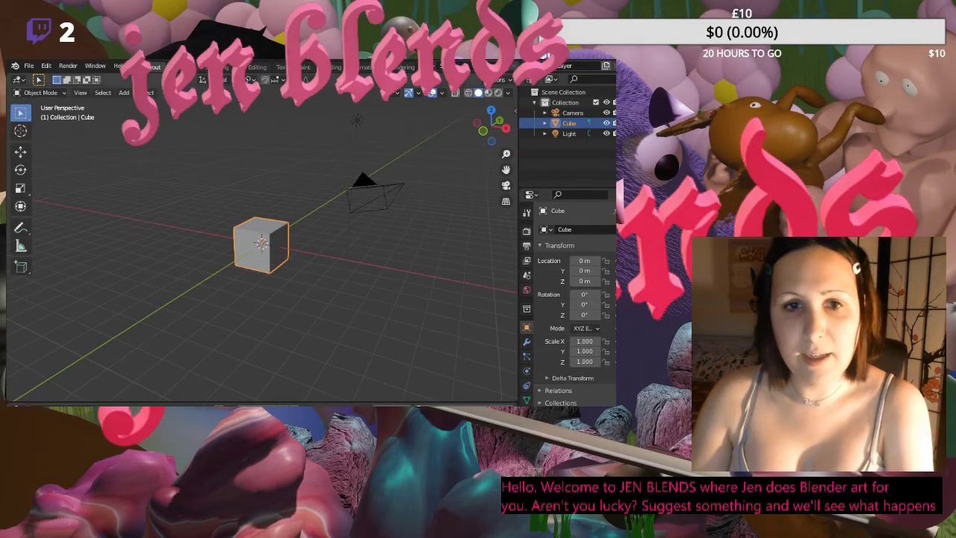
# - Deselect the default cube, orbit to a new viewing angle, and open the Add menu
pyautogui.click(307, 364)
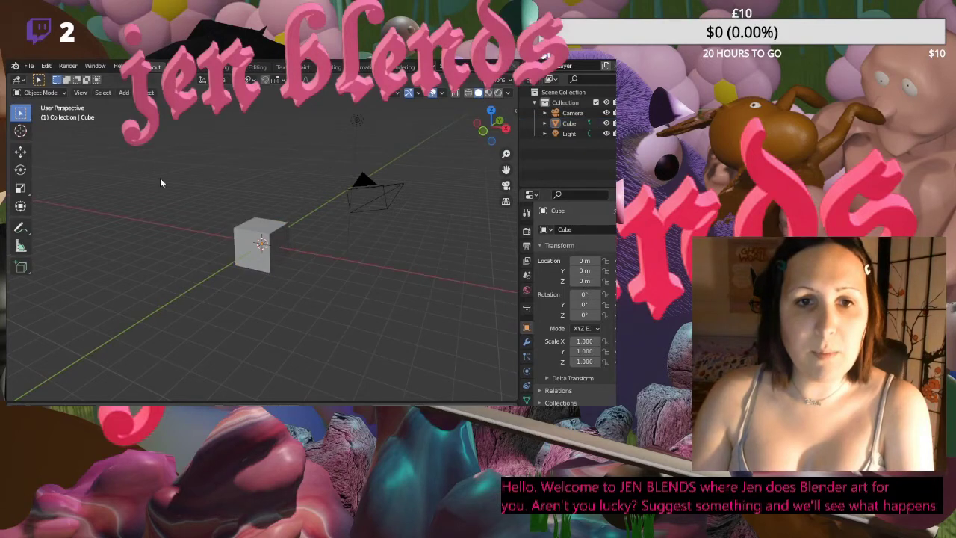
pyautogui.moveTo(292, 246); pyautogui.dragTo(359, 269, button='middle')
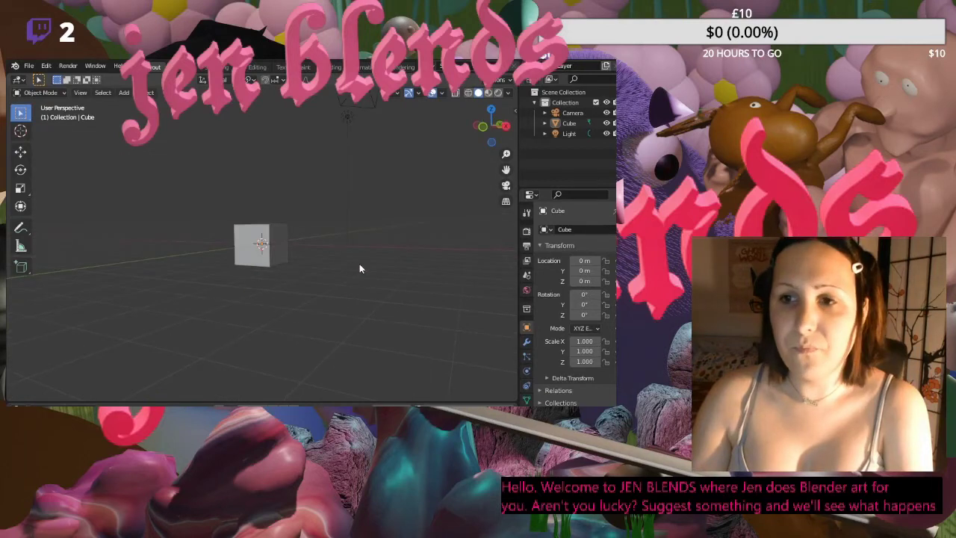
pyautogui.moveTo(295, 254); pyautogui.dragTo(355, 267, button='middle')
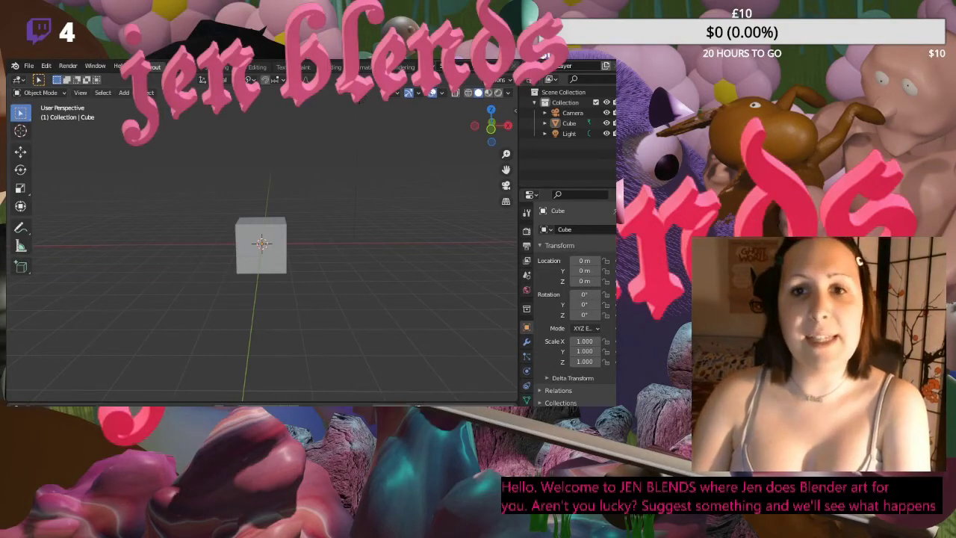
pyautogui.moveTo(314, 238); pyautogui.dragTo(287, 225, button='middle')
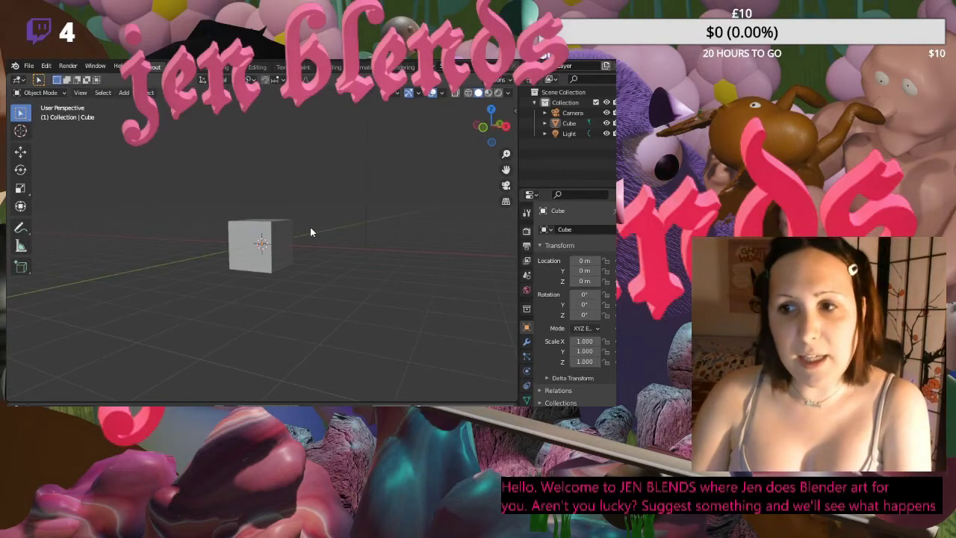
pyautogui.moveTo(313, 230)
pyautogui.mouseDown(button='middle')
pyautogui.moveTo(293, 241)
pyautogui.moveTo(304, 241)
pyautogui.mouseUp(button='middle')
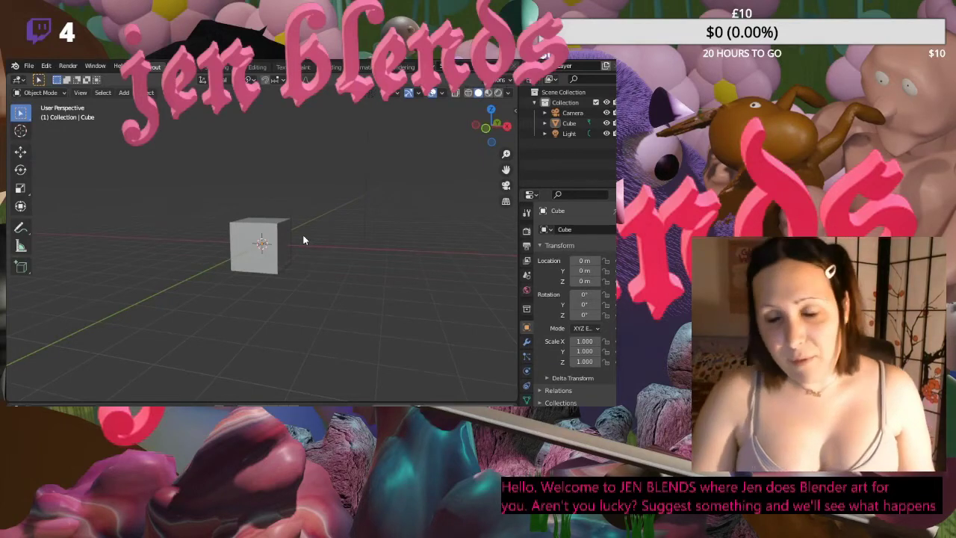
pyautogui.moveTo(304, 240); pyautogui.dragTo(313, 237, button='middle')
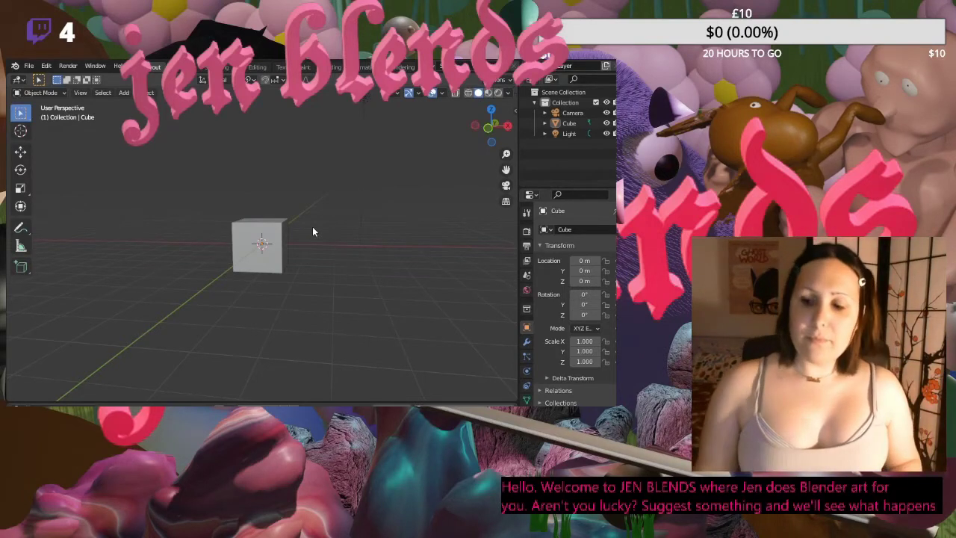
pyautogui.moveTo(327, 228); pyautogui.dragTo(335, 209, button='middle')
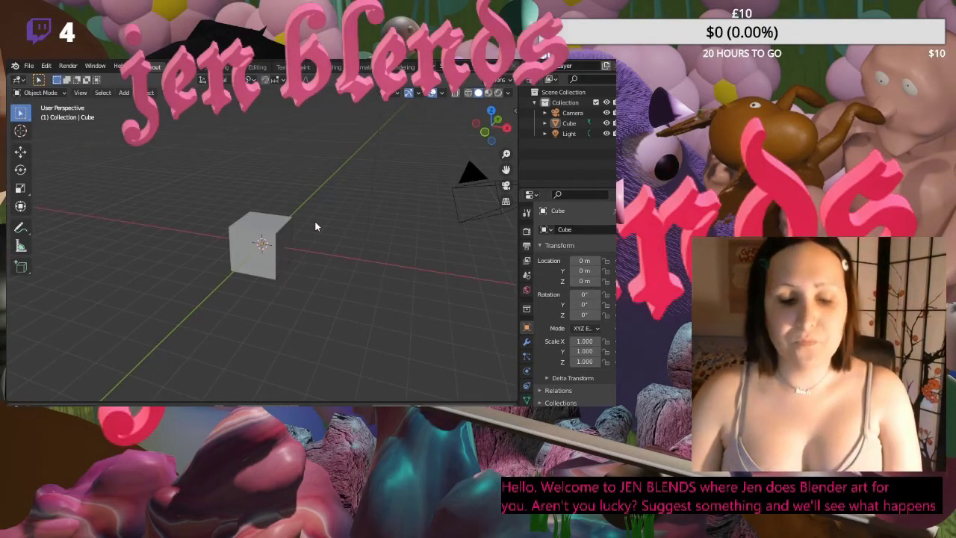
pyautogui.hotkey('shift', 'a')
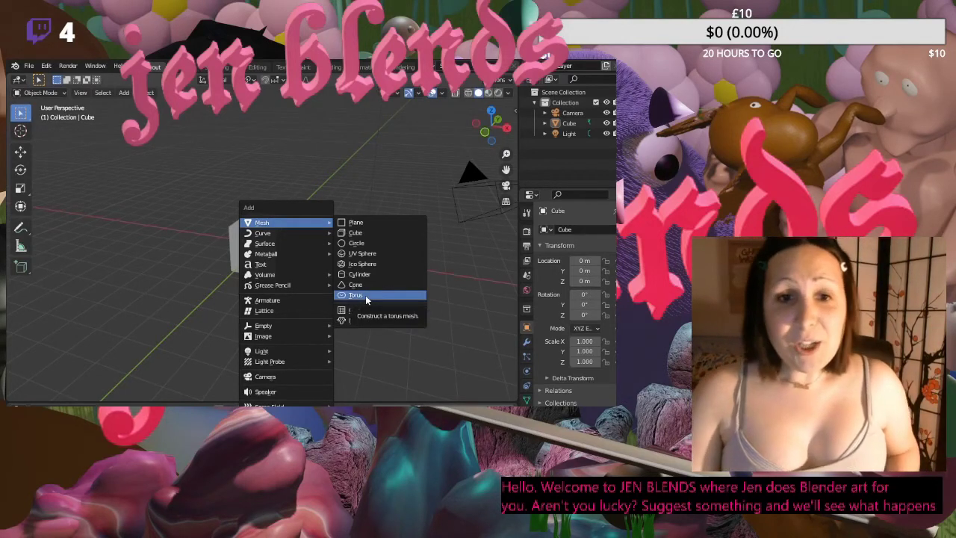
# - Add a torus, then delete both it and the default cube
pyautogui.click(366, 295)
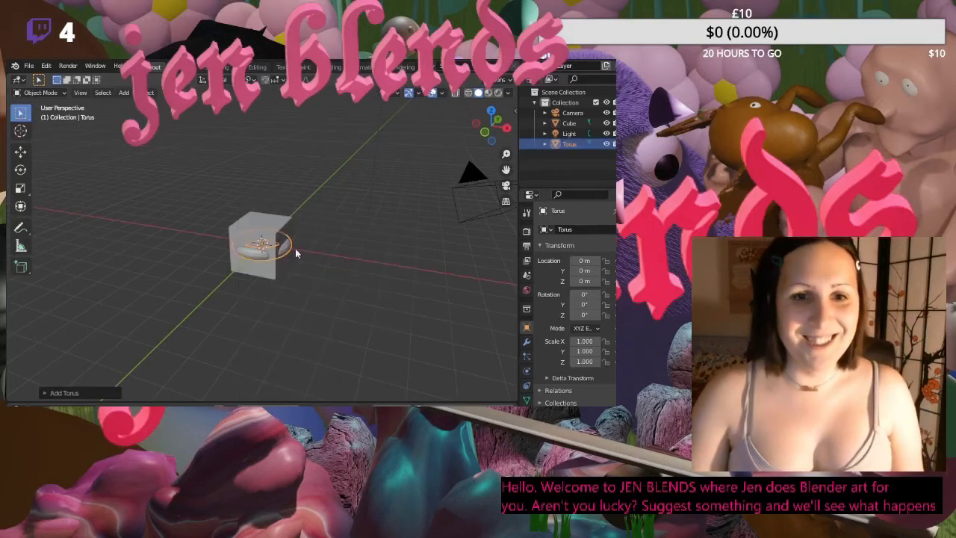
pyautogui.press('Delete')
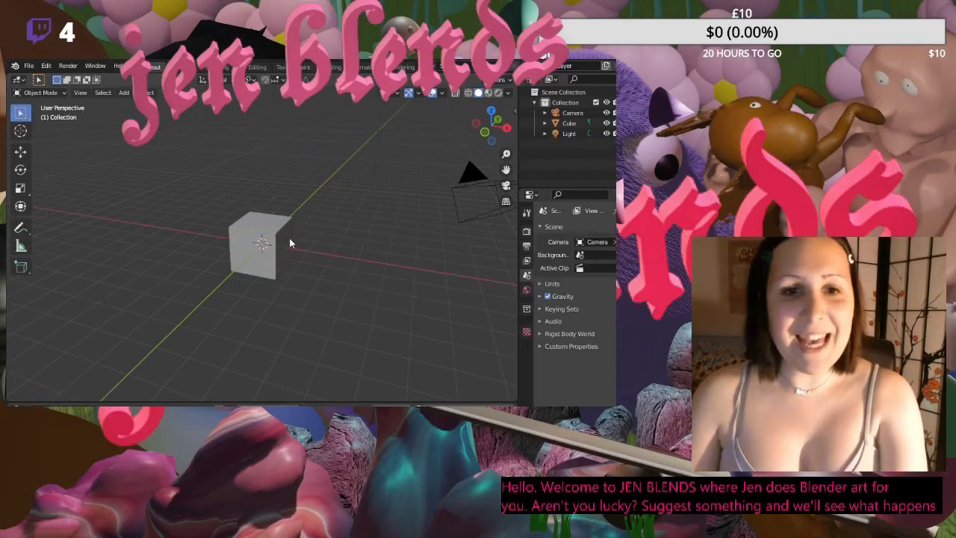
pyautogui.click(280, 231)
pyautogui.press('Delete')
# - Add a fresh torus at the scene origin from the Mesh primitives list
pyautogui.hotkey('shift', 'a')
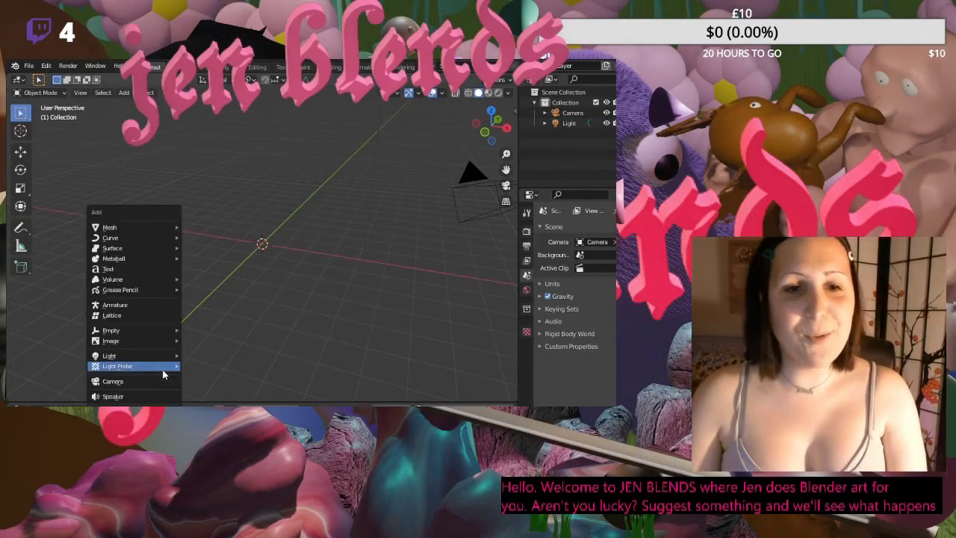
pyautogui.moveTo(163, 367)
pyautogui.moveTo(150, 230)
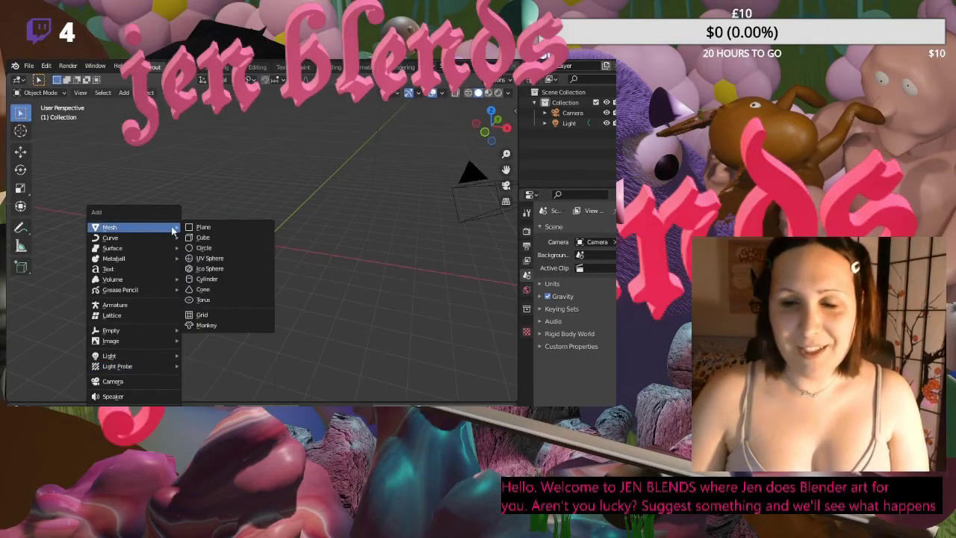
pyautogui.click(220, 299)
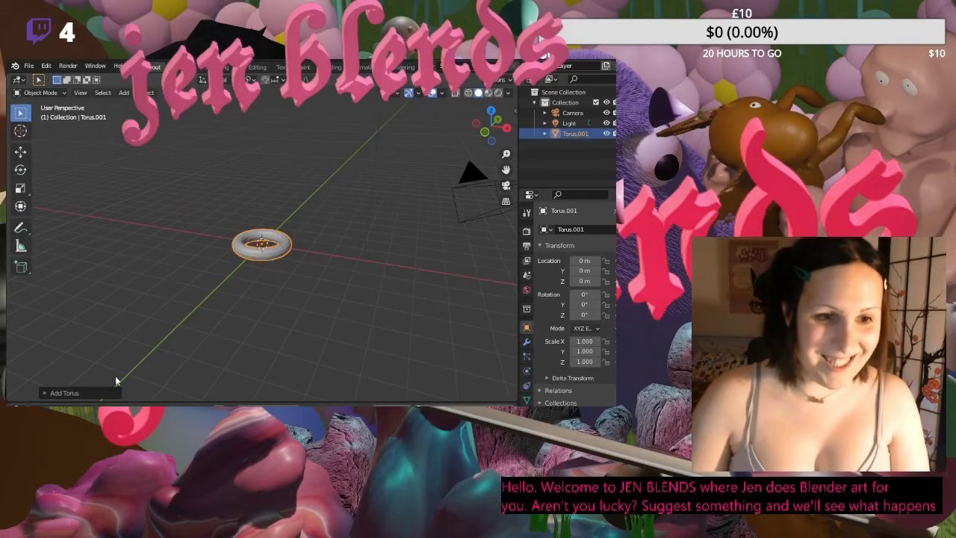
# - Lower the torus's major segment count and set its minor segments to 22
pyautogui.click(101, 391)
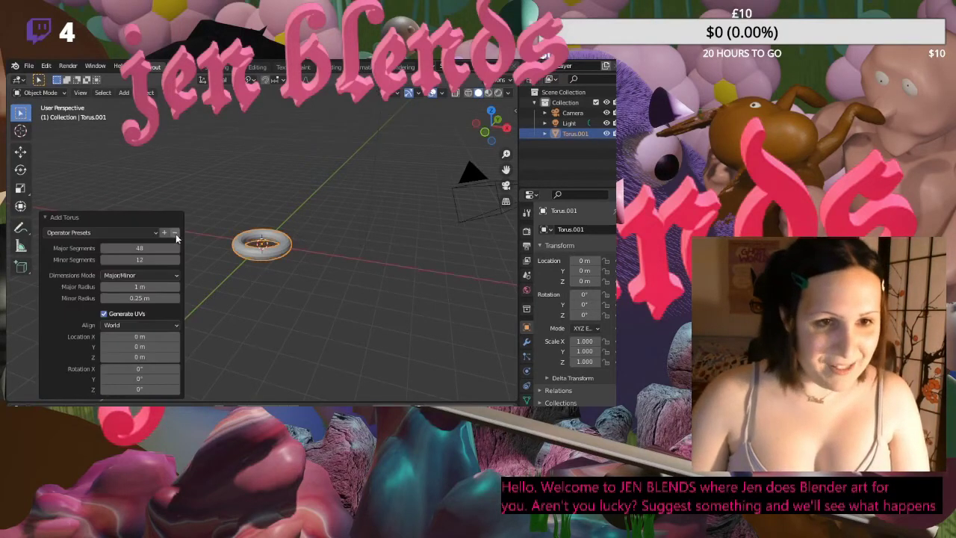
pyautogui.moveTo(149, 247); pyautogui.dragTo(133, 247)
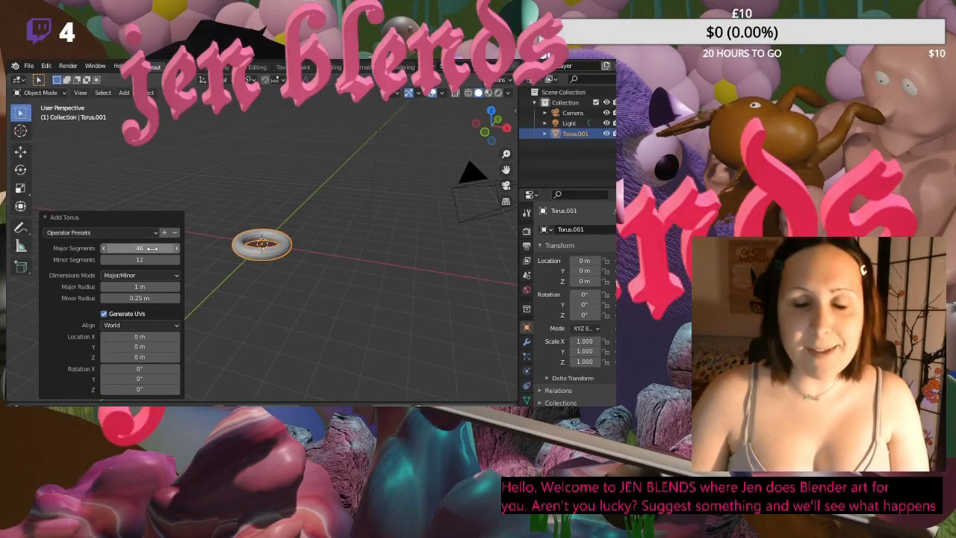
pyautogui.click(104, 260)
pyautogui.moveTo(104, 259); pyautogui.dragTo(87, 259)
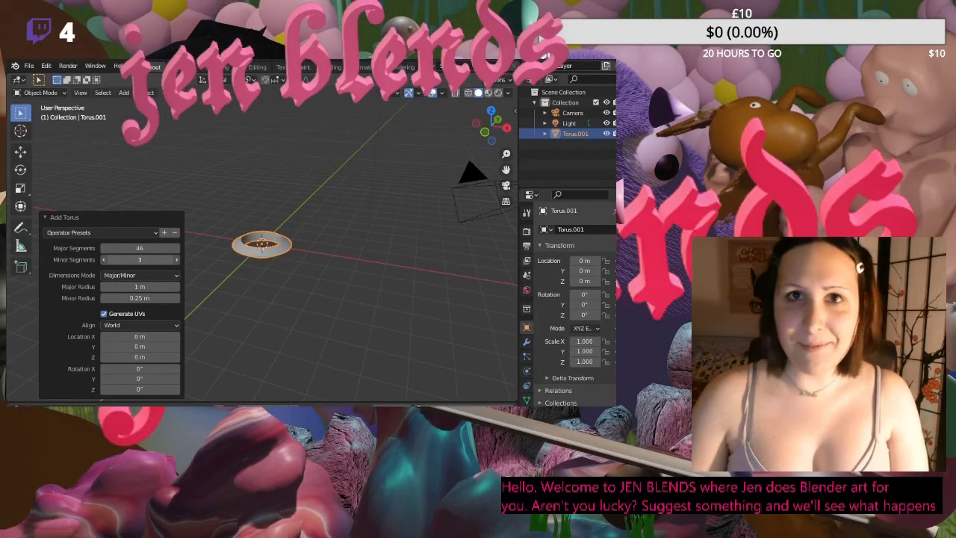
pyautogui.moveTo(87, 259); pyautogui.dragTo(127, 259)
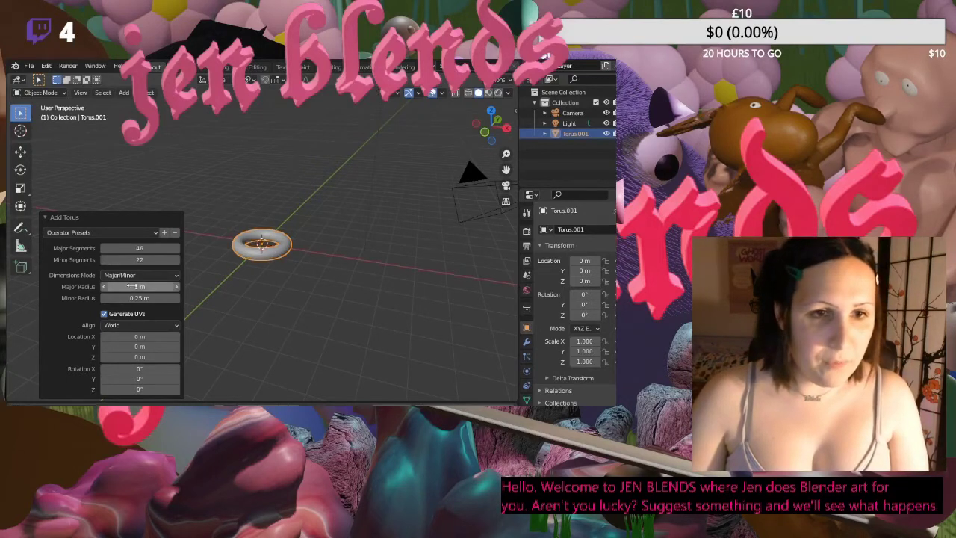
# - Set the torus major radius to about 0.53 m and slightly thin the minor radius
pyautogui.moveTo(131, 286)
pyautogui.mouseDown()
pyautogui.moveTo(143, 286)
pyautogui.moveTo(114, 286)
pyautogui.mouseUp()
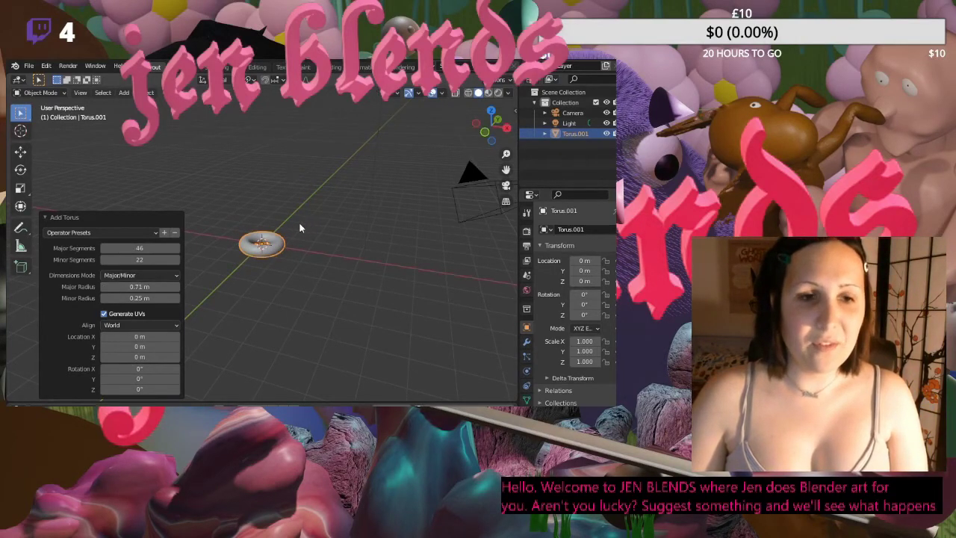
pyautogui.click(140, 286)
pyautogui.write('1.1')
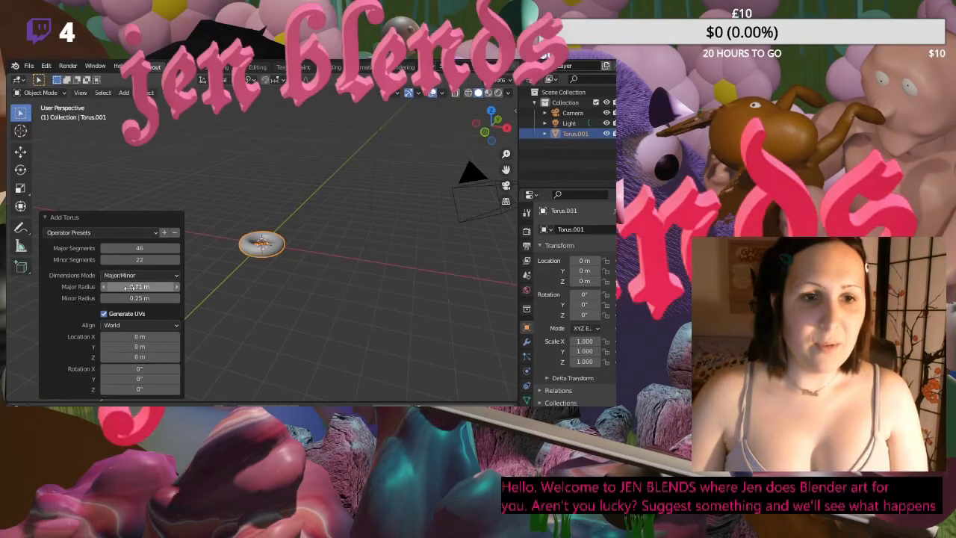
pyautogui.press('Return')
pyautogui.hotkey('ctrl', 'z')
pyautogui.hotkey('ctrl', 'z')
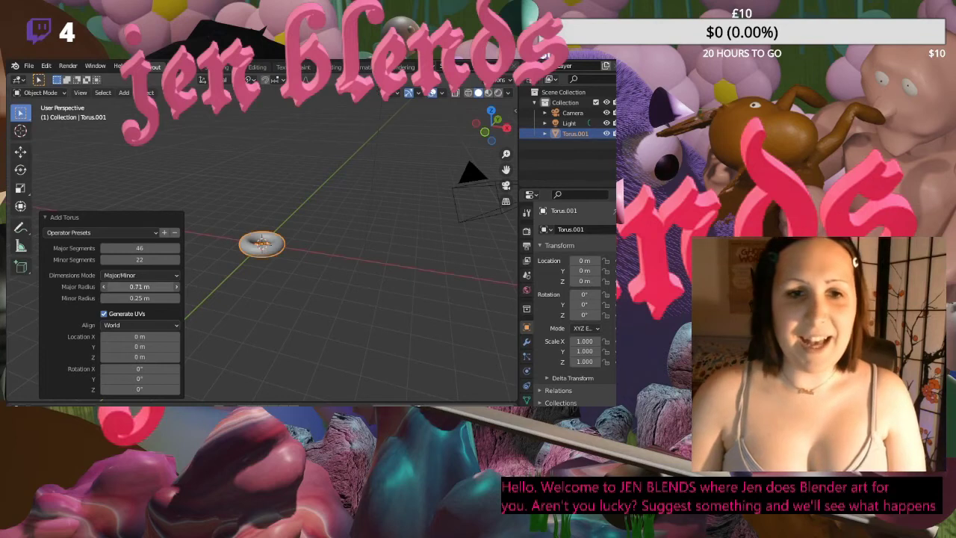
pyautogui.moveTo(139, 286)
pyautogui.mouseDown()
pyautogui.moveTo(153, 286)
pyautogui.moveTo(141, 286)
pyautogui.mouseUp()
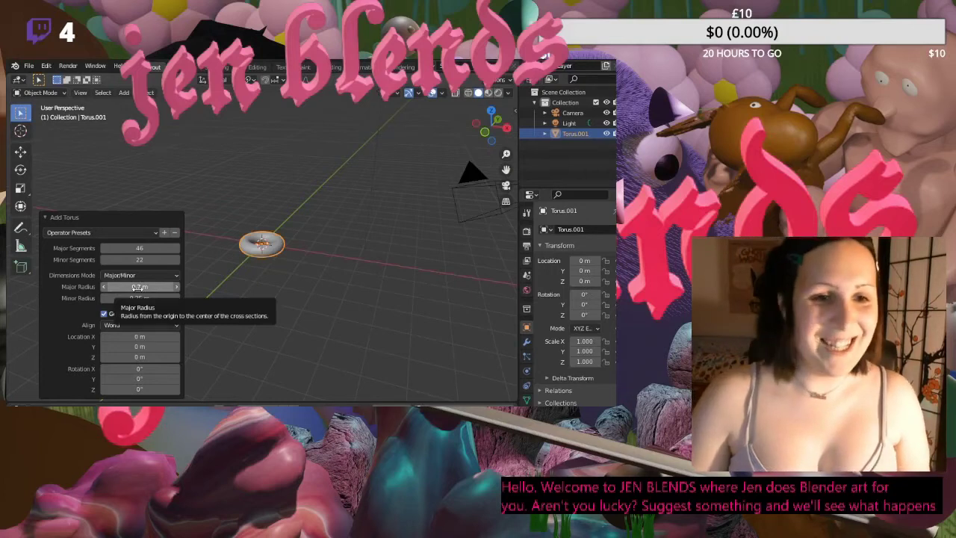
pyautogui.moveTo(131, 286); pyautogui.dragTo(148, 298)
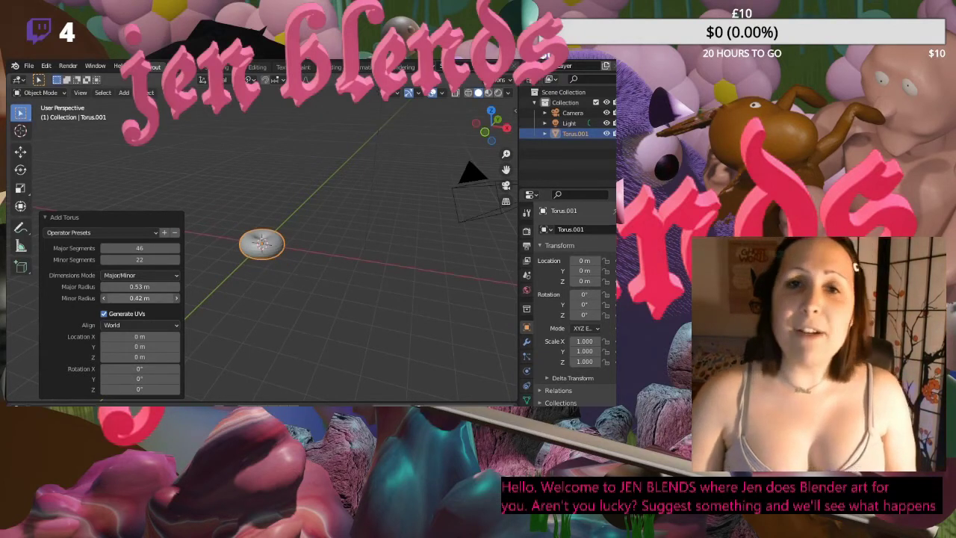
pyautogui.moveTo(148, 298); pyautogui.dragTo(198, 298)
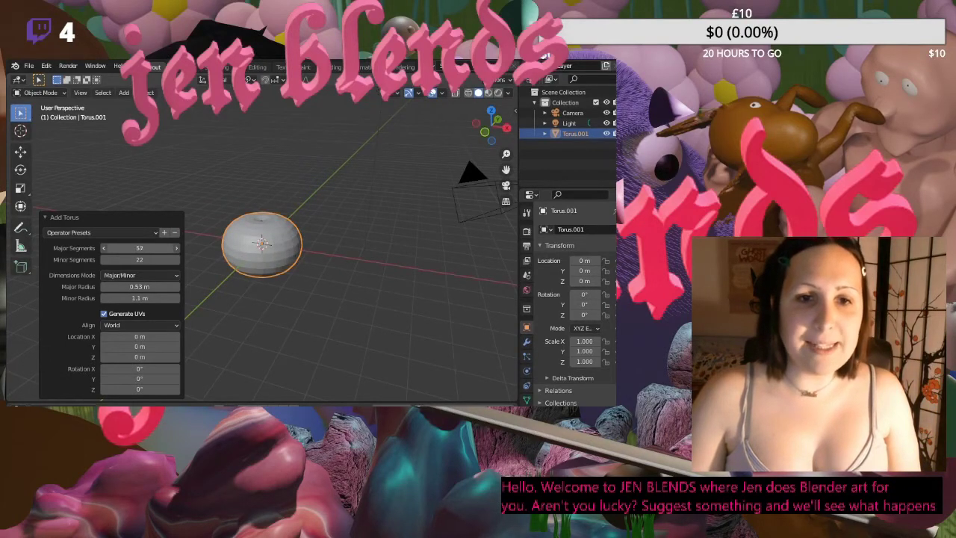
# - Set major segments to 38 and shrink the minor radius to 0.36 m
pyautogui.moveTo(140, 248); pyautogui.dragTo(114, 248)
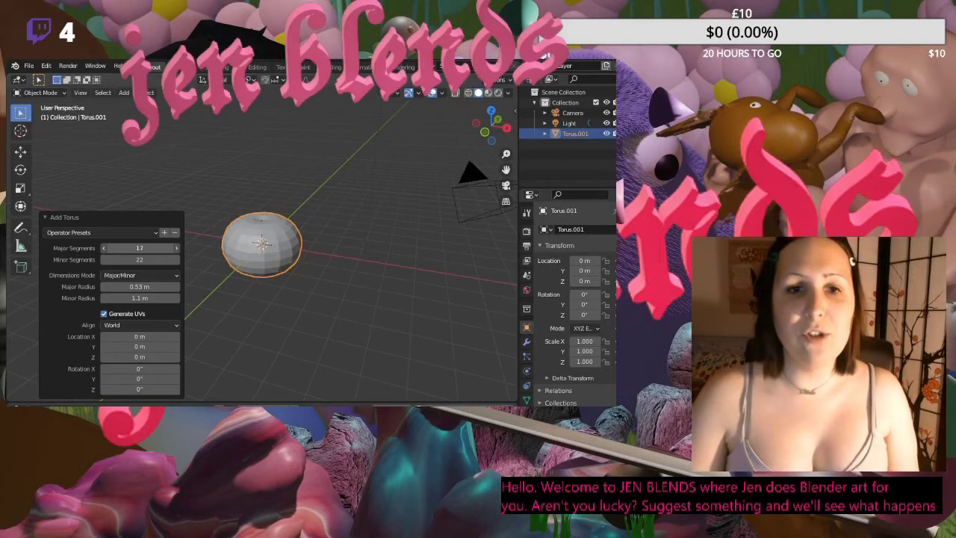
pyautogui.moveTo(114, 248); pyautogui.dragTo(121, 248)
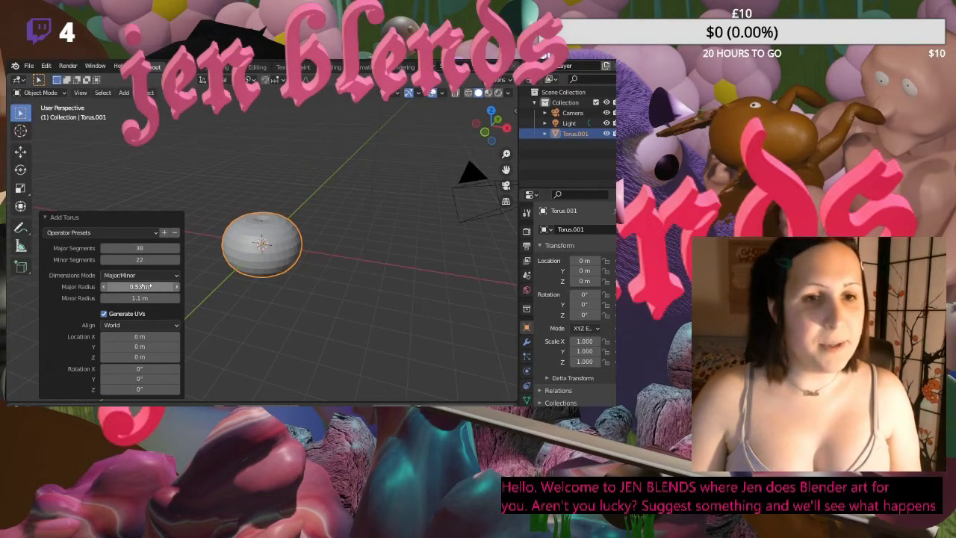
pyautogui.moveTo(137, 298); pyautogui.dragTo(128, 298)
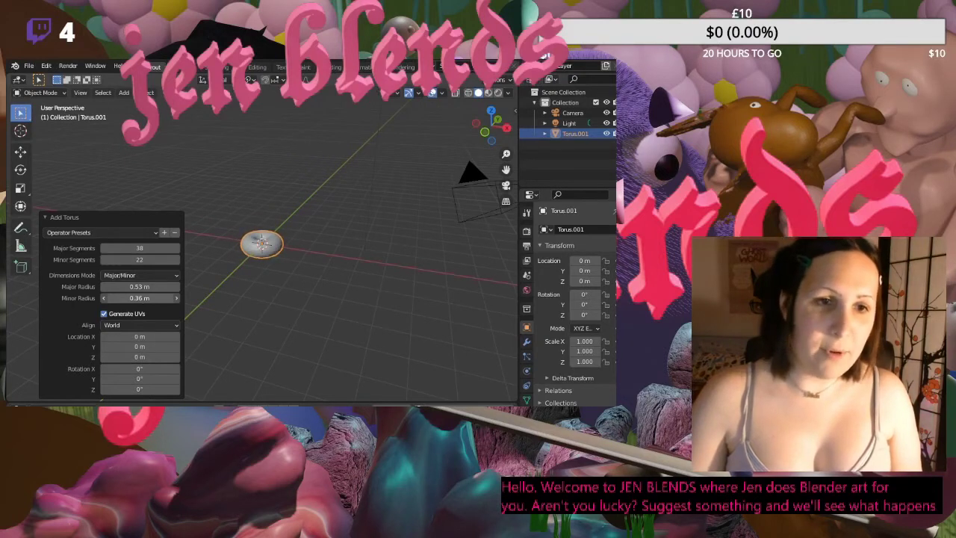
pyautogui.click(291, 292)
pyautogui.scroll(2, 300, 227)
pyautogui.moveTo(301, 227)
pyautogui.mouseDown(button='middle')
pyautogui.moveTo(303, 306)
pyautogui.moveTo(315, 212)
pyautogui.moveTo(331, 219)
pyautogui.moveTo(305, 239)
pyautogui.moveTo(337, 226)
pyautogui.moveTo(304, 220)
pyautogui.moveTo(312, 222)
pyautogui.mouseUp(button='middle')
pyautogui.scroll(2, 296, 239)
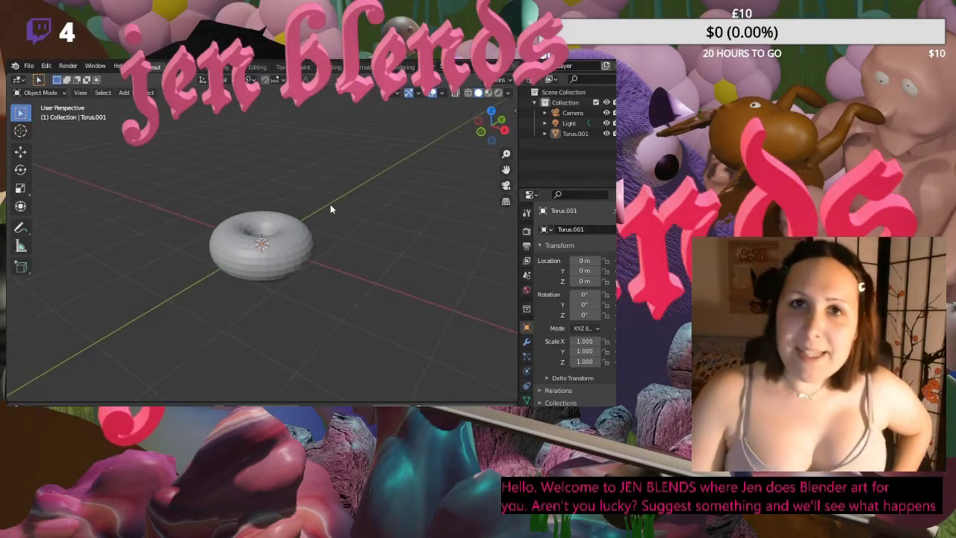
# - Select the torus and apply Shade Smooth from its context menu
pyautogui.scroll(6, 332, 207)
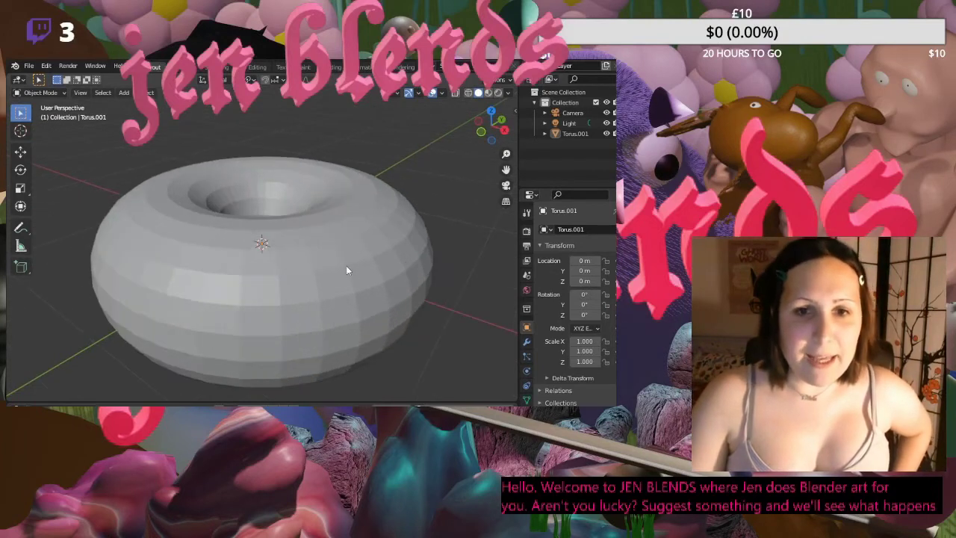
pyautogui.moveTo(388, 268); pyautogui.dragTo(343, 269, button='middle')
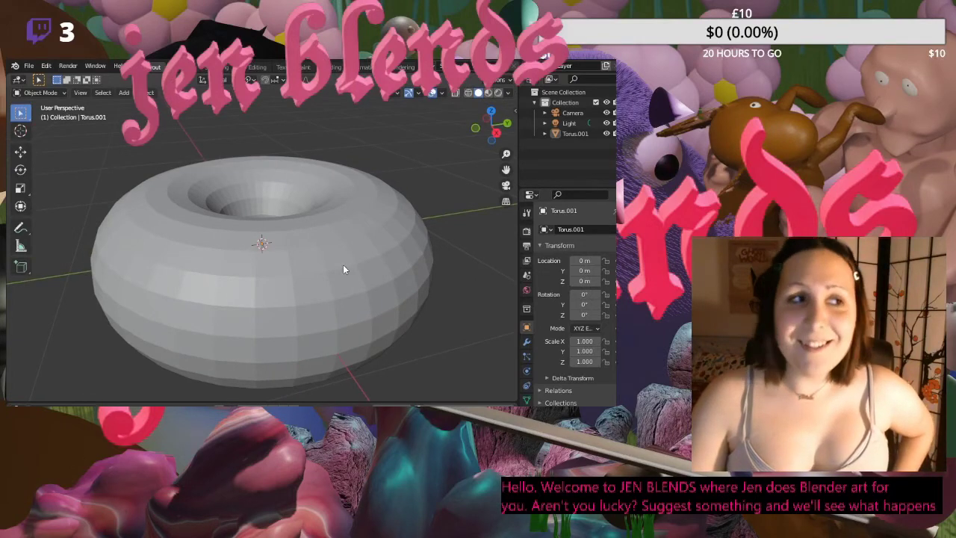
pyautogui.moveTo(376, 236); pyautogui.dragTo(347, 251, button='middle')
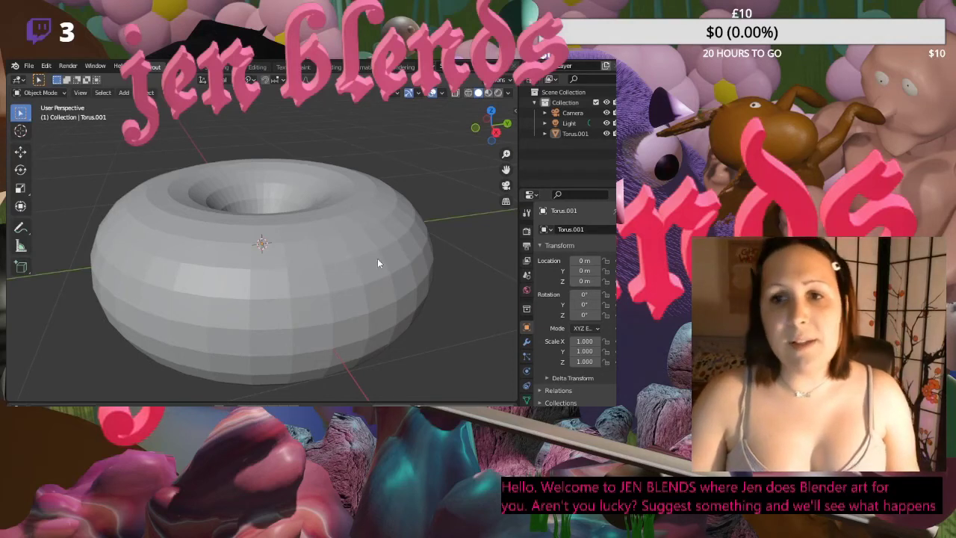
pyautogui.click(371, 263)
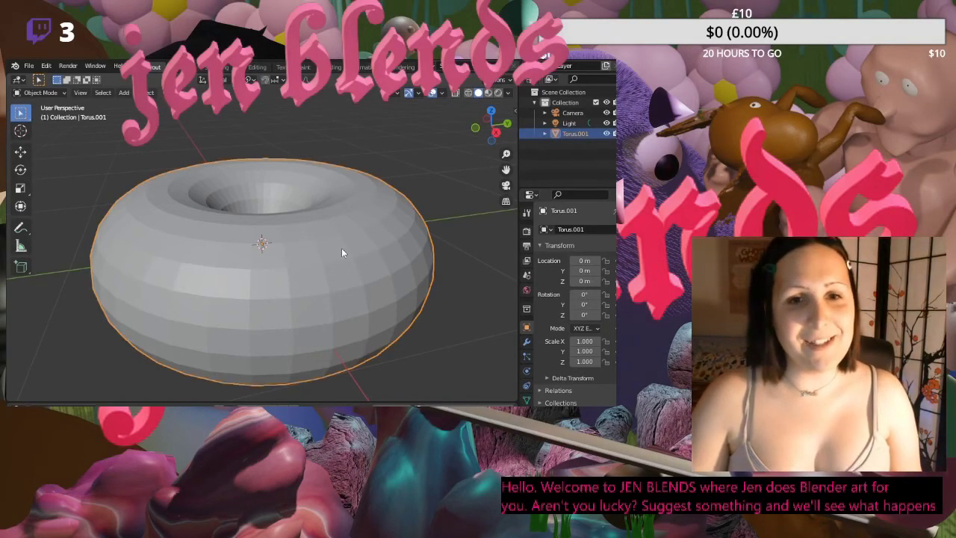
pyautogui.rightClick(341, 253)
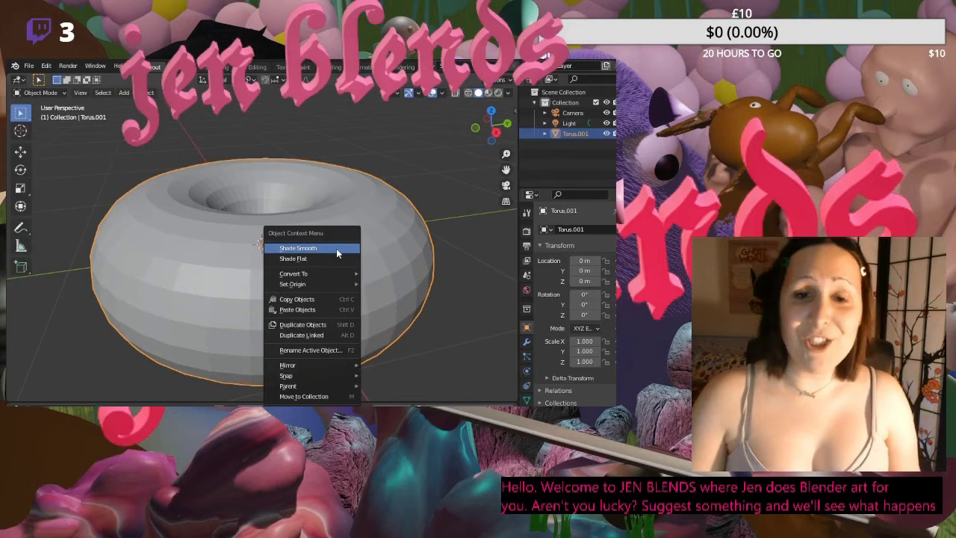
pyautogui.click(337, 250)
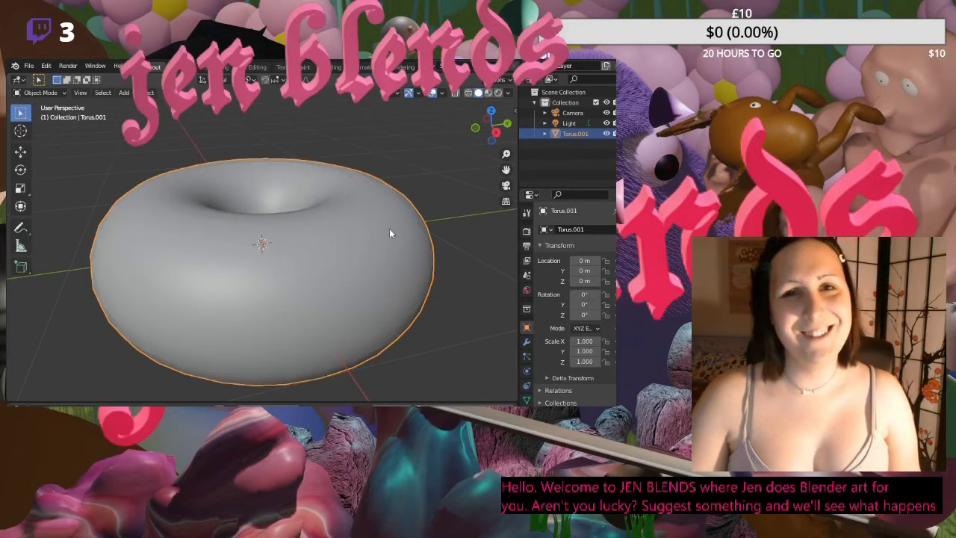
pyautogui.moveTo(389, 230)
pyautogui.mouseDown(button='middle')
pyautogui.moveTo(367, 279)
pyautogui.moveTo(395, 221)
pyautogui.moveTo(386, 265)
pyautogui.moveTo(396, 222)
pyautogui.moveTo(327, 258)
pyautogui.moveTo(382, 223)
pyautogui.mouseUp(button='middle')
pyautogui.scroll(-3, 378, 224)
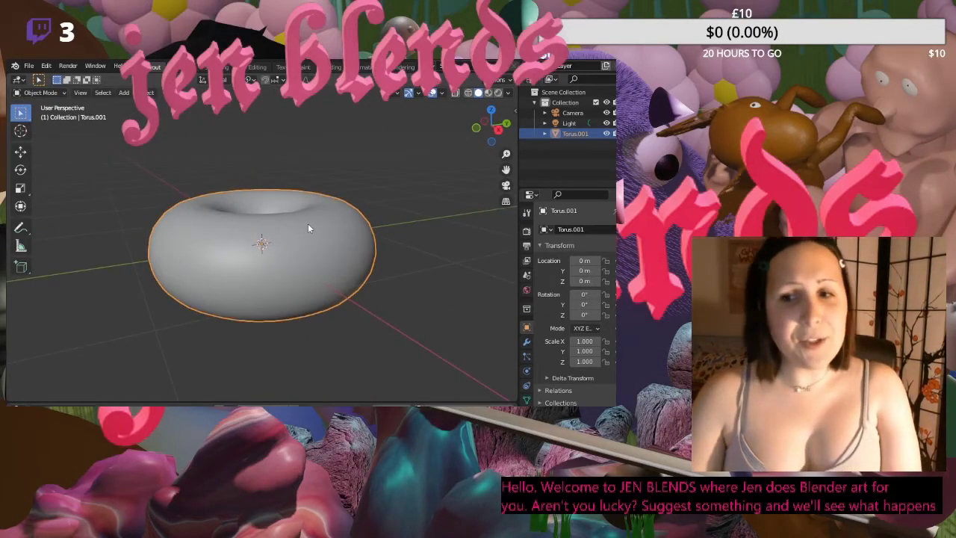
# - Squash the torus vertically to a Z scale of about 0.762
pyautogui.click(21, 207)
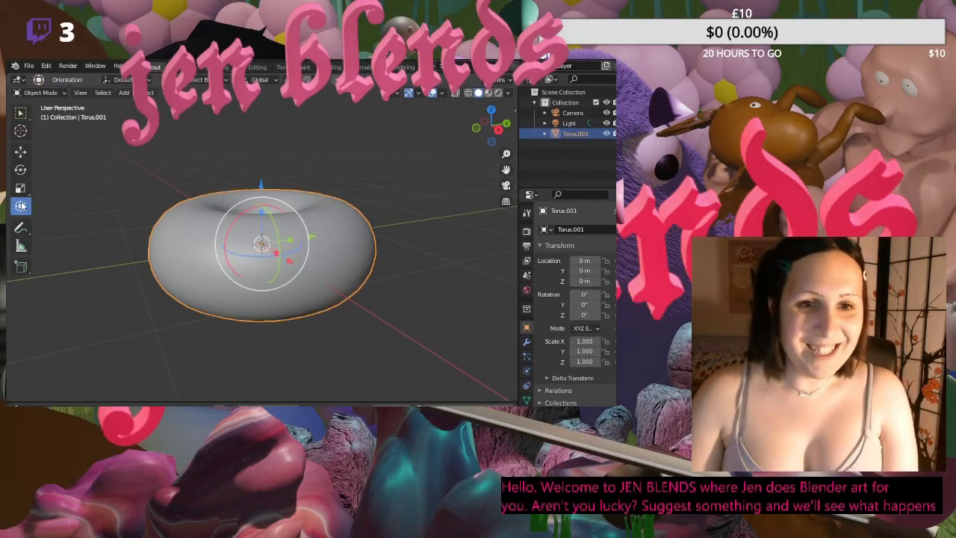
pyautogui.moveTo(256, 215); pyautogui.dragTo(266, 237)
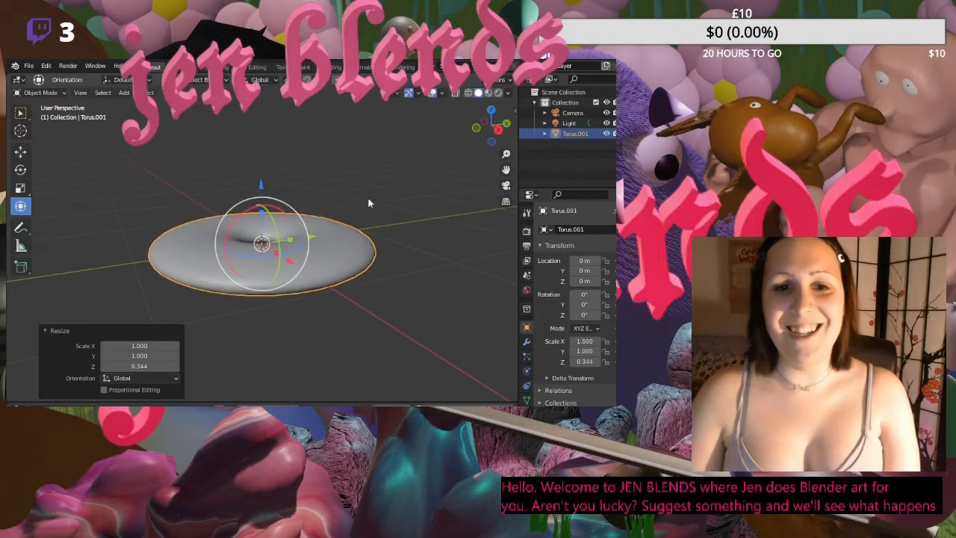
pyautogui.moveTo(372, 203); pyautogui.dragTo(351, 228, button='middle')
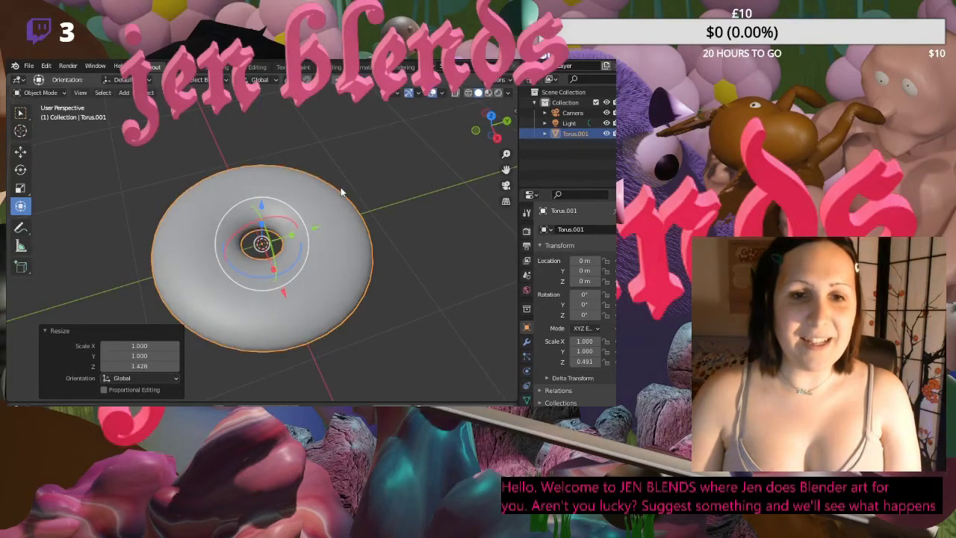
pyautogui.moveTo(261, 227); pyautogui.dragTo(372, 126, button='middle')
pyautogui.press('s')
pyautogui.press('z')
pyautogui.click(212, 190)
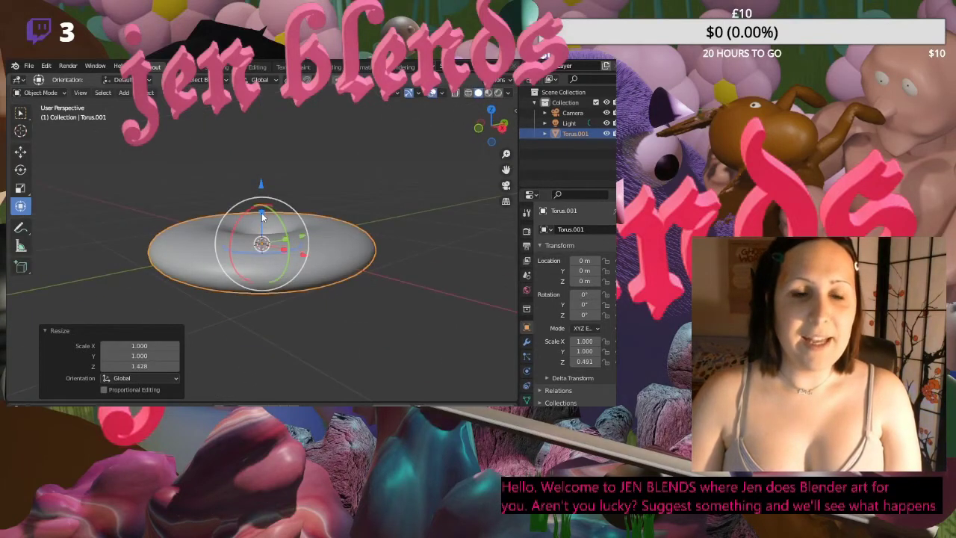
pyautogui.press('s')
pyautogui.press('z')
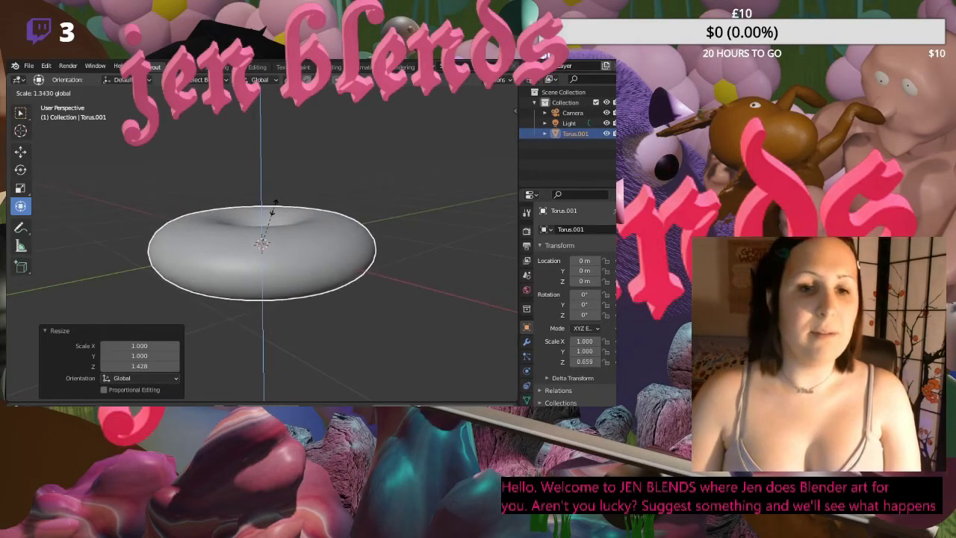
pyautogui.click(273, 200)
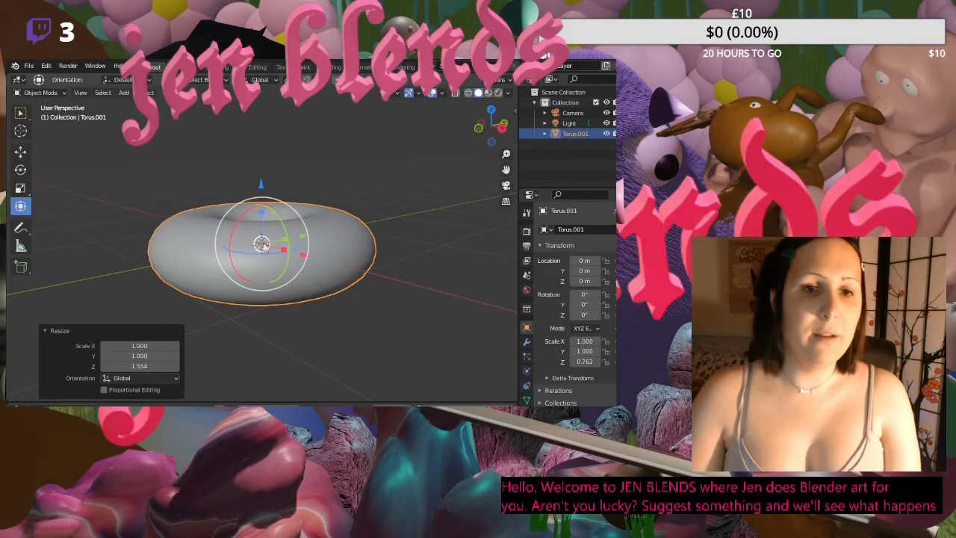
# - Widen the torus slightly to 1.052 on X and 1.014 on Y
pyautogui.moveTo(363, 188); pyautogui.dragTo(380, 213, button='middle')
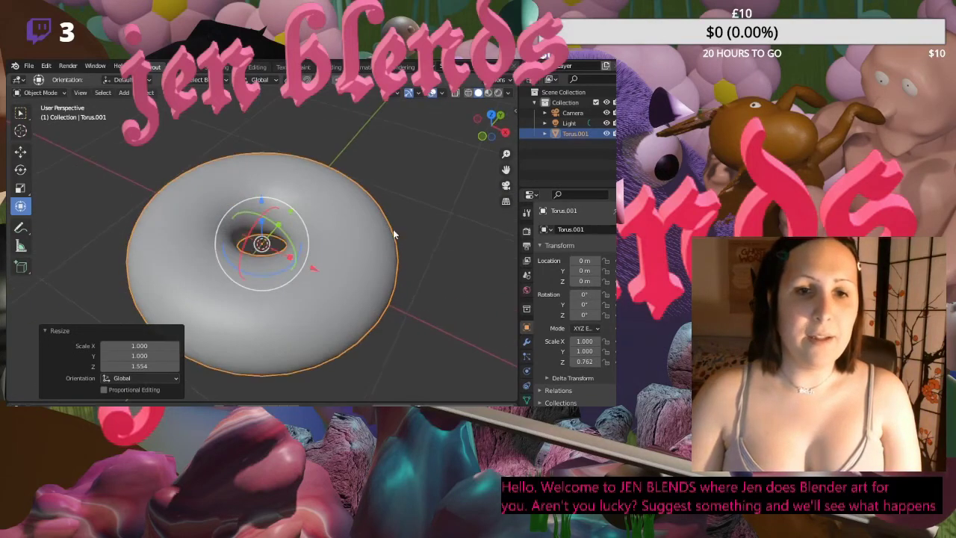
pyautogui.press('s')
pyautogui.press('x')
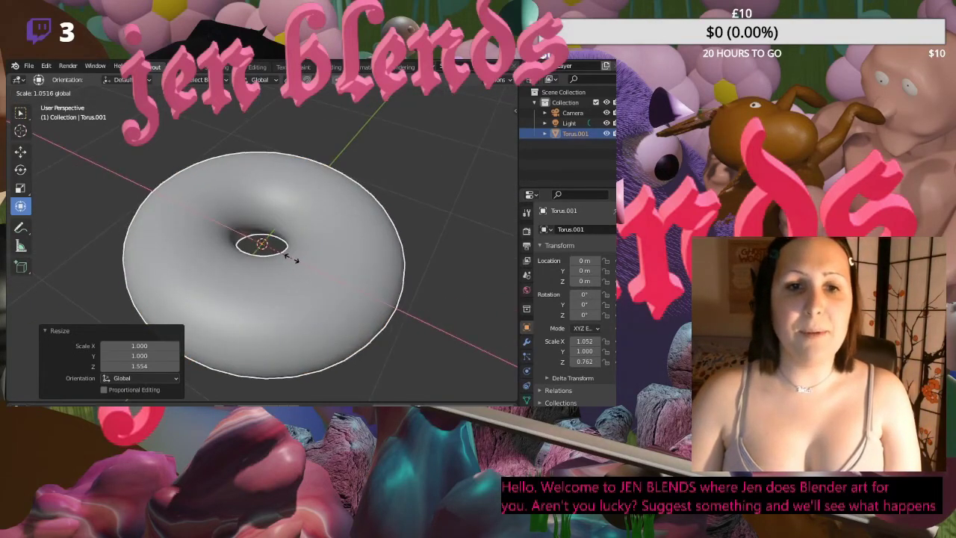
pyautogui.click(287, 254)
pyautogui.click(282, 229)
pyautogui.press('s')
pyautogui.press('y')
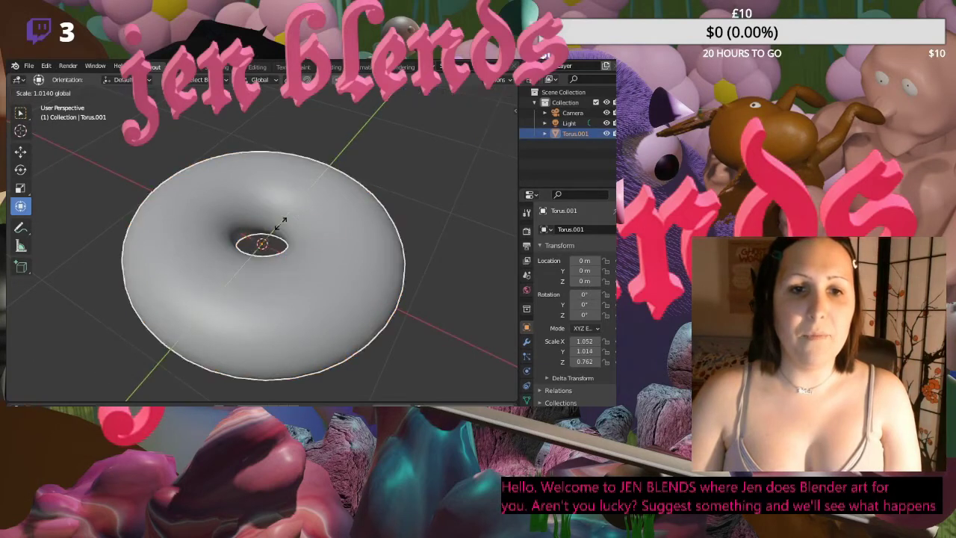
pyautogui.click(351, 162)
pyautogui.click(351, 161)
pyautogui.moveTo(351, 162); pyautogui.dragTo(338, 125, button='middle')
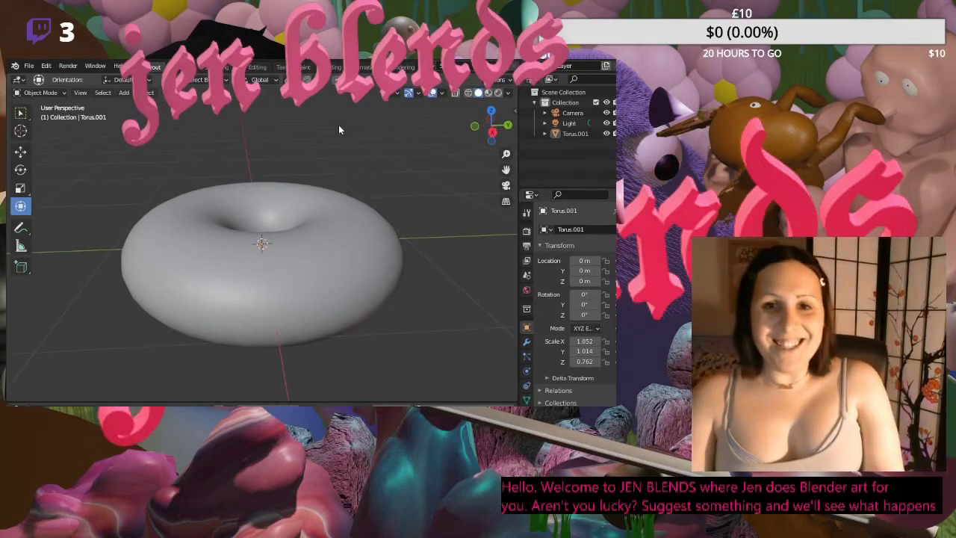
pyautogui.scroll(-1, 353, 161)
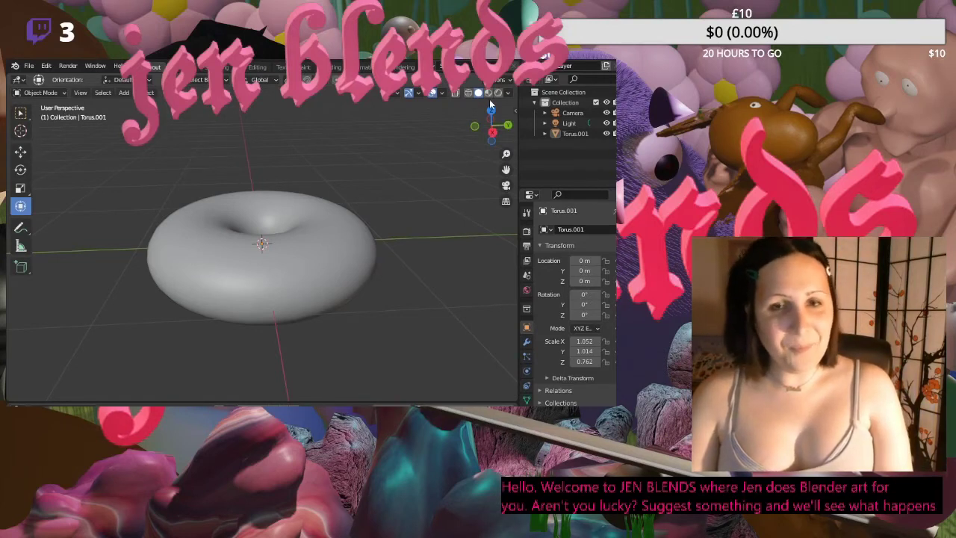
pyautogui.scroll(-8, 404, 163)
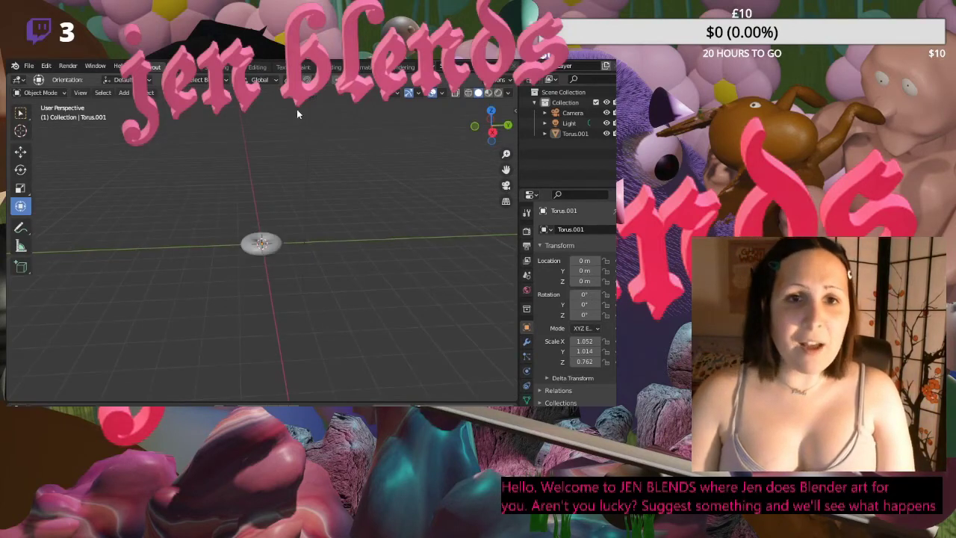
# - Lower the light by 2.36 m to a Z height of 3.54 m
pyautogui.click(312, 94)
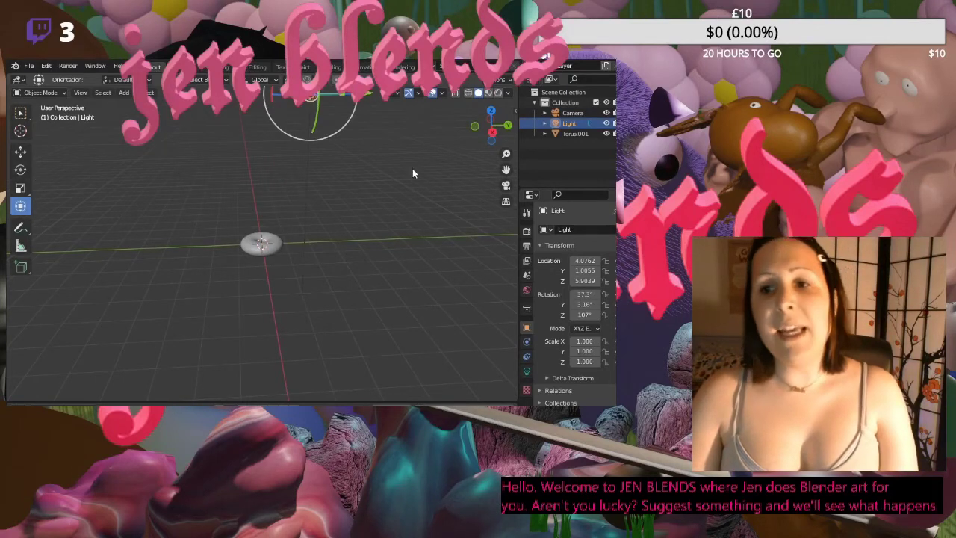
pyautogui.scroll(-2, 410, 180)
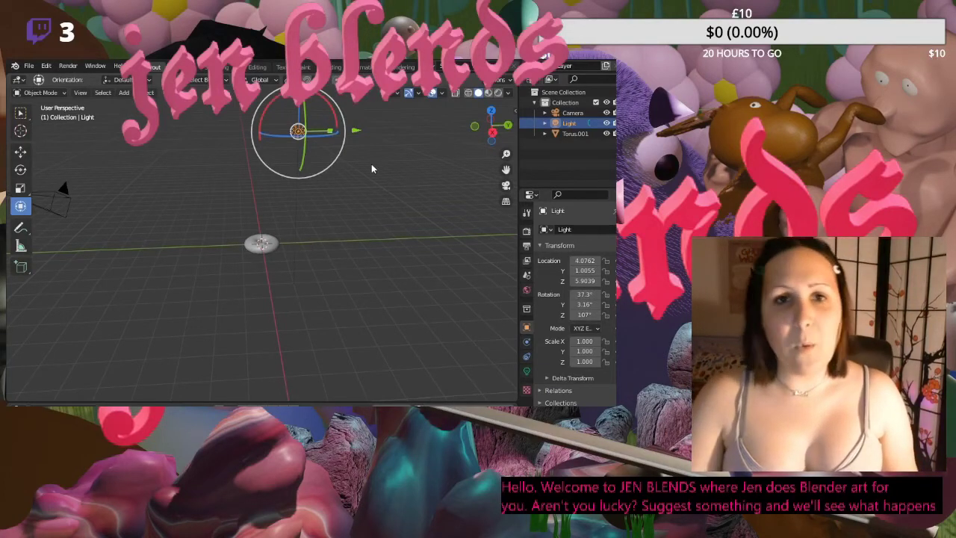
pyautogui.moveTo(371, 164); pyautogui.dragTo(343, 185, button='middle')
pyautogui.click(340, 188)
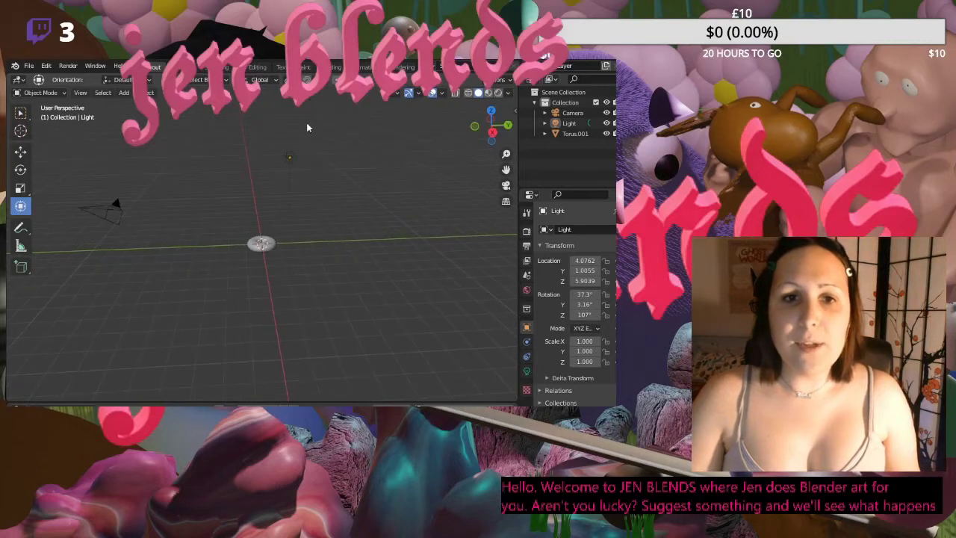
pyautogui.click(289, 158)
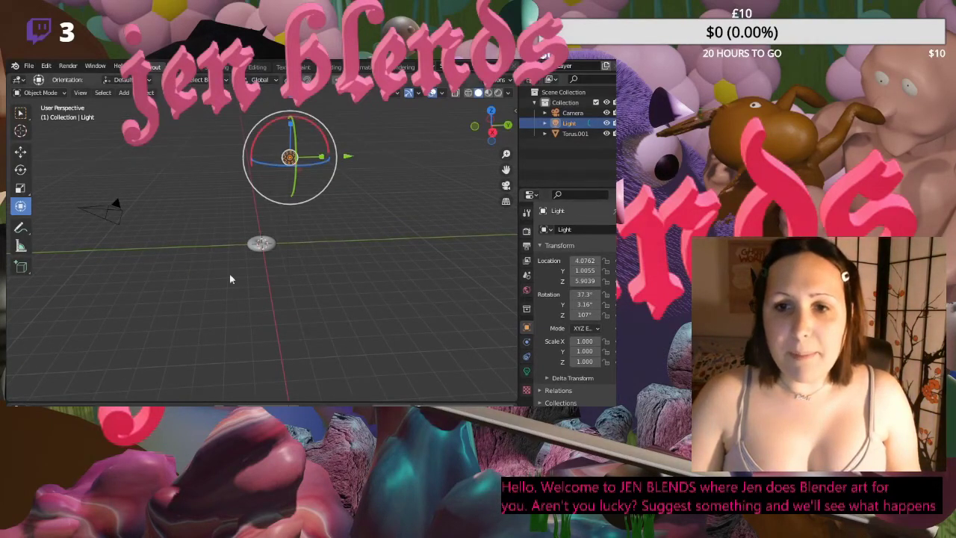
pyautogui.click(20, 152)
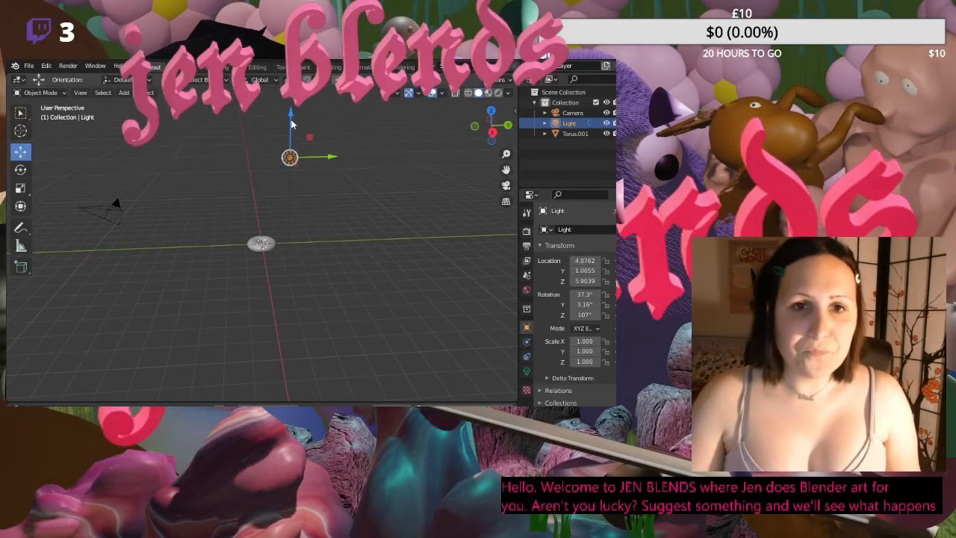
pyautogui.moveTo(291, 121); pyautogui.dragTo(290, 173)
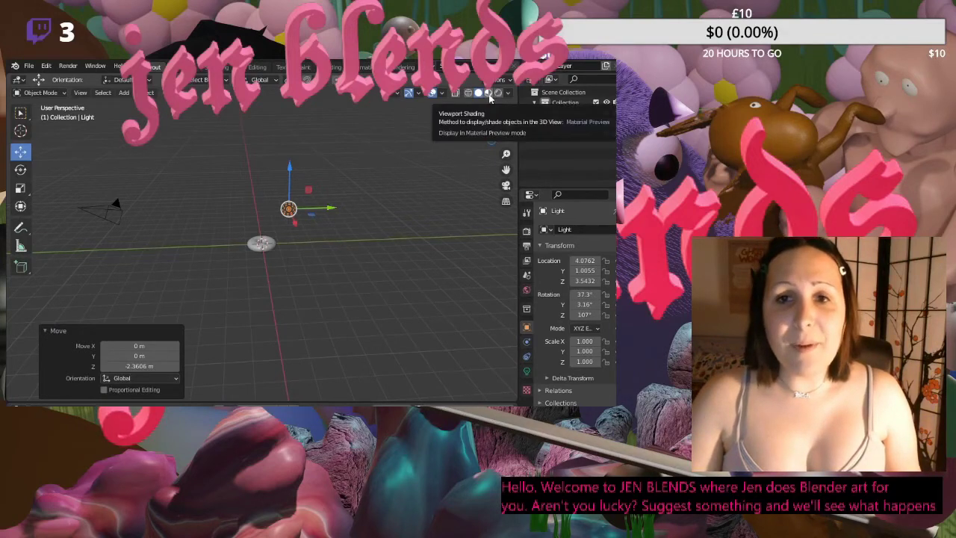
# - Switch viewport shading to Rendered to preview the scene lighting
pyautogui.click(498, 92)
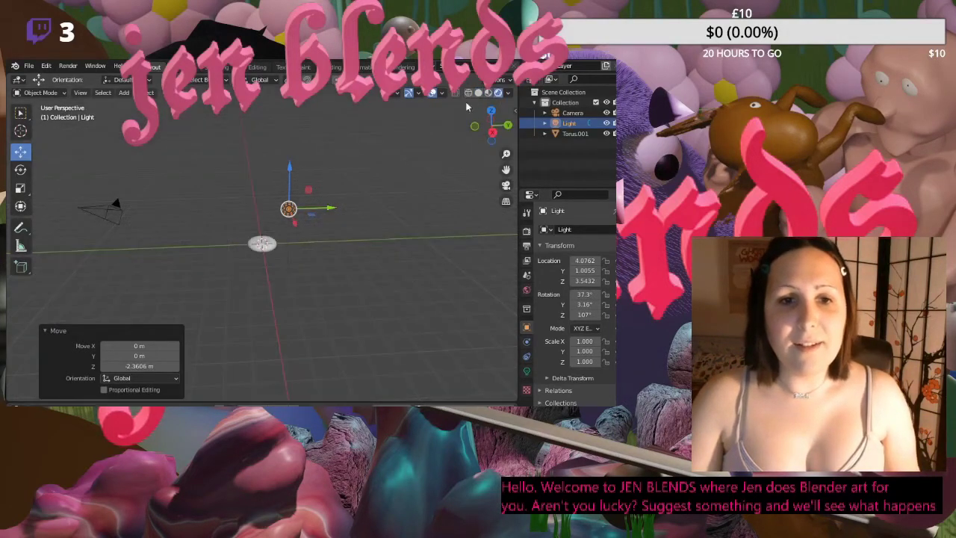
pyautogui.scroll(5, 378, 208)
pyautogui.scroll(2, 387, 205)
pyautogui.scroll(-4, 385, 196)
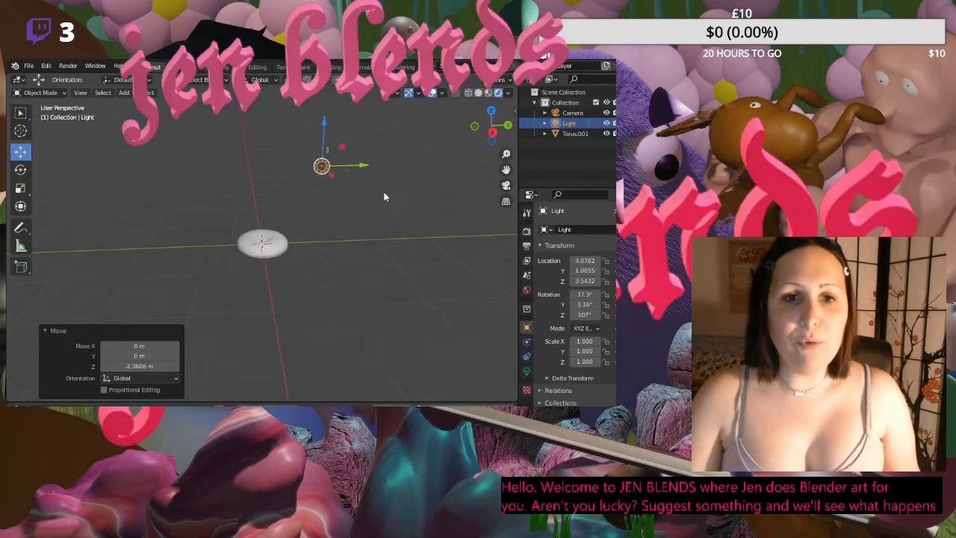
pyautogui.scroll(-3, 409, 179)
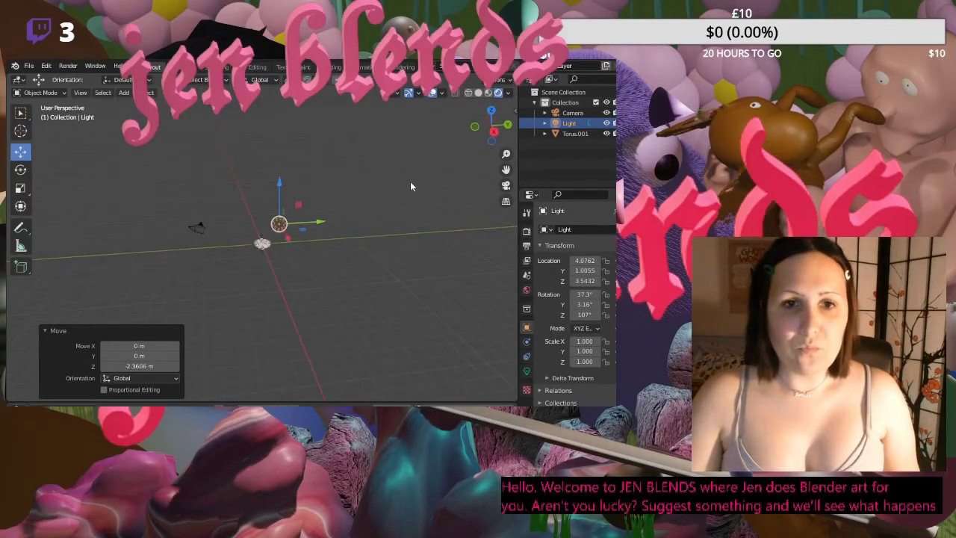
# - Move the camera closer along Y and X in top orthographic view
pyautogui.click(198, 227)
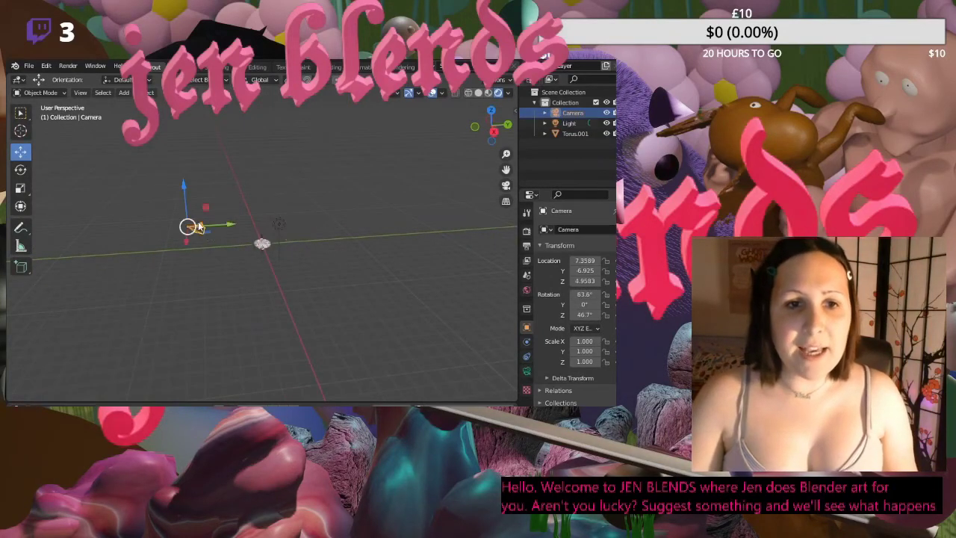
pyautogui.moveTo(214, 229); pyautogui.dragTo(270, 228)
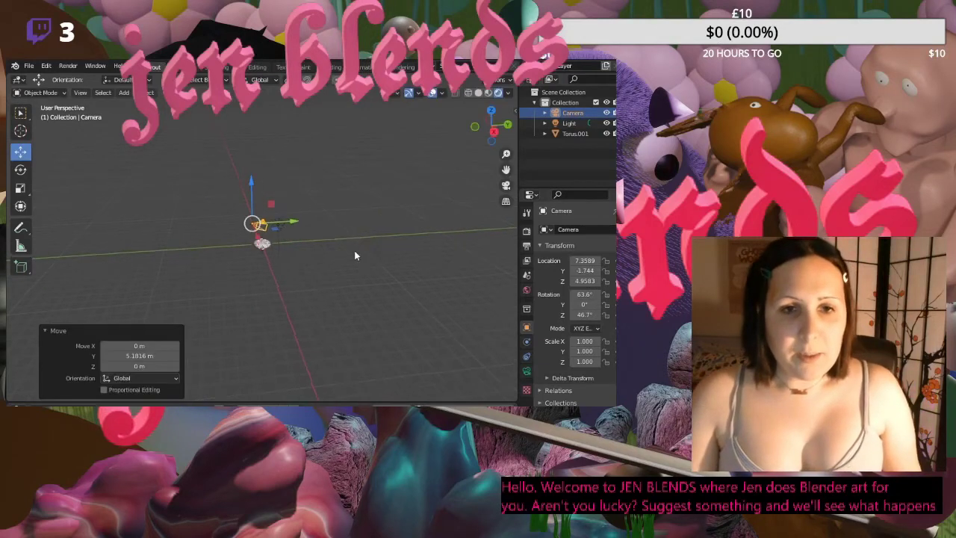
pyautogui.click(495, 132)
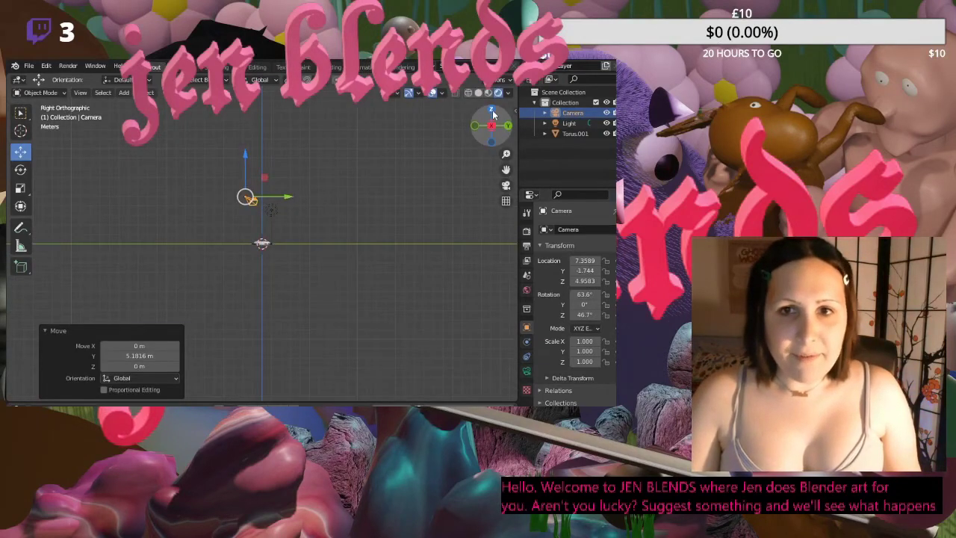
pyautogui.click(491, 111)
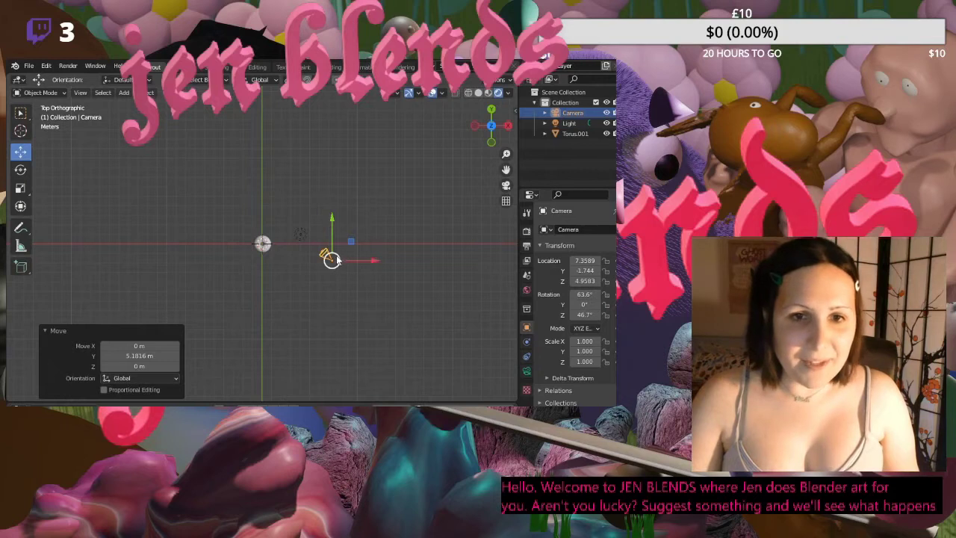
pyautogui.moveTo(335, 223); pyautogui.dragTo(335, 210)
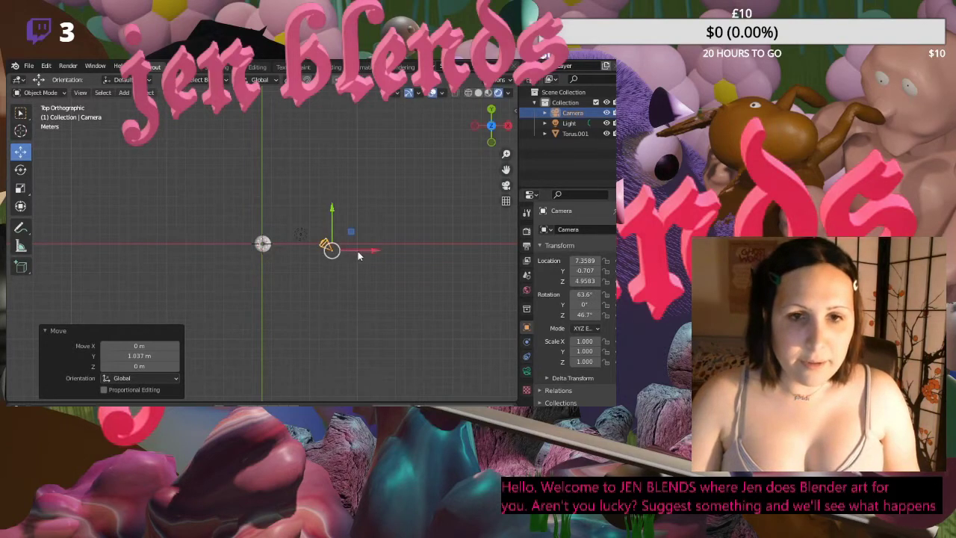
pyautogui.moveTo(361, 248); pyautogui.dragTo(321, 252)
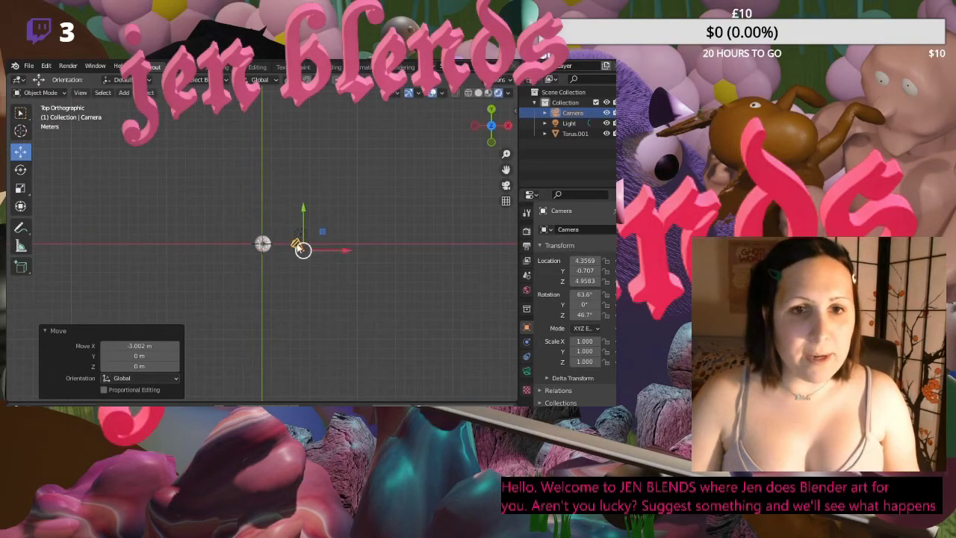
# - Slide the light about 2 m along X to X 2.0022 m
pyautogui.click(319, 253)
pyautogui.click(300, 233)
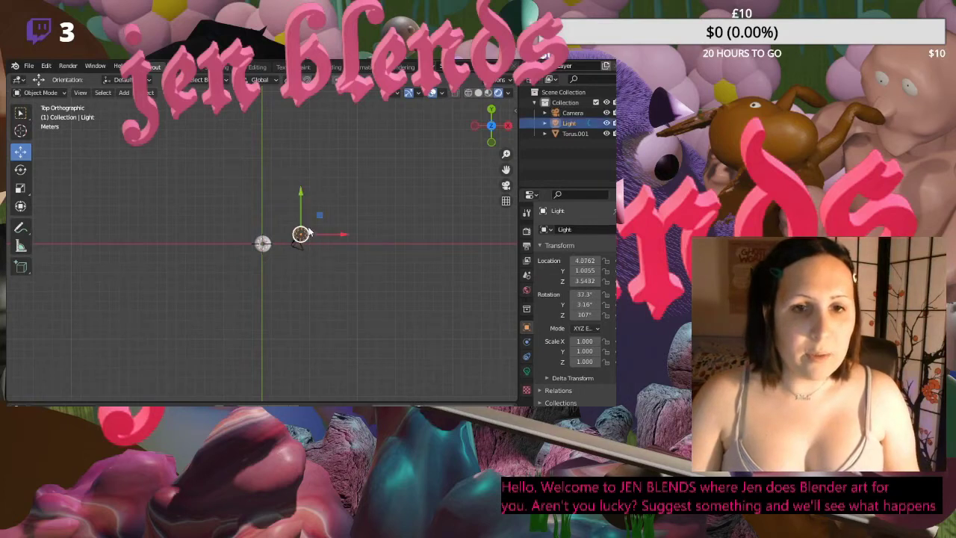
pyautogui.moveTo(317, 237); pyautogui.dragTo(298, 243)
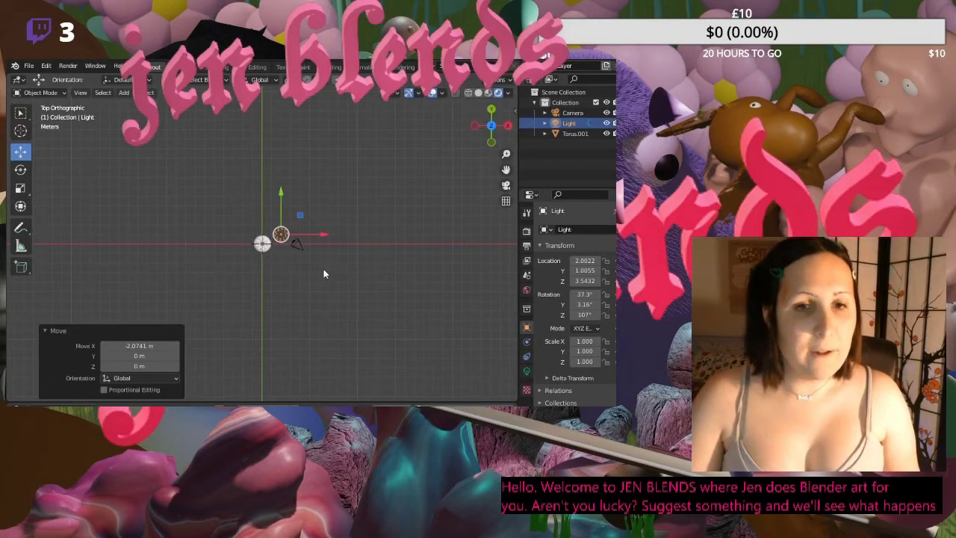
# - Rotate the camera to 94.1° around Z and lower it to Z 1.9564 m
pyautogui.click(493, 143)
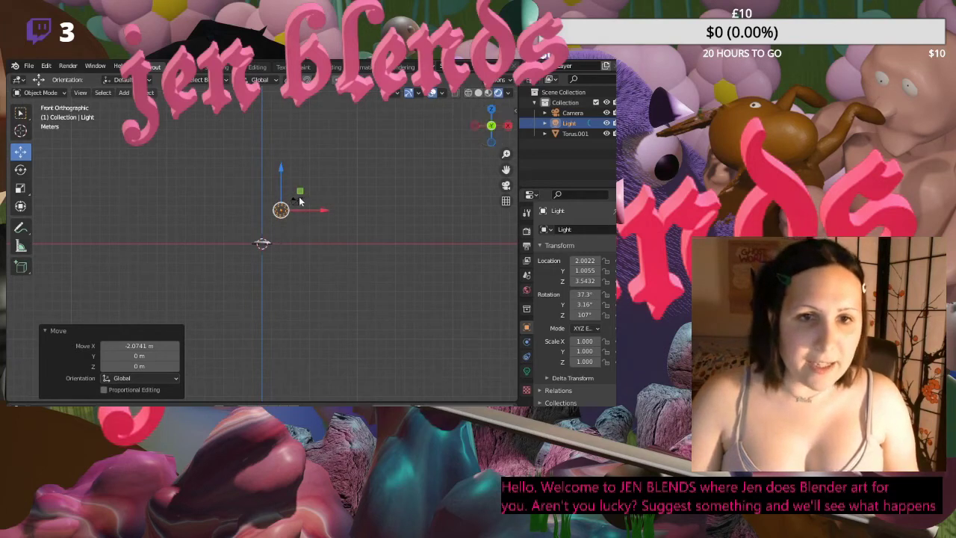
pyautogui.click(299, 200)
pyautogui.click(508, 126)
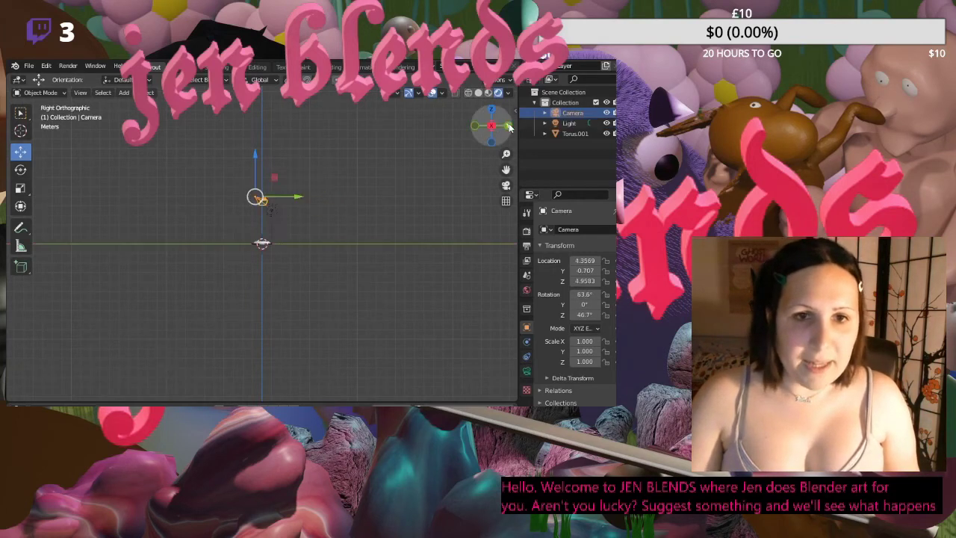
pyautogui.click(20, 170)
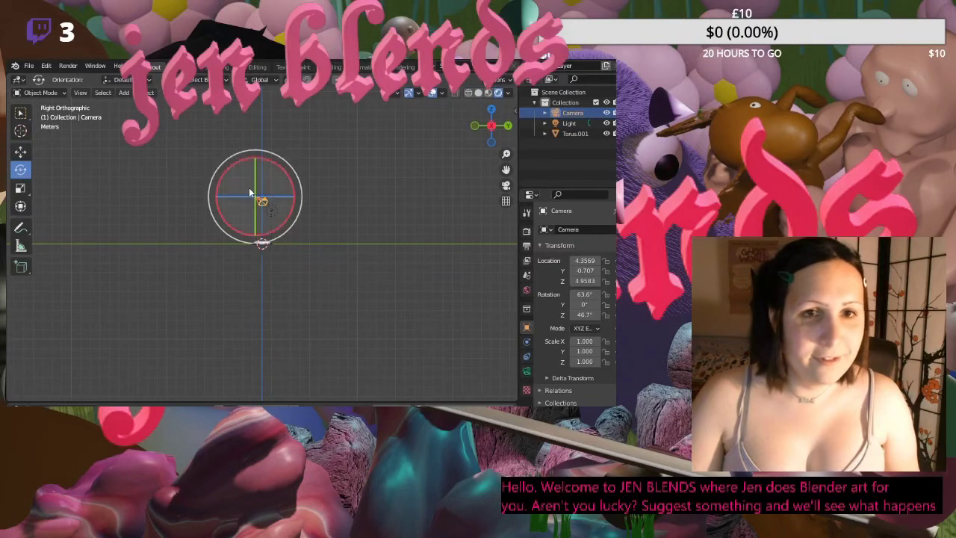
pyautogui.moveTo(260, 200); pyautogui.dragTo(254, 200)
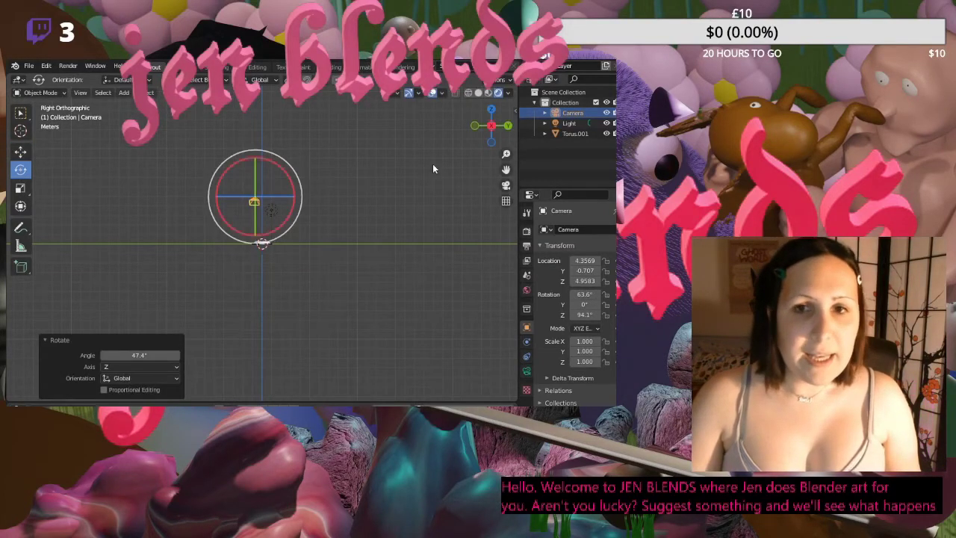
pyautogui.click(20, 151)
pyautogui.moveTo(256, 178); pyautogui.dragTo(255, 202)
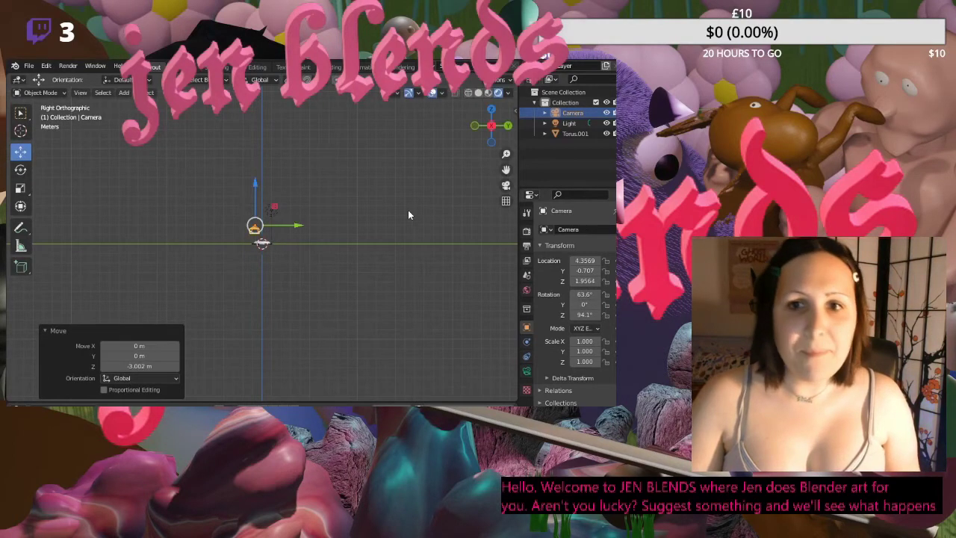
# - In camera view, move the camera to X 4.27, Y 0.16, Z 2.00 m, centring the torus
pyautogui.click(506, 185)
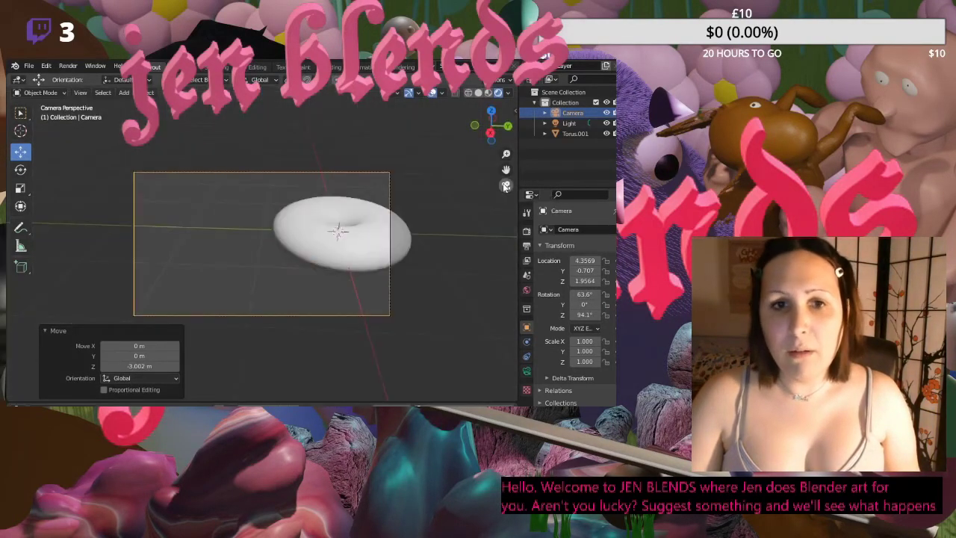
pyautogui.click(302, 231)
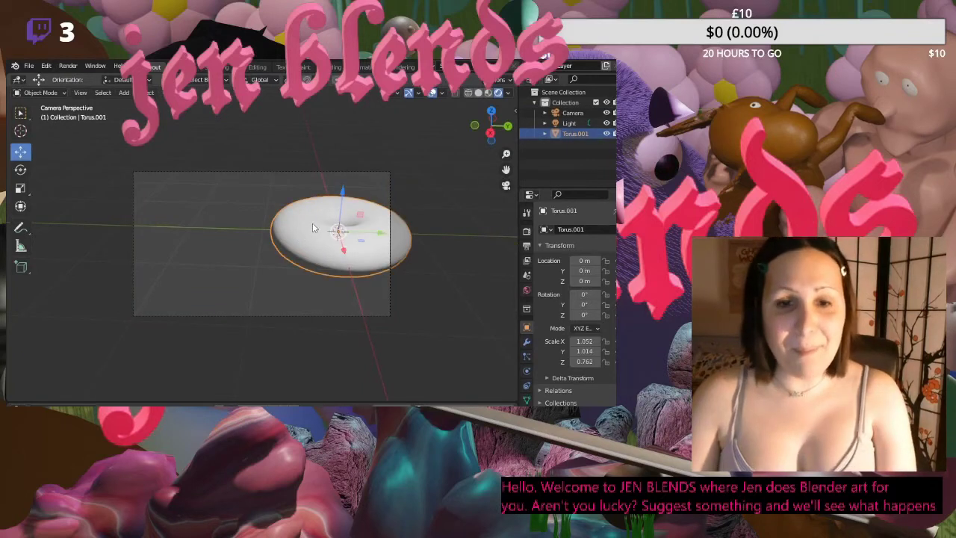
pyautogui.press('g')
pyautogui.click(308, 225)
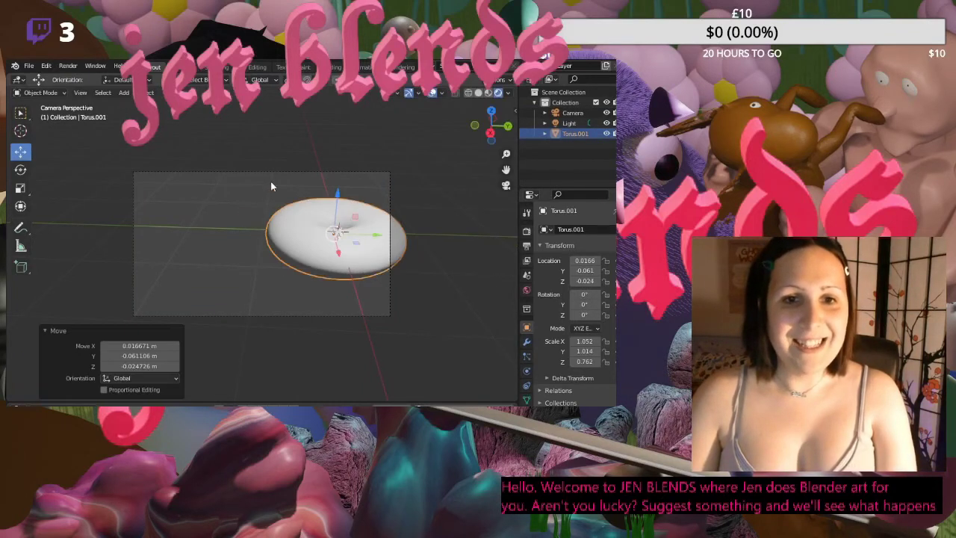
pyautogui.click(272, 182)
pyautogui.click(290, 172)
pyautogui.press('g')
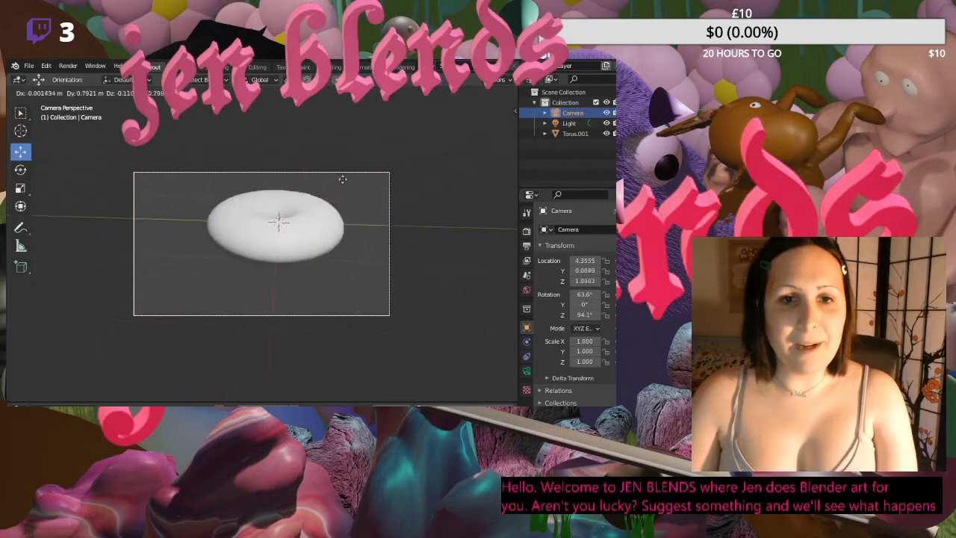
pyautogui.click(340, 173)
pyautogui.click(446, 164)
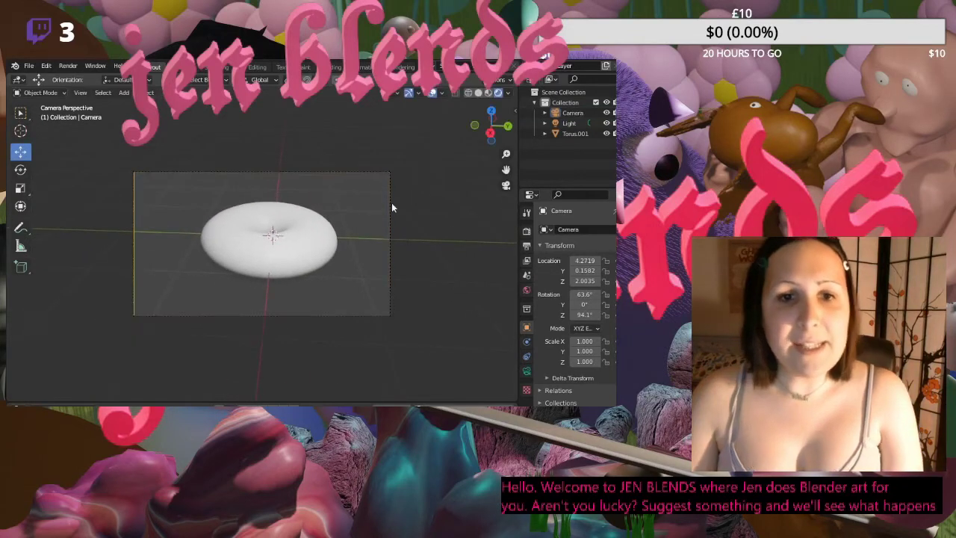
pyautogui.press('Home')
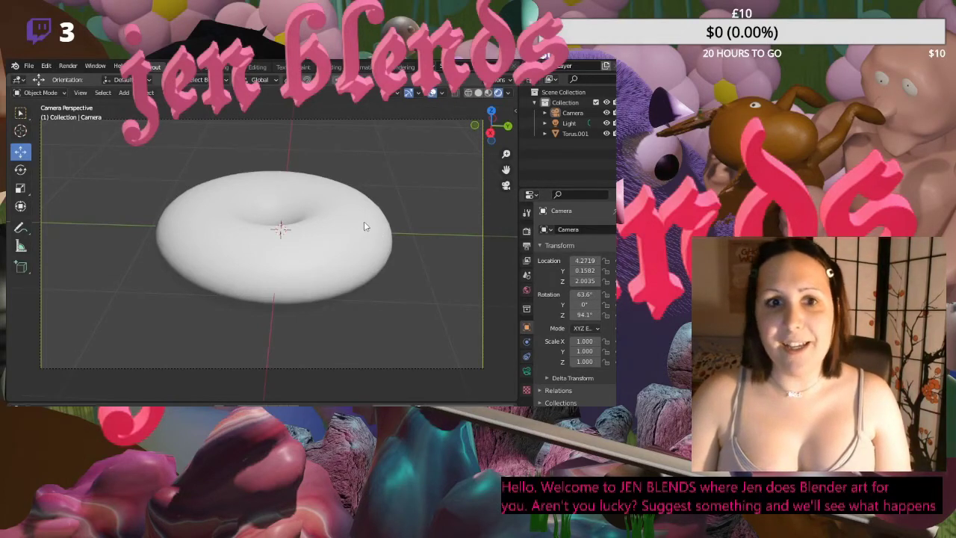
pyautogui.scroll(-1, 364, 221)
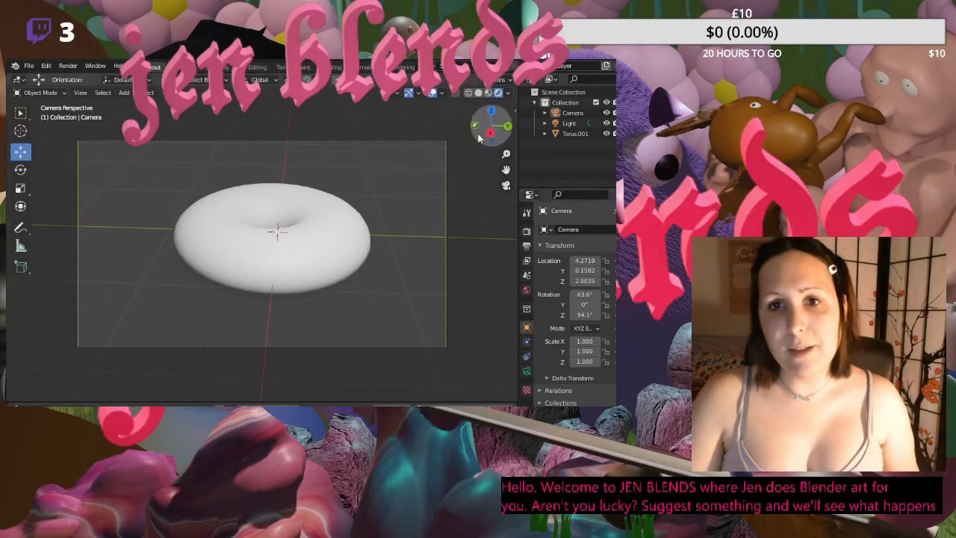
# - Keep the light as a point light and set its power to 800 W
pyautogui.click(569, 123)
pyautogui.click(526, 371)
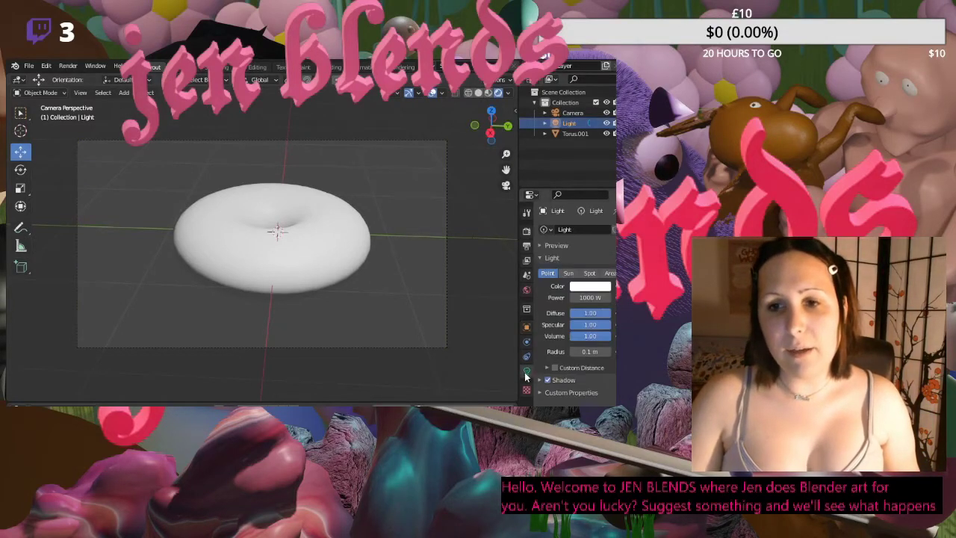
pyautogui.click(612, 273)
pyautogui.click(549, 273)
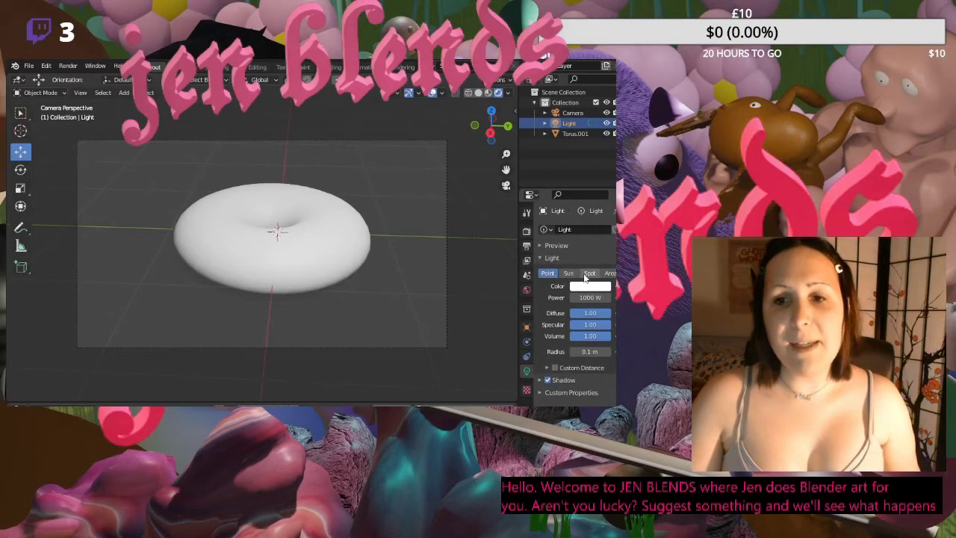
pyautogui.click(590, 298)
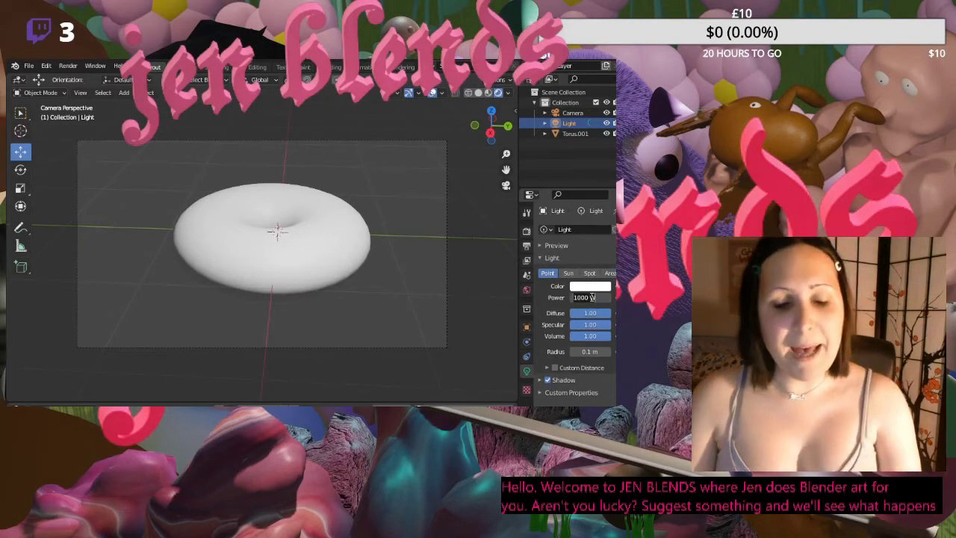
pyautogui.write('5000')
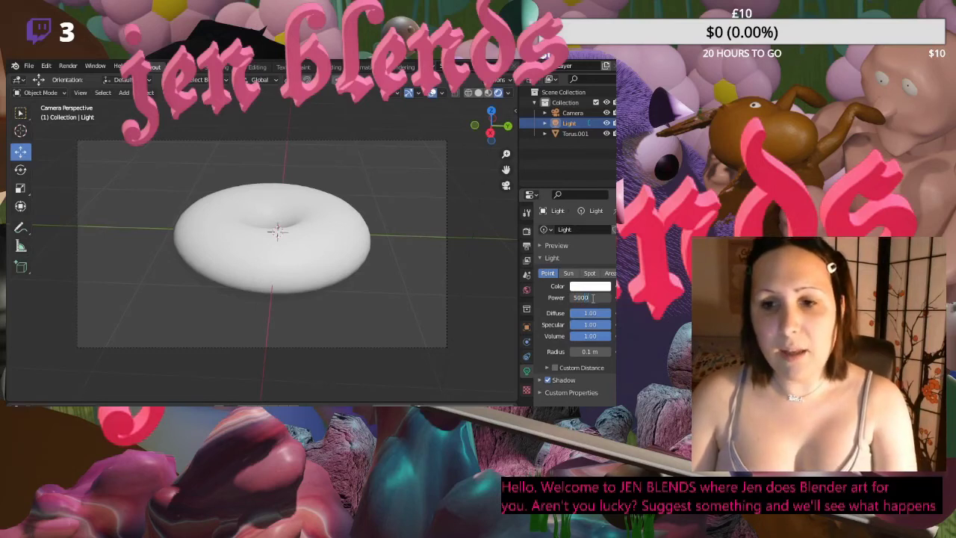
pyautogui.press('Return')
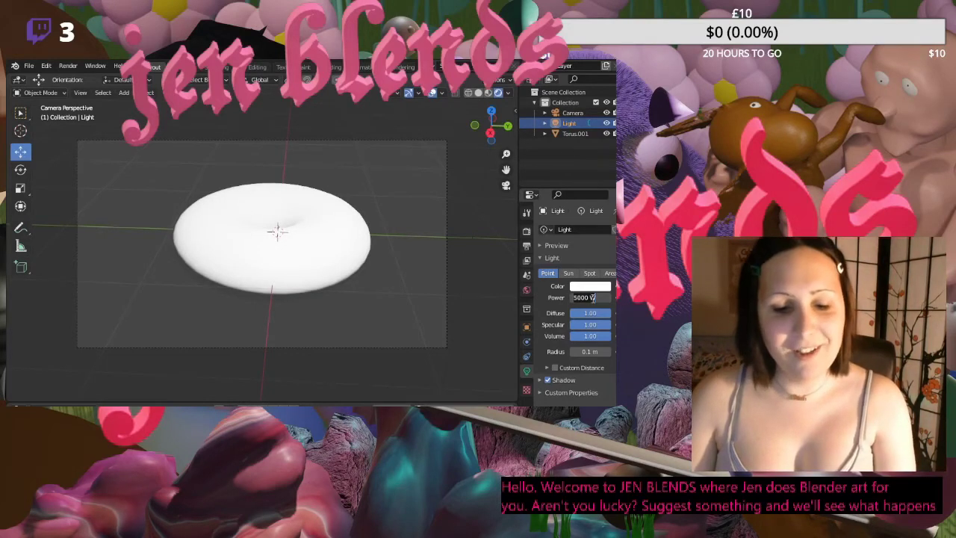
pyautogui.press('Return')
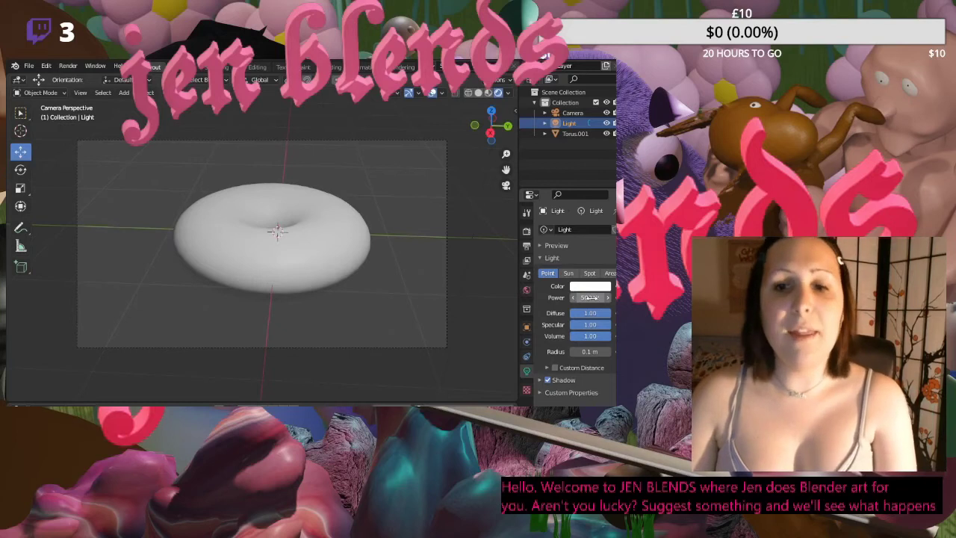
pyautogui.click(590, 297)
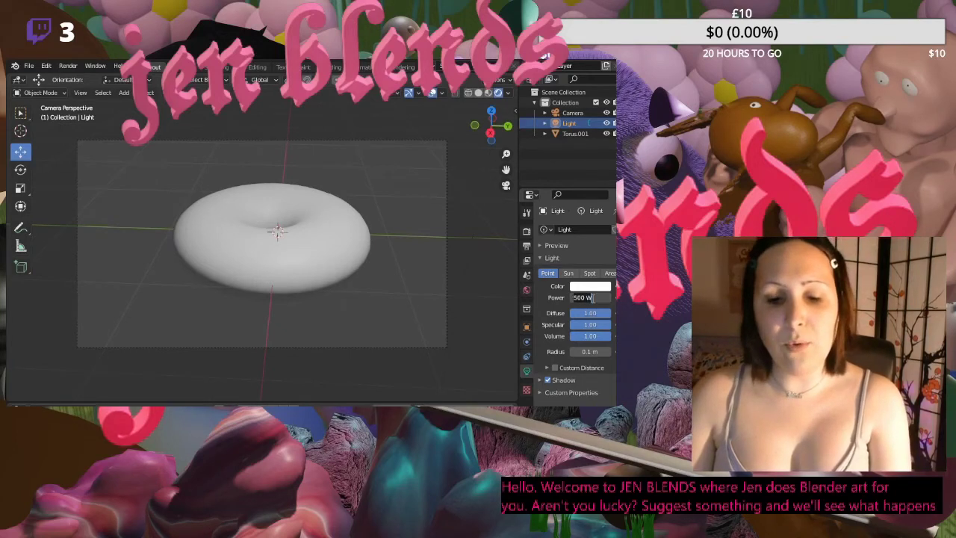
pyautogui.write('800')
pyautogui.press('Return')
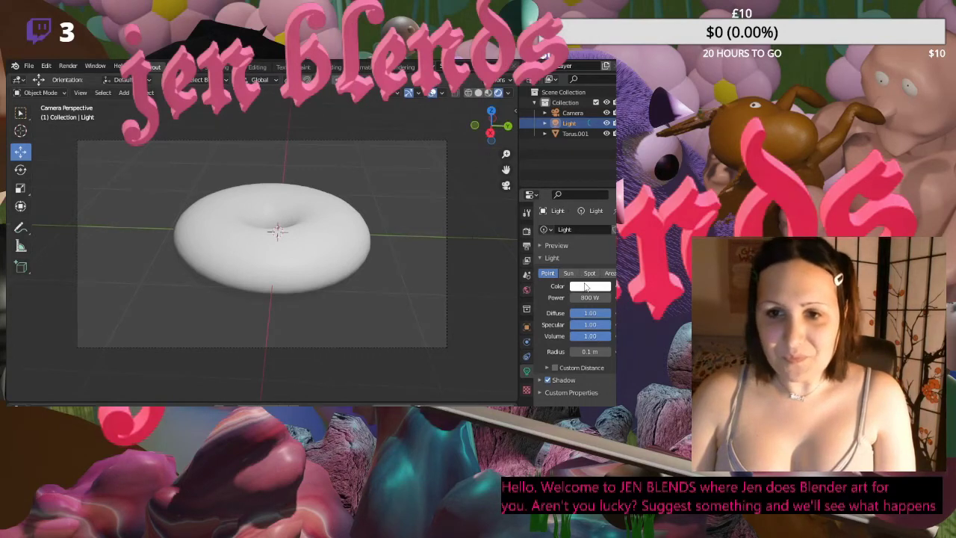
# - Tint the light a dimmer pink and set its Diffuse strength just below 1
pyautogui.click(586, 287)
pyautogui.click(571, 190)
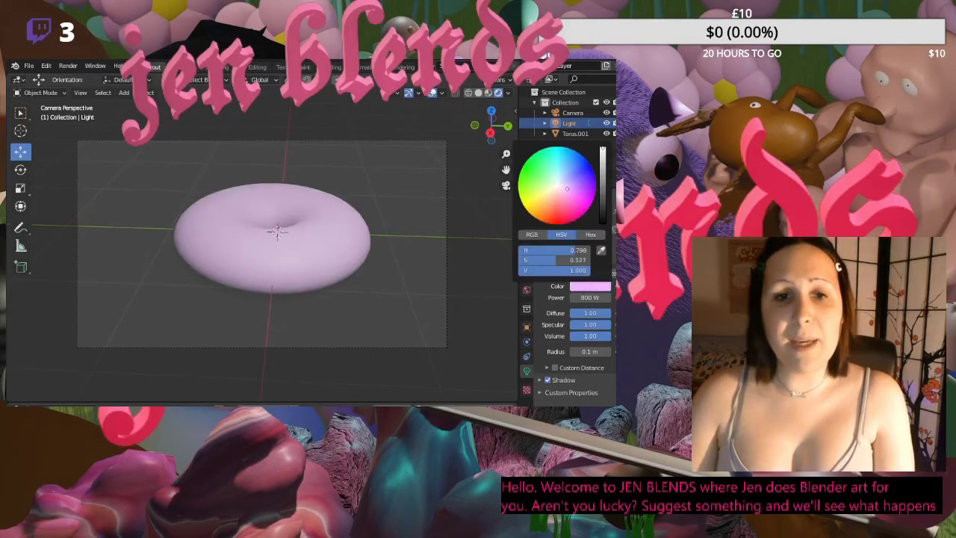
pyautogui.moveTo(572, 189)
pyautogui.mouseDown()
pyautogui.moveTo(555, 205)
pyautogui.moveTo(570, 206)
pyautogui.mouseUp()
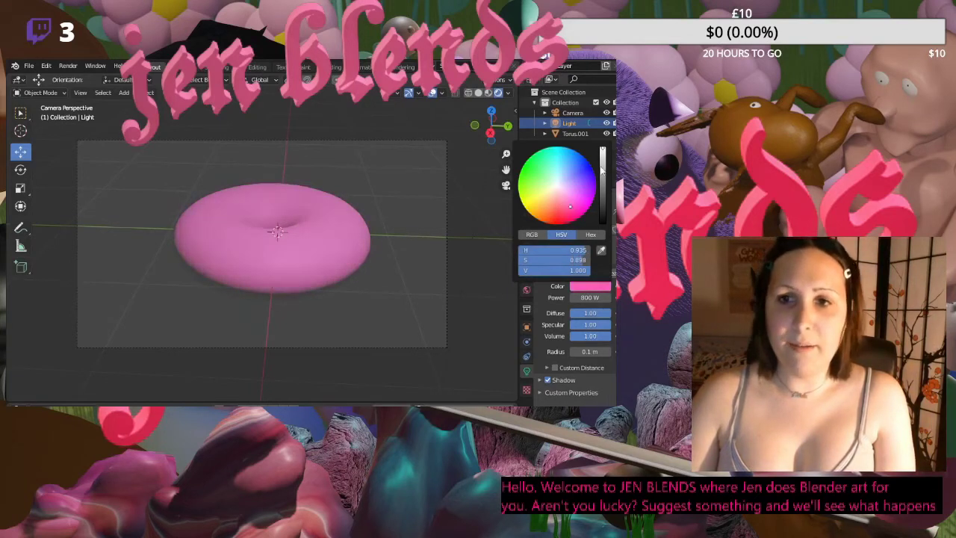
pyautogui.moveTo(602, 153); pyautogui.dragTo(603, 172)
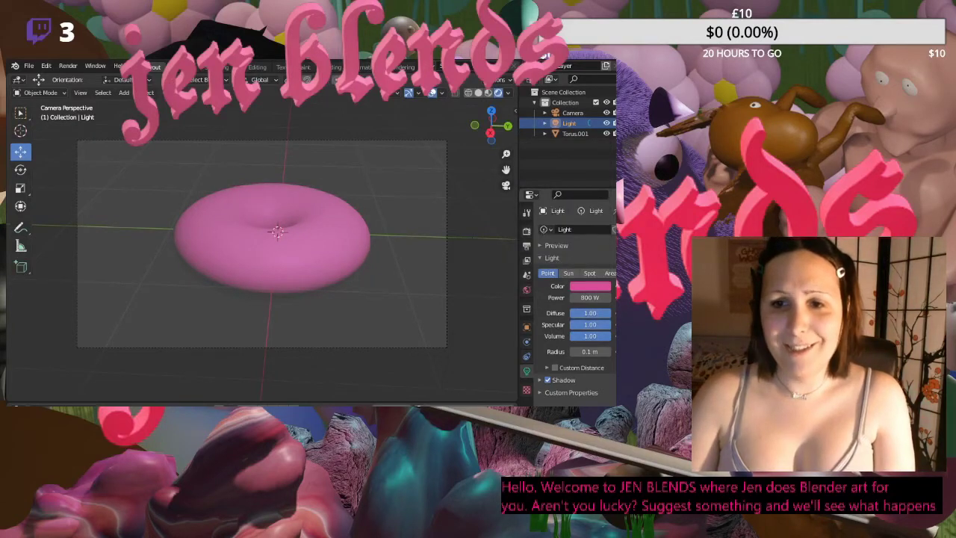
pyautogui.click(591, 313)
pyautogui.moveTo(606, 313); pyautogui.dragTo(571, 312)
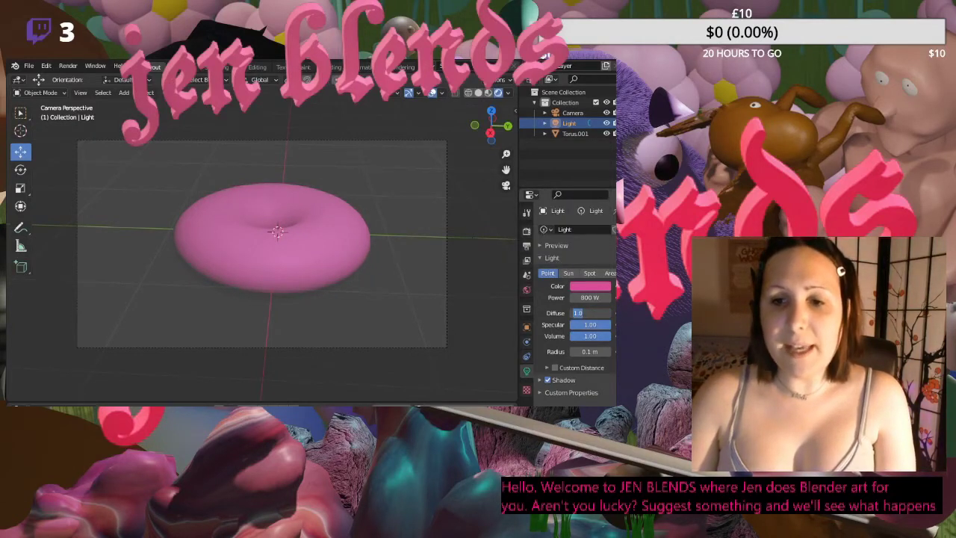
pyautogui.write('0.94')
pyautogui.press('Return')
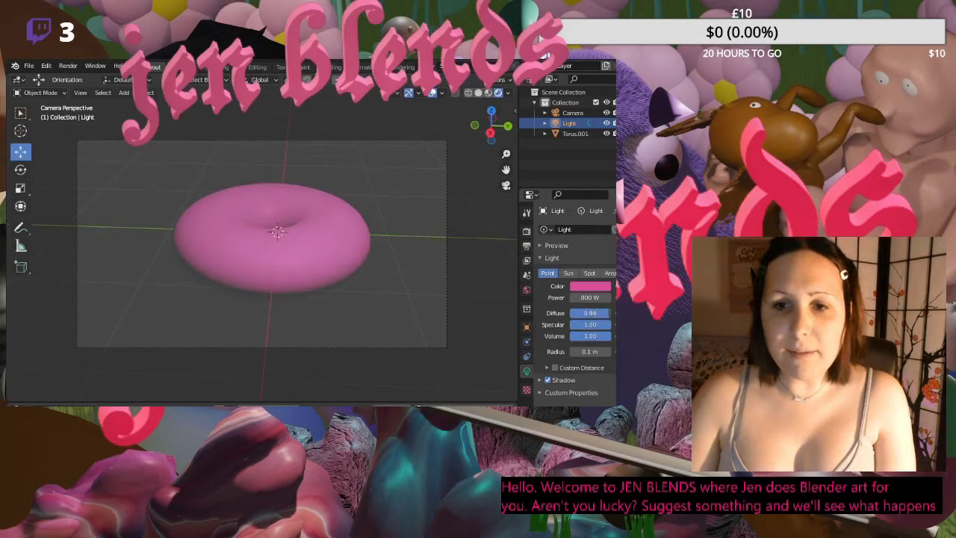
pyautogui.moveTo(595, 313); pyautogui.dragTo(606, 337)
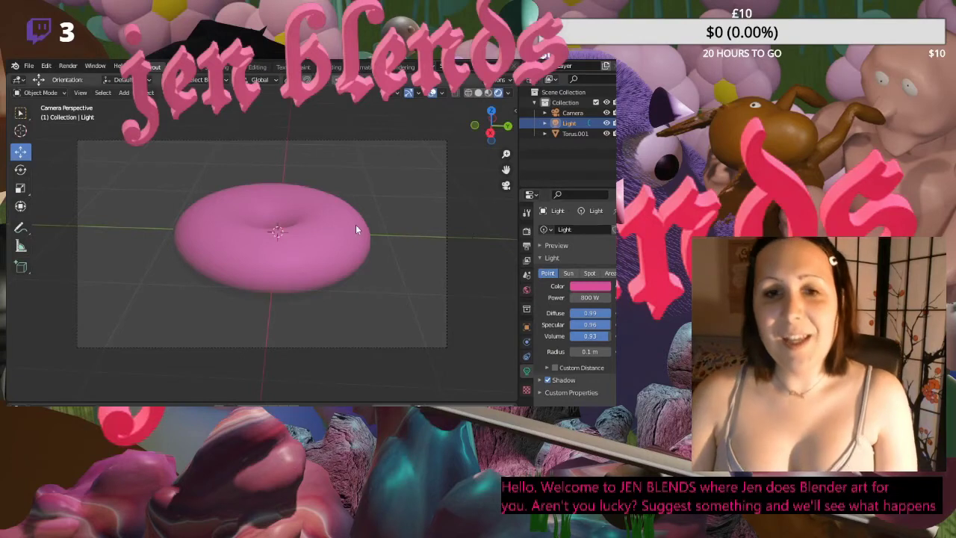
# - Select the pink, flattened torus in the viewport
pyautogui.scroll(1, 369, 224)
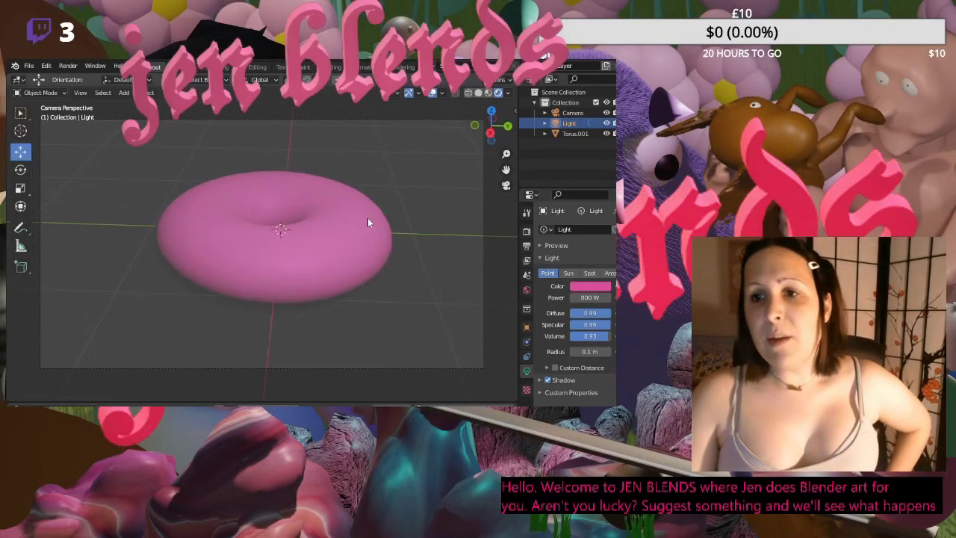
pyautogui.scroll(3, 369, 222)
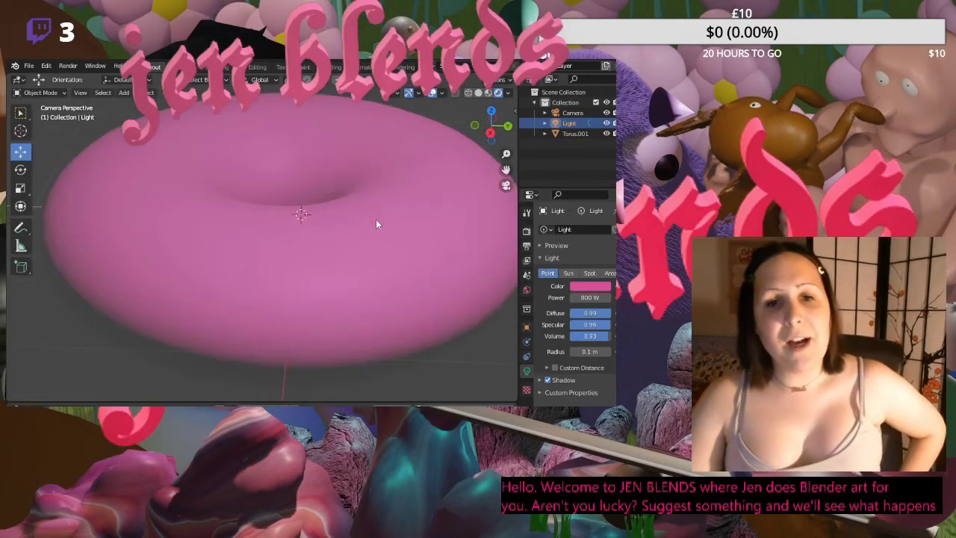
pyautogui.scroll(-3, 378, 226)
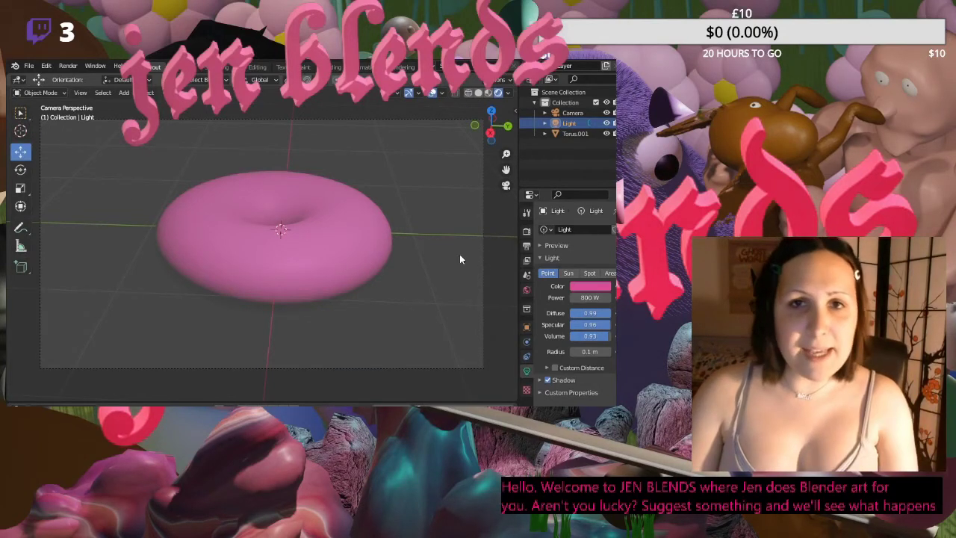
pyautogui.scroll(-3, 393, 224)
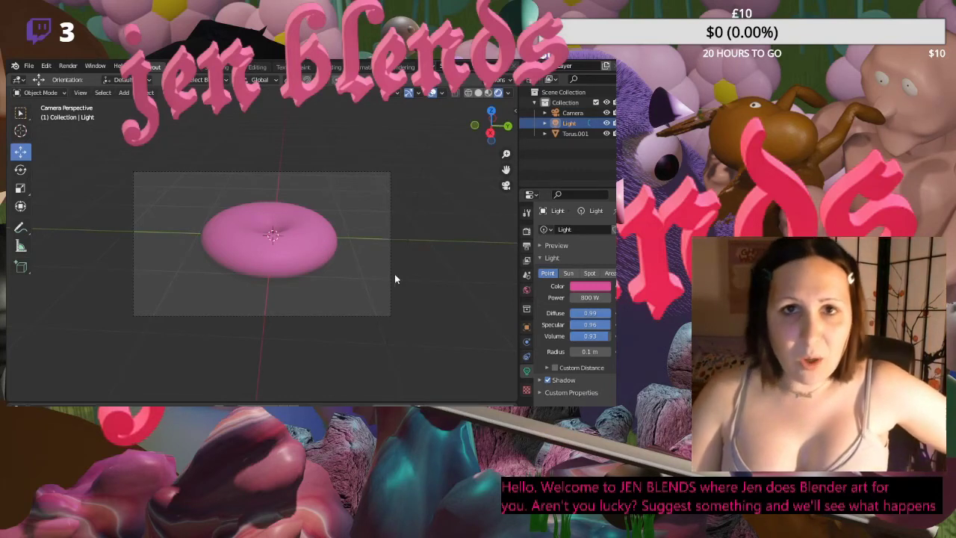
pyautogui.click(310, 252)
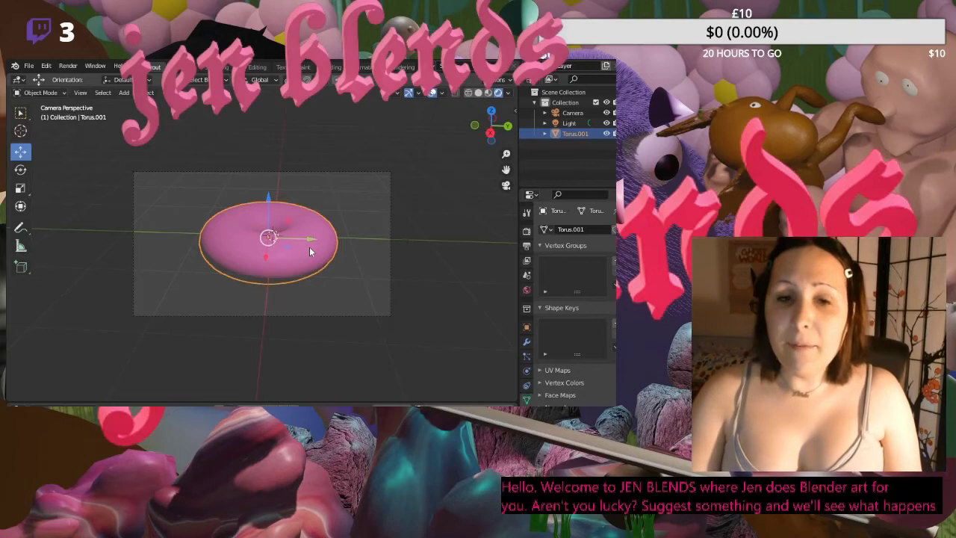
# - Delete the torus from the scene
pyautogui.press('Delete')
pyautogui.scroll(-1, 326, 196)
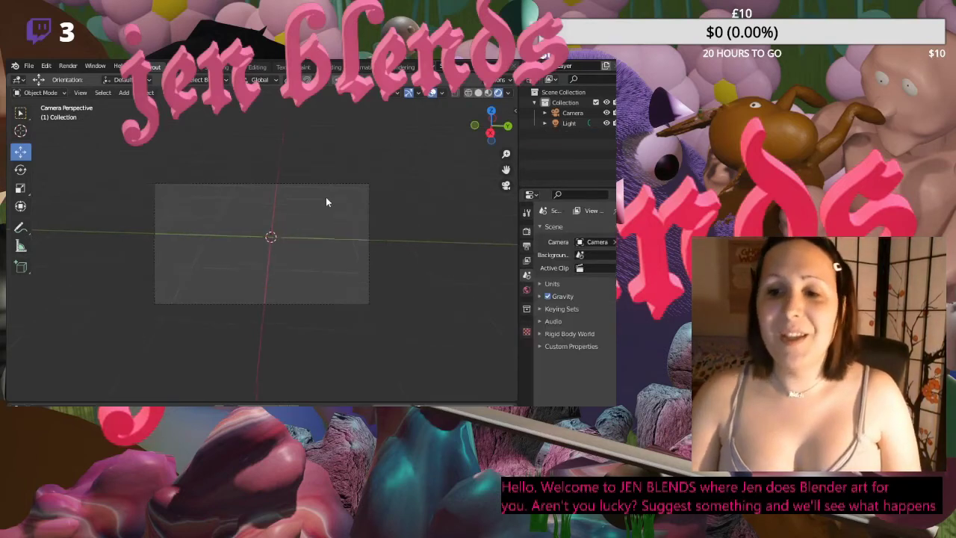
pyautogui.scroll(-1, 326, 202)
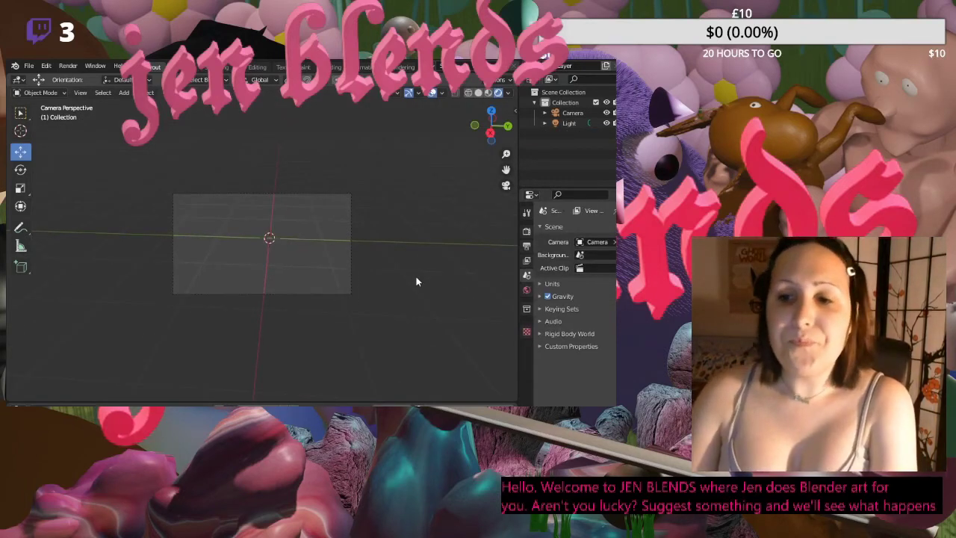
pyautogui.moveTo(376, 245); pyautogui.dragTo(320, 214, button='middle')
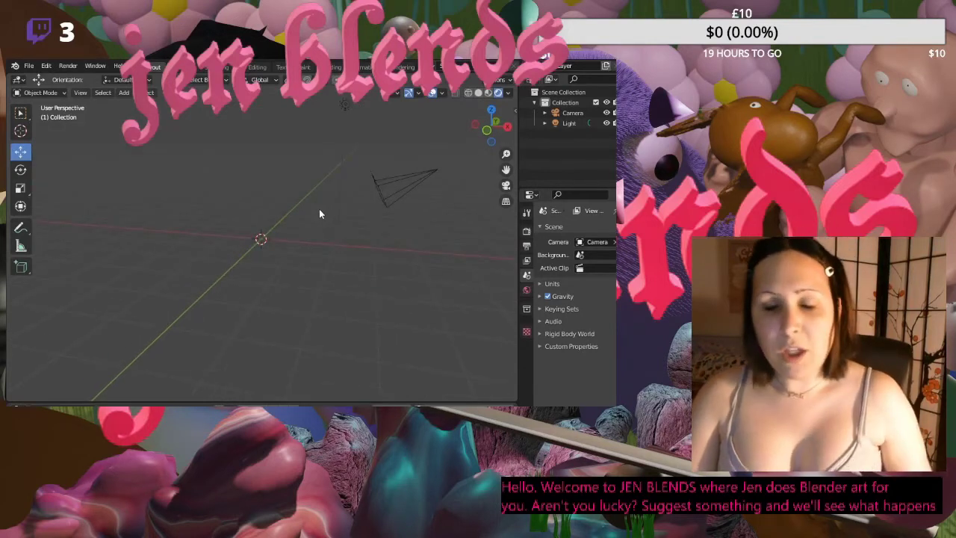
# - Add a plane mesh, then delete it again
pyautogui.hotkey('shift', 'a')
pyautogui.moveTo(312, 225)
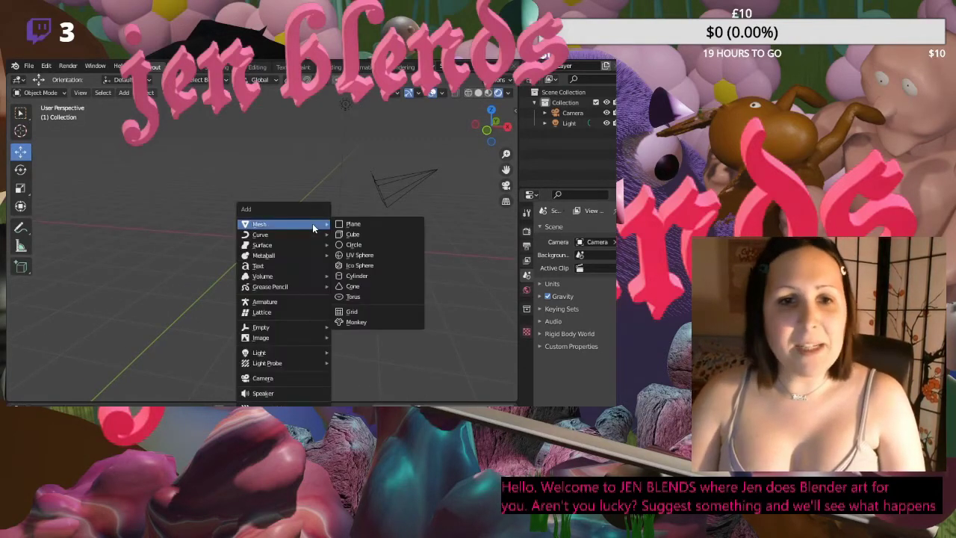
pyautogui.click(348, 224)
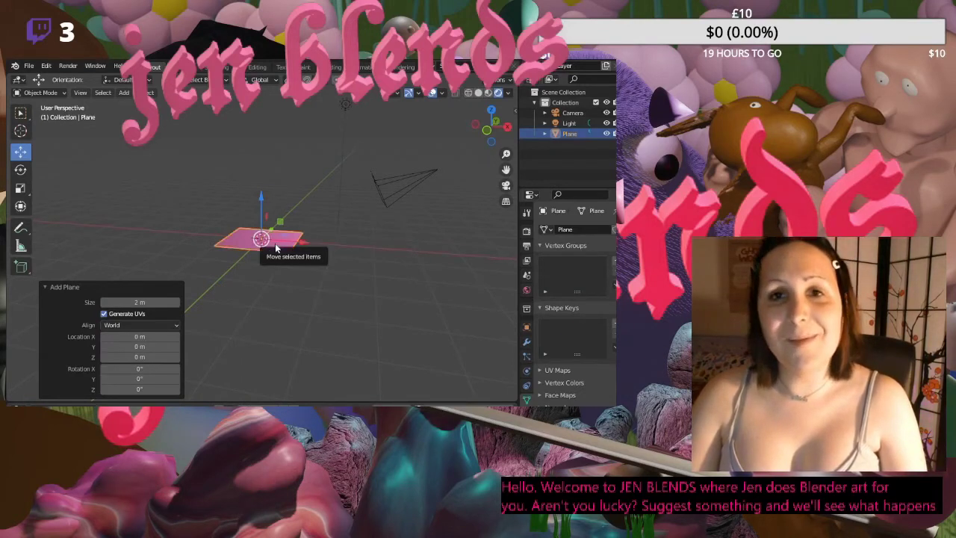
pyautogui.press('Delete')
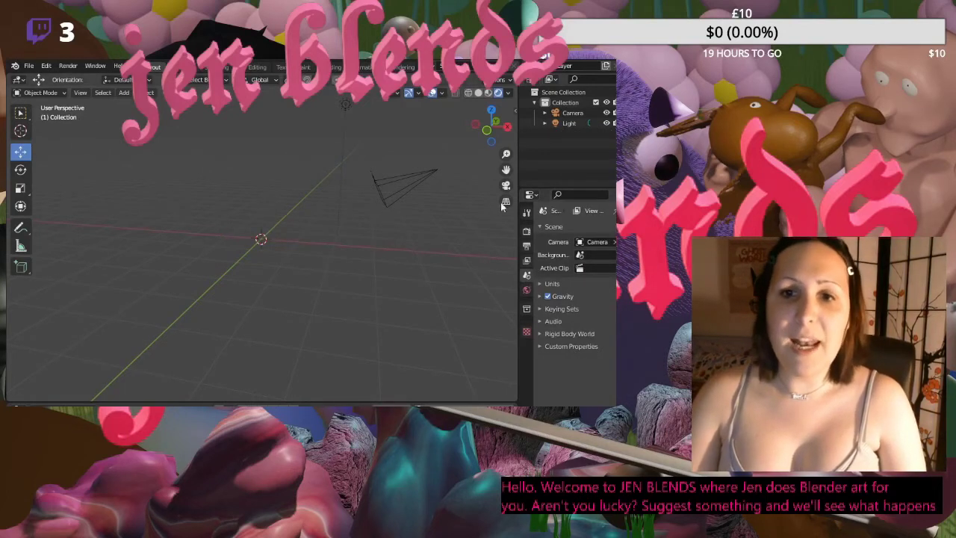
# - Make the light's colour a pale, nearly white pink (saturation 0.147, value 0.723)
pyautogui.click(571, 123)
pyautogui.click(587, 123)
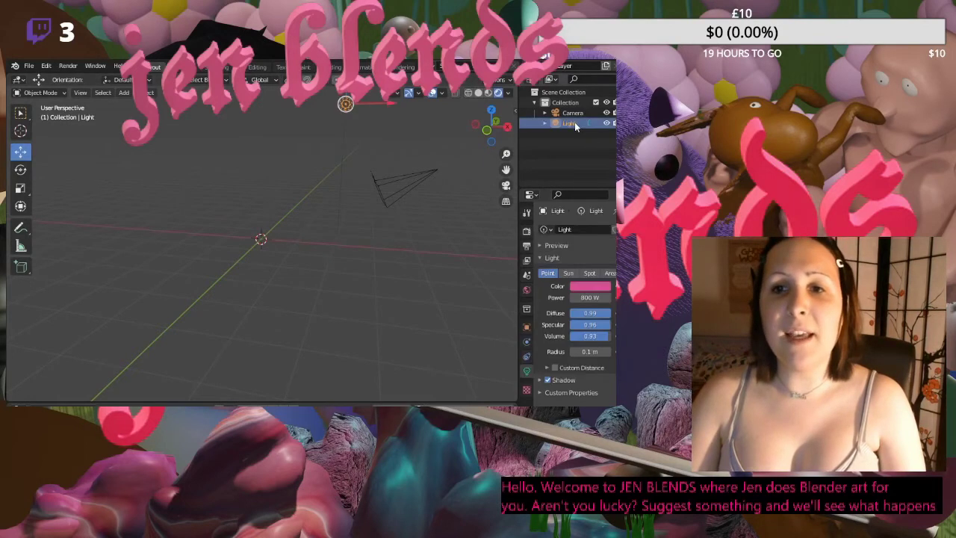
pyautogui.click(597, 287)
pyautogui.moveTo(567, 208); pyautogui.dragTo(557, 188)
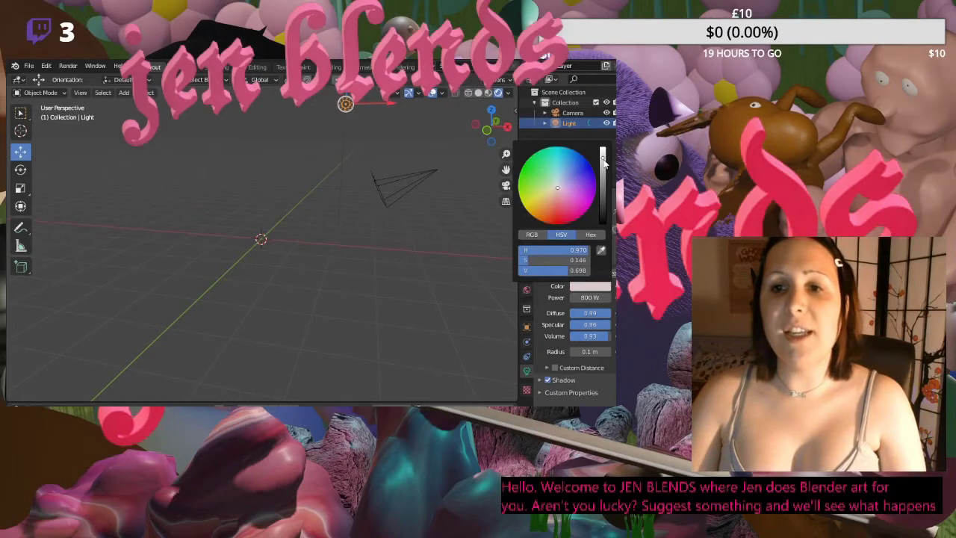
pyautogui.moveTo(605, 163); pyautogui.dragTo(602, 154)
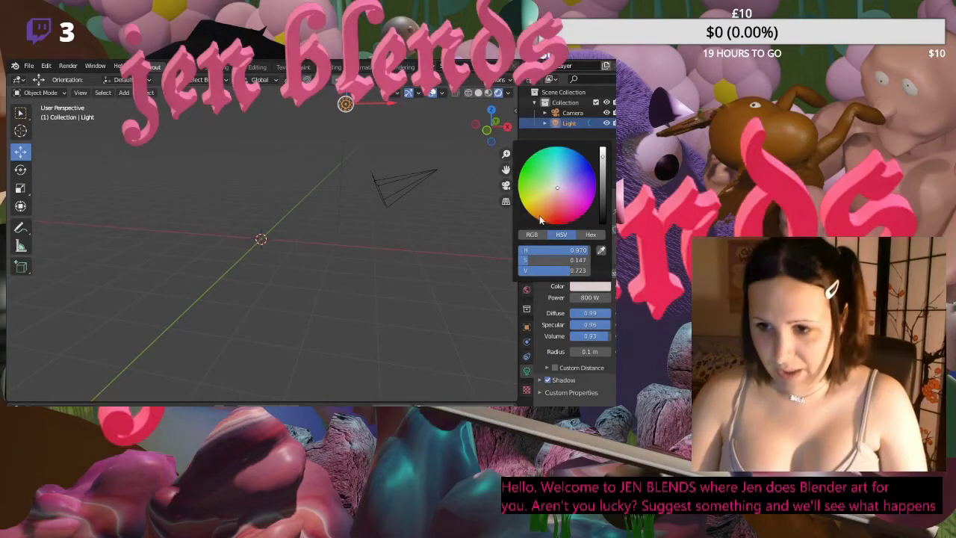
pyautogui.scroll(4, 297, 209)
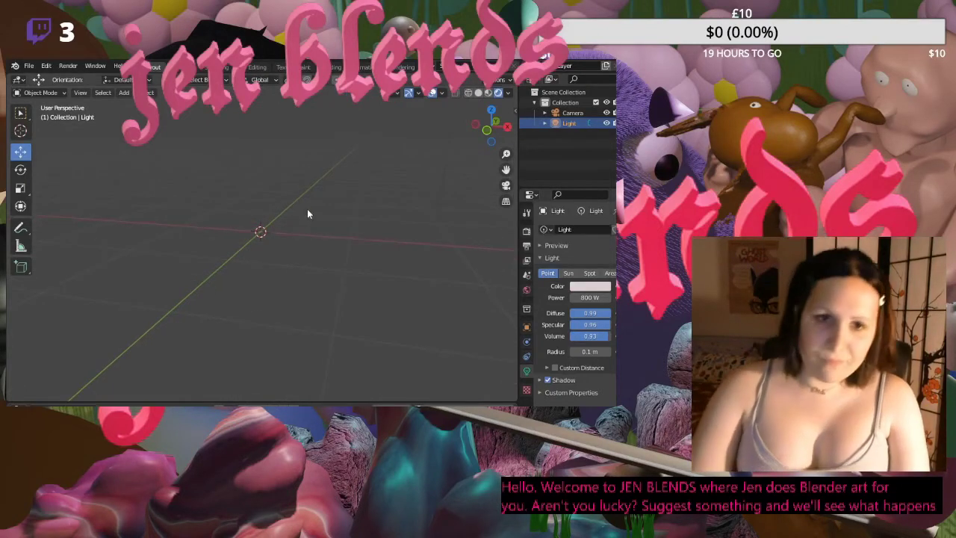
pyautogui.scroll(-3, 270, 215)
pyautogui.moveTo(270, 215); pyautogui.dragTo(287, 196, button='middle')
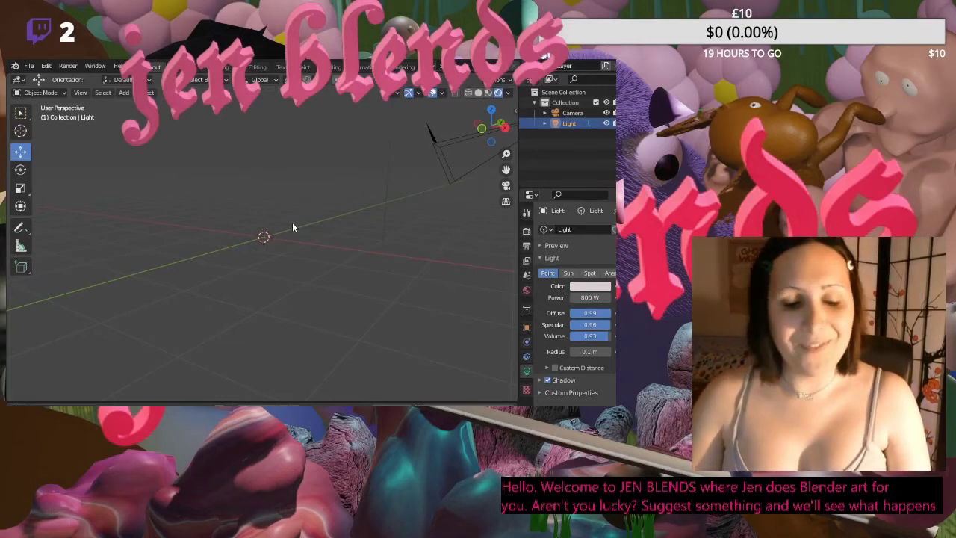
# - Add a UV sphere (32 segments, 16 rings, 1 m radius) at the origin
pyautogui.hotkey('shift', 'a')
pyautogui.moveTo(289, 222)
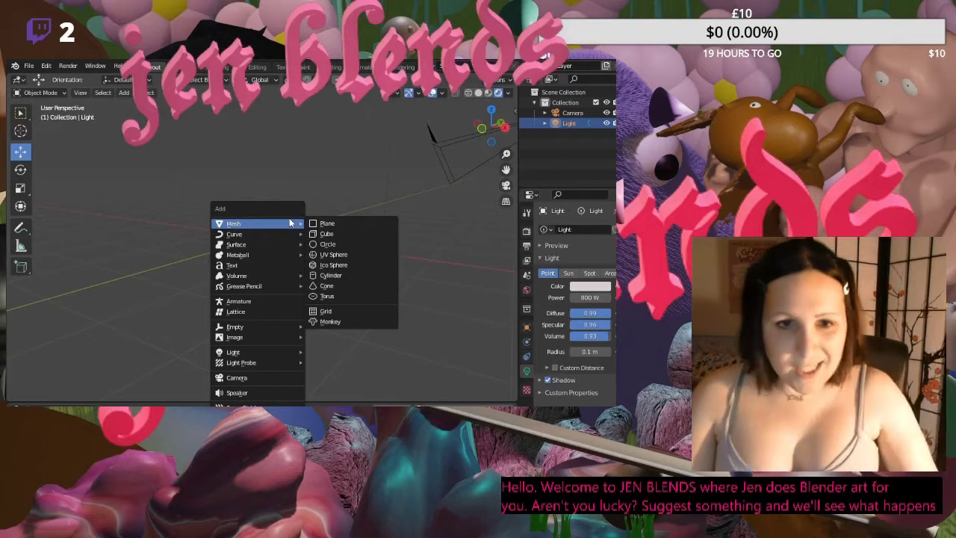
pyautogui.click(330, 255)
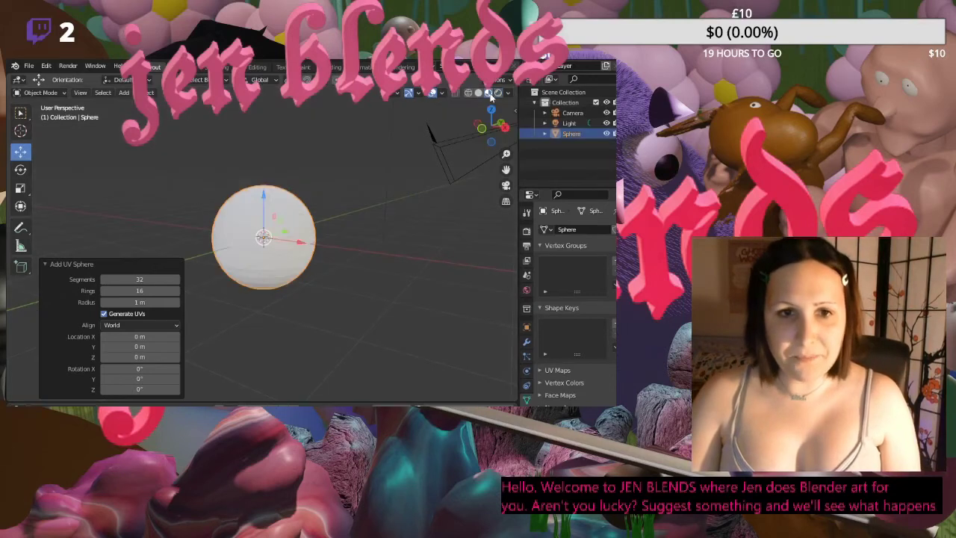
# - Switch the viewport to solid shading and zoom in on the sphere
pyautogui.click(477, 94)
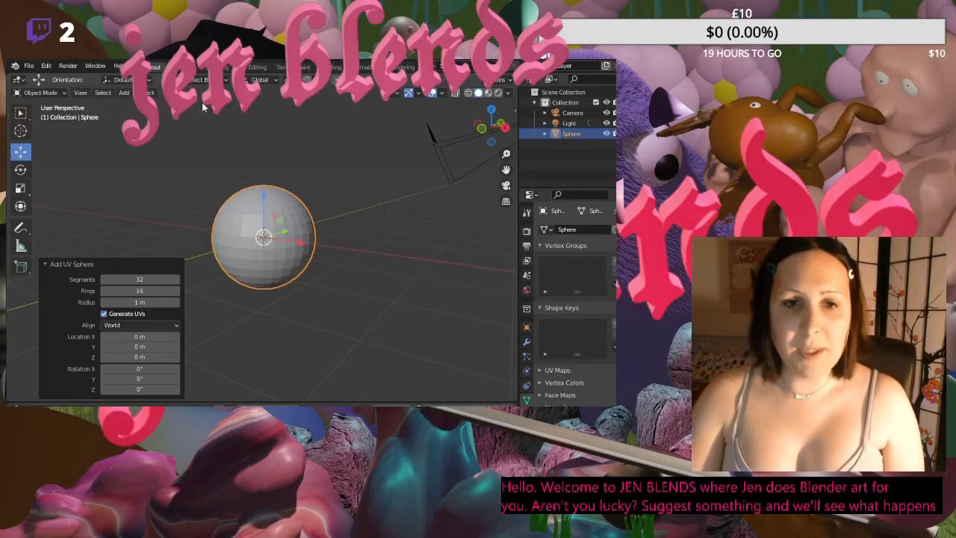
pyautogui.moveTo(365, 225); pyautogui.dragTo(318, 263, button='middle')
pyautogui.scroll(2, 309, 234)
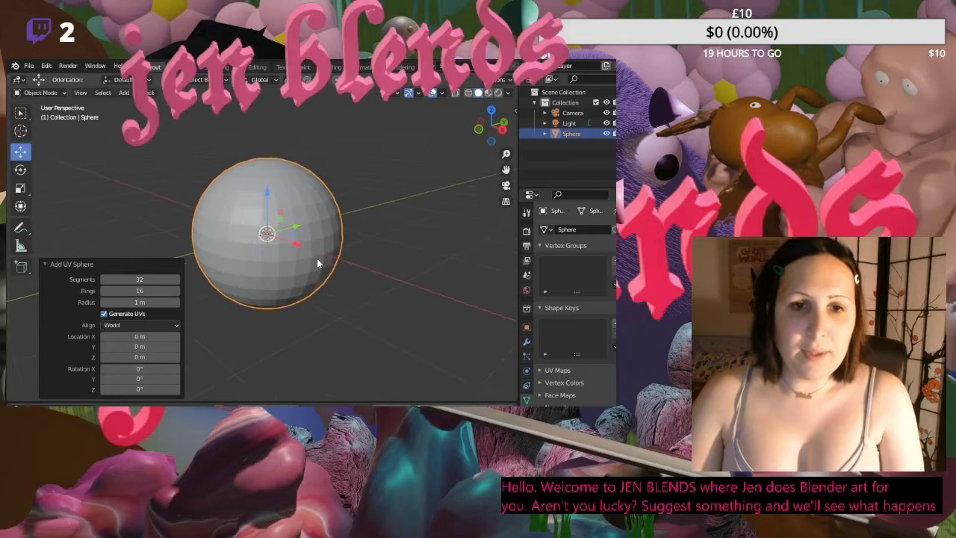
pyautogui.click(254, 248)
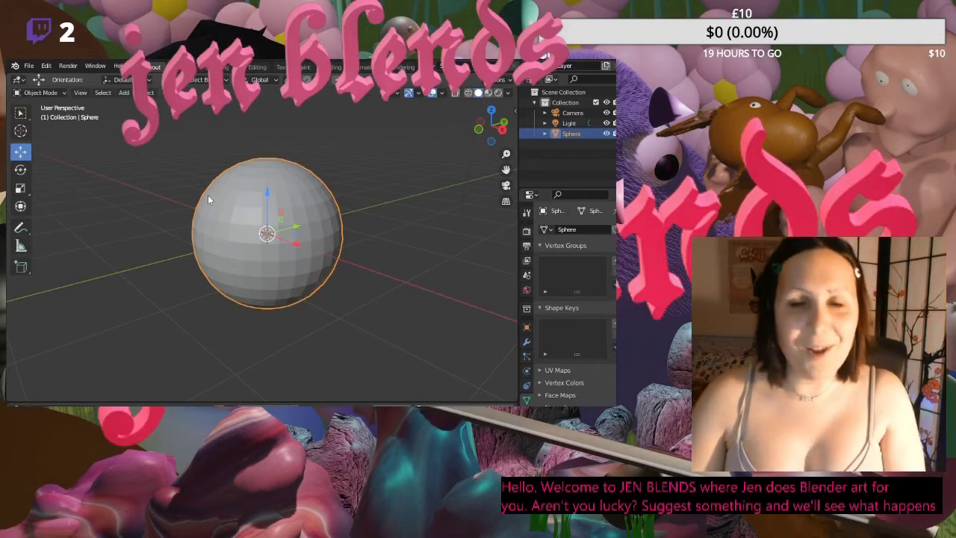
# - Flatten the sphere vertically with the Scale tool
pyautogui.click(21, 191)
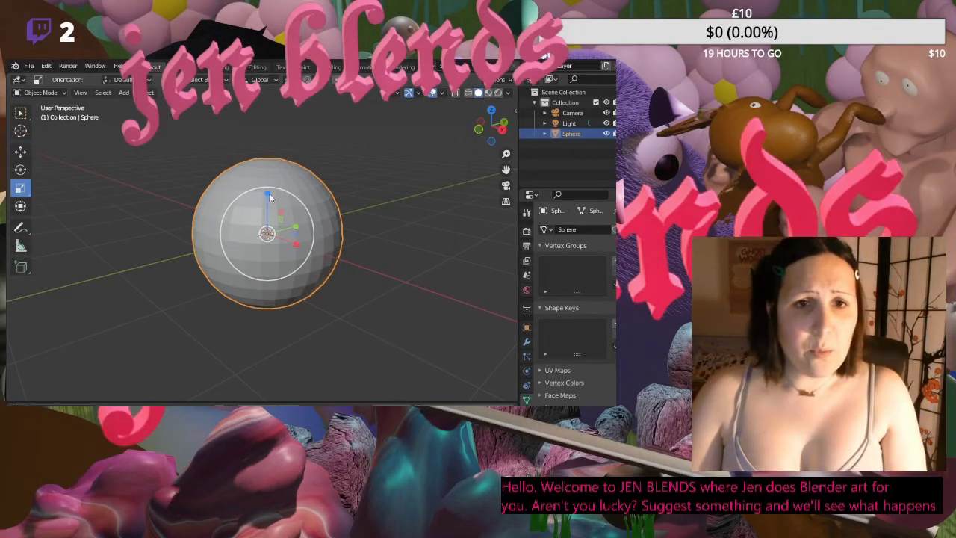
pyautogui.moveTo(268, 196); pyautogui.dragTo(289, 229)
pyautogui.moveTo(288, 228); pyautogui.dragTo(276, 198, button='middle')
pyautogui.moveTo(277, 198); pyautogui.dragTo(208, 238)
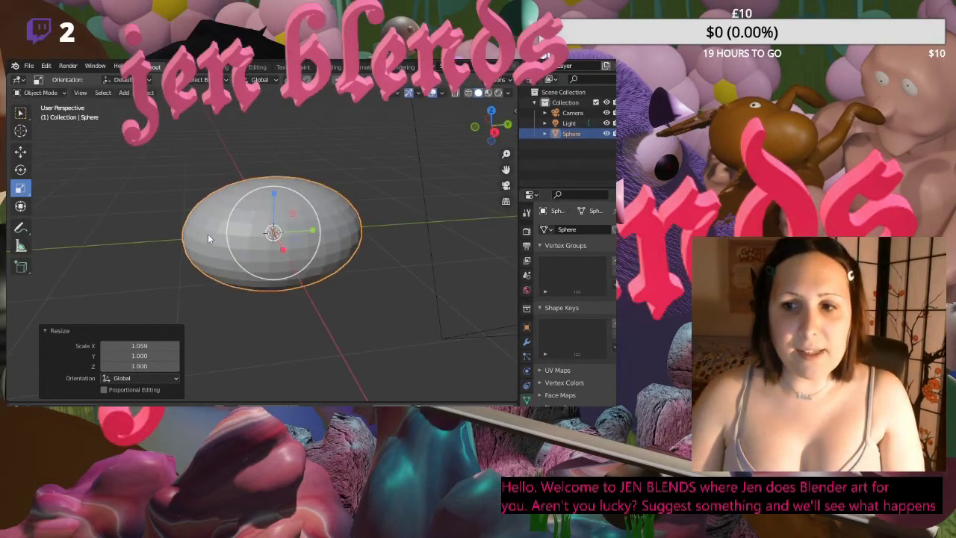
pyautogui.moveTo(208, 238)
pyautogui.mouseDown(button='middle')
pyautogui.moveTo(242, 242)
pyautogui.moveTo(232, 276)
pyautogui.moveTo(215, 241)
pyautogui.mouseUp(button='middle')
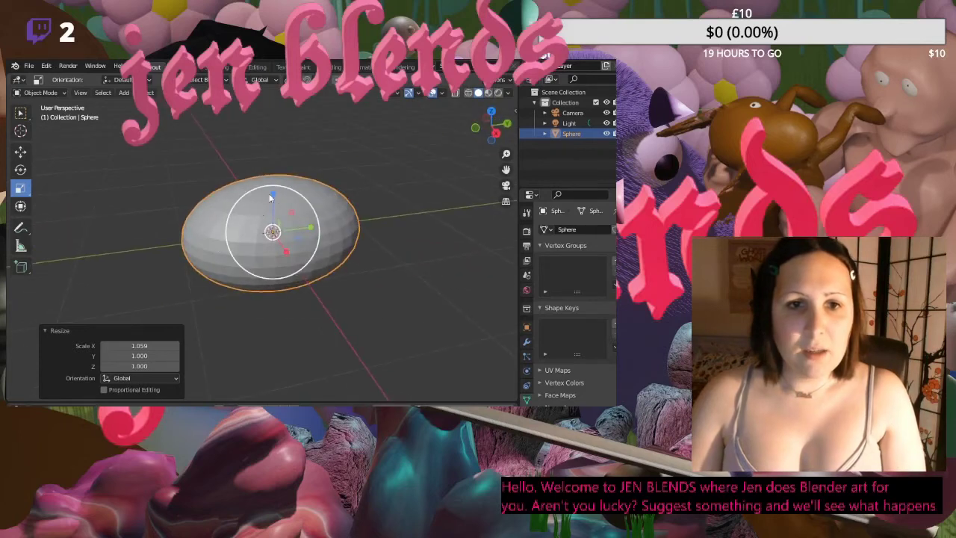
# - Narrow the sphere to X 0.653 and Y 0.973 for an elongated ellipsoid
pyautogui.moveTo(271, 196); pyautogui.dragTo(318, 233, button='middle')
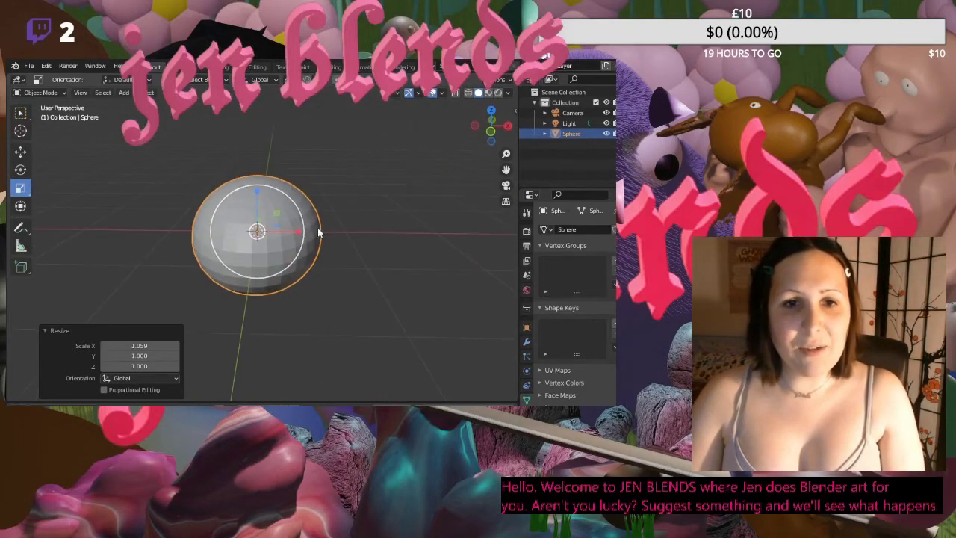
pyautogui.moveTo(301, 231); pyautogui.dragTo(278, 232)
pyautogui.moveTo(278, 231); pyautogui.dragTo(205, 207, button='middle')
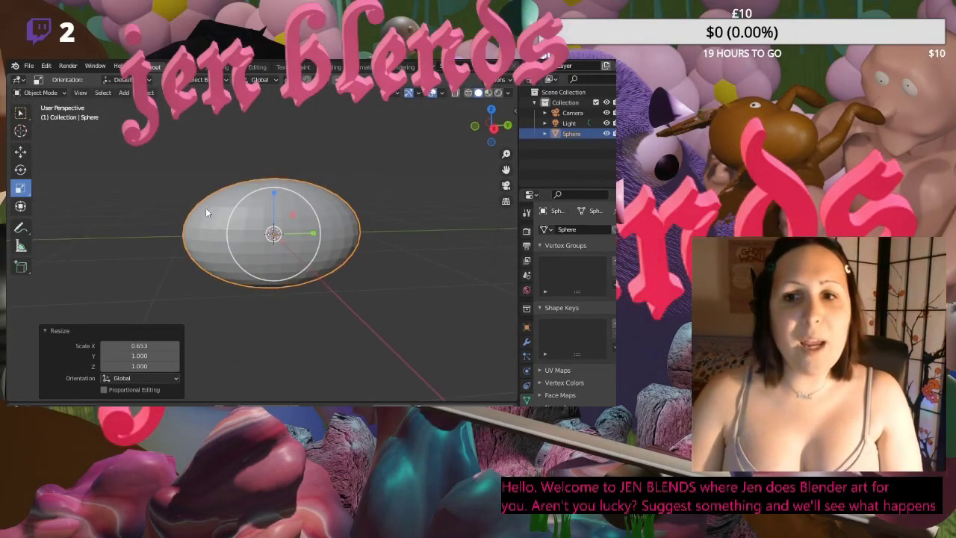
pyautogui.moveTo(315, 236); pyautogui.dragTo(304, 234)
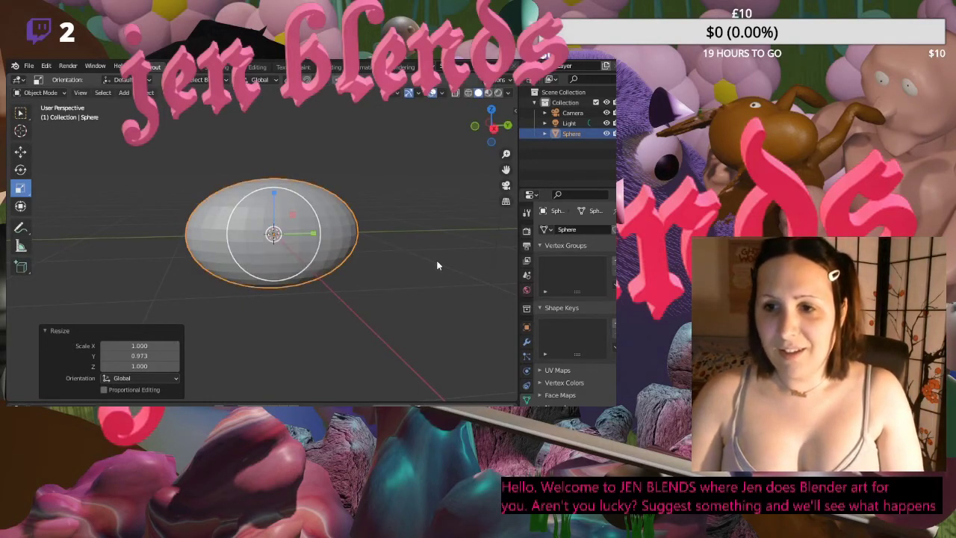
pyautogui.moveTo(394, 230); pyautogui.dragTo(393, 259, button='middle')
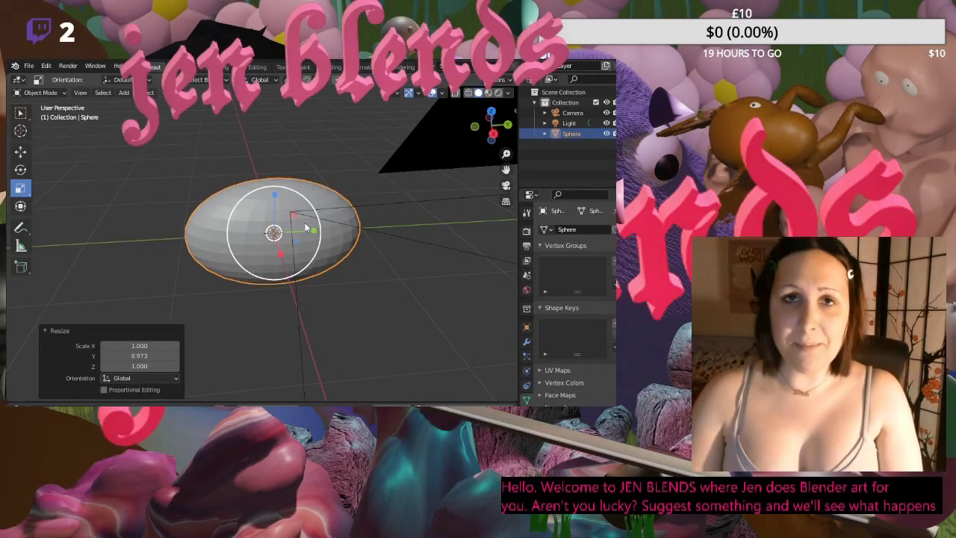
# - Add a 32-vertex cylinder, 0.12 m radius and 0.66 m deep, stretched to Z 1.020
pyautogui.hotkey('shift', 'a')
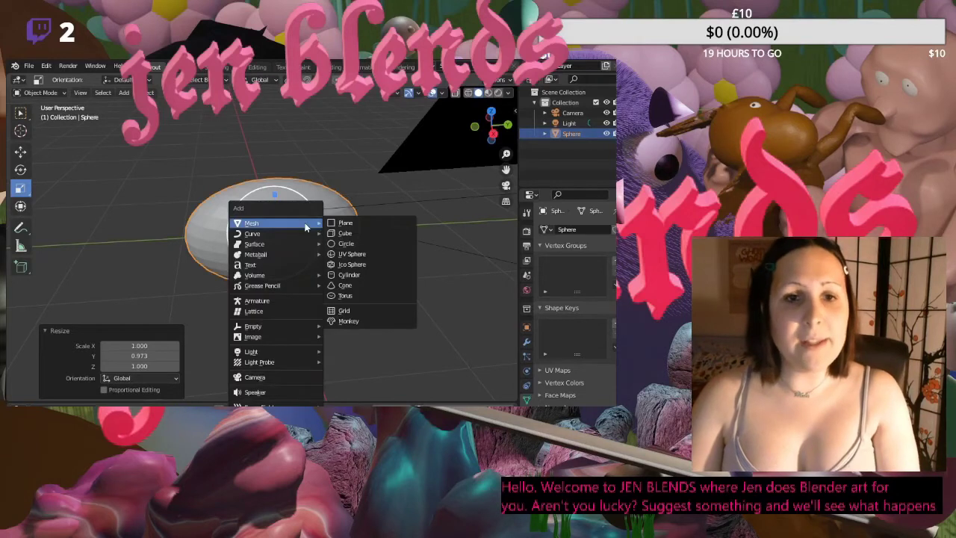
pyautogui.click(371, 275)
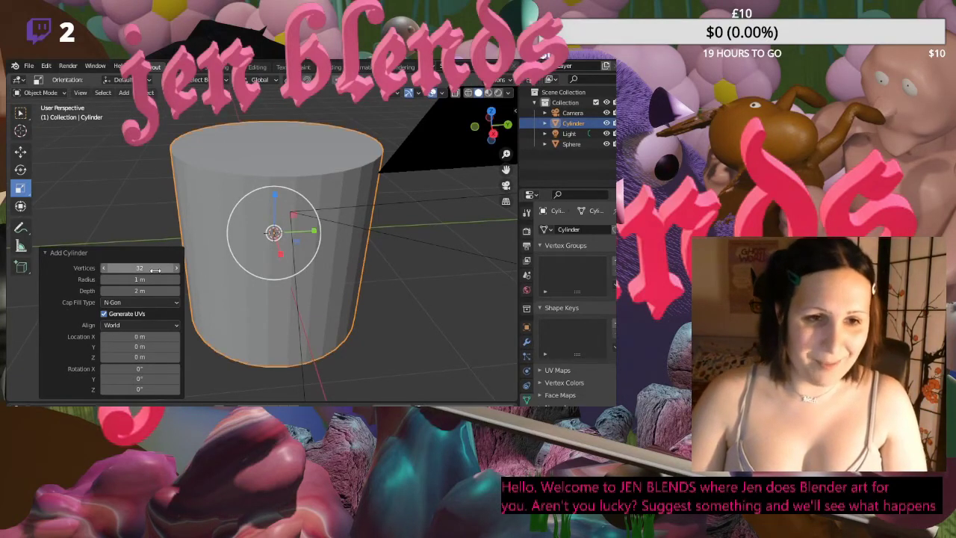
pyautogui.moveTo(145, 269); pyautogui.dragTo(105, 279)
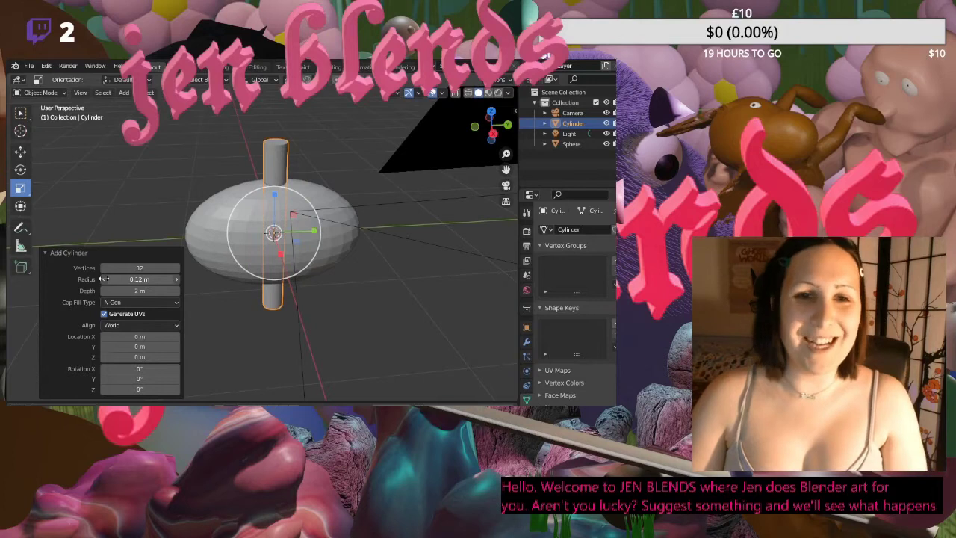
pyautogui.moveTo(149, 290); pyautogui.dragTo(77, 270)
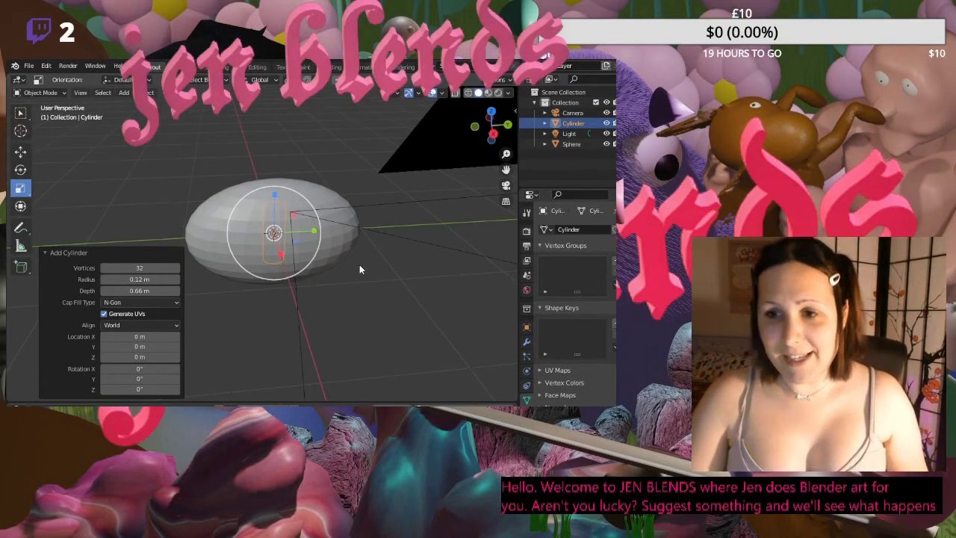
pyautogui.moveTo(276, 195); pyautogui.dragTo(279, 193)
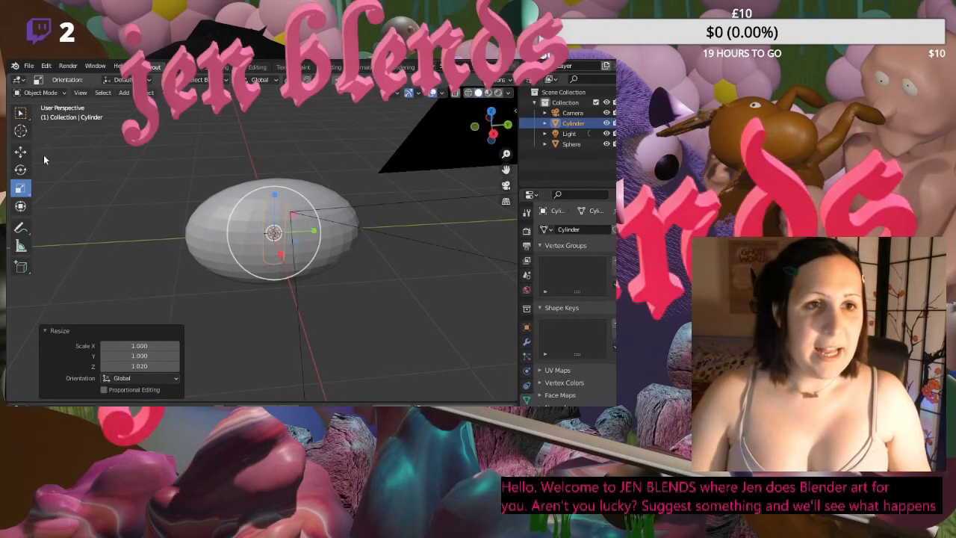
pyautogui.click(20, 152)
pyautogui.click(20, 169)
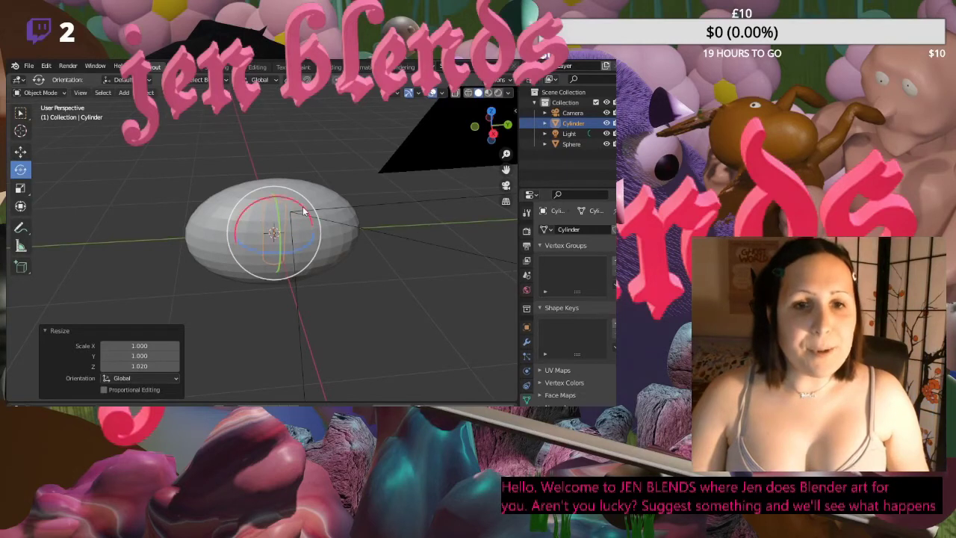
# - Tilt the cylinder neck 26.3° around X in side view
pyautogui.click(493, 133)
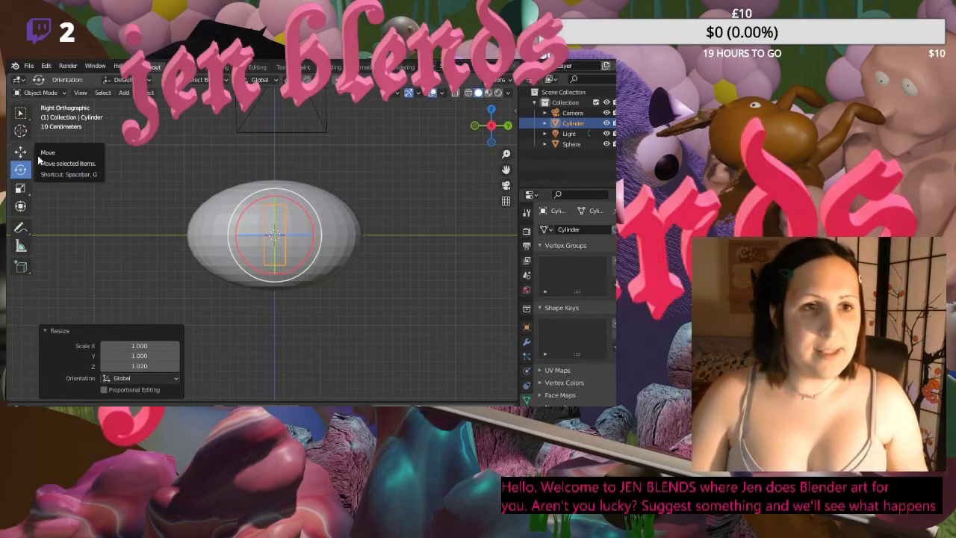
pyautogui.moveTo(293, 208)
pyautogui.mouseDown()
pyautogui.moveTo(297, 199)
pyautogui.moveTo(288, 203)
pyautogui.mouseUp()
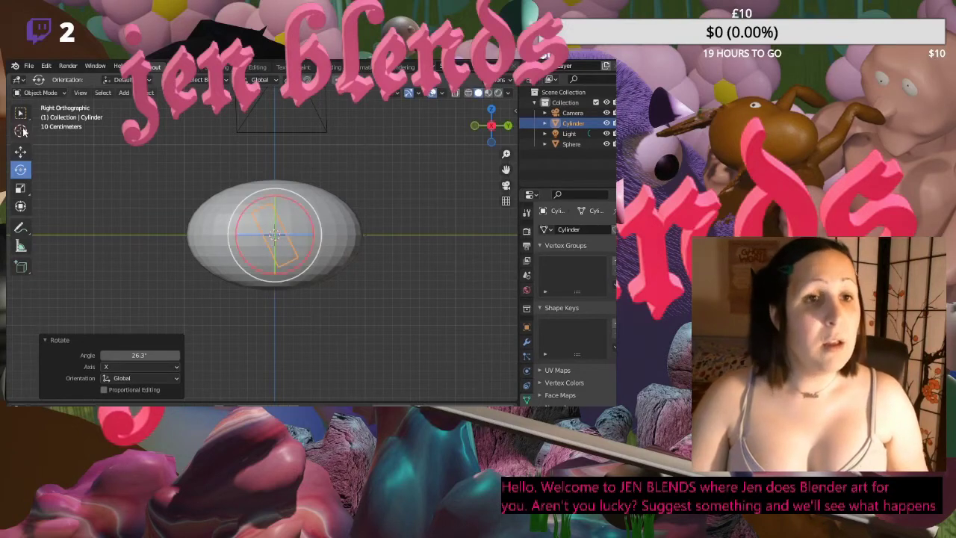
pyautogui.click(20, 151)
# - Move the neck toward one end of the body and onto its top
pyautogui.moveTo(303, 238); pyautogui.dragTo(271, 236)
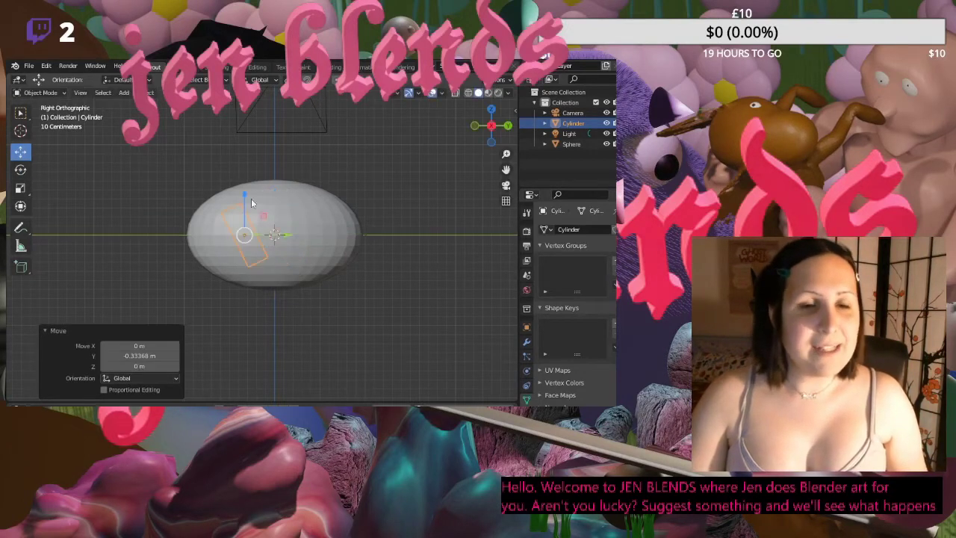
pyautogui.moveTo(247, 194); pyautogui.dragTo(244, 152)
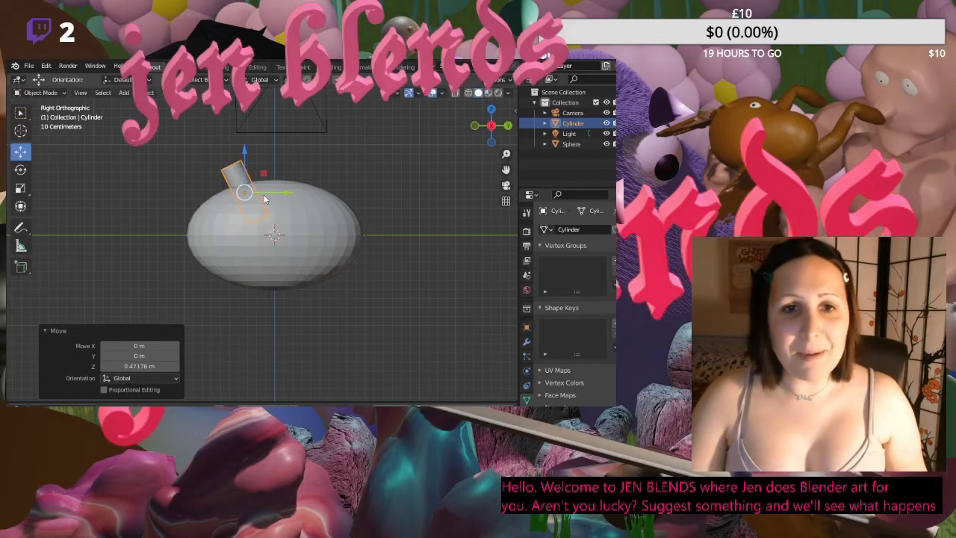
pyautogui.moveTo(259, 195); pyautogui.dragTo(248, 198)
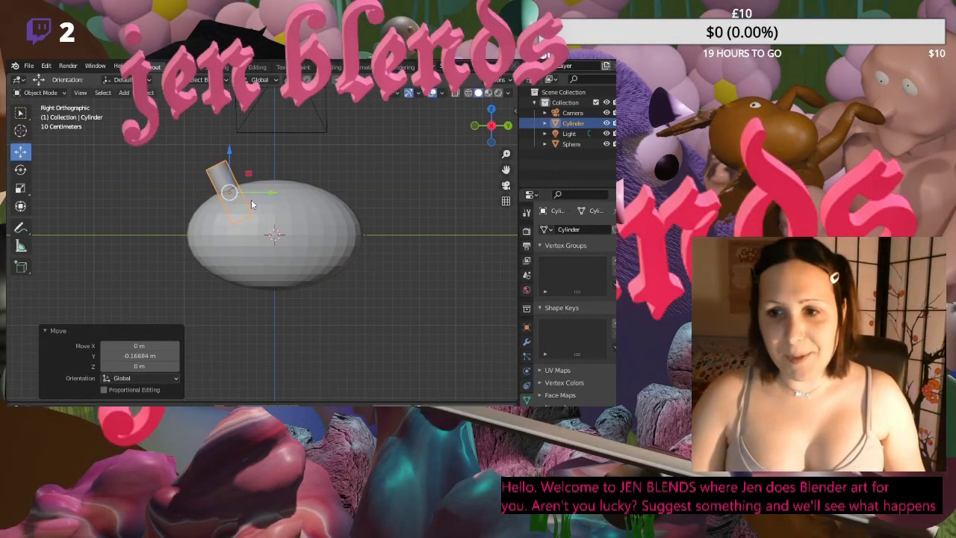
pyautogui.moveTo(229, 155); pyautogui.dragTo(229, 148)
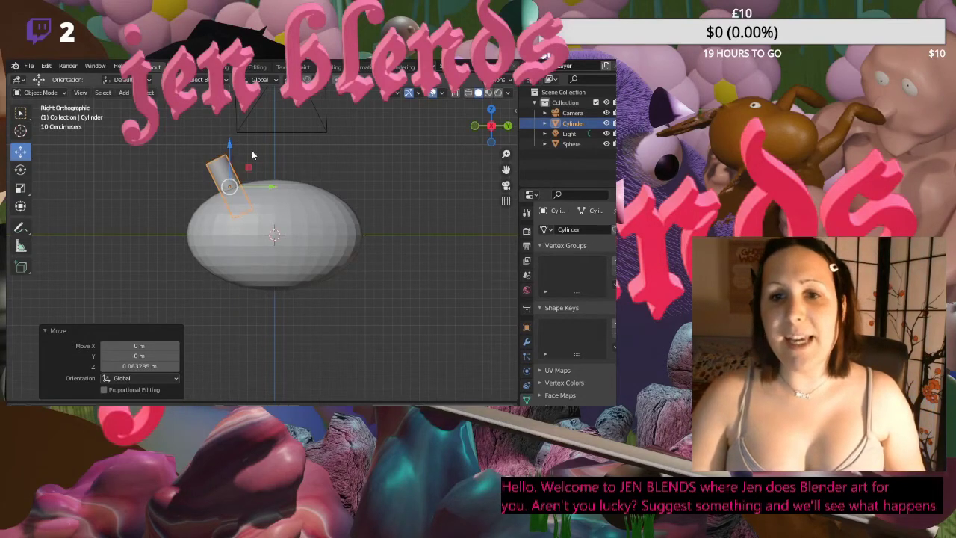
pyautogui.moveTo(354, 211); pyautogui.dragTo(368, 266, button='middle')
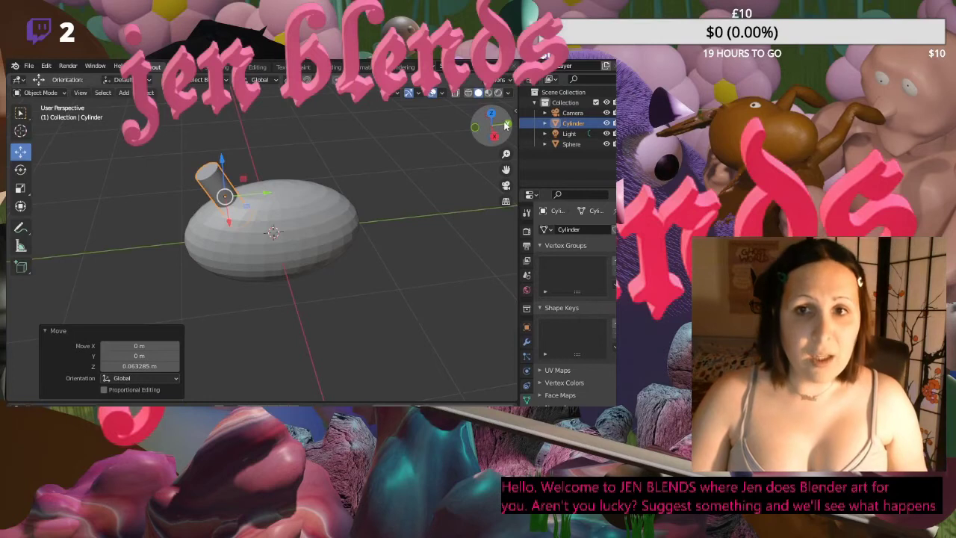
# - Fine-tune the neck along Y and sink its base into the body's top end
pyautogui.click(505, 126)
pyautogui.click(479, 128)
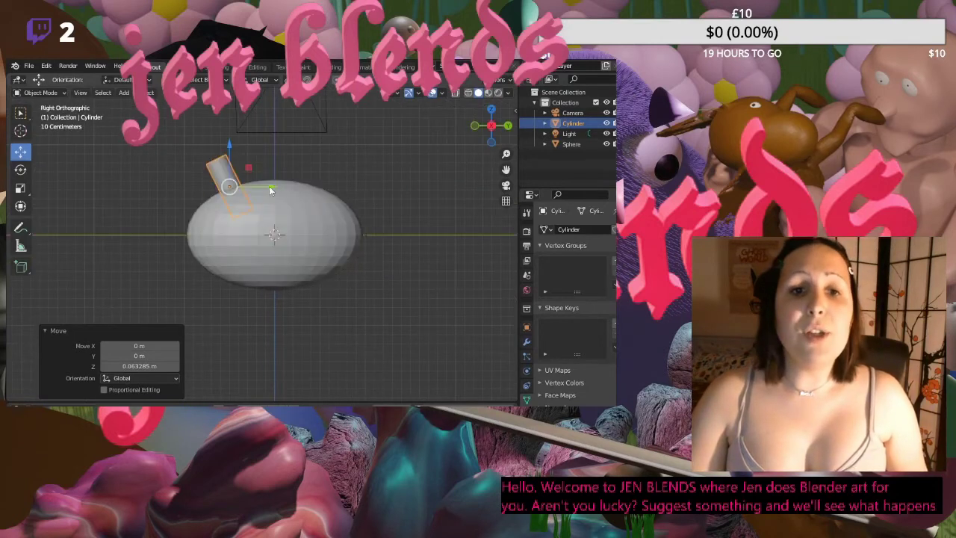
pyautogui.moveTo(270, 191); pyautogui.dragTo(251, 192)
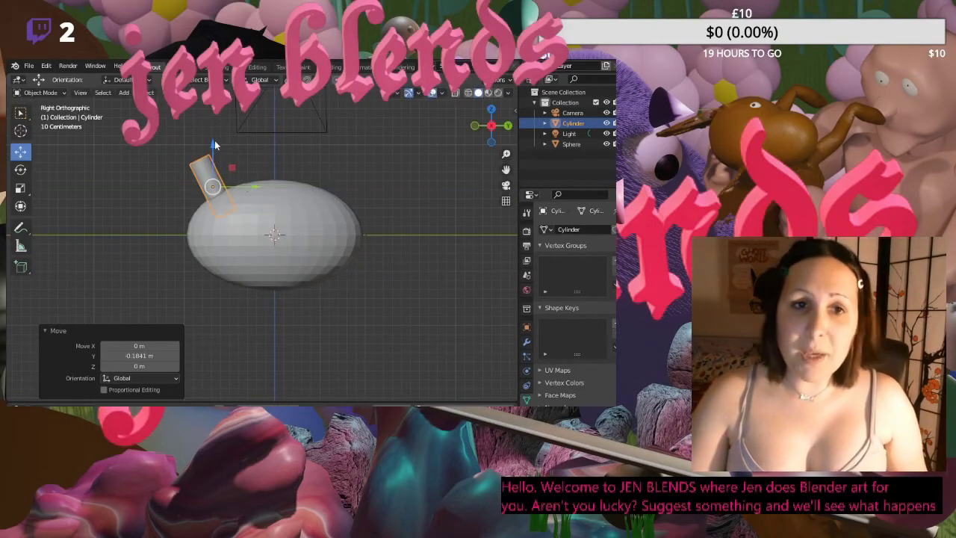
pyautogui.moveTo(215, 145); pyautogui.dragTo(254, 194)
pyautogui.click(396, 175)
pyautogui.moveTo(396, 176); pyautogui.dragTo(404, 196, button='middle')
pyautogui.click(291, 227)
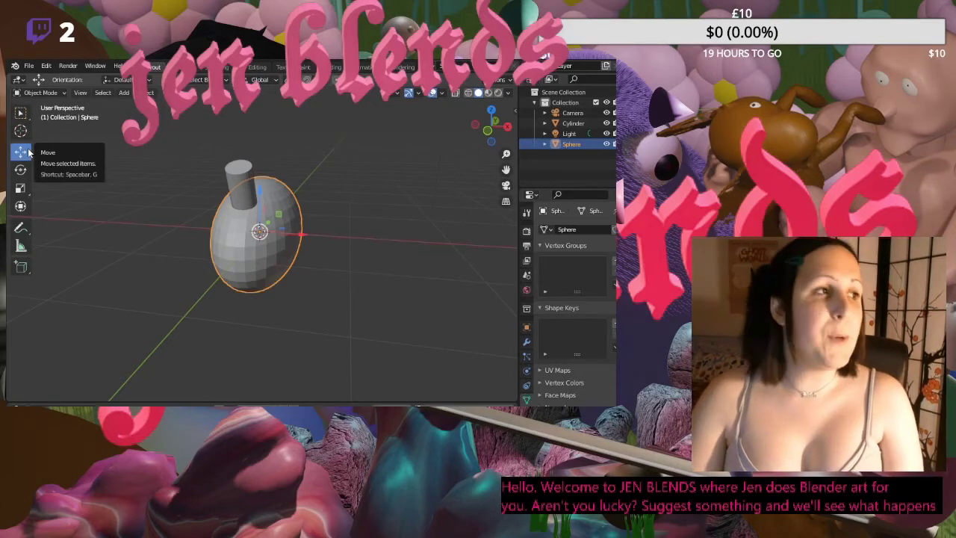
# - Flatten the sphere body to 0.701 height by scaling along Z
pyautogui.click(26, 191)
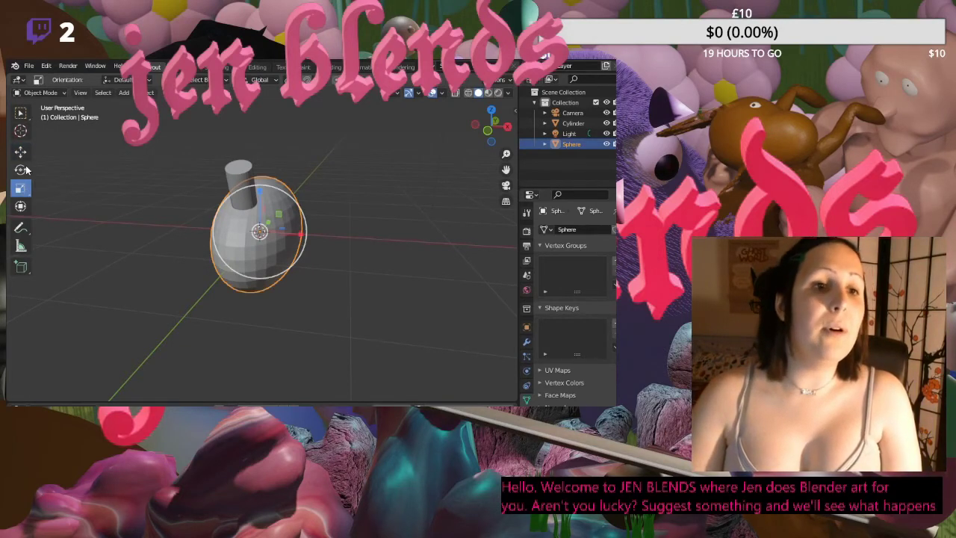
pyautogui.click(21, 206)
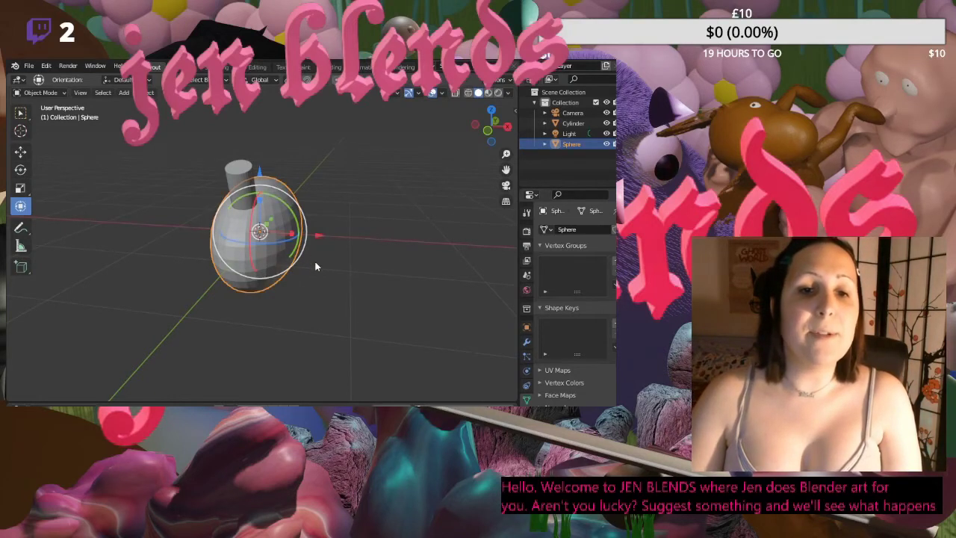
pyautogui.moveTo(315, 267); pyautogui.dragTo(240, 252, button='middle')
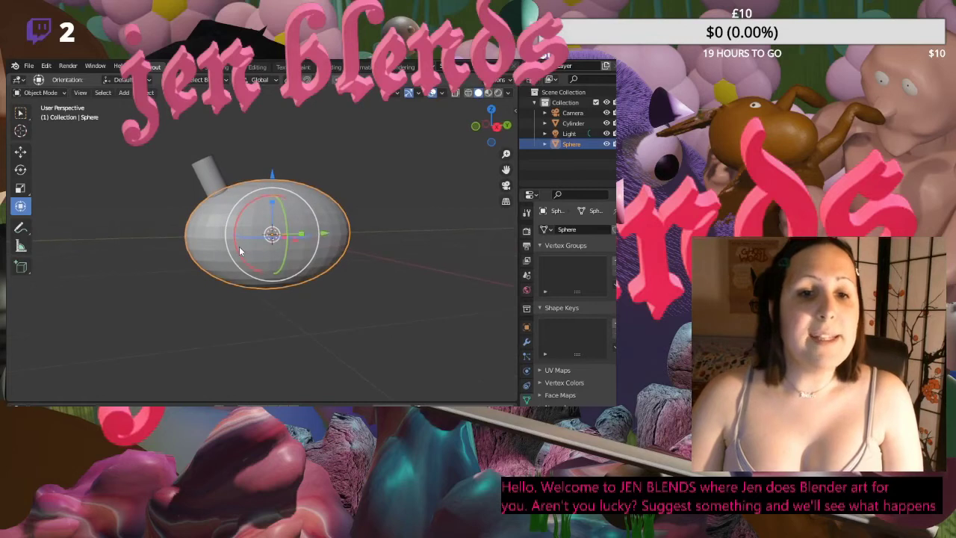
pyautogui.press('s')
pyautogui.press('z')
pyautogui.click(223, 230)
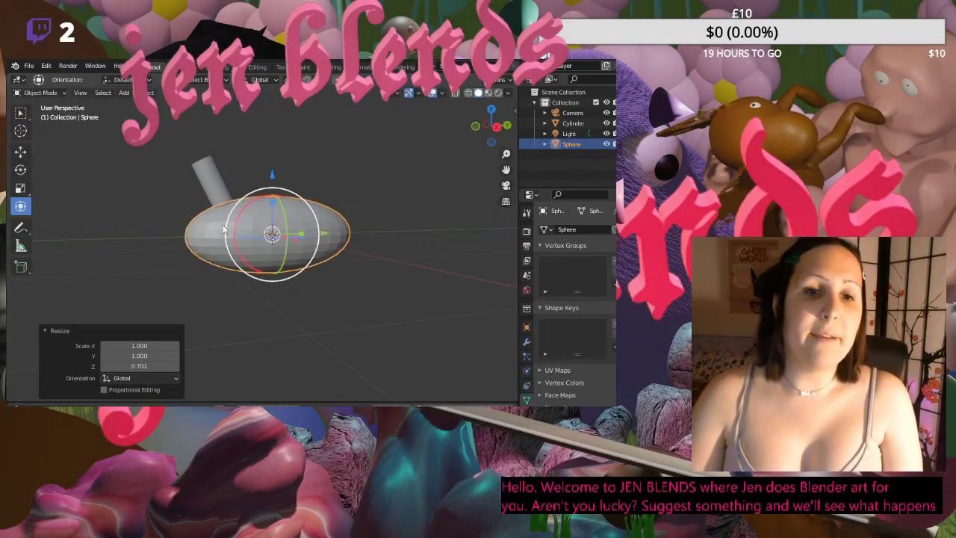
# - Narrow the body to Y 0.914 and shrink it slightly overall
pyautogui.moveTo(299, 234); pyautogui.dragTo(292, 233)
pyautogui.click(292, 233)
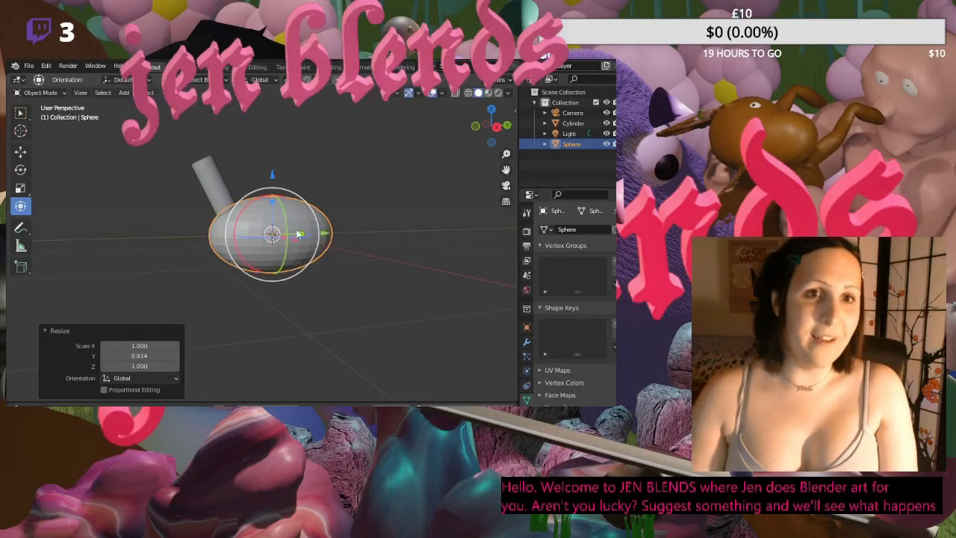
pyautogui.click(179, 245)
pyautogui.moveTo(211, 247); pyautogui.dragTo(301, 261, button='middle')
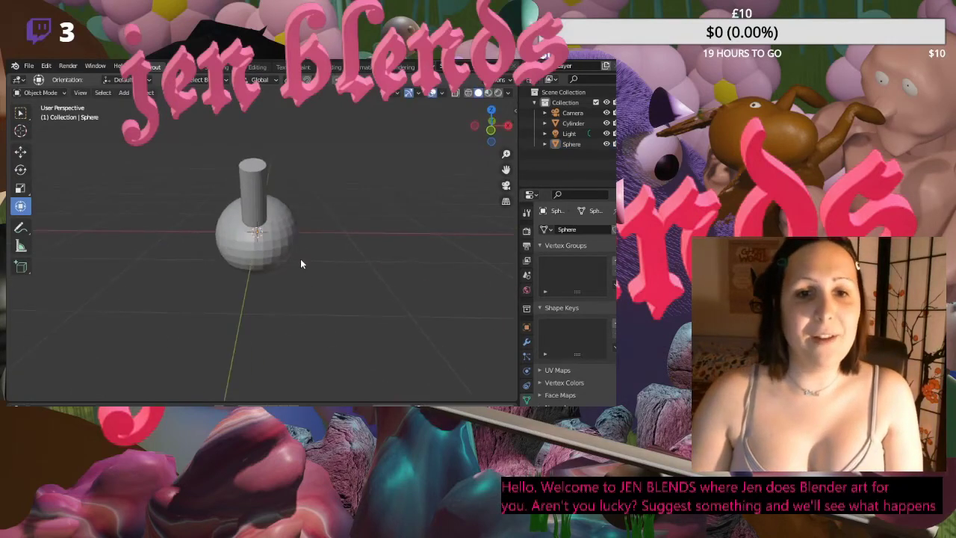
pyautogui.click(266, 250)
pyautogui.moveTo(294, 237); pyautogui.dragTo(326, 264)
pyautogui.click(356, 250)
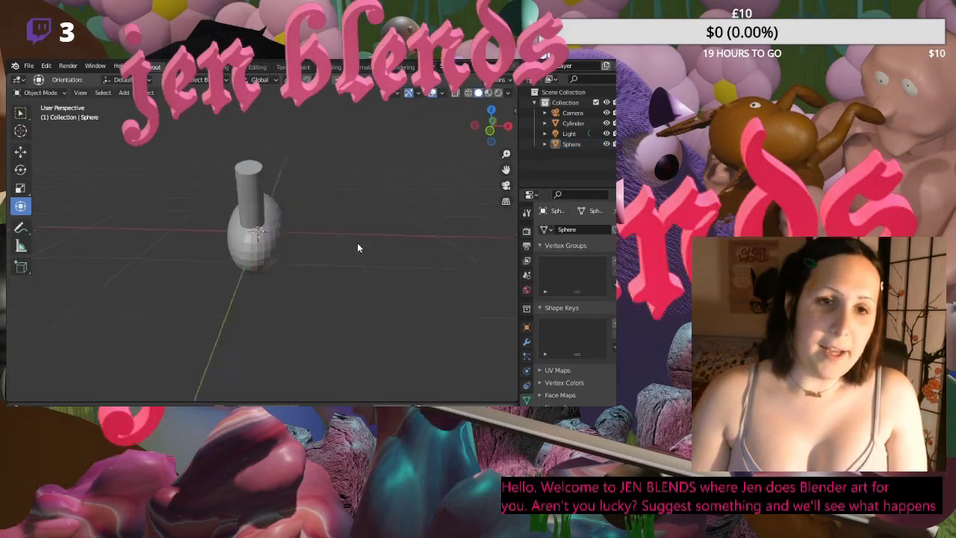
pyautogui.moveTo(357, 250); pyautogui.dragTo(256, 235, button='middle')
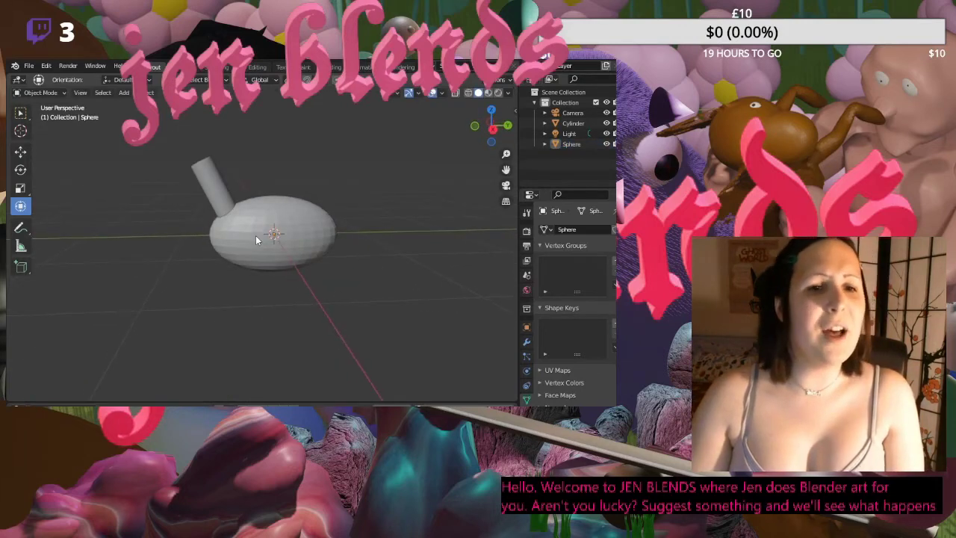
# - Shorten the cylinder neck to 0.564 of its length along Z
pyautogui.click(216, 191)
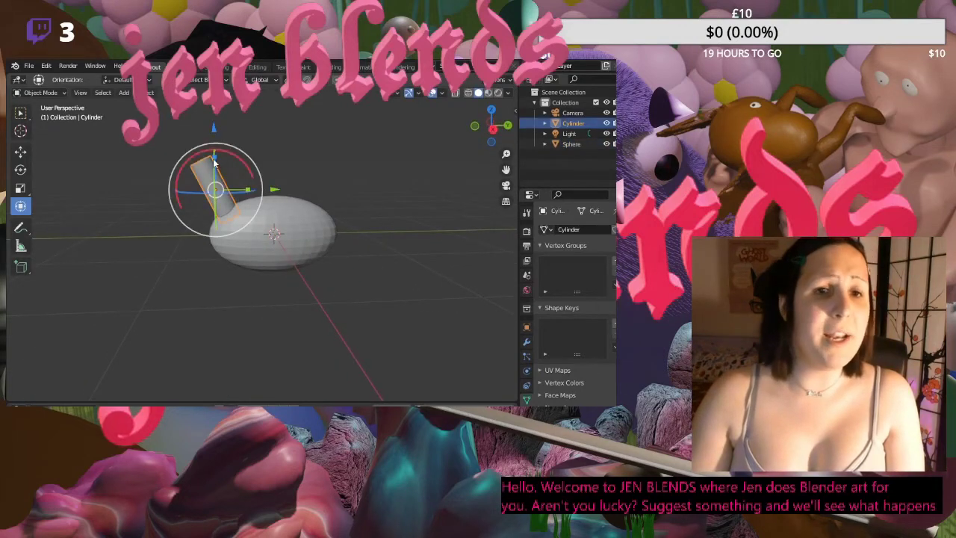
pyautogui.press('s')
pyautogui.press('z')
pyautogui.click(217, 172)
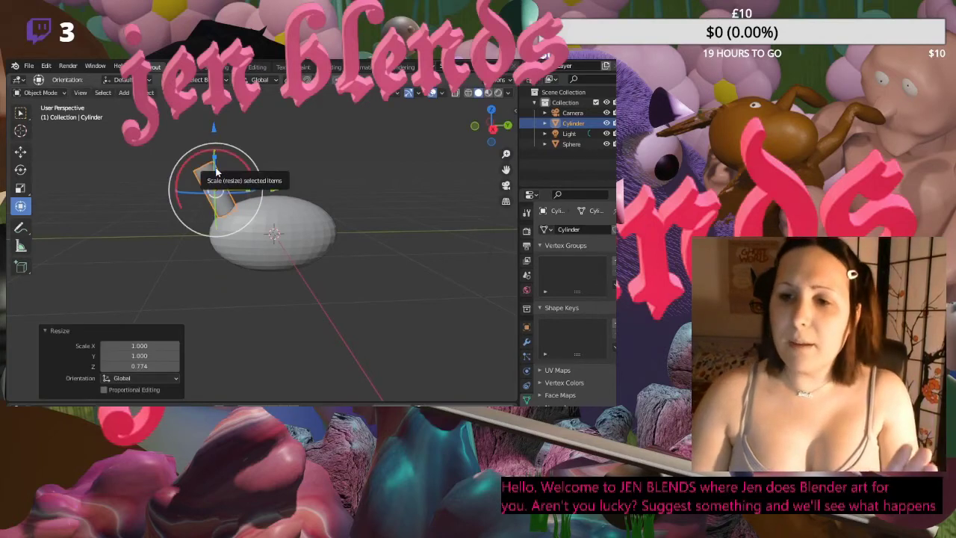
pyautogui.moveTo(217, 172); pyautogui.dragTo(147, 237)
pyautogui.click(147, 236)
pyautogui.moveTo(139, 249)
pyautogui.mouseDown(button='middle')
pyautogui.moveTo(237, 254)
pyautogui.moveTo(174, 264)
pyautogui.moveTo(156, 258)
pyautogui.mouseUp(button='middle')
pyautogui.click(208, 199)
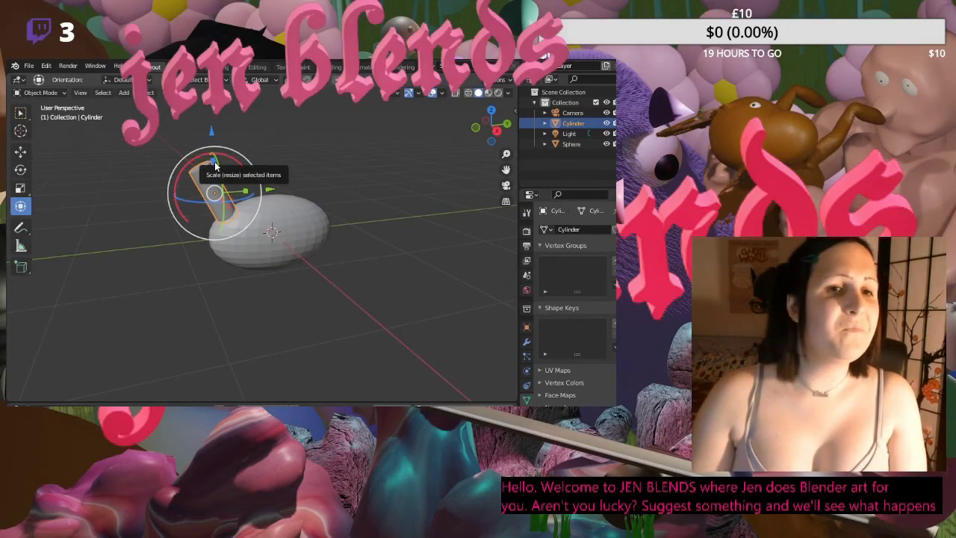
pyautogui.moveTo(215, 164); pyautogui.dragTo(214, 177)
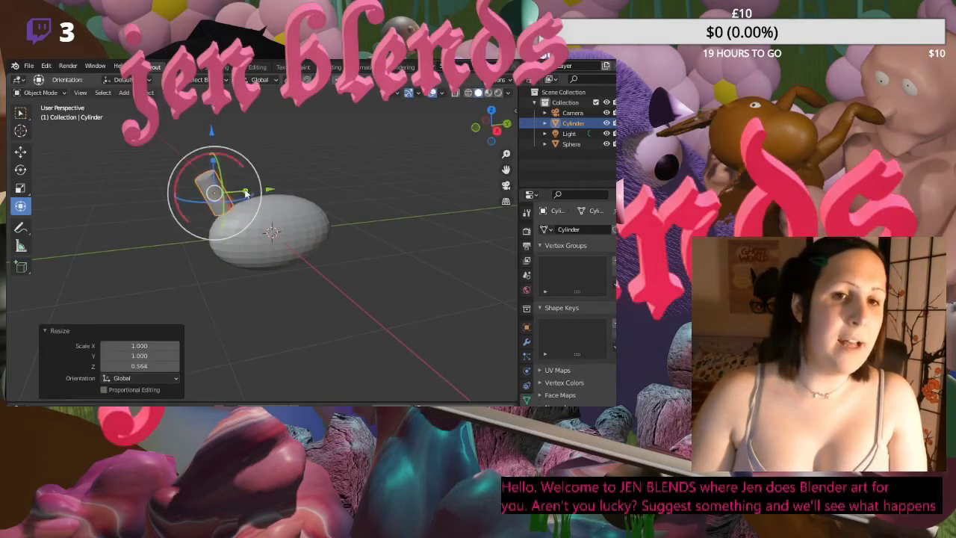
# - Thin the neck to 0.703 along Y and lower it into the body
pyautogui.press('s')
pyautogui.press('y')
pyautogui.press('Return')
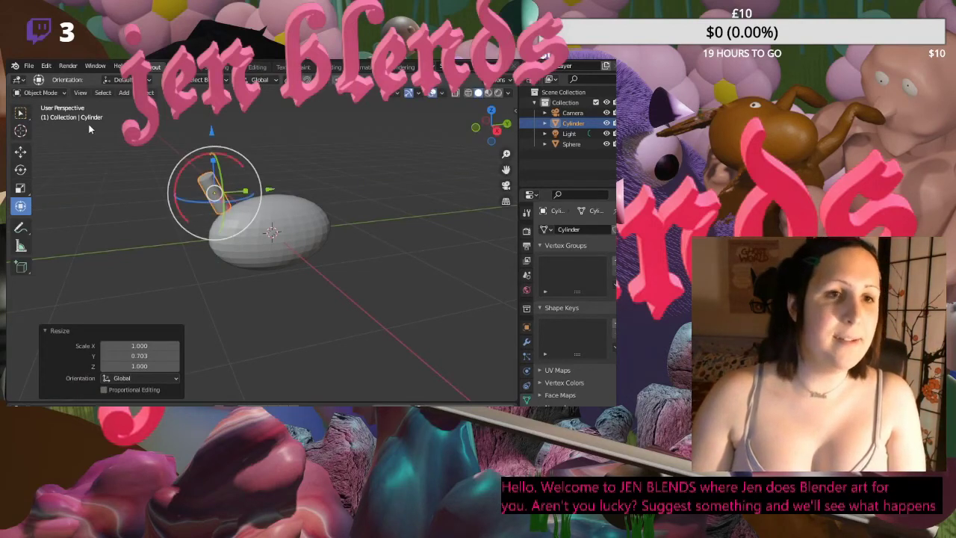
pyautogui.click(21, 151)
pyautogui.moveTo(213, 153); pyautogui.dragTo(214, 165)
pyautogui.moveTo(247, 201); pyautogui.dragTo(200, 206)
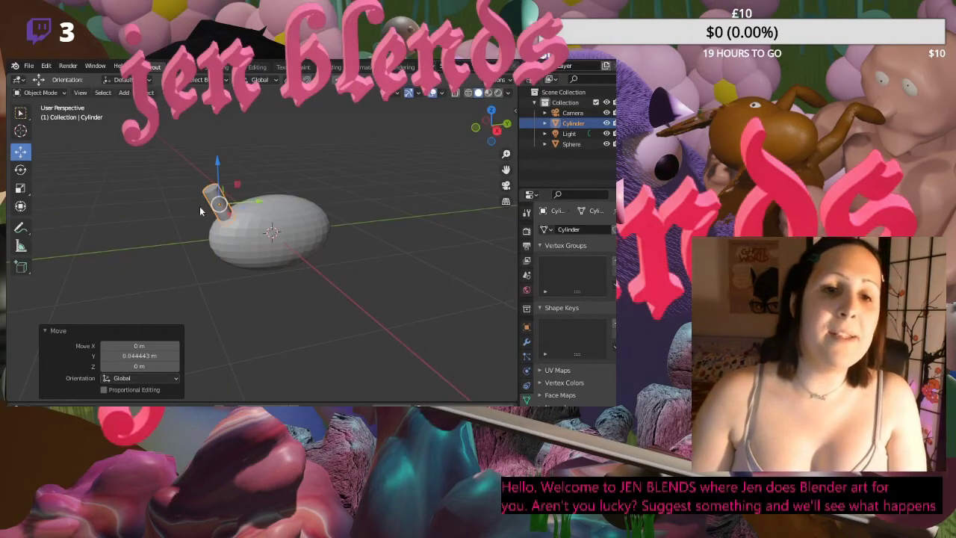
pyautogui.moveTo(199, 206); pyautogui.dragTo(275, 257, button='middle')
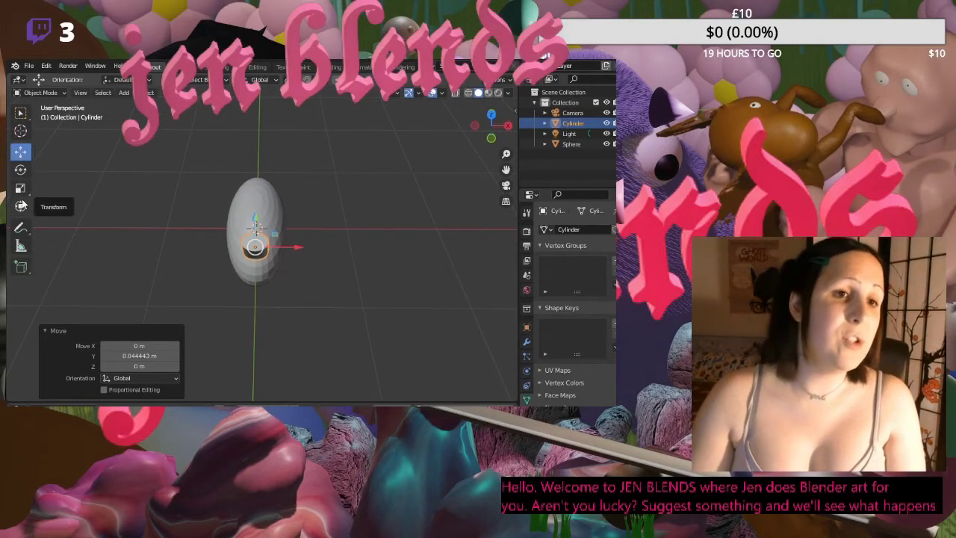
# - Thin the neck along X to 0.658
pyautogui.click(22, 207)
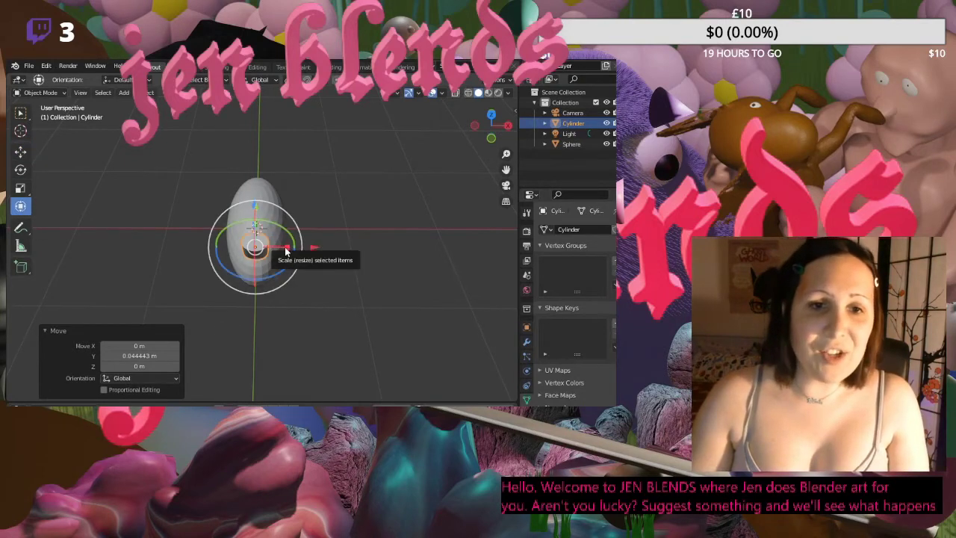
pyautogui.moveTo(285, 251); pyautogui.dragTo(274, 251)
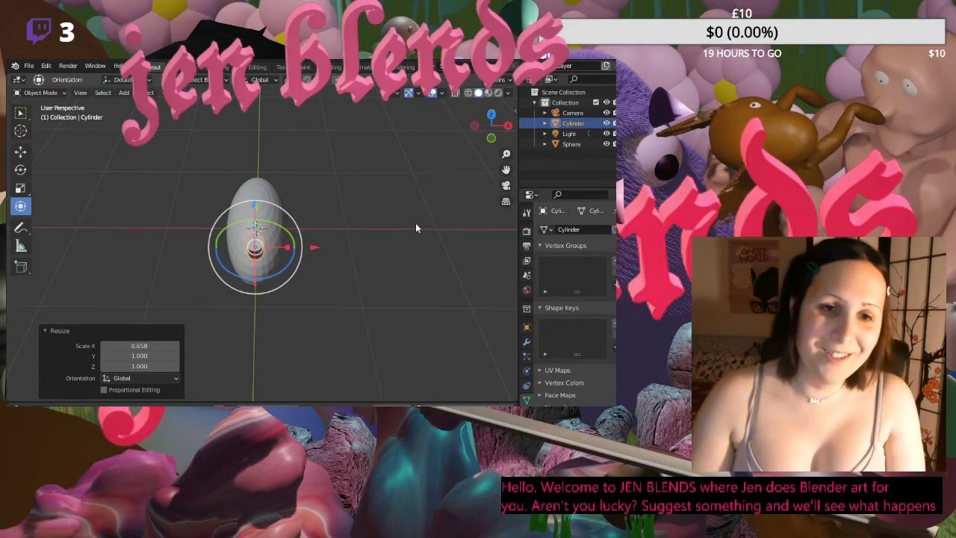
pyautogui.click(396, 245)
pyautogui.moveTo(396, 245); pyautogui.dragTo(290, 196, button='middle')
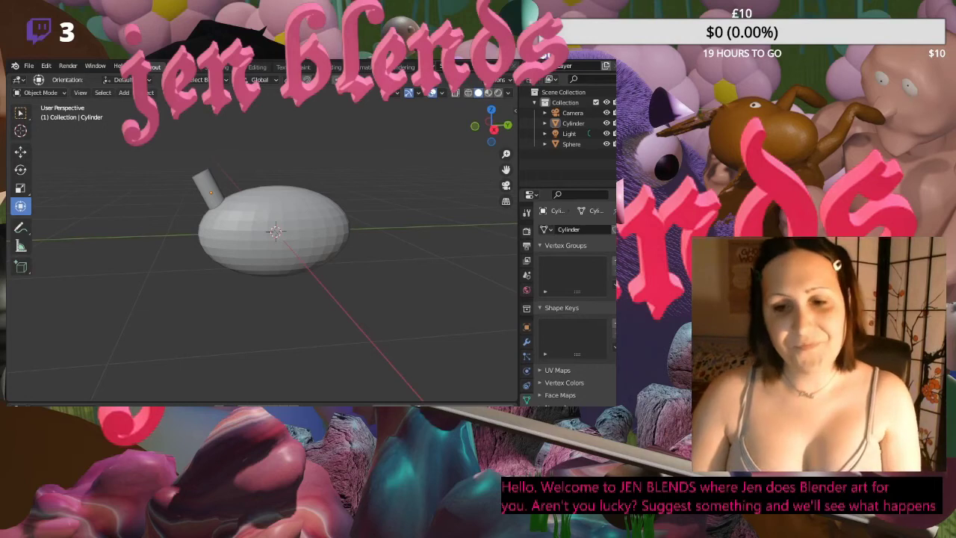
# - Orbit and pan around the body and neck, then bring up the Add > Mesh menu
pyautogui.click(216, 197)
pyautogui.moveTo(283, 214); pyautogui.dragTo(390, 227, button='middle')
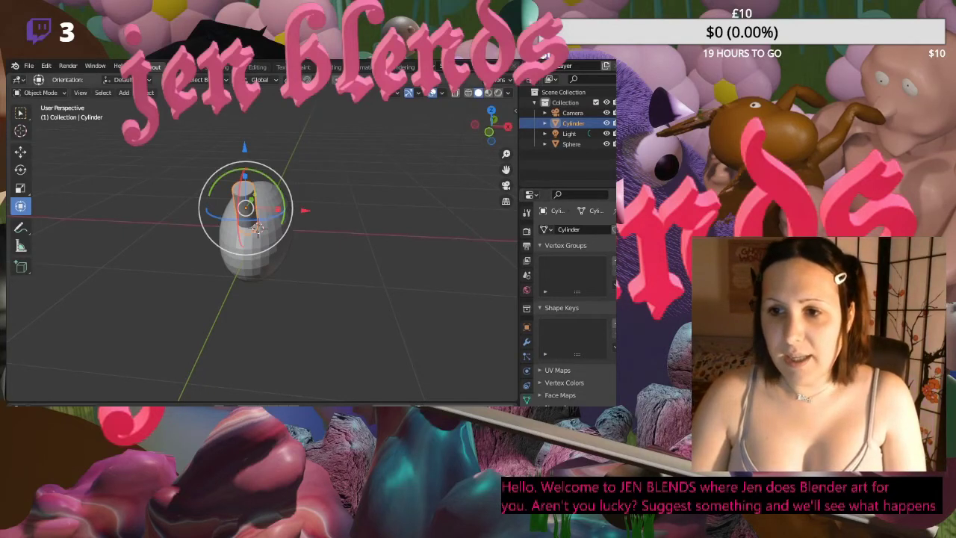
pyautogui.moveTo(254, 238); pyautogui.dragTo(274, 249, button='middle')
pyautogui.click(244, 289)
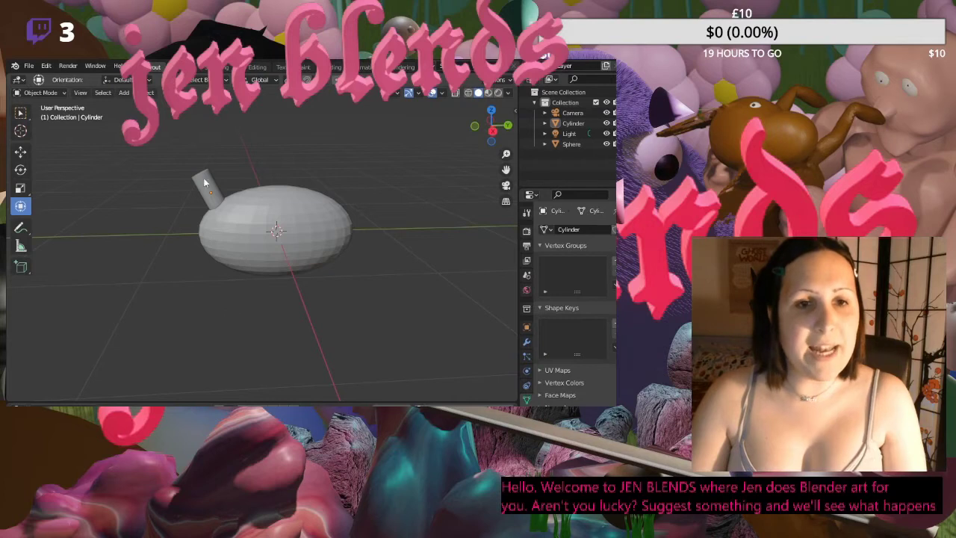
pyautogui.scroll(4, 217, 206)
pyautogui.moveTo(147, 201)
pyautogui.mouseDown(button='middle')
pyautogui.moveTo(147, 221)
pyautogui.moveTo(150, 211)
pyautogui.mouseUp(button='middle')
pyautogui.moveTo(506, 170); pyautogui.dragTo(524, 223)
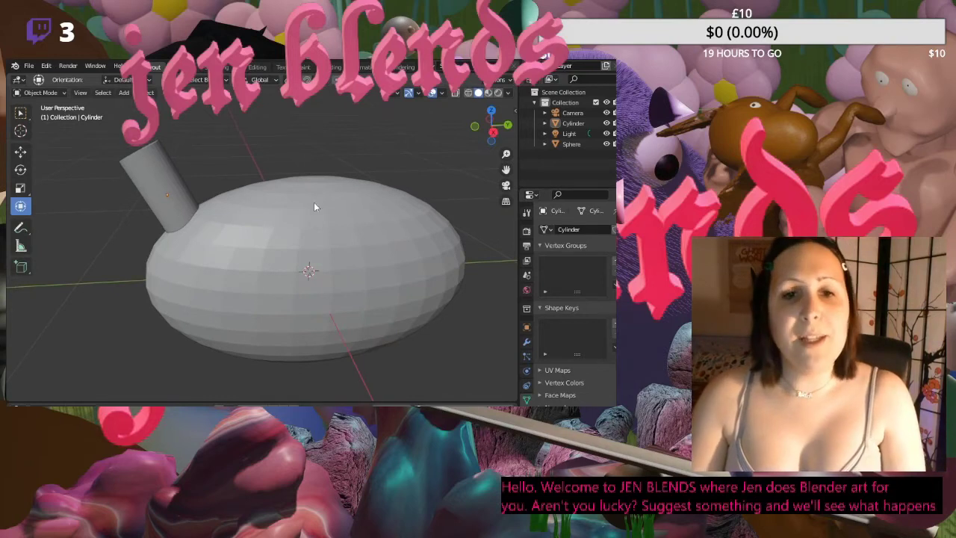
pyautogui.hotkey('shift', 'a')
pyautogui.moveTo(316, 224)
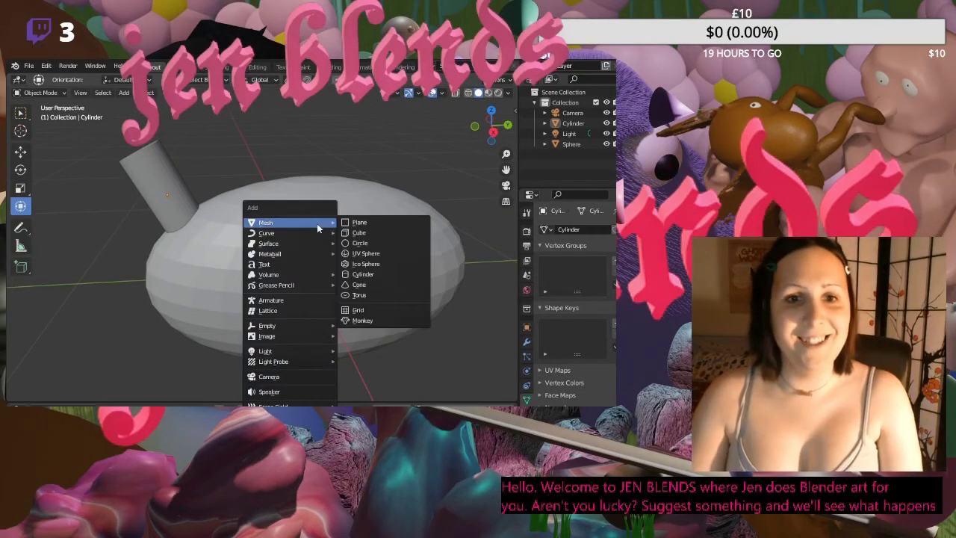
# - Add a UV sphere and shrink it to about 0.26 scale
pyautogui.click(368, 258)
pyautogui.scroll(-5, 361, 210)
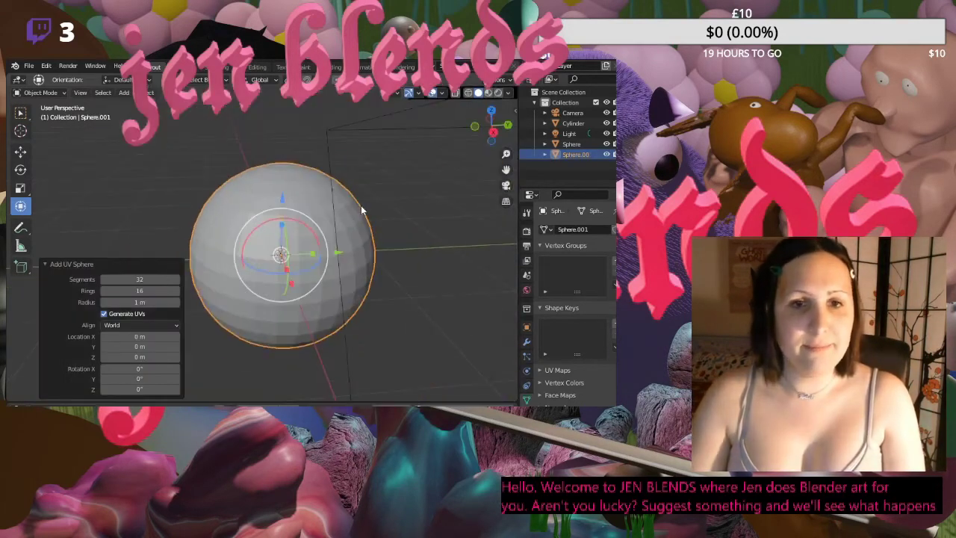
pyautogui.press('s')
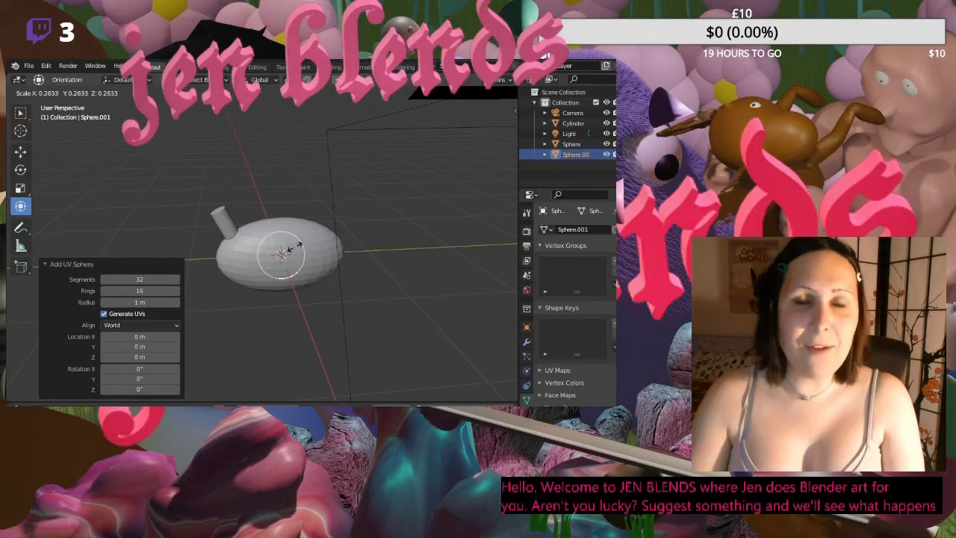
pyautogui.click(296, 251)
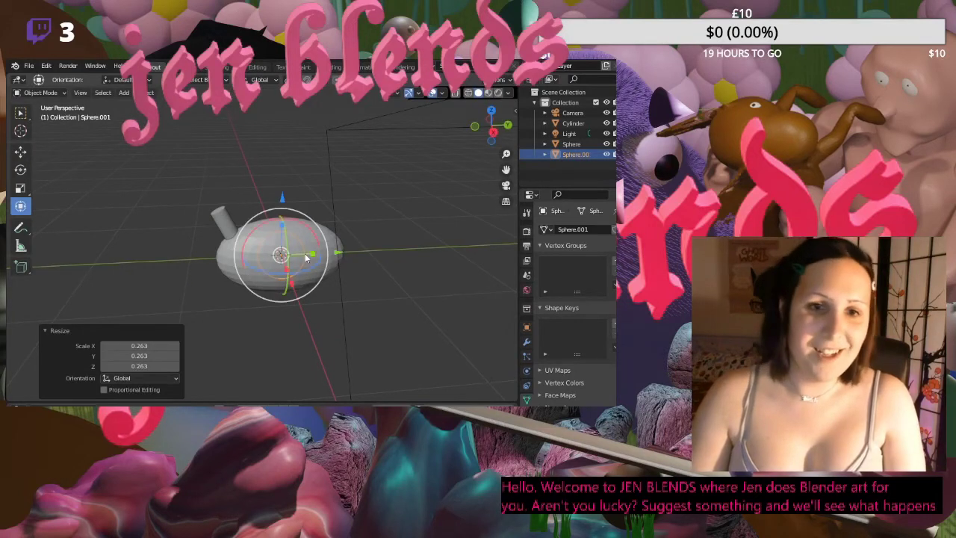
pyautogui.click(479, 128)
pyautogui.click(507, 125)
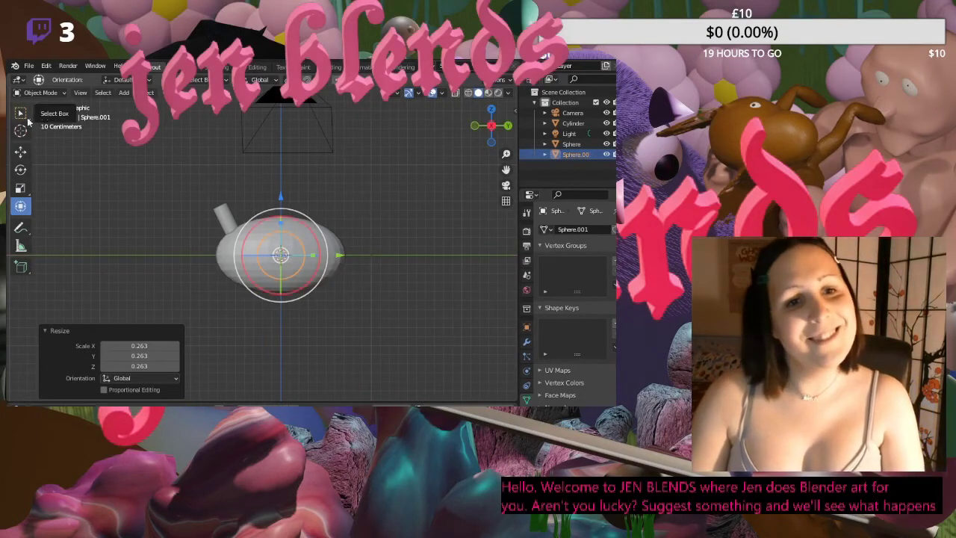
# - Move the small sphere onto the top of the neck in Right Ortho view
pyautogui.click(20, 153)
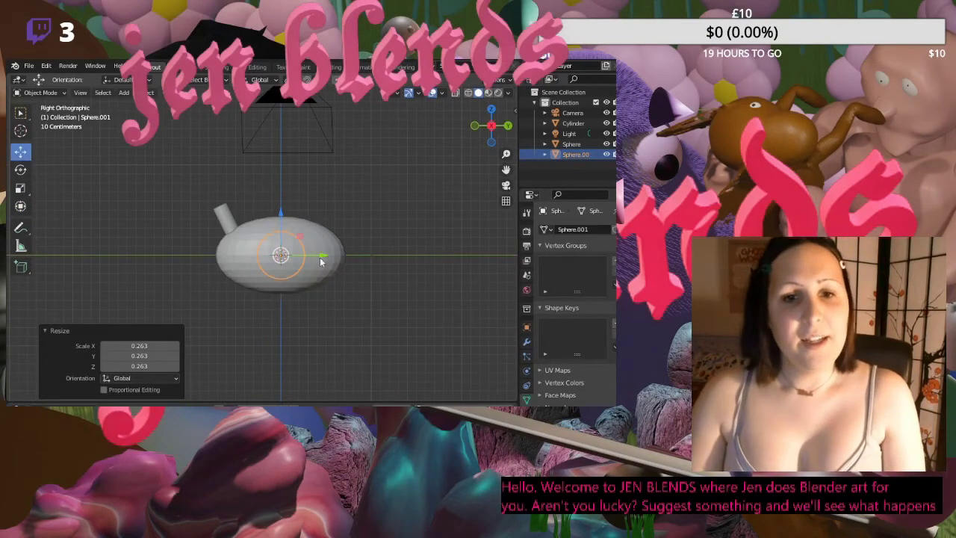
pyautogui.moveTo(322, 259); pyautogui.dragTo(275, 259)
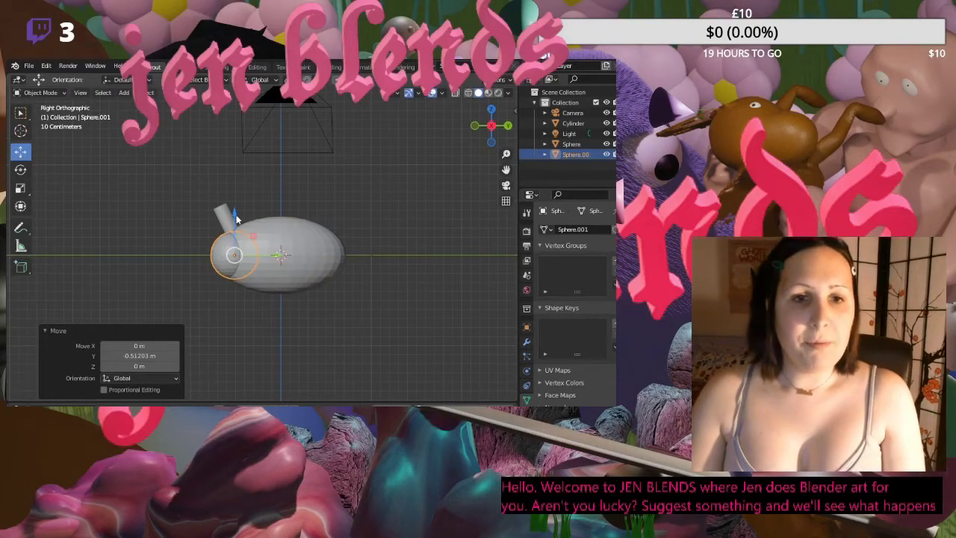
pyautogui.moveTo(239, 216); pyautogui.dragTo(245, 144)
pyautogui.moveTo(270, 196); pyautogui.dragTo(247, 199)
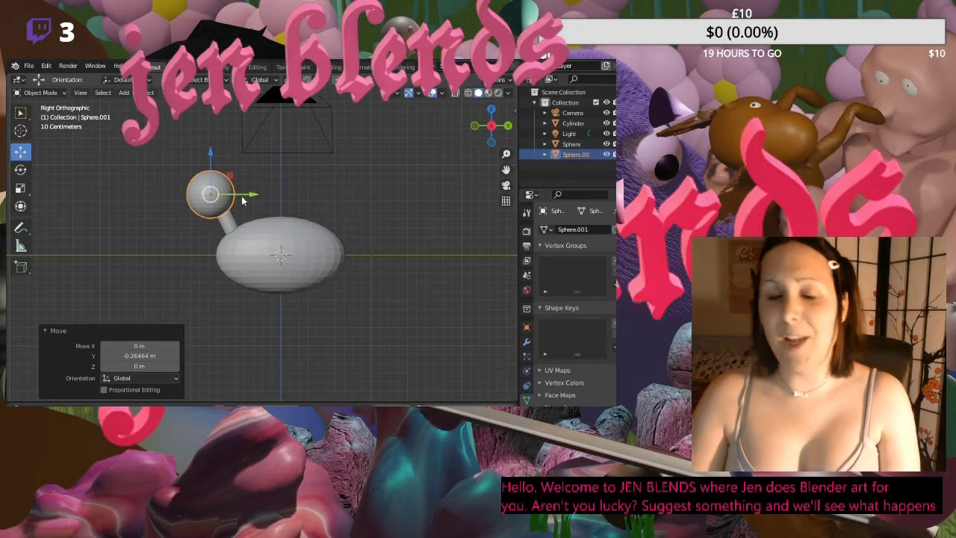
pyautogui.moveTo(209, 163); pyautogui.dragTo(210, 160)
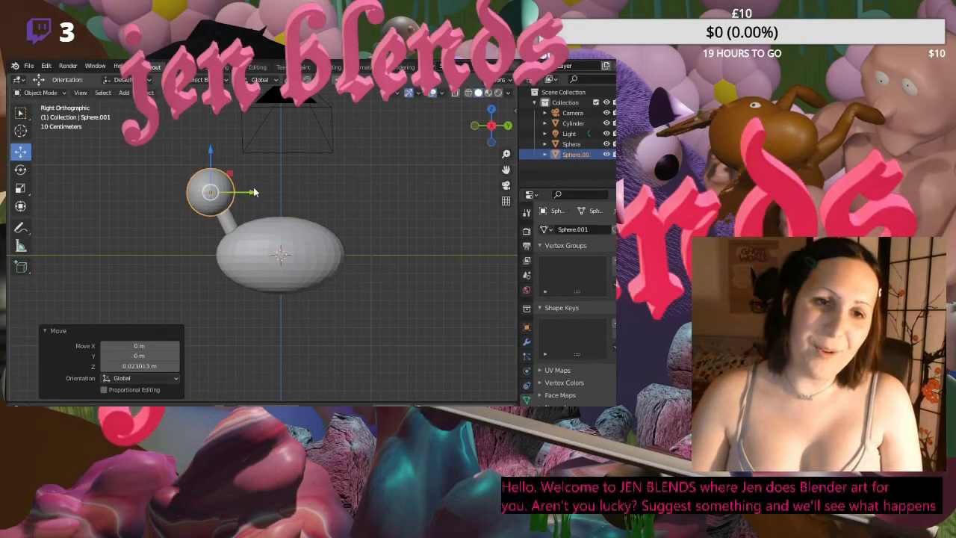
pyautogui.moveTo(254, 196); pyautogui.dragTo(256, 195)
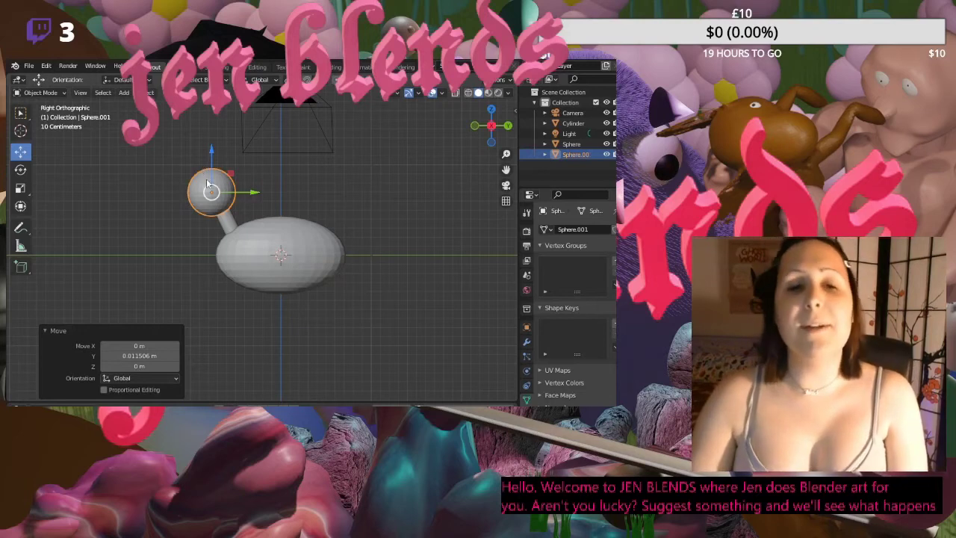
# - Shrink the head a little more and lower it onto the neck
pyautogui.press('s')
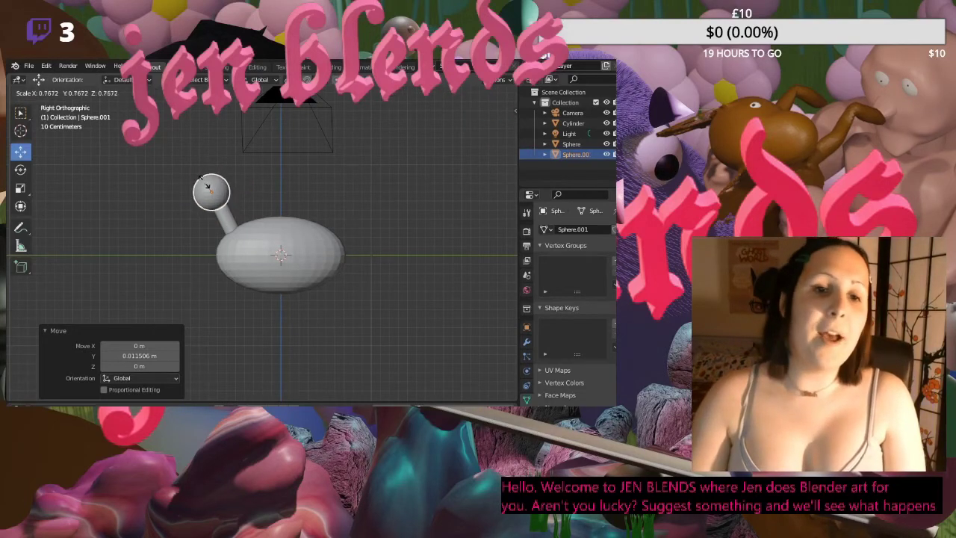
pyautogui.click(207, 185)
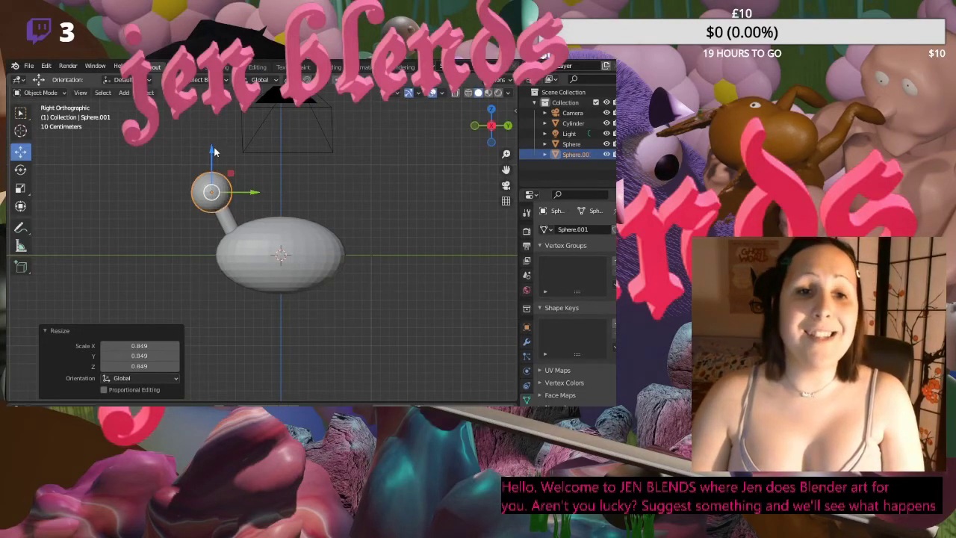
pyautogui.moveTo(217, 152); pyautogui.dragTo(214, 155)
pyautogui.click(213, 156)
pyautogui.press('g')
pyautogui.press('y')
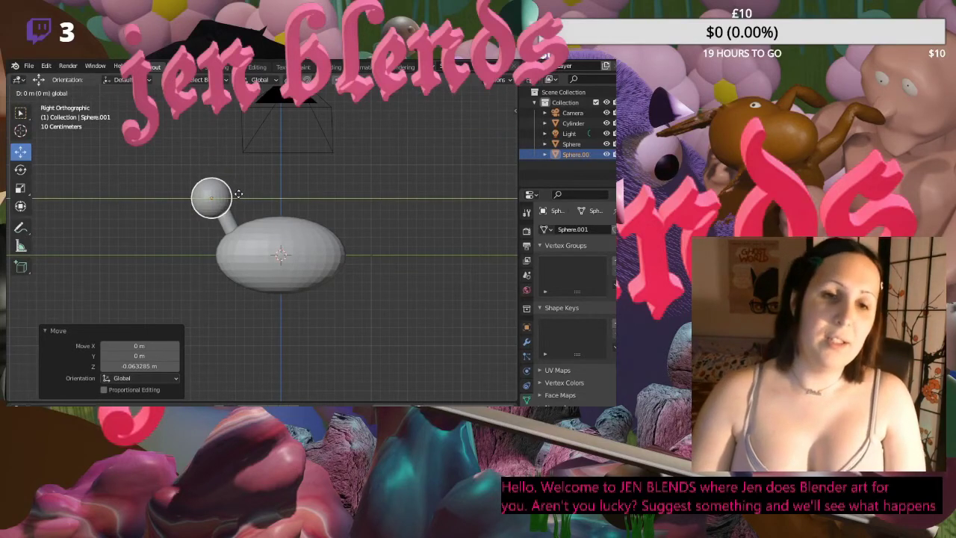
pyautogui.click(238, 194)
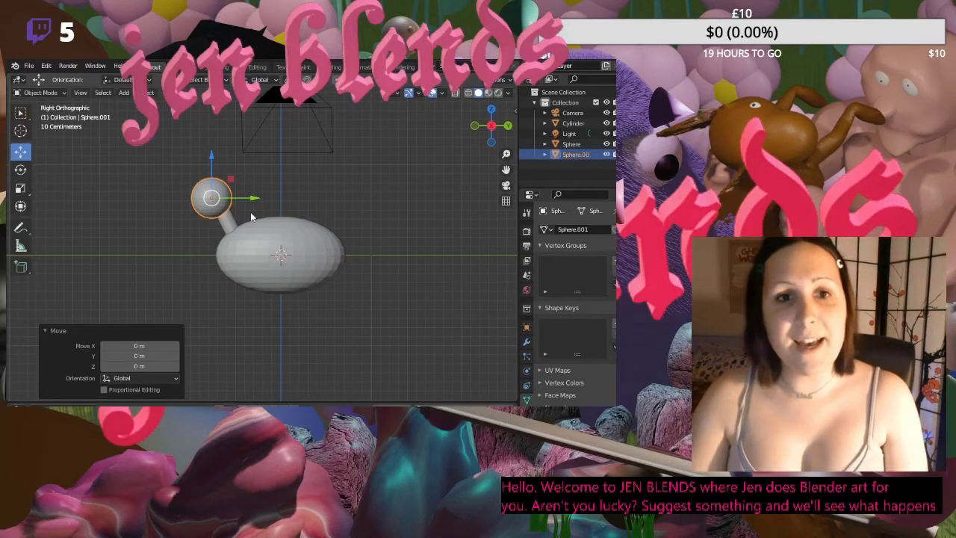
# - Nudge the head slightly downward so it sits on the neck
pyautogui.click(245, 217)
pyautogui.click(217, 198)
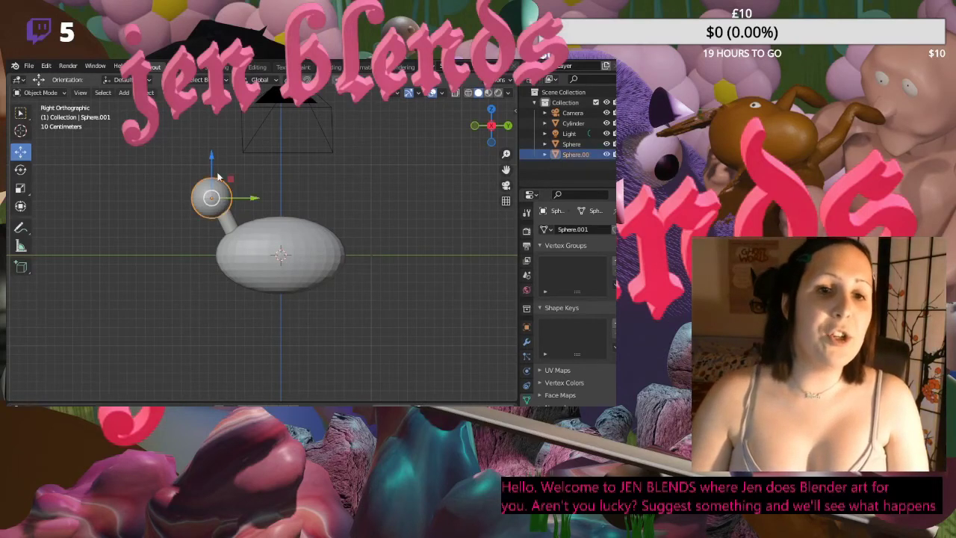
pyautogui.moveTo(211, 158); pyautogui.dragTo(212, 157)
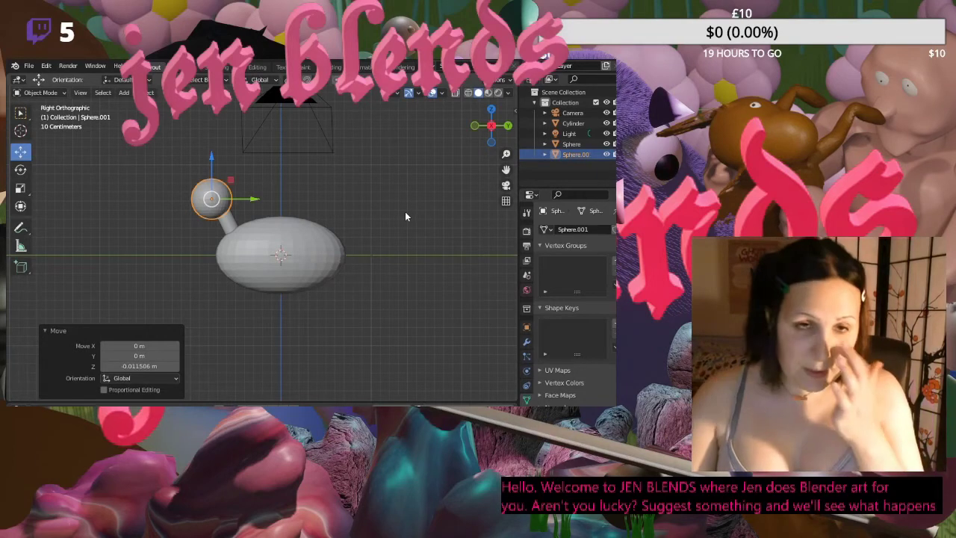
pyautogui.click(367, 197)
pyautogui.moveTo(368, 198); pyautogui.dragTo(347, 195, button='middle')
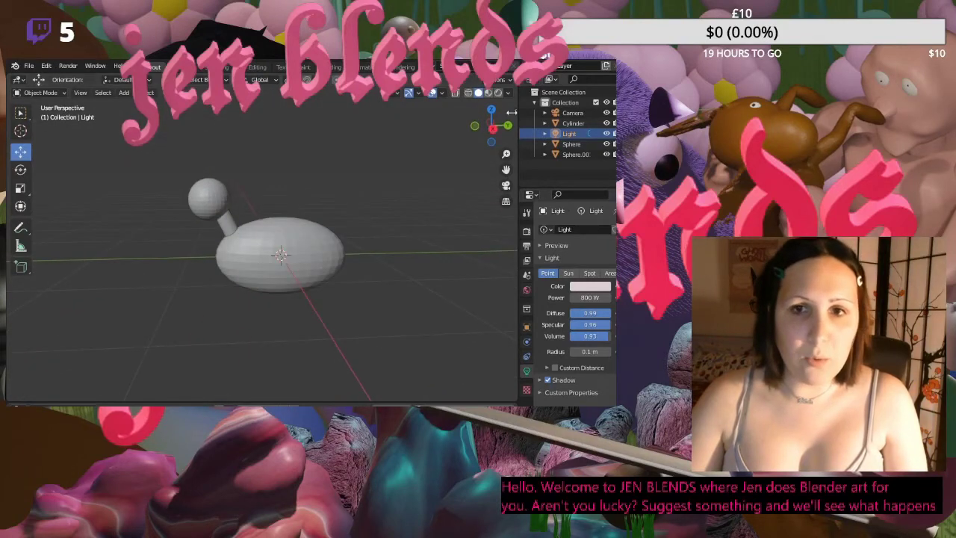
# - Raise the head and neck together by 0.04438 m along Z, then orbit to the duck's far side
pyautogui.click(224, 207)
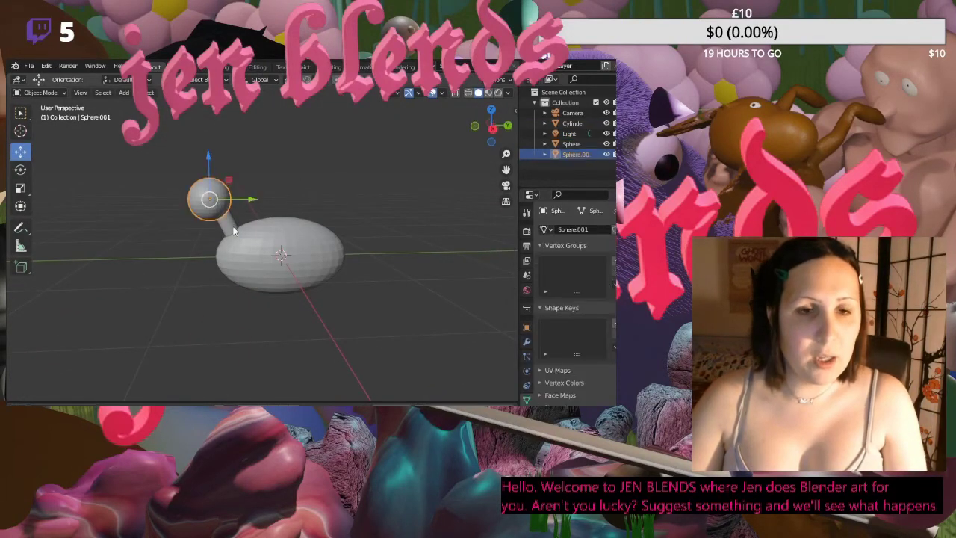
pyautogui.keyDown('shift'); pyautogui.click(230, 223); pyautogui.keyUp('shift')
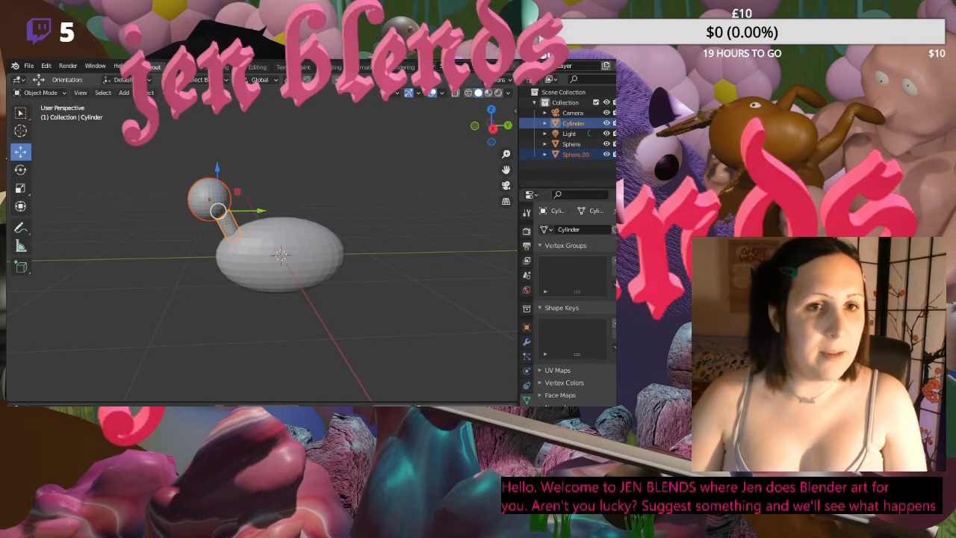
pyautogui.moveTo(222, 174); pyautogui.dragTo(221, 176)
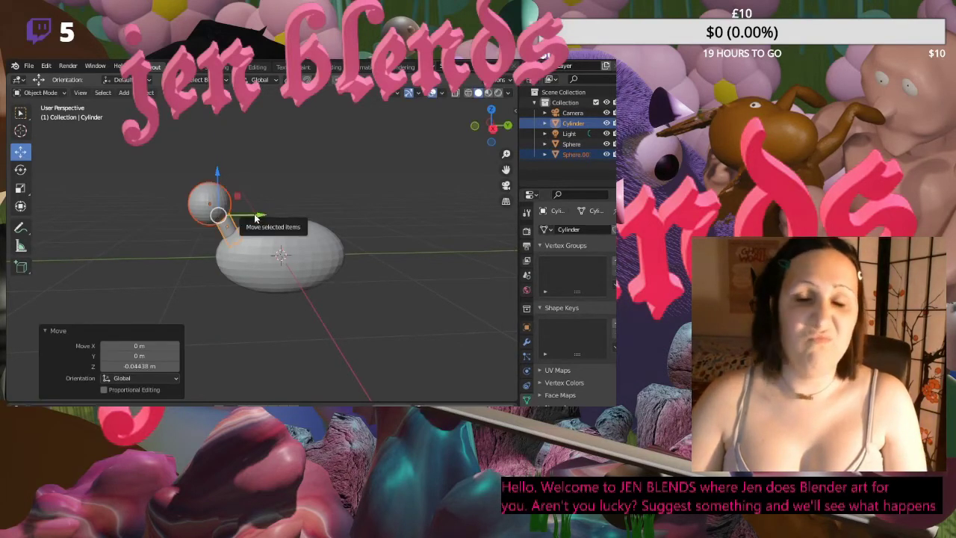
pyautogui.click(262, 153)
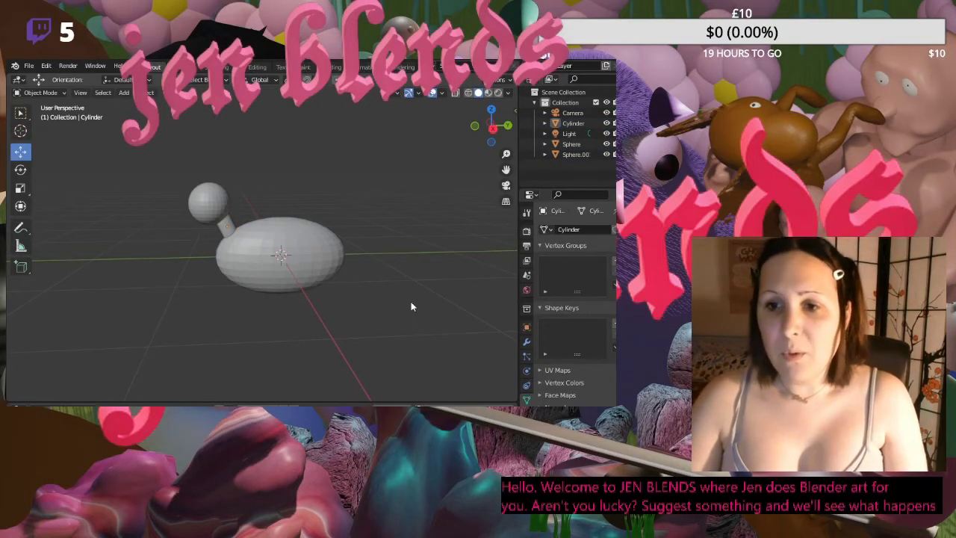
pyautogui.moveTo(441, 235); pyautogui.dragTo(208, 234, button='middle')
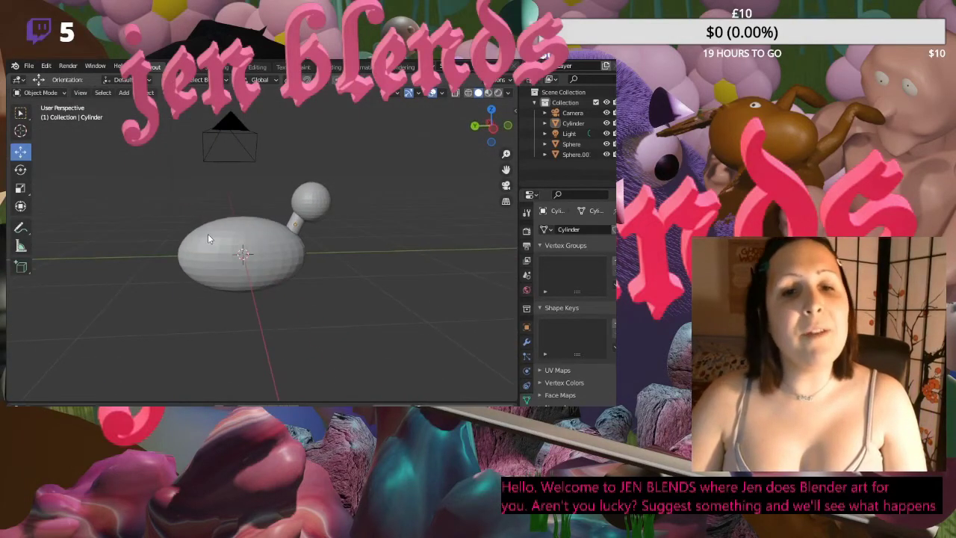
# - Shrink the body to 0.721, shift it along X toward the neck, and raise it slightly on Z
pyautogui.click(240, 233)
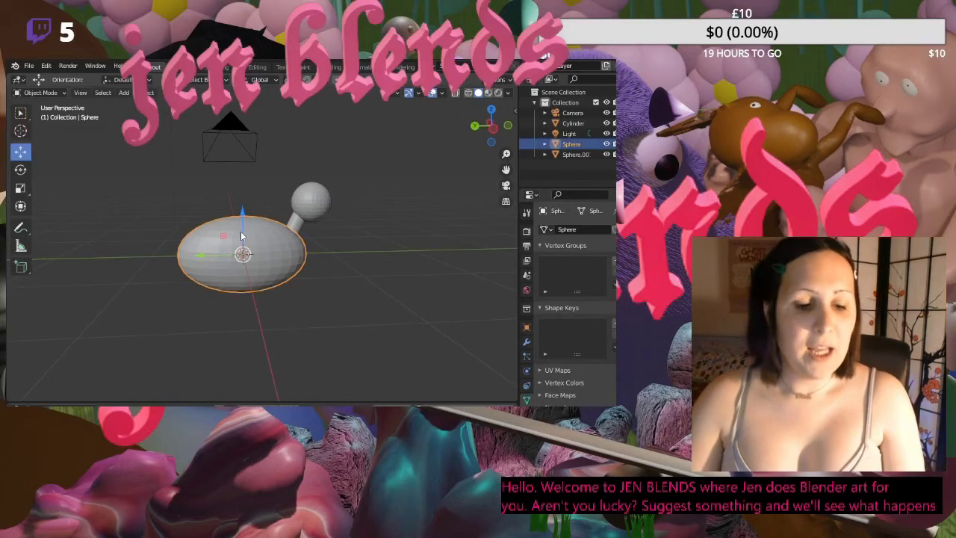
pyautogui.press('s')
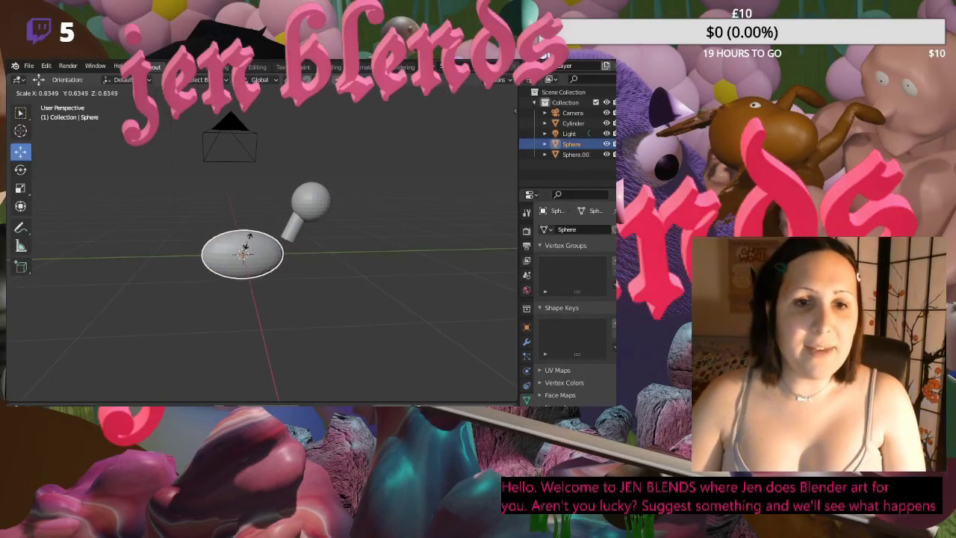
pyautogui.click(244, 239)
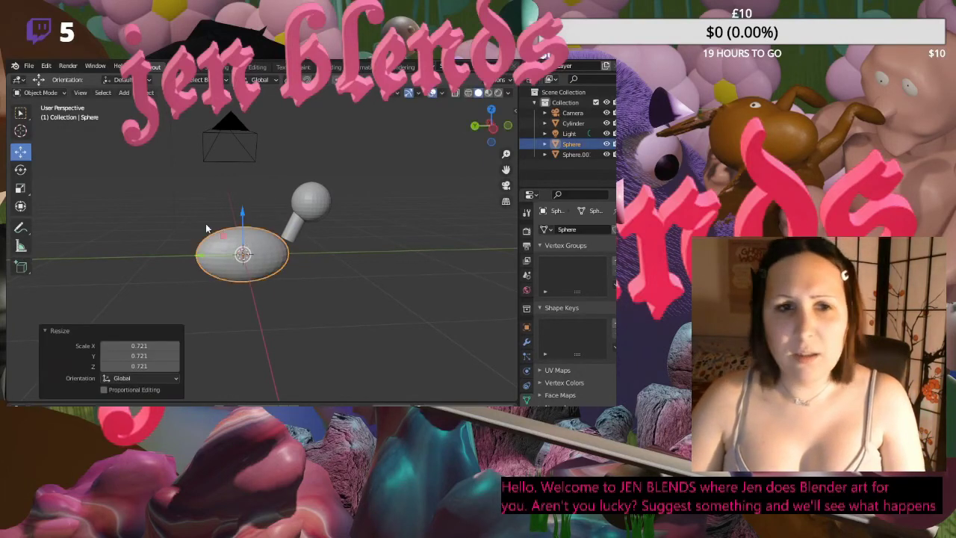
pyautogui.press('g')
pyautogui.press('x')
pyautogui.click(226, 256)
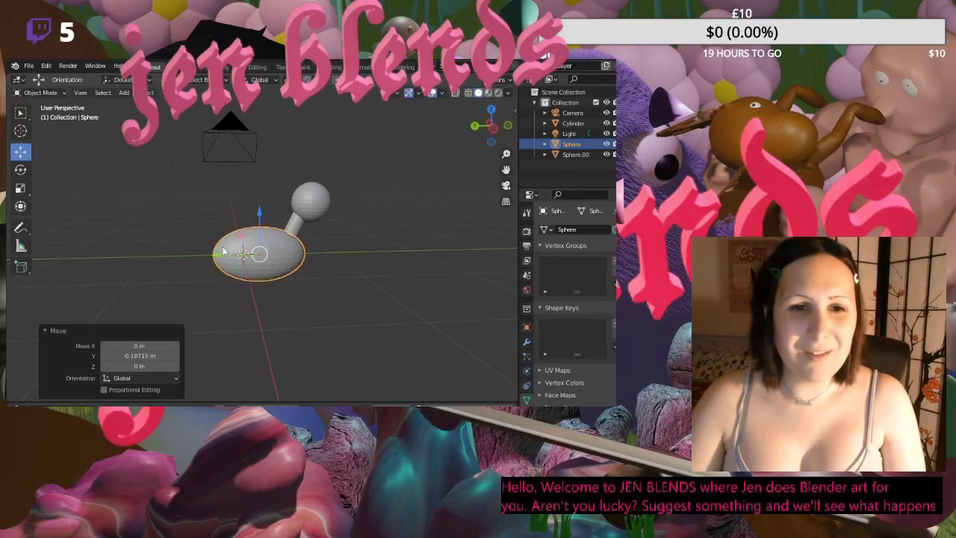
pyautogui.press('g')
pyautogui.press('z')
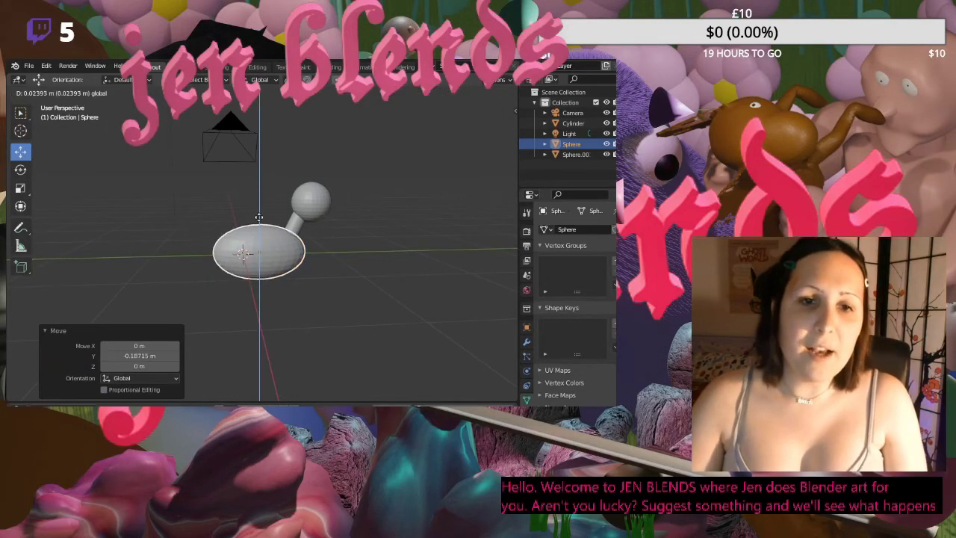
pyautogui.click(256, 226)
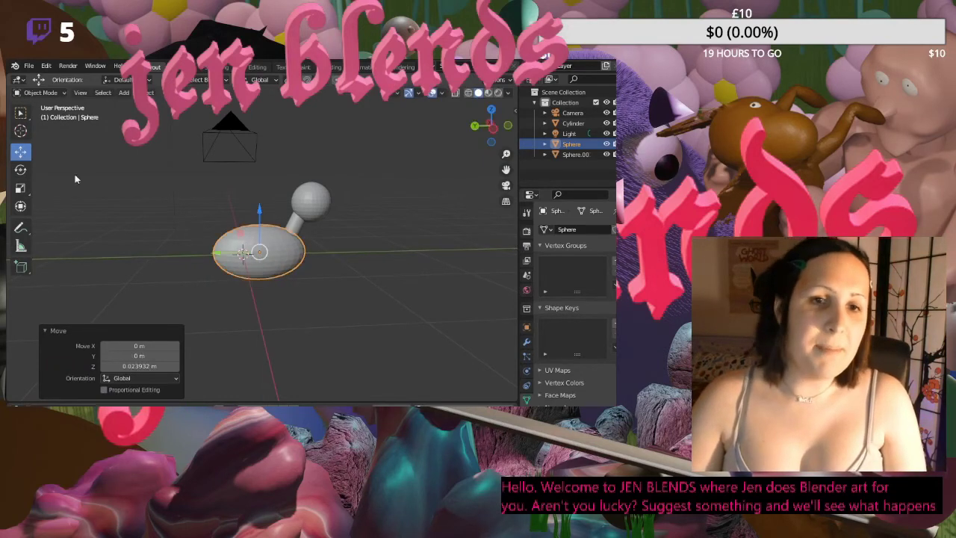
# - Stretch the body along Y with the transform gizmo and nudge it up and forward under the neck
pyautogui.click(20, 205)
pyautogui.moveTo(229, 255); pyautogui.dragTo(216, 255)
pyautogui.click(20, 152)
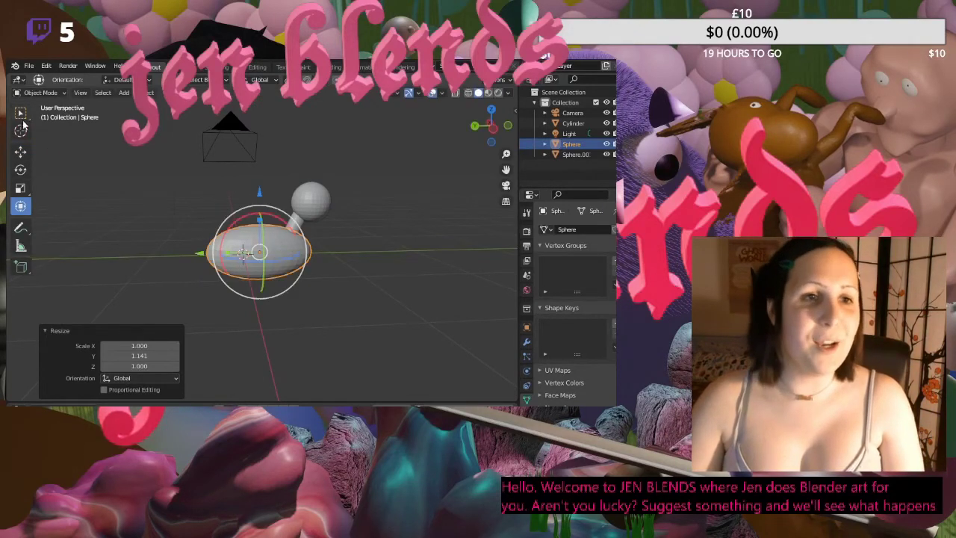
pyautogui.moveTo(260, 214); pyautogui.dragTo(260, 210)
pyautogui.moveTo(229, 252); pyautogui.dragTo(216, 251)
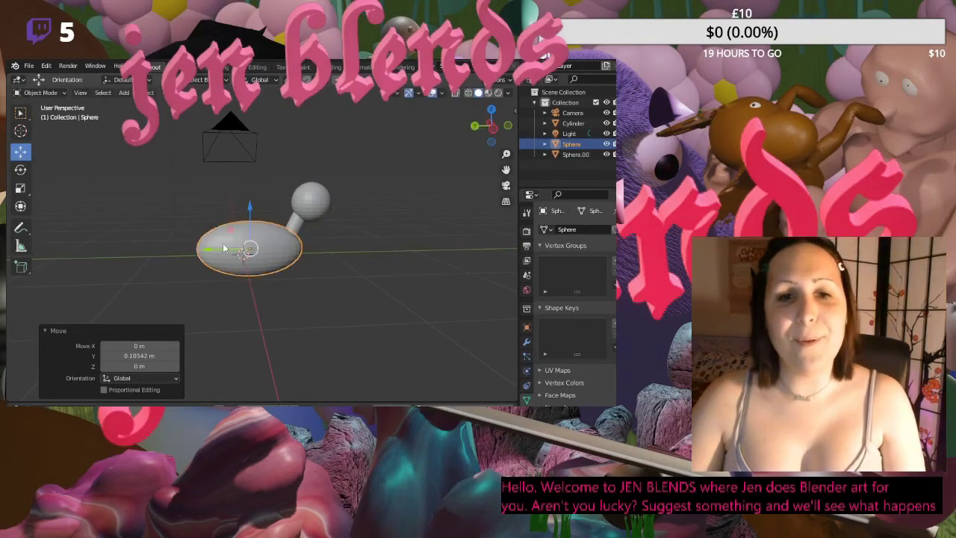
pyautogui.moveTo(249, 204); pyautogui.dragTo(250, 200)
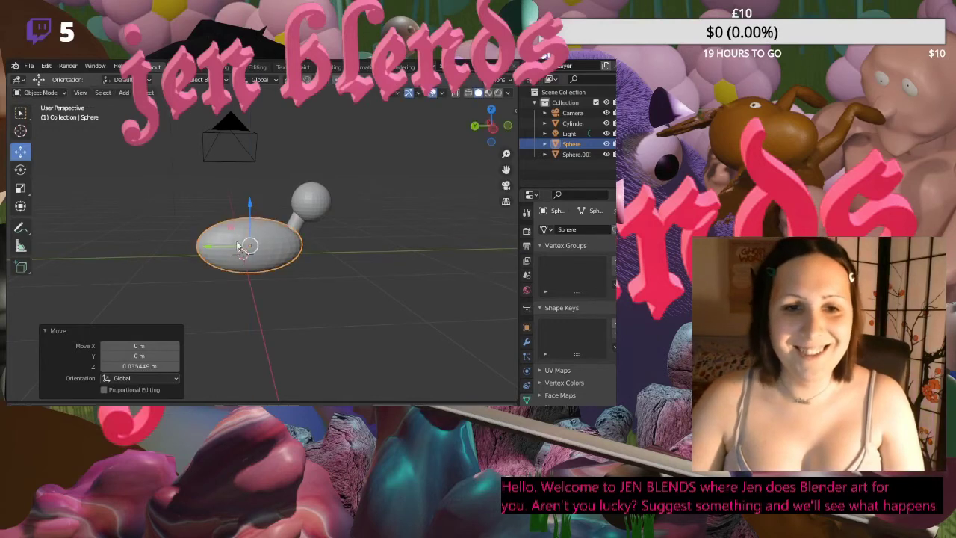
pyautogui.moveTo(232, 251); pyautogui.dragTo(228, 247)
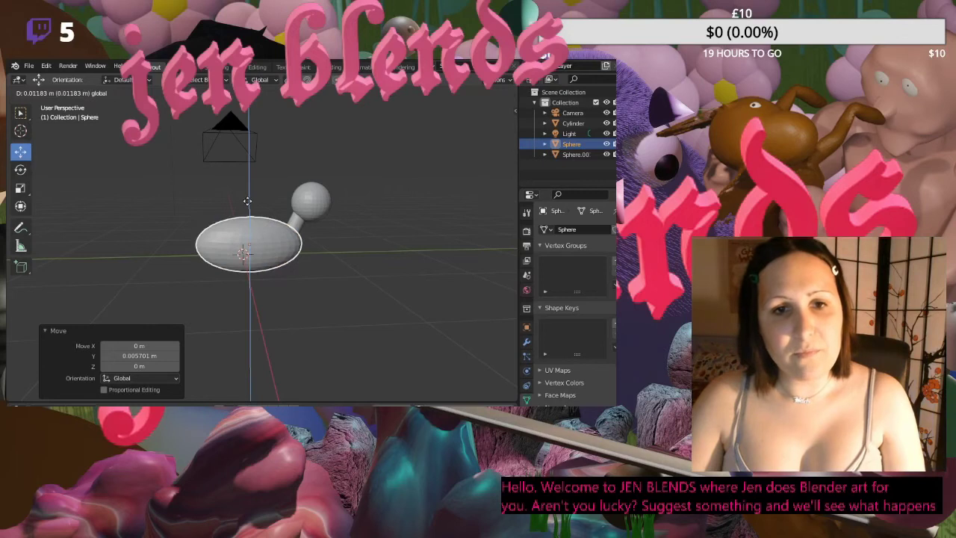
# - Deselect the body and view the duck in Right Orthographic
pyautogui.click(302, 248)
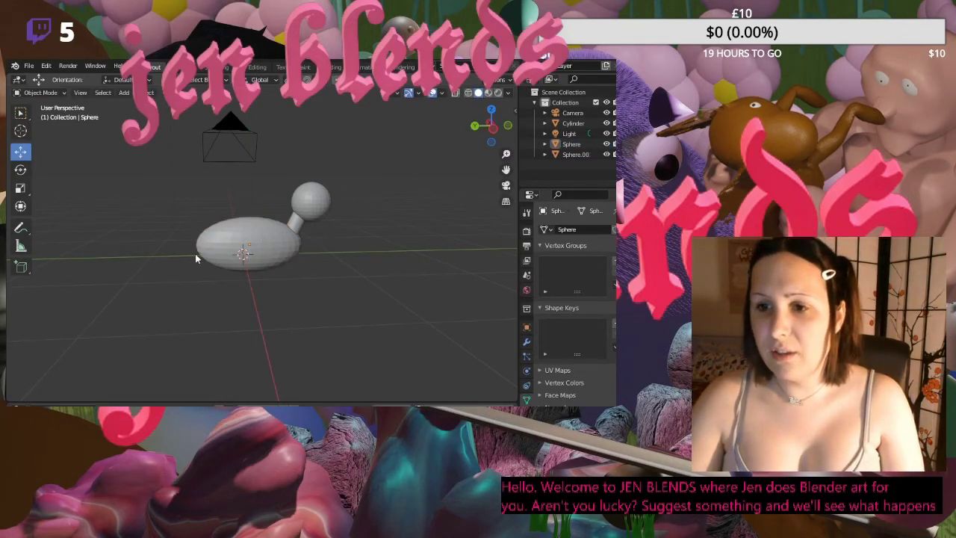
pyautogui.moveTo(249, 271); pyautogui.dragTo(439, 239, button='middle')
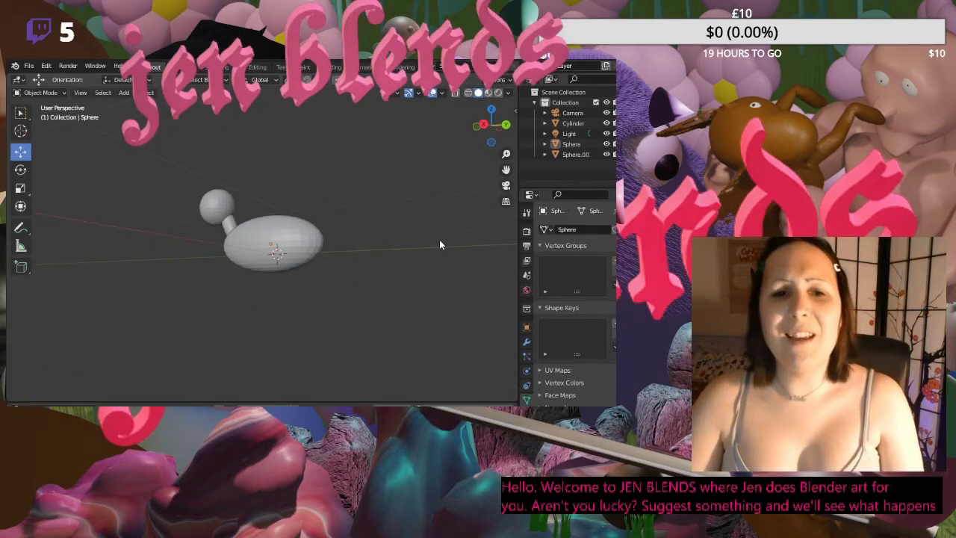
pyautogui.click(507, 125)
pyautogui.click(474, 127)
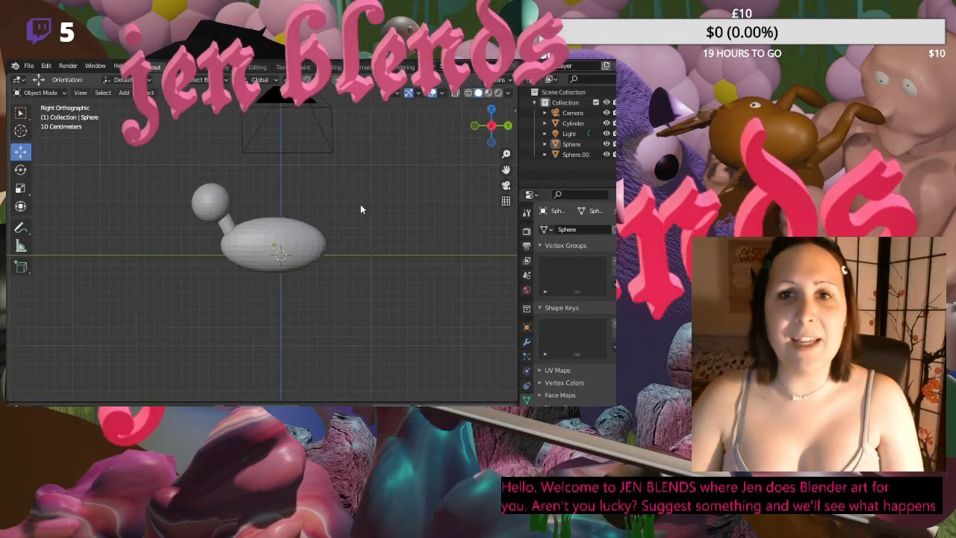
# - Zoom in three wheel notches on the duck's right-side view
pyautogui.scroll(3, 351, 245)
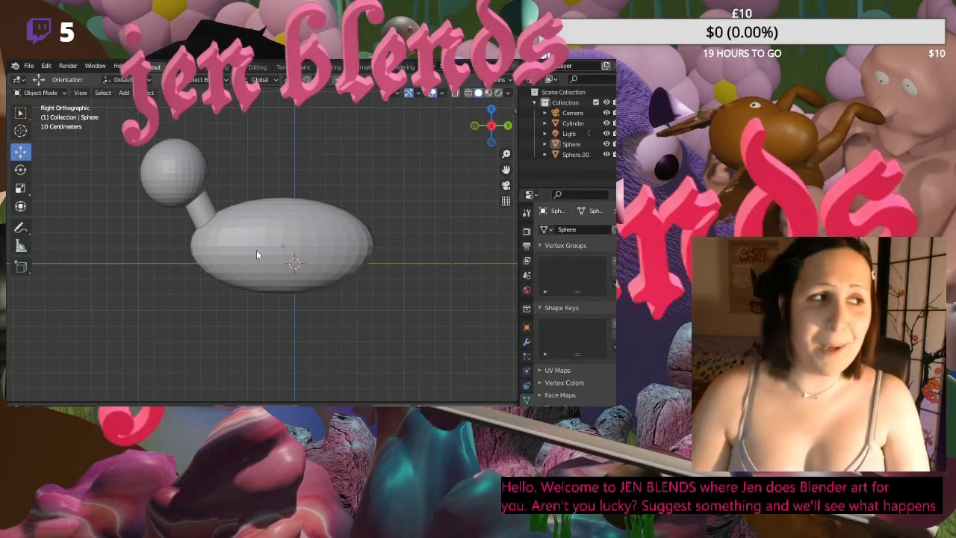
pyautogui.hotkey('shift', 'a')
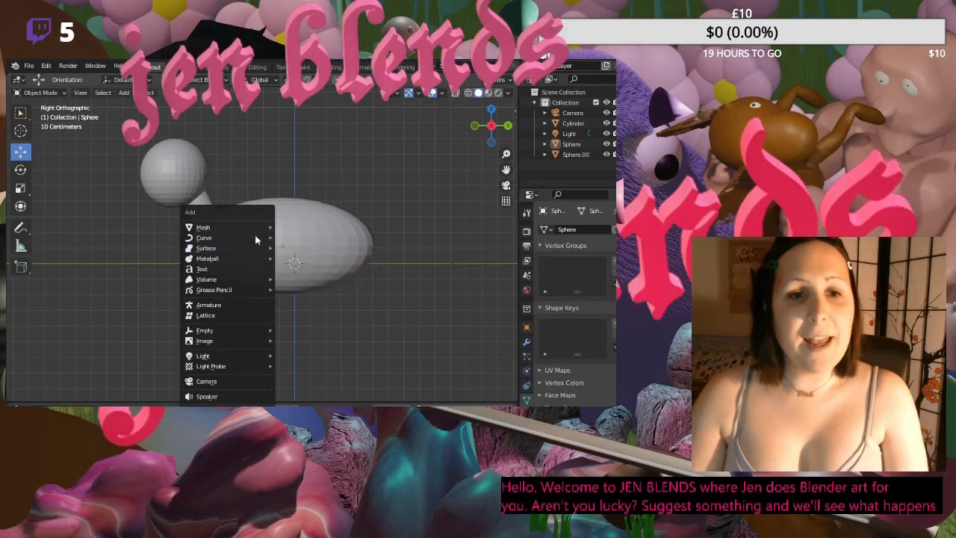
pyautogui.moveTo(254, 228)
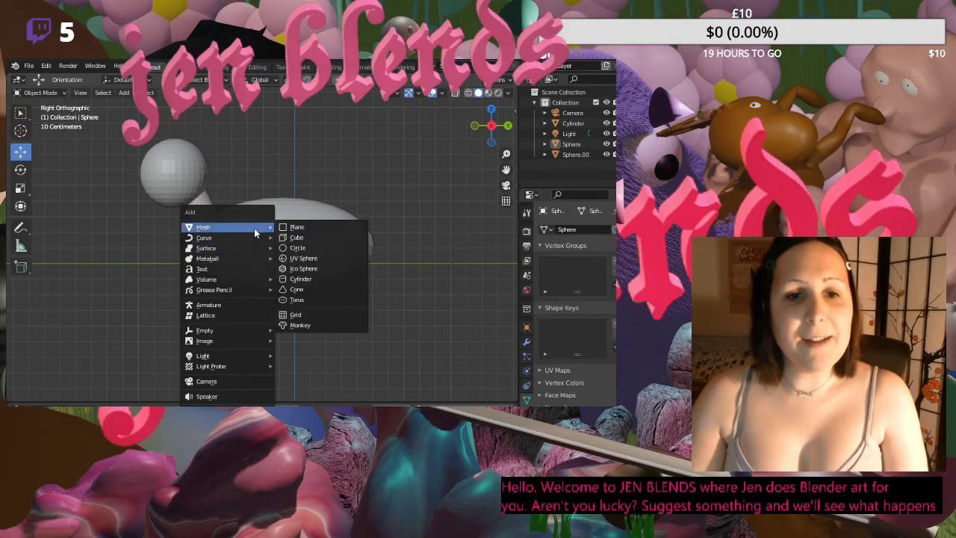
pyautogui.click(317, 289)
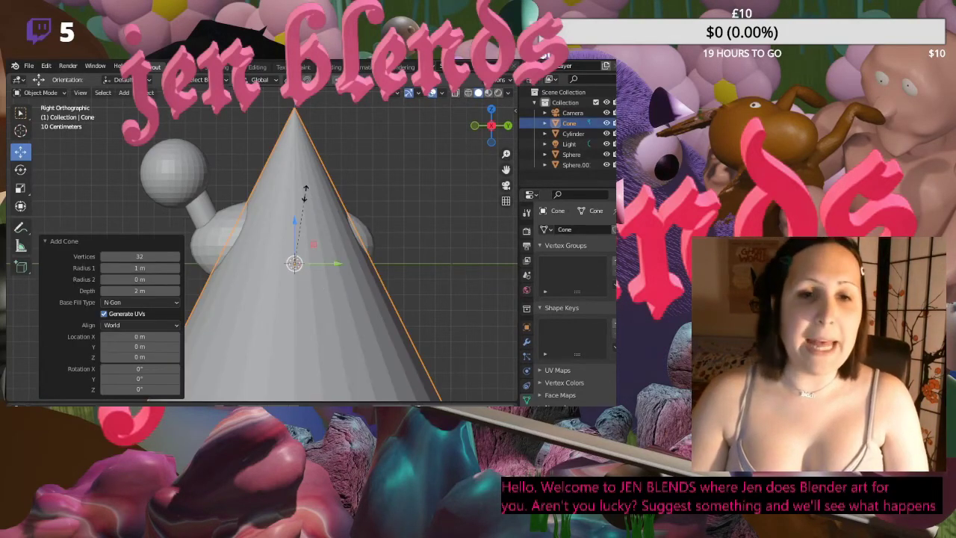
pyautogui.click(319, 276)
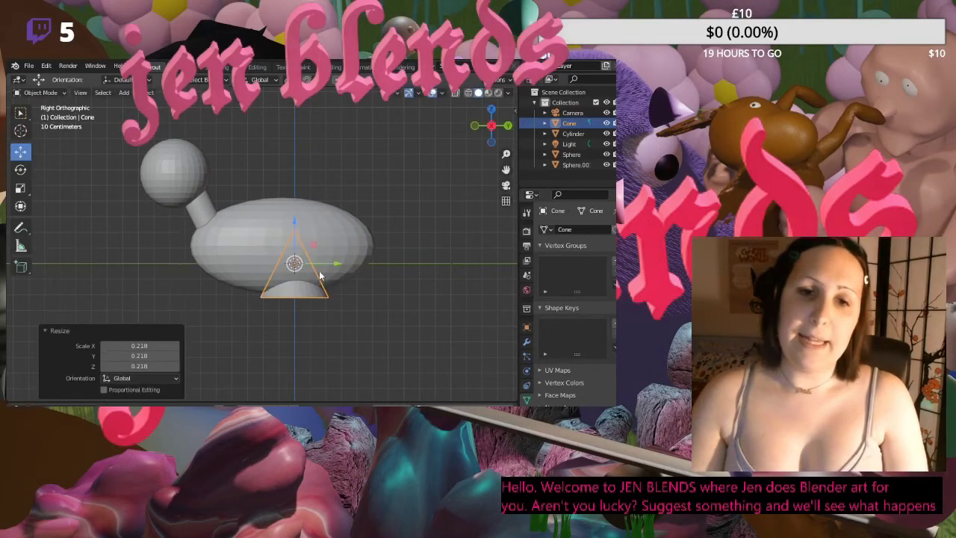
pyautogui.moveTo(333, 266); pyautogui.dragTo(185, 265)
pyautogui.moveTo(145, 231); pyautogui.dragTo(194, 157)
pyautogui.click(23, 170)
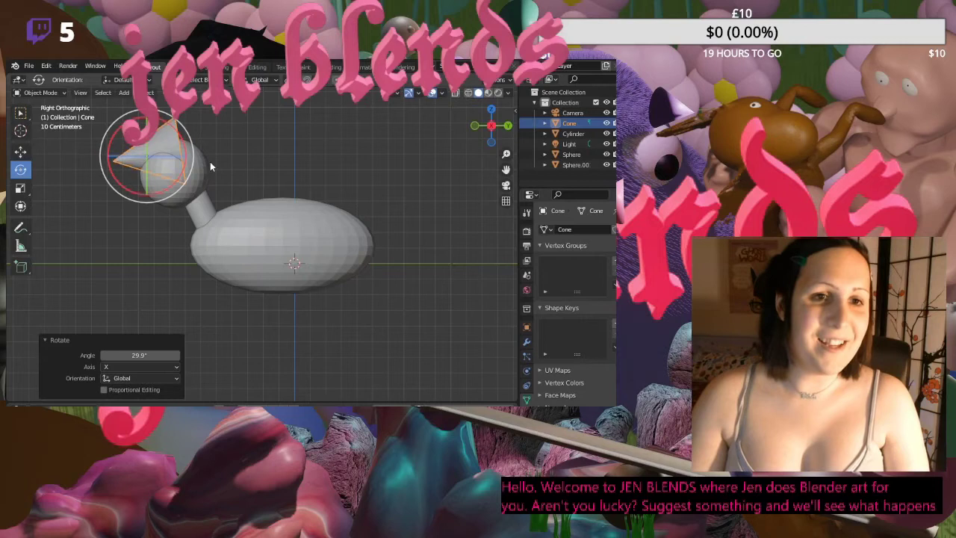
pyautogui.press('s')
pyautogui.click(166, 168)
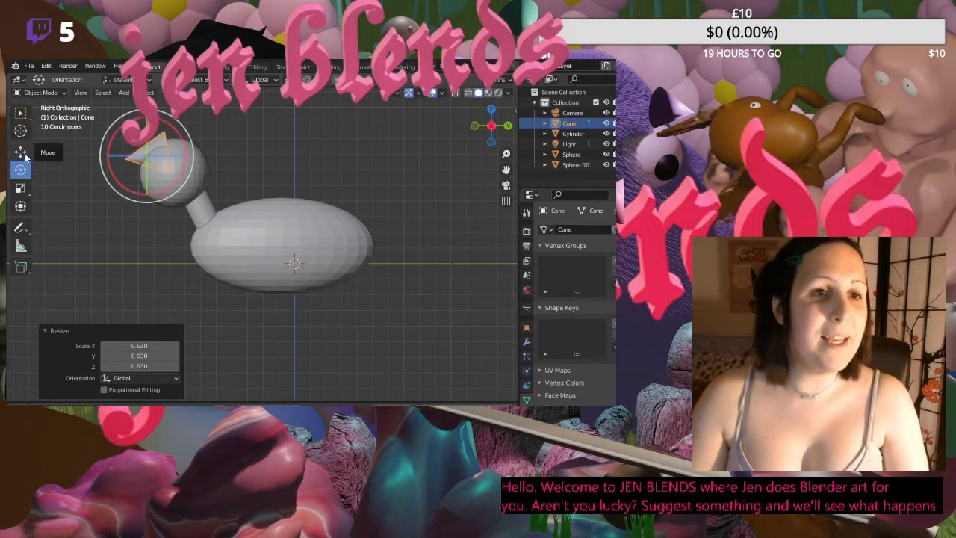
pyautogui.click(21, 153)
pyautogui.moveTo(147, 156); pyautogui.dragTo(173, 165)
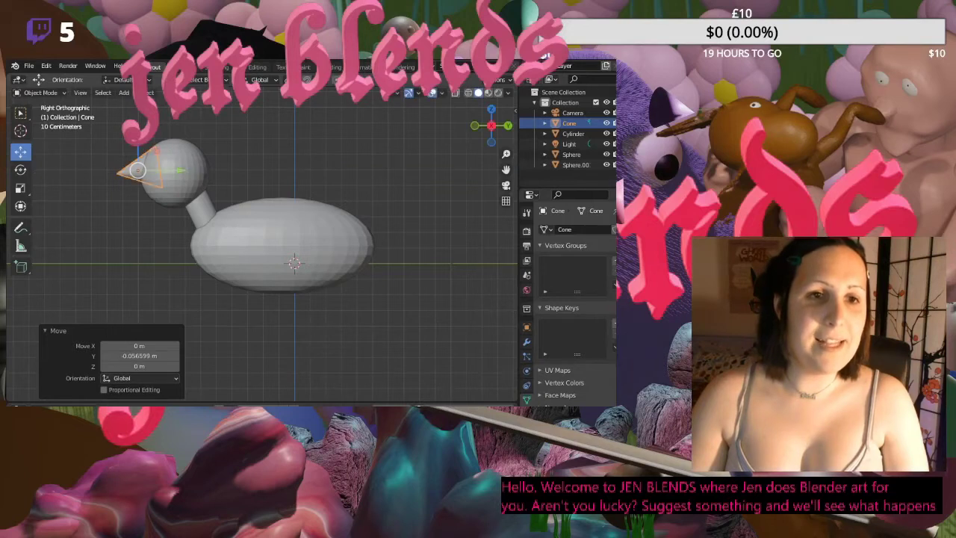
pyautogui.moveTo(139, 139); pyautogui.dragTo(142, 148)
pyautogui.click(248, 144)
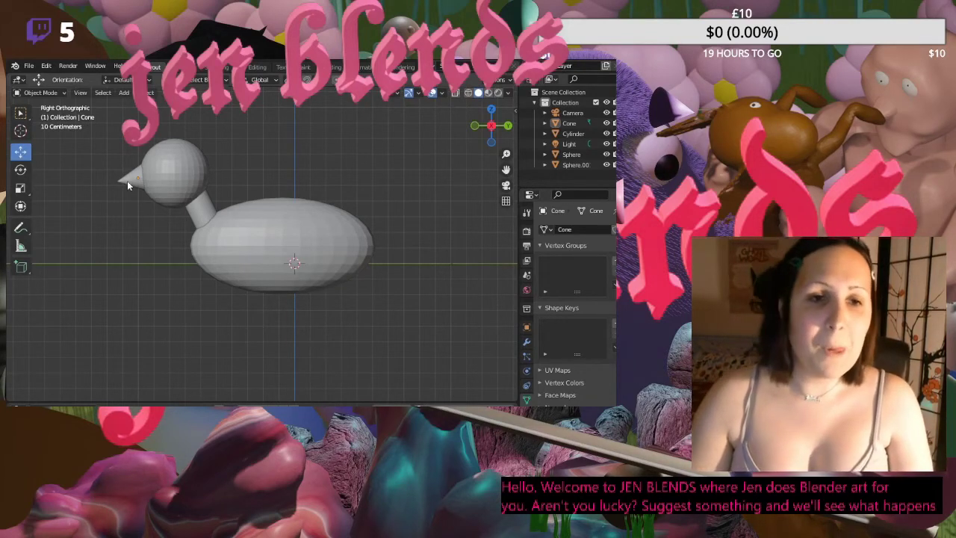
pyautogui.moveTo(138, 206); pyautogui.dragTo(183, 205, button='middle')
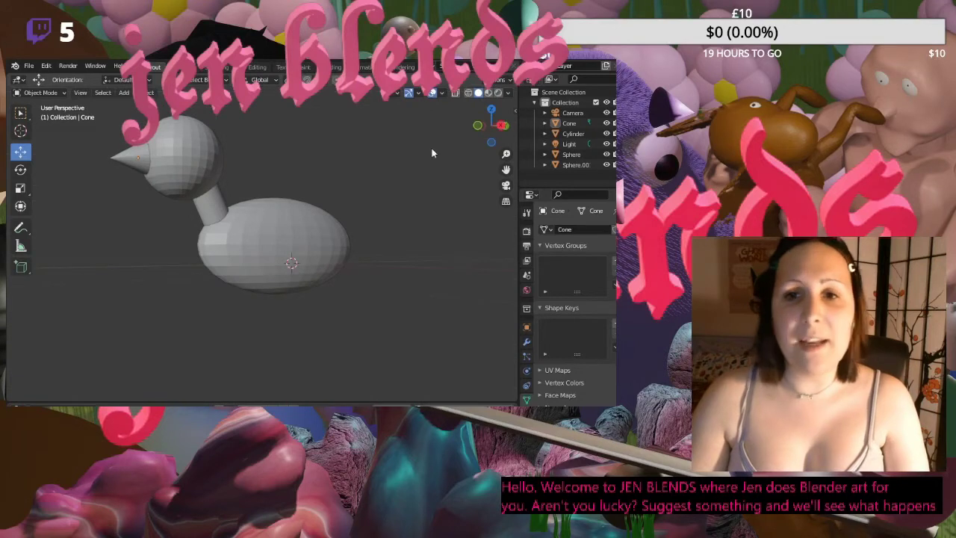
pyautogui.click(482, 127)
pyautogui.click(507, 128)
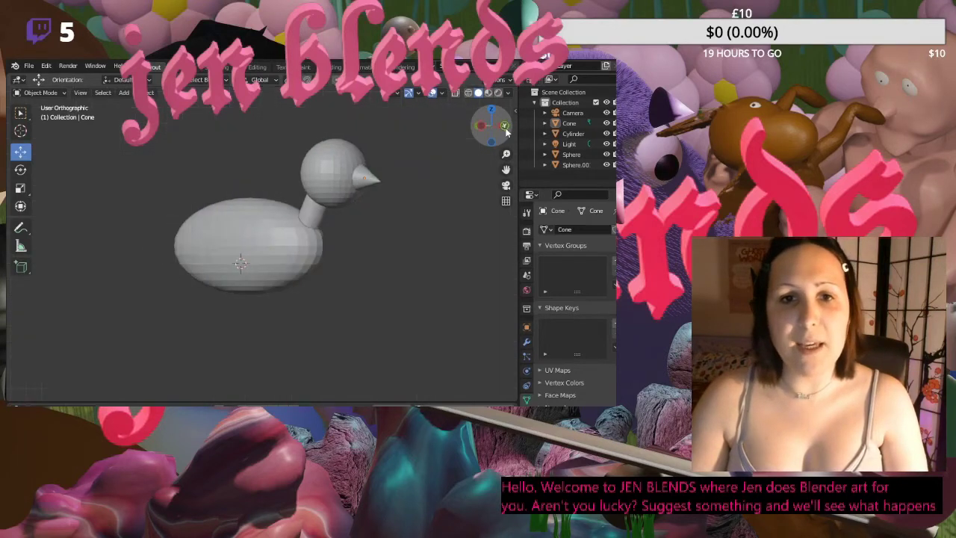
pyautogui.click(507, 128)
pyautogui.click(129, 184)
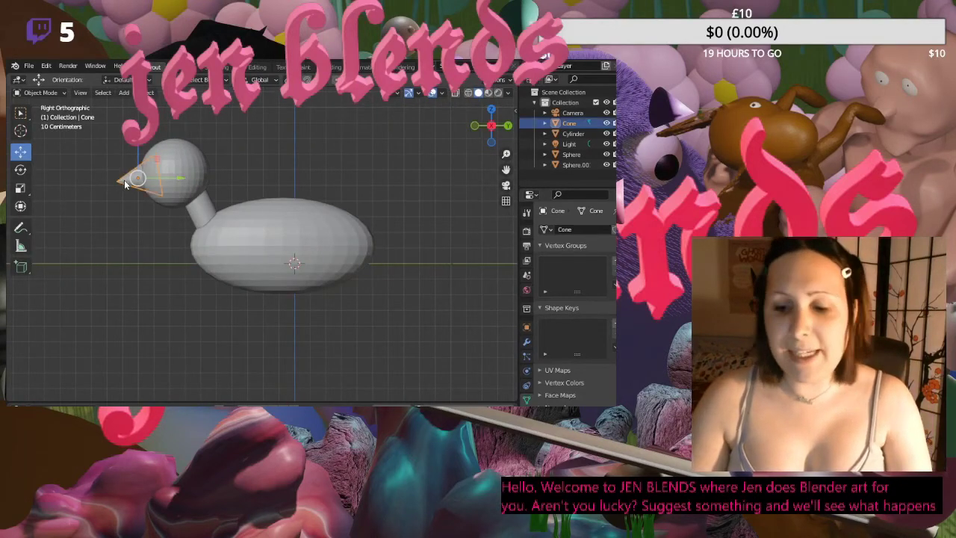
pyautogui.press('Delete')
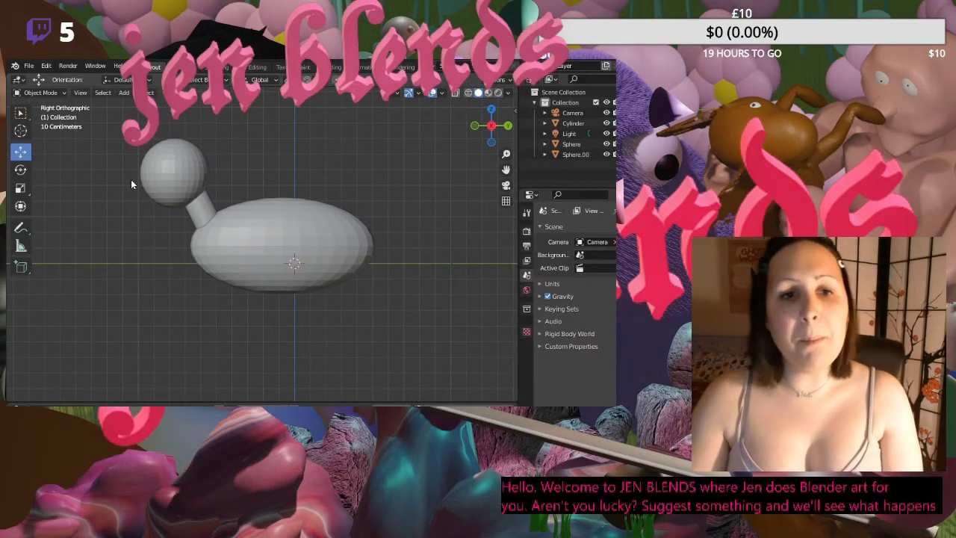
# - Add a UV sphere, shrink it, raise it above the body and flatten it to 0.136 Z scale
pyautogui.hotkey('shift', 'a')
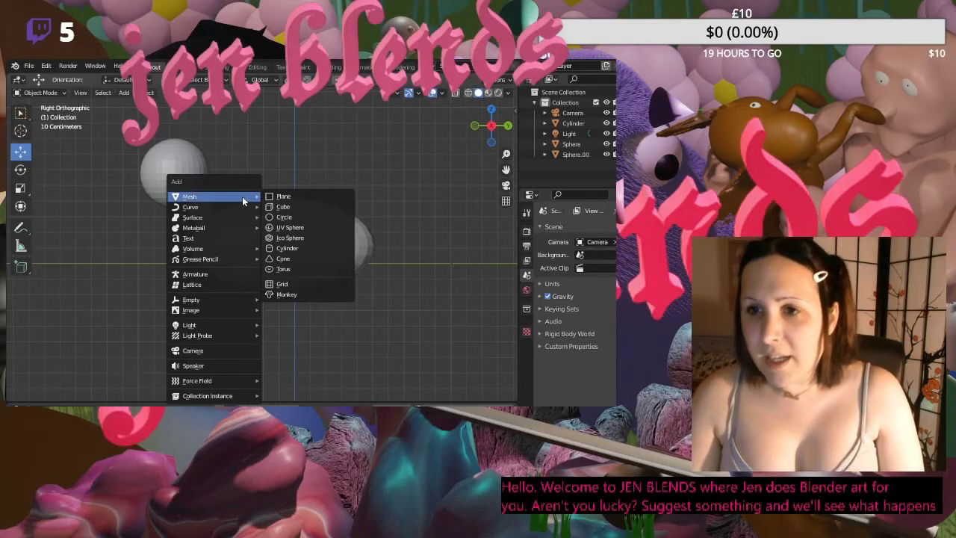
pyautogui.click(289, 228)
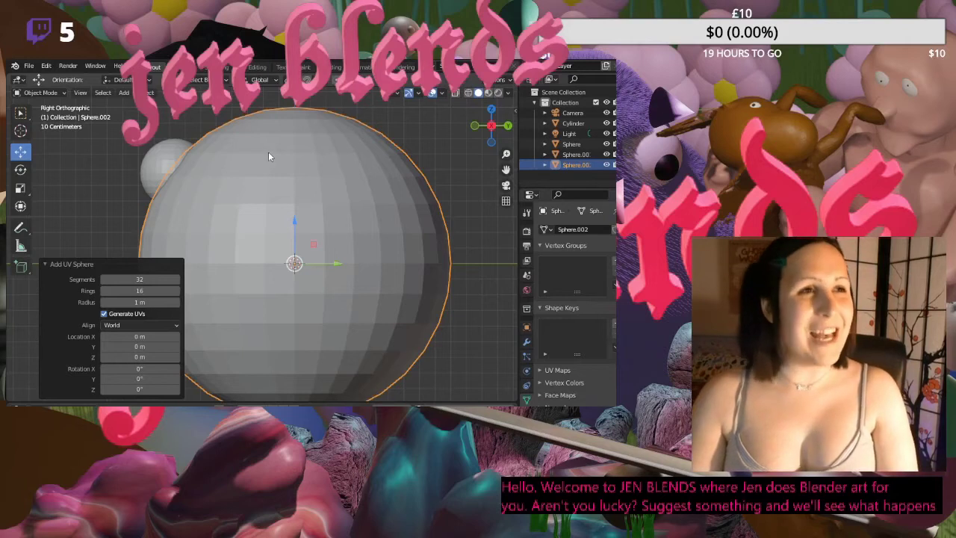
pyautogui.press('s')
pyautogui.click(269, 277)
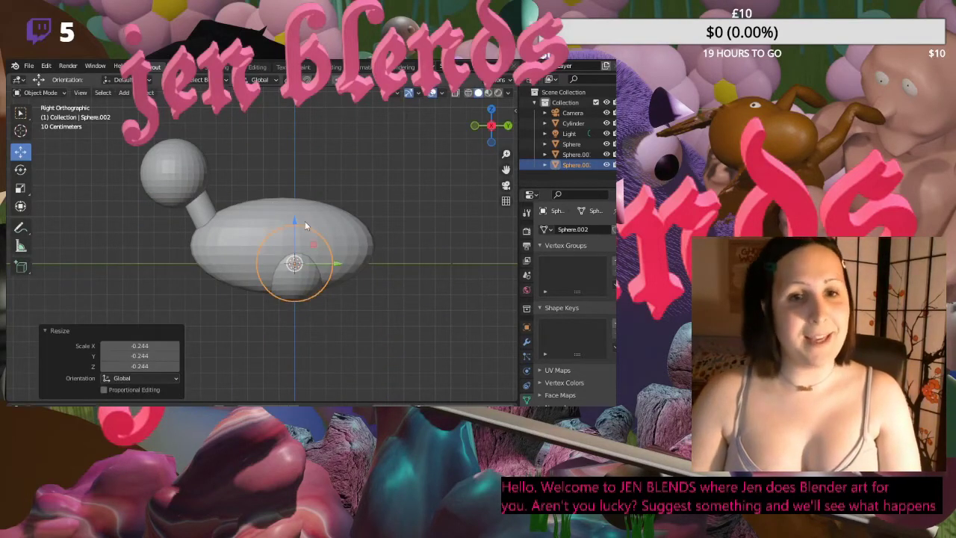
pyautogui.moveTo(295, 221); pyautogui.dragTo(290, 111)
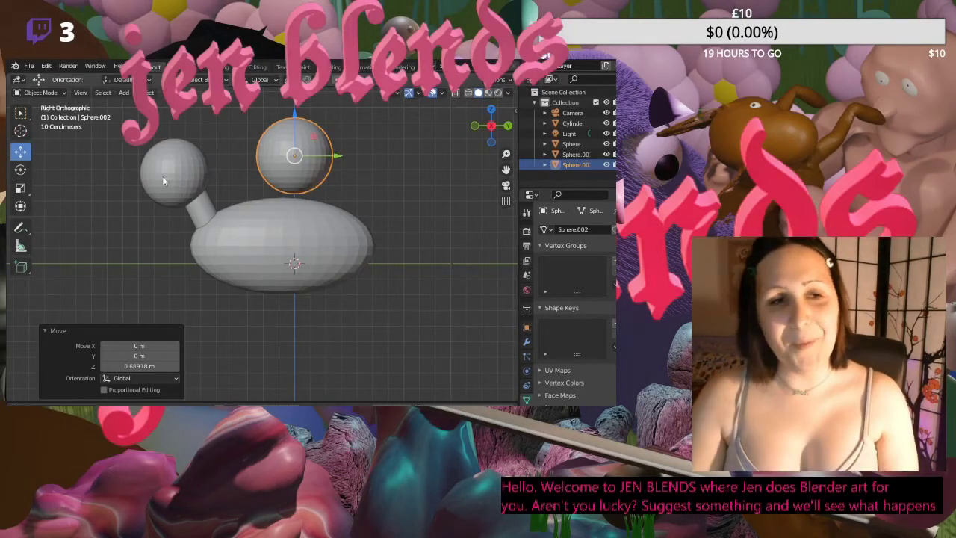
pyautogui.click(21, 206)
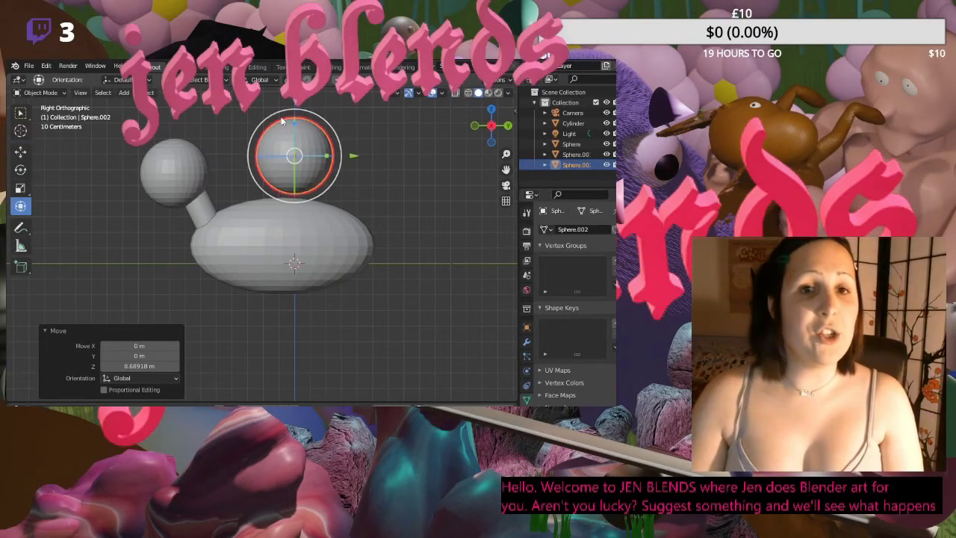
pyautogui.moveTo(295, 106); pyautogui.dragTo(295, 142)
# - Back in the right side view, select the disc and scale its Z to 0.517
pyautogui.scroll(5, 471, 146)
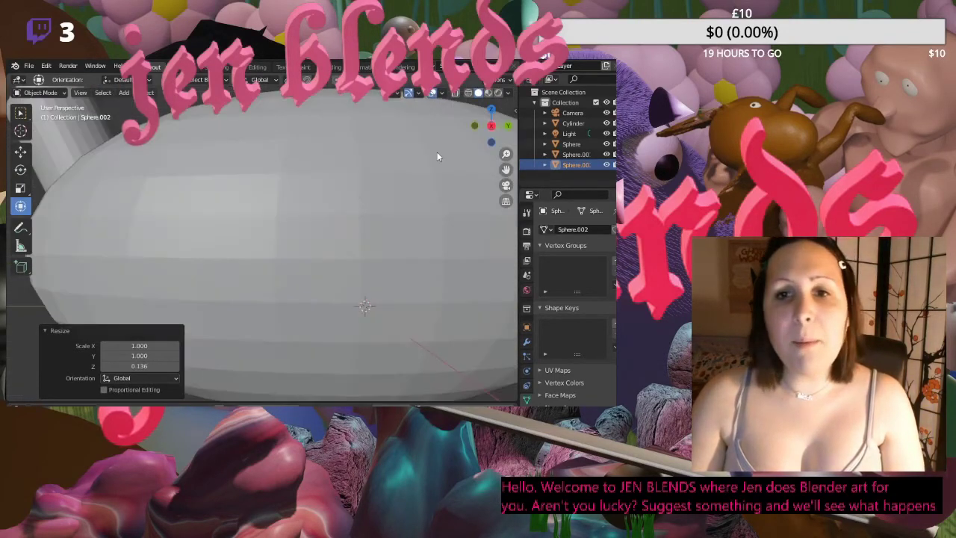
pyautogui.click(492, 112)
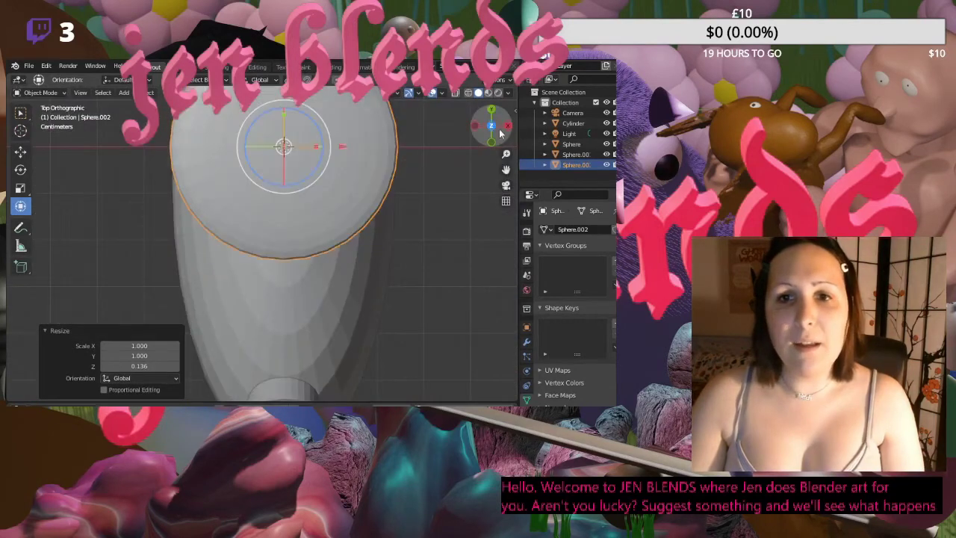
pyautogui.click(505, 127)
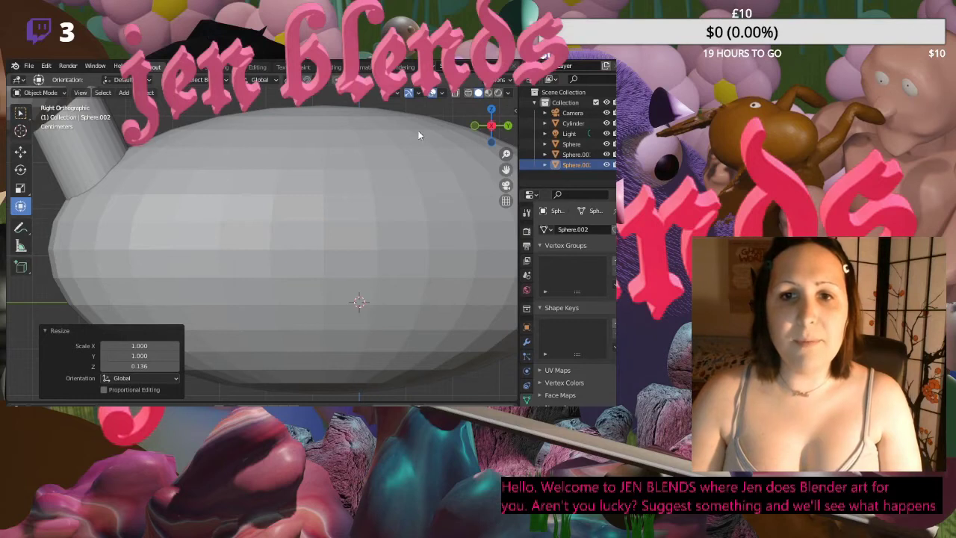
pyautogui.moveTo(415, 128); pyautogui.dragTo(414, 141, button='middle')
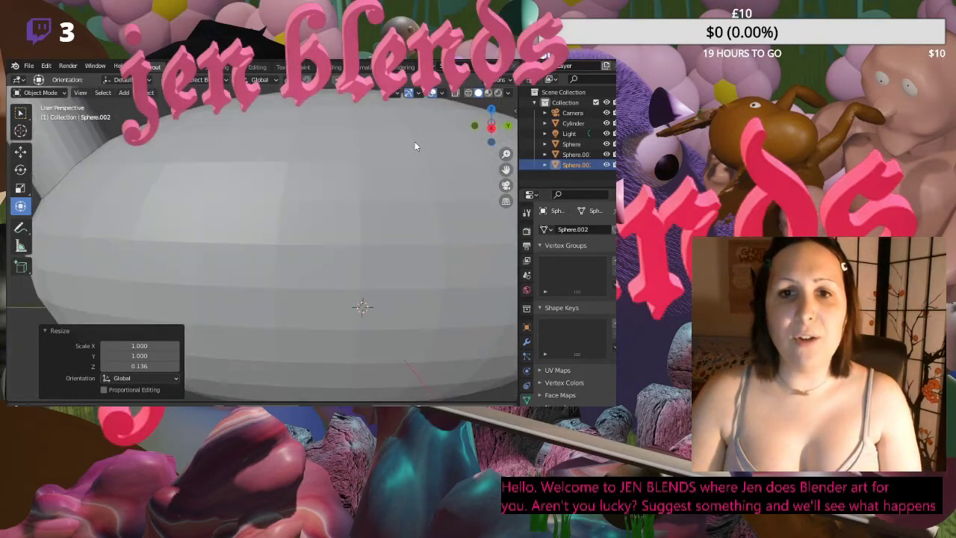
pyautogui.click(475, 129)
pyautogui.click(475, 129)
pyautogui.click(505, 127)
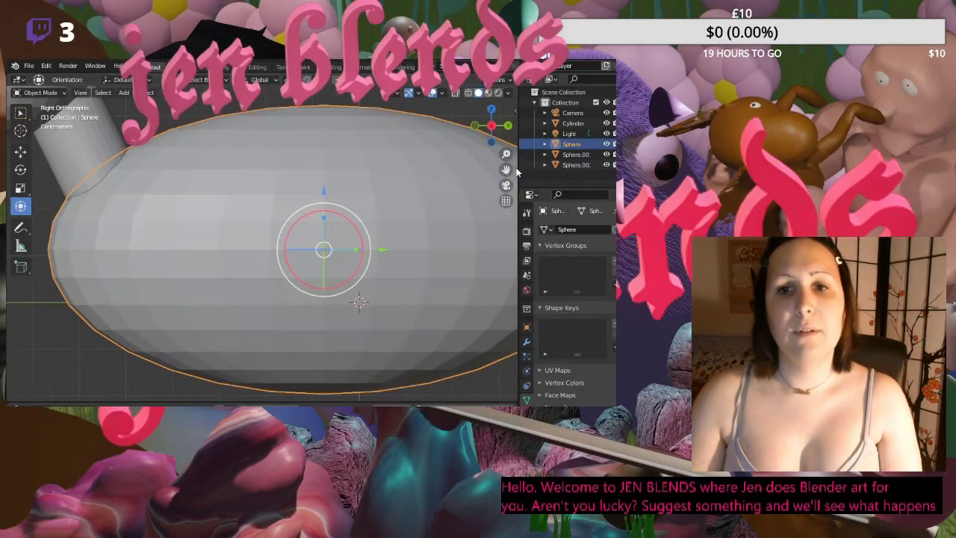
pyautogui.scroll(-5, 355, 335)
pyautogui.scroll(2, 367, 224)
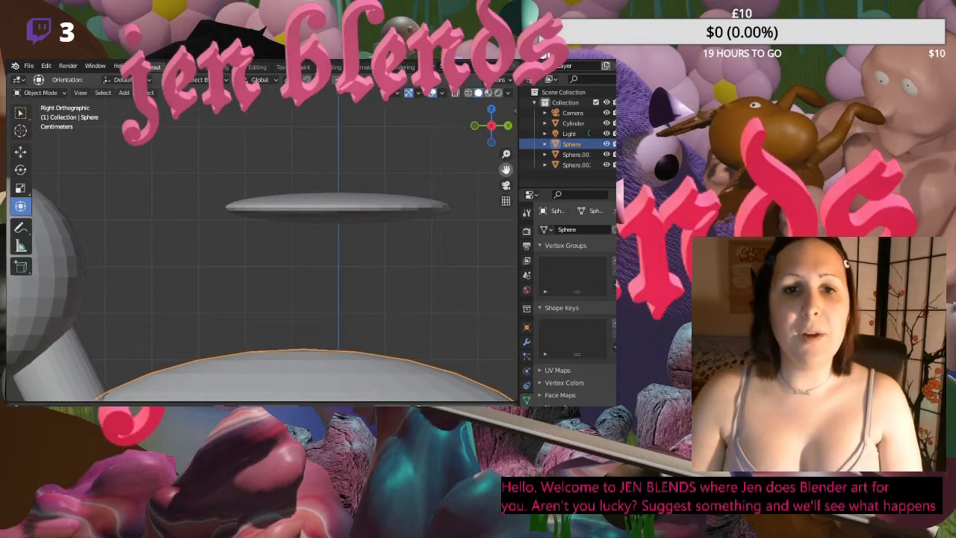
pyautogui.click(363, 205)
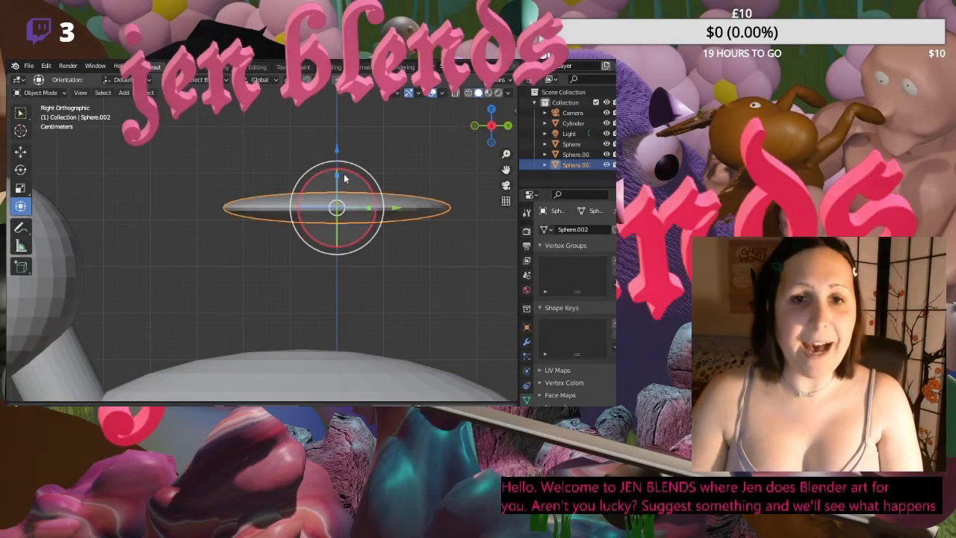
pyautogui.press('s')
pyautogui.press('z')
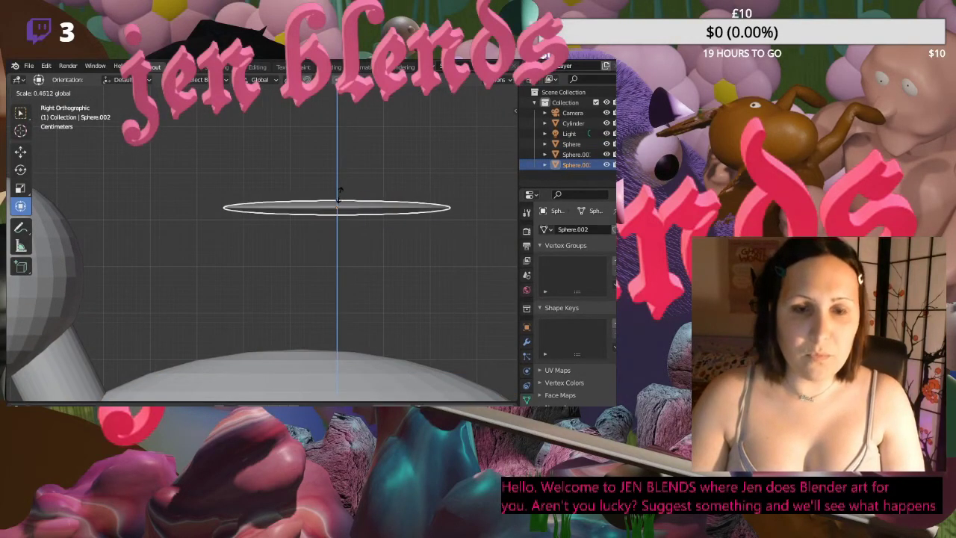
pyautogui.click(340, 191)
# - Scale the disc to 0.251 on Y, then stretch it to about 1.937 on Y and thicken it slightly on Z
pyautogui.press('s')
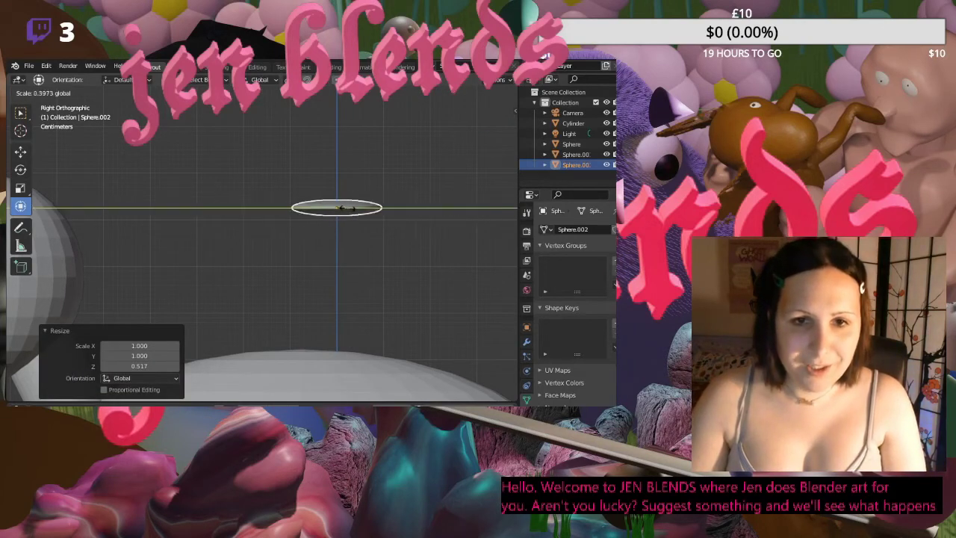
pyautogui.press('y')
pyautogui.click(337, 207)
pyautogui.moveTo(337, 208); pyautogui.dragTo(372, 216, button='middle')
pyautogui.moveTo(371, 216); pyautogui.dragTo(405, 217)
pyautogui.moveTo(337, 189); pyautogui.dragTo(342, 180)
pyautogui.moveTo(376, 184); pyautogui.dragTo(379, 203, button='middle')
pyautogui.moveTo(373, 212); pyautogui.dragTo(360, 210)
pyautogui.click(341, 181)
# - Squash the disc narrower along X and flatter along Z
pyautogui.moveTo(341, 180); pyautogui.dragTo(287, 246, button='middle')
pyautogui.click(286, 246)
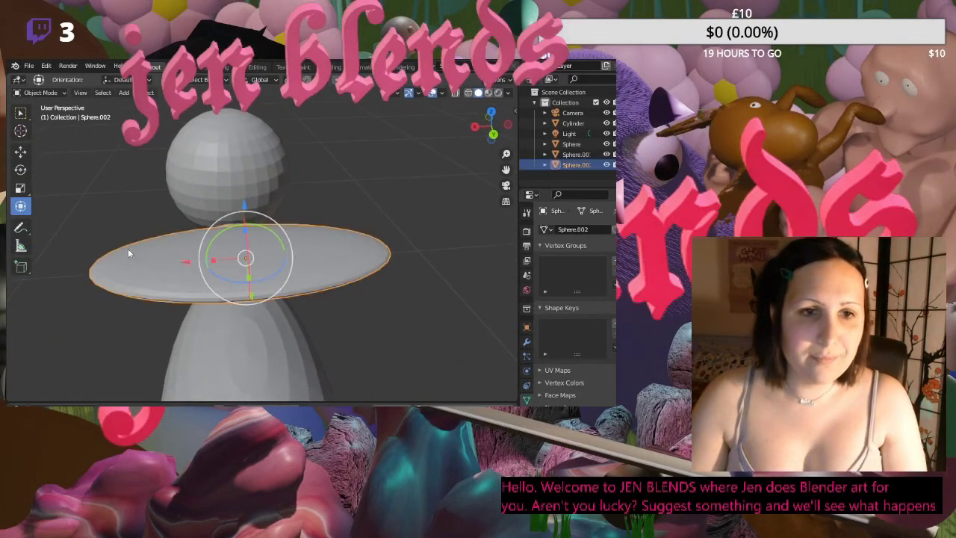
pyautogui.moveTo(213, 262); pyautogui.dragTo(238, 258)
pyautogui.moveTo(315, 203); pyautogui.dragTo(405, 158, button='middle')
pyautogui.moveTo(346, 163); pyautogui.dragTo(402, 159)
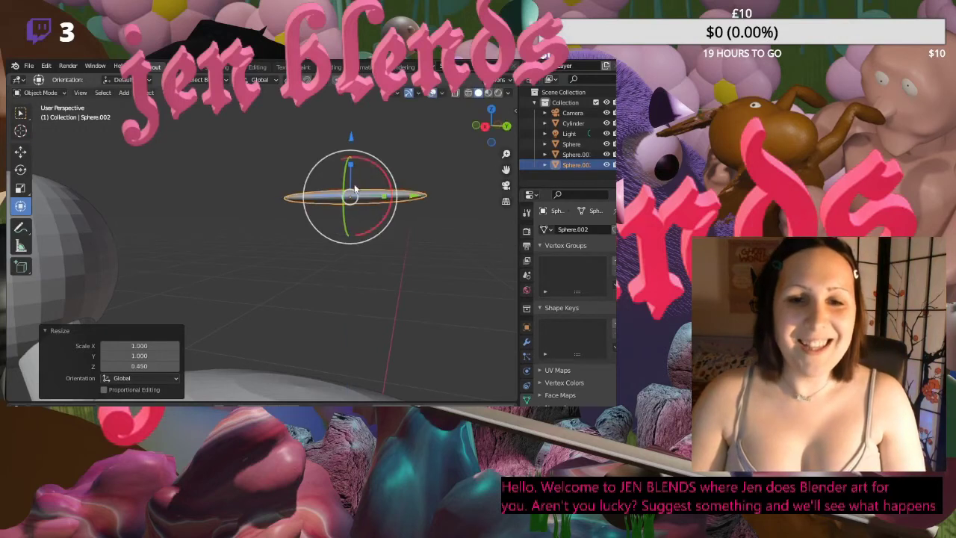
pyautogui.click(402, 158)
# - Move the disc down and against the front of the sphere head, last lowered about 0.081 m
pyautogui.moveTo(422, 163); pyautogui.dragTo(339, 225, button='middle')
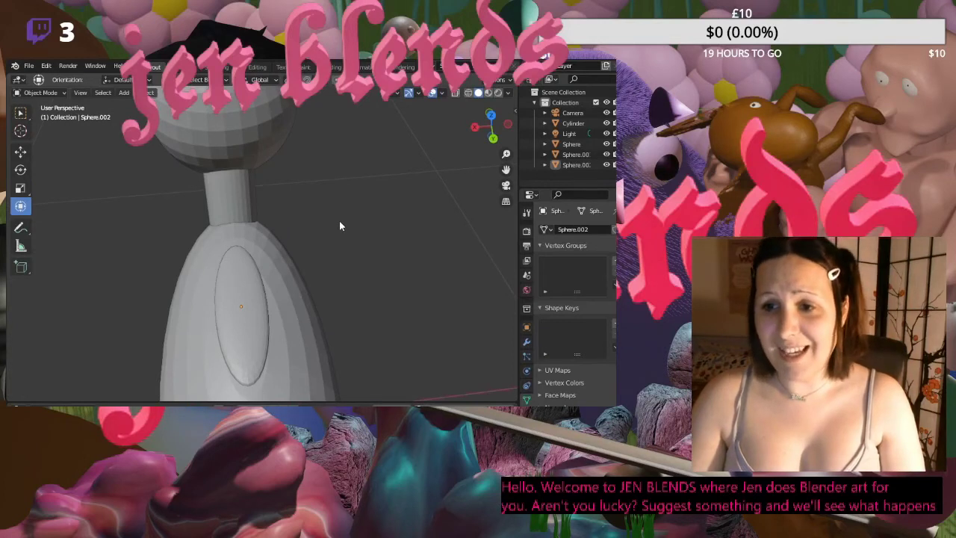
pyautogui.moveTo(339, 225); pyautogui.dragTo(360, 189, button='middle')
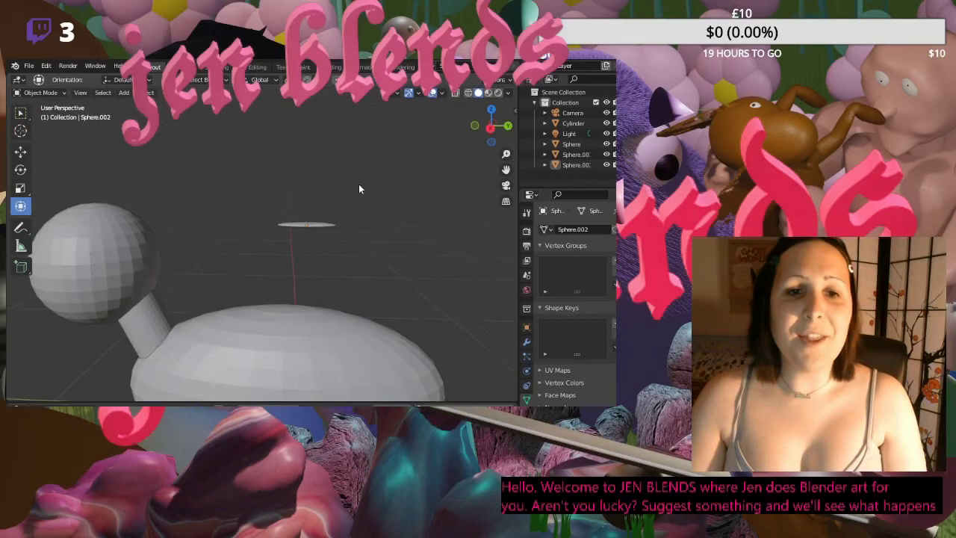
pyautogui.click(329, 224)
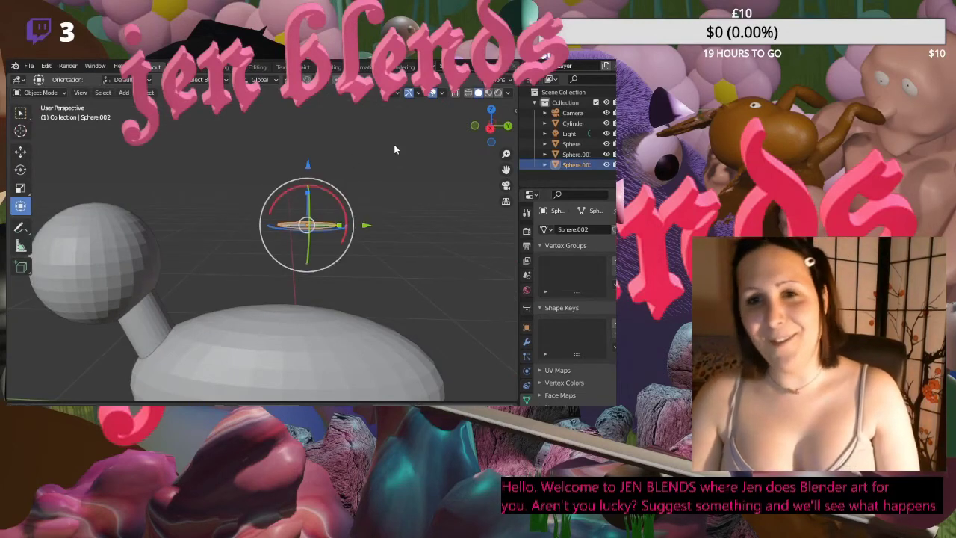
pyautogui.click(21, 152)
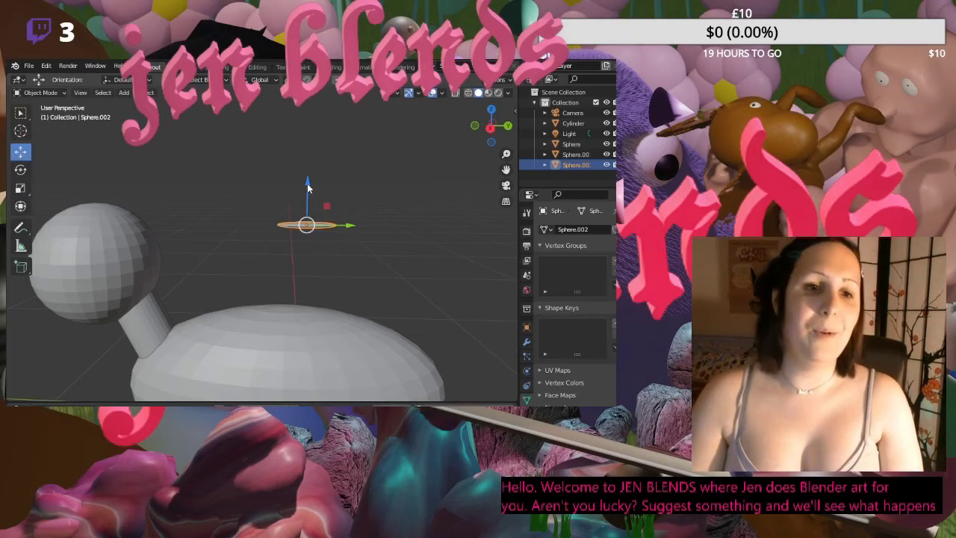
pyautogui.moveTo(308, 187); pyautogui.dragTo(308, 193)
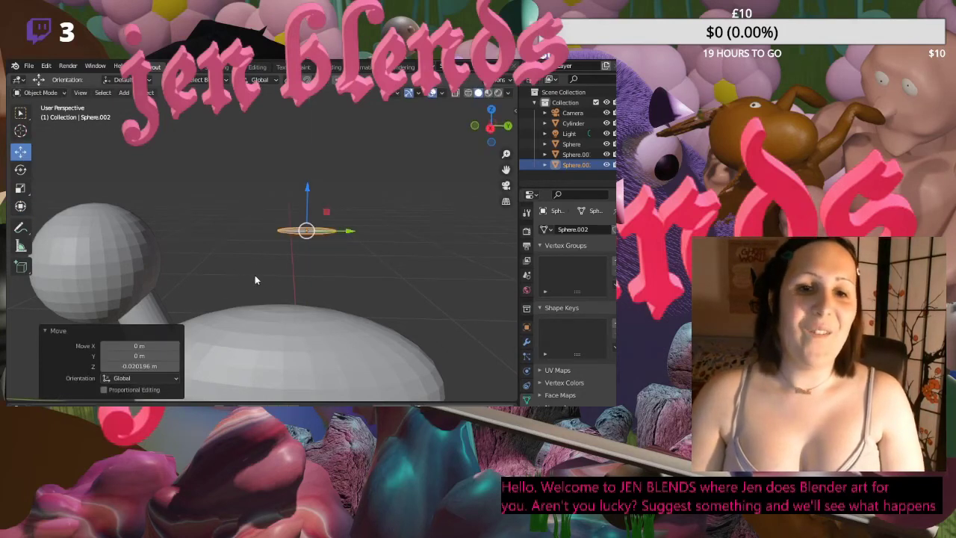
pyautogui.moveTo(254, 281); pyautogui.dragTo(299, 224, button='middle')
pyautogui.moveTo(307, 198); pyautogui.dragTo(168, 176)
pyautogui.moveTo(168, 176)
pyautogui.mouseDown(button='middle')
pyautogui.moveTo(194, 178)
pyautogui.moveTo(169, 181)
pyautogui.mouseUp(button='middle')
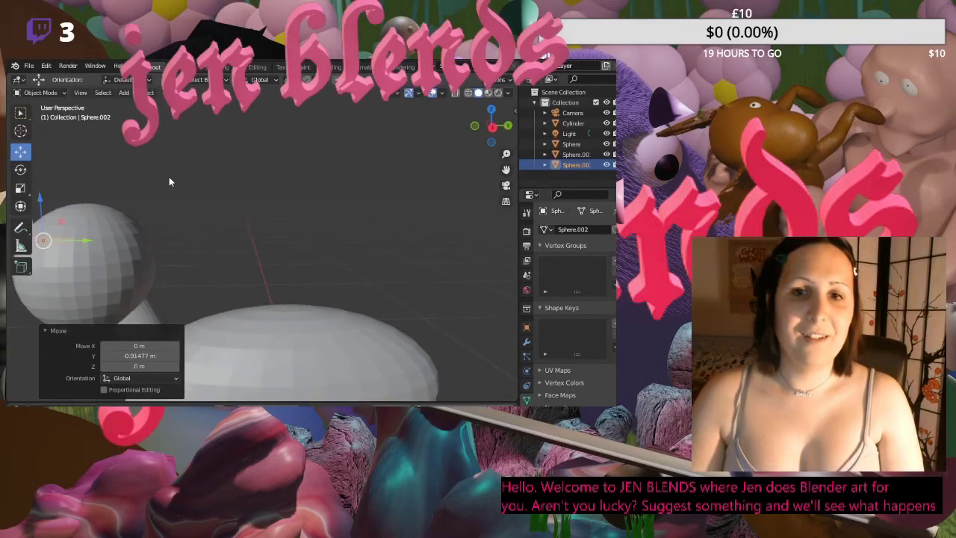
pyautogui.scroll(-3, 281, 212)
pyautogui.moveTo(172, 246); pyautogui.dragTo(148, 239)
pyautogui.moveTo(123, 208); pyautogui.dragTo(146, 236)
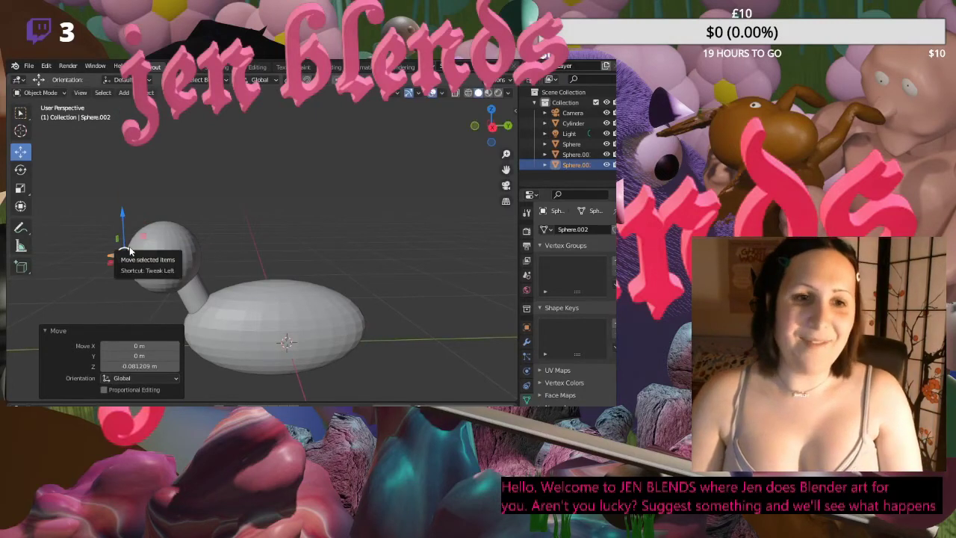
# - Scale the disc along Y to stretch it into a long beak
pyautogui.press('s')
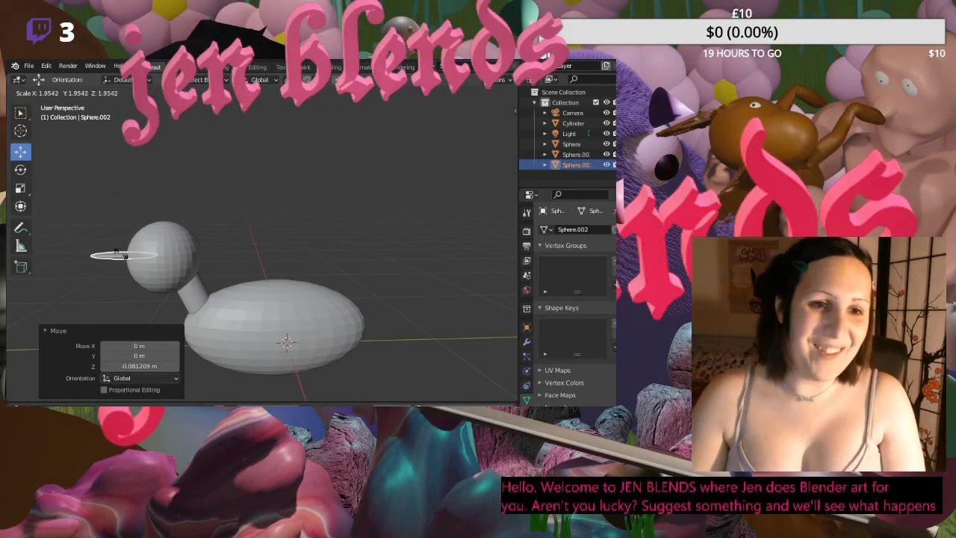
pyautogui.press('y')
pyautogui.click(195, 206)
pyautogui.click(207, 175)
pyautogui.moveTo(207, 176); pyautogui.dragTo(266, 165, button='middle')
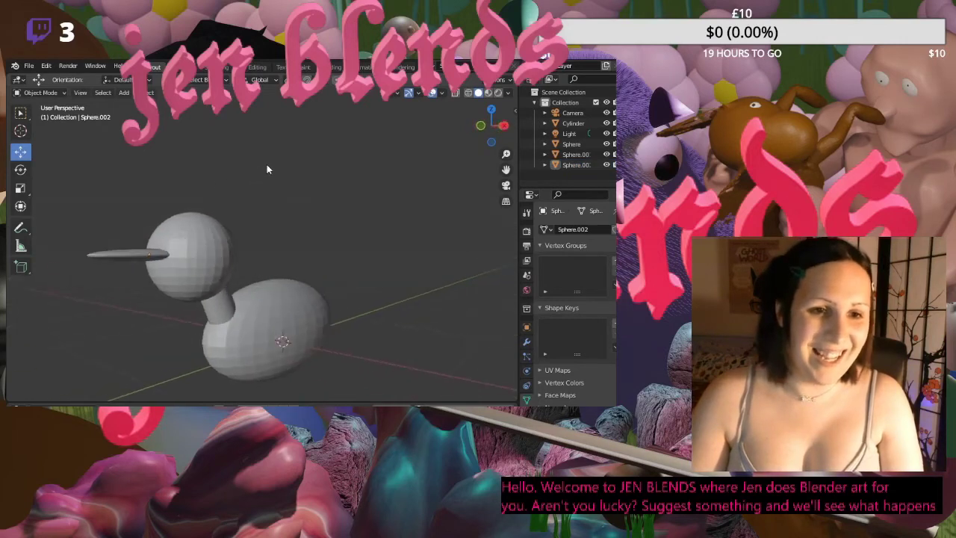
# - In Right Orthographic view, slide the beak about 0.042 m so it juts out from the head
pyautogui.click(154, 256)
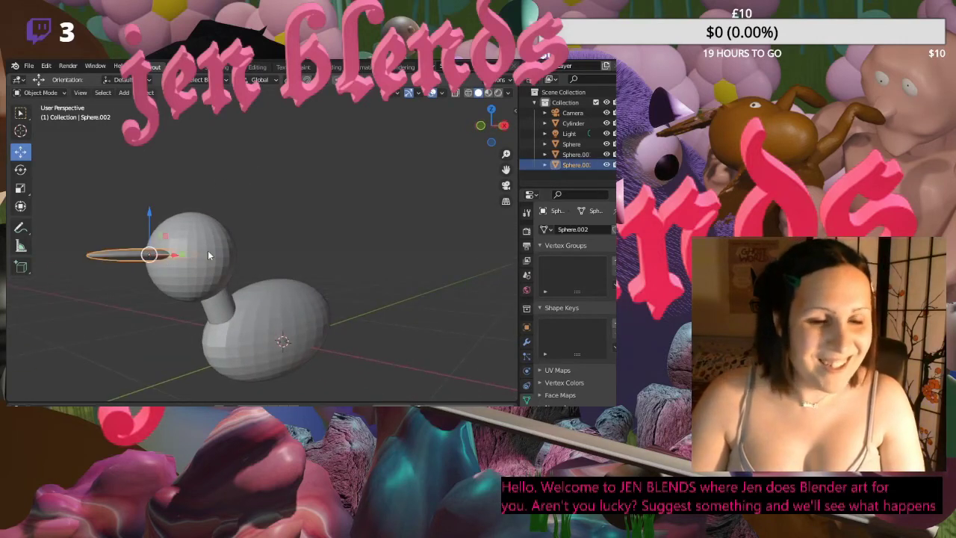
pyautogui.moveTo(221, 243); pyautogui.dragTo(451, 188, button='middle')
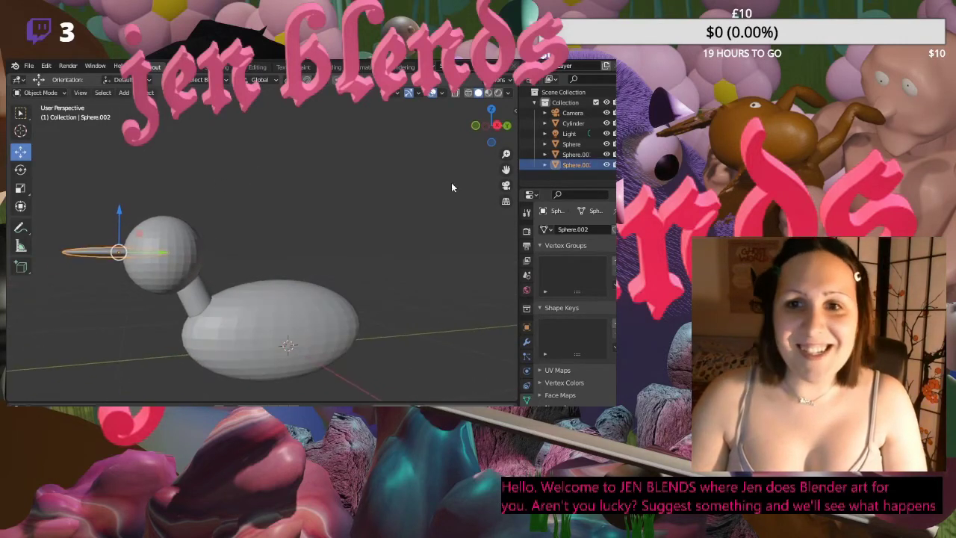
pyautogui.click(507, 125)
pyautogui.click(476, 125)
pyautogui.scroll(1, 176, 212)
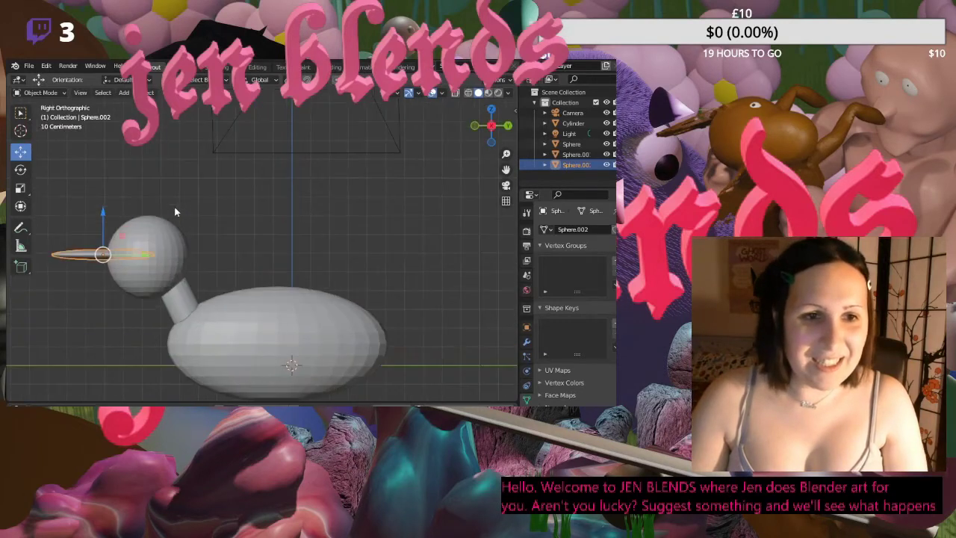
pyautogui.moveTo(506, 169)
pyautogui.mouseDown()
pyautogui.moveTo(520, 167)
pyautogui.moveTo(215, 222)
pyautogui.moveTo(285, 233)
pyautogui.moveTo(276, 234)
pyautogui.mouseUp()
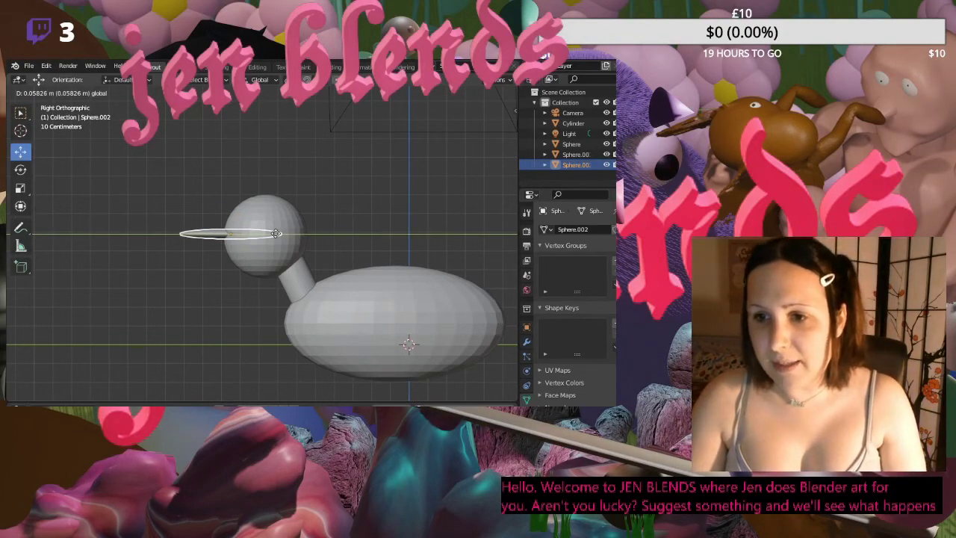
pyautogui.moveTo(276, 233); pyautogui.dragTo(273, 234)
pyautogui.click(319, 174)
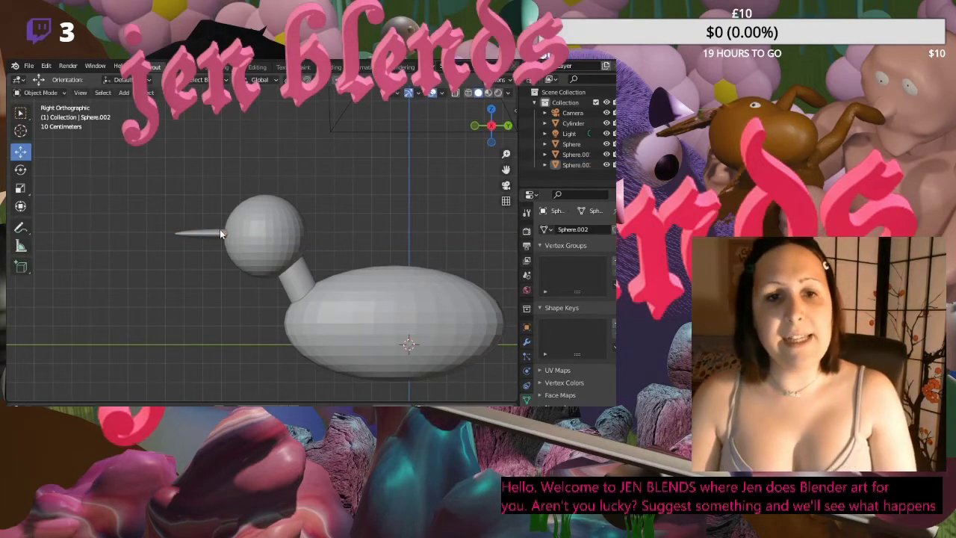
pyautogui.moveTo(219, 229); pyautogui.dragTo(330, 222, button='middle')
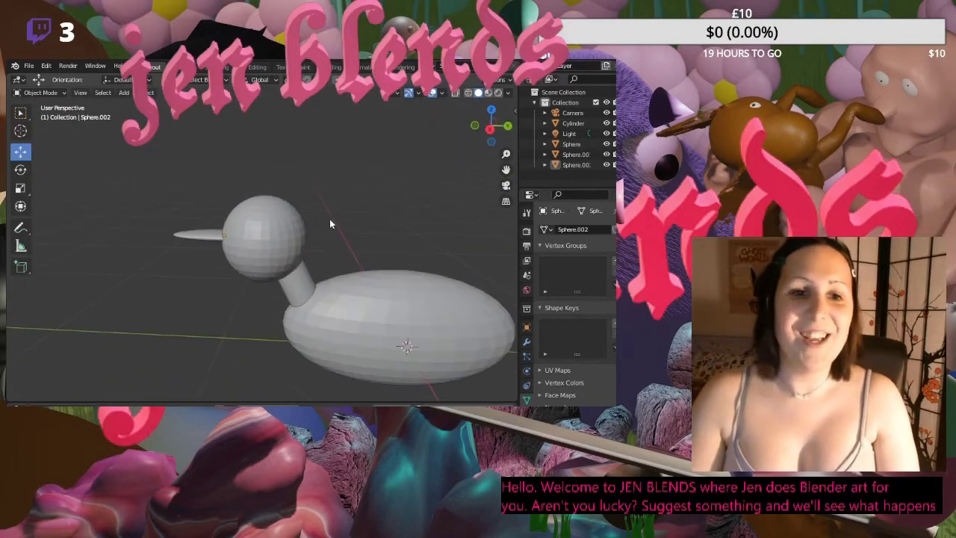
pyautogui.click(508, 126)
pyautogui.click(480, 129)
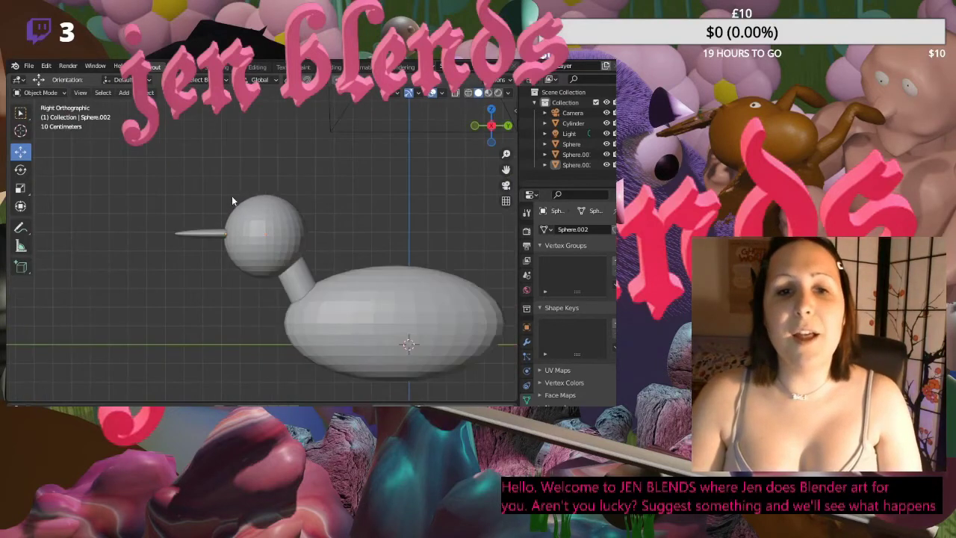
pyautogui.click(209, 237)
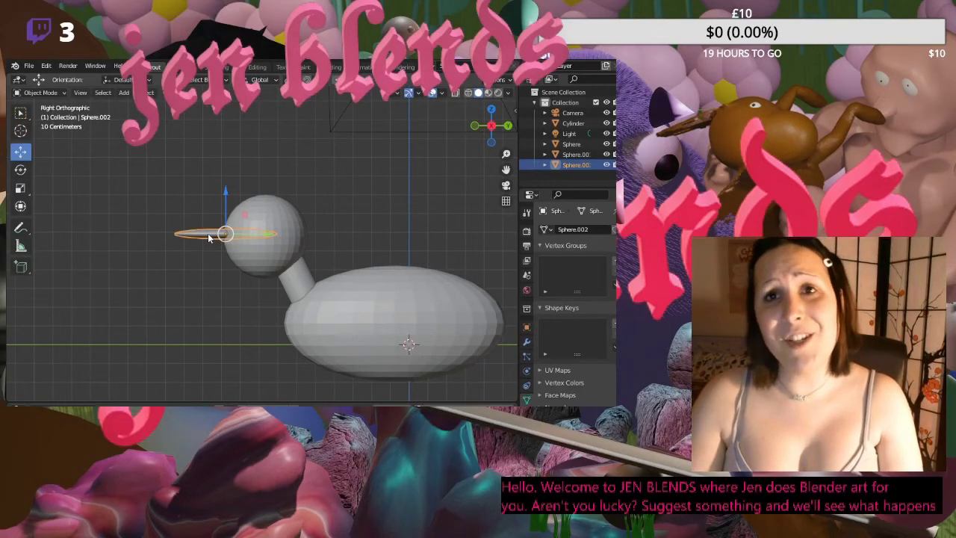
# - Duplicate the beak with Shift+D, placing the copy about 0.047 m below as the lower half
pyautogui.hotkey('shift', 'd')
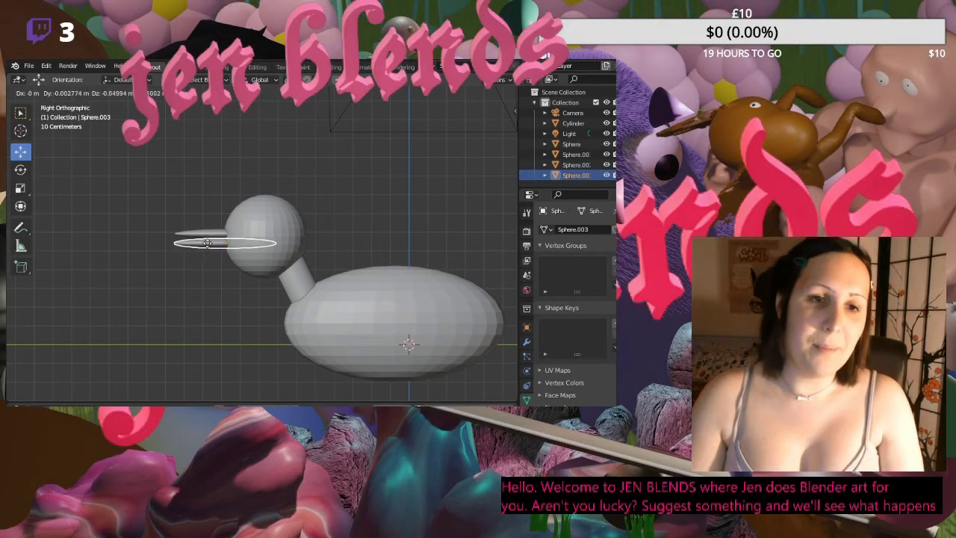
pyautogui.click(209, 243)
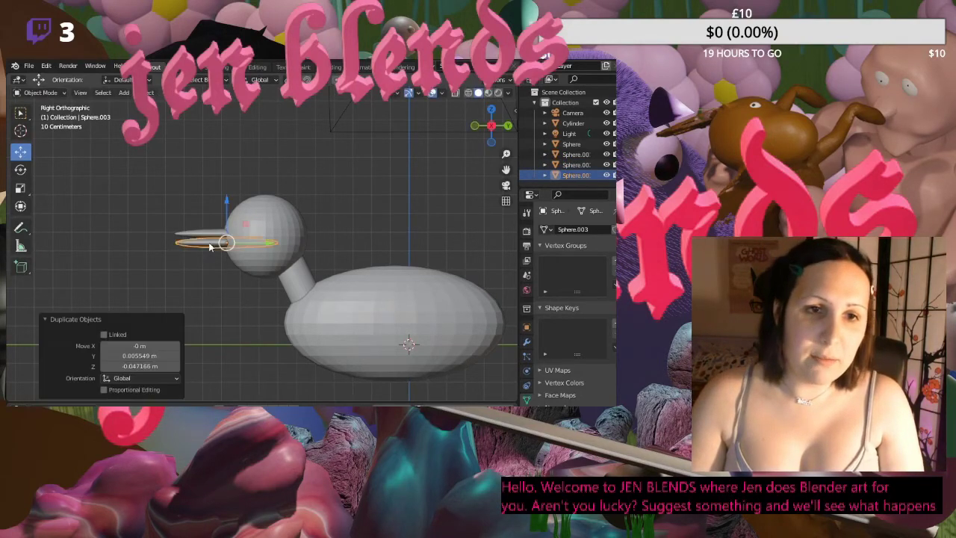
pyautogui.click(166, 270)
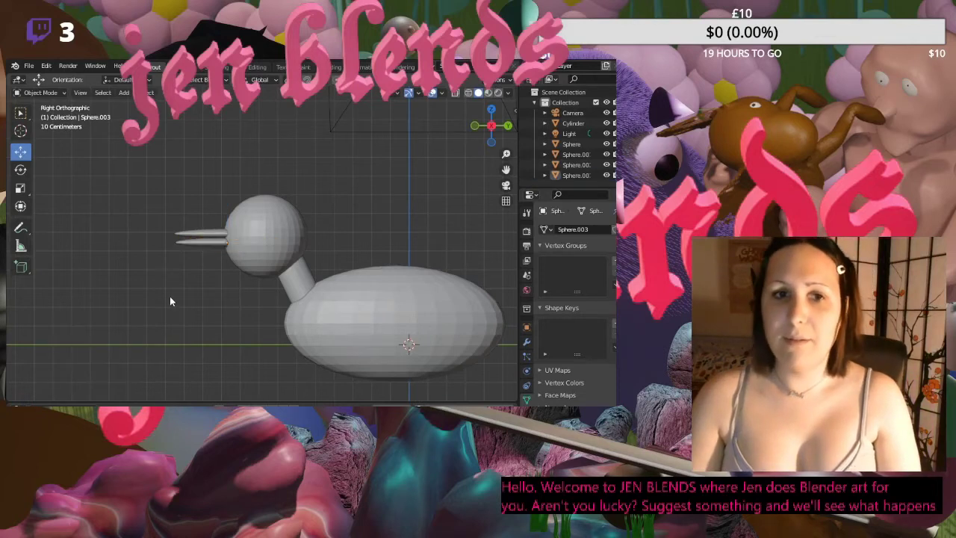
pyautogui.moveTo(162, 269); pyautogui.dragTo(205, 271, button='middle')
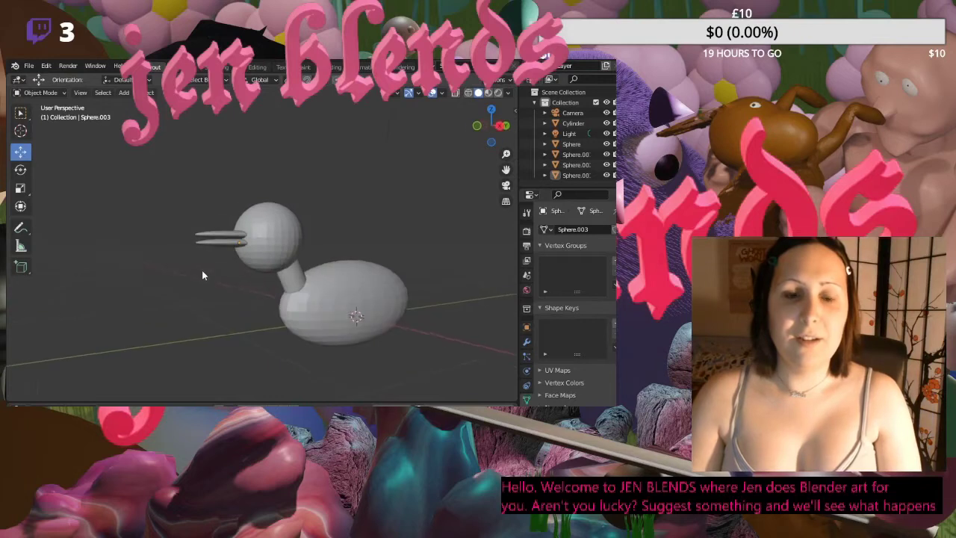
pyautogui.click(507, 126)
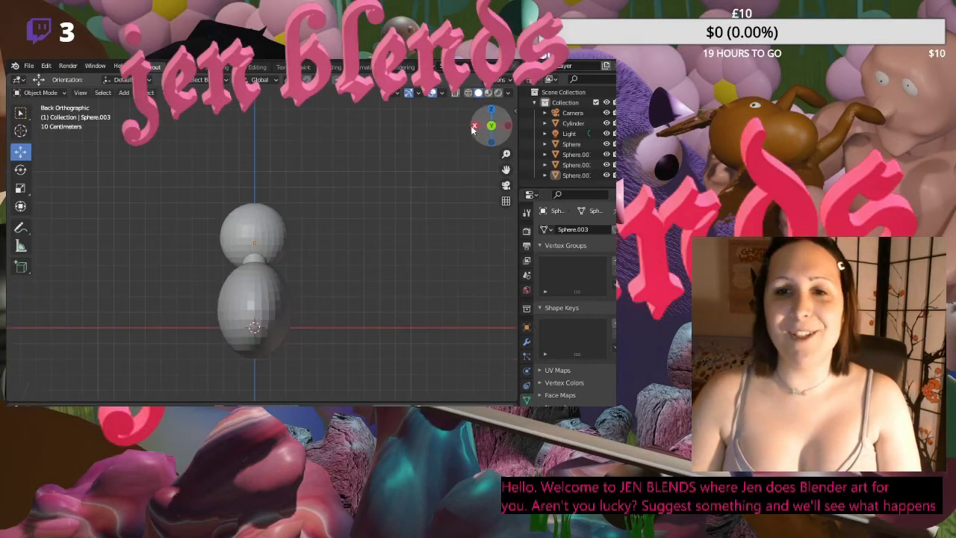
pyautogui.click(473, 127)
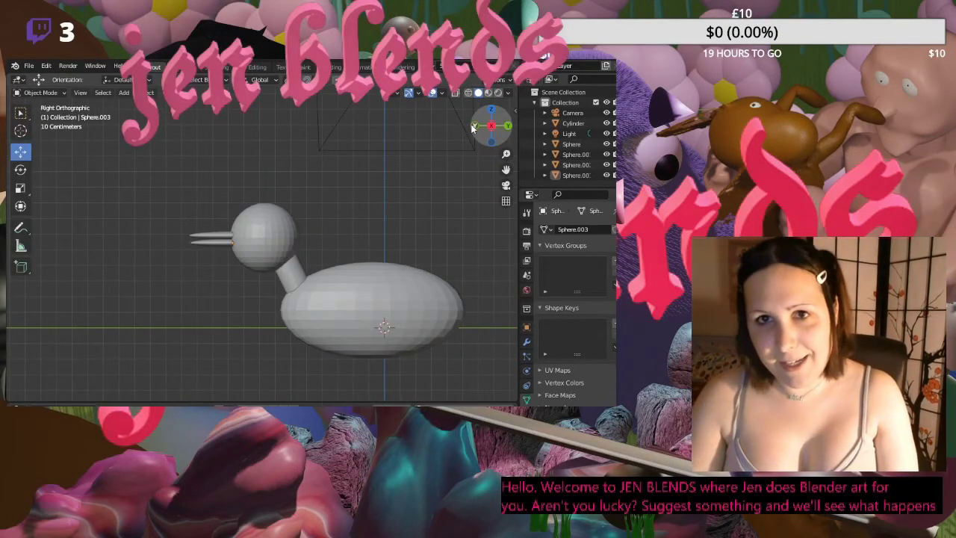
# - Rotate the lower beak half about the X axis so it tilts down, opening the bill
pyautogui.click(206, 242)
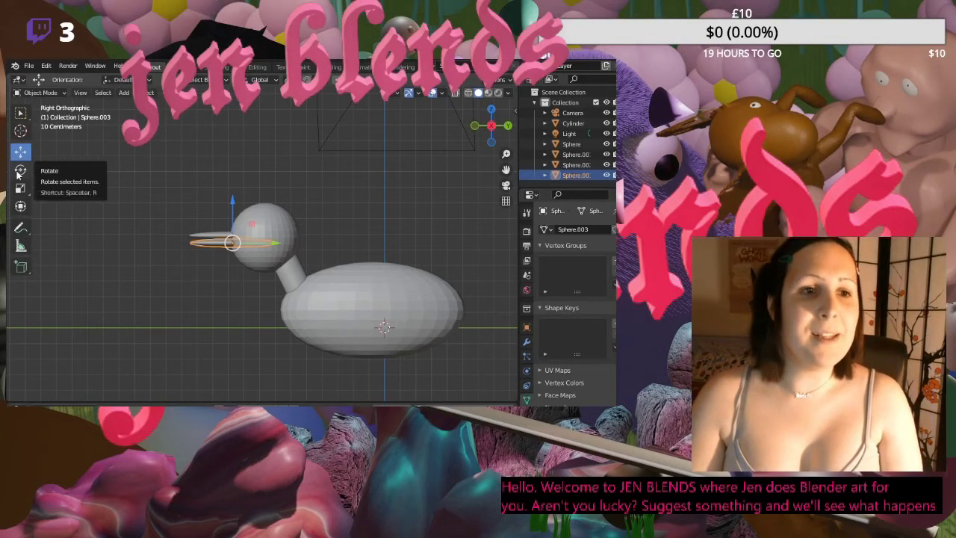
pyautogui.click(20, 171)
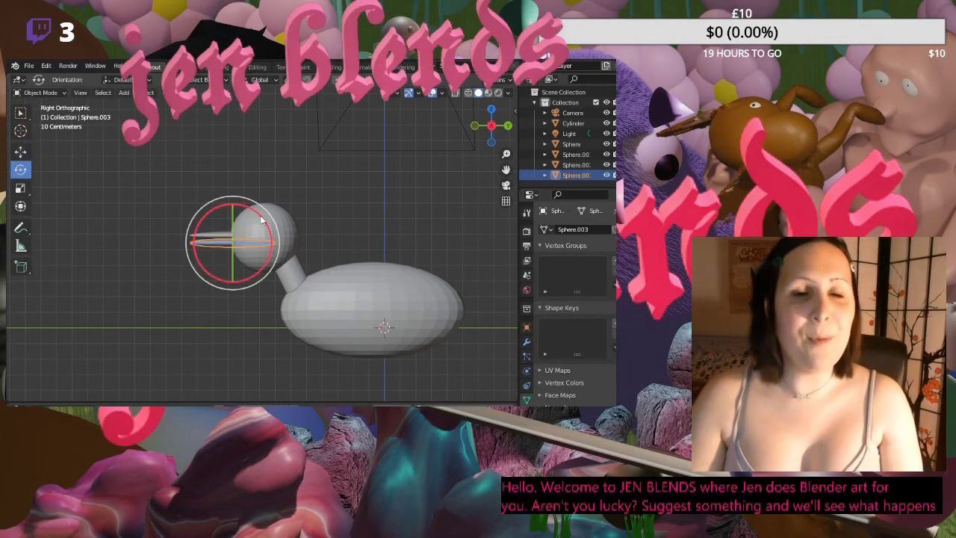
pyautogui.moveTo(260, 219); pyautogui.dragTo(202, 192)
pyautogui.click(202, 192)
pyautogui.moveTo(203, 269); pyautogui.dragTo(213, 286, button='middle')
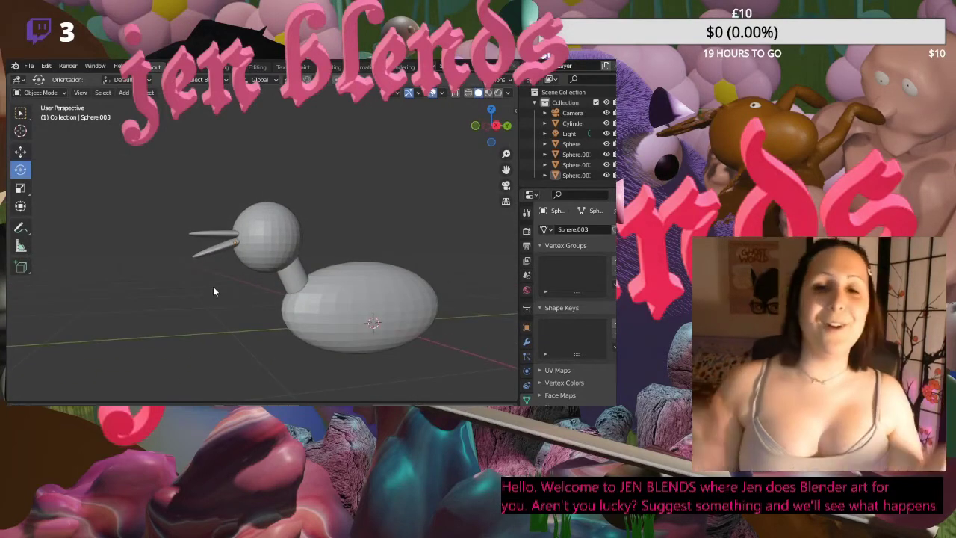
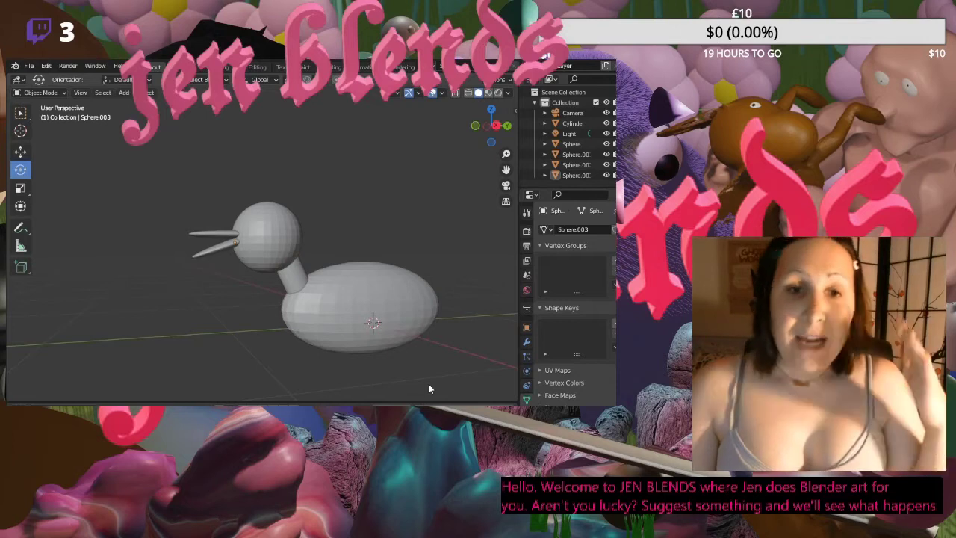
# - Orbit around the duck, then switch to Right Orthographic view (Numpad 3)
pyautogui.moveTo(370, 265)
pyautogui.mouseDown(button='middle')
pyautogui.moveTo(344, 230)
pyautogui.moveTo(415, 248)
pyautogui.moveTo(447, 233)
pyautogui.moveTo(363, 224)
pyautogui.moveTo(404, 227)
pyautogui.moveTo(492, 206)
pyautogui.moveTo(313, 220)
pyautogui.moveTo(418, 226)
pyautogui.moveTo(398, 270)
pyautogui.moveTo(396, 242)
pyautogui.moveTo(361, 274)
pyautogui.mouseUp(button='middle')
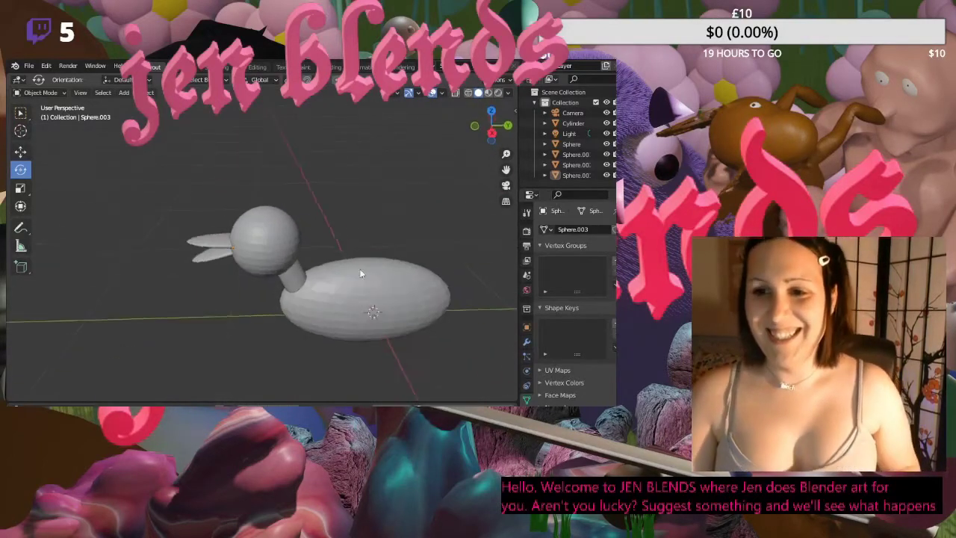
pyautogui.click(478, 133)
pyautogui.click(476, 130)
pyautogui.moveTo(476, 131); pyautogui.dragTo(337, 213)
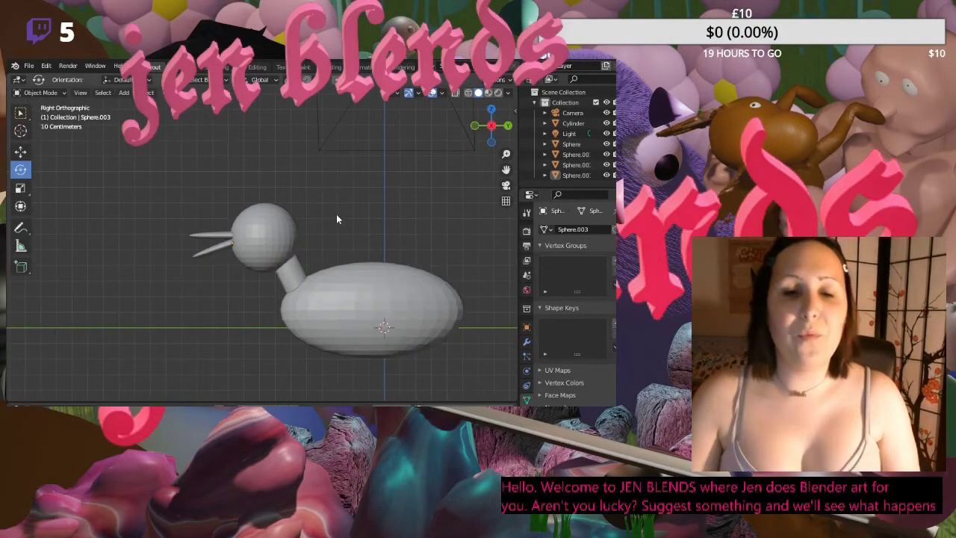
pyautogui.press('KP_3')
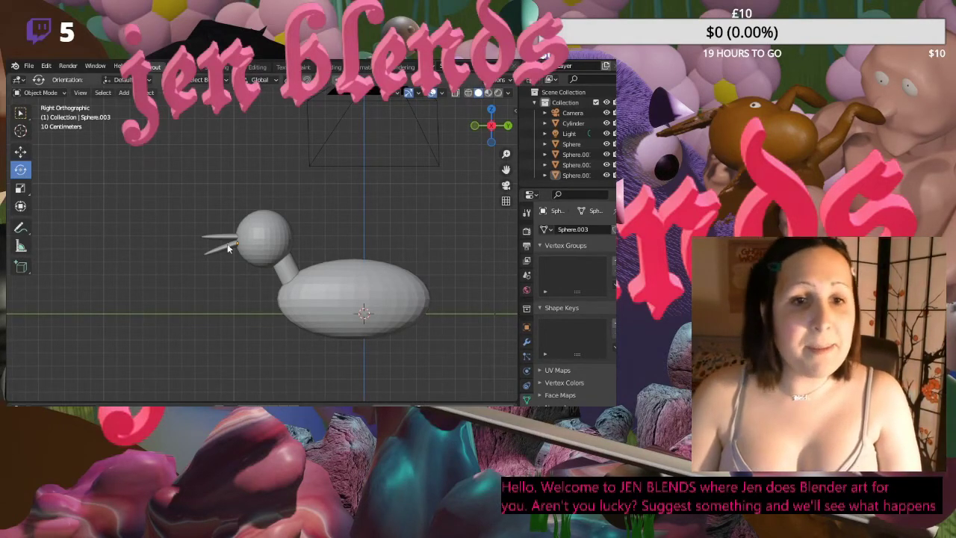
# - Add a UV sphere and scale it down to 0.316
pyautogui.hotkey('shift', 'a')
pyautogui.moveTo(257, 247)
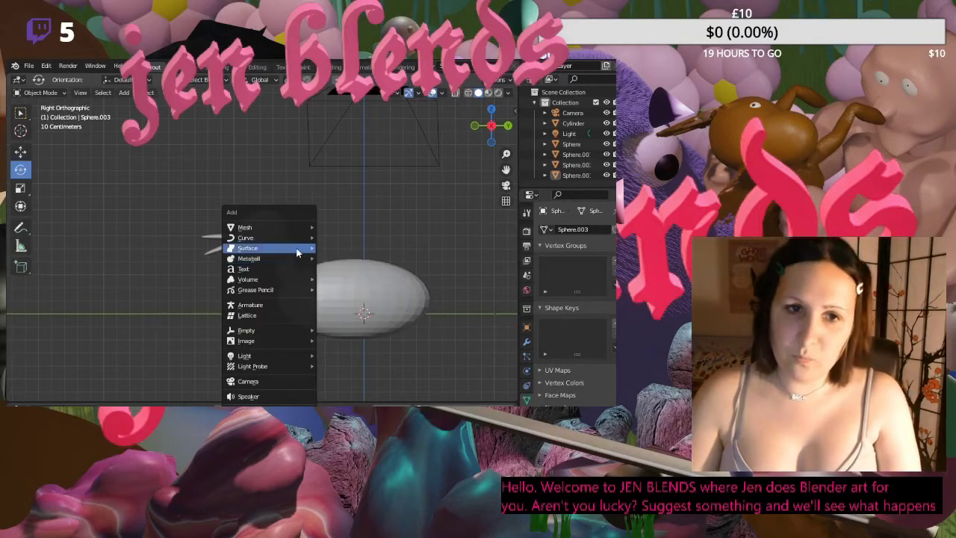
pyautogui.moveTo(239, 230)
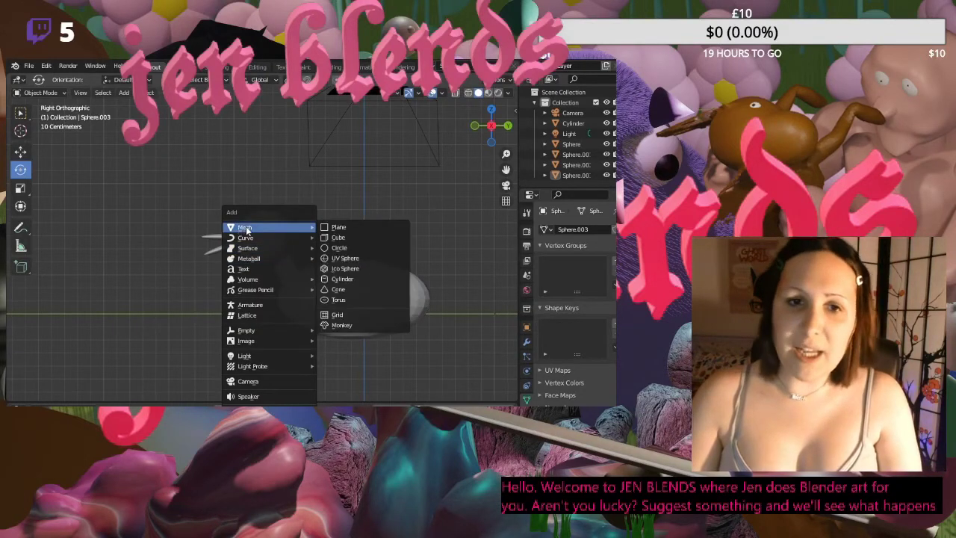
pyautogui.click(340, 259)
pyautogui.press('s')
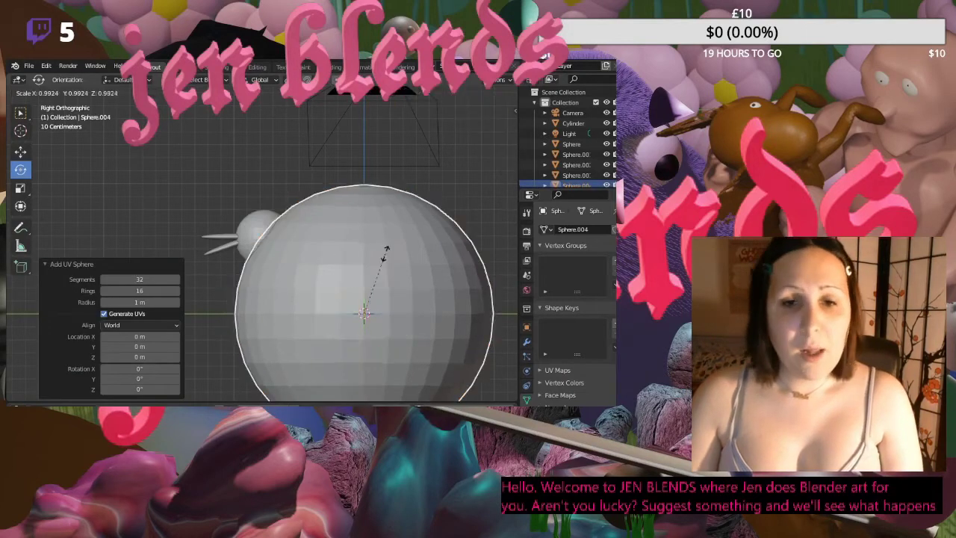
pyautogui.click(354, 297)
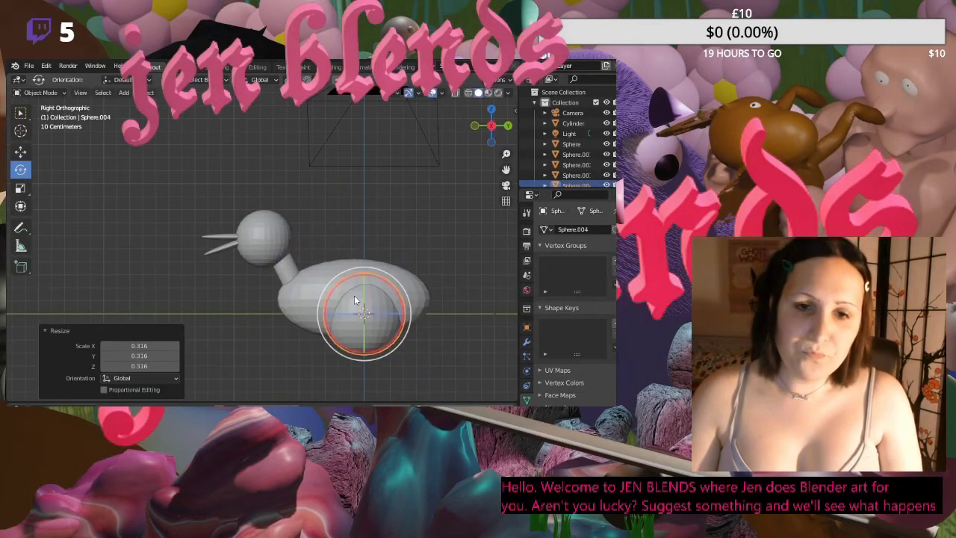
# - Raise the small sphere, shift it along Y, and stretch it to 1.549 along Y
pyautogui.click(22, 151)
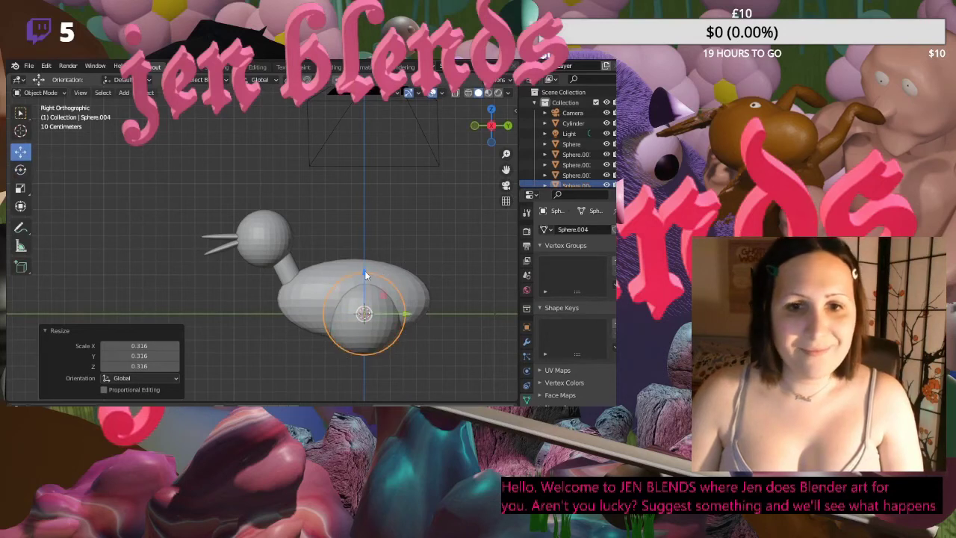
pyautogui.moveTo(364, 271); pyautogui.dragTo(364, 255)
pyautogui.moveTo(410, 300); pyautogui.dragTo(386, 298)
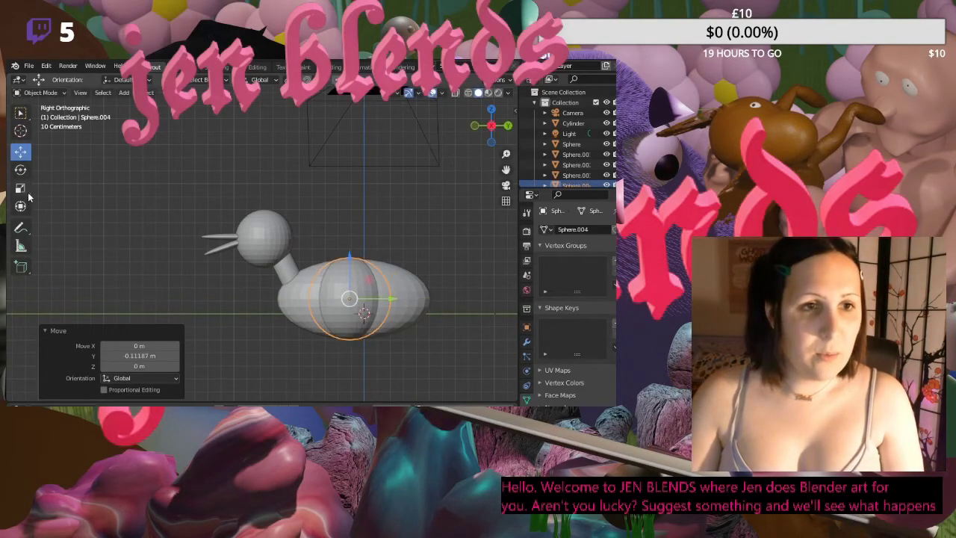
pyautogui.click(21, 205)
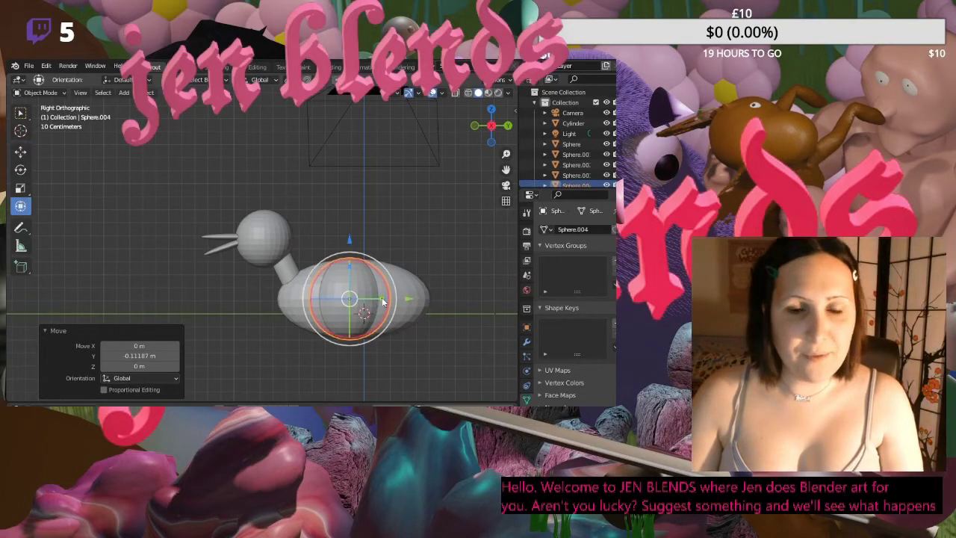
pyautogui.moveTo(382, 301); pyautogui.dragTo(402, 298)
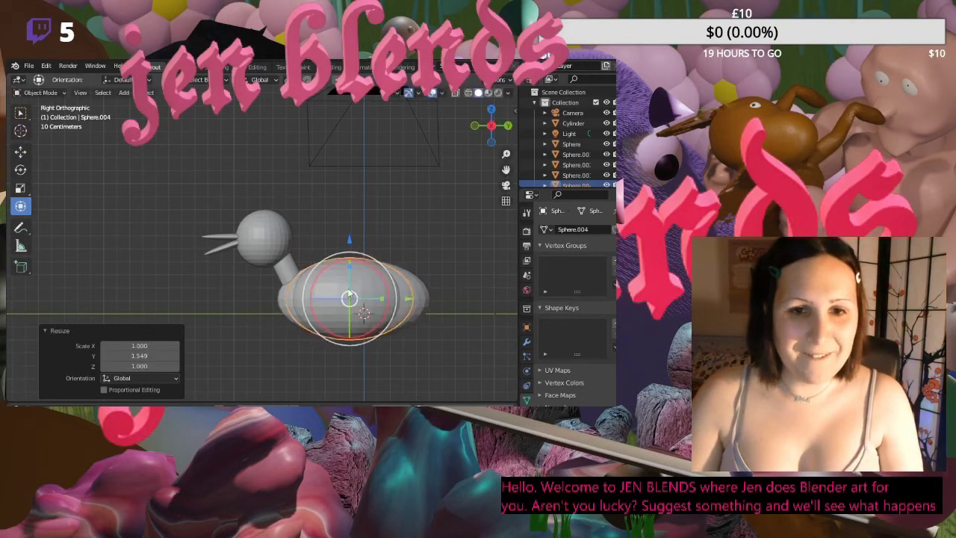
# - In Back view, flatten the sphere to 0.817 along Z and slide it against the body's side
pyautogui.click(508, 126)
pyautogui.moveTo(245, 303)
pyautogui.mouseDown()
pyautogui.moveTo(230, 299)
pyautogui.moveTo(247, 301)
pyautogui.mouseUp()
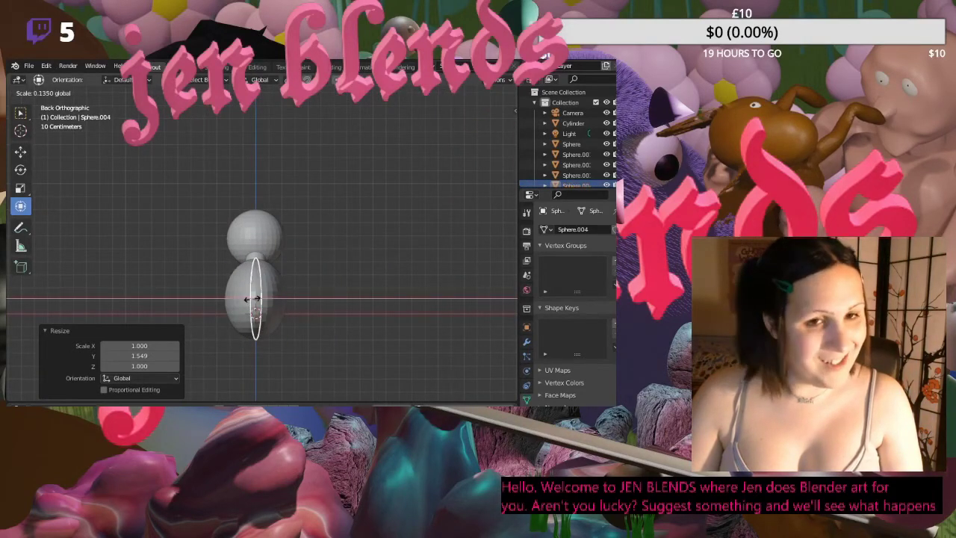
pyautogui.rightClick(252, 299)
pyautogui.moveTo(261, 268); pyautogui.dragTo(258, 277)
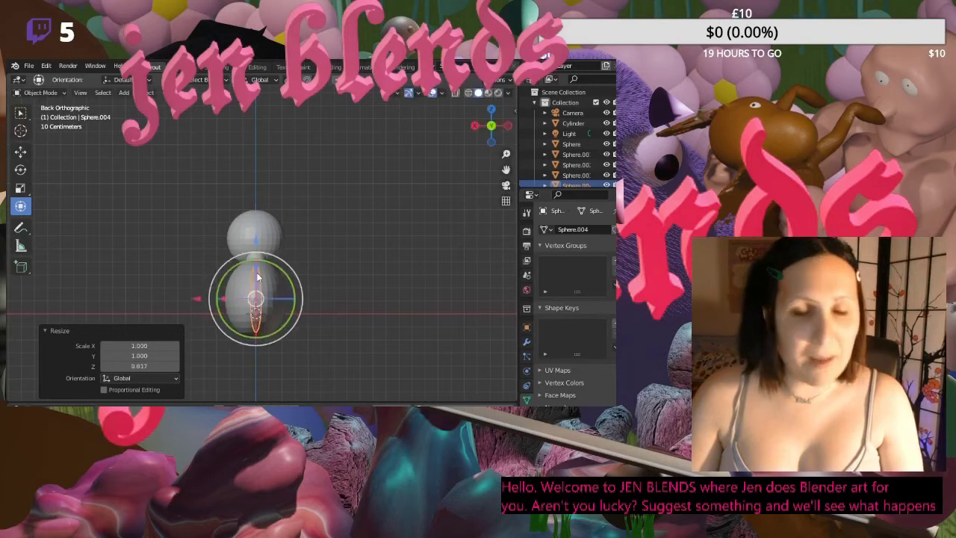
pyautogui.click(22, 155)
pyautogui.moveTo(242, 298); pyautogui.dragTo(215, 298)
pyautogui.moveTo(152, 306); pyautogui.dragTo(259, 320, button='middle')
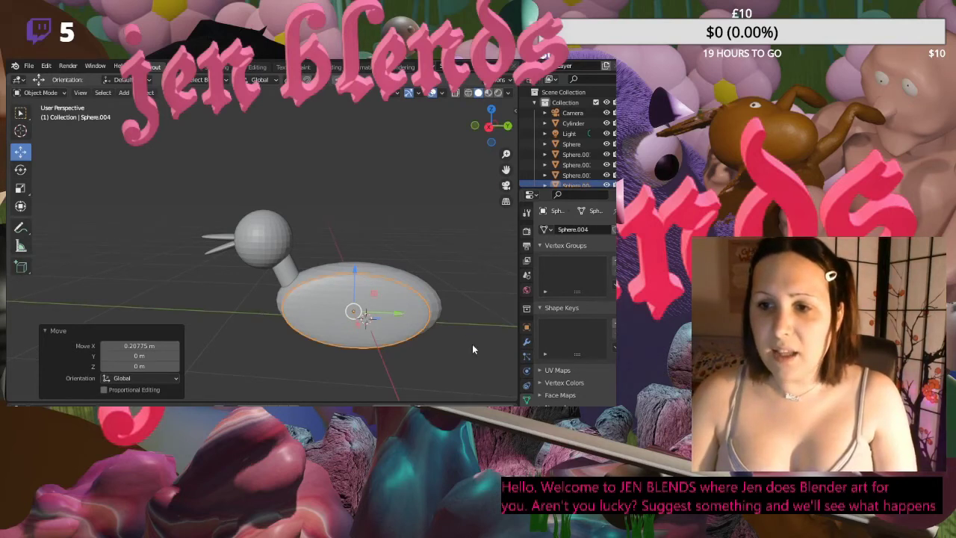
# - Tilt the wing about 11.8 degrees and nudge it along the Y axis
pyautogui.moveTo(479, 332); pyautogui.dragTo(474, 299, button='middle')
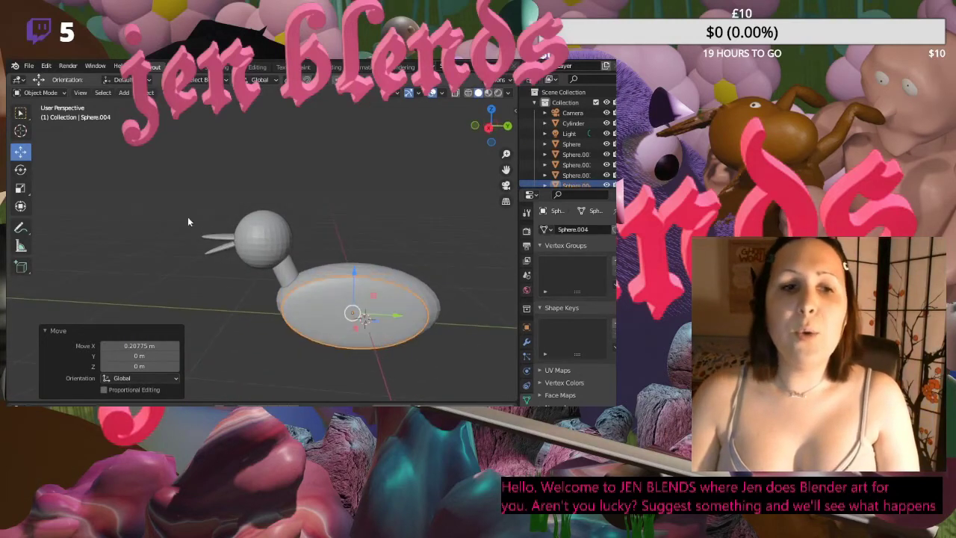
pyautogui.click(20, 170)
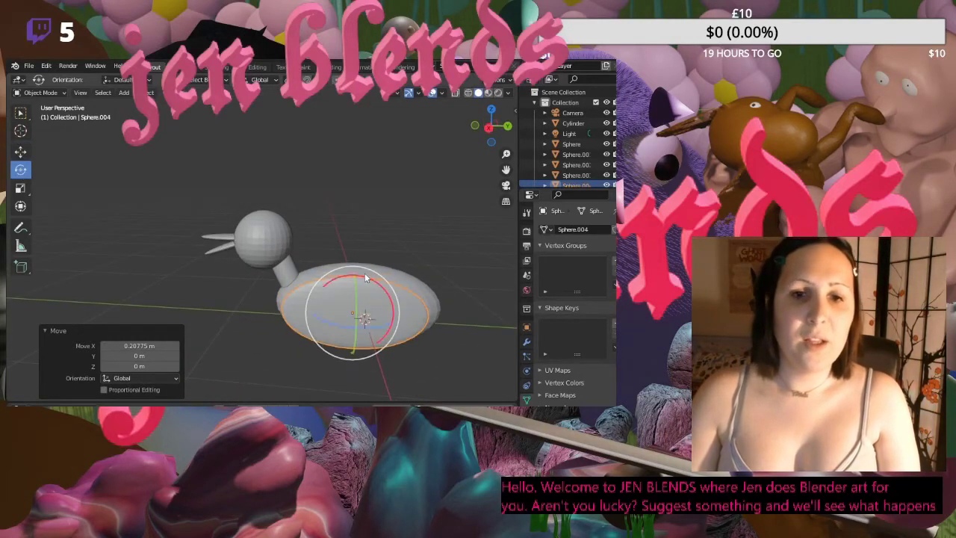
pyautogui.moveTo(366, 267); pyautogui.dragTo(375, 267)
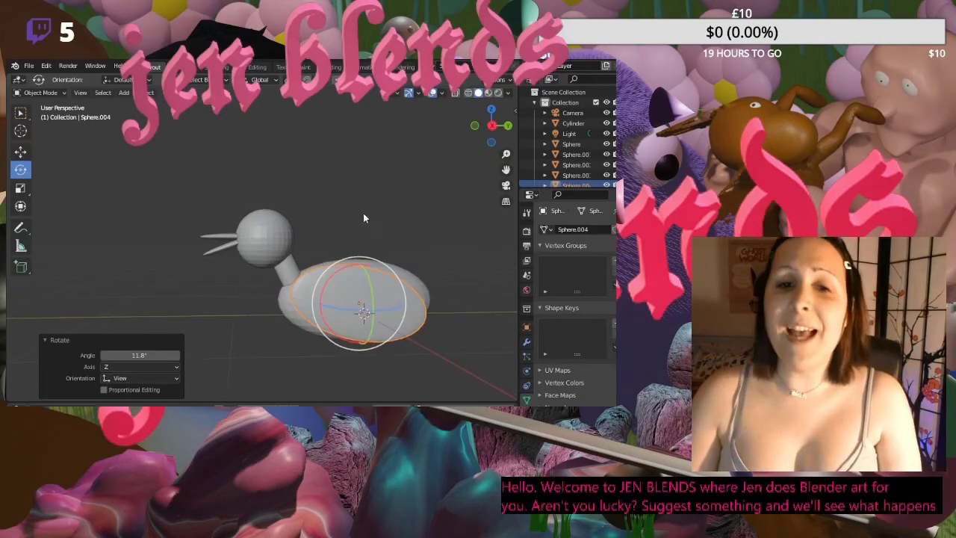
pyautogui.click(22, 154)
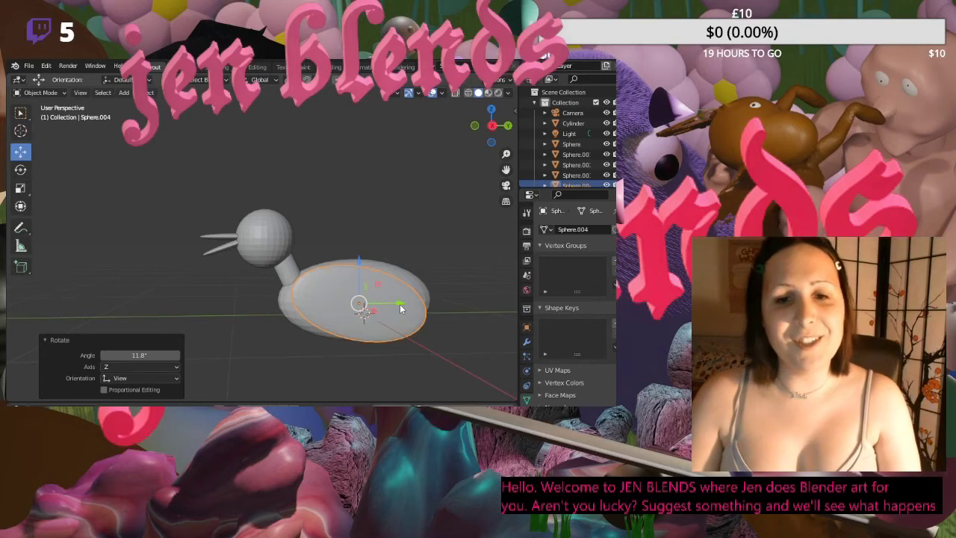
pyautogui.moveTo(401, 308); pyautogui.dragTo(402, 307)
# - In Right view, flatten the wing slightly to 0.887 along Z, then deselect it
pyautogui.click(508, 125)
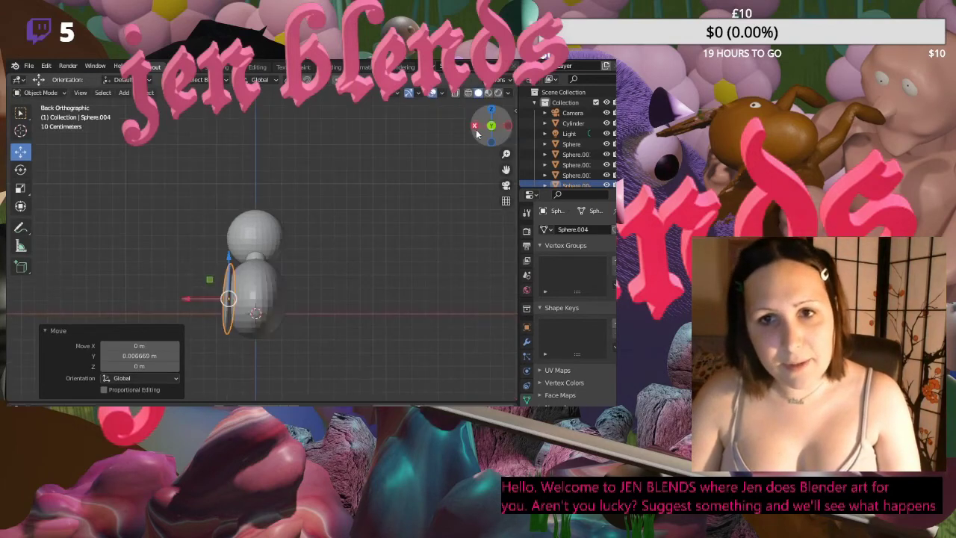
pyautogui.click(476, 125)
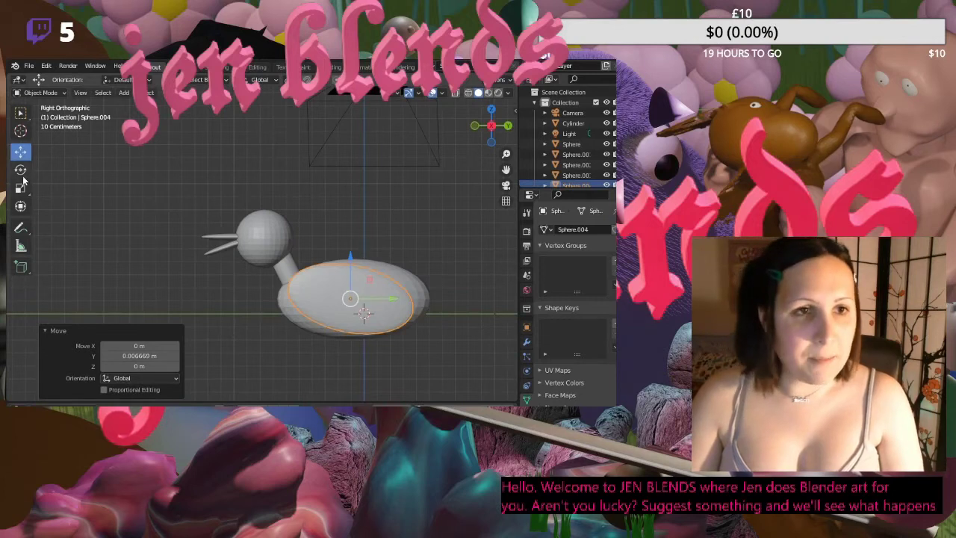
pyautogui.click(20, 207)
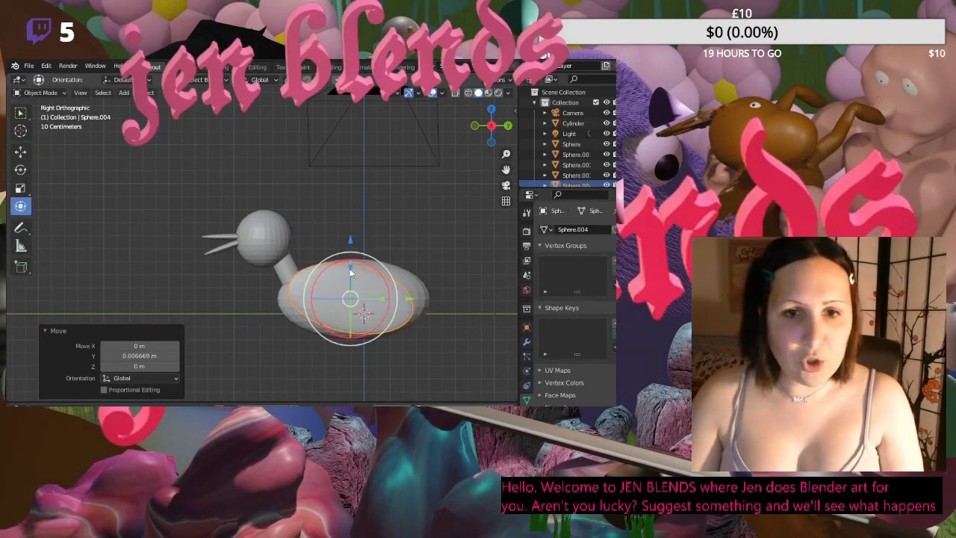
pyautogui.moveTo(352, 271); pyautogui.dragTo(352, 278)
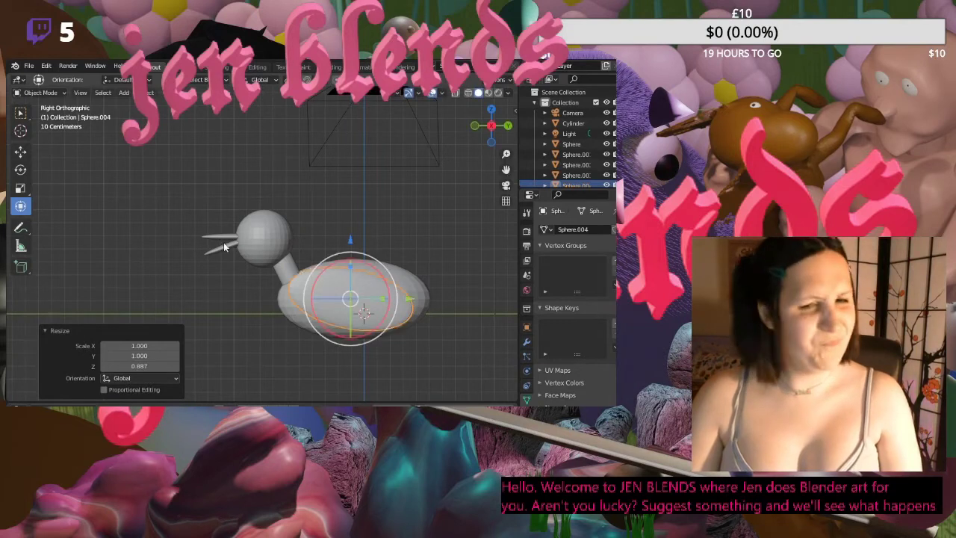
pyautogui.click(441, 238)
# - Check the wing from several angles and reselect it in Back view
pyautogui.moveTo(423, 208)
pyautogui.mouseDown(button='middle')
pyautogui.moveTo(302, 274)
pyautogui.moveTo(306, 215)
pyautogui.moveTo(398, 192)
pyautogui.moveTo(412, 211)
pyautogui.moveTo(430, 207)
pyautogui.mouseUp(button='middle')
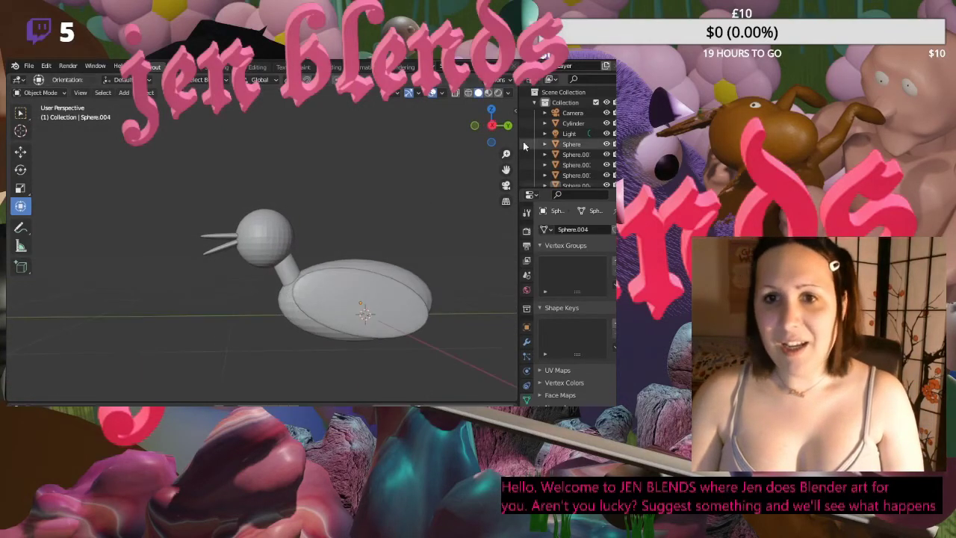
pyautogui.click(476, 125)
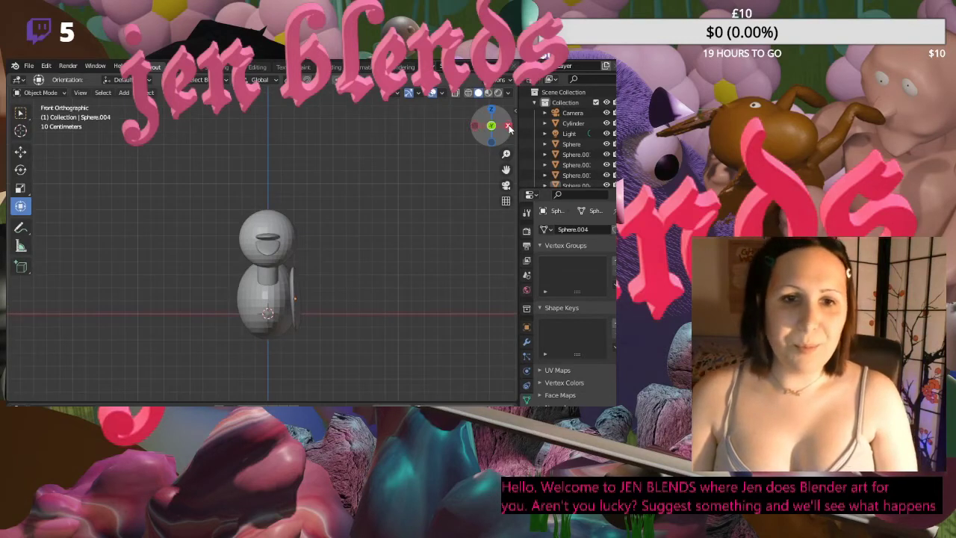
pyautogui.click(508, 126)
pyautogui.click(508, 126)
pyautogui.click(228, 299)
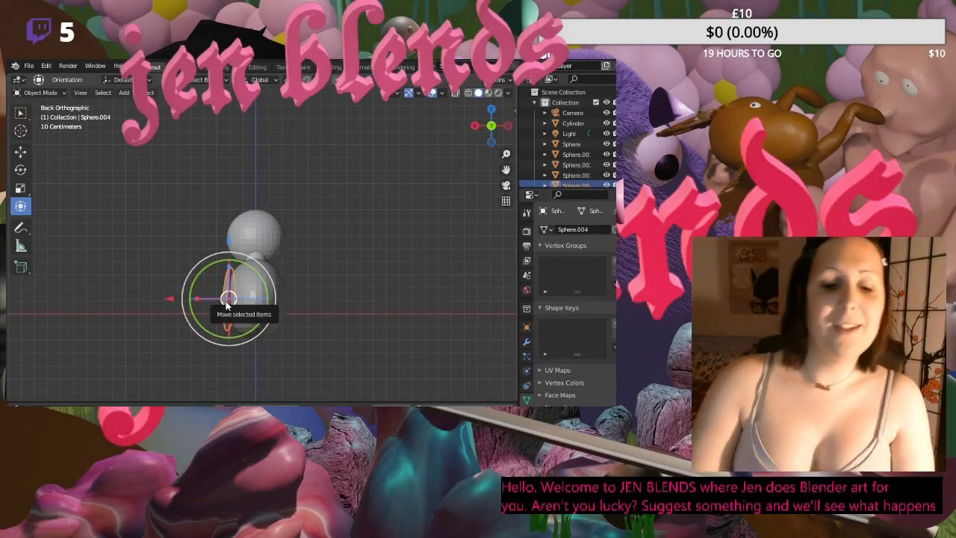
# - Duplicate the wing onto the opposite side and select the new left wing
pyautogui.hotkey('shift', 'd')
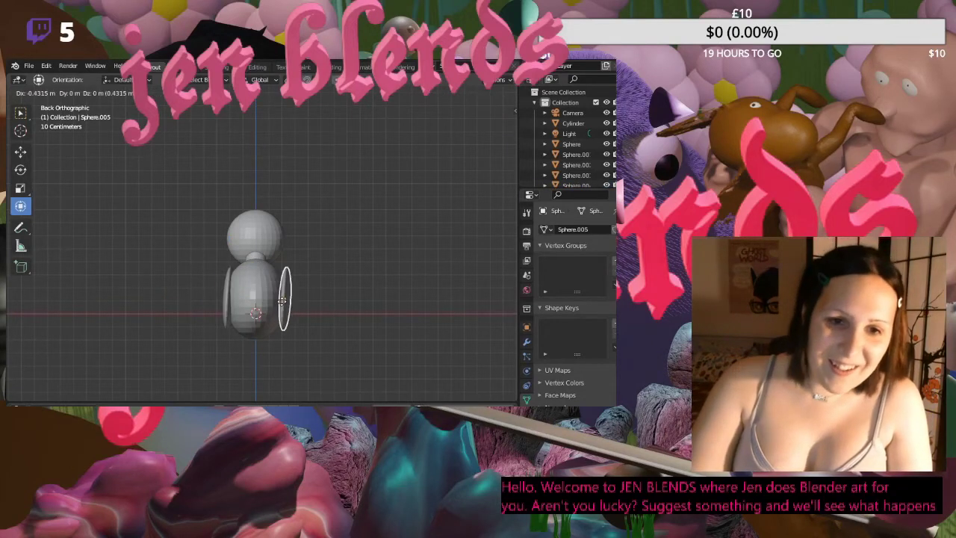
pyautogui.click(282, 301)
pyautogui.click(370, 245)
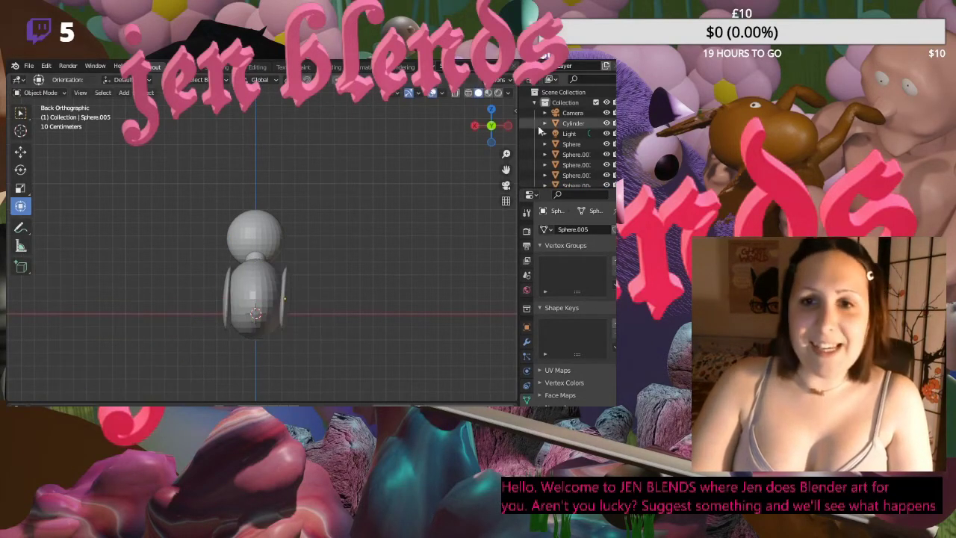
pyautogui.click(475, 126)
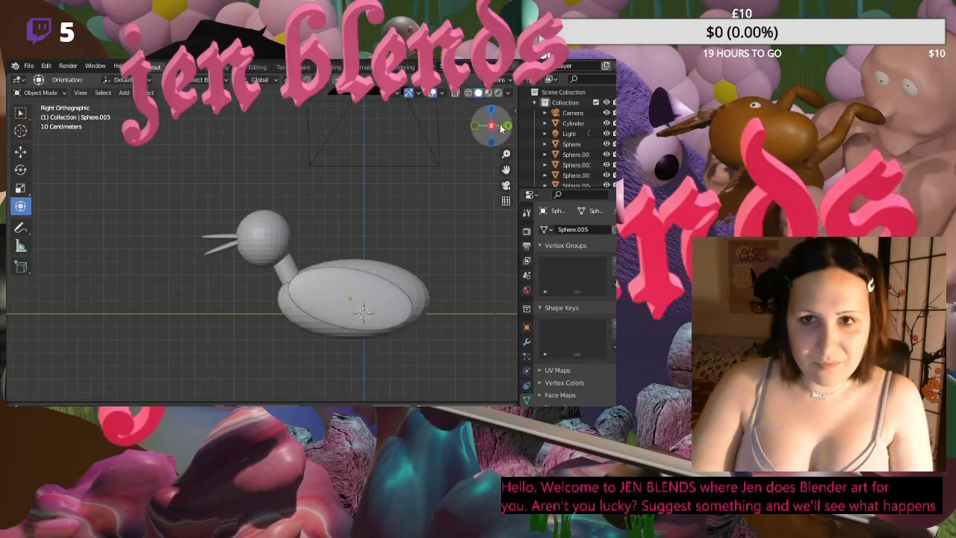
pyautogui.click(493, 126)
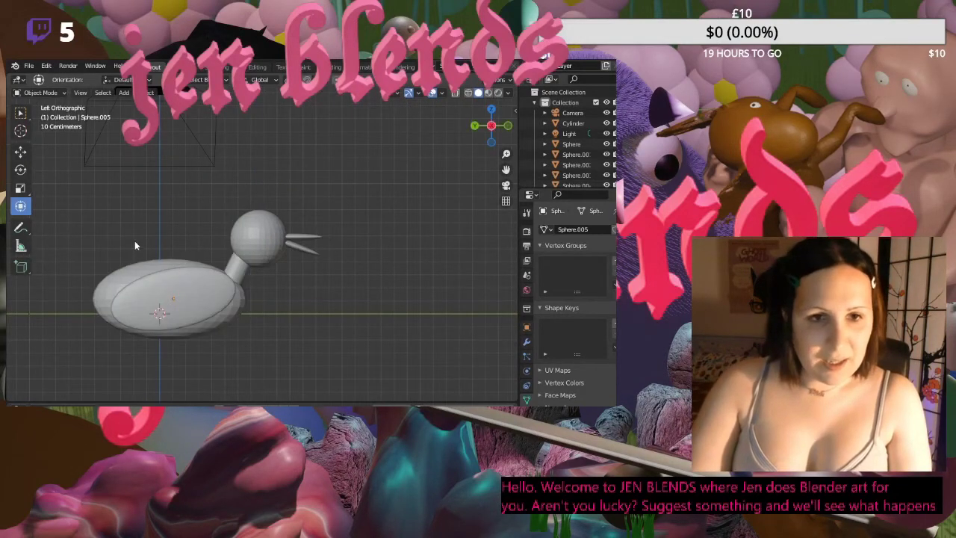
pyautogui.click(194, 283)
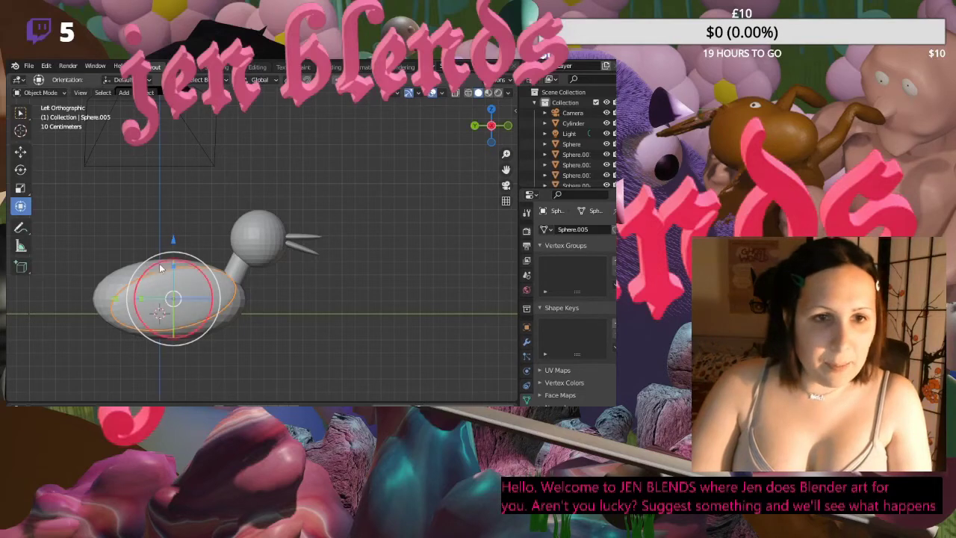
# - Move the selected piece with the Move gizmo, then deselect and orbit around the duck
pyautogui.click(22, 152)
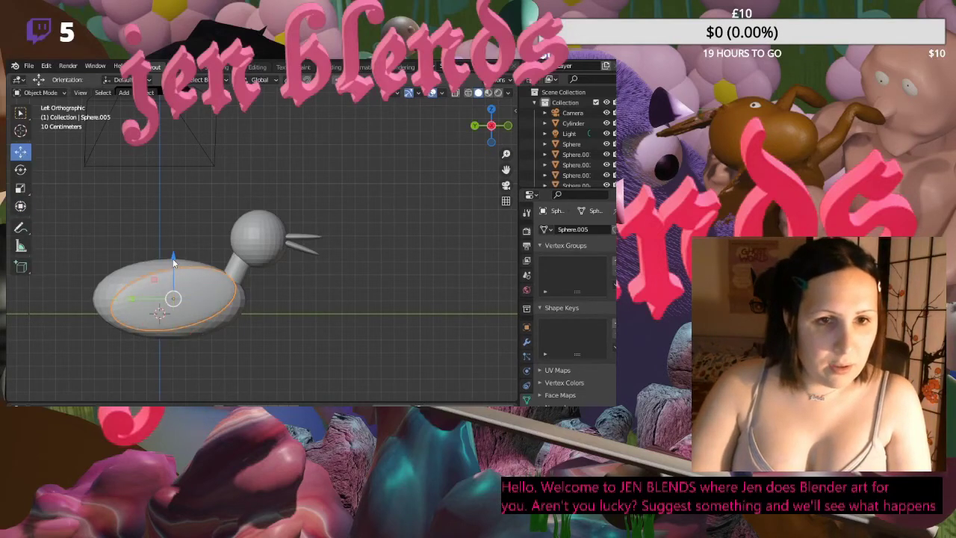
pyautogui.moveTo(173, 262); pyautogui.dragTo(207, 259)
pyautogui.click(354, 288)
pyautogui.moveTo(354, 288); pyautogui.dragTo(471, 265, button='middle')
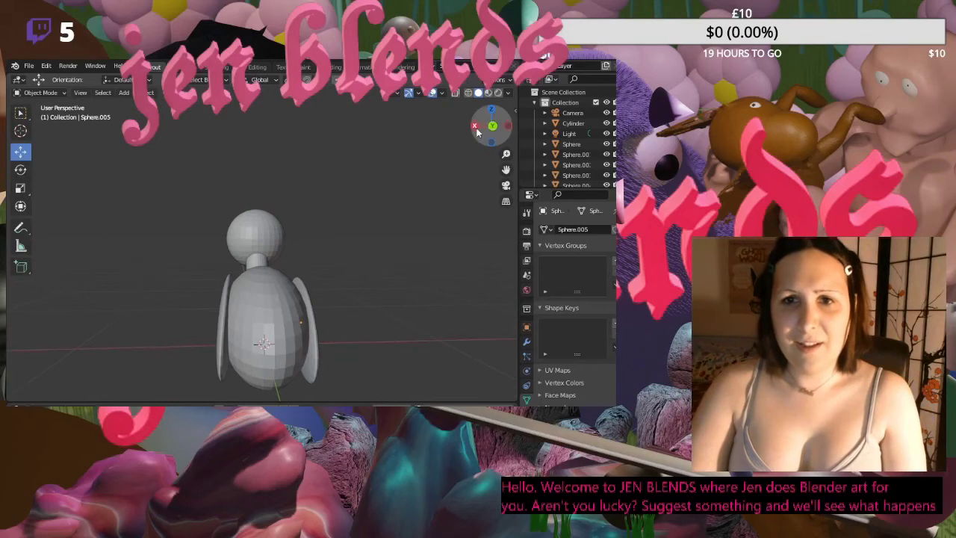
# - From Back view, select the right wing and tilt it slightly outward
pyautogui.click(505, 130)
pyautogui.click(507, 127)
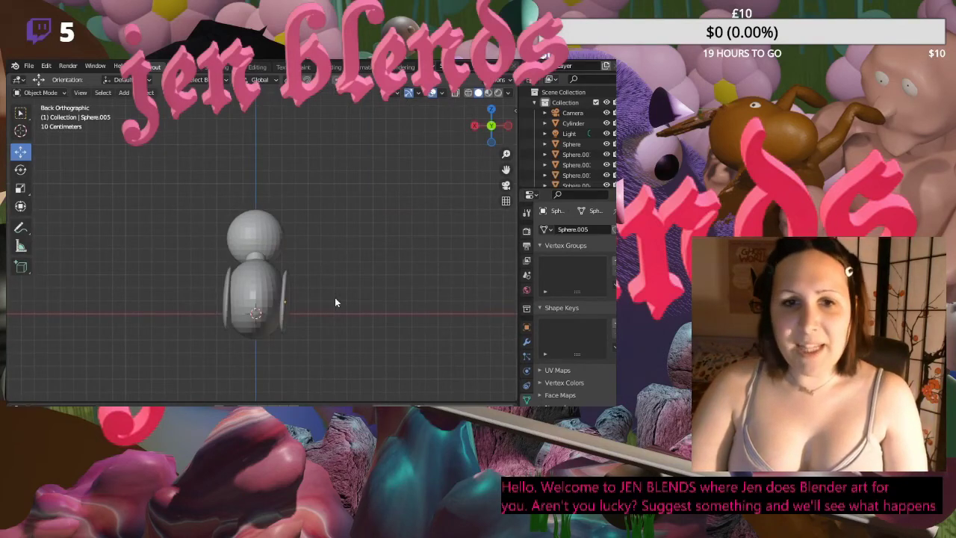
pyautogui.click(281, 315)
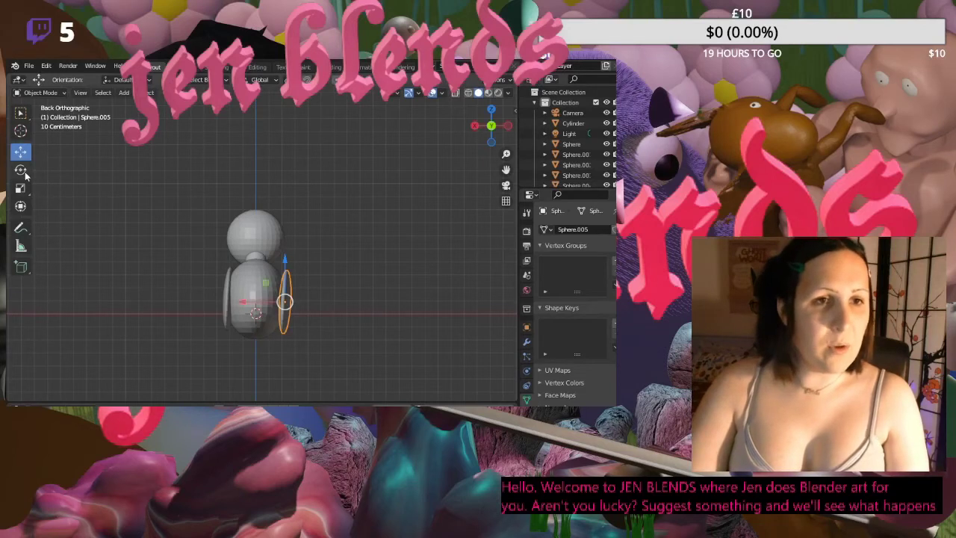
pyautogui.click(20, 170)
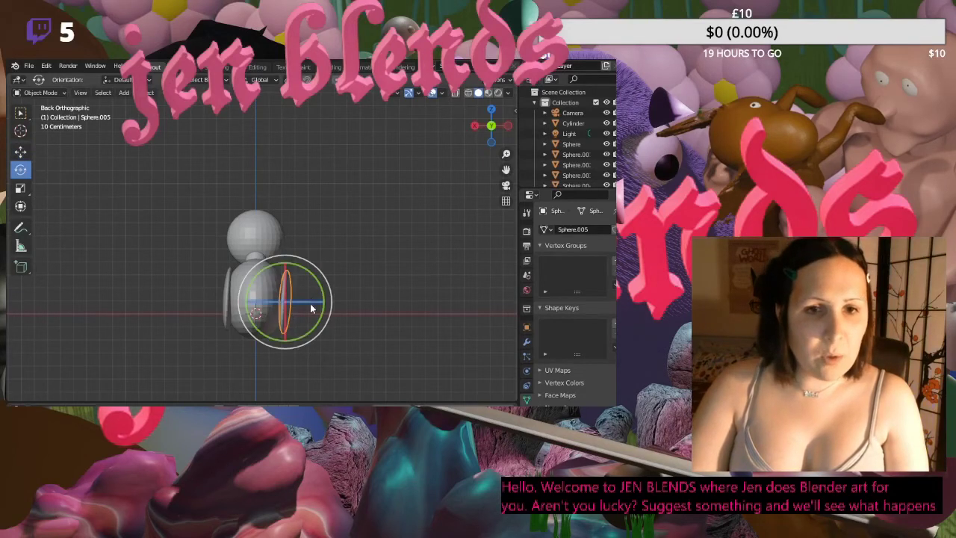
pyautogui.moveTo(313, 305); pyautogui.dragTo(323, 296)
# - Select the left wing and tilt it slightly outward to match
pyautogui.moveTo(323, 296); pyautogui.dragTo(399, 201, button='middle')
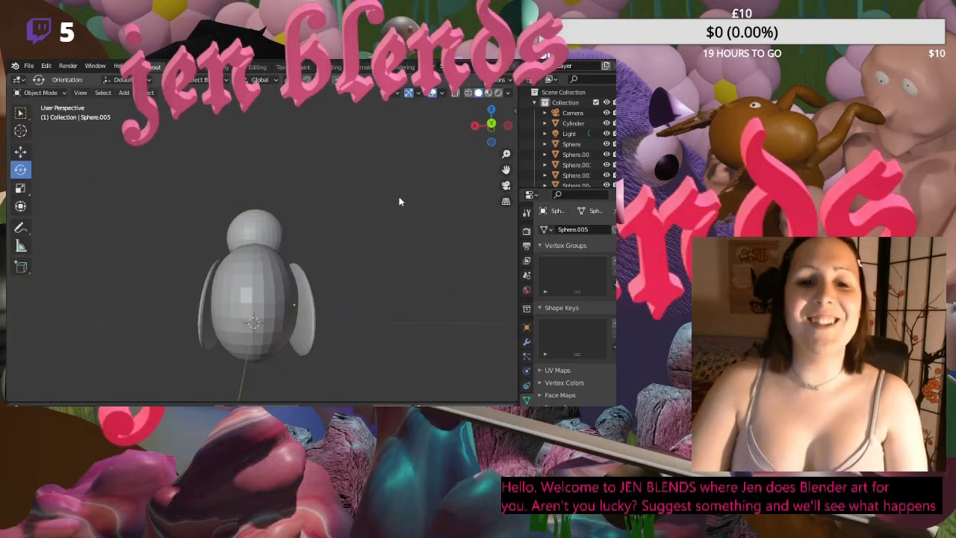
pyautogui.click(199, 310)
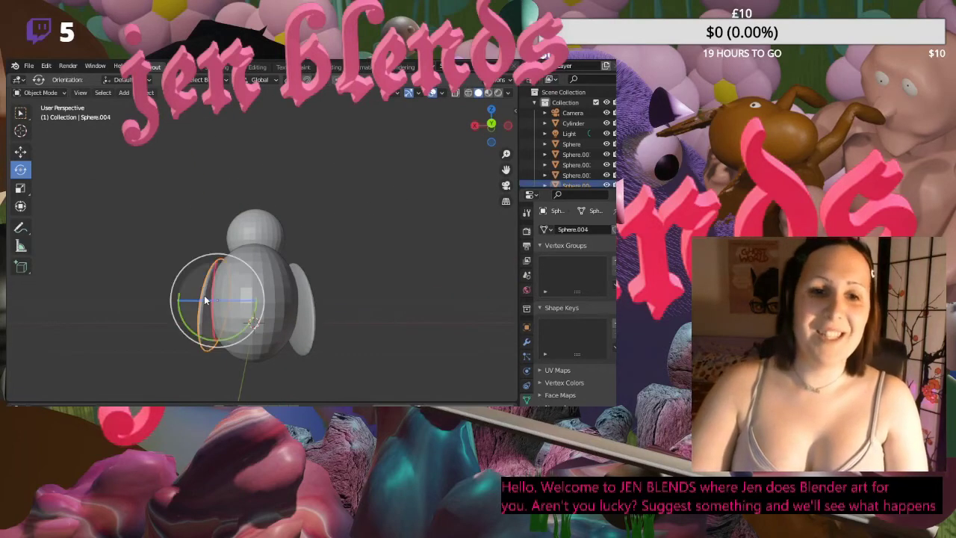
pyautogui.moveTo(227, 303); pyautogui.dragTo(222, 300)
pyautogui.moveTo(385, 236); pyautogui.dragTo(227, 237, button='middle')
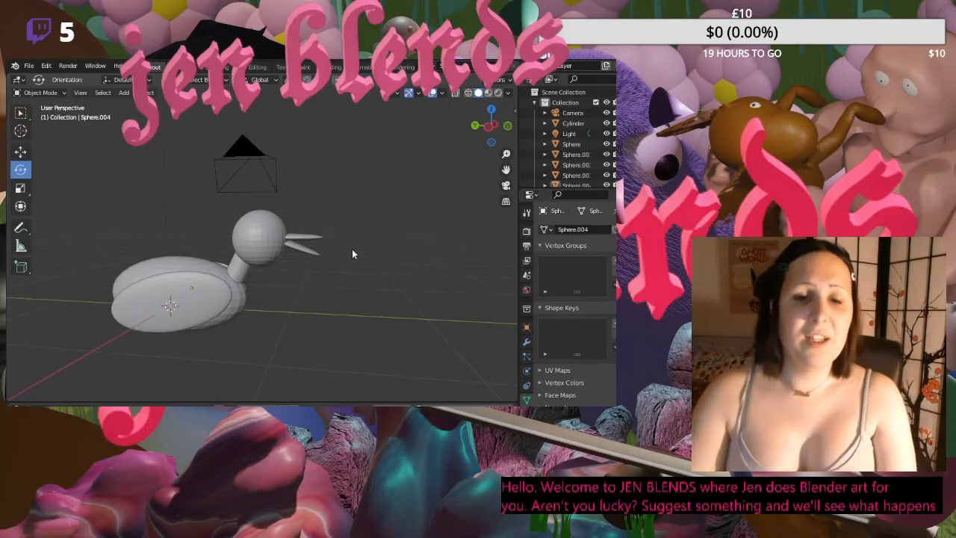
# - Orbit the view, snap to Top then Front Orthographic, and bring up the Shift+A Add menu
pyautogui.moveTo(352, 248); pyautogui.dragTo(125, 263, button='middle')
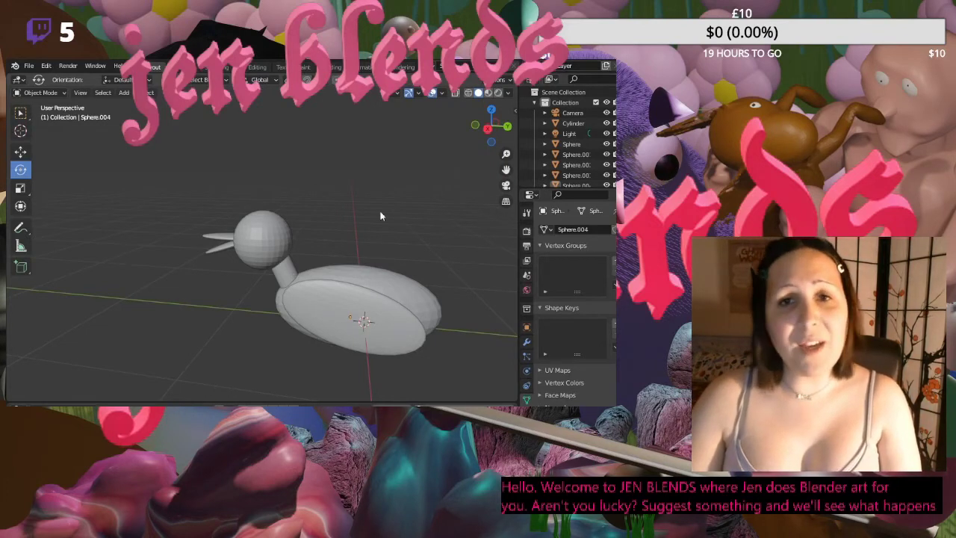
pyautogui.click(491, 110)
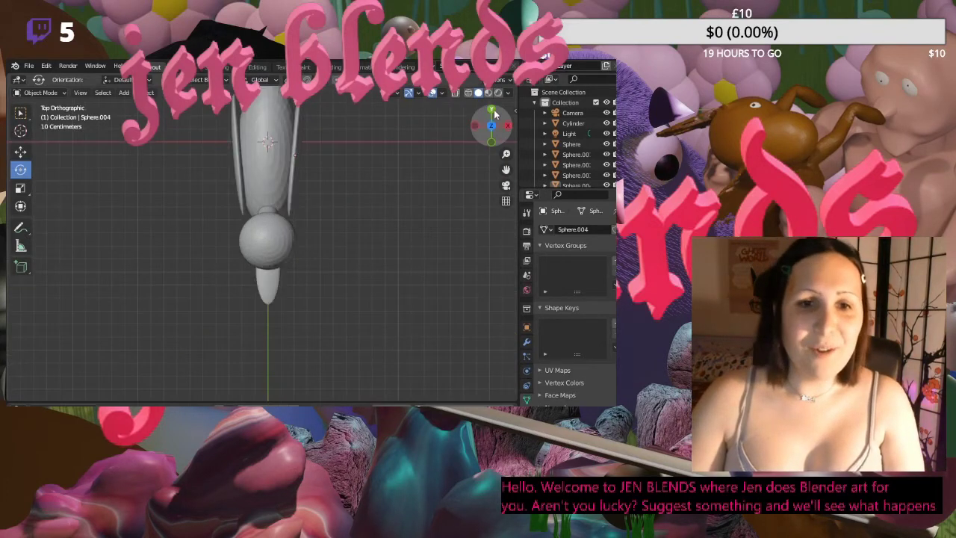
pyautogui.click(491, 143)
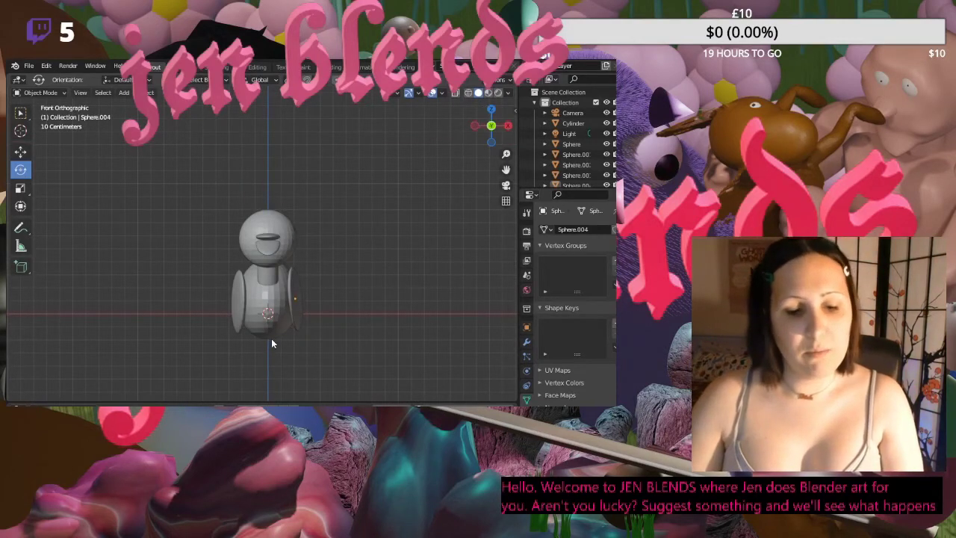
pyautogui.hotkey('shift', 'a')
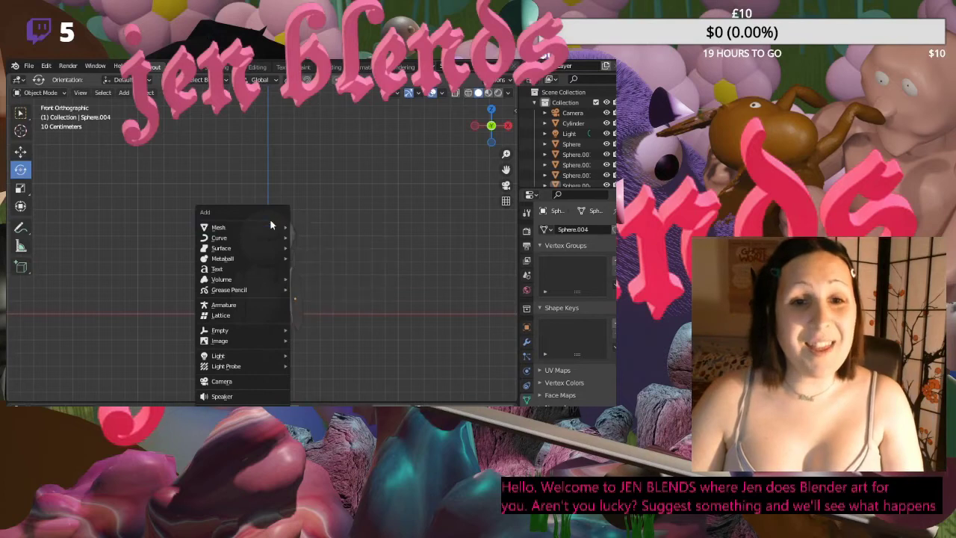
# - Add a cylinder and move it down below the duck
pyautogui.moveTo(272, 226)
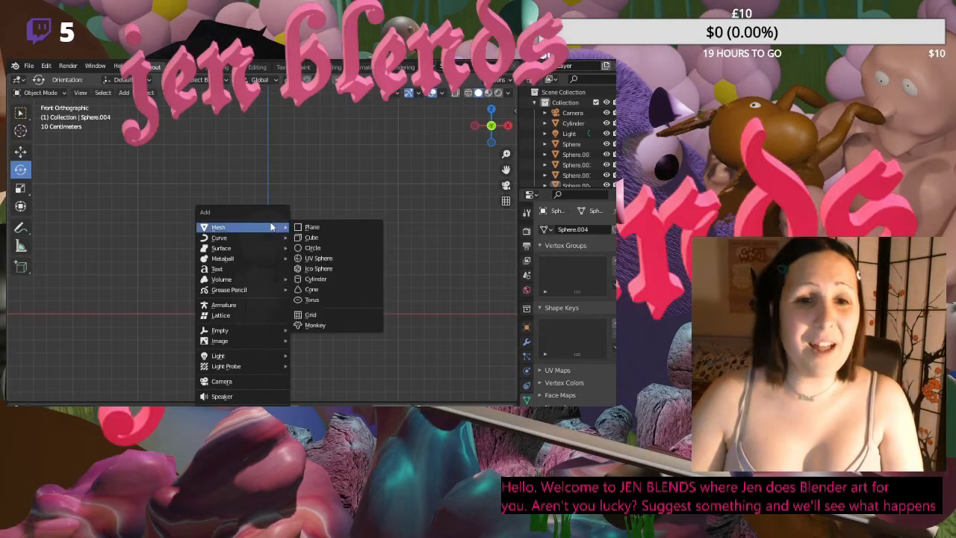
pyautogui.click(322, 279)
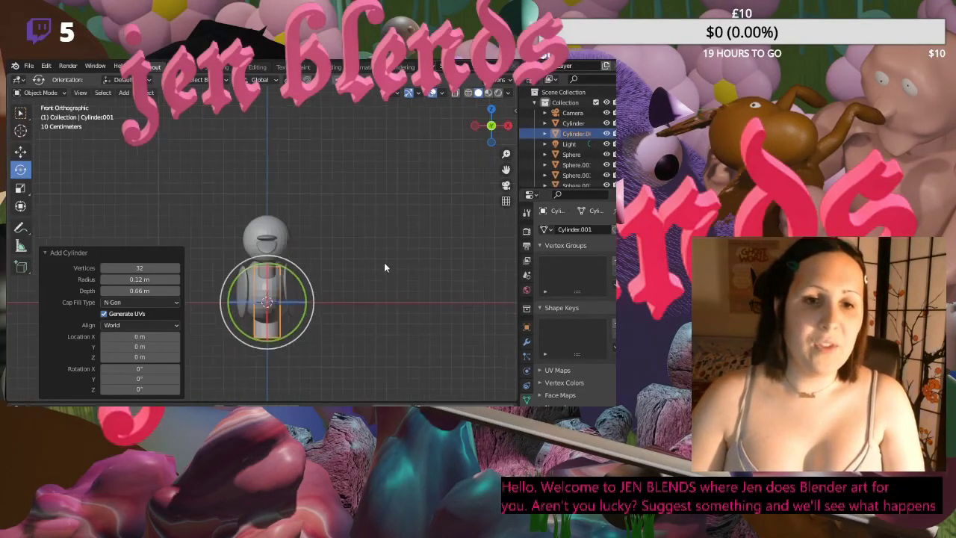
pyautogui.scroll(-1, 384, 267)
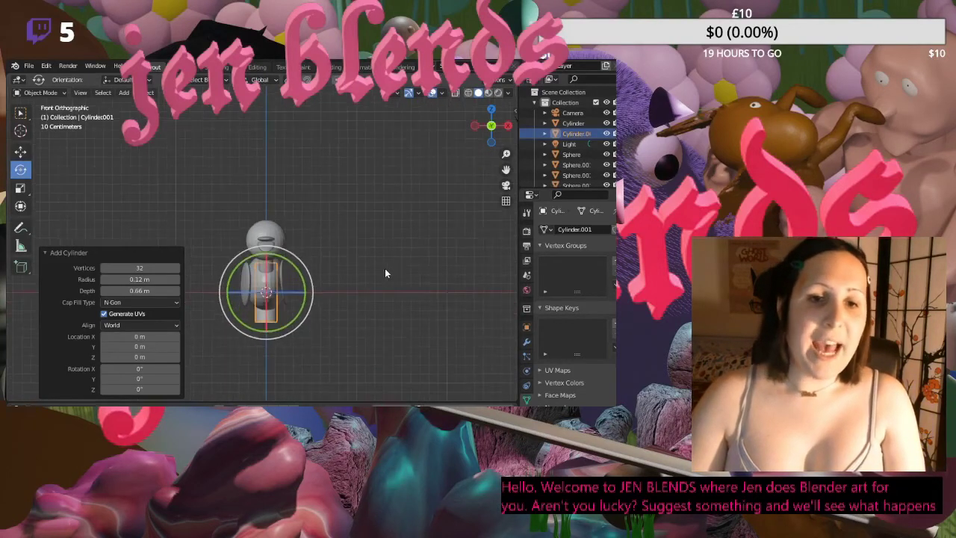
pyautogui.click(23, 155)
pyautogui.moveTo(263, 253); pyautogui.dragTo(266, 292)
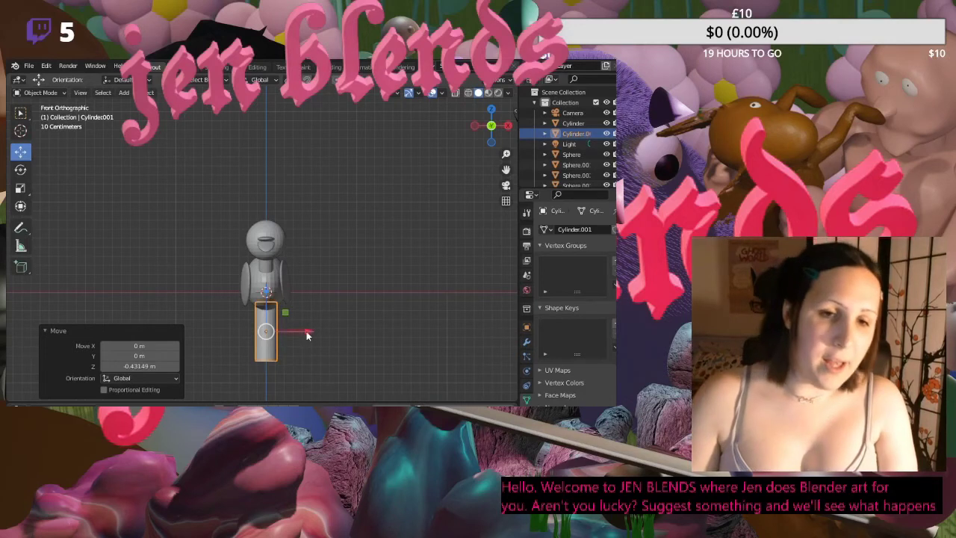
# - Shrink the cylinder uniformly and narrow its width with the Scale tool
pyautogui.press('s')
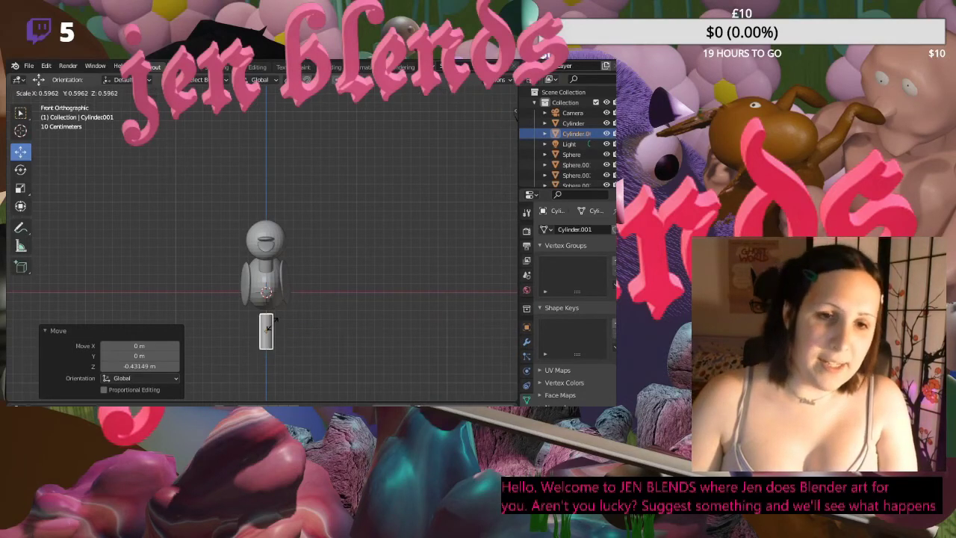
pyautogui.click(270, 328)
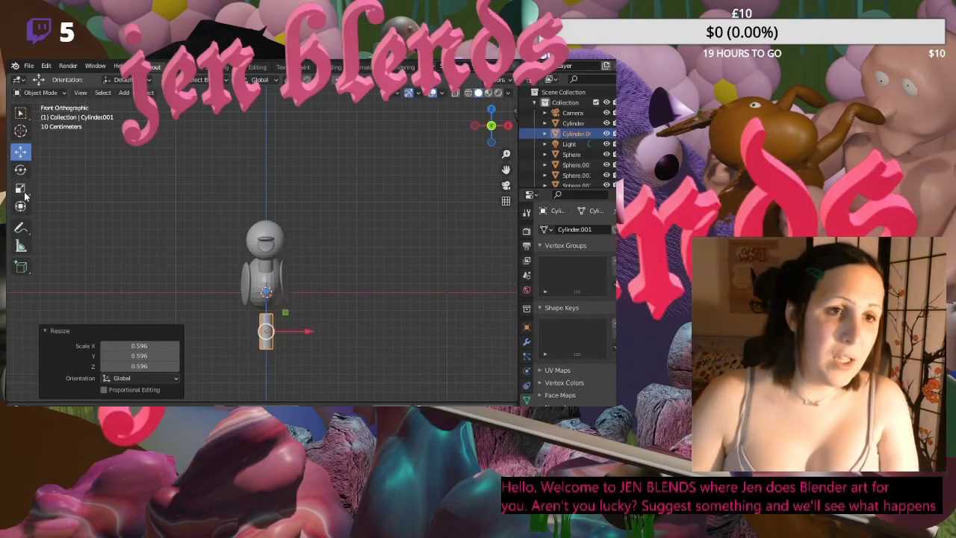
pyautogui.click(24, 212)
pyautogui.moveTo(297, 334); pyautogui.dragTo(275, 330)
pyautogui.scroll(4, 364, 289)
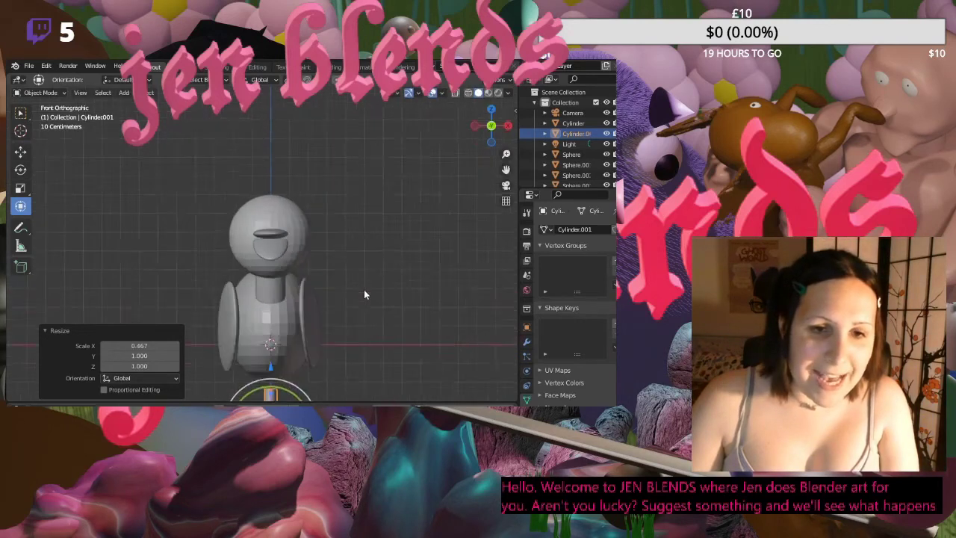
pyautogui.keyDown('shift'); pyautogui.moveTo(480, 314); pyautogui.dragTo(480, 231, button='middle'); pyautogui.keyUp('shift')
pyautogui.scroll(4, 480, 231)
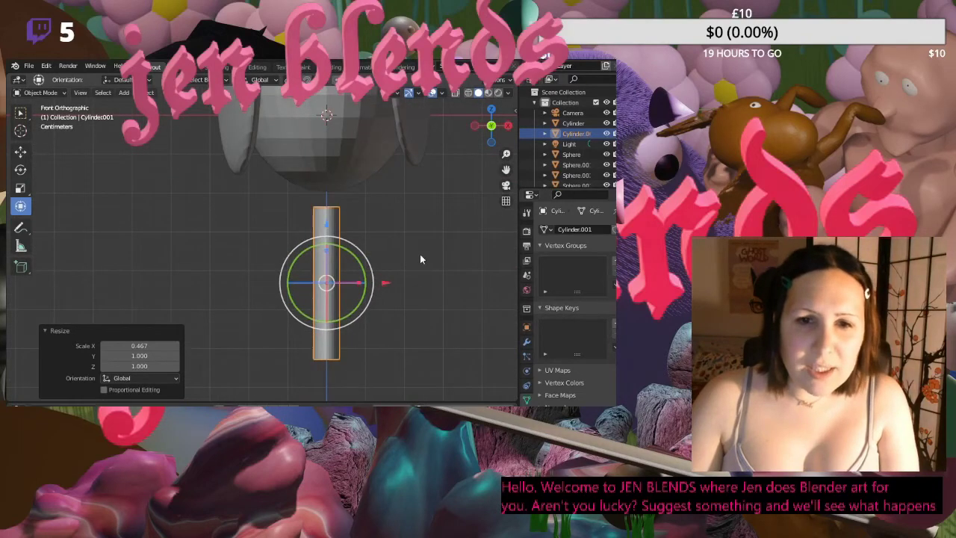
pyautogui.moveTo(420, 259)
pyautogui.mouseDown(button='middle')
pyautogui.moveTo(347, 257)
pyautogui.moveTo(404, 266)
pyautogui.mouseUp(button='middle')
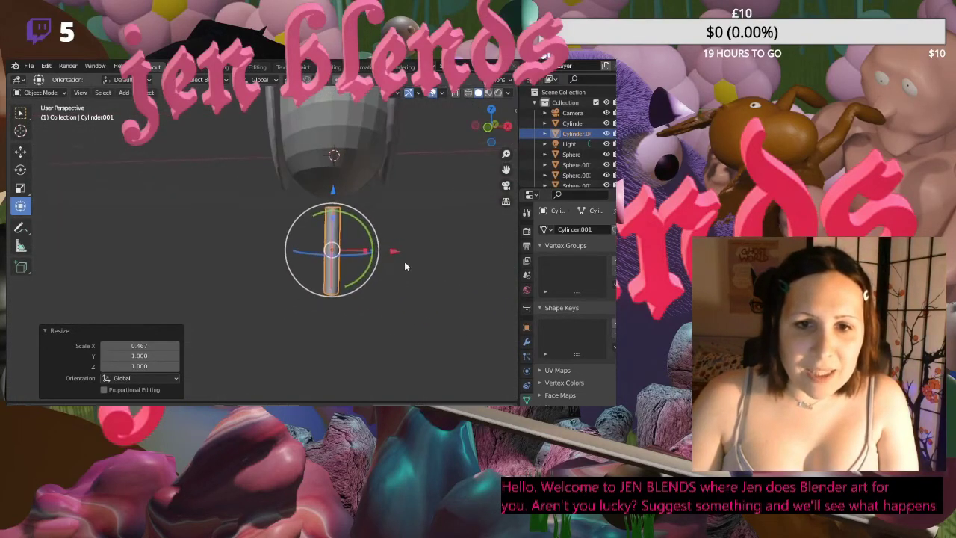
# - Scale the cylinder narrower along the X axis
pyautogui.press('s')
pyautogui.press('x')
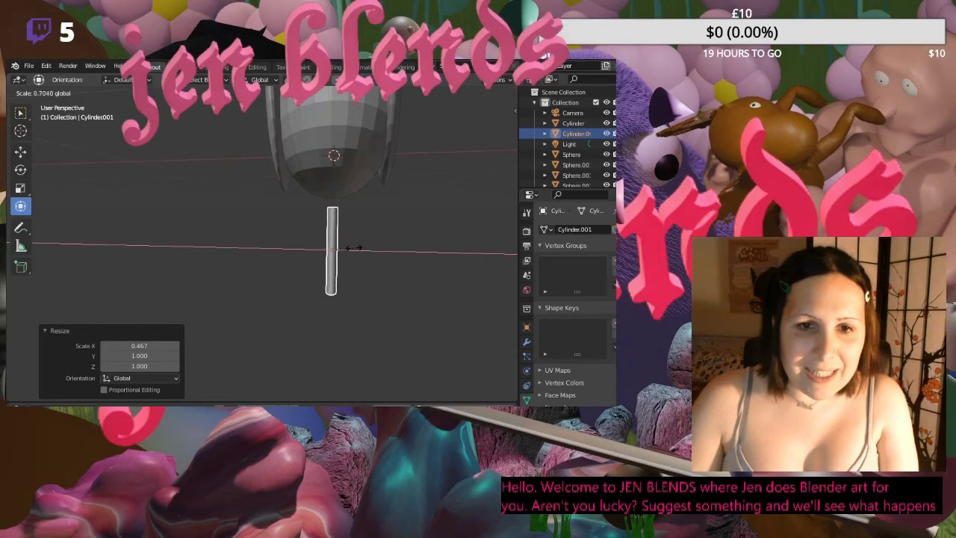
pyautogui.click(407, 228)
pyautogui.moveTo(431, 248)
pyautogui.mouseDown(button='middle')
pyautogui.moveTo(393, 241)
pyautogui.moveTo(440, 247)
pyautogui.mouseUp(button='middle')
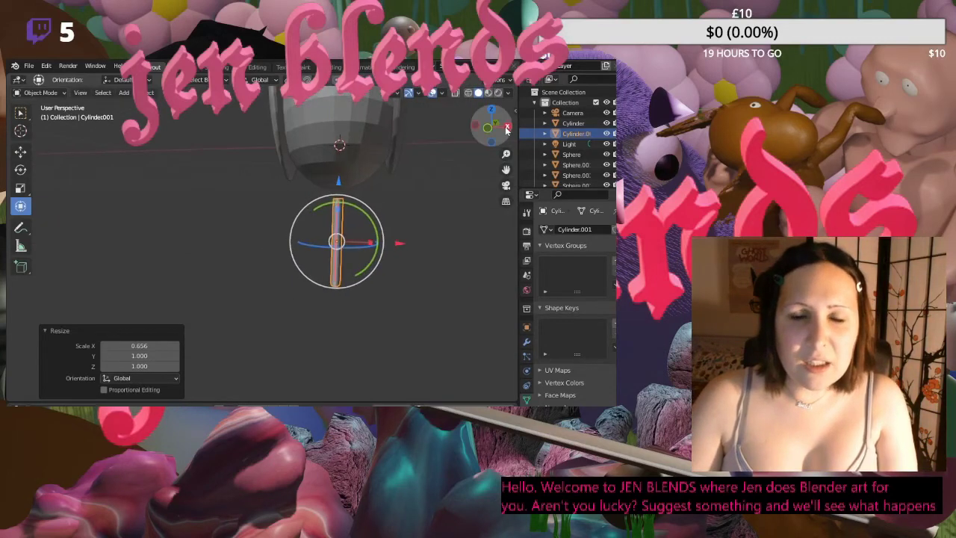
# - In Right view, thin the cylinder front to back, then scale it down again
pyautogui.press('KP_3')
pyautogui.scroll(-1, 375, 223)
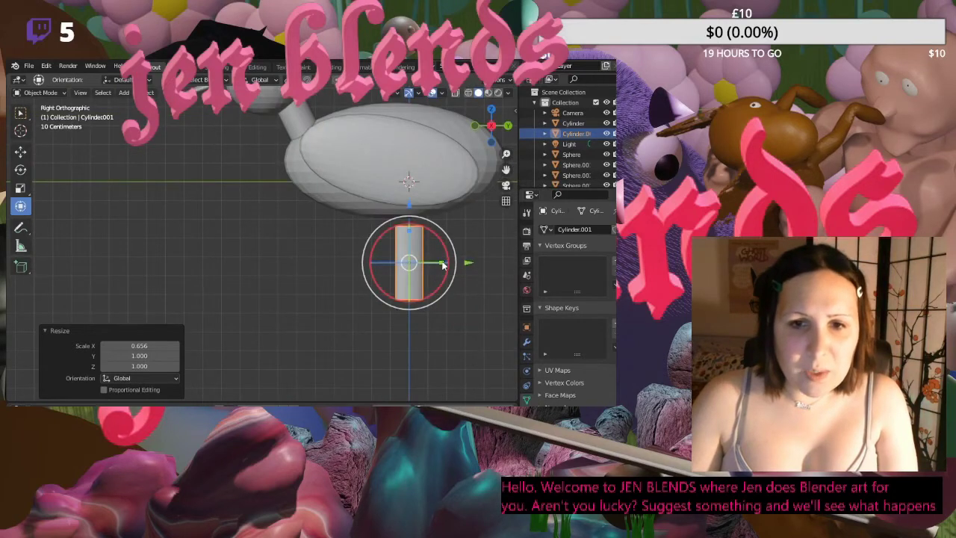
pyautogui.moveTo(442, 263); pyautogui.dragTo(409, 262)
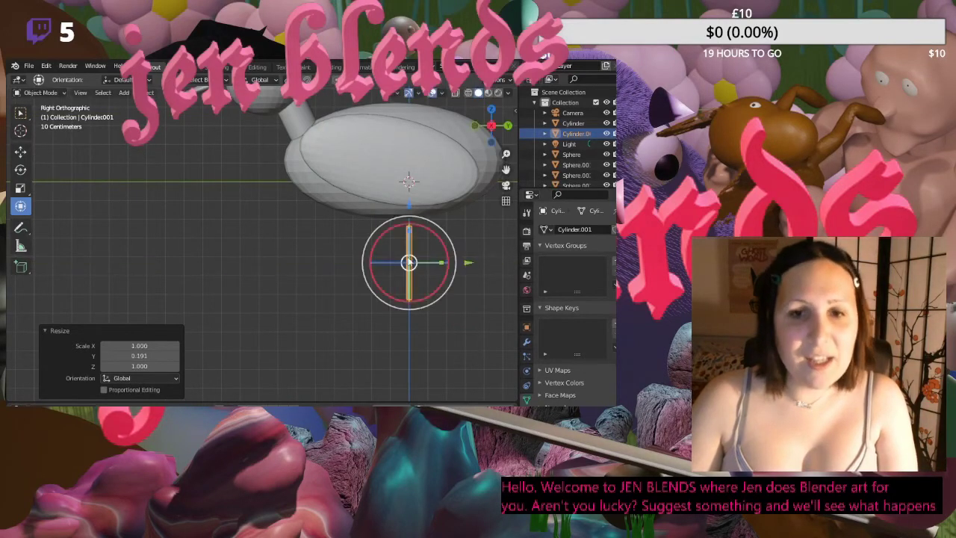
pyautogui.click(475, 126)
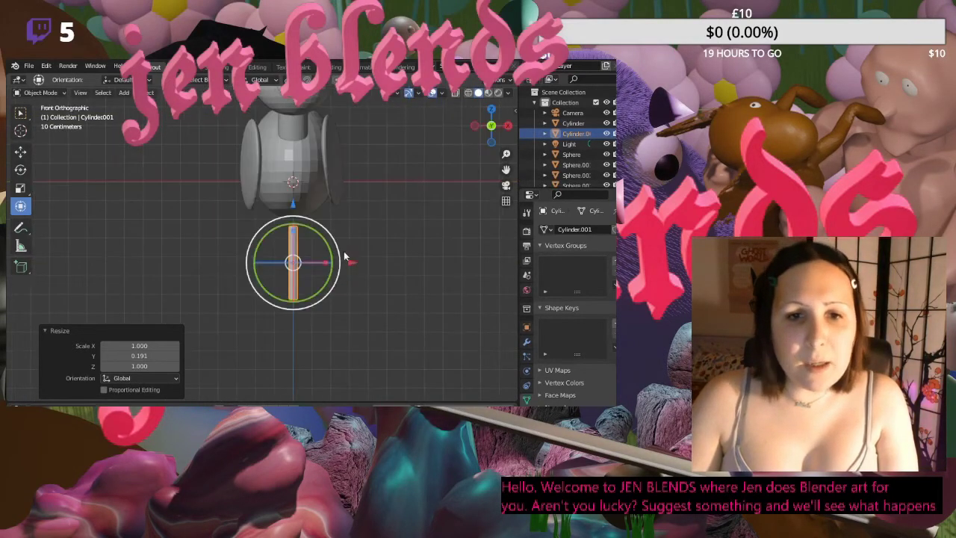
pyautogui.press('s')
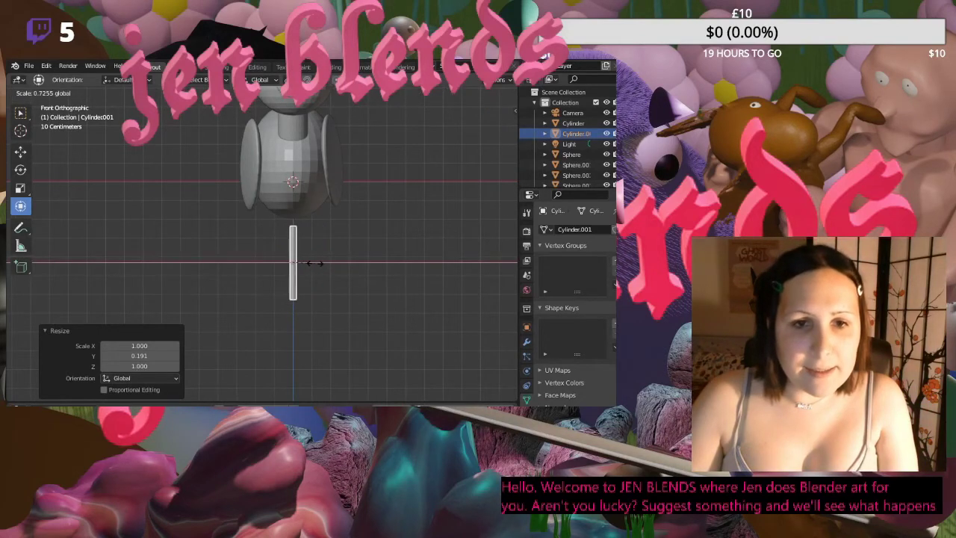
pyautogui.click(312, 262)
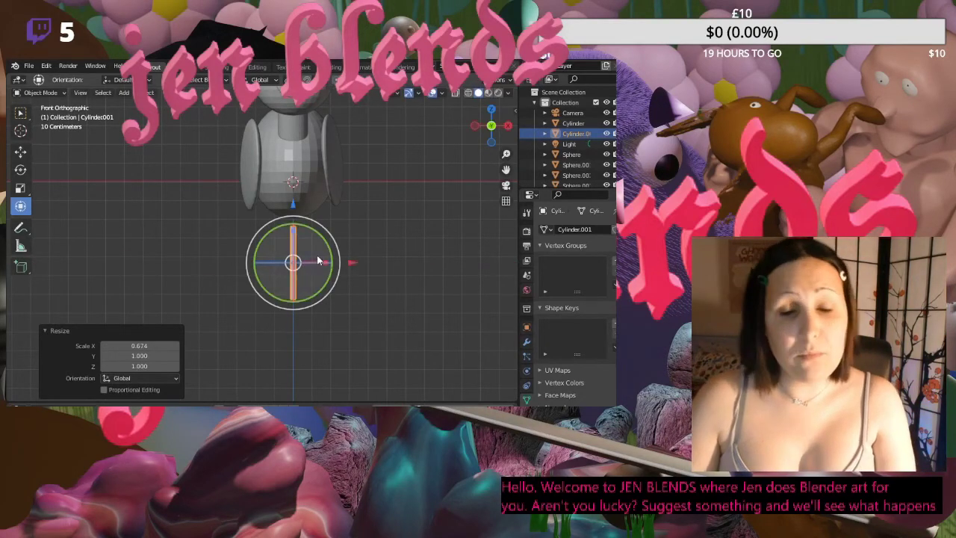
# - Place the cylinder just below the body and tilt it about 20 degrees
pyautogui.press('g')
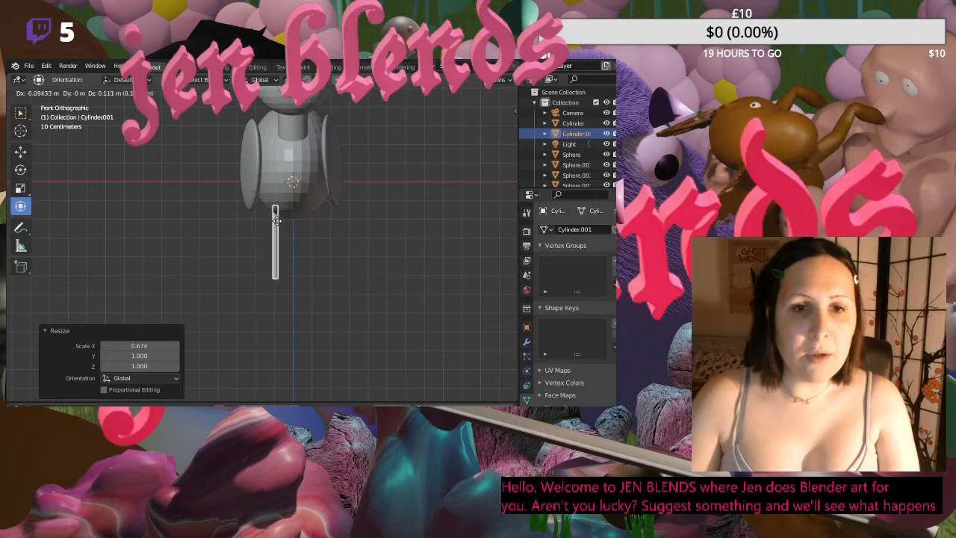
pyautogui.click(275, 205)
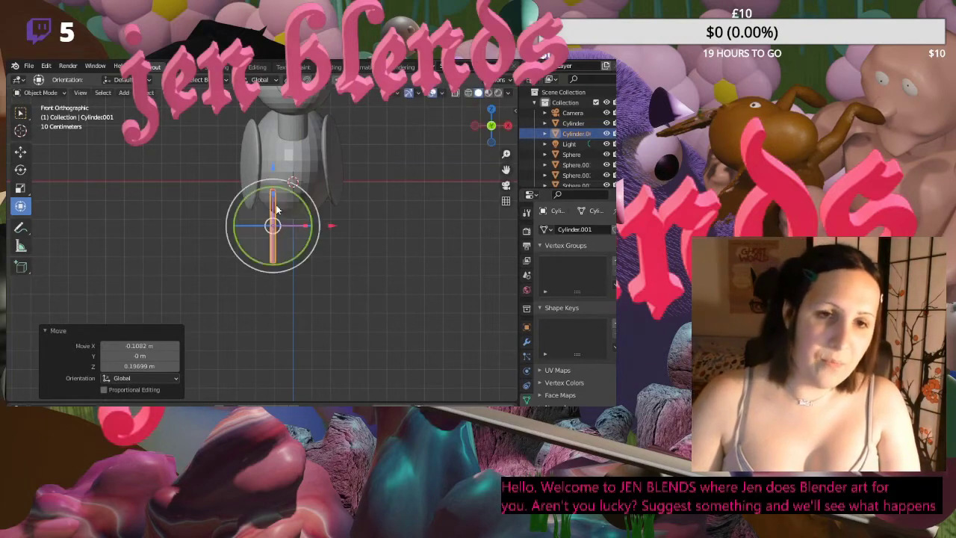
pyautogui.click(20, 170)
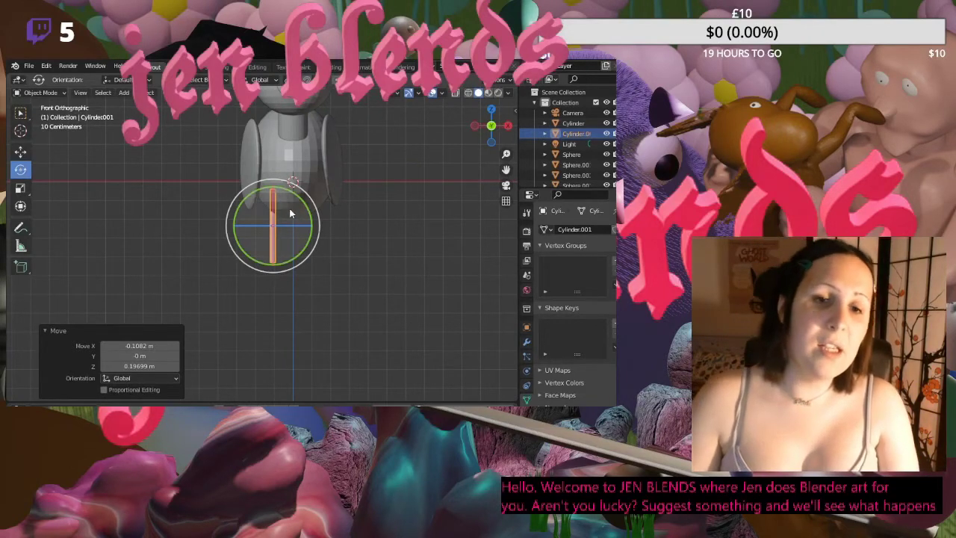
pyautogui.moveTo(310, 209); pyautogui.dragTo(272, 191)
# - Nudge the tilted leg slightly left and down, then deselect it
pyautogui.click(26, 152)
pyautogui.moveTo(306, 218); pyautogui.dragTo(299, 217)
pyautogui.moveTo(271, 182); pyautogui.dragTo(270, 187)
pyautogui.click(387, 155)
# - In Front view, reselect the leg, lower it slightly and shift it -0.02497 m along X
pyautogui.moveTo(418, 190); pyautogui.dragTo(463, 179, button='middle')
pyautogui.moveTo(512, 131); pyautogui.dragTo(479, 126)
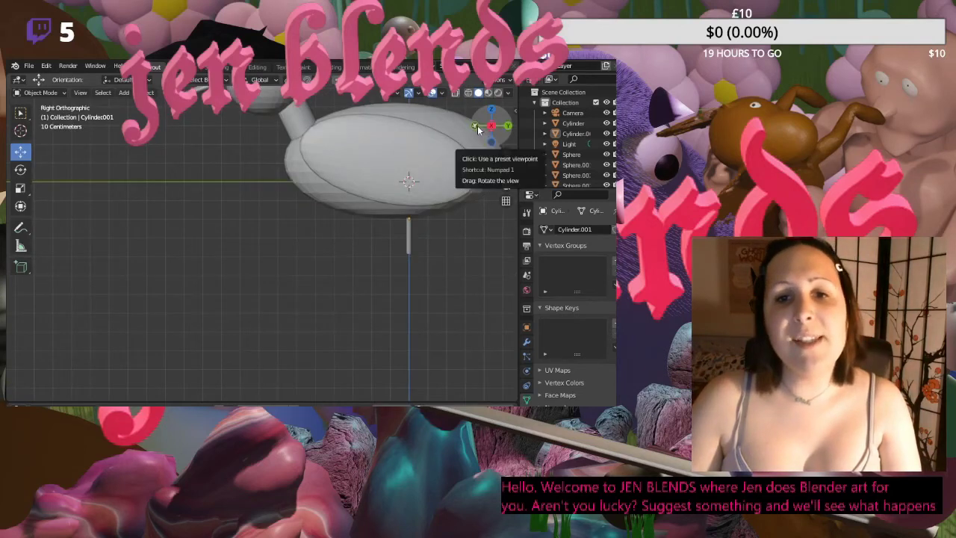
pyautogui.click(479, 126)
pyautogui.click(262, 237)
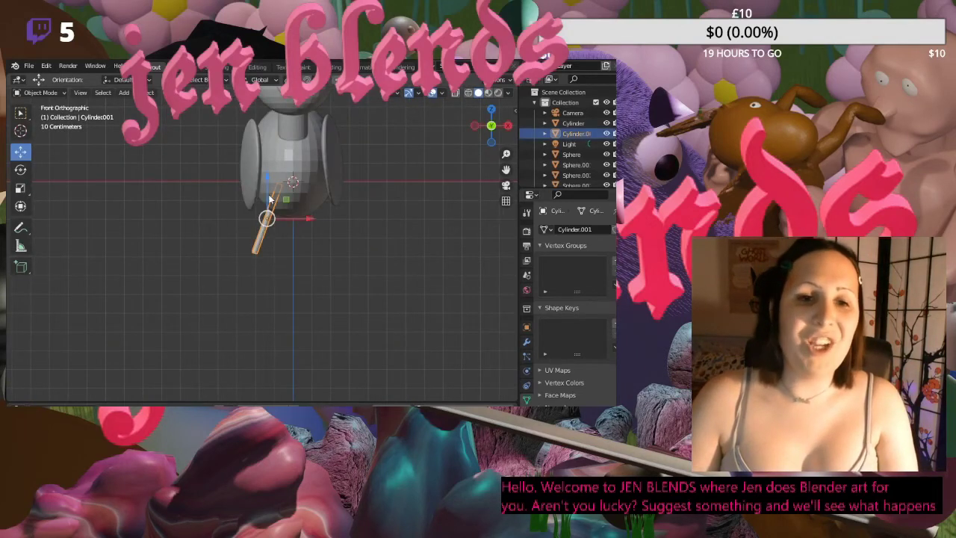
pyautogui.moveTo(267, 189); pyautogui.dragTo(270, 198)
pyautogui.moveTo(294, 232); pyautogui.dragTo(276, 228)
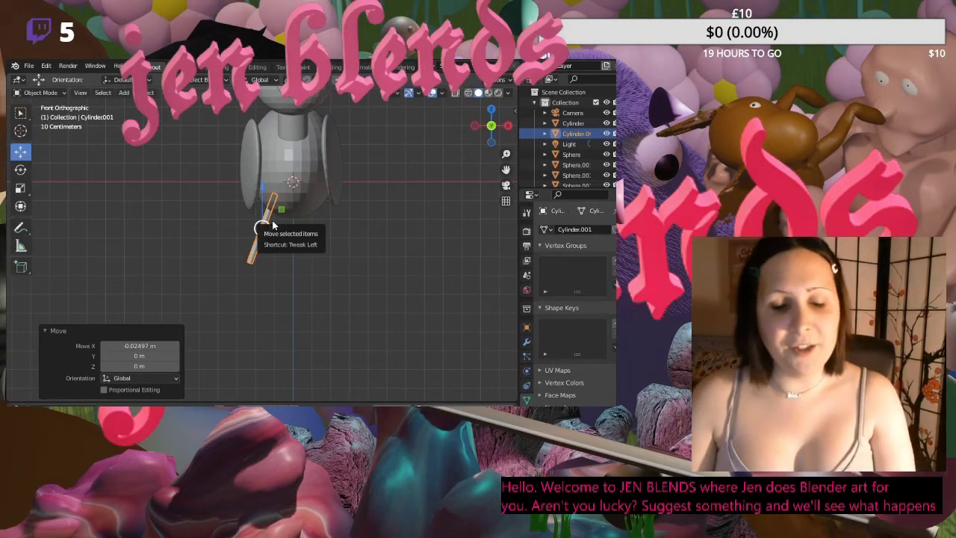
# - Duplicate the leg, tilt the copy 34.5 degrees the other way, and slide it under the body
pyautogui.hotkey('shift', 'd')
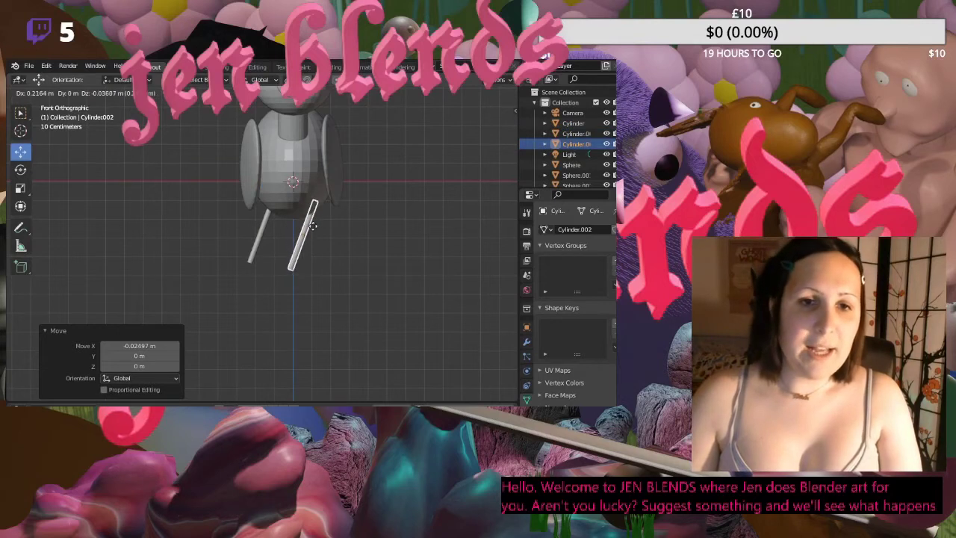
pyautogui.click(312, 224)
pyautogui.click(20, 169)
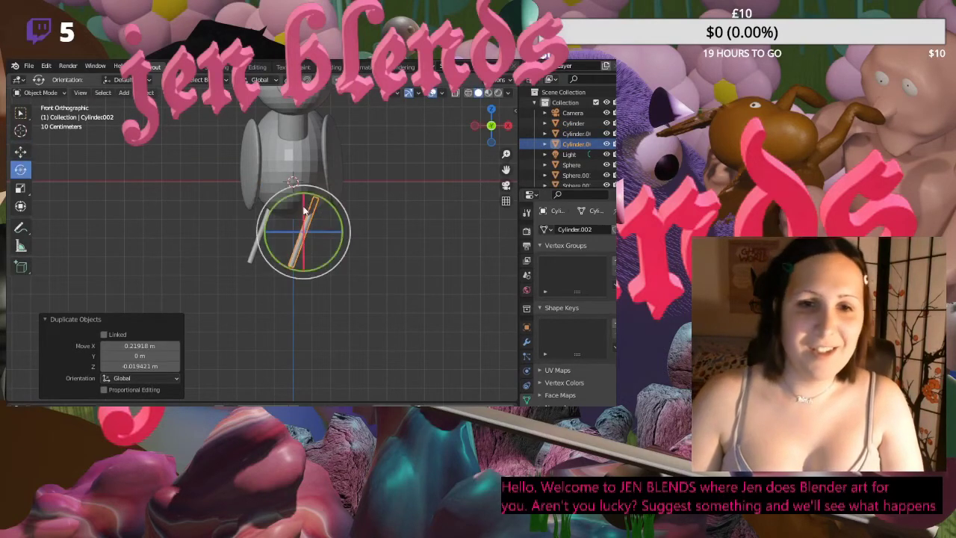
pyautogui.moveTo(331, 207); pyautogui.dragTo(207, 182)
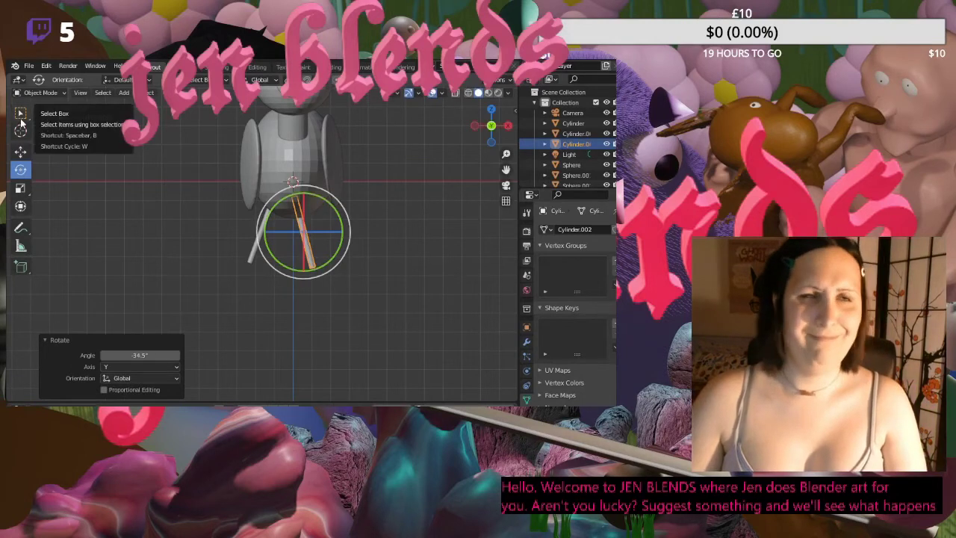
pyautogui.click(20, 151)
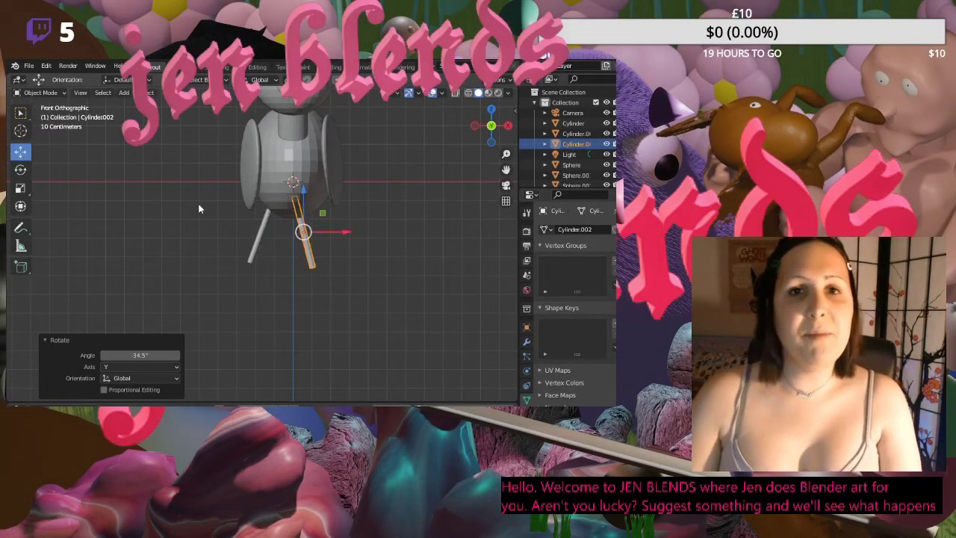
pyautogui.moveTo(346, 232); pyautogui.dragTo(329, 218)
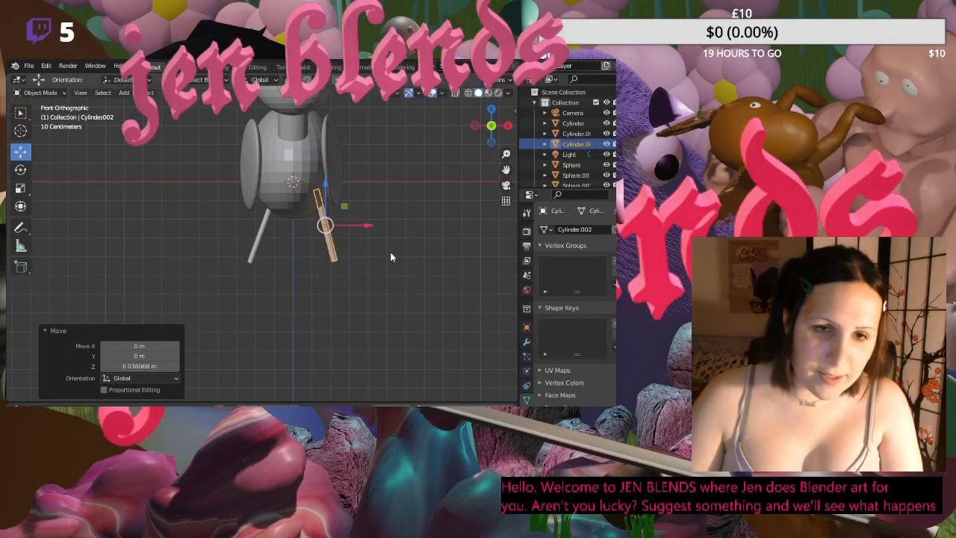
pyautogui.click(377, 273)
pyautogui.moveTo(436, 213); pyautogui.dragTo(329, 233, button='middle')
pyautogui.scroll(-5, 442, 256)
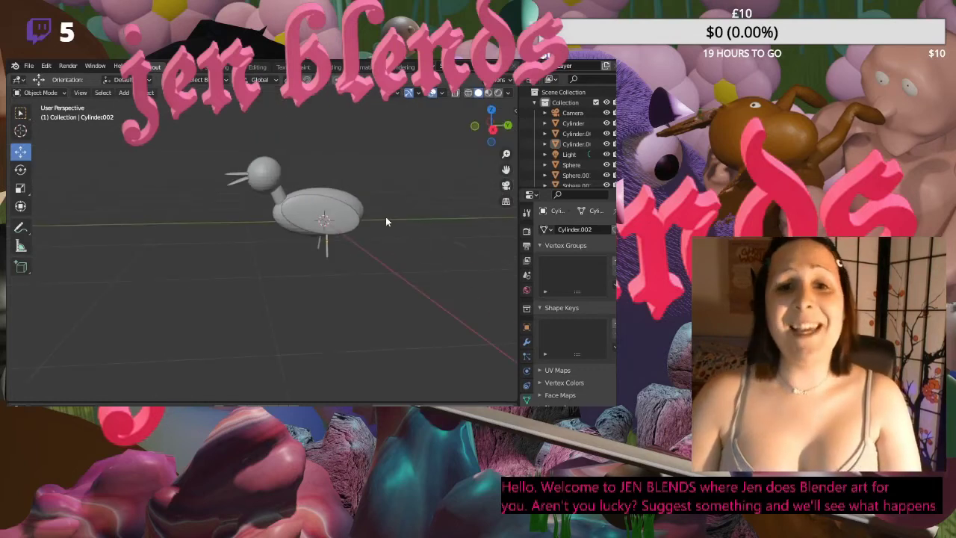
pyautogui.moveTo(385, 217); pyautogui.dragTo(426, 209, button='middle')
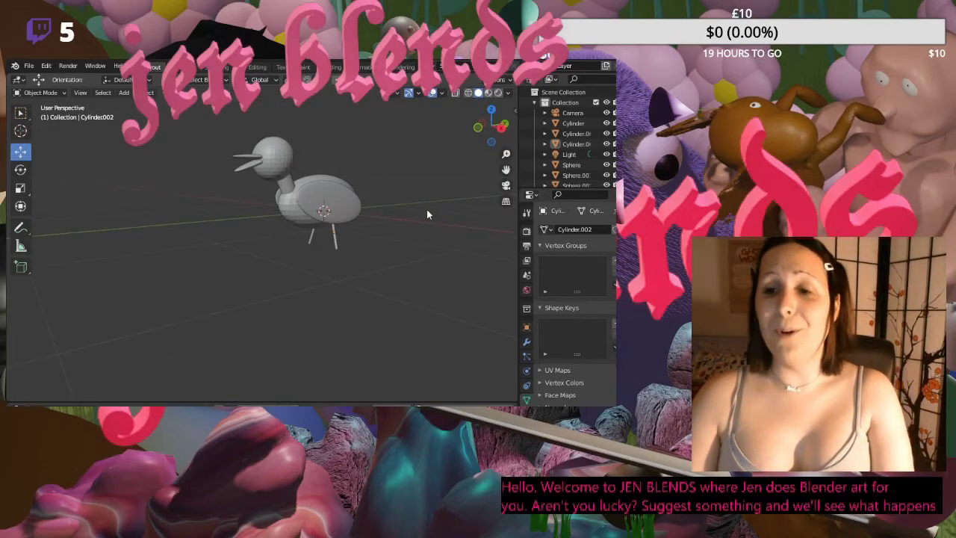
pyautogui.moveTo(357, 175); pyautogui.dragTo(219, 196, button='middle')
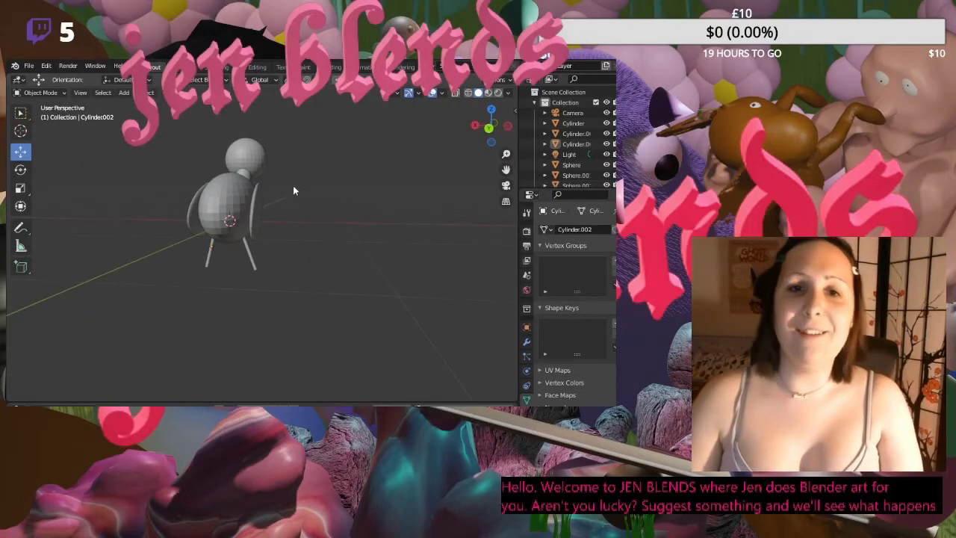
pyautogui.moveTo(293, 190); pyautogui.dragTo(396, 214, button='middle')
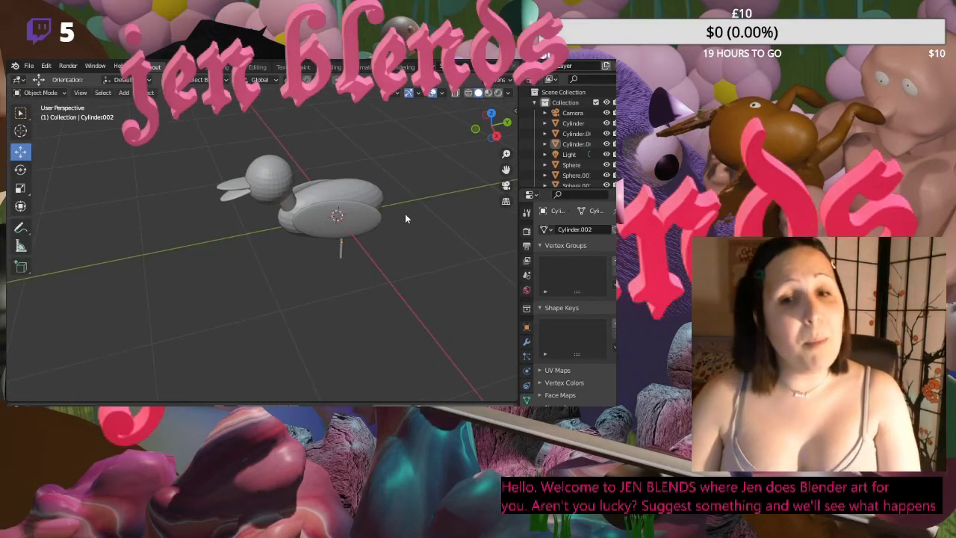
pyautogui.click(508, 123)
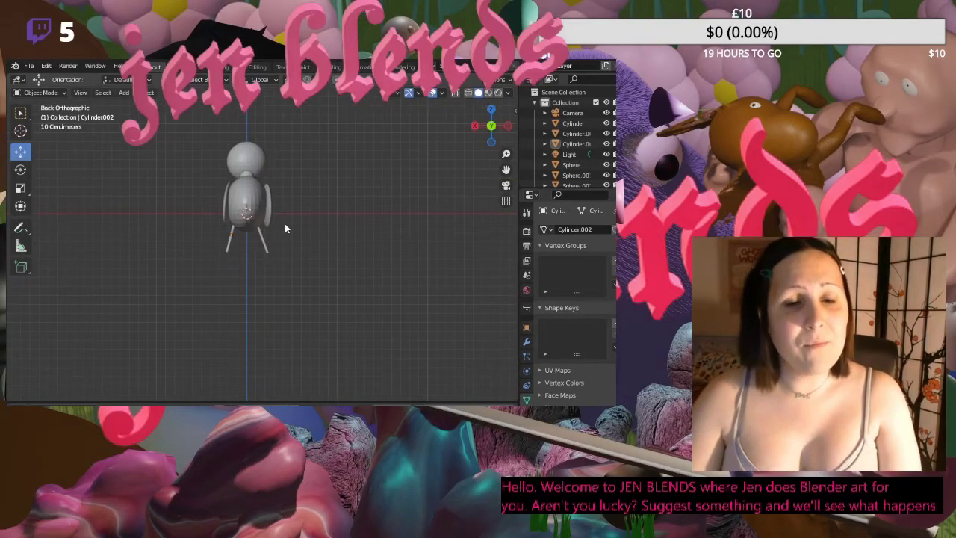
pyautogui.scroll(-6, 306, 216)
pyautogui.scroll(5, 325, 232)
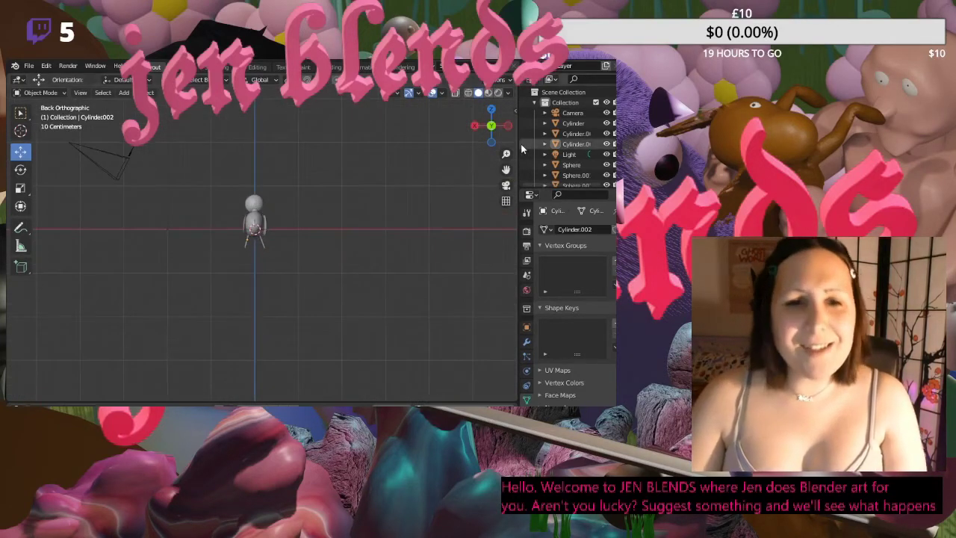
pyautogui.scroll(8, 333, 198)
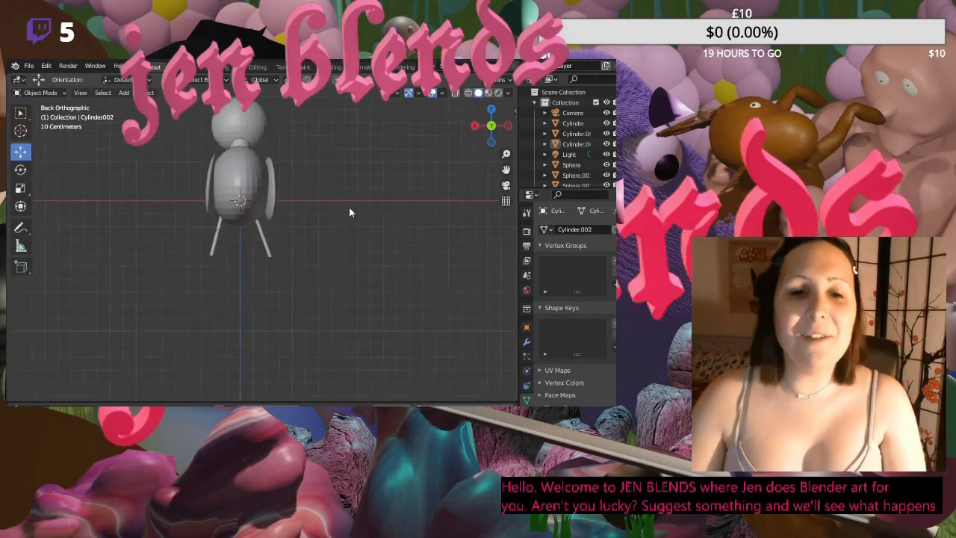
# - Raise Cylinder.001 slightly and shift it sideways, then orbit to compare both legs
pyautogui.moveTo(292, 197); pyautogui.dragTo(291, 203, button='middle')
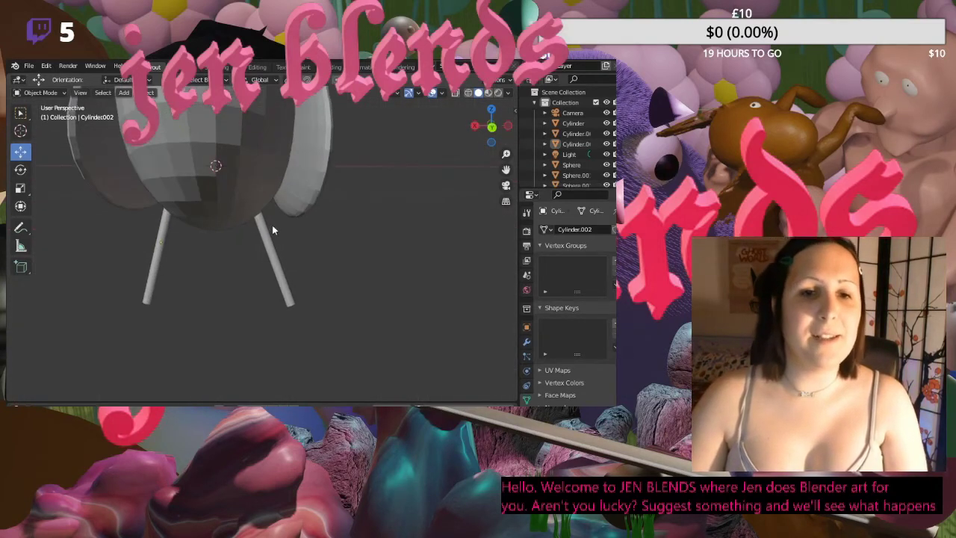
pyautogui.click(270, 228)
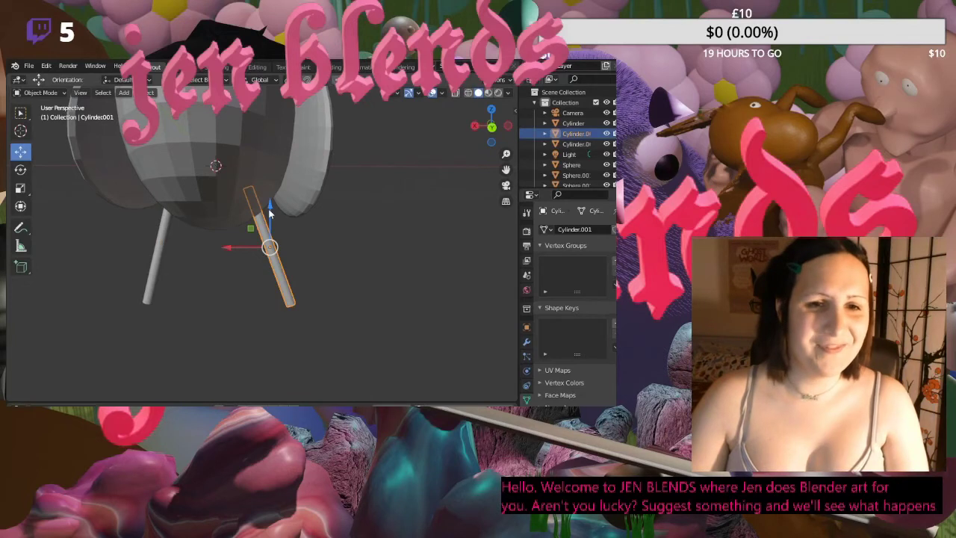
pyautogui.moveTo(270, 214); pyautogui.dragTo(270, 209)
pyautogui.moveTo(249, 242); pyautogui.dragTo(237, 241)
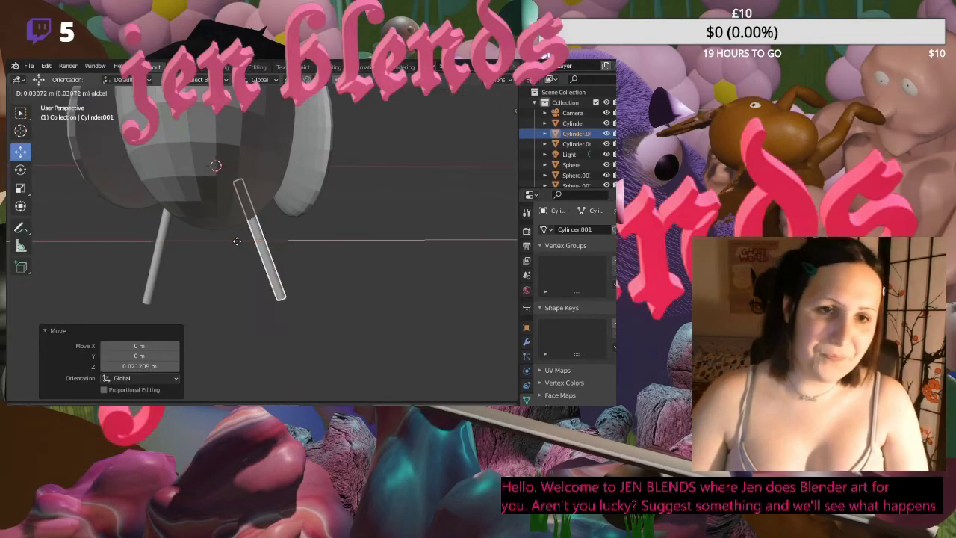
pyautogui.click(237, 241)
pyautogui.click(384, 194)
pyautogui.moveTo(384, 195)
pyautogui.mouseDown(button='middle')
pyautogui.moveTo(397, 208)
pyautogui.moveTo(373, 191)
pyautogui.moveTo(395, 200)
pyautogui.mouseUp(button='middle')
pyautogui.moveTo(261, 286)
pyautogui.mouseDown(button='middle')
pyautogui.moveTo(234, 278)
pyautogui.moveTo(260, 283)
pyautogui.mouseUp(button='middle')
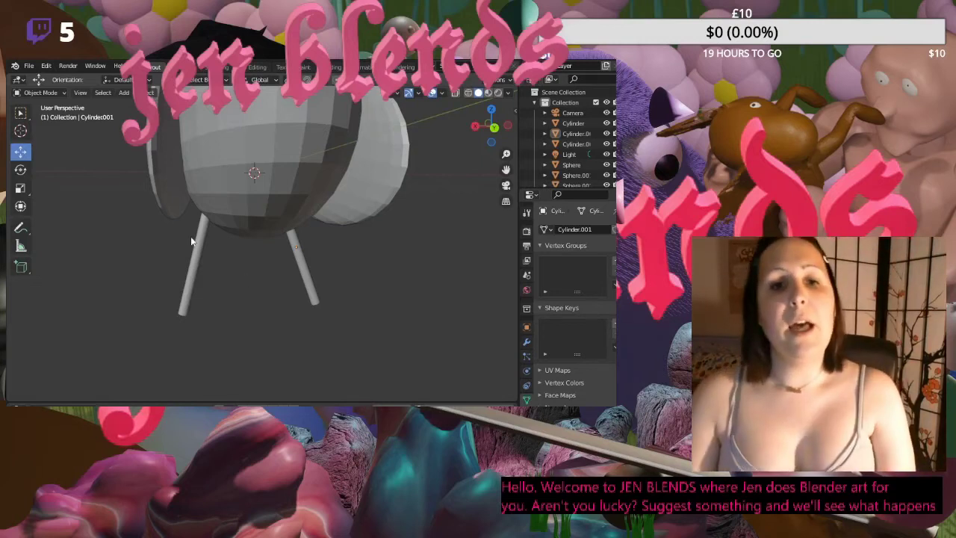
pyautogui.moveTo(191, 236); pyautogui.dragTo(311, 254, button='middle')
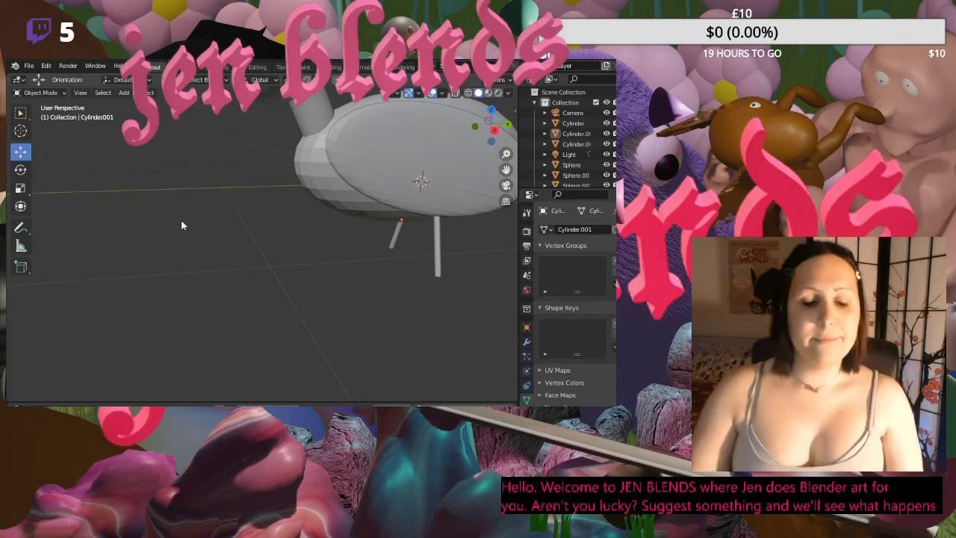
# - From the right view, add a UV sphere, scale it to 0.230, and move it below the duck
pyautogui.click(508, 125)
pyautogui.click(476, 125)
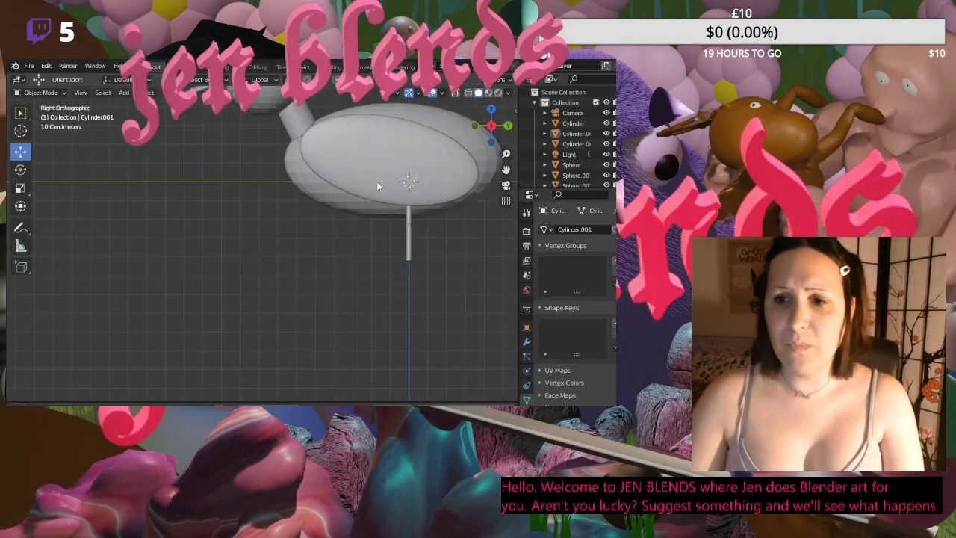
pyautogui.scroll(-2, 451, 210)
pyautogui.hotkey('shift', 'a')
pyautogui.moveTo(370, 232)
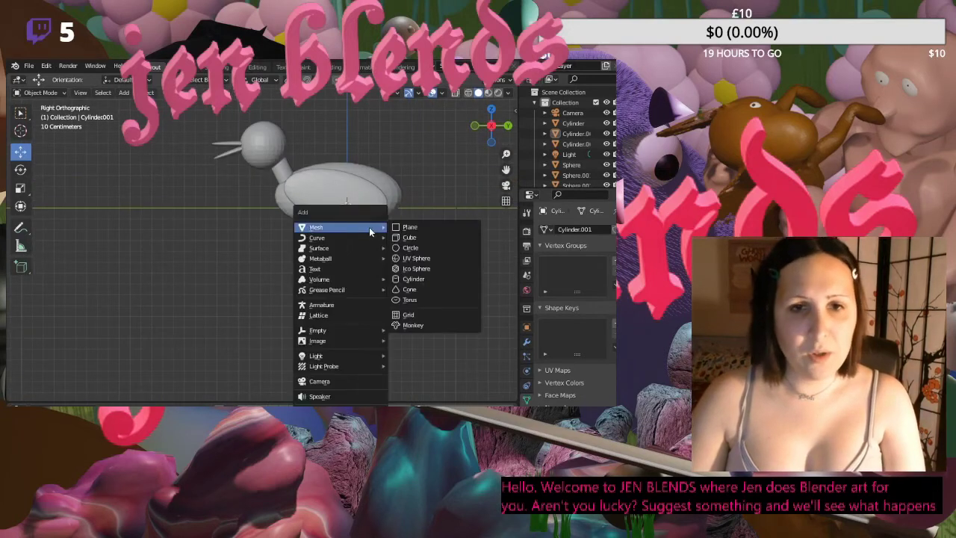
pyautogui.click(429, 260)
pyautogui.press('s')
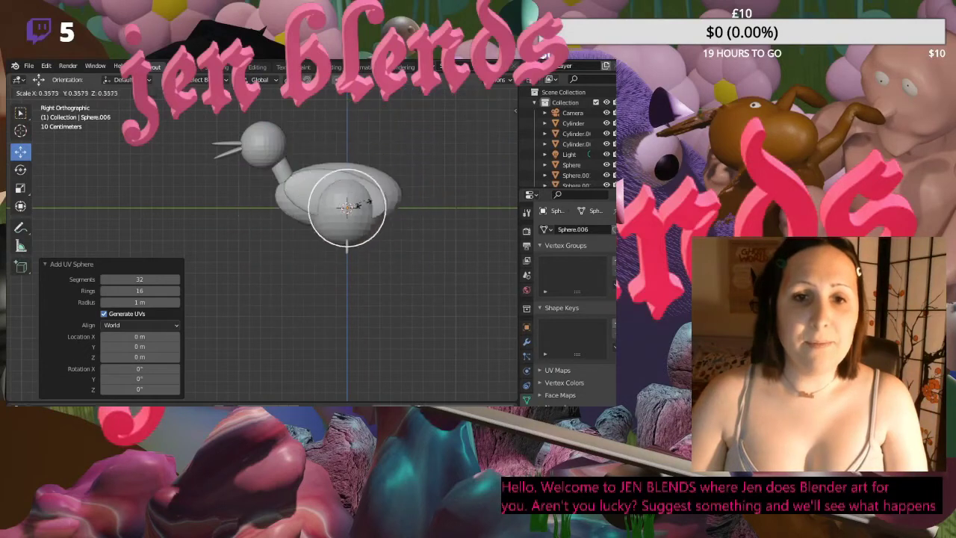
pyautogui.click(348, 210)
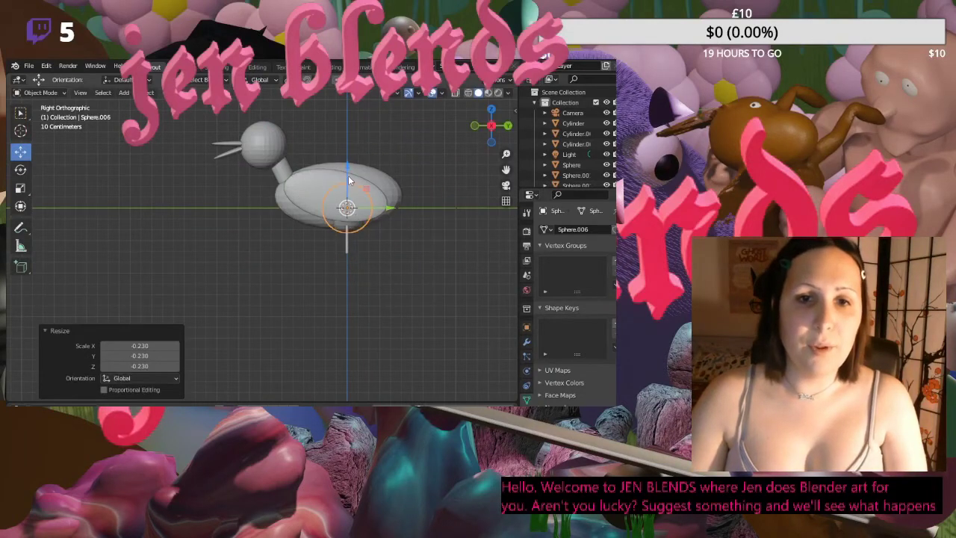
pyautogui.moveTo(349, 180); pyautogui.dragTo(383, 257)
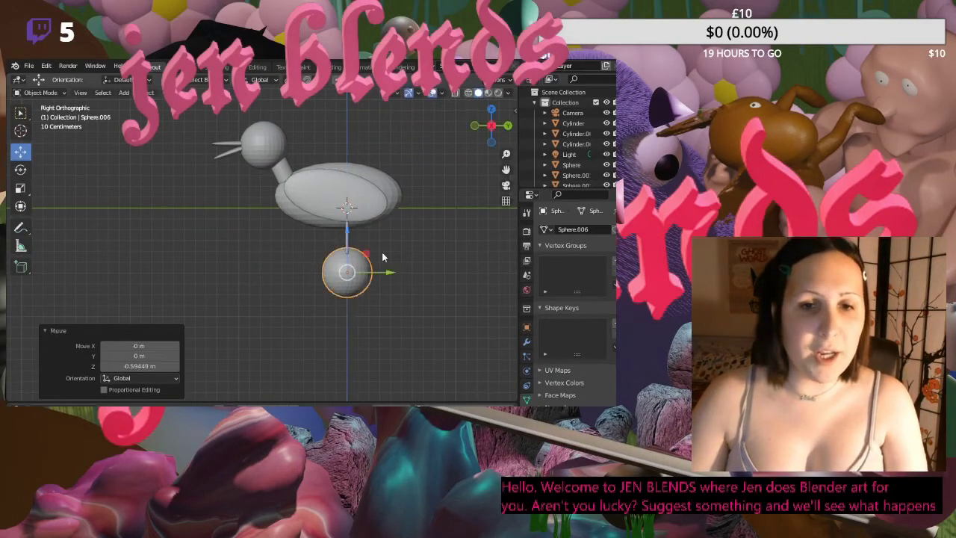
pyautogui.moveTo(404, 247); pyautogui.dragTo(499, 257, button='middle')
pyautogui.moveTo(328, 258); pyautogui.dragTo(351, 259)
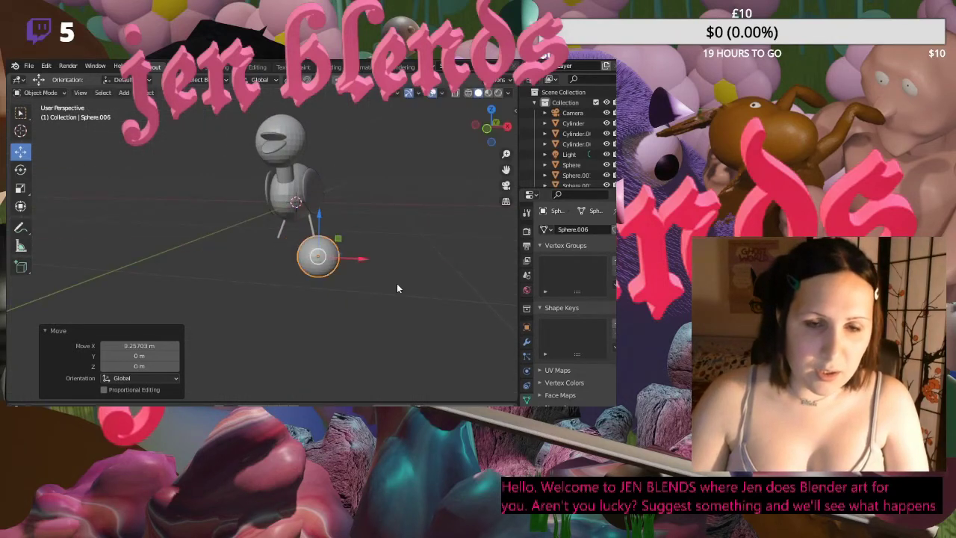
# - Shrink the sphere further and nudge it into place beside the leg
pyautogui.press('s')
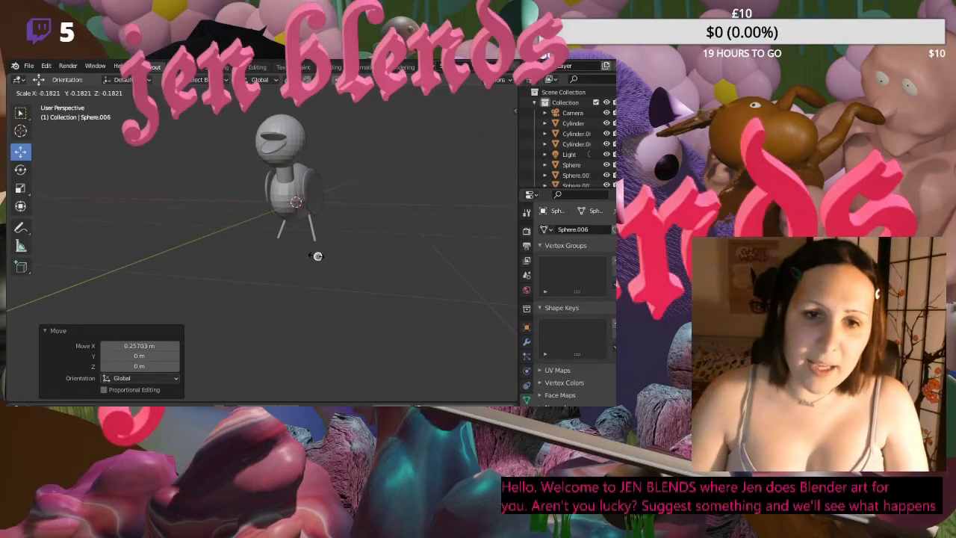
pyautogui.click(309, 255)
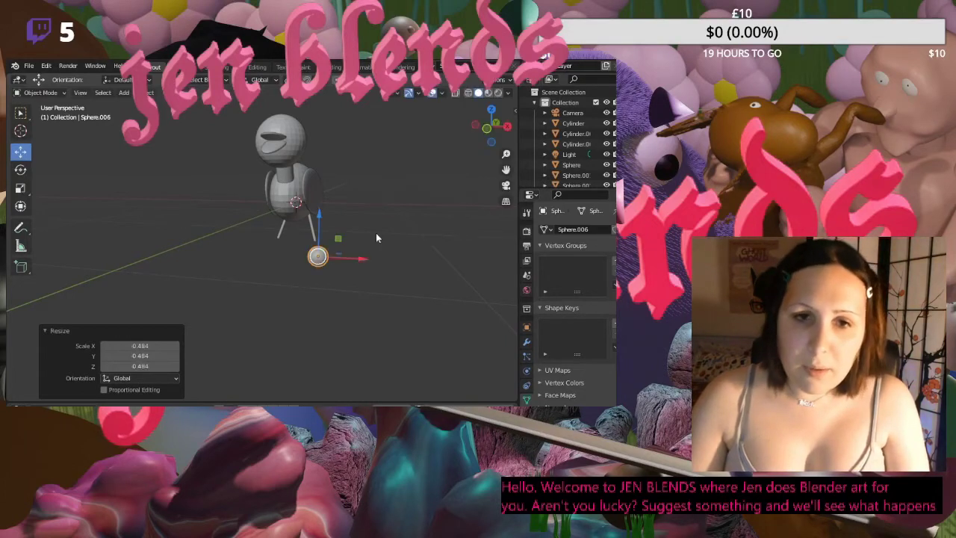
pyautogui.moveTo(376, 233)
pyautogui.mouseDown(button='middle')
pyautogui.moveTo(400, 229)
pyautogui.moveTo(360, 227)
pyautogui.mouseUp(button='middle')
pyautogui.moveTo(358, 229); pyautogui.dragTo(358, 219)
pyautogui.moveTo(375, 262); pyautogui.dragTo(369, 259)
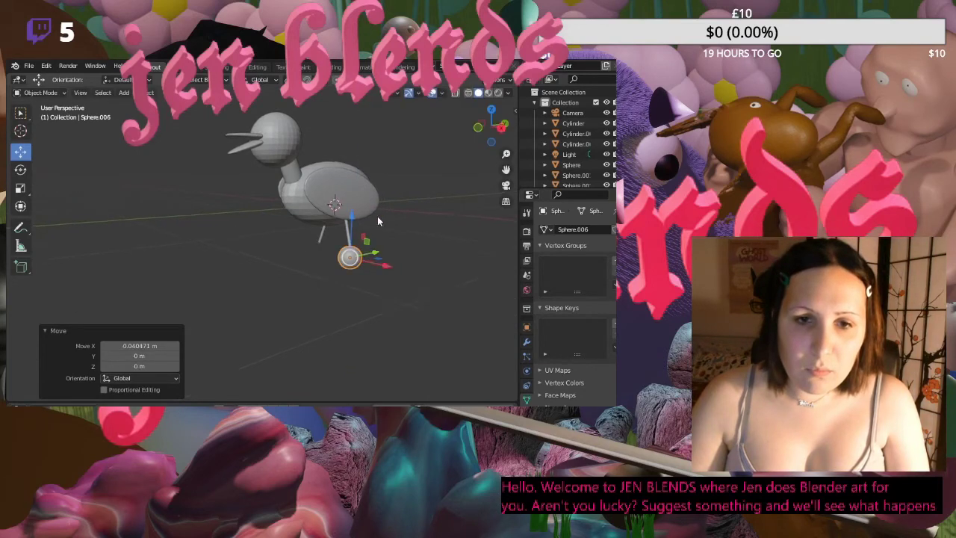
pyautogui.moveTo(377, 216)
pyautogui.mouseDown(button='middle')
pyautogui.moveTo(440, 216)
pyautogui.moveTo(390, 229)
pyautogui.mouseUp(button='middle')
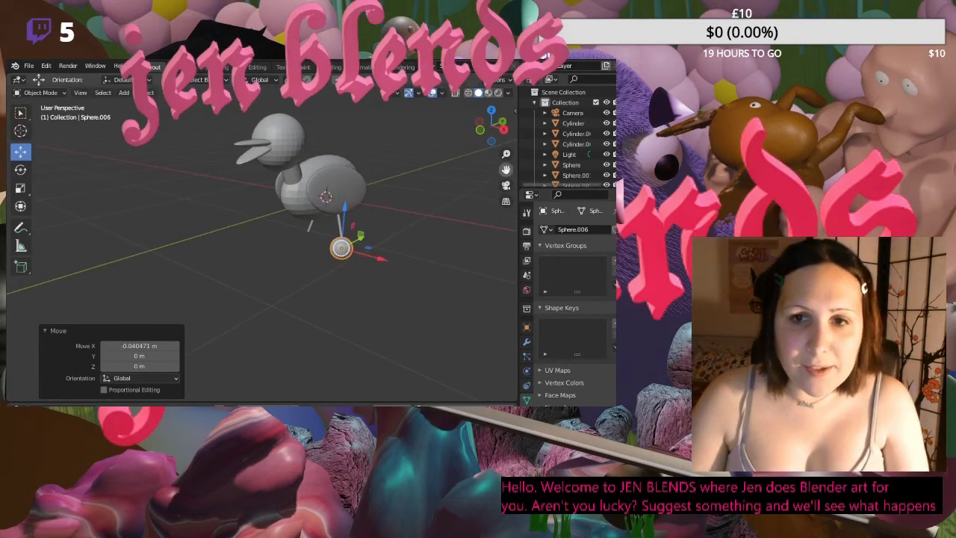
pyautogui.keyDown('shift'); pyautogui.moveTo(447, 362); pyautogui.dragTo(452, 172, button='middle'); pyautogui.keyUp('shift')
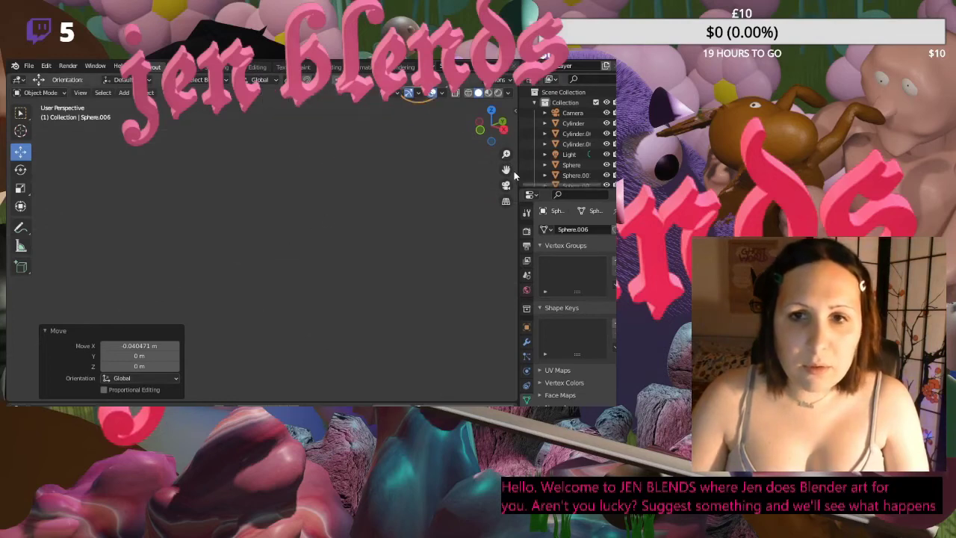
pyautogui.moveTo(506, 169); pyautogui.dragTo(484, 324)
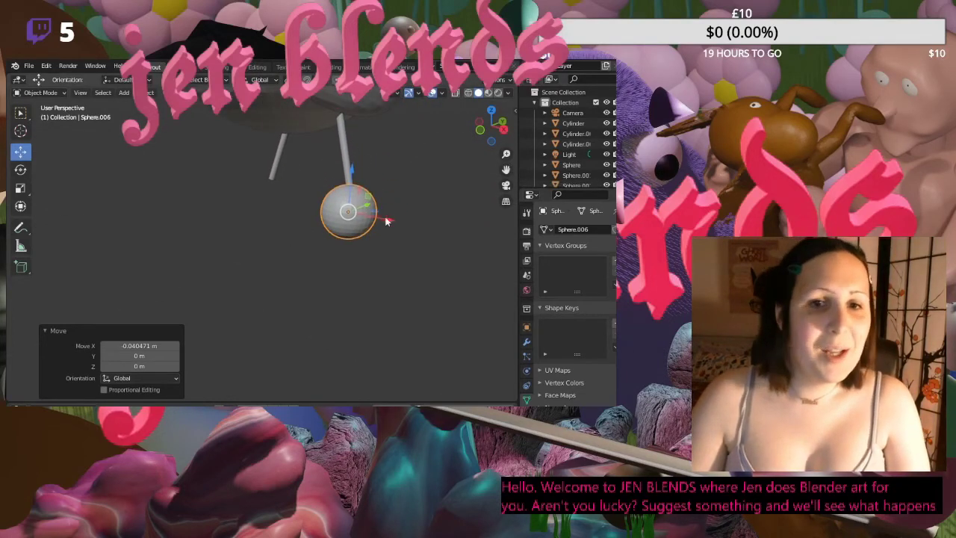
pyautogui.moveTo(381, 221)
pyautogui.mouseDown()
pyautogui.moveTo(390, 217)
pyautogui.moveTo(381, 220)
pyautogui.mouseUp()
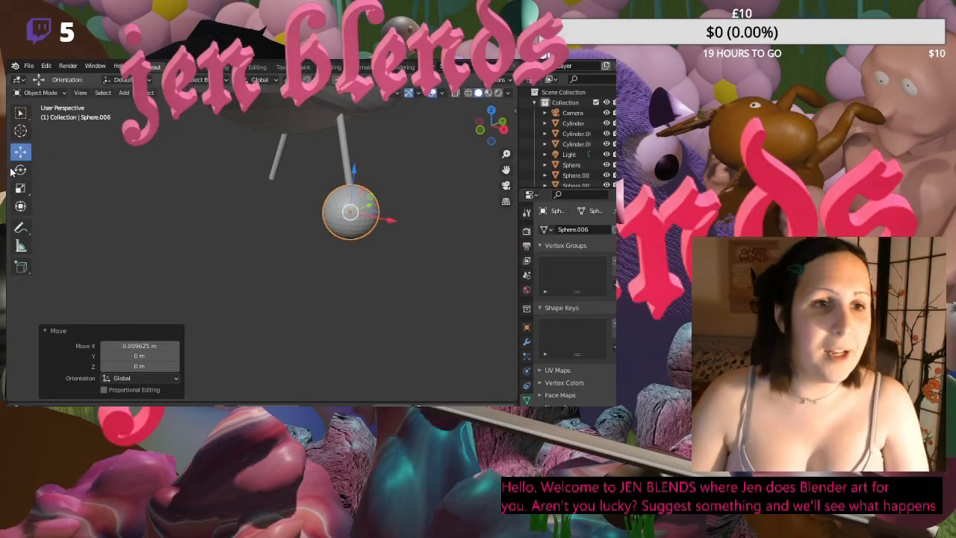
# - Scale the sphere into a flat disc along Z and narrow it along Y
pyautogui.click(25, 207)
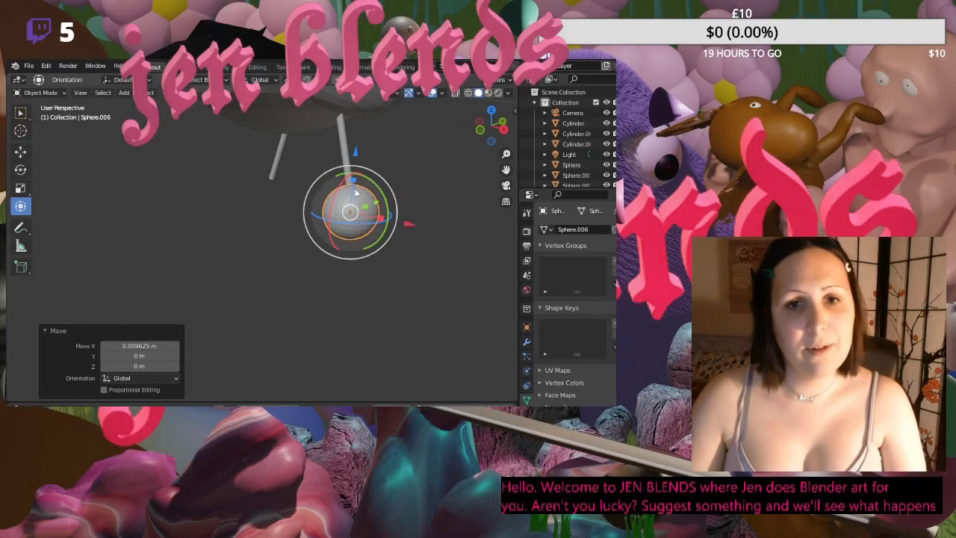
pyautogui.moveTo(358, 179); pyautogui.dragTo(358, 209)
pyautogui.moveTo(358, 210); pyautogui.dragTo(307, 179, button='middle')
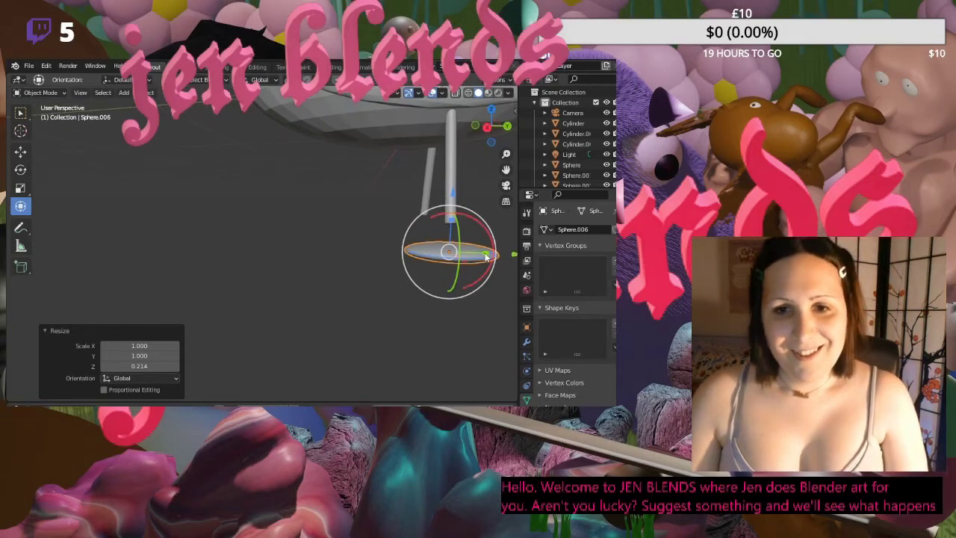
pyautogui.moveTo(508, 256); pyautogui.dragTo(470, 252)
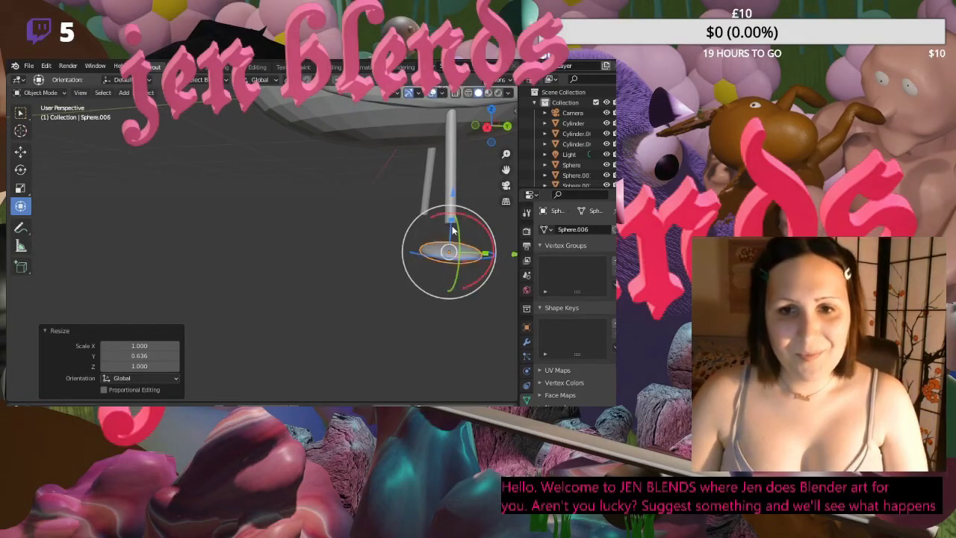
pyautogui.moveTo(452, 226); pyautogui.dragTo(451, 186)
# - Slide the disc along Y and narrow it to 0.346 on X
pyautogui.click(20, 150)
pyautogui.moveTo(497, 232); pyautogui.dragTo(365, 245)
pyautogui.moveTo(365, 245); pyautogui.dragTo(448, 256, button='middle')
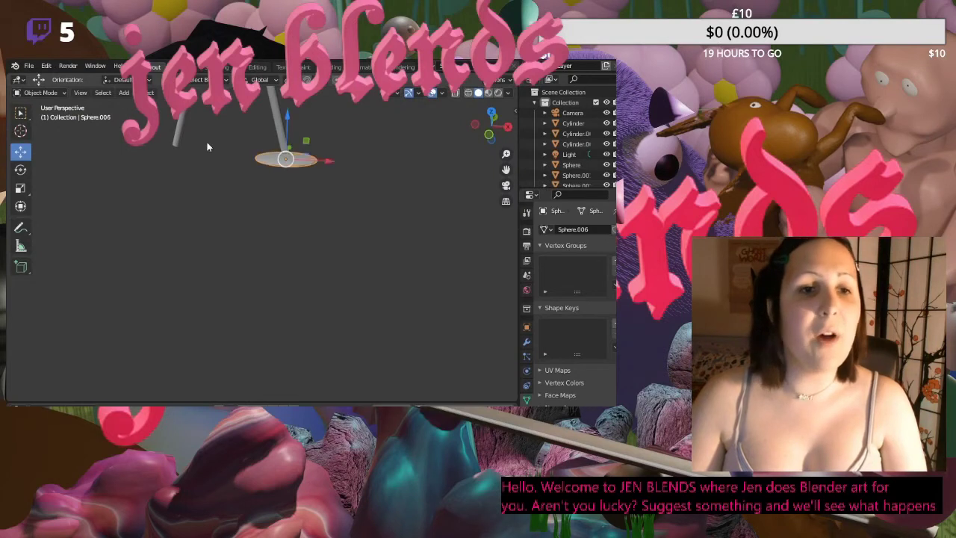
pyautogui.click(21, 171)
pyautogui.click(30, 207)
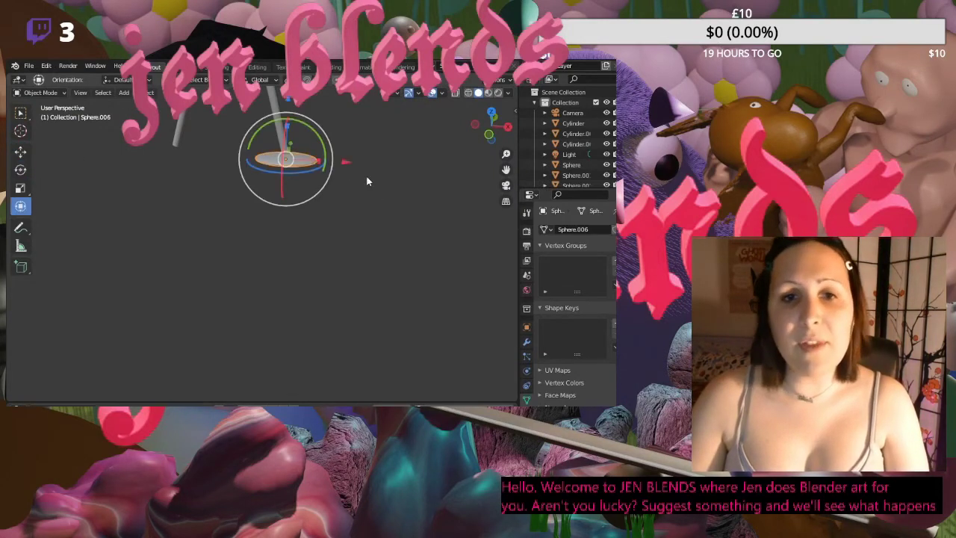
pyautogui.moveTo(310, 160); pyautogui.dragTo(292, 159)
pyautogui.moveTo(361, 133); pyautogui.dragTo(284, 126, button='middle')
pyautogui.scroll(-2, 489, 198)
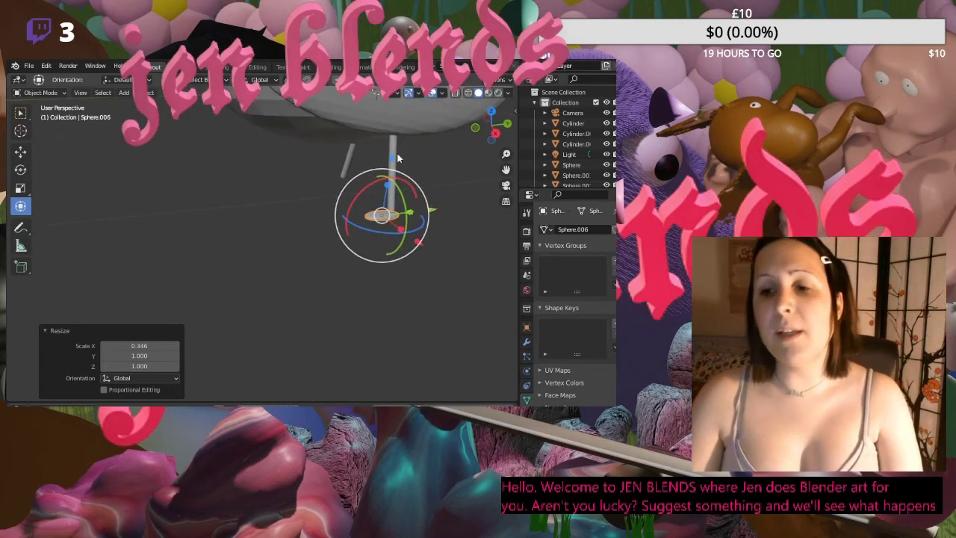
pyautogui.moveTo(489, 198); pyautogui.dragTo(486, 207, button='middle')
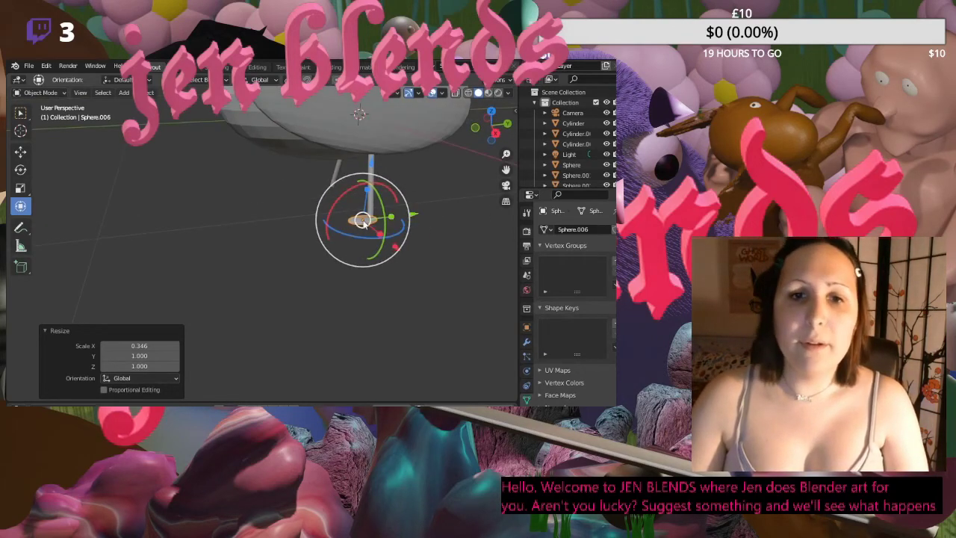
# - Narrow the disc along Y to 0.970, then to 0.953
pyautogui.press('s')
pyautogui.press('y')
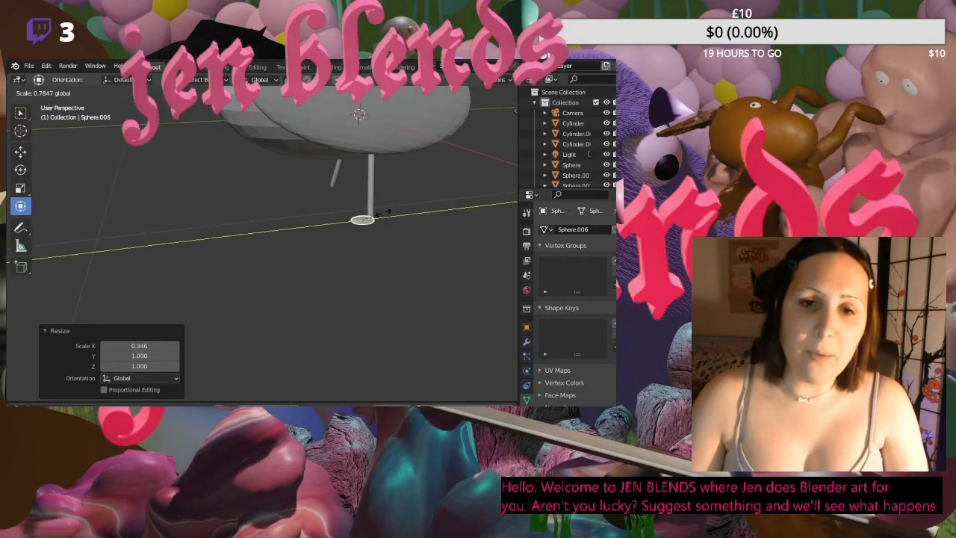
pyautogui.click(407, 208)
pyautogui.moveTo(424, 204); pyautogui.dragTo(412, 192, button='middle')
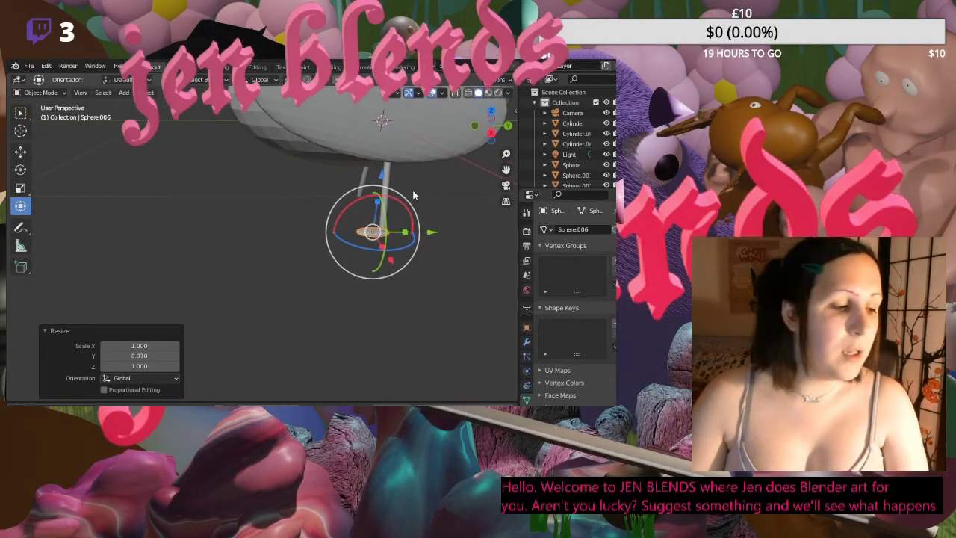
pyautogui.moveTo(430, 186); pyautogui.dragTo(434, 189, button='middle')
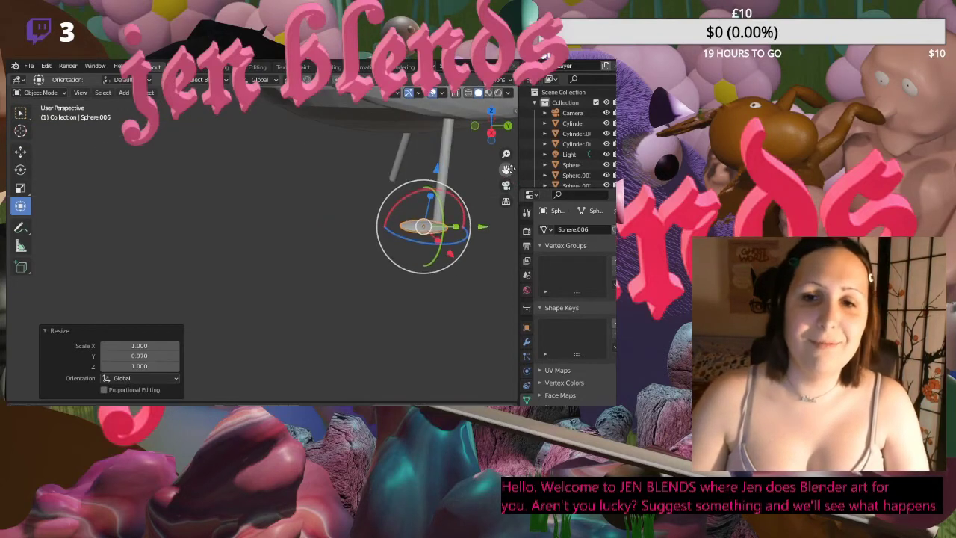
pyautogui.moveTo(505, 169); pyautogui.dragTo(429, 170)
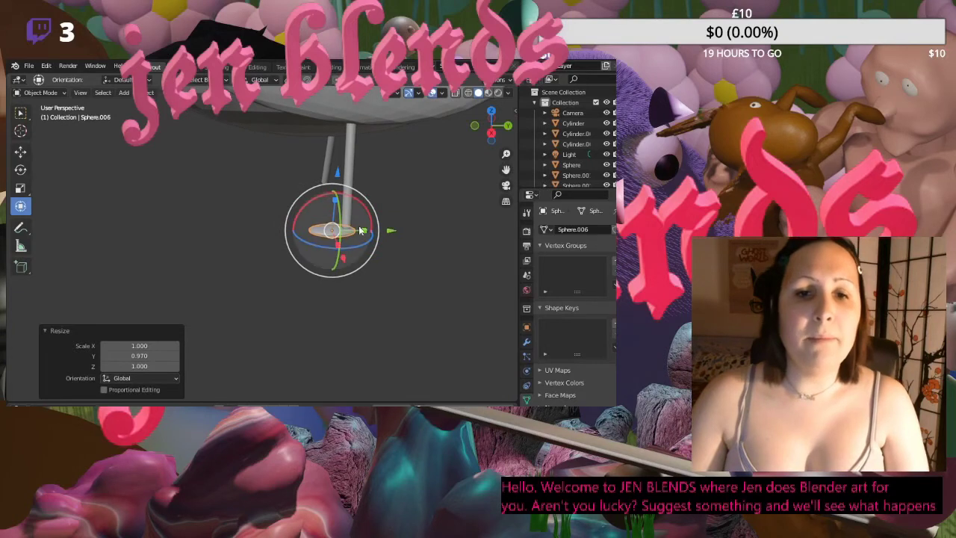
pyautogui.moveTo(366, 209); pyautogui.dragTo(367, 230, button='middle')
pyautogui.press('s')
pyautogui.press('y')
pyautogui.click(364, 229)
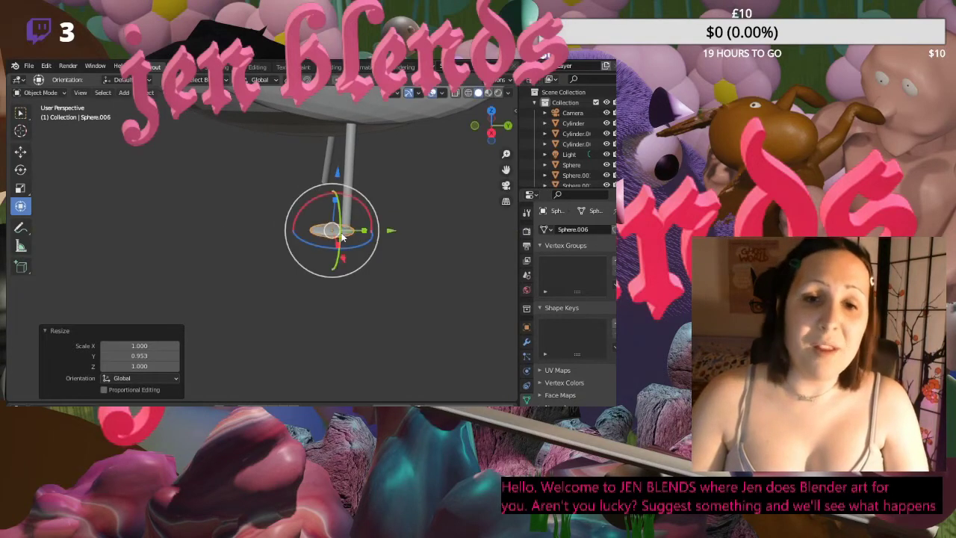
# - Nudge the disc along X and scale it up uniformly to about 1.588
pyautogui.click(21, 151)
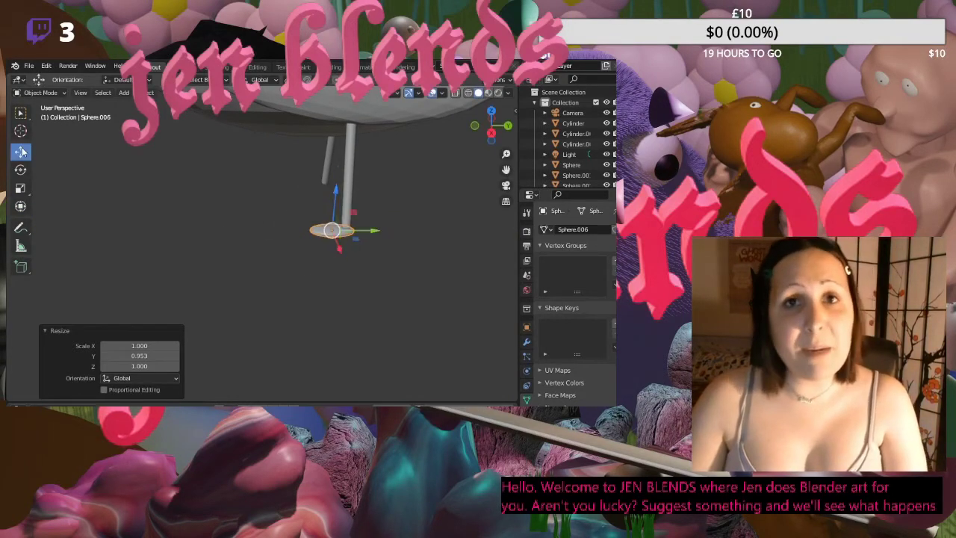
pyautogui.moveTo(379, 236); pyautogui.dragTo(373, 278)
pyautogui.click(299, 277)
pyautogui.moveTo(298, 282); pyautogui.dragTo(318, 271, button='middle')
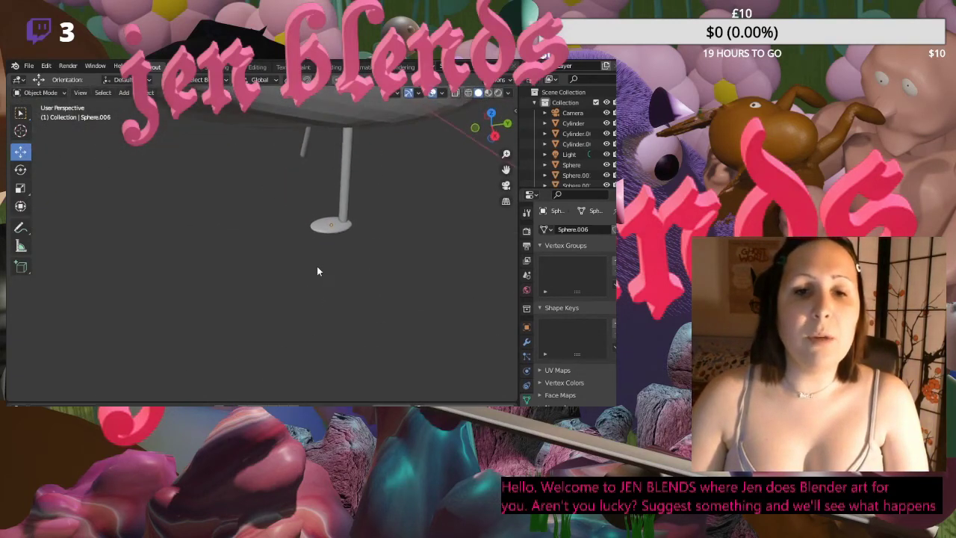
pyautogui.click(325, 228)
pyautogui.press('s')
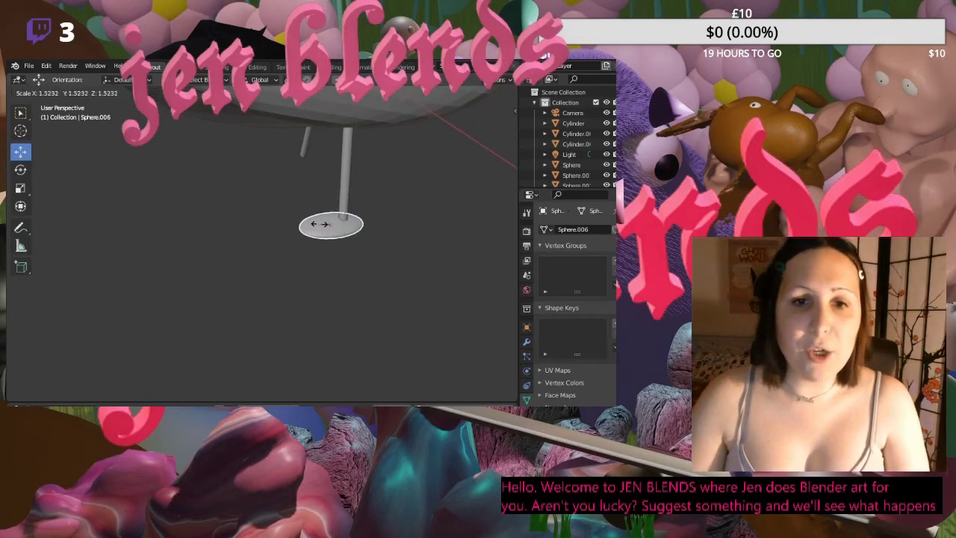
pyautogui.click(321, 223)
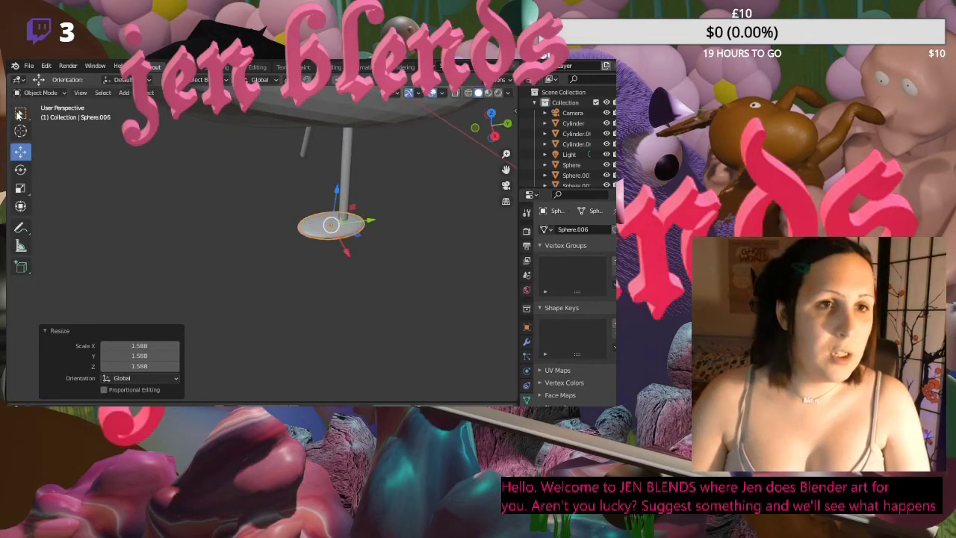
# - Nudge the disc along Y, turn it 4.8° about Z, and shift it 0.00713 m along X
pyautogui.moveTo(448, 252); pyautogui.dragTo(425, 229, button='middle')
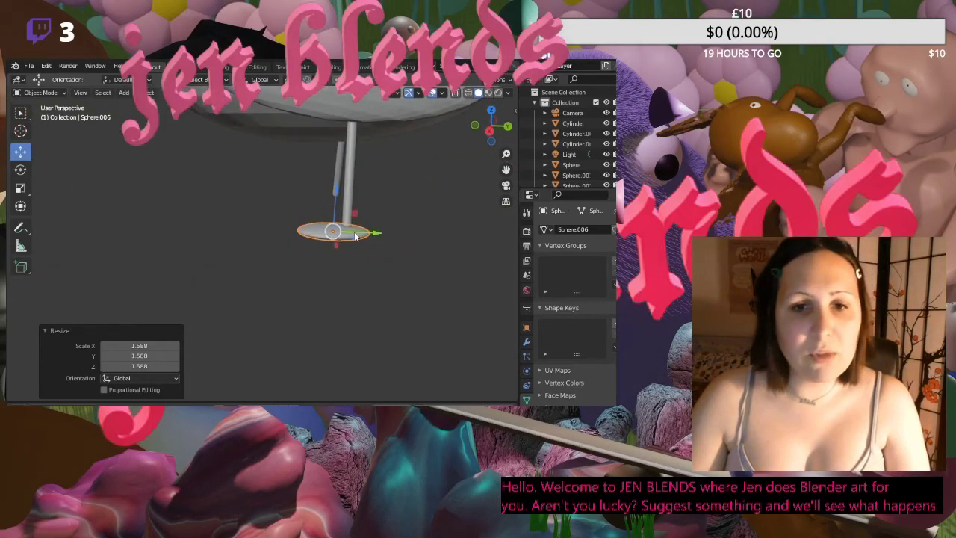
pyautogui.moveTo(378, 233); pyautogui.dragTo(371, 232)
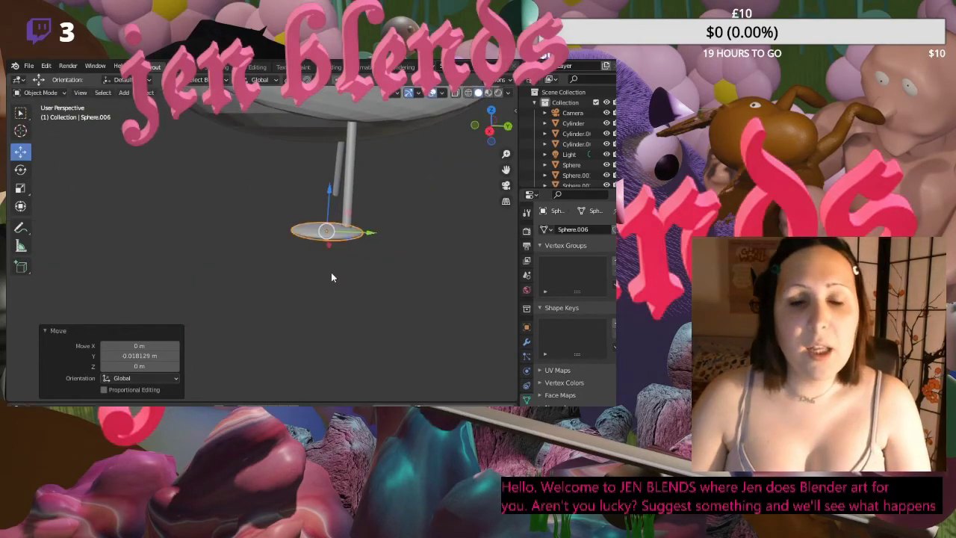
pyautogui.click(331, 276)
pyautogui.moveTo(320, 272); pyautogui.dragTo(452, 297, button='middle')
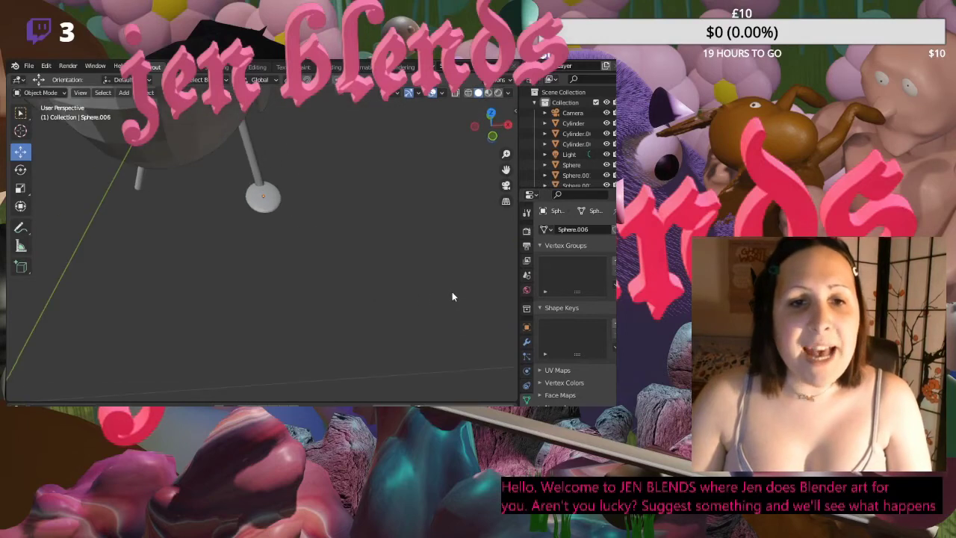
pyautogui.click(275, 206)
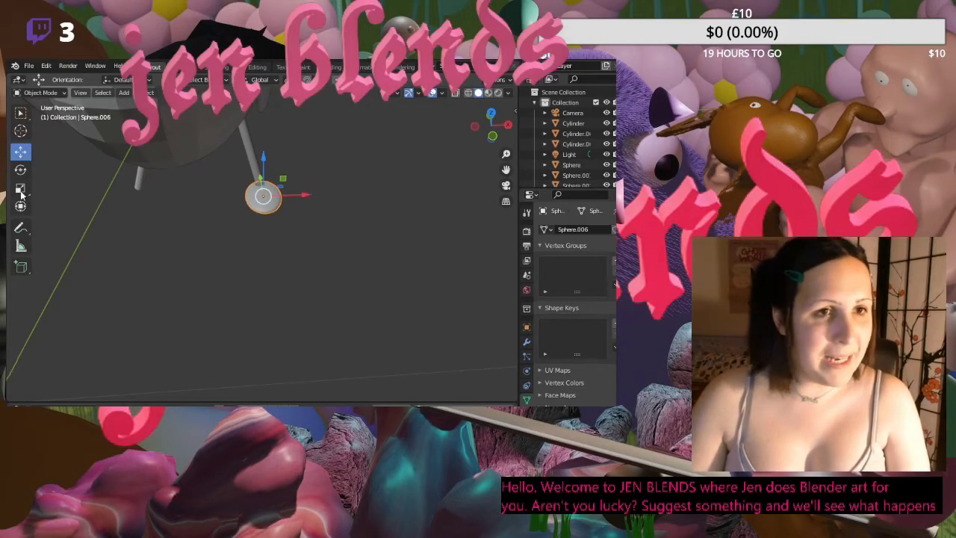
pyautogui.click(21, 169)
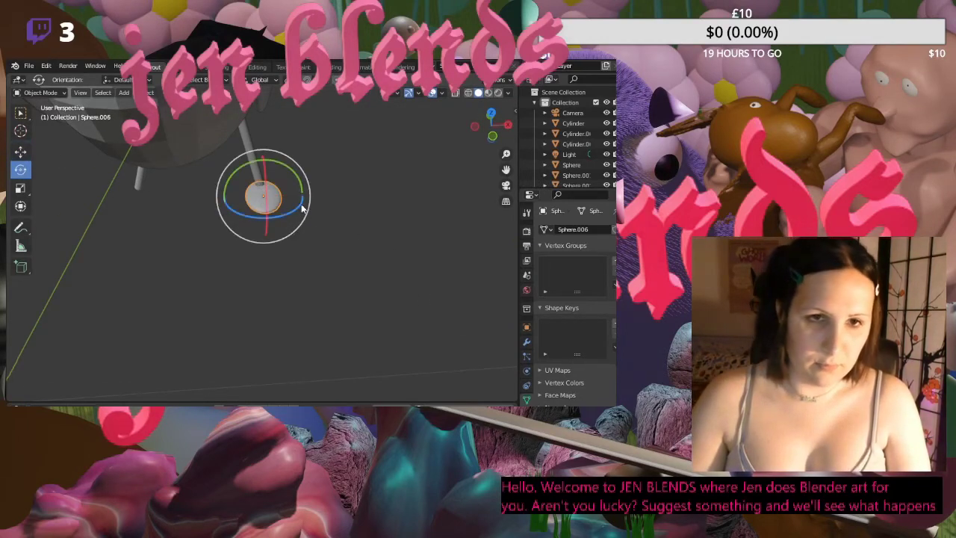
pyautogui.moveTo(302, 209); pyautogui.dragTo(308, 251)
pyautogui.click(20, 152)
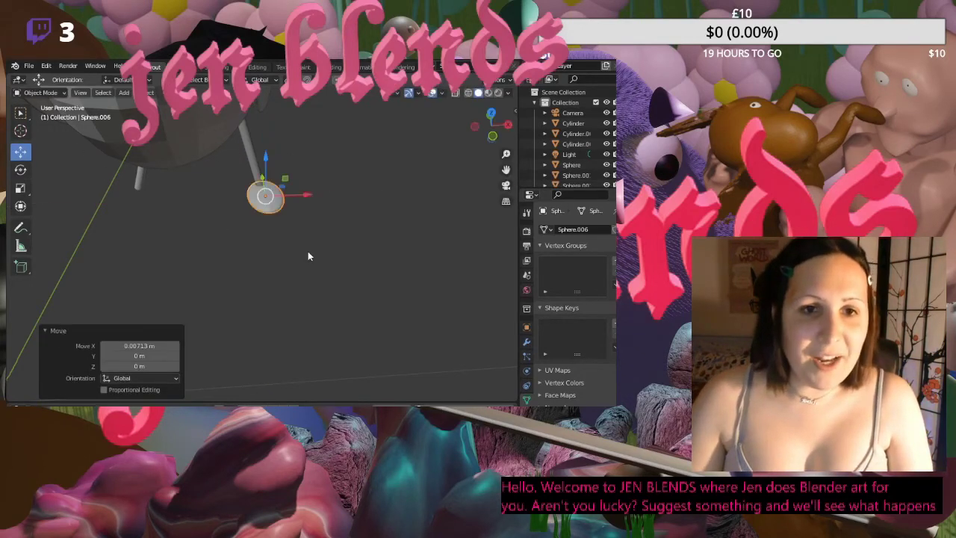
pyautogui.click(310, 251)
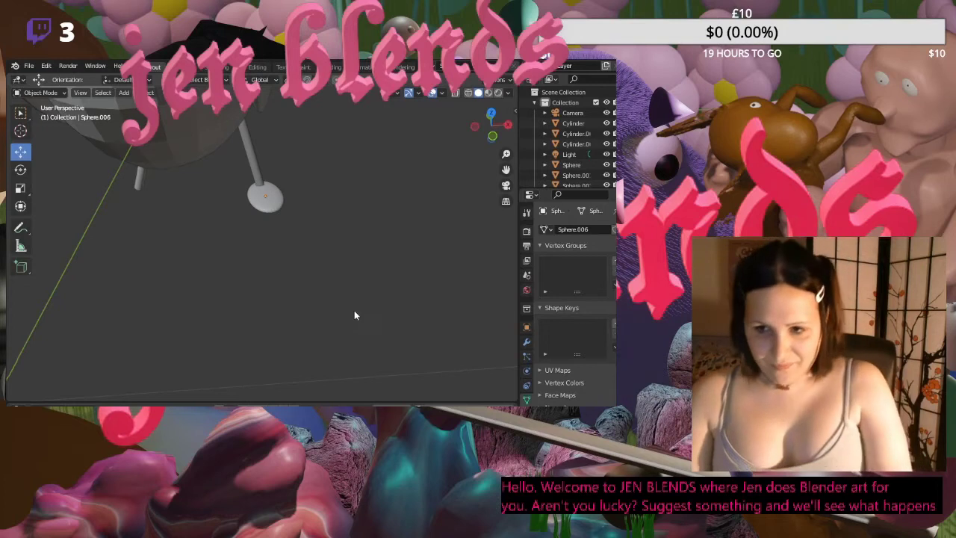
pyautogui.click(278, 209)
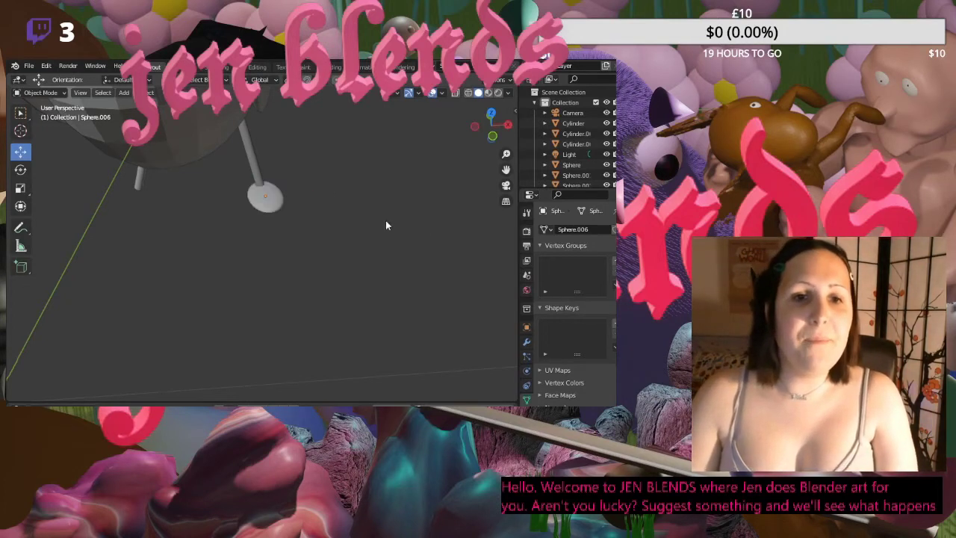
pyautogui.moveTo(385, 221); pyautogui.dragTo(269, 232, button='middle')
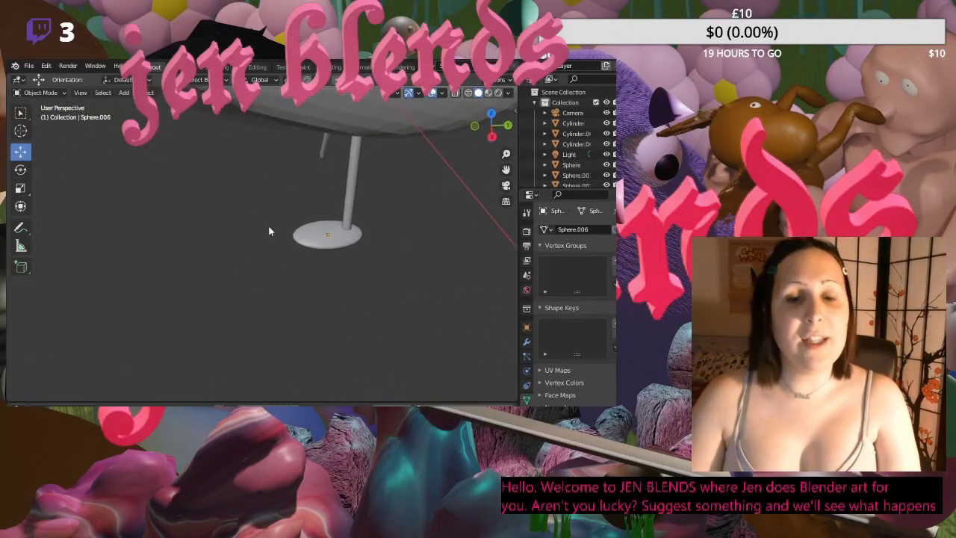
# - Add a cone, scale it to 0.277, and tilt it about 82° around X
pyautogui.hotkey('shift', 'a')
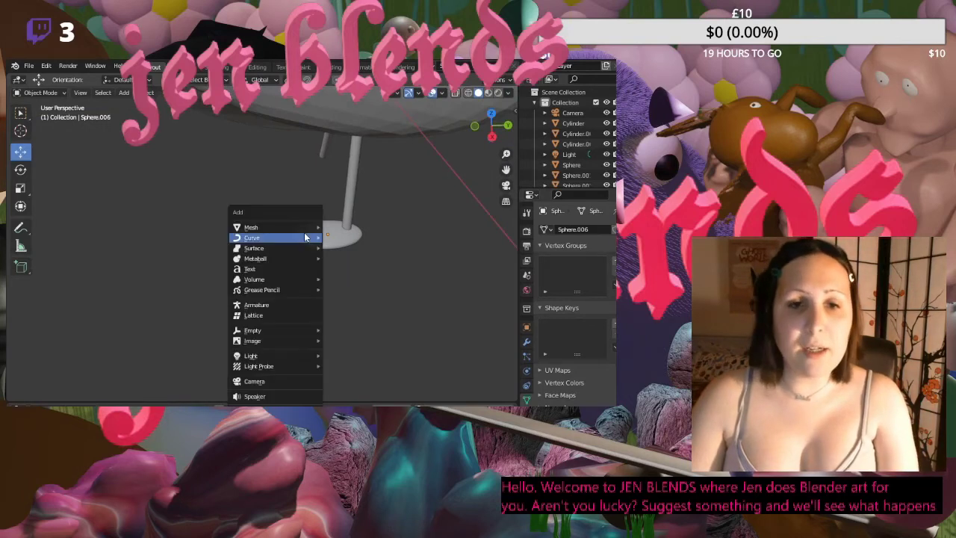
pyautogui.moveTo(314, 227)
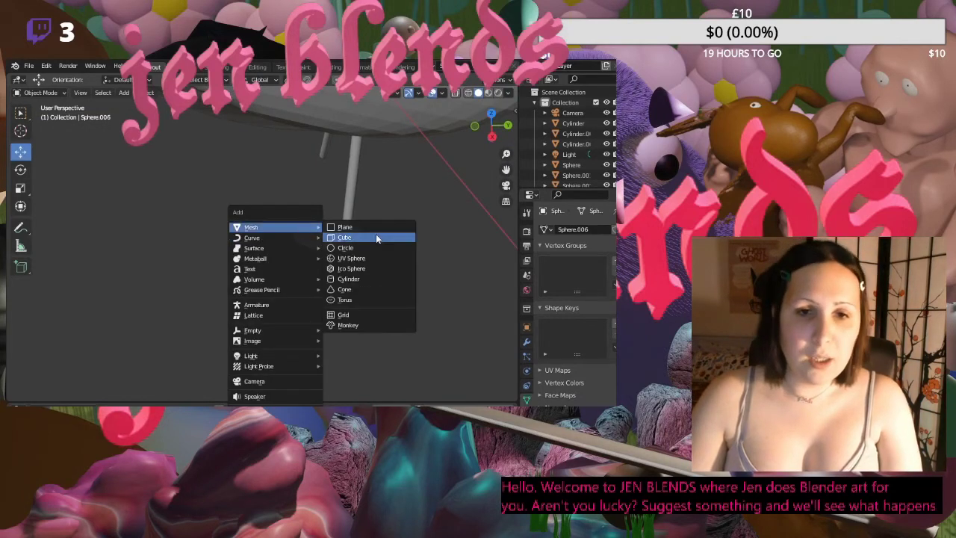
pyautogui.click(365, 288)
pyautogui.scroll(-4, 391, 225)
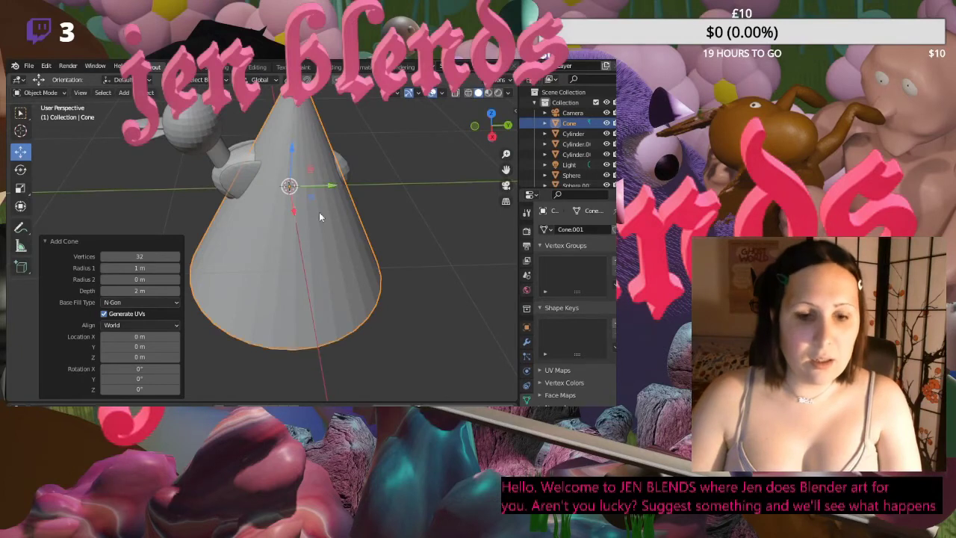
pyautogui.press('s')
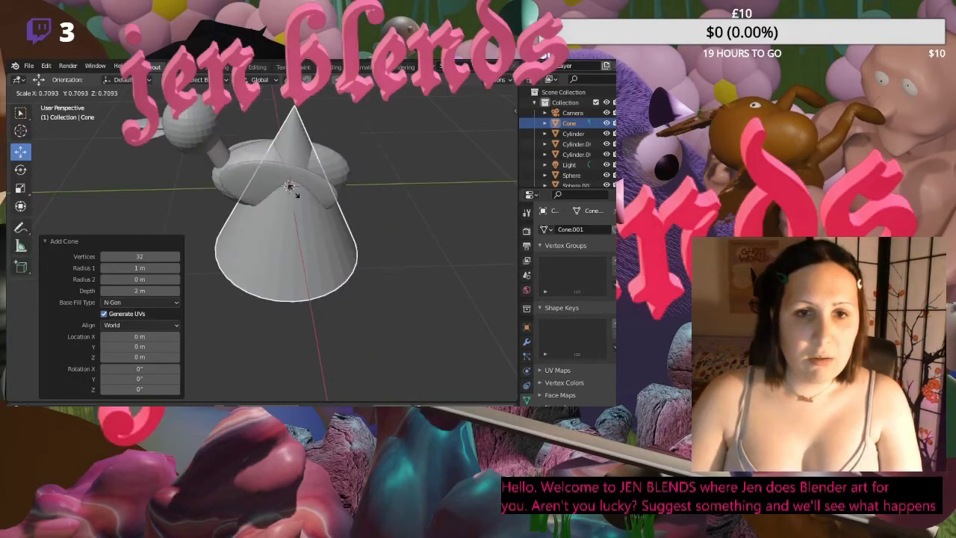
pyautogui.click(292, 184)
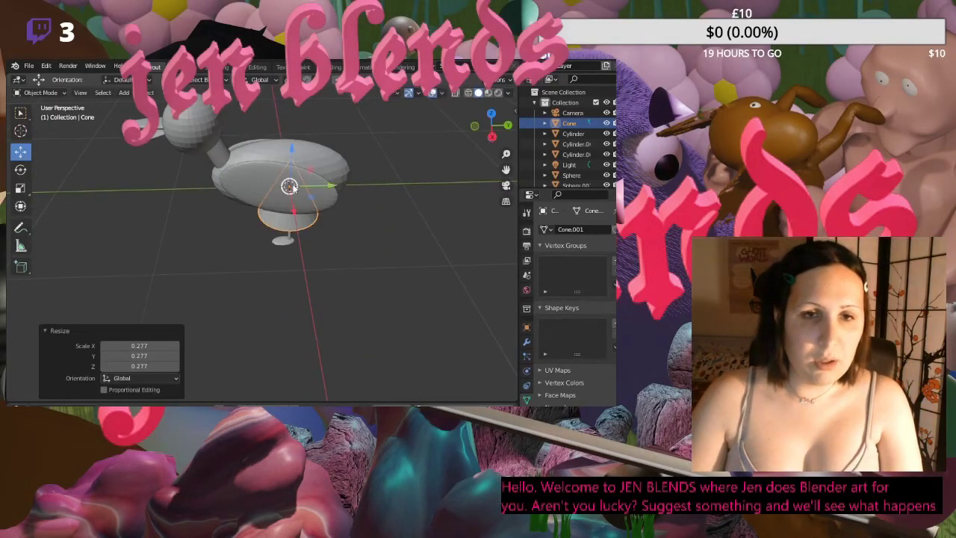
pyautogui.click(20, 169)
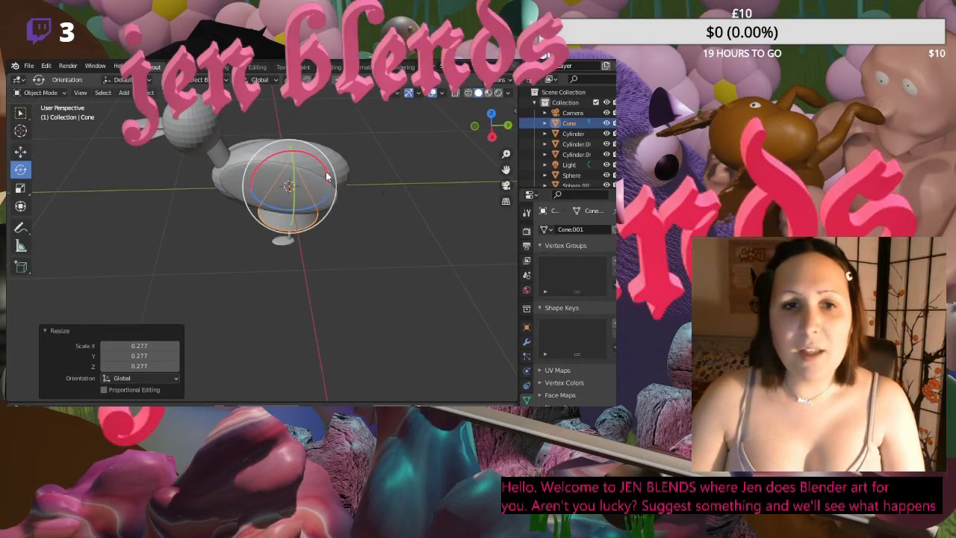
pyautogui.moveTo(328, 176); pyautogui.dragTo(254, 245)
# - Flatten the cone to 0.080 along Z and stretch it along X
pyautogui.click(21, 152)
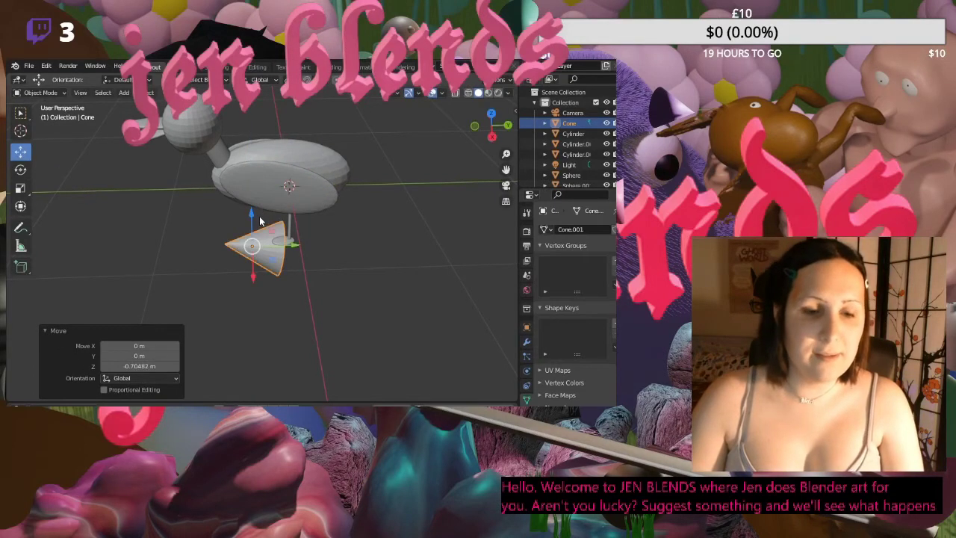
pyautogui.click(21, 206)
pyautogui.moveTo(254, 224); pyautogui.dragTo(254, 248)
pyautogui.scroll(3, 254, 248)
pyautogui.moveTo(254, 248); pyautogui.dragTo(299, 253, button='middle')
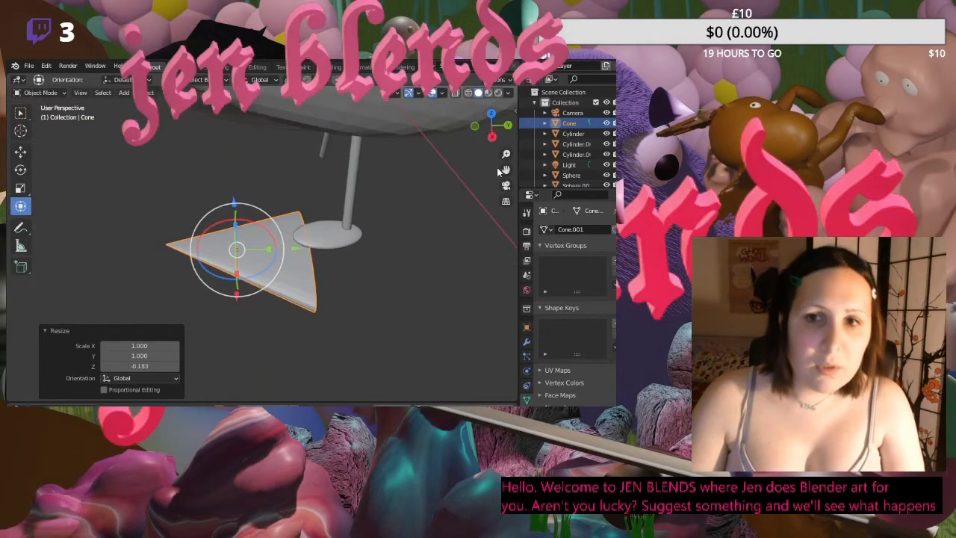
pyautogui.moveTo(506, 169); pyautogui.dragTo(508, 127)
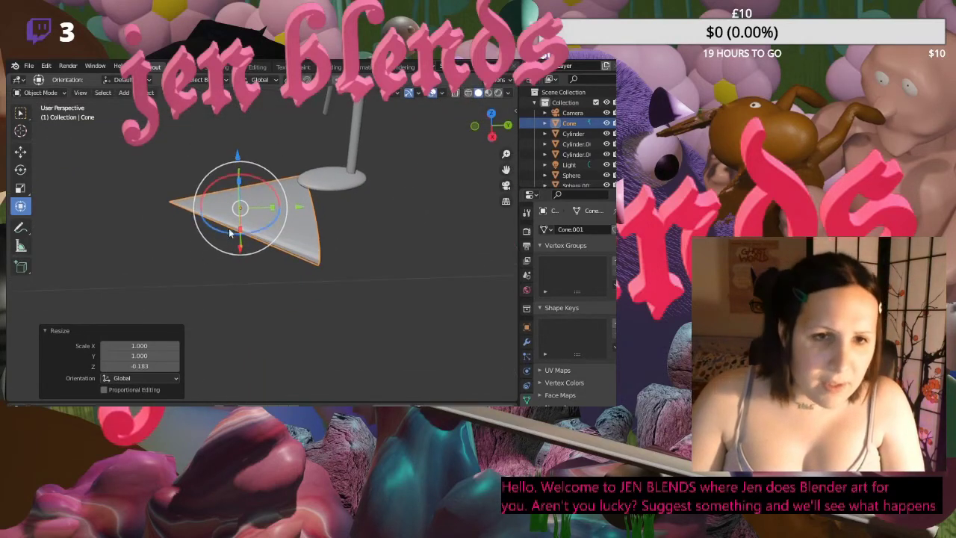
pyautogui.moveTo(240, 230); pyautogui.dragTo(247, 218)
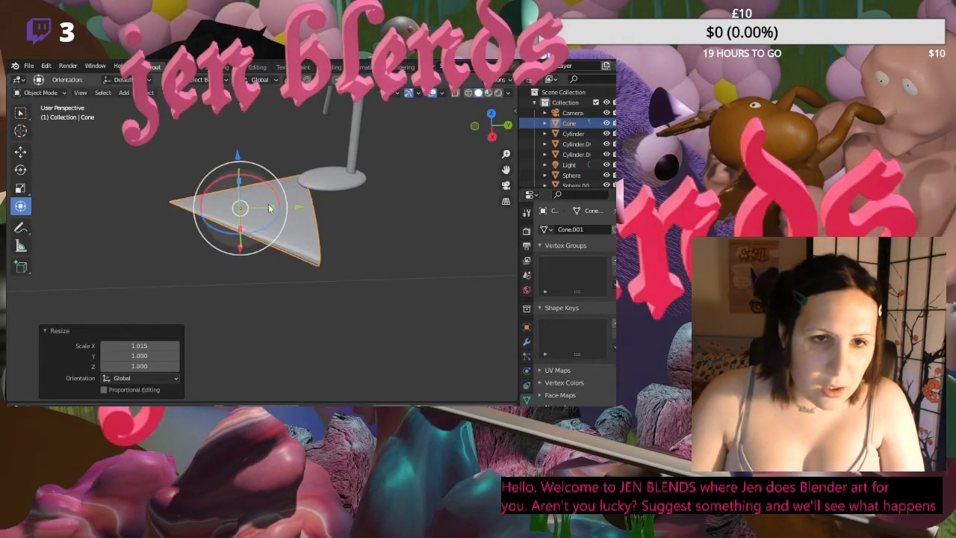
pyautogui.moveTo(239, 175); pyautogui.dragTo(240, 195)
pyautogui.moveTo(240, 195); pyautogui.dragTo(141, 162, button='middle')
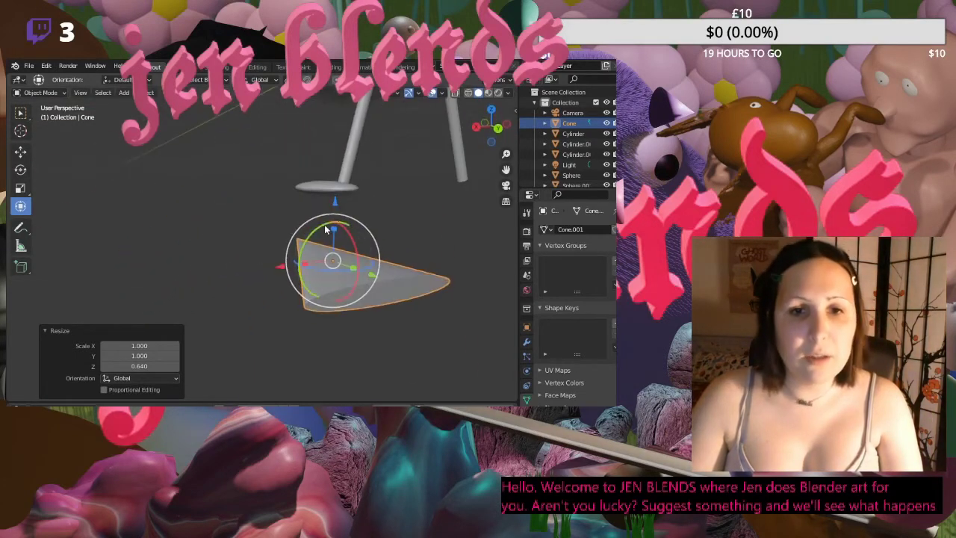
pyautogui.moveTo(333, 231); pyautogui.dragTo(332, 257)
pyautogui.moveTo(265, 248); pyautogui.dragTo(327, 243, button='middle')
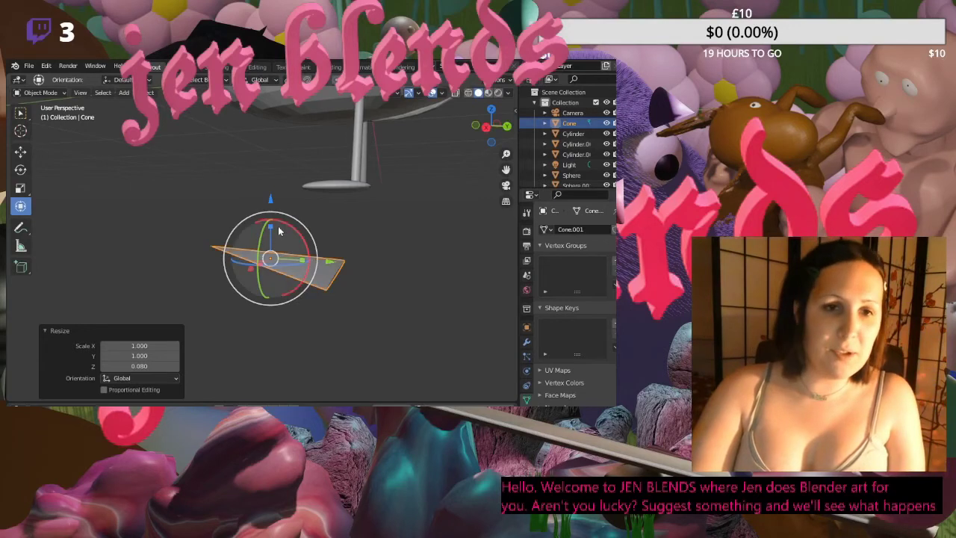
# - Rescale the cone on Z to 0.538, then 1.286, and narrow it along X
pyautogui.moveTo(394, 219); pyautogui.dragTo(418, 215, button='middle')
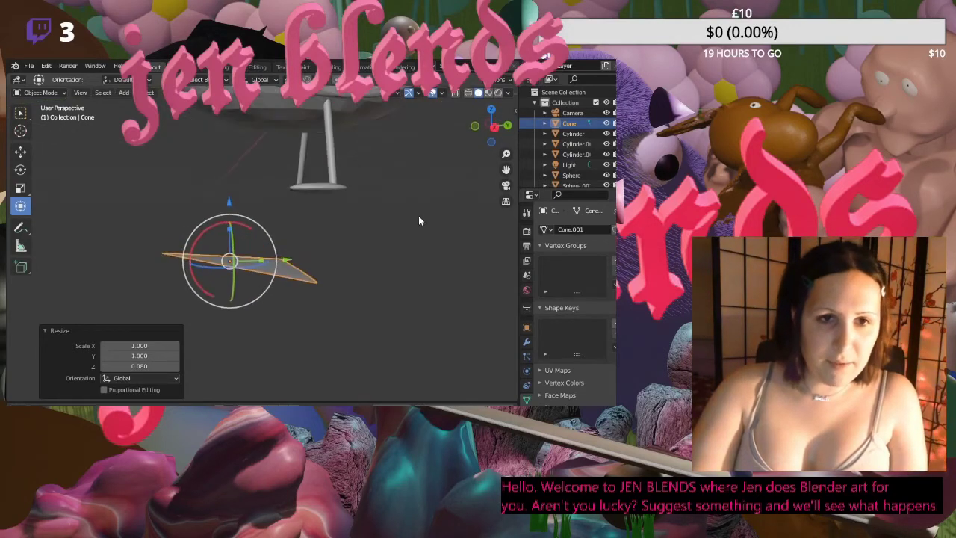
pyautogui.press('s')
pyautogui.press('z')
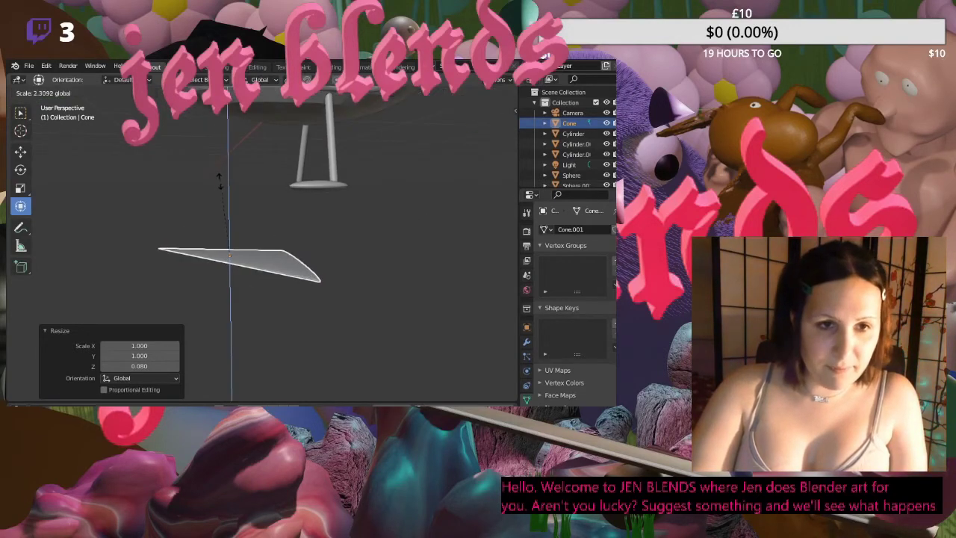
pyautogui.click(235, 205)
pyautogui.moveTo(323, 217); pyautogui.dragTo(351, 299, button='middle')
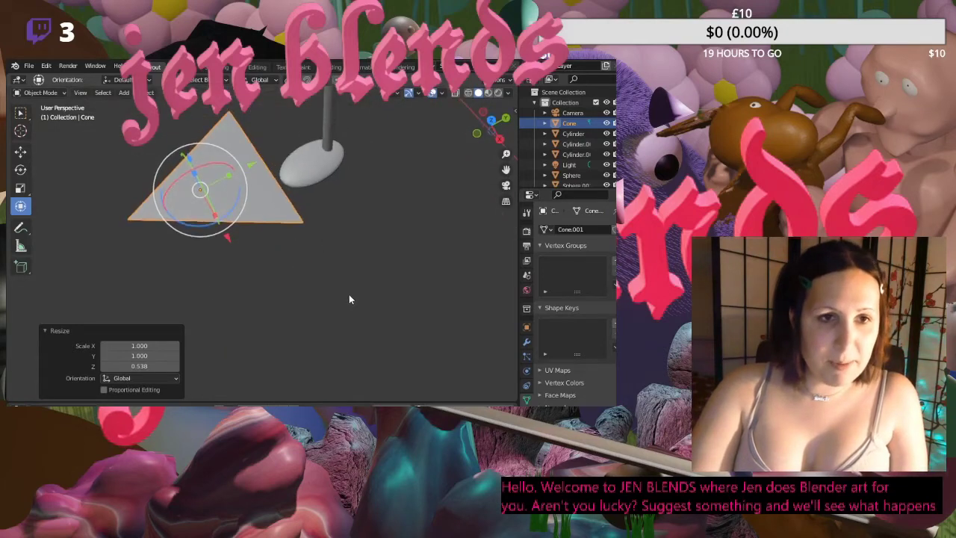
pyautogui.press('s')
pyautogui.press('z')
pyautogui.click(196, 174)
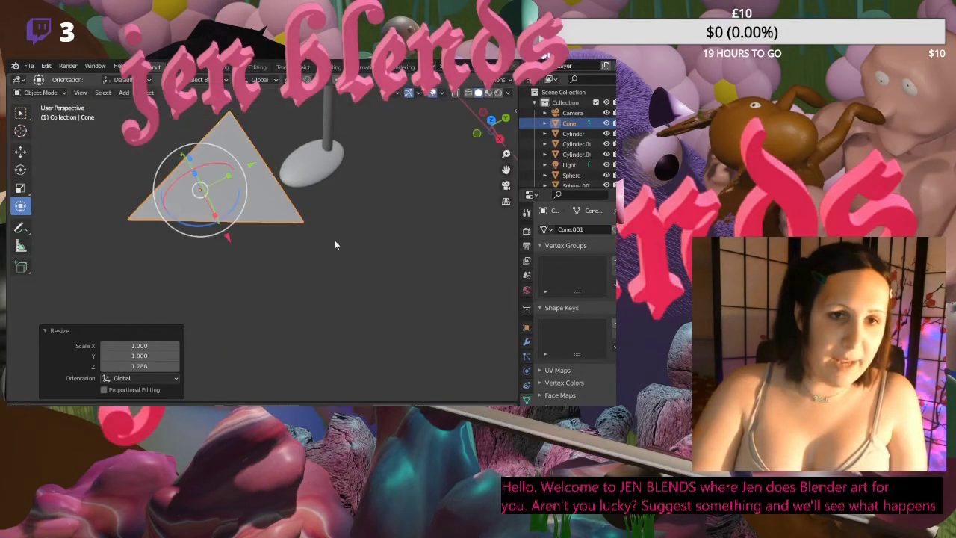
pyautogui.press('s')
pyautogui.press('x')
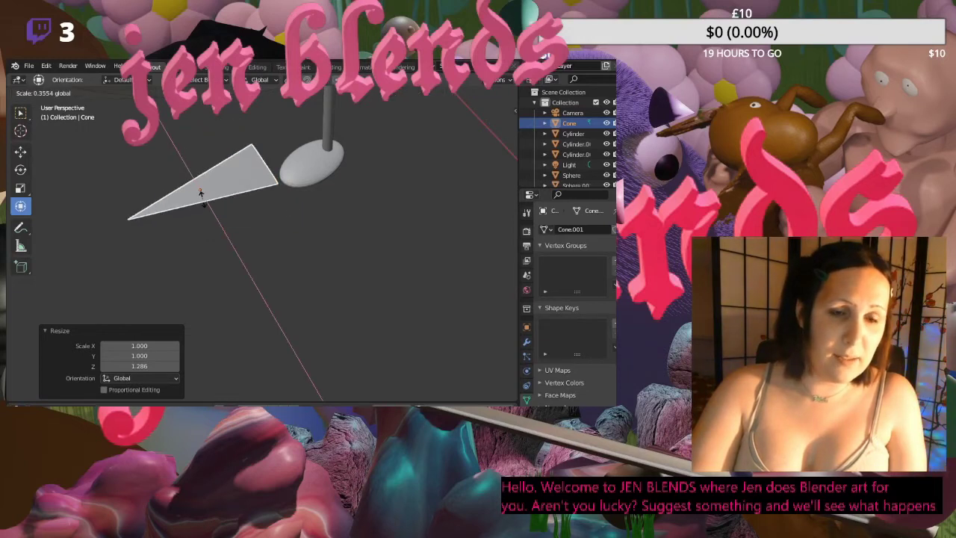
pyautogui.click(202, 192)
pyautogui.moveTo(261, 233); pyautogui.dragTo(224, 158, button='middle')
# - Move the wedge along Y, Z and X, then shrink it uniformly to 0.358
pyautogui.click(22, 153)
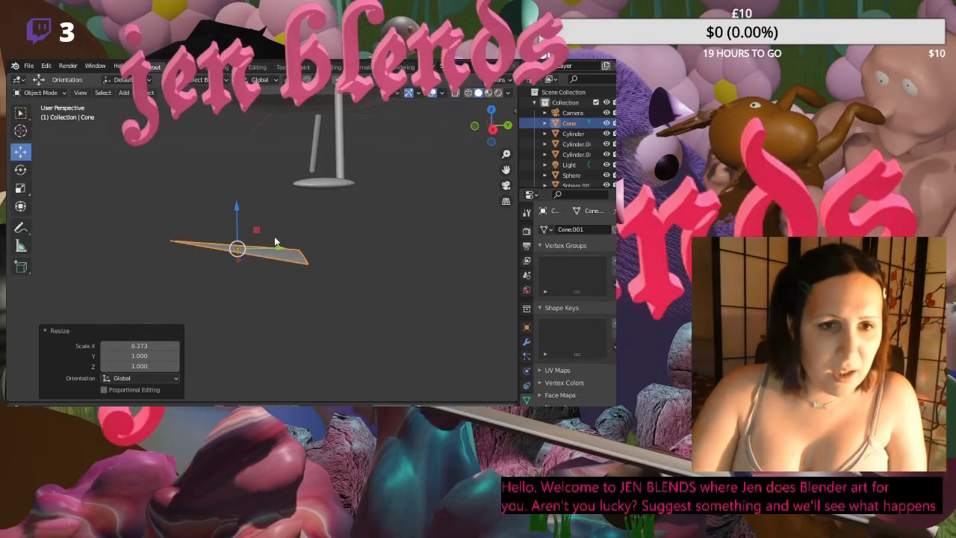
pyautogui.moveTo(278, 251); pyautogui.dragTo(240, 133)
pyautogui.moveTo(240, 133); pyautogui.dragTo(354, 247, button='middle')
pyautogui.moveTo(199, 204); pyautogui.dragTo(250, 200)
pyautogui.moveTo(216, 174)
pyautogui.mouseDown()
pyautogui.moveTo(217, 151)
pyautogui.moveTo(217, 161)
pyautogui.mouseUp()
pyautogui.moveTo(253, 196); pyautogui.dragTo(288, 196)
pyautogui.press('s')
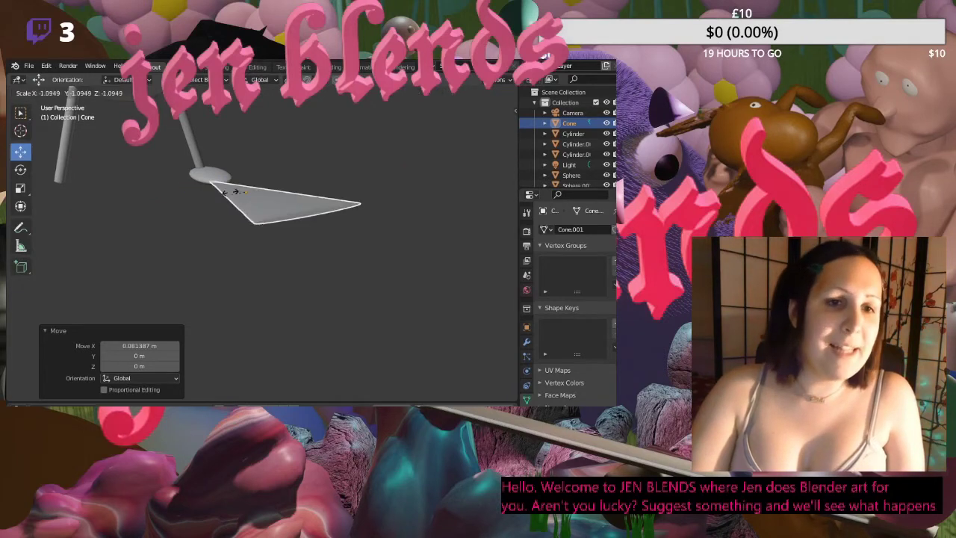
pyautogui.click(248, 199)
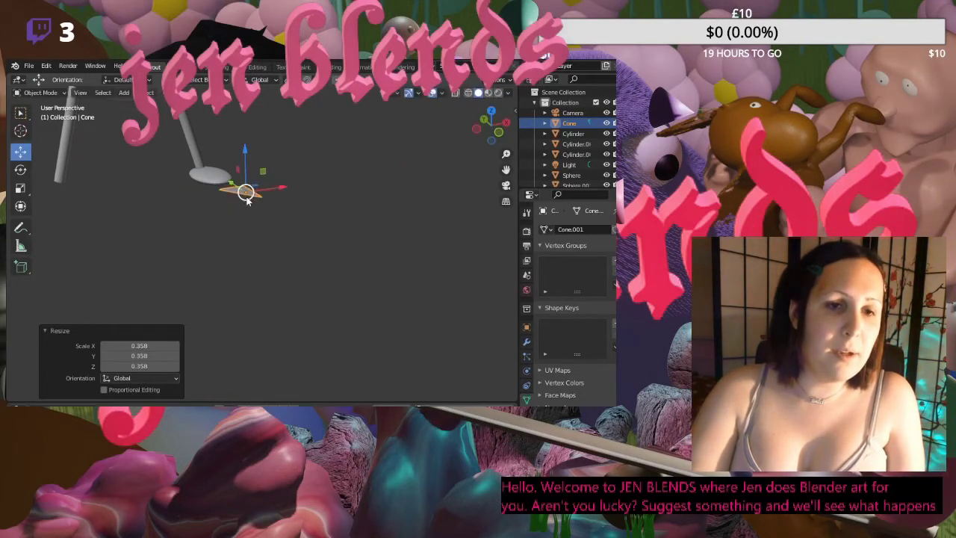
pyautogui.moveTo(324, 159); pyautogui.dragTo(246, 163, button='middle')
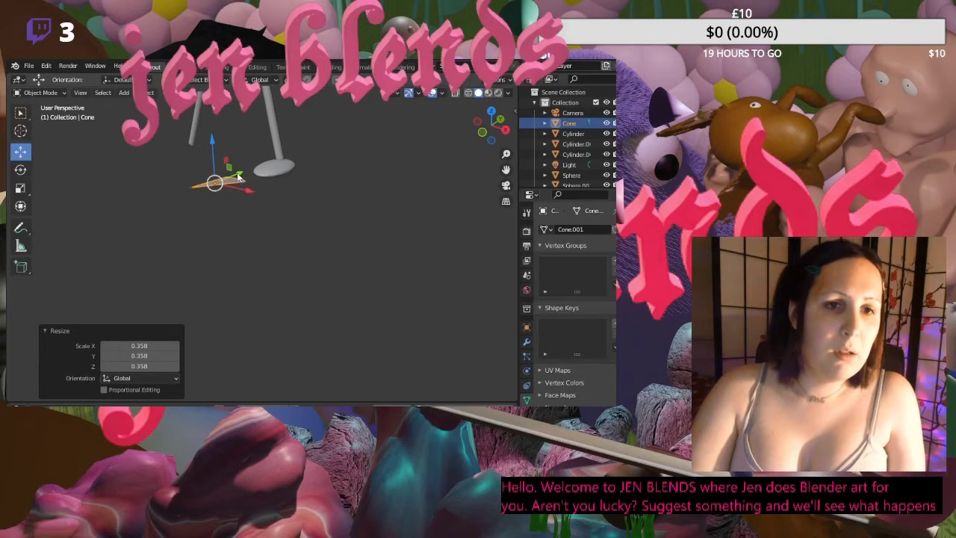
# - Shift the wedge along Y, lower it slightly on Z, and nudge it toward the foot
pyautogui.press('g')
pyautogui.press('y')
pyautogui.click(252, 195)
pyautogui.moveTo(252, 196); pyautogui.dragTo(288, 221, button='middle')
pyautogui.press('g')
pyautogui.press('z')
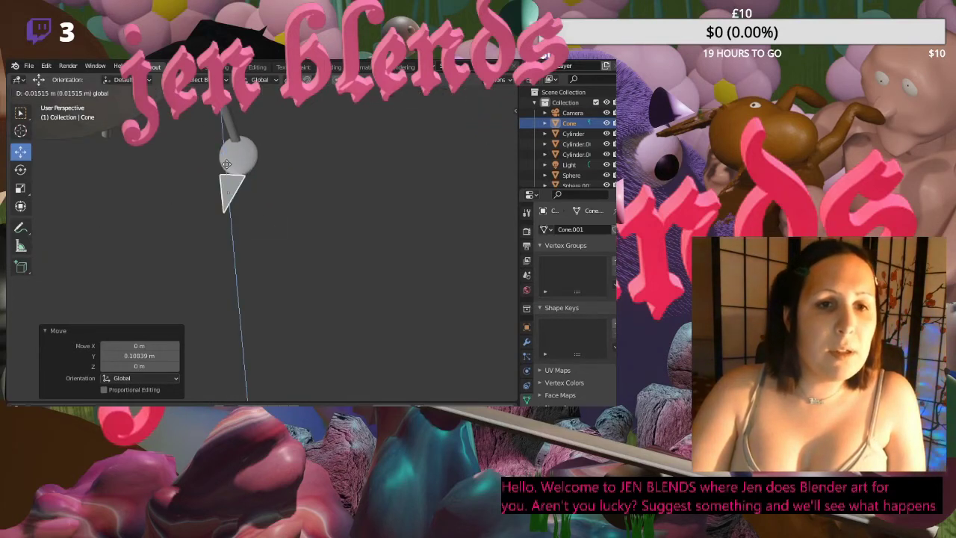
pyautogui.click(326, 176)
pyautogui.moveTo(326, 177); pyautogui.dragTo(268, 142, button='middle')
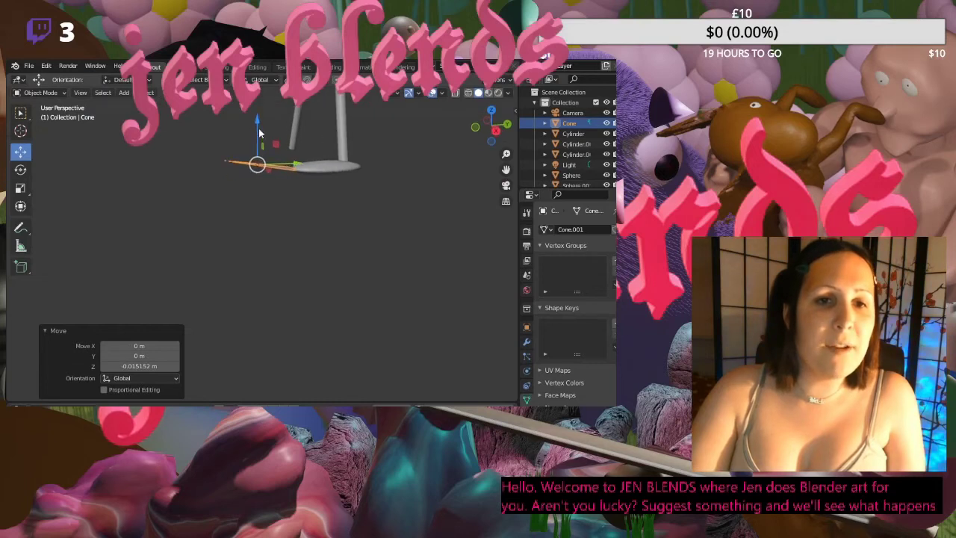
pyautogui.click(294, 185)
pyautogui.click(279, 171)
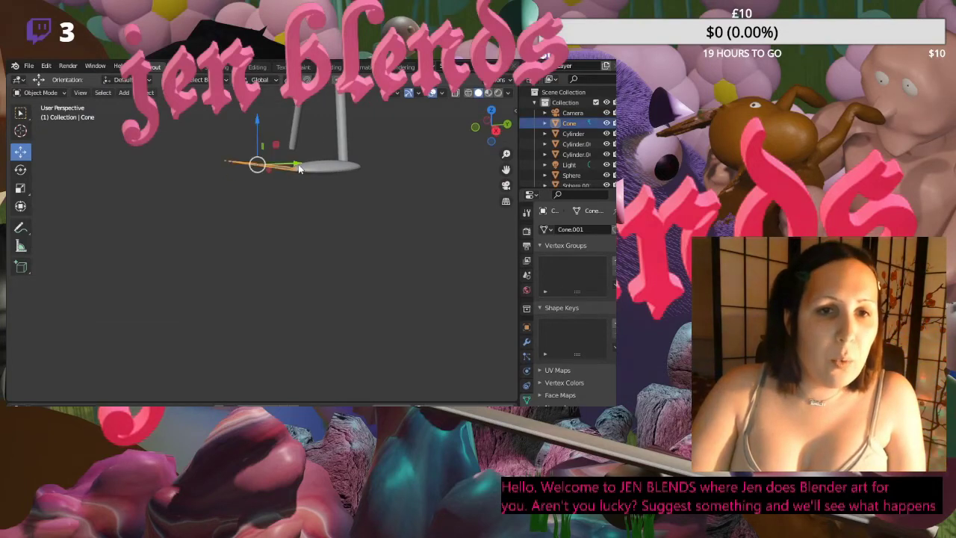
pyautogui.moveTo(299, 169); pyautogui.dragTo(309, 167)
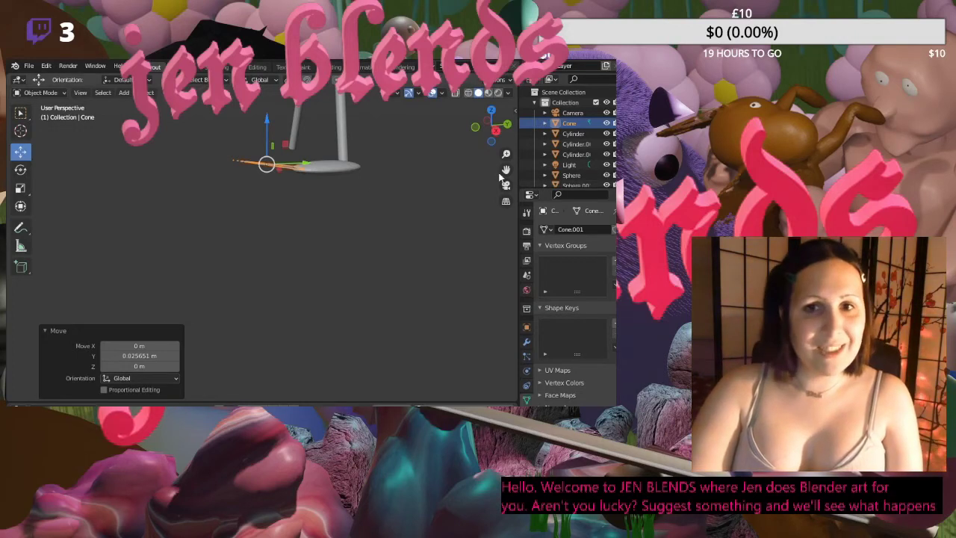
# - Resize the wedge again beside the foot disc
pyautogui.moveTo(506, 170); pyautogui.dragTo(497, 292)
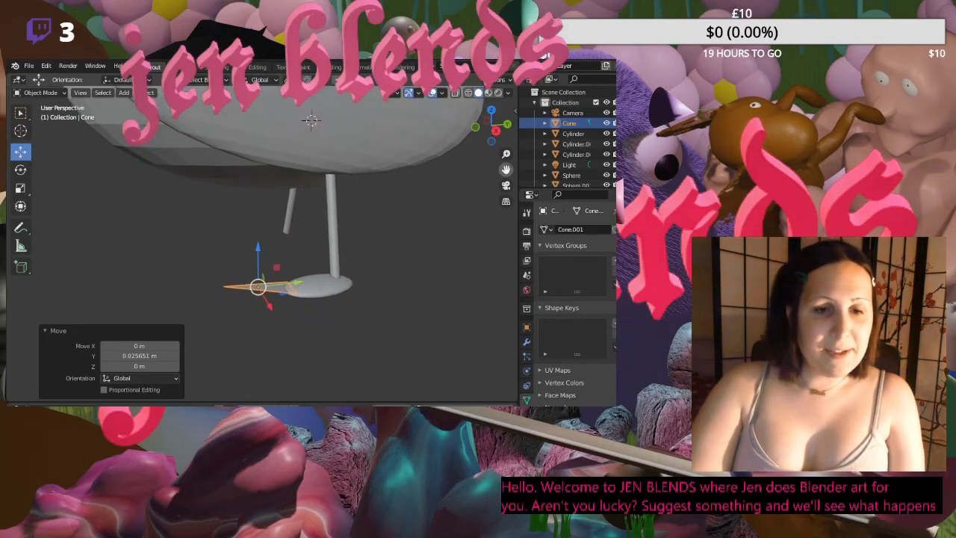
pyautogui.click(361, 373)
pyautogui.click(279, 291)
pyautogui.press('s')
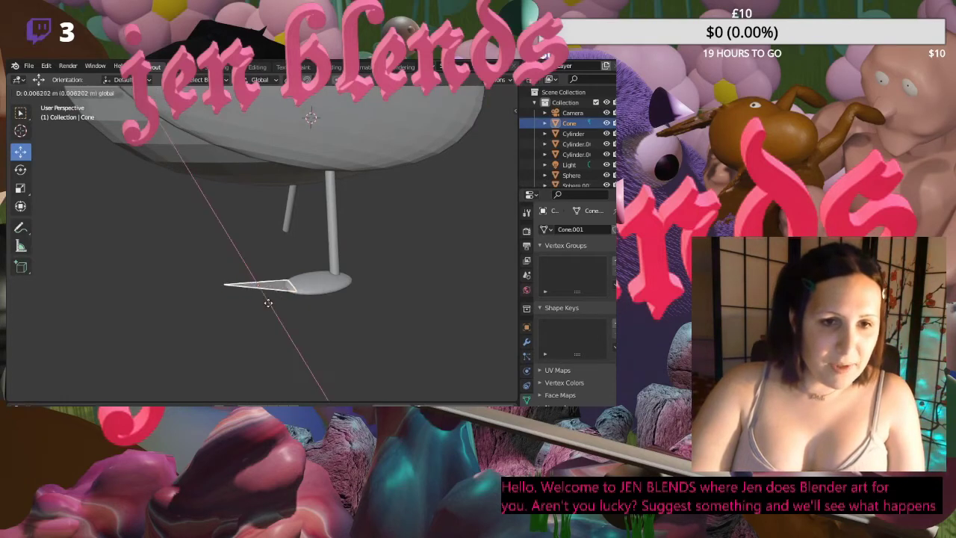
pyautogui.click(304, 327)
pyautogui.click(279, 302)
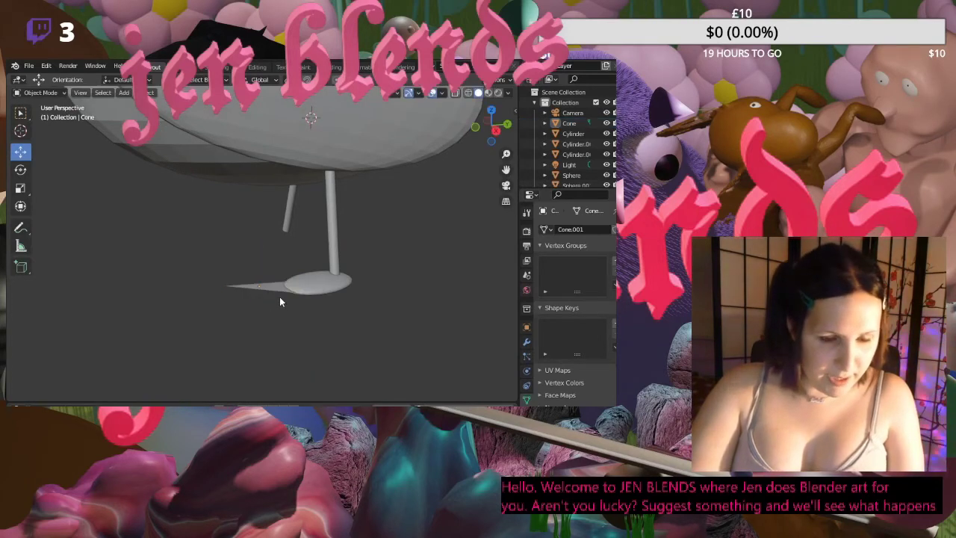
pyautogui.moveTo(280, 296)
pyautogui.mouseDown(button='middle')
pyautogui.moveTo(281, 266)
pyautogui.moveTo(281, 290)
pyautogui.mouseUp(button='middle')
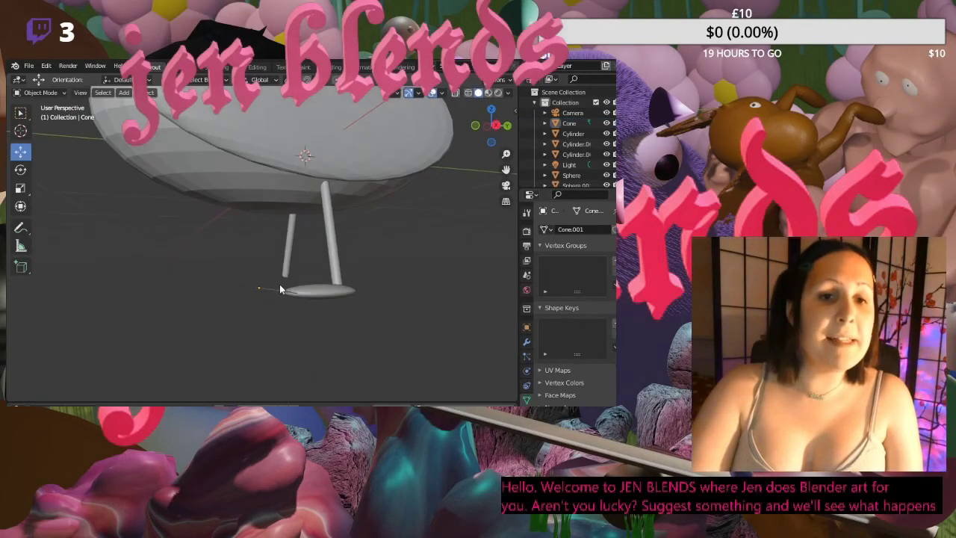
pyautogui.click(247, 288)
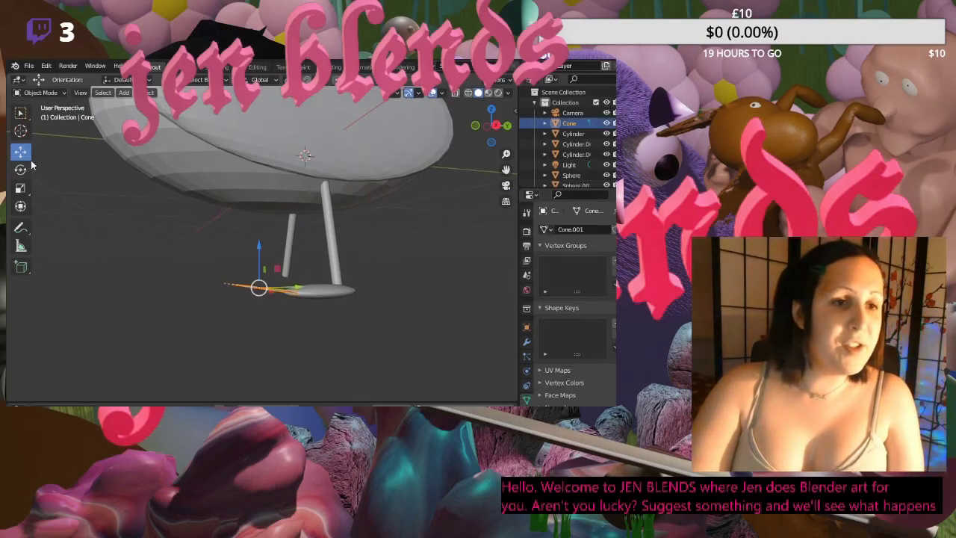
# - Stretch the wedge along Z in two passes
pyautogui.click(20, 206)
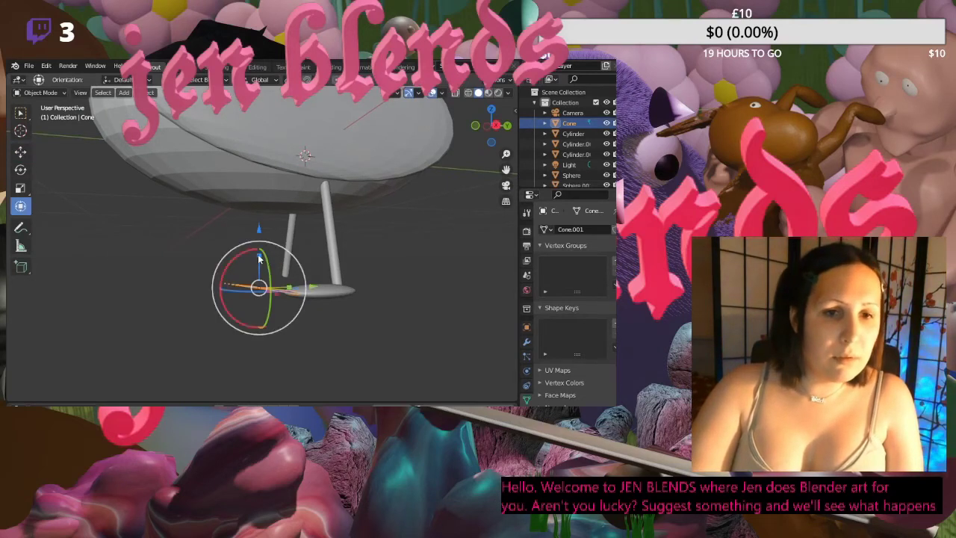
pyautogui.moveTo(260, 247); pyautogui.dragTo(274, 191)
pyautogui.click(423, 312)
pyautogui.moveTo(304, 315)
pyautogui.mouseDown(button='middle')
pyautogui.moveTo(315, 361)
pyautogui.moveTo(287, 322)
pyautogui.mouseUp(button='middle')
pyautogui.click(278, 291)
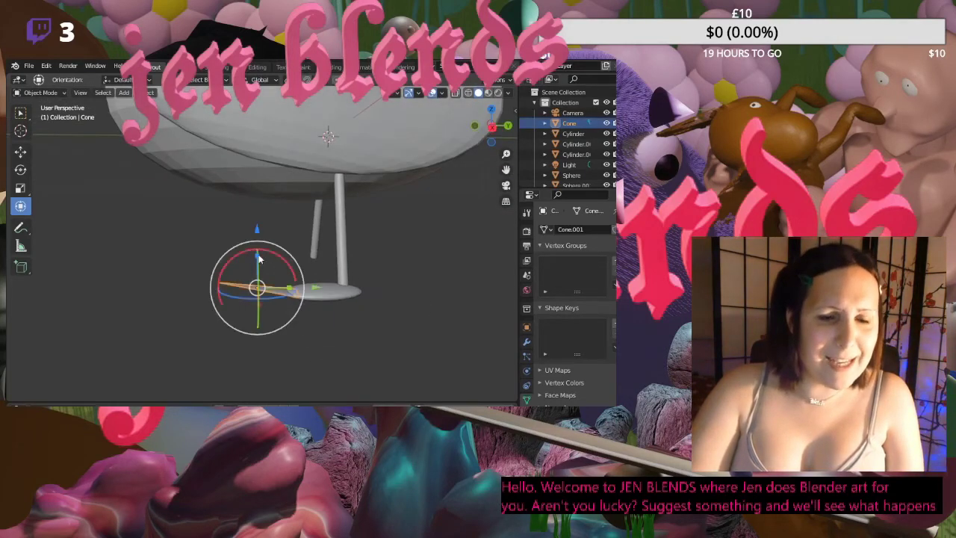
pyautogui.moveTo(259, 258); pyautogui.dragTo(260, 206)
pyautogui.click(261, 209)
pyautogui.click(363, 300)
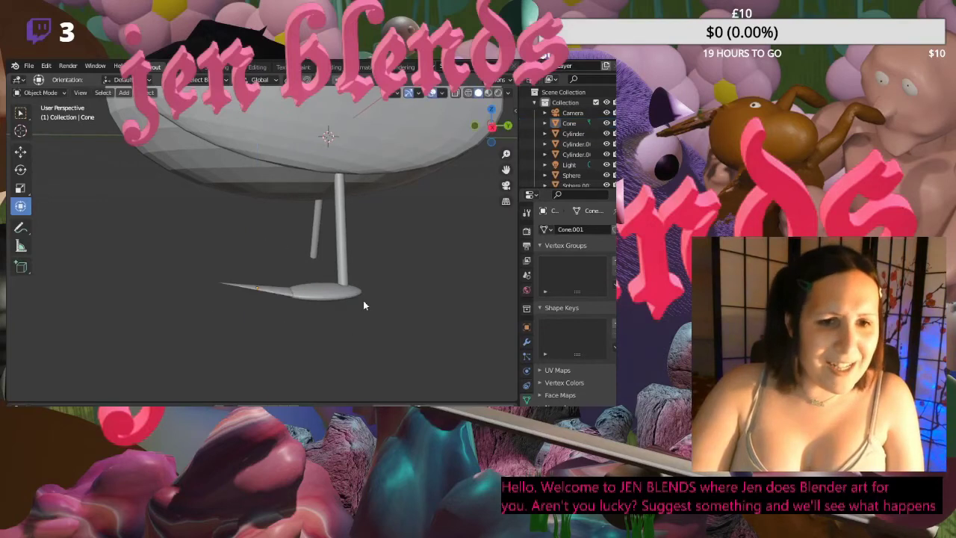
pyautogui.moveTo(363, 300); pyautogui.dragTo(366, 335, button='middle')
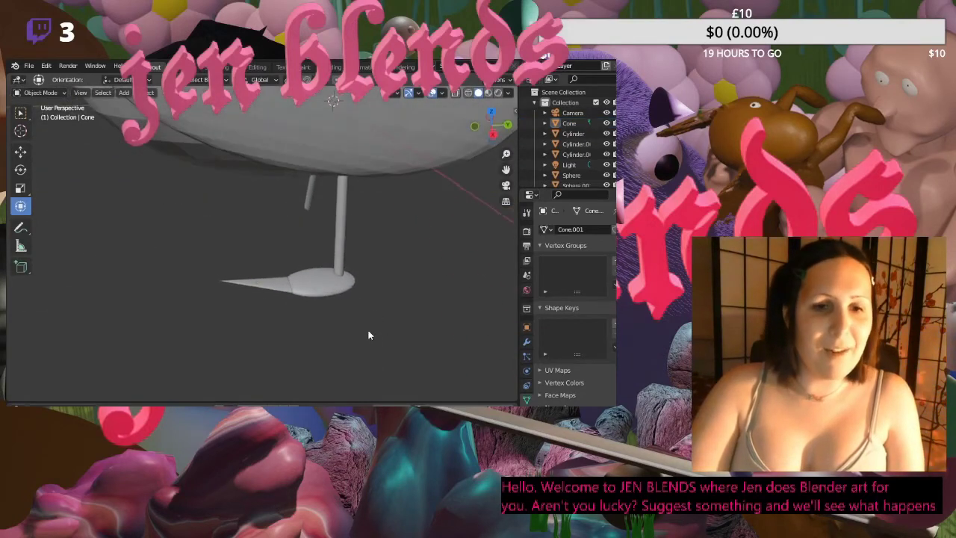
pyautogui.click(269, 291)
# - Duplicate the toe cone as Cone.001 and turn the copy around Z
pyautogui.hotkey('shift', 'd')
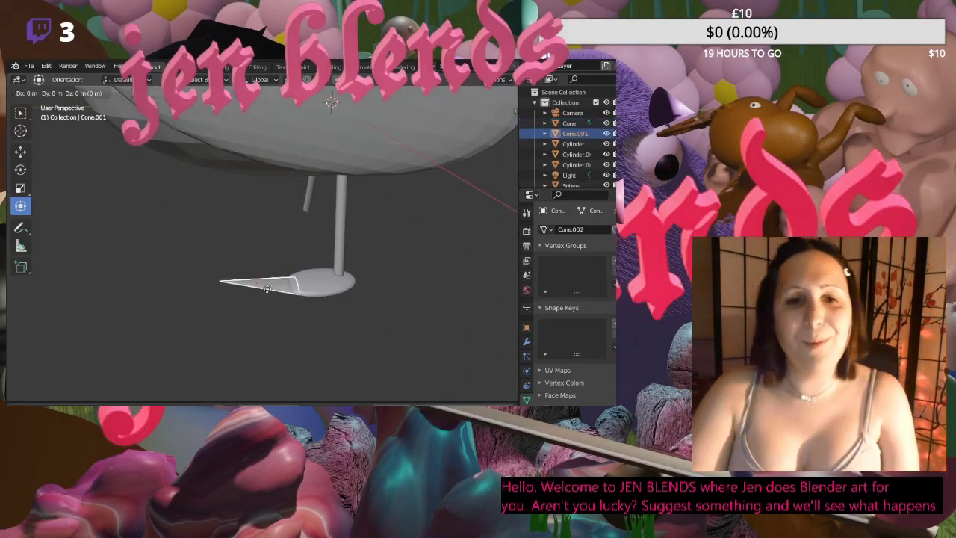
pyautogui.click(280, 298)
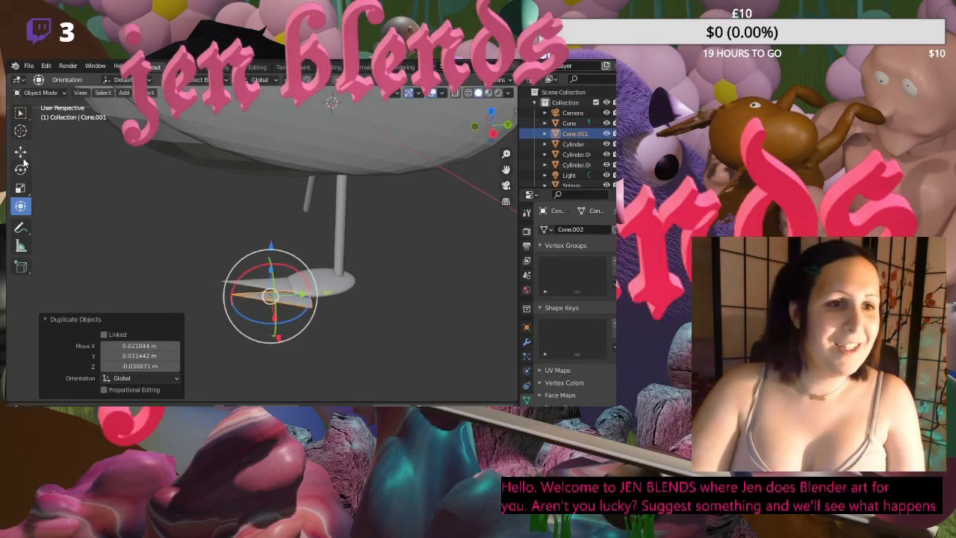
pyautogui.click(21, 169)
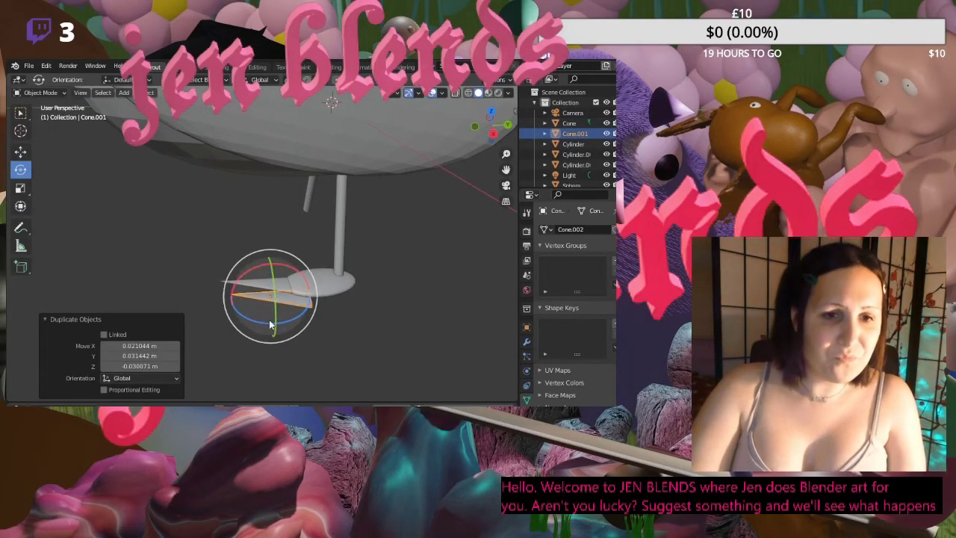
pyautogui.moveTo(271, 324)
pyautogui.mouseDown()
pyautogui.moveTo(288, 325)
pyautogui.moveTo(276, 322)
pyautogui.mouseUp()
# - Nudge Cone.001 along X and Z onto the foot, then rotate it further about Z
pyautogui.click(20, 151)
pyautogui.moveTo(272, 262); pyautogui.dragTo(277, 257)
pyautogui.moveTo(276, 322); pyautogui.dragTo(278, 330)
pyautogui.moveTo(273, 266); pyautogui.dragTo(273, 273)
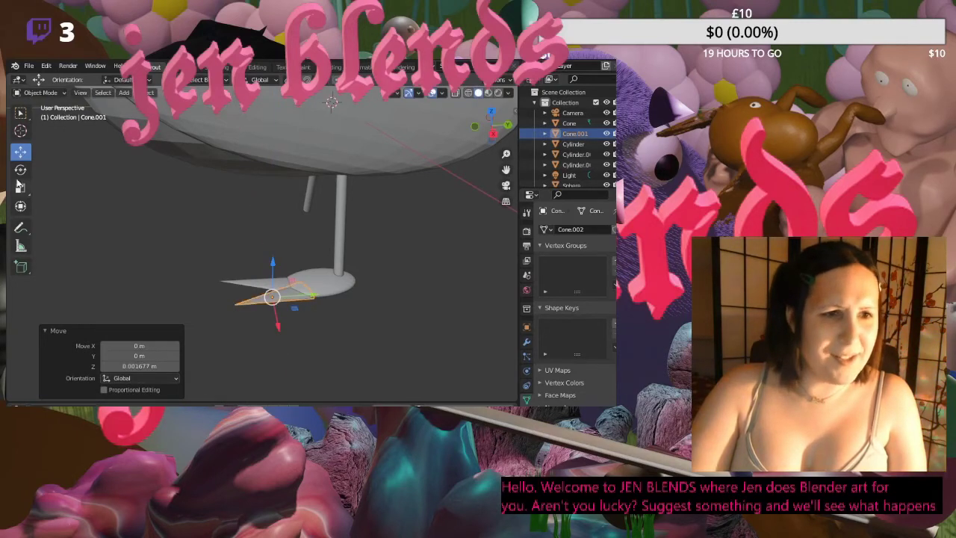
pyautogui.click(22, 170)
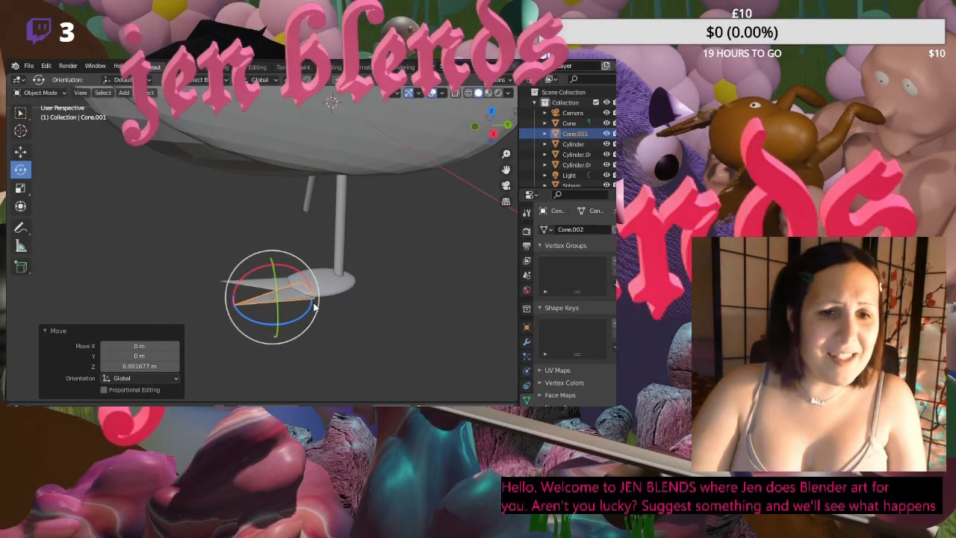
pyautogui.moveTo(314, 297); pyautogui.dragTo(305, 302)
pyautogui.click(84, 336)
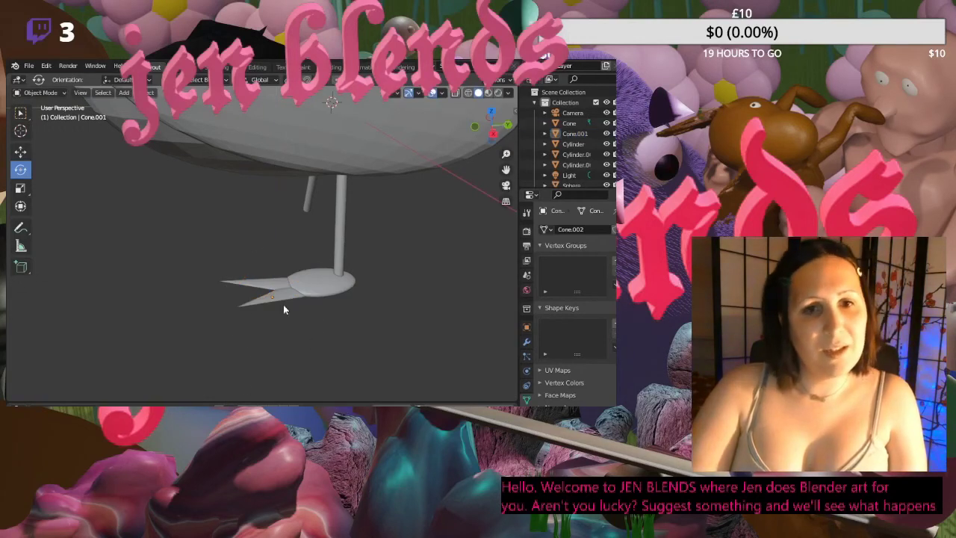
# - Shift Cone.001 along the X axis so the two toes splay apart
pyautogui.moveTo(206, 299); pyautogui.dragTo(303, 303, button='middle')
pyautogui.click(267, 275)
pyautogui.click(266, 275)
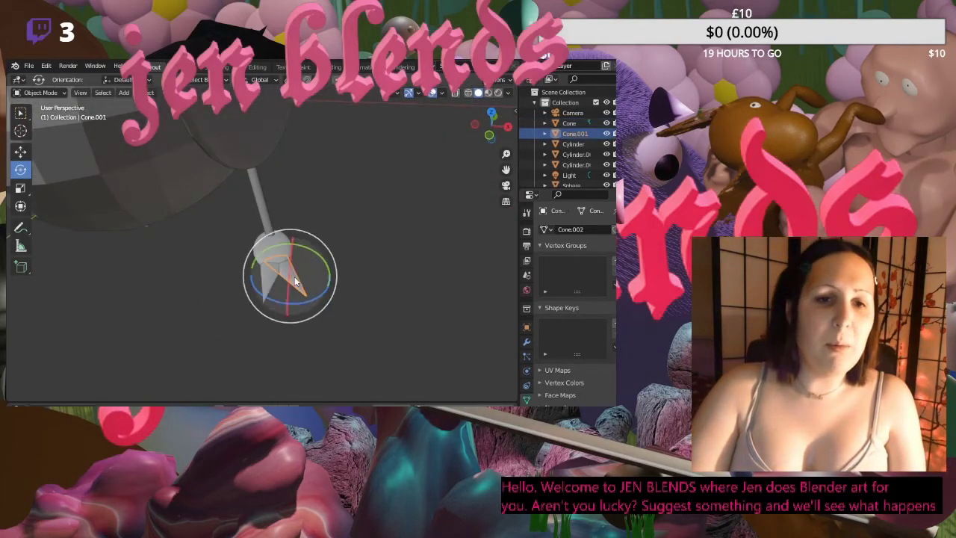
pyautogui.click(20, 152)
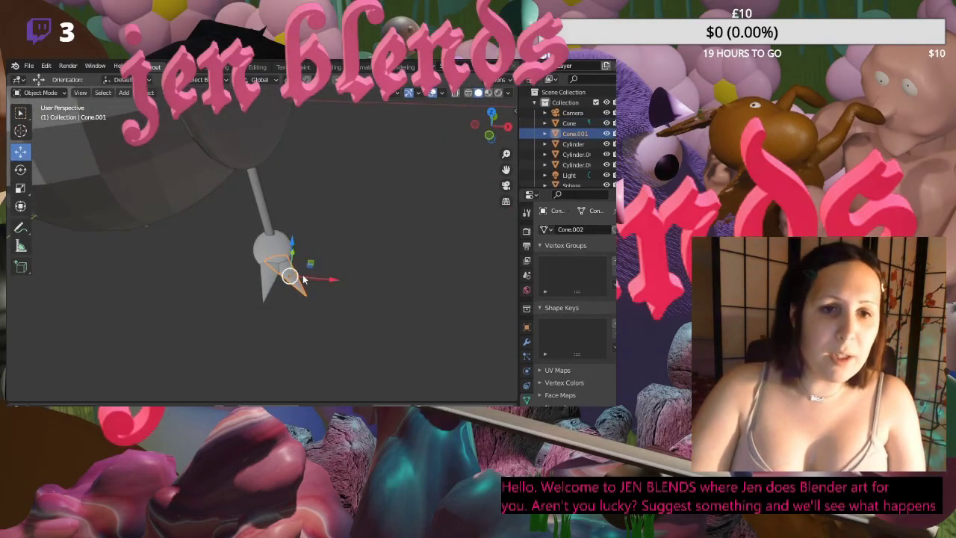
pyautogui.moveTo(309, 280); pyautogui.dragTo(314, 277)
# - Duplicate Cone as Cone.002 and rotate it 15.2° around Z
pyautogui.click(270, 281)
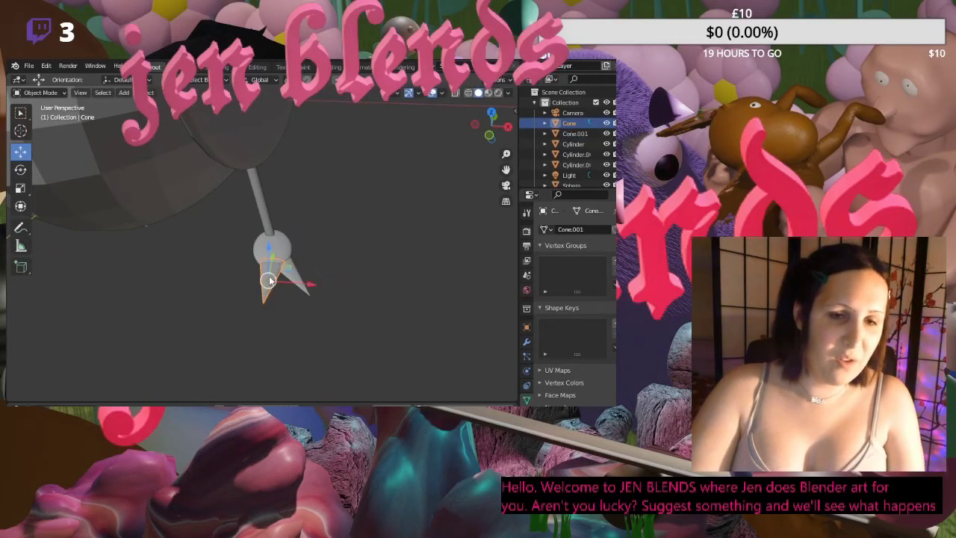
pyautogui.hotkey('shift', 'd')
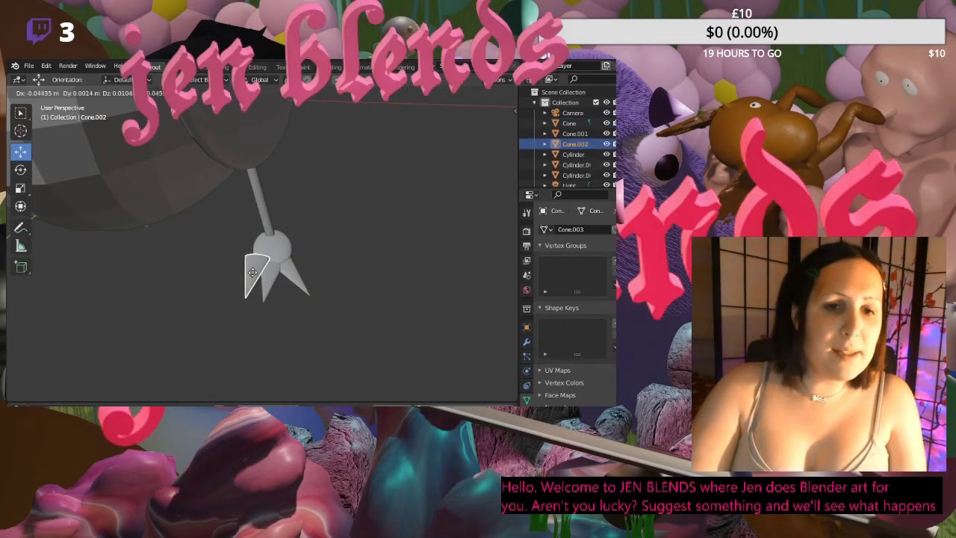
pyautogui.click(246, 276)
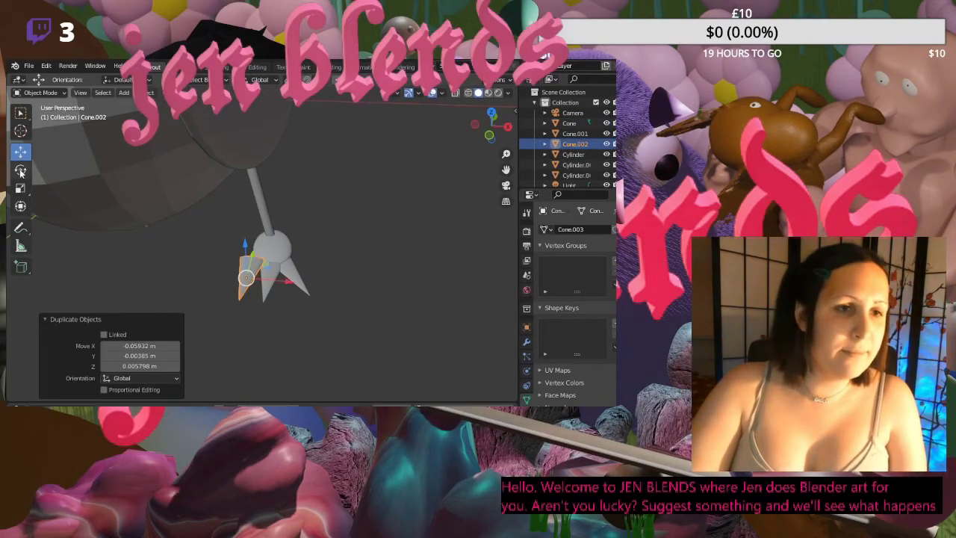
pyautogui.click(20, 170)
pyautogui.moveTo(267, 301); pyautogui.dragTo(254, 314)
# - Lower Cone.002 slightly along Z
pyautogui.click(20, 151)
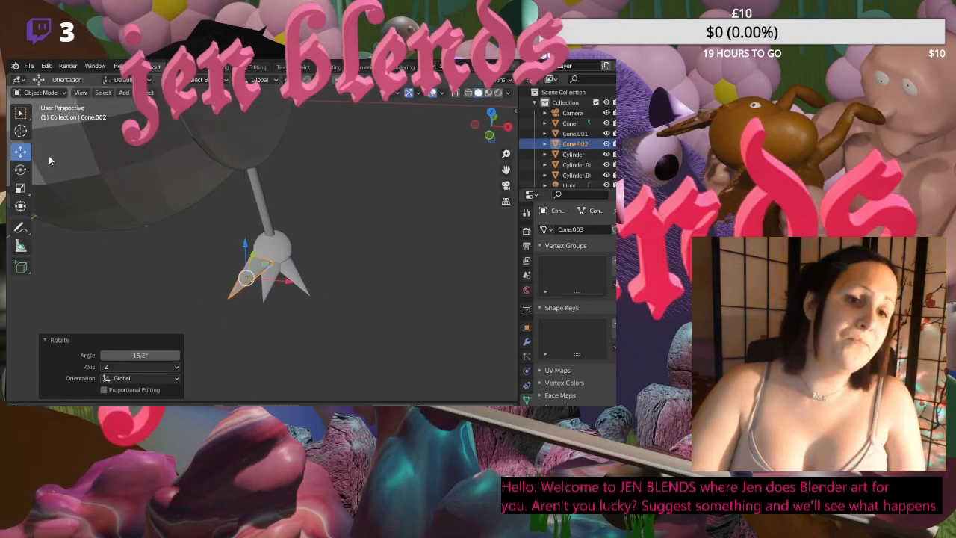
pyautogui.click(369, 241)
pyautogui.moveTo(369, 242); pyautogui.dragTo(300, 249, button='middle')
pyautogui.click(247, 278)
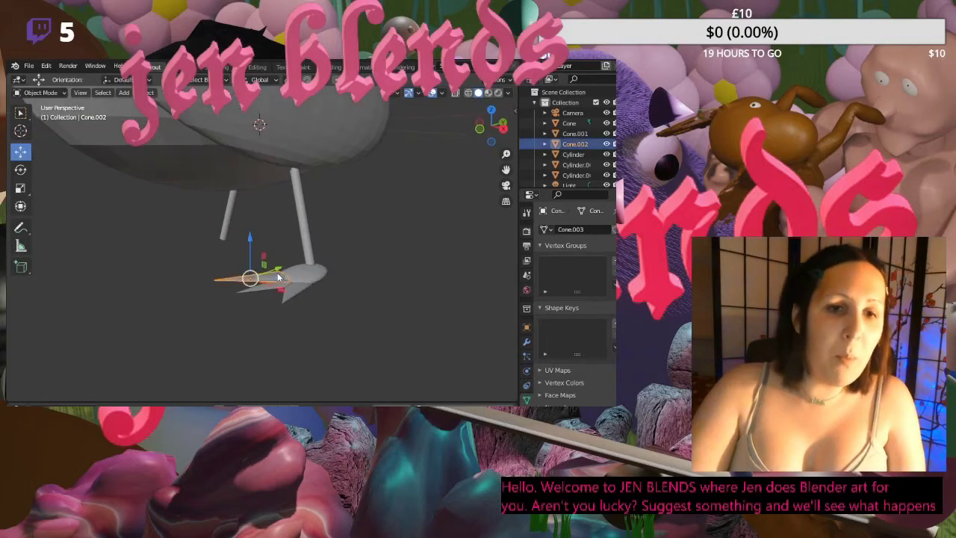
pyautogui.moveTo(253, 250); pyautogui.dragTo(254, 251)
# - Freely rotate Cone.002 to a new angle
pyautogui.click(213, 303)
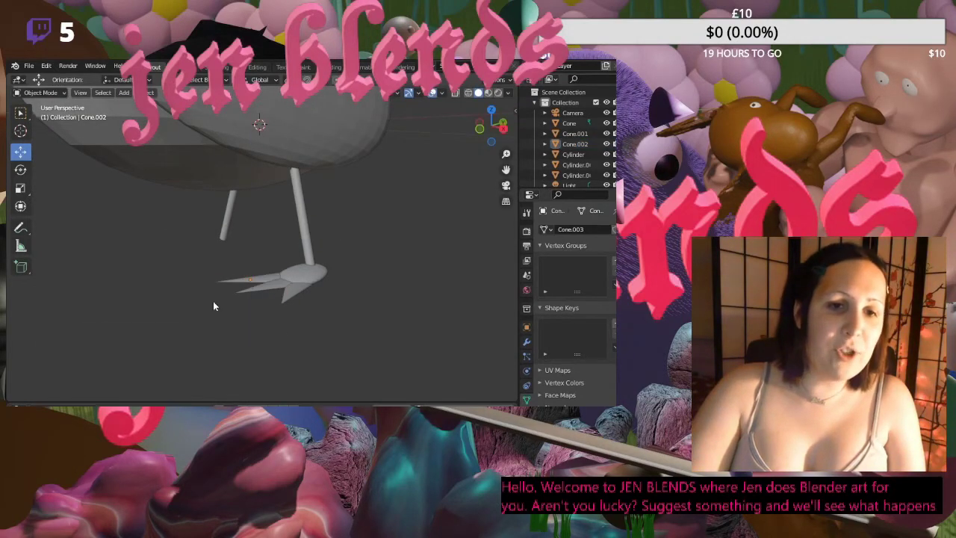
pyautogui.moveTo(213, 302); pyautogui.dragTo(251, 285, button='middle')
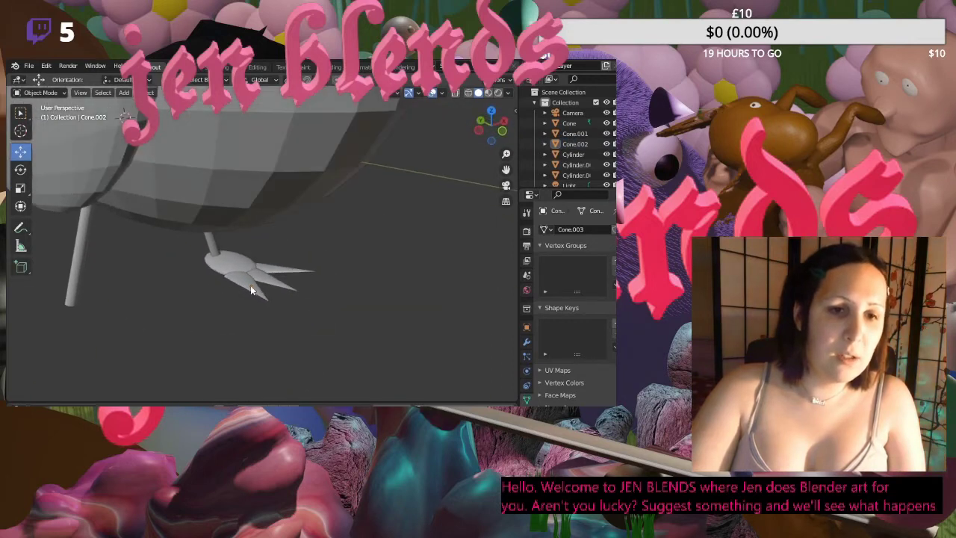
pyautogui.click(248, 291)
pyautogui.press('r')
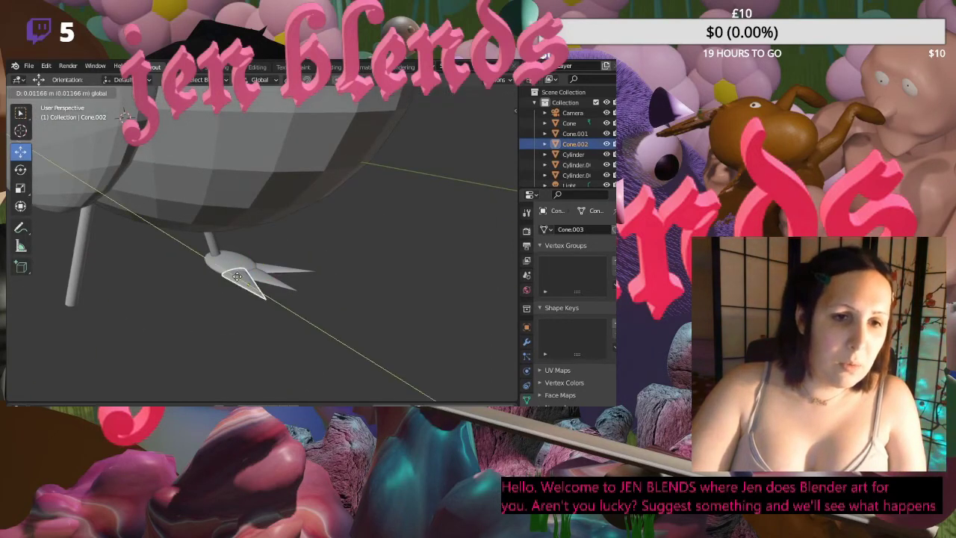
pyautogui.click(221, 311)
# - Rotate Cone.002 around Z to line it up with the other toes
pyautogui.click(218, 325)
pyautogui.moveTo(219, 326); pyautogui.dragTo(192, 325, button='middle')
pyautogui.click(247, 296)
pyautogui.click(20, 169)
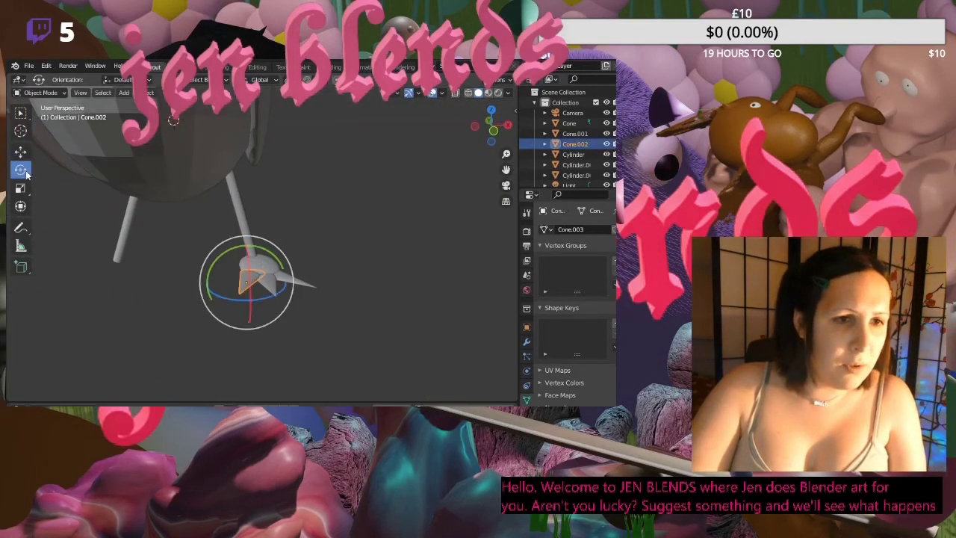
pyautogui.moveTo(257, 291); pyautogui.dragTo(263, 296)
pyautogui.click(201, 261)
# - Slide Cone.002 along X until it sits beside the other toes
pyautogui.moveTo(201, 259); pyautogui.dragTo(292, 249, button='middle')
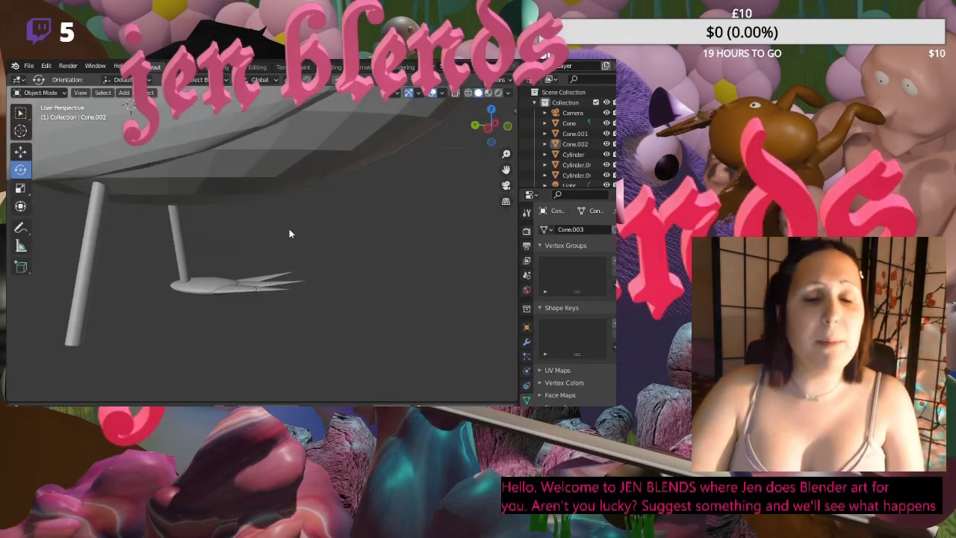
pyautogui.click(214, 296)
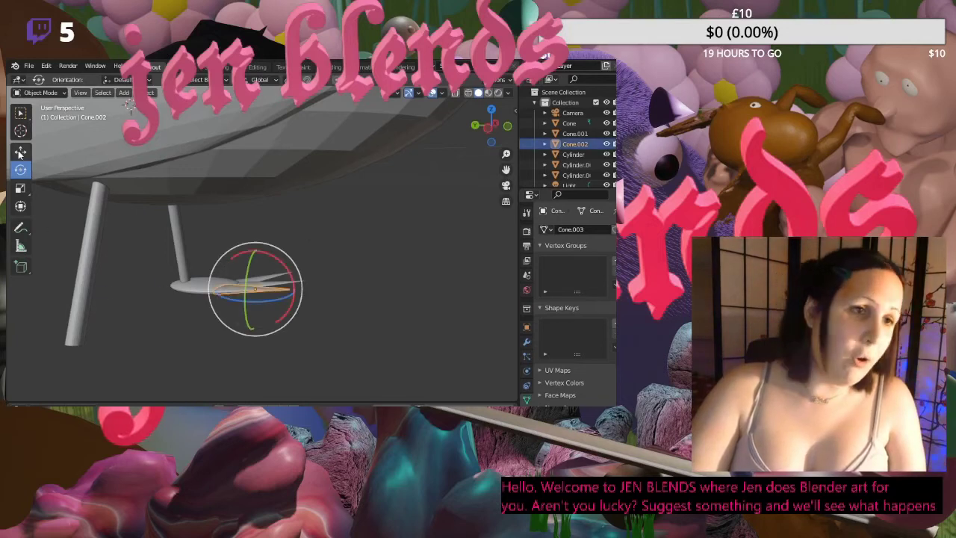
pyautogui.click(20, 151)
pyautogui.moveTo(224, 298); pyautogui.dragTo(259, 347)
pyautogui.click(360, 319)
pyautogui.moveTo(360, 320); pyautogui.dragTo(152, 236, button='middle')
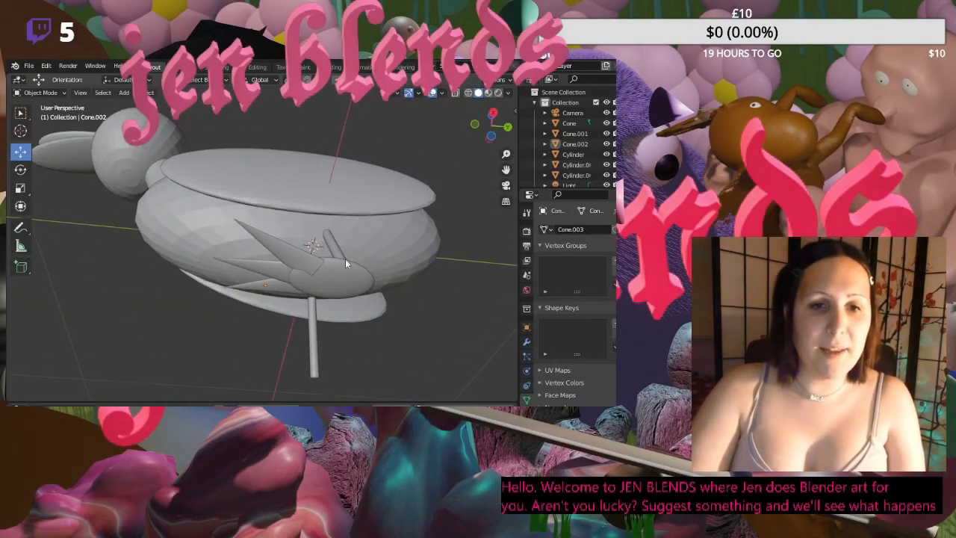
# - Raise Cone.001 along the Z axis
pyautogui.click(314, 270)
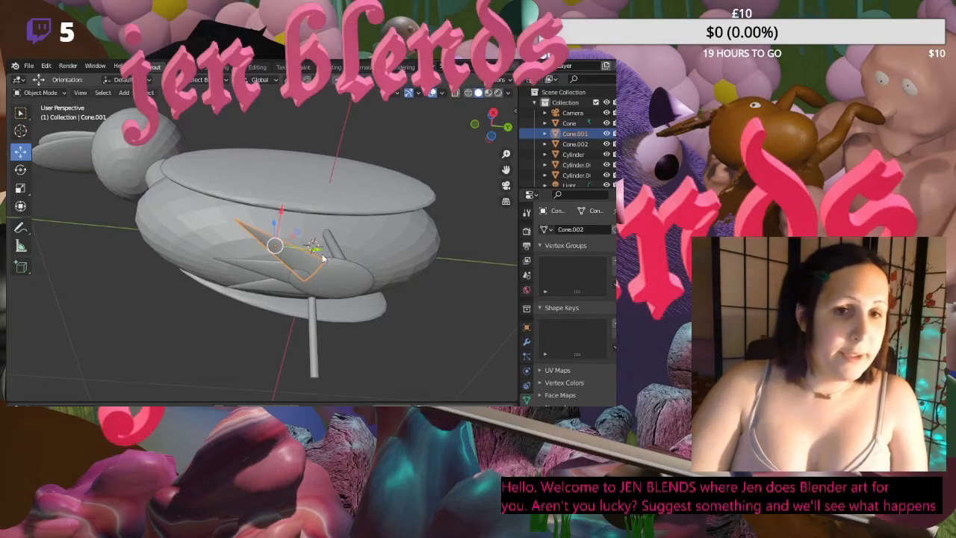
pyautogui.moveTo(356, 260); pyautogui.dragTo(311, 296, button='middle')
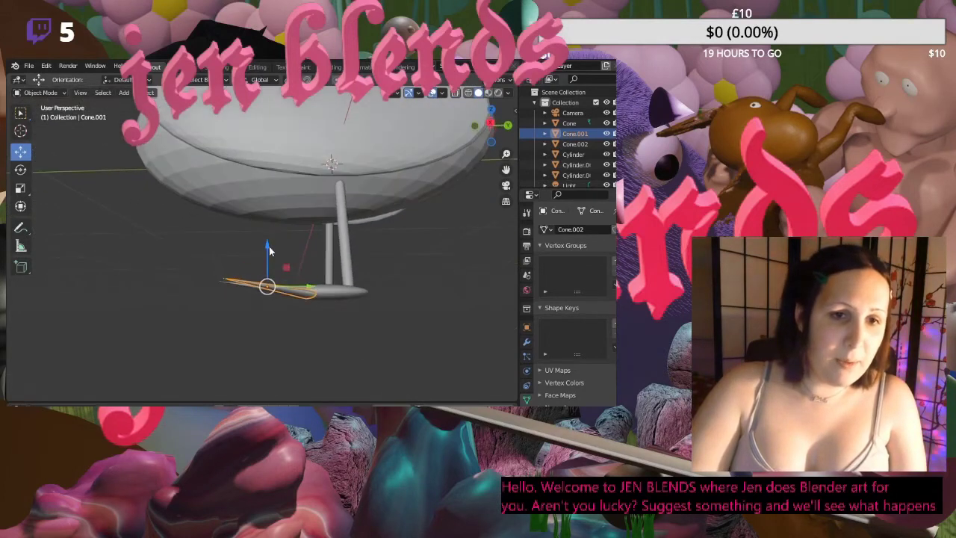
pyautogui.press('g')
pyautogui.press('z')
pyautogui.click(268, 240)
pyautogui.click(485, 244)
pyautogui.moveTo(485, 244); pyautogui.dragTo(290, 270, button='middle')
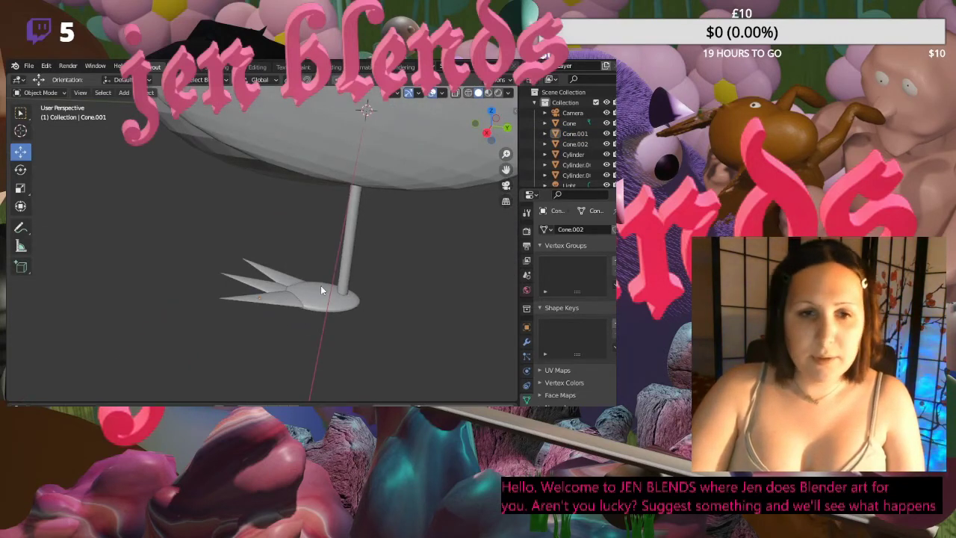
# - Duplicate foot disc Sphere.006 with its three toe cones and place the copy under the other leg
pyautogui.click(320, 290)
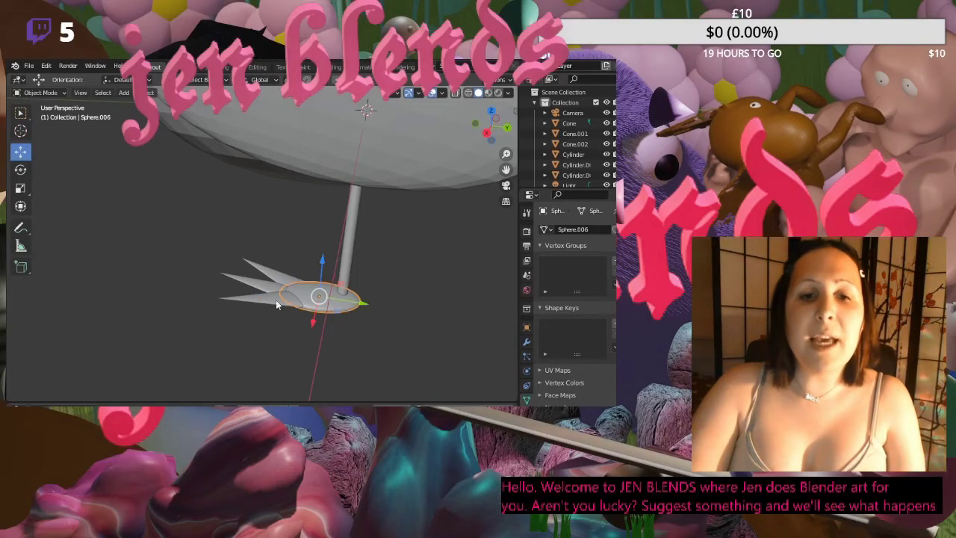
pyautogui.keyDown('shift'); pyautogui.click(276, 299); pyautogui.keyUp('shift')
pyautogui.keyDown('shift'); pyautogui.click(269, 285); pyautogui.keyUp('shift')
pyautogui.keyDown('shift'); pyautogui.click(278, 278); pyautogui.keyUp('shift')
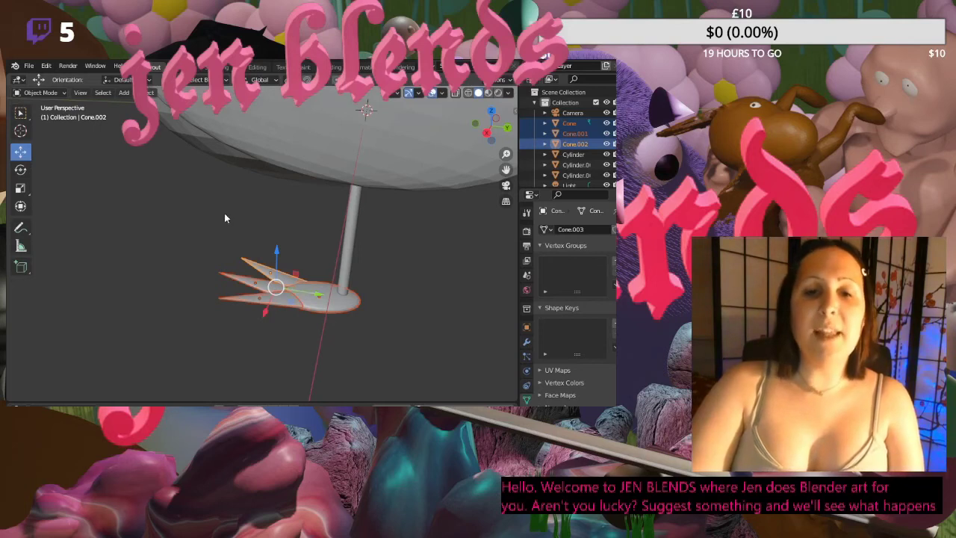
pyautogui.moveTo(225, 213); pyautogui.dragTo(402, 209, button='middle')
pyautogui.hotkey('shift', 'd')
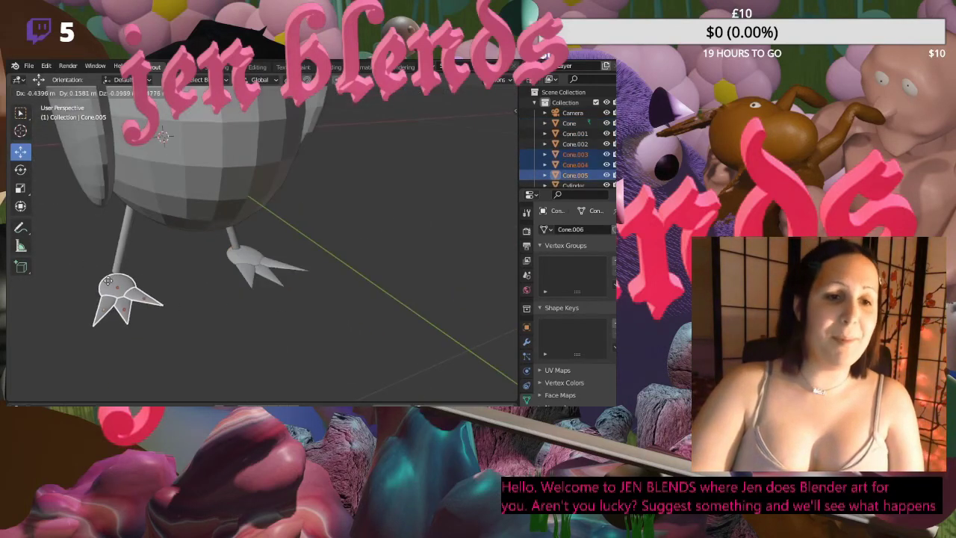
pyautogui.click(116, 298)
# - Nudge the second foot and its toes into place under its leg
pyautogui.click(227, 295)
pyautogui.moveTo(227, 294)
pyautogui.mouseDown(button='middle')
pyautogui.moveTo(155, 313)
pyautogui.moveTo(249, 303)
pyautogui.moveTo(237, 299)
pyautogui.moveTo(262, 284)
pyautogui.moveTo(230, 311)
pyautogui.mouseUp(button='middle')
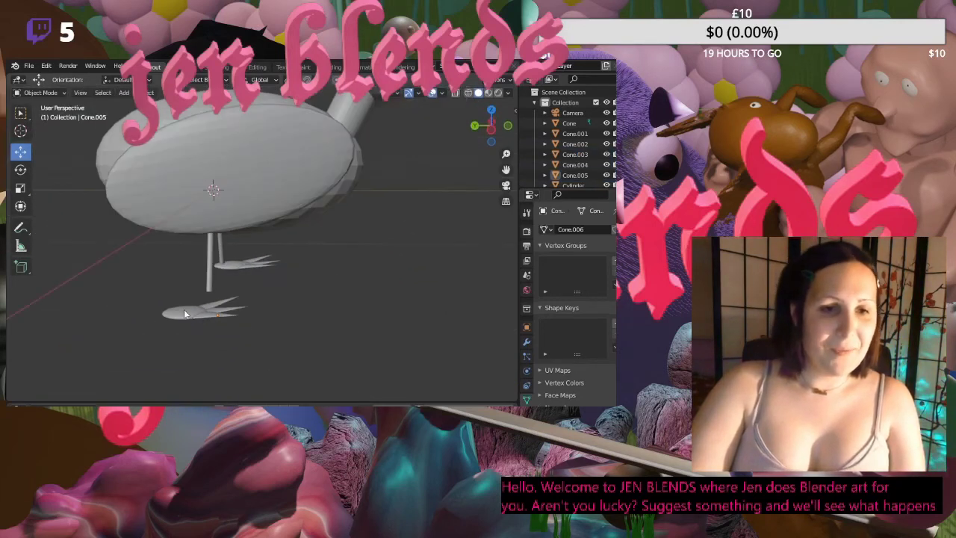
pyautogui.moveTo(242, 337); pyautogui.dragTo(212, 302)
pyautogui.moveTo(372, 294); pyautogui.dragTo(312, 280, button='middle')
pyautogui.moveTo(179, 272); pyautogui.dragTo(174, 271)
pyautogui.click(168, 273)
pyautogui.moveTo(128, 278); pyautogui.dragTo(356, 282, button='middle')
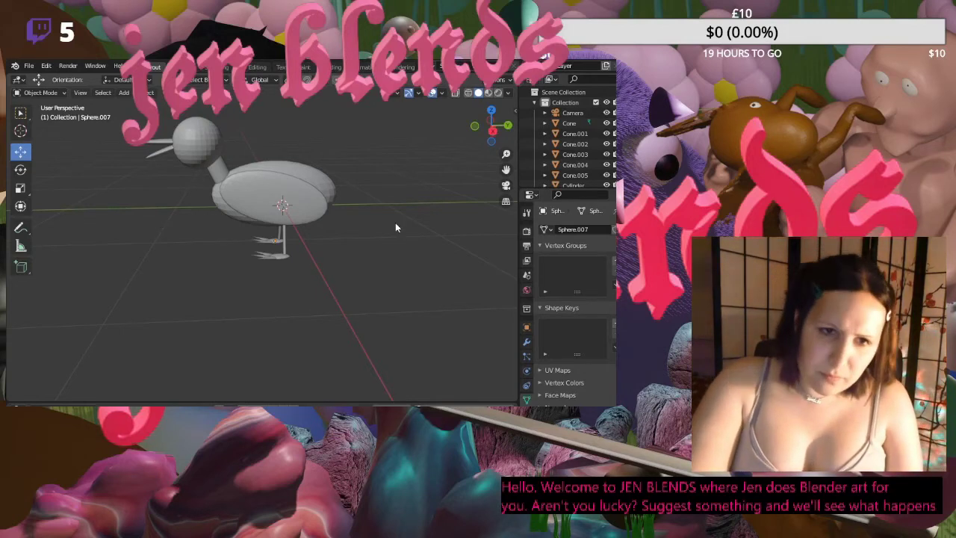
pyautogui.moveTo(410, 233); pyautogui.dragTo(318, 208, button='middle')
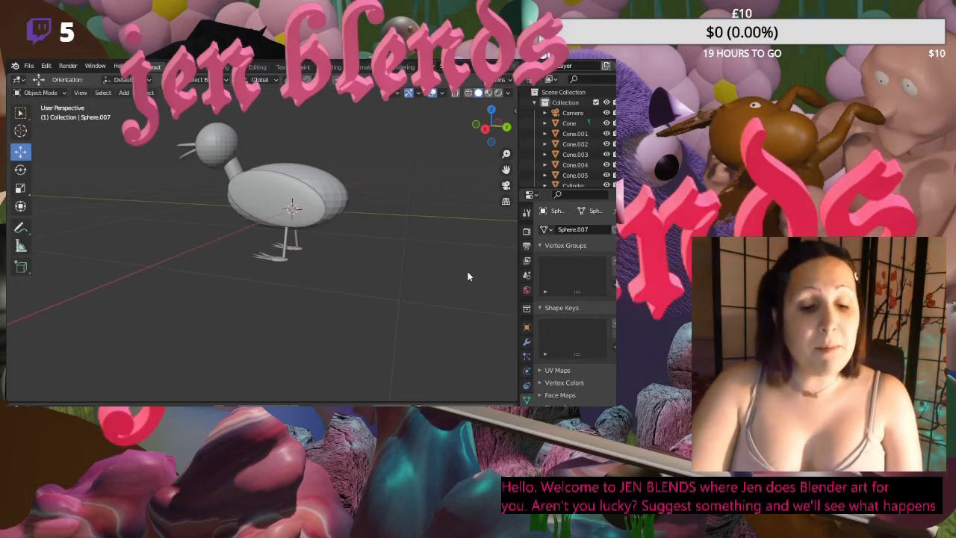
# - Add a UV sphere and scale it down to 0.193
pyautogui.hotkey('shift', 'a')
pyautogui.moveTo(375, 237)
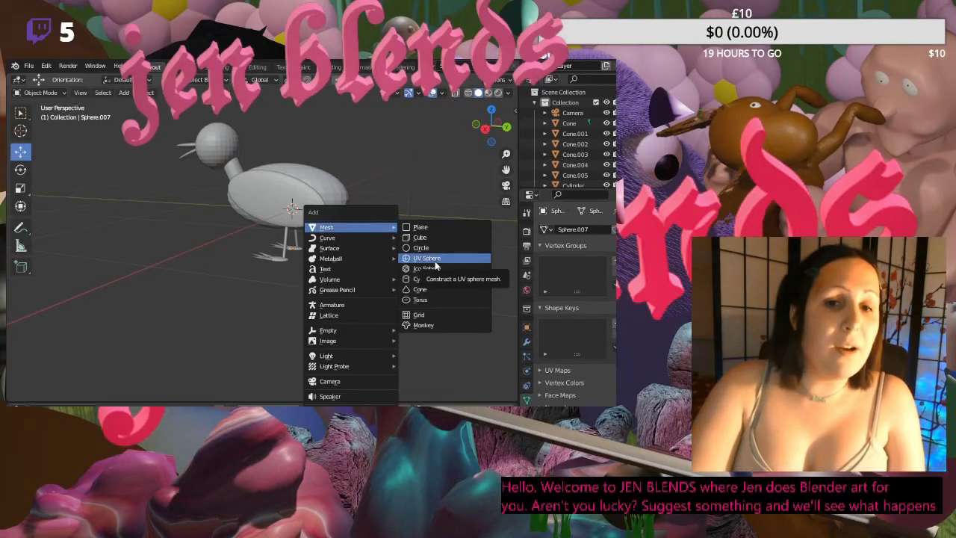
pyautogui.click(435, 262)
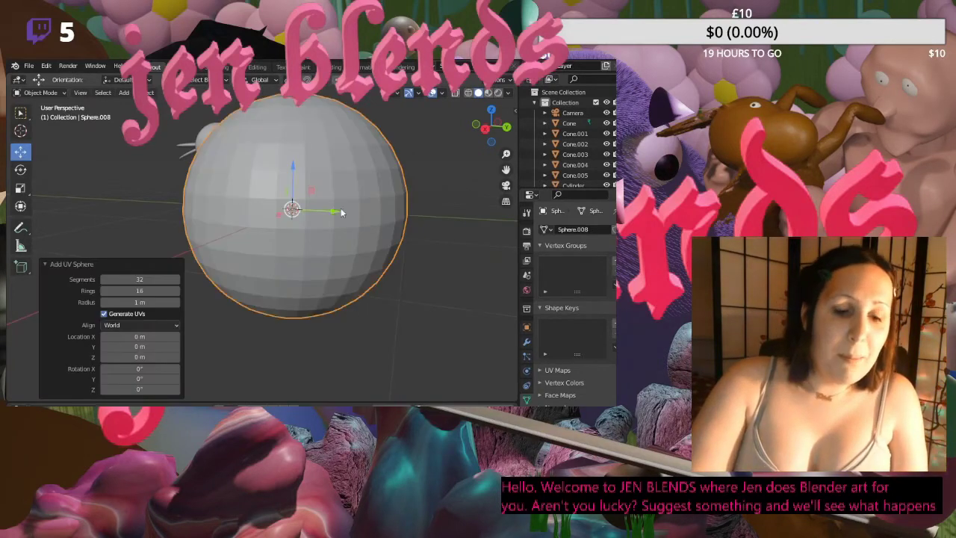
pyautogui.press('s')
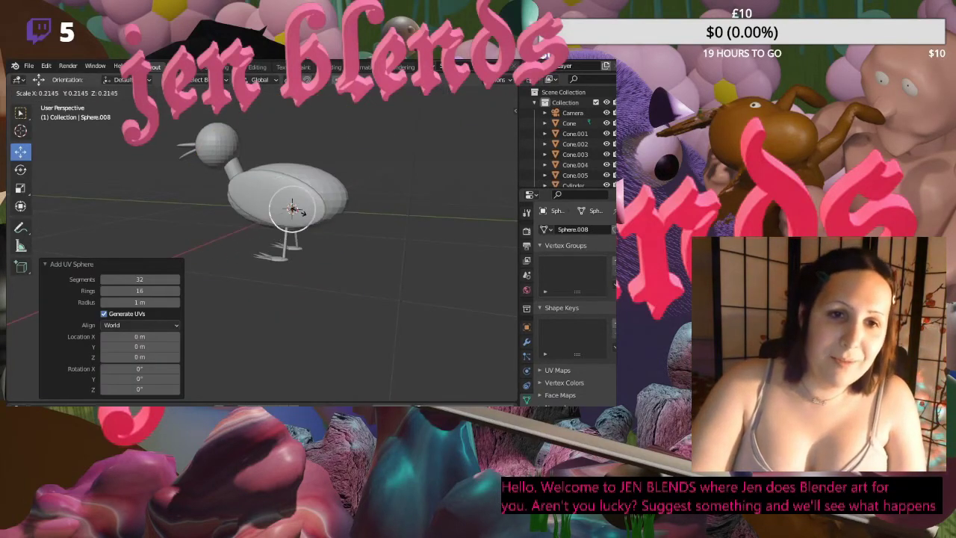
pyautogui.click(299, 212)
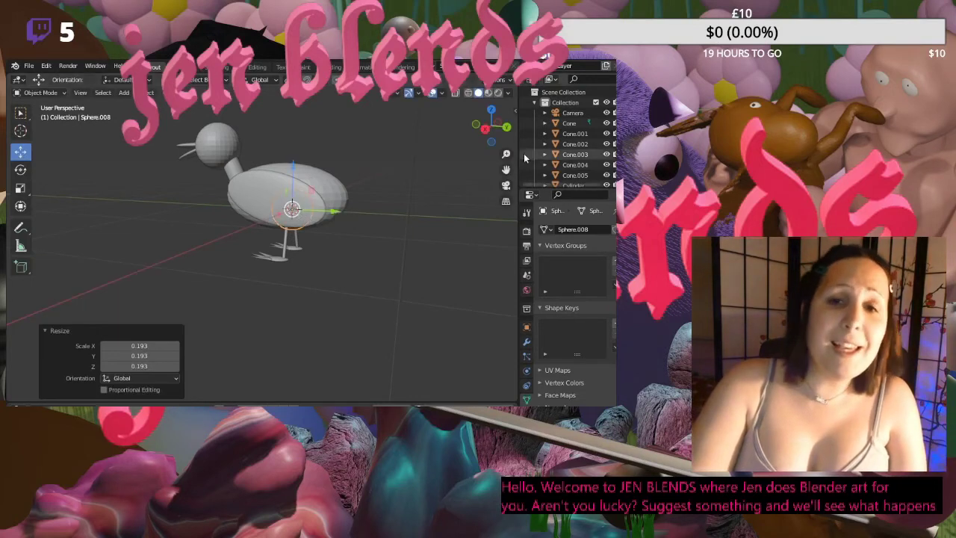
# - Switch to a right-side orthographic view and select the small Sphere.008
pyautogui.click(490, 129)
pyautogui.click(476, 125)
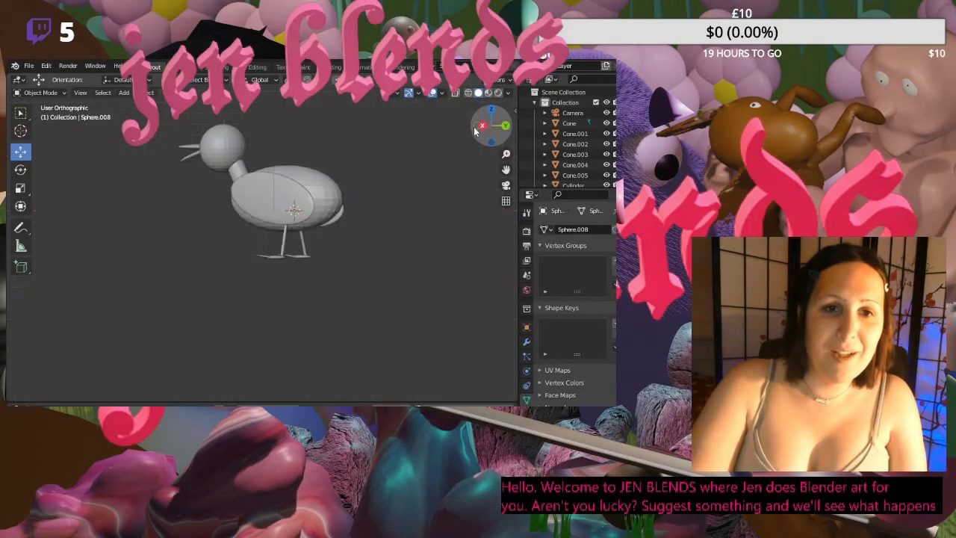
pyautogui.scroll(-5, 594, 175)
pyautogui.scroll(-1, 594, 176)
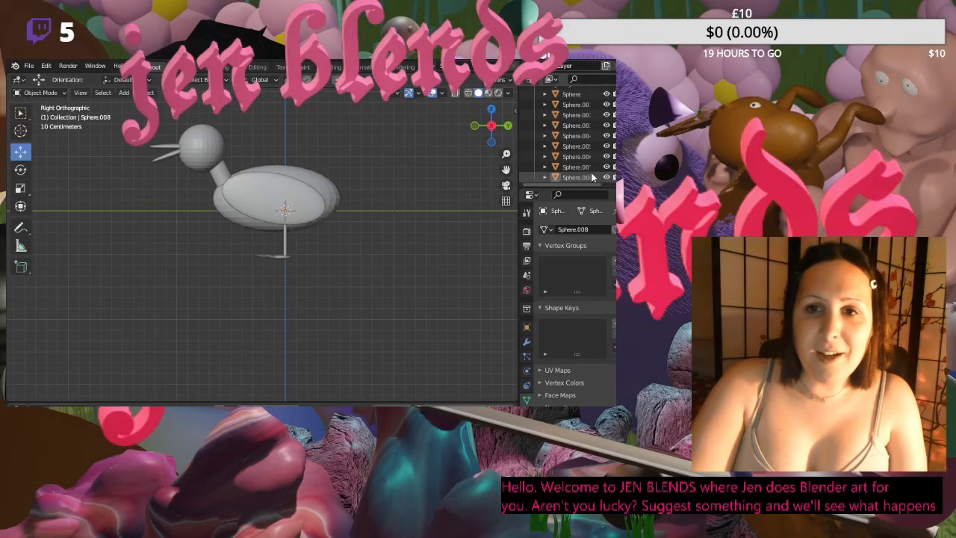
pyautogui.click(313, 182)
pyautogui.click(313, 182)
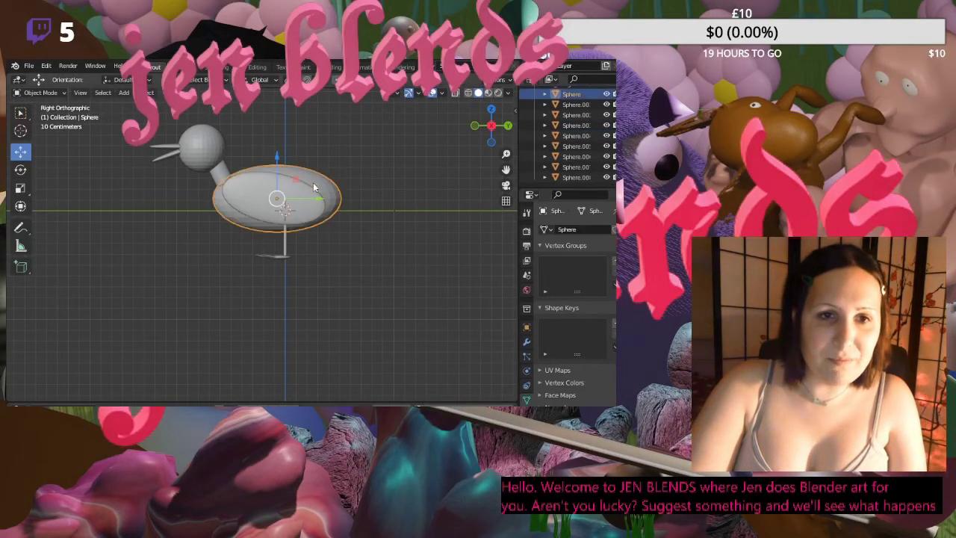
pyautogui.click(302, 202)
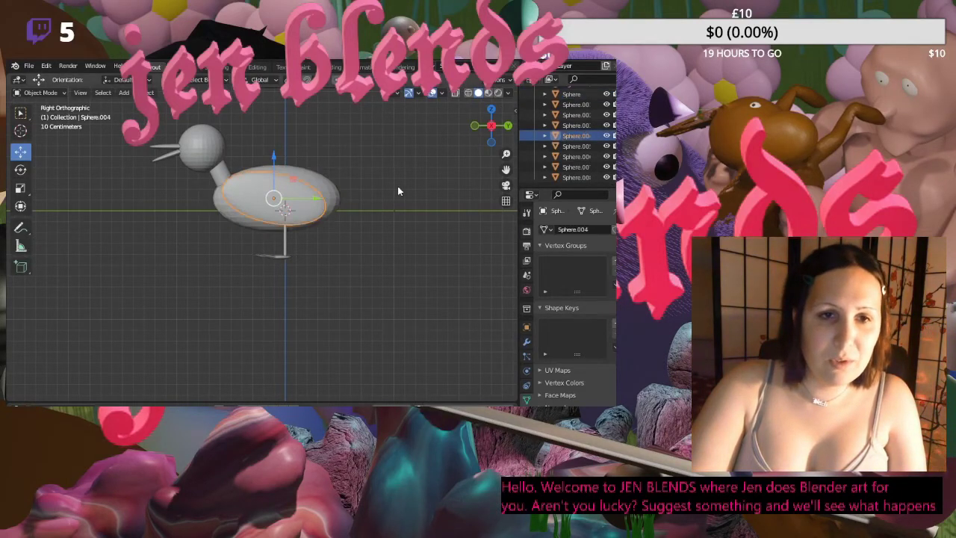
pyautogui.click(580, 156)
pyautogui.click(578, 178)
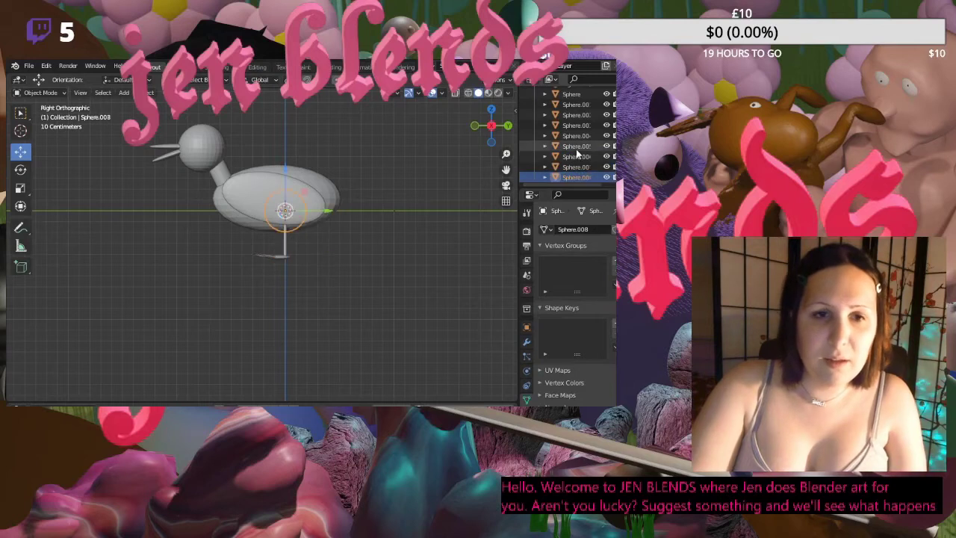
# - Move Sphere.008 up and back to the rear of the duck's body
pyautogui.moveTo(286, 174); pyautogui.dragTo(289, 133)
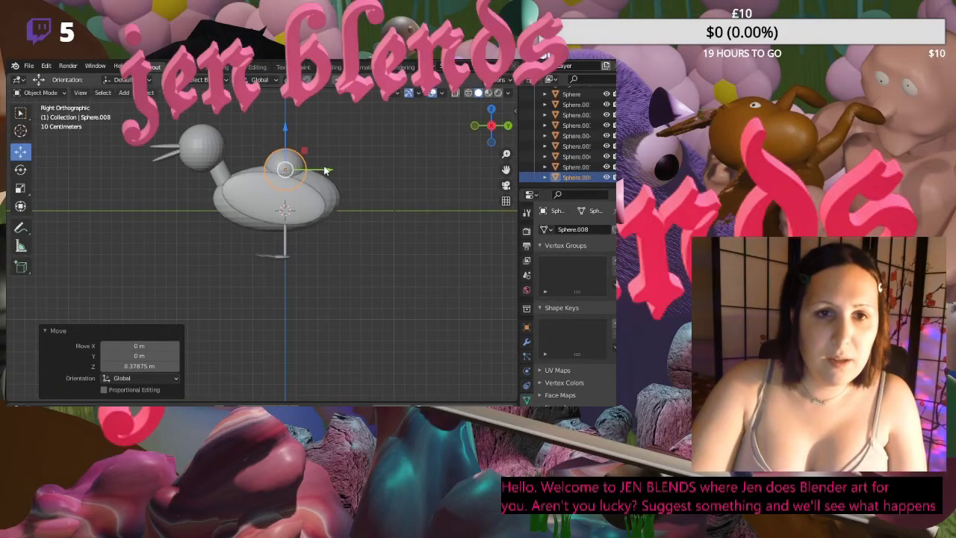
pyautogui.moveTo(327, 174); pyautogui.dragTo(371, 172)
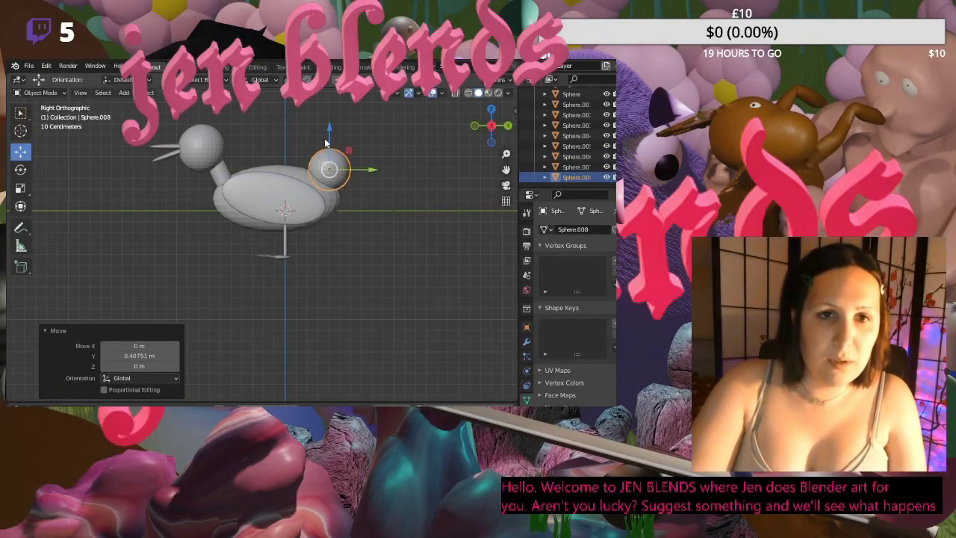
pyautogui.moveTo(325, 138); pyautogui.dragTo(333, 152)
pyautogui.moveTo(387, 198); pyautogui.dragTo(379, 205, button='middle')
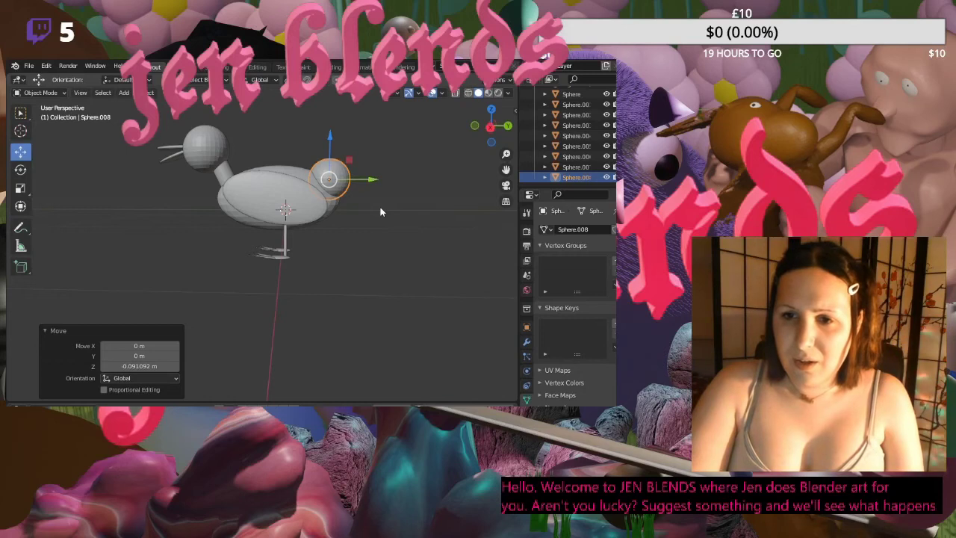
pyautogui.moveTo(380, 212); pyautogui.dragTo(261, 240, button='middle')
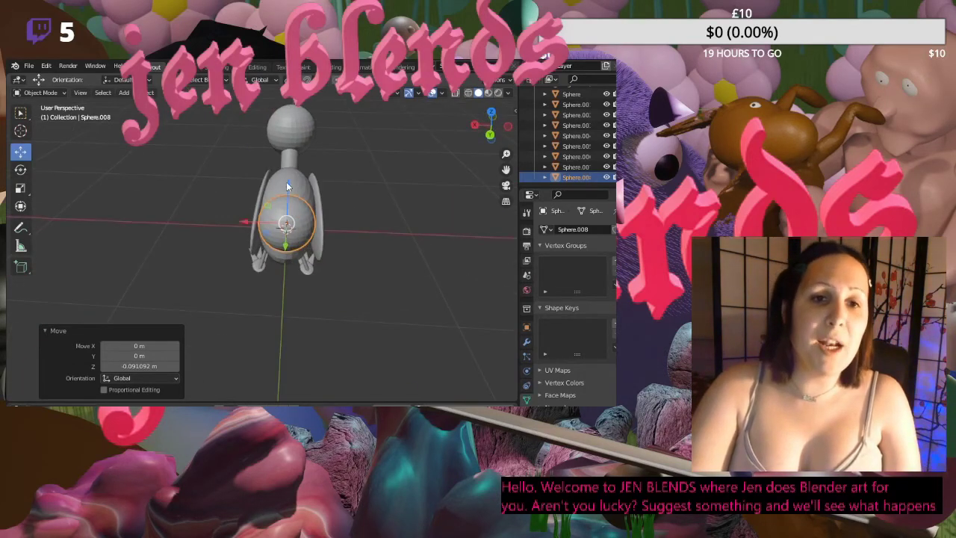
# - Shrink Sphere.008 further and lower it slightly
pyautogui.press('s')
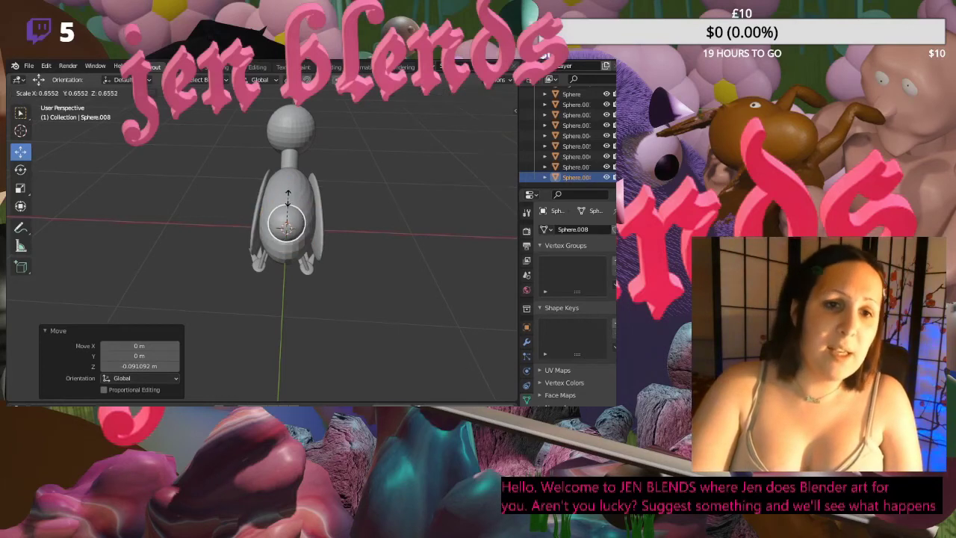
pyautogui.click(287, 198)
pyautogui.moveTo(346, 179); pyautogui.dragTo(446, 167, button='middle')
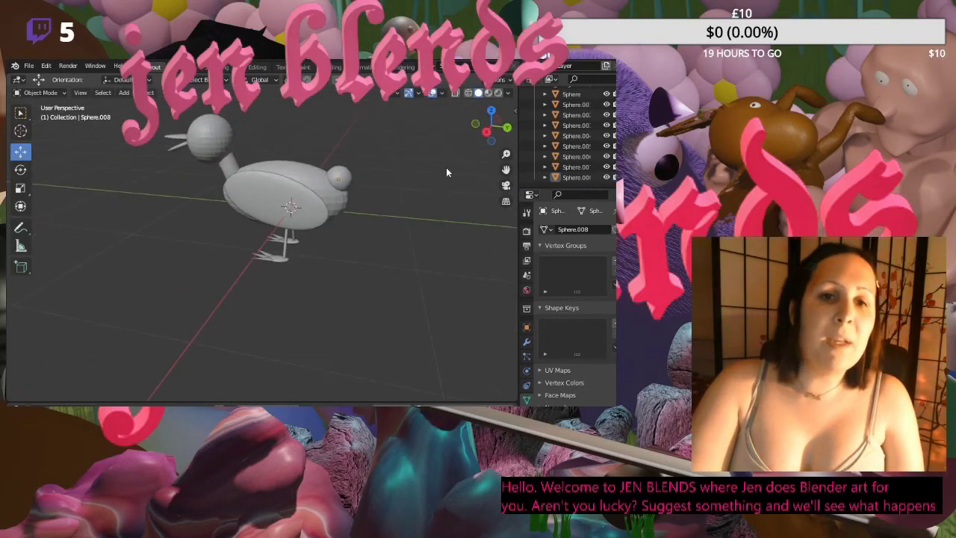
pyautogui.click(338, 177)
pyautogui.moveTo(344, 155); pyautogui.dragTo(347, 165)
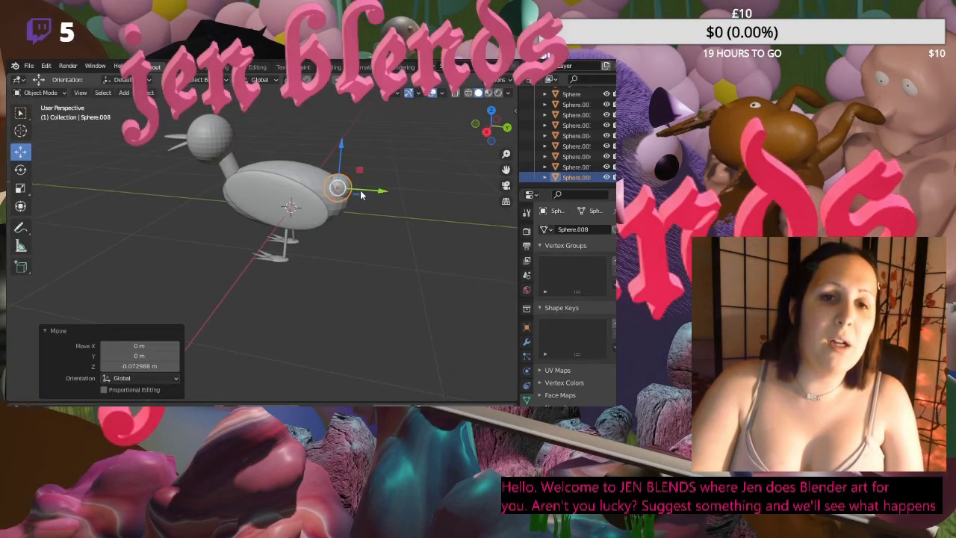
pyautogui.click(377, 189)
pyautogui.moveTo(378, 188); pyautogui.dragTo(381, 145, button='middle')
# - Squash Sphere.008 along the X axis
pyautogui.click(343, 187)
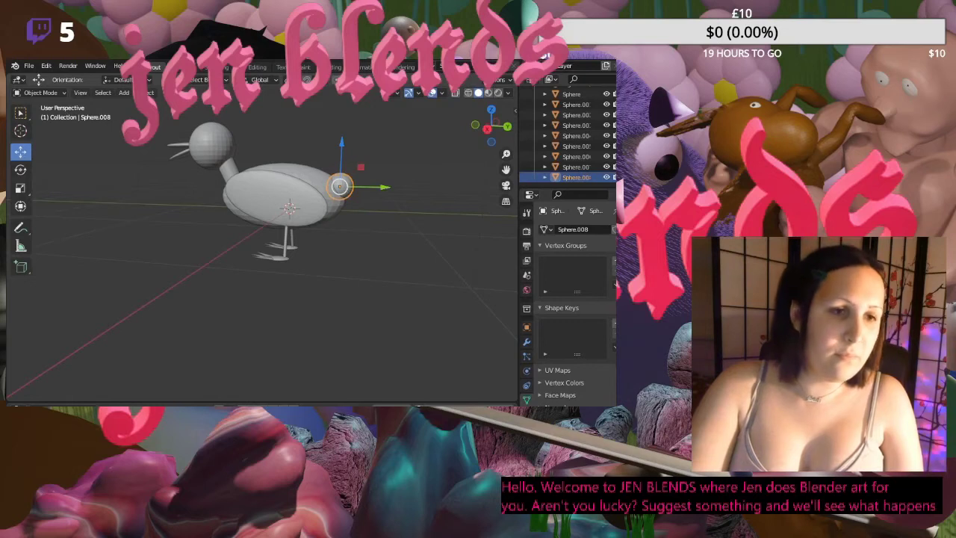
pyautogui.hotkey('shift', 'space')
pyautogui.press('s')
pyautogui.moveTo(374, 187); pyautogui.dragTo(382, 162)
pyautogui.click(20, 169)
pyautogui.click(423, 168)
# - Lift and then lower Sphere.008 slightly to settle it at the rear
pyautogui.moveTo(340, 220)
pyautogui.mouseDown(button='middle')
pyautogui.moveTo(224, 231)
pyautogui.moveTo(164, 197)
pyautogui.moveTo(327, 216)
pyautogui.moveTo(347, 228)
pyautogui.mouseUp(button='middle')
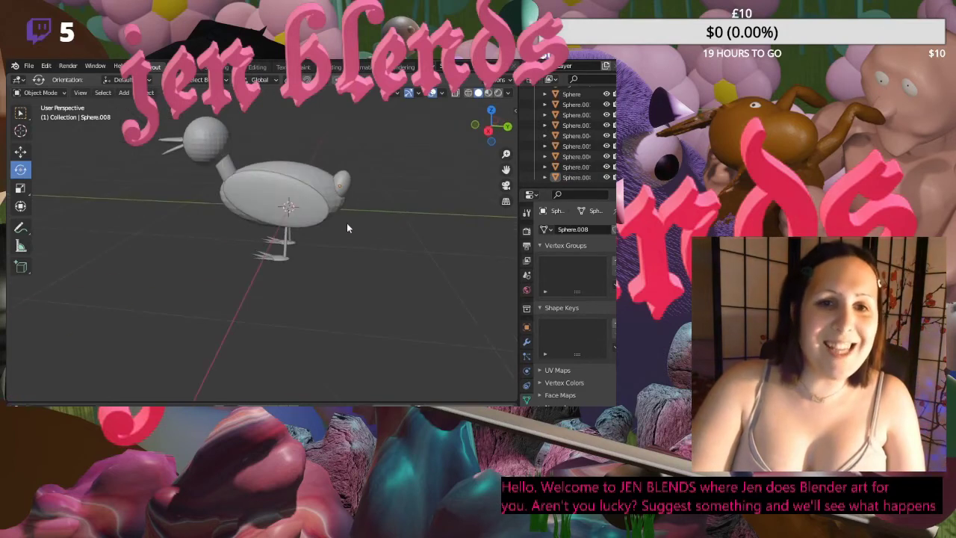
pyautogui.click(340, 186)
pyautogui.hotkey('shift', 'space')
pyautogui.press('g')
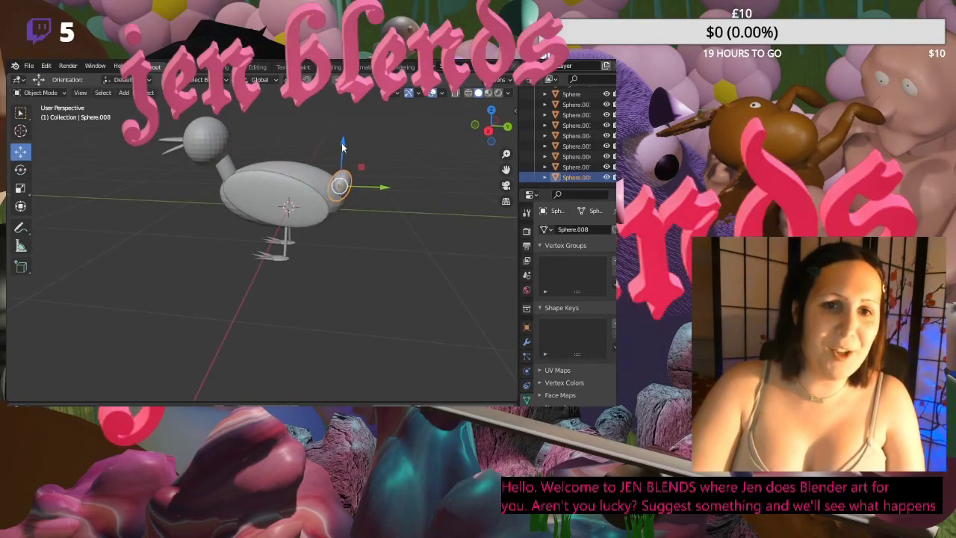
pyautogui.moveTo(343, 144); pyautogui.dragTo(351, 144)
pyautogui.click(430, 201)
pyautogui.moveTo(430, 202); pyautogui.dragTo(356, 183, button='middle')
pyautogui.click(356, 187)
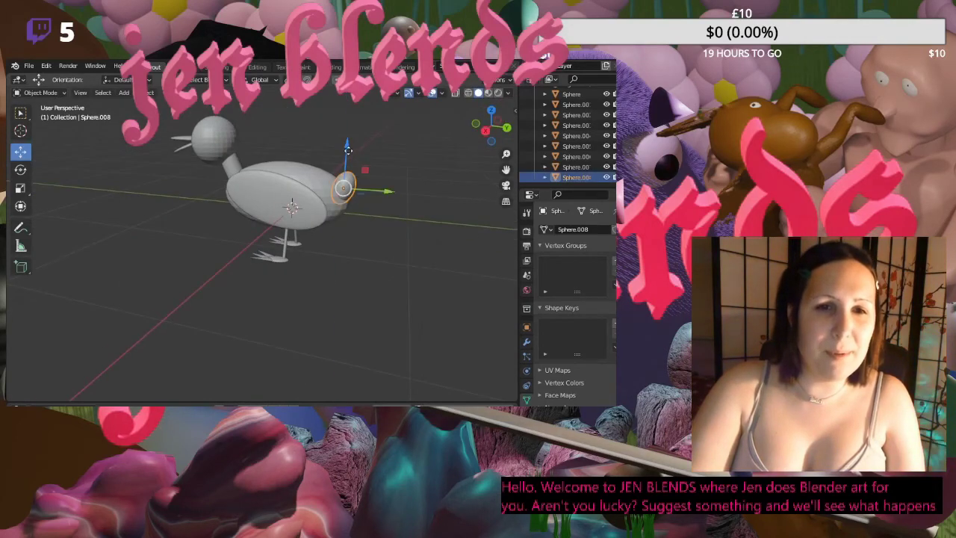
pyautogui.moveTo(351, 151); pyautogui.dragTo(352, 155)
pyautogui.click(419, 162)
# - Tilt Sphere.008 slightly around X to -6.86°
pyautogui.moveTo(419, 162); pyautogui.dragTo(416, 219, button='middle')
pyautogui.click(354, 187)
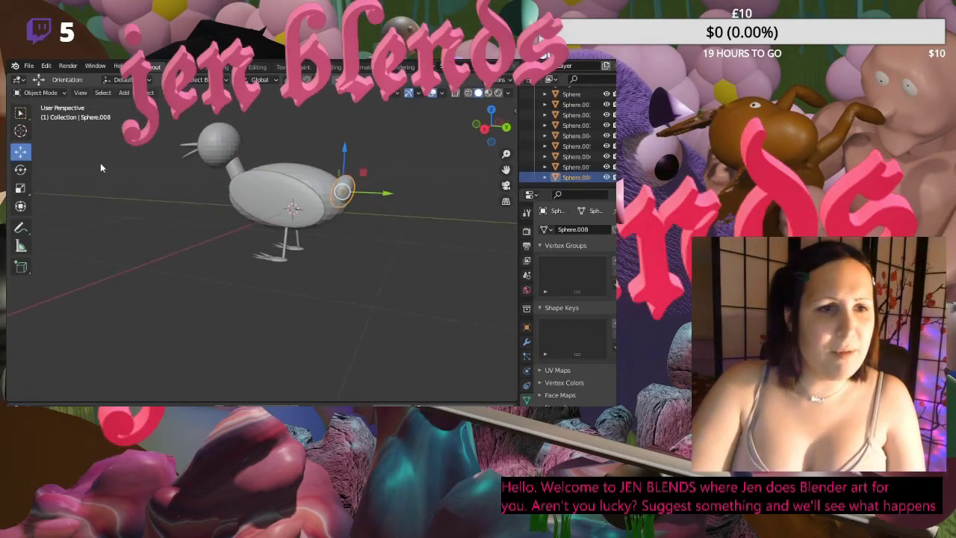
pyautogui.click(21, 170)
pyautogui.moveTo(345, 154); pyautogui.dragTo(369, 157)
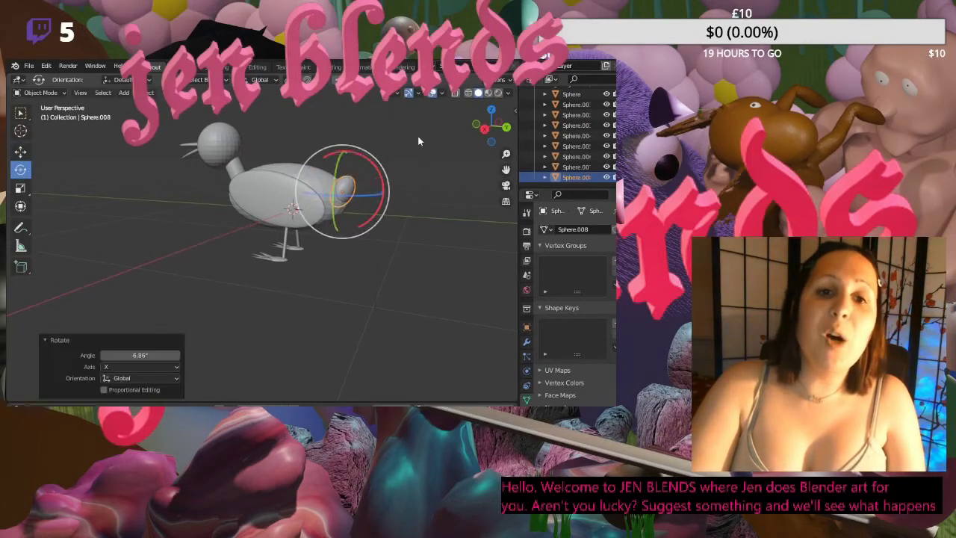
pyautogui.click(417, 136)
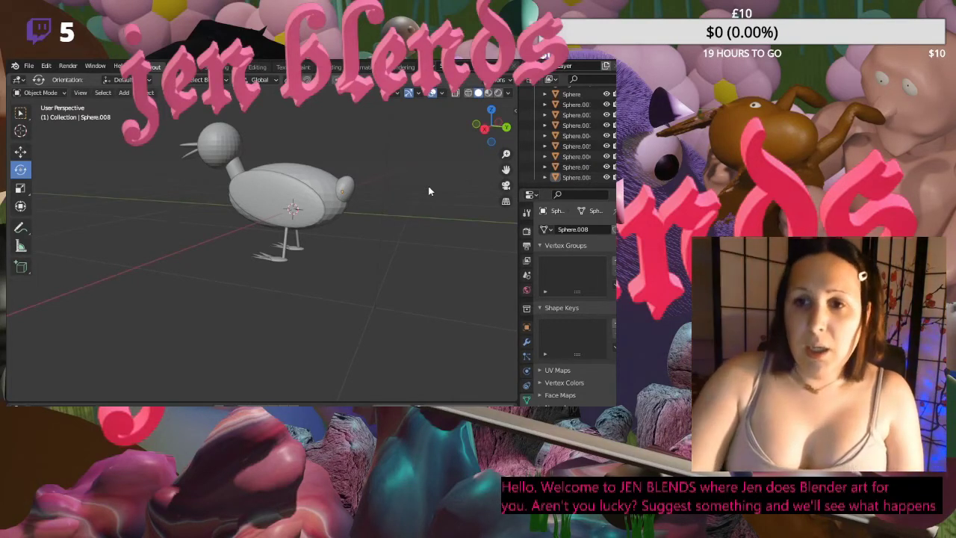
pyautogui.moveTo(213, 234); pyautogui.dragTo(198, 183, button='middle')
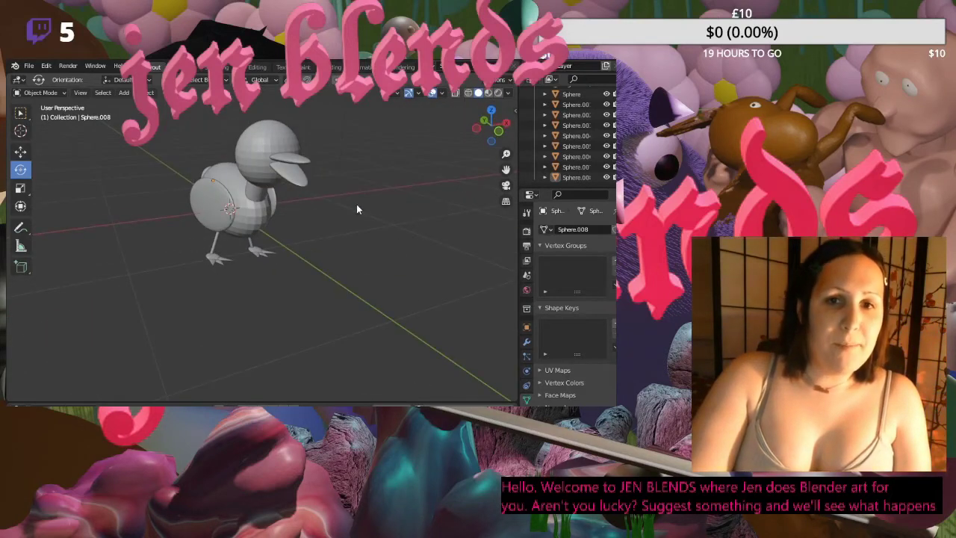
pyautogui.moveTo(357, 204); pyautogui.dragTo(278, 224, button='middle')
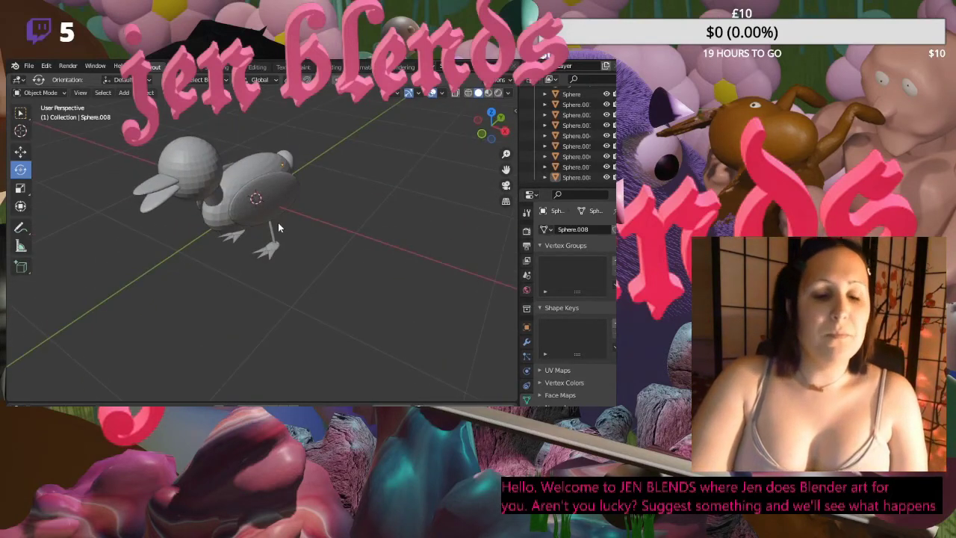
pyautogui.hotkey('shift', 'a')
pyautogui.moveTo(278, 222)
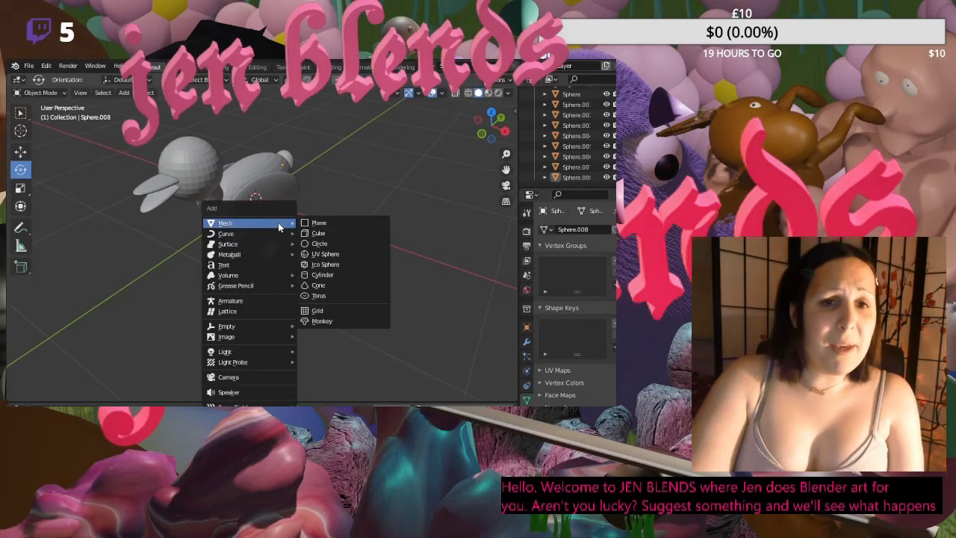
pyautogui.click(344, 242)
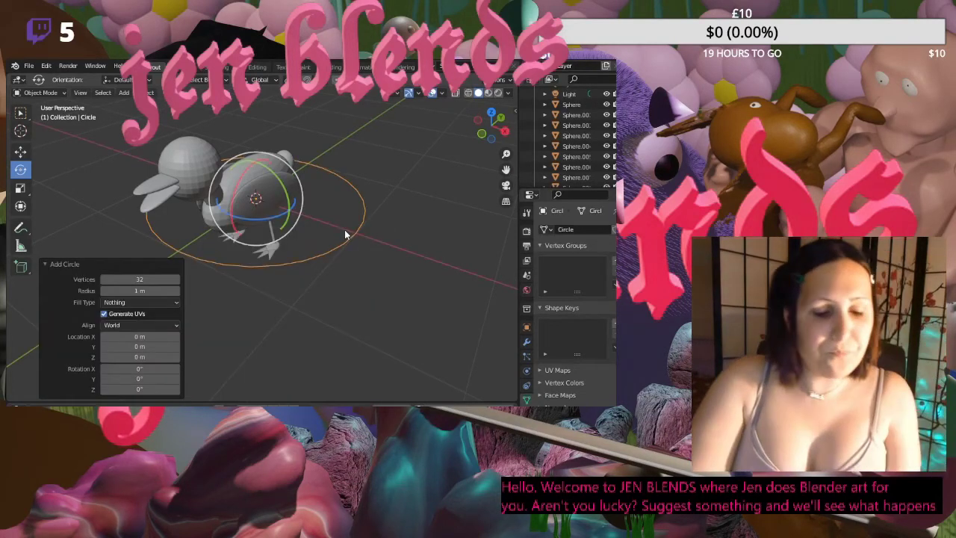
pyautogui.hotkey('ctrl', 'z')
pyautogui.hotkey('shift', 'a')
pyautogui.moveTo(335, 228)
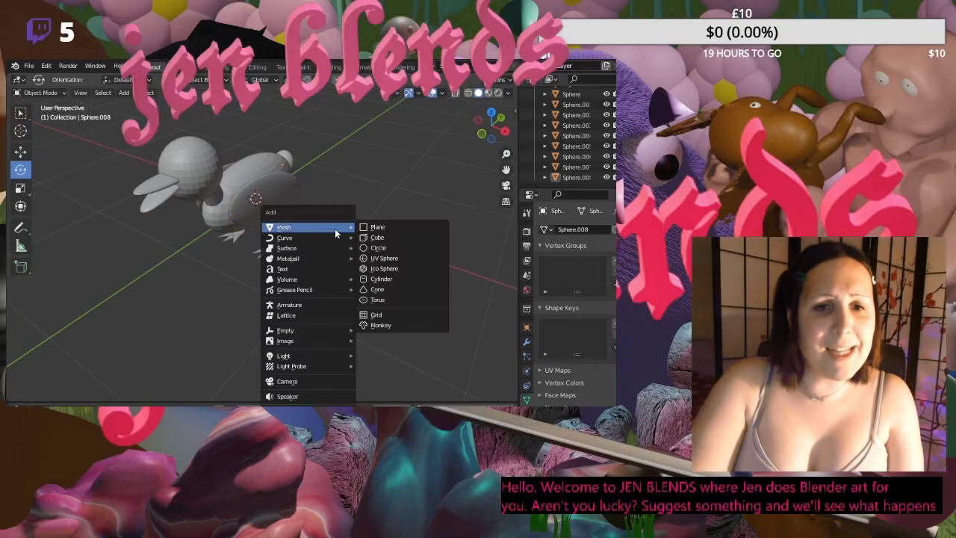
pyautogui.click(383, 258)
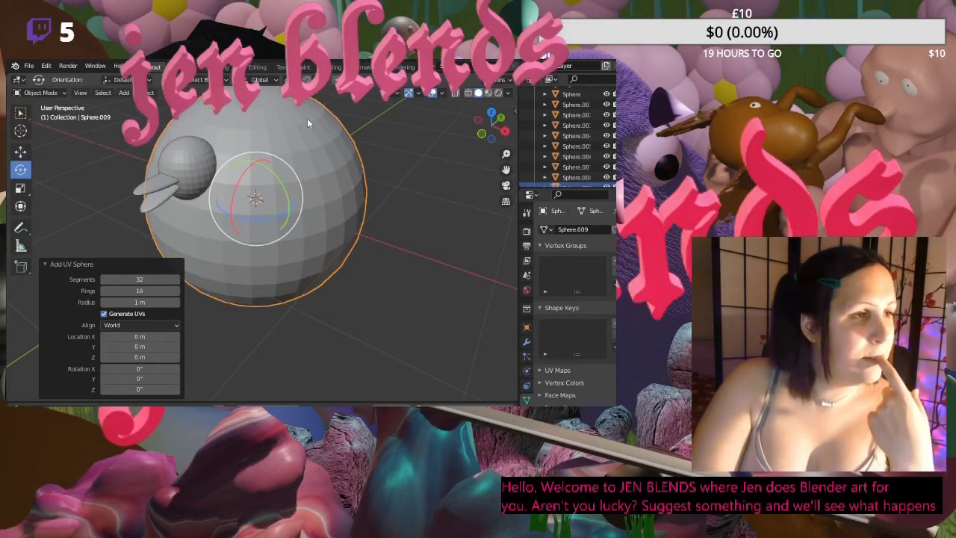
# - Delete the new UV sphere and select the camera
pyautogui.press('Delete')
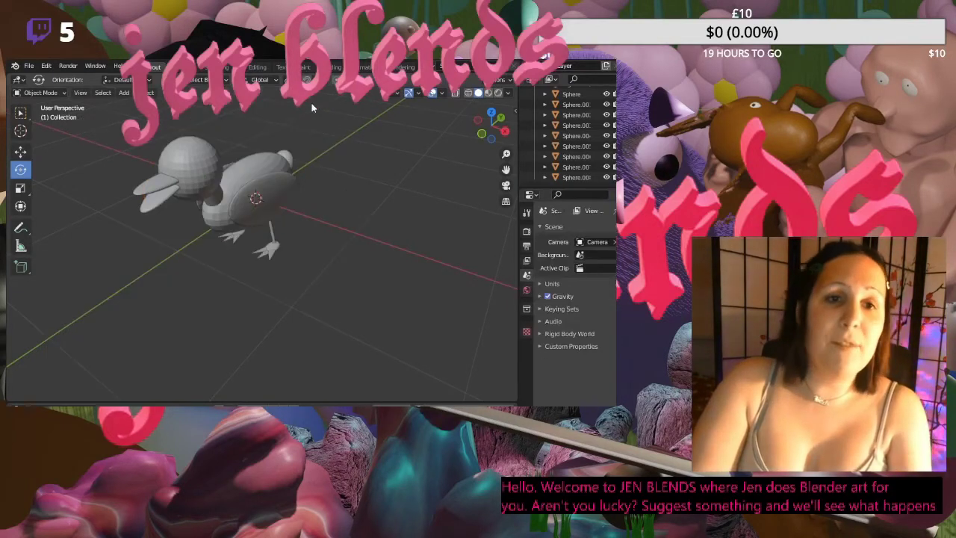
pyautogui.moveTo(387, 169); pyautogui.dragTo(359, 212, button='middle')
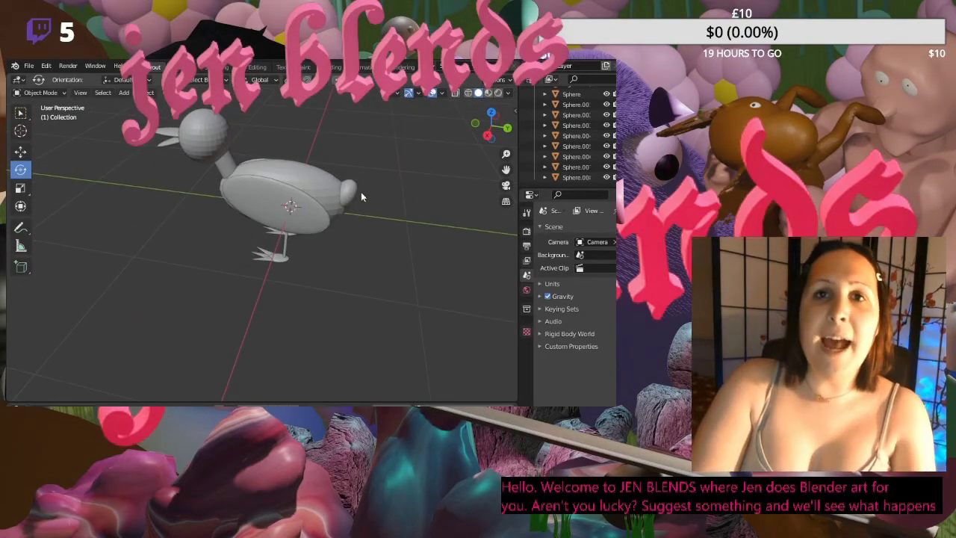
pyautogui.moveTo(370, 182); pyautogui.dragTo(168, 166, button='middle')
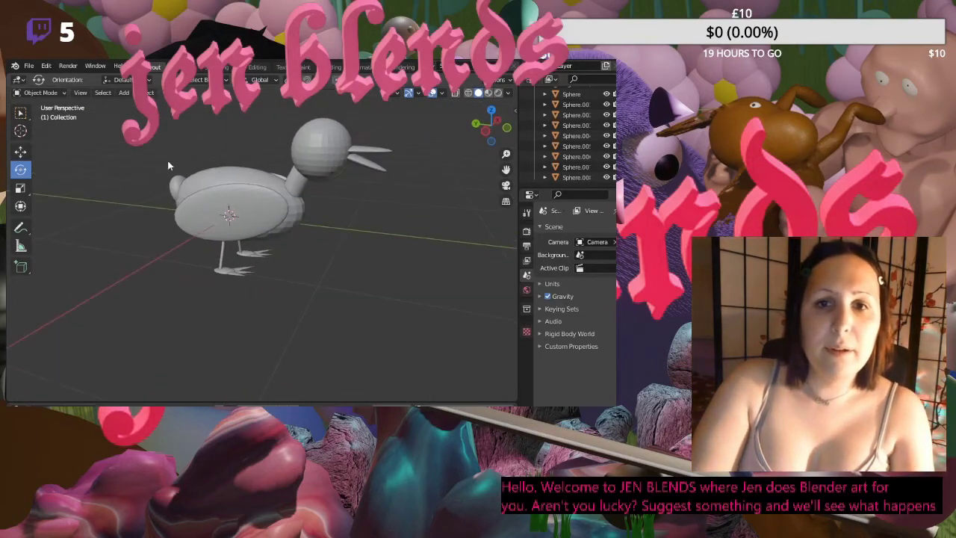
pyautogui.scroll(-2, 417, 188)
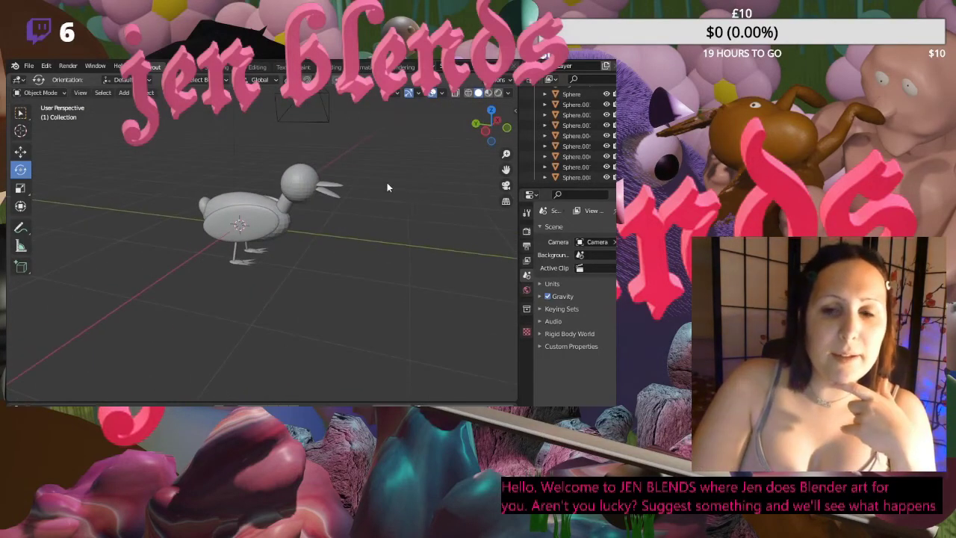
pyautogui.scroll(-1, 387, 182)
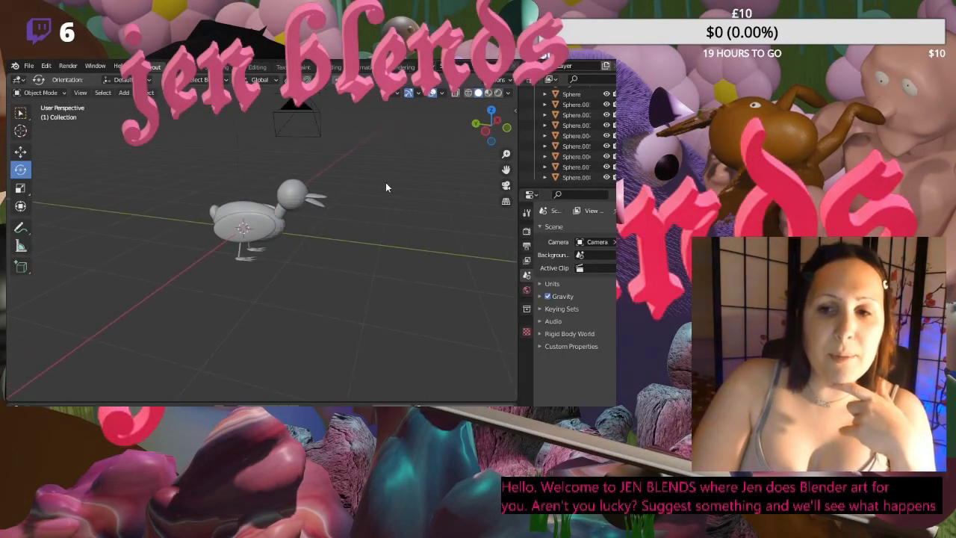
pyautogui.click(298, 107)
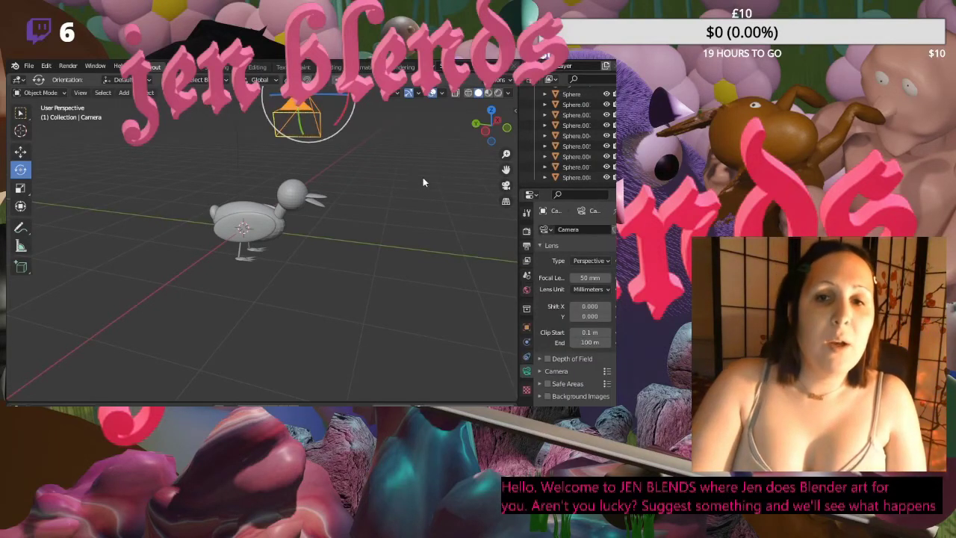
pyautogui.moveTo(423, 177); pyautogui.dragTo(378, 209, button='middle')
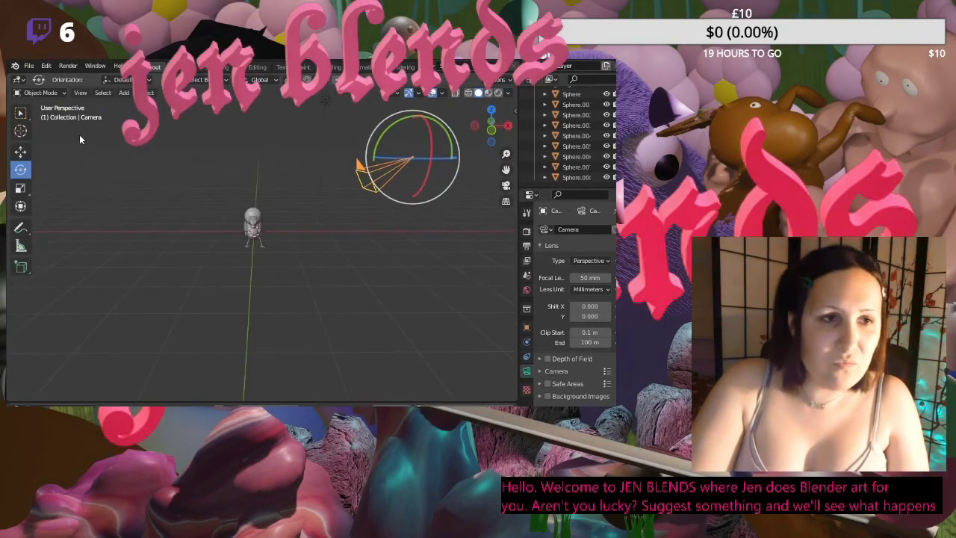
# - Lower the camera and turn it around the vertical axis toward the duck
pyautogui.click(21, 152)
pyautogui.moveTo(418, 126); pyautogui.dragTo(215, 203)
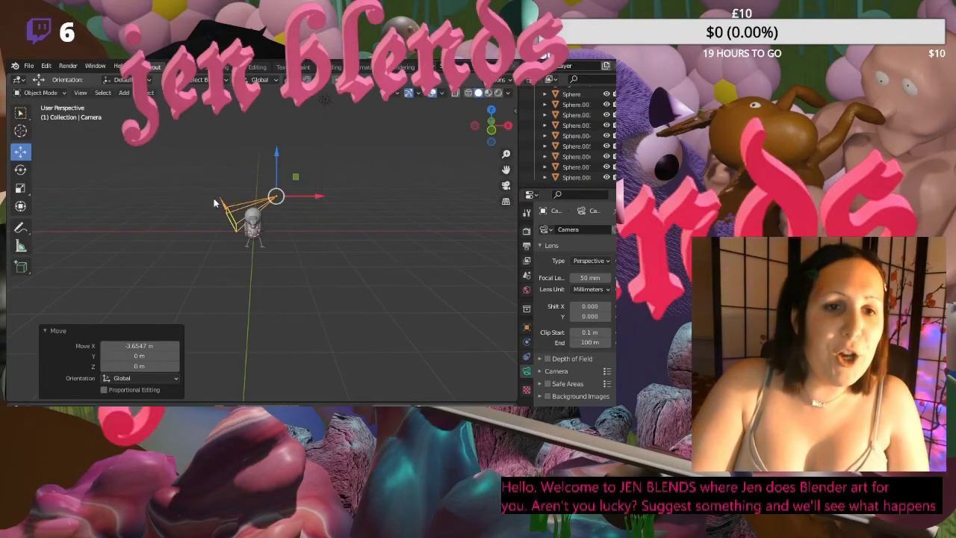
pyautogui.click(20, 169)
pyautogui.moveTo(299, 210); pyautogui.dragTo(276, 200)
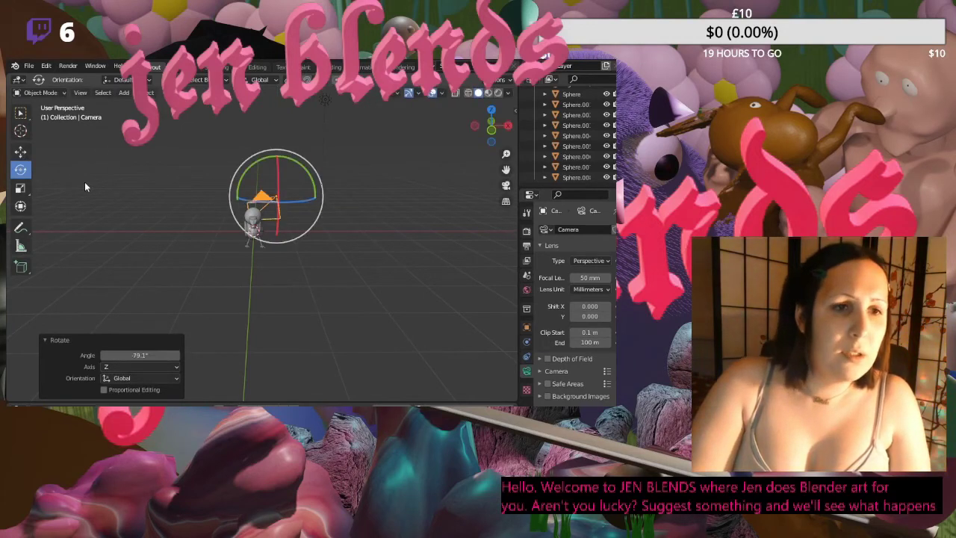
# - Slide the camera along Y, tilt it slightly around X, and look through it
pyautogui.moveTo(180, 225); pyautogui.dragTo(127, 227, button='middle')
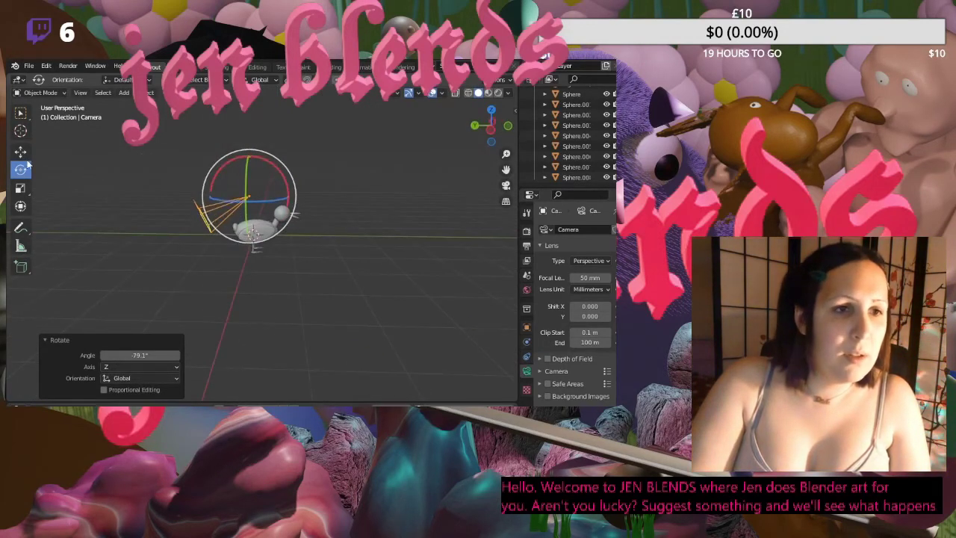
pyautogui.click(20, 151)
pyautogui.moveTo(219, 192); pyautogui.dragTo(441, 158)
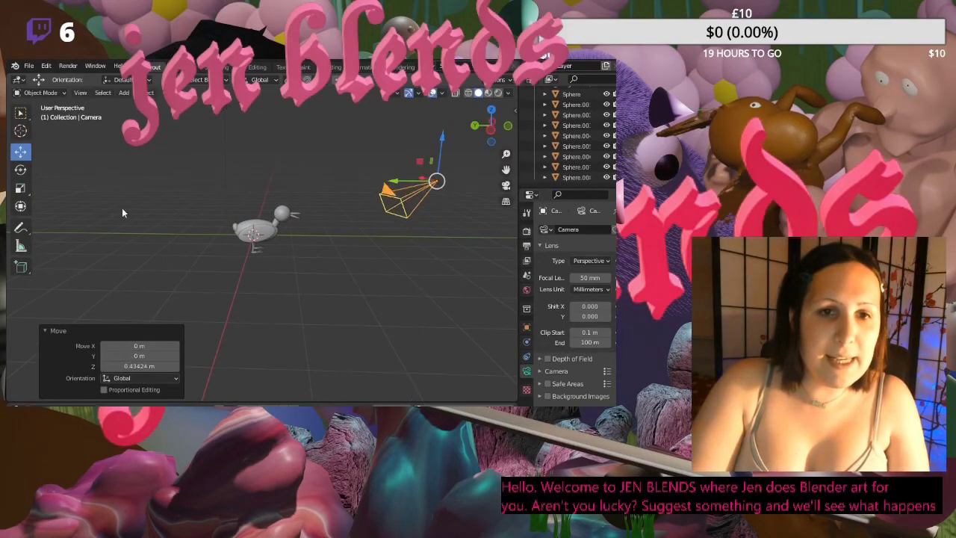
pyautogui.click(20, 169)
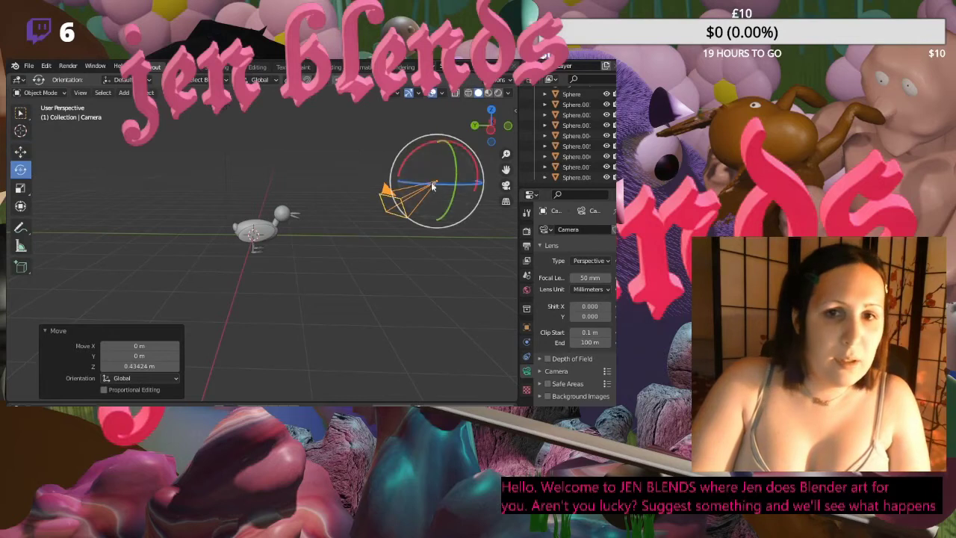
pyautogui.moveTo(403, 172); pyautogui.dragTo(407, 157)
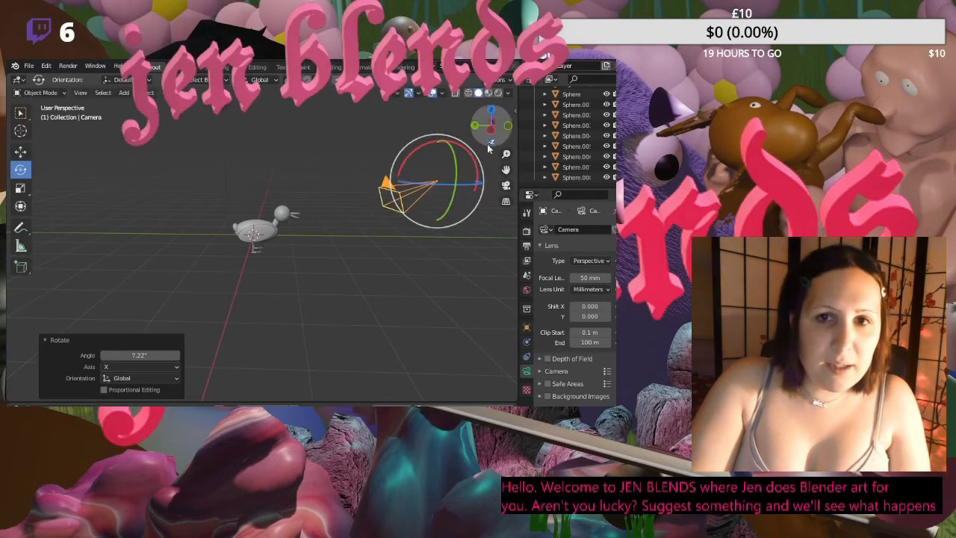
pyautogui.click(506, 185)
# - Move the camera 0.5184 m in X and 0.39196 m in Y to centre the duck, then zoom in
pyautogui.click(249, 243)
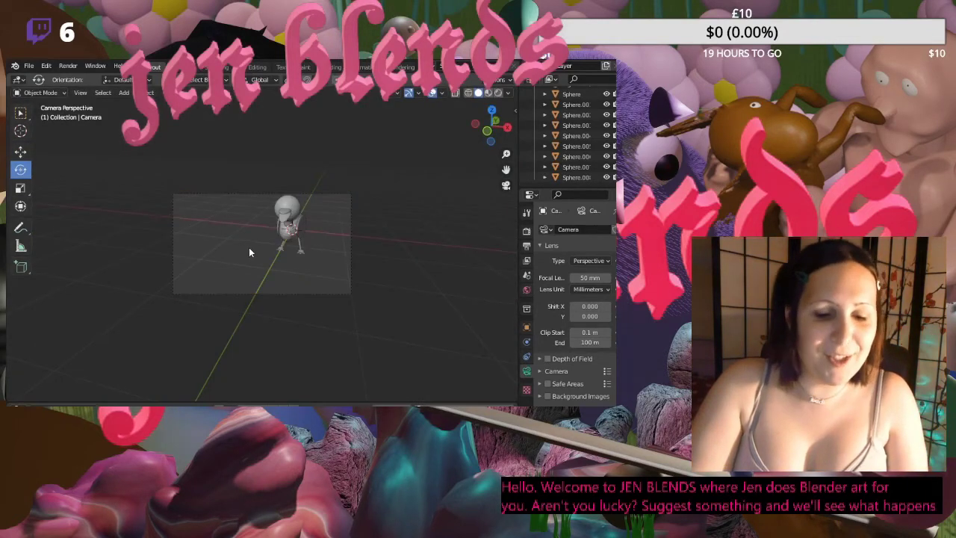
pyautogui.click(262, 193)
pyautogui.press('g')
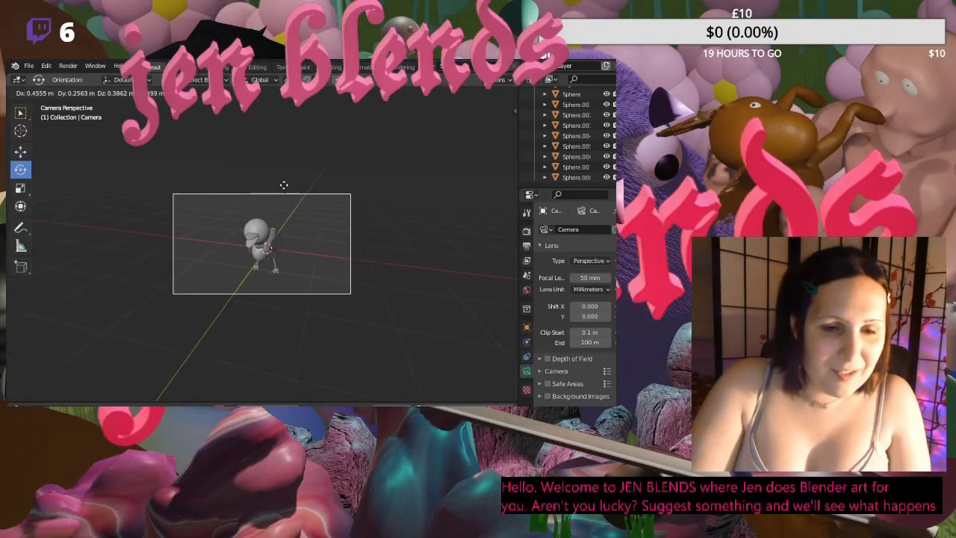
pyautogui.click(294, 228)
pyautogui.scroll(3, 294, 228)
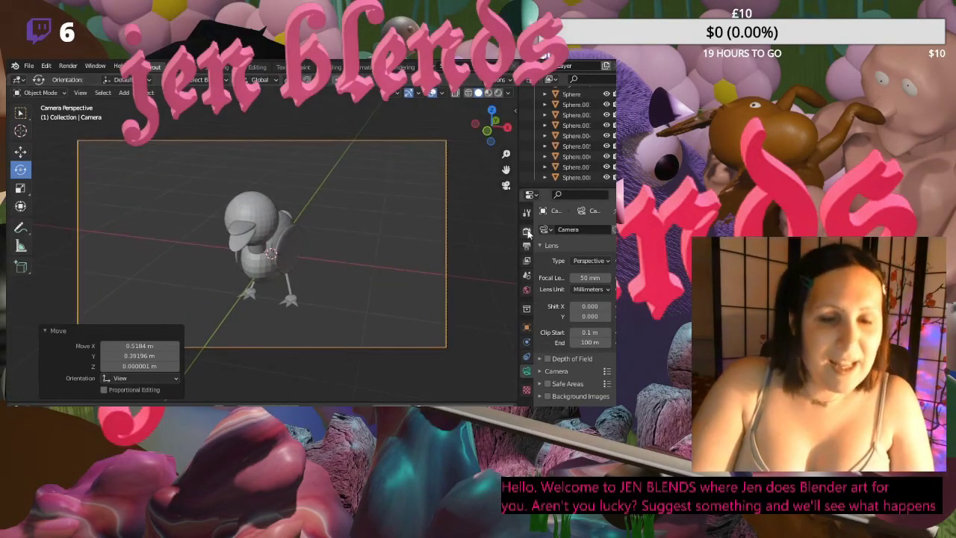
# - Switch to Material Preview shading and select the light
pyautogui.click(499, 93)
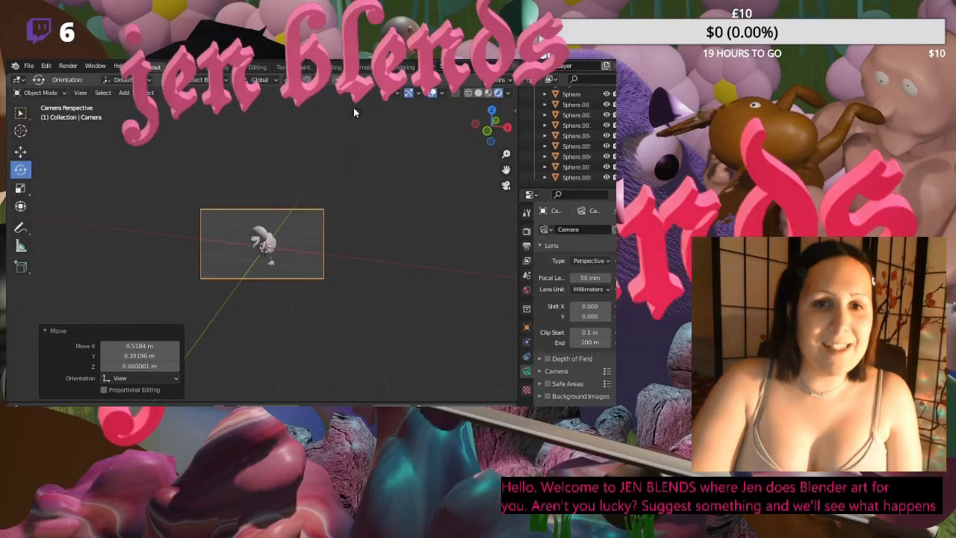
pyautogui.click(355, 111)
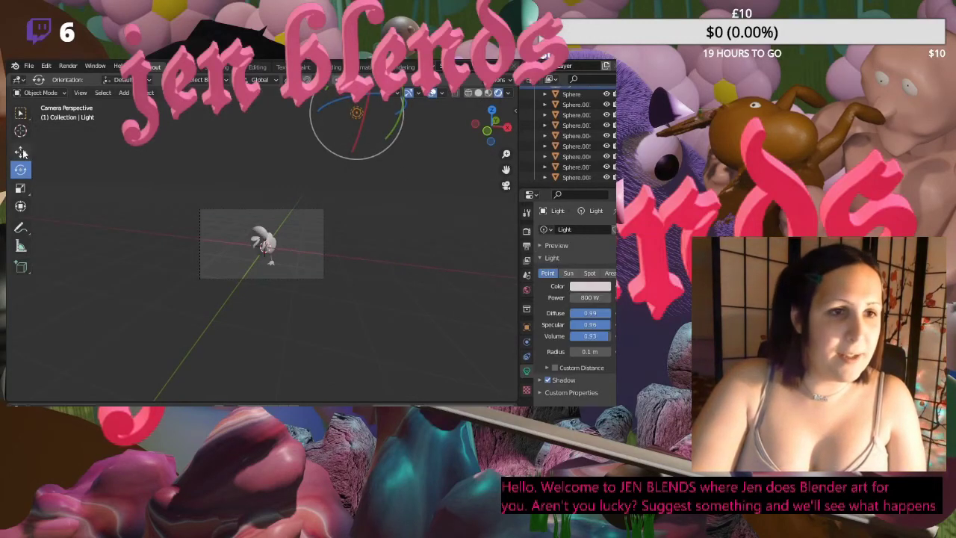
pyautogui.hotkey('shift', 'space')
# - Slide the light along the Y axis toward the duck
pyautogui.press('g')
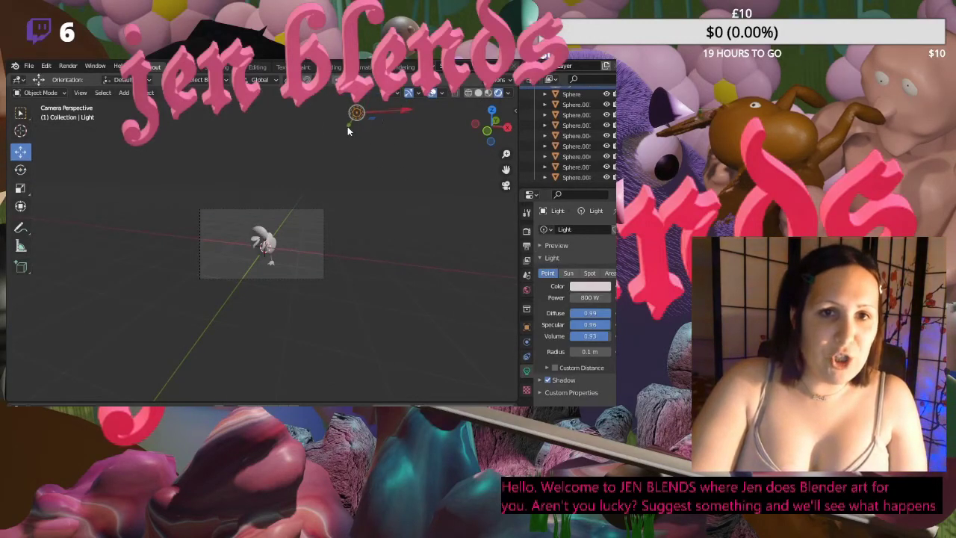
pyautogui.moveTo(348, 130); pyautogui.dragTo(393, 151)
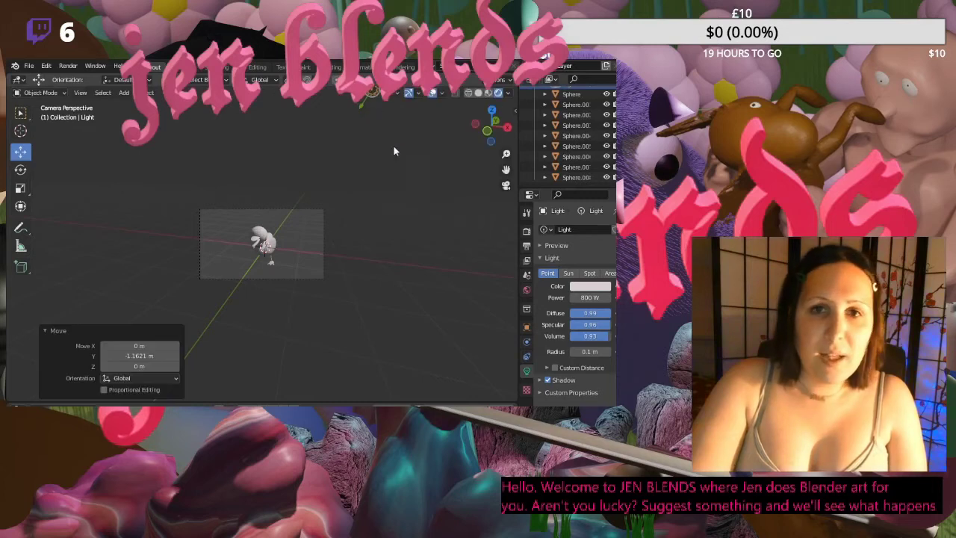
pyautogui.moveTo(395, 177); pyautogui.dragTo(296, 192, button='middle')
# - Raise the light 1.8728 m along Z, nudge it along X, and check through the camera
pyautogui.press('g')
pyautogui.press('y')
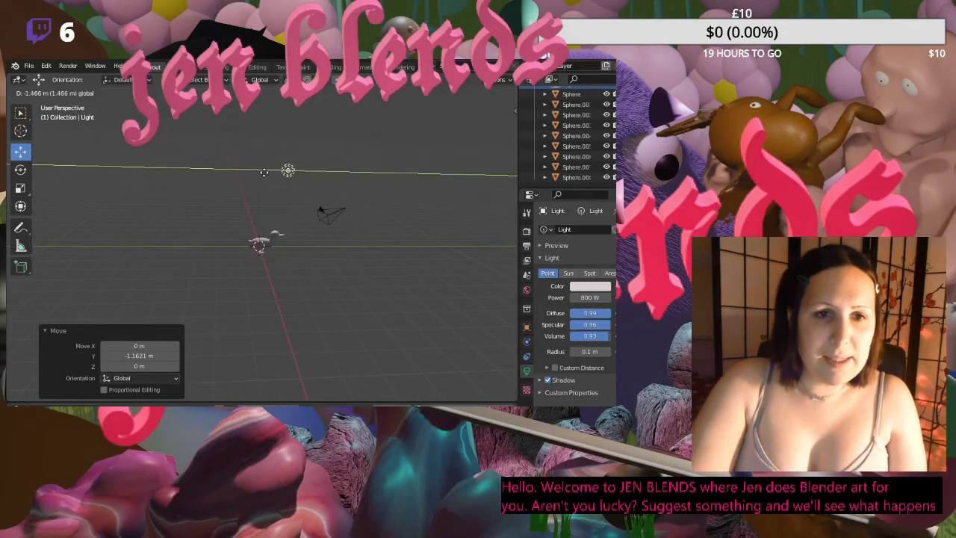
pyautogui.press('z')
pyautogui.click(302, 208)
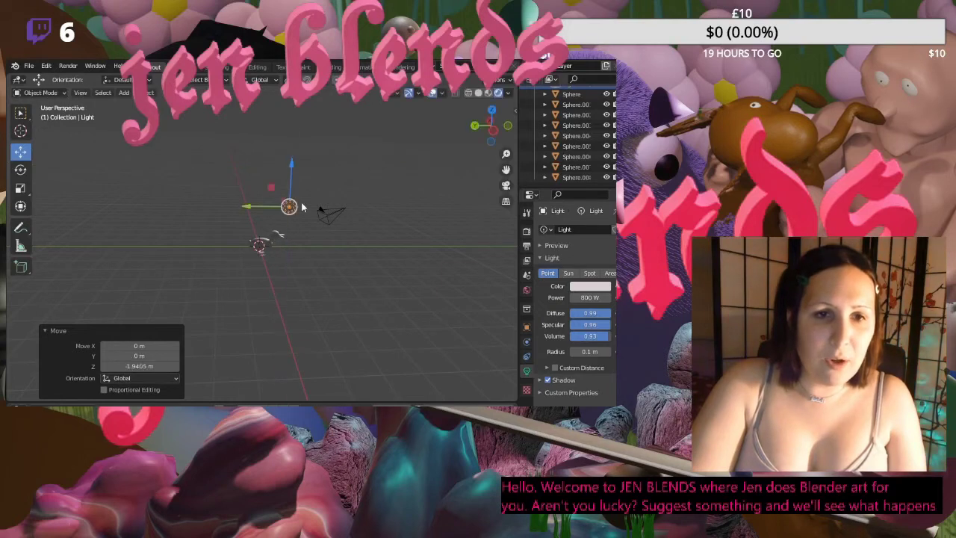
pyautogui.moveTo(311, 249); pyautogui.dragTo(226, 239, button='middle')
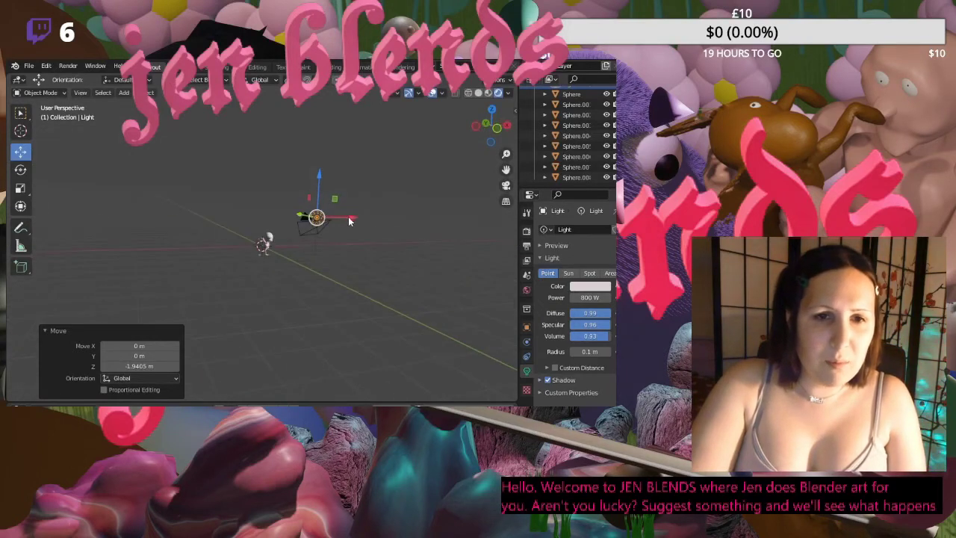
pyautogui.moveTo(349, 219); pyautogui.dragTo(284, 147)
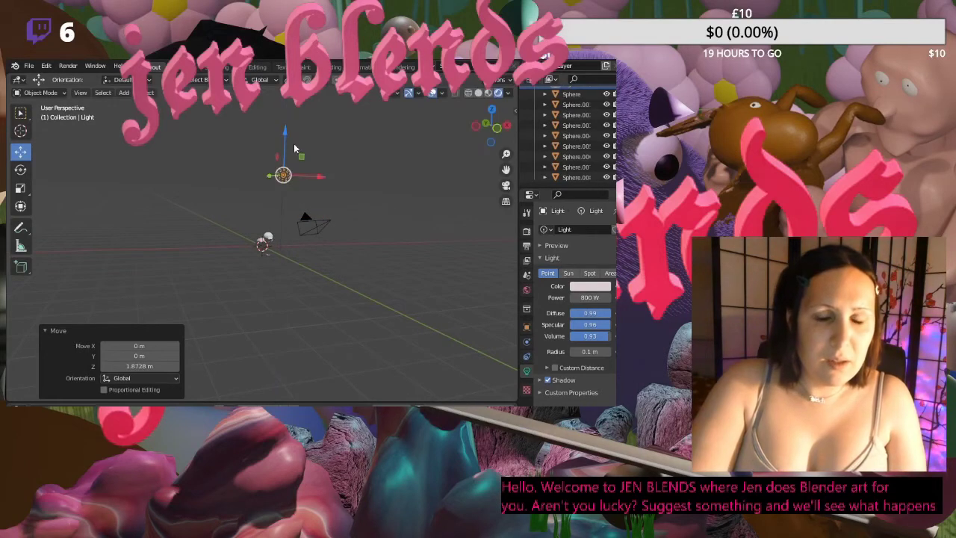
pyautogui.click(506, 185)
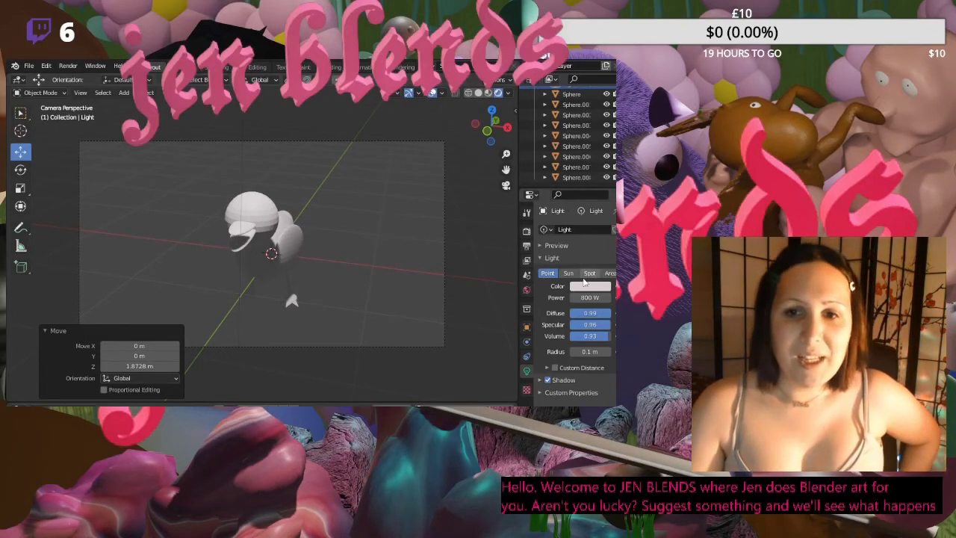
# - Lower the light's power from 800 W to 300 W
pyautogui.click(601, 298)
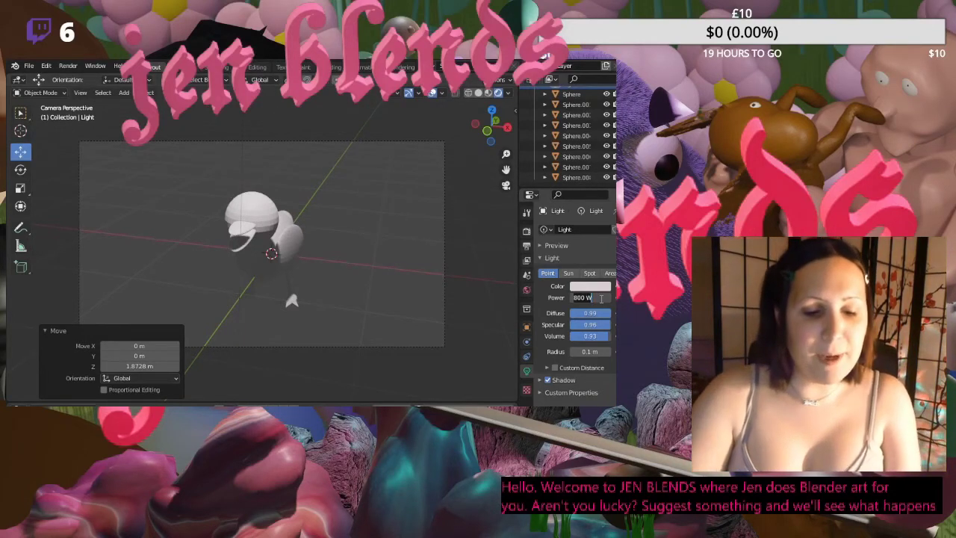
pyautogui.write('300')
pyautogui.press('Return')
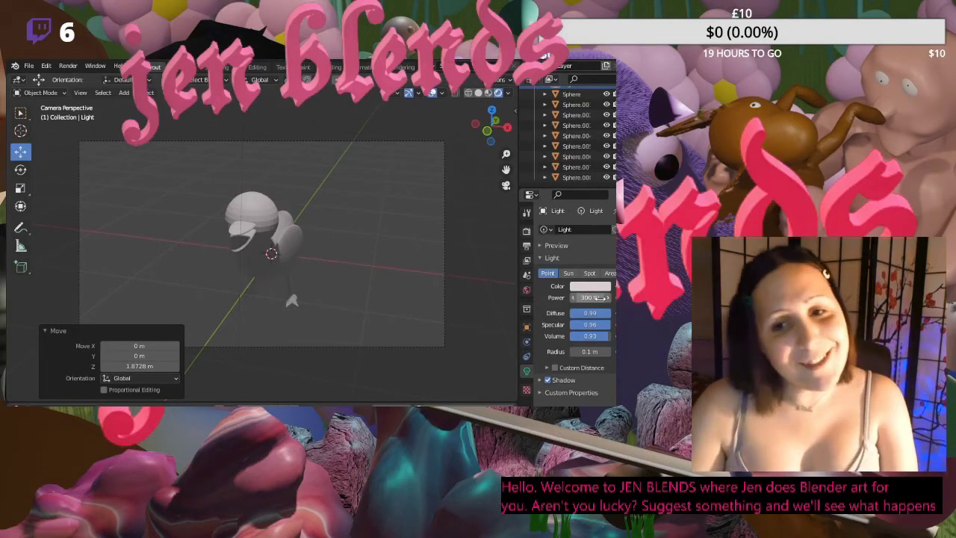
# - Tint the light's colour a pale pink in the colour picker
pyautogui.click(590, 286)
pyautogui.moveTo(561, 204)
pyautogui.mouseDown()
pyautogui.moveTo(544, 208)
pyautogui.moveTo(555, 192)
pyautogui.moveTo(525, 176)
pyautogui.moveTo(520, 197)
pyautogui.moveTo(564, 213)
pyautogui.moveTo(586, 183)
pyautogui.moveTo(553, 161)
pyautogui.moveTo(558, 189)
pyautogui.mouseUp()
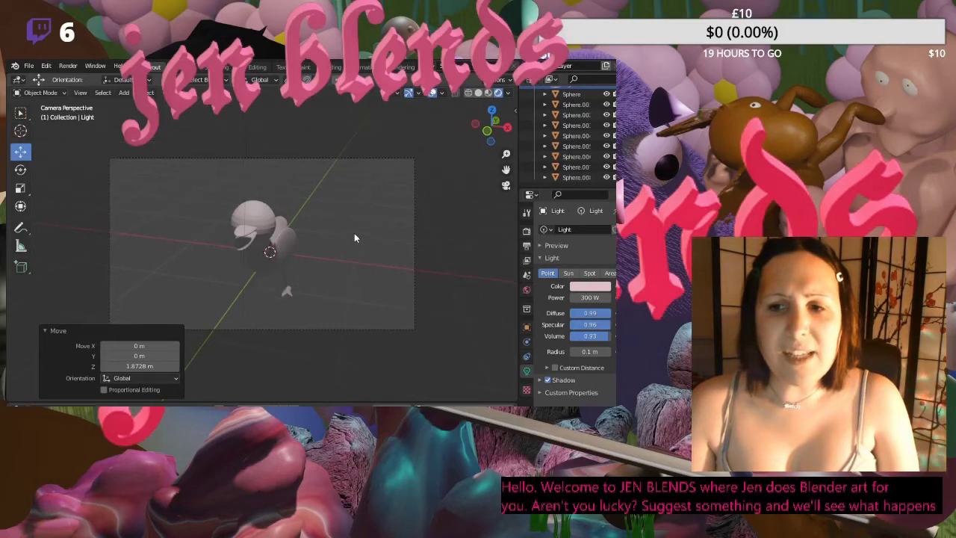
pyautogui.moveTo(360, 240)
pyautogui.mouseDown(button='middle')
pyautogui.moveTo(371, 243)
pyautogui.moveTo(359, 249)
pyautogui.mouseUp(button='middle')
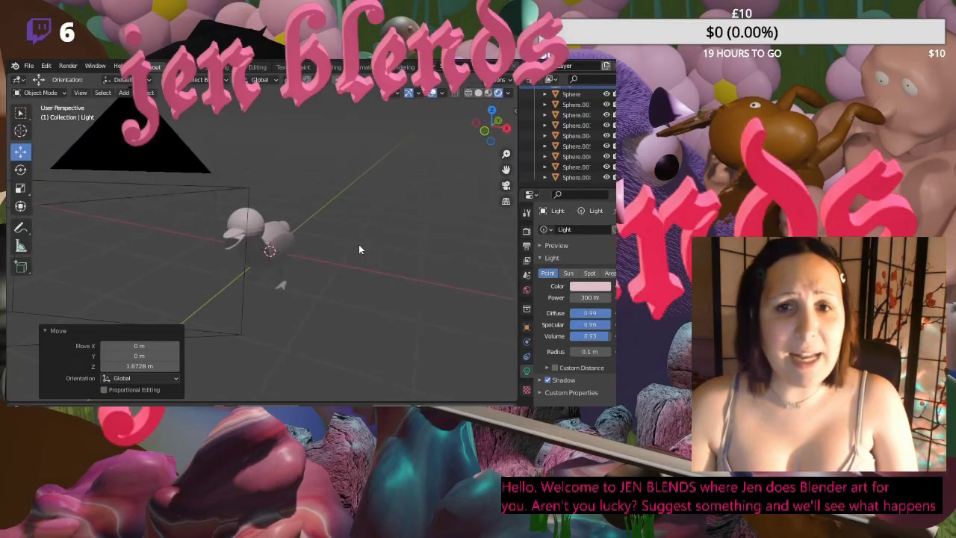
pyautogui.click(591, 286)
pyautogui.moveTo(557, 195); pyautogui.dragTo(557, 188)
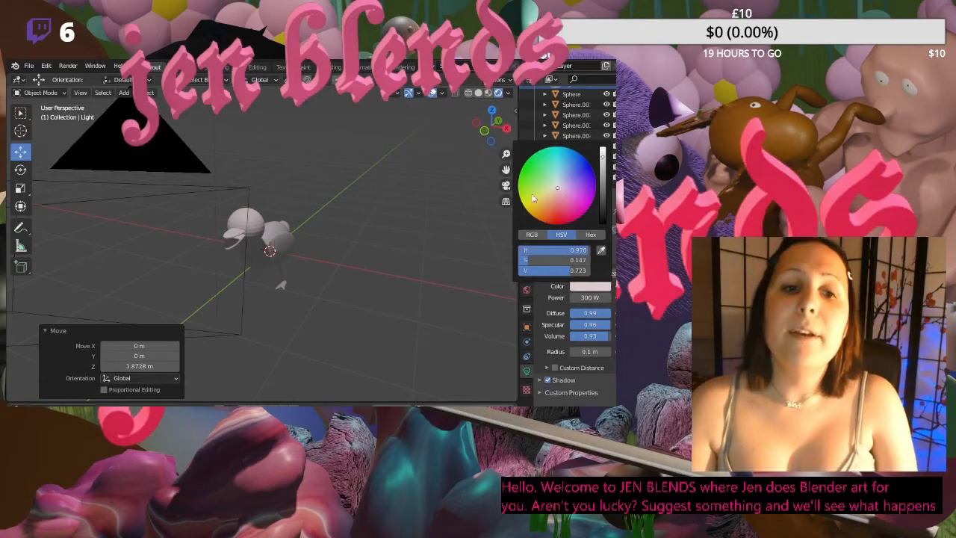
pyautogui.moveTo(350, 259)
pyautogui.mouseDown(button='middle')
pyautogui.moveTo(366, 229)
pyautogui.moveTo(345, 213)
pyautogui.moveTo(327, 231)
pyautogui.moveTo(389, 212)
pyautogui.moveTo(347, 240)
pyautogui.mouseUp(button='middle')
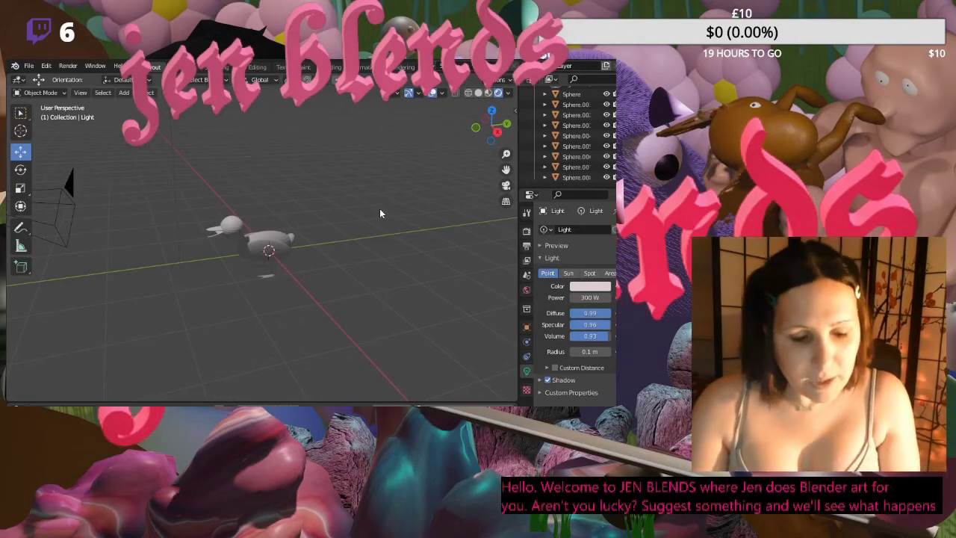
# - Add a large UV sphere and place it beside the duck, using brighter viewport shading
pyautogui.hotkey('shift', 'a')
pyautogui.moveTo(319, 229)
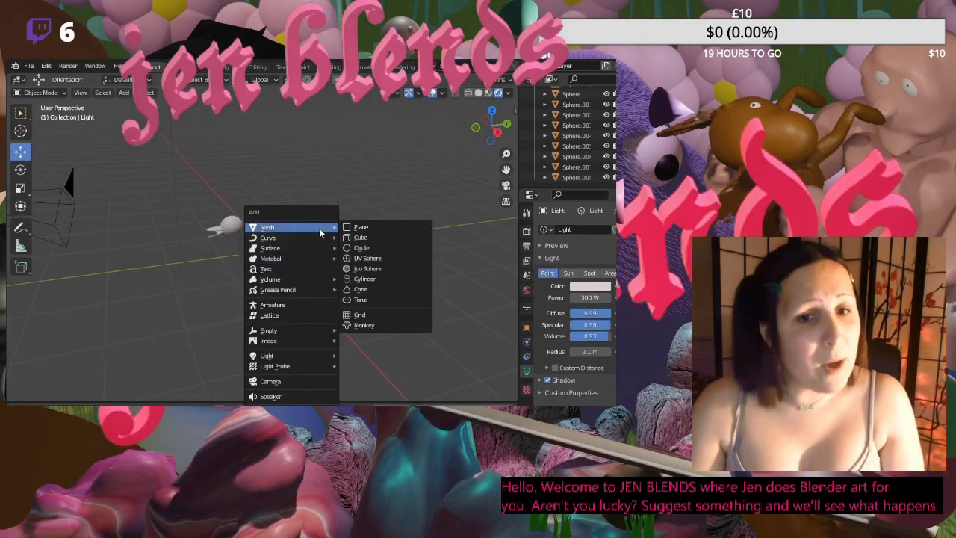
pyautogui.click(368, 258)
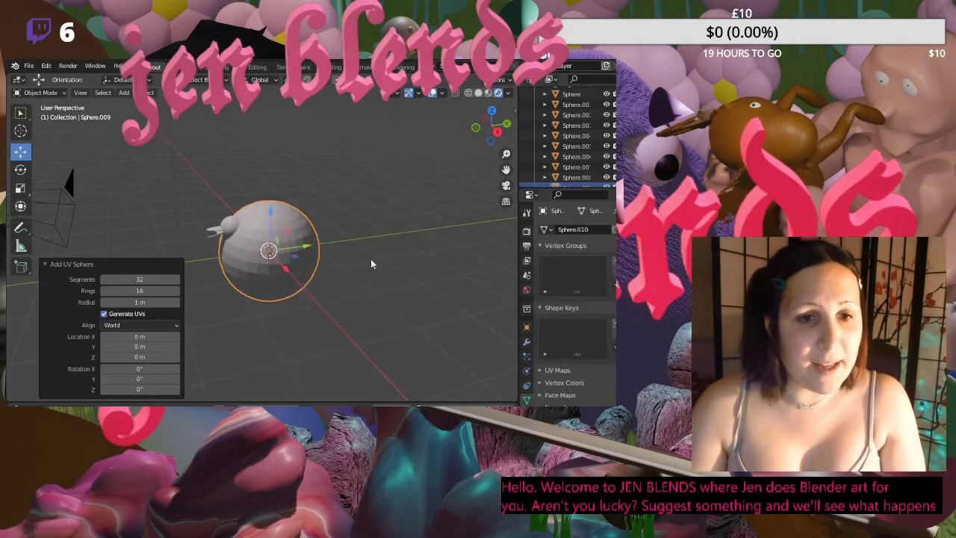
pyautogui.moveTo(306, 248); pyautogui.dragTo(426, 238)
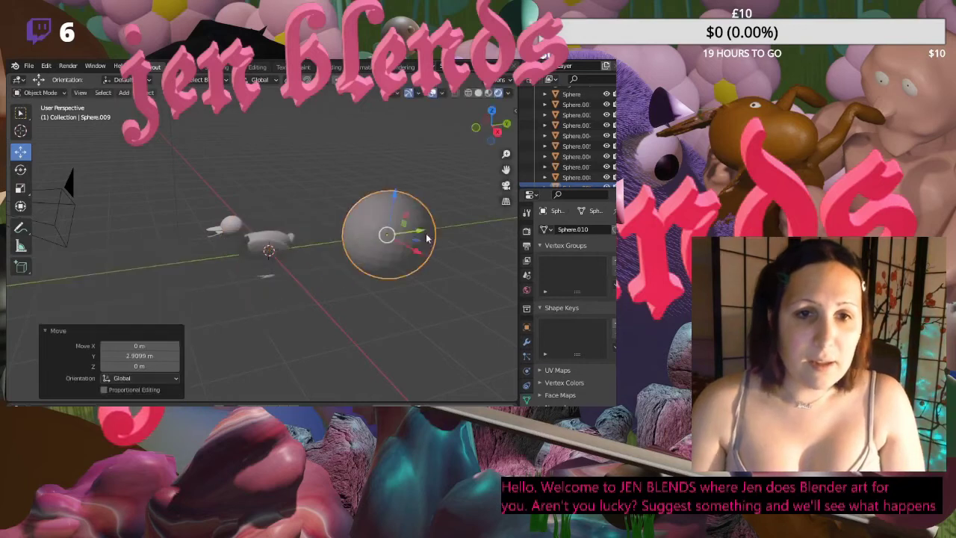
pyautogui.moveTo(443, 307)
pyautogui.mouseDown(button='middle')
pyautogui.moveTo(380, 305)
pyautogui.moveTo(430, 295)
pyautogui.mouseUp(button='middle')
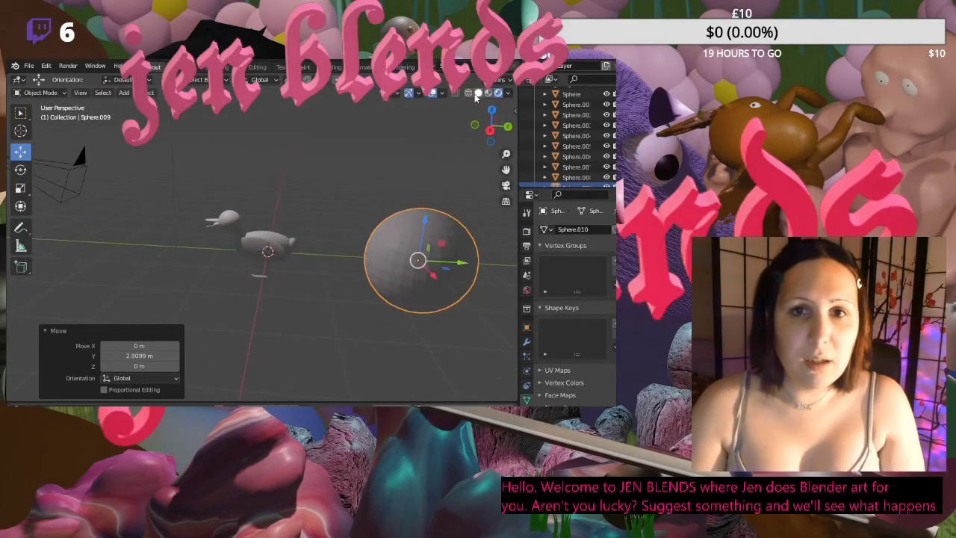
pyautogui.click(488, 93)
pyautogui.press('g')
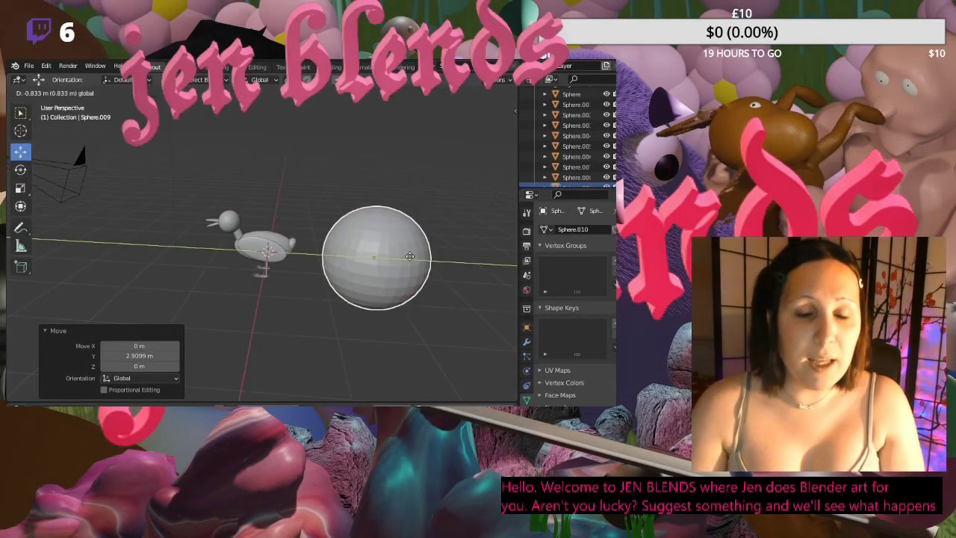
pyautogui.click(410, 257)
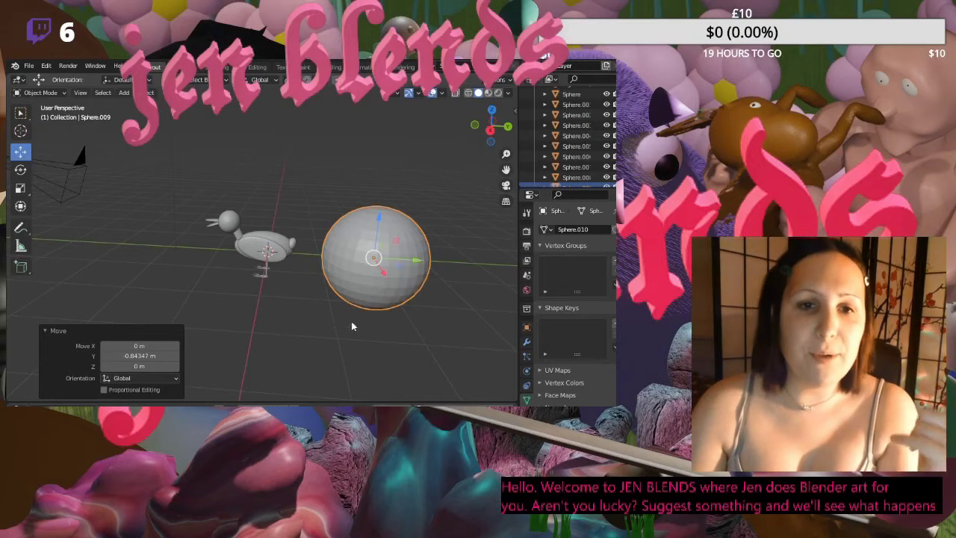
# - Reselect the new sphere, Sphere.009, and zoom in on it
pyautogui.click(334, 333)
pyautogui.click(341, 288)
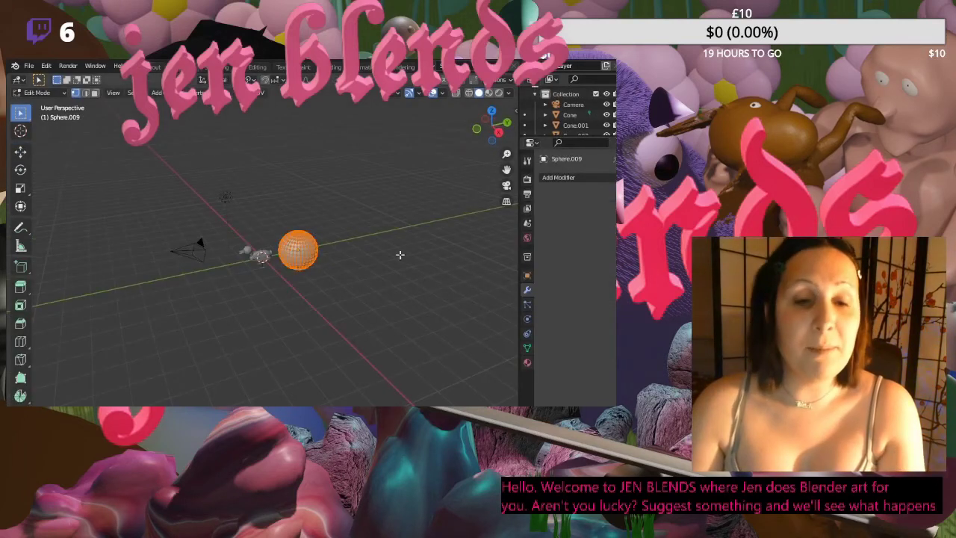
pyautogui.scroll(5, 396, 256)
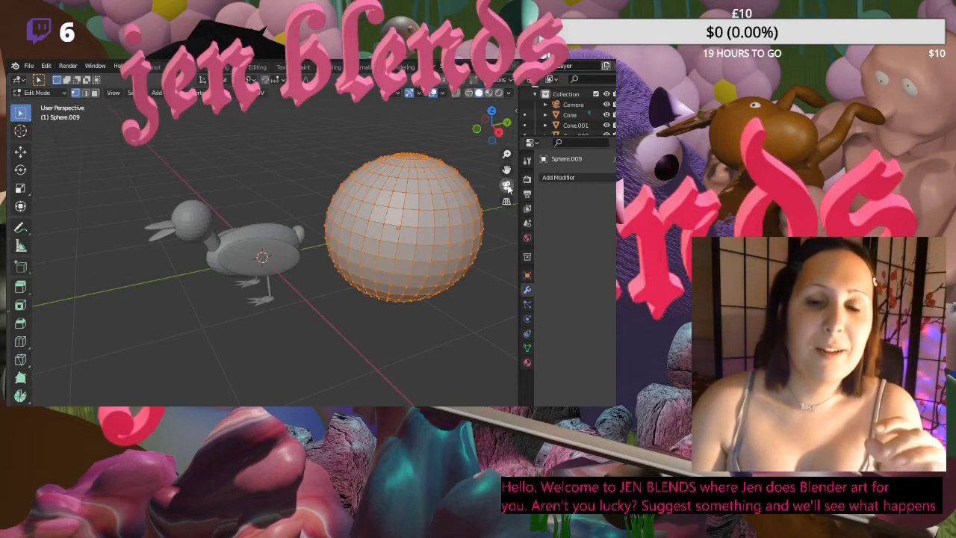
# - Frame the sphere and select a single vertex, briefly toggling X-ray to check the back faces
pyautogui.press('KP_Decimal')
pyautogui.scroll(1, 319, 234)
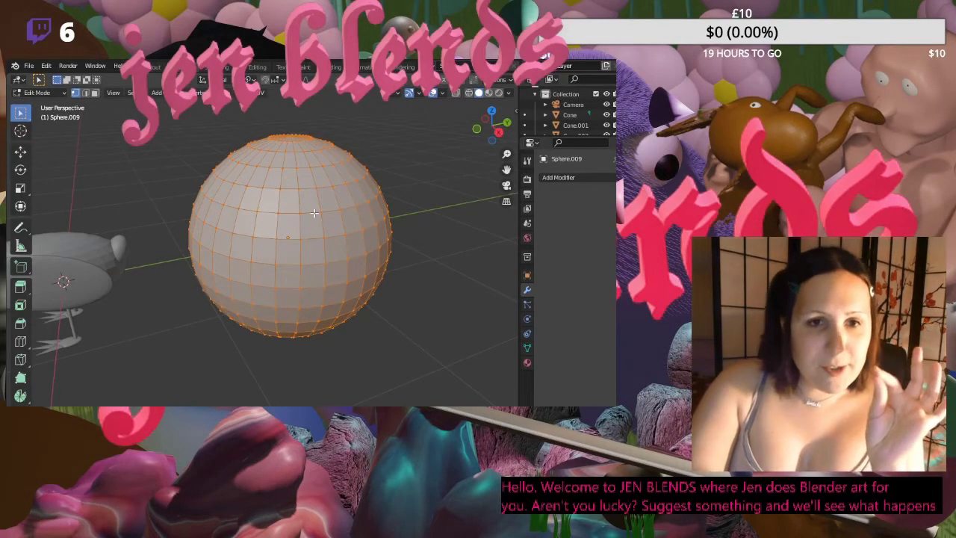
pyautogui.scroll(8, 313, 212)
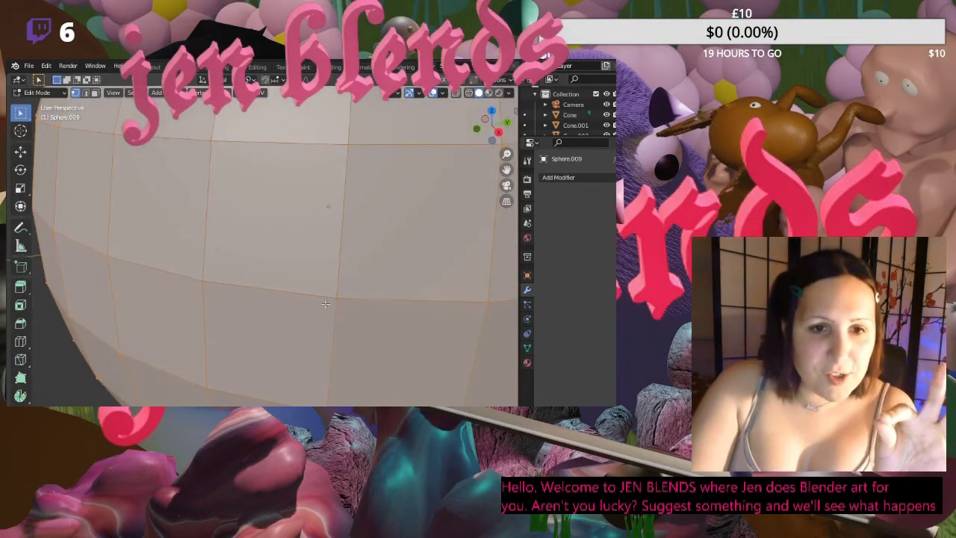
pyautogui.scroll(-6, 336, 291)
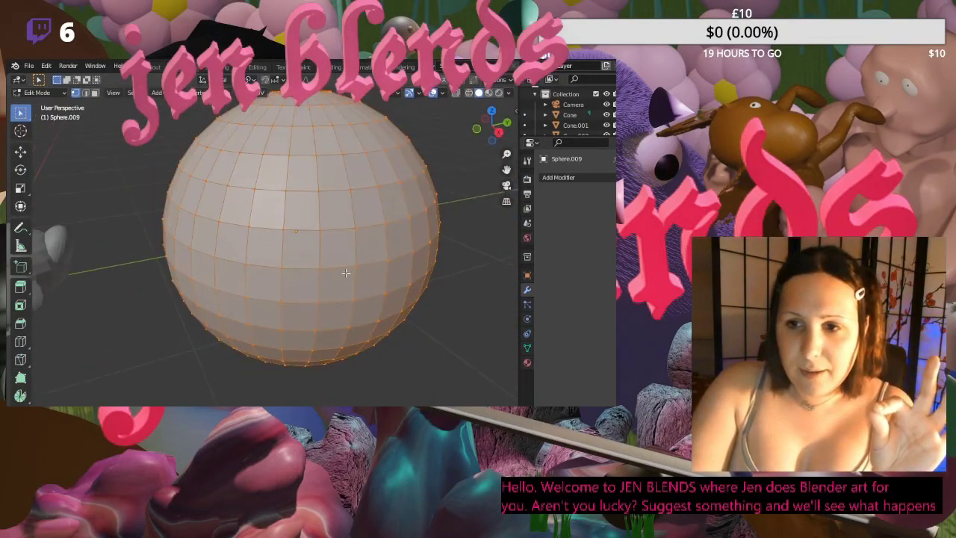
pyautogui.scroll(-2, 346, 273)
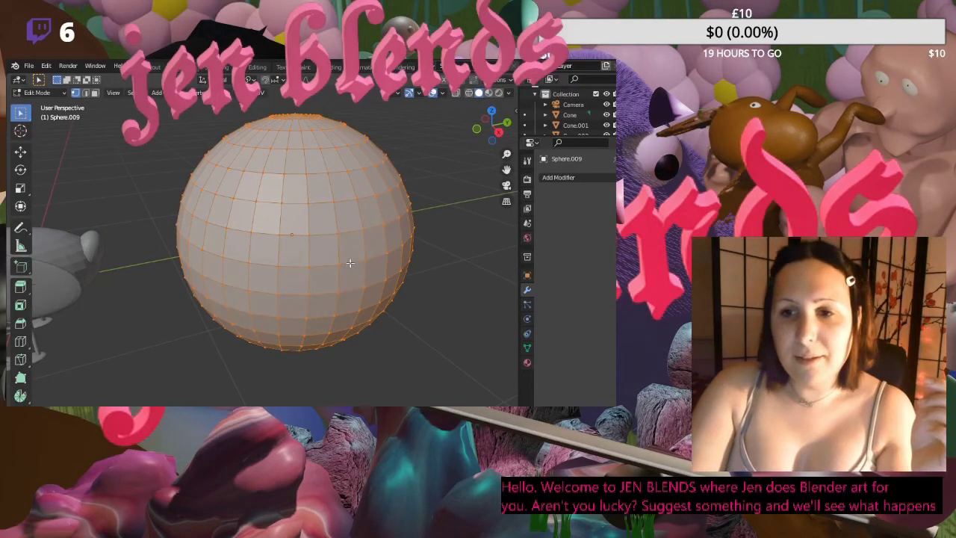
pyautogui.scroll(1, 365, 237)
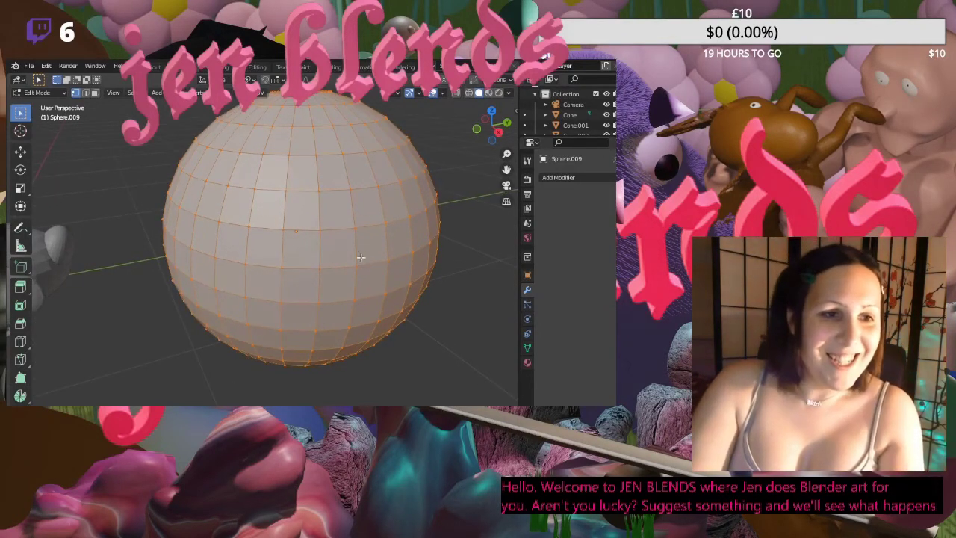
pyautogui.click(388, 235)
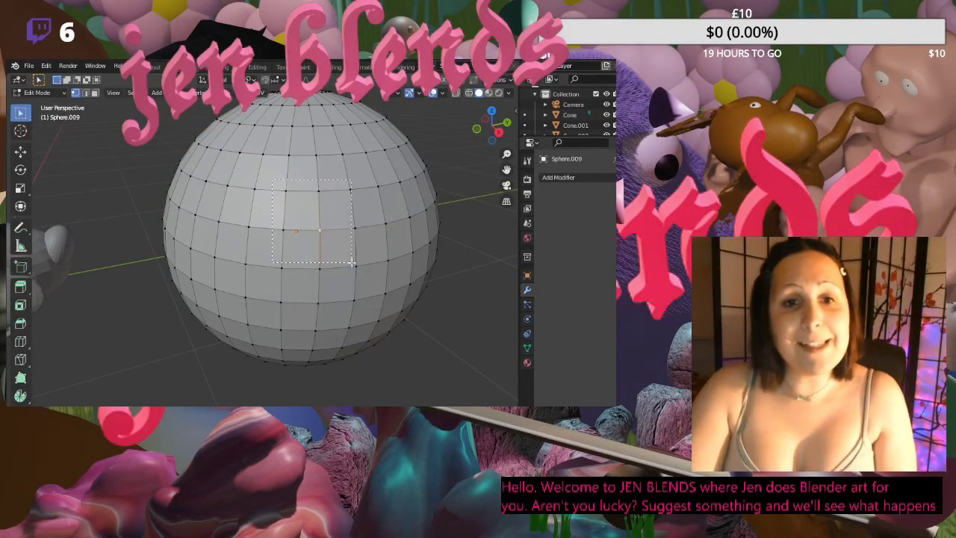
pyautogui.click(457, 93)
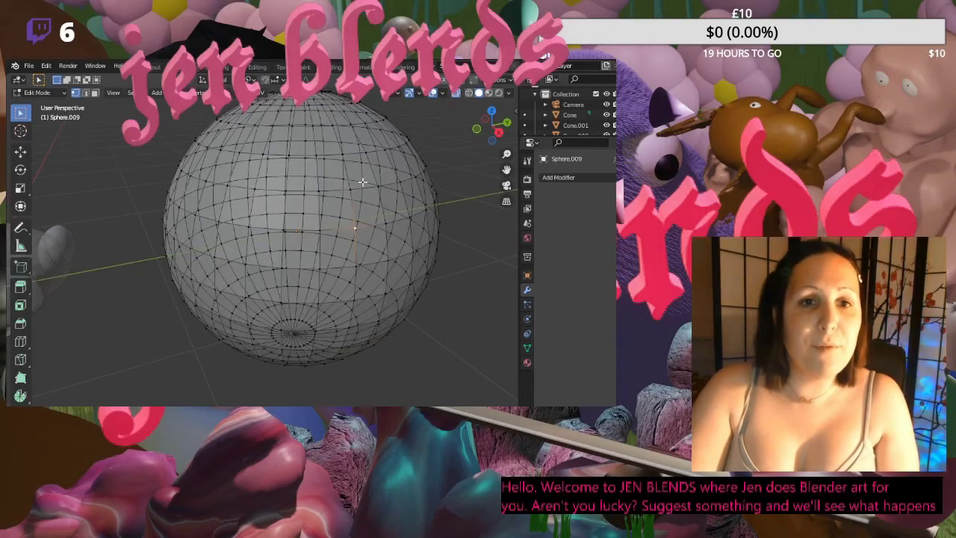
pyautogui.moveTo(346, 261); pyautogui.dragTo(437, 109, button='middle')
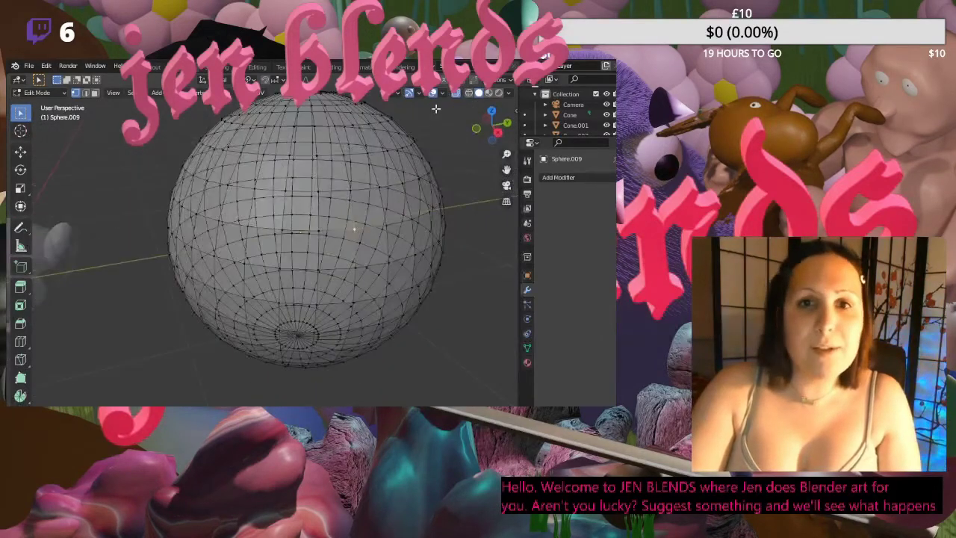
pyautogui.click(457, 94)
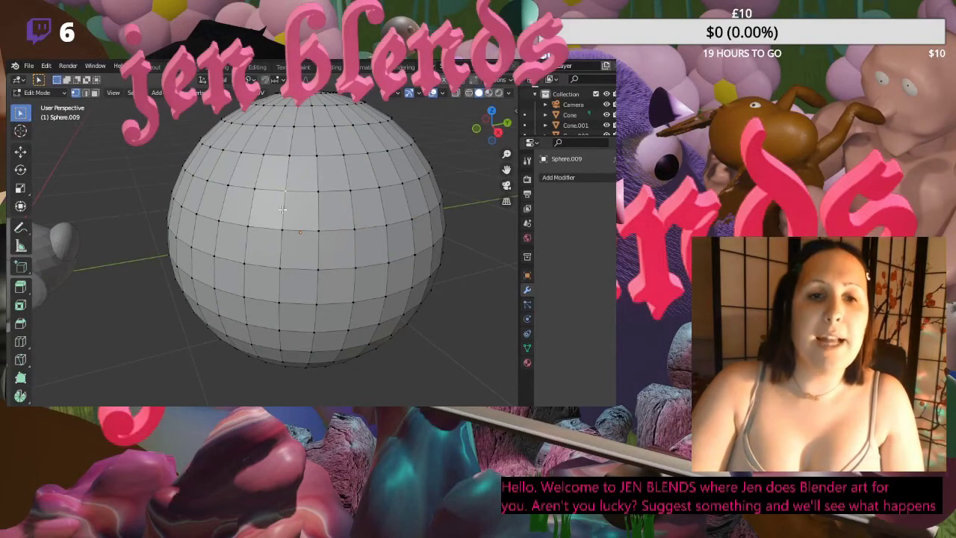
pyautogui.moveTo(282, 209); pyautogui.dragTo(323, 250, button='middle')
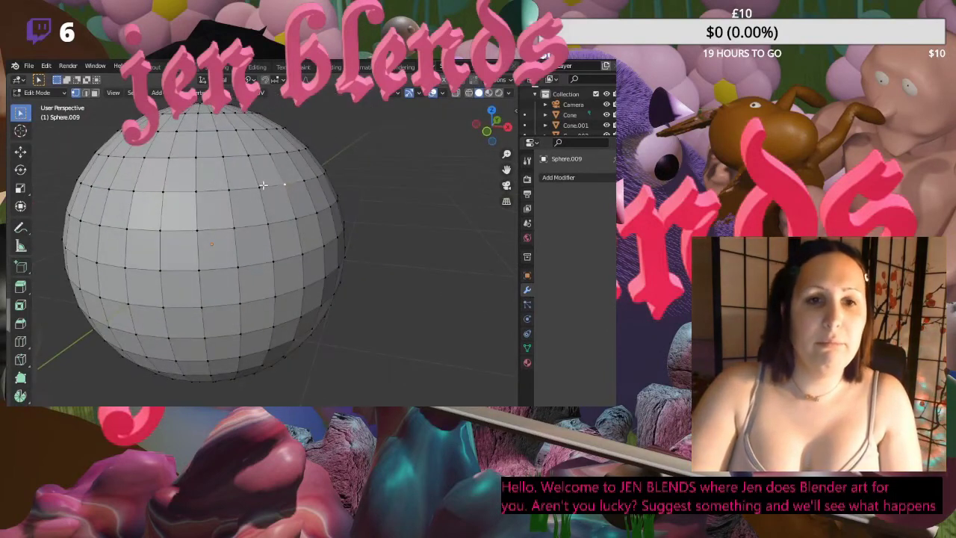
# - Pull the selected vertex slightly out of place
pyautogui.press('g')
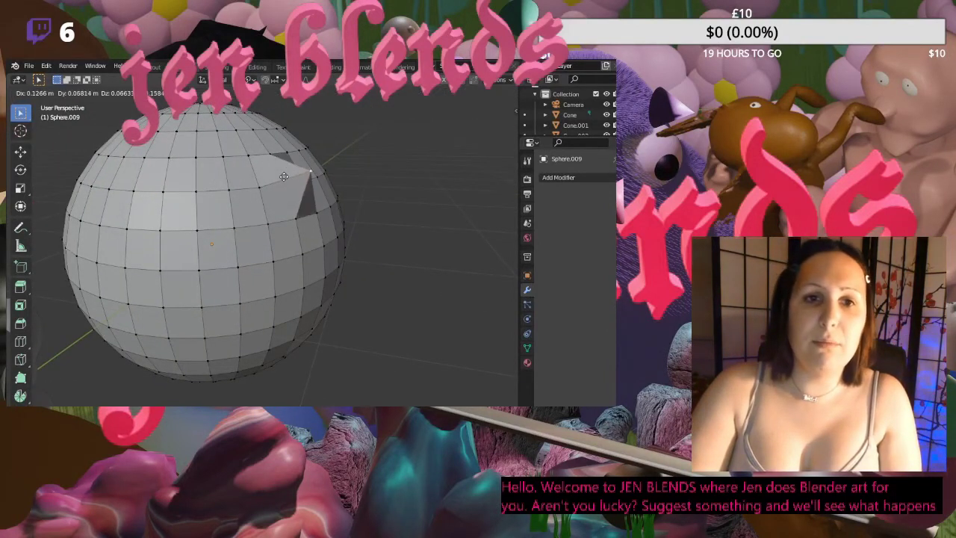
pyautogui.moveTo(284, 177); pyautogui.dragTo(286, 197, button='middle')
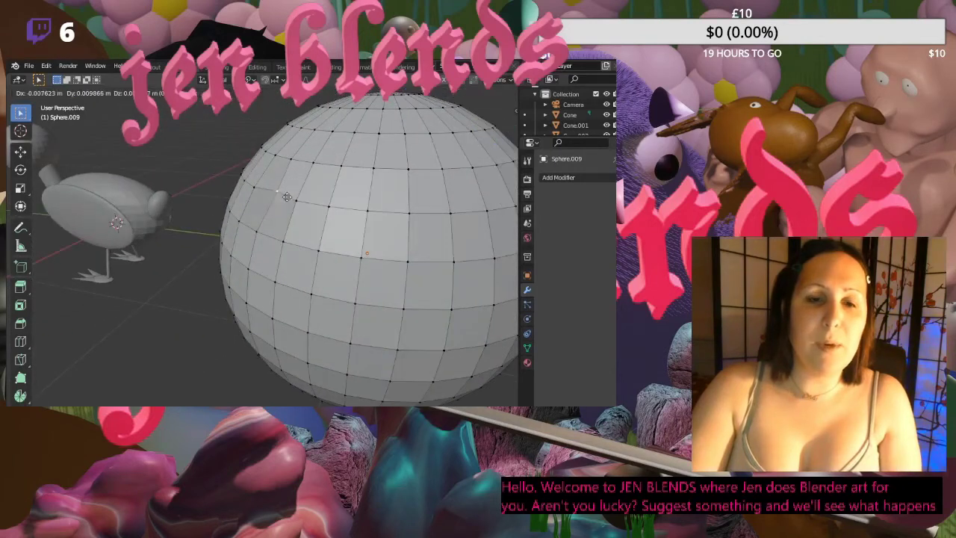
pyautogui.click(274, 209)
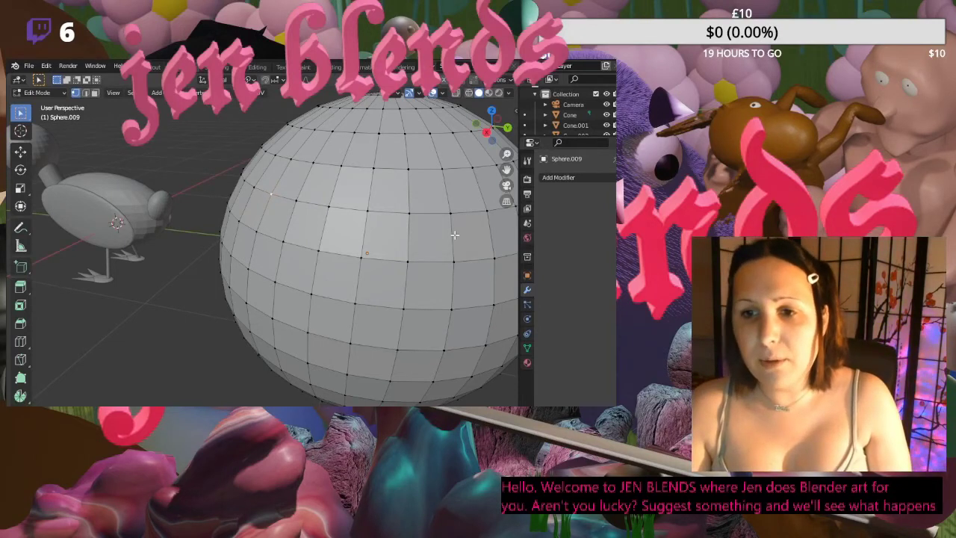
pyautogui.scroll(-3, 454, 235)
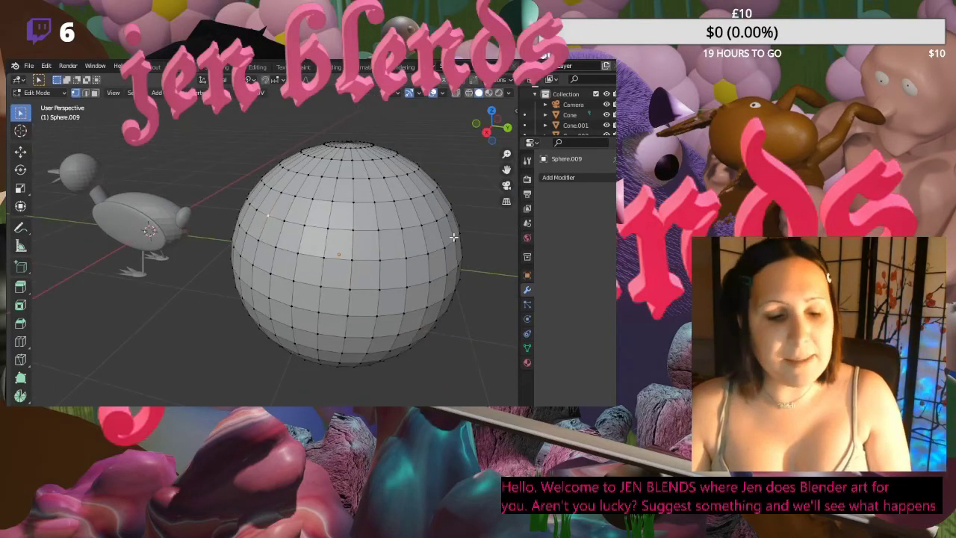
# - Cycle through face, edge and vertex select modes, ending on face select
pyautogui.press('3')
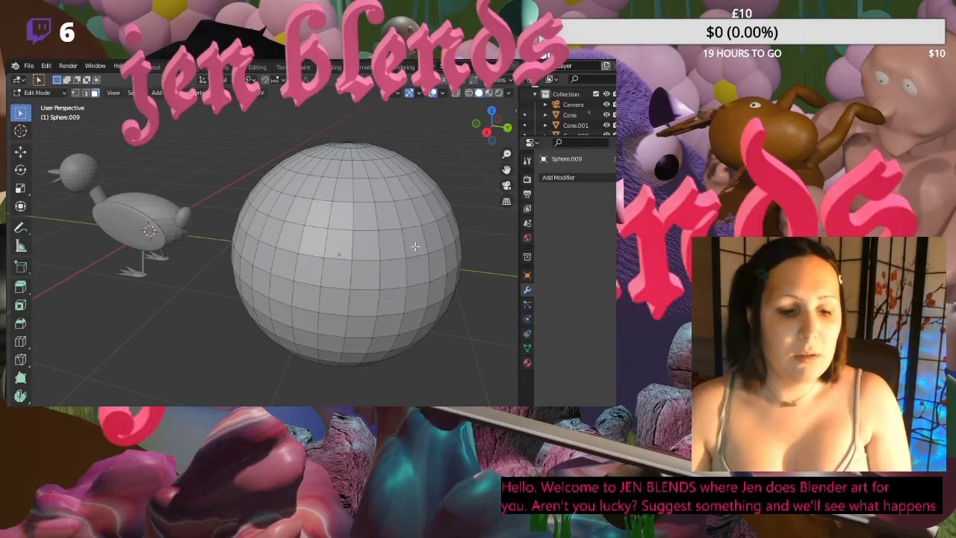
pyautogui.press('2')
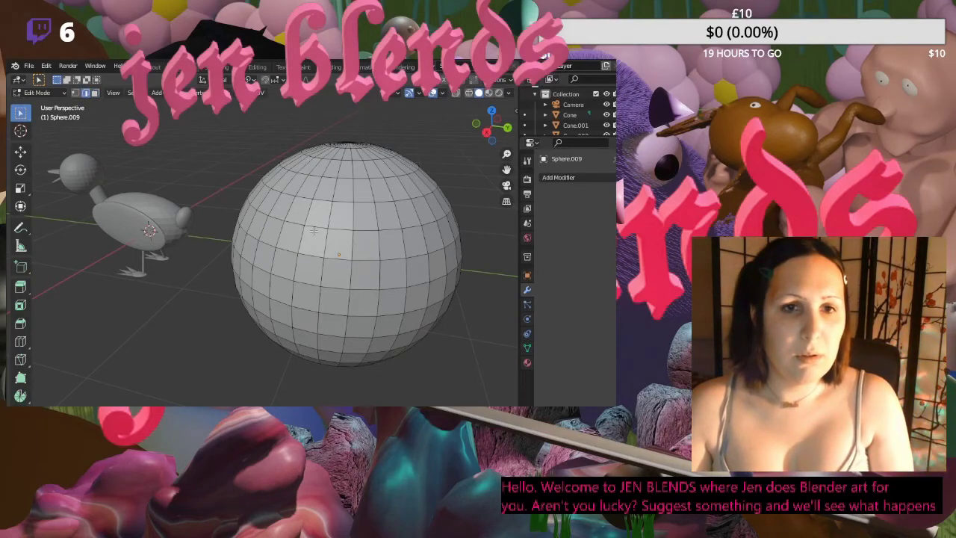
pyautogui.press('1')
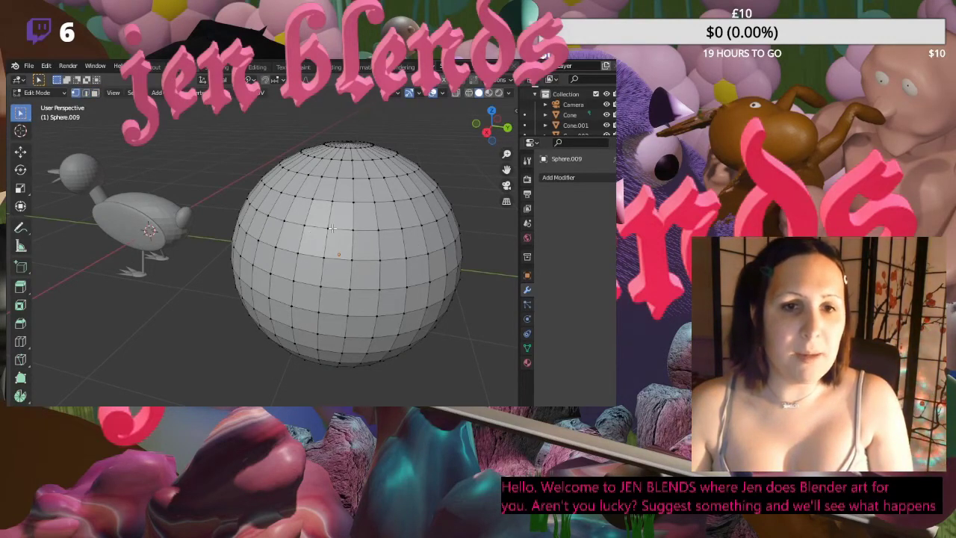
pyautogui.press('3')
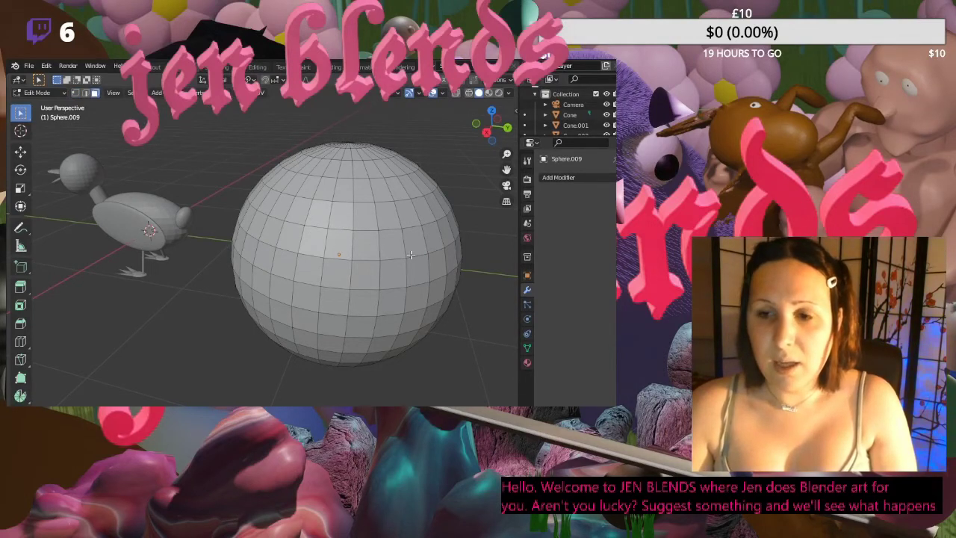
pyautogui.moveTo(380, 256); pyautogui.dragTo(371, 227, button='middle')
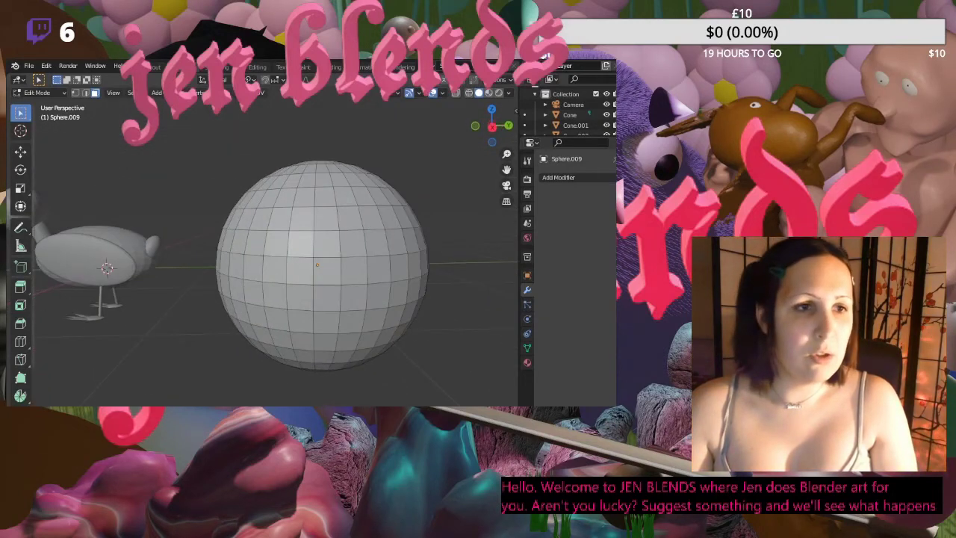
pyautogui.click(21, 228)
pyautogui.moveTo(322, 219)
pyautogui.mouseDown()
pyautogui.moveTo(308, 233)
pyautogui.moveTo(362, 237)
pyautogui.mouseUp()
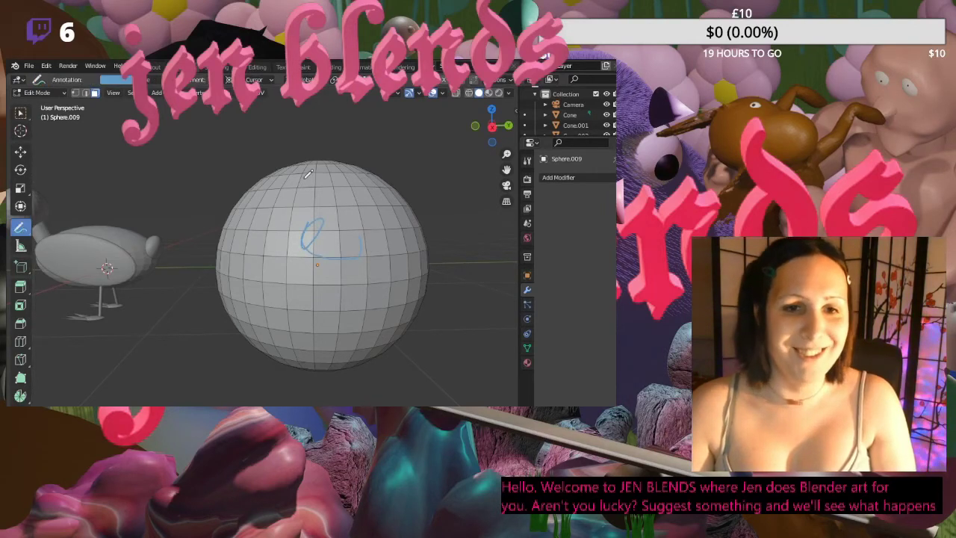
pyautogui.moveTo(309, 174)
pyautogui.mouseDown()
pyautogui.moveTo(243, 319)
pyautogui.moveTo(334, 339)
pyautogui.mouseUp()
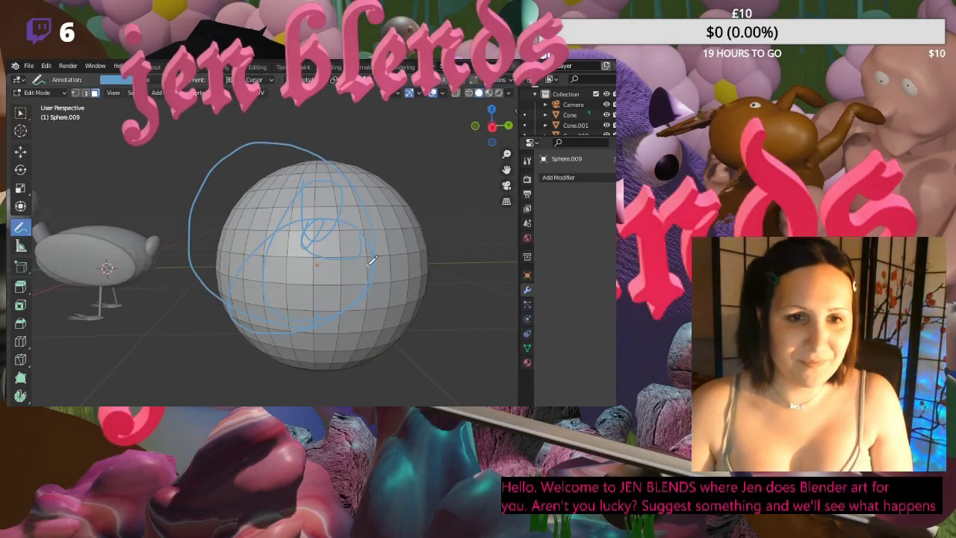
pyautogui.hotkey('ctrl', 'z')
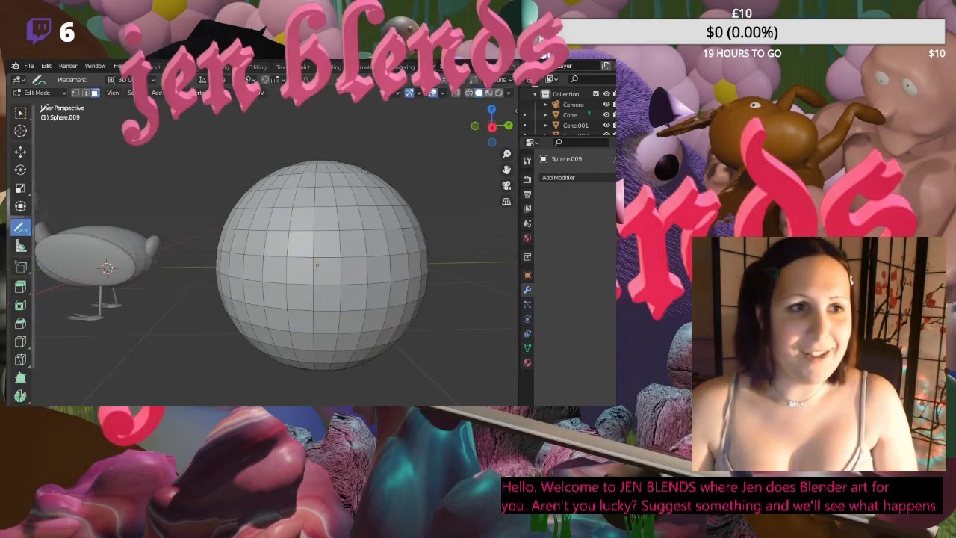
pyautogui.click(21, 114)
pyautogui.click(21, 113)
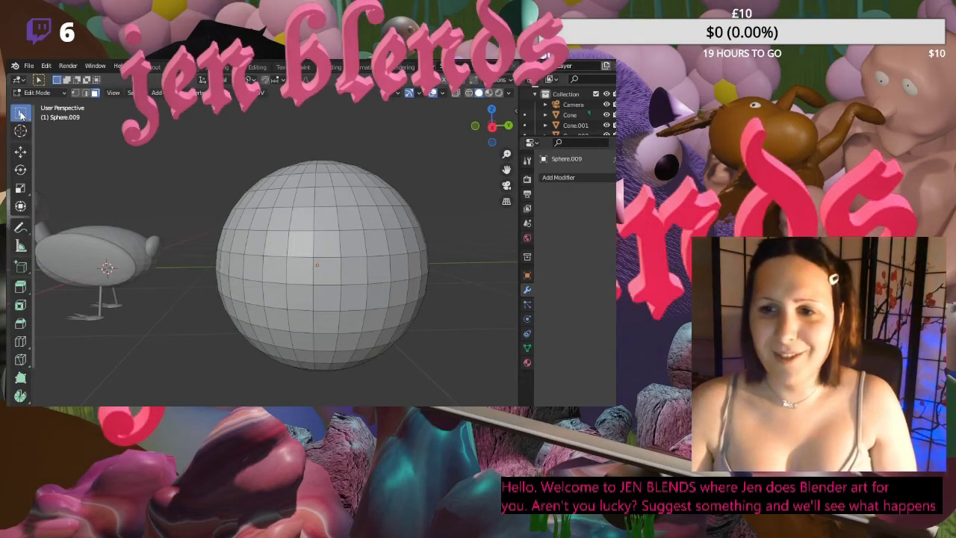
pyautogui.moveTo(337, 228); pyautogui.dragTo(327, 248, button='middle')
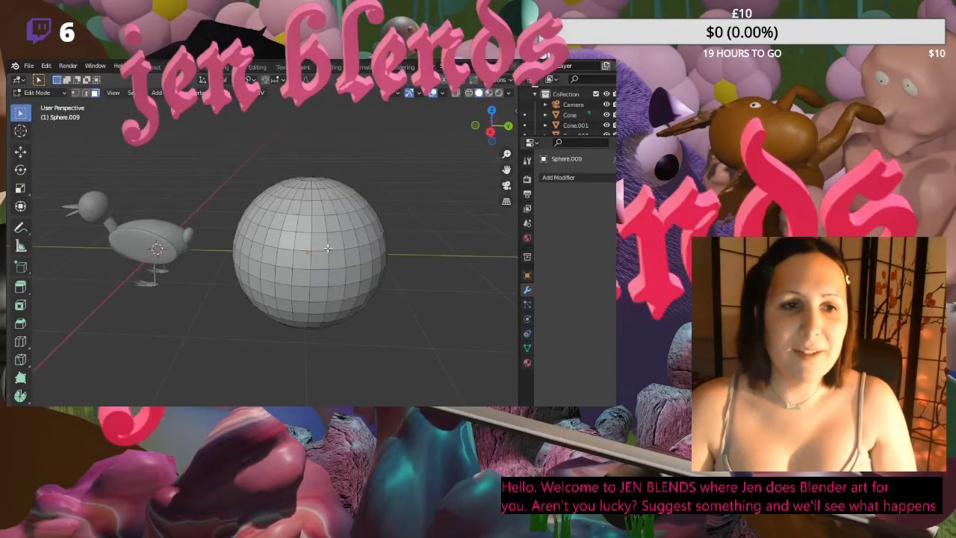
pyautogui.moveTo(328, 248); pyautogui.dragTo(334, 235, button='middle')
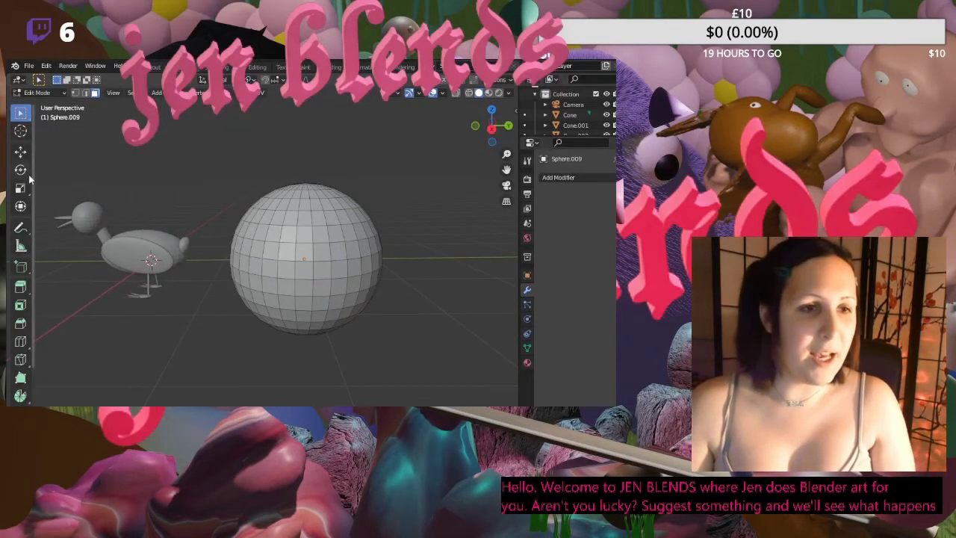
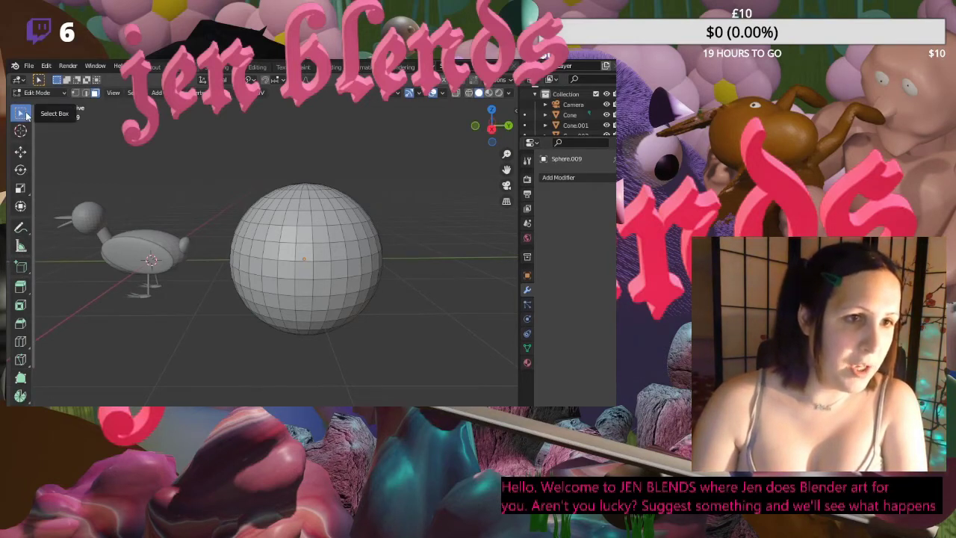
# - Extrude a block of the sphere's faces, then undo the extrusion and deselect
pyautogui.moveTo(271, 211); pyautogui.dragTo(380, 284)
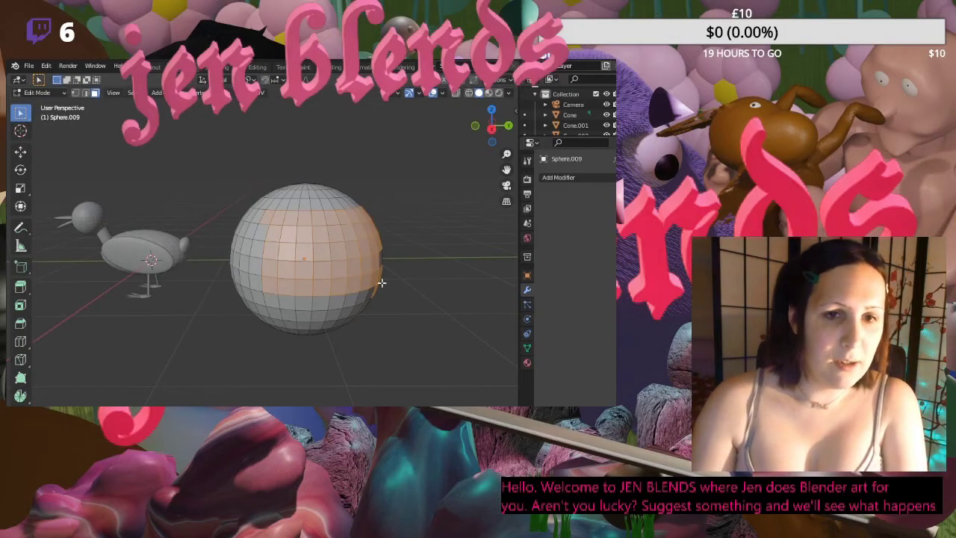
pyautogui.press('e')
pyautogui.click(321, 262)
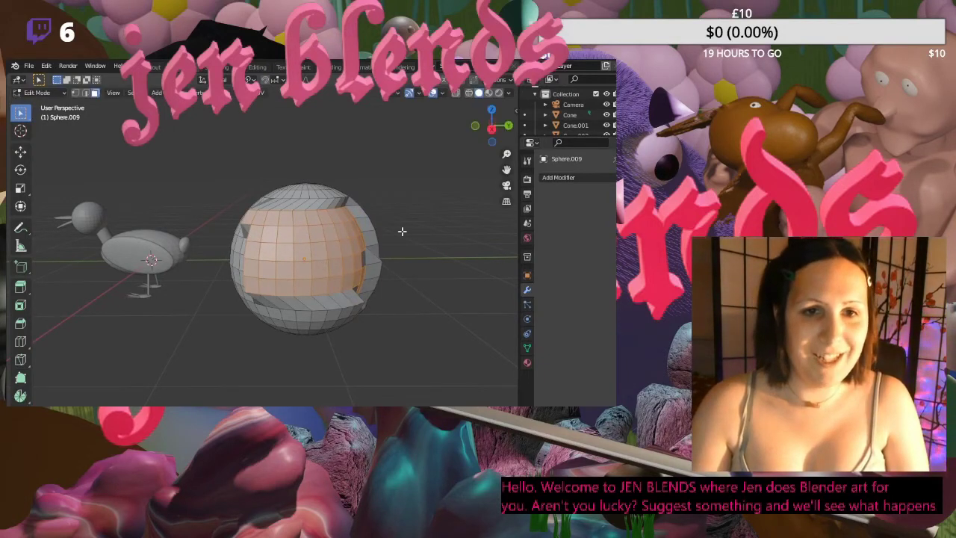
pyautogui.hotkey('ctrl', 'z')
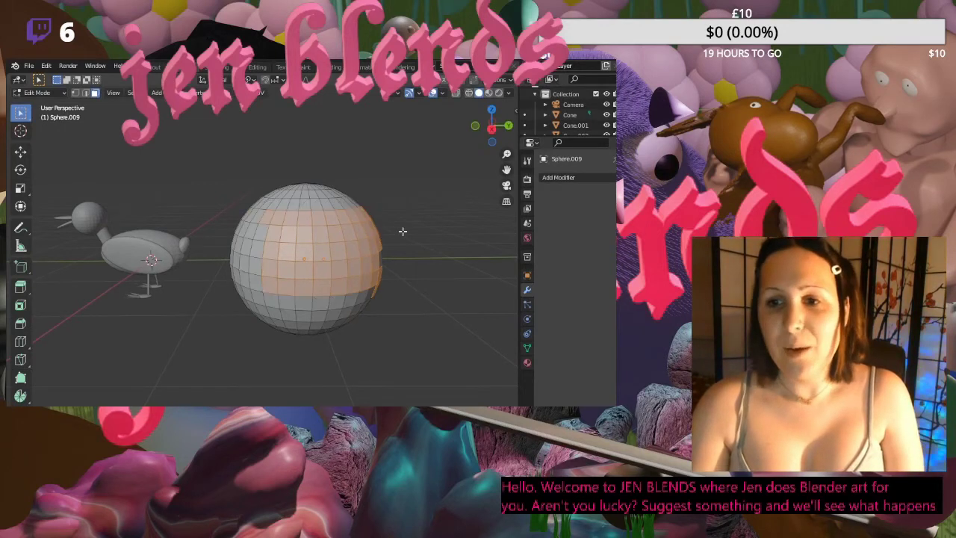
pyautogui.hotkey('ctrl', 'z')
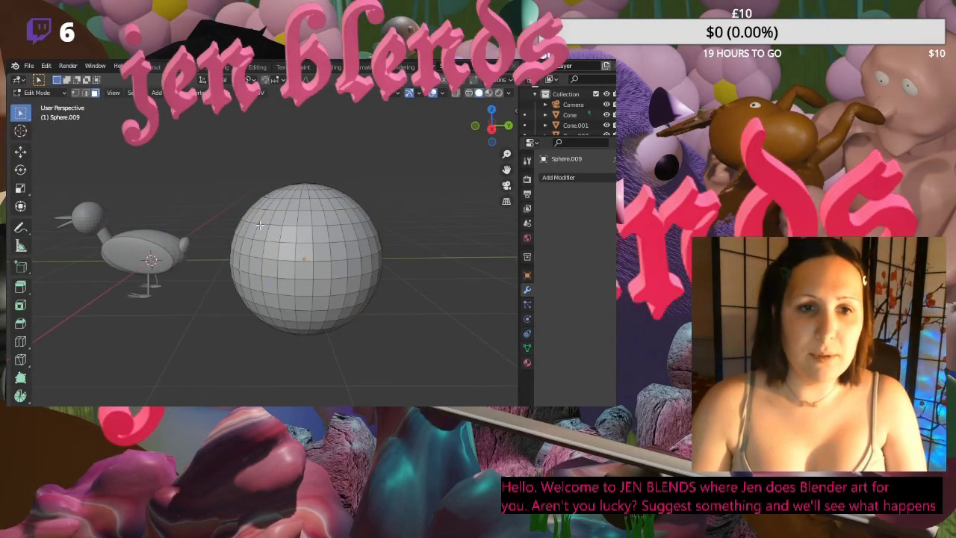
# - Select a row of five faces across the sphere's upper front
pyautogui.moveTo(253, 219); pyautogui.dragTo(364, 299)
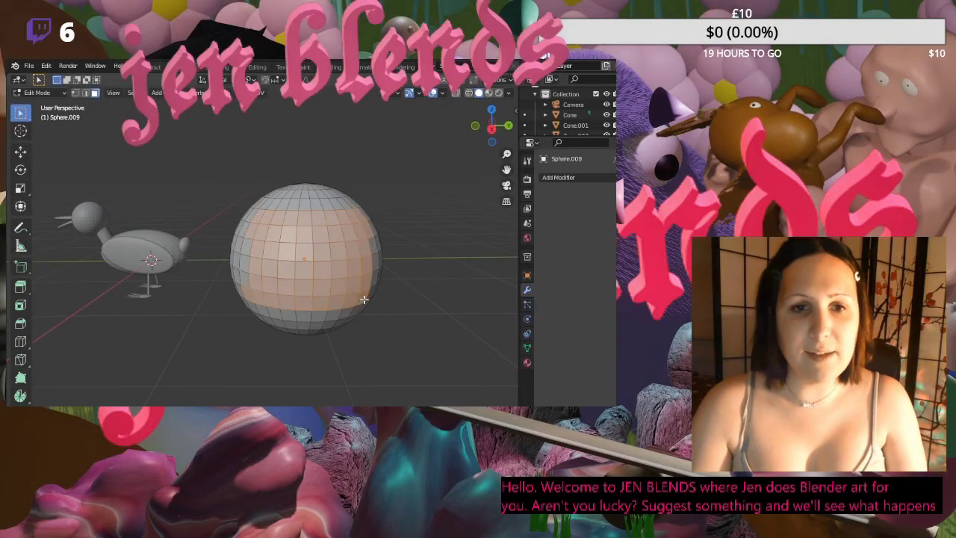
pyautogui.click(438, 256)
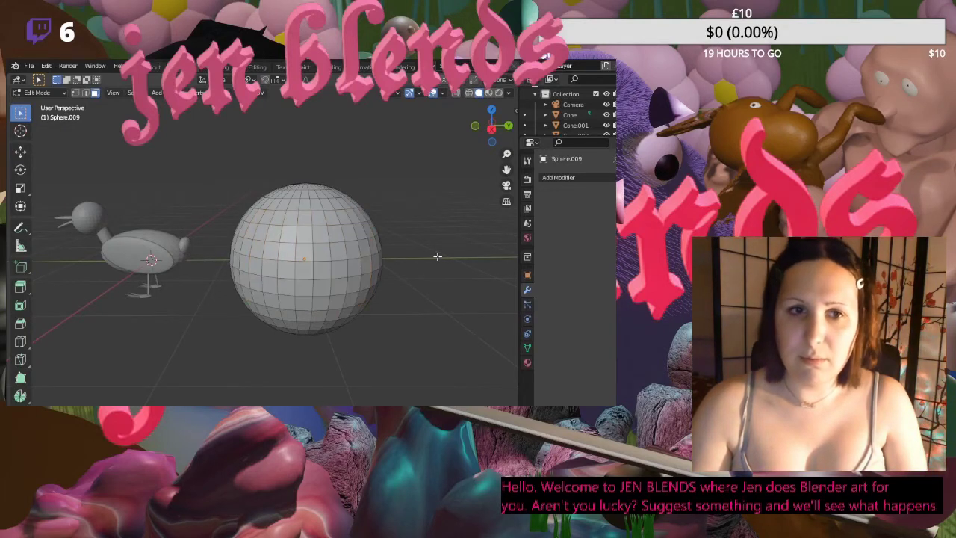
pyautogui.moveTo(319, 267); pyautogui.dragTo(357, 299)
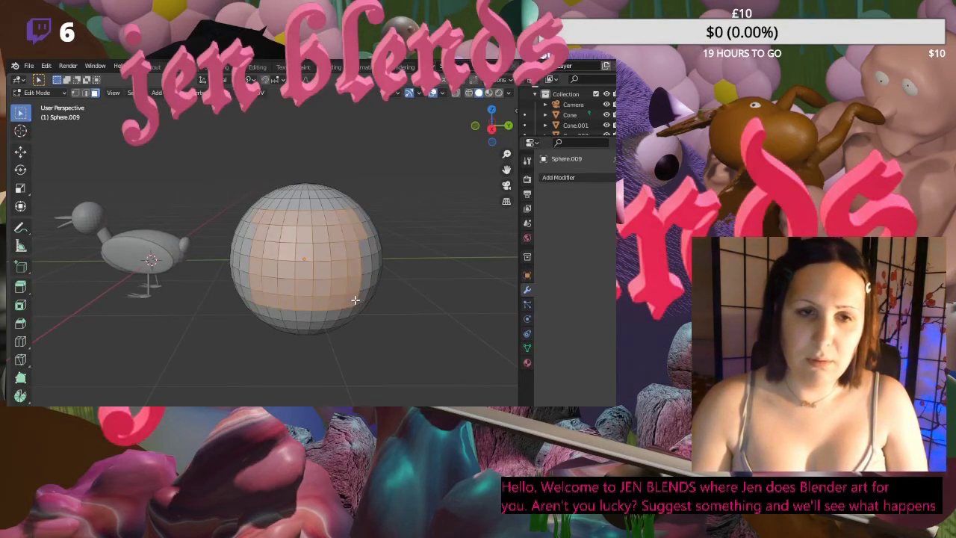
pyautogui.click(367, 278)
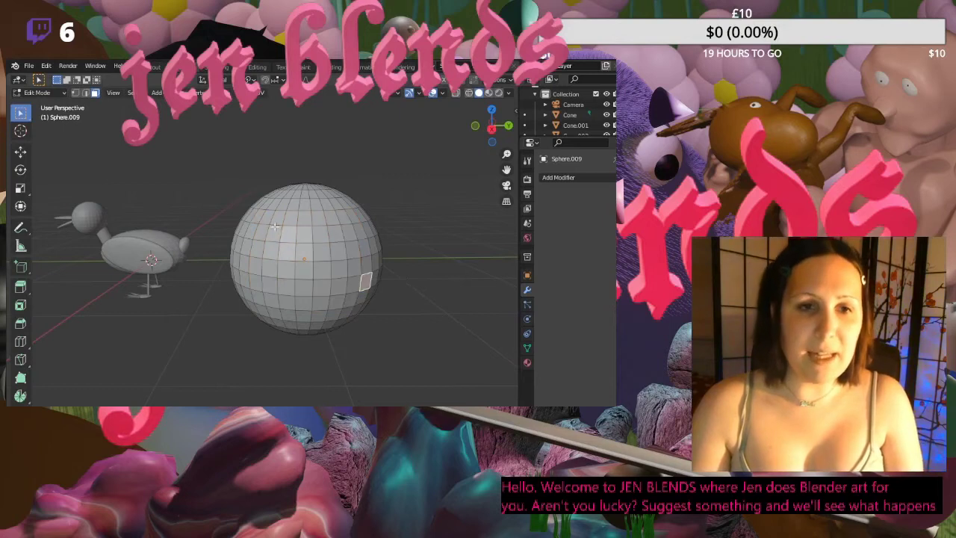
pyautogui.click(275, 232)
pyautogui.keyDown('shift'); pyautogui.click(290, 221); pyautogui.keyUp('shift')
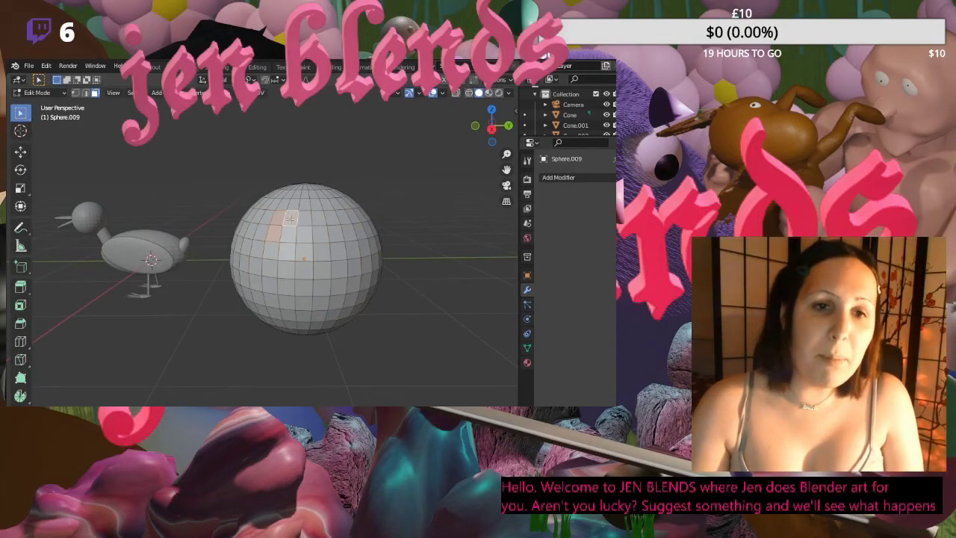
pyautogui.keyDown('shift'); pyautogui.click(307, 222); pyautogui.keyUp('shift')
pyautogui.keyDown('shift'); pyautogui.click(319, 220); pyautogui.keyUp('shift')
pyautogui.keyDown('shift'); pyautogui.click(327, 219); pyautogui.keyUp('shift')
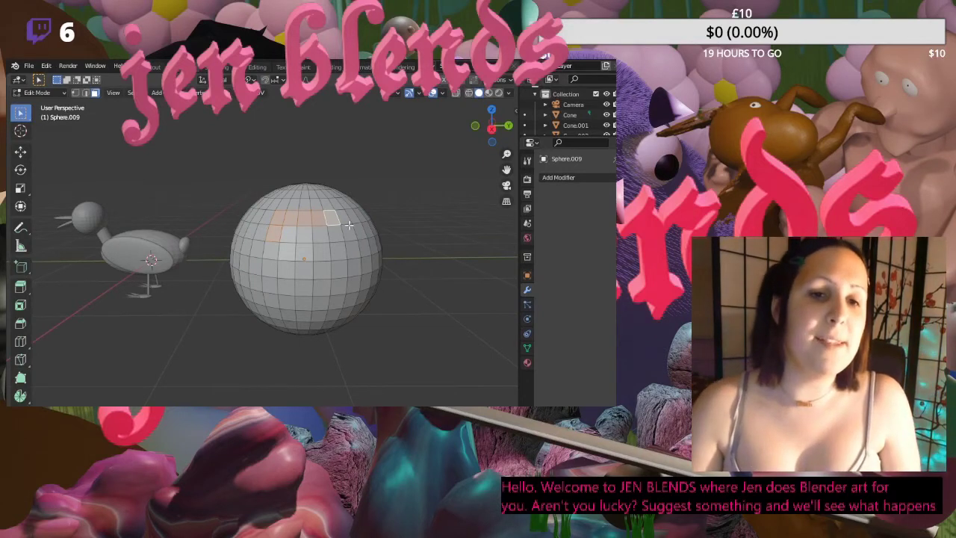
# - Extend the face selection rightward and across the next two rows down the front
pyautogui.keyDown('shift'); pyautogui.click(341, 218); pyautogui.keyUp('shift')
pyautogui.keyDown('shift'); pyautogui.click(337, 234); pyautogui.keyUp('shift')
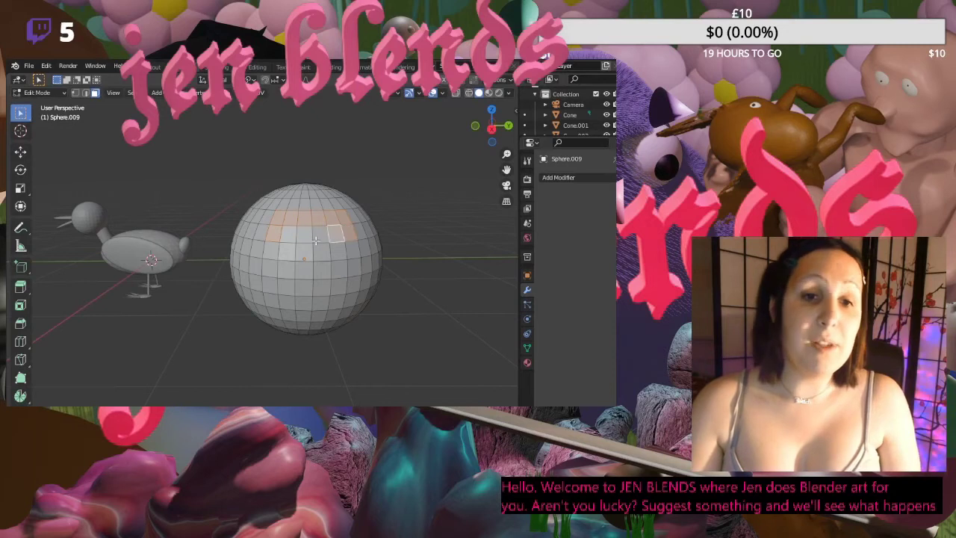
pyautogui.keyDown('shift'); pyautogui.click(320, 235); pyautogui.keyUp('shift')
pyautogui.keyDown('shift'); pyautogui.click(305, 236); pyautogui.keyUp('shift')
pyautogui.keyDown('shift'); pyautogui.click(289, 236); pyautogui.keyUp('shift')
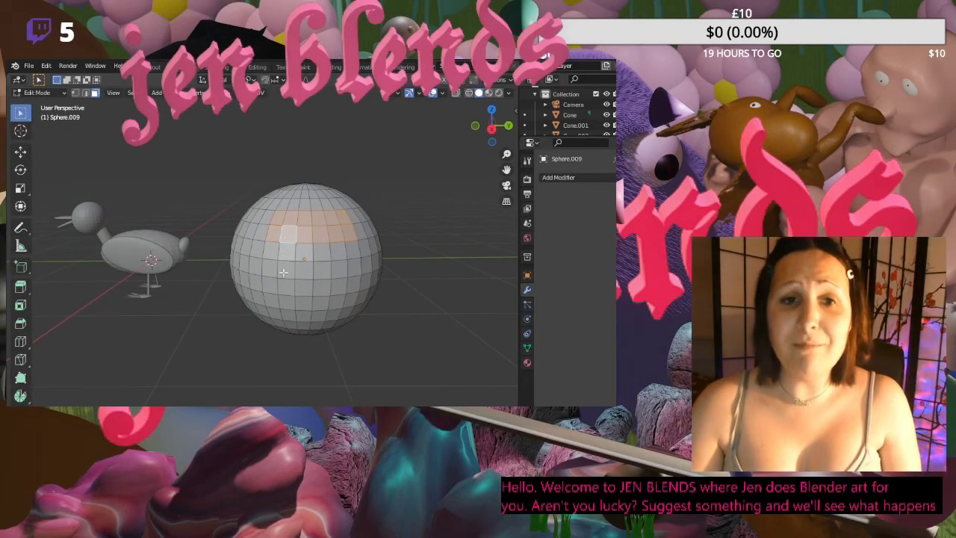
pyautogui.keyDown('shift'); pyautogui.click(273, 254); pyautogui.keyUp('shift')
pyautogui.keyDown('shift'); pyautogui.click(287, 253); pyautogui.keyUp('shift')
pyautogui.keyDown('shift'); pyautogui.click(303, 254); pyautogui.keyUp('shift')
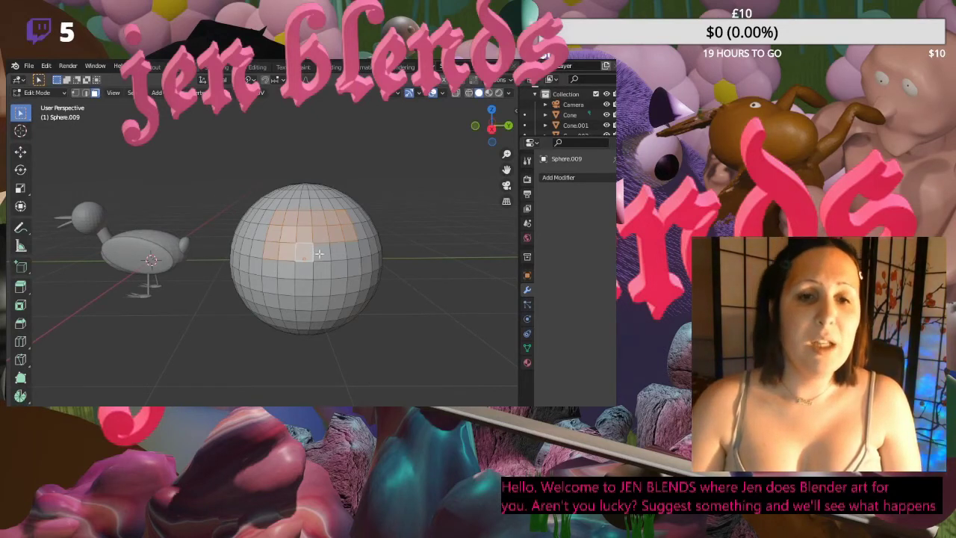
pyautogui.keyDown('shift'); pyautogui.click(321, 254); pyautogui.keyUp('shift')
pyautogui.keyDown('shift'); pyautogui.click(337, 255); pyautogui.keyUp('shift')
pyautogui.keyDown('shift'); pyautogui.click(353, 267); pyautogui.keyUp('shift')
# - Add the middle row leftward, the left side faces, and the upper row of faces
pyautogui.keyDown('shift'); pyautogui.click(337, 268); pyautogui.keyUp('shift')
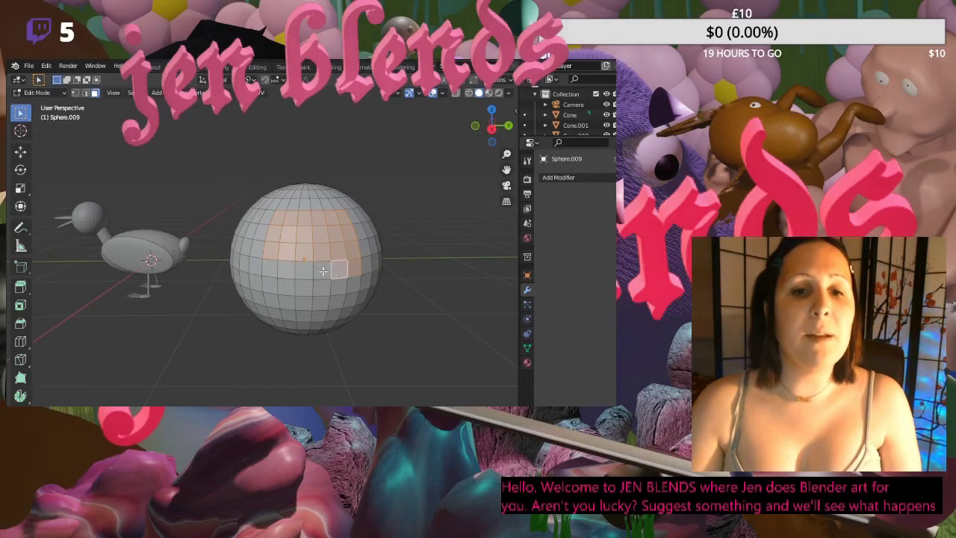
pyautogui.keyDown('shift'); pyautogui.click(321, 267); pyautogui.keyUp('shift')
pyautogui.keyDown('shift'); pyautogui.click(303, 268); pyautogui.keyUp('shift')
pyautogui.keyDown('shift'); pyautogui.click(287, 267); pyautogui.keyUp('shift')
pyautogui.keyDown('shift'); pyautogui.click(270, 268); pyautogui.keyUp('shift')
pyautogui.keyDown('shift'); pyautogui.click(255, 268); pyautogui.keyUp('shift')
pyautogui.keyDown('shift'); pyautogui.click(257, 248); pyautogui.keyUp('shift')
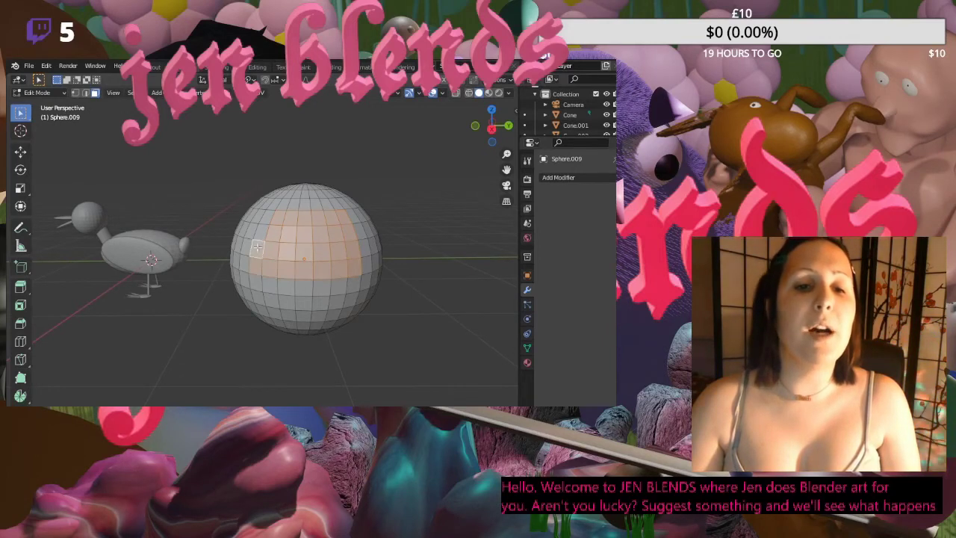
pyautogui.keyDown('shift'); pyautogui.click(261, 232); pyautogui.keyUp('shift')
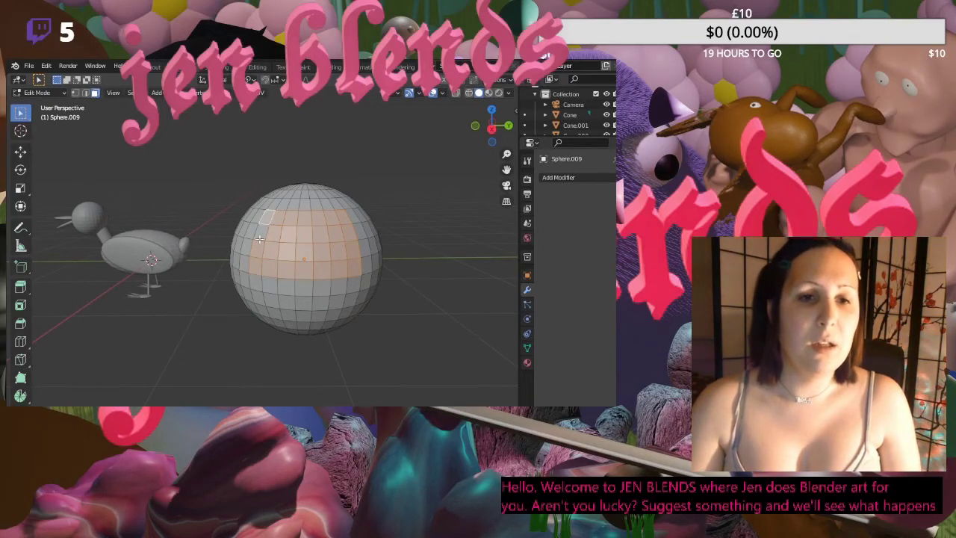
pyautogui.keyDown('shift'); pyautogui.click(274, 205); pyautogui.keyUp('shift')
pyautogui.keyDown('shift'); pyautogui.click(289, 205); pyautogui.keyUp('shift')
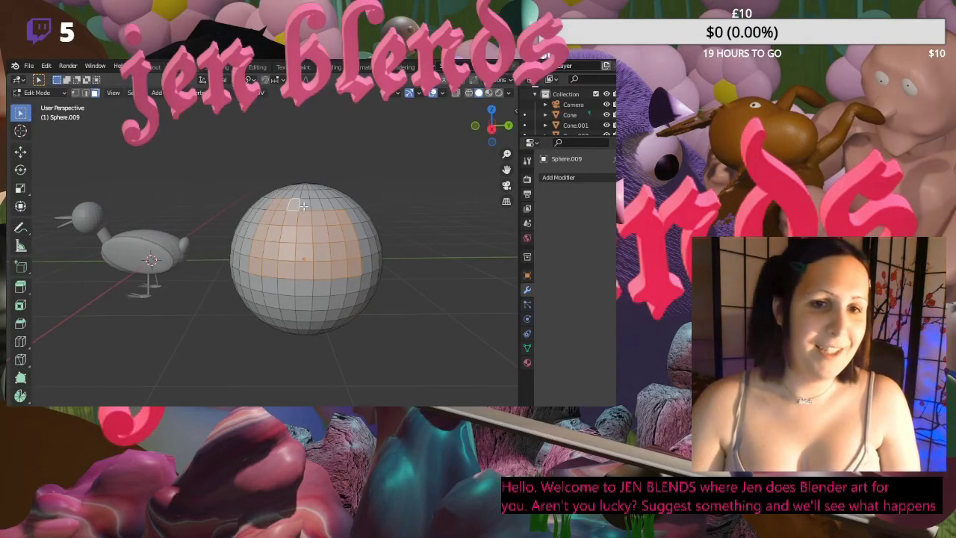
pyautogui.keyDown('shift'); pyautogui.click(305, 205); pyautogui.keyUp('shift')
pyautogui.keyDown('shift'); pyautogui.click(322, 206); pyautogui.keyUp('shift')
pyautogui.keyDown('shift'); pyautogui.click(336, 205); pyautogui.keyUp('shift')
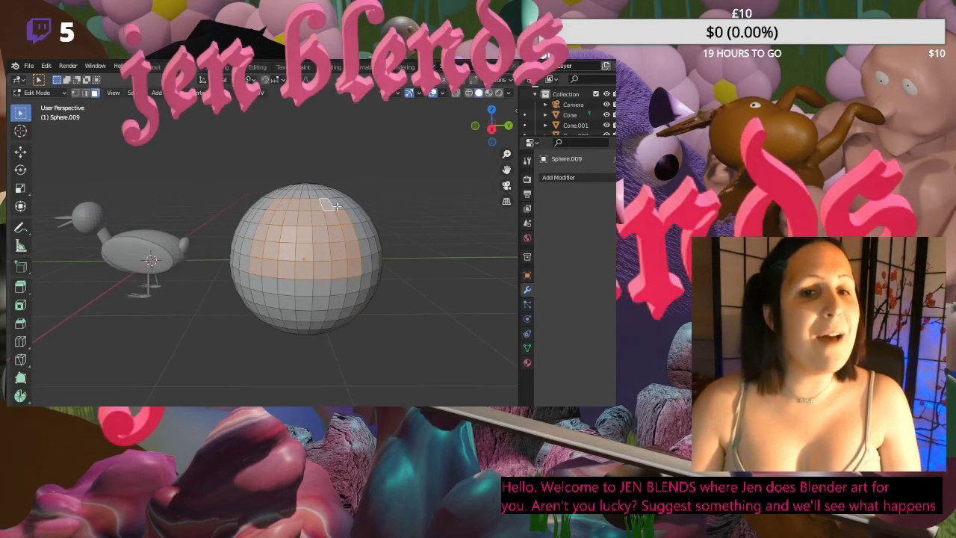
# - Add the lower row of faces and the faces up the sphere's left edge
pyautogui.keyDown('shift'); pyautogui.click(353, 285); pyautogui.keyUp('shift')
pyautogui.keyDown('shift'); pyautogui.click(322, 288); pyautogui.keyUp('shift')
pyautogui.keyDown('shift'); pyautogui.click(338, 286); pyautogui.keyUp('shift')
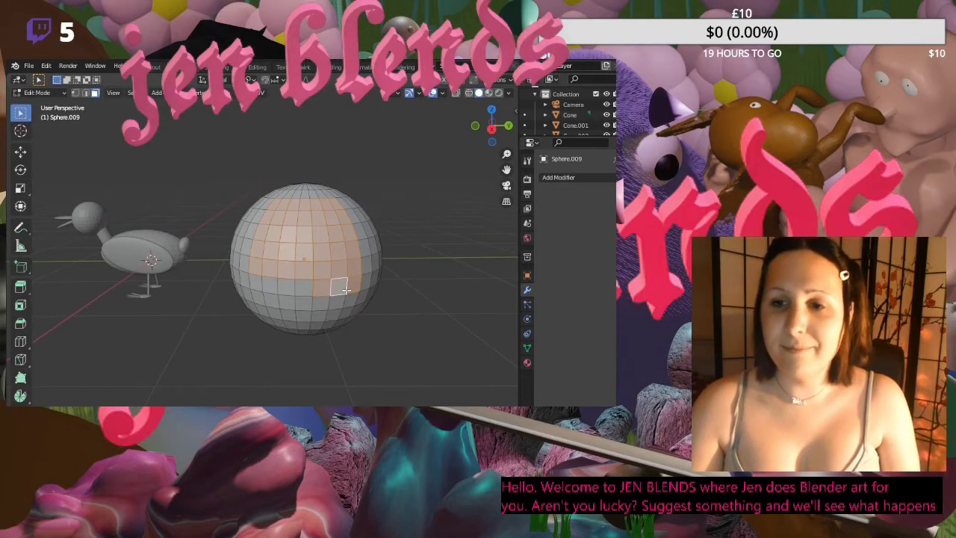
pyautogui.keyDown('shift'); pyautogui.click(303, 287); pyautogui.keyUp('shift')
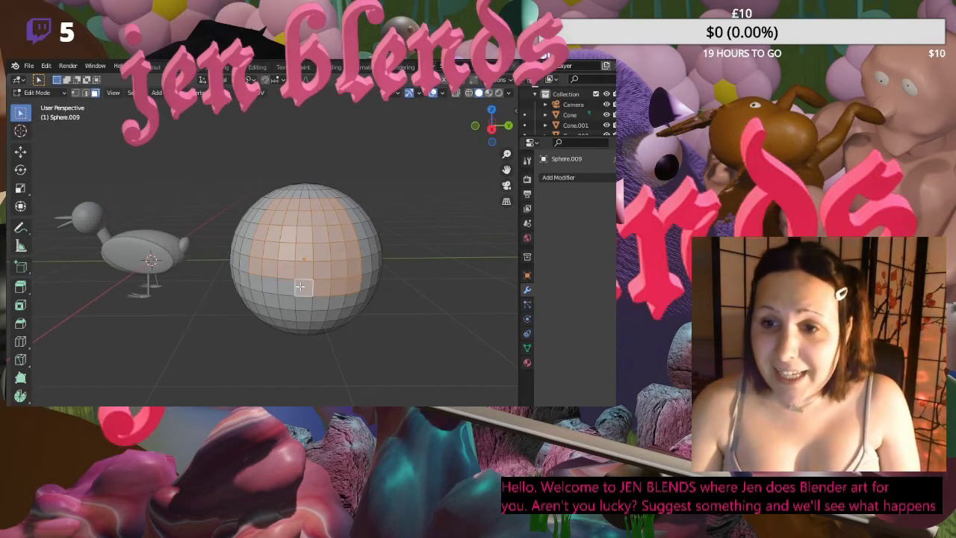
pyautogui.keyDown('shift'); pyautogui.click(287, 290); pyautogui.keyUp('shift')
pyautogui.keyDown('shift'); pyautogui.click(266, 287); pyautogui.keyUp('shift')
pyautogui.keyDown('shift'); pyautogui.click(254, 283); pyautogui.keyUp('shift')
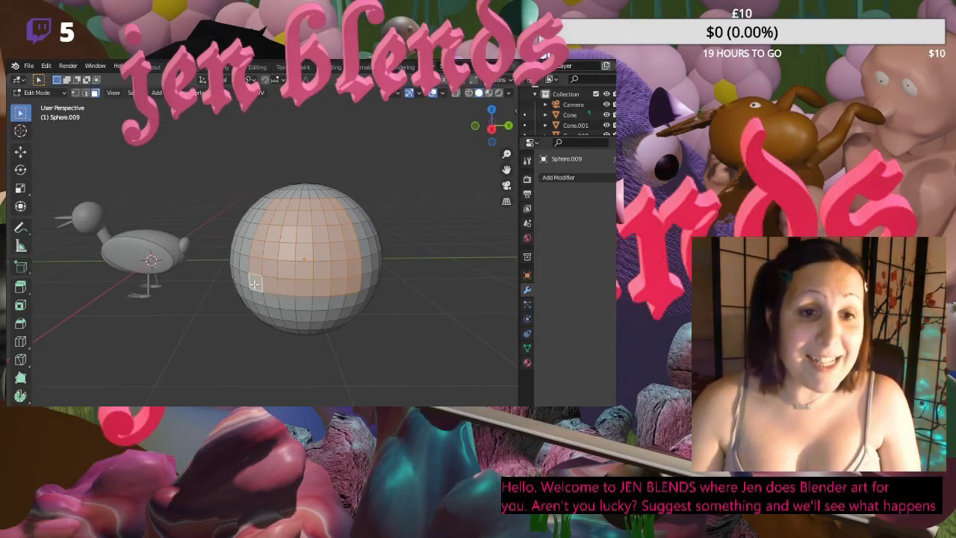
pyautogui.keyDown('shift'); pyautogui.click(243, 279); pyautogui.keyUp('shift')
pyautogui.keyDown('shift'); pyautogui.click(244, 262); pyautogui.keyUp('shift')
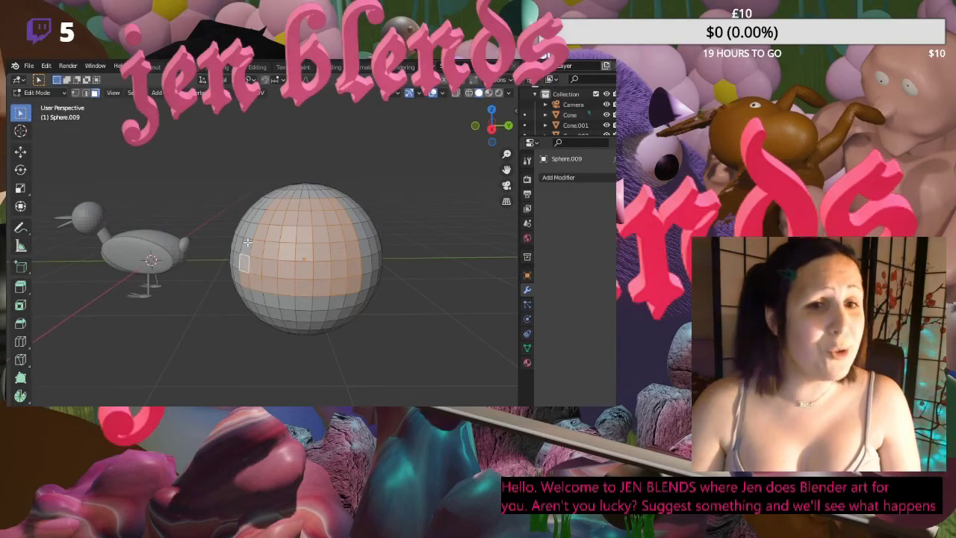
pyautogui.keyDown('shift'); pyautogui.click(247, 241); pyautogui.keyUp('shift')
pyautogui.keyDown('shift'); pyautogui.click(252, 224); pyautogui.keyUp('shift')
pyautogui.keyDown('shift'); pyautogui.click(266, 211); pyautogui.keyUp('shift')
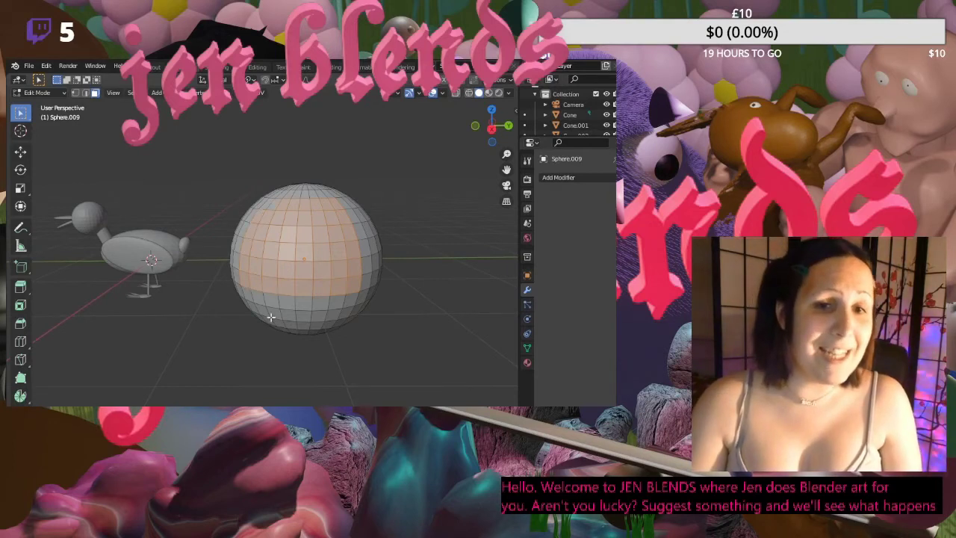
pyautogui.keyDown('shift'); pyautogui.click(266, 205); pyautogui.keyUp('shift')
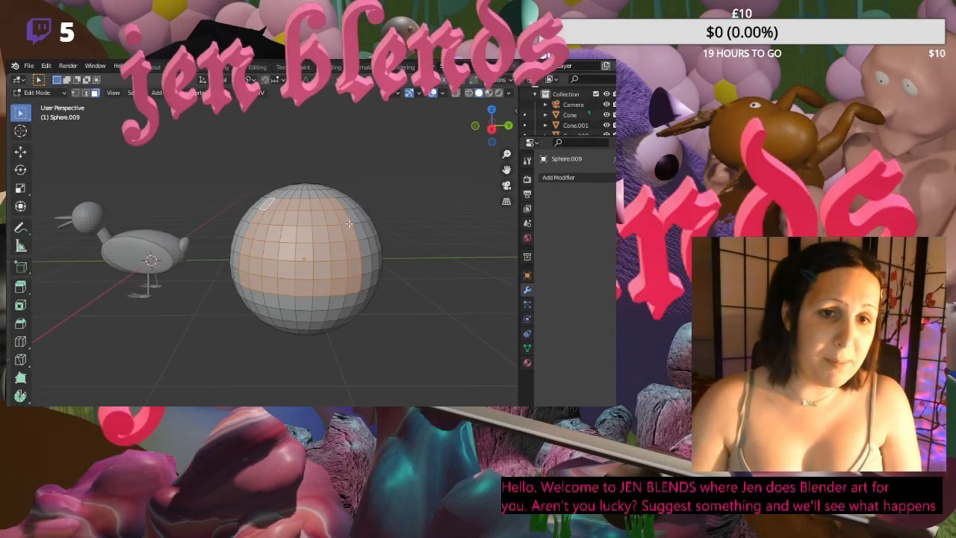
# - Add the faces along the sphere's lower band and bottom row to the selection
pyautogui.moveTo(349, 223); pyautogui.dragTo(406, 254, button='middle')
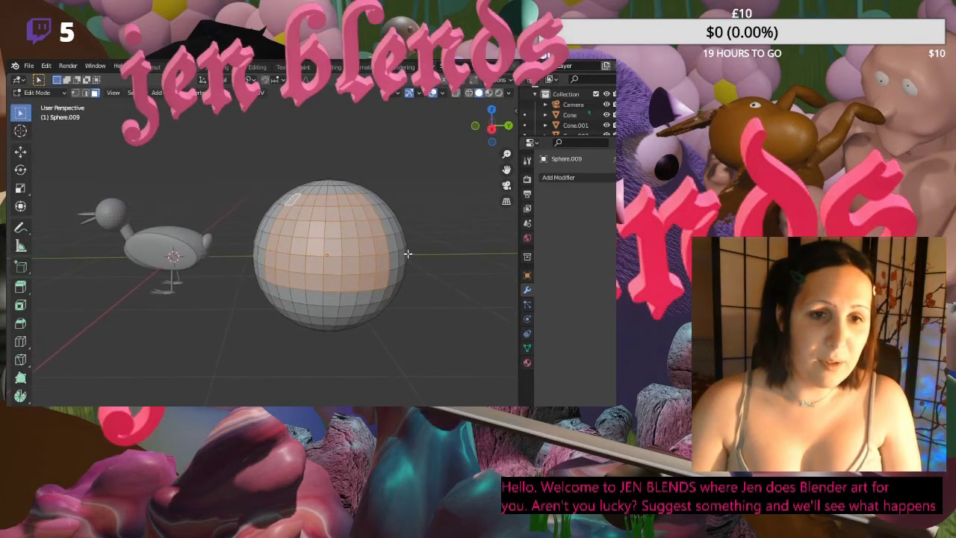
pyautogui.keyDown('shift'); pyautogui.click(281, 290); pyautogui.keyUp('shift')
pyautogui.keyDown('shift'); pyautogui.click(320, 292); pyautogui.keyUp('shift')
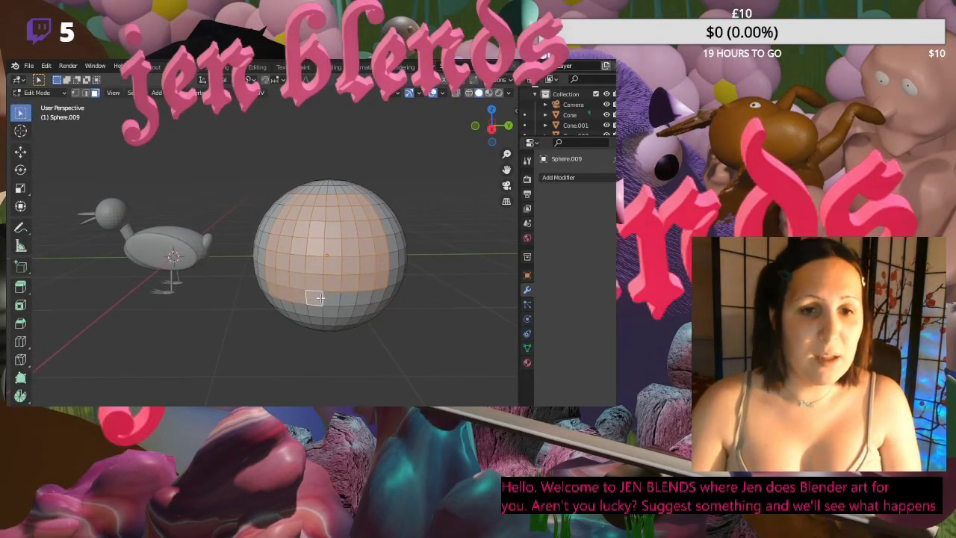
pyautogui.keyDown('shift'); pyautogui.click(340, 297); pyautogui.keyUp('shift')
pyautogui.keyDown('shift'); pyautogui.click(355, 298); pyautogui.keyUp('shift')
pyautogui.keyDown('shift'); pyautogui.click(377, 295); pyautogui.keyUp('shift')
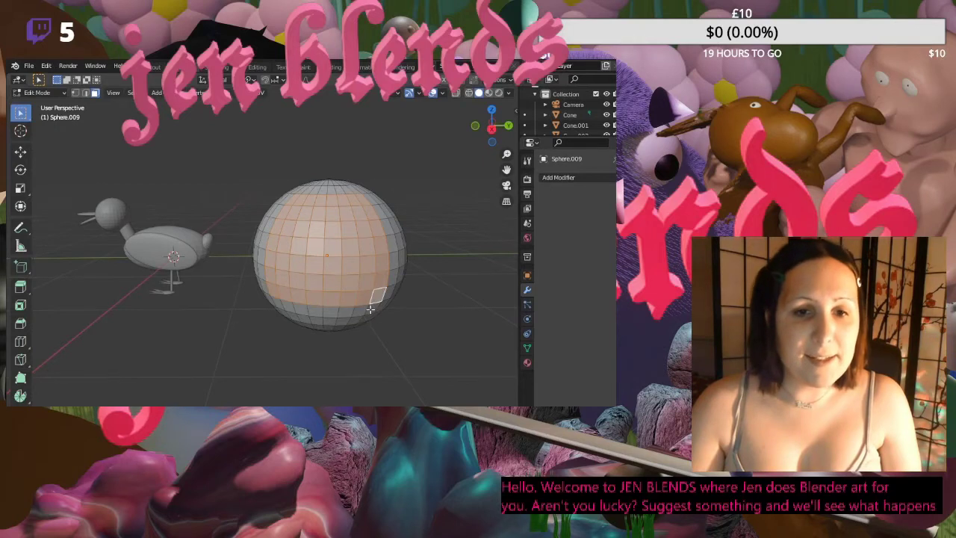
pyautogui.keyDown('shift'); pyautogui.click(376, 314); pyautogui.keyUp('shift')
pyautogui.keyDown('shift'); pyautogui.click(362, 311); pyautogui.keyUp('shift')
pyautogui.keyDown('shift'); pyautogui.click(347, 311); pyautogui.keyUp('shift')
pyautogui.keyDown('shift'); pyautogui.click(328, 312); pyautogui.keyUp('shift')
pyautogui.keyDown('shift'); pyautogui.click(313, 311); pyautogui.keyUp('shift')
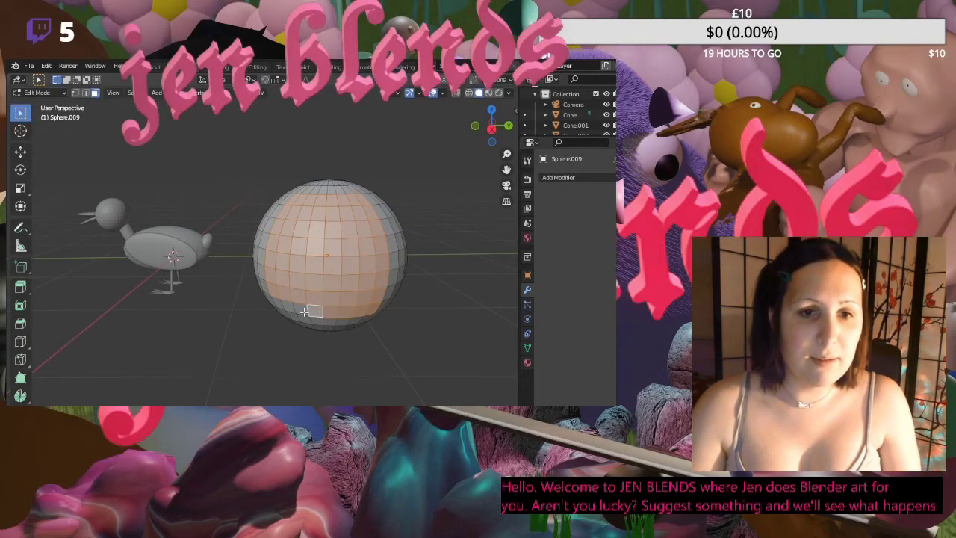
pyautogui.keyDown('shift'); pyautogui.click(299, 309); pyautogui.keyUp('shift')
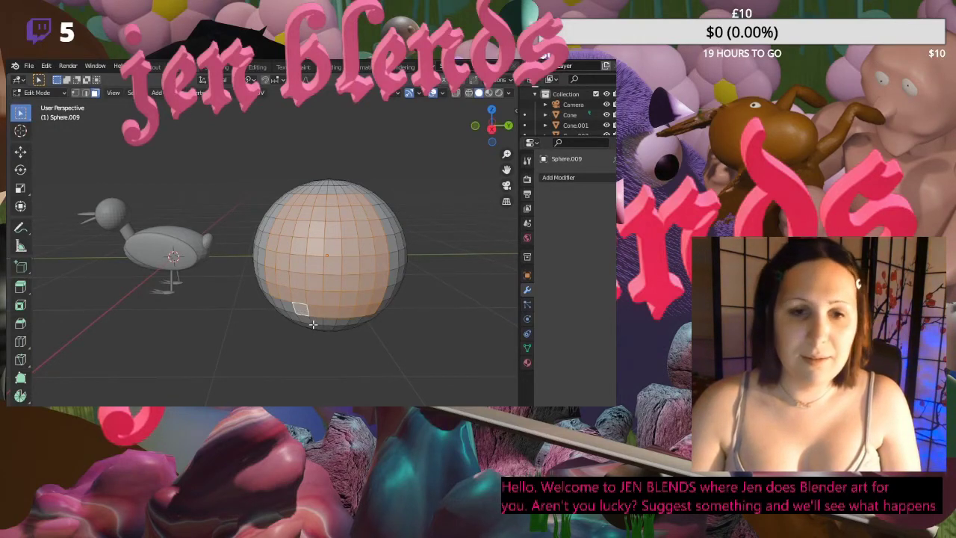
pyautogui.keyDown('shift'); pyautogui.click(284, 303); pyautogui.keyUp('shift')
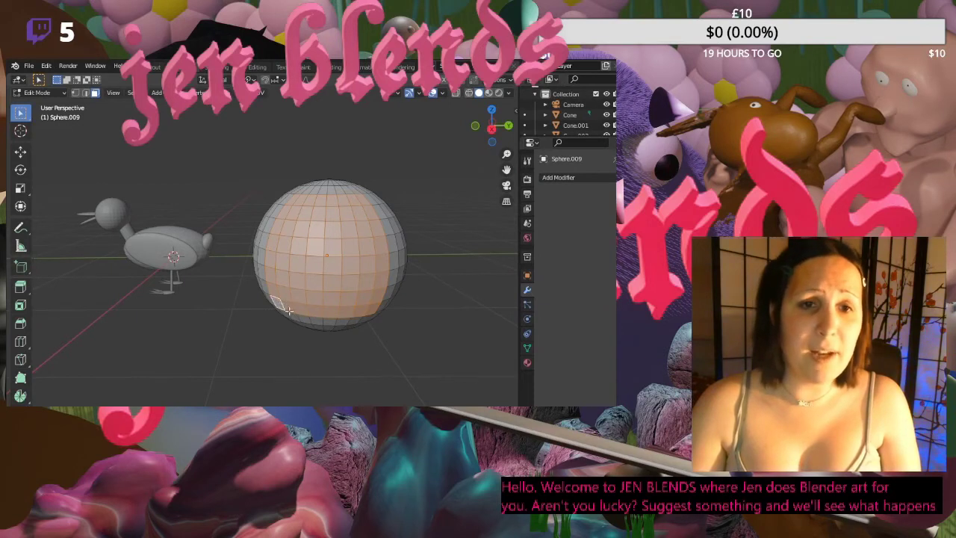
pyautogui.keyDown('shift'); pyautogui.scroll(-3, 363, 271); pyautogui.keyUp('shift')
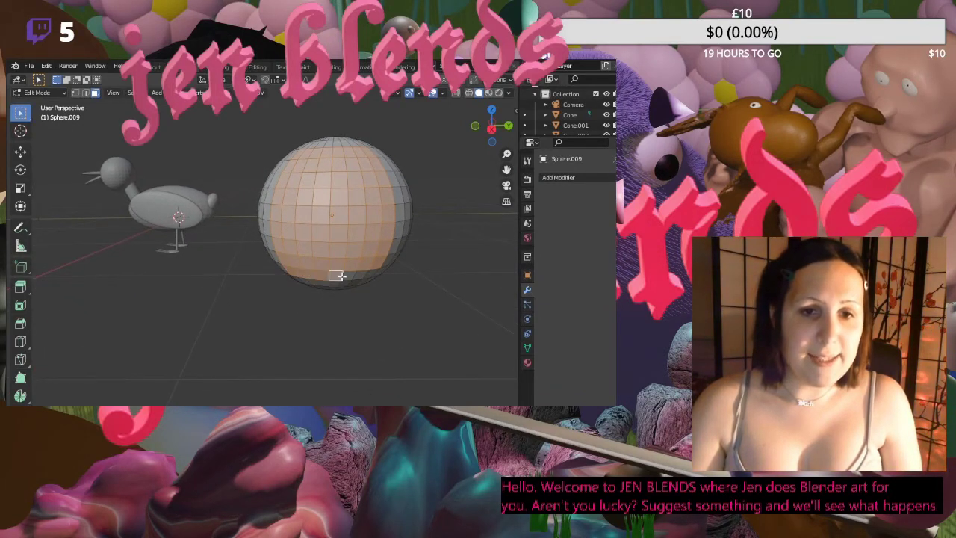
pyautogui.keyDown('shift'); pyautogui.click(369, 273); pyautogui.keyUp('shift')
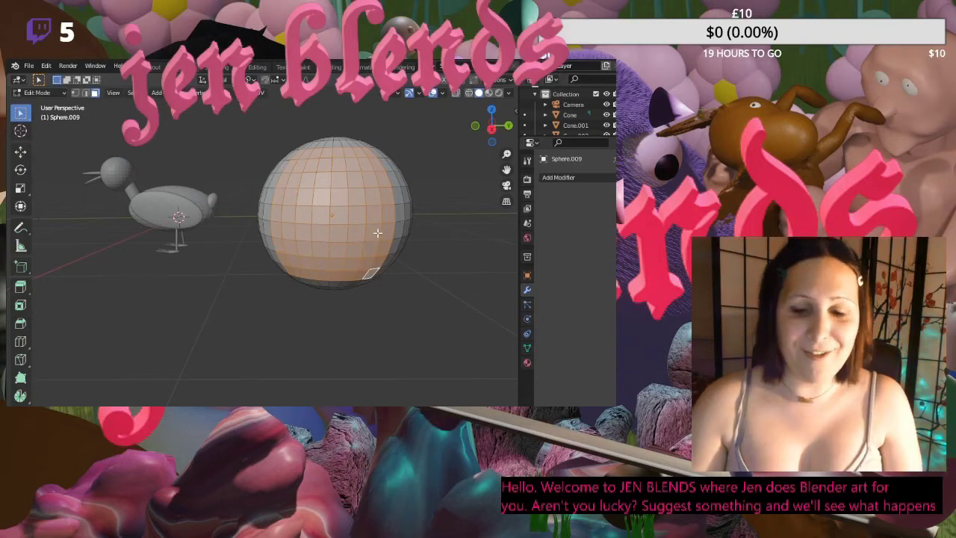
# - Delete the selected faces to cut an opening in the sphere's front, then inspect it
pyautogui.press('x')
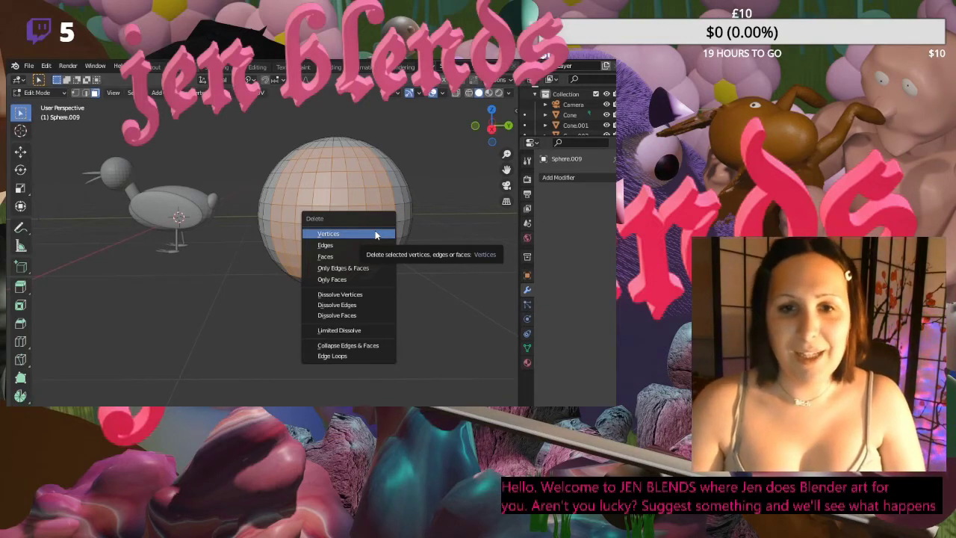
pyautogui.click(335, 259)
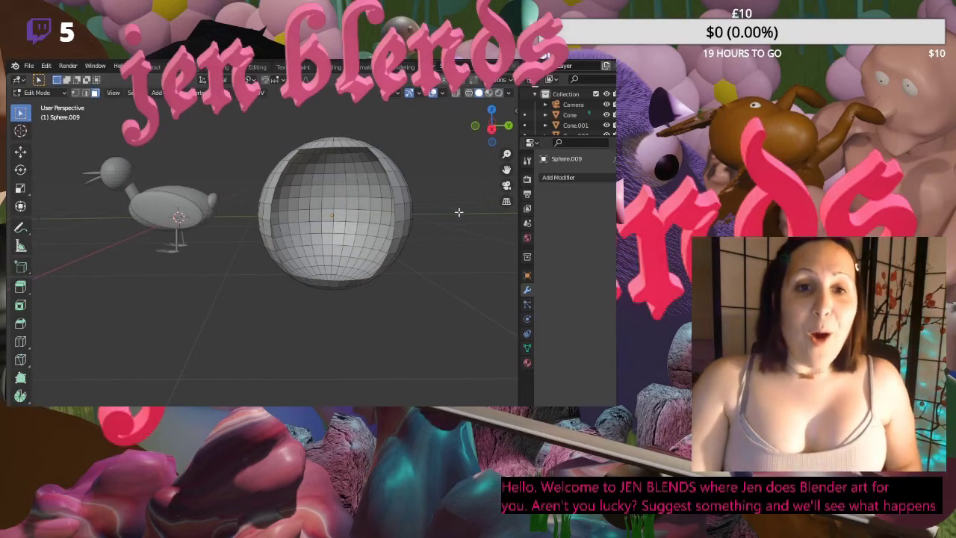
pyautogui.moveTo(459, 212)
pyautogui.mouseDown(button='middle')
pyautogui.moveTo(437, 215)
pyautogui.moveTo(472, 220)
pyautogui.mouseUp(button='middle')
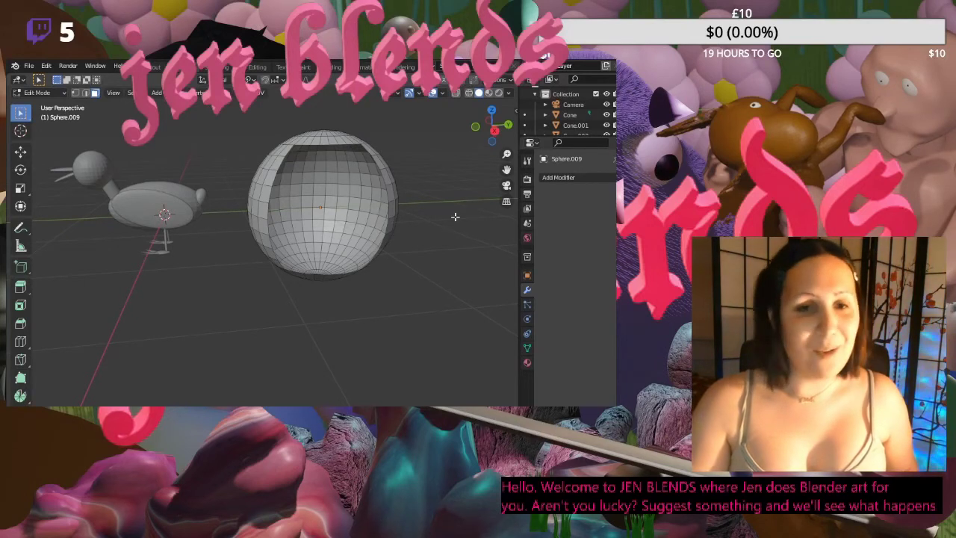
pyautogui.moveTo(454, 216); pyautogui.dragTo(414, 226, button='middle')
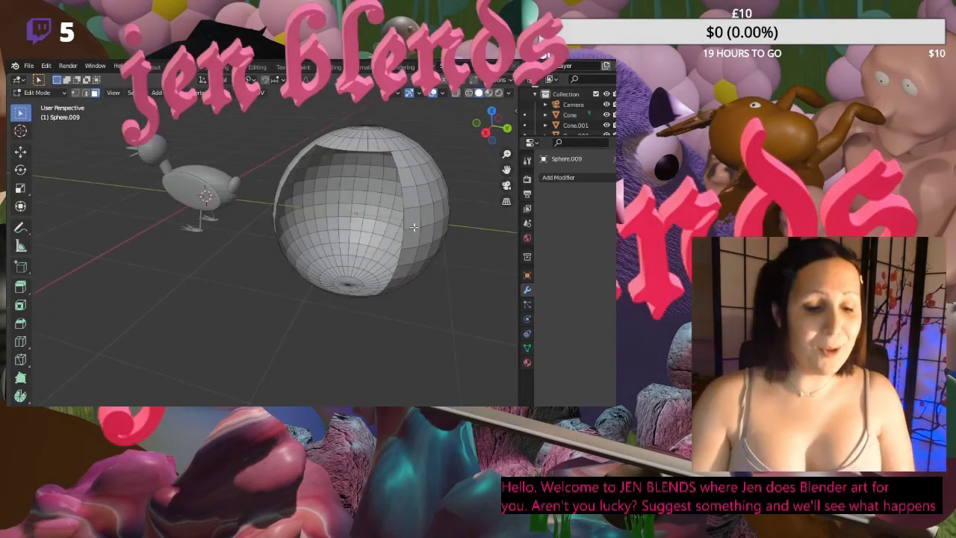
# - Undo the deletion and add faces down the right side and around the bottom pole
pyautogui.press('f')
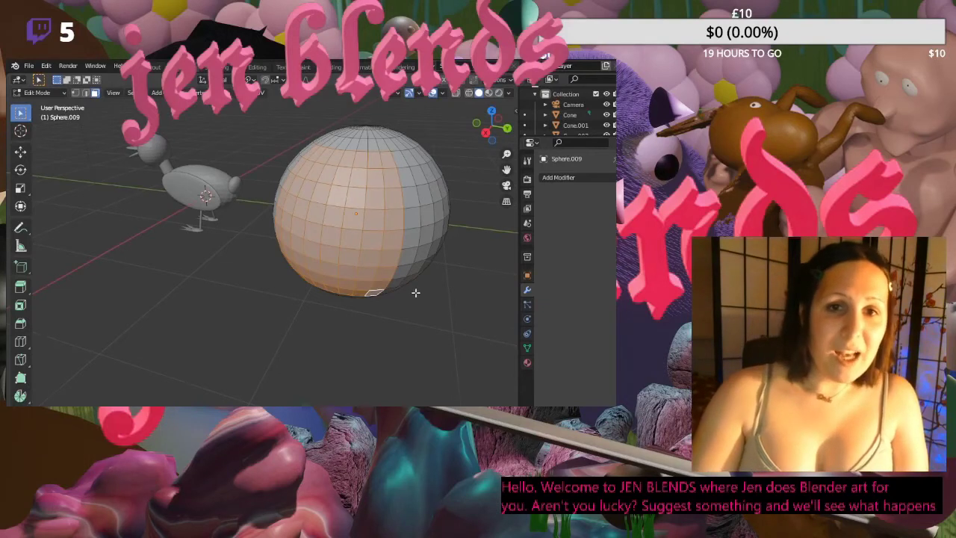
pyautogui.moveTo(415, 292); pyautogui.dragTo(452, 272, button='middle')
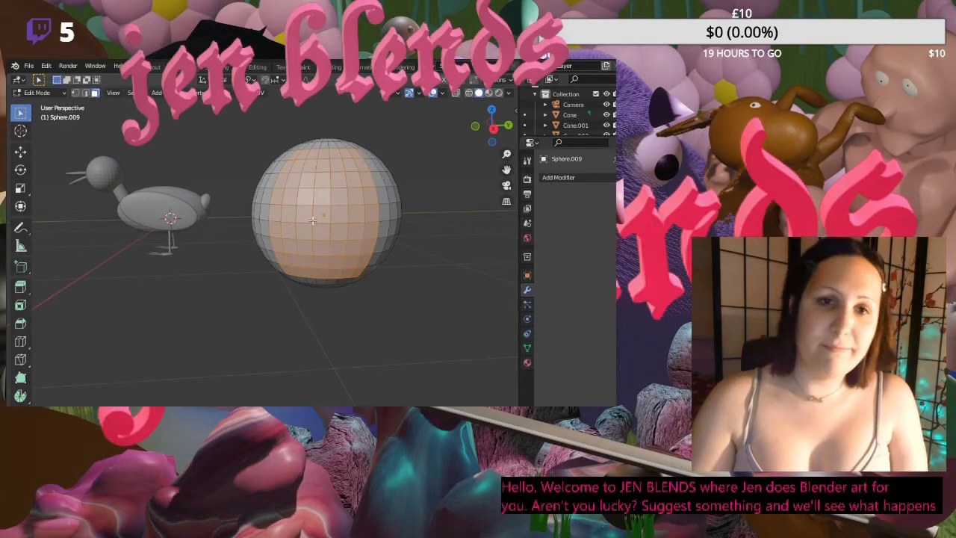
pyautogui.moveTo(303, 281); pyautogui.dragTo(343, 274, button='middle')
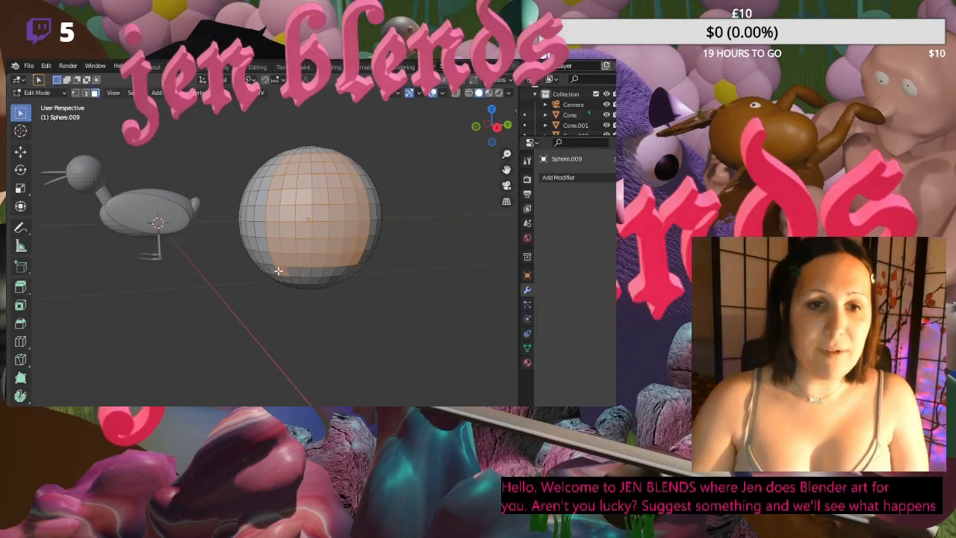
pyautogui.moveTo(354, 303); pyautogui.dragTo(347, 229, button='middle')
pyautogui.moveTo(308, 283)
pyautogui.mouseDown()
pyautogui.moveTo(357, 284)
pyautogui.moveTo(344, 324)
pyautogui.moveTo(345, 294)
pyautogui.moveTo(336, 293)
pyautogui.moveTo(330, 324)
pyautogui.moveTo(322, 296)
pyautogui.moveTo(319, 331)
pyautogui.moveTo(313, 291)
pyautogui.moveTo(302, 297)
pyautogui.moveTo(317, 329)
pyautogui.moveTo(293, 301)
pyautogui.mouseUp()
pyautogui.scroll(3, 360, 354)
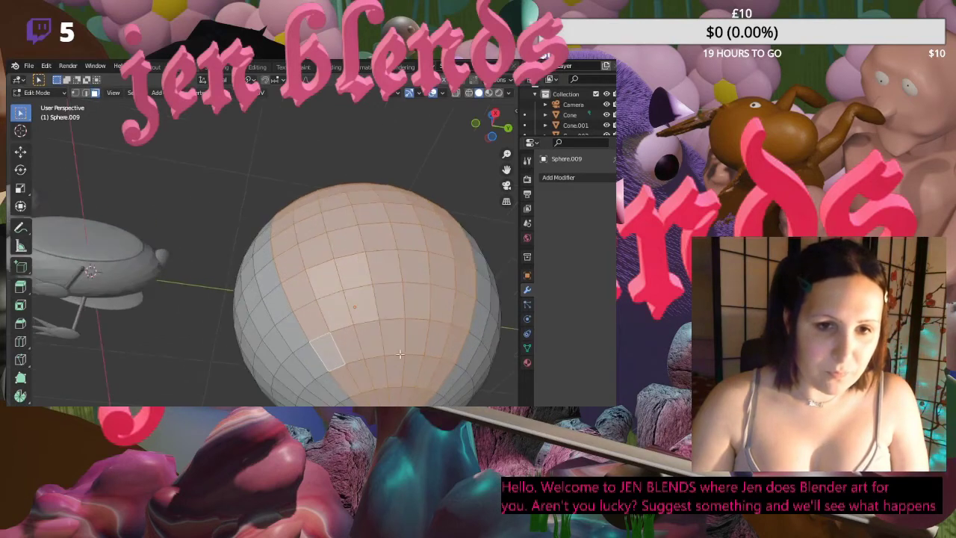
pyautogui.moveTo(507, 170); pyautogui.dragTo(466, 102)
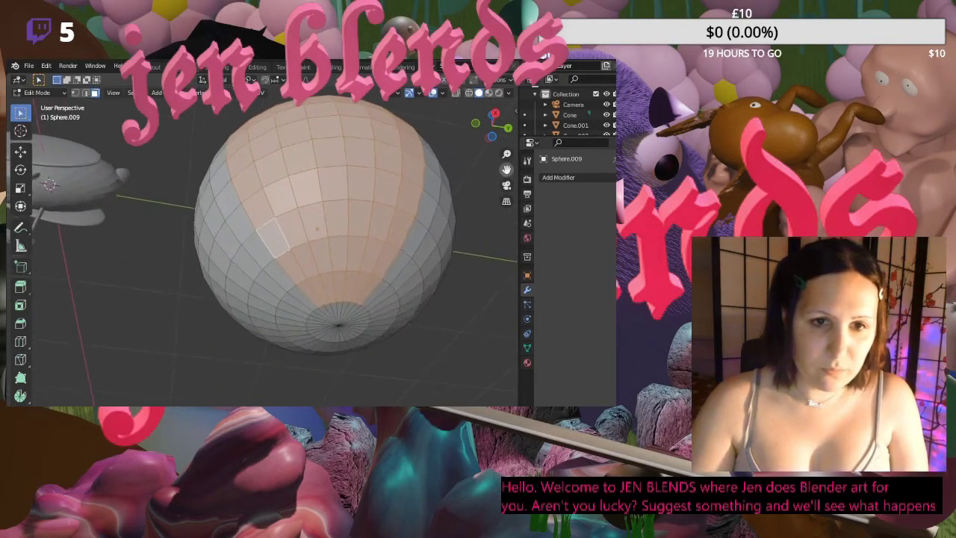
pyautogui.keyDown('shift'); pyautogui.click(328, 311); pyautogui.keyUp('shift')
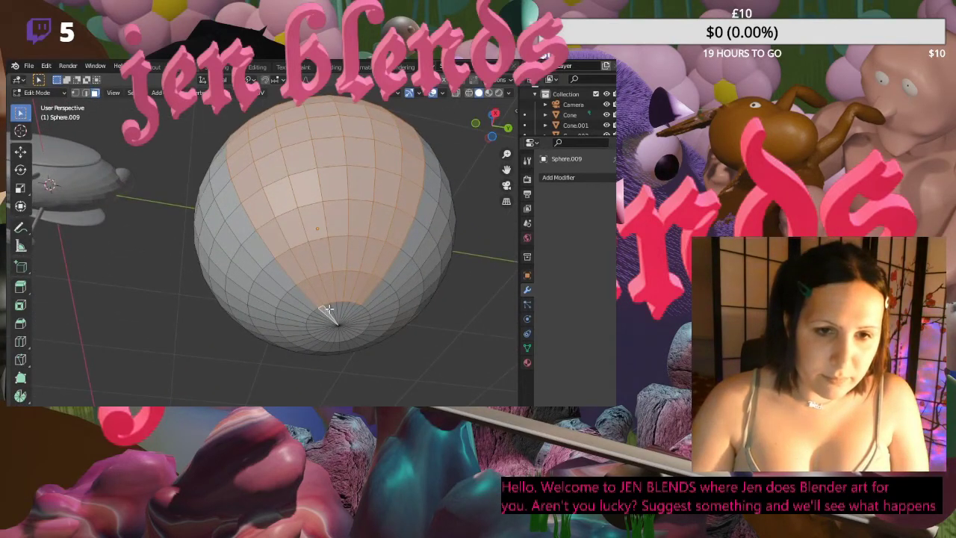
pyautogui.keyDown('shift'); pyautogui.click(347, 307); pyautogui.keyUp('shift')
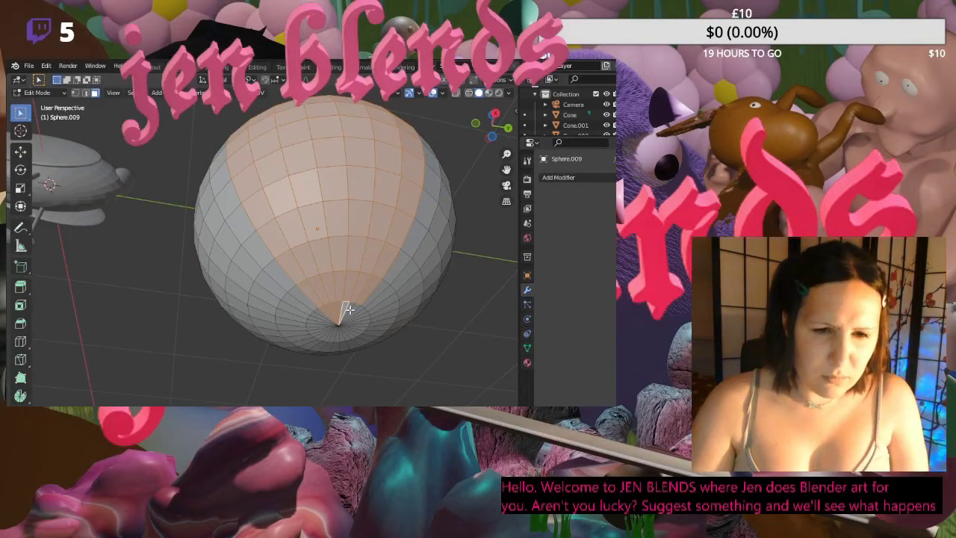
pyautogui.keyDown('shift'); pyautogui.click(353, 310); pyautogui.keyUp('shift')
# - Delete the enlarged face selection to widen the sphere's opening
pyautogui.scroll(-3, 341, 293)
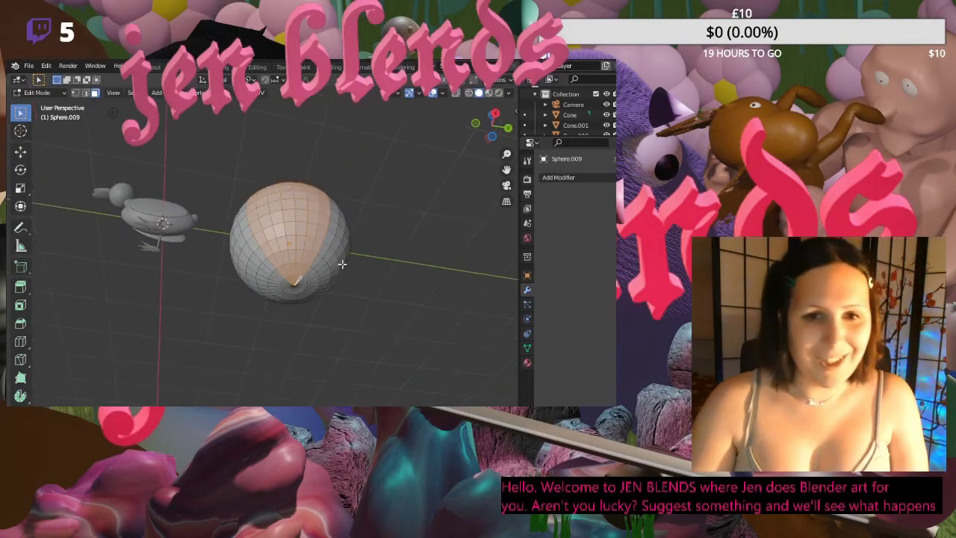
pyautogui.moveTo(348, 236); pyautogui.dragTo(333, 326, button='middle')
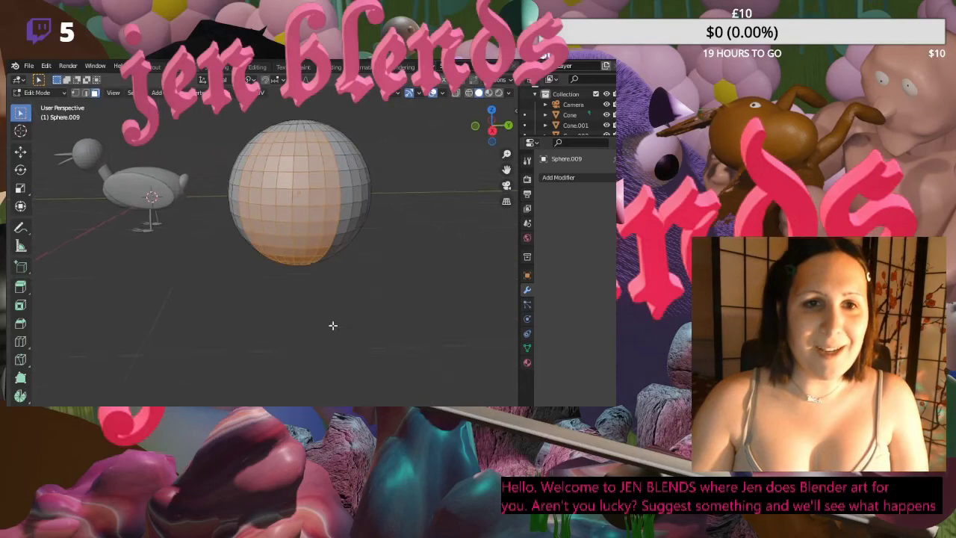
pyautogui.press('x')
pyautogui.click(308, 241)
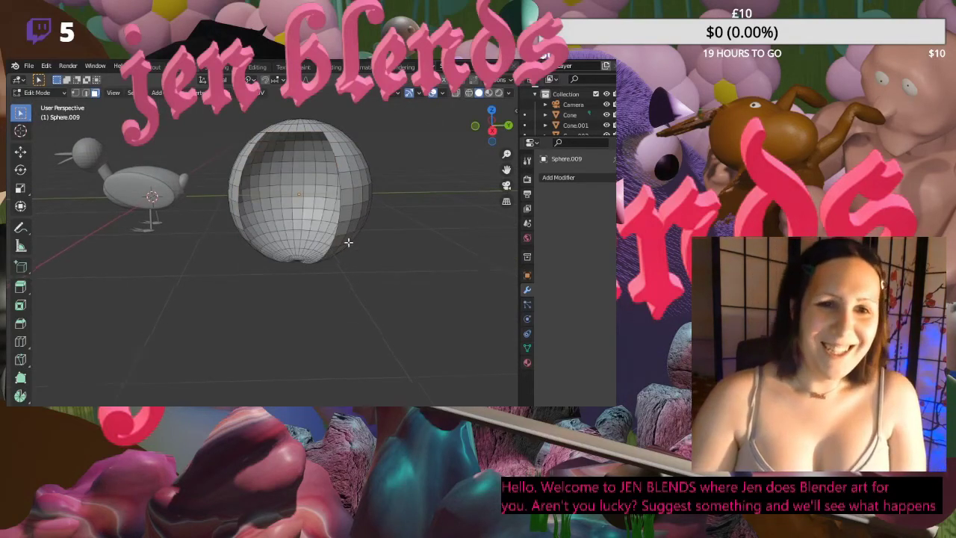
pyautogui.moveTo(349, 241); pyautogui.dragTo(377, 256, button='middle')
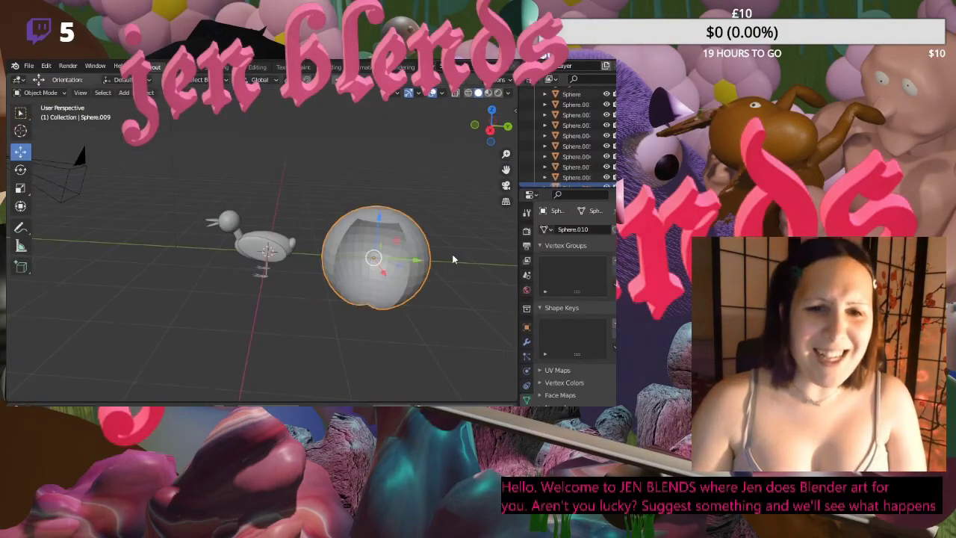
# - Rotate the hollow sphere on Z to about -2.44 degrees
pyautogui.moveTo(452, 254); pyautogui.dragTo(405, 269, button='middle')
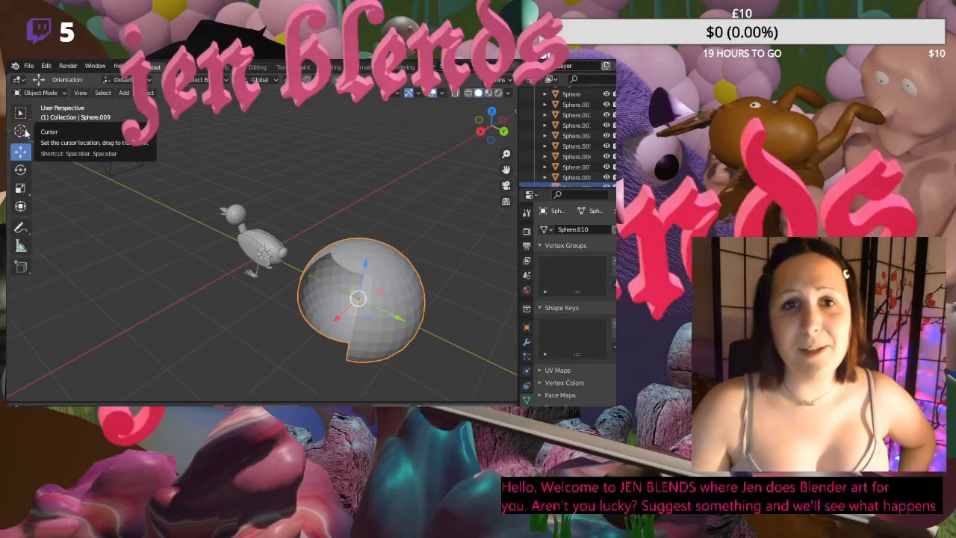
pyautogui.click(20, 170)
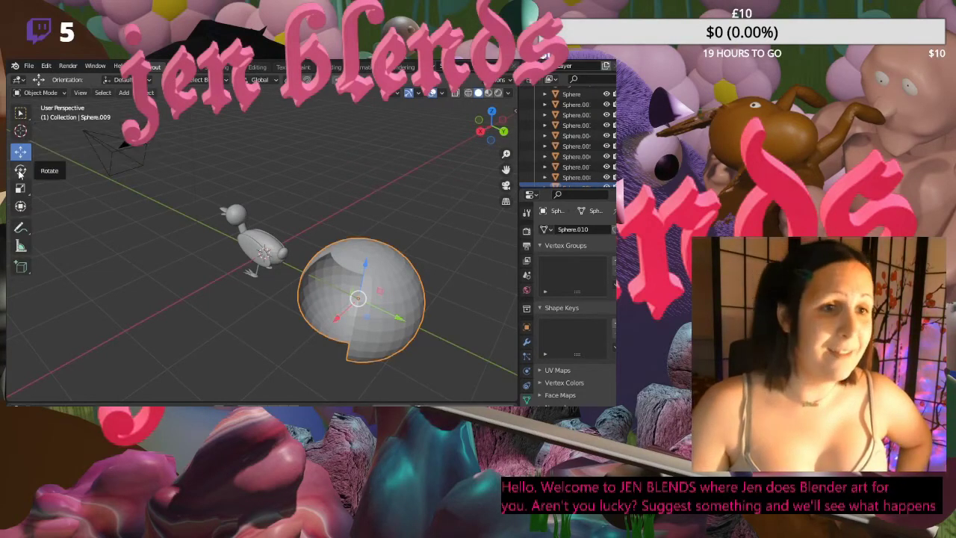
pyautogui.moveTo(365, 324); pyautogui.dragTo(329, 296)
pyautogui.moveTo(197, 294); pyautogui.dragTo(281, 289, button='middle')
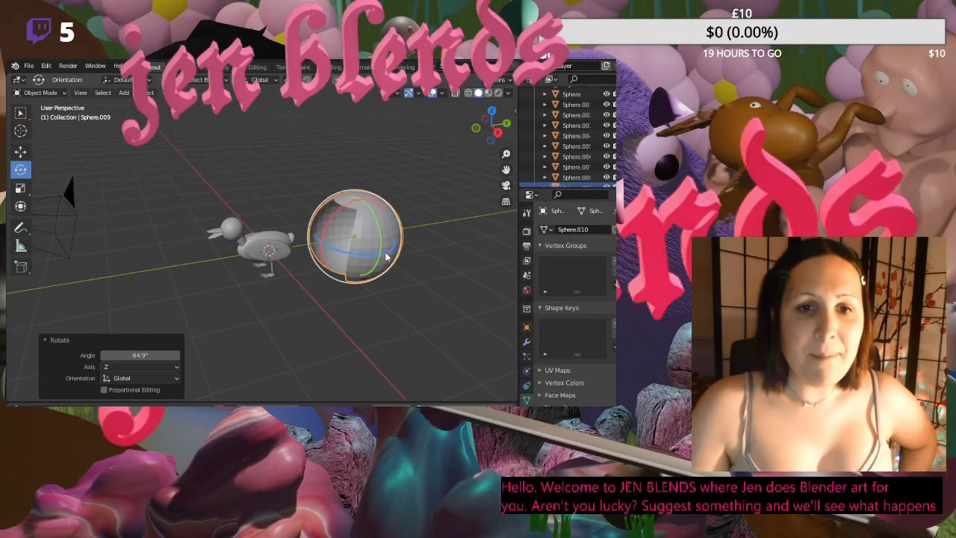
pyautogui.moveTo(386, 257); pyautogui.dragTo(389, 252)
# - In Right Ortho view, move the sphere above the bird's head and halve its size
pyautogui.click(476, 128)
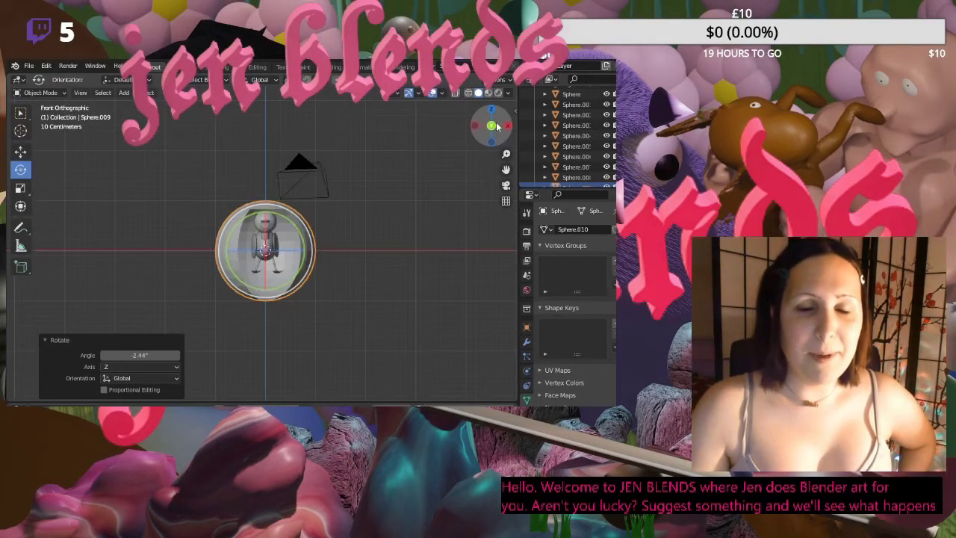
pyautogui.click(507, 127)
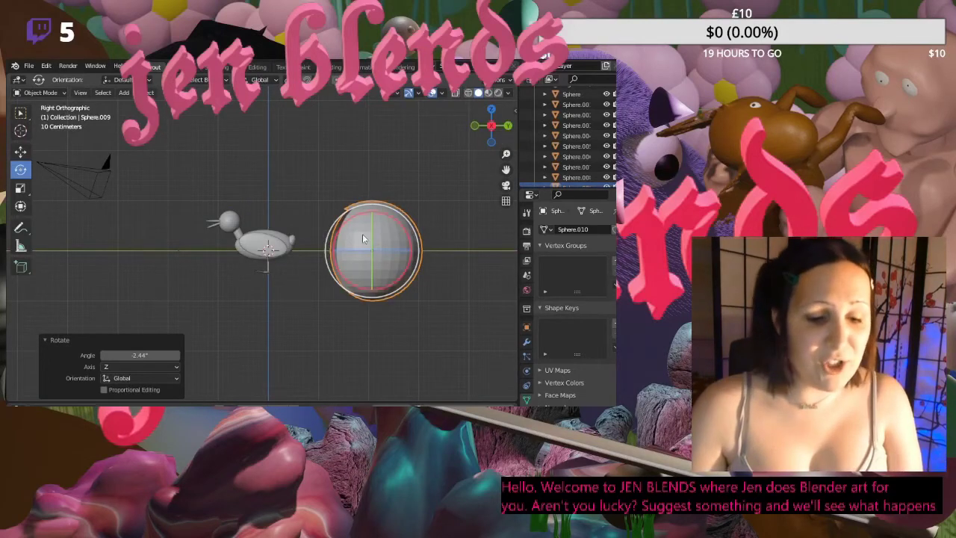
pyautogui.press('g')
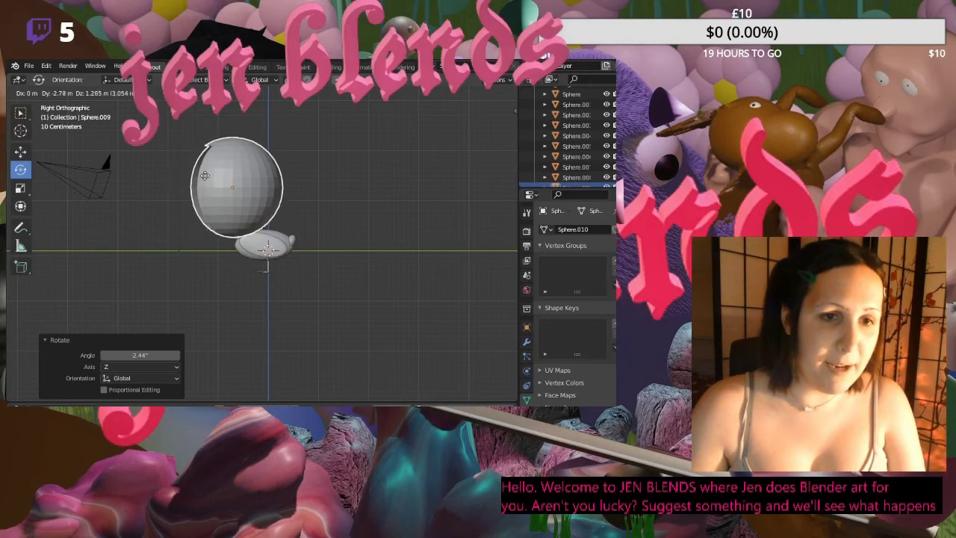
pyautogui.click(205, 176)
pyautogui.press('s')
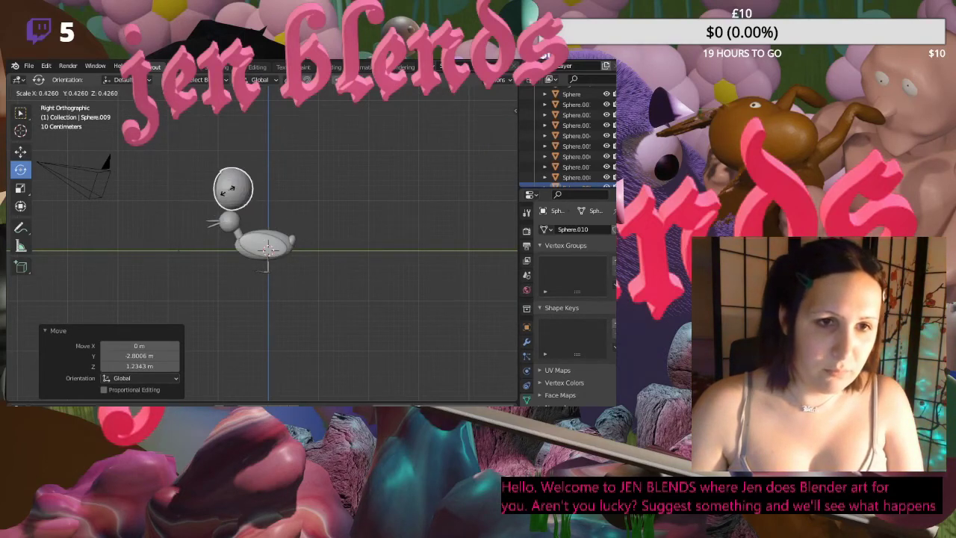
pyautogui.click(227, 189)
# - Lower the sphere and shrink it further so it fits over the bird's head
pyautogui.moveTo(223, 253); pyautogui.dragTo(351, 263, button='middle')
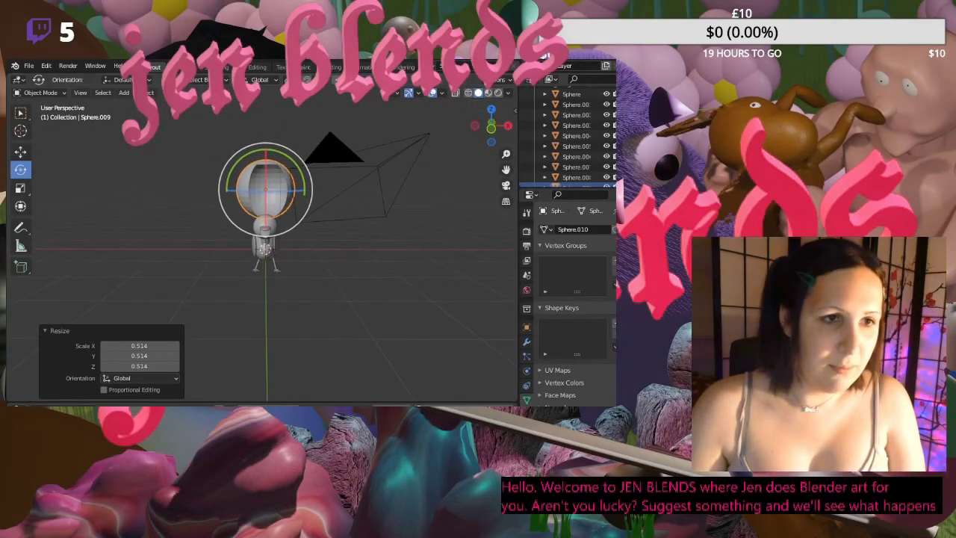
pyautogui.click(20, 152)
pyautogui.moveTo(265, 153); pyautogui.dragTo(263, 176)
pyautogui.moveTo(381, 268); pyautogui.dragTo(308, 274, button='middle')
pyautogui.press('s')
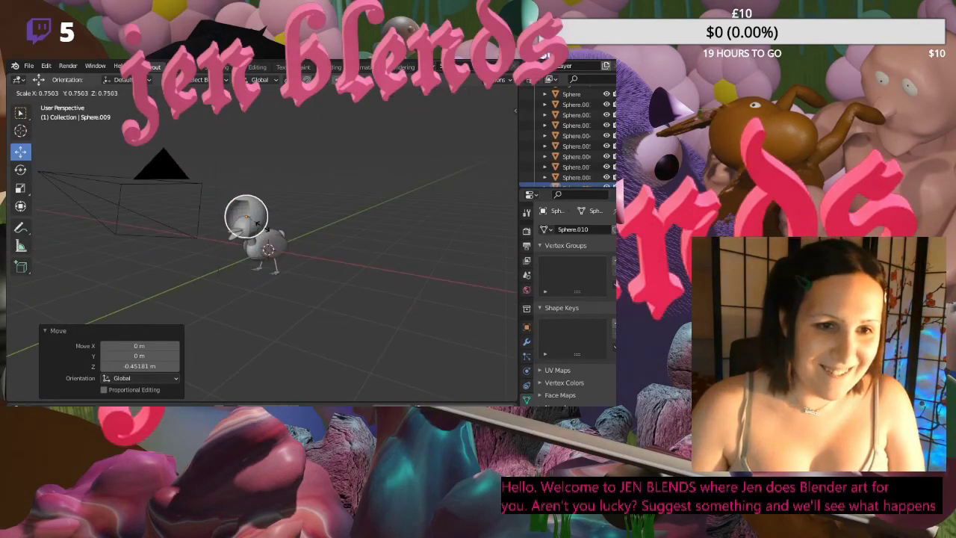
pyautogui.click(255, 222)
pyautogui.moveTo(249, 182); pyautogui.dragTo(294, 213)
# - Select the head sphere, go to its Modifier Properties, and open the Add Modifier list
pyautogui.moveTo(293, 212); pyautogui.dragTo(307, 228, button='middle')
pyautogui.scroll(6, 307, 229)
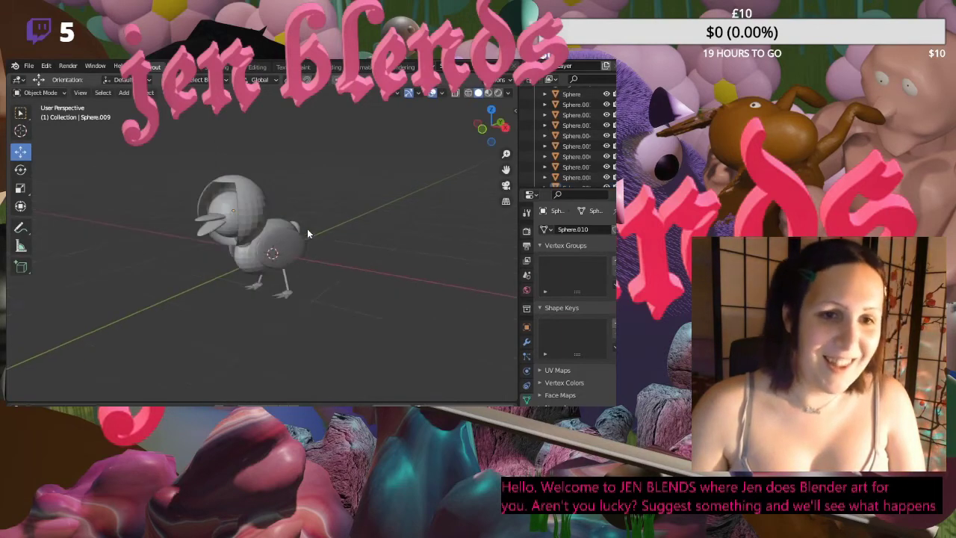
pyautogui.moveTo(174, 299); pyautogui.dragTo(306, 304, button='middle')
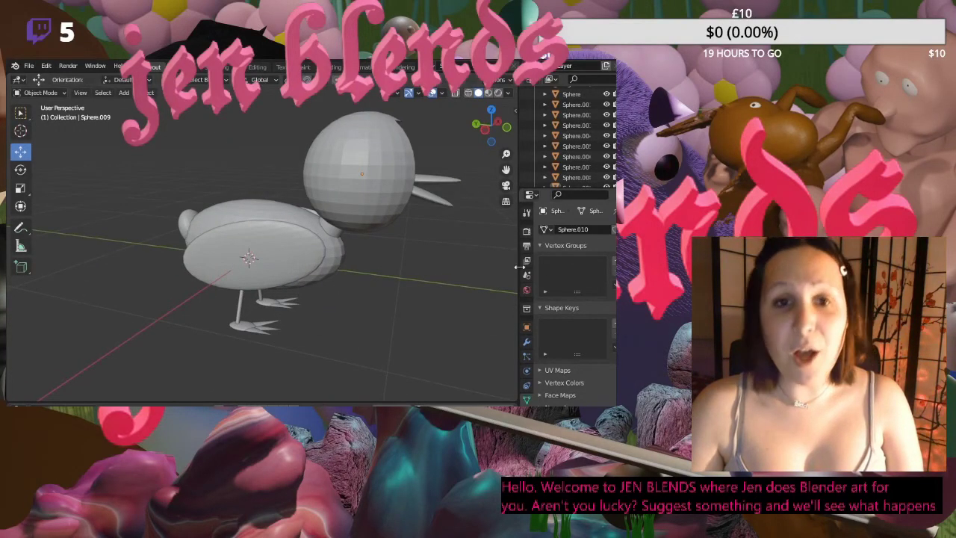
pyautogui.moveTo(302, 299); pyautogui.dragTo(358, 289, button='middle')
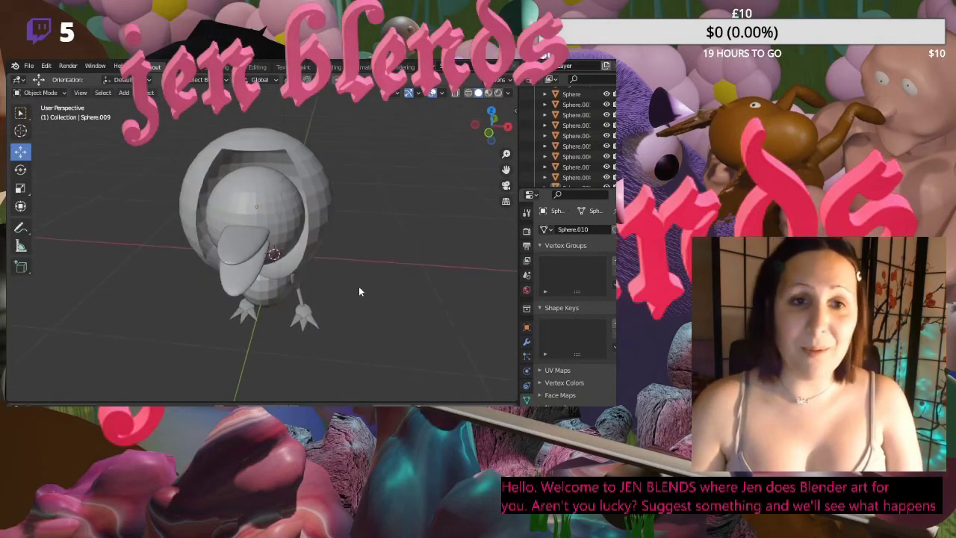
pyautogui.click(320, 207)
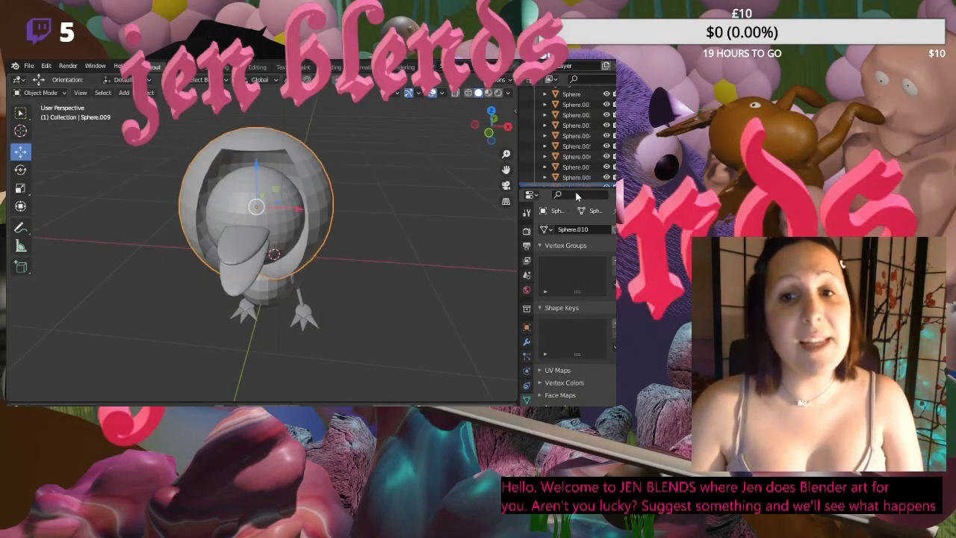
pyautogui.click(528, 342)
pyautogui.click(575, 230)
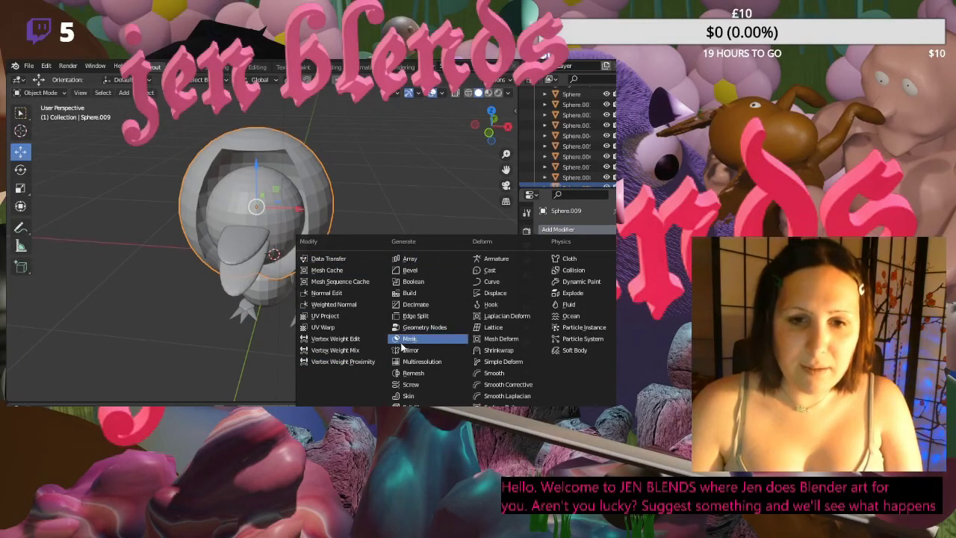
# - Add a Solidify modifier with 0.05 m thickness, offset 0.1053 and rim fill
pyautogui.click(410, 405)
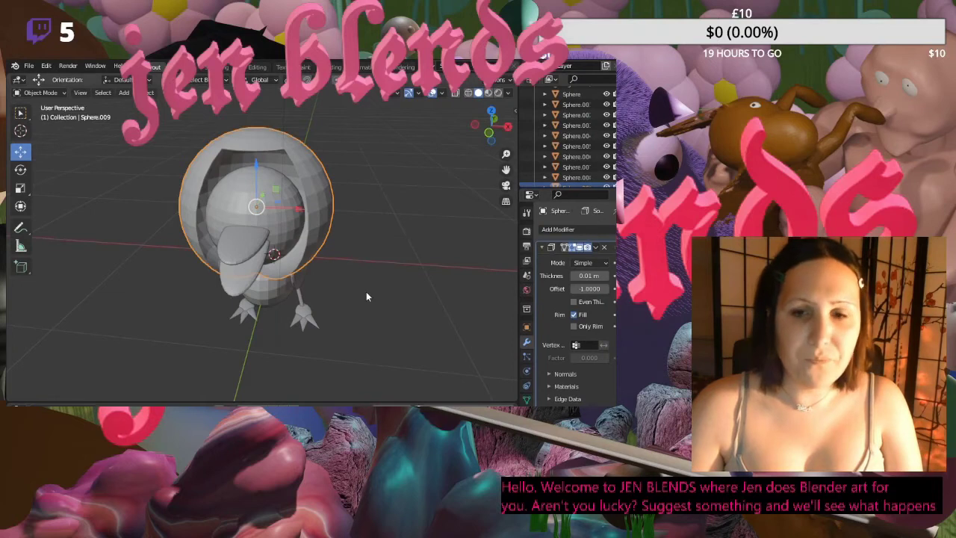
pyautogui.moveTo(589, 276)
pyautogui.mouseDown()
pyautogui.moveTo(611, 275)
pyautogui.moveTo(591, 276)
pyautogui.mouseUp()
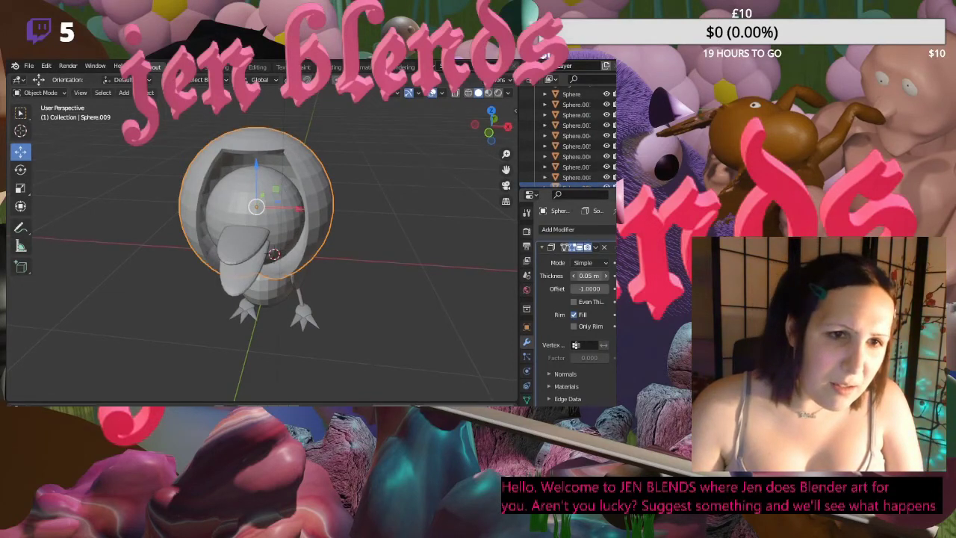
pyautogui.moveTo(407, 236); pyautogui.dragTo(436, 216, button='middle')
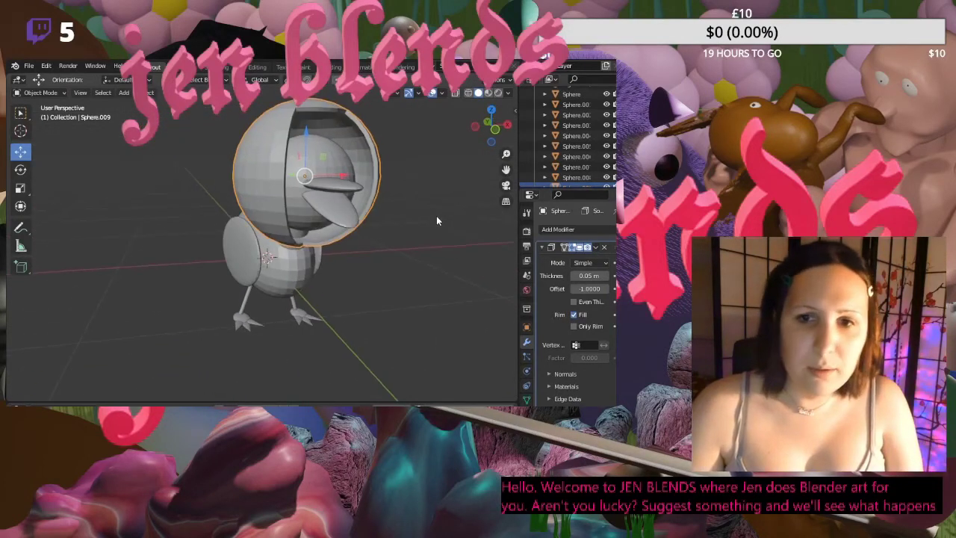
pyautogui.moveTo(588, 293)
pyautogui.mouseDown()
pyautogui.moveTo(609, 289)
pyautogui.moveTo(591, 288)
pyautogui.mouseUp()
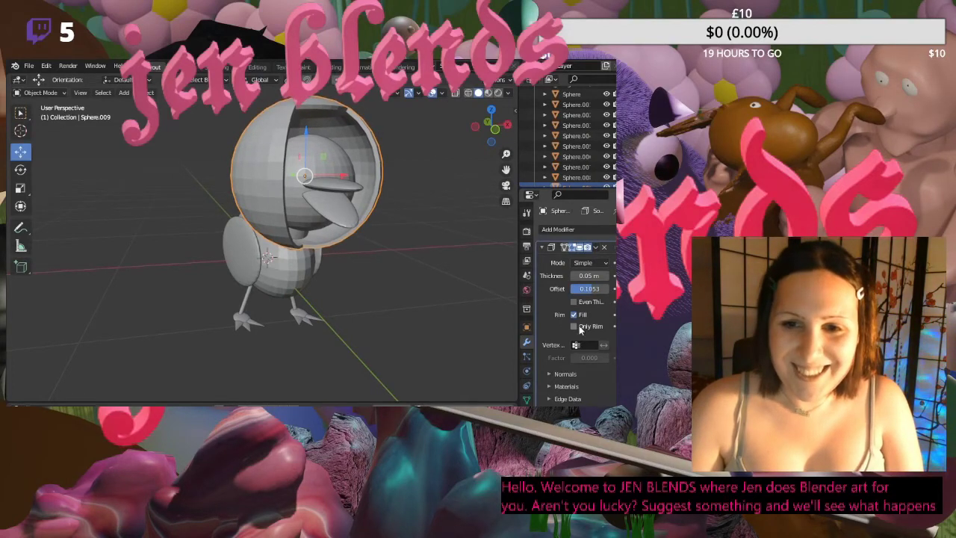
pyautogui.click(575, 327)
pyautogui.moveTo(370, 239); pyautogui.dragTo(329, 243, button='middle')
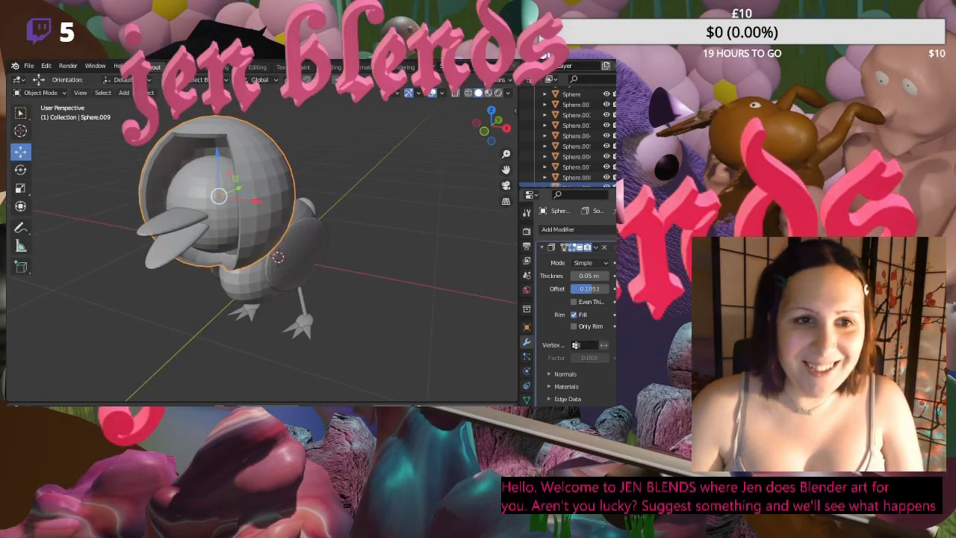
# - Deselect the head and preview the bird in Rendered shading
pyautogui.click(402, 290)
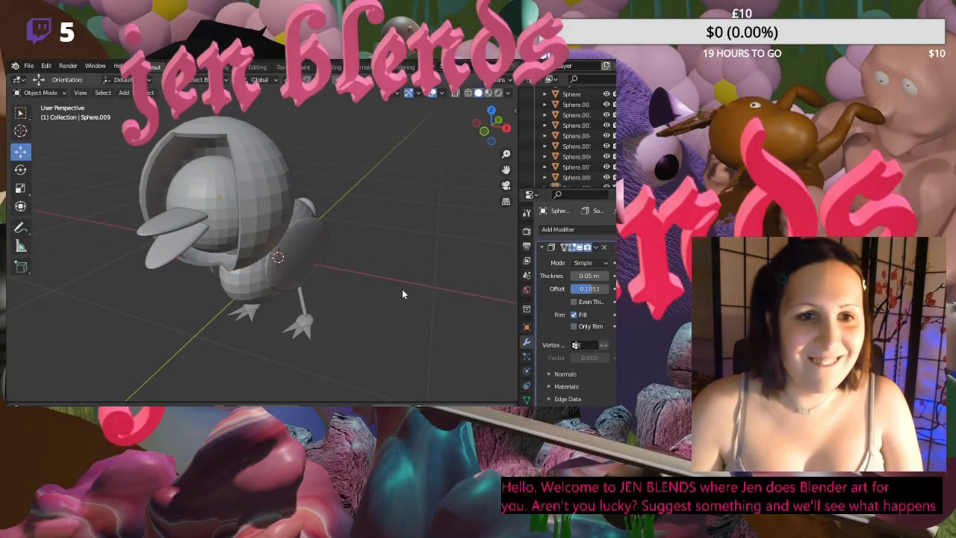
pyautogui.click(499, 93)
pyautogui.moveTo(413, 108); pyautogui.dragTo(395, 177, button='middle')
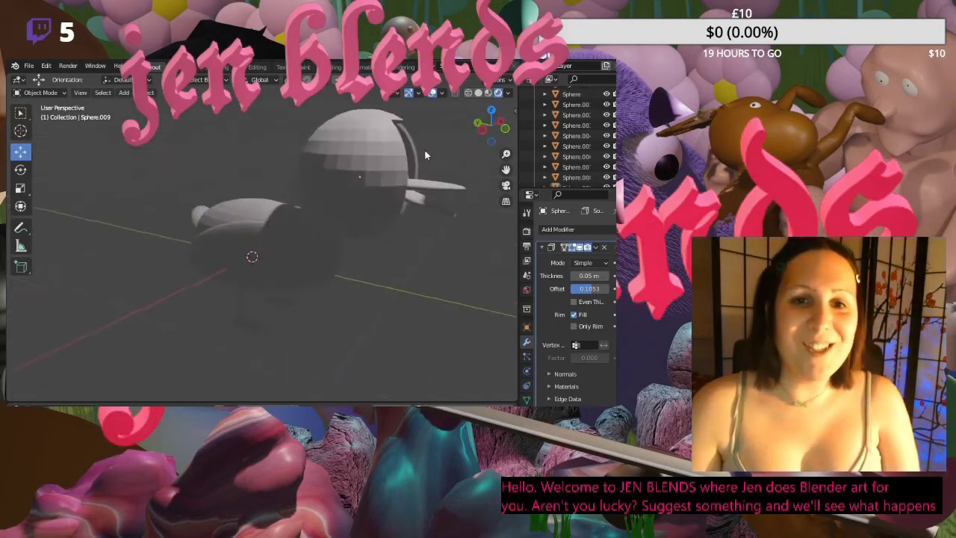
# - Orbit around the bird from front, side, rear and top to inspect the thick head shell
pyautogui.moveTo(430, 132); pyautogui.dragTo(371, 164, button='middle')
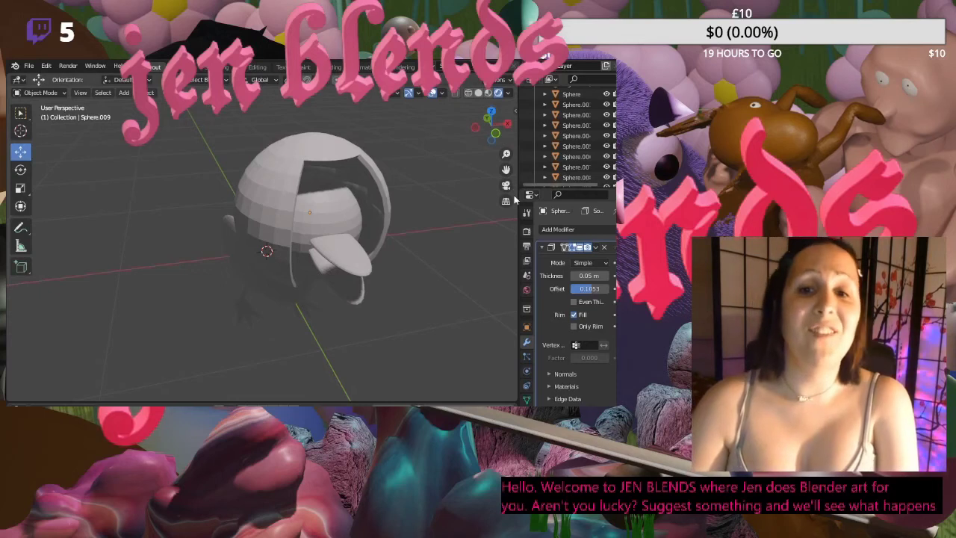
pyautogui.moveTo(479, 98); pyautogui.dragTo(390, 161, button='middle')
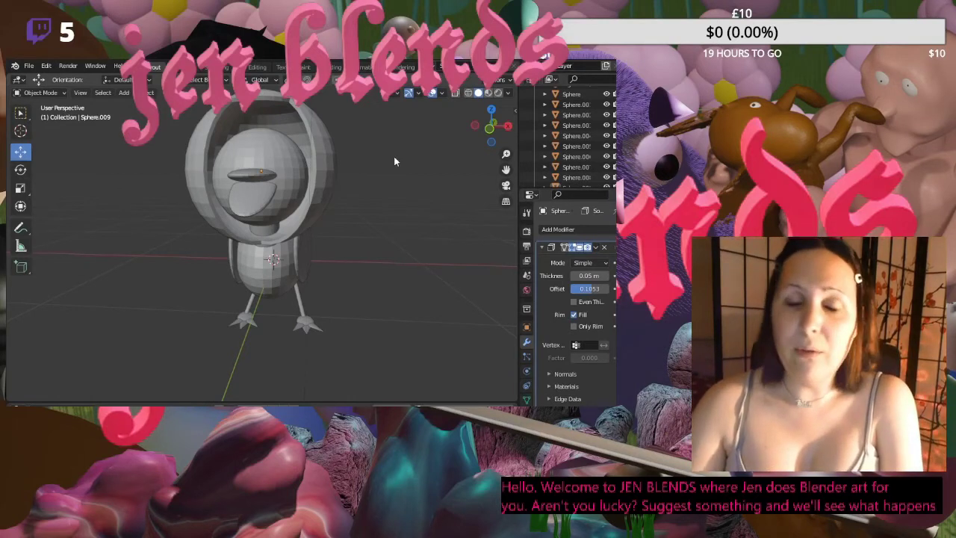
pyautogui.moveTo(319, 171); pyautogui.dragTo(354, 184, button='middle')
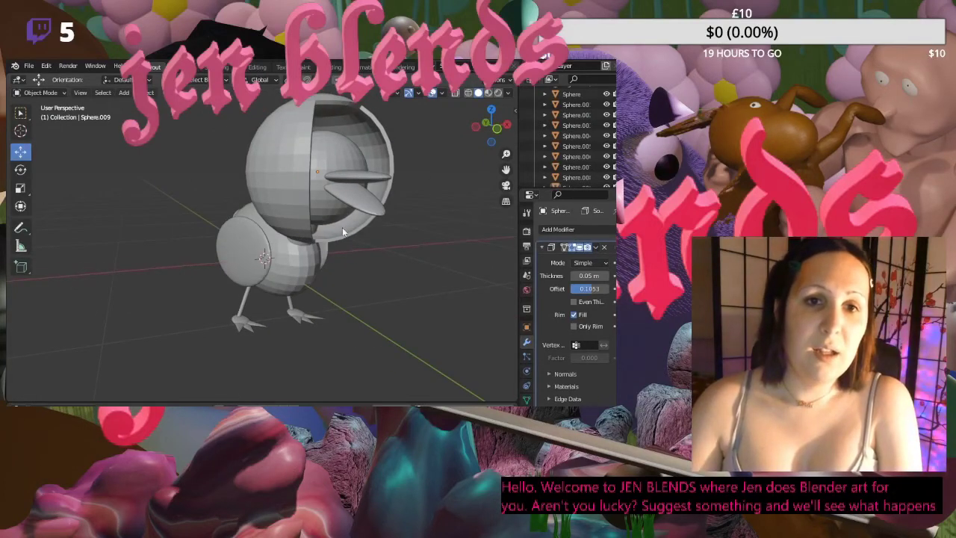
pyautogui.moveTo(446, 178); pyautogui.dragTo(332, 185, button='middle')
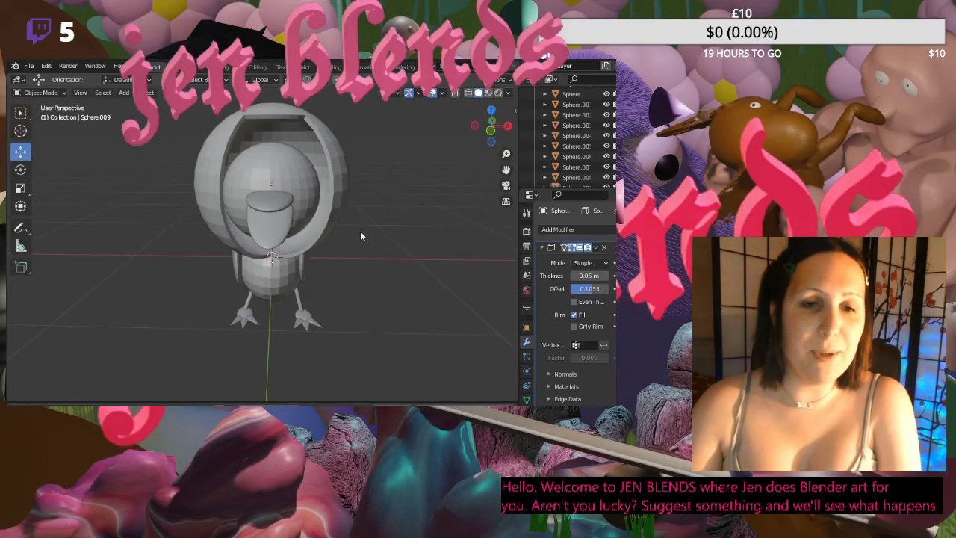
pyautogui.moveTo(493, 228); pyautogui.dragTo(419, 240, button='middle')
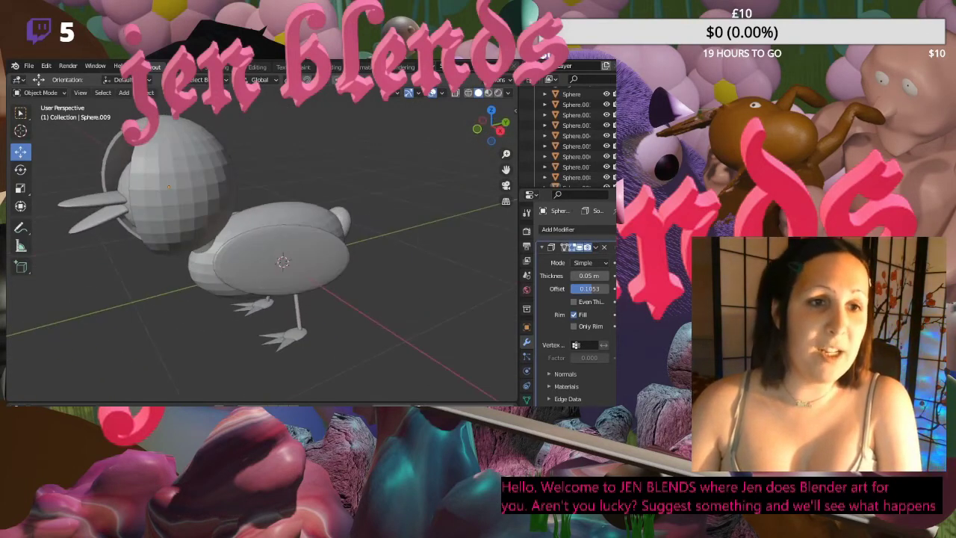
pyautogui.moveTo(87, 258); pyautogui.dragTo(168, 263, button='middle')
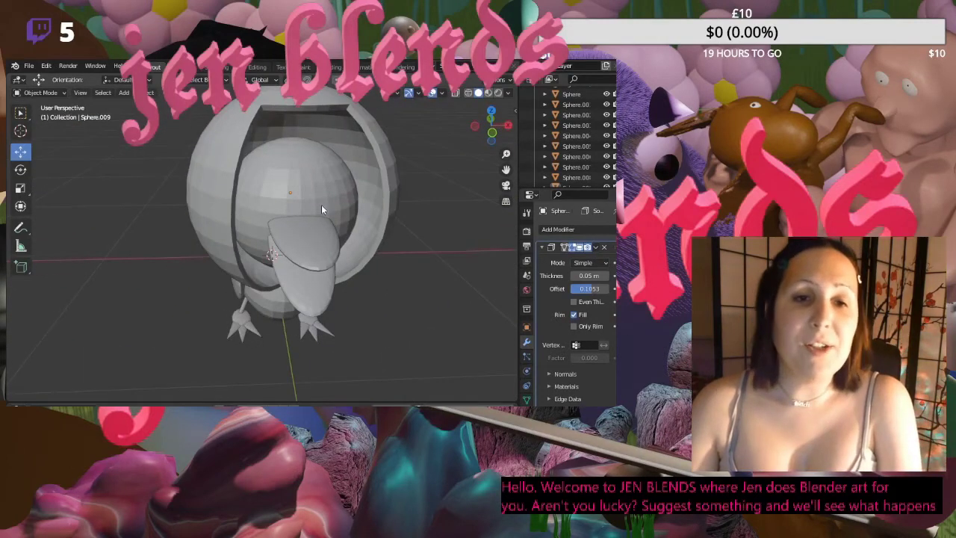
pyautogui.moveTo(322, 210); pyautogui.dragTo(338, 167, button='middle')
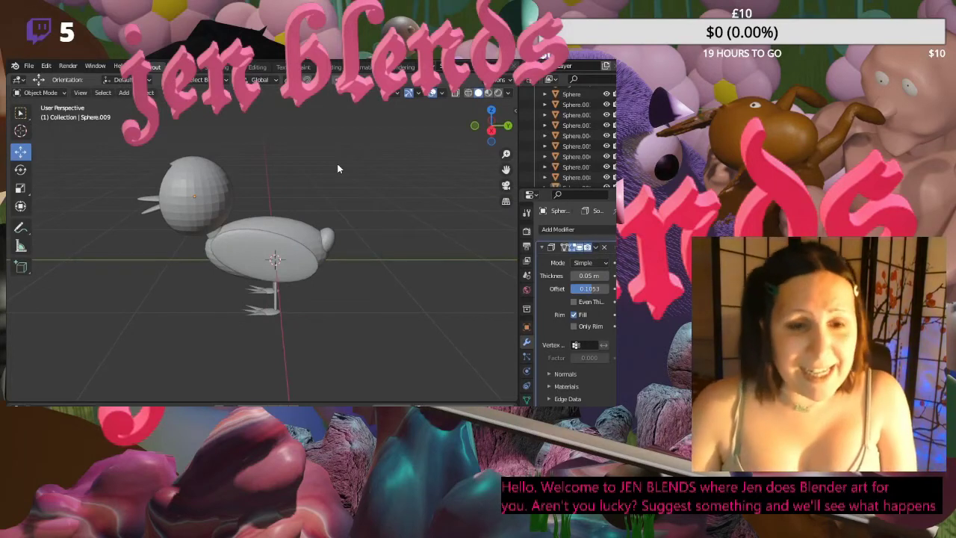
# - Place the 3D cursor beside the bird's body
pyautogui.hotkey('shift', 'a')
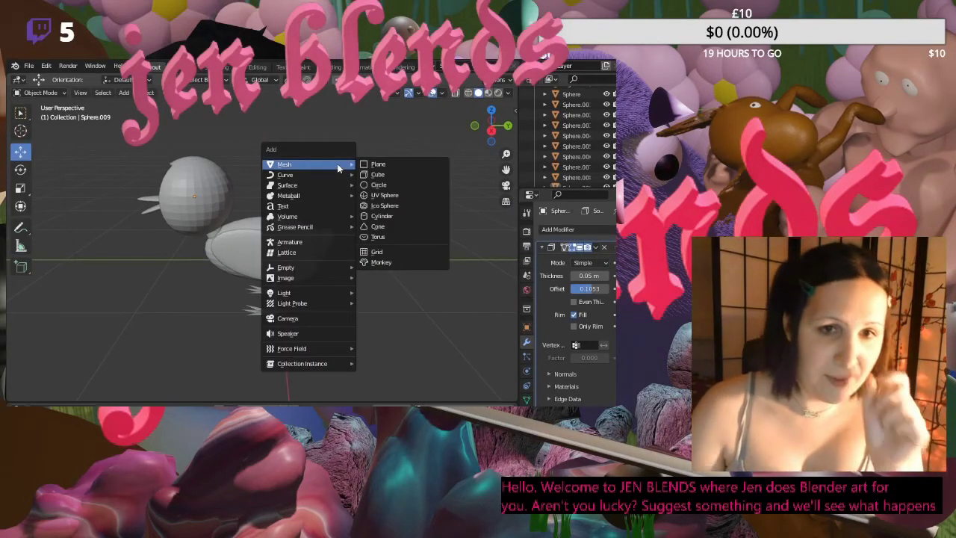
pyautogui.click(356, 272)
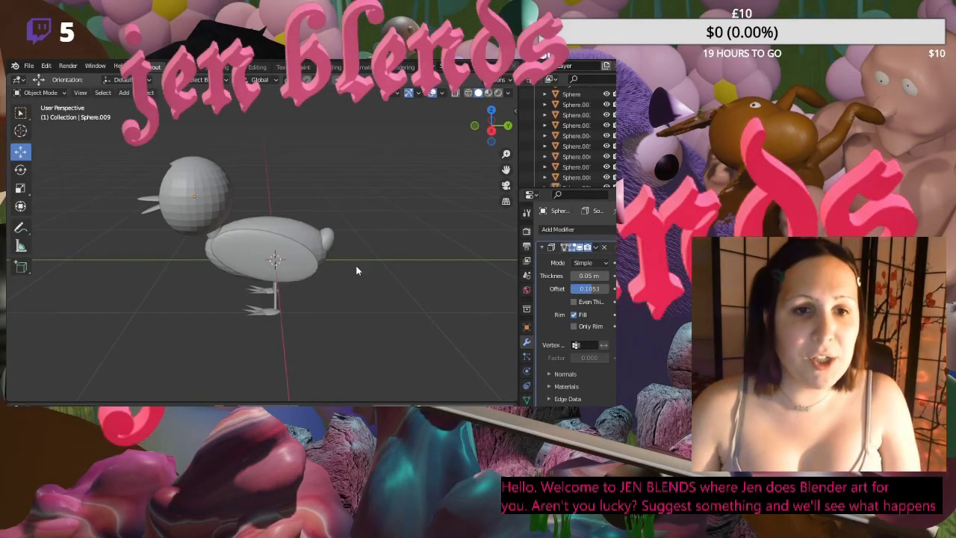
pyautogui.click(21, 131)
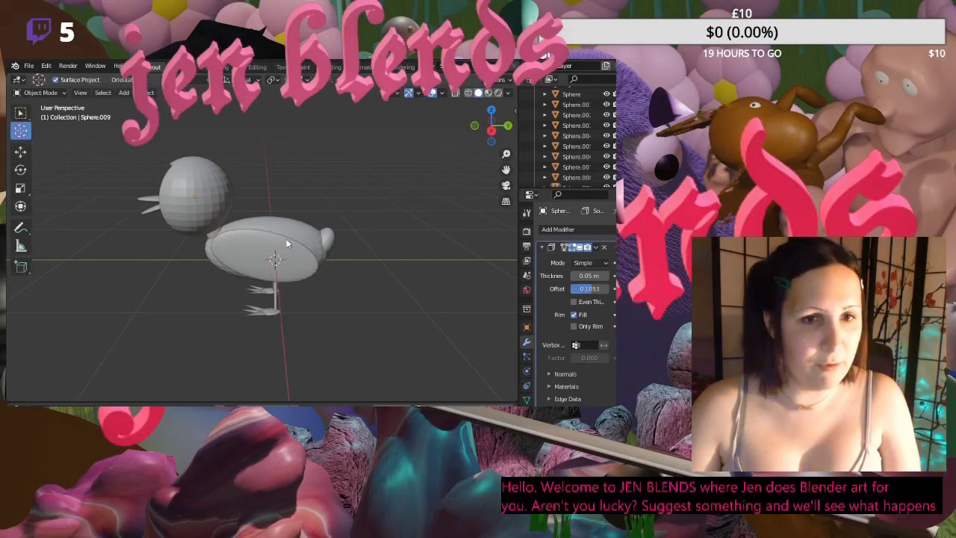
pyautogui.moveTo(295, 263); pyautogui.dragTo(421, 263)
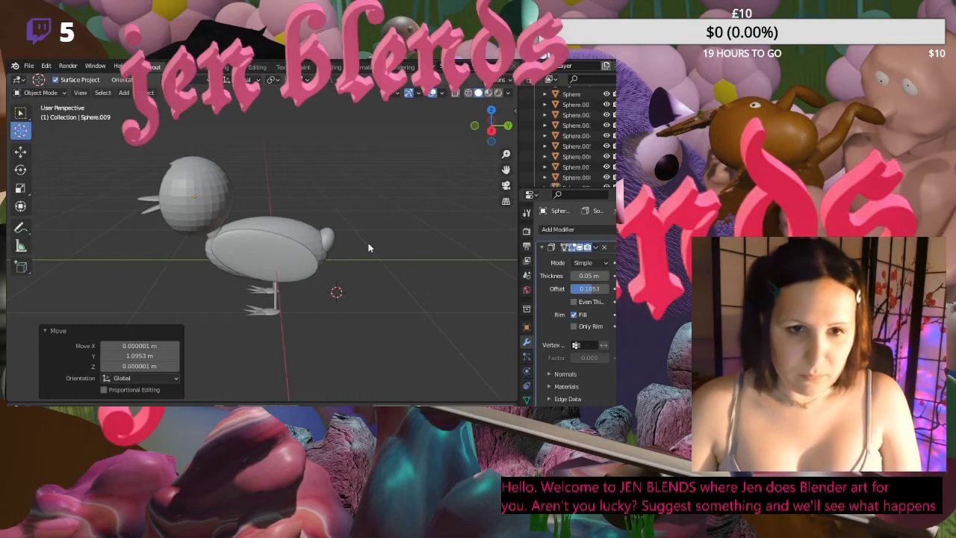
pyautogui.moveTo(336, 295); pyautogui.dragTo(394, 262)
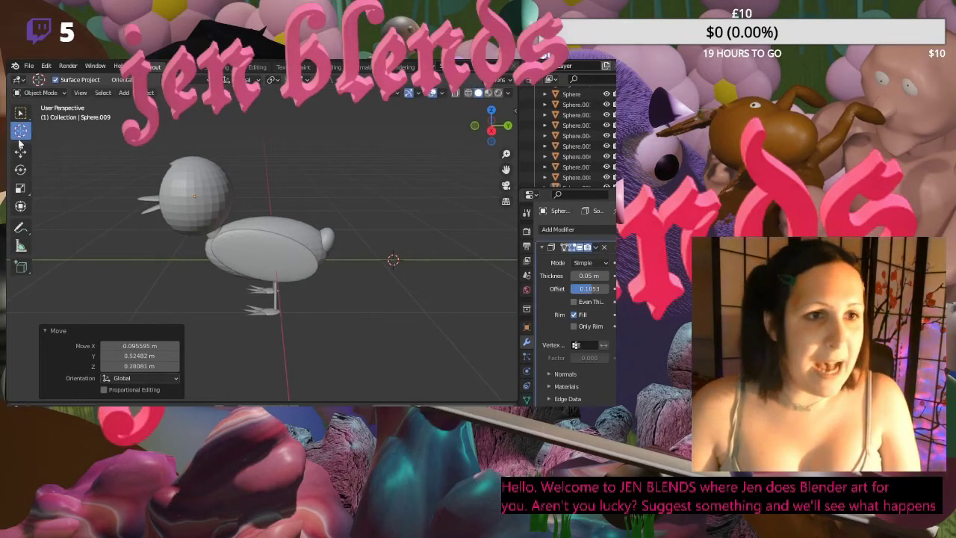
pyautogui.click(21, 152)
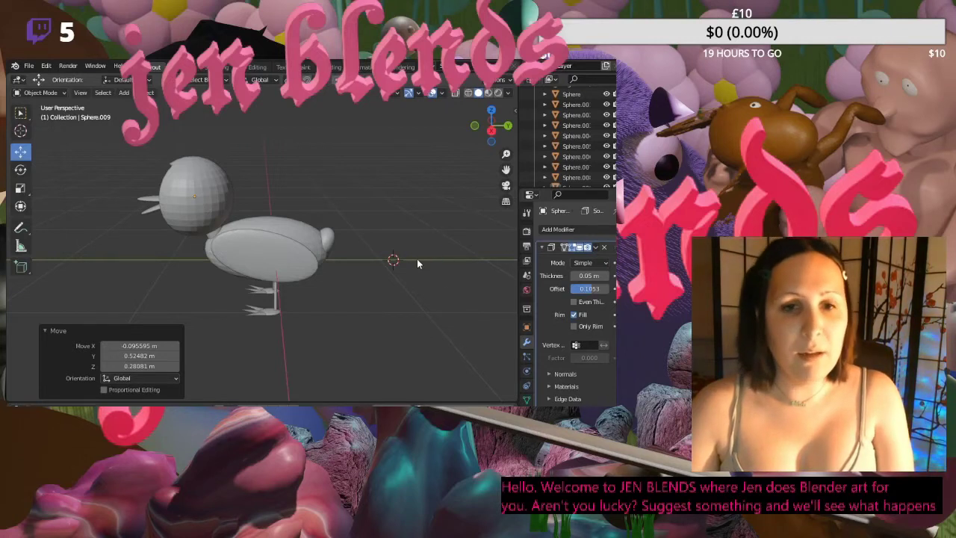
# - Add a cube at the 3D cursor and scale it to 0.322, then up to 0.622
pyautogui.hotkey('shift', 'a')
pyautogui.moveTo(411, 226)
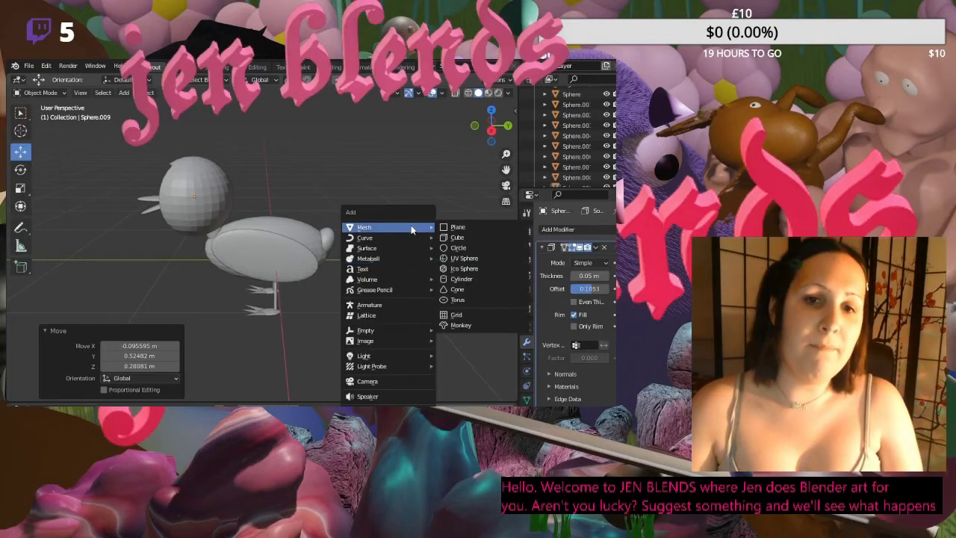
pyautogui.click(456, 237)
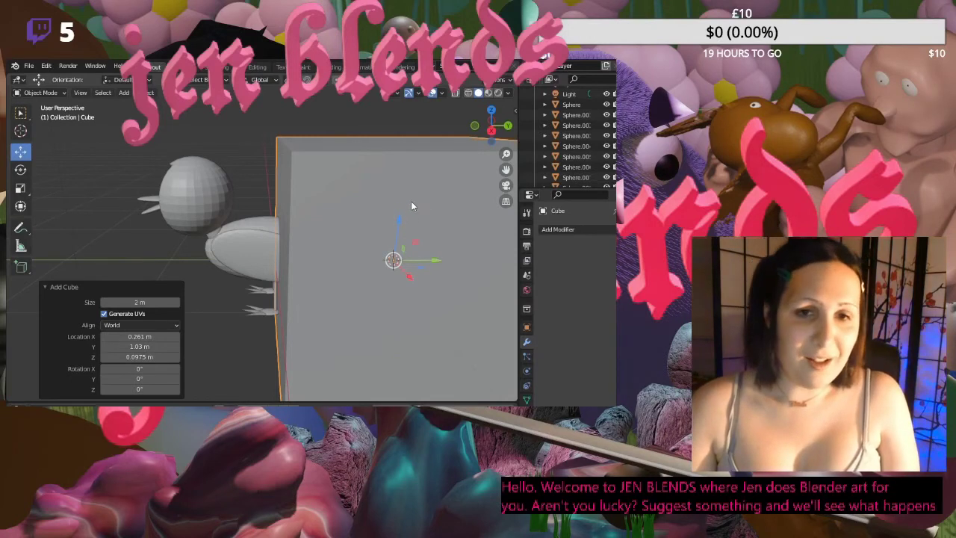
pyautogui.press('s')
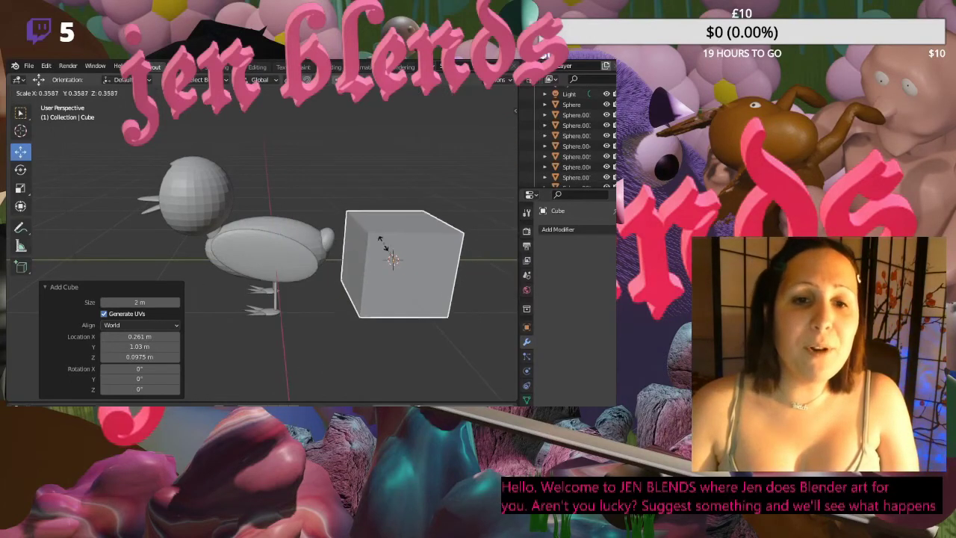
pyautogui.click(385, 238)
pyautogui.moveTo(392, 224)
pyautogui.mouseDown(button='middle')
pyautogui.moveTo(389, 206)
pyautogui.moveTo(393, 216)
pyautogui.mouseUp(button='middle')
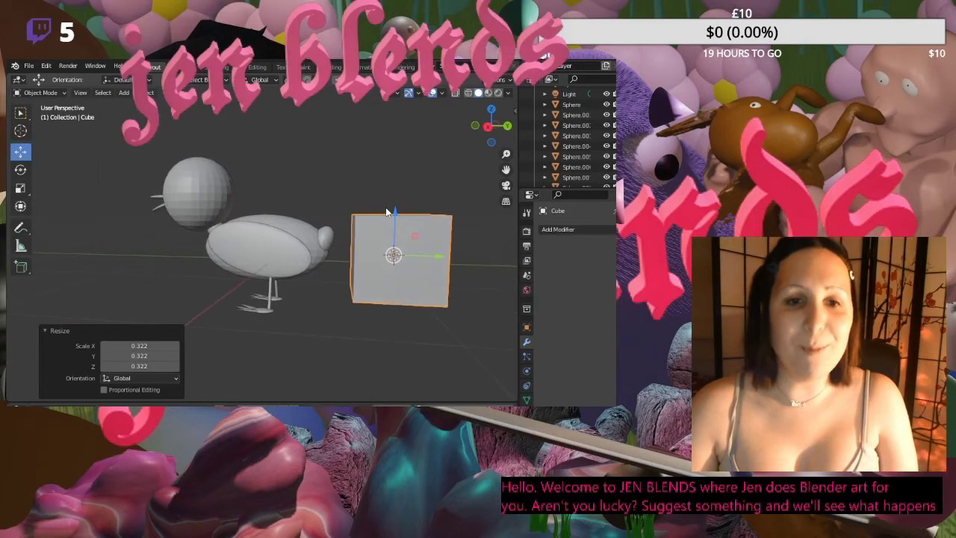
pyautogui.press('s')
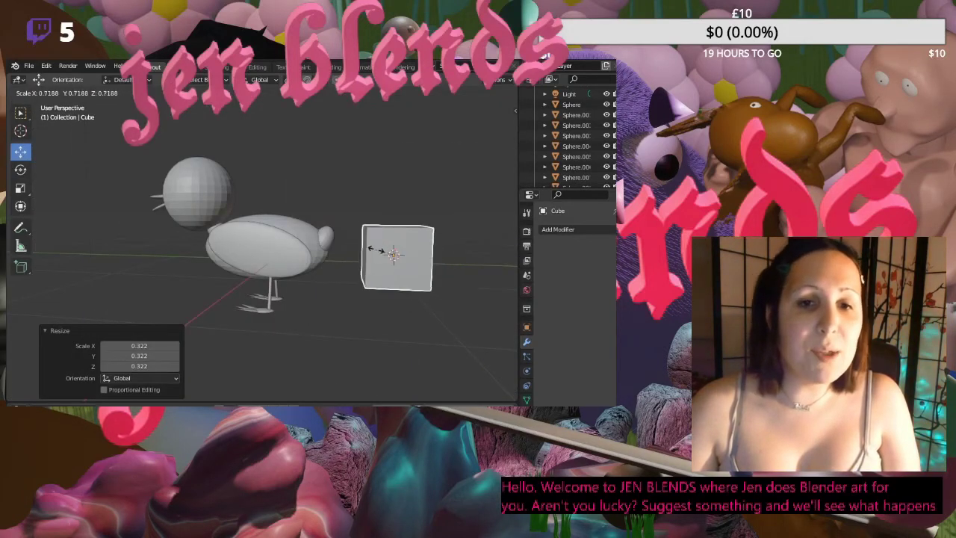
pyautogui.click(363, 255)
# - Squash the cube along Z and adjust its width along X
pyautogui.click(20, 207)
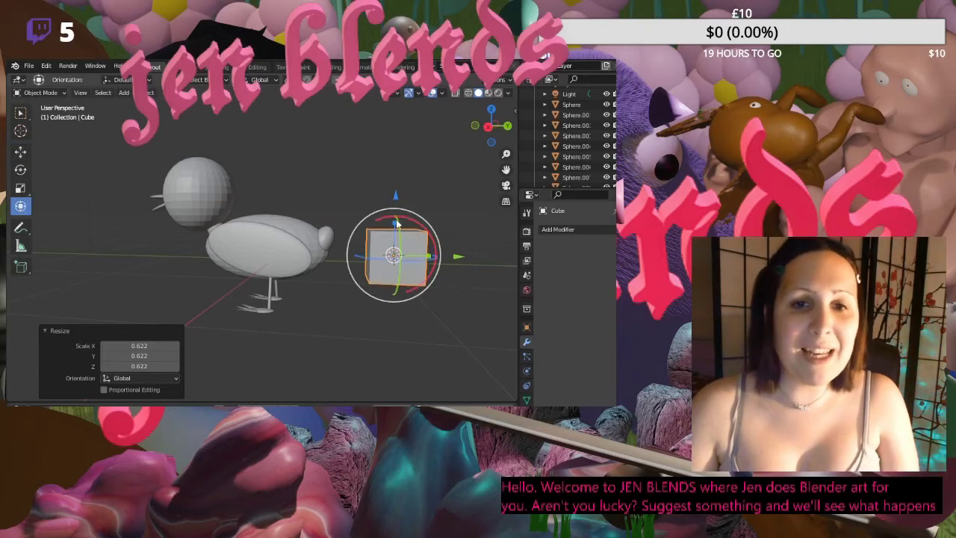
pyautogui.moveTo(398, 225); pyautogui.dragTo(395, 239)
pyautogui.moveTo(395, 239); pyautogui.dragTo(354, 242, button='middle')
pyautogui.click(224, 323)
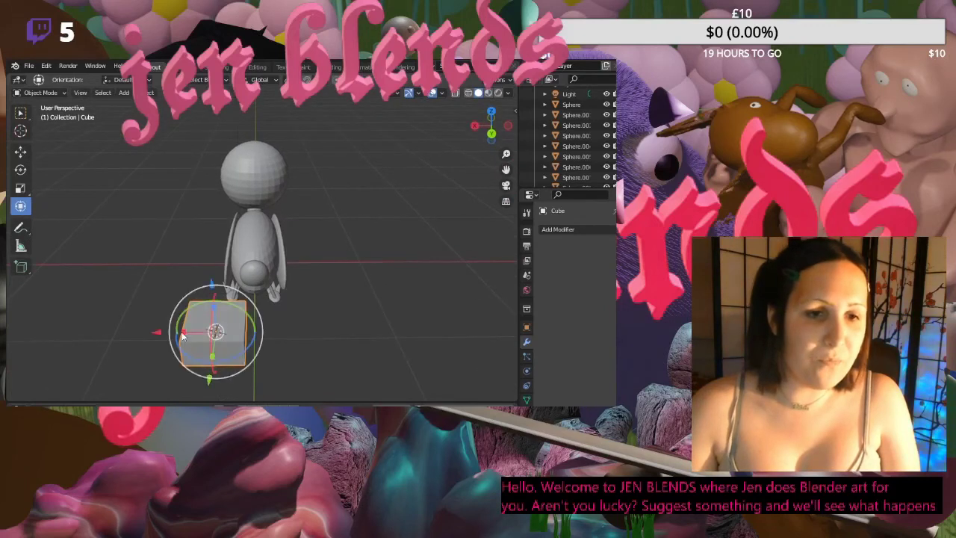
pyautogui.moveTo(182, 336); pyautogui.dragTo(190, 331)
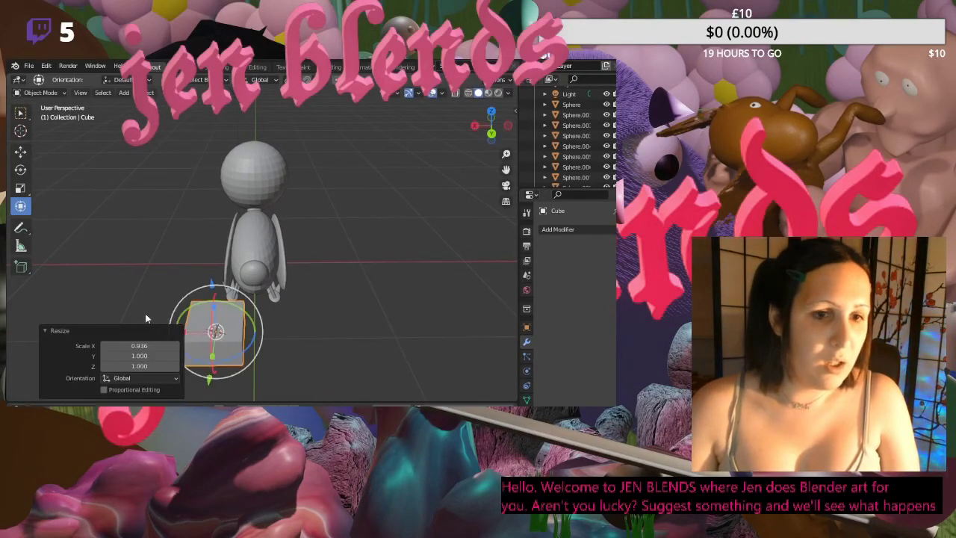
pyautogui.moveTo(215, 302); pyautogui.dragTo(259, 233)
pyautogui.hotkey('shift', 'space')
# - Raise the cube over the bird's body and lower it toward its back
pyautogui.press('g')
pyautogui.moveTo(162, 292); pyautogui.dragTo(304, 282, button='middle')
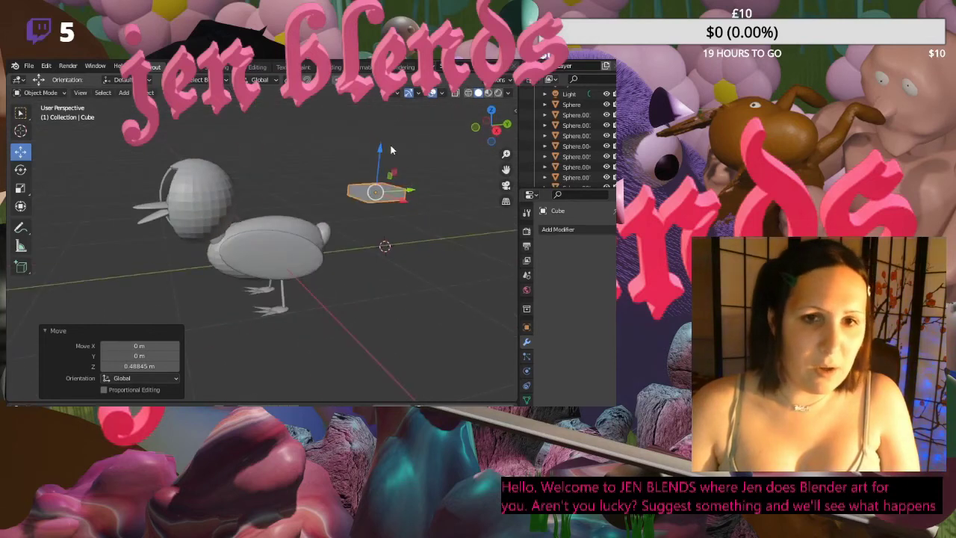
pyautogui.moveTo(410, 192); pyautogui.dragTo(360, 198)
pyautogui.moveTo(360, 198); pyautogui.dragTo(325, 182, button='middle')
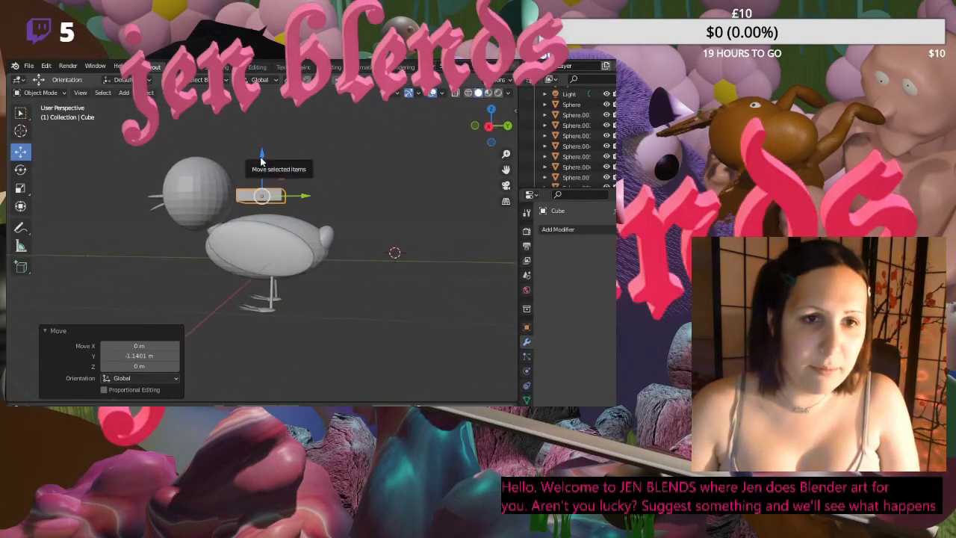
pyautogui.moveTo(261, 157); pyautogui.dragTo(263, 174)
# - Centre the cube on the bird as seen from the front
pyautogui.click(397, 192)
pyautogui.moveTo(397, 192); pyautogui.dragTo(275, 214, button='middle')
pyautogui.click(270, 216)
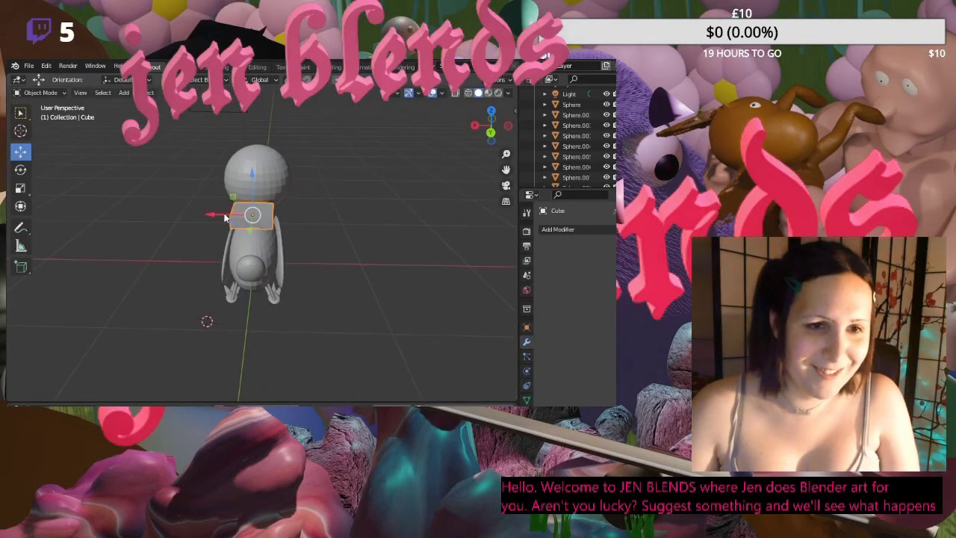
pyautogui.moveTo(236, 213); pyautogui.dragTo(239, 212)
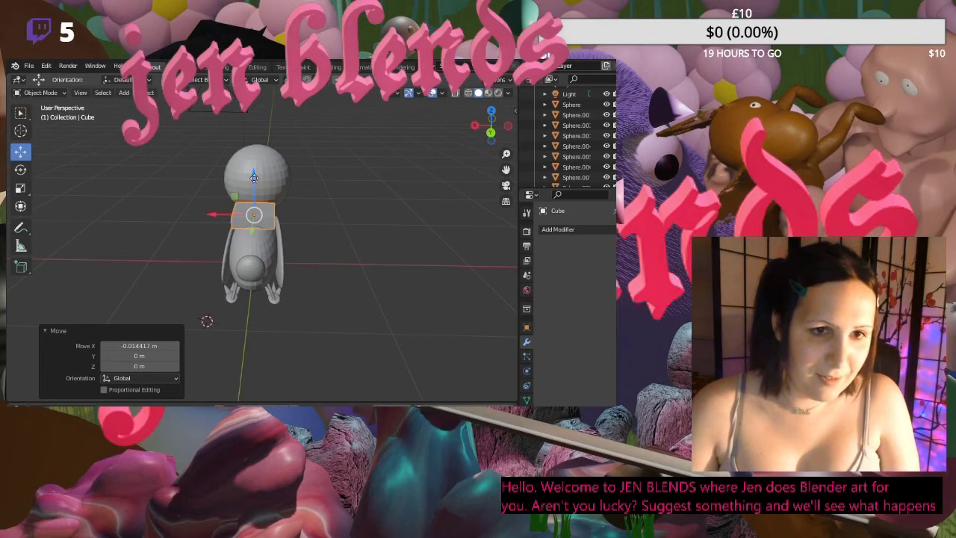
pyautogui.click(321, 182)
pyautogui.moveTo(333, 175); pyautogui.dragTo(431, 152, button='middle')
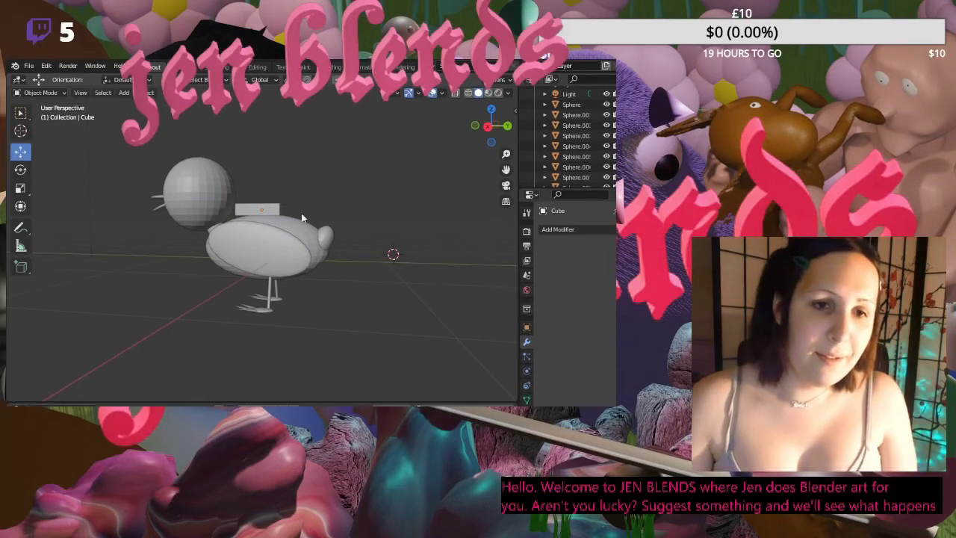
# - Flatten the block to 0.732 on Z and set it onto the bird's back
pyautogui.click(278, 208)
pyautogui.click(20, 206)
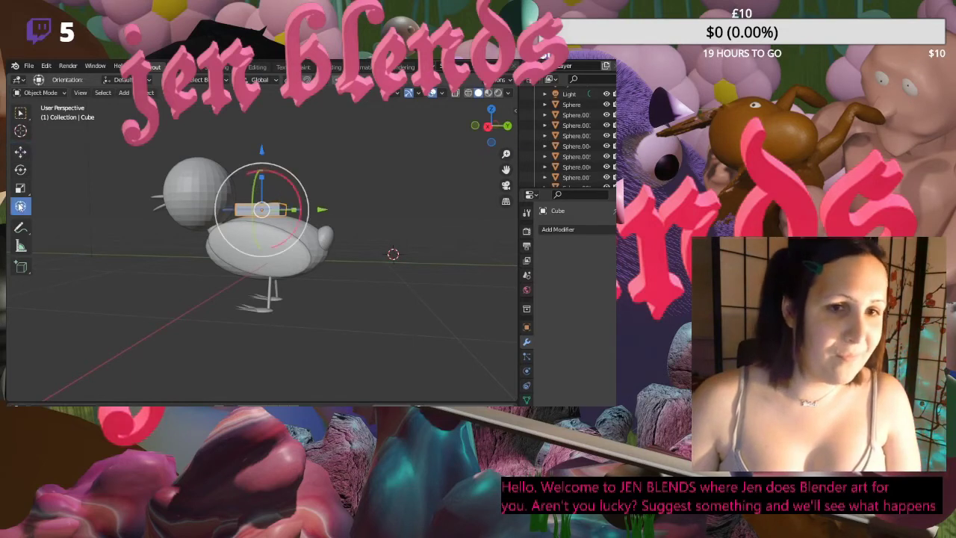
pyautogui.moveTo(263, 179)
pyautogui.mouseDown()
pyautogui.moveTo(263, 188)
pyautogui.moveTo(262, 171)
pyautogui.mouseUp()
pyautogui.click(20, 151)
pyautogui.click(359, 220)
pyautogui.moveTo(358, 220); pyautogui.dragTo(320, 215, button='middle')
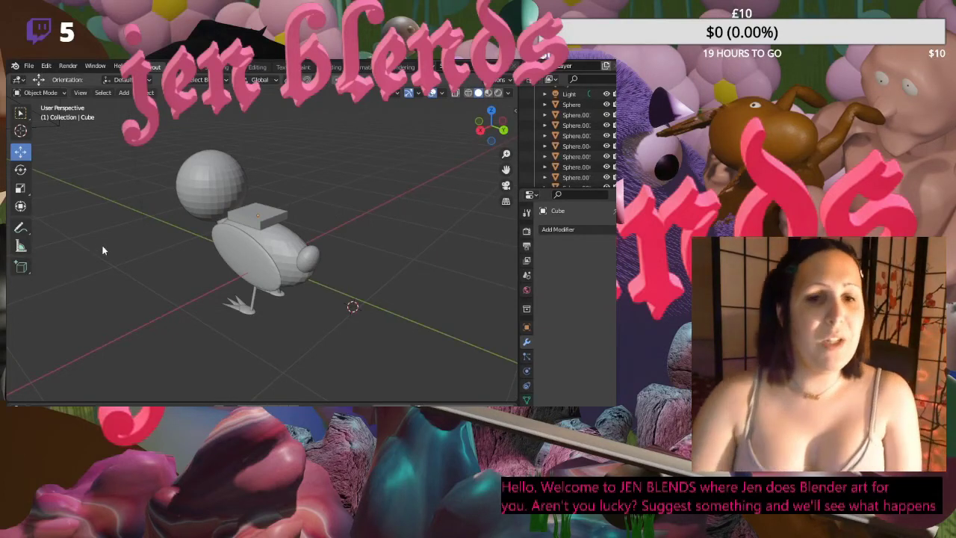
# - Add a cylinder mesh to the scene
pyautogui.hotkey('shift', 'a')
pyautogui.moveTo(305, 226)
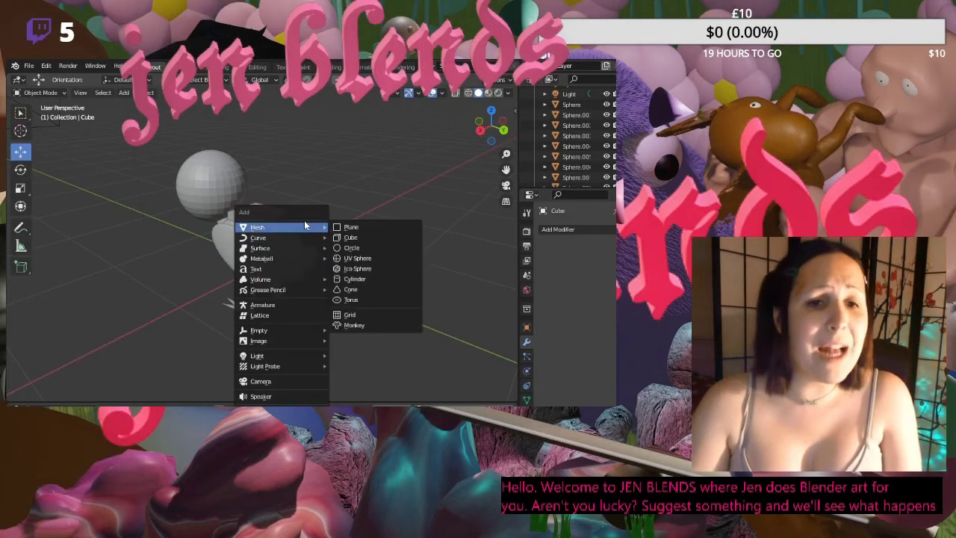
pyautogui.click(358, 278)
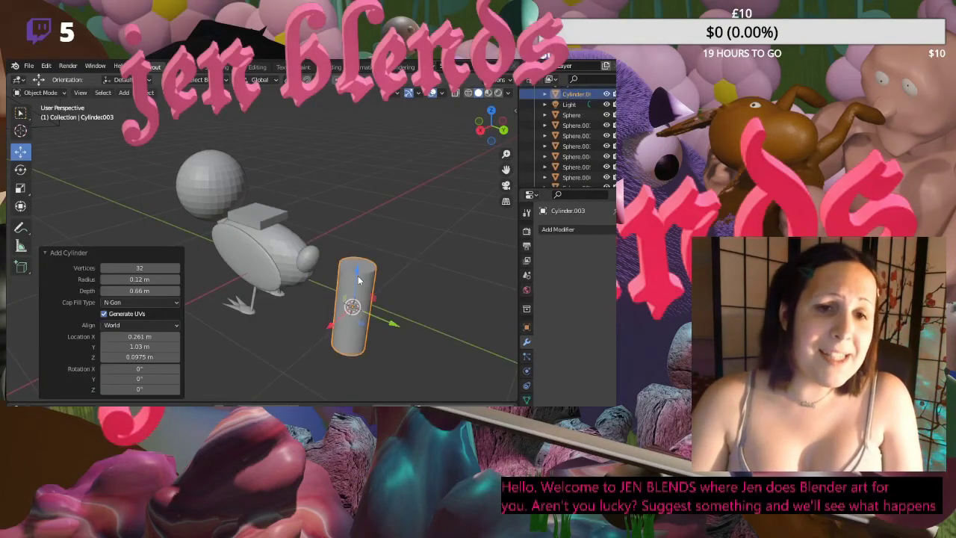
pyautogui.moveTo(270, 328); pyautogui.dragTo(318, 329, button='middle')
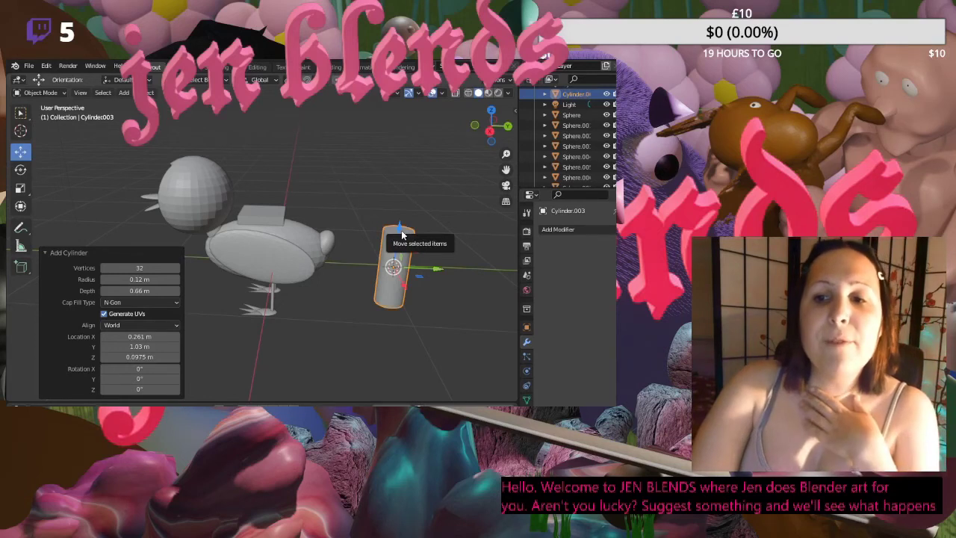
# - Give the cylinder 19 vertices, 0.1 m radius and 0.6 m depth
pyautogui.click(128, 267)
pyautogui.write('12')
pyautogui.press('Return')
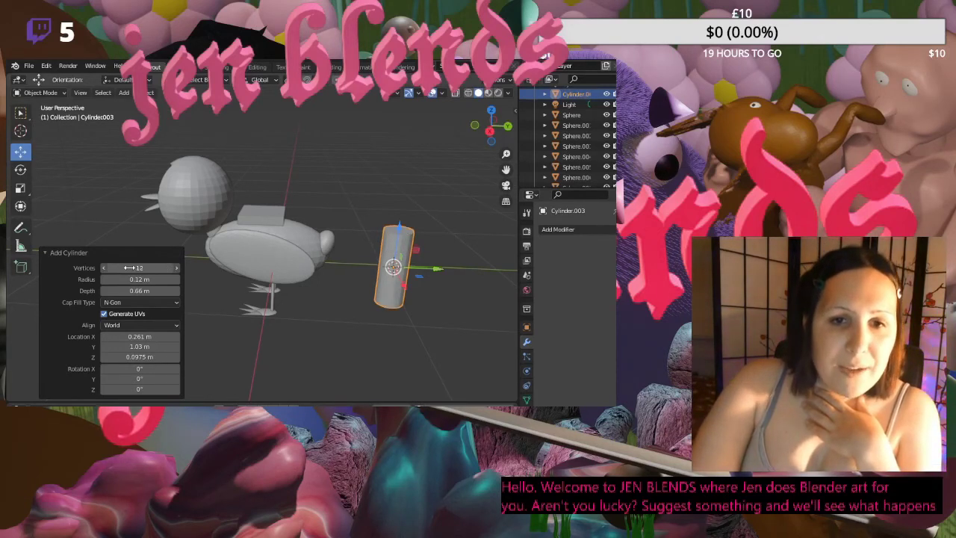
pyautogui.moveTo(129, 267); pyautogui.dragTo(127, 291)
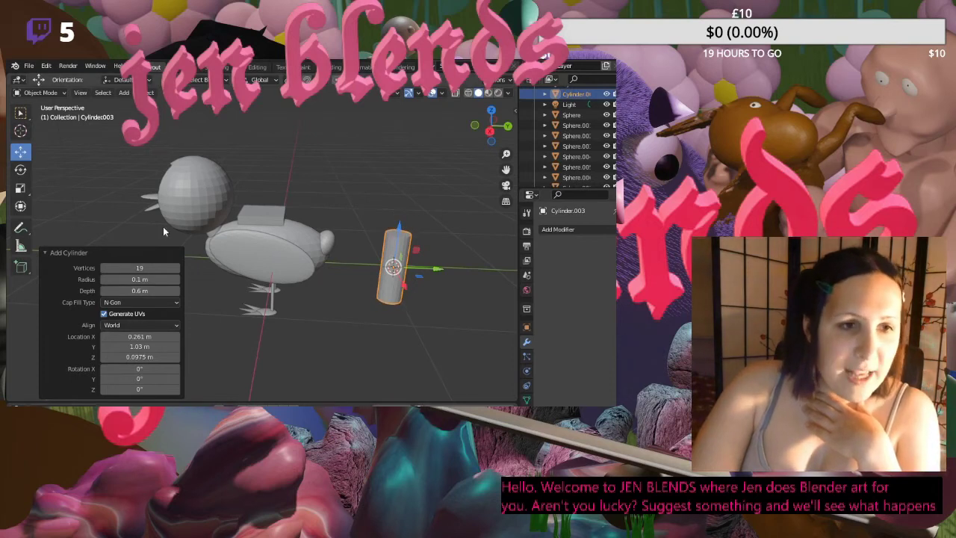
# - Rotate the cylinder in orthographic Right view so it lies horizontally
pyautogui.click(21, 169)
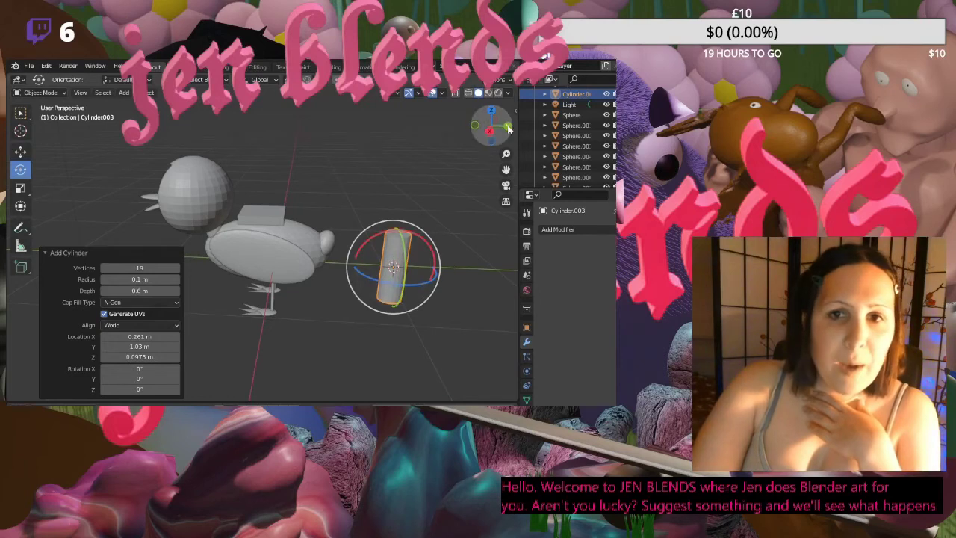
pyautogui.click(475, 125)
pyautogui.click(508, 125)
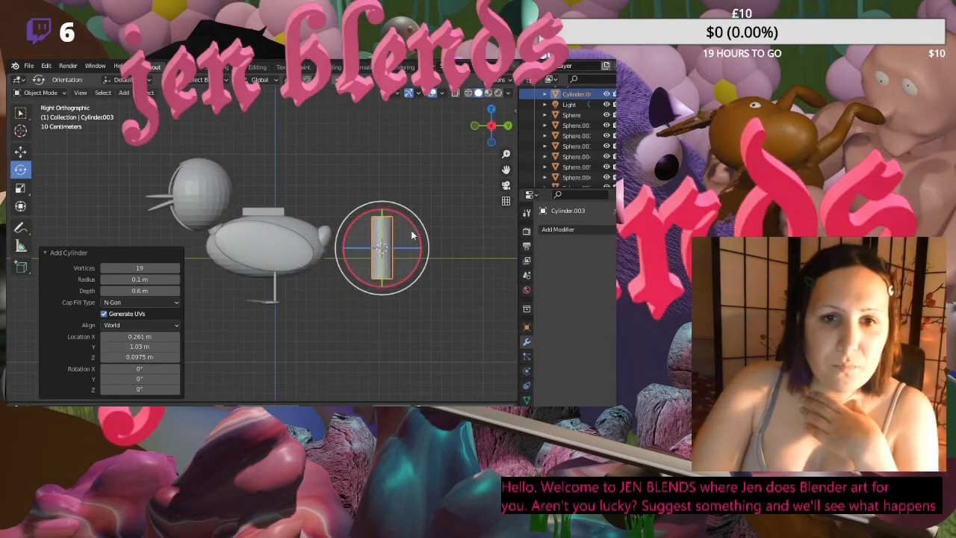
pyautogui.moveTo(413, 216); pyautogui.dragTo(381, 153)
# - Raise the cylinder over the bird and shift it sideways over the block
pyautogui.hotkey('shift', 'space')
pyautogui.press('g')
pyautogui.moveTo(423, 197); pyautogui.dragTo(307, 196)
pyautogui.moveTo(447, 160); pyautogui.dragTo(333, 217, button='middle')
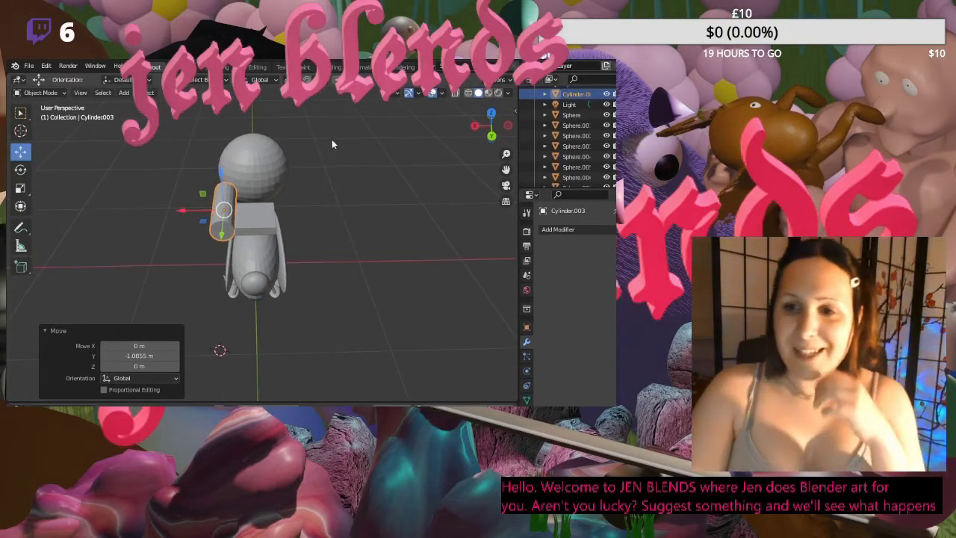
pyautogui.moveTo(206, 210); pyautogui.dragTo(224, 207)
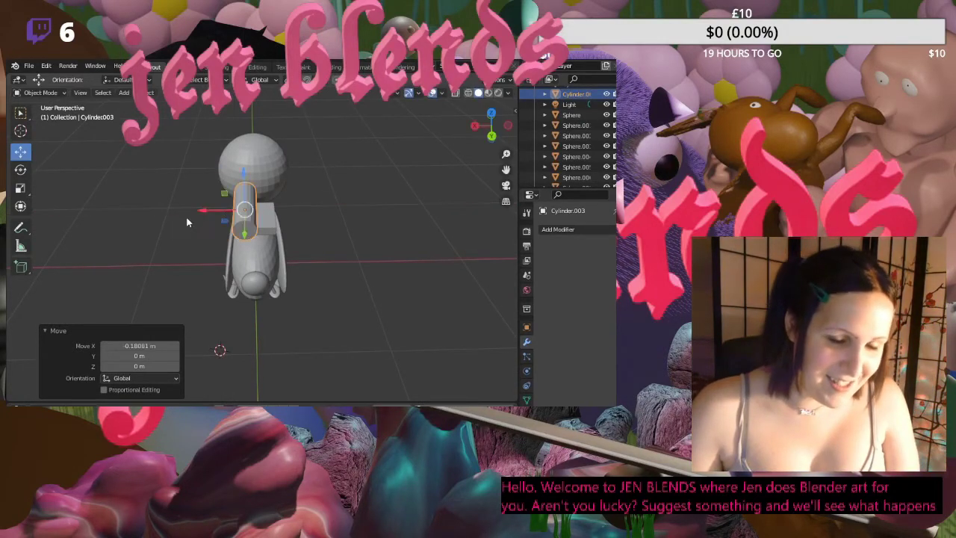
# - Lower the cylinder about 0.028 m until it rests lengthwise on the block
pyautogui.moveTo(224, 206); pyautogui.dragTo(294, 202, button='middle')
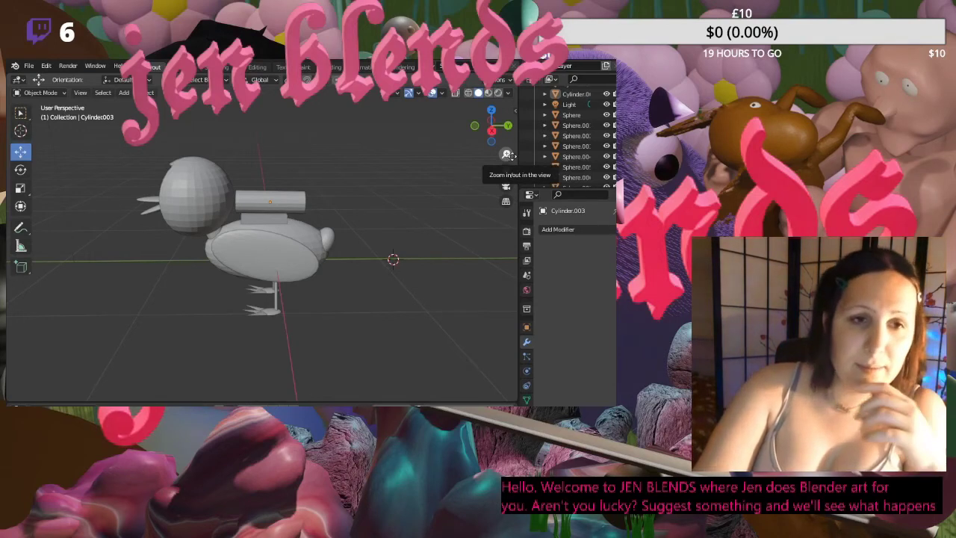
pyautogui.click(291, 206)
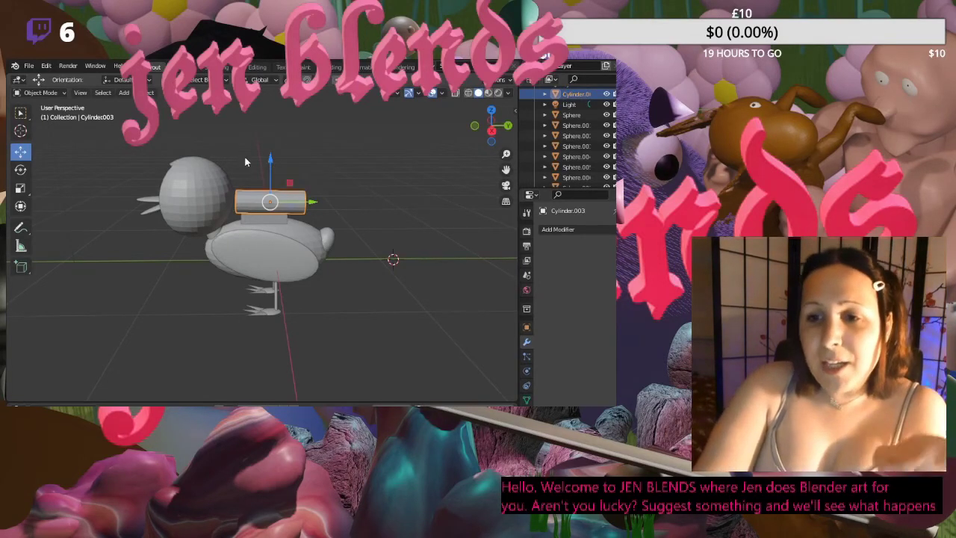
pyautogui.moveTo(275, 171); pyautogui.dragTo(271, 172)
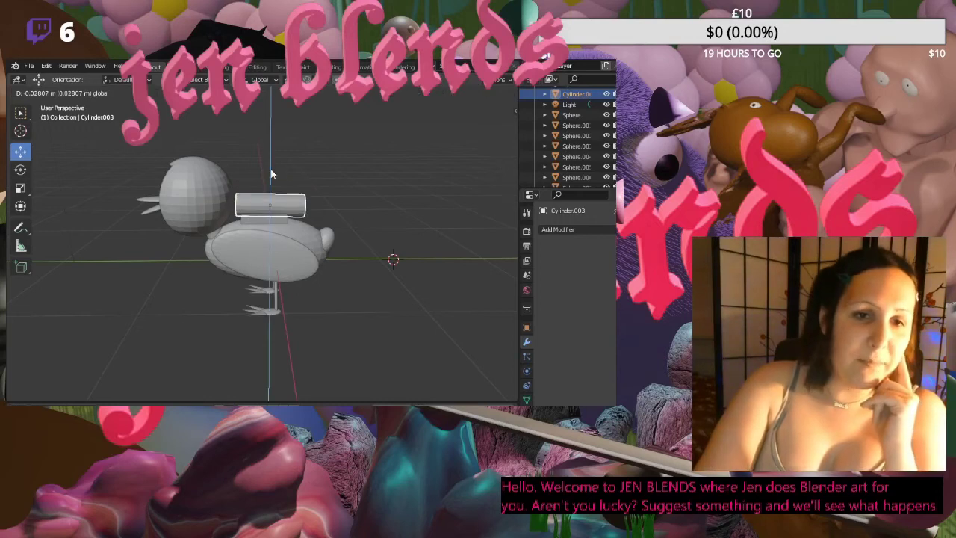
pyautogui.moveTo(363, 187); pyautogui.dragTo(240, 281, button='middle')
# - Duplicate the cylinder with Shift+D and place the copy beside the first
pyautogui.click(240, 281)
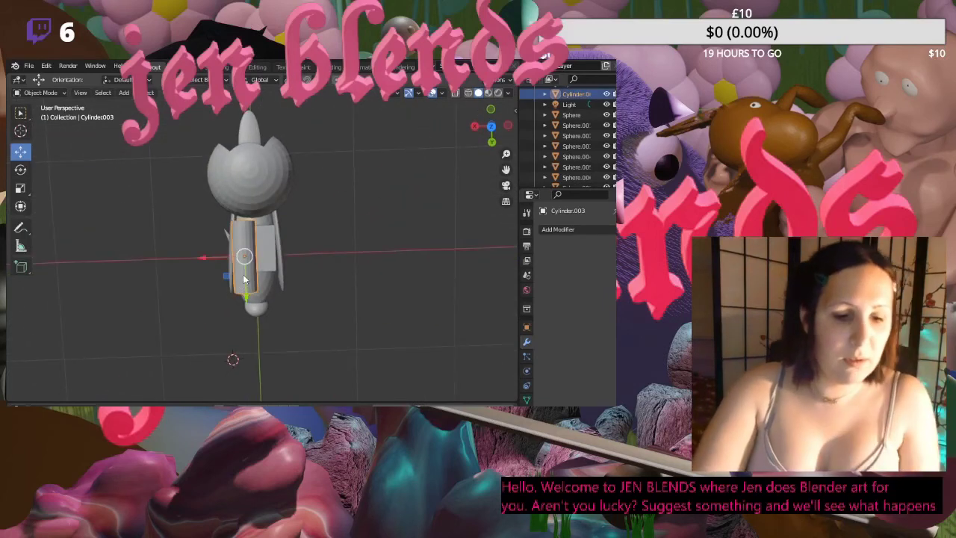
pyautogui.hotkey('shift', 'd')
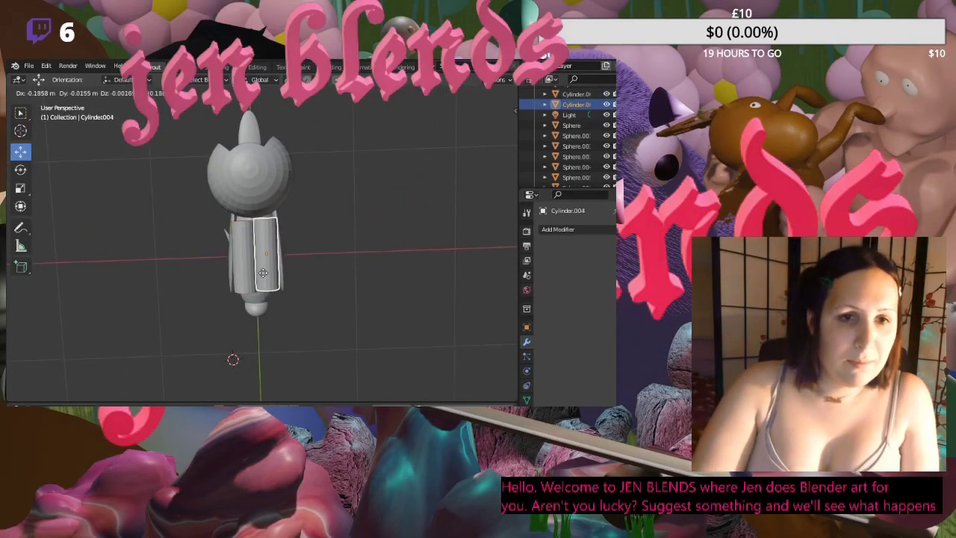
pyautogui.click(268, 276)
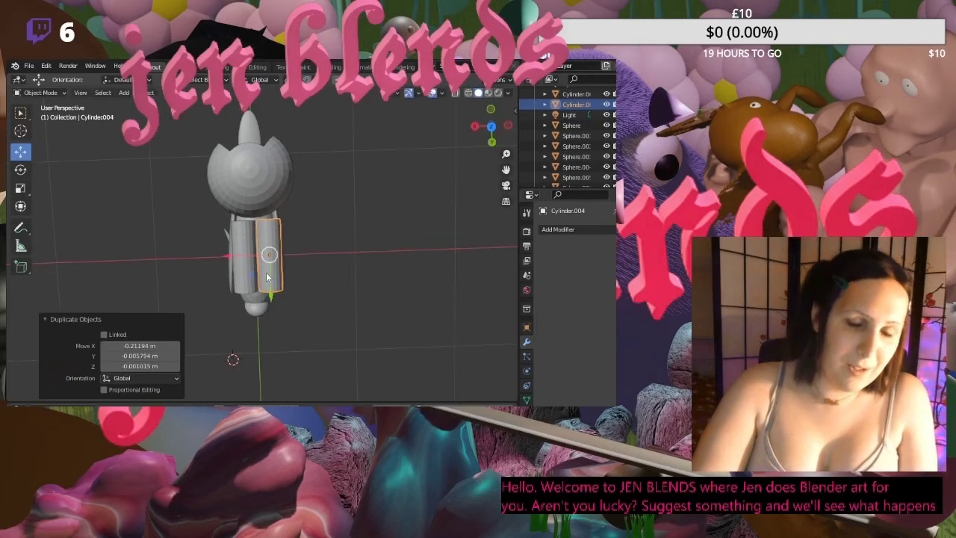
pyautogui.click(321, 212)
pyautogui.moveTo(321, 212); pyautogui.dragTo(454, 123, button='middle')
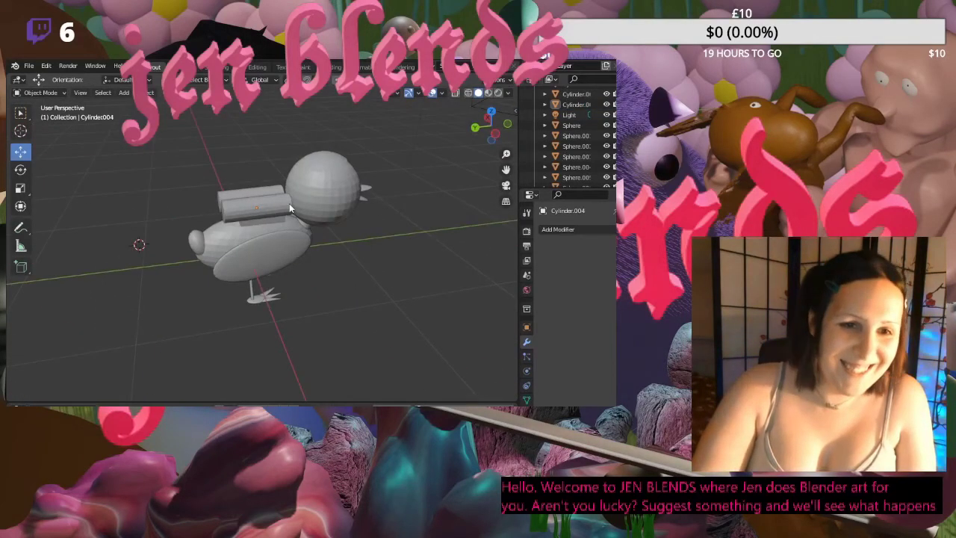
# - Nudge the right cylinder sideways along X so both sit evenly side by side
pyautogui.click(256, 209)
pyautogui.press('g')
pyautogui.press('y')
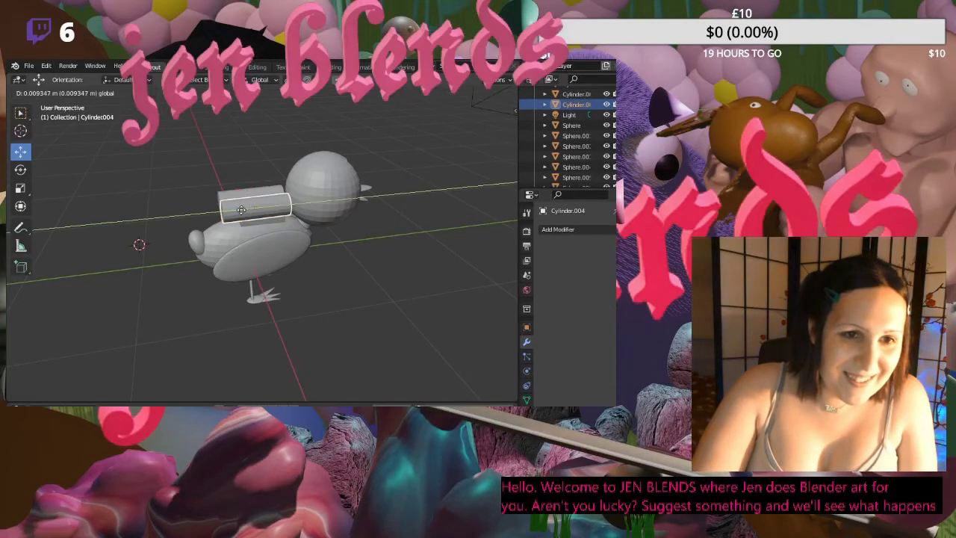
pyautogui.click(241, 210)
pyautogui.moveTo(310, 238); pyautogui.dragTo(296, 215, button='middle')
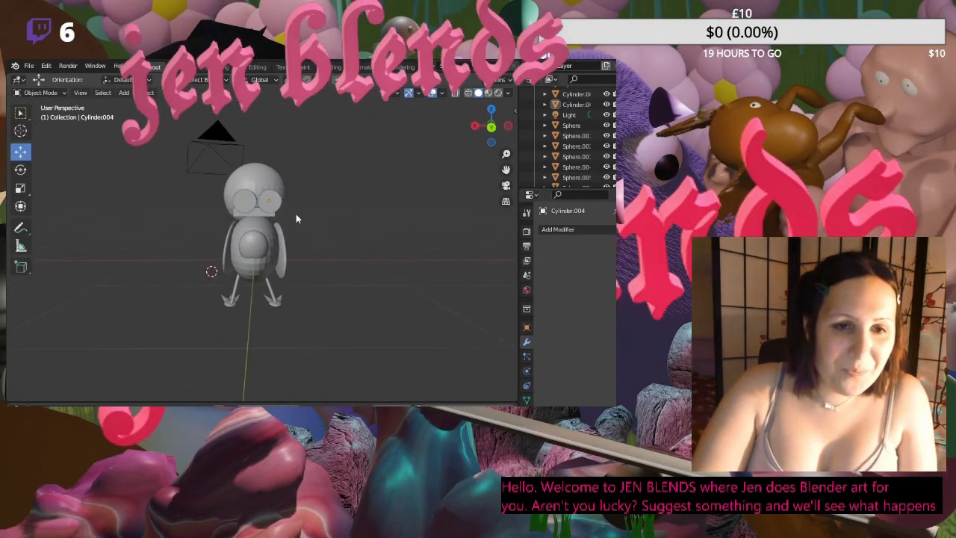
pyautogui.click(244, 208)
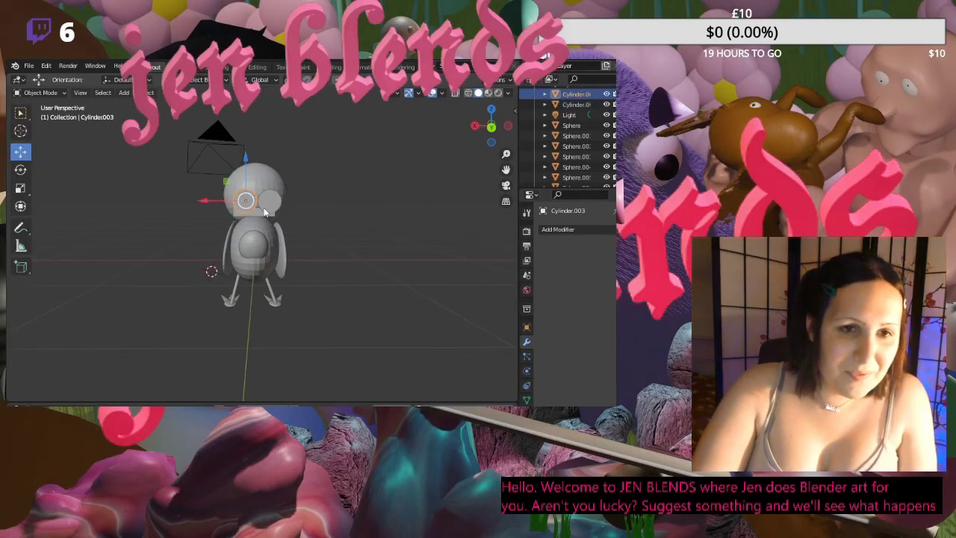
pyautogui.click(229, 201)
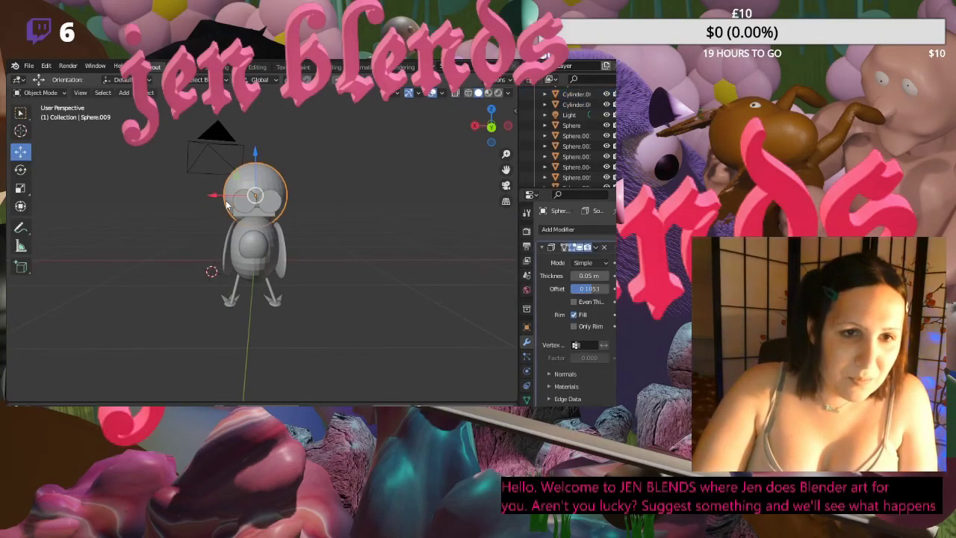
pyautogui.click(282, 205)
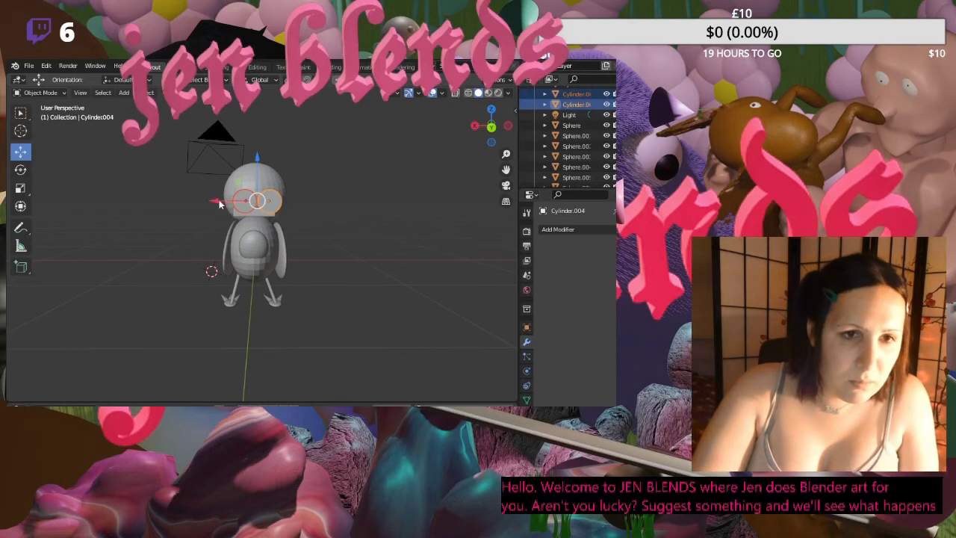
pyautogui.moveTo(214, 203); pyautogui.dragTo(208, 200)
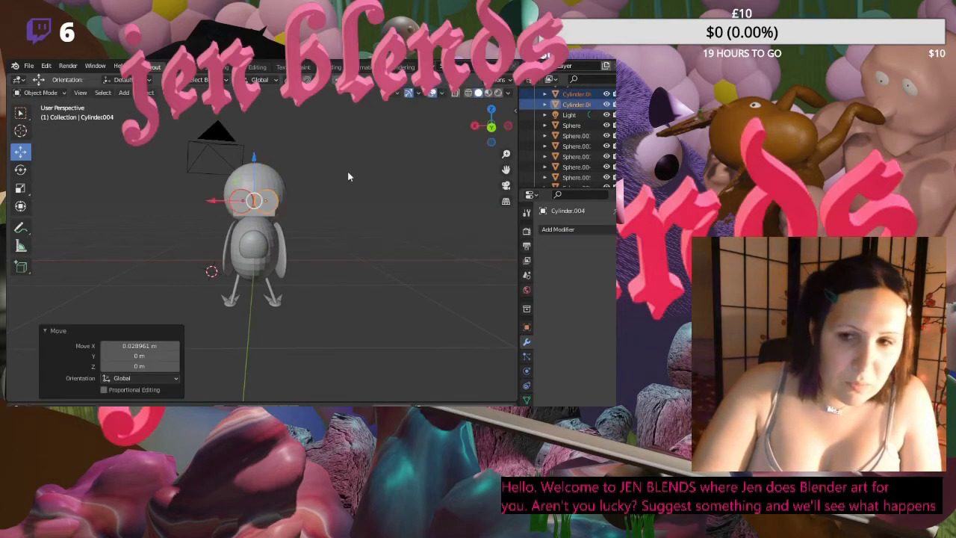
pyautogui.click(413, 224)
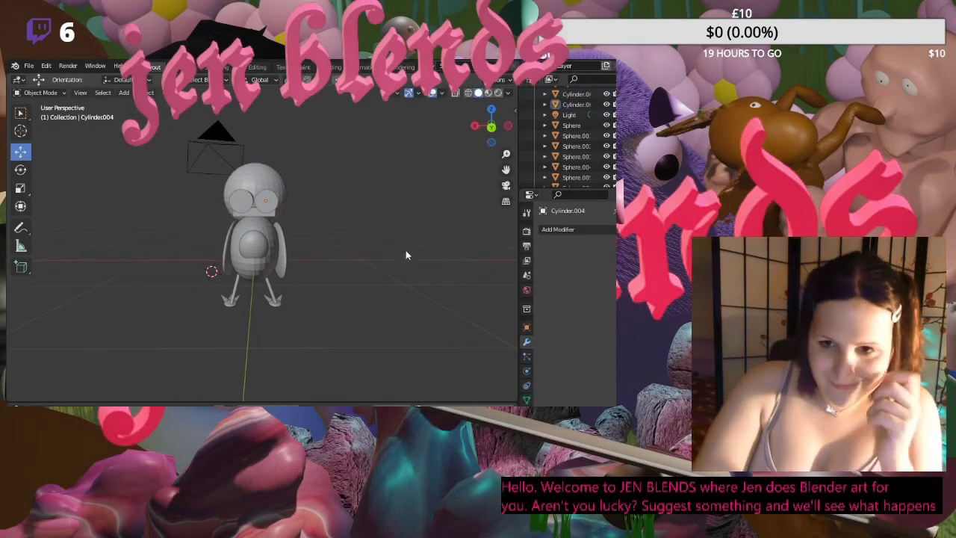
pyautogui.moveTo(412, 206); pyautogui.dragTo(310, 202, button='middle')
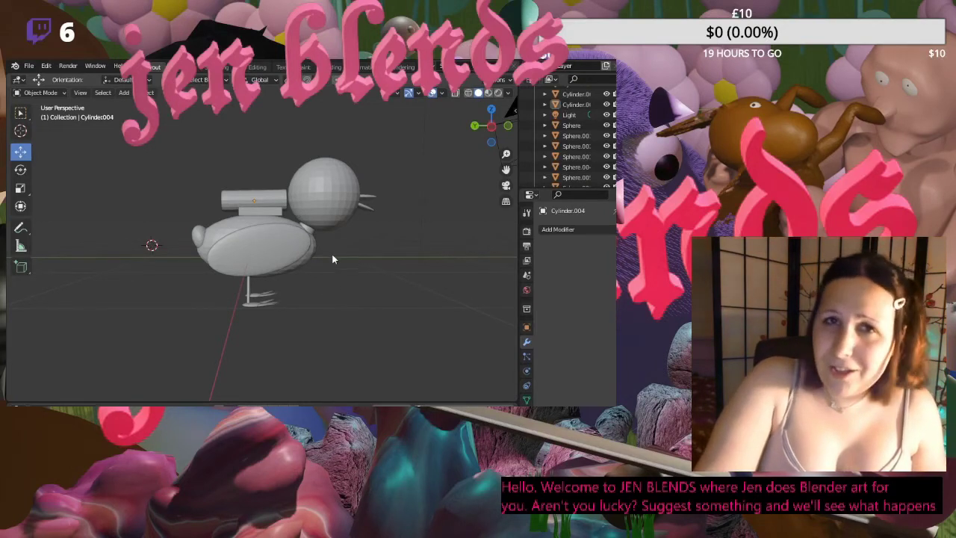
# - Orbit around the bird from front, side and above, then select Cylinder.003
pyautogui.moveTo(359, 238); pyautogui.dragTo(372, 284, button='middle')
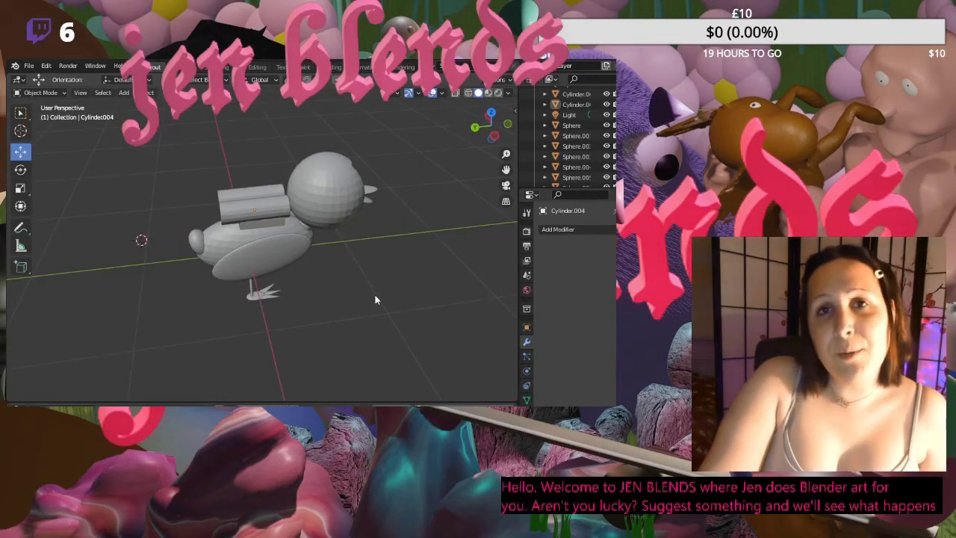
pyautogui.moveTo(407, 241); pyautogui.dragTo(306, 225, button='middle')
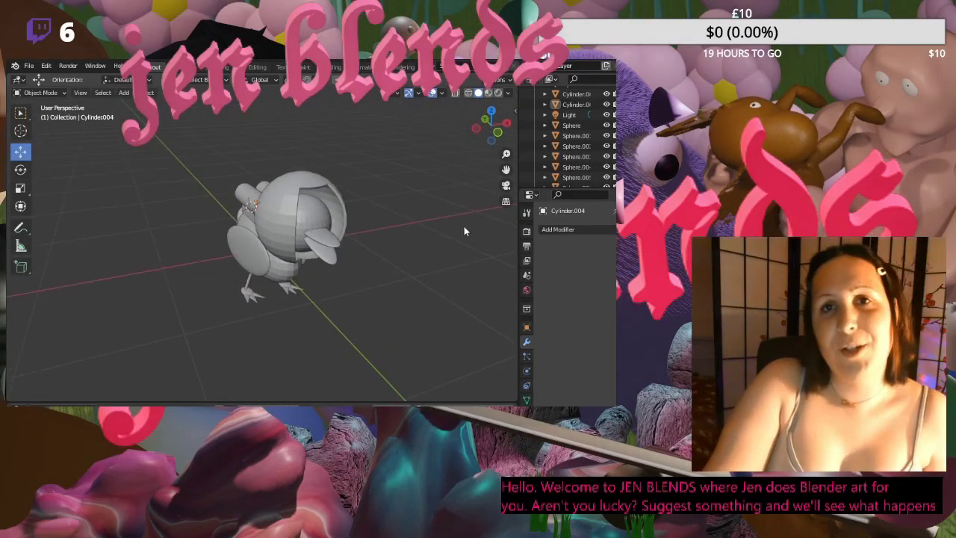
pyautogui.moveTo(415, 178); pyautogui.dragTo(375, 188, button='middle')
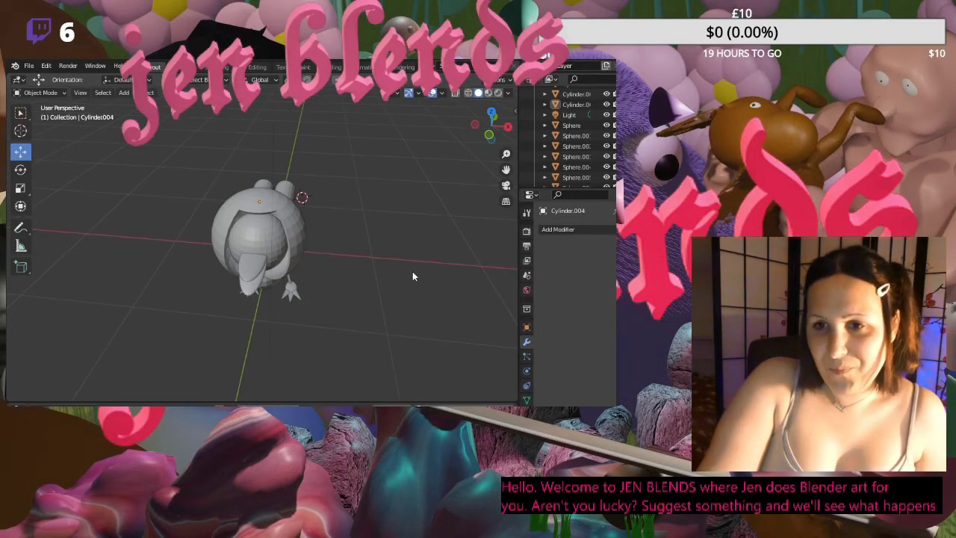
pyautogui.moveTo(412, 235); pyautogui.dragTo(220, 192, button='middle')
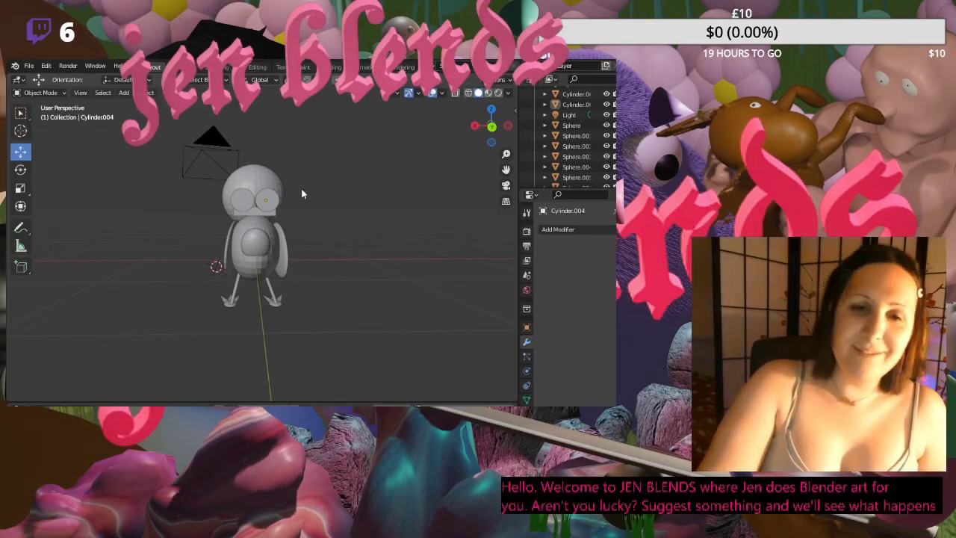
pyautogui.moveTo(301, 188); pyautogui.dragTo(296, 194, button='middle')
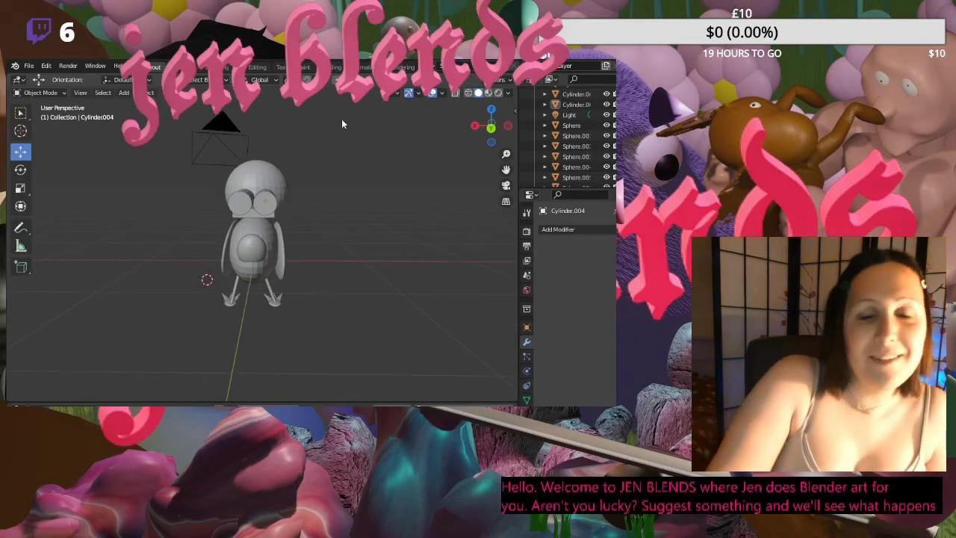
pyautogui.moveTo(343, 124); pyautogui.dragTo(419, 191, button='middle')
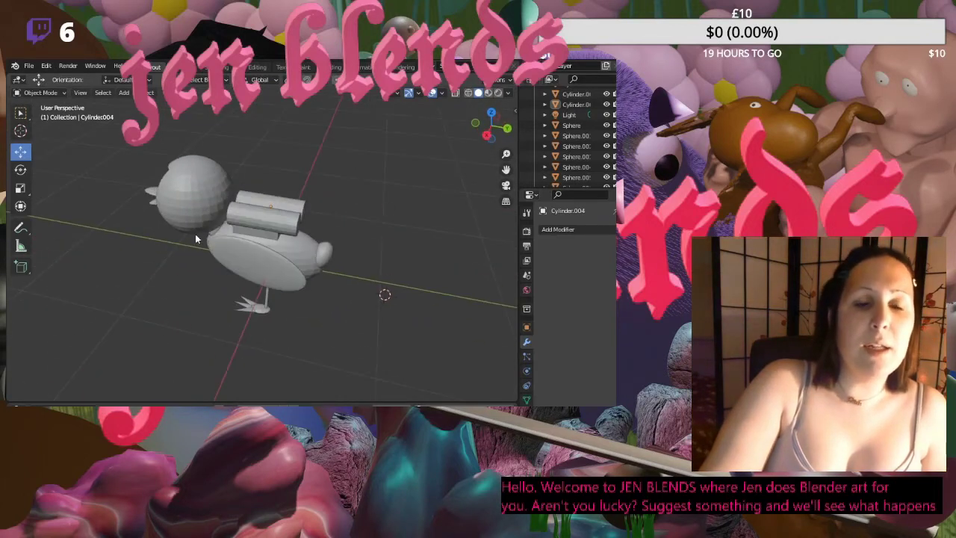
pyautogui.moveTo(196, 238); pyautogui.dragTo(283, 218, button='middle')
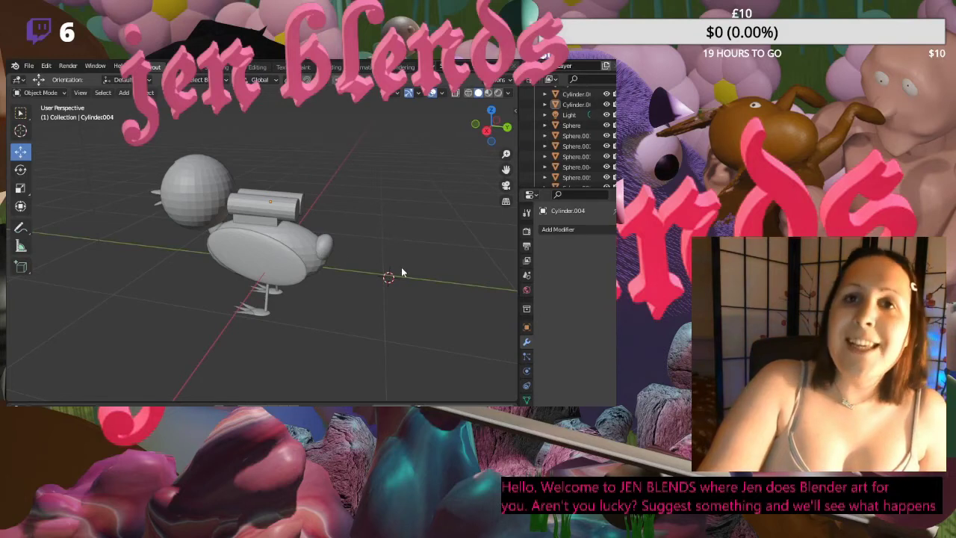
pyautogui.click(265, 213)
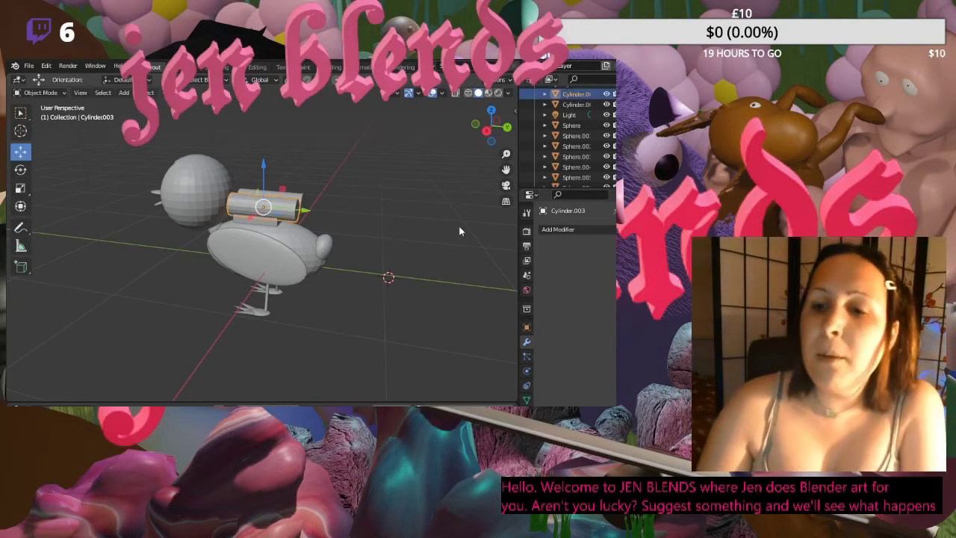
# - Add a Subdivision Surface modifier to Cylinder.003
pyautogui.click(568, 229)
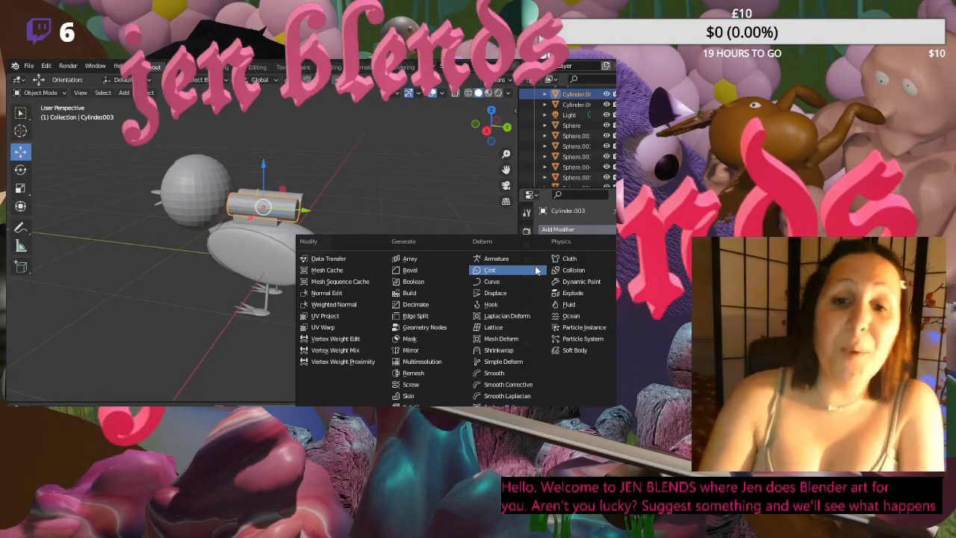
pyautogui.press('Escape')
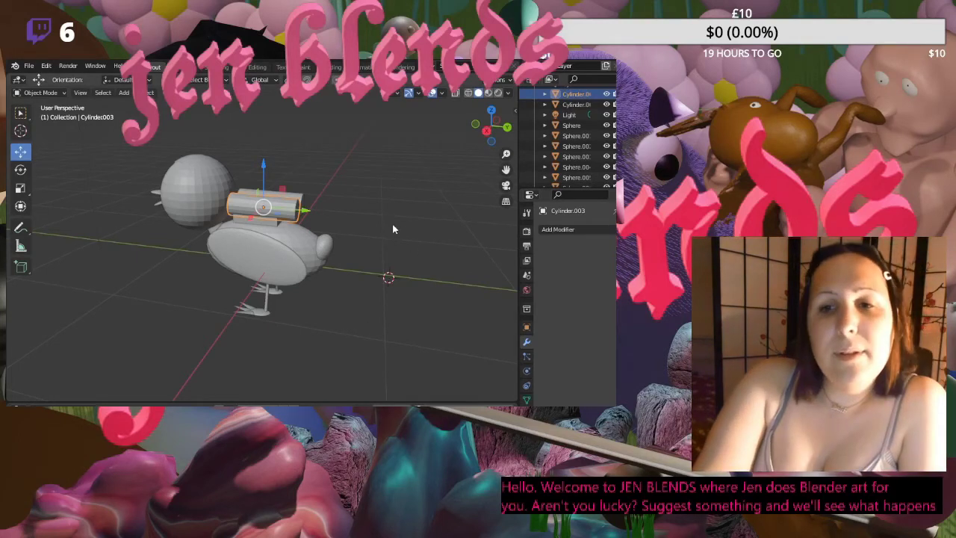
pyautogui.click(581, 231)
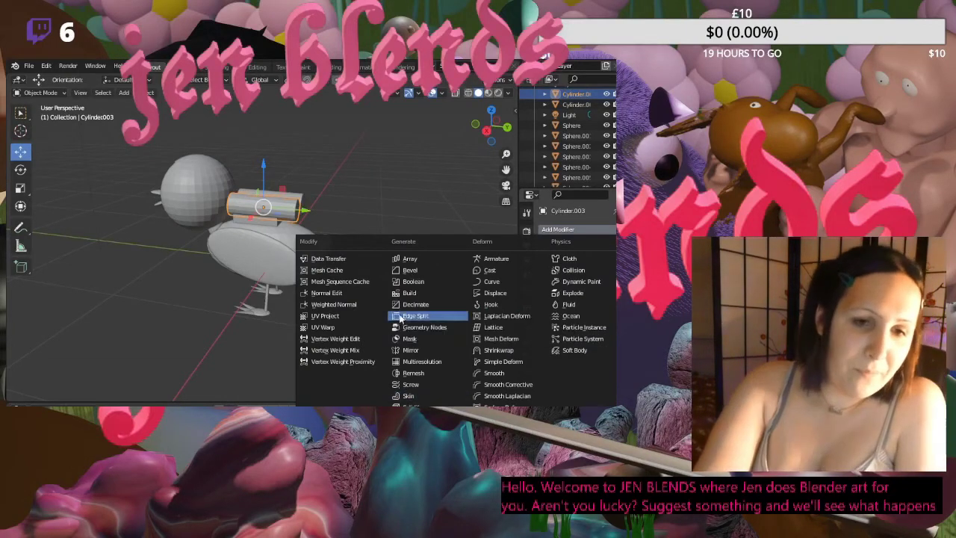
pyautogui.scroll(-1, 418, 355)
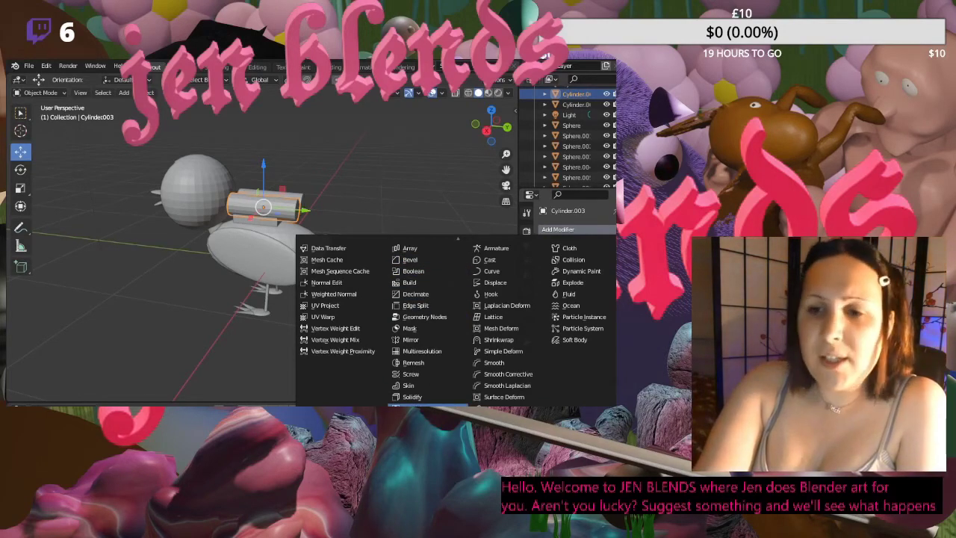
pyautogui.click(427, 403)
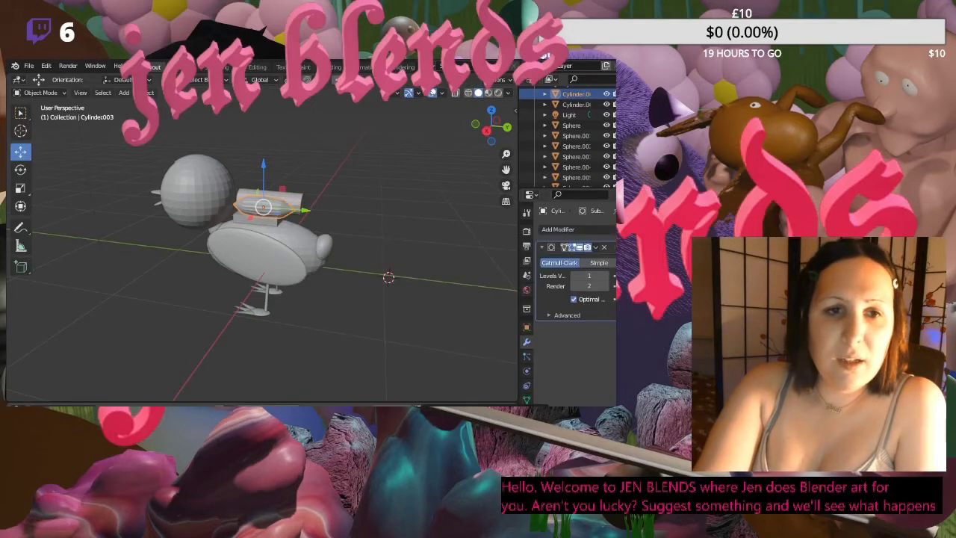
# - Set the subdivision Levels Viewport to 6 and Render to 2
pyautogui.moveTo(277, 230); pyautogui.dragTo(314, 243, button='middle')
pyautogui.scroll(5, 323, 243)
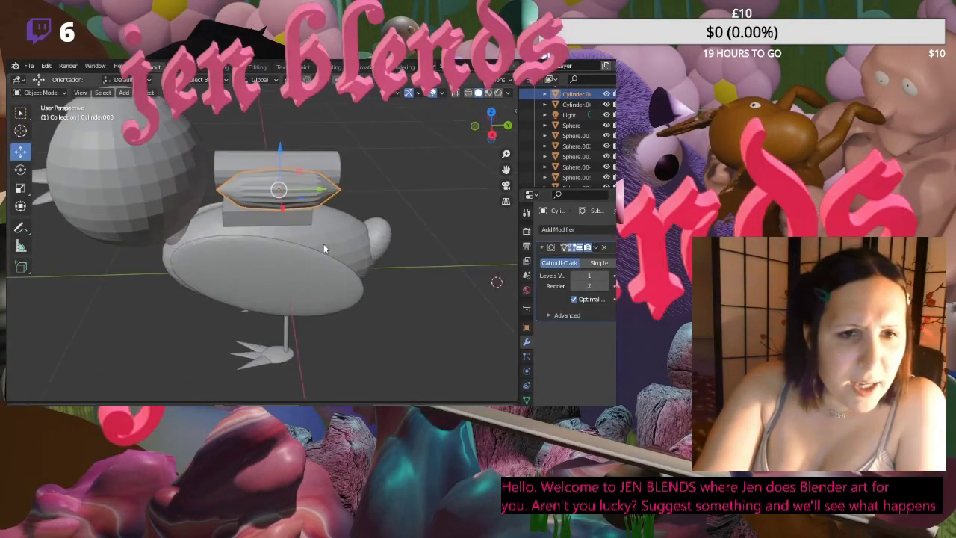
pyautogui.moveTo(369, 215)
pyautogui.mouseDown(button='middle')
pyautogui.moveTo(298, 226)
pyautogui.moveTo(358, 220)
pyautogui.mouseUp(button='middle')
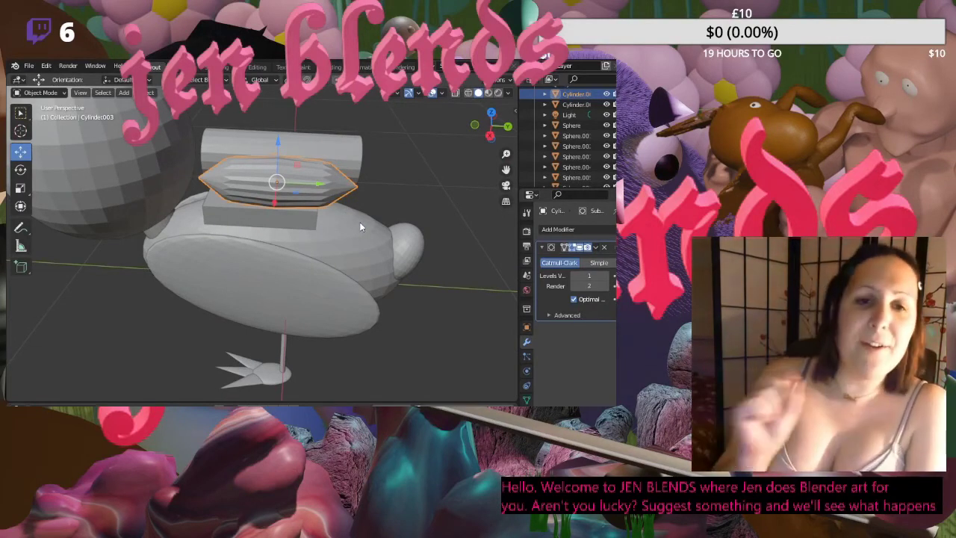
pyautogui.click(606, 275)
pyautogui.click(606, 276)
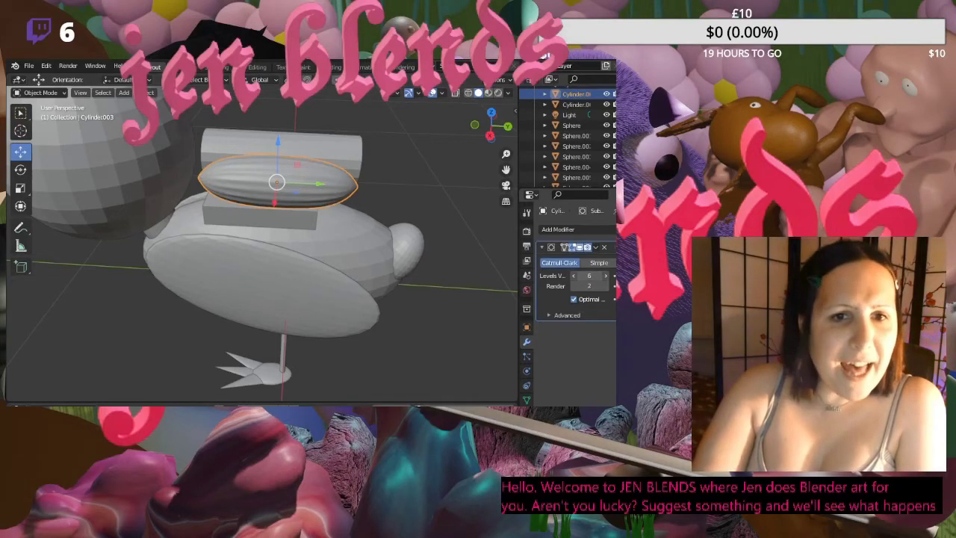
pyautogui.click(606, 286)
pyautogui.click(606, 286)
pyautogui.click(605, 286)
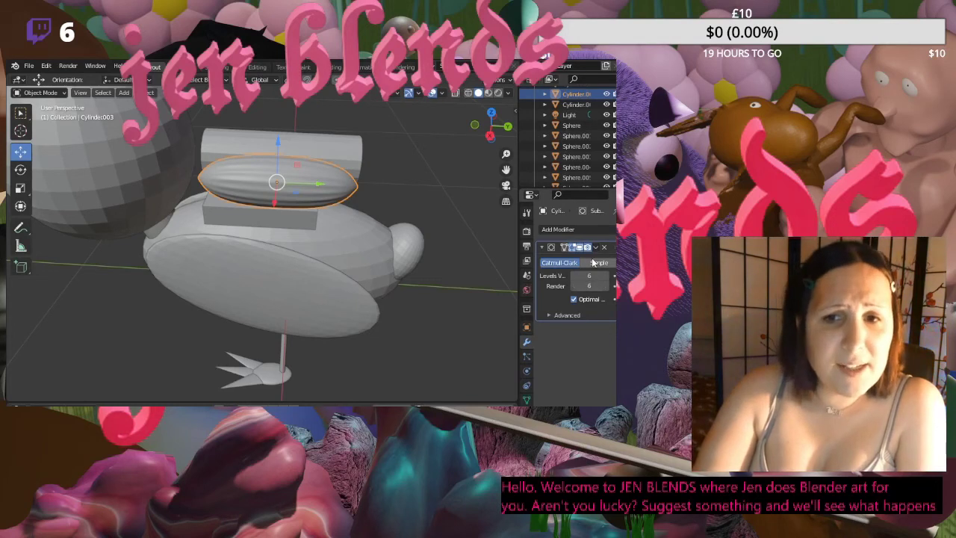
pyautogui.click(573, 286)
pyautogui.click(573, 286)
pyautogui.click(573, 286)
pyautogui.click(573, 286)
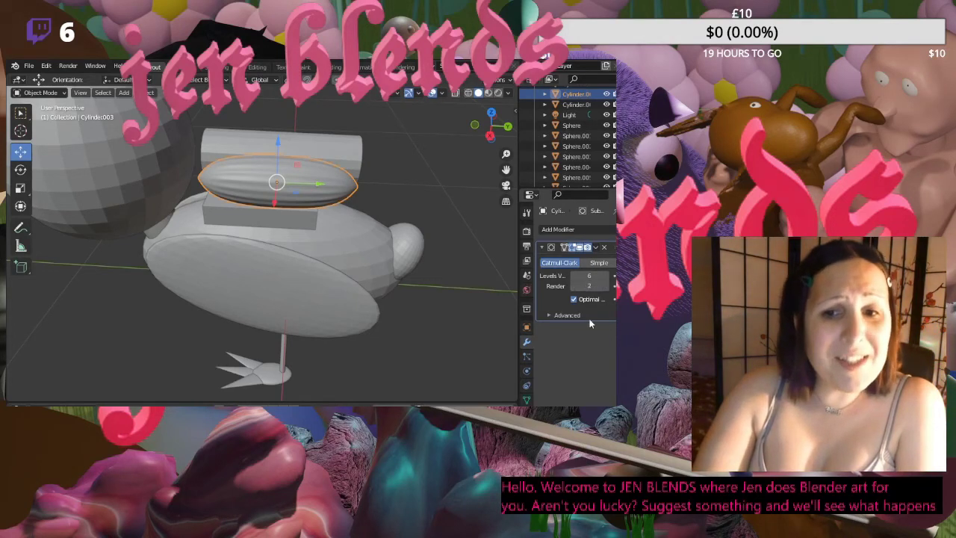
# - Review the advanced subdivision options, keep Catmull-Clark, and switch to the Modeling workspace
pyautogui.click(562, 315)
pyautogui.moveTo(582, 344)
pyautogui.mouseDown()
pyautogui.moveTo(591, 343)
pyautogui.moveTo(575, 344)
pyautogui.moveTo(585, 356)
pyautogui.mouseUp()
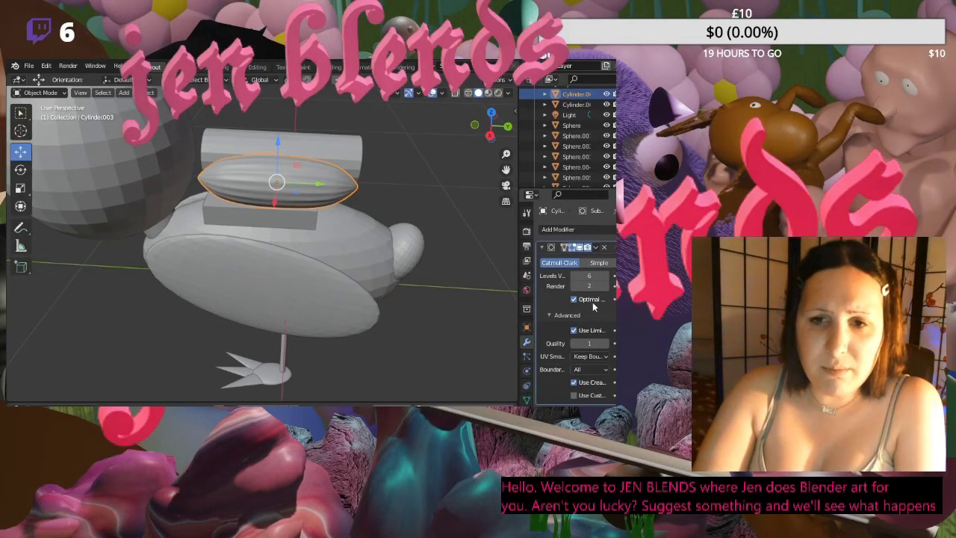
pyautogui.click(593, 263)
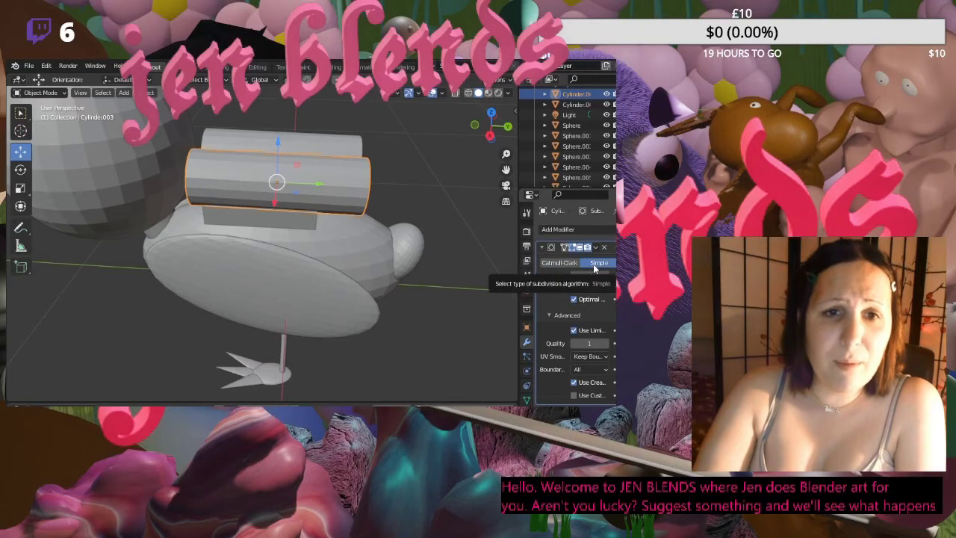
pyautogui.click(559, 262)
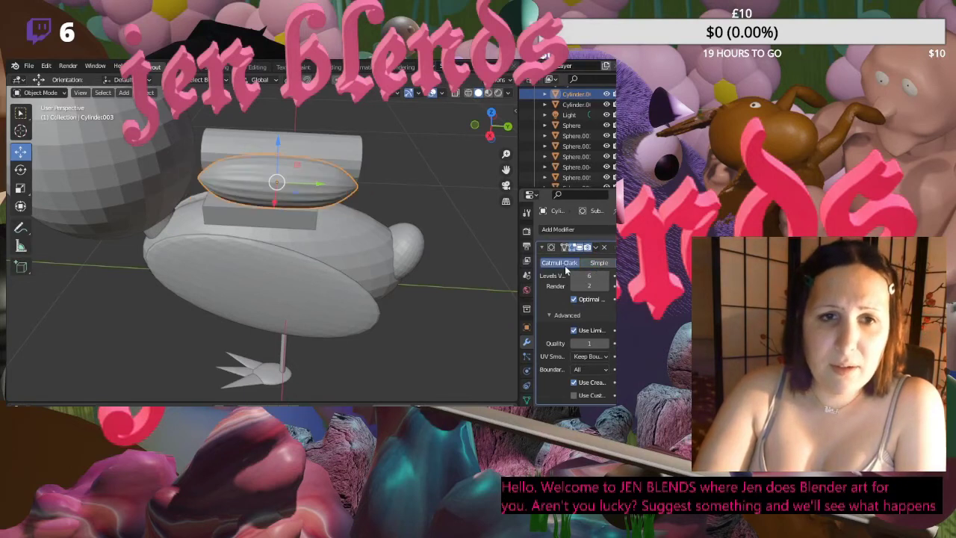
pyautogui.moveTo(403, 178)
pyautogui.mouseDown(button='middle')
pyautogui.moveTo(310, 127)
pyautogui.moveTo(359, 151)
pyautogui.moveTo(415, 153)
pyautogui.moveTo(377, 207)
pyautogui.moveTo(257, 167)
pyautogui.moveTo(317, 148)
pyautogui.moveTo(422, 153)
pyautogui.moveTo(408, 166)
pyautogui.mouseUp(button='middle')
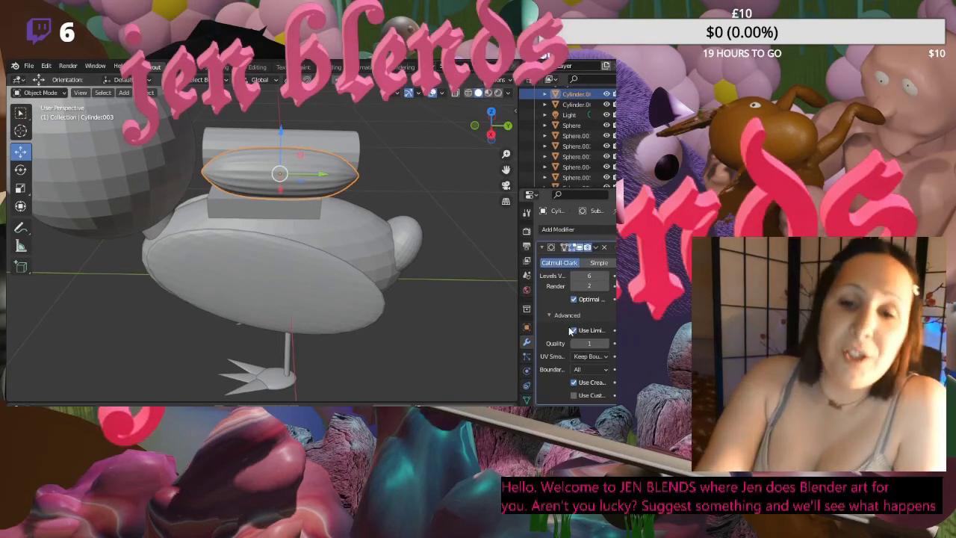
pyautogui.click(588, 369)
pyautogui.click(561, 315)
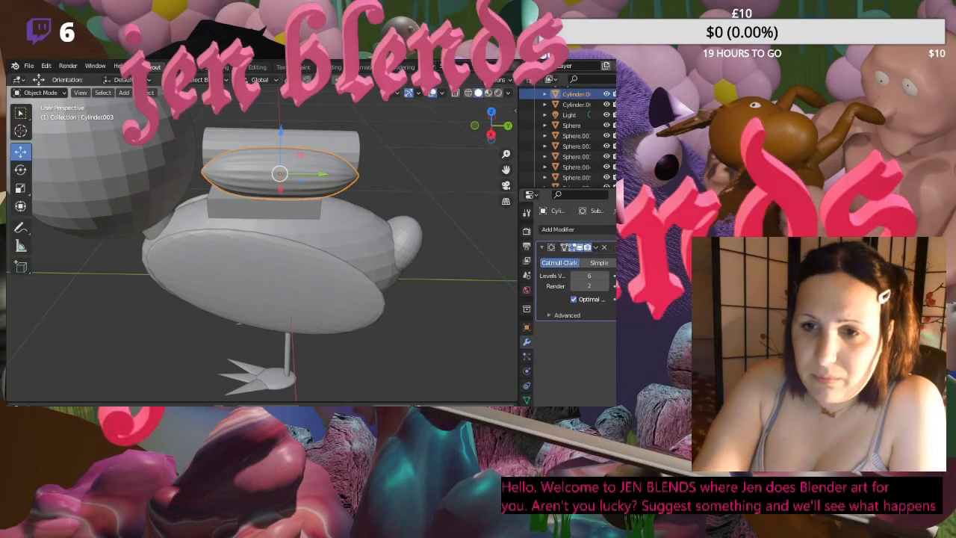
pyautogui.click(198, 66)
pyautogui.click(187, 169)
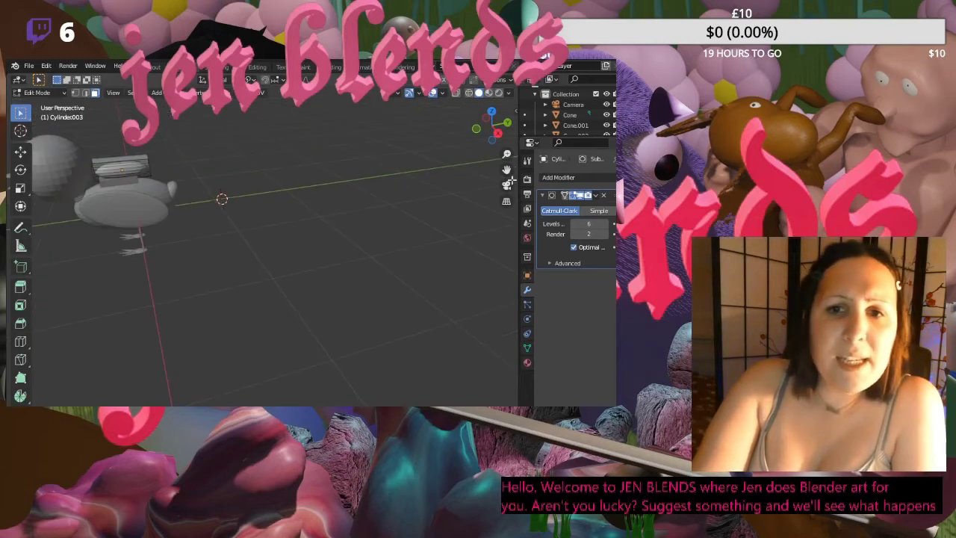
# - Move the cylinder geometry slightly along the top of the back block
pyautogui.moveTo(507, 170); pyautogui.dragTo(478, 179)
pyautogui.moveTo(321, 194)
pyautogui.mouseDown(button='middle')
pyautogui.moveTo(351, 186)
pyautogui.moveTo(284, 190)
pyautogui.moveTo(244, 153)
pyautogui.moveTo(331, 180)
pyautogui.mouseUp(button='middle')
pyautogui.scroll(4, 331, 180)
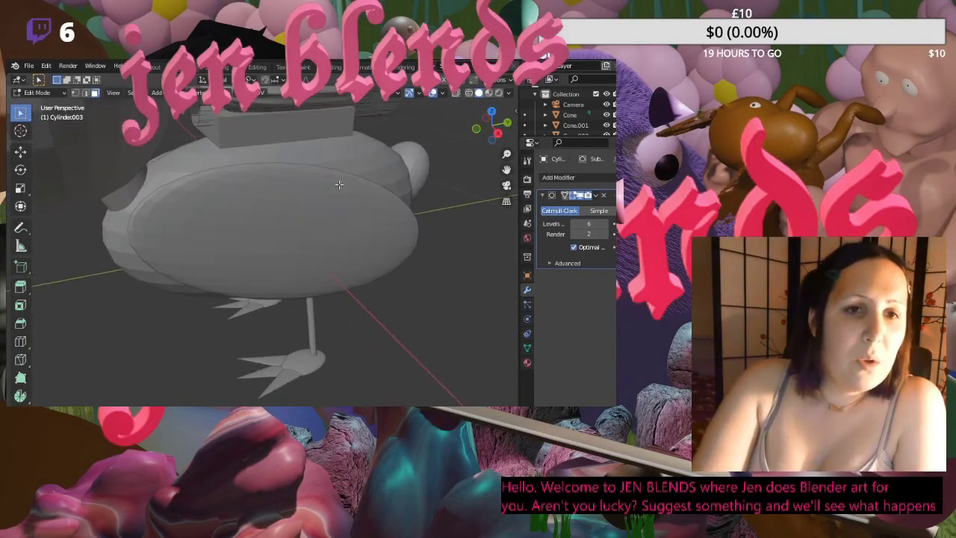
pyautogui.scroll(-1, 308, 190)
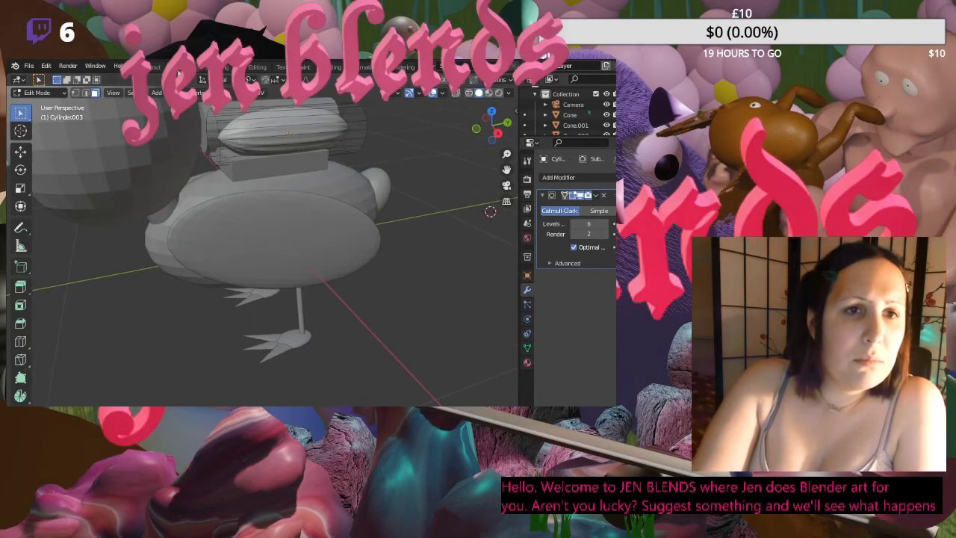
pyautogui.click(251, 124)
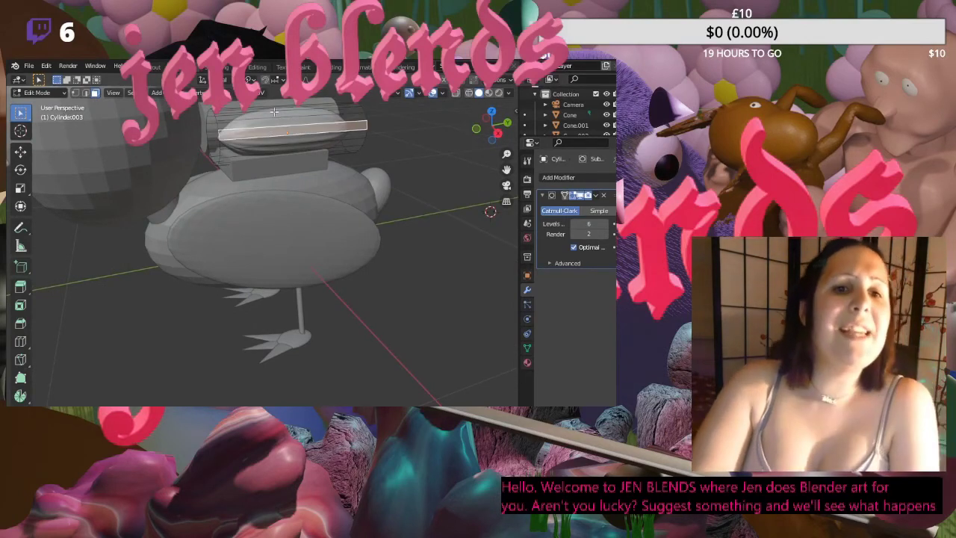
pyautogui.press('a')
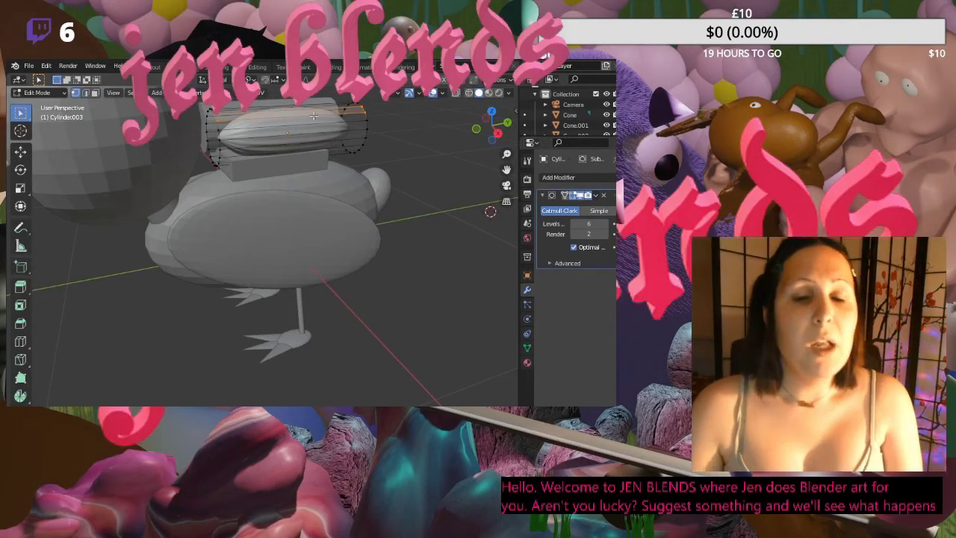
pyautogui.click(369, 136)
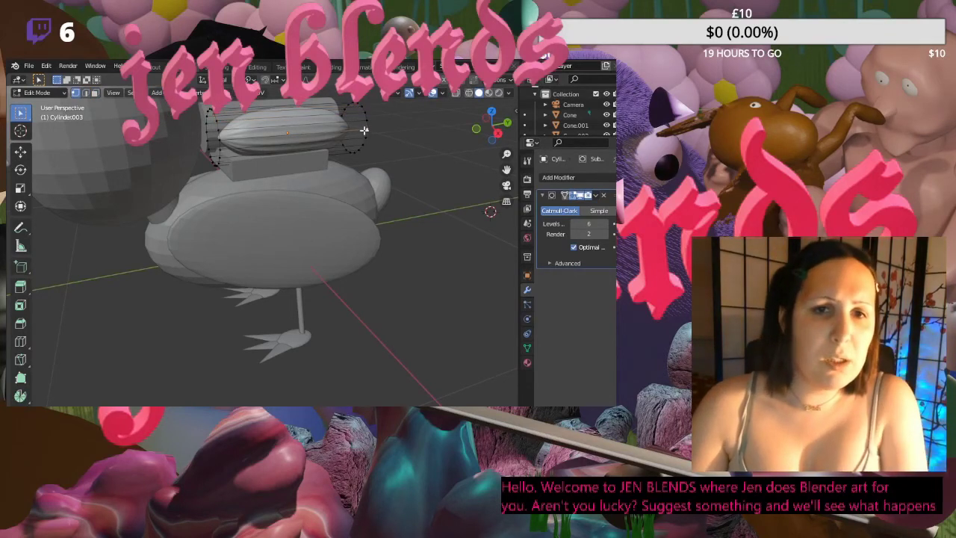
pyautogui.moveTo(399, 143); pyautogui.dragTo(337, 141, button='middle')
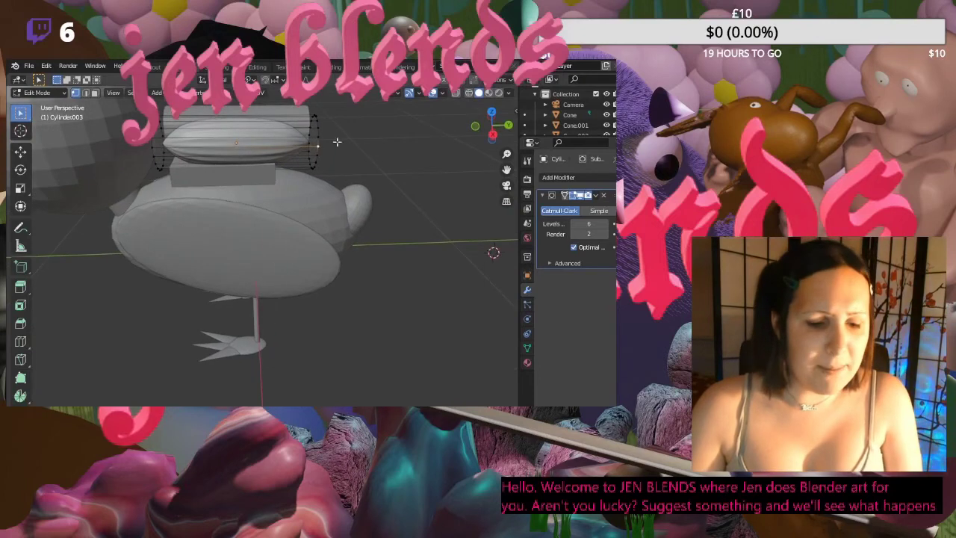
pyautogui.press('g')
pyautogui.click(295, 142)
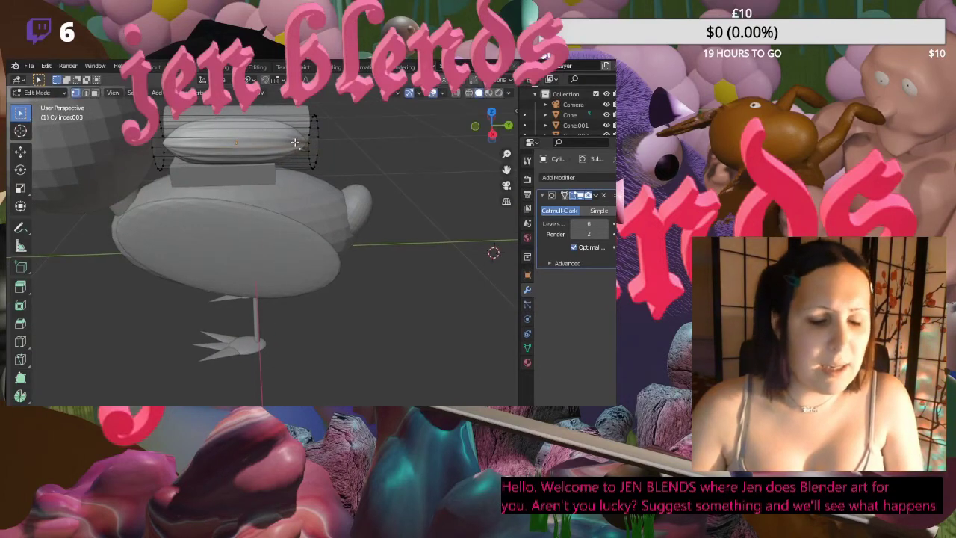
# - Check the cylinder in front, side and back orthographic views, circle-selecting its vertices
pyautogui.click(477, 128)
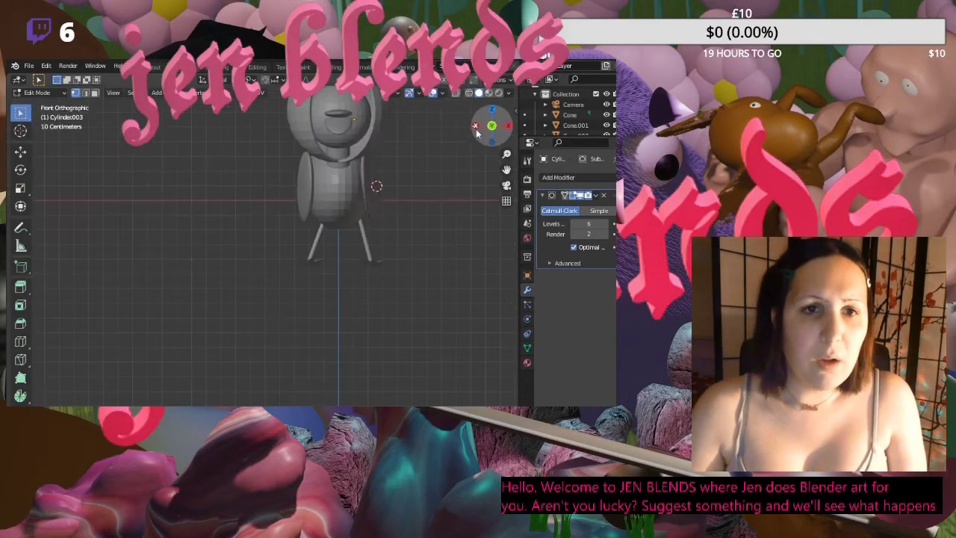
pyautogui.click(505, 128)
pyautogui.click(499, 129)
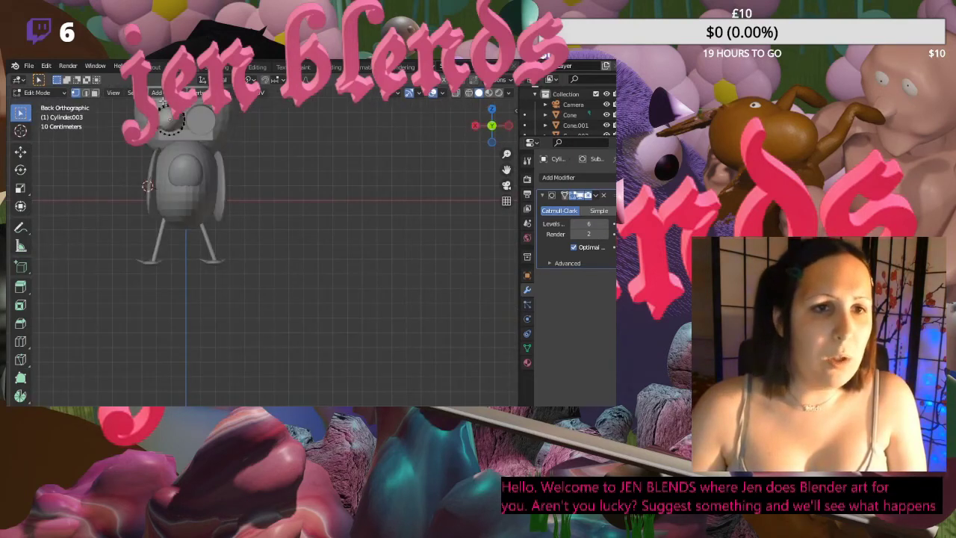
pyautogui.click(170, 122)
pyautogui.rightClick(194, 140)
# - Box-select the cylinder's vertices, clear the selection, and turn on X-ray
pyautogui.moveTo(281, 160); pyautogui.dragTo(424, 208, button='middle')
pyautogui.scroll(4, 335, 160)
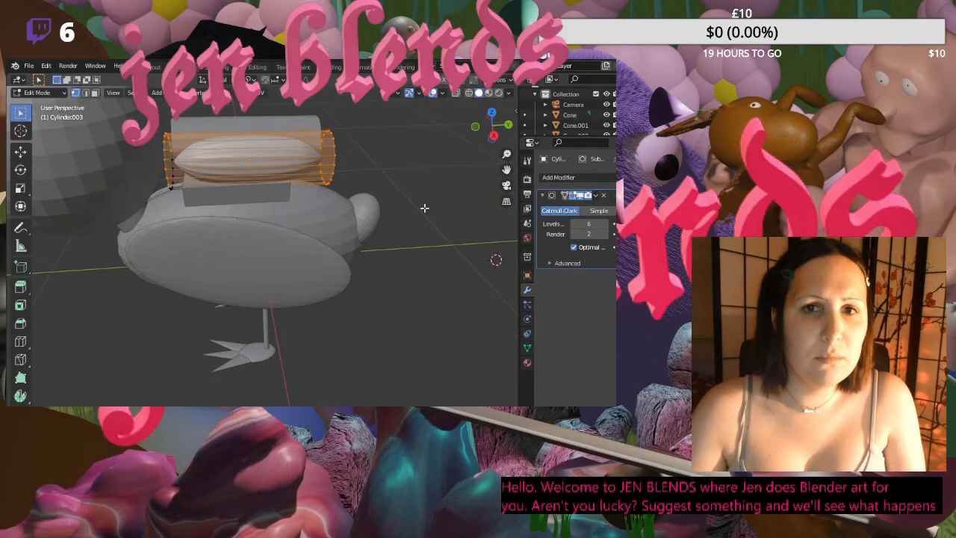
pyautogui.click(369, 140)
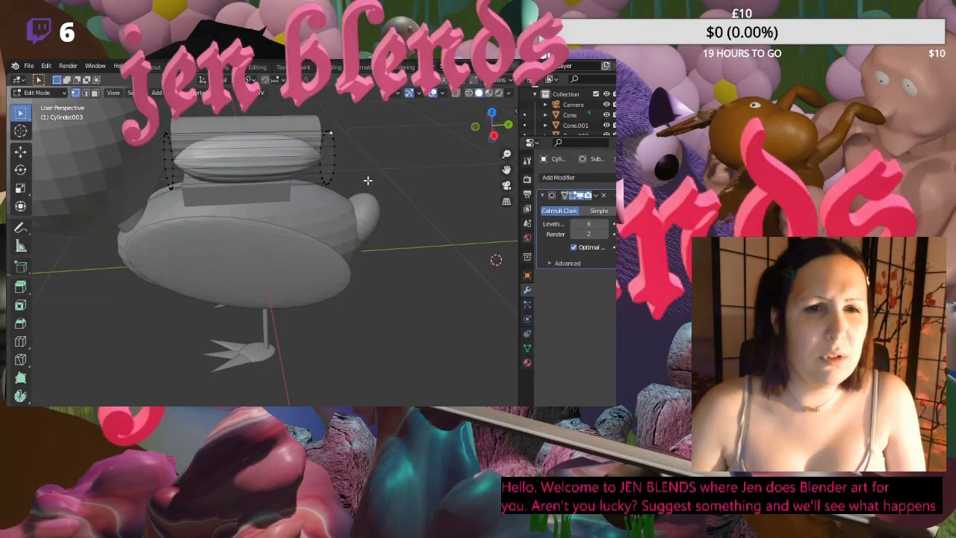
pyautogui.moveTo(368, 187); pyautogui.dragTo(167, 116)
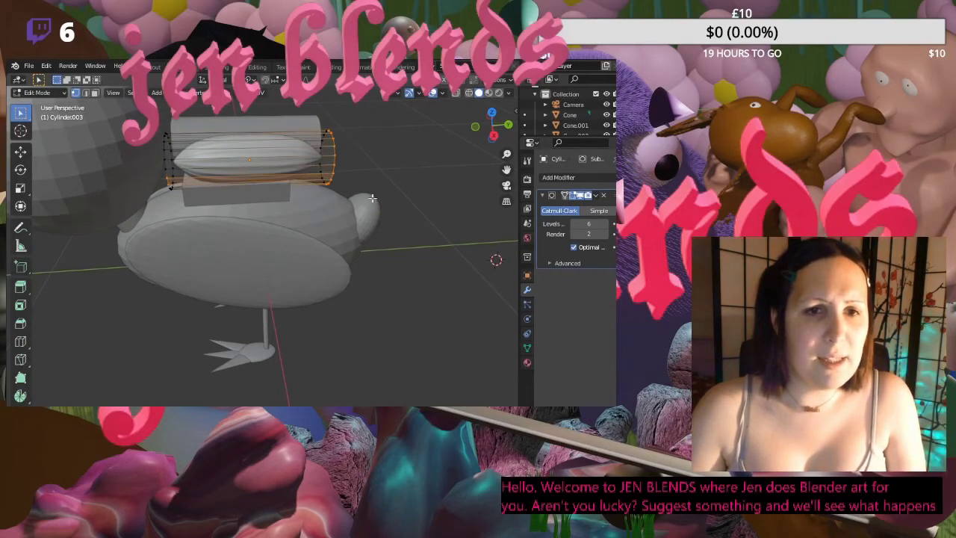
pyautogui.moveTo(372, 198); pyautogui.dragTo(139, 104)
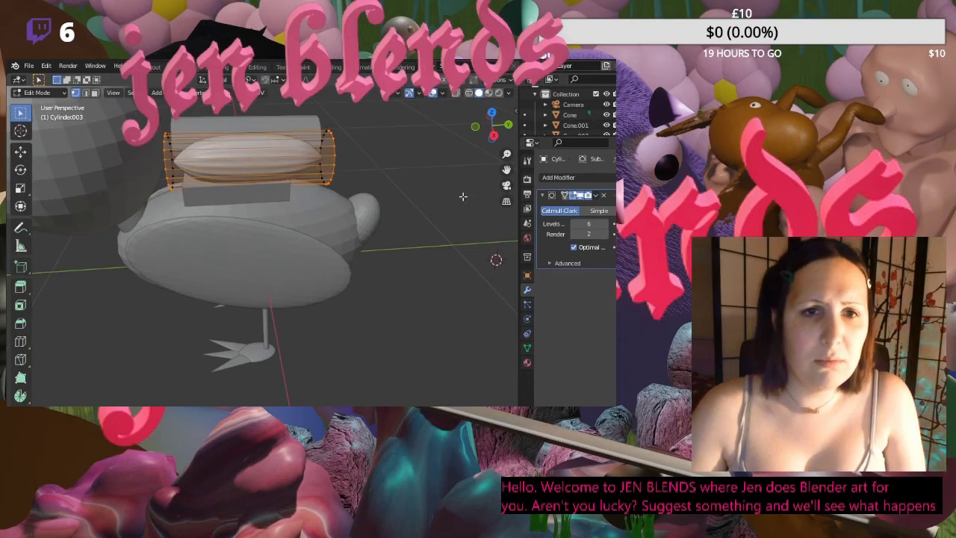
pyautogui.click(428, 188)
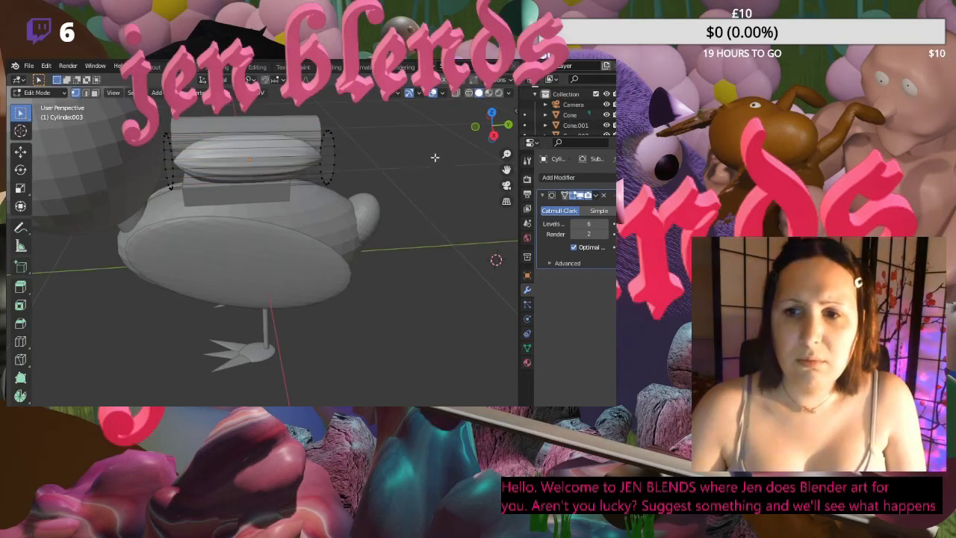
pyautogui.click(456, 92)
# - Try shifting the whole cylinder slightly left, then undo it and deselect
pyautogui.moveTo(375, 204); pyautogui.dragTo(152, 122)
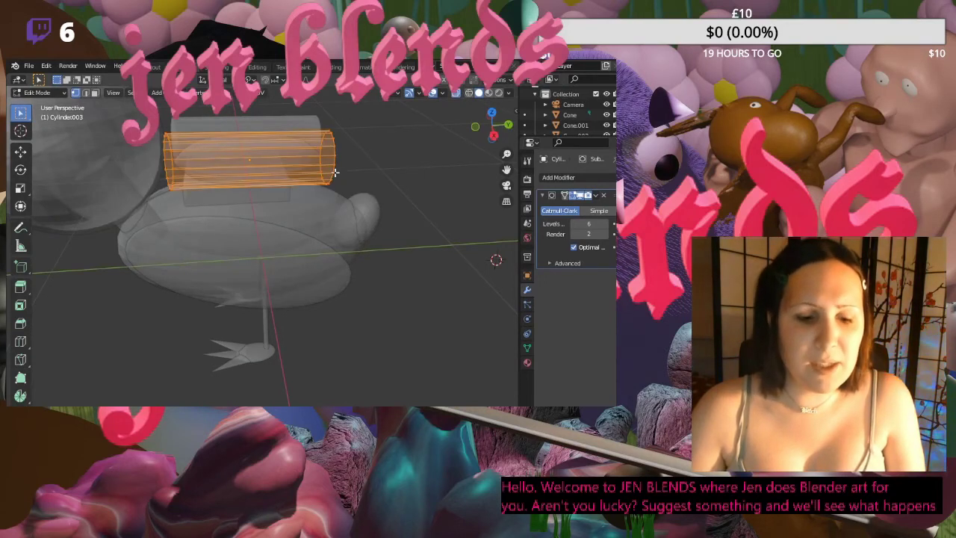
pyautogui.press('g')
pyautogui.click(294, 173)
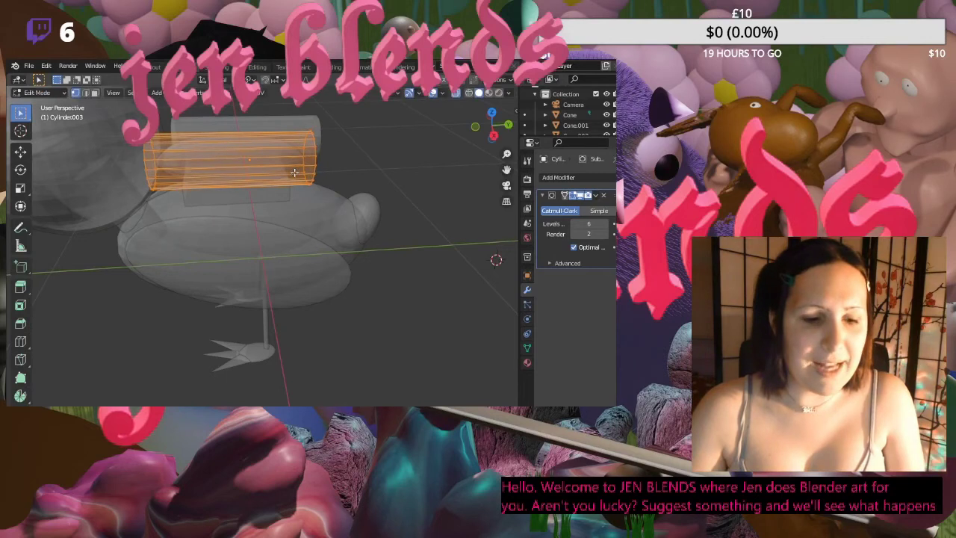
pyautogui.hotkey('ctrl', 'z')
pyautogui.click(361, 207)
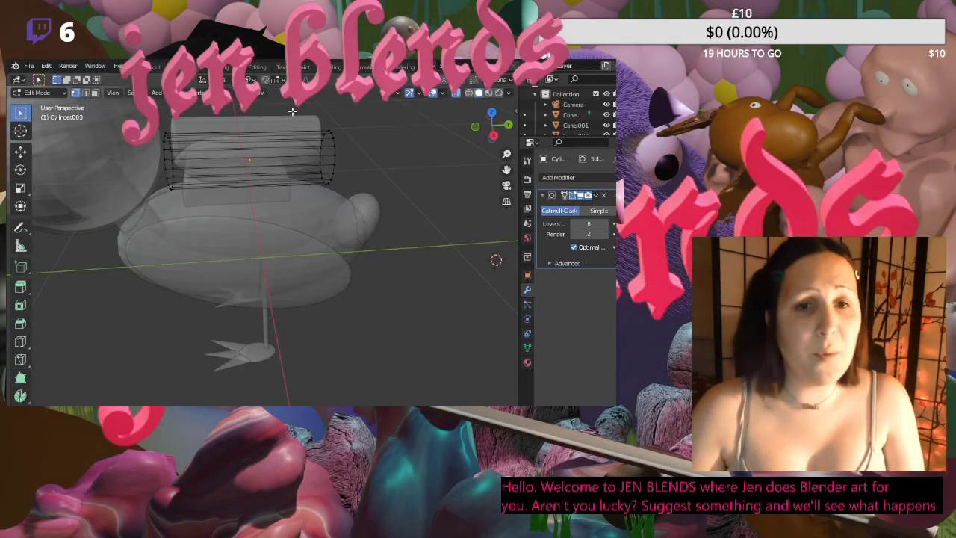
# - Select the cylinder's lower vertices and nudge them slightly upward
pyautogui.click(475, 127)
pyautogui.click(506, 129)
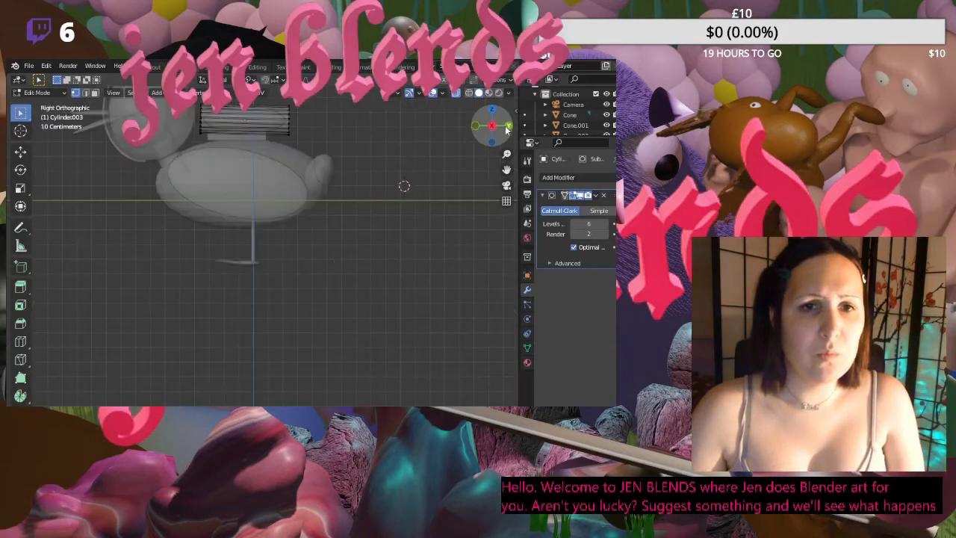
pyautogui.click(506, 128)
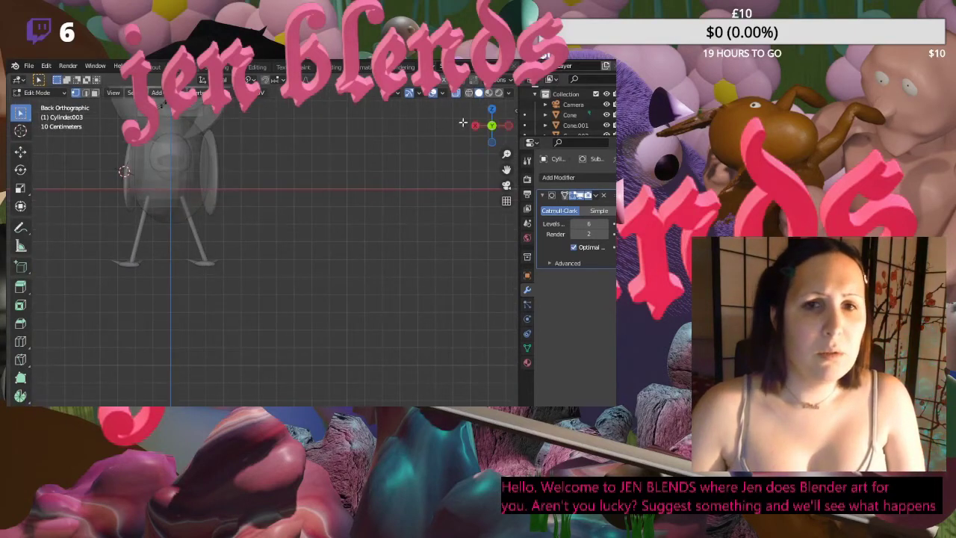
pyautogui.moveTo(312, 135); pyautogui.dragTo(333, 170, button='middle')
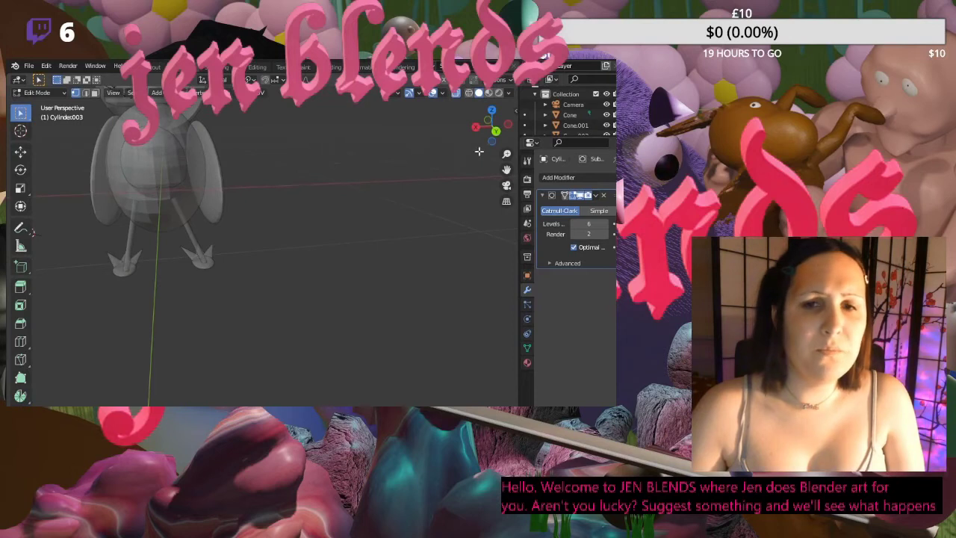
pyautogui.moveTo(506, 169); pyautogui.dragTo(284, 121)
pyautogui.moveTo(152, 199); pyautogui.dragTo(219, 260)
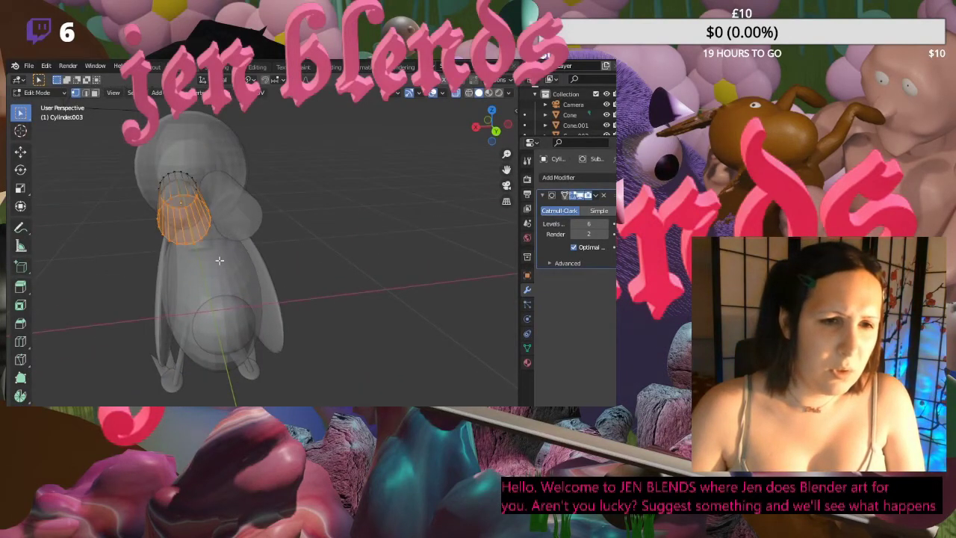
pyautogui.press('g')
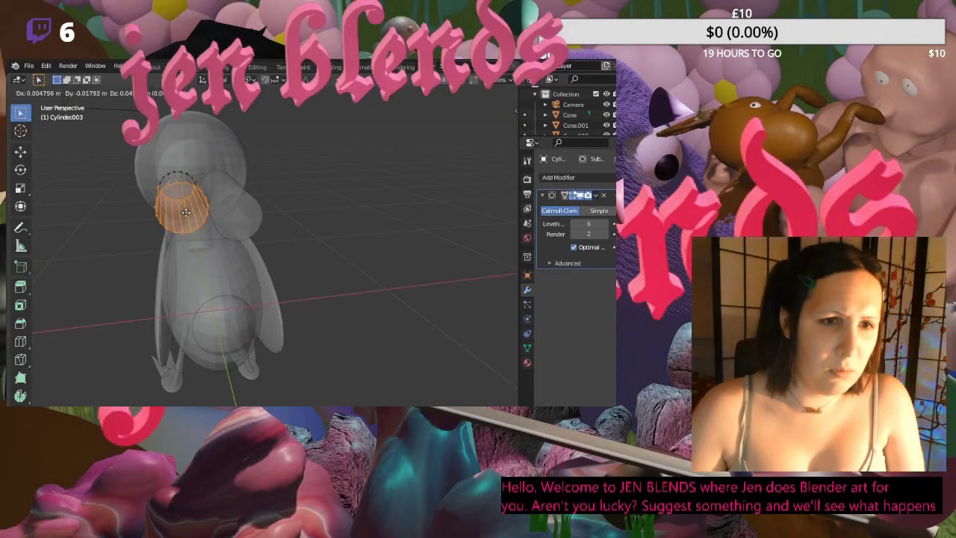
pyautogui.click(186, 212)
# - Discard a further trial move of the cylinder part with undo
pyautogui.moveTo(124, 219); pyautogui.dragTo(333, 247, button='middle')
pyautogui.press('g')
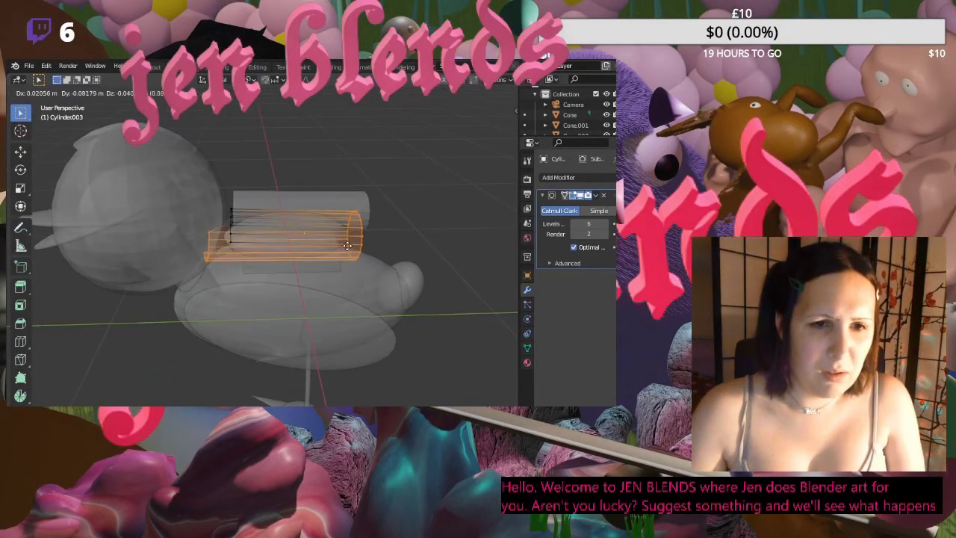
pyautogui.click(358, 246)
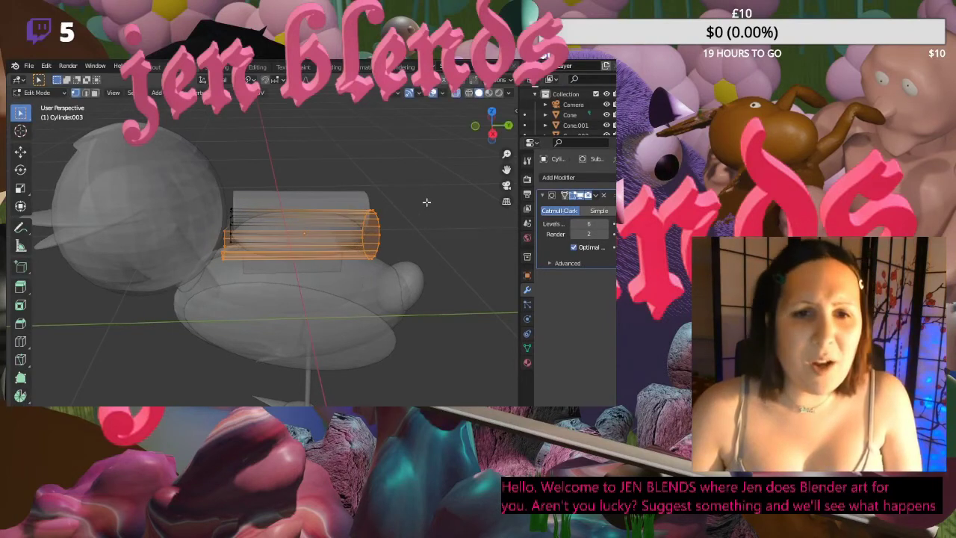
pyautogui.hotkey('ctrl', 'z')
pyautogui.hotkey('ctrl', 'z')
pyautogui.hotkey('ctrl', 'z')
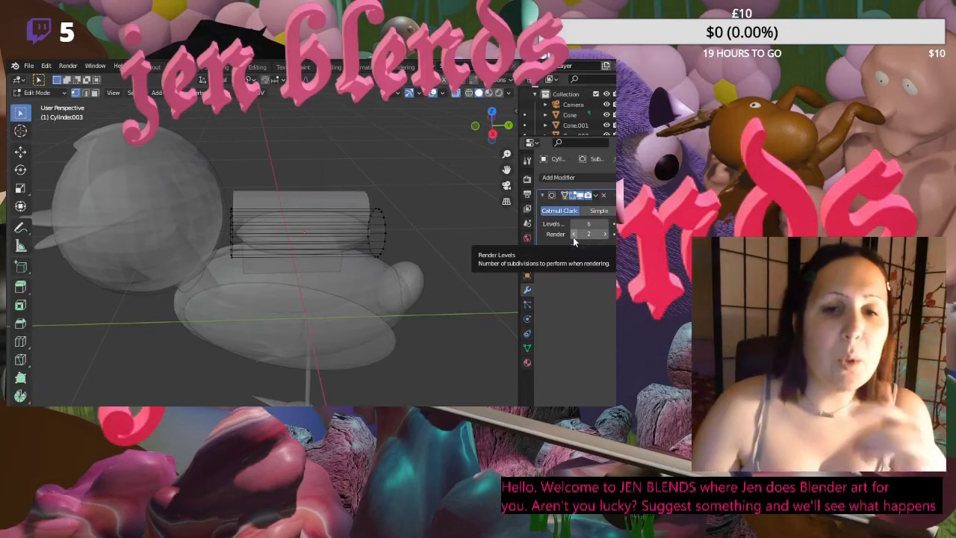
# - Delete the cylinder's Subdivision Surface modifier, leaving the cylinder in place
pyautogui.click(605, 195)
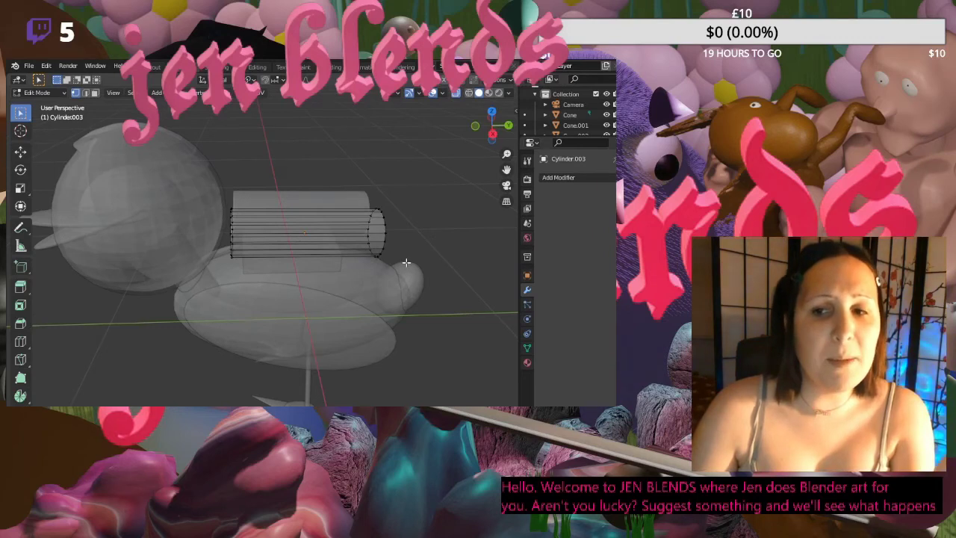
pyautogui.moveTo(423, 217); pyautogui.dragTo(331, 204, button='middle')
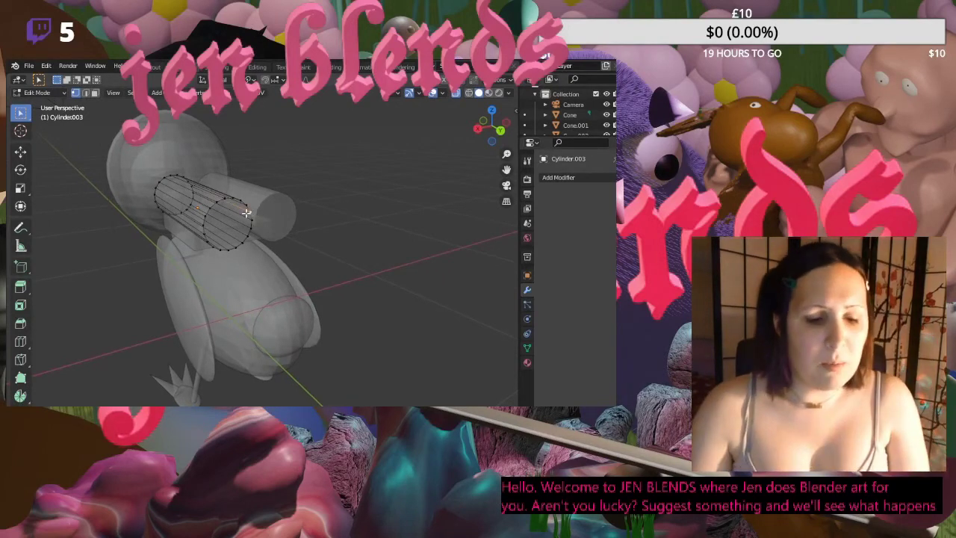
pyautogui.press('g')
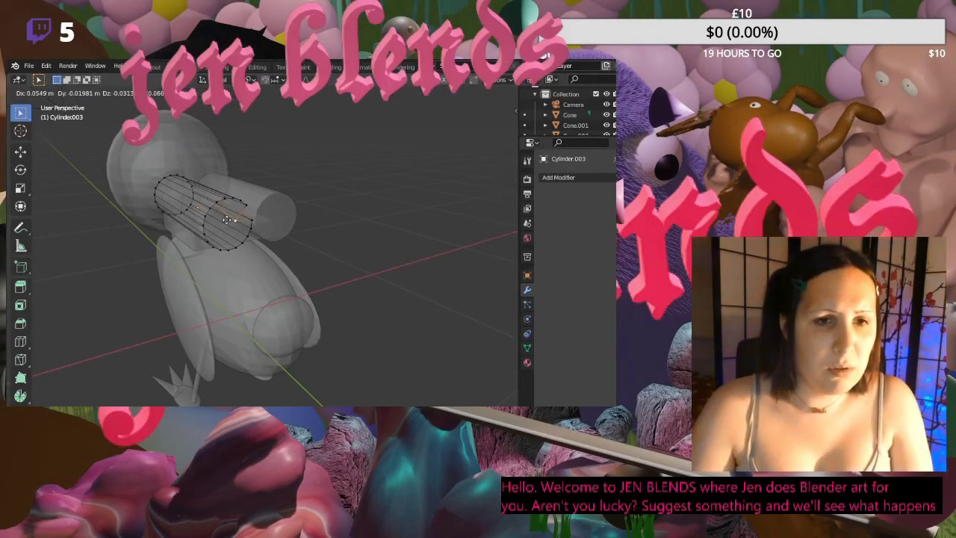
pyautogui.click(227, 220)
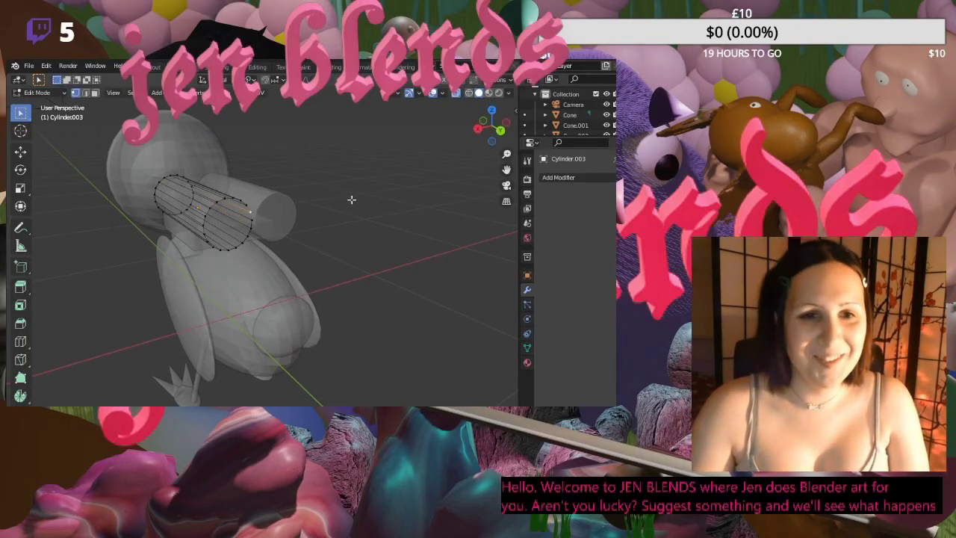
# - Undo a trial Shift+D duplicate, then select all vertices and open the Add Modifier list
pyautogui.moveTo(321, 225); pyautogui.dragTo(400, 224, button='middle')
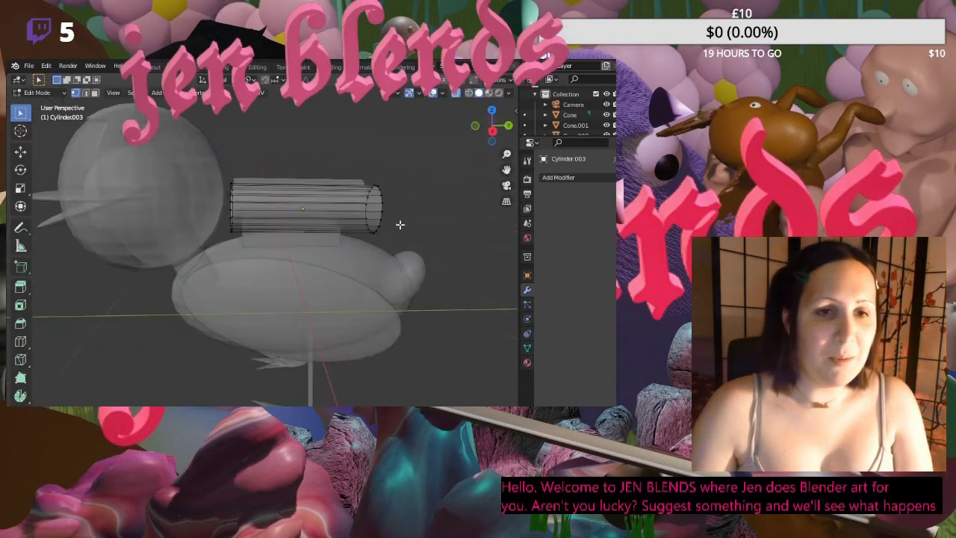
pyautogui.moveTo(207, 164); pyautogui.dragTo(396, 234)
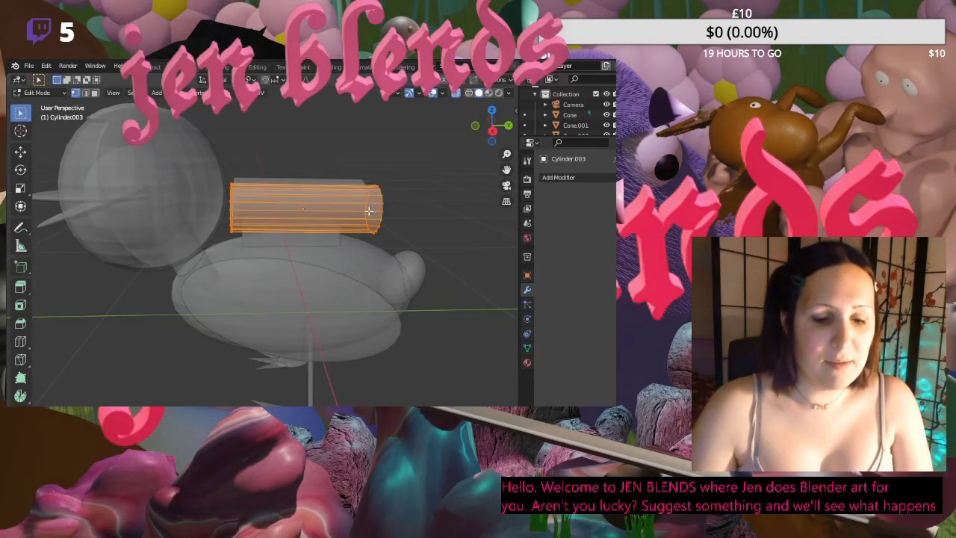
pyautogui.hotkey('shift', 'd')
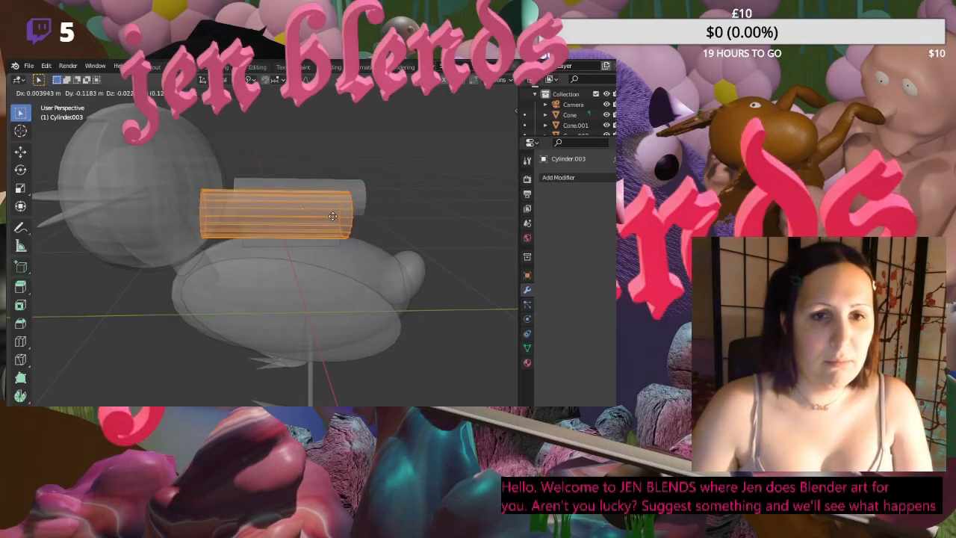
pyautogui.click(256, 244)
pyautogui.hotkey('ctrl', 'z')
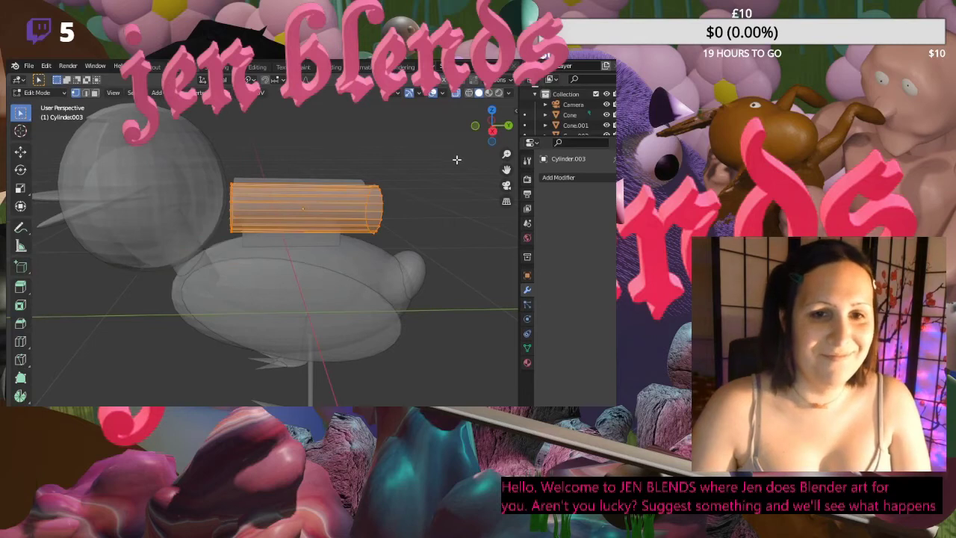
pyautogui.hotkey('ctrl', 'z')
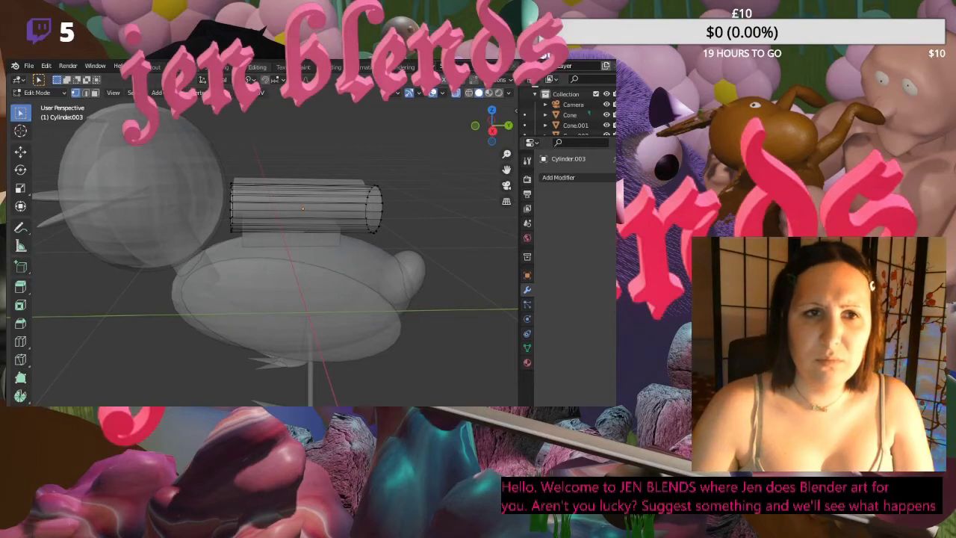
pyautogui.press('a')
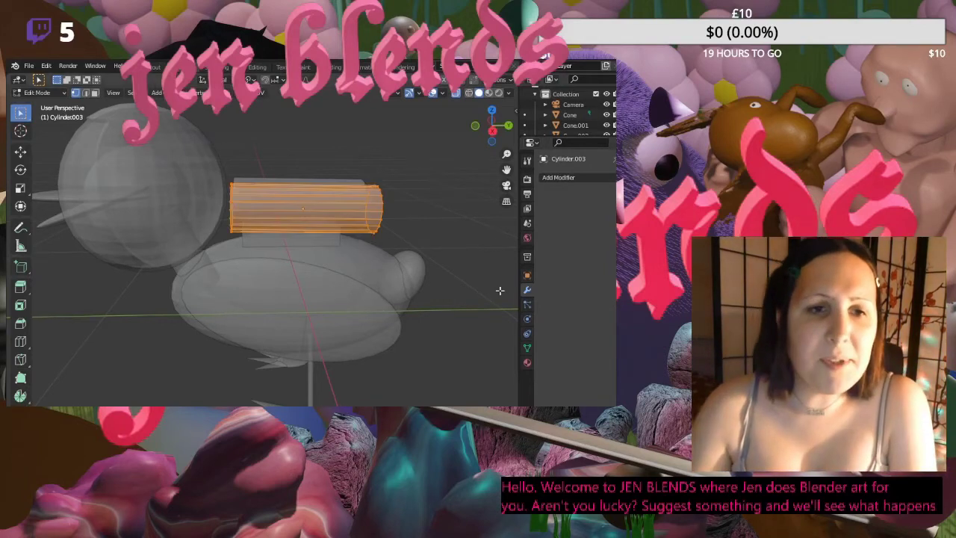
pyautogui.click(566, 177)
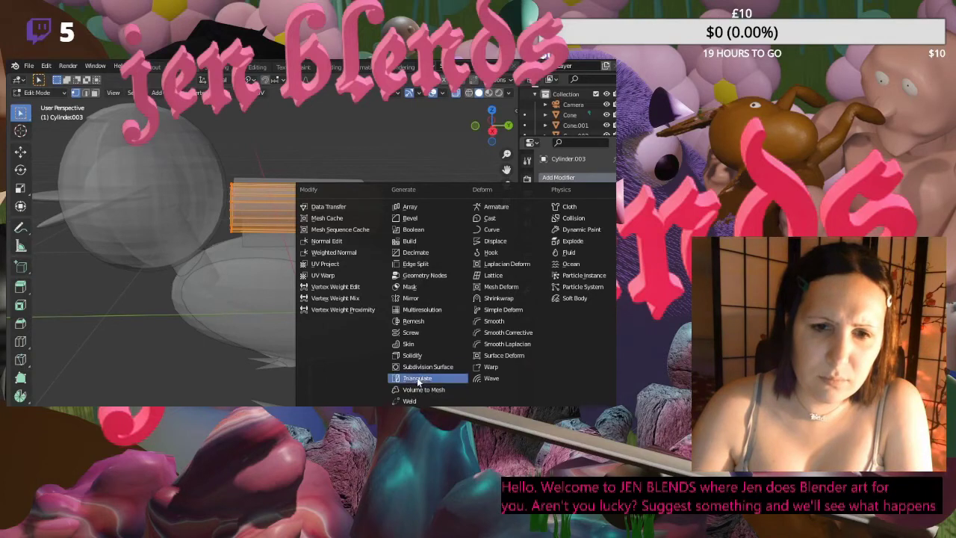
pyautogui.click(397, 366)
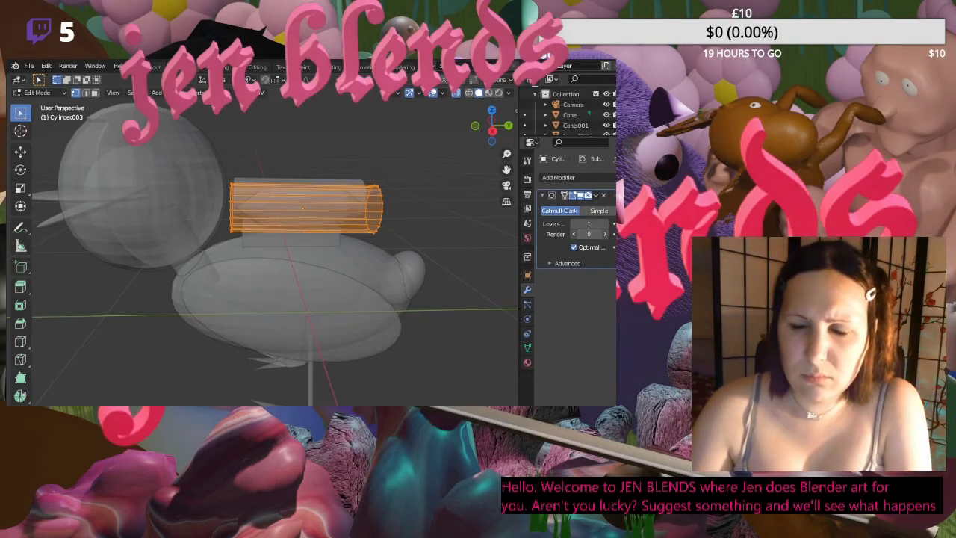
pyautogui.click(444, 228)
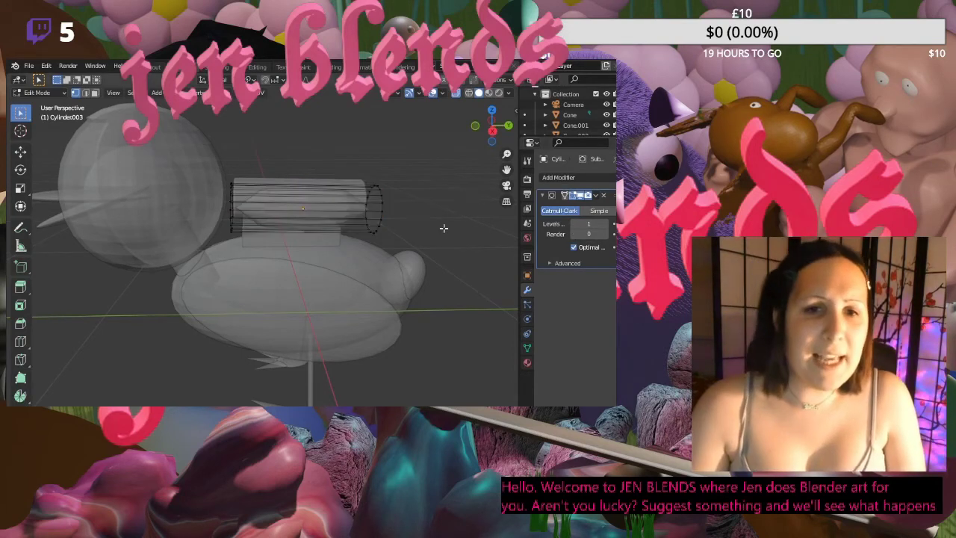
pyautogui.press('a')
pyautogui.click(443, 231)
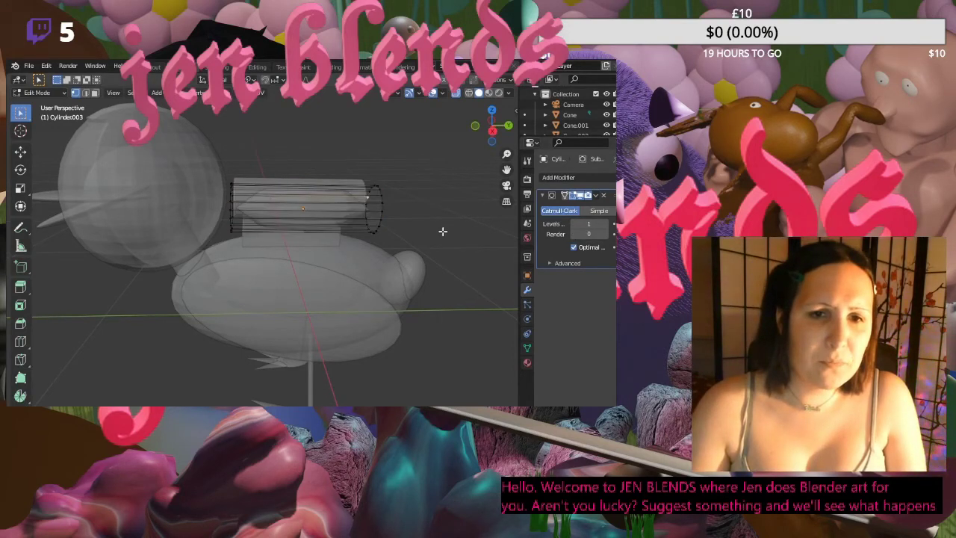
pyautogui.click(603, 196)
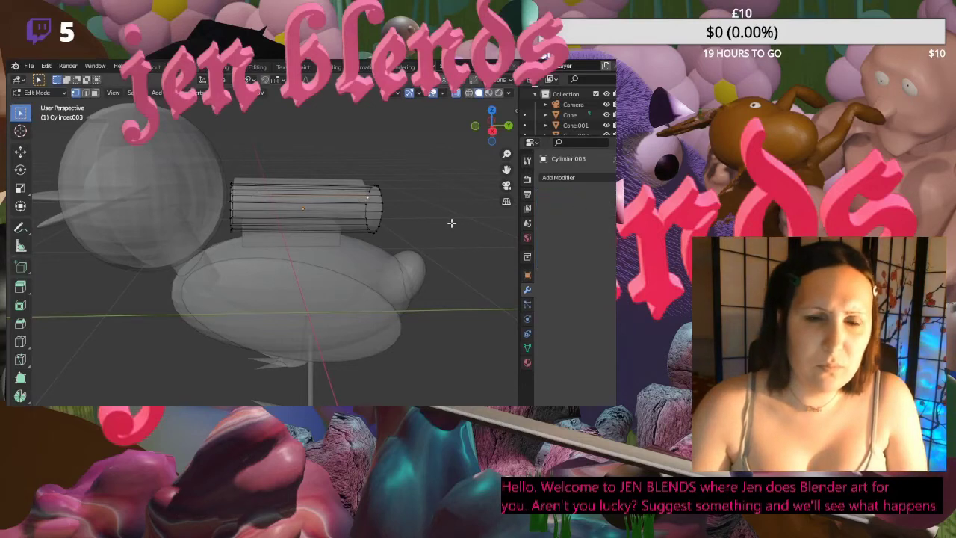
# - In face mode, select the cylinder's right end cap and extrude it to lengthen the cylinder
pyautogui.moveTo(461, 195); pyautogui.dragTo(372, 191, button='middle')
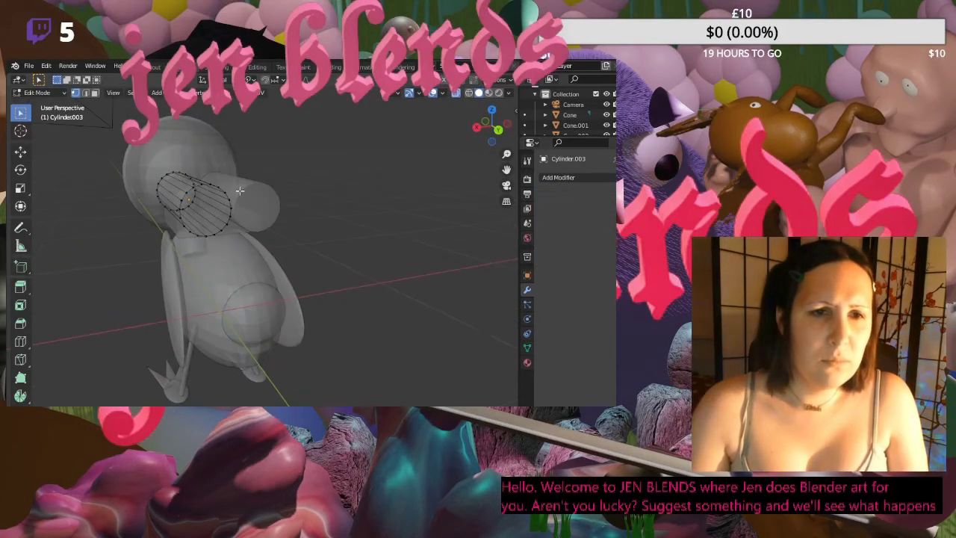
pyautogui.press('3')
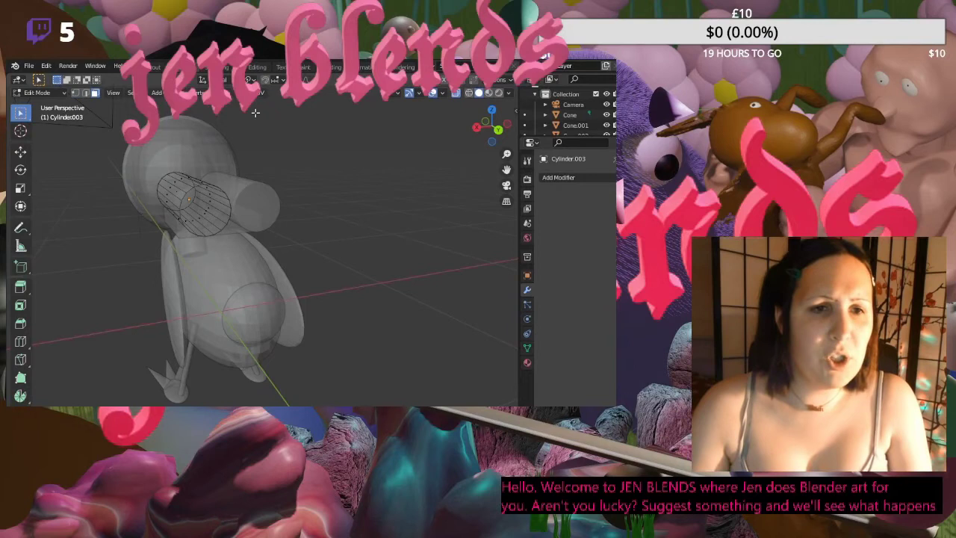
pyautogui.click(215, 227)
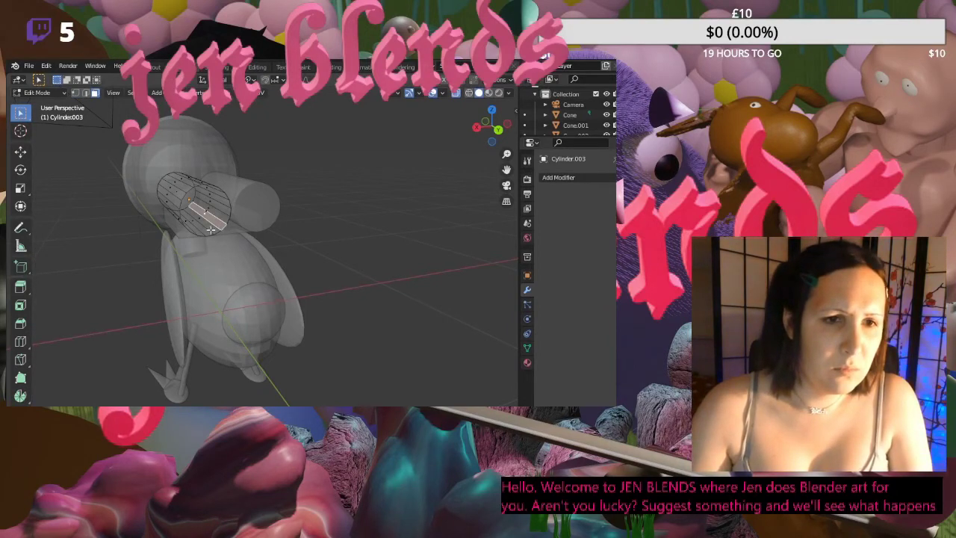
pyautogui.scroll(6, 316, 222)
pyautogui.scroll(-5, 265, 225)
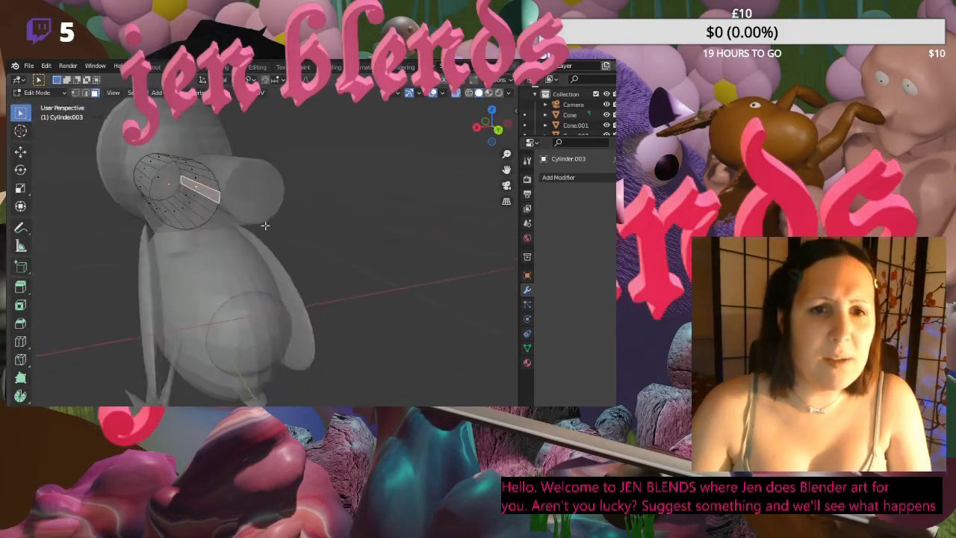
pyautogui.moveTo(265, 225); pyautogui.dragTo(251, 196, button='middle')
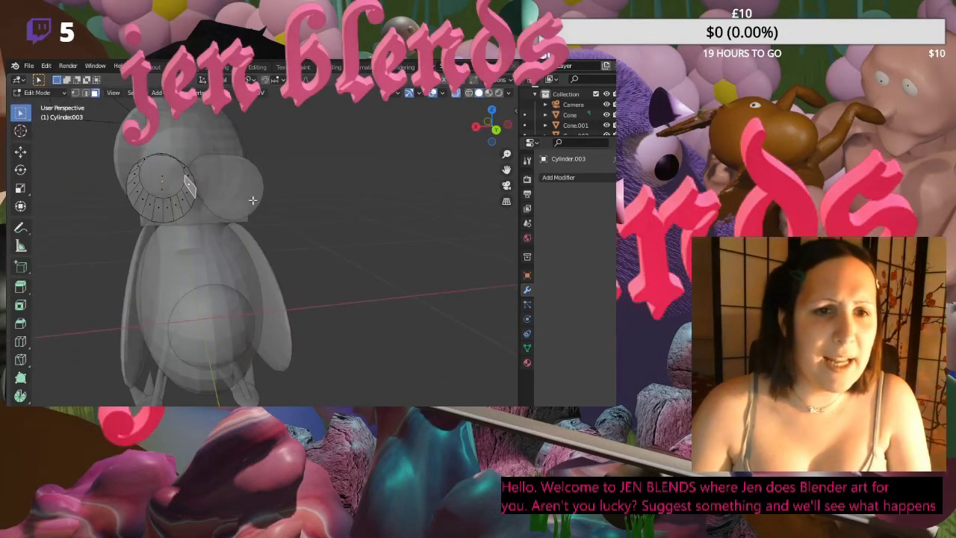
pyautogui.click(155, 174)
pyautogui.moveTo(120, 213); pyautogui.dragTo(375, 210, button='middle')
pyautogui.click(426, 183)
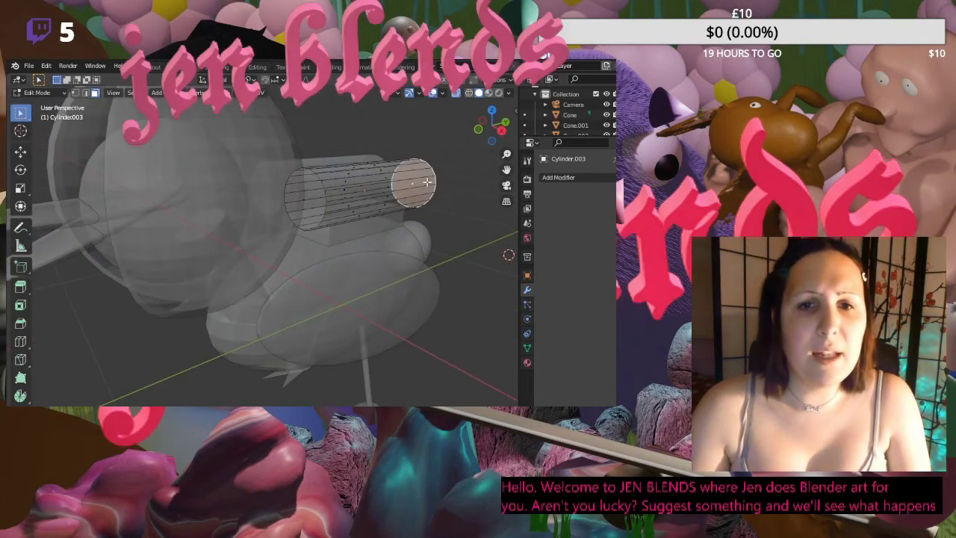
pyautogui.moveTo(479, 204); pyautogui.dragTo(397, 193, button='middle')
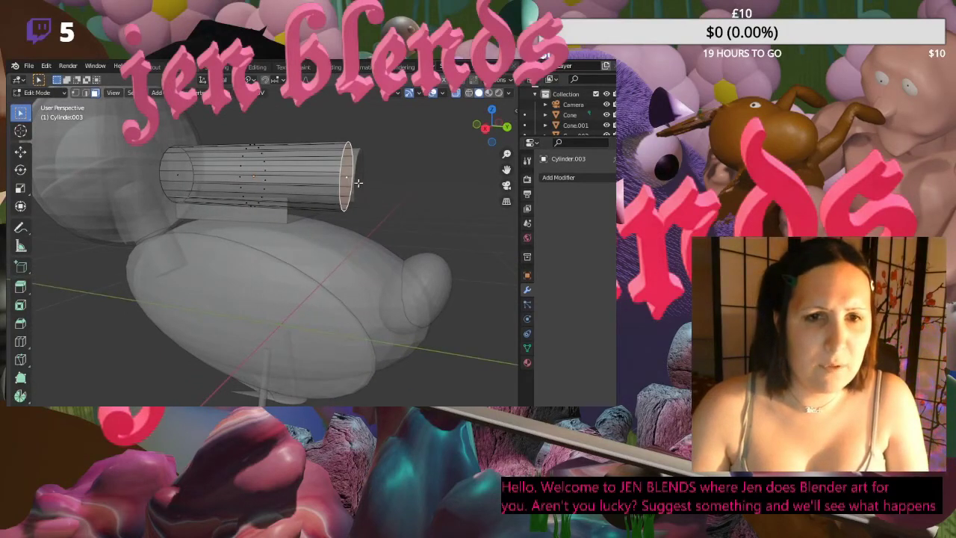
pyautogui.press('e')
pyautogui.click(366, 181)
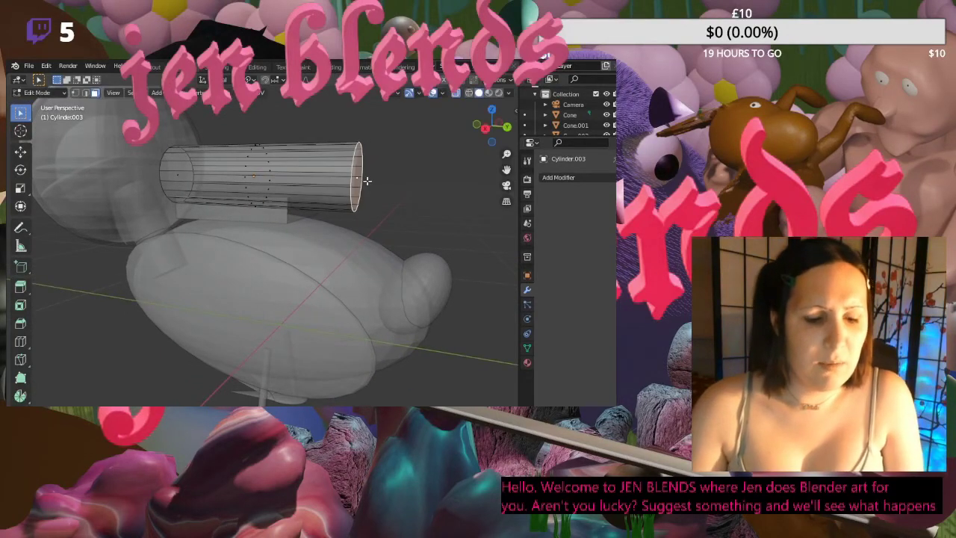
# - Subdivide the cylinder's right end cap face, then deselect it
pyautogui.moveTo(422, 177); pyautogui.dragTo(365, 177, button='middle')
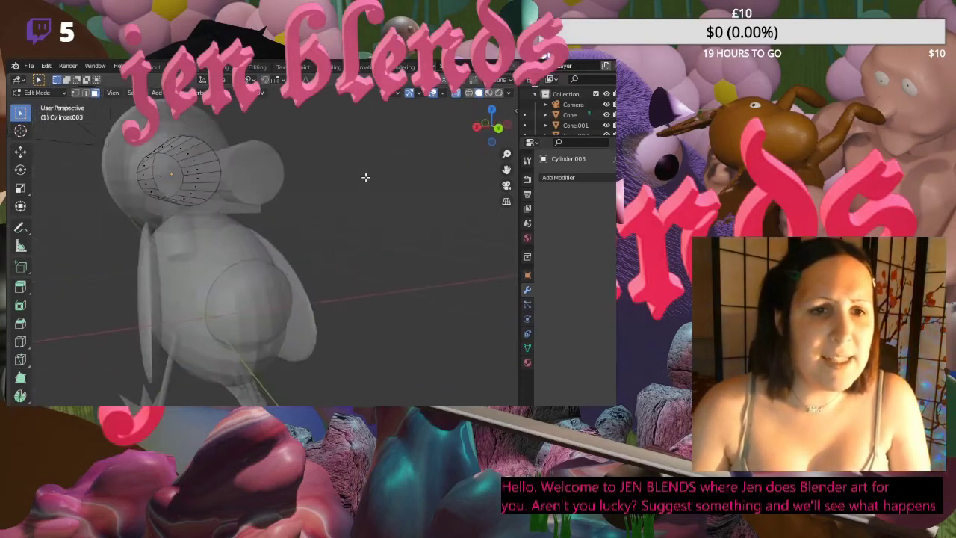
pyautogui.click(171, 173)
pyautogui.click(196, 165)
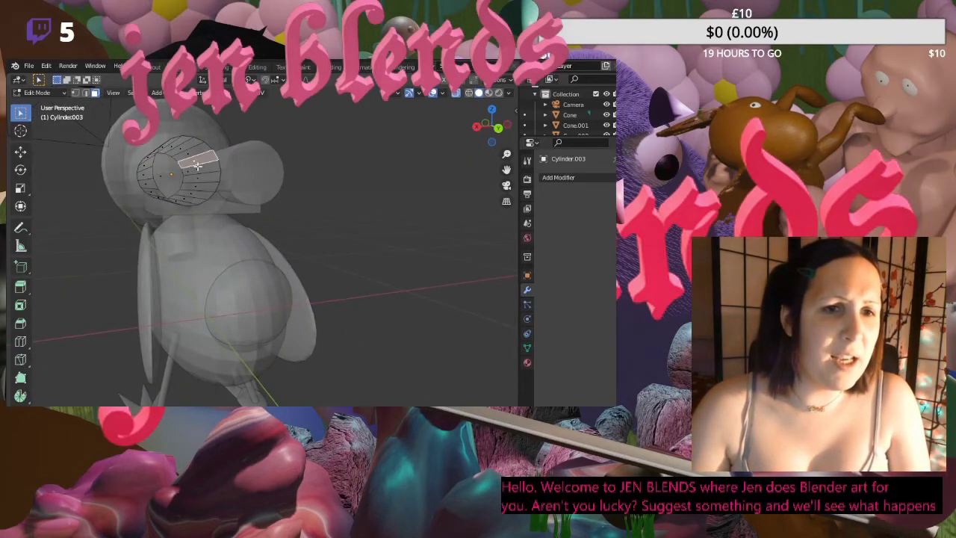
pyautogui.moveTo(202, 174); pyautogui.dragTo(322, 202, button='middle')
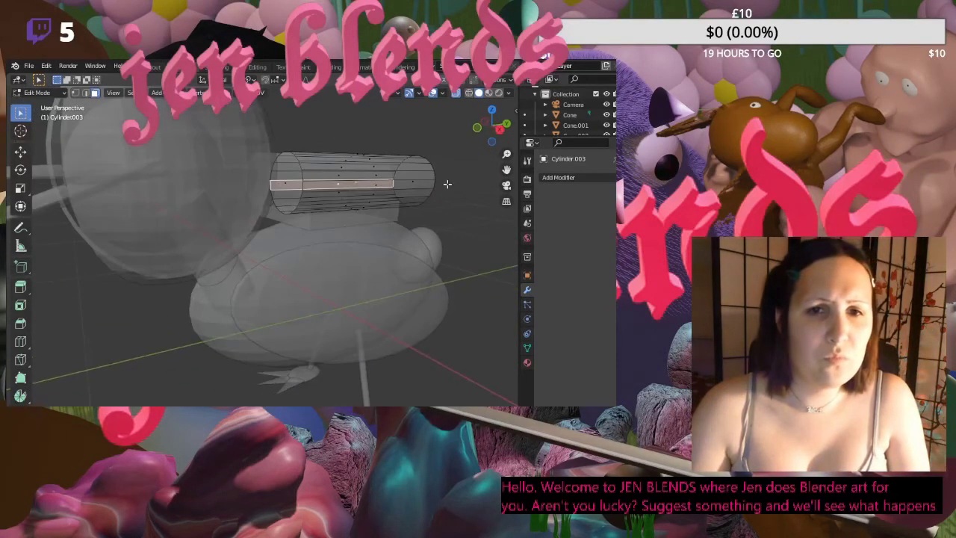
pyautogui.click(425, 173)
pyautogui.rightClick(424, 173)
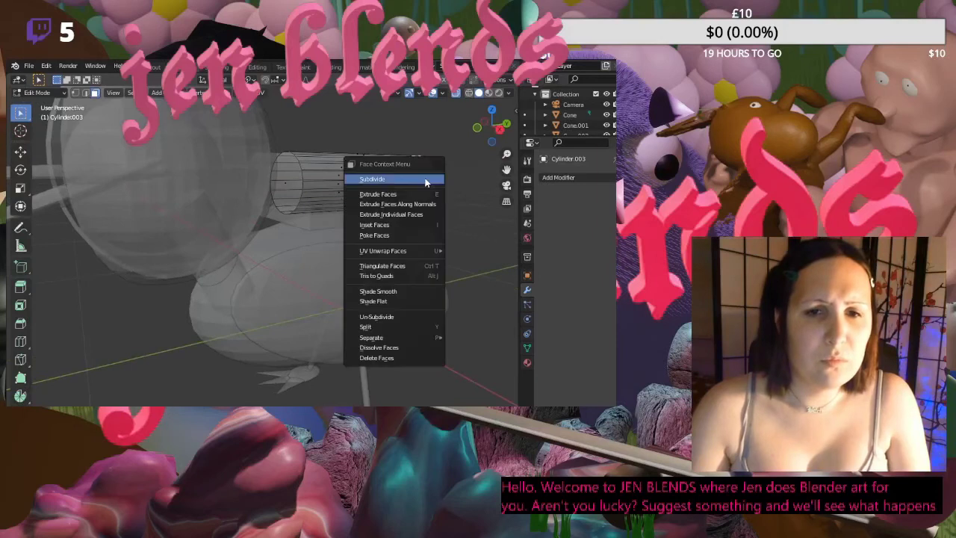
pyautogui.click(385, 180)
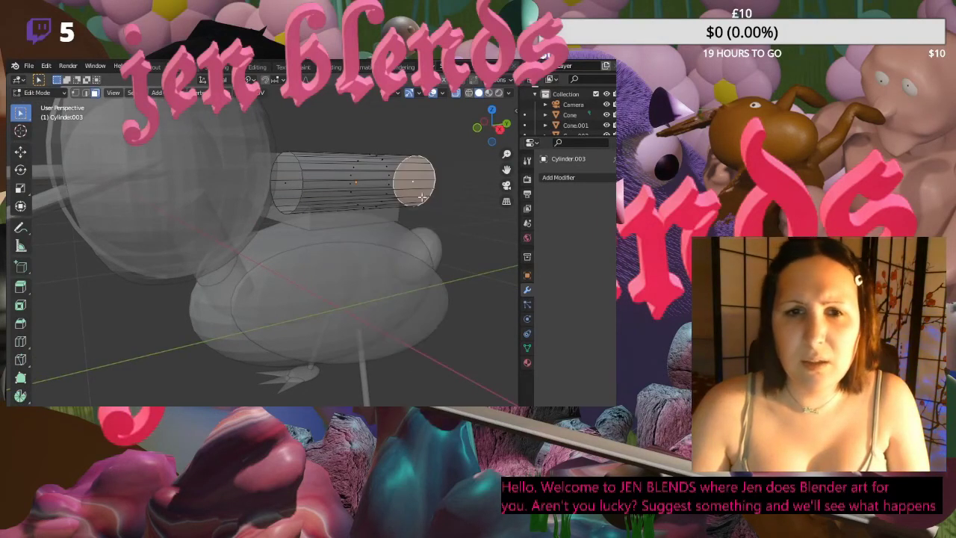
pyautogui.moveTo(384, 180); pyautogui.dragTo(324, 196, button='middle')
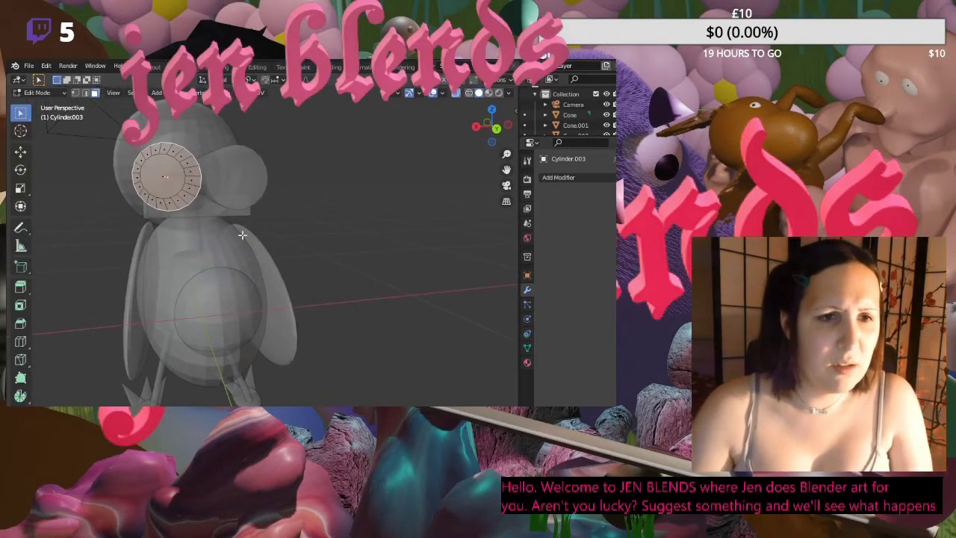
pyautogui.click(302, 214)
# - Turn off X-ray and review the bird from front and side views
pyautogui.moveTo(301, 213); pyautogui.dragTo(371, 219, button='middle')
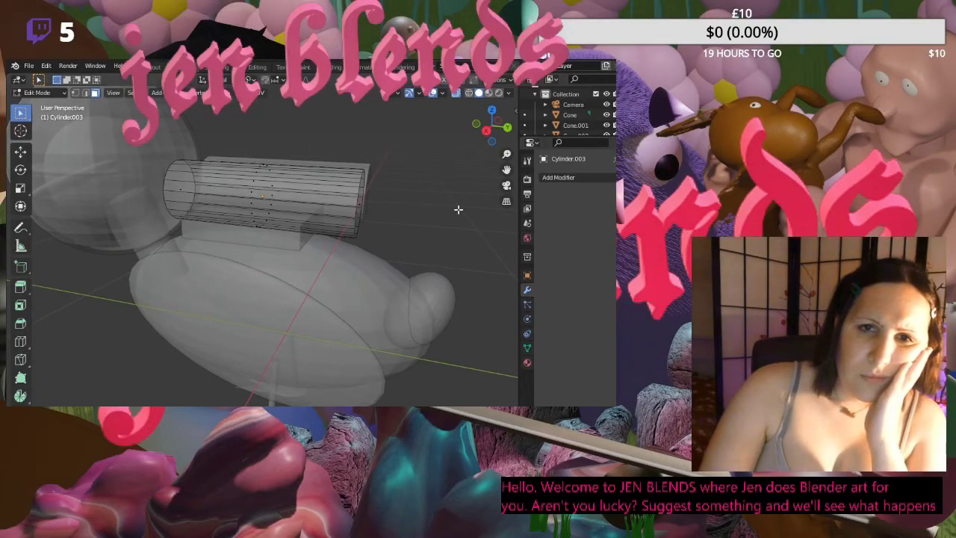
pyautogui.scroll(3, 458, 210)
pyautogui.click(499, 93)
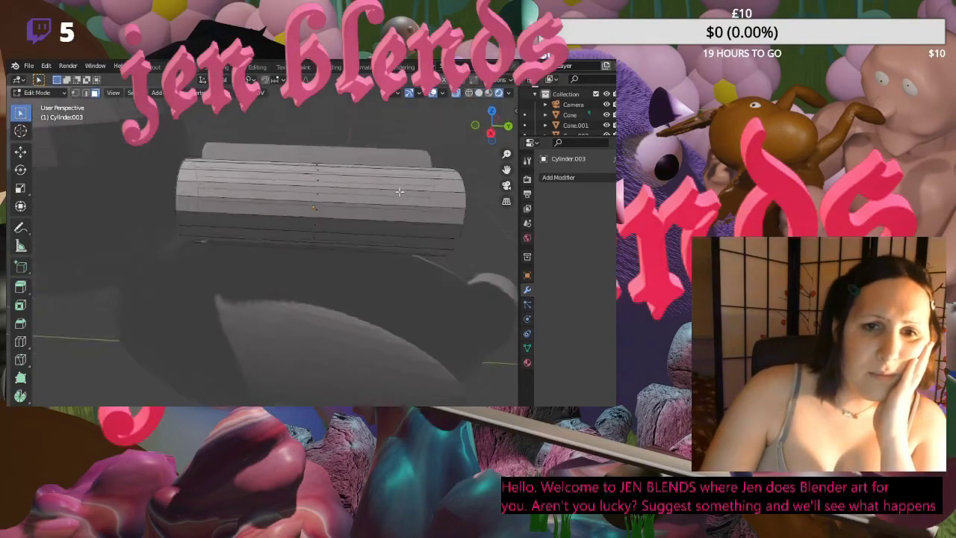
pyautogui.scroll(-5, 373, 217)
pyautogui.moveTo(411, 237); pyautogui.dragTo(374, 243, button='middle')
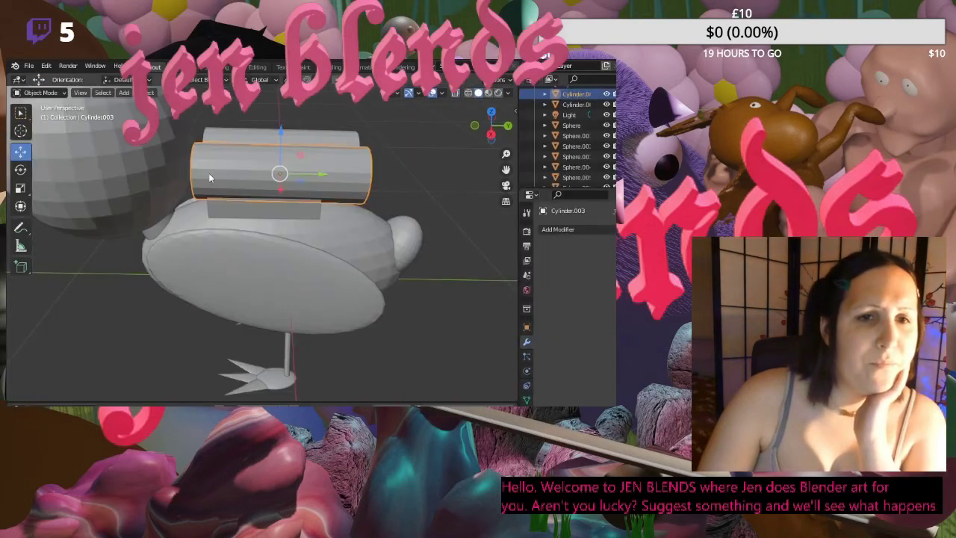
pyautogui.moveTo(209, 177); pyautogui.dragTo(197, 200, button='middle')
# - Apply Shade Smooth to the head sphere, Sphere.001
pyautogui.click(183, 188)
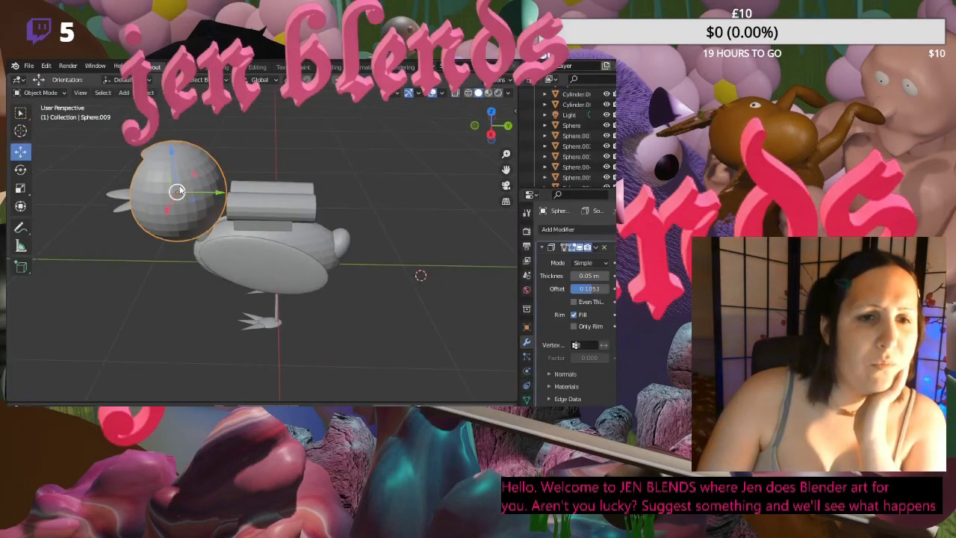
pyautogui.rightClick(179, 185)
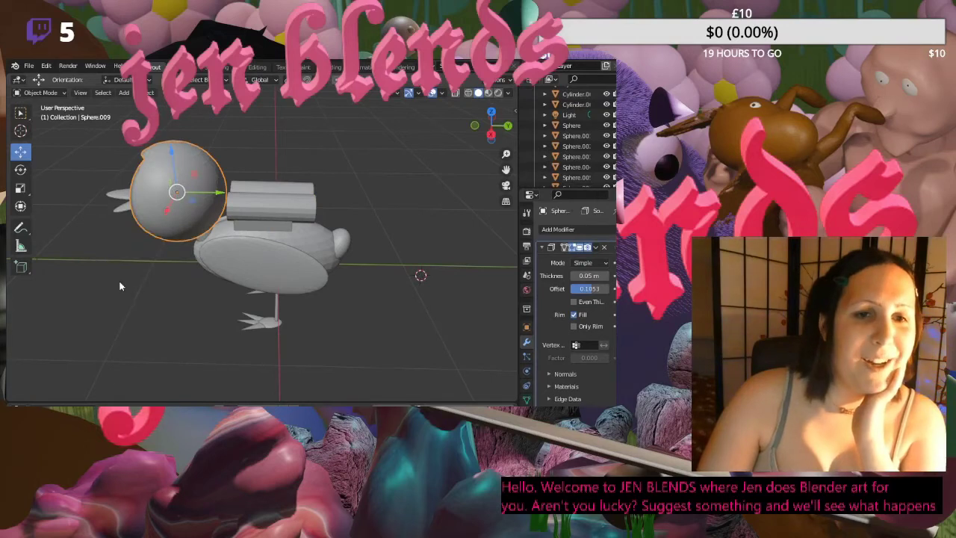
pyautogui.moveTo(119, 286); pyautogui.dragTo(235, 276, button='middle')
pyautogui.click(278, 225)
pyautogui.rightClick(278, 226)
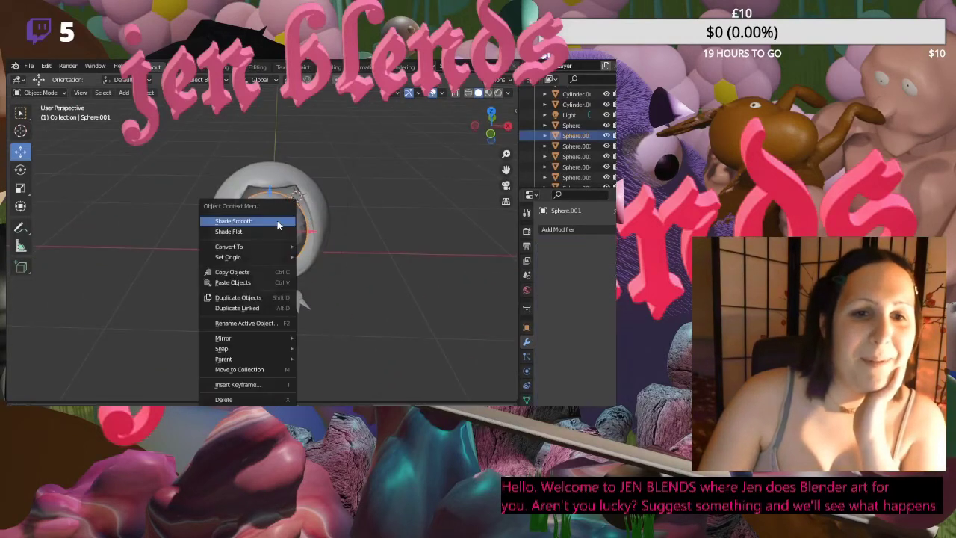
pyautogui.click(263, 224)
pyautogui.click(314, 304)
# - Select the back cylinder Cylinder.003 and enter Edit Mode
pyautogui.moveTo(314, 304); pyautogui.dragTo(334, 237, button='middle')
pyautogui.click(297, 212)
pyautogui.press('Tab')
pyautogui.scroll(4, 325, 230)
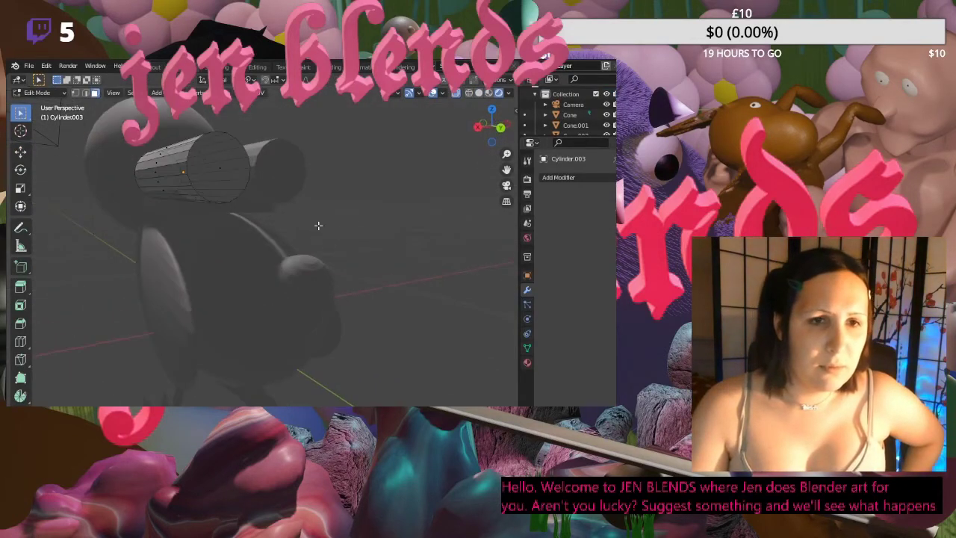
# - With X-ray on, bevel the cylinder's end cap into a tapered cone shape
pyautogui.click(462, 92)
pyautogui.click(236, 174)
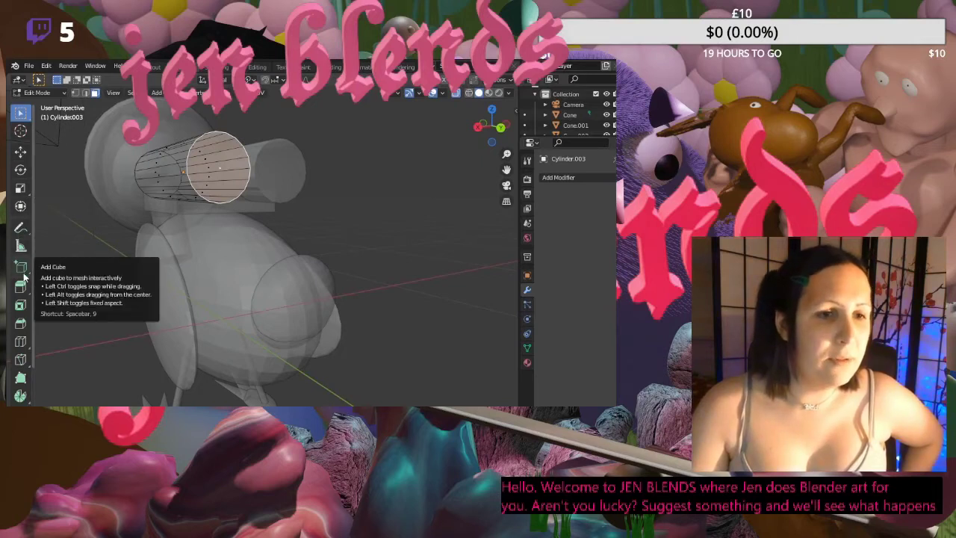
pyautogui.click(20, 326)
pyautogui.moveTo(233, 225); pyautogui.dragTo(382, 186, button='middle')
pyautogui.moveTo(387, 186); pyautogui.dragTo(277, 183)
pyautogui.moveTo(361, 180); pyautogui.dragTo(419, 191)
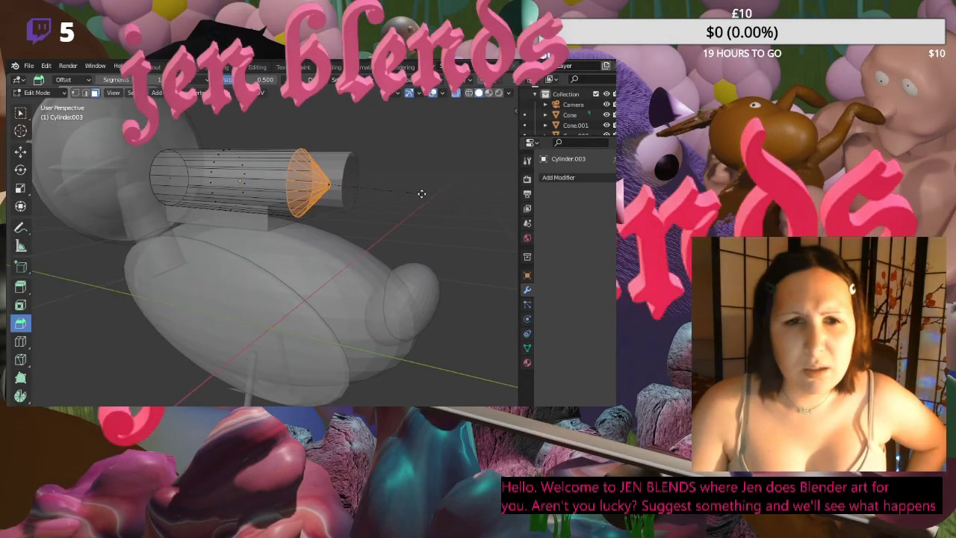
pyautogui.moveTo(422, 193); pyautogui.dragTo(421, 194)
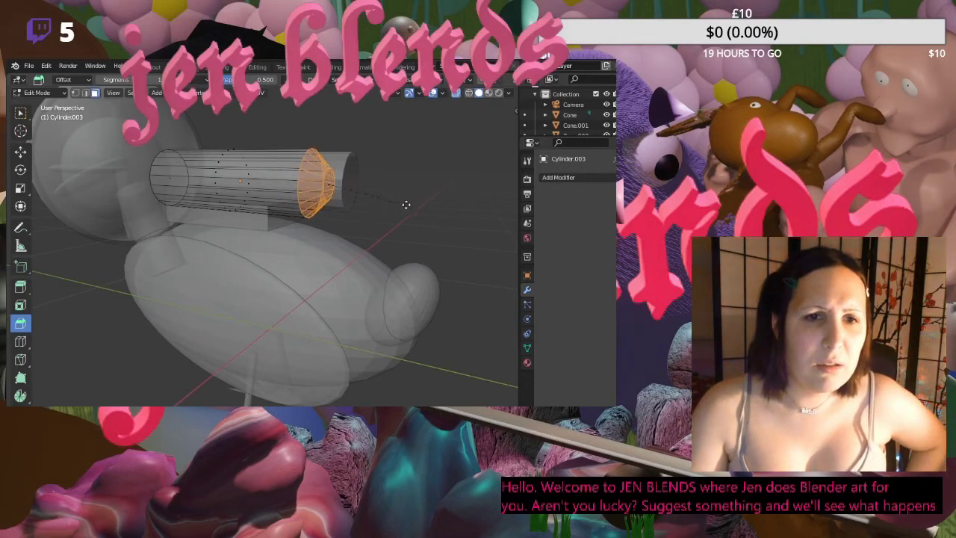
pyautogui.click(396, 206)
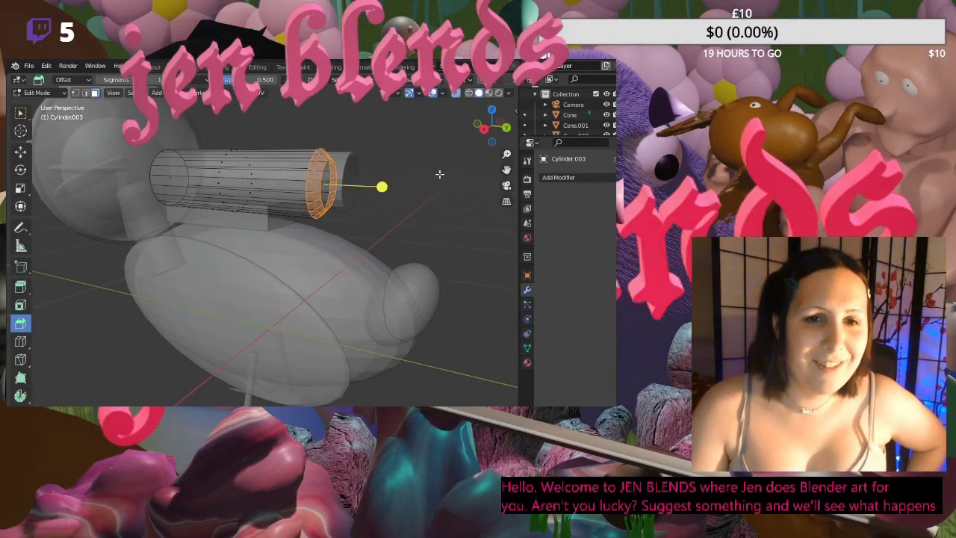
# - Scale the cylinder's end ring down to narrow it into a rim
pyautogui.moveTo(438, 177); pyautogui.dragTo(419, 174, button='middle')
pyautogui.press('s')
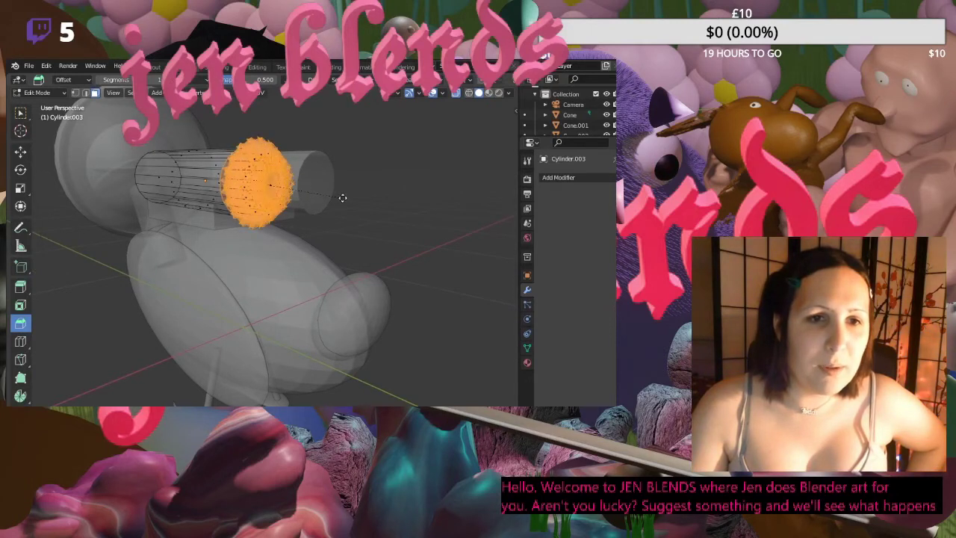
pyautogui.click(351, 200)
pyautogui.moveTo(369, 207); pyautogui.dragTo(399, 231, button='middle')
pyautogui.scroll(5, 399, 231)
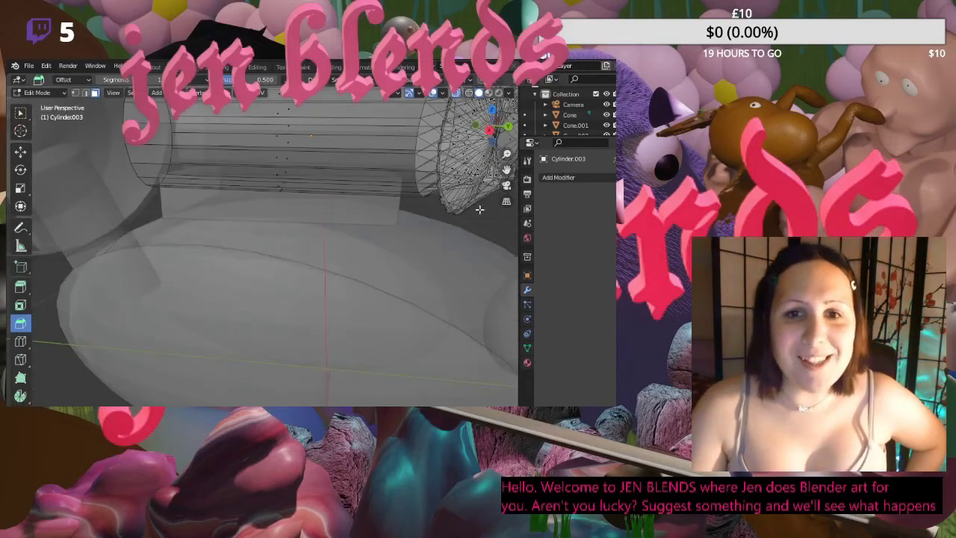
pyautogui.moveTo(448, 205); pyautogui.dragTo(406, 211, button='middle')
pyautogui.click(497, 93)
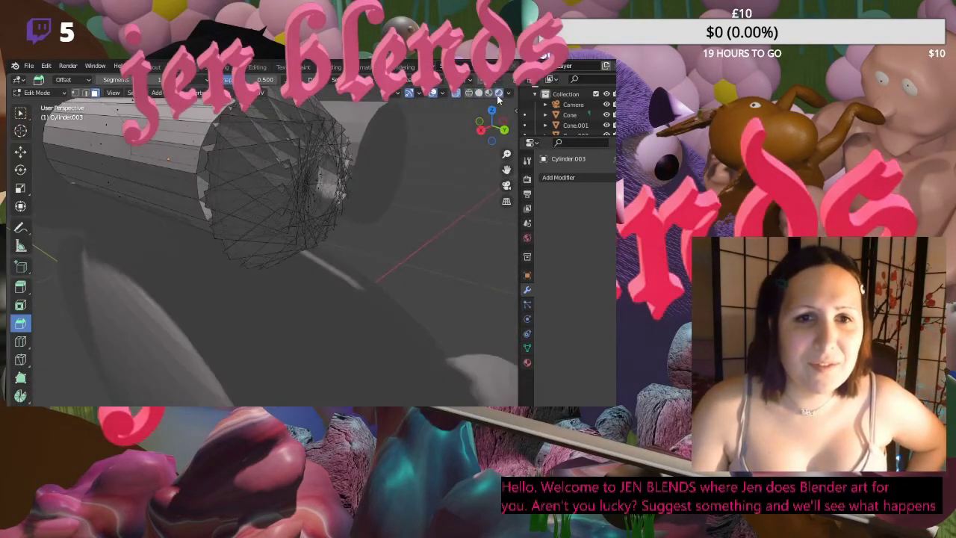
pyautogui.moveTo(321, 224)
pyautogui.mouseDown(button='middle')
pyautogui.moveTo(277, 224)
pyautogui.moveTo(371, 218)
pyautogui.mouseUp(button='middle')
pyautogui.keyDown('alt'); pyautogui.click(277, 224); pyautogui.keyUp('alt')
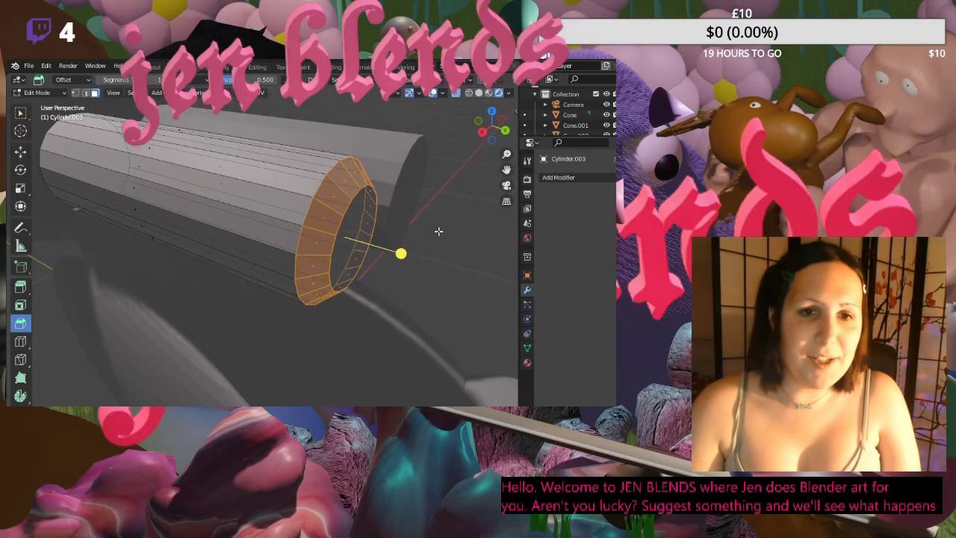
pyautogui.hotkey('ctrl', 'z')
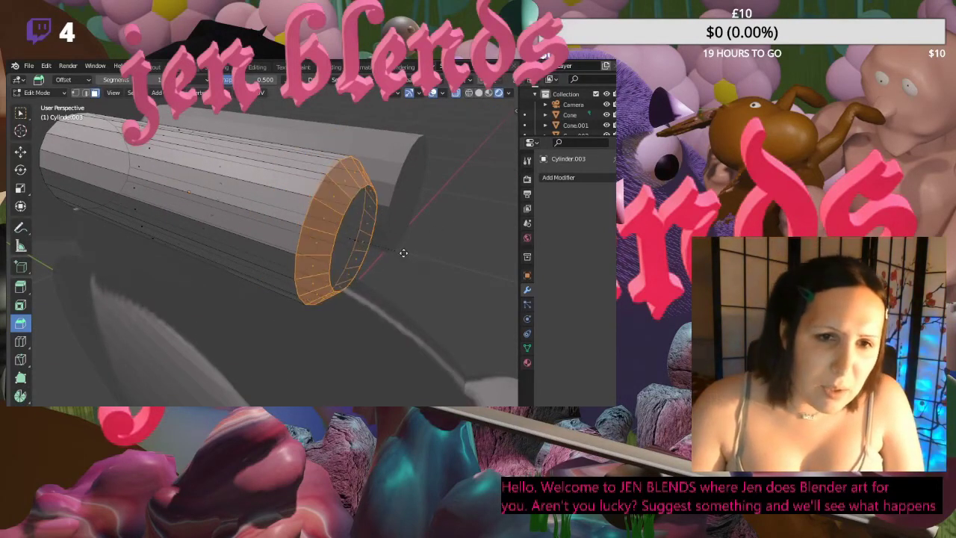
# - Undo a tangled Inset on the end ring and deselect it
pyautogui.press('i')
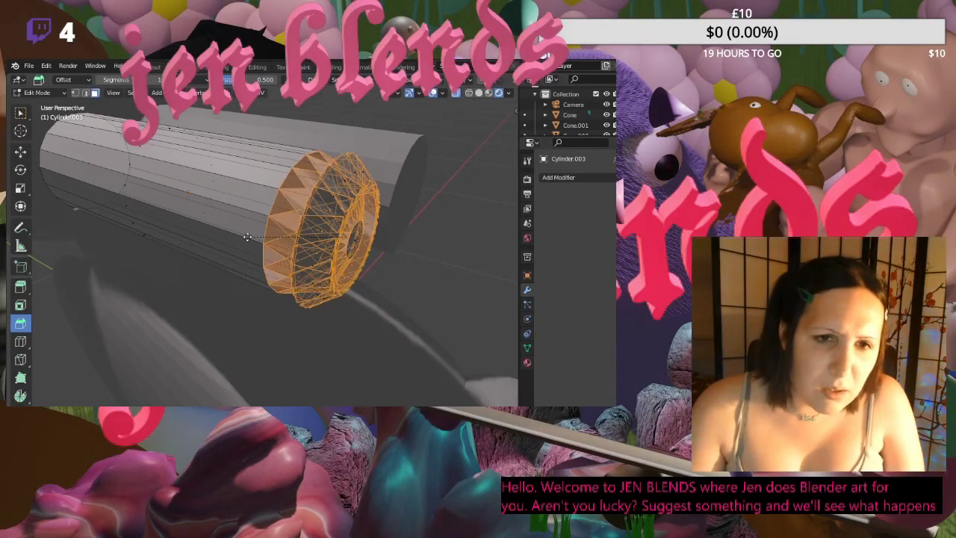
pyautogui.click(97, 236)
pyautogui.moveTo(98, 236); pyautogui.dragTo(306, 223, button='middle')
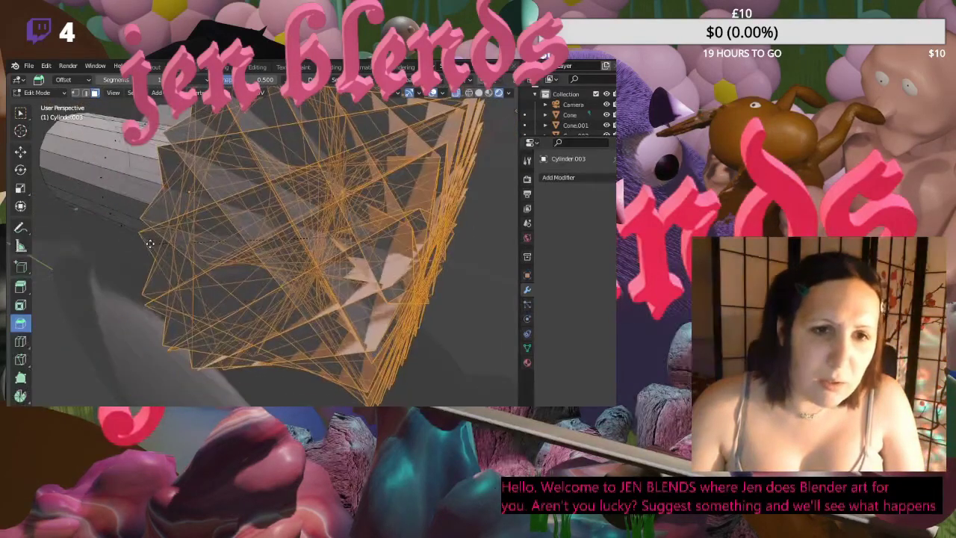
pyautogui.click(478, 92)
pyautogui.scroll(-4, 409, 263)
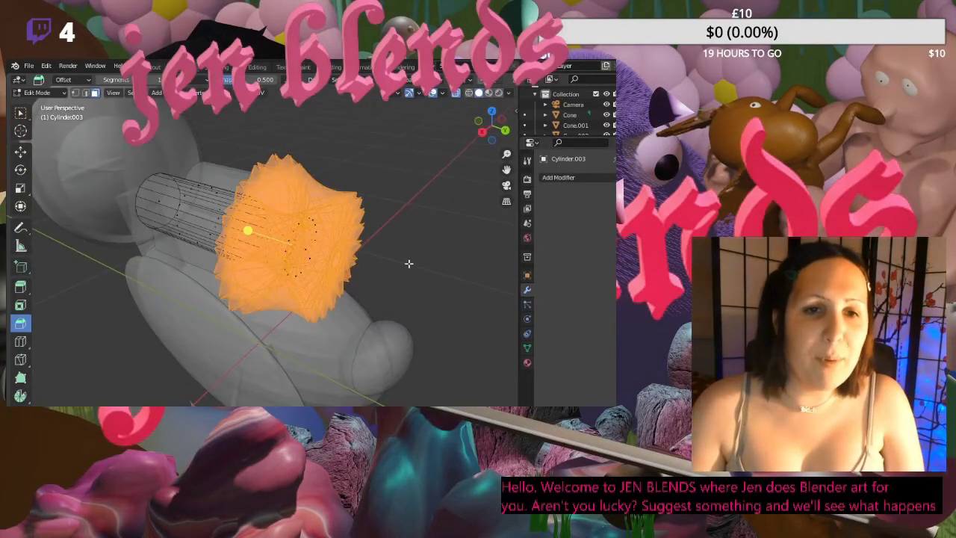
pyautogui.hotkey('ctrl', 'z')
pyautogui.click(459, 348)
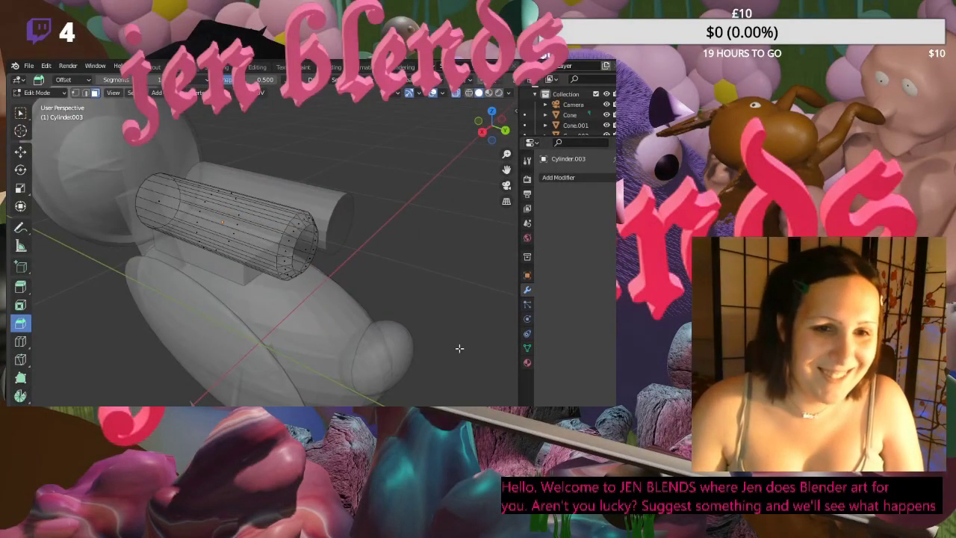
# - Back in Layout, select the front cylinder on the back block and edit its mesh
pyautogui.click(153, 67)
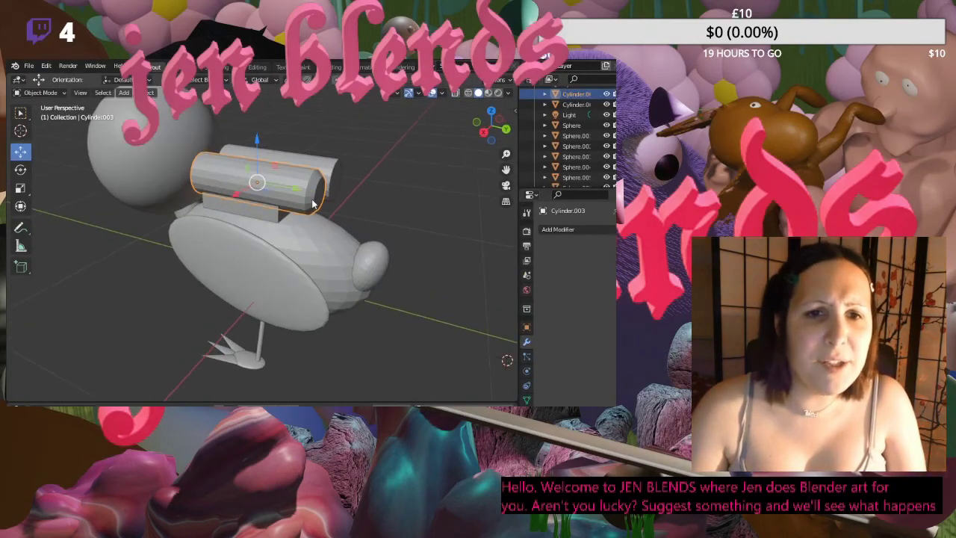
pyautogui.click(452, 221)
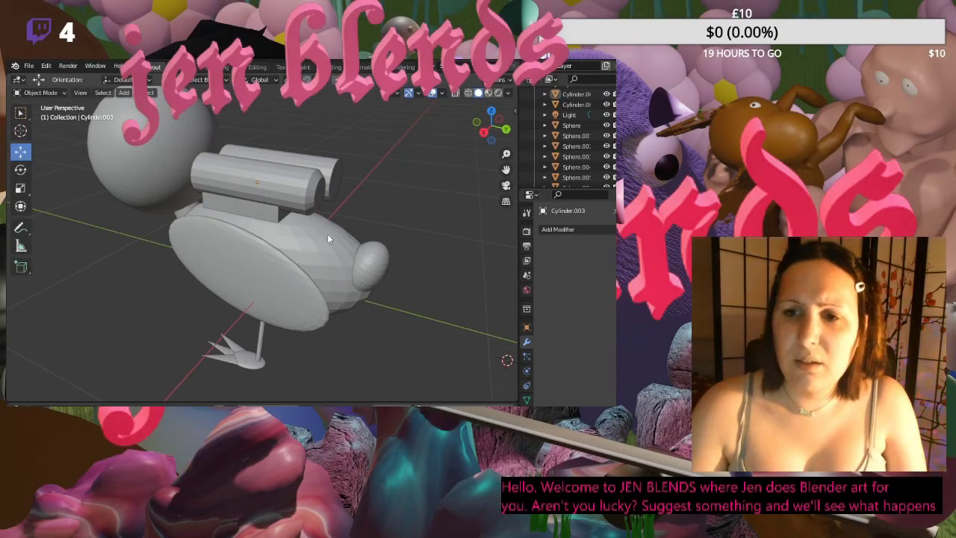
pyautogui.click(316, 200)
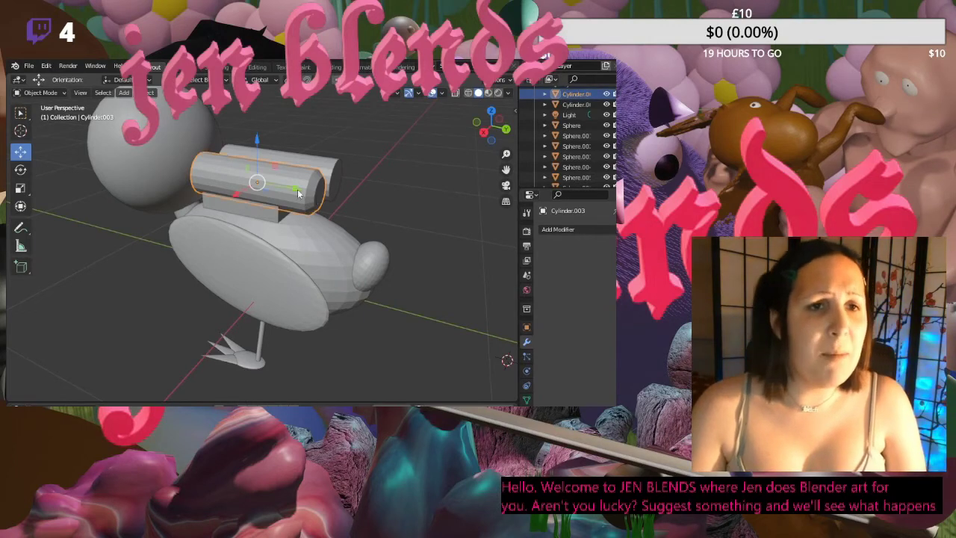
pyautogui.hotkey('ctrl', 'pagedown')
# - Inset the cylinder's end face twice, shrinking it to a smaller inner circle
pyautogui.moveTo(319, 259); pyautogui.dragTo(302, 265)
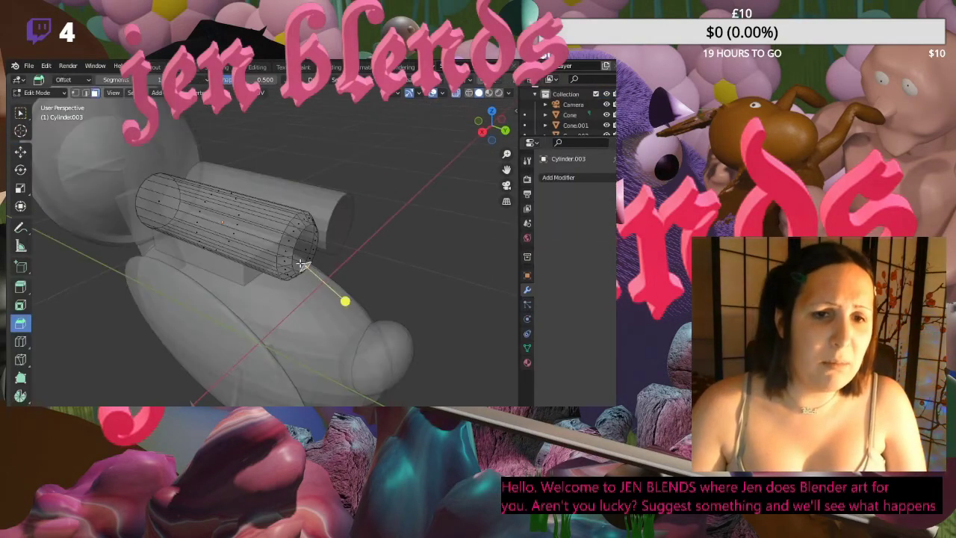
pyautogui.click(313, 252)
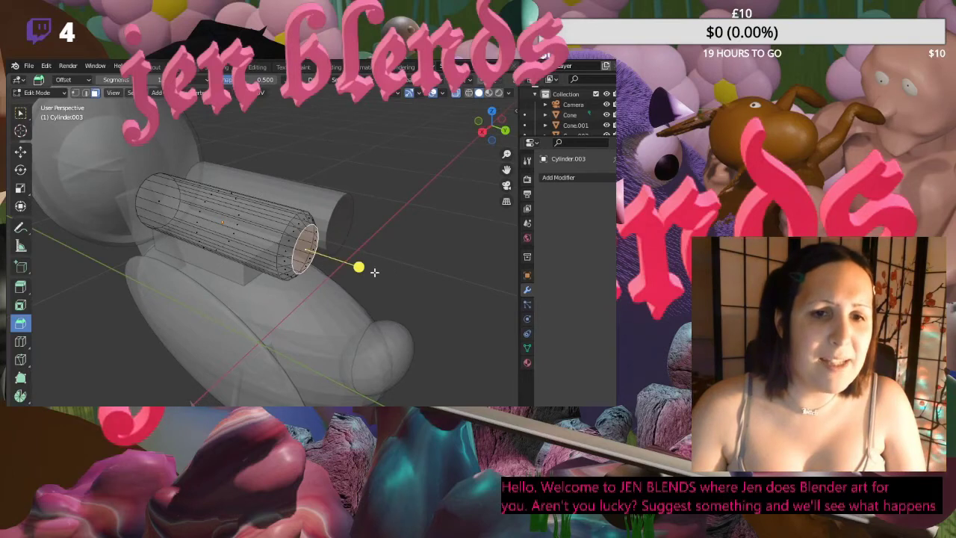
pyautogui.moveTo(358, 267)
pyautogui.mouseDown()
pyautogui.moveTo(371, 271)
pyautogui.moveTo(357, 265)
pyautogui.mouseUp()
pyautogui.click(316, 241)
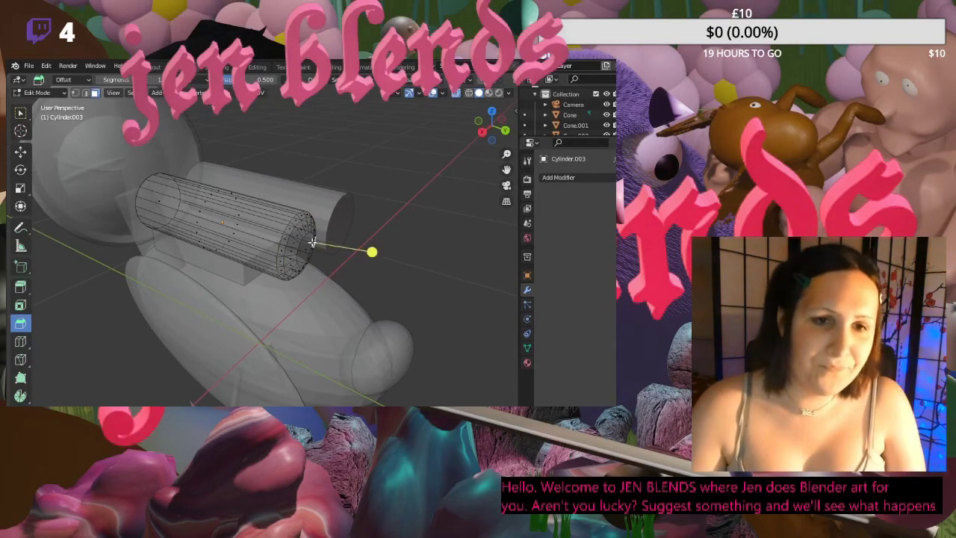
pyautogui.click(317, 249)
pyautogui.moveTo(358, 265)
pyautogui.mouseDown()
pyautogui.moveTo(368, 272)
pyautogui.moveTo(359, 269)
pyautogui.mouseUp()
pyautogui.moveTo(307, 246); pyautogui.dragTo(359, 267)
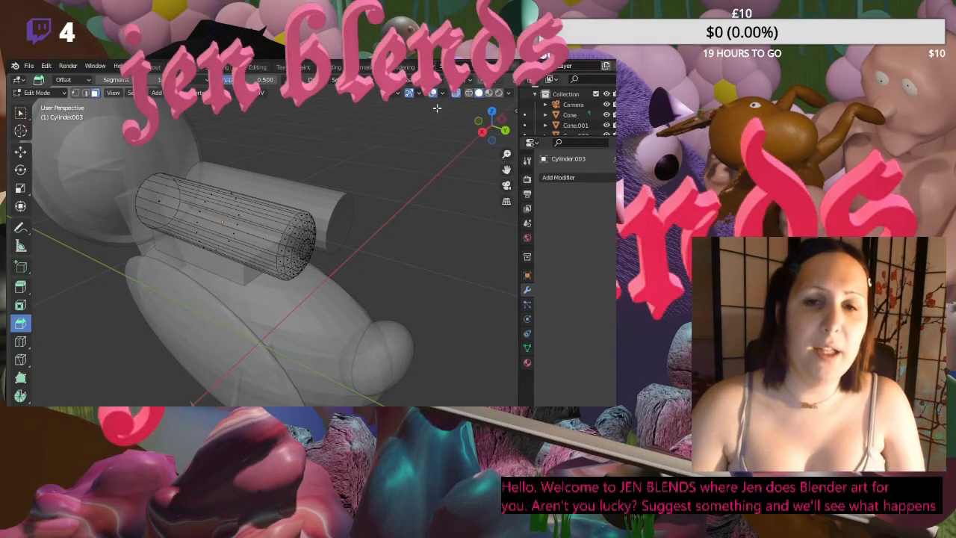
# - Delete the old upper cylinder, Cylinder.004
pyautogui.click(155, 66)
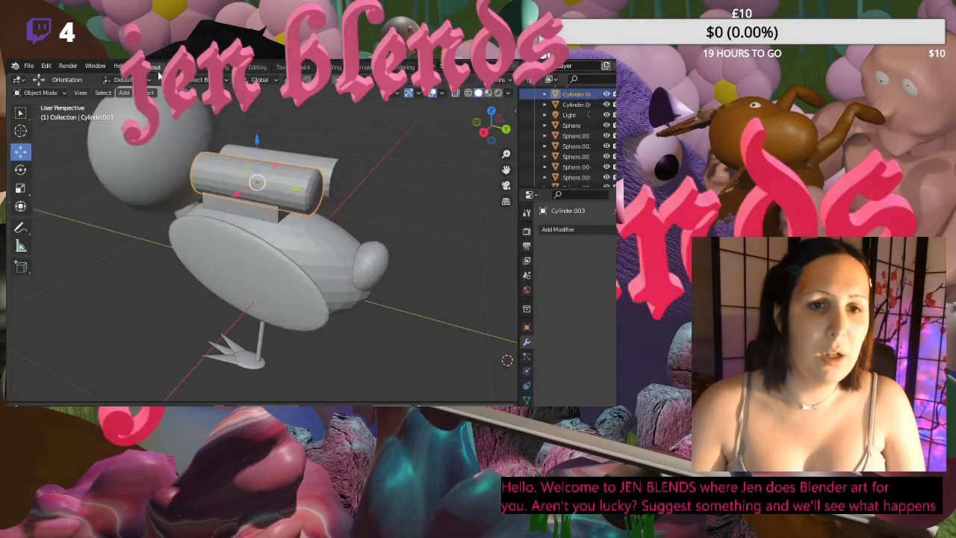
pyautogui.moveTo(396, 195)
pyautogui.mouseDown(button='middle')
pyautogui.moveTo(425, 195)
pyautogui.moveTo(362, 192)
pyautogui.moveTo(397, 205)
pyautogui.mouseUp(button='middle')
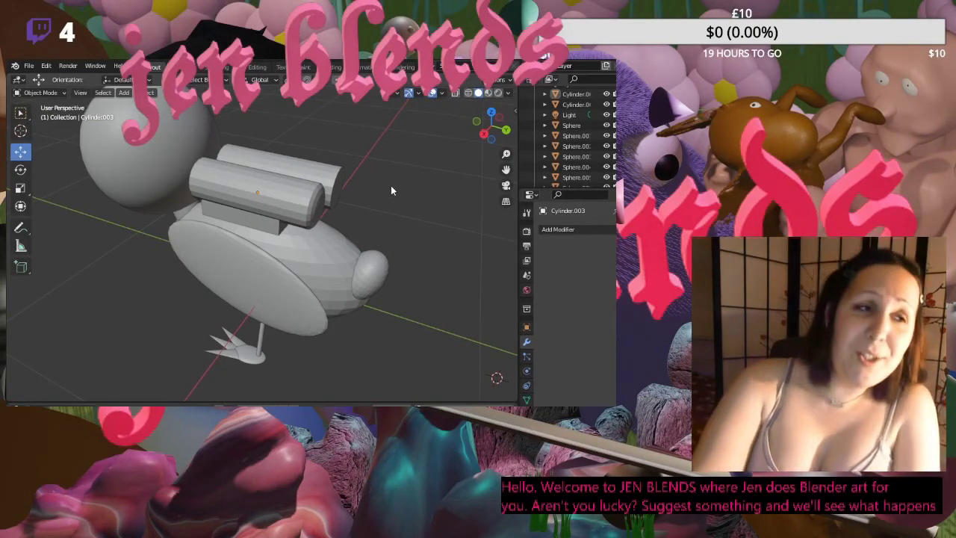
pyautogui.moveTo(390, 188); pyautogui.dragTo(322, 229, button='middle')
pyautogui.click(321, 229)
pyautogui.press('Delete')
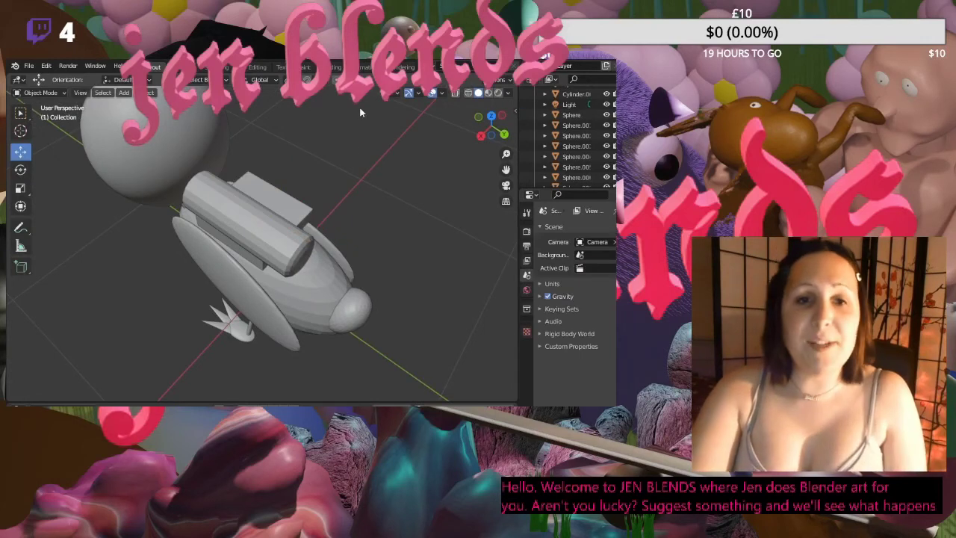
# - Slide Cylinder.003 sideways along X on the back block
pyautogui.click(287, 252)
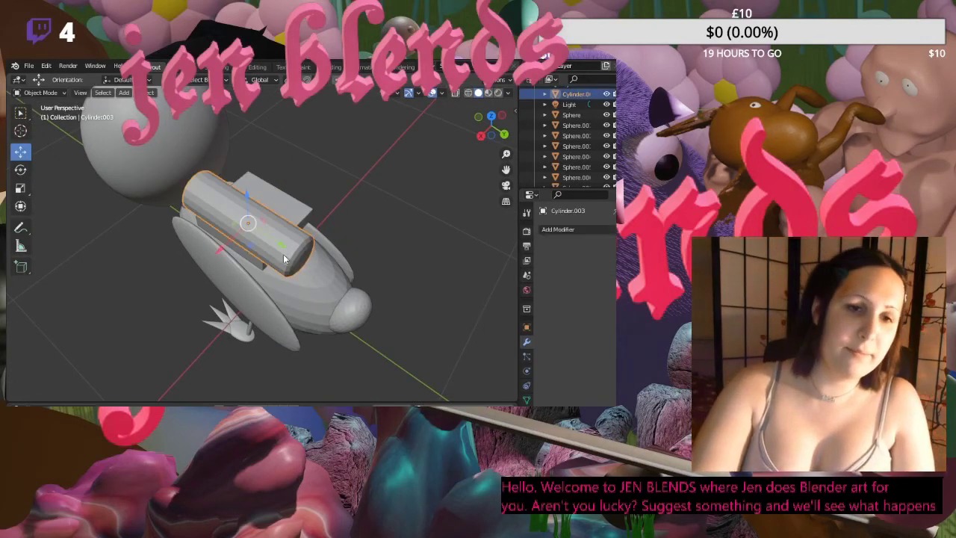
pyautogui.moveTo(166, 256); pyautogui.dragTo(235, 239, button='middle')
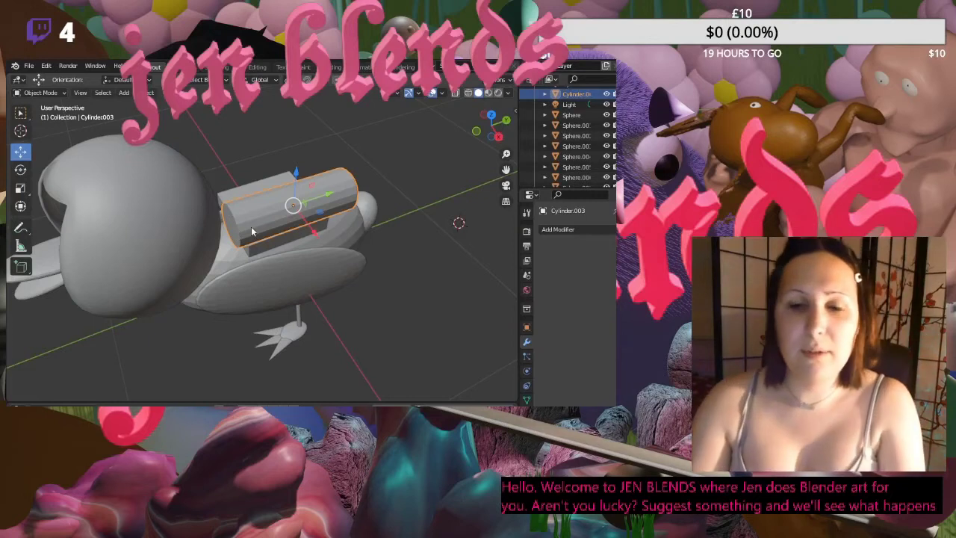
pyautogui.moveTo(251, 226); pyautogui.dragTo(321, 218, button='middle')
pyautogui.moveTo(321, 219); pyautogui.dragTo(296, 215)
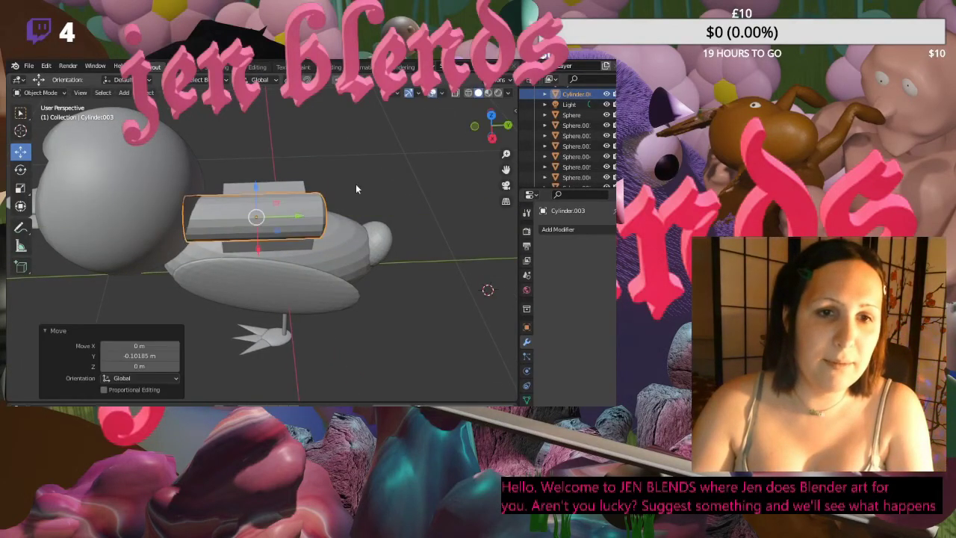
pyautogui.click(215, 370)
pyautogui.moveTo(215, 371); pyautogui.dragTo(87, 98, button='middle')
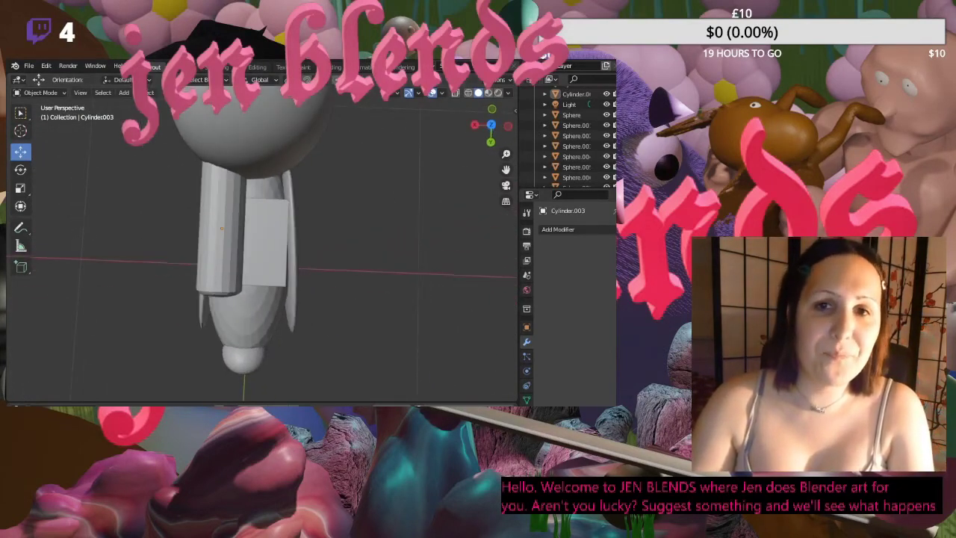
# - From Top view, duplicate the cylinder and place the copy beside the original
pyautogui.click(492, 126)
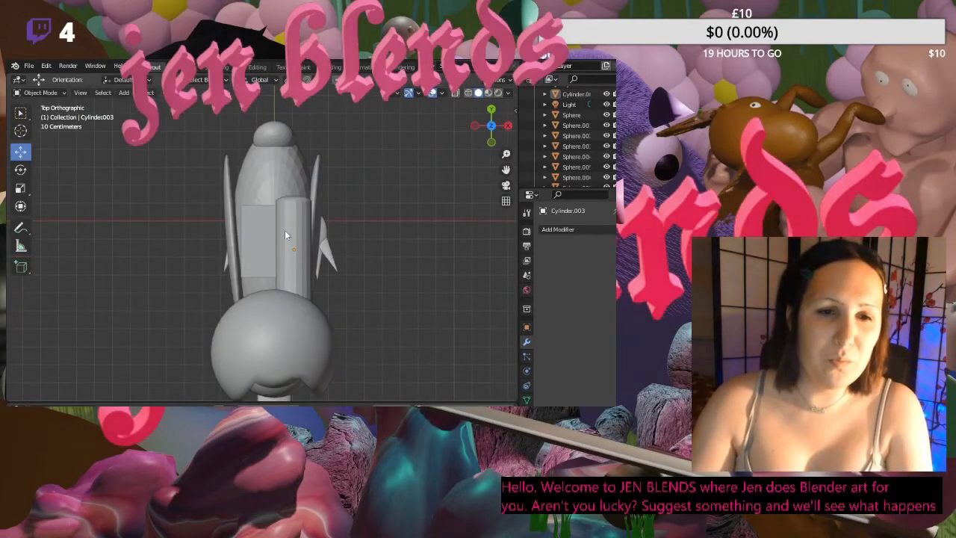
pyautogui.click(286, 228)
pyautogui.hotkey('shift', 'd')
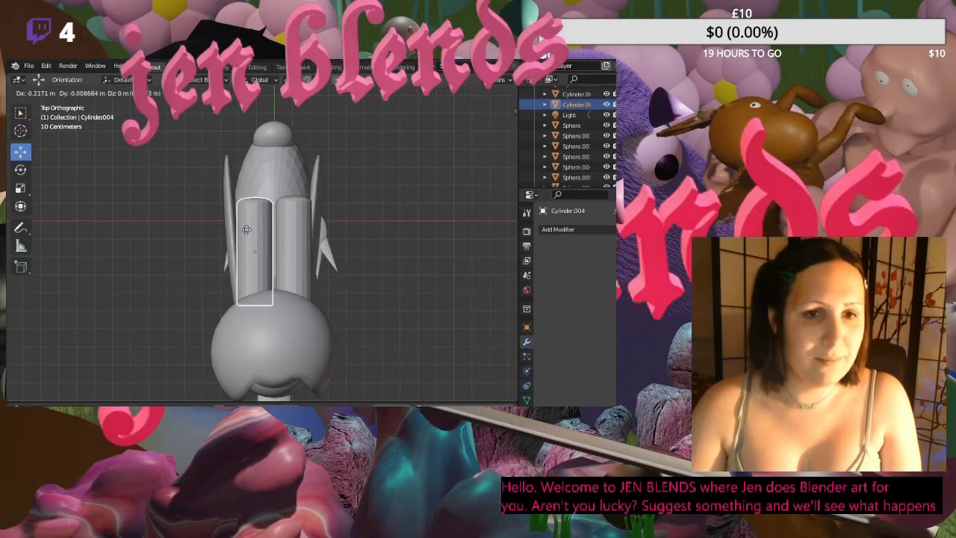
pyautogui.click(248, 228)
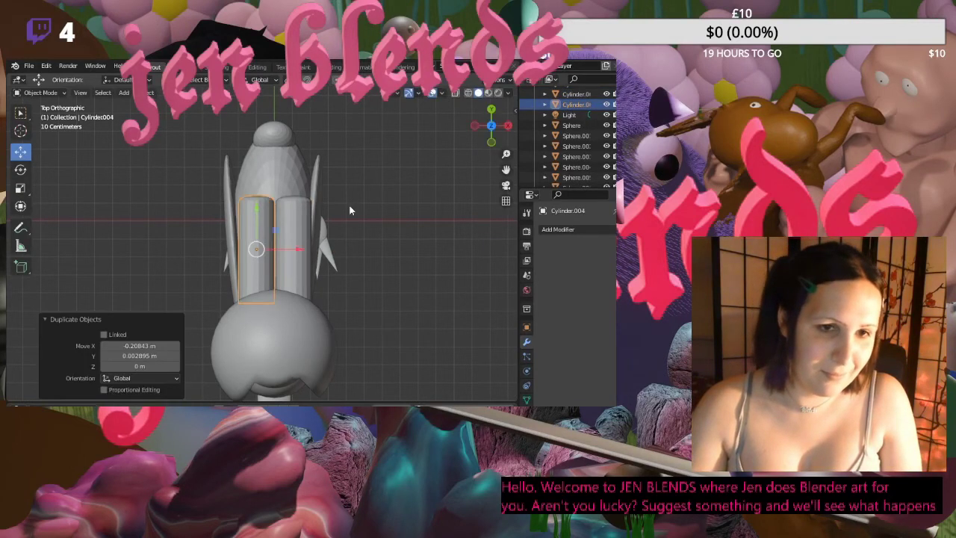
pyautogui.click(420, 277)
pyautogui.click(265, 265)
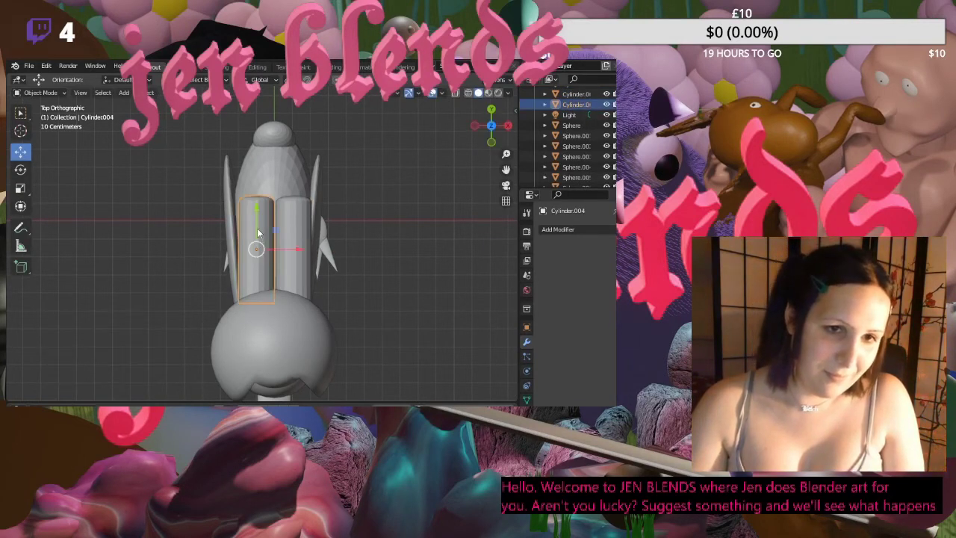
pyautogui.click(257, 235)
pyautogui.moveTo(405, 211); pyautogui.dragTo(246, 186, button='middle')
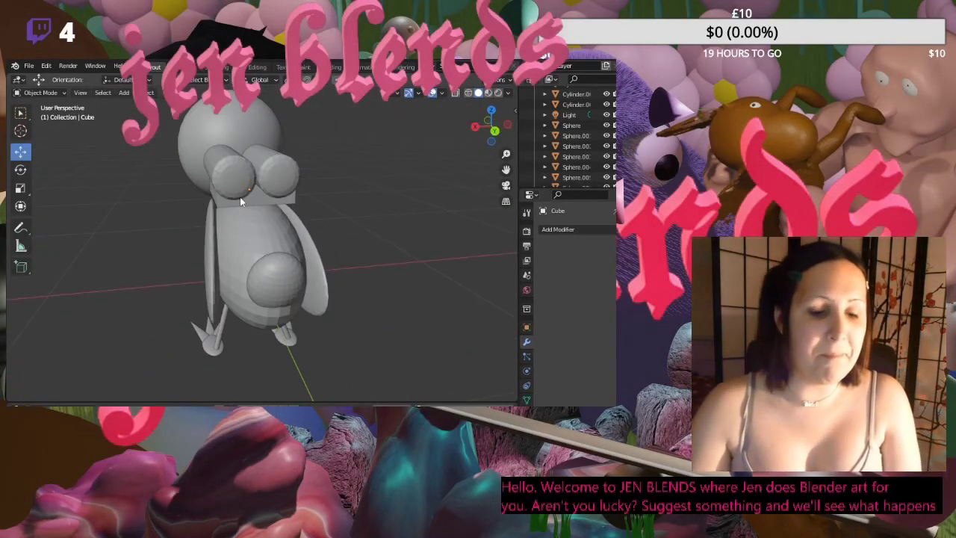
# - Add a cone mesh next to the bird and scale it down
pyautogui.press('z')
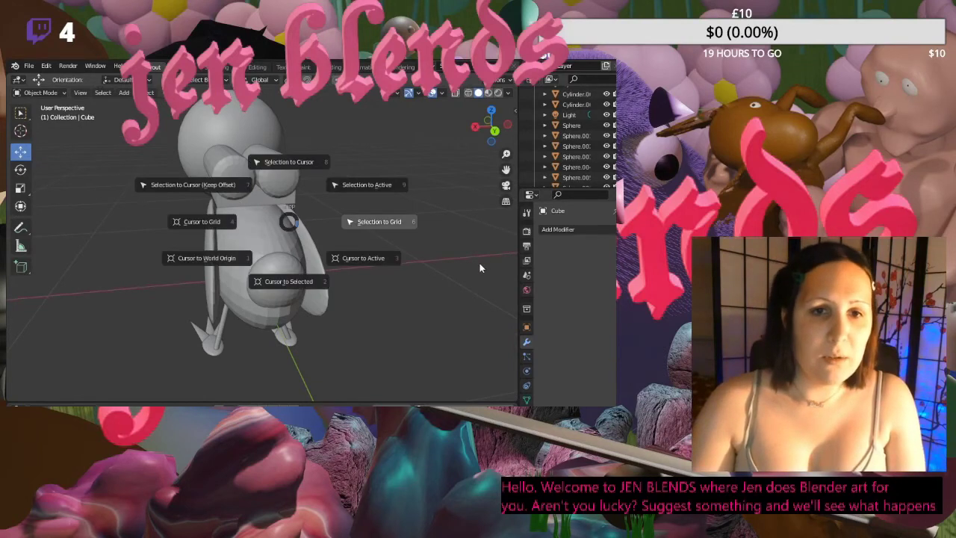
pyautogui.click(427, 264)
pyautogui.hotkey('shift', 'a')
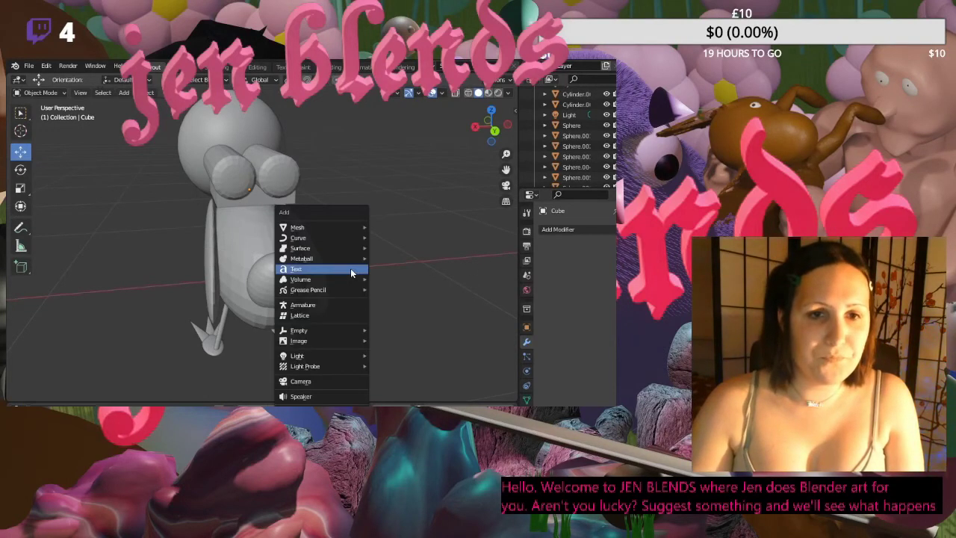
pyautogui.moveTo(332, 227)
pyautogui.click(390, 290)
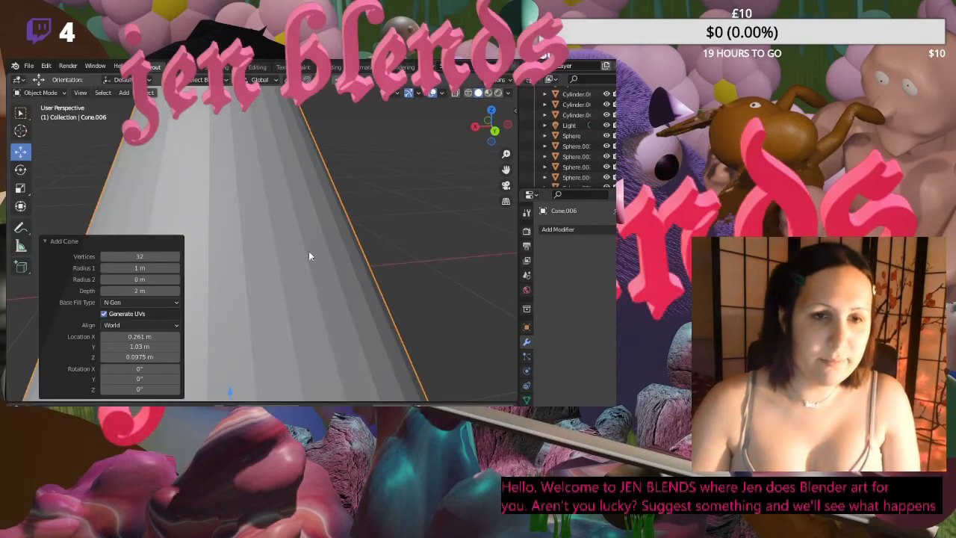
pyautogui.scroll(-6, 258, 241)
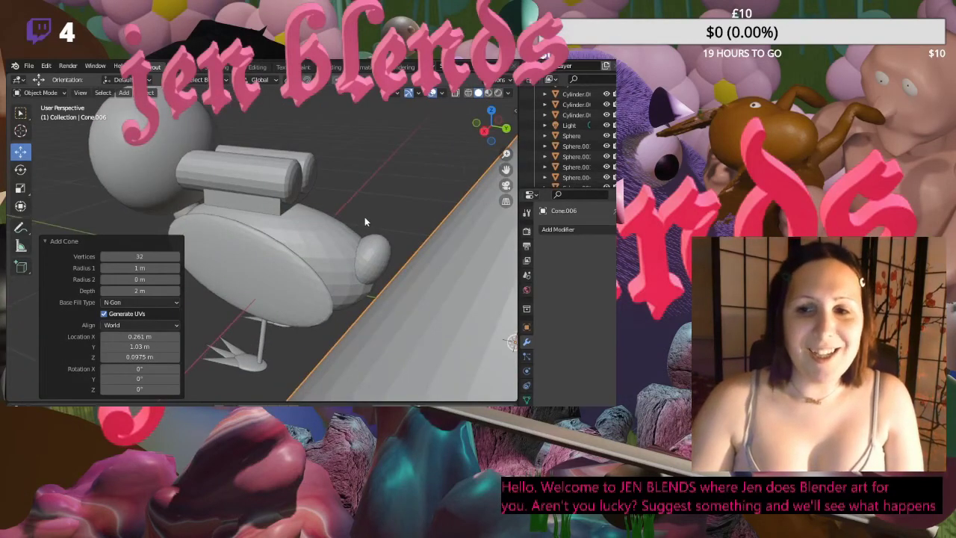
pyautogui.moveTo(317, 246); pyautogui.dragTo(343, 224, button='middle')
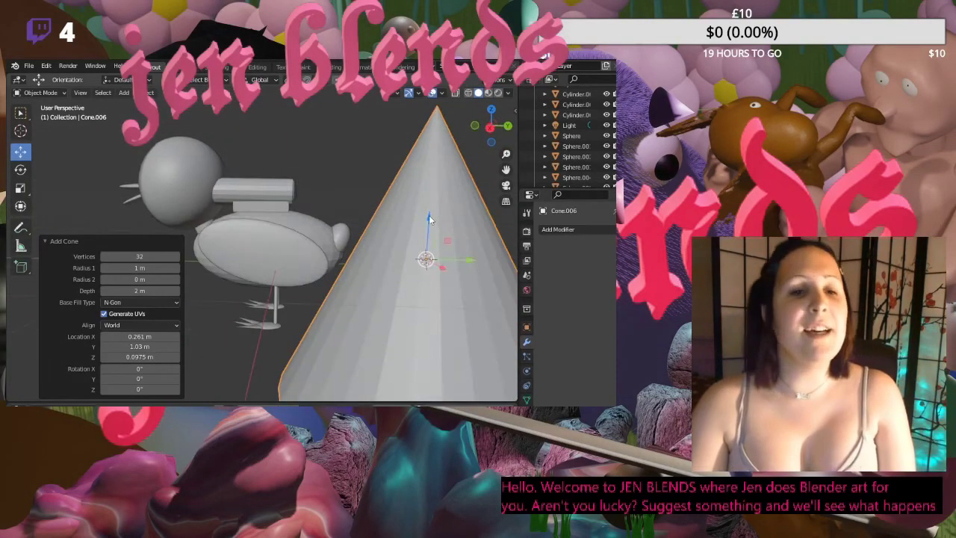
pyautogui.press('s')
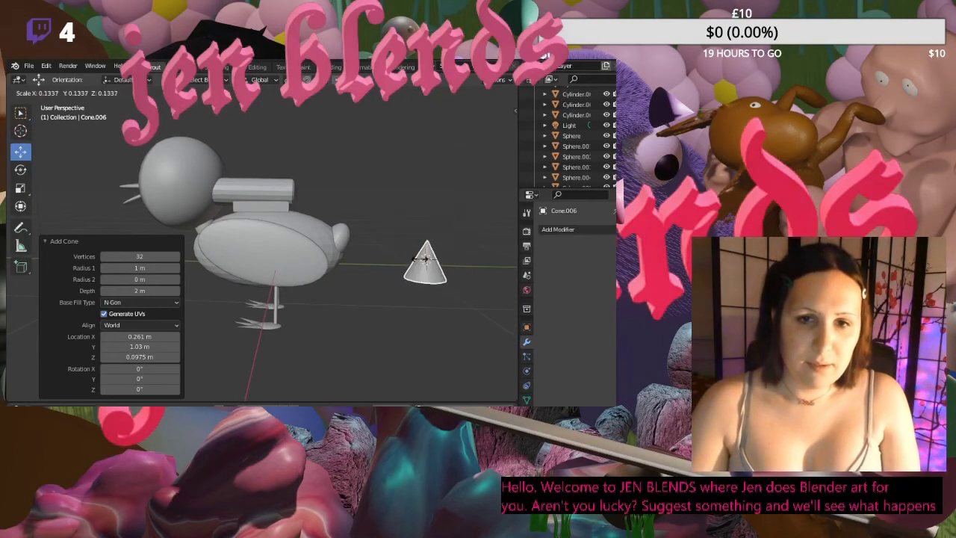
pyautogui.click(425, 261)
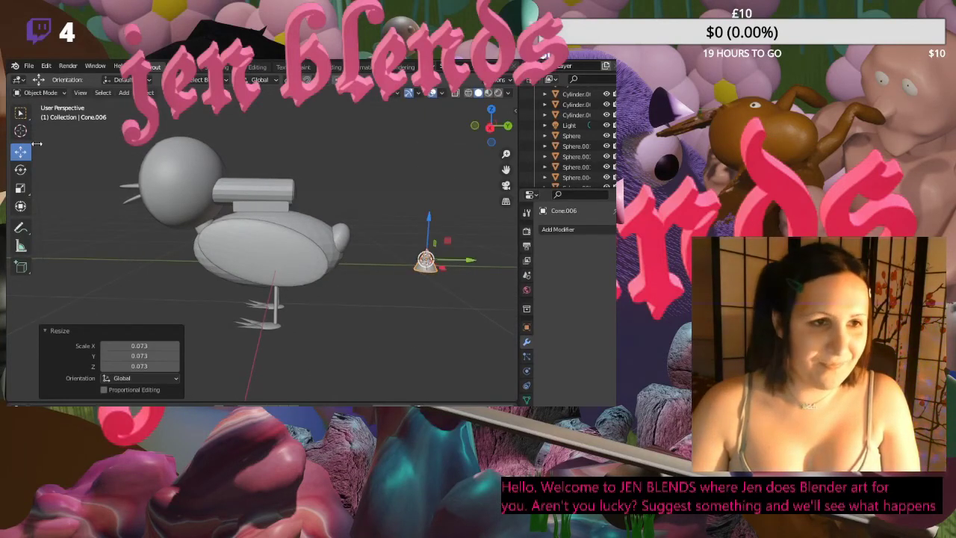
# - Tilt the cone around the X axis and move it to the end of a back cylinder
pyautogui.click(20, 169)
pyautogui.moveTo(437, 222); pyautogui.dragTo(371, 210)
pyautogui.hotkey('shift', 'space')
pyautogui.press('g')
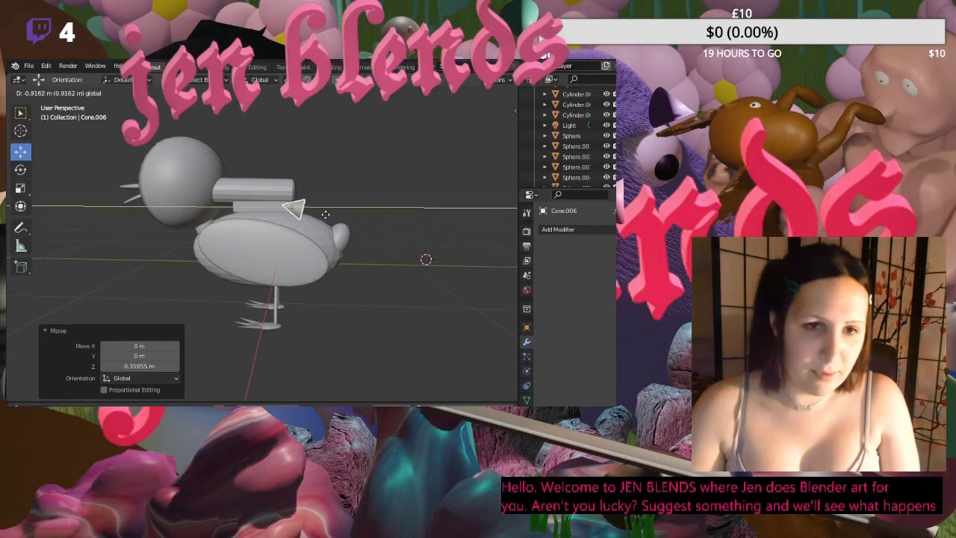
pyautogui.moveTo(375, 187); pyautogui.dragTo(255, 197, button='middle')
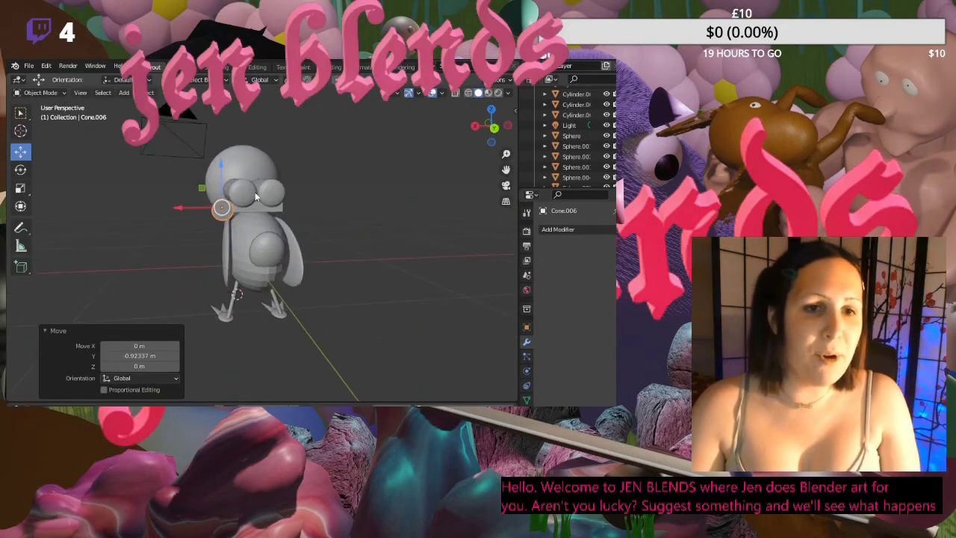
pyautogui.moveTo(182, 209); pyautogui.dragTo(169, 220)
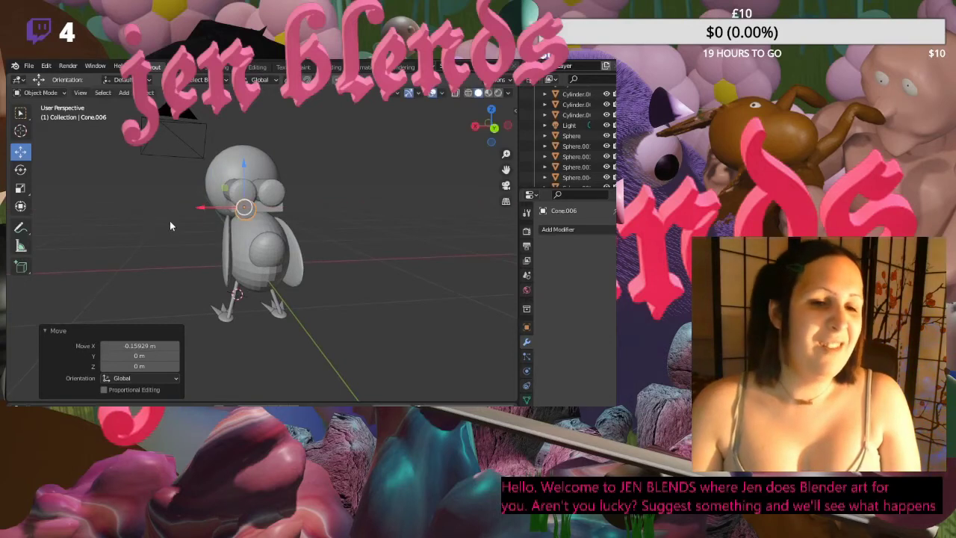
pyautogui.scroll(1, 153, 243)
pyautogui.moveTo(155, 248); pyautogui.dragTo(252, 262, button='middle')
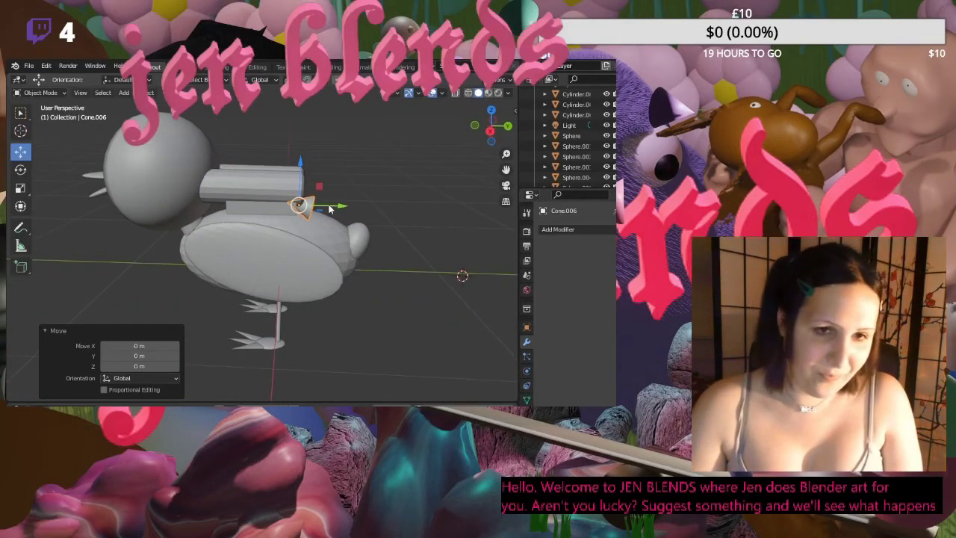
pyautogui.moveTo(332, 207); pyautogui.dragTo(333, 183)
pyautogui.click(21, 170)
pyautogui.moveTo(333, 183)
pyautogui.mouseDown(button='middle')
pyautogui.moveTo(414, 201)
pyautogui.moveTo(335, 190)
pyautogui.mouseUp(button='middle')
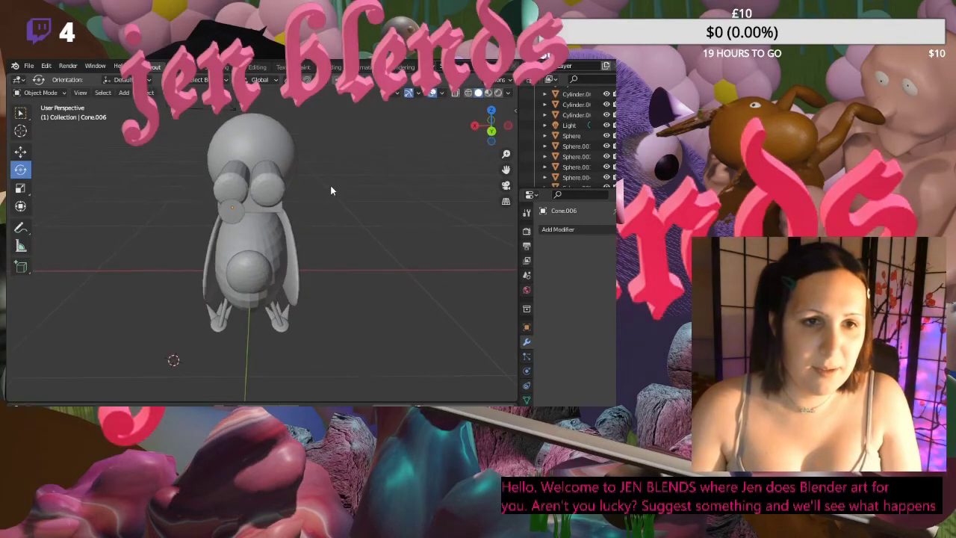
# - Rescale the small Cone.006 to about 1.289, then clear the selection
pyautogui.click(230, 210)
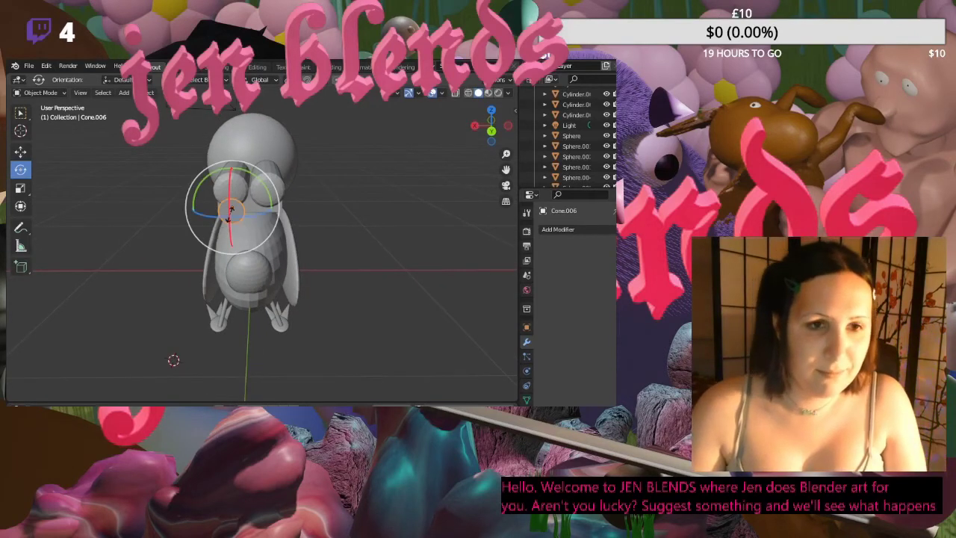
pyautogui.press('s')
pyautogui.click(227, 215)
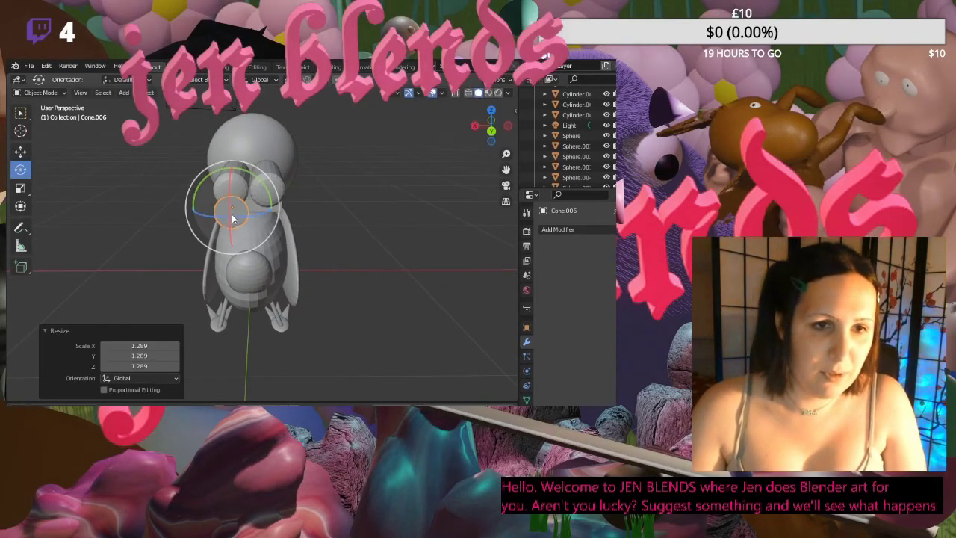
pyautogui.click(226, 221)
pyautogui.press('s')
pyautogui.click(229, 224)
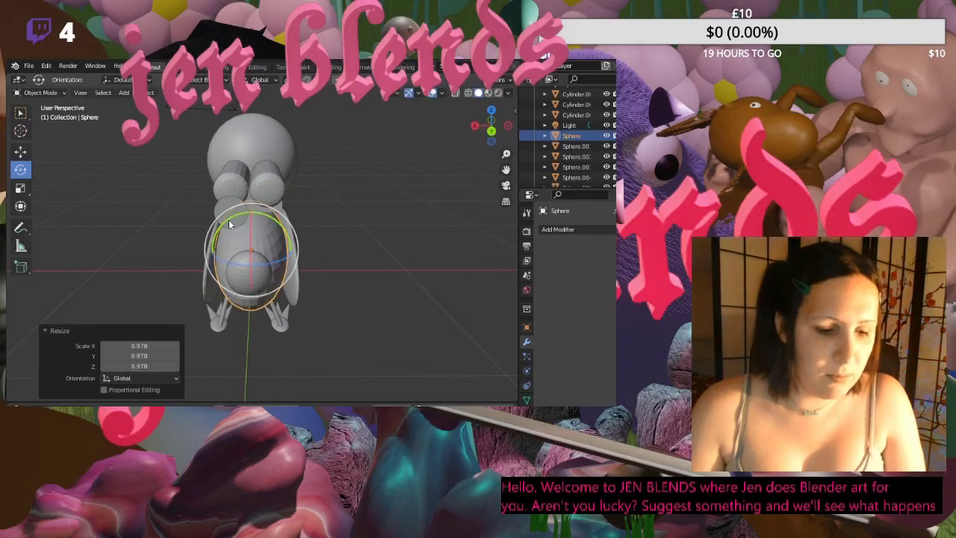
pyautogui.keyDown('shift'); pyautogui.rightClick(174, 360); pyautogui.keyUp('shift')
pyautogui.click(222, 209)
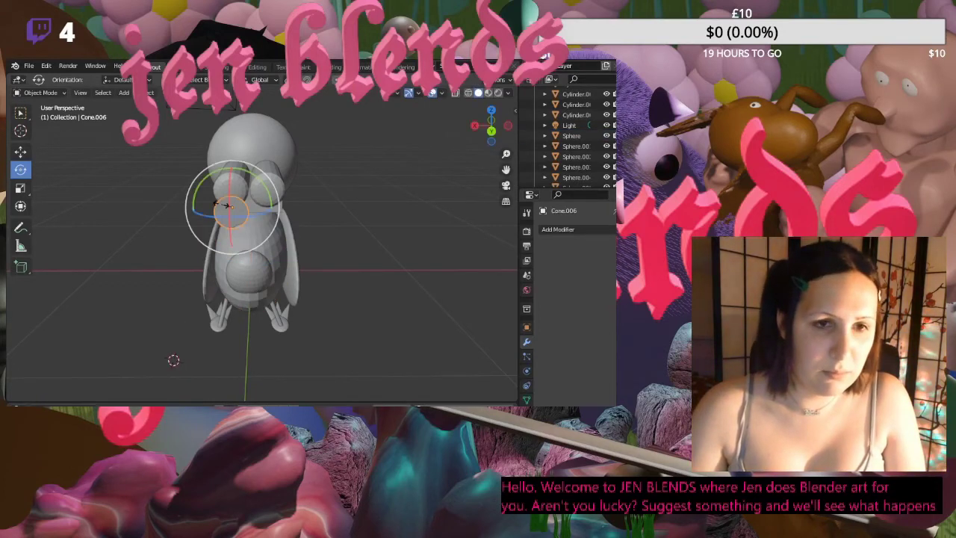
pyautogui.press('s')
pyautogui.click(230, 209)
pyautogui.click(316, 201)
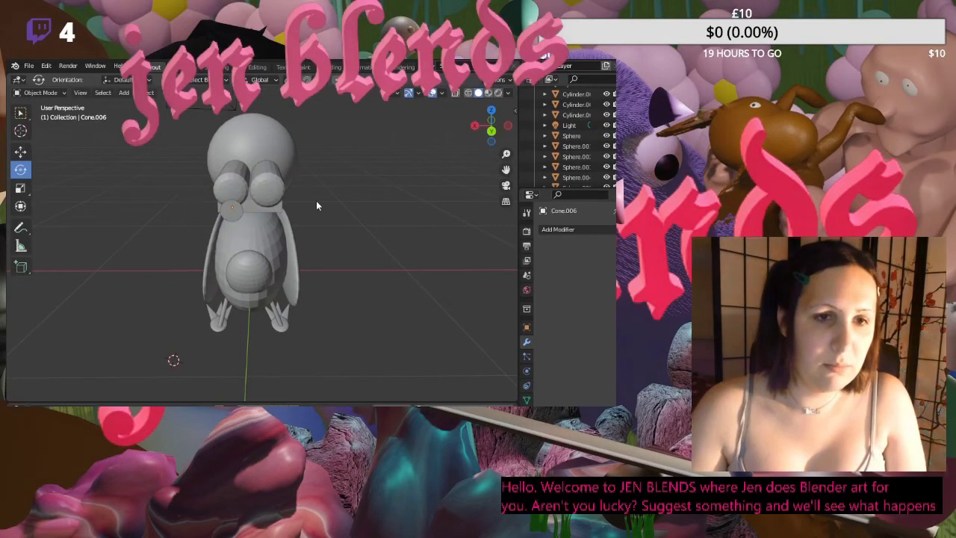
pyautogui.moveTo(316, 200); pyautogui.dragTo(324, 272, button='middle')
# - Duplicate the small cone as a trial, then delete the copy
pyautogui.click(252, 278)
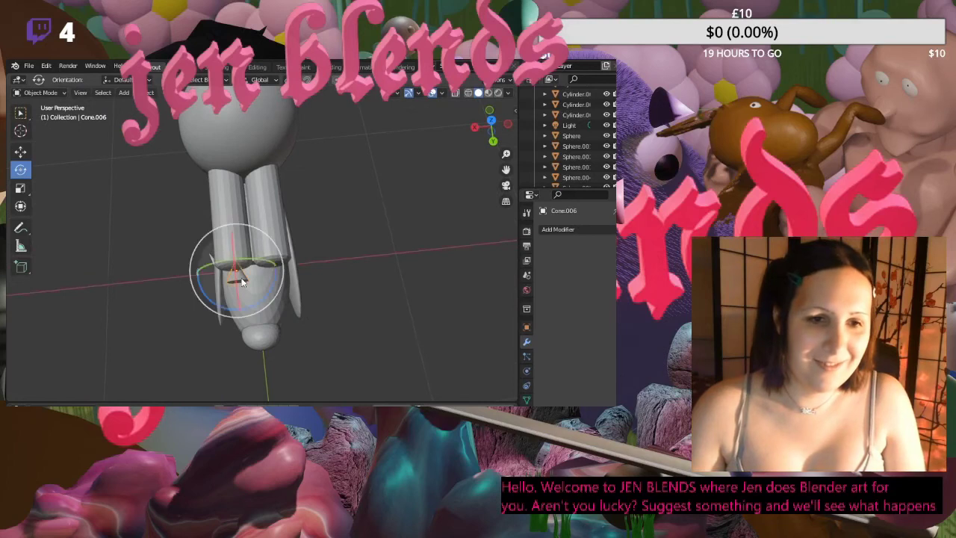
pyautogui.hotkey('shift', 'd')
pyautogui.click(266, 272)
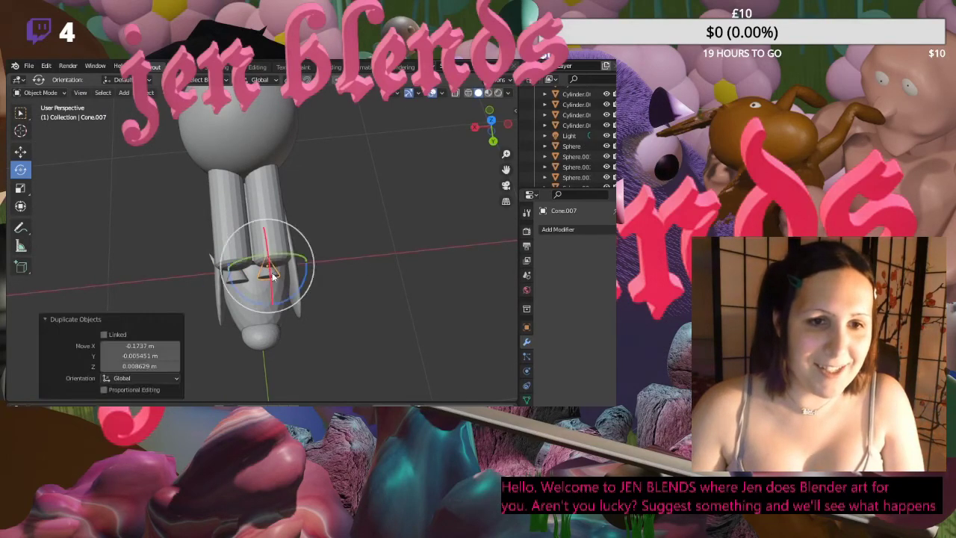
pyautogui.click(377, 189)
pyautogui.moveTo(376, 189); pyautogui.dragTo(324, 195, button='middle')
pyautogui.press('x')
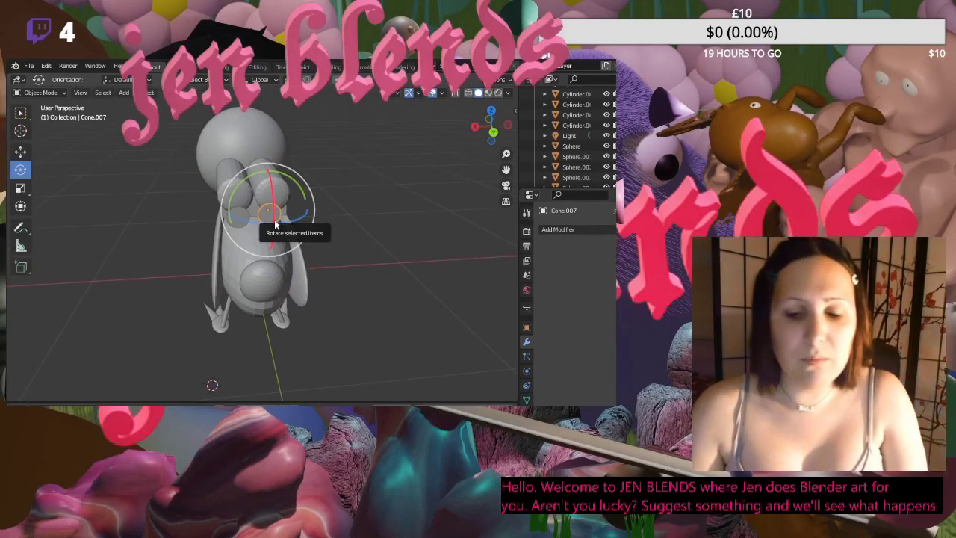
pyautogui.click(274, 224)
# - Select the original Cone.006 and open it for mesh editing in the Modeling workspace
pyautogui.click(236, 225)
pyautogui.moveTo(237, 225); pyautogui.dragTo(383, 233, button='middle')
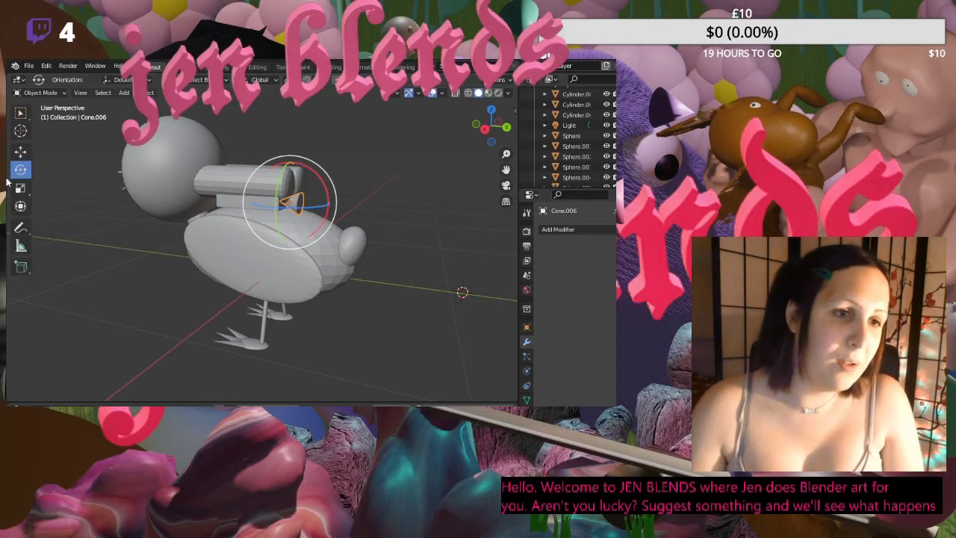
pyautogui.click(185, 66)
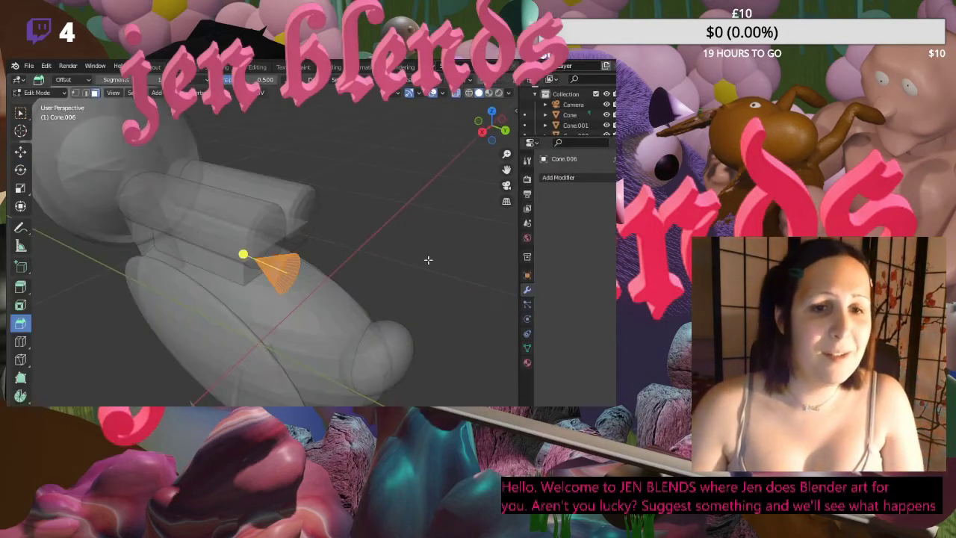
# - Select all of the cone's vertices and shrink them toward the centre
pyautogui.click(305, 286)
pyautogui.press('s')
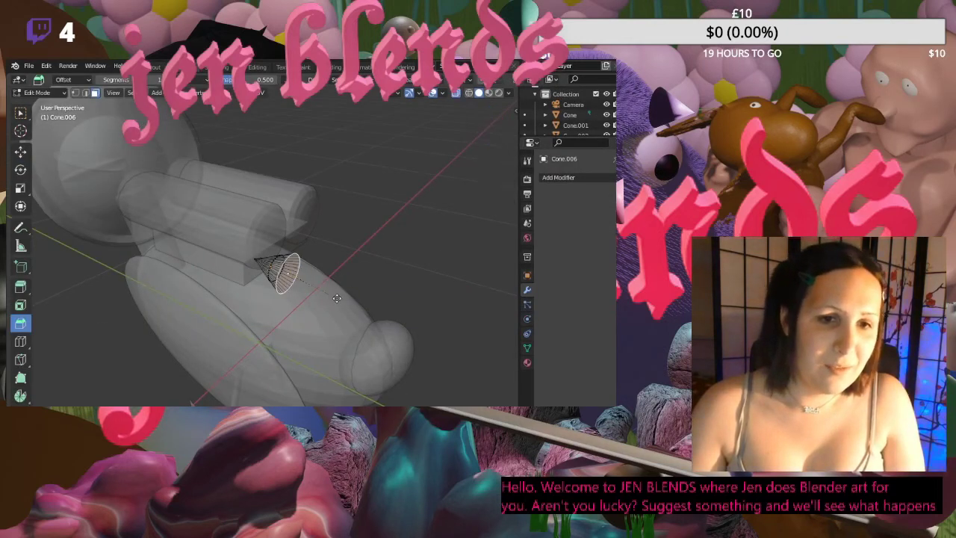
pyautogui.press('Escape')
pyautogui.press('a')
pyautogui.press('s')
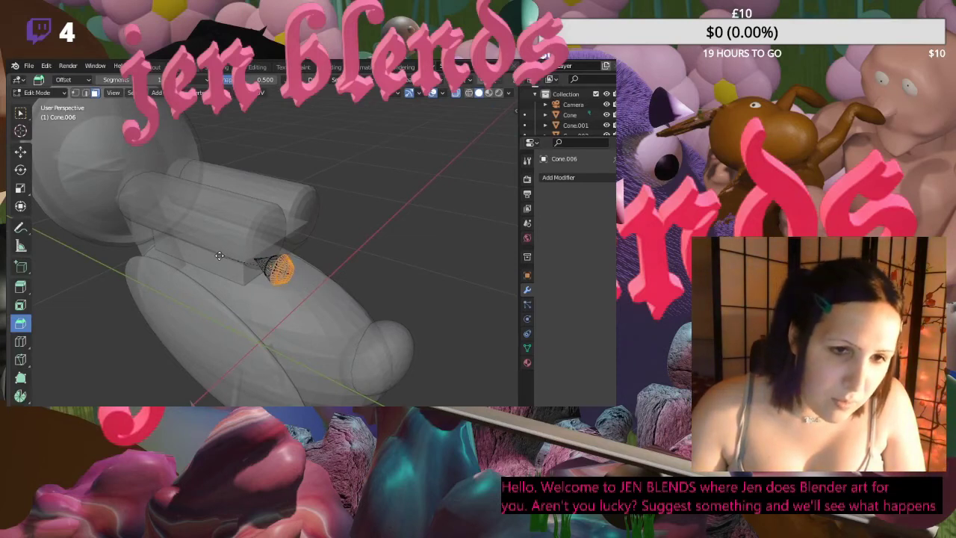
pyautogui.click(220, 256)
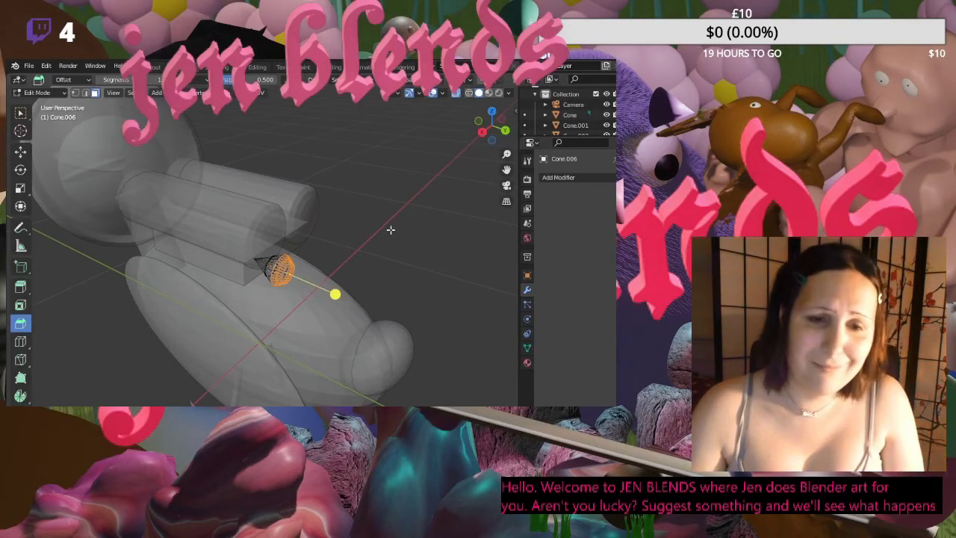
pyautogui.click(390, 230)
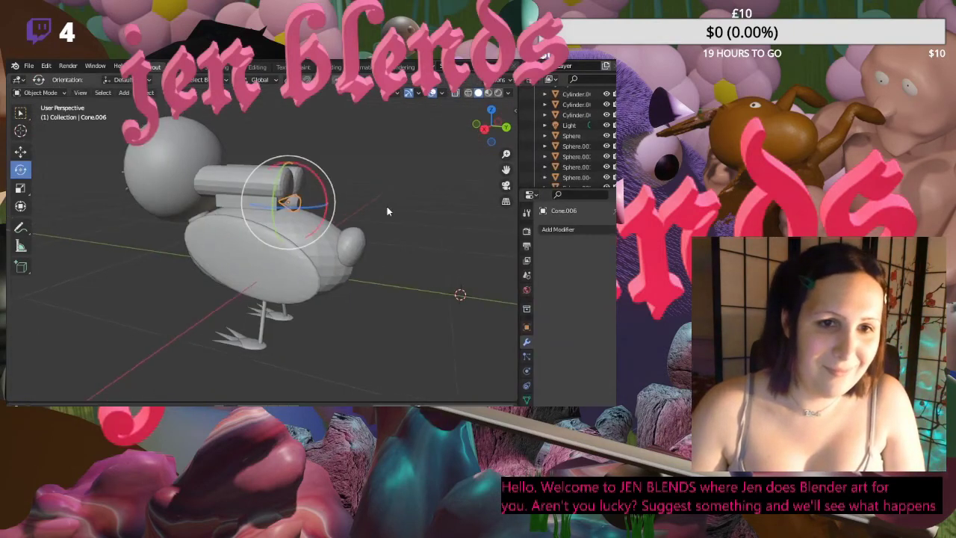
# - Return to Object Mode and select the Cylinder.003 tube
pyautogui.moveTo(387, 206); pyautogui.dragTo(408, 214, button='middle')
pyautogui.scroll(4, 336, 203)
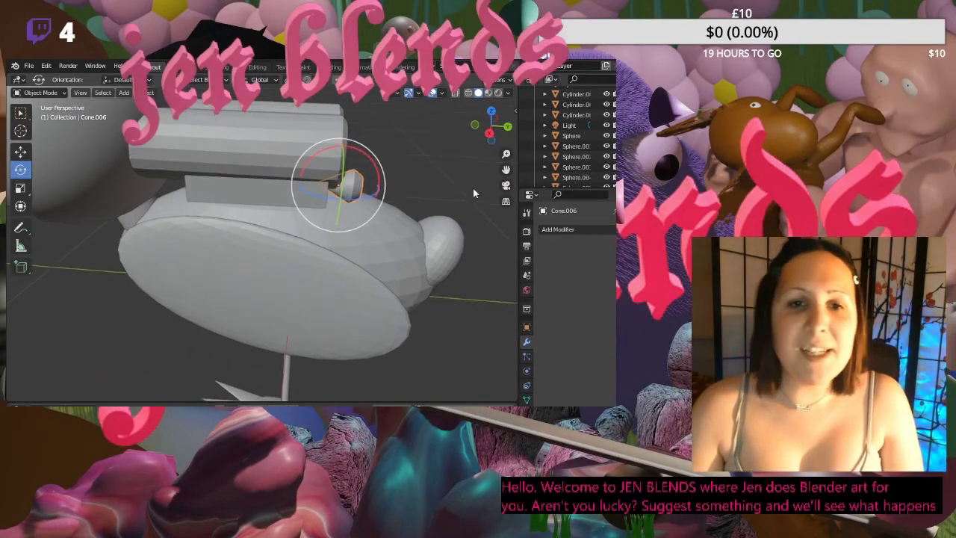
pyautogui.moveTo(472, 188); pyautogui.dragTo(372, 160, button='middle')
pyautogui.click(207, 161)
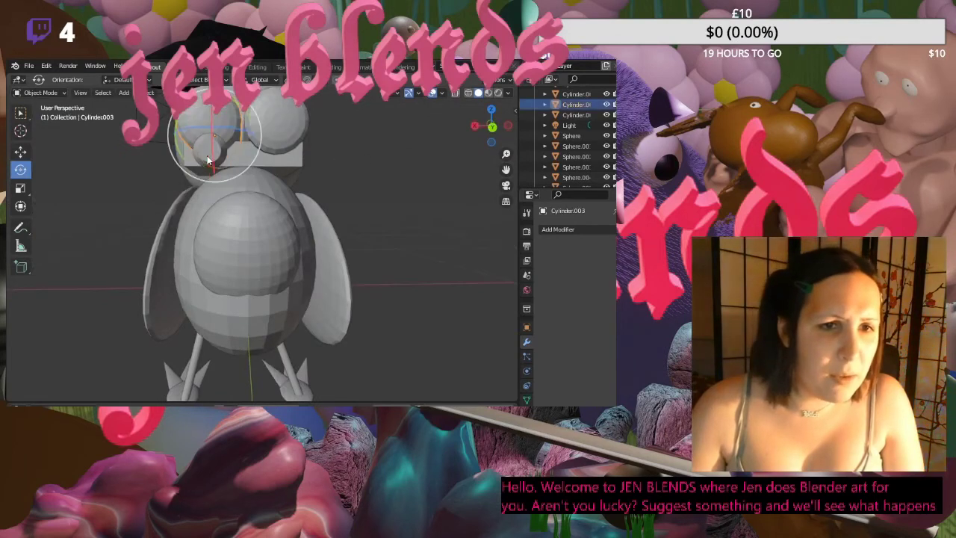
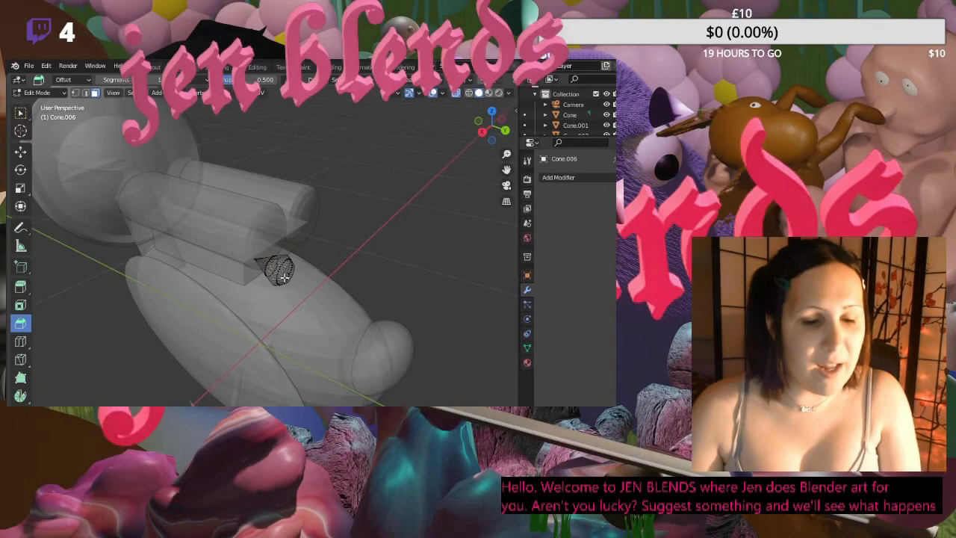
# - Switch to face selection with the Move tool and pick a face on the eye cone
pyautogui.press('2')
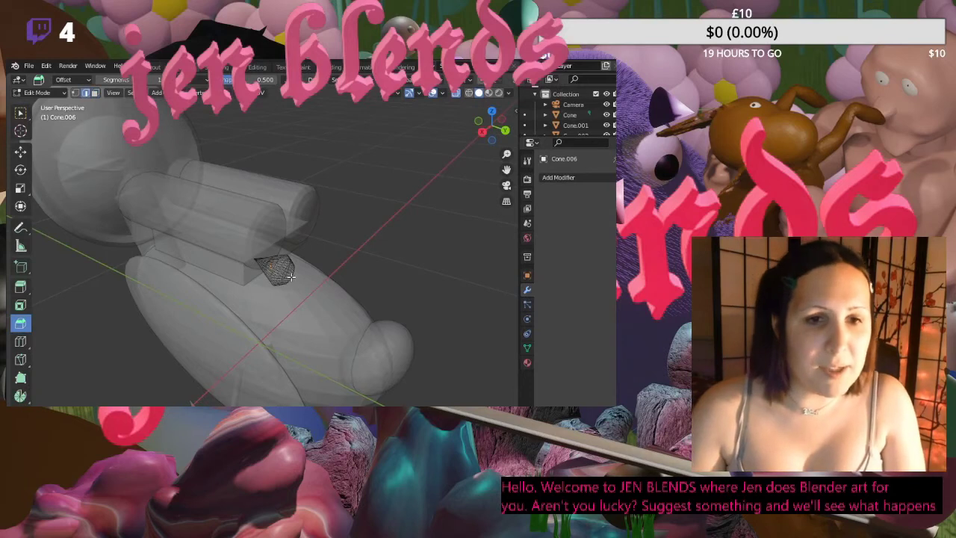
pyautogui.moveTo(368, 264); pyautogui.dragTo(324, 234, button='middle')
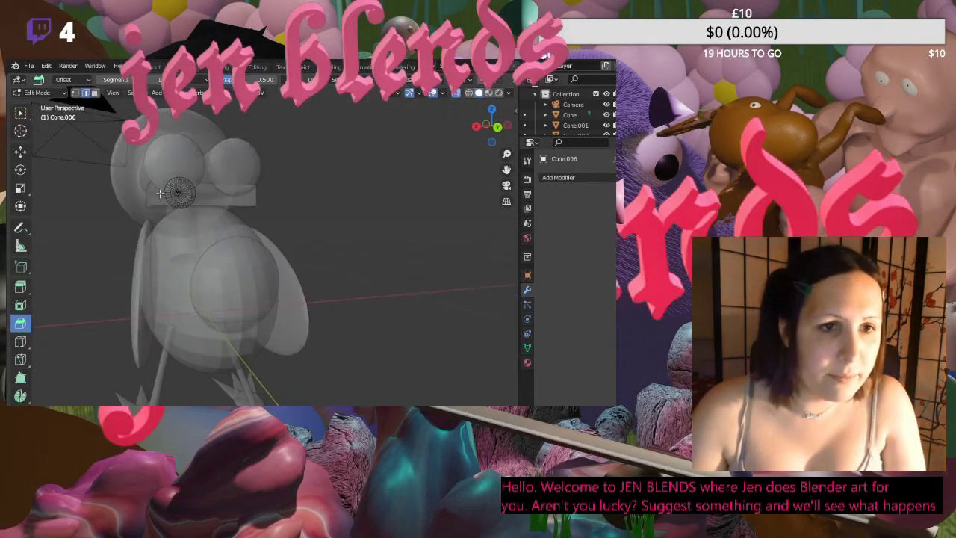
pyautogui.press('3')
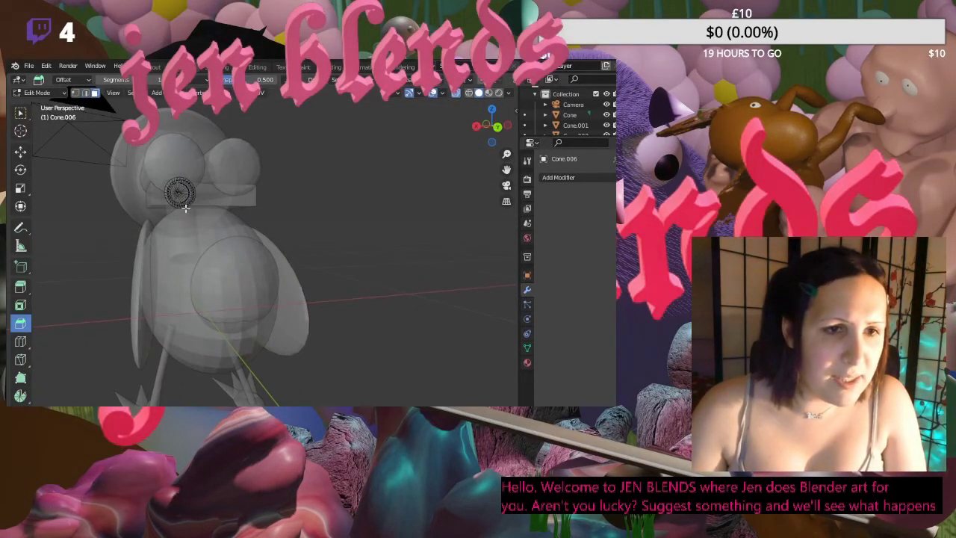
pyautogui.click(21, 152)
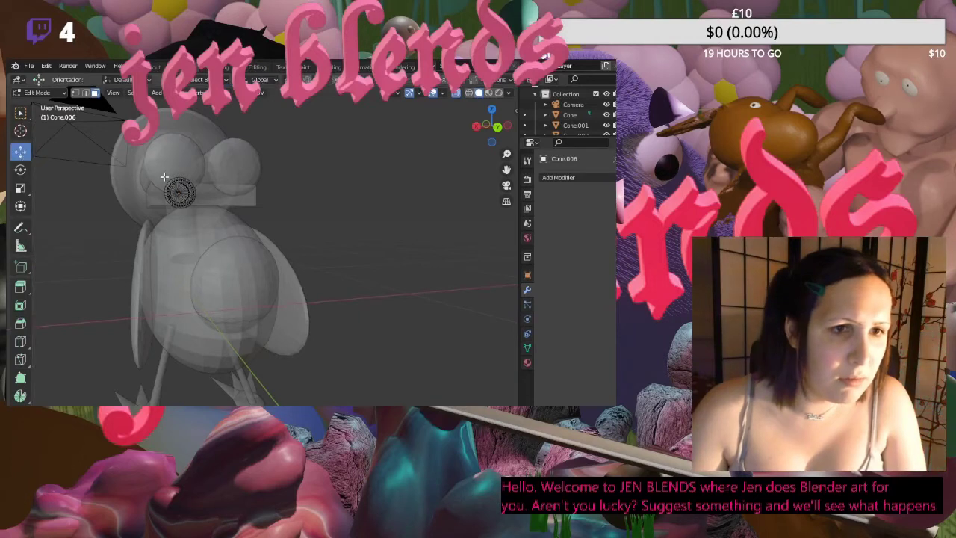
pyautogui.click(178, 198)
pyautogui.scroll(4, 199, 222)
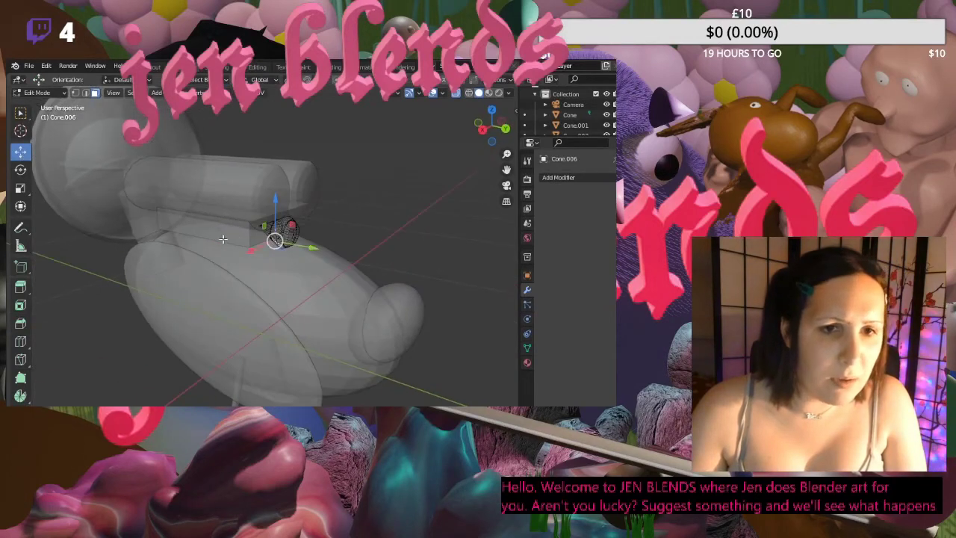
pyautogui.scroll(4, 314, 237)
pyautogui.moveTo(395, 225); pyautogui.dragTo(363, 222, button='middle')
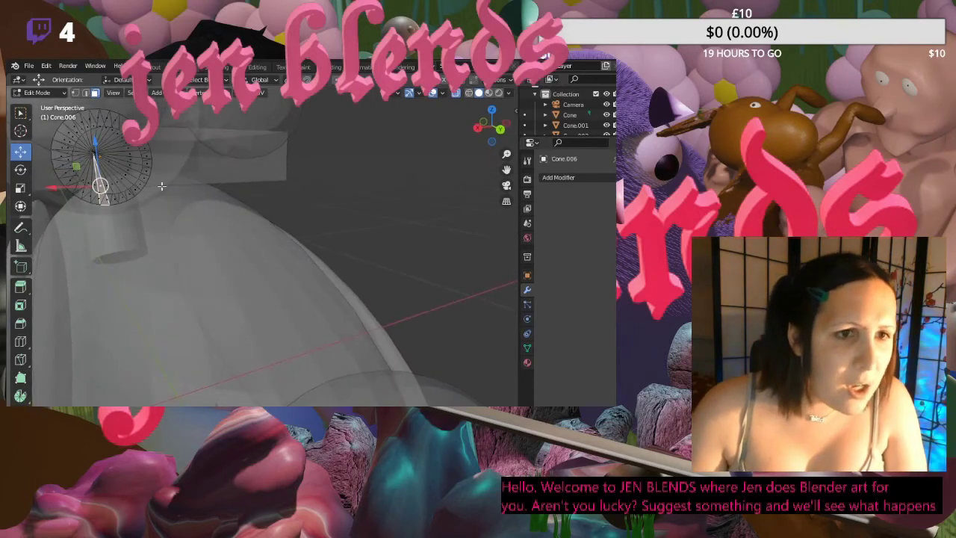
pyautogui.moveTo(161, 186); pyautogui.dragTo(182, 189, button='middle')
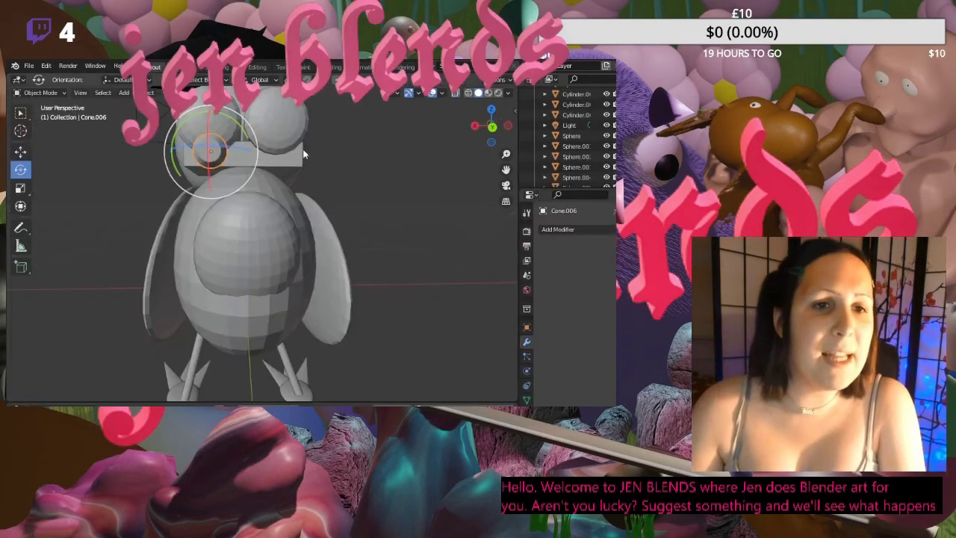
# - Preview the rendered lighting and duplicate the existing light to a new spot
pyautogui.moveTo(264, 184); pyautogui.dragTo(224, 187, button='middle')
pyautogui.click(498, 93)
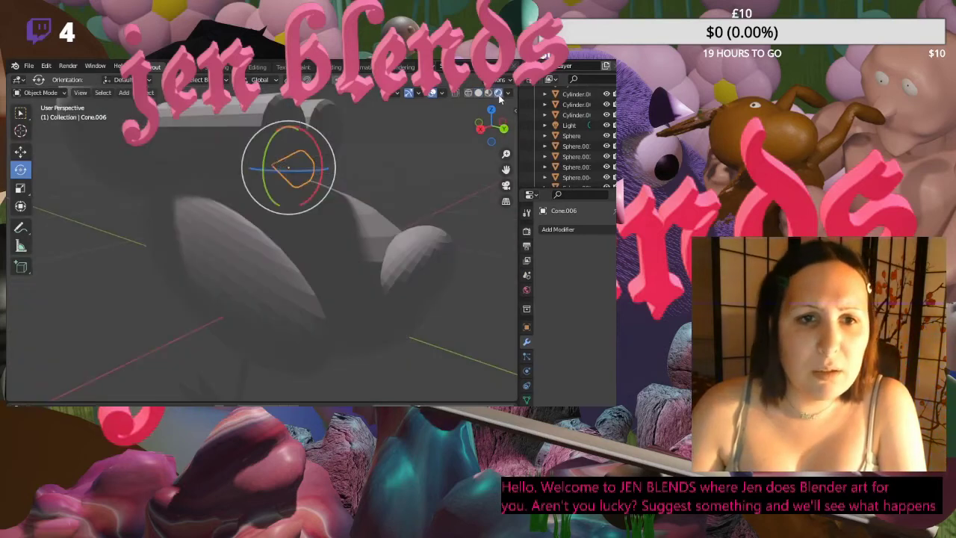
pyautogui.moveTo(500, 98); pyautogui.dragTo(397, 169, button='middle')
pyautogui.scroll(-4, 396, 169)
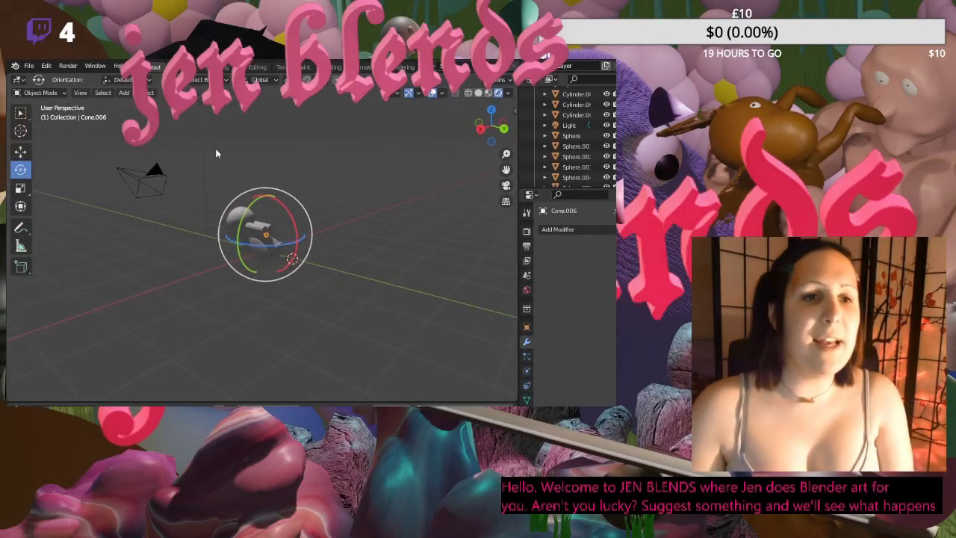
pyautogui.click(200, 112)
pyautogui.hotkey('shift', 'd')
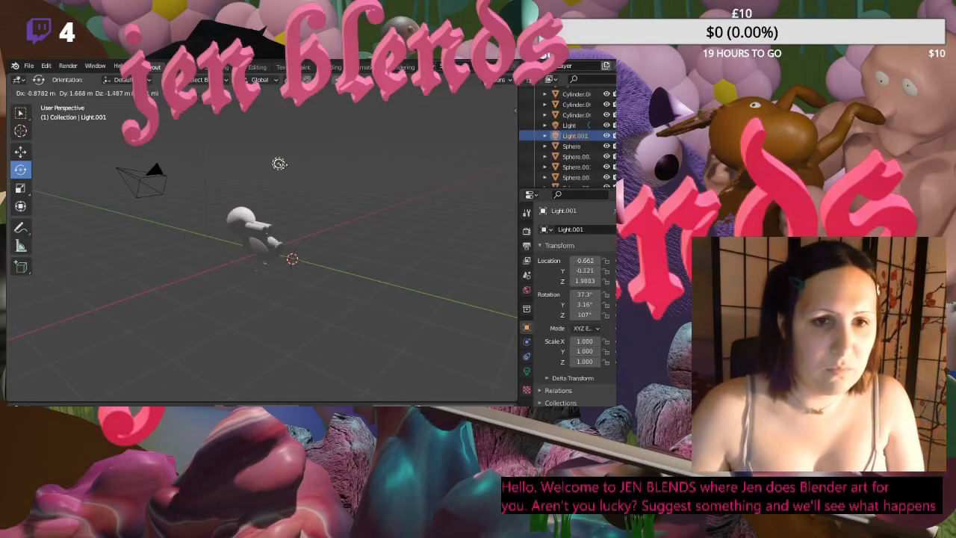
pyautogui.click(304, 252)
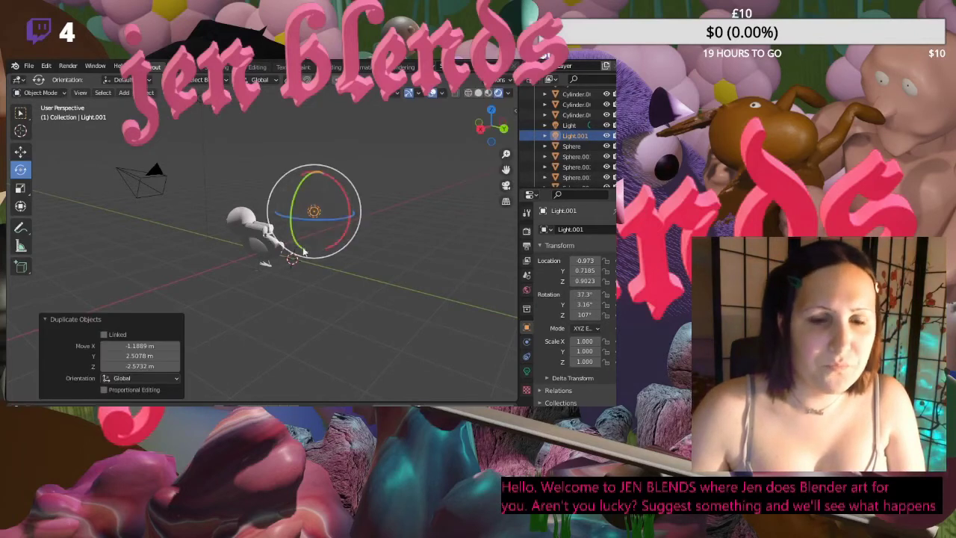
# - Make the duplicated light an area light aimed at the bird
pyautogui.click(322, 212)
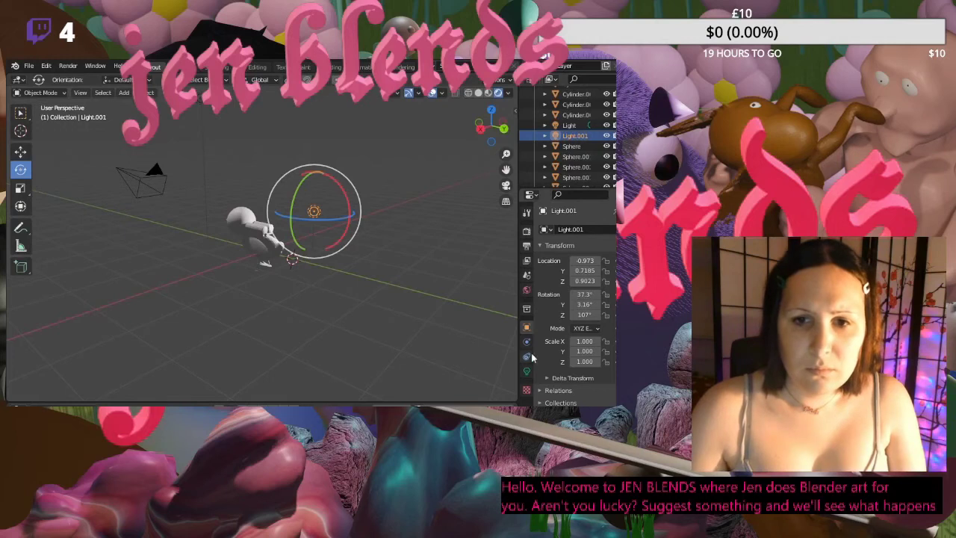
pyautogui.click(527, 372)
pyautogui.click(605, 274)
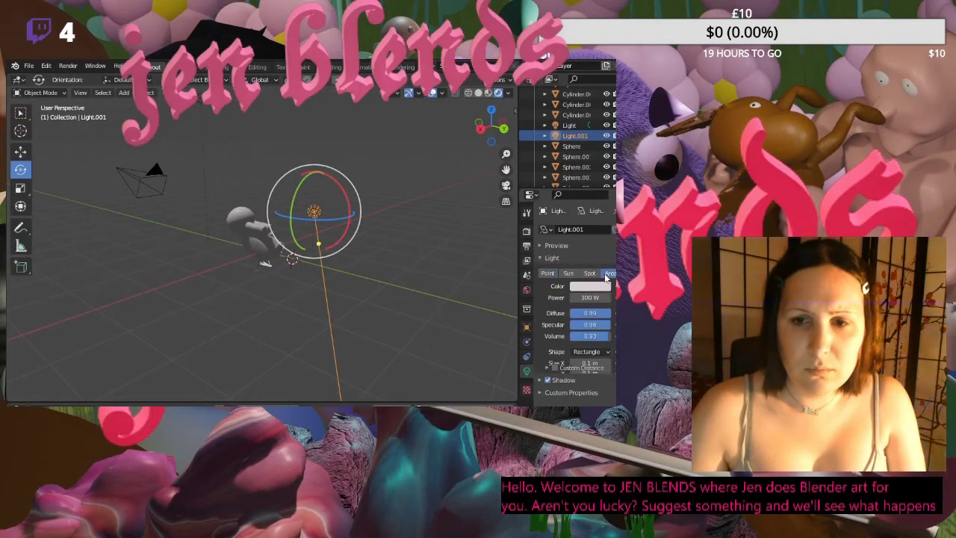
pyautogui.moveTo(317, 244); pyautogui.dragTo(217, 170)
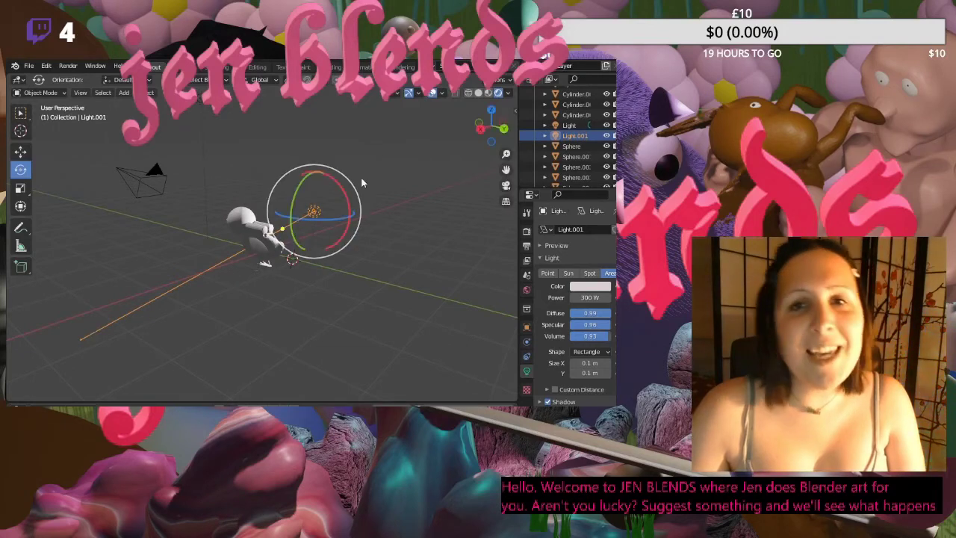
# - Check the scene through the camera, then orbit close around the character's face
pyautogui.click(428, 153)
pyautogui.click(506, 185)
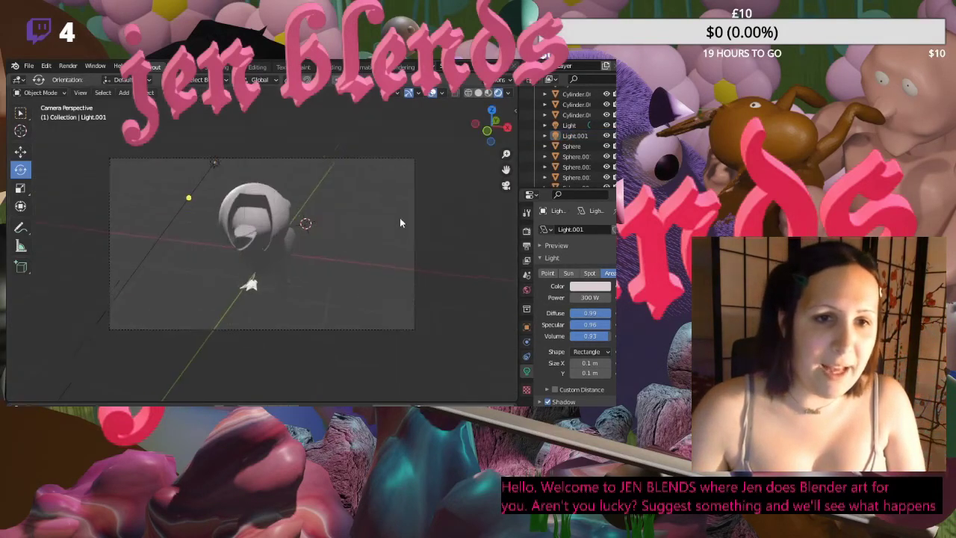
pyautogui.moveTo(399, 218); pyautogui.dragTo(255, 209, button='middle')
pyautogui.scroll(6, 192, 191)
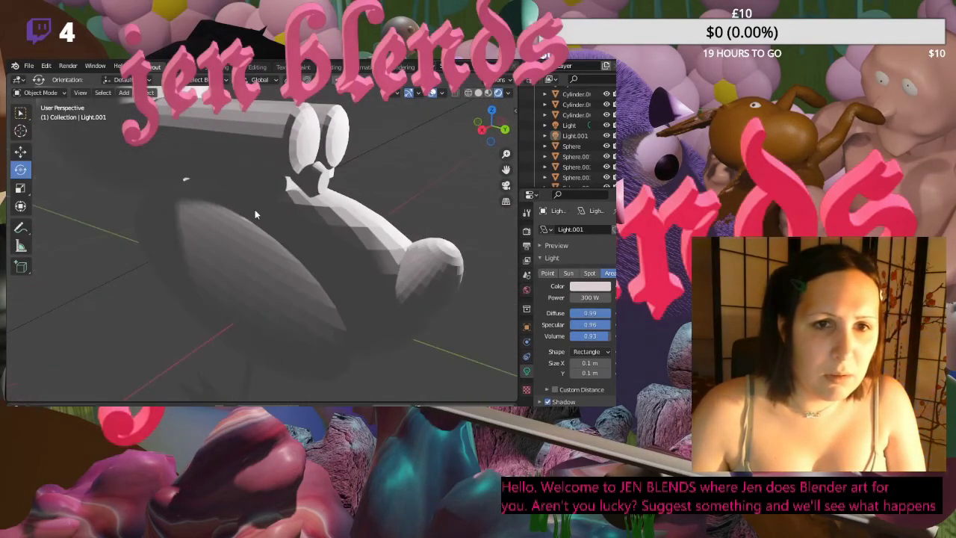
pyautogui.scroll(4, 255, 209)
pyautogui.moveTo(358, 195); pyautogui.dragTo(170, 210, button='middle')
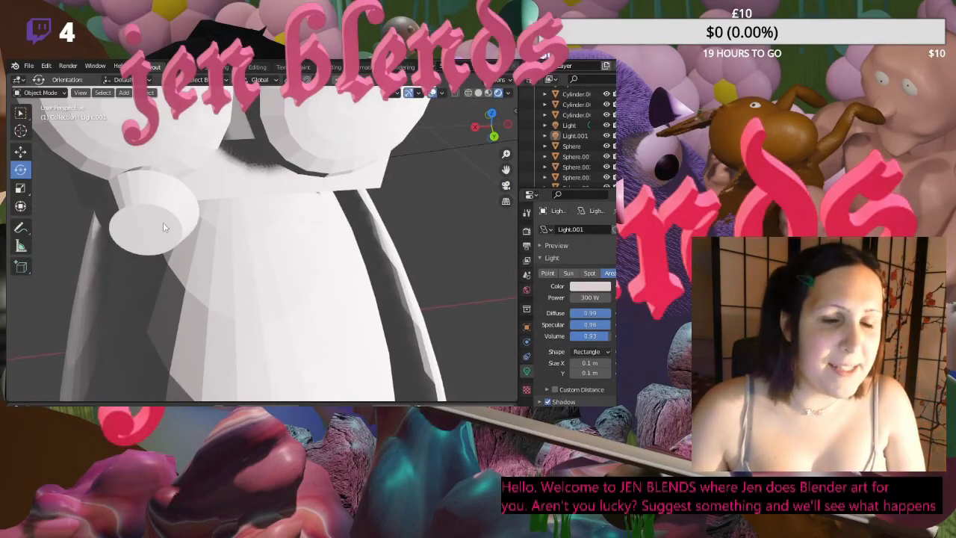
pyautogui.moveTo(165, 227); pyautogui.dragTo(207, 257, button='middle')
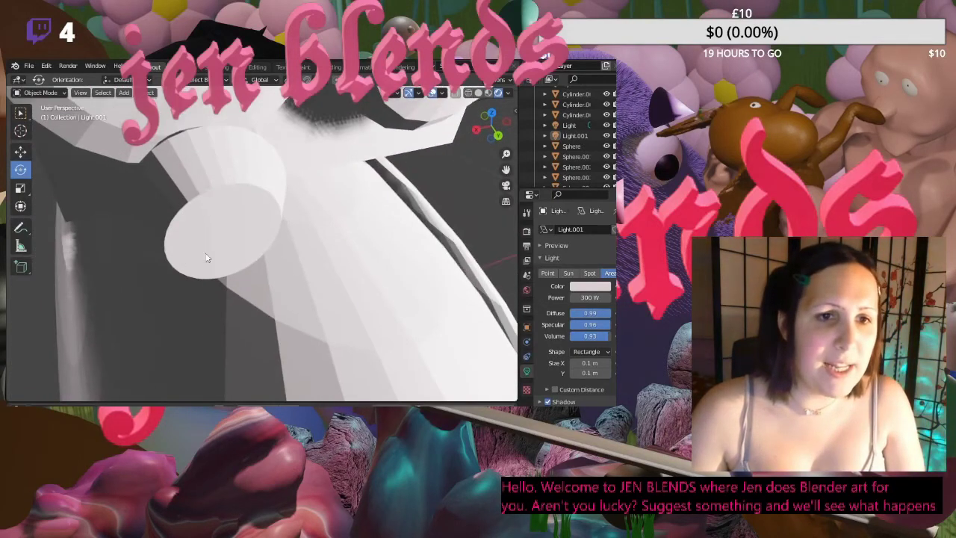
pyautogui.scroll(-4, 251, 236)
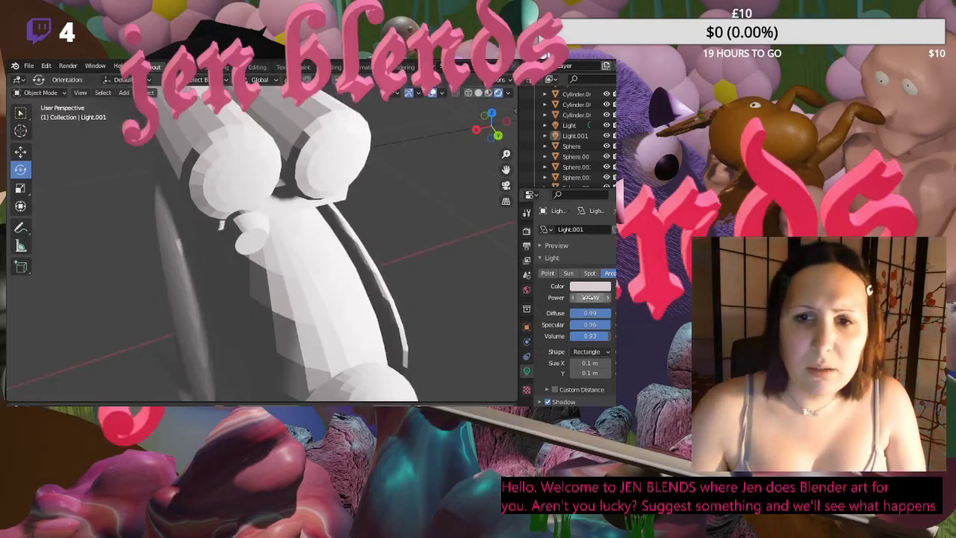
# - Lower Light.001's power from 300 W to 100 W
pyautogui.click(594, 297)
pyautogui.write('100')
pyautogui.press('Return')
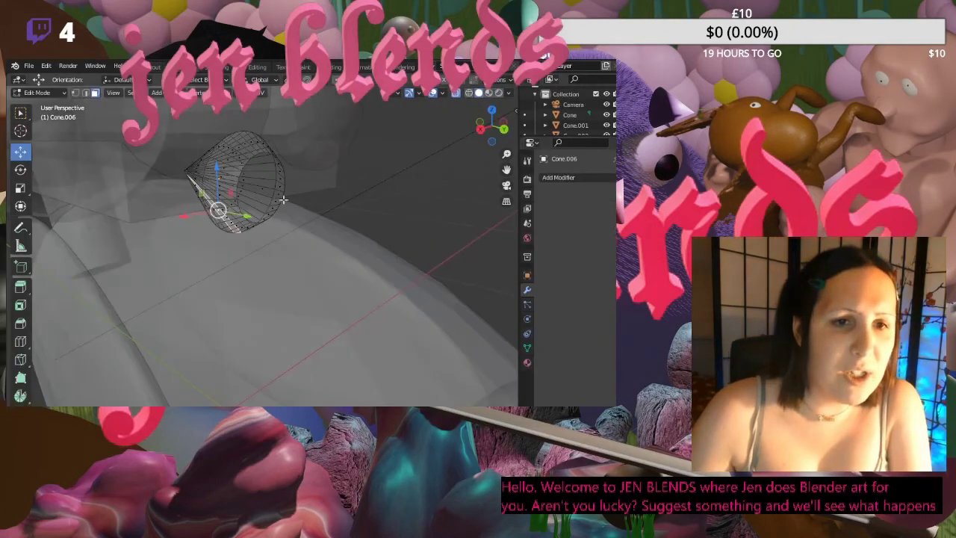
# - Delete the eye cone's round base face and return to Object Mode
pyautogui.click(261, 196)
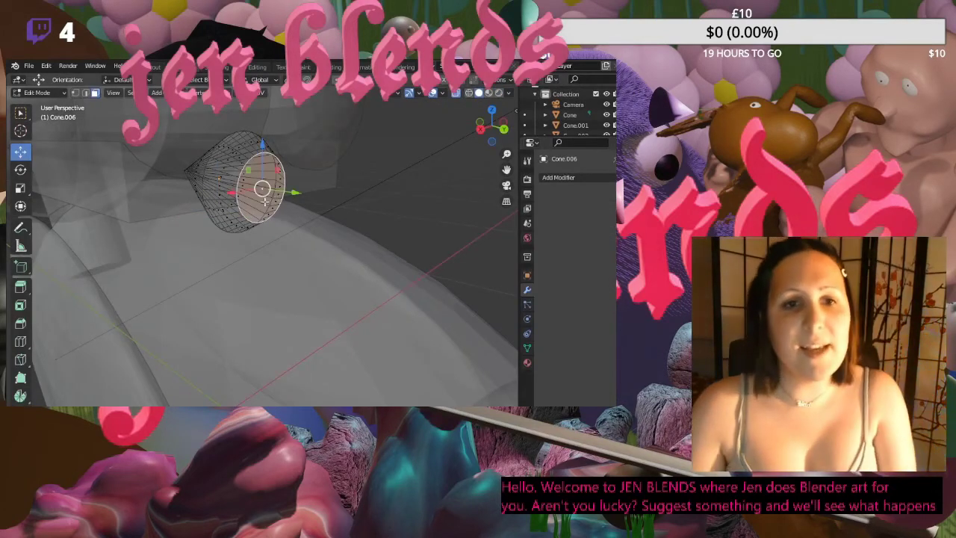
pyautogui.press('x')
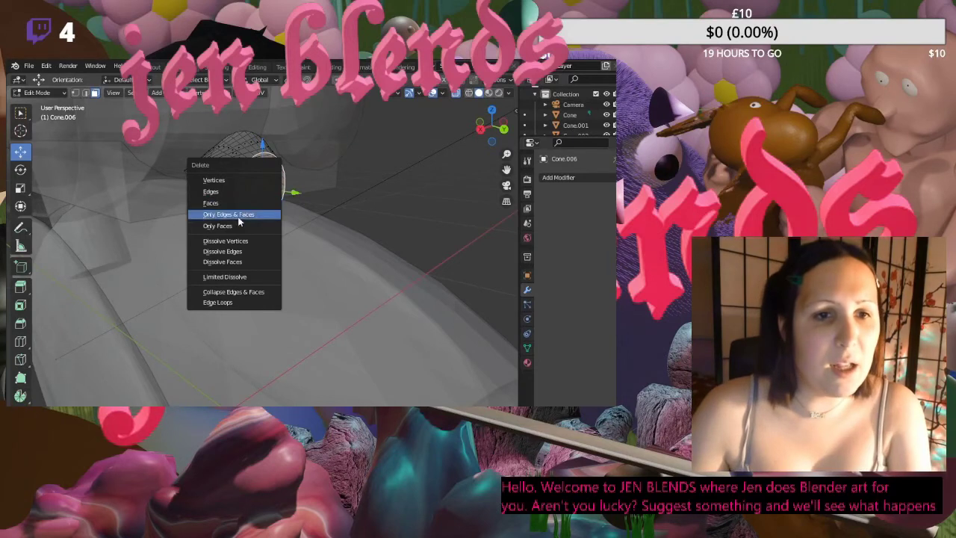
pyautogui.click(232, 206)
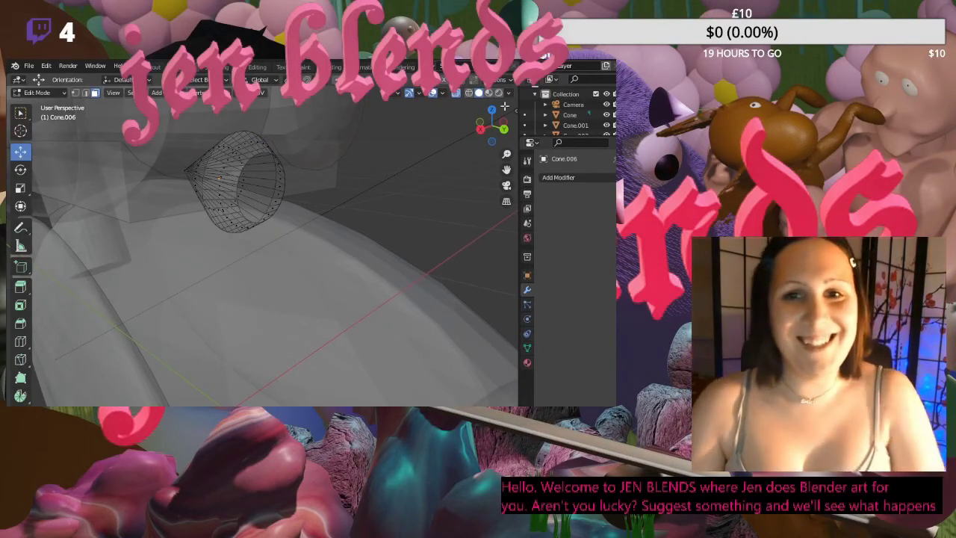
pyautogui.click(155, 66)
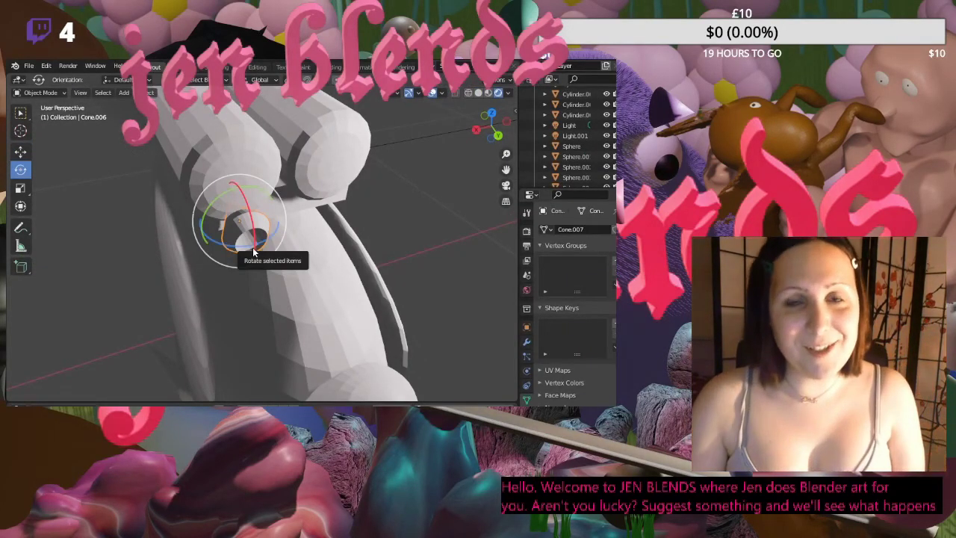
# - Rotate the open cone so it points outward from the head
pyautogui.moveTo(253, 247); pyautogui.dragTo(319, 218)
pyautogui.scroll(3, 319, 217)
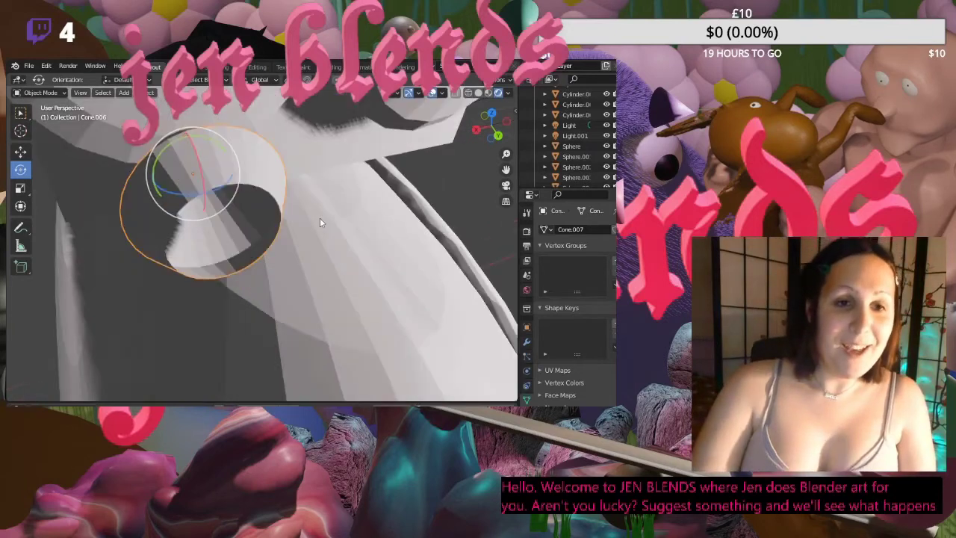
pyautogui.moveTo(319, 217); pyautogui.dragTo(281, 272, button='middle')
pyautogui.scroll(-3, 299, 232)
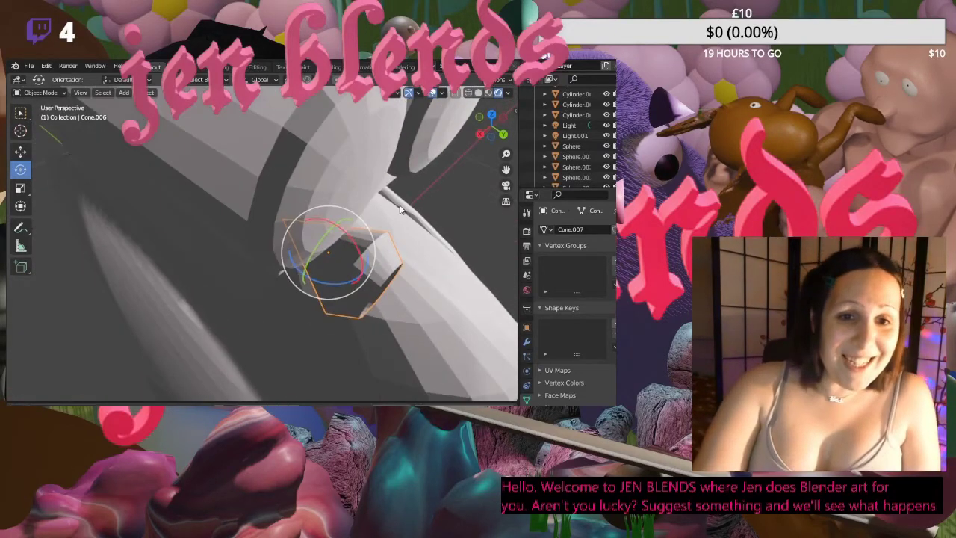
pyautogui.click(22, 113)
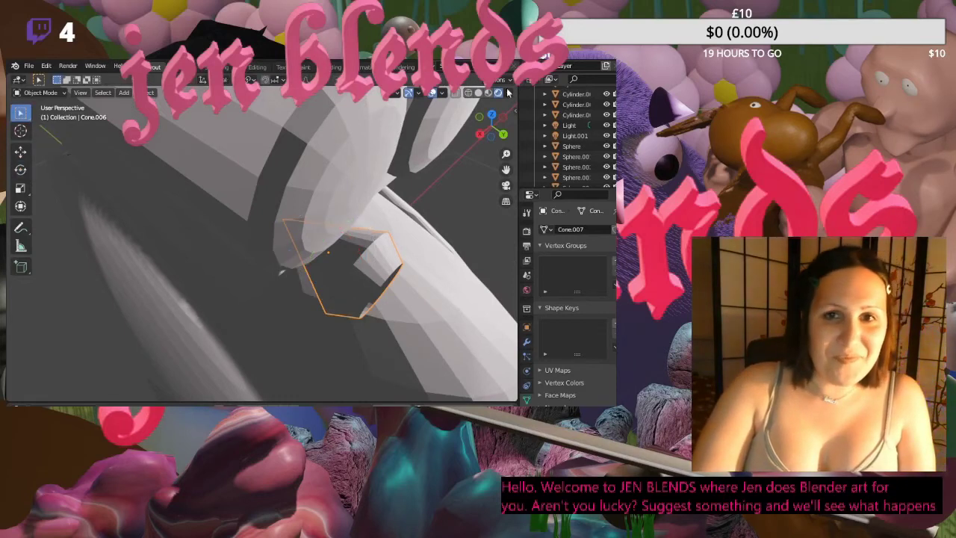
pyautogui.moveTo(482, 94); pyautogui.dragTo(392, 171, button='middle')
pyautogui.scroll(-5, 374, 186)
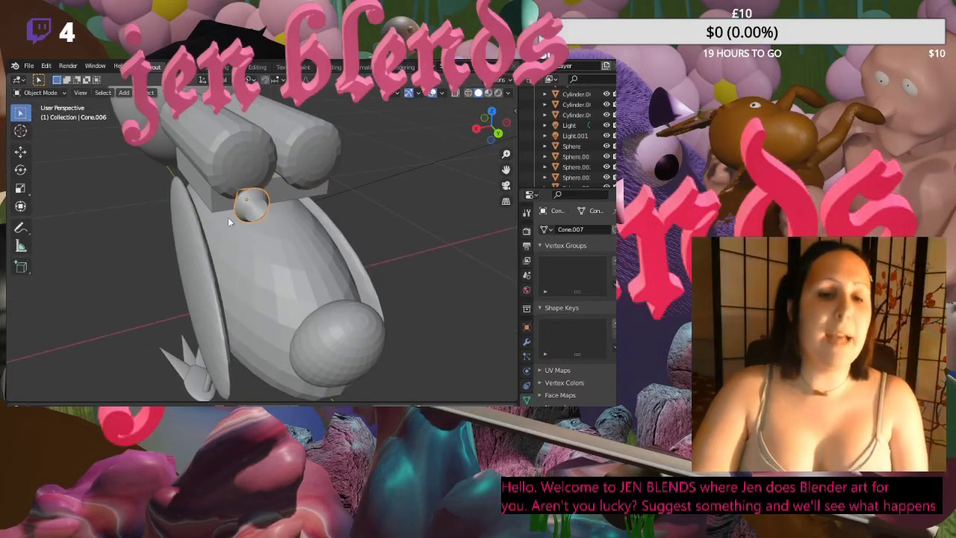
# - Duplicate the eye cone to make the second eye
pyautogui.hotkey('shift', 'd')
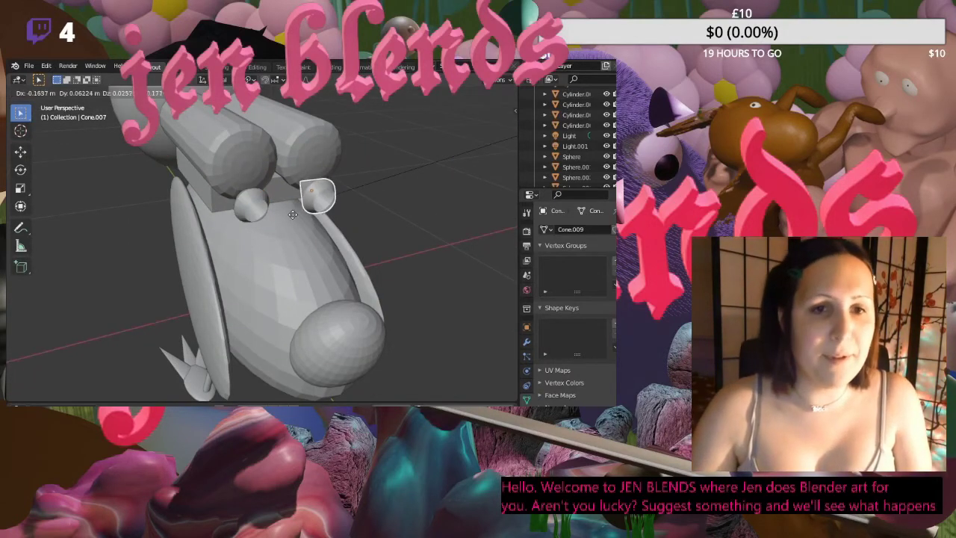
pyautogui.click(292, 215)
pyautogui.moveTo(439, 222); pyautogui.dragTo(186, 208, button='middle')
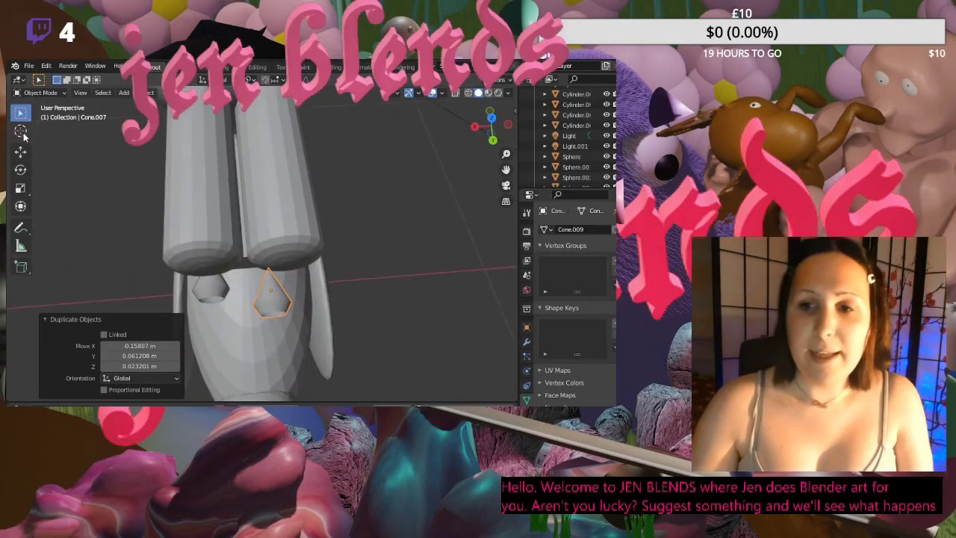
pyautogui.moveTo(371, 159); pyautogui.dragTo(359, 200, button='middle')
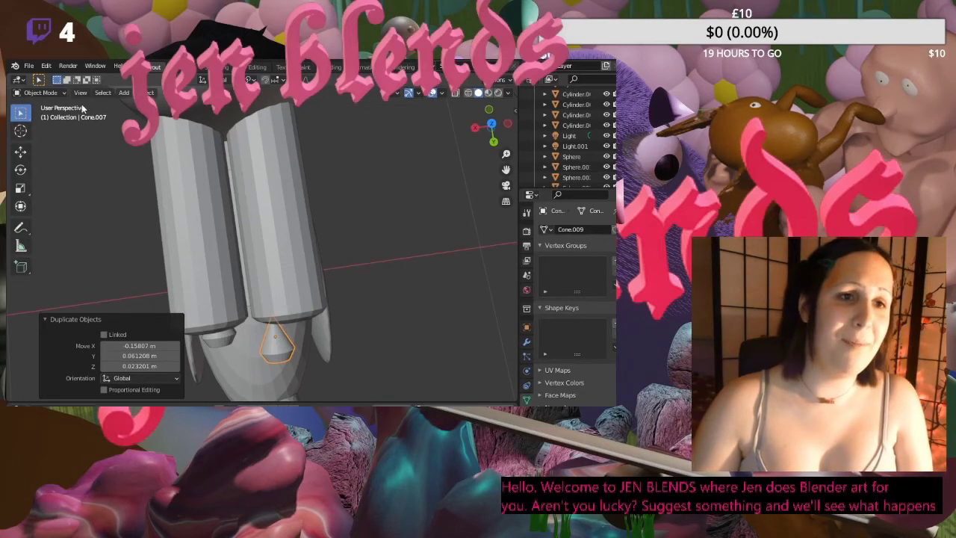
# - Slide the first cone eye sideways along X and lower it along Z
pyautogui.click(20, 152)
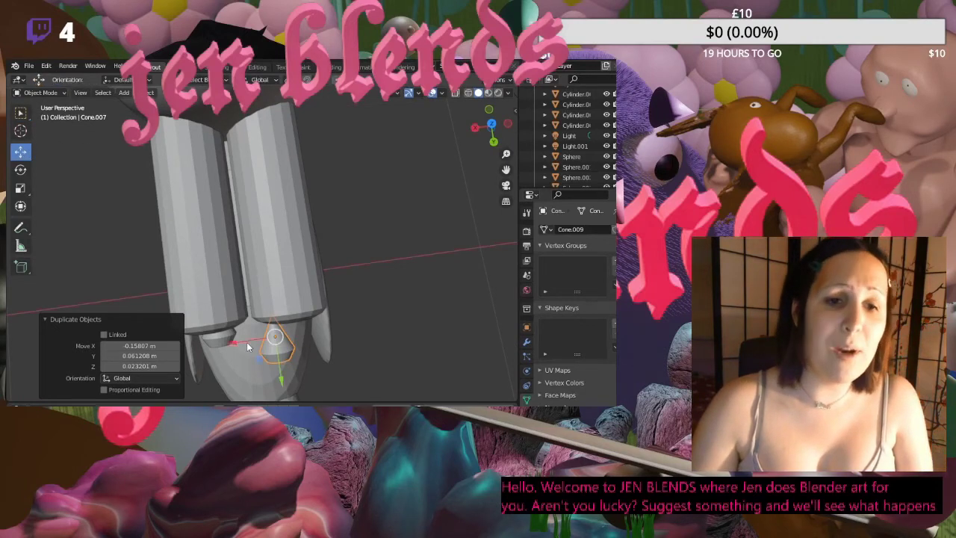
pyautogui.moveTo(247, 342); pyautogui.dragTo(303, 340)
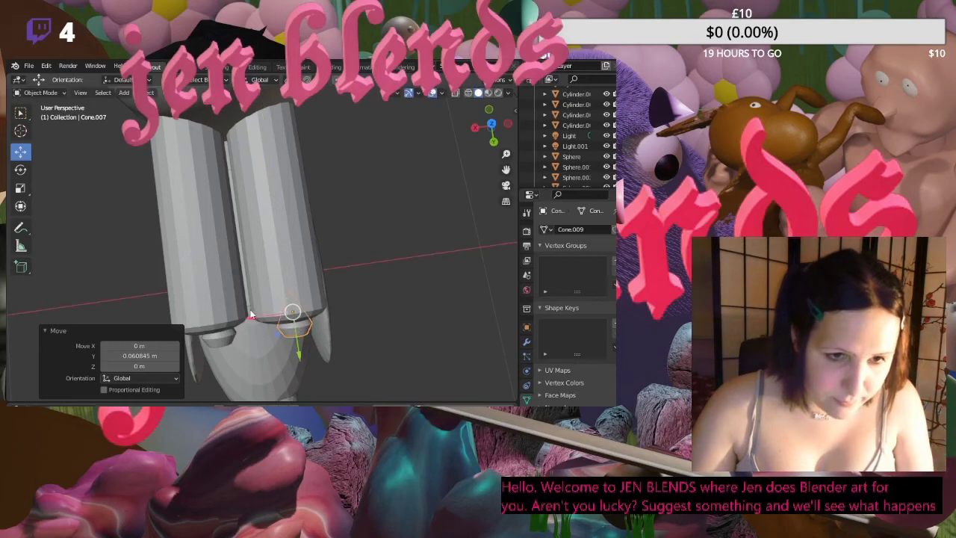
pyautogui.moveTo(257, 319); pyautogui.dragTo(252, 317)
pyautogui.moveTo(426, 251); pyautogui.dragTo(418, 206, button='middle')
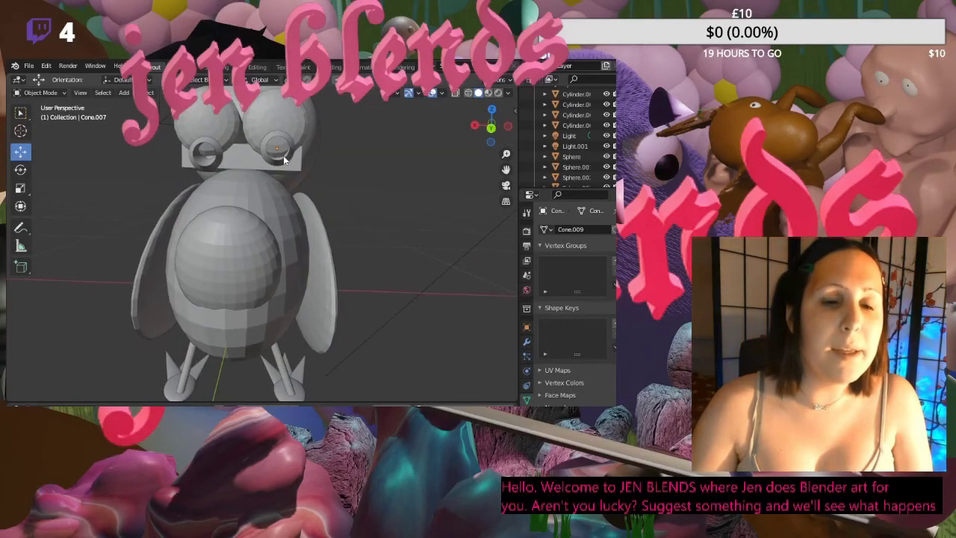
pyautogui.moveTo(282, 158); pyautogui.dragTo(284, 146)
pyautogui.moveTo(250, 218); pyautogui.dragTo(312, 226, button='middle')
# - Lower the other cone eye about 0.061 m onto the bird's face
pyautogui.click(299, 166)
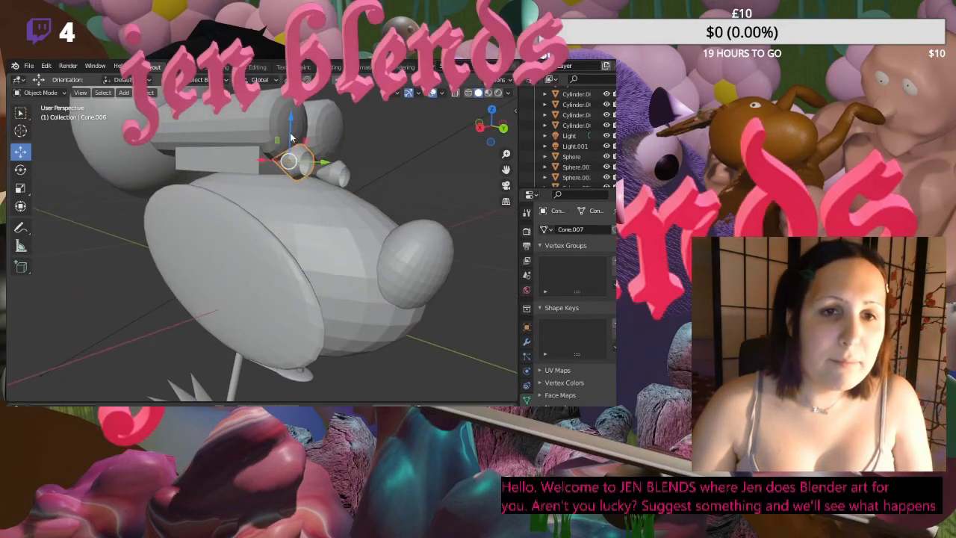
pyautogui.moveTo(291, 139); pyautogui.dragTo(297, 145)
pyautogui.click(451, 142)
pyautogui.moveTo(450, 141); pyautogui.dragTo(359, 192, button='middle')
pyautogui.click(295, 188)
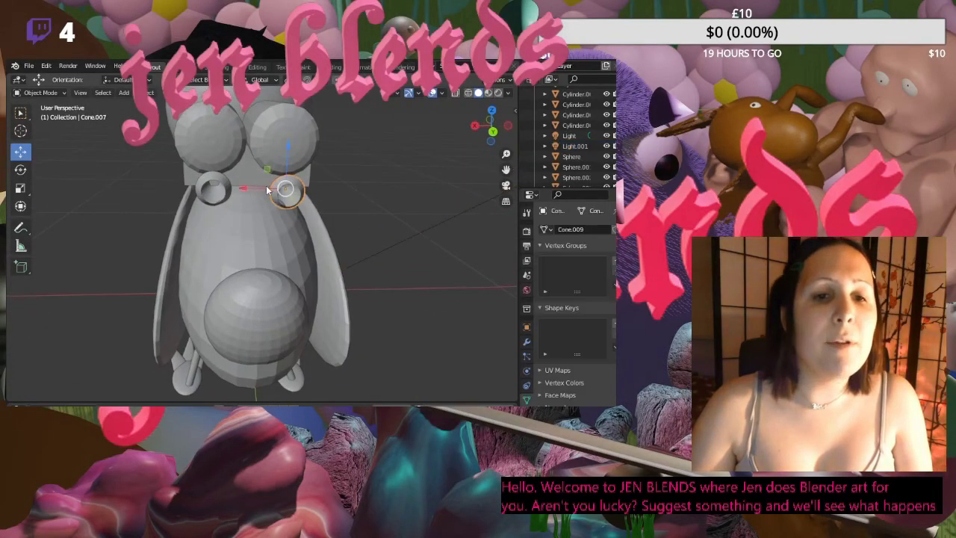
# - Slide the cone eye along Y toward the face
pyautogui.click(389, 176)
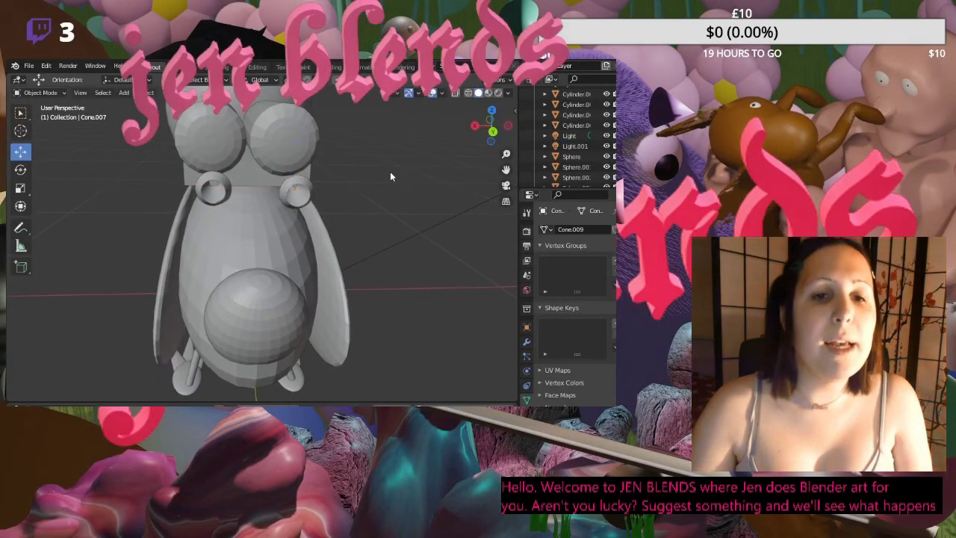
pyautogui.moveTo(390, 177); pyautogui.dragTo(293, 228, button='middle')
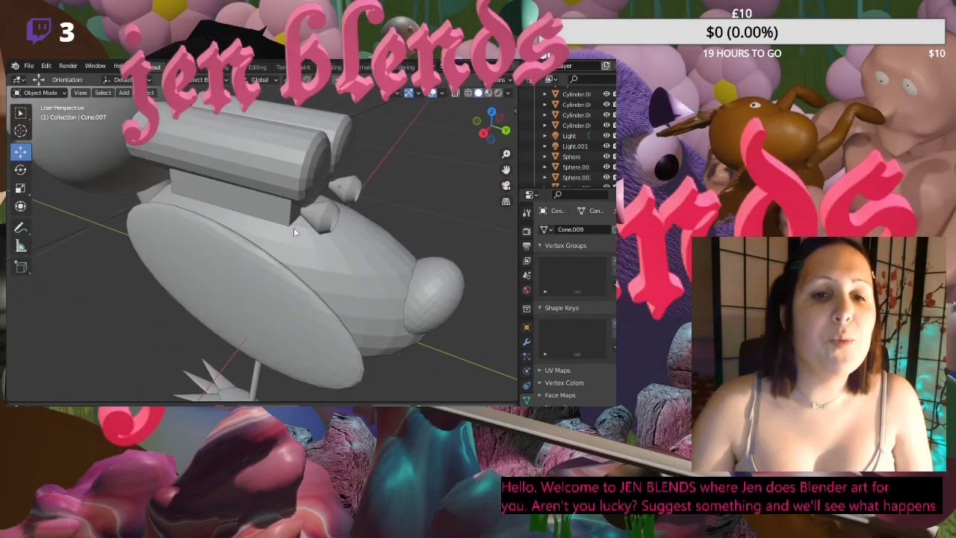
pyautogui.moveTo(363, 195); pyautogui.dragTo(358, 191)
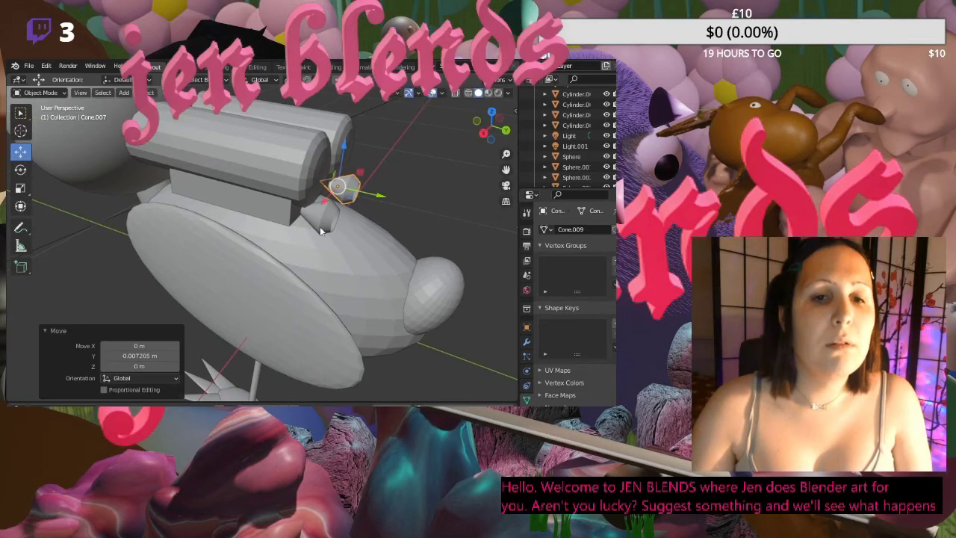
pyautogui.click(323, 219)
pyautogui.moveTo(391, 202); pyautogui.dragTo(307, 198, button='middle')
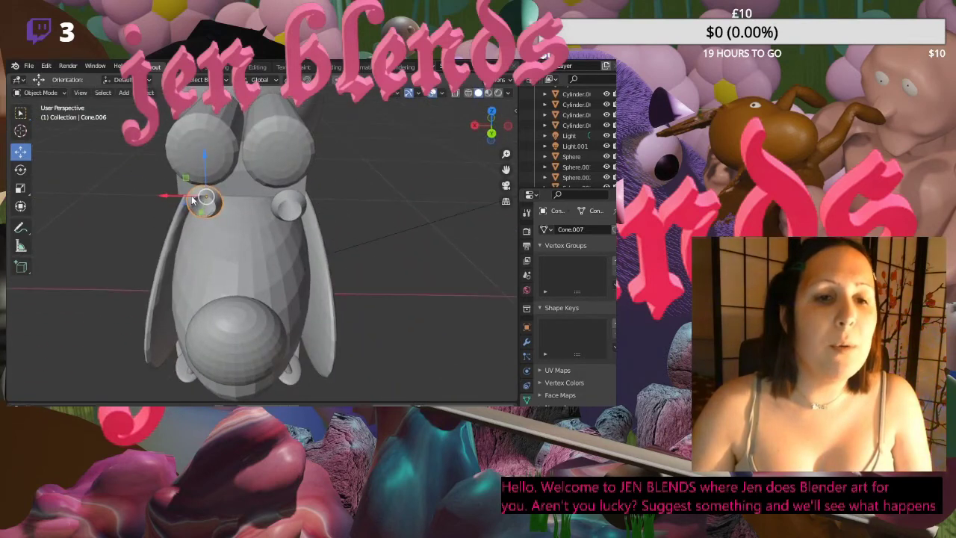
# - Rotate the left cone eye so its opening faces front, then nudge it along Y
pyautogui.press('r')
pyautogui.click(364, 213)
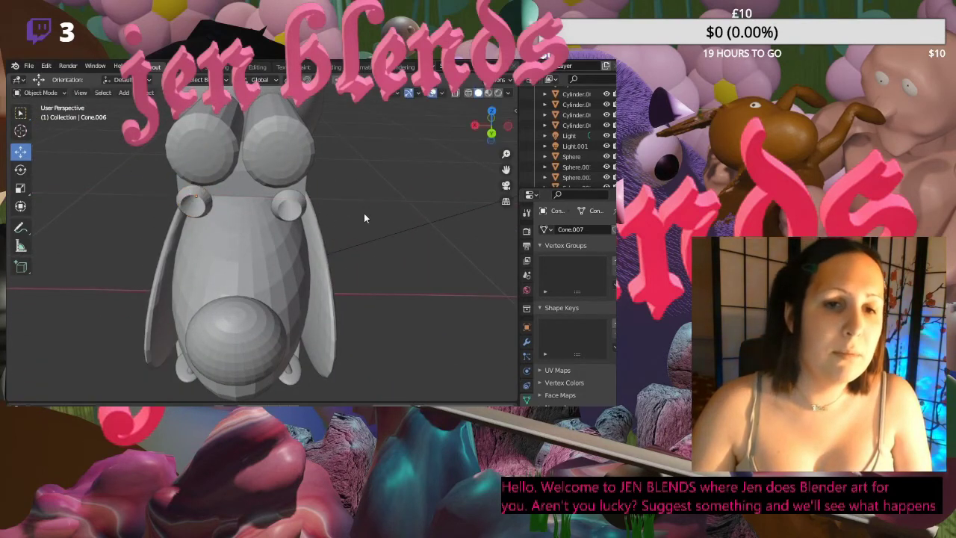
pyautogui.moveTo(364, 212); pyautogui.dragTo(404, 255, button='middle')
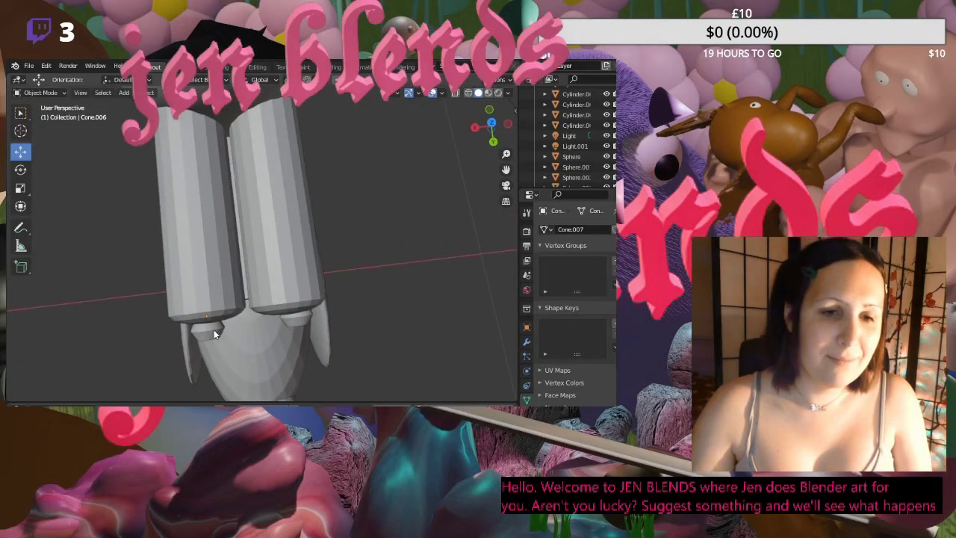
pyautogui.moveTo(209, 346); pyautogui.dragTo(210, 336)
pyautogui.click(414, 241)
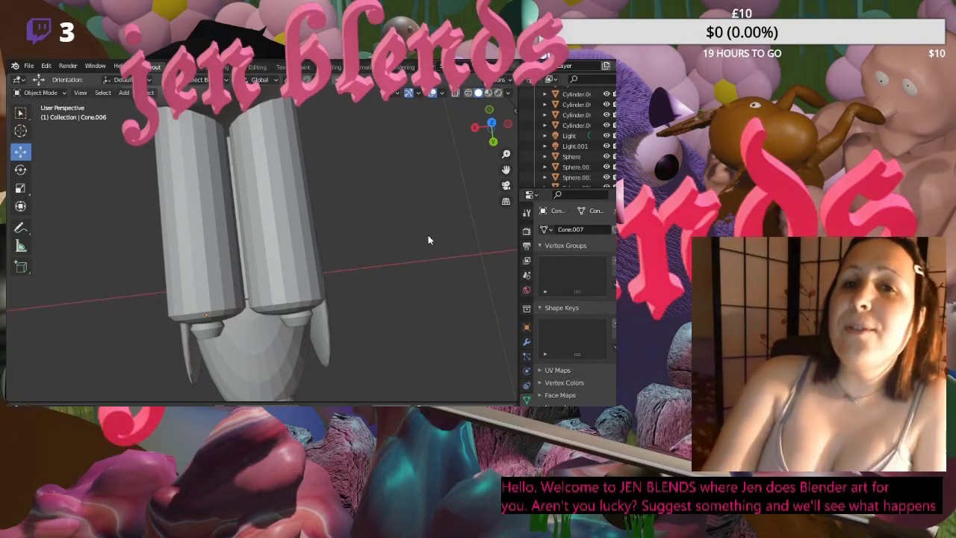
# - Inspect the bird's cylinders and eyes from several angles, then pan to empty space beside it
pyautogui.moveTo(428, 236)
pyautogui.mouseDown(button='middle')
pyautogui.moveTo(377, 263)
pyautogui.moveTo(364, 124)
pyautogui.moveTo(295, 154)
pyautogui.moveTo(389, 180)
pyautogui.moveTo(463, 168)
pyautogui.moveTo(29, 150)
pyautogui.moveTo(450, 196)
pyautogui.moveTo(427, 218)
pyautogui.mouseUp(button='middle')
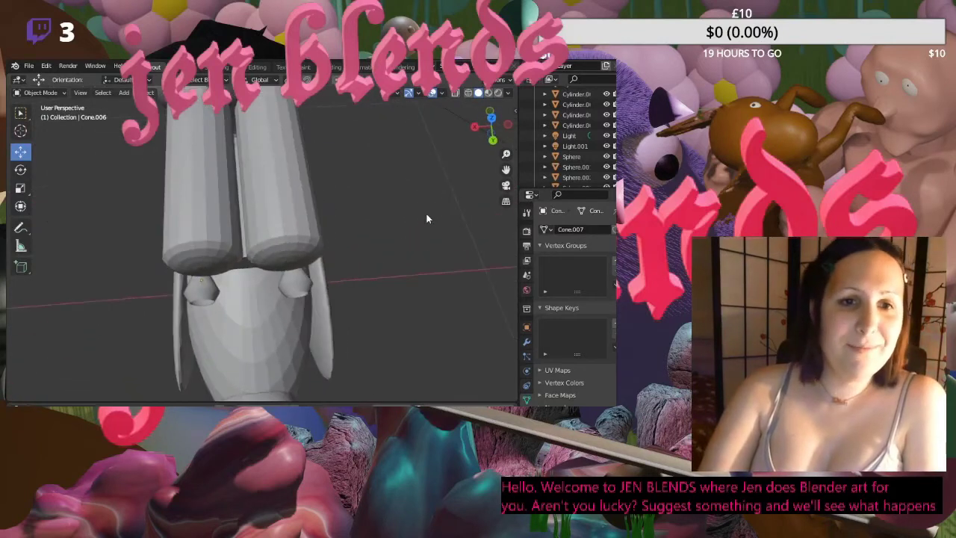
pyautogui.click(265, 183)
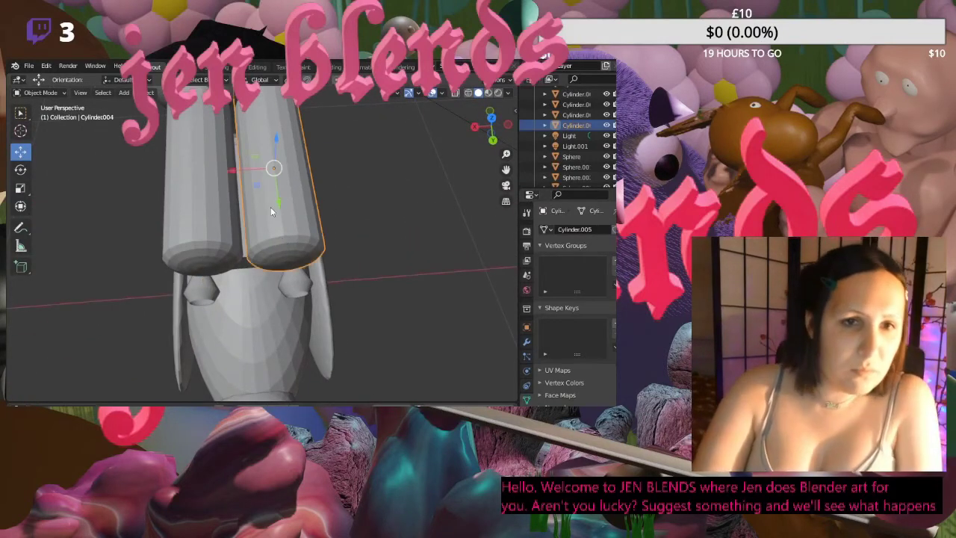
pyautogui.click(394, 177)
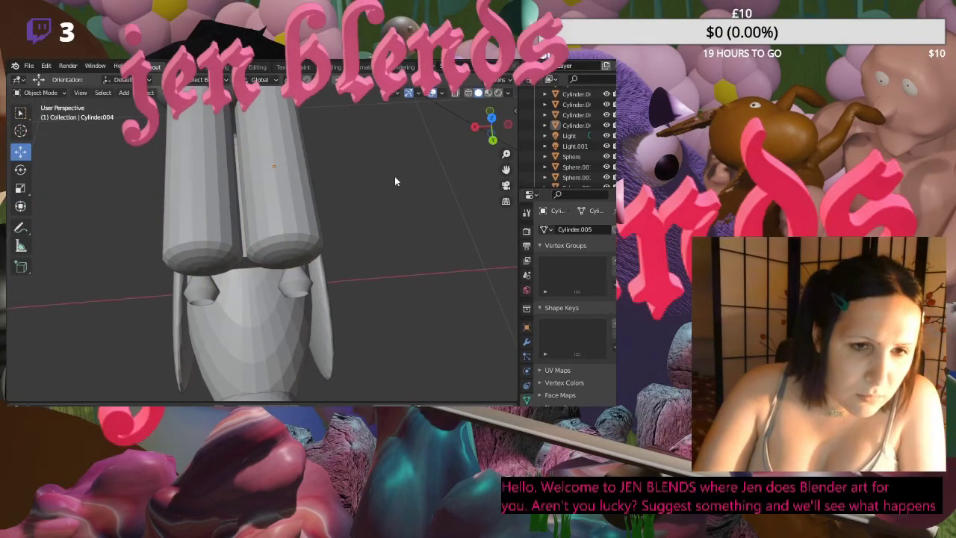
pyautogui.moveTo(394, 176); pyautogui.dragTo(442, 150, button='middle')
pyautogui.moveTo(232, 251); pyautogui.dragTo(384, 260, button='middle')
pyautogui.scroll(2, 394, 238)
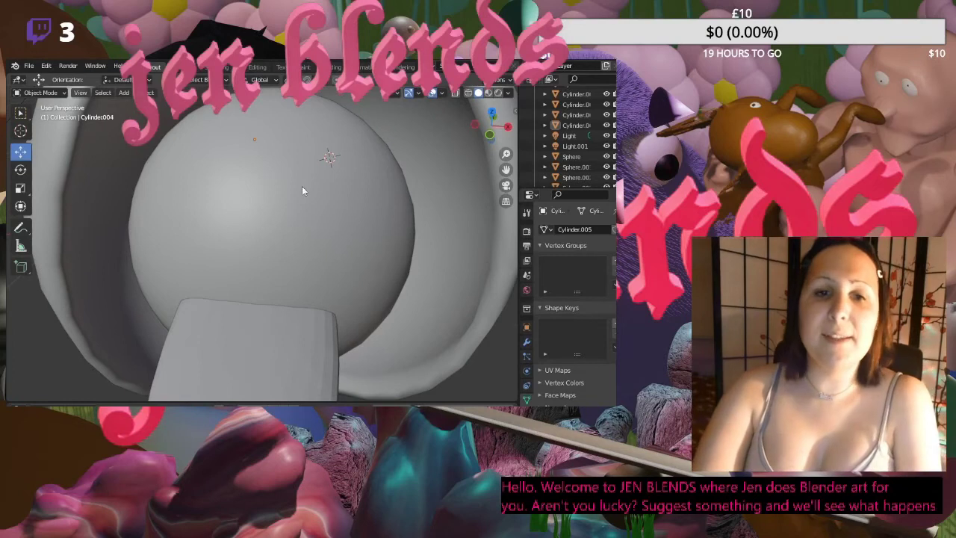
pyautogui.moveTo(306, 173)
pyautogui.mouseDown(button='middle')
pyautogui.moveTo(317, 173)
pyautogui.moveTo(306, 192)
pyautogui.moveTo(307, 178)
pyautogui.mouseUp(button='middle')
pyautogui.scroll(-5, 307, 178)
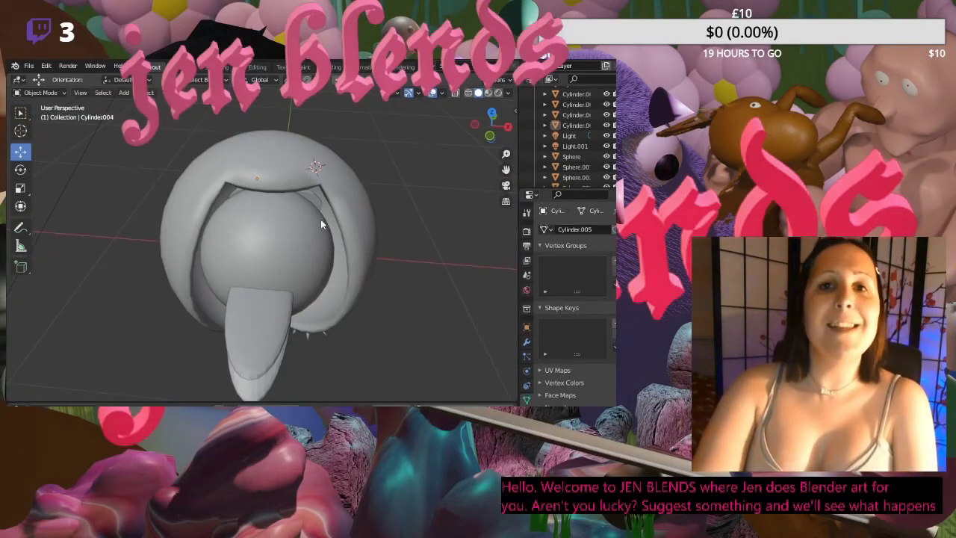
pyautogui.moveTo(400, 200); pyautogui.dragTo(302, 189, button='middle')
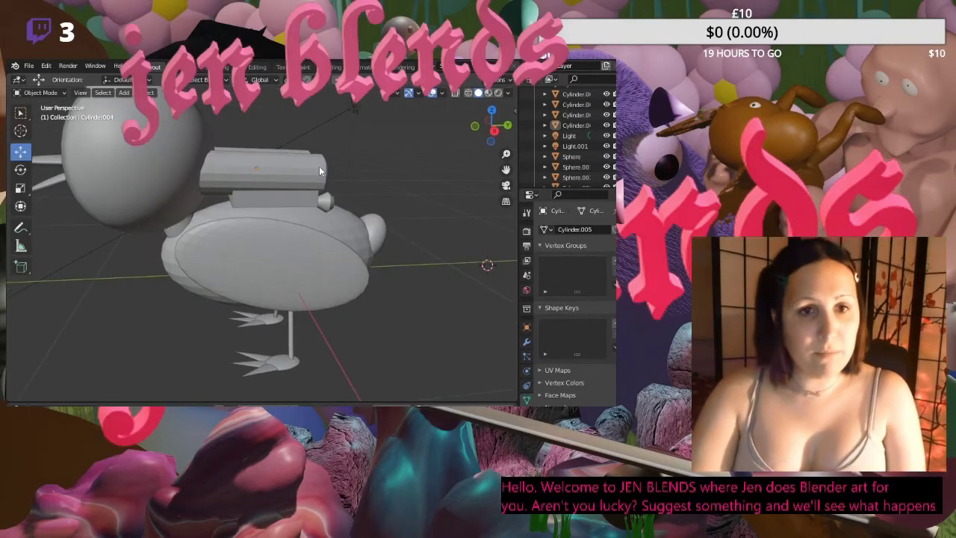
pyautogui.moveTo(441, 216); pyautogui.dragTo(426, 218, button='middle')
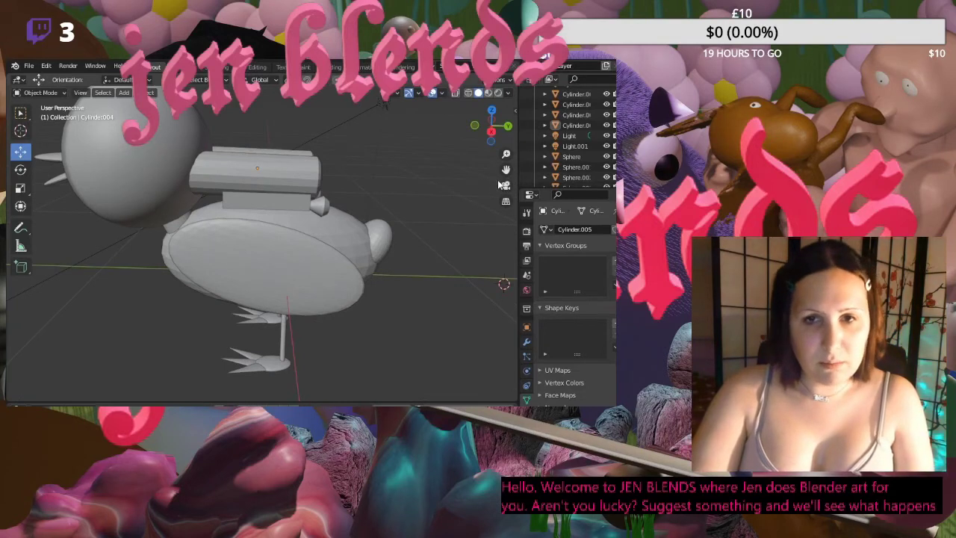
pyautogui.moveTo(506, 170); pyautogui.dragTo(271, 142)
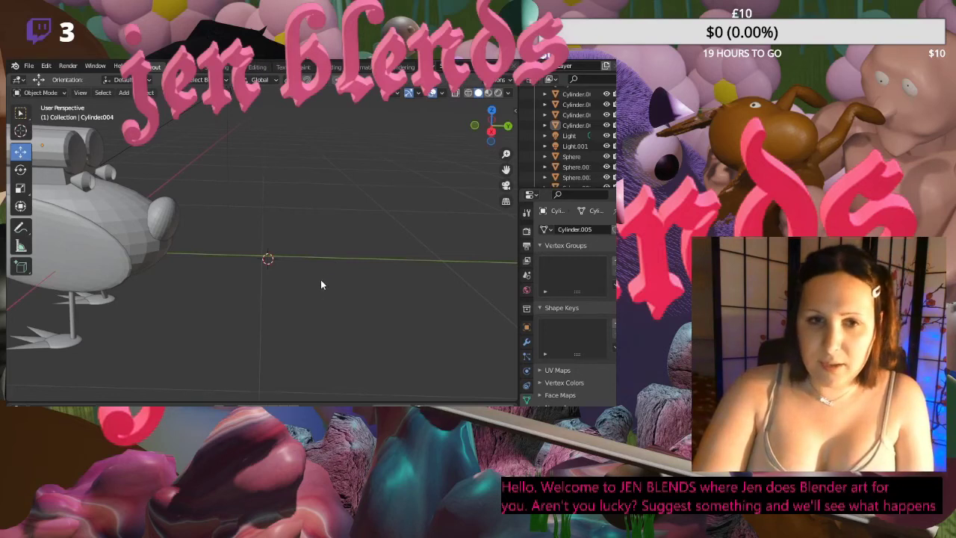
# - Add a UV sphere and scale it down to 0.375
pyautogui.hotkey('shift', 'a')
pyautogui.moveTo(306, 227)
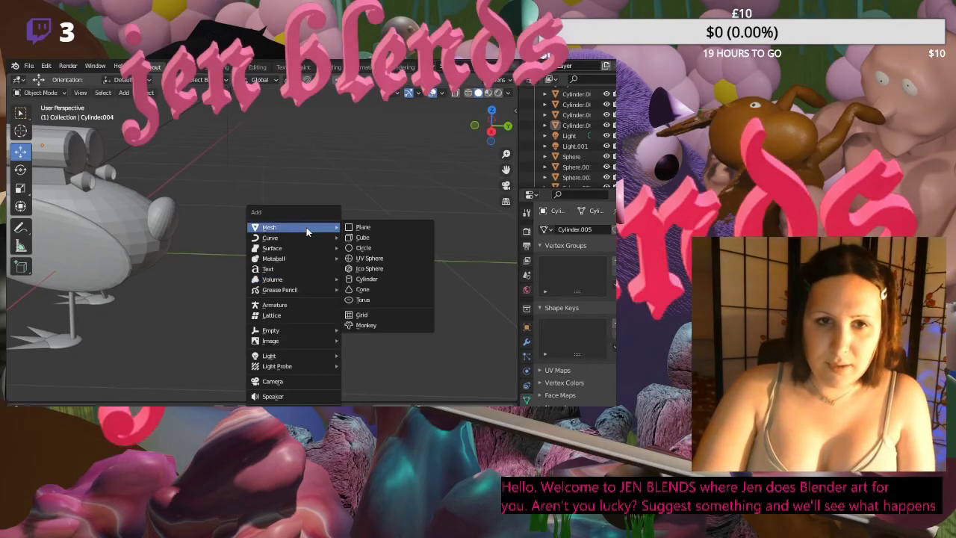
pyautogui.click(369, 259)
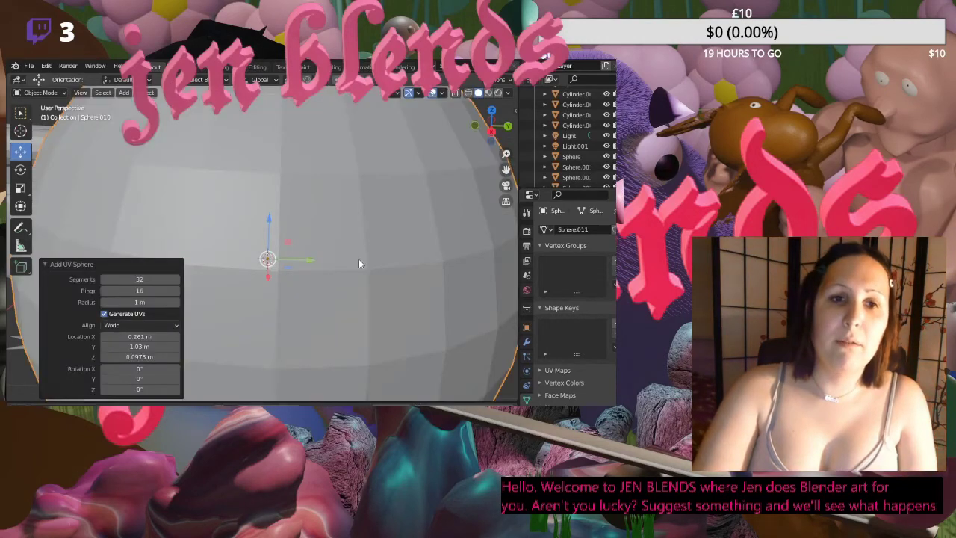
pyautogui.press('s')
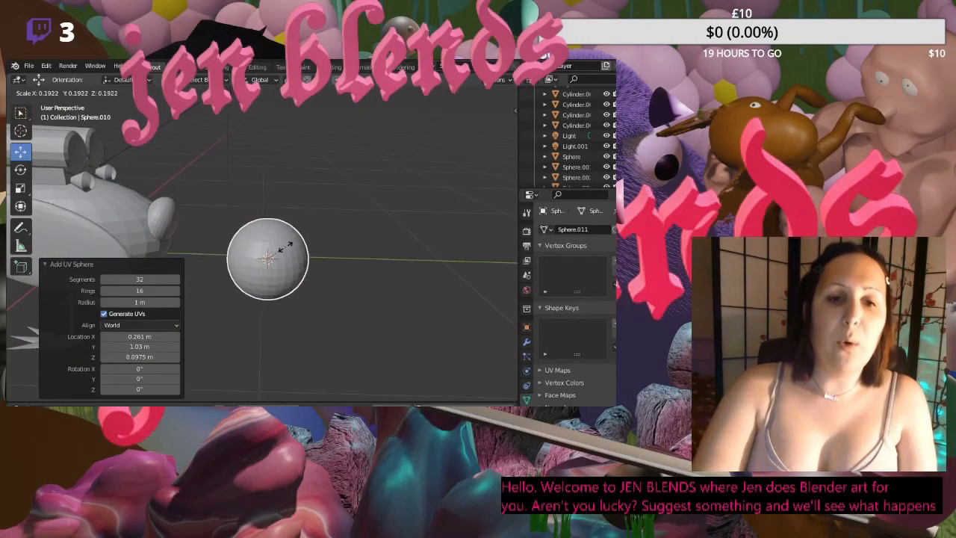
pyautogui.click(300, 243)
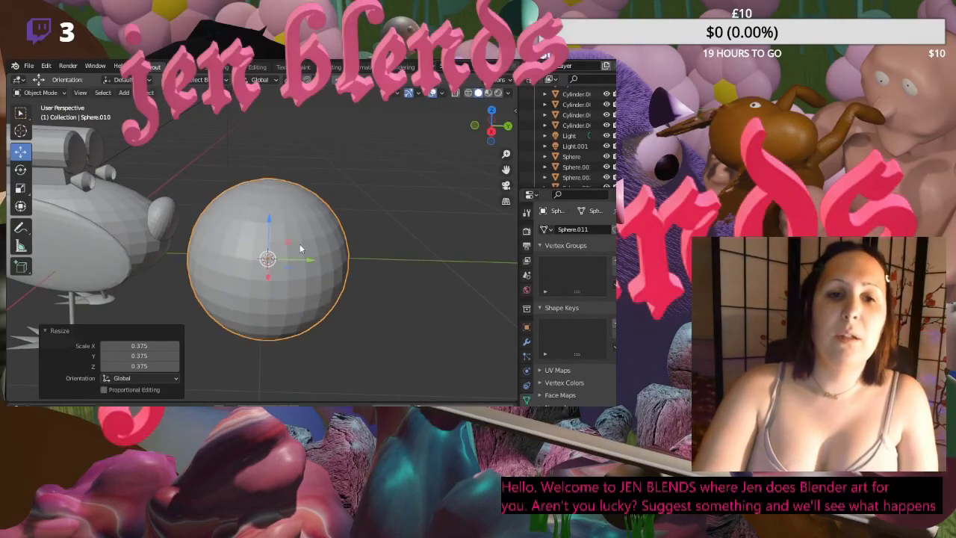
# - Move the sphere along Y and raise it about 0.0376 m beside the bird
pyautogui.moveTo(309, 262); pyautogui.dragTo(351, 261)
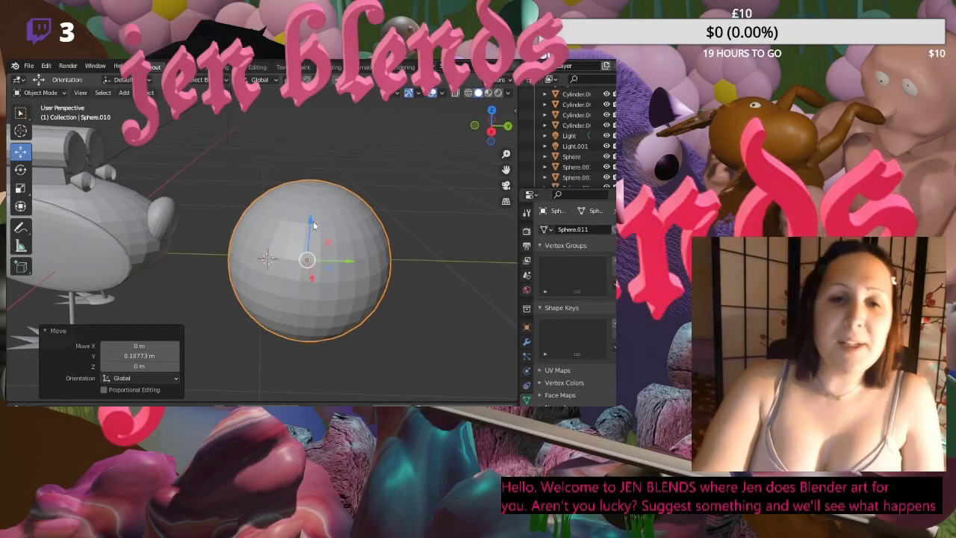
pyautogui.moveTo(312, 221); pyautogui.dragTo(321, 207)
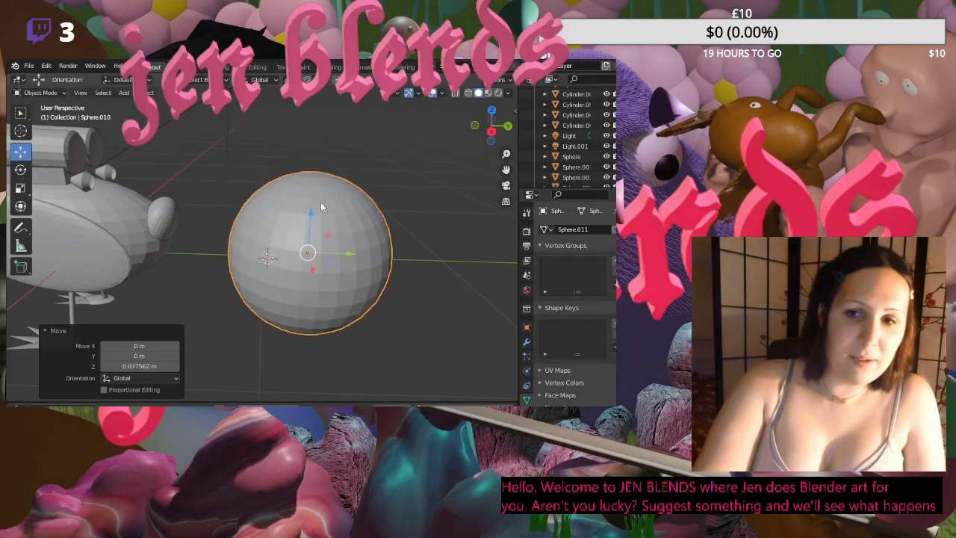
pyautogui.click(393, 243)
pyautogui.click(345, 231)
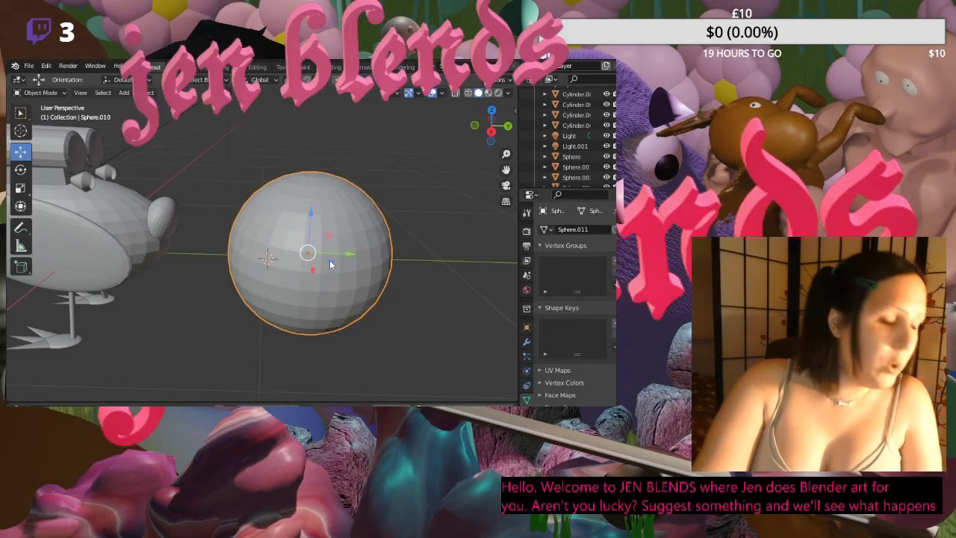
# - Shade the sphere smooth and deselect it
pyautogui.rightClick(336, 238)
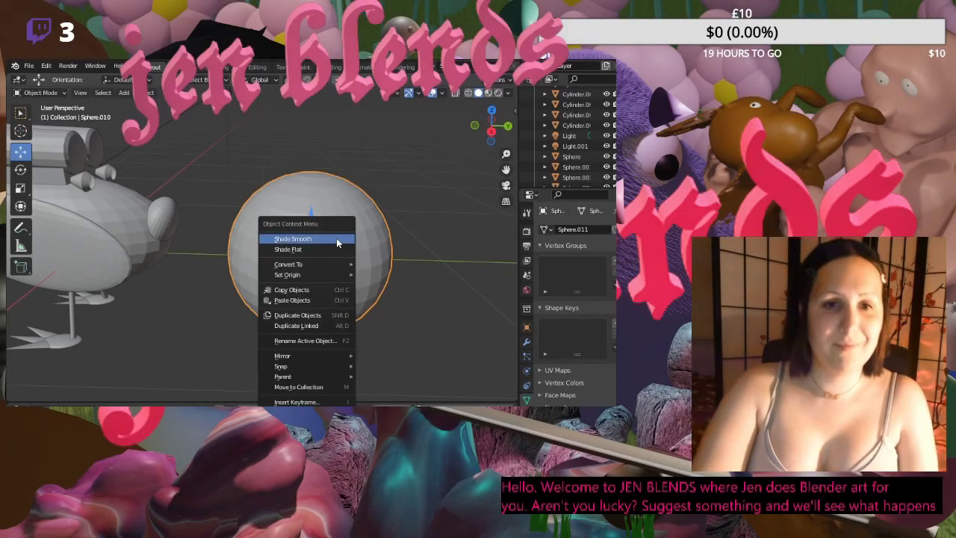
pyautogui.click(337, 238)
pyautogui.hotkey('alt', 'a')
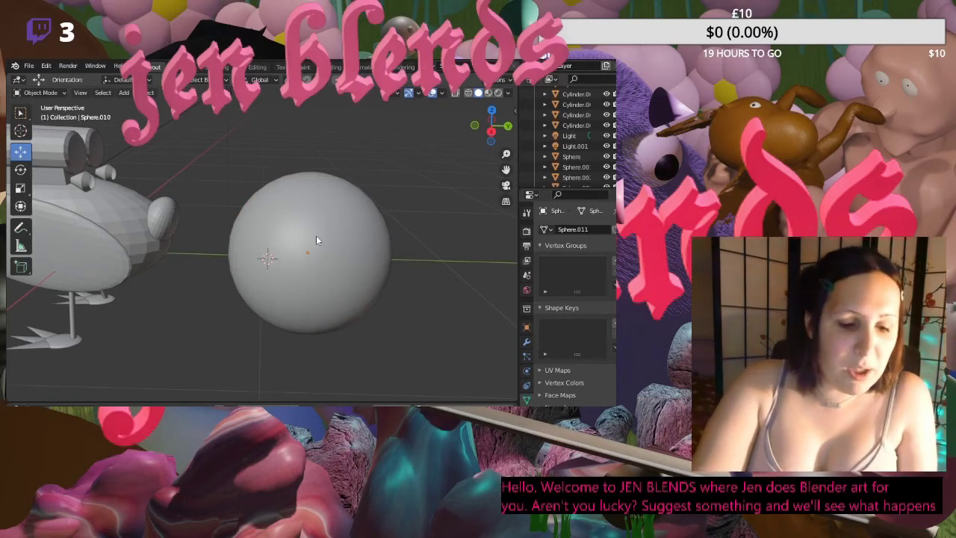
pyautogui.hotkey('shift', 'a')
pyautogui.moveTo(311, 232)
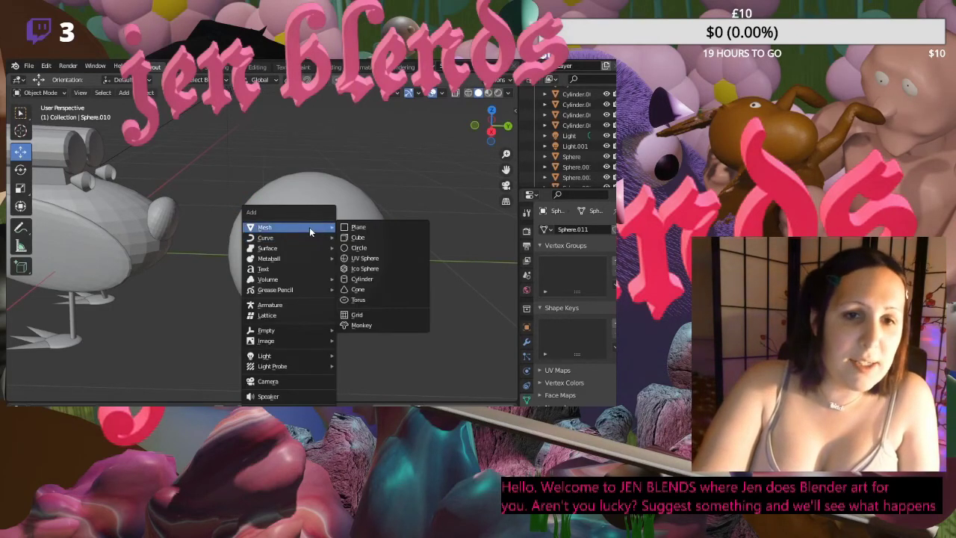
# - Add another UV sphere, shrink it, and move it along Y
pyautogui.click(368, 257)
pyautogui.press('s')
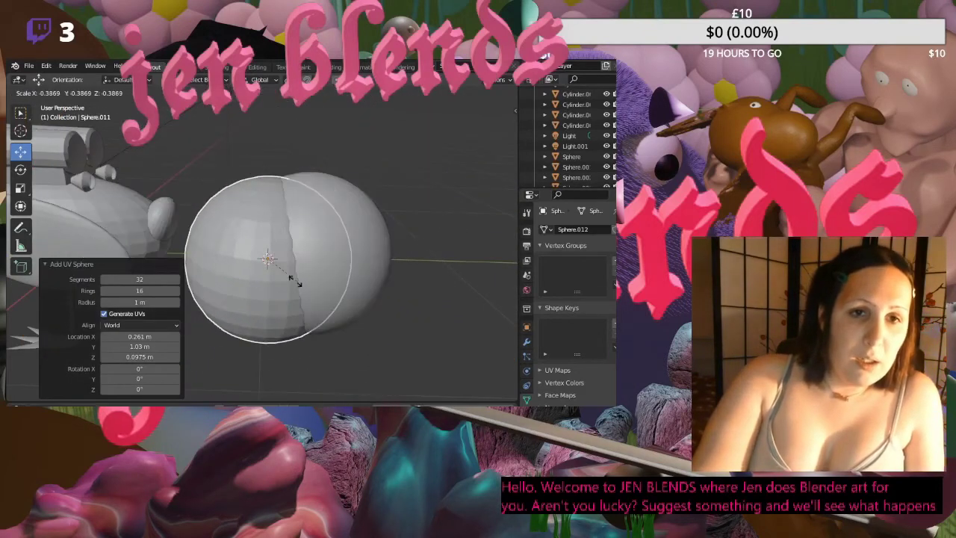
pyautogui.click(293, 283)
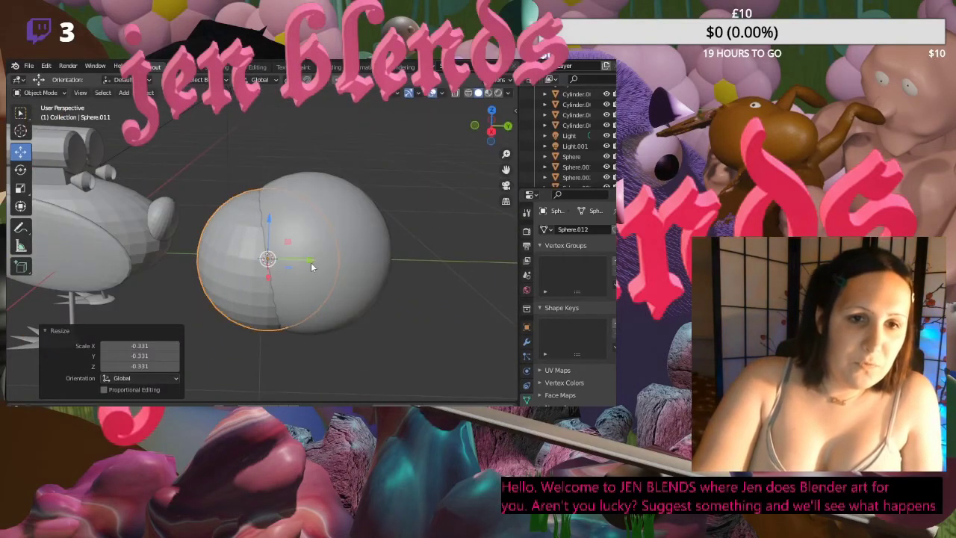
pyautogui.moveTo(312, 266); pyautogui.dragTo(351, 266)
# - Adjust the new sphere's position along X and Z
pyautogui.moveTo(242, 284); pyautogui.dragTo(125, 264, button='middle')
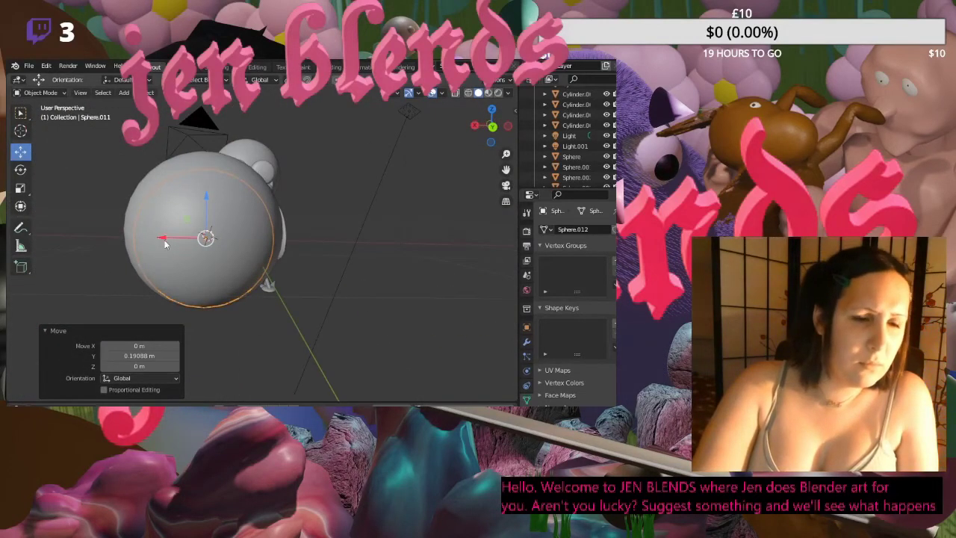
pyautogui.moveTo(163, 240); pyautogui.dragTo(147, 243)
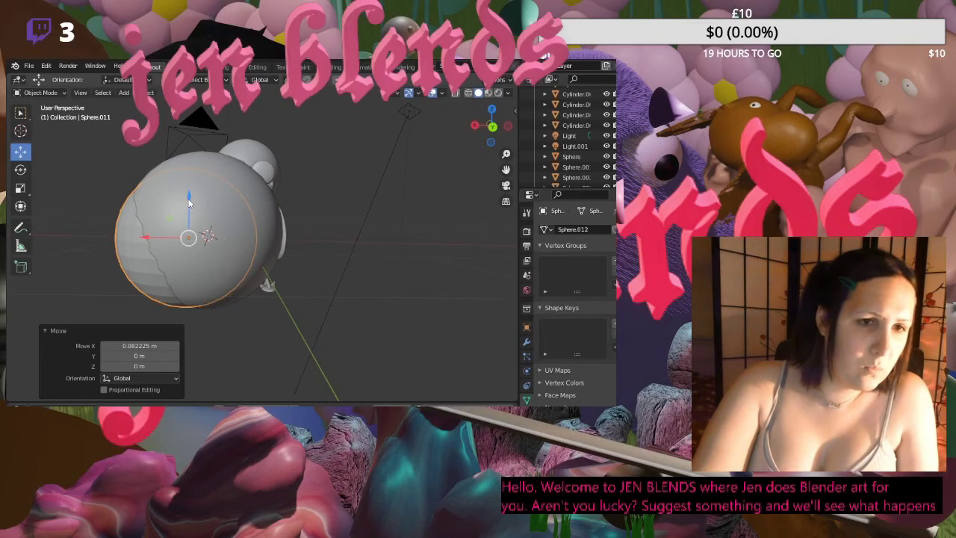
pyautogui.moveTo(188, 200); pyautogui.dragTo(197, 190)
pyautogui.moveTo(172, 229); pyautogui.dragTo(174, 232)
pyautogui.moveTo(195, 183); pyautogui.dragTo(198, 187)
pyautogui.click(83, 239)
# - Shade the new sphere smooth
pyautogui.moveTo(83, 236); pyautogui.dragTo(197, 240, button='middle')
pyautogui.click(293, 242)
pyautogui.rightClick(295, 243)
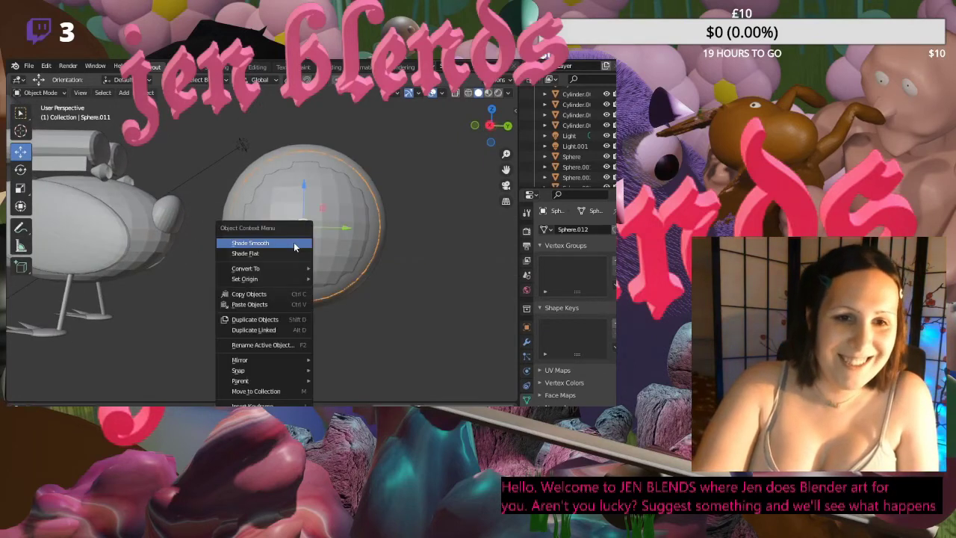
pyautogui.click(299, 245)
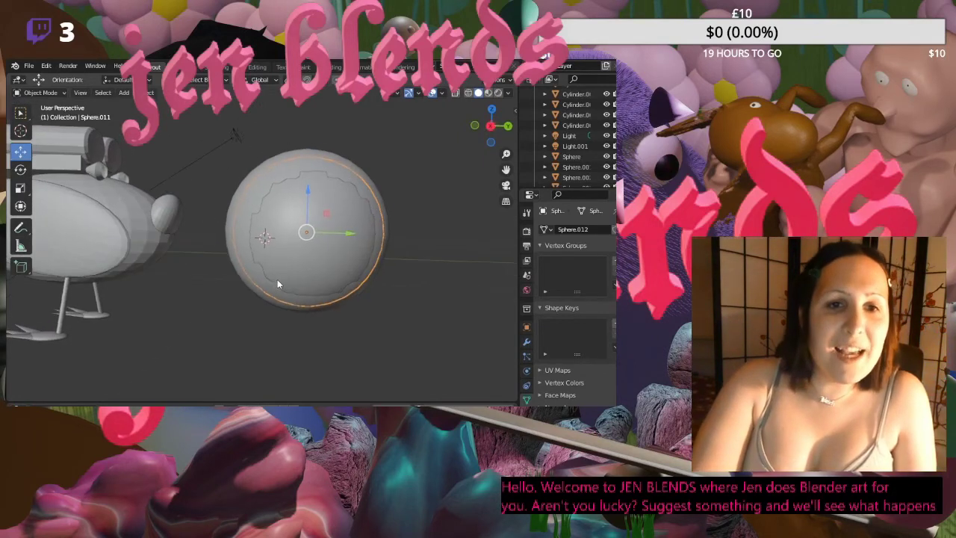
# - Reposition the sphere along the X axis beside the bird's body
pyautogui.moveTo(277, 279); pyautogui.dragTo(319, 276, button='middle')
pyautogui.moveTo(367, 237); pyautogui.dragTo(373, 234)
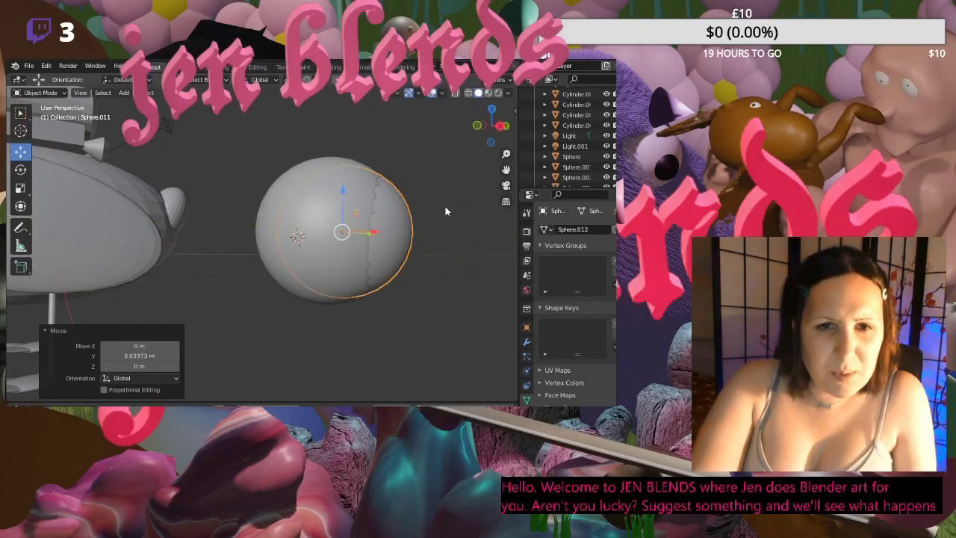
pyautogui.moveTo(446, 202); pyautogui.dragTo(355, 200, button='middle')
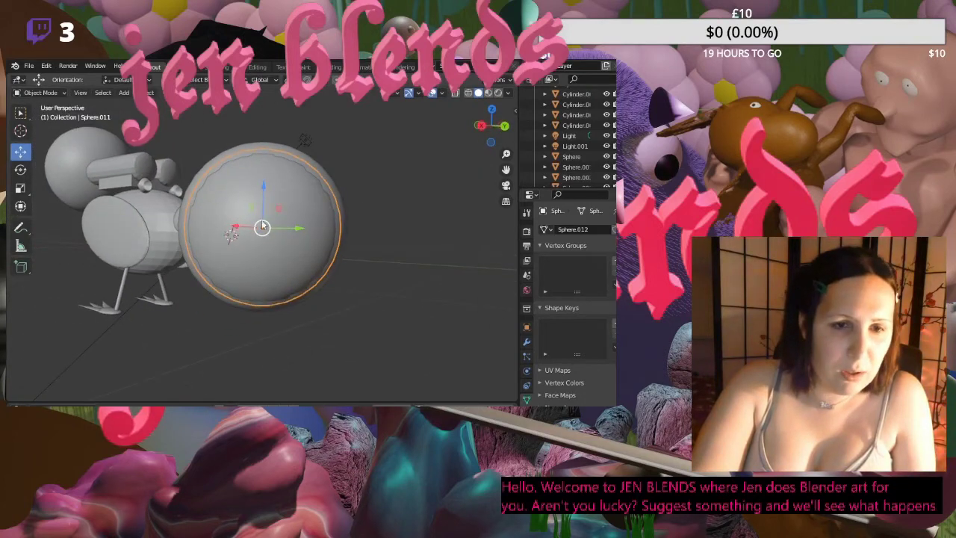
pyautogui.moveTo(313, 219); pyautogui.dragTo(363, 250, button='middle')
pyautogui.press('g')
pyautogui.press('x')
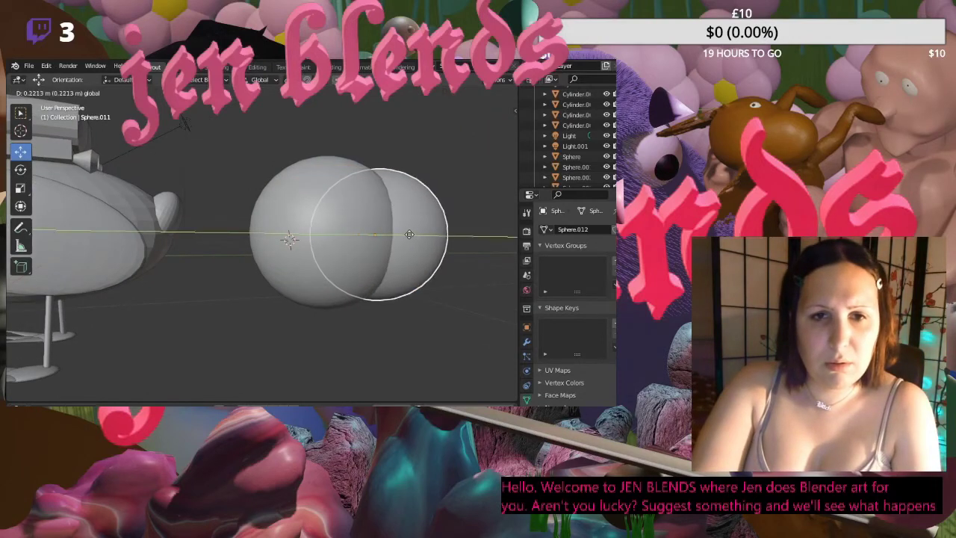
pyautogui.click(411, 234)
pyautogui.moveTo(411, 235); pyautogui.dragTo(329, 224, button='middle')
# - Delete the extra sphere Sphere.011
pyautogui.press('Delete')
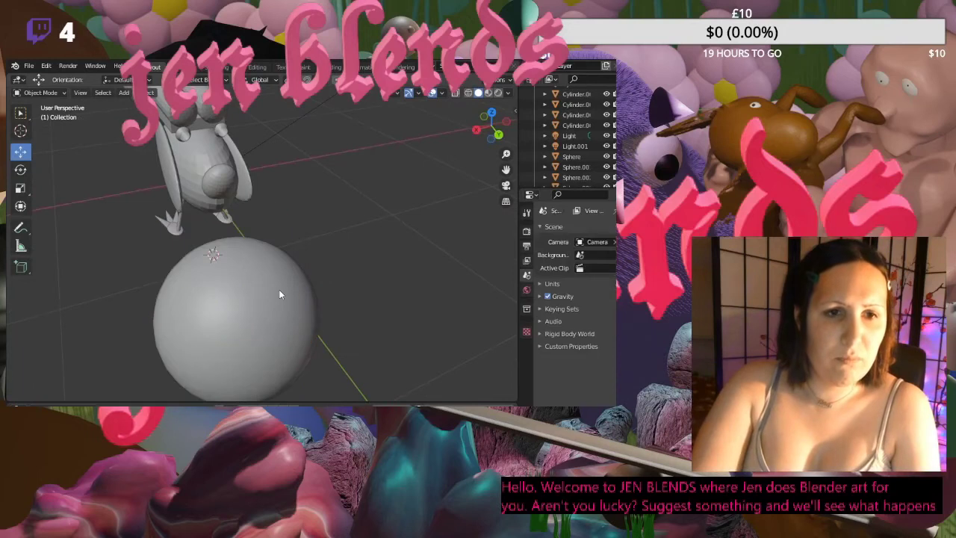
pyautogui.hotkey('ctrl', 'z')
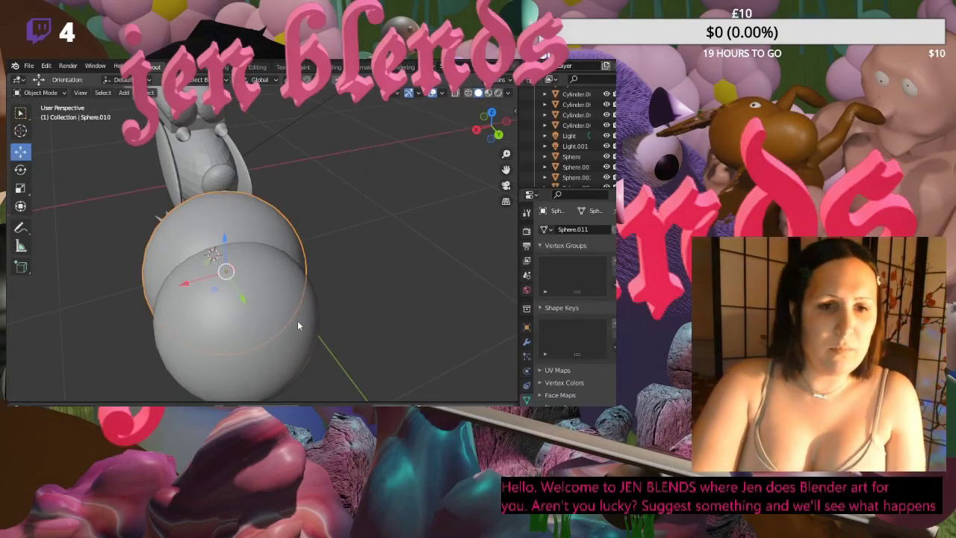
pyautogui.press('Delete')
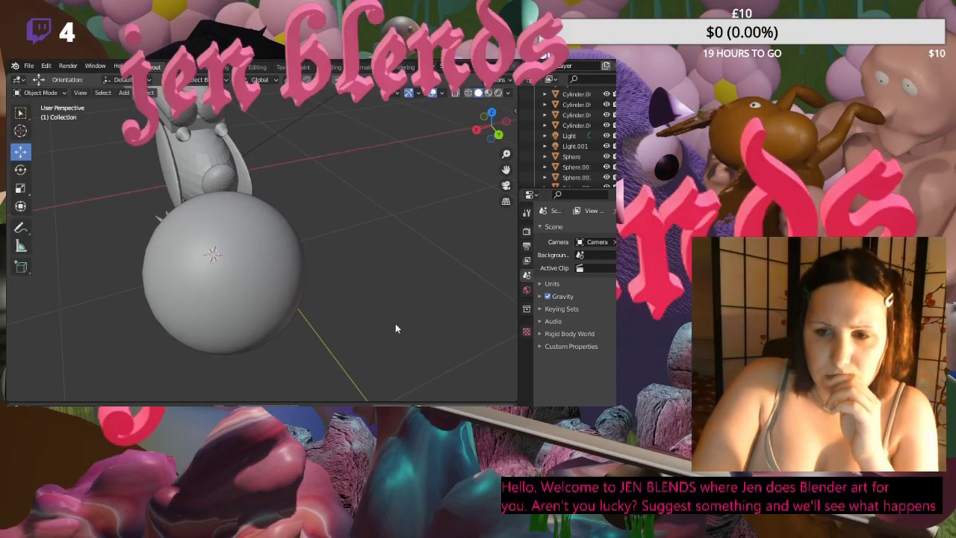
pyautogui.moveTo(383, 254)
pyautogui.mouseDown(button='middle')
pyautogui.moveTo(365, 230)
pyautogui.moveTo(365, 196)
pyautogui.moveTo(386, 270)
pyautogui.mouseUp(button='middle')
# - Check the head spheres' options, then smooth-shade the bird's ear piece
pyautogui.click(215, 179)
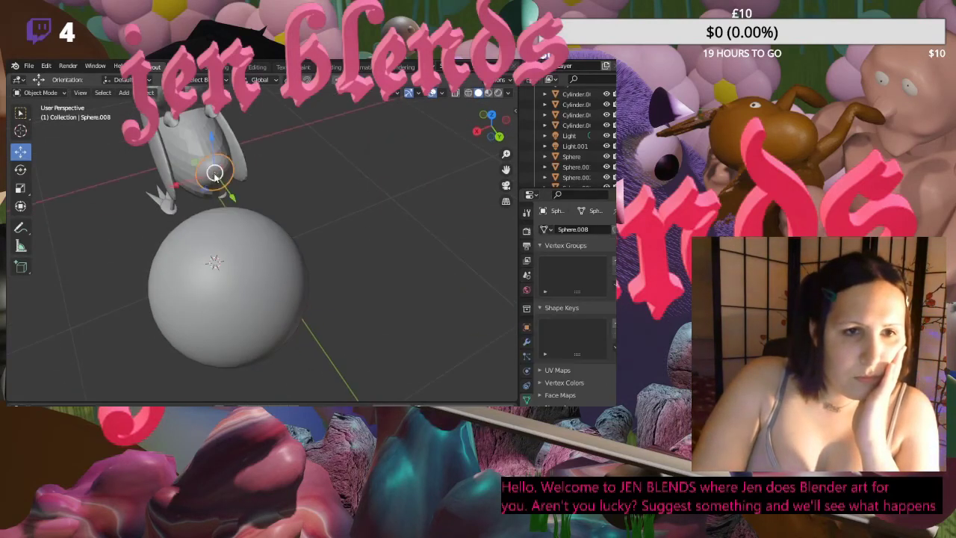
pyautogui.rightClick(213, 176)
pyautogui.press('Escape')
pyautogui.click(183, 143)
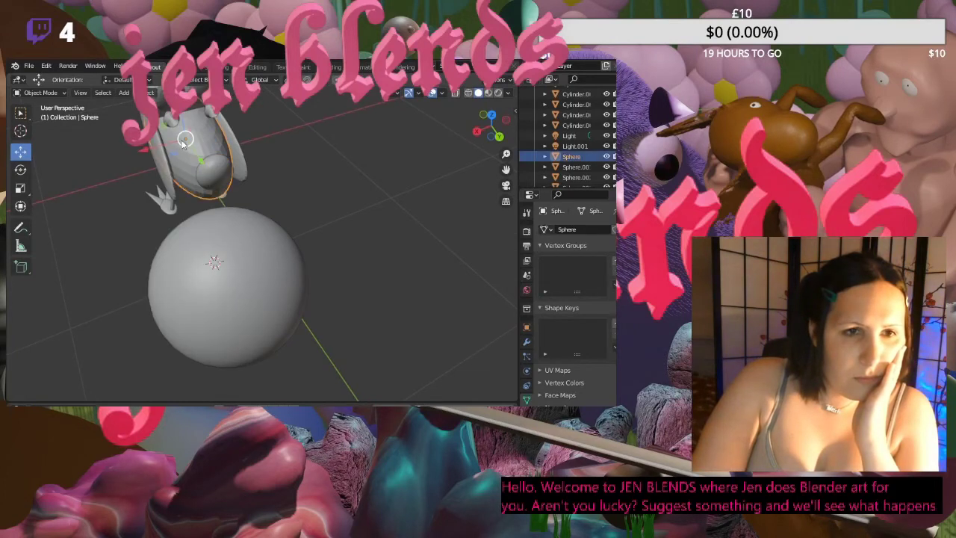
pyautogui.rightClick(179, 150)
pyautogui.press('Escape')
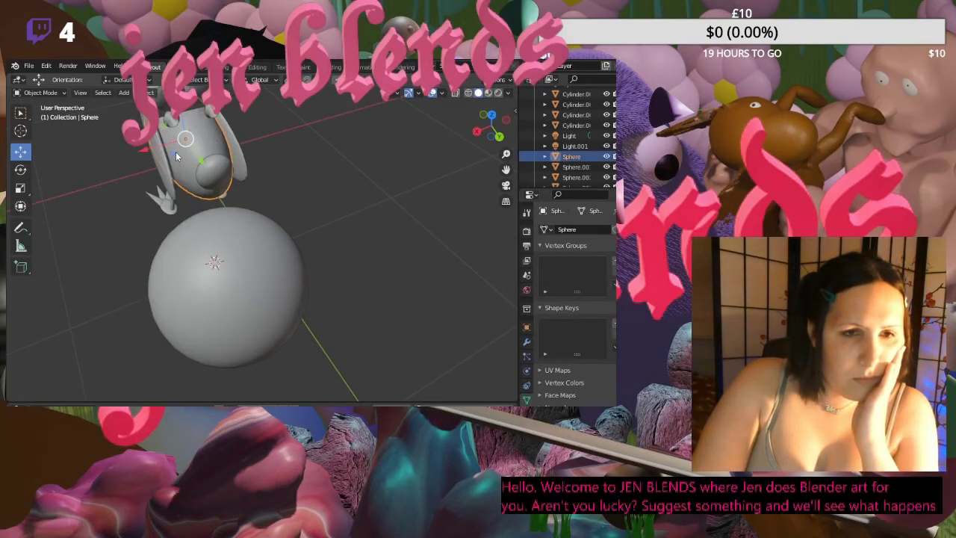
pyautogui.rightClick(234, 151)
pyautogui.press('Escape')
pyautogui.click(161, 152)
pyautogui.rightClick(161, 153)
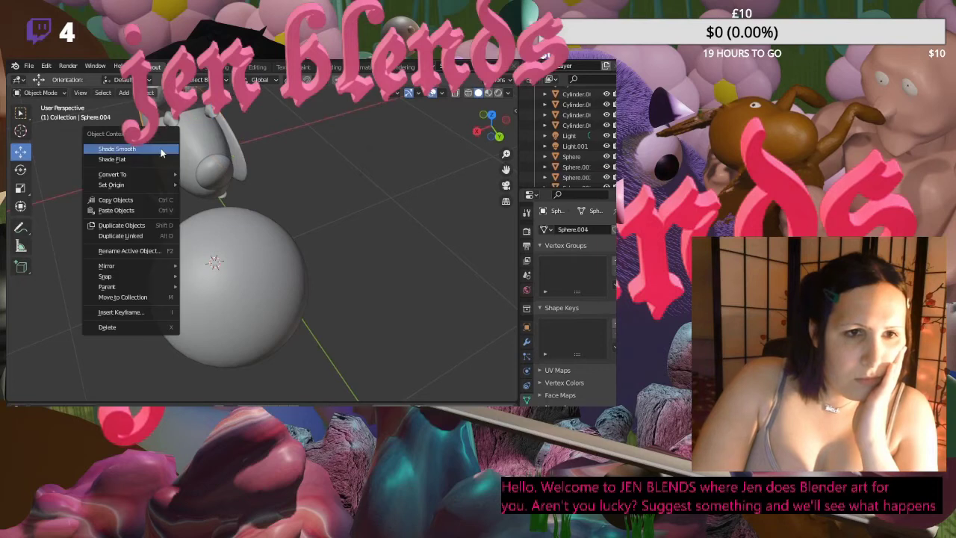
pyautogui.click(161, 151)
# - Smooth-shade the small top cone
pyautogui.rightClick(215, 113)
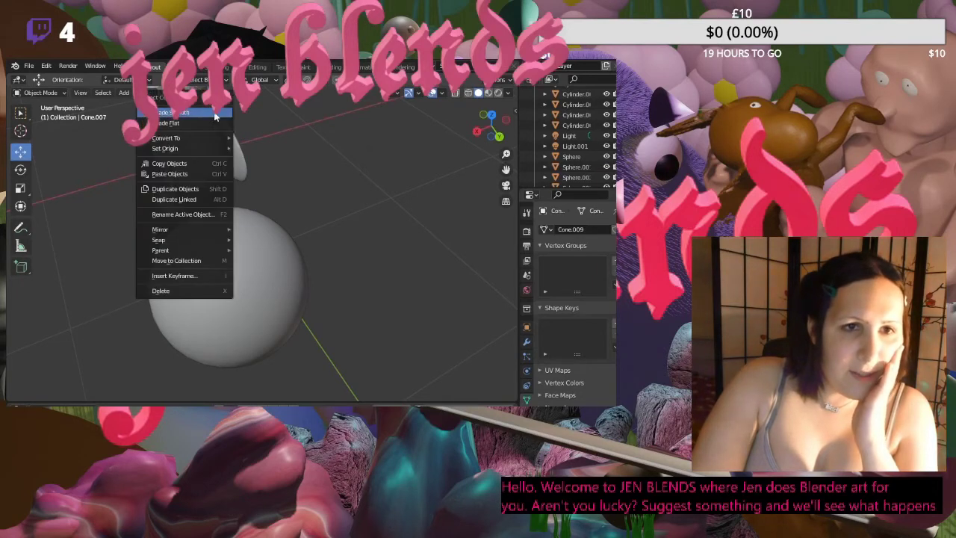
pyautogui.press('Escape')
pyautogui.click(211, 111)
pyautogui.rightClick(174, 125)
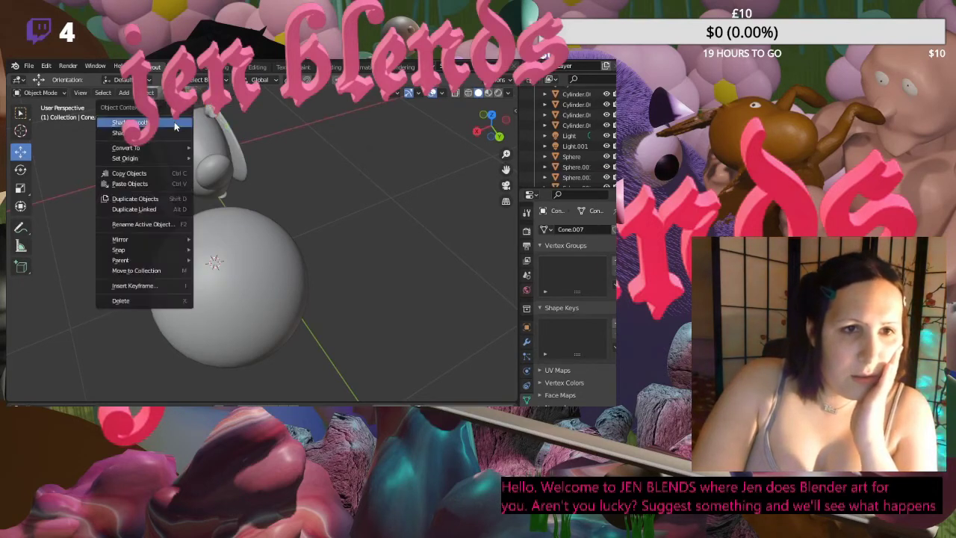
pyautogui.click(173, 125)
# - Smooth-shade the cylinder ear pieces and one more bird part
pyautogui.click(171, 109)
pyautogui.rightClick(178, 100)
pyautogui.click(177, 100)
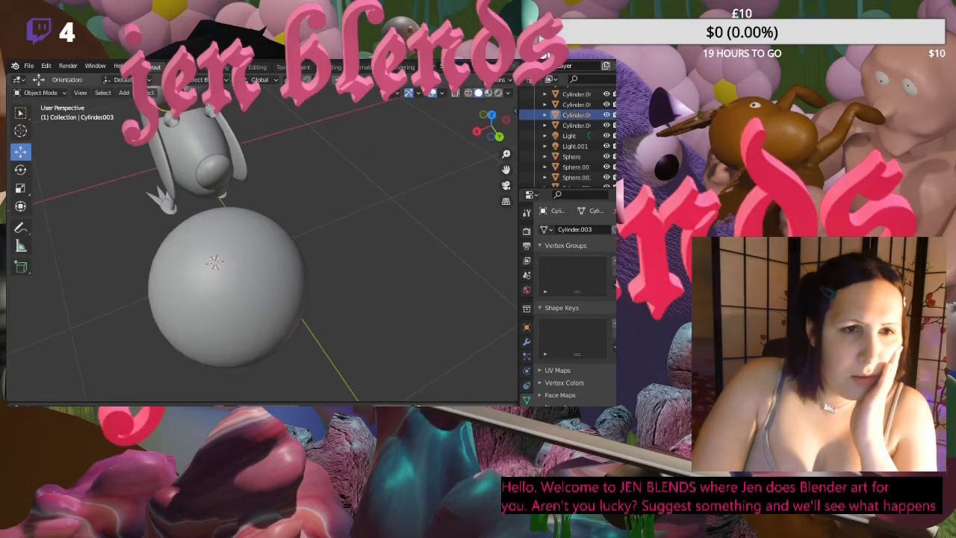
pyautogui.click(164, 109)
pyautogui.rightClick(163, 97)
pyautogui.click(203, 101)
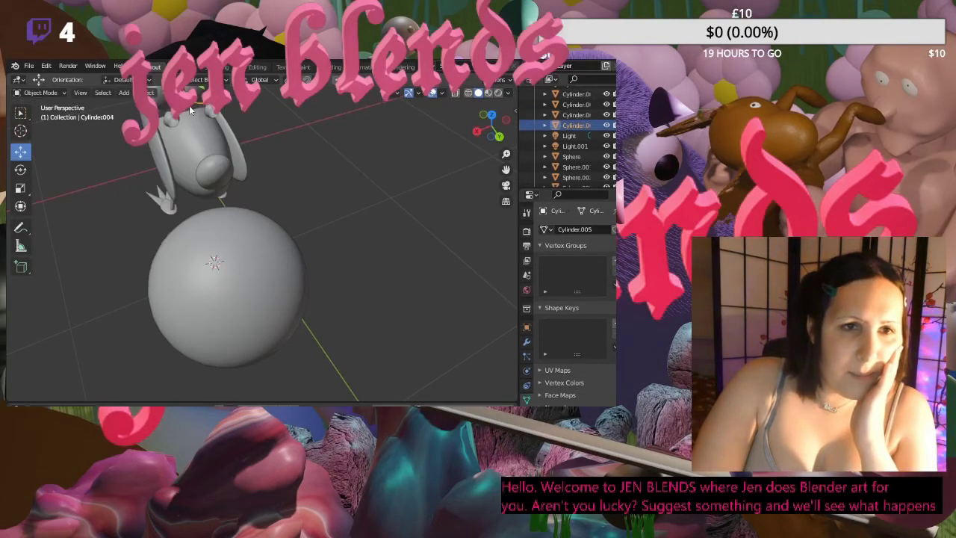
pyautogui.click(189, 105)
pyautogui.rightClick(189, 105)
pyautogui.click(189, 105)
# - From a lower view near the feet, smooth-shade the leg cylinder
pyautogui.moveTo(259, 137); pyautogui.dragTo(161, 209, button='middle')
pyautogui.rightClick(193, 278)
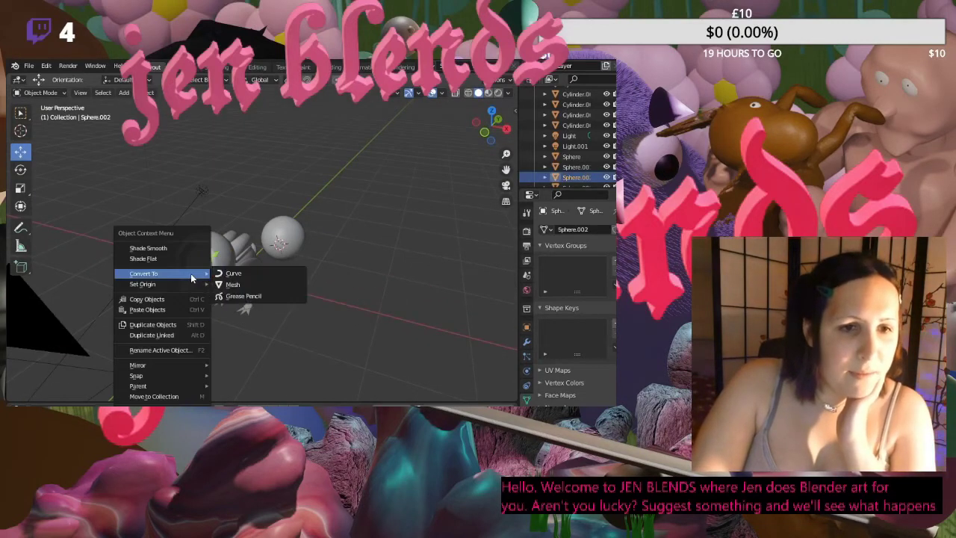
pyautogui.press('Escape')
pyautogui.click(192, 288)
pyautogui.rightClick(192, 288)
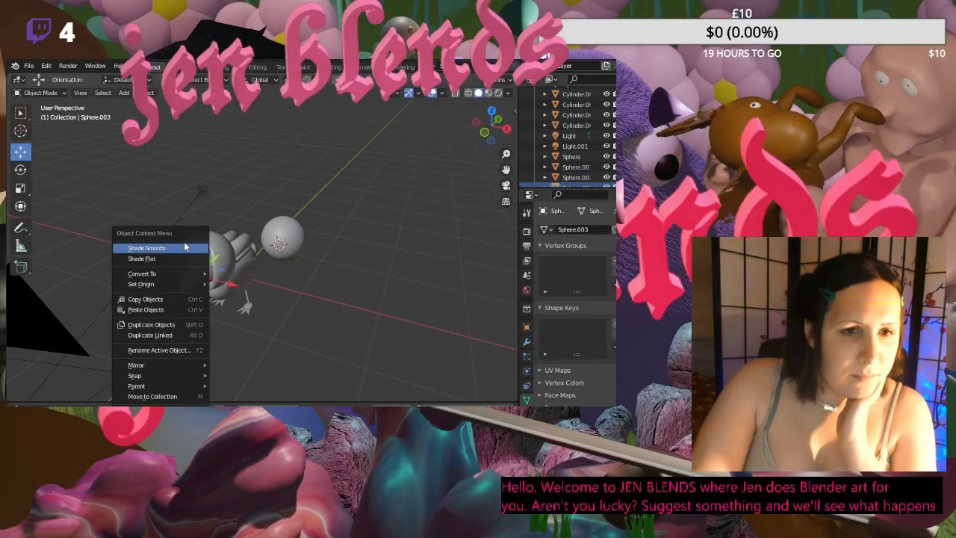
pyautogui.moveTo(192, 287); pyautogui.dragTo(250, 271, button='middle')
pyautogui.scroll(4, 224, 288)
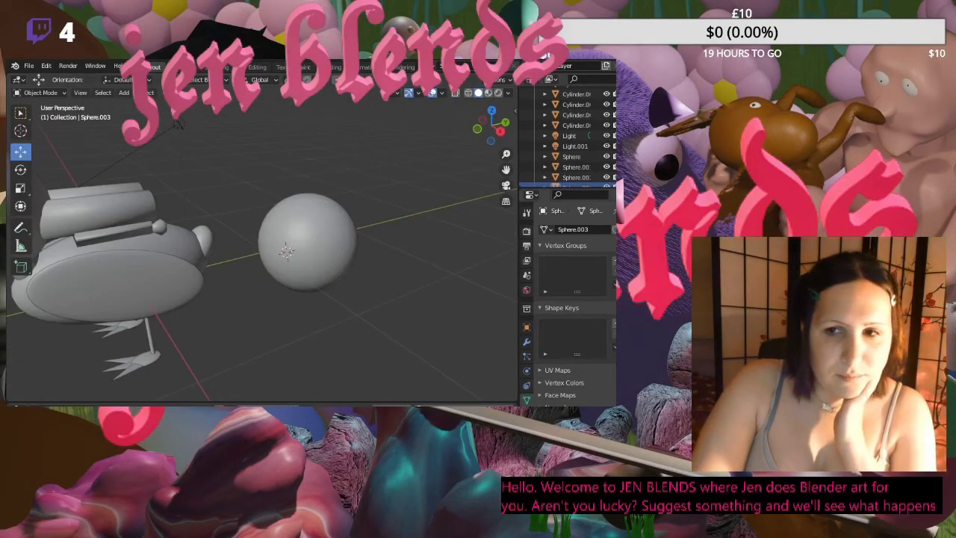
pyautogui.moveTo(506, 170); pyautogui.dragTo(200, 254, button='middle')
pyautogui.click(220, 260)
pyautogui.rightClick(220, 260)
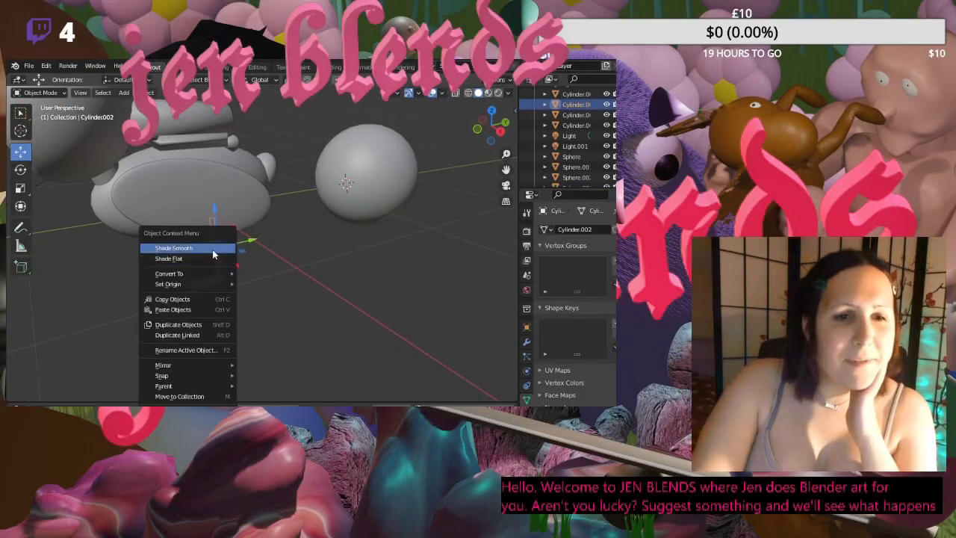
pyautogui.click(201, 254)
# - Smooth-shade the leg and a part of the foot
pyautogui.rightClick(196, 248)
pyautogui.click(196, 250)
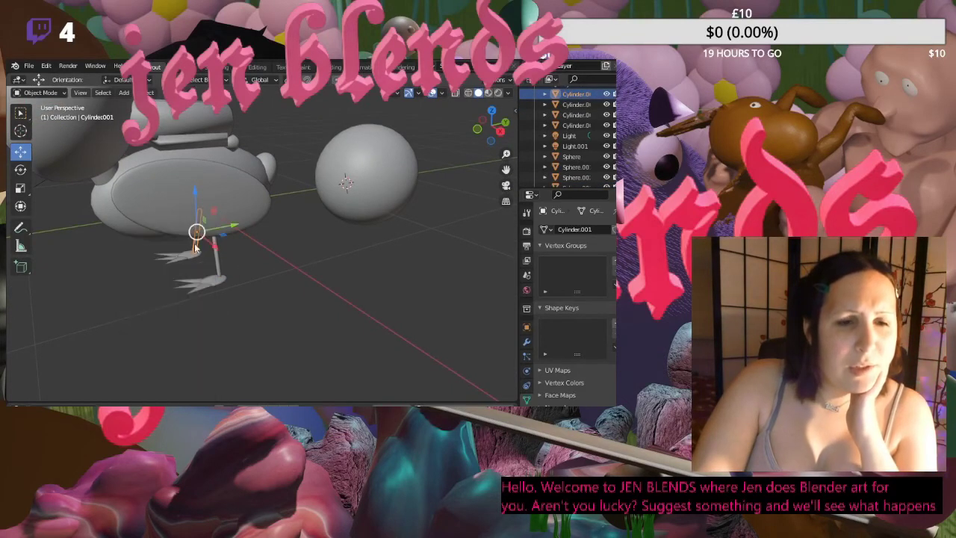
pyautogui.click(195, 254)
pyautogui.rightClick(195, 254)
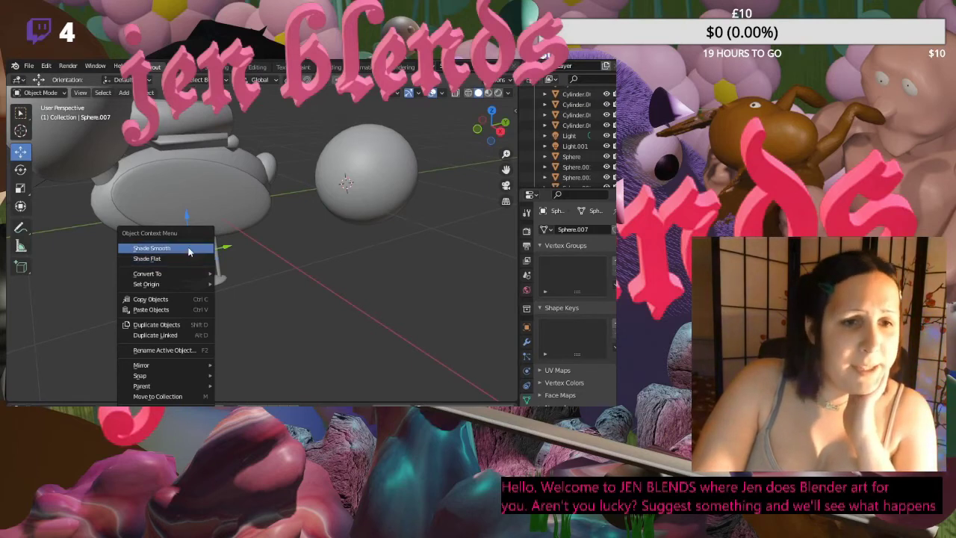
pyautogui.click(193, 248)
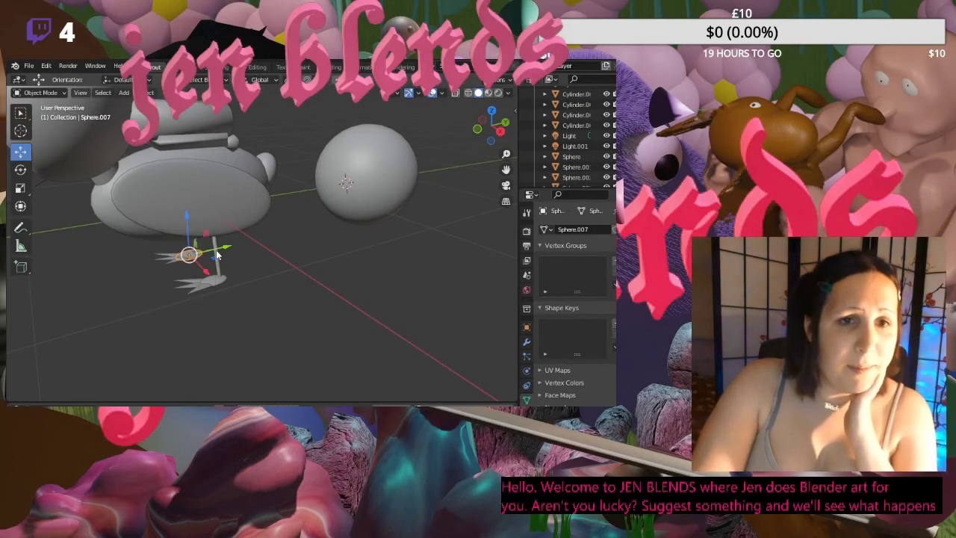
# - Smooth-shade both legs and the foot
pyautogui.click(211, 253)
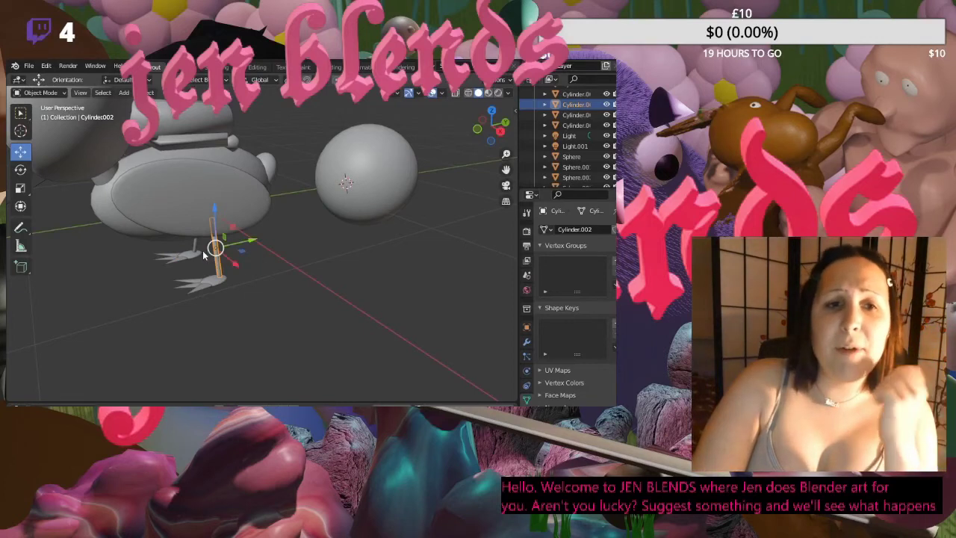
pyautogui.rightClick(203, 255)
pyautogui.click(199, 252)
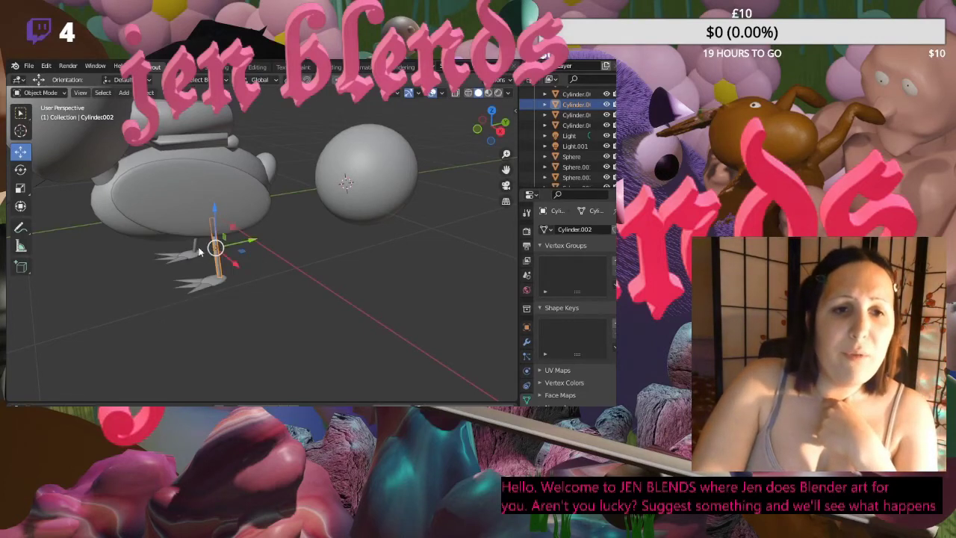
pyautogui.click(199, 251)
pyautogui.rightClick(196, 244)
pyautogui.click(196, 243)
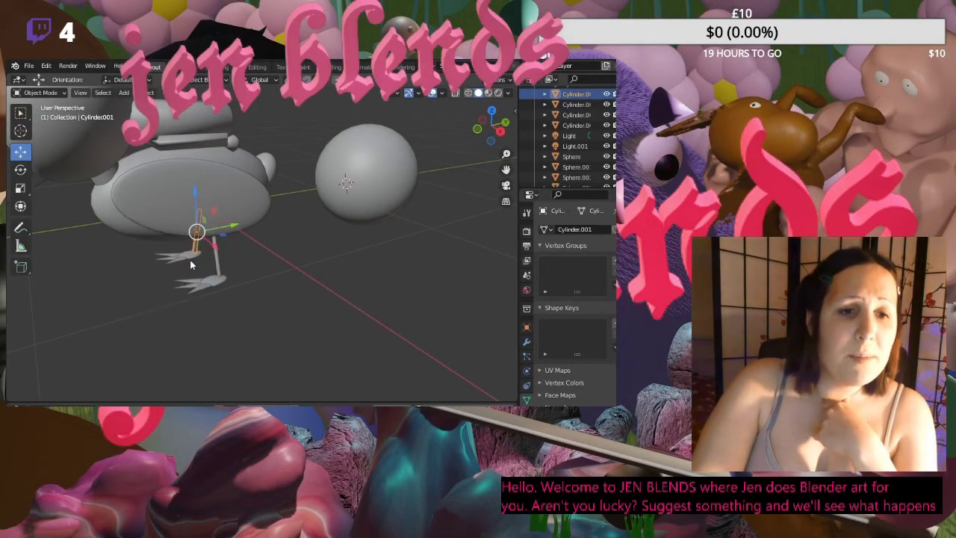
pyautogui.click(189, 260)
pyautogui.rightClick(190, 260)
pyautogui.click(180, 238)
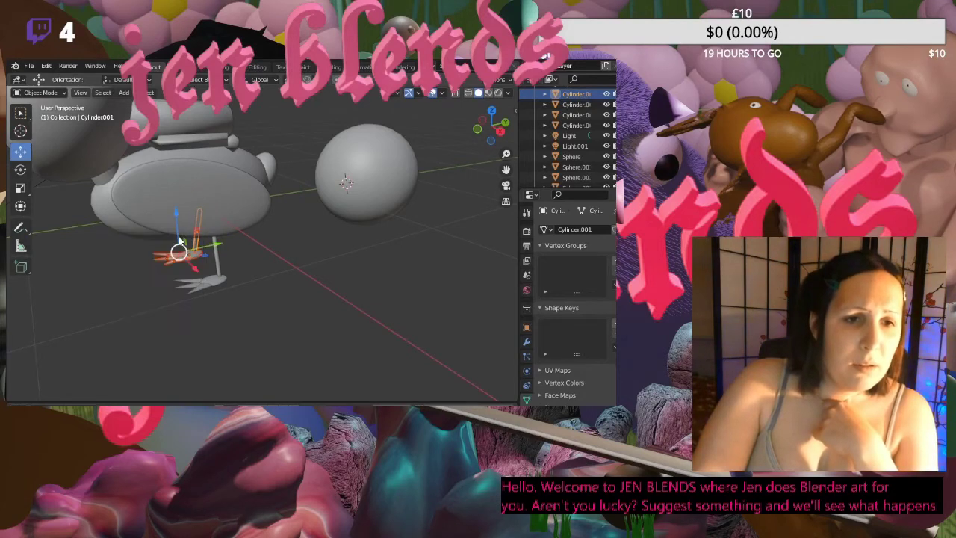
# - Set the leg Cylinder.001's origin to its geometry
pyautogui.click(243, 296)
pyautogui.moveTo(232, 302); pyautogui.dragTo(196, 278)
pyautogui.rightClick(207, 283)
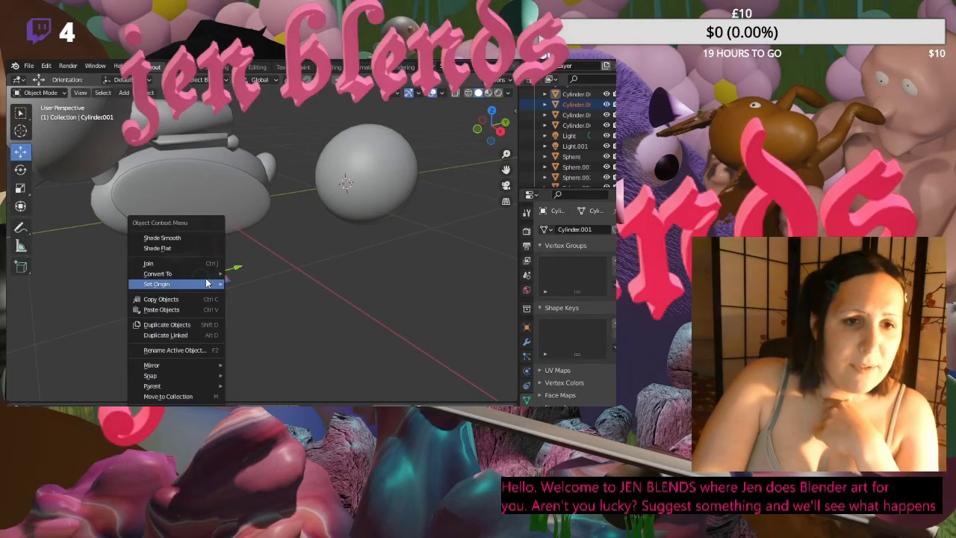
pyautogui.moveTo(207, 283)
pyautogui.click(240, 300)
pyautogui.click(189, 285)
pyautogui.click(223, 307)
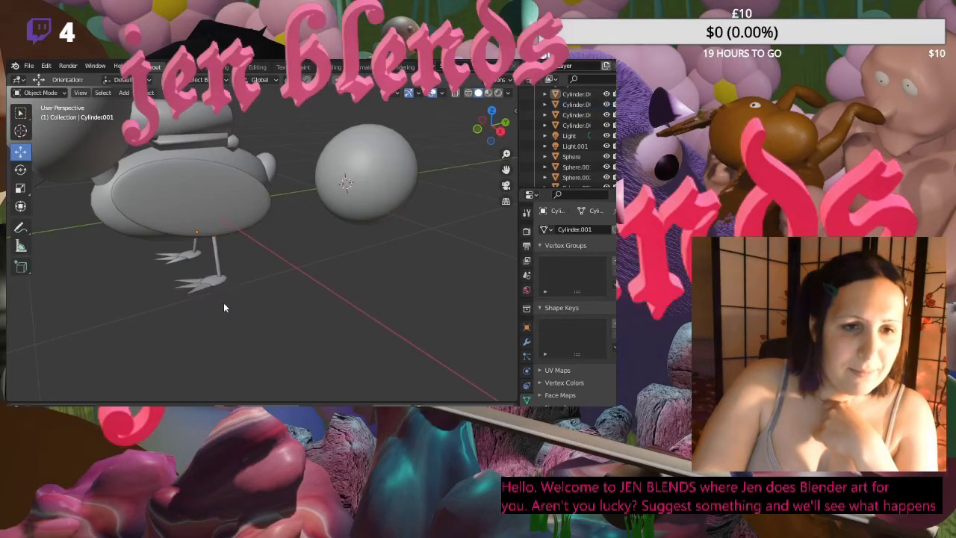
# - Smooth-shade the remaining foot part
pyautogui.moveTo(177, 284); pyautogui.dragTo(179, 282)
pyautogui.rightClick(193, 282)
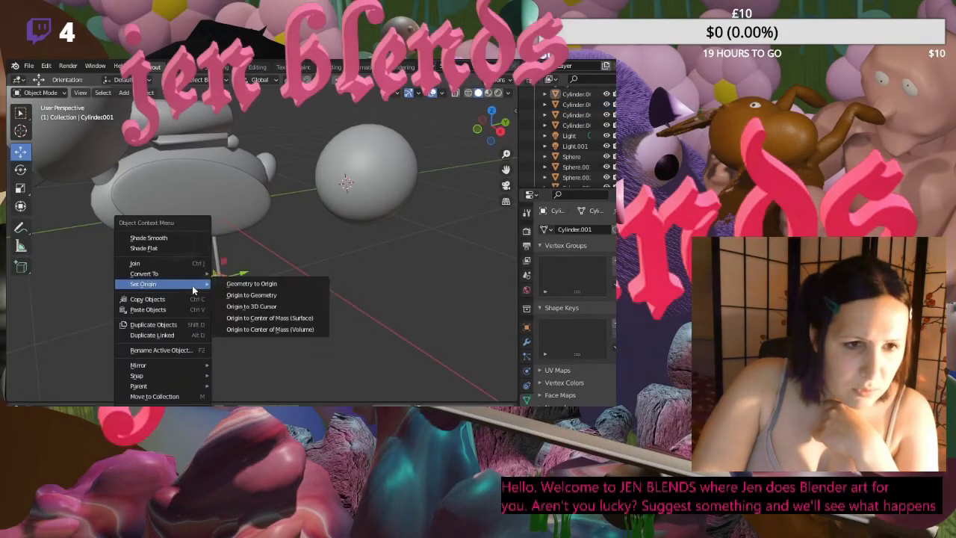
pyautogui.click(188, 247)
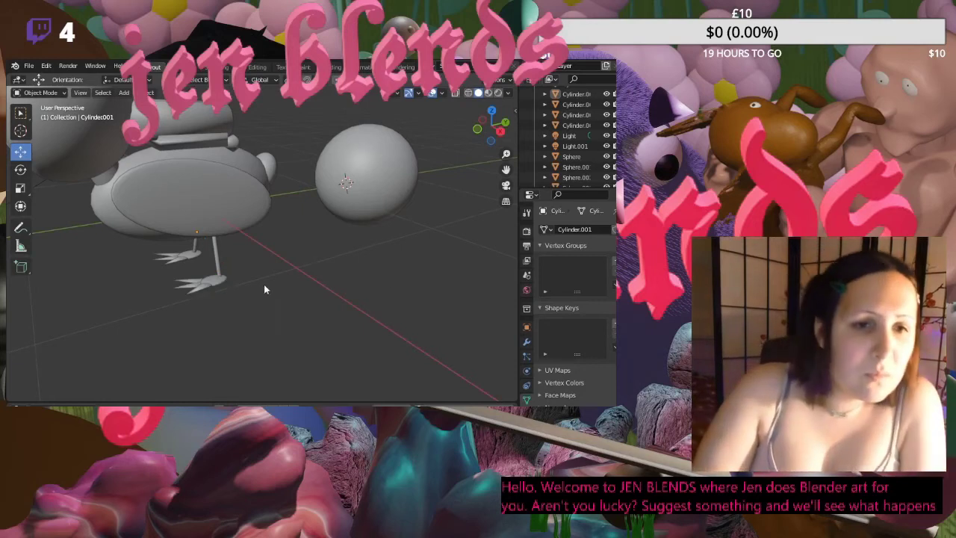
# - Select the sphere beside the bird, adjust the view, and bring up the Mesh primitives list
pyautogui.moveTo(265, 289); pyautogui.dragTo(427, 230, button='middle')
pyautogui.click(345, 206)
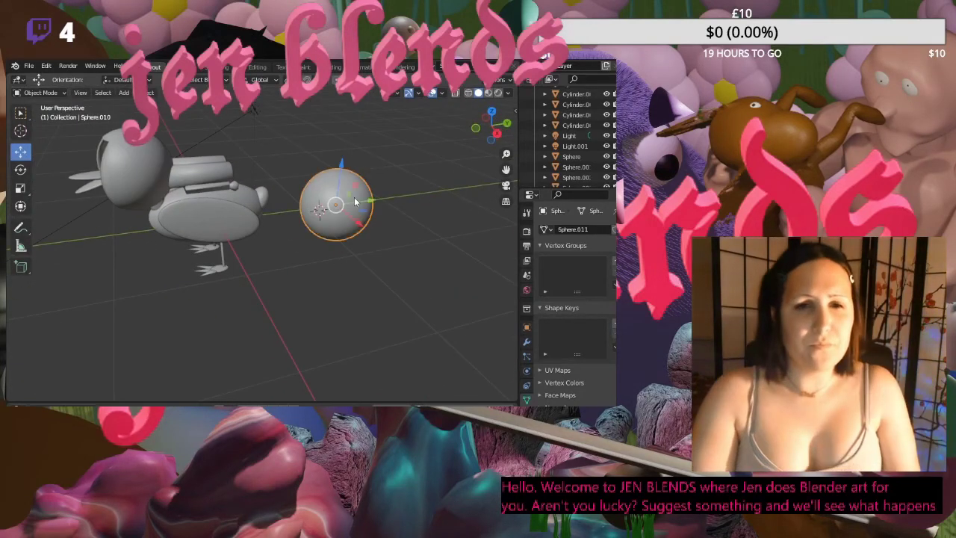
pyautogui.scroll(4, 346, 207)
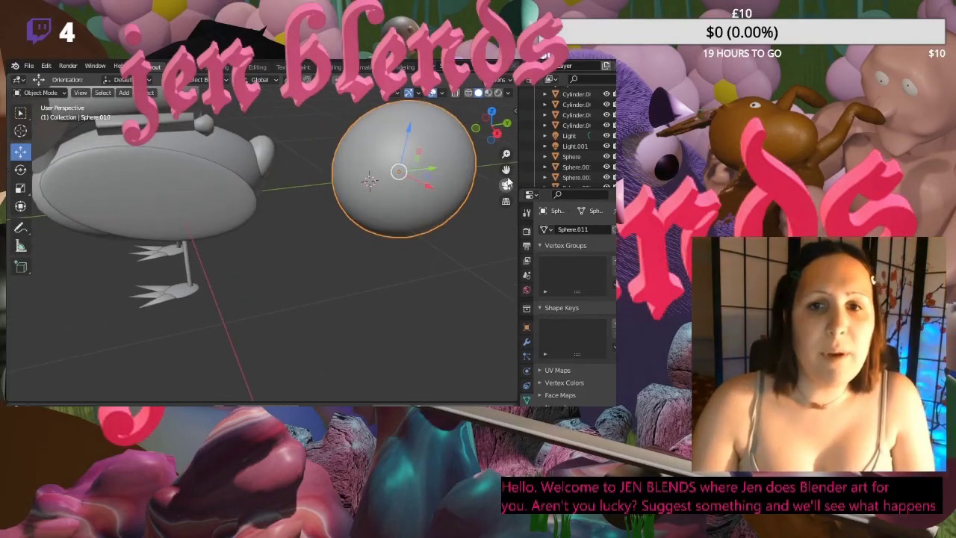
pyautogui.moveTo(507, 169); pyautogui.dragTo(405, 195)
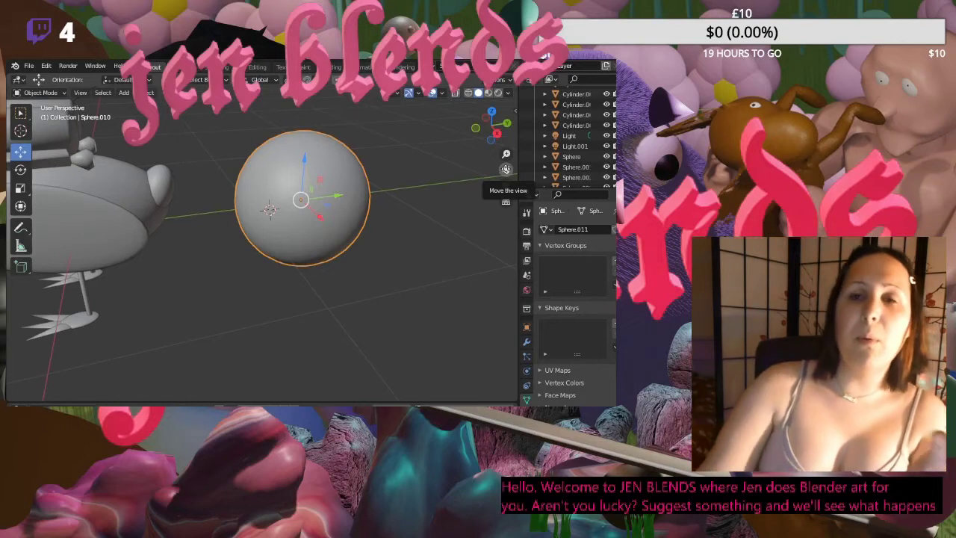
pyautogui.moveTo(167, 221); pyautogui.dragTo(206, 245, button='middle')
pyautogui.scroll(-5, 223, 223)
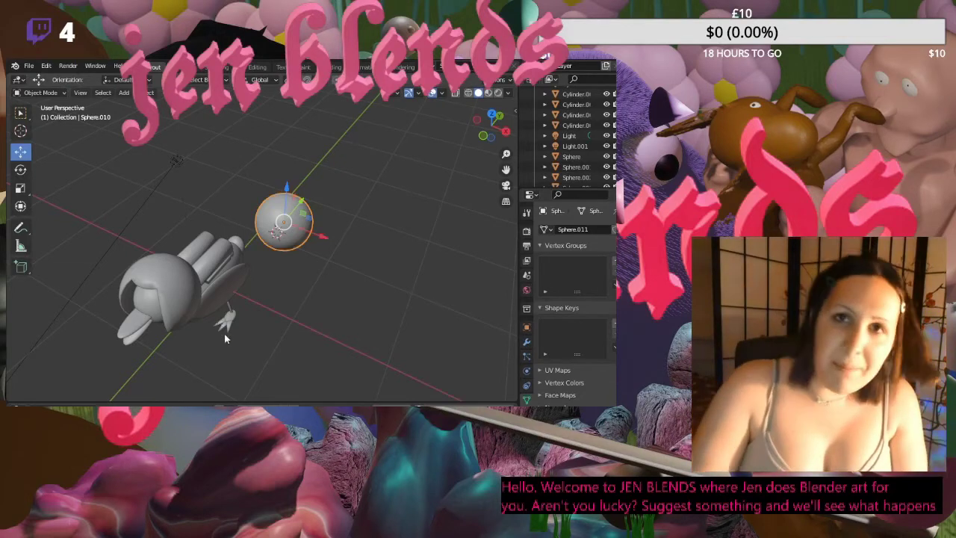
pyautogui.scroll(2, 295, 214)
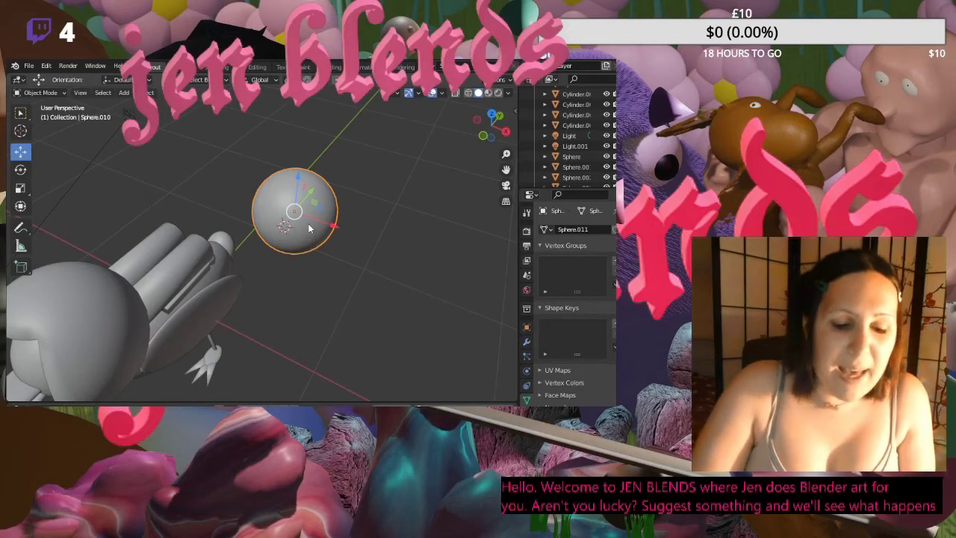
pyautogui.moveTo(328, 214)
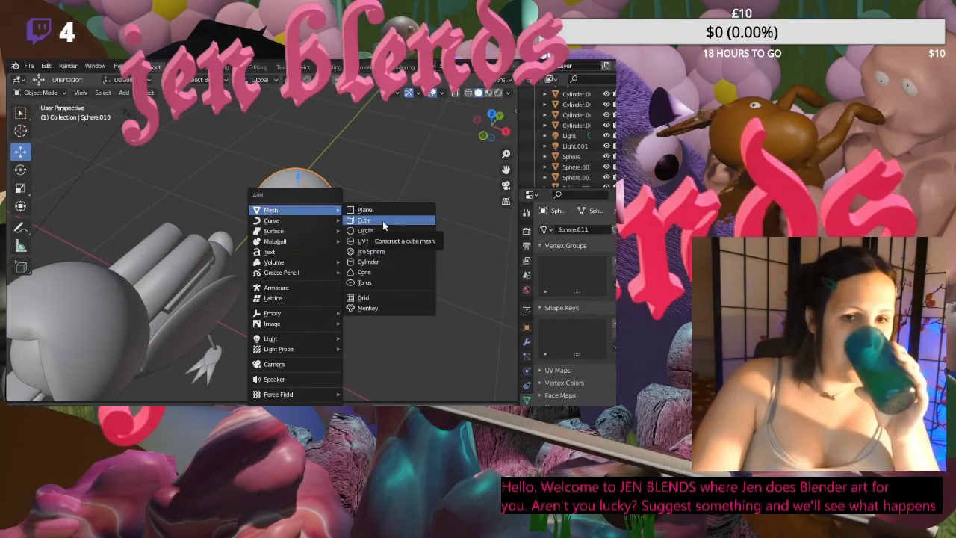
# - Close the Add menu and try edge, then vertex selection on the sphere mesh
pyautogui.press('Escape')
pyautogui.press('Escape')
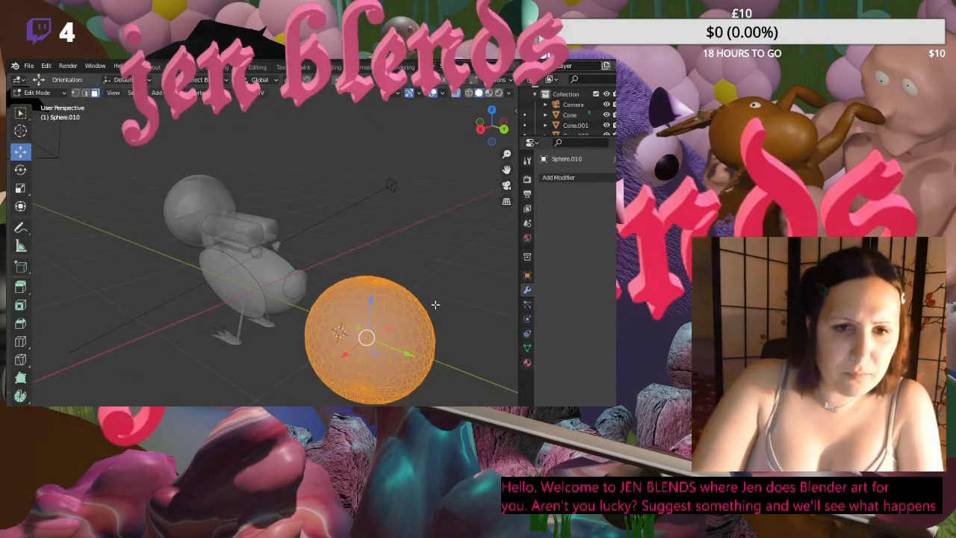
pyautogui.moveTo(435, 304); pyautogui.dragTo(448, 283, button='middle')
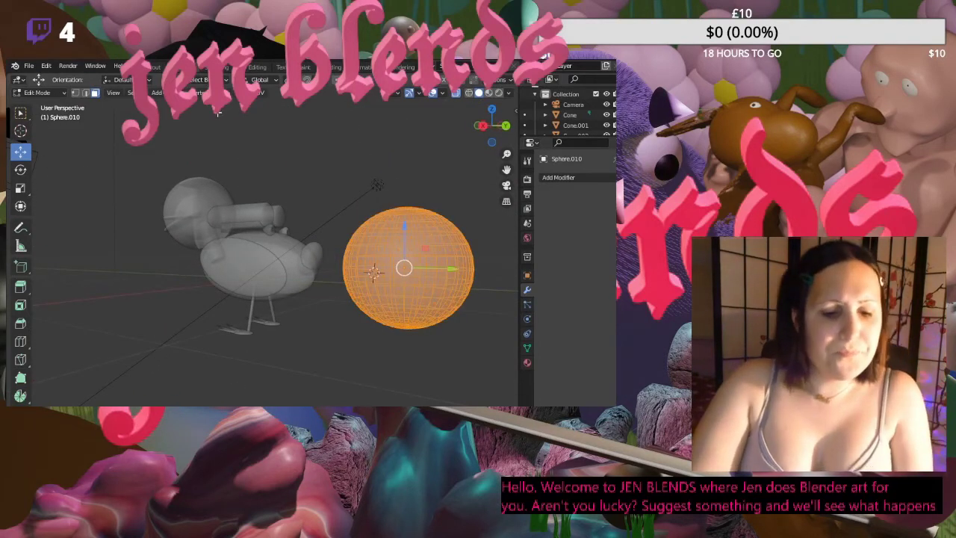
pyautogui.press('2')
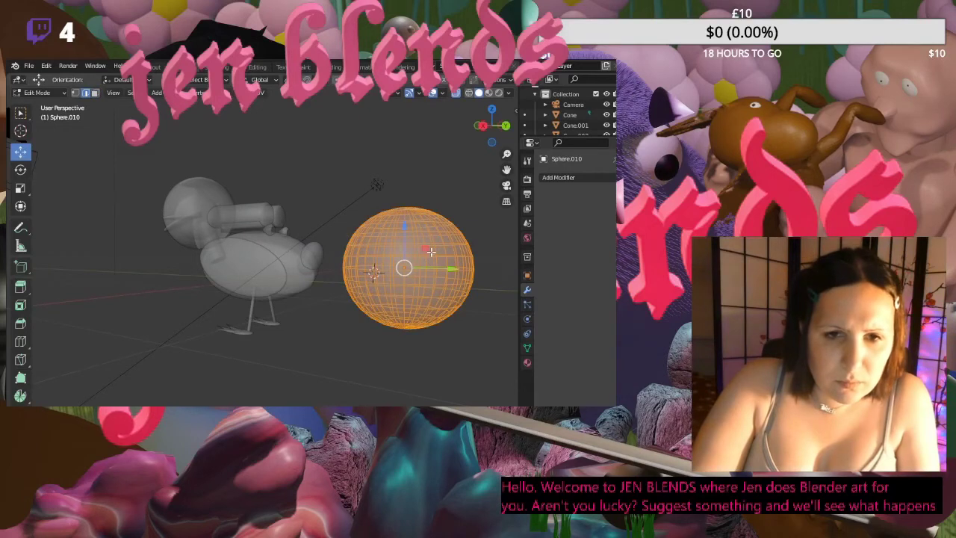
pyautogui.moveTo(431, 251); pyautogui.dragTo(402, 278, button='middle')
pyautogui.click(400, 281)
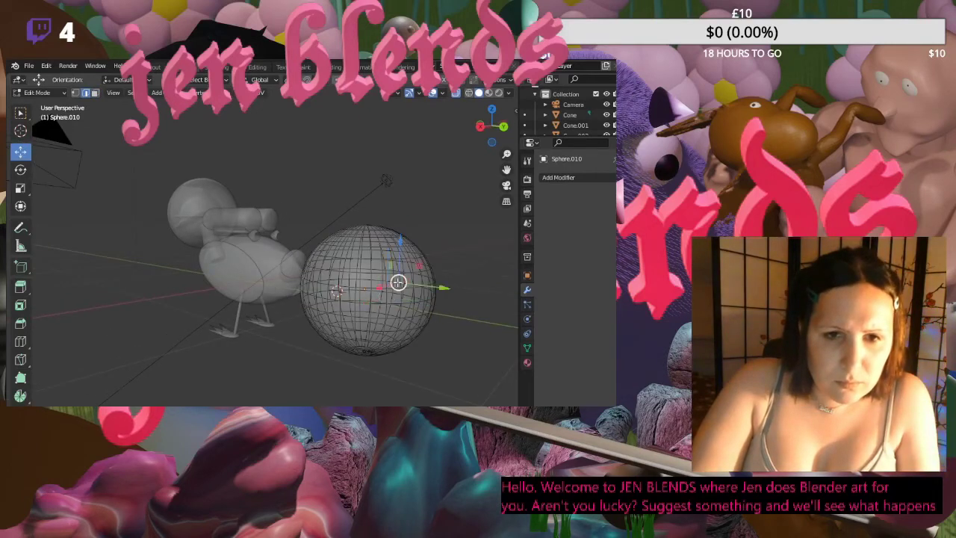
pyautogui.press('1')
pyautogui.click(378, 281)
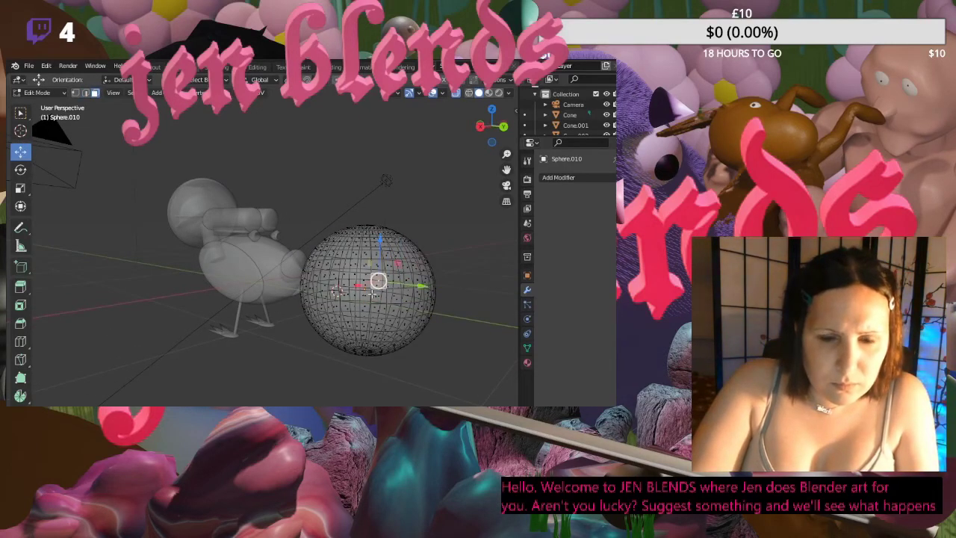
# - Toggle Material Preview and back to Solid shading, then clear the vertex selection
pyautogui.click(489, 92)
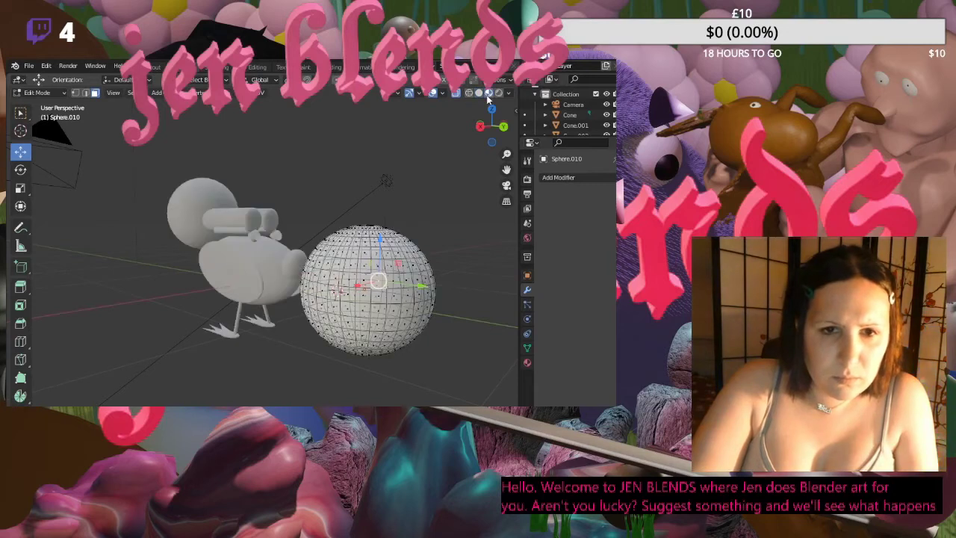
pyautogui.click(479, 92)
pyautogui.scroll(4, 405, 230)
pyautogui.scroll(-2, 400, 232)
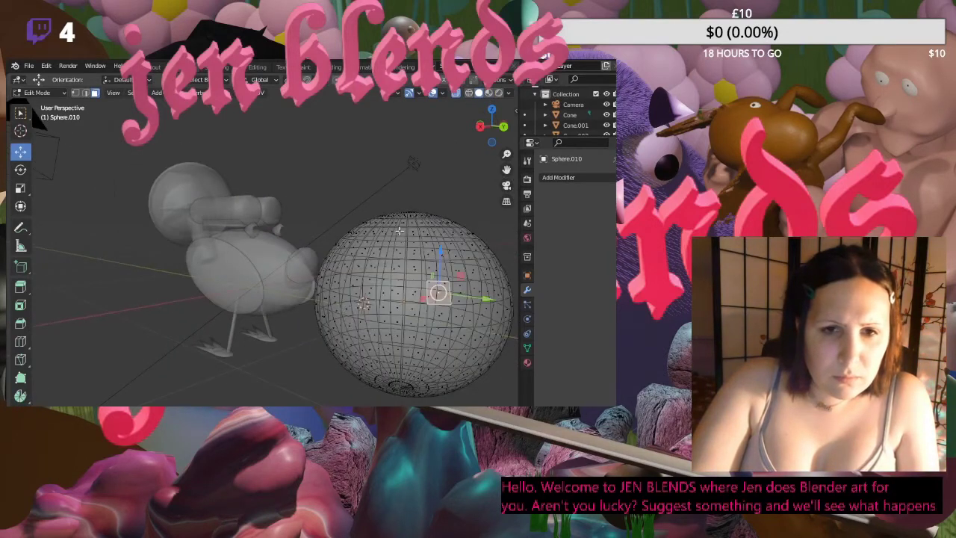
pyautogui.click(414, 163)
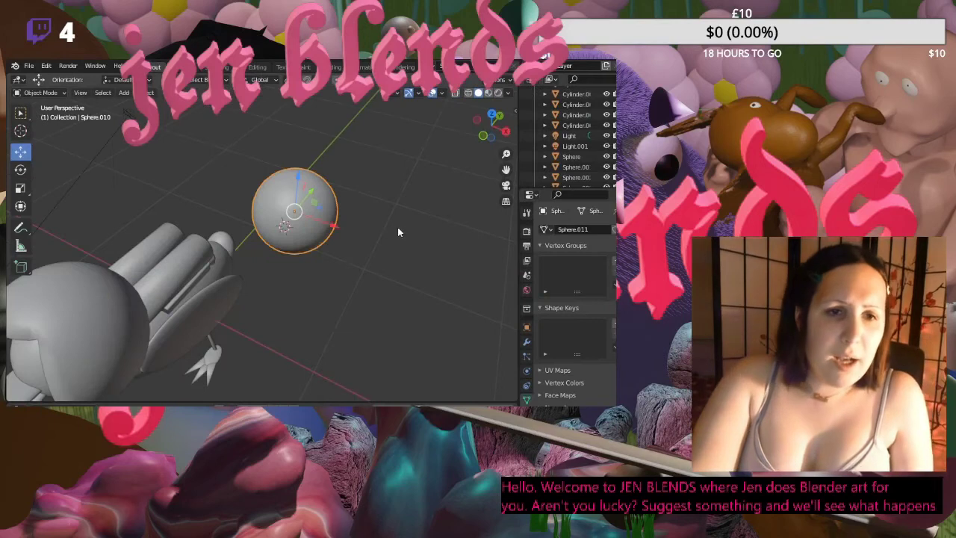
# - Snap the 3D cursor to the big sphere's centre and add a UV sphere there
pyautogui.moveTo(397, 232); pyautogui.dragTo(318, 215, button='middle')
pyautogui.hotkey('shift', 's')
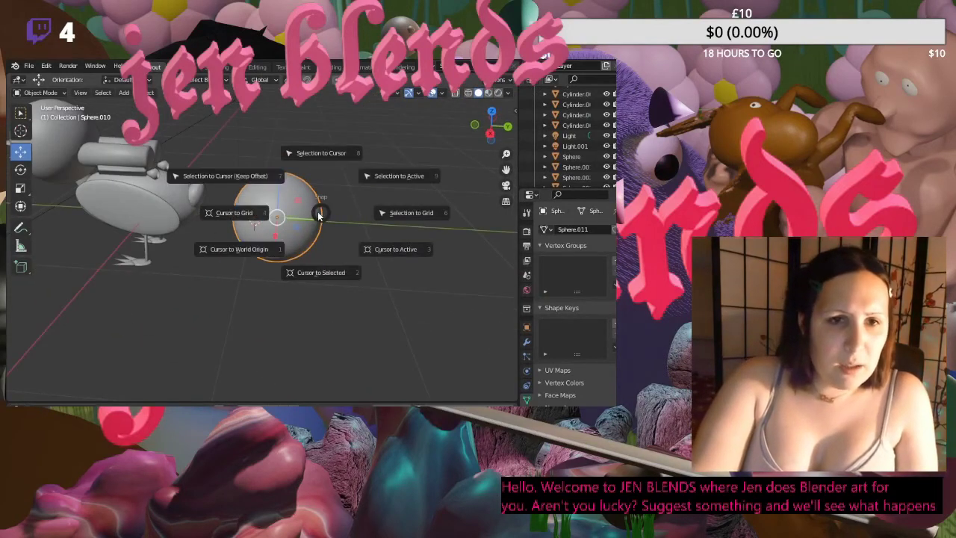
pyautogui.click(369, 323)
pyautogui.hotkey('shift', 'a')
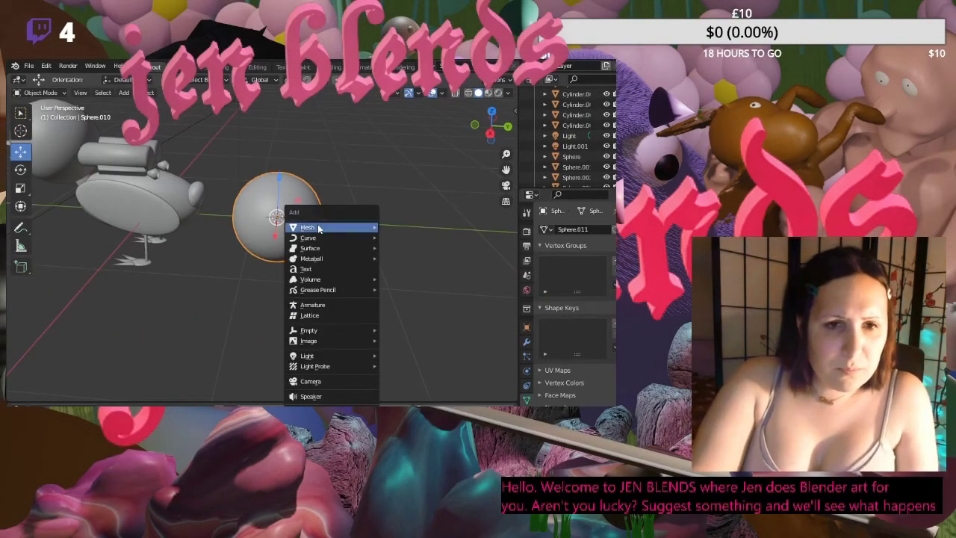
pyautogui.moveTo(319, 227)
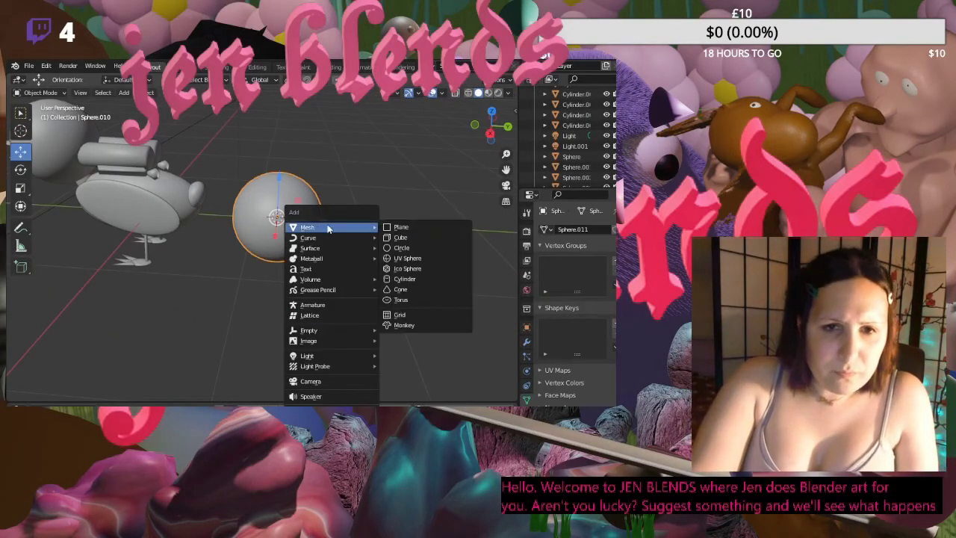
pyautogui.click(411, 258)
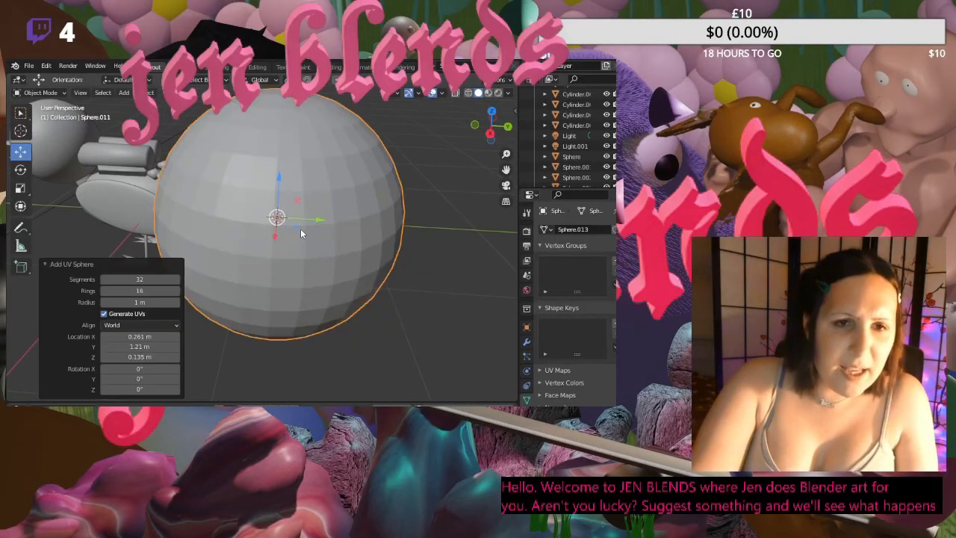
# - Smooth-shade the new UV sphere
pyautogui.rightClick(305, 246)
pyautogui.press('Escape')
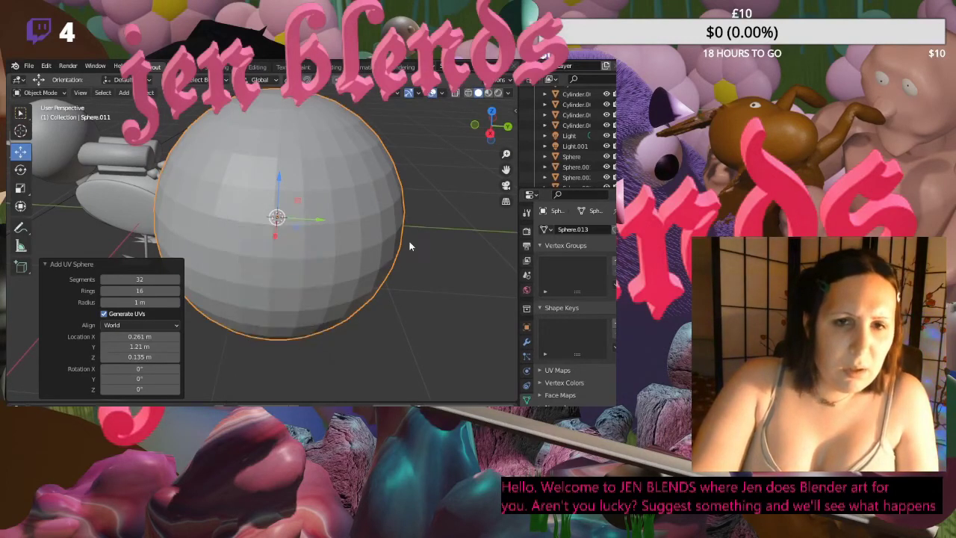
pyautogui.moveTo(368, 246); pyautogui.dragTo(294, 241, button='middle')
pyautogui.rightClick(282, 232)
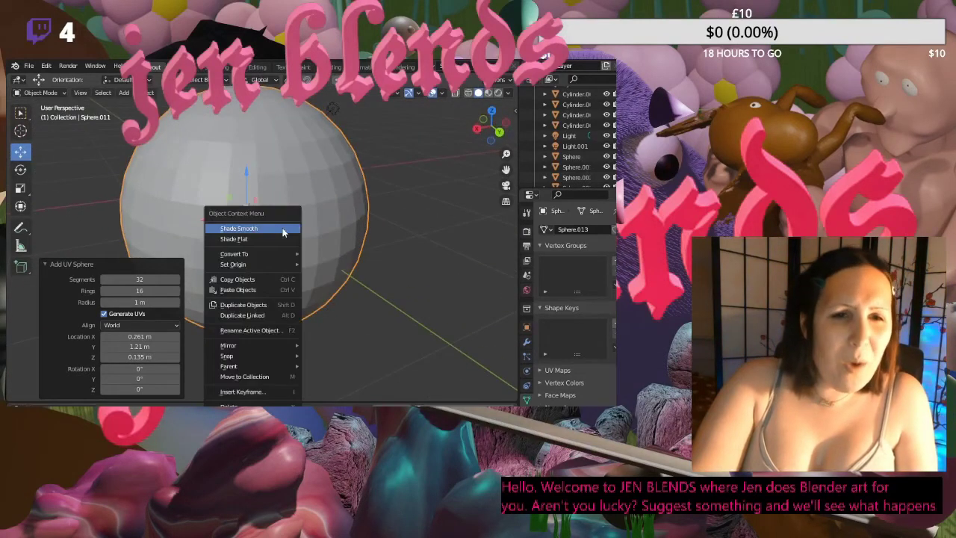
pyautogui.click(283, 233)
pyautogui.scroll(-4, 340, 246)
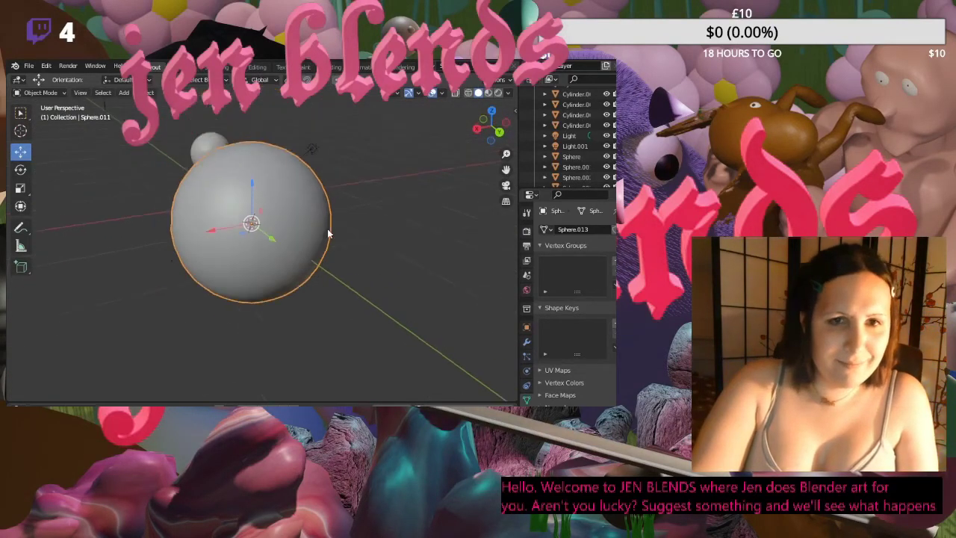
# - Scale the new sphere to 0.231 and move it 0.2327 m along X
pyautogui.press('s')
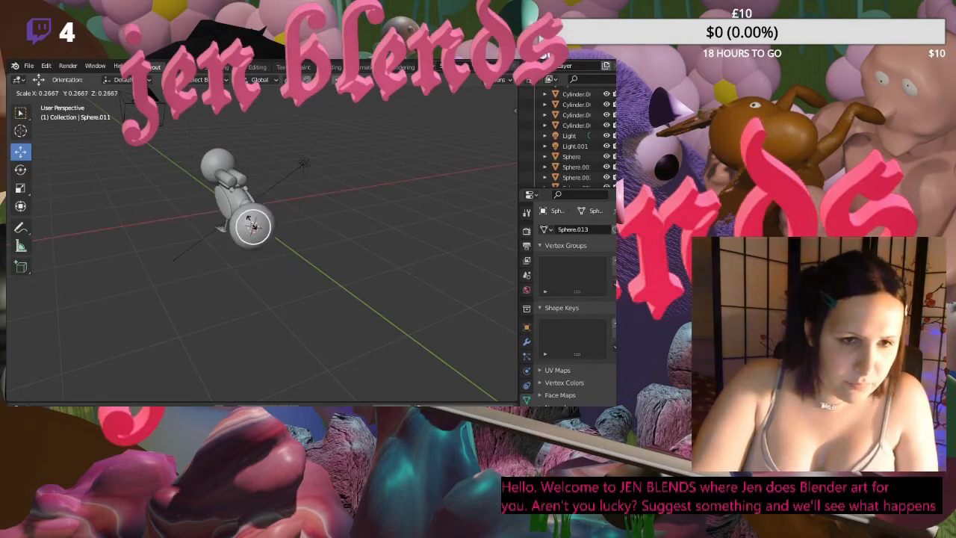
pyautogui.click(254, 227)
pyautogui.press('g')
pyautogui.press('x')
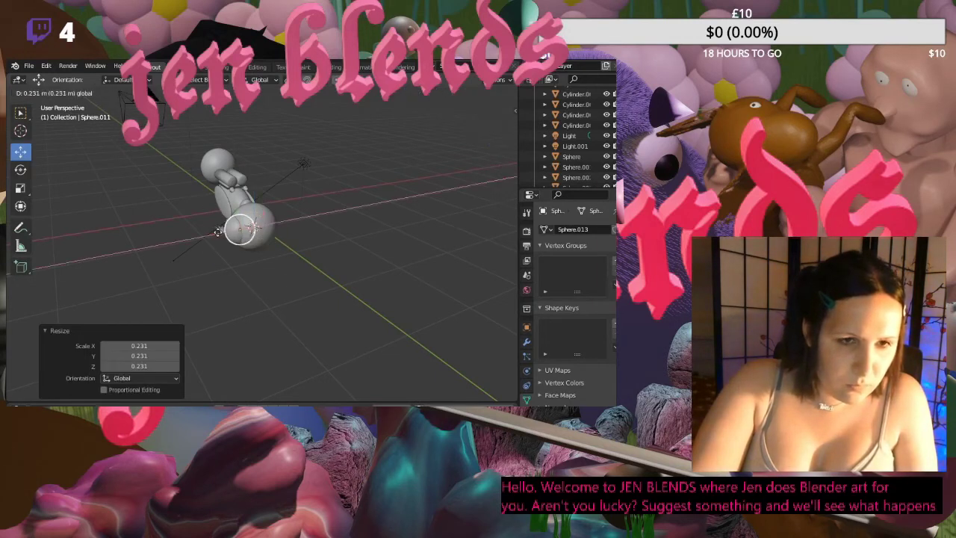
pyautogui.click(209, 256)
pyautogui.click(209, 253)
pyautogui.moveTo(208, 252); pyautogui.dragTo(277, 238, button='middle')
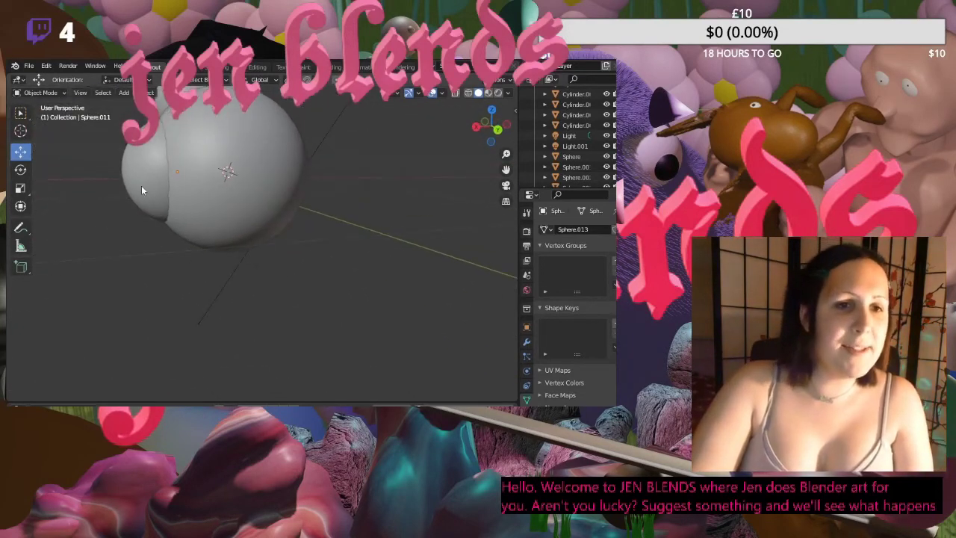
# - Move the small sphere further along X and scale it by 1.124
pyautogui.press('g')
pyautogui.press('x')
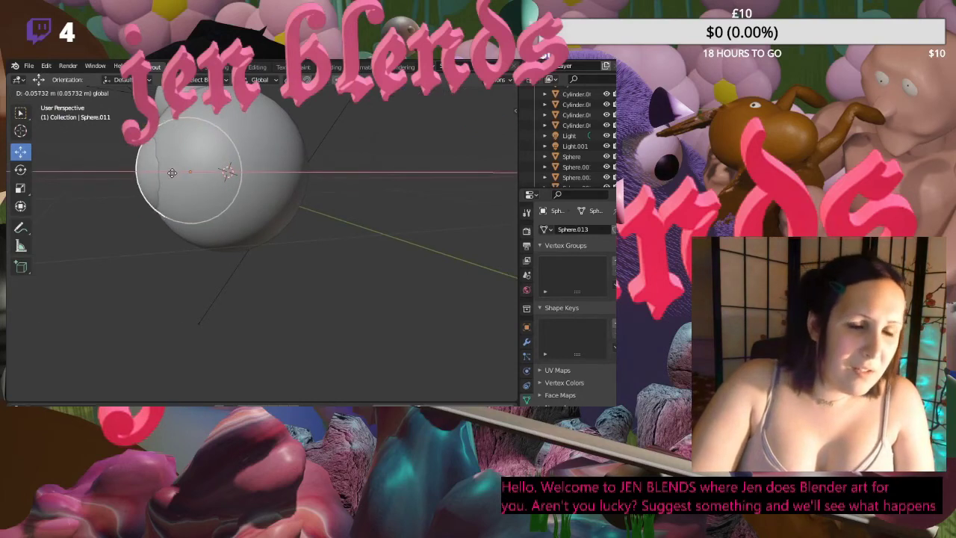
pyautogui.click(171, 173)
pyautogui.press('s')
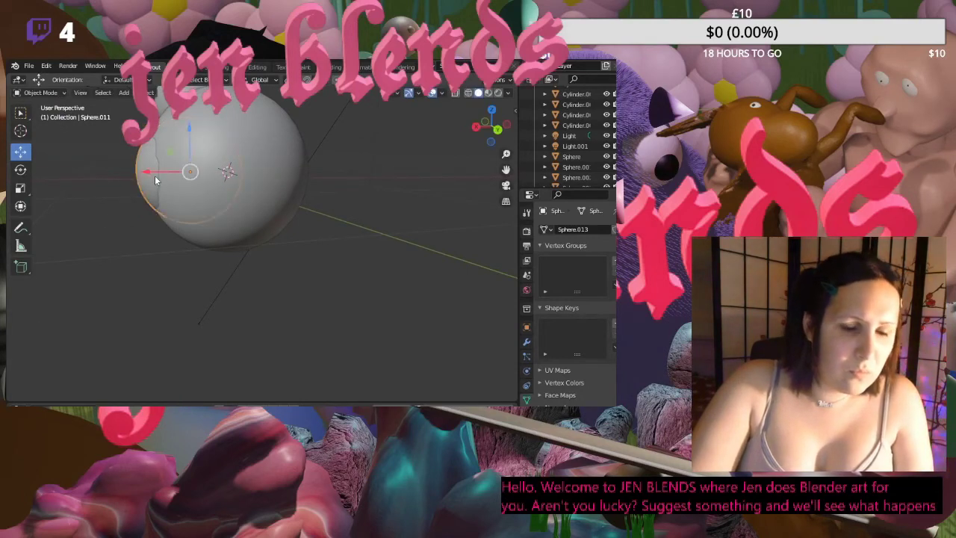
pyautogui.click(153, 189)
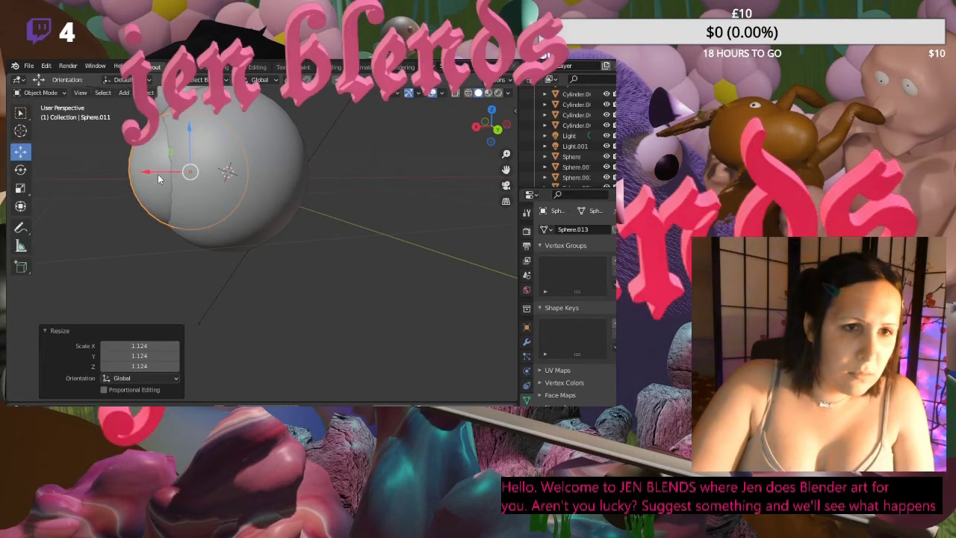
pyautogui.press('s')
pyautogui.press('Escape')
pyautogui.click(120, 219)
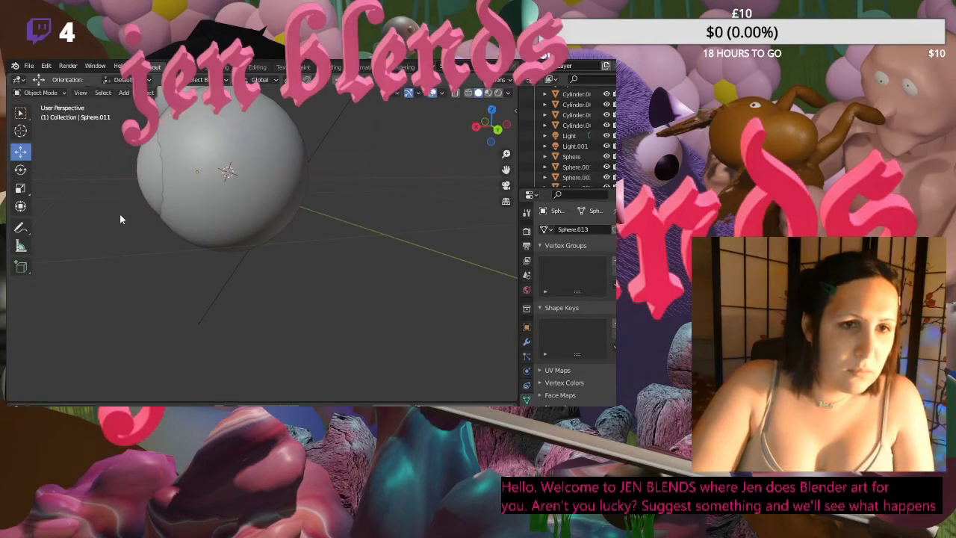
pyautogui.moveTo(119, 218); pyautogui.dragTo(199, 215, button='middle')
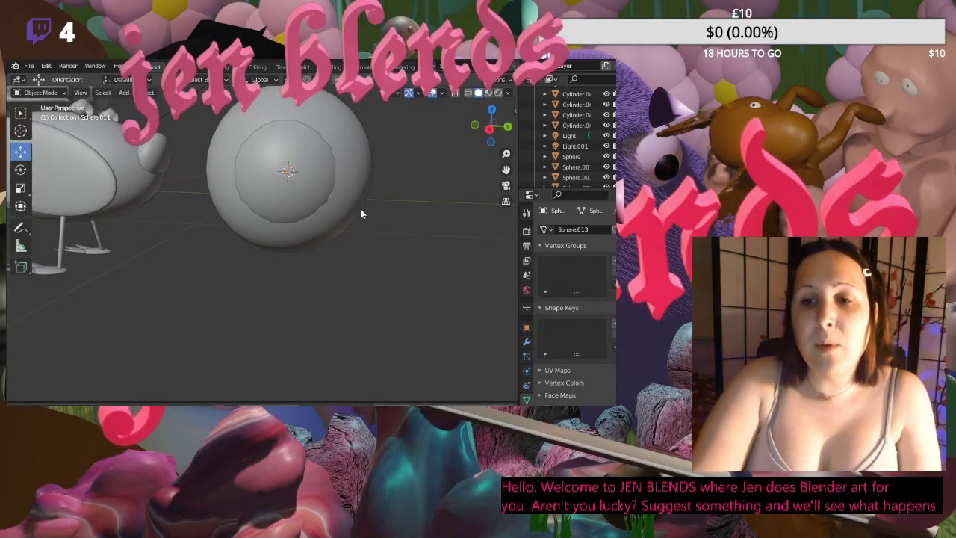
# - Select the inner and outer spheres, then orbit and zoom out to show the whole bird
pyautogui.click(290, 202)
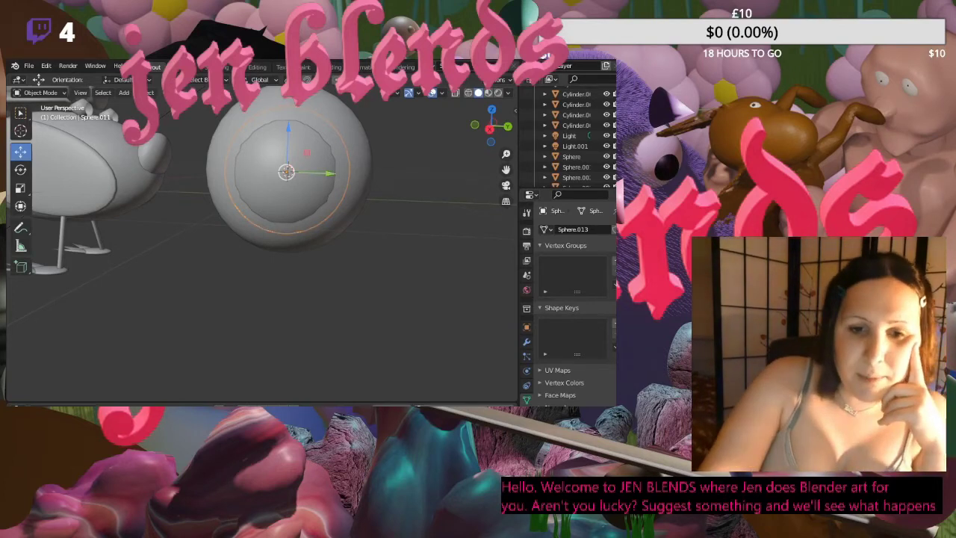
pyautogui.click(296, 202)
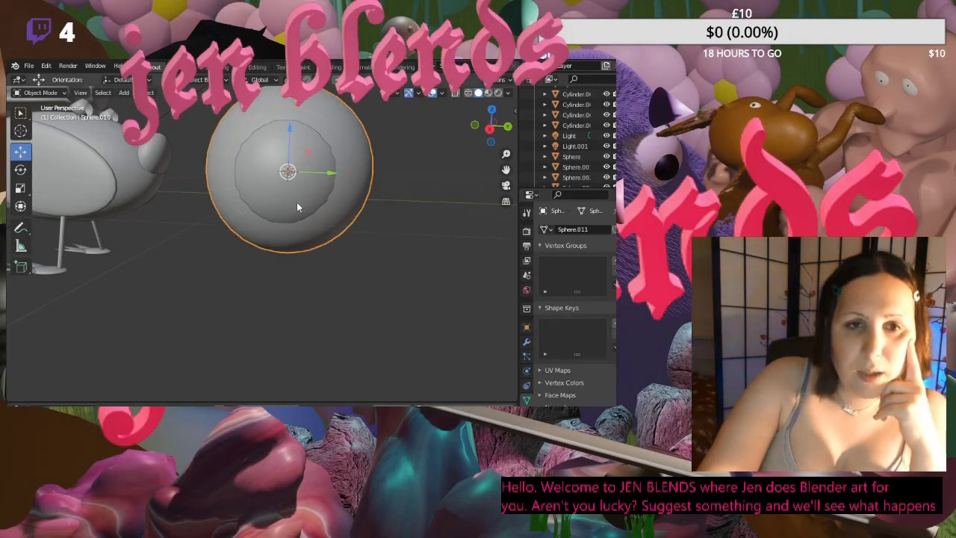
pyautogui.click(340, 170)
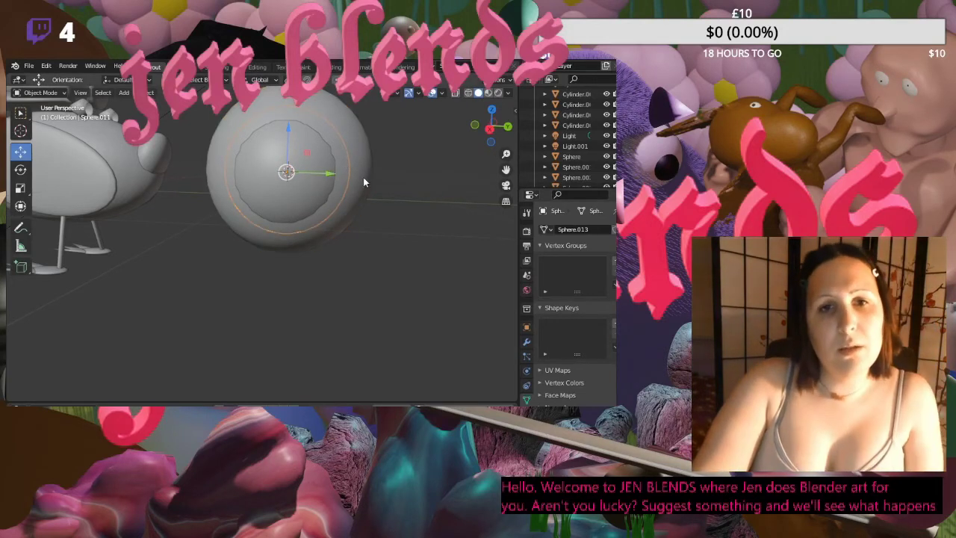
pyautogui.click(363, 177)
pyautogui.click(411, 245)
pyautogui.moveTo(365, 239); pyautogui.dragTo(306, 249, button='middle')
pyautogui.scroll(-5, 246, 257)
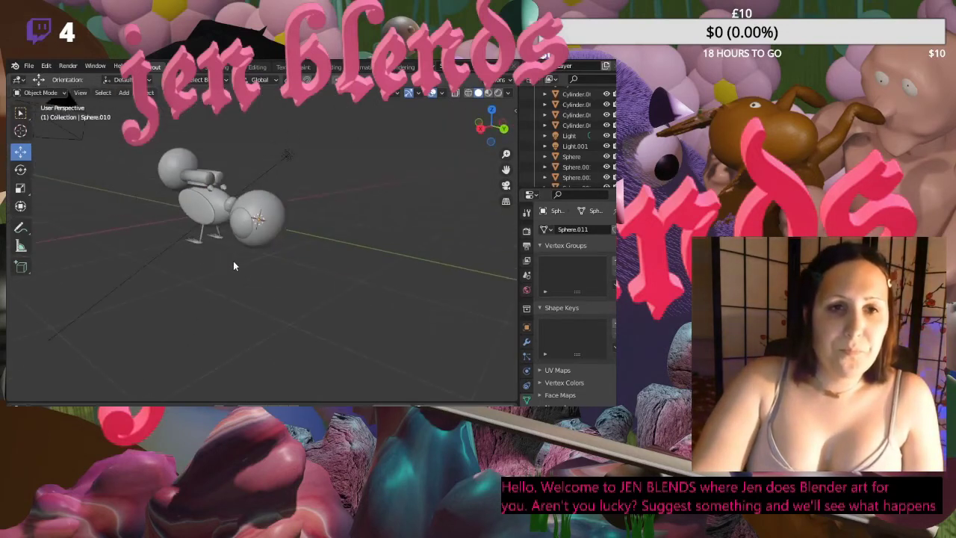
# - Move the loose sphere onto the bird's head, scale it down to eye size and rotate it on Z
pyautogui.moveTo(175, 251); pyautogui.dragTo(237, 256, button='middle')
pyautogui.click(270, 201)
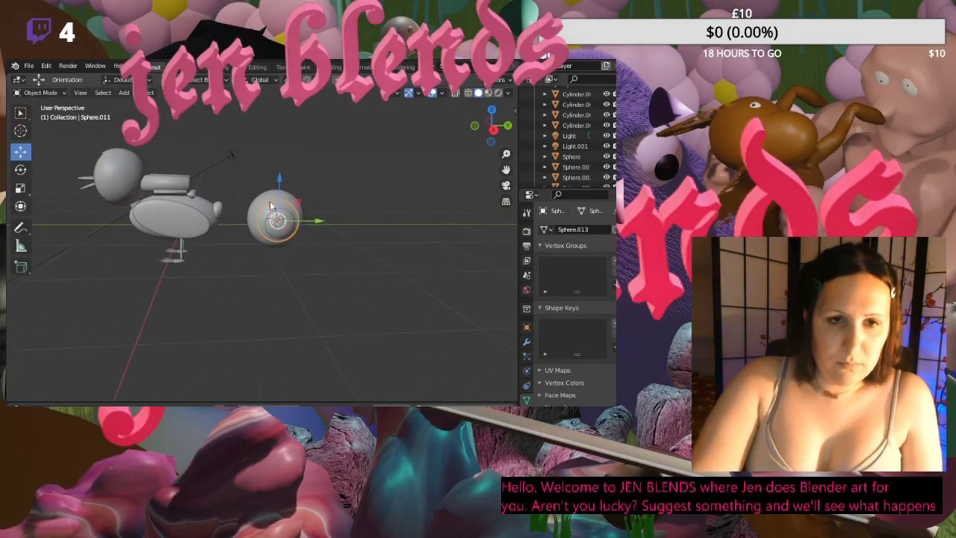
pyautogui.moveTo(316, 228); pyautogui.dragTo(101, 221)
pyautogui.moveTo(101, 221); pyautogui.dragTo(213, 264, button='middle')
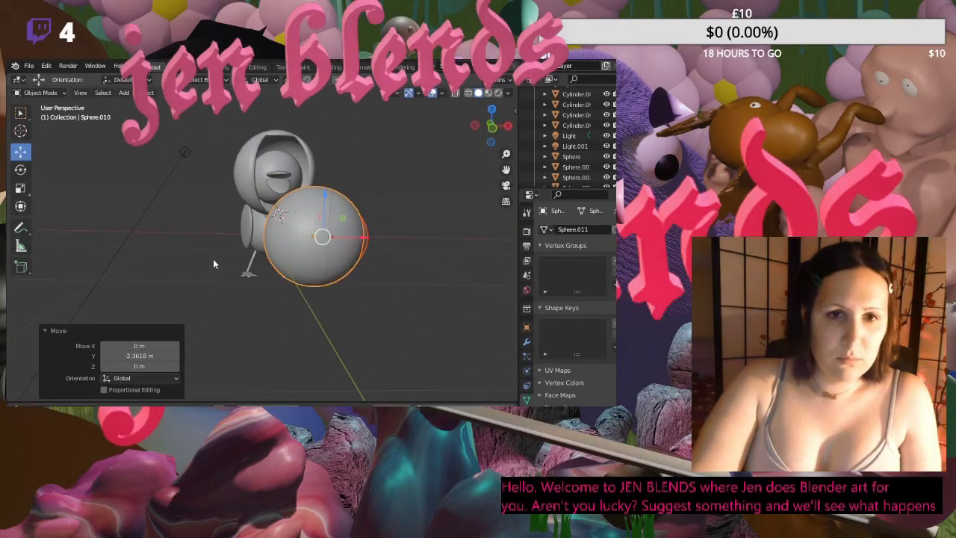
pyautogui.press('s')
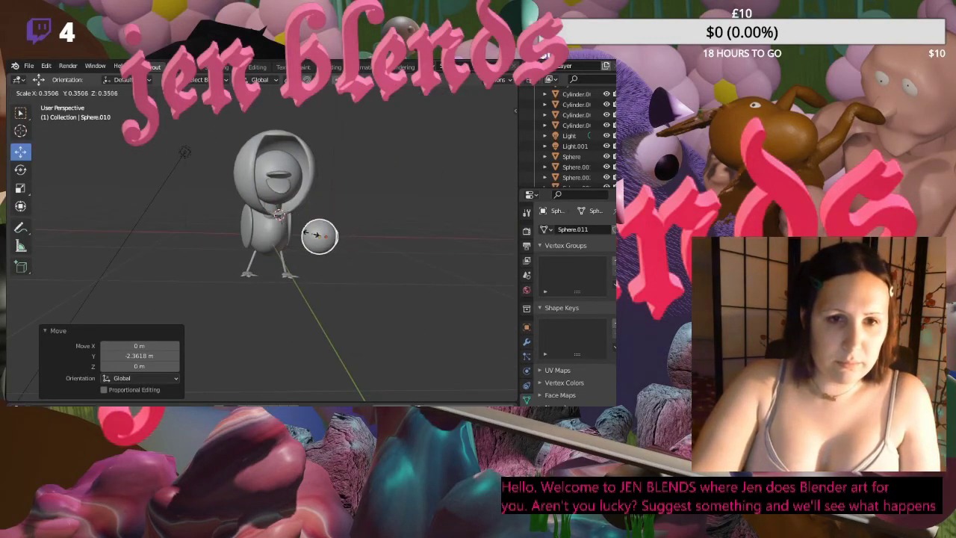
pyautogui.click(314, 230)
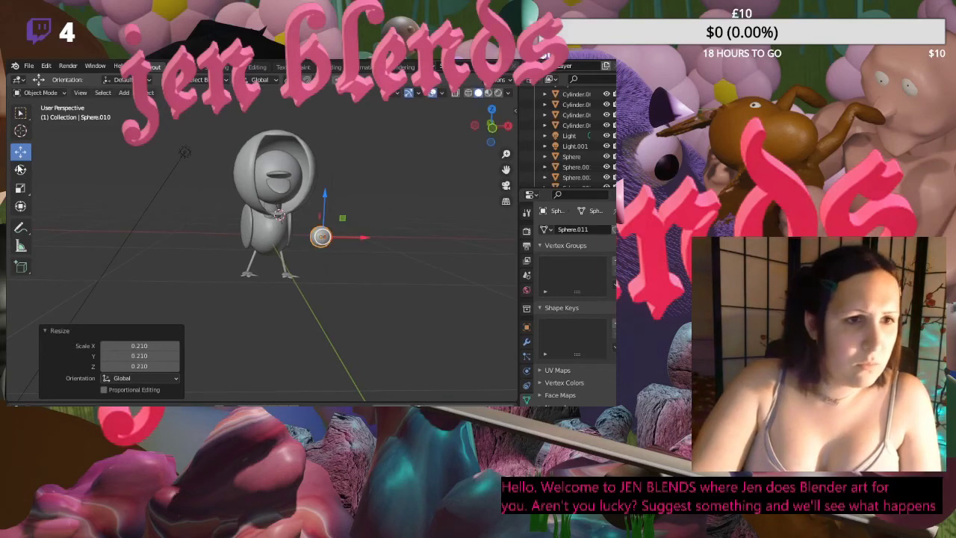
pyautogui.hotkey('shift', 'space')
pyautogui.press('r')
pyautogui.moveTo(333, 241); pyautogui.dragTo(321, 247)
# - Reposition the eye sphere up the head and forward onto the bird's face
pyautogui.scroll(2, 399, 248)
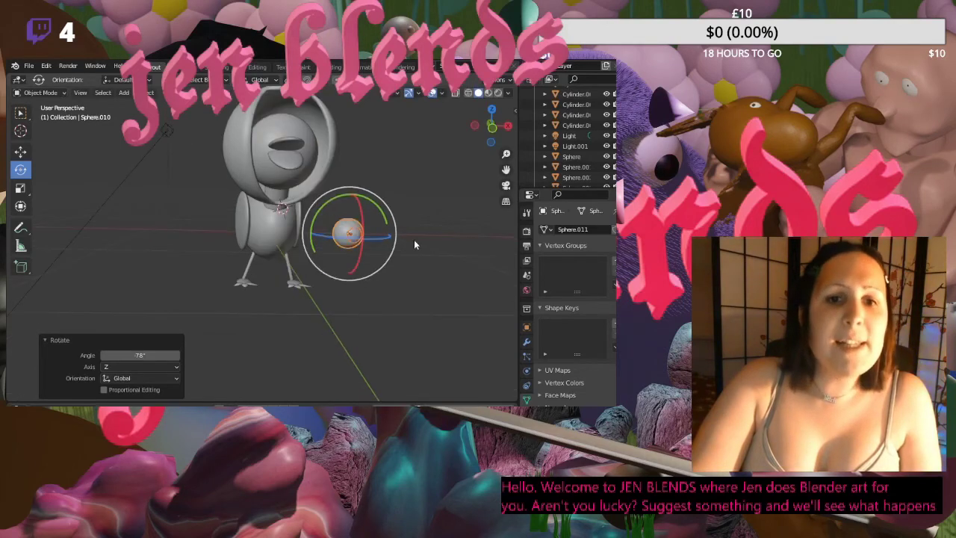
pyautogui.moveTo(414, 239); pyautogui.dragTo(329, 210, button='middle')
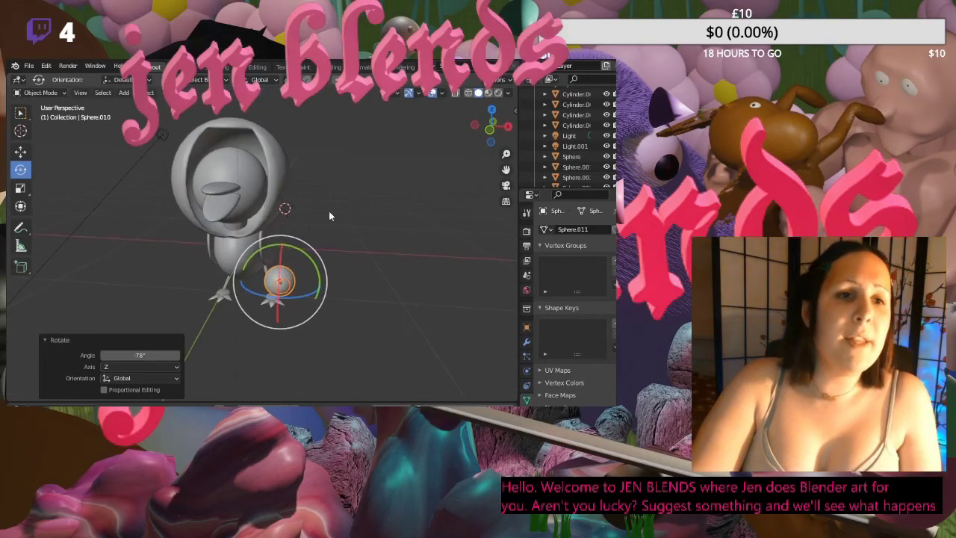
pyautogui.click(21, 152)
pyautogui.moveTo(282, 252); pyautogui.dragTo(275, 196)
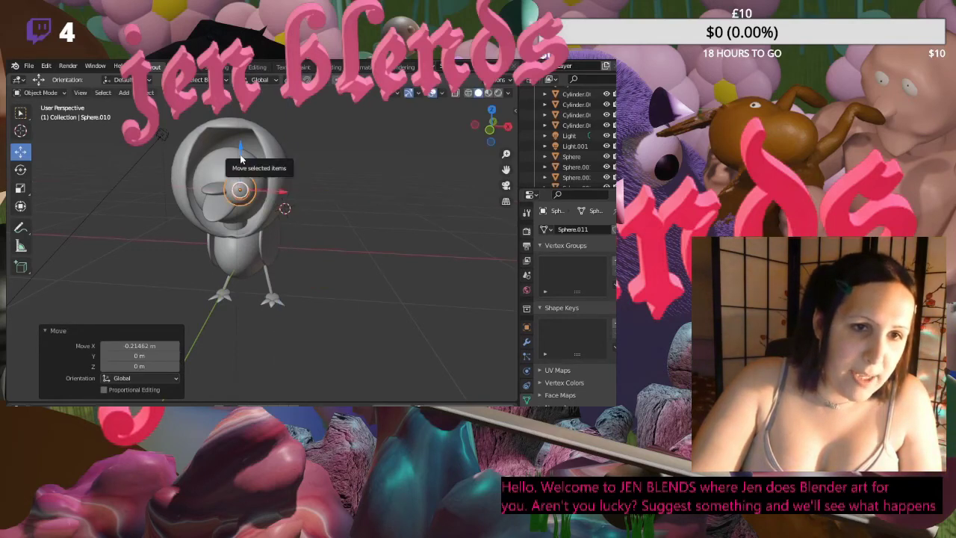
pyautogui.moveTo(242, 153); pyautogui.dragTo(242, 134)
pyautogui.moveTo(302, 186); pyautogui.dragTo(252, 195, button='middle')
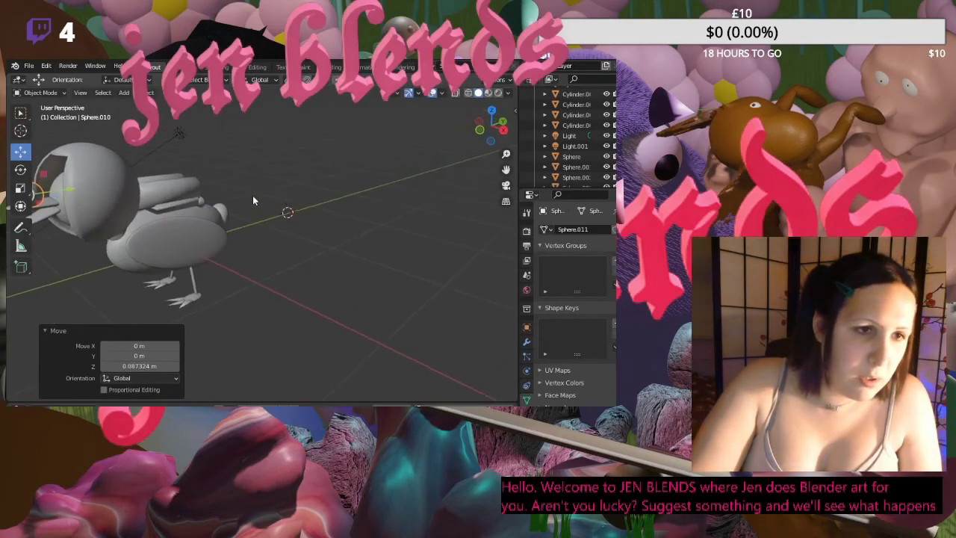
pyautogui.moveTo(491, 125); pyautogui.dragTo(478, 128)
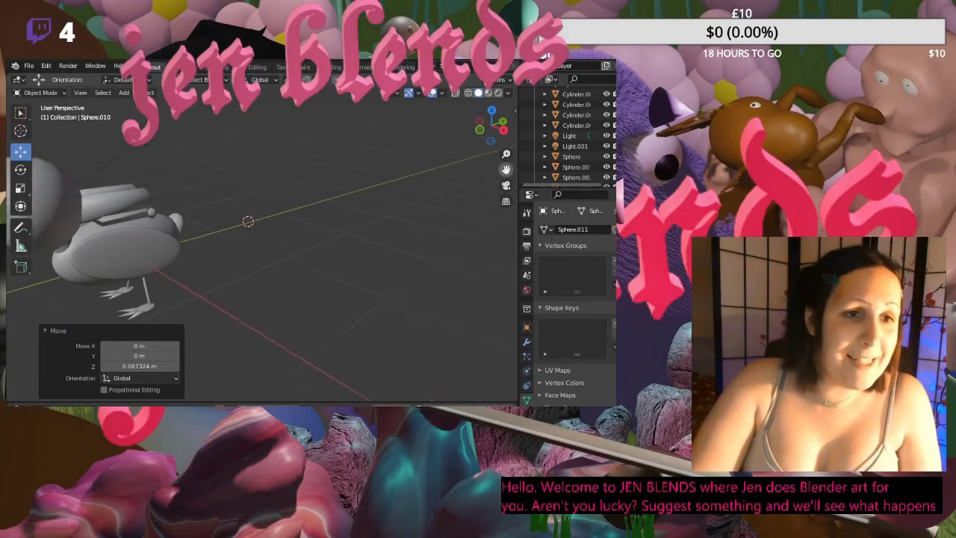
pyautogui.moveTo(505, 170); pyautogui.dragTo(523, 179)
pyautogui.moveTo(428, 182); pyautogui.dragTo(247, 193, button='middle')
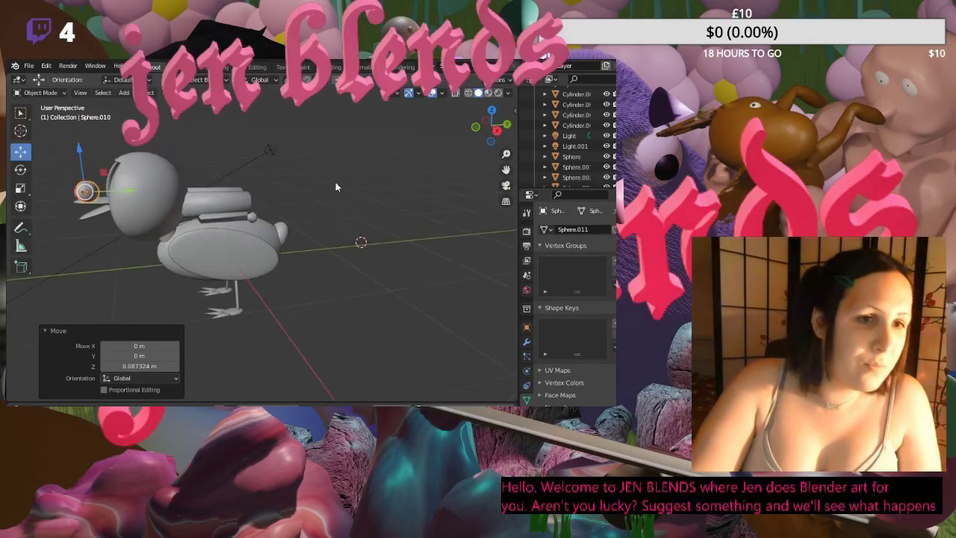
pyautogui.moveTo(135, 192); pyautogui.dragTo(176, 190)
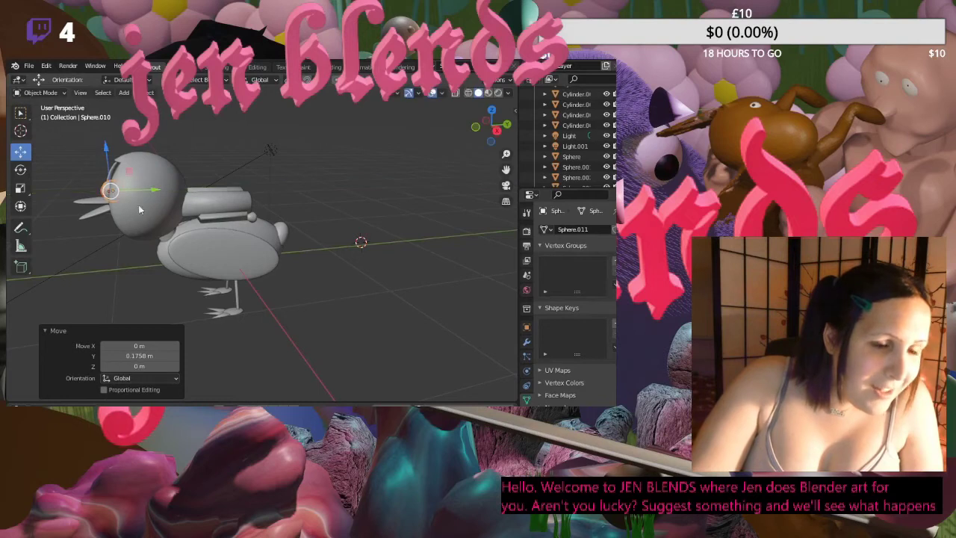
pyautogui.moveTo(176, 191); pyautogui.dragTo(240, 248, button='middle')
pyautogui.moveTo(430, 216); pyautogui.dragTo(413, 213)
pyautogui.moveTo(472, 172); pyautogui.dragTo(421, 168, button='middle')
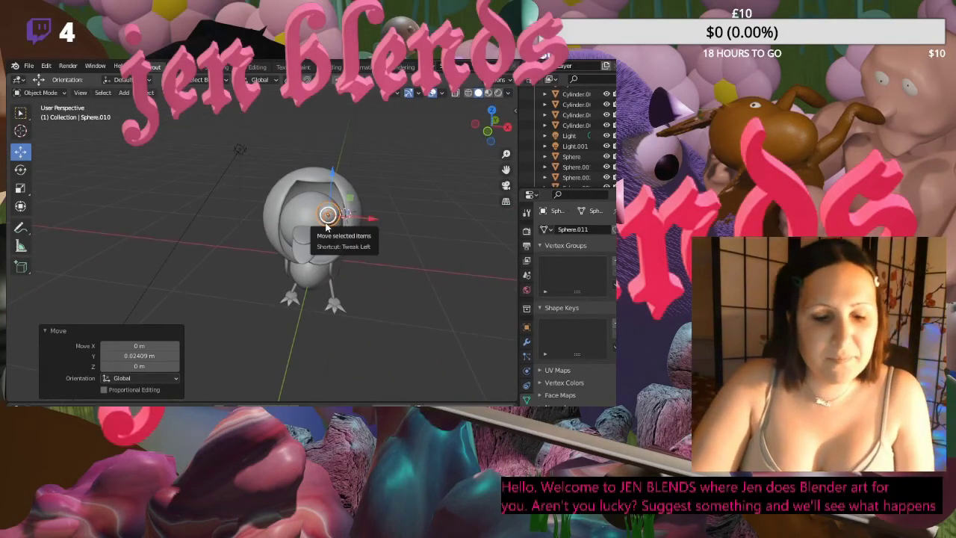
# - Duplicate the eye sphere with Shift+D and place the copy on the other side of the face
pyautogui.hotkey('shift', 'd')
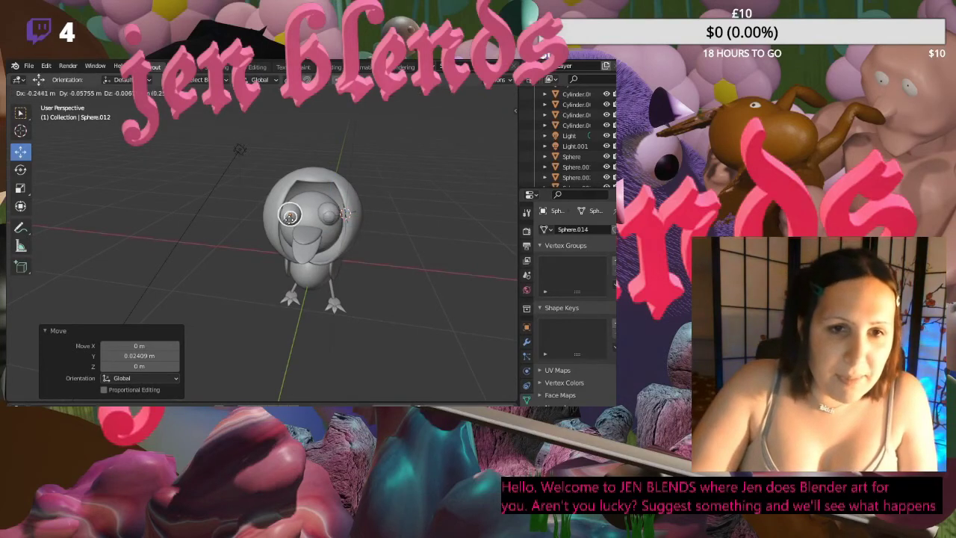
pyautogui.click(292, 215)
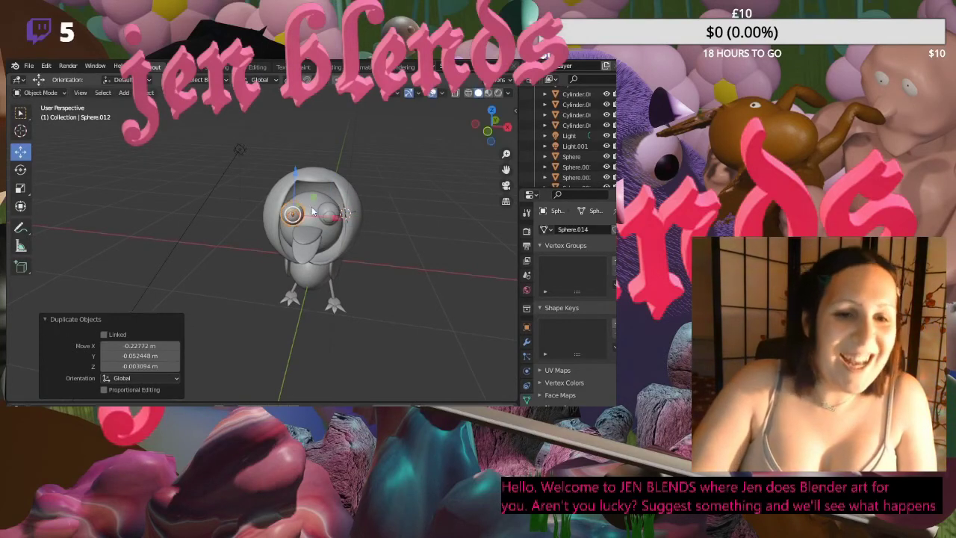
pyautogui.moveTo(312, 212); pyautogui.dragTo(356, 241, button='middle')
pyautogui.press('KP_Decimal')
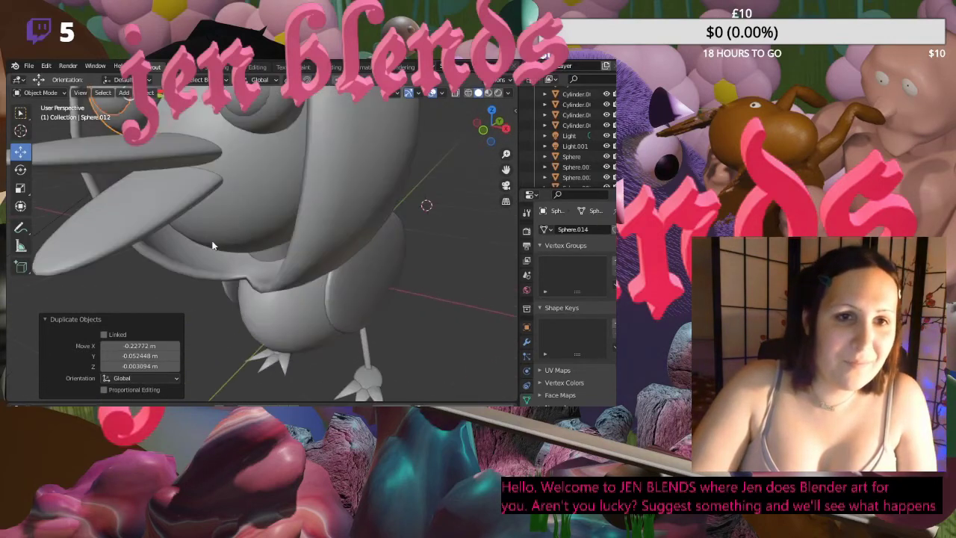
pyautogui.scroll(2, 255, 214)
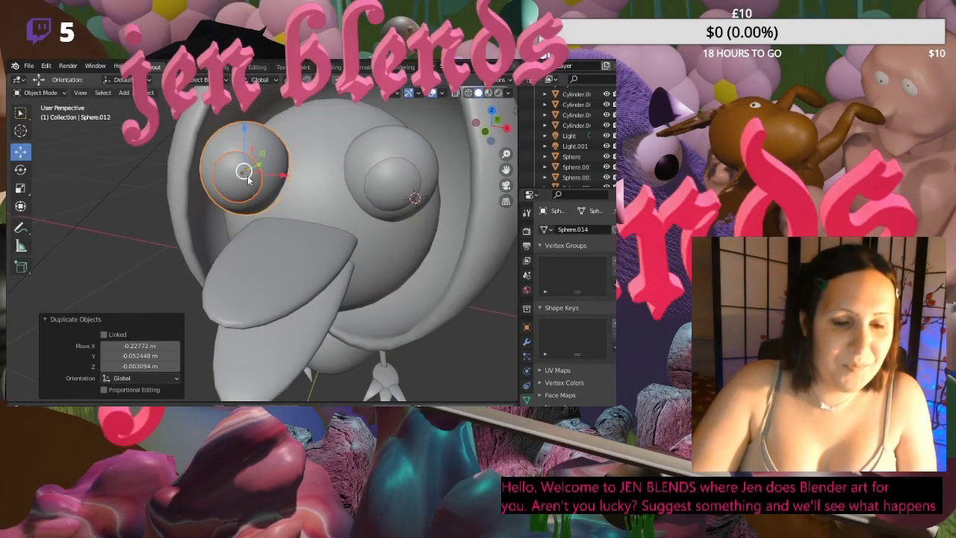
# - Scale both the left and right eye spheres down smaller
pyautogui.press('s')
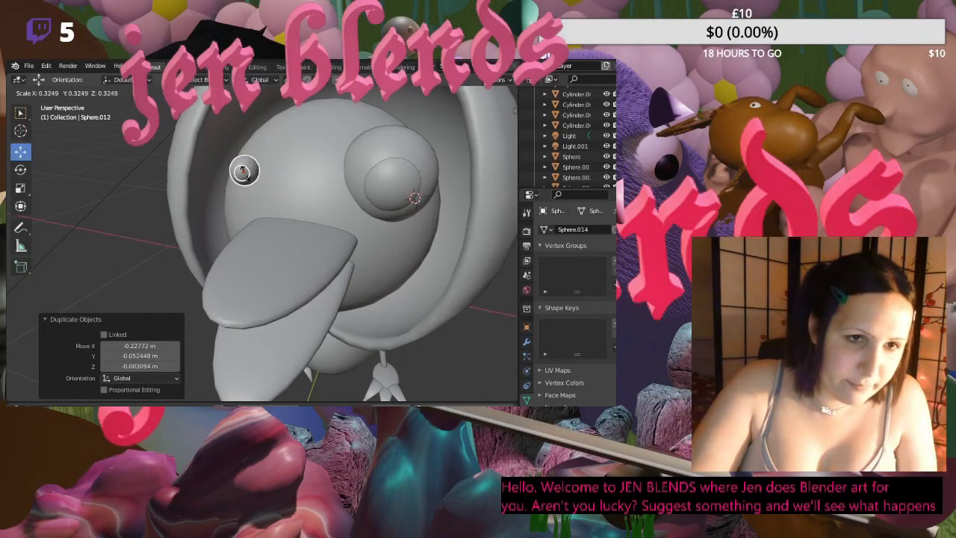
pyautogui.click(257, 163)
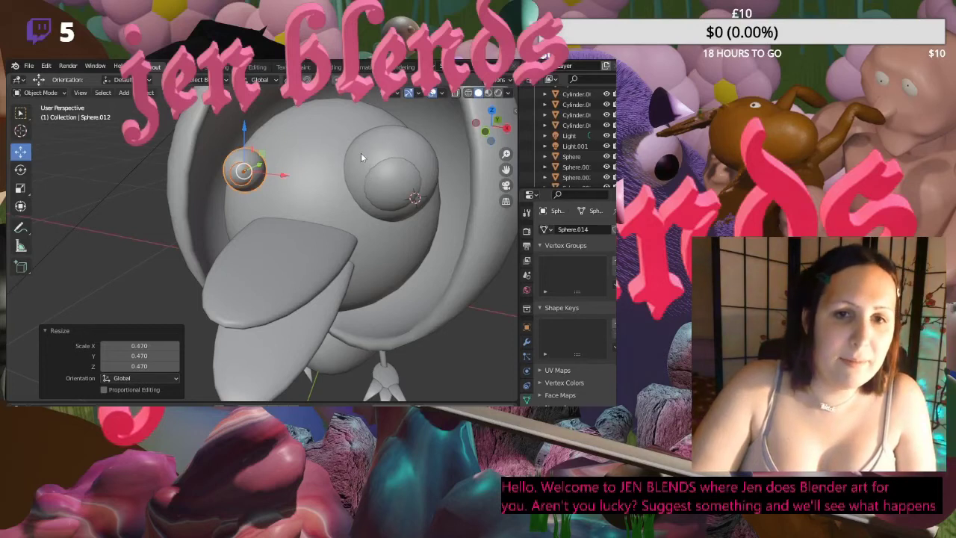
pyautogui.click(385, 191)
pyautogui.press('s')
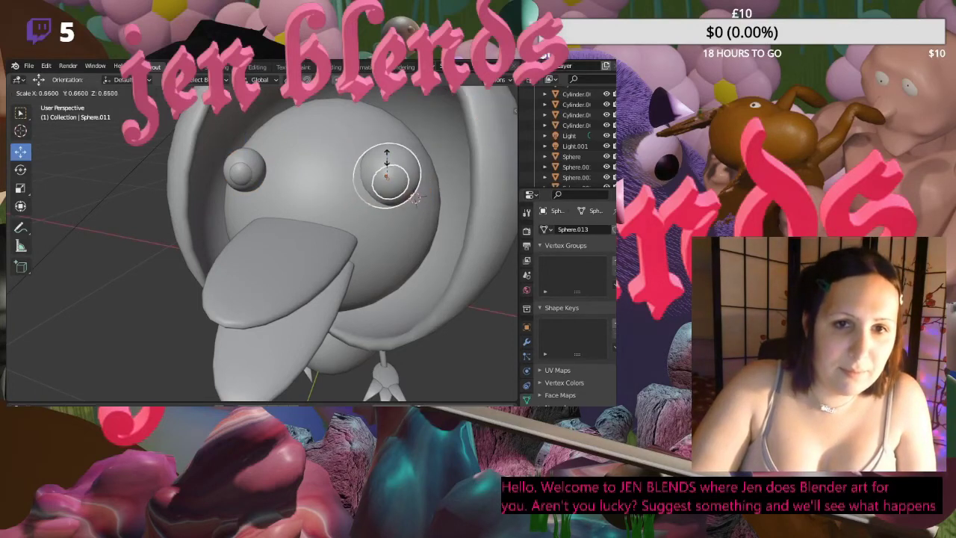
pyautogui.click(270, 144)
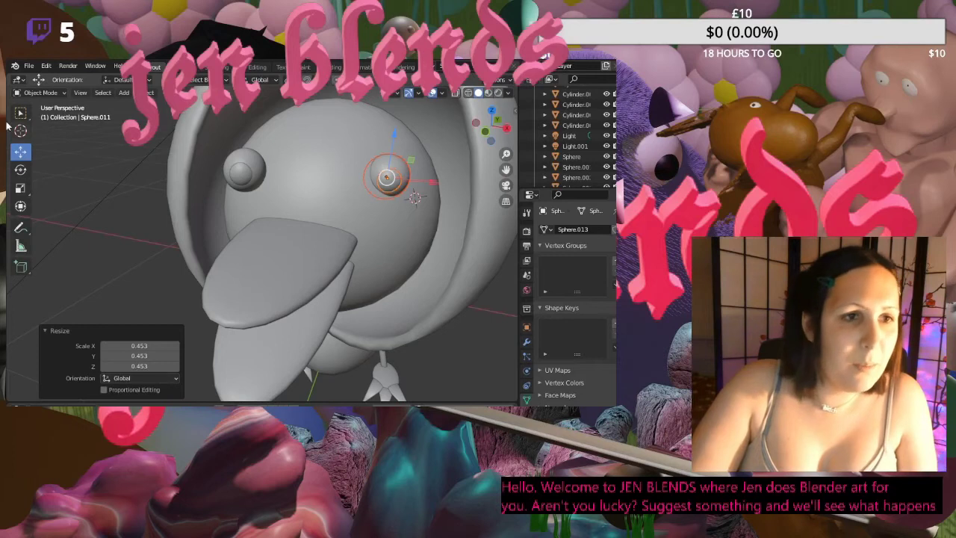
# - Select the right eye and rotate it around Z, X and freely into place
pyautogui.click(20, 112)
pyautogui.click(342, 142)
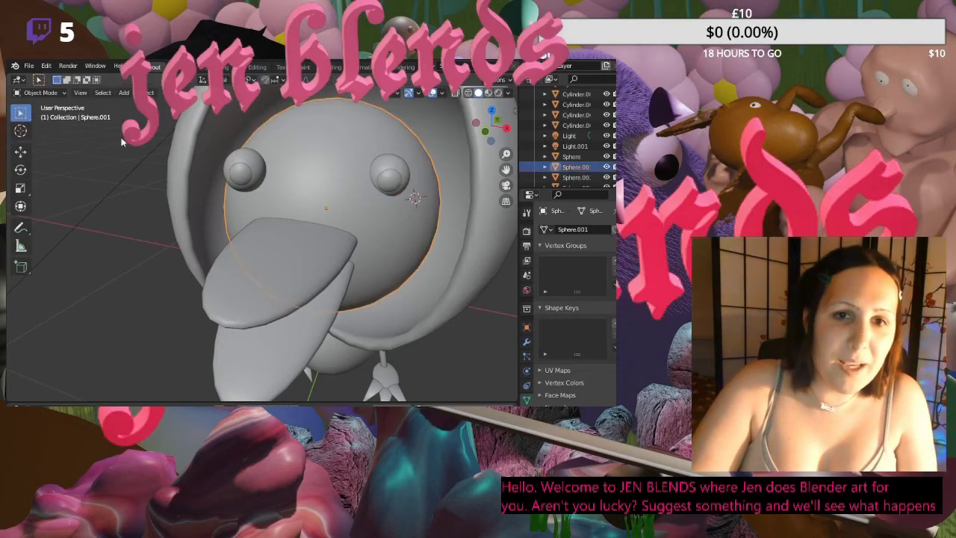
pyautogui.click(386, 170)
pyautogui.click(390, 186)
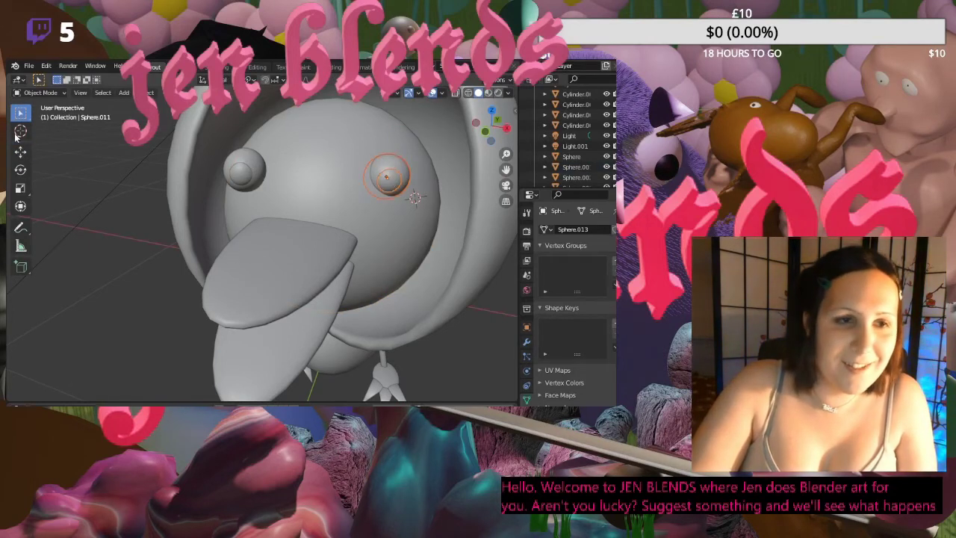
pyautogui.click(21, 169)
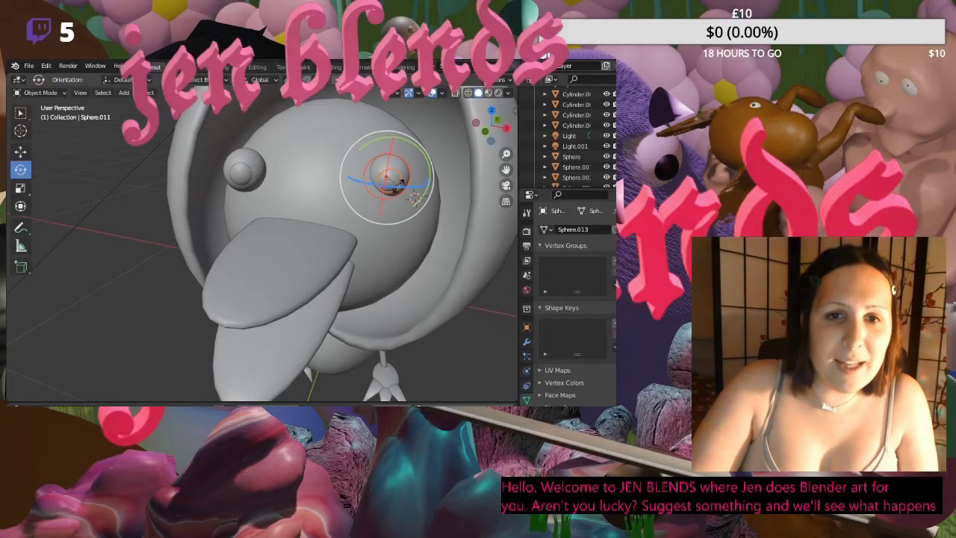
pyautogui.moveTo(402, 181); pyautogui.dragTo(415, 197)
pyautogui.moveTo(387, 164); pyautogui.dragTo(421, 141)
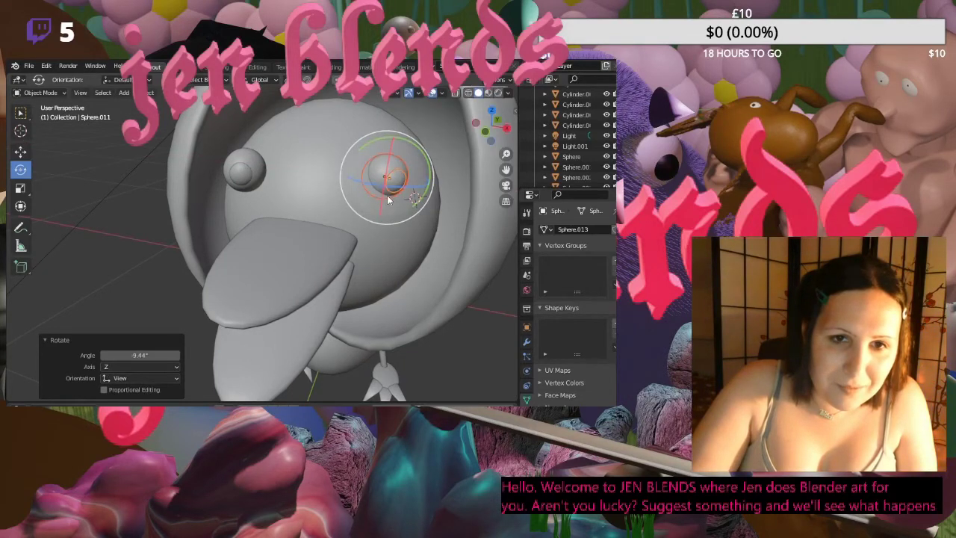
pyautogui.moveTo(386, 203); pyautogui.dragTo(388, 198)
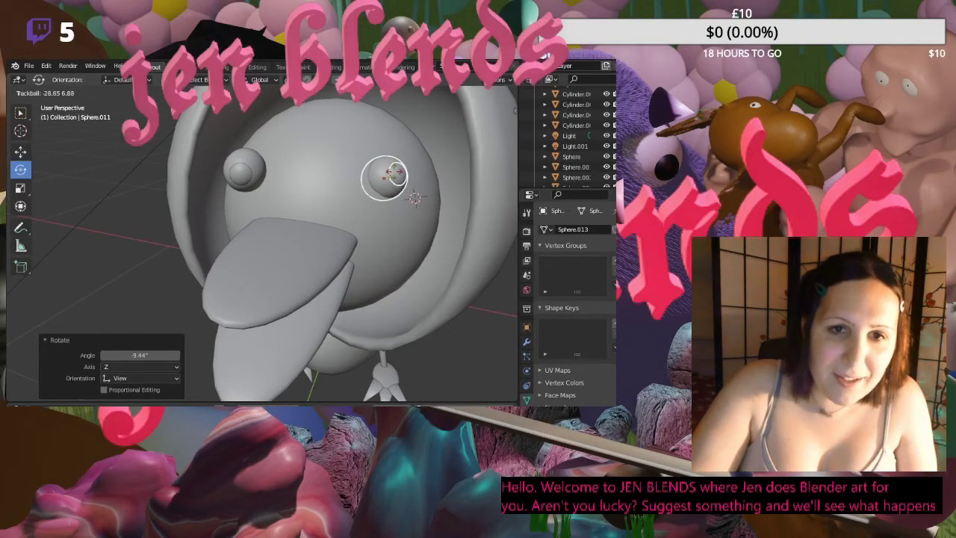
pyautogui.click(266, 198)
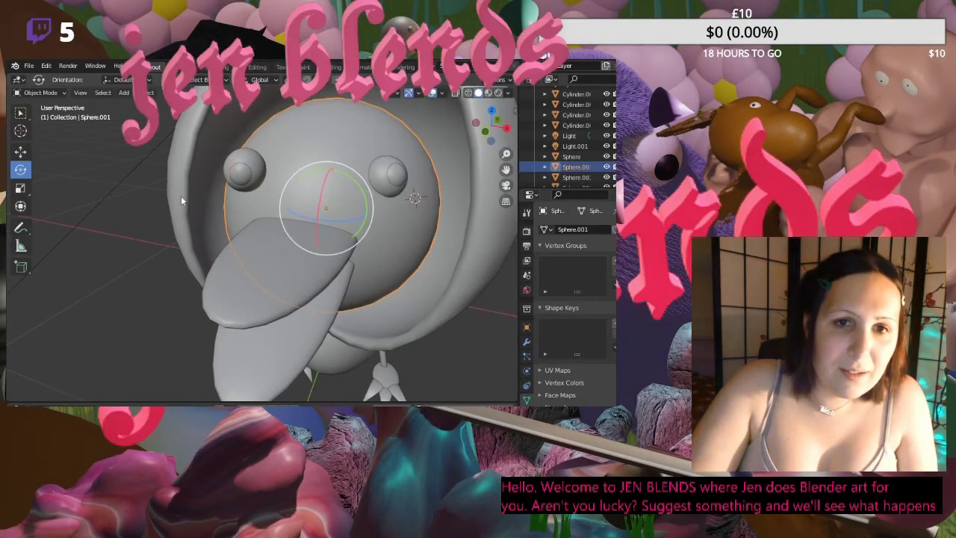
# - Nudge Sphere.013 slightly along Y, then trackball-rotate it to a new angle
pyautogui.click(257, 175)
pyautogui.hotkey('shift', 'd')
pyautogui.moveTo(258, 180); pyautogui.dragTo(107, 187, button='middle')
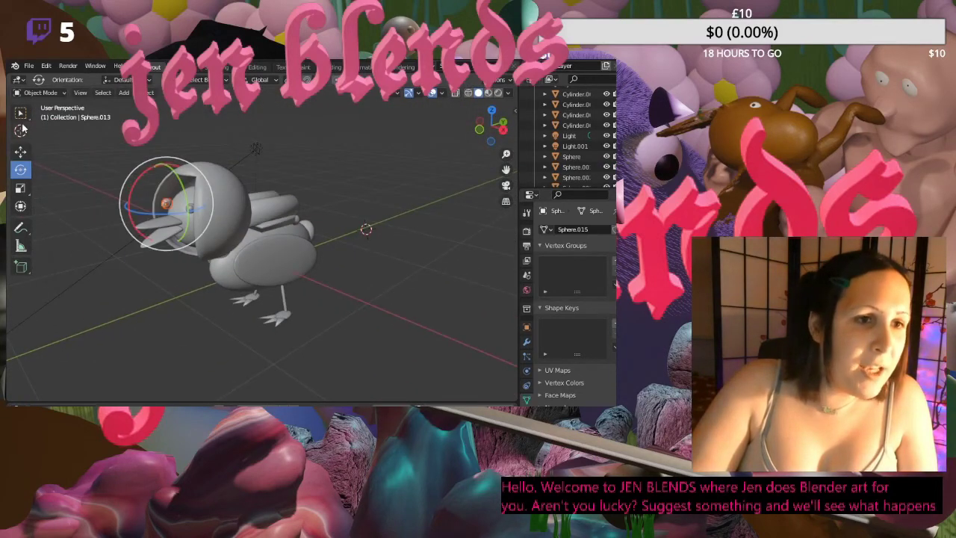
pyautogui.click(157, 243)
pyautogui.click(166, 203)
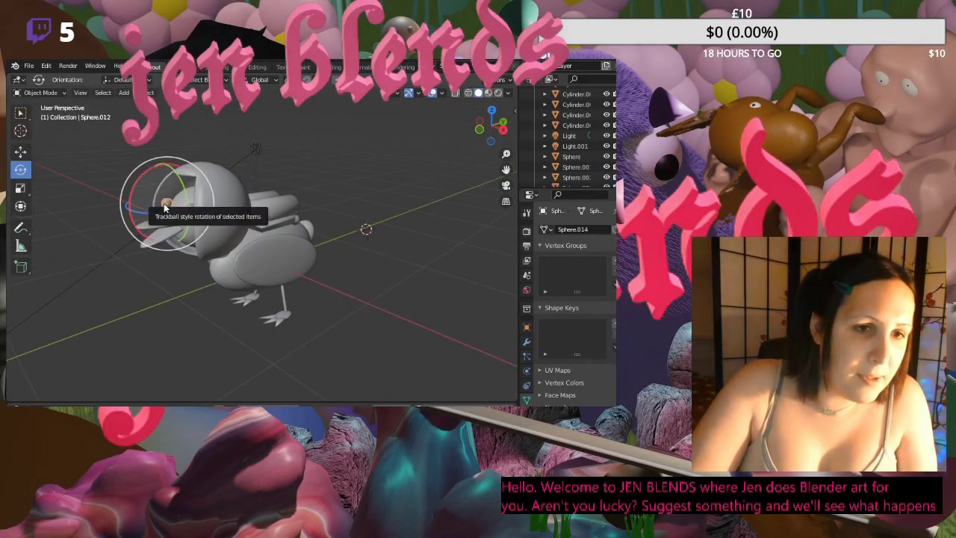
pyautogui.click(20, 152)
pyautogui.moveTo(180, 201); pyautogui.dragTo(107, 188)
pyautogui.scroll(6, 174, 210)
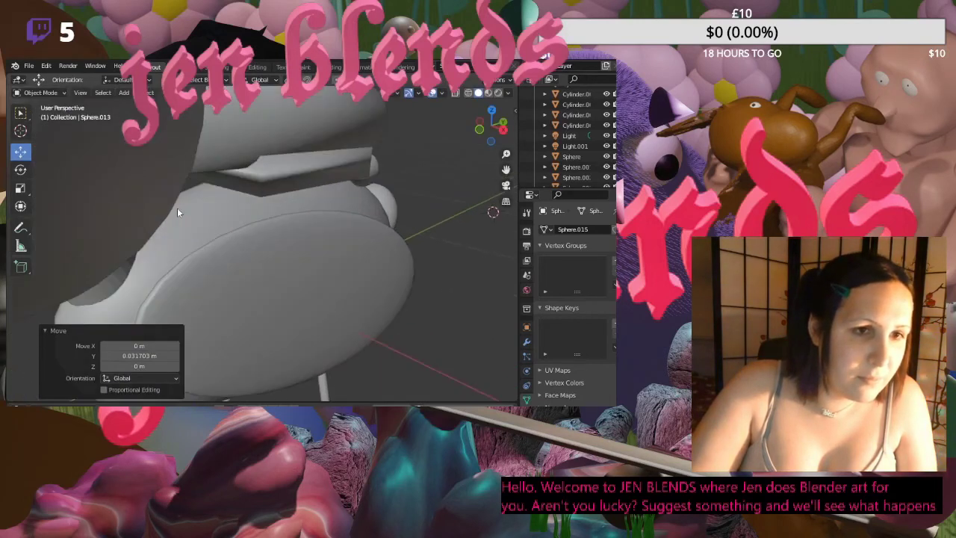
pyautogui.moveTo(506, 170); pyautogui.dragTo(507, 177)
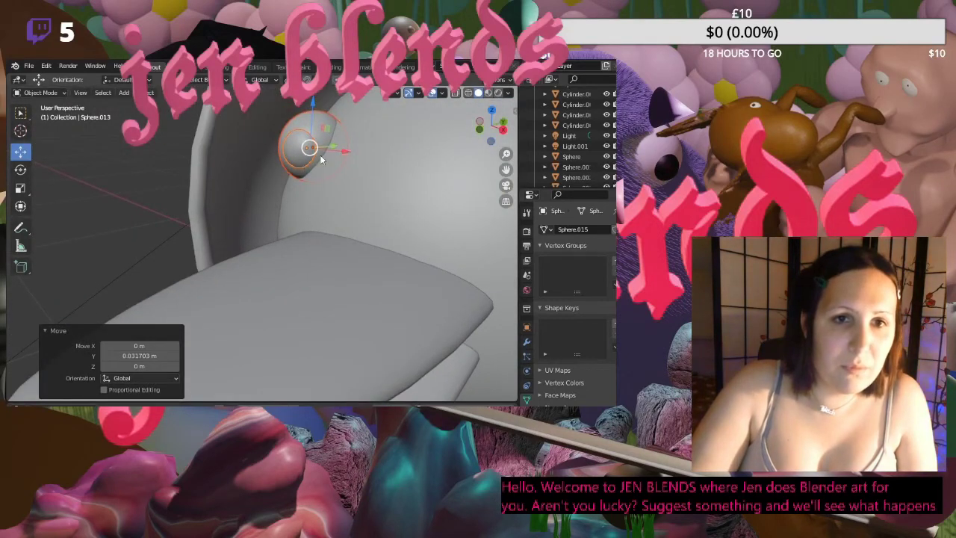
pyautogui.click(20, 170)
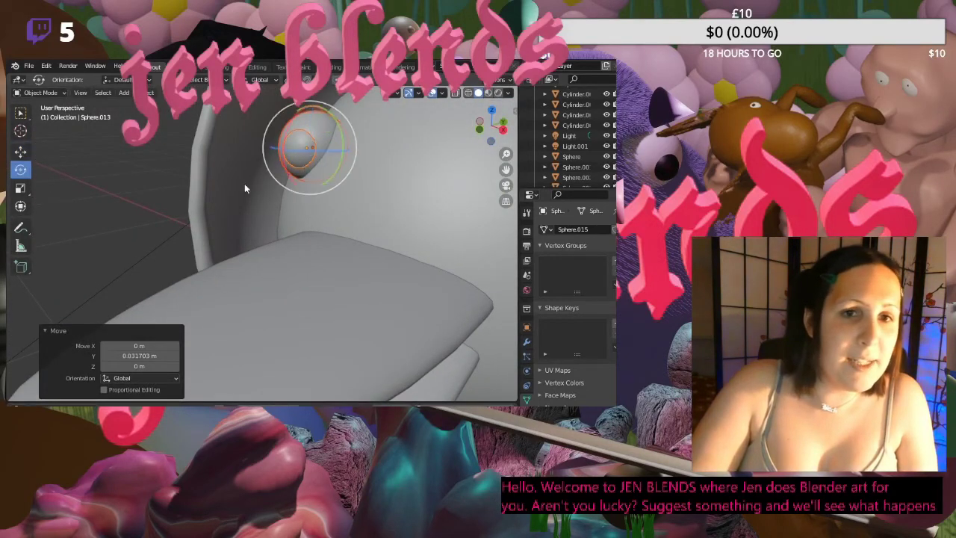
pyautogui.moveTo(301, 178); pyautogui.dragTo(293, 157)
# - Select Sphere.012 and rotate it about -19.65° around Z
pyautogui.press('Home')
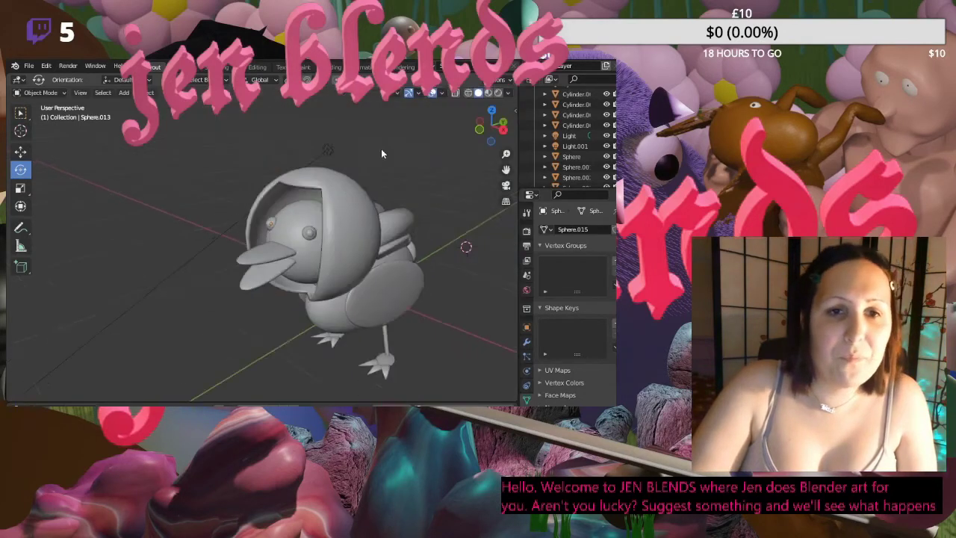
pyautogui.moveTo(382, 150); pyautogui.dragTo(355, 183, button='middle')
pyautogui.scroll(3, 371, 184)
pyautogui.scroll(1, 361, 186)
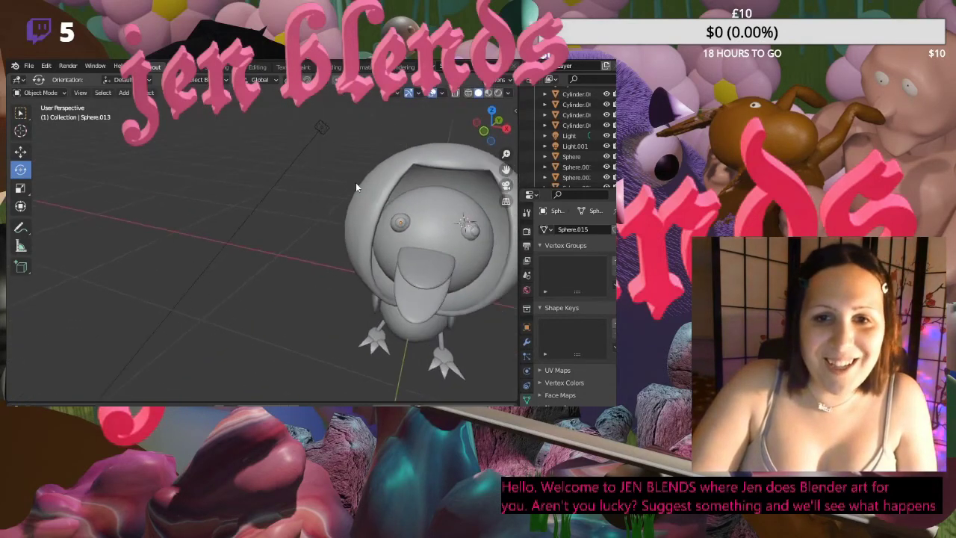
pyautogui.click(402, 226)
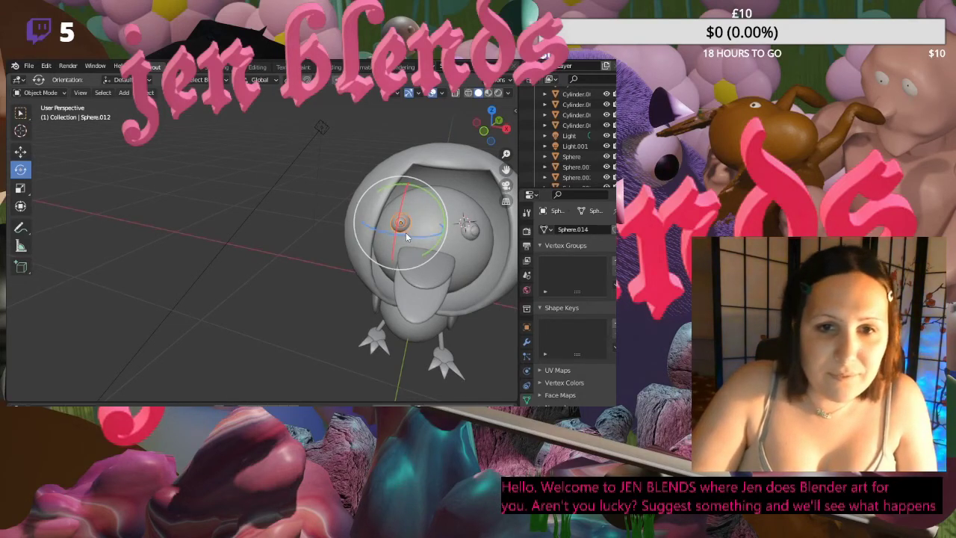
pyautogui.moveTo(406, 236); pyautogui.dragTo(402, 228)
pyautogui.click(321, 127)
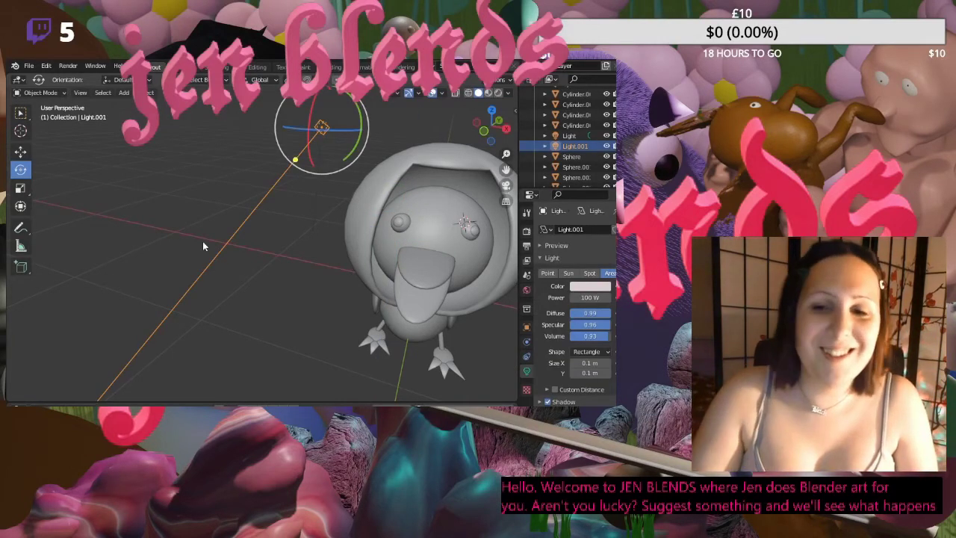
# - Orbit around the bird, deselect Light.001 and select the tail sphere Sphere.008
pyautogui.moveTo(203, 246); pyautogui.dragTo(338, 280, button='middle')
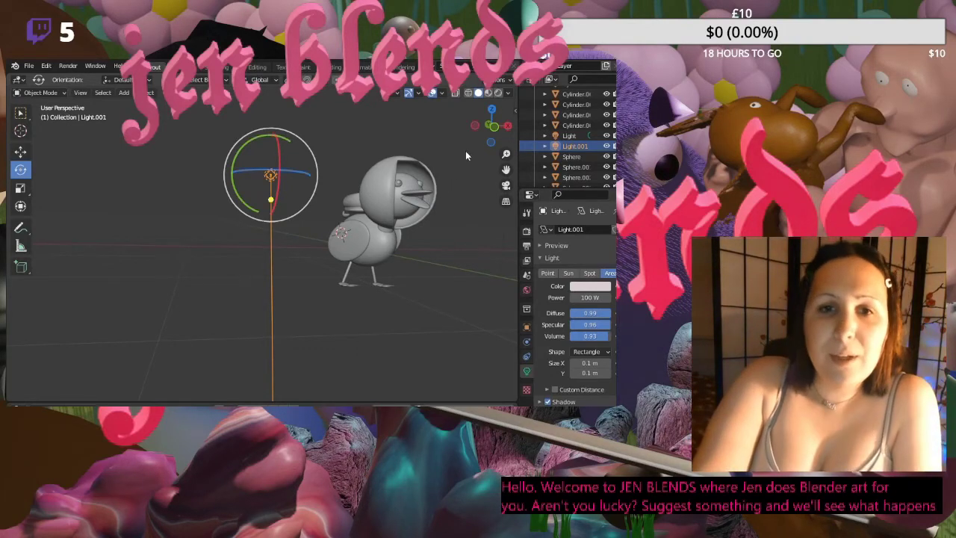
pyautogui.moveTo(465, 155); pyautogui.dragTo(420, 177, button='middle')
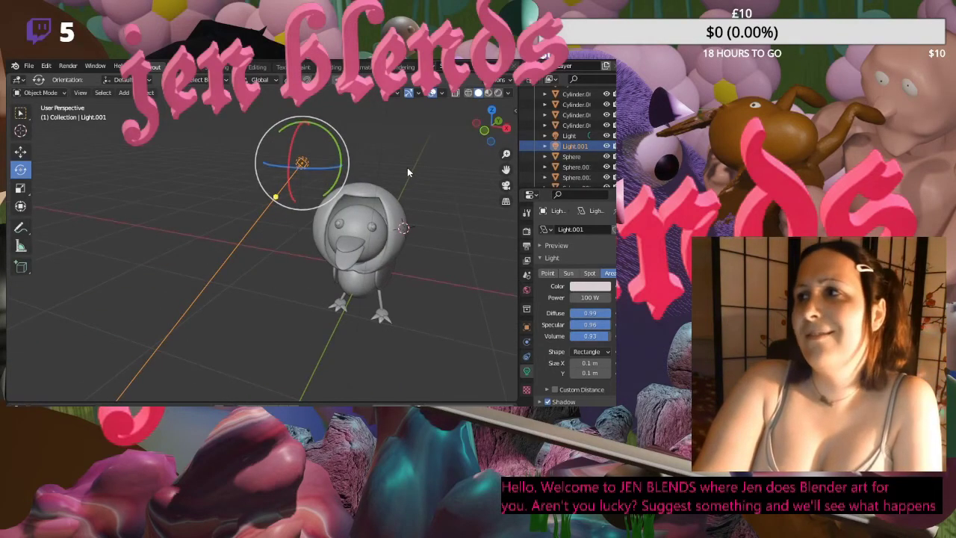
pyautogui.moveTo(374, 157); pyautogui.dragTo(364, 194, button='middle')
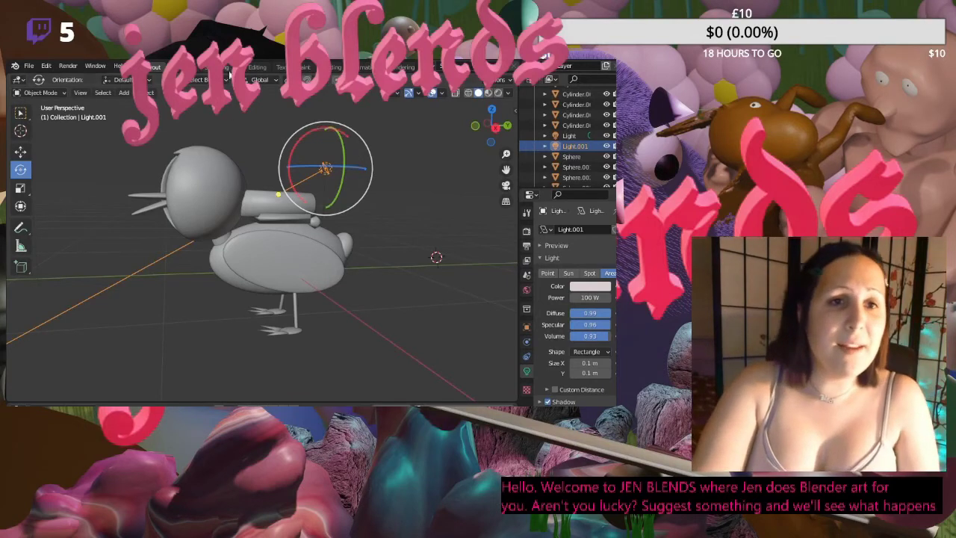
pyautogui.scroll(3, 219, 197)
pyautogui.moveTo(219, 197); pyautogui.dragTo(237, 276, button='middle')
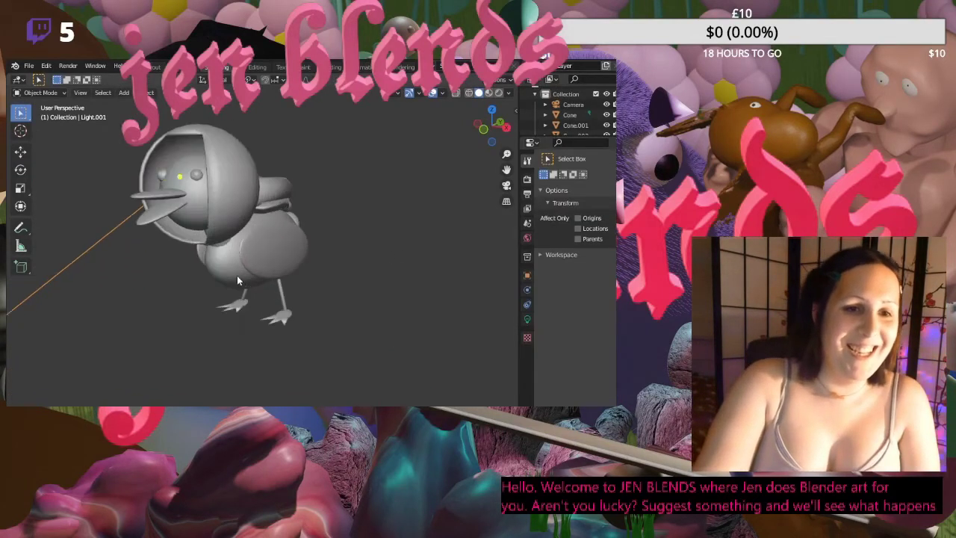
pyautogui.moveTo(112, 212); pyautogui.dragTo(153, 231, button='middle')
pyautogui.moveTo(298, 248); pyautogui.dragTo(230, 208, button='middle')
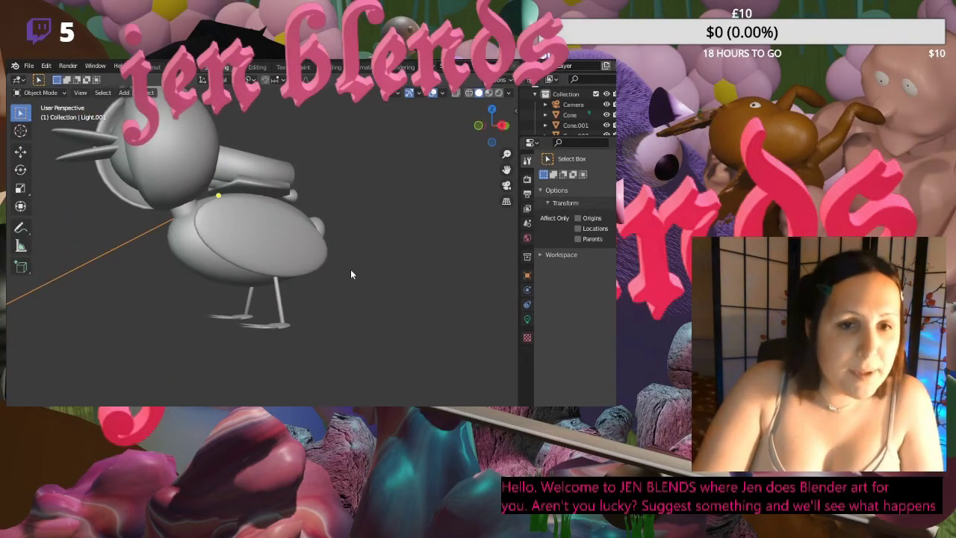
pyautogui.moveTo(351, 269); pyautogui.dragTo(281, 306, button='middle')
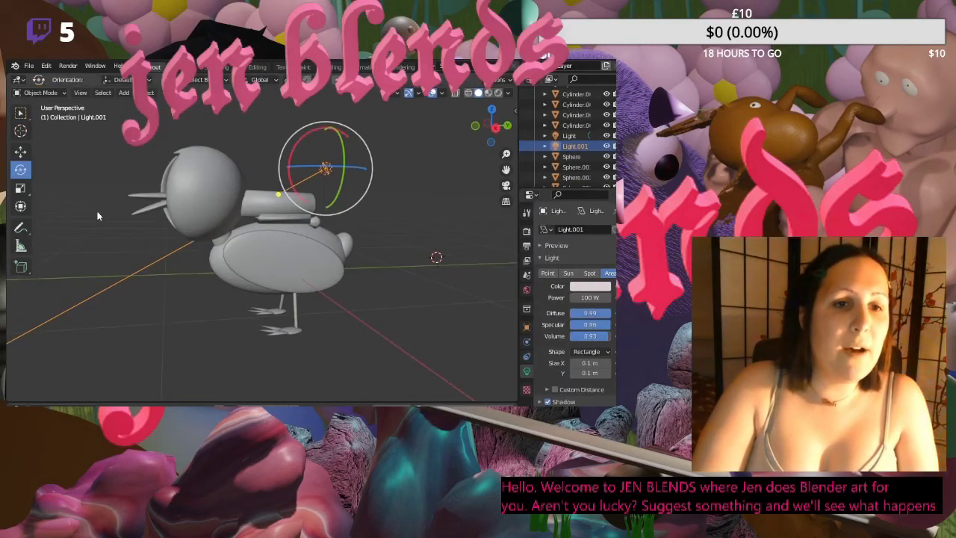
pyautogui.click(97, 216)
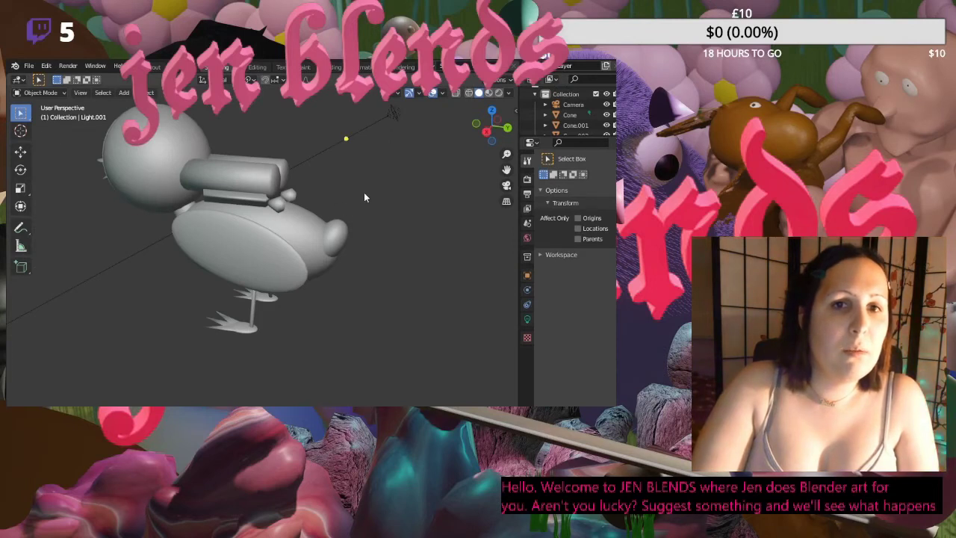
pyautogui.moveTo(364, 192); pyautogui.dragTo(310, 201, button='middle')
pyautogui.click(304, 264)
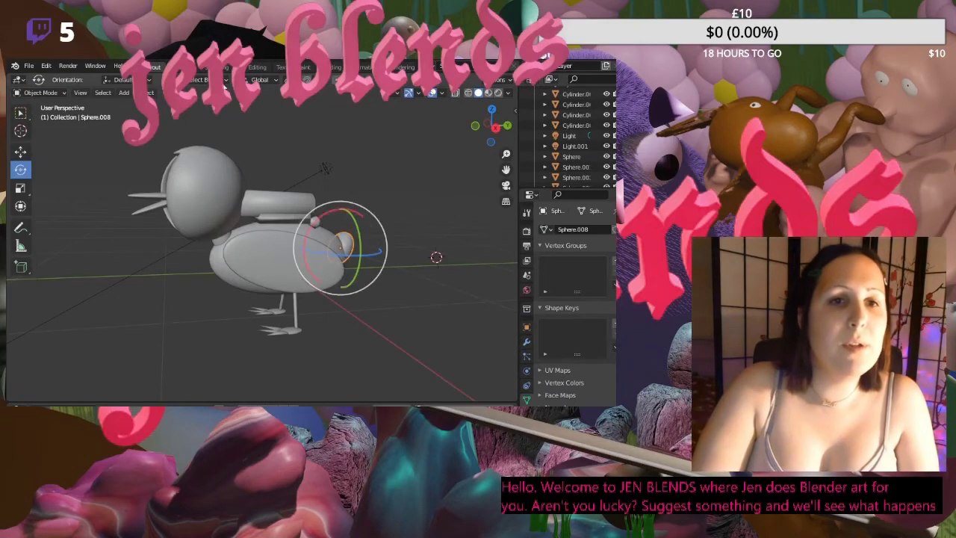
# - In the Sculpting workspace, stretch the tail sphere with an Elastic Deform stroke
pyautogui.click(224, 67)
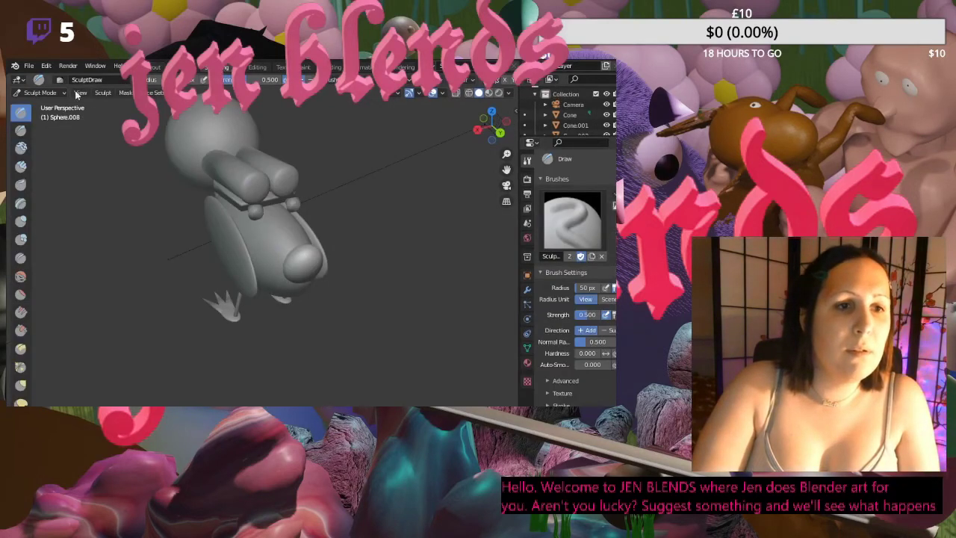
pyautogui.moveTo(313, 120); pyautogui.dragTo(408, 109, button='middle')
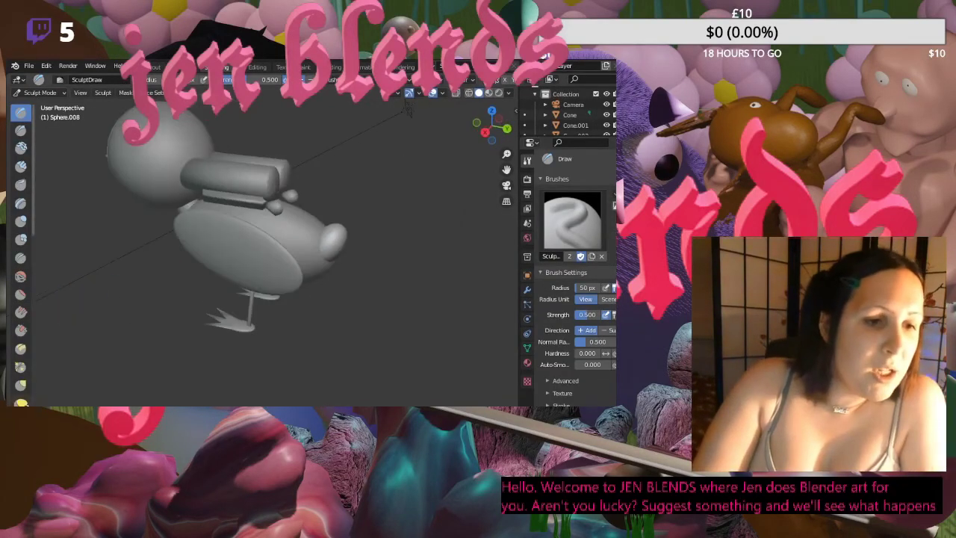
pyautogui.click(20, 402)
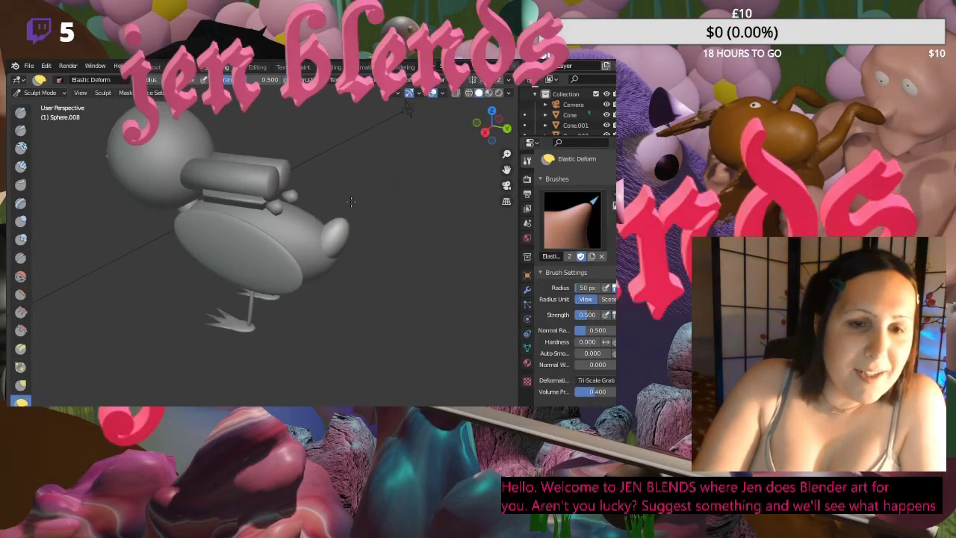
pyautogui.moveTo(367, 316); pyautogui.dragTo(277, 278, button='middle')
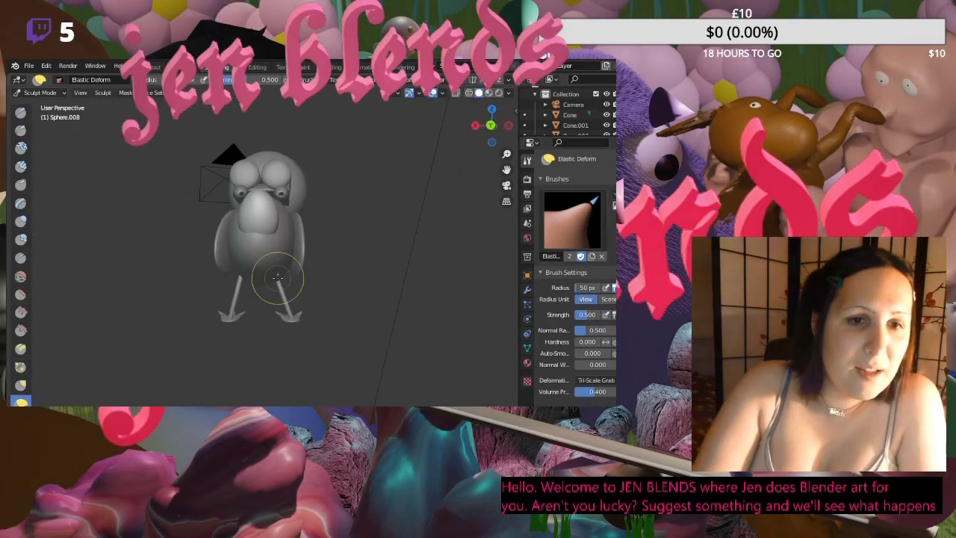
pyautogui.moveTo(274, 206)
pyautogui.mouseDown()
pyautogui.moveTo(269, 255)
pyautogui.moveTo(278, 218)
pyautogui.moveTo(256, 189)
pyautogui.moveTo(287, 145)
pyautogui.mouseUp()
# - With Snake Hook, undo a curled stroke, then pull the tail outward and upward
pyautogui.press('k')
pyautogui.moveTo(396, 192); pyautogui.dragTo(448, 254, button='middle')
pyautogui.hotkey('ctrl', 'z')
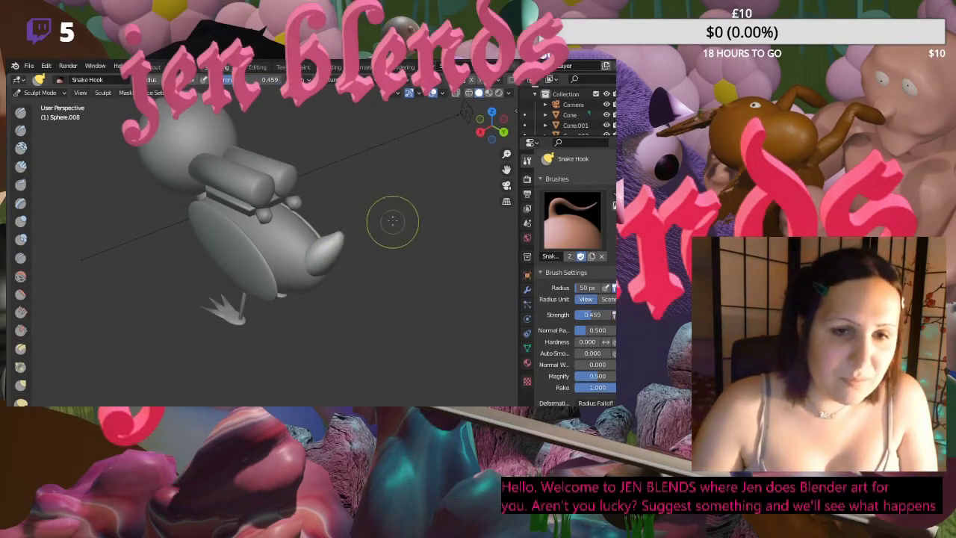
pyautogui.moveTo(392, 220)
pyautogui.mouseDown(button='middle')
pyautogui.moveTo(253, 230)
pyautogui.moveTo(239, 222)
pyautogui.mouseUp(button='middle')
pyautogui.moveTo(278, 231)
pyautogui.mouseDown()
pyautogui.moveTo(303, 228)
pyautogui.moveTo(276, 264)
pyautogui.moveTo(266, 219)
pyautogui.mouseUp()
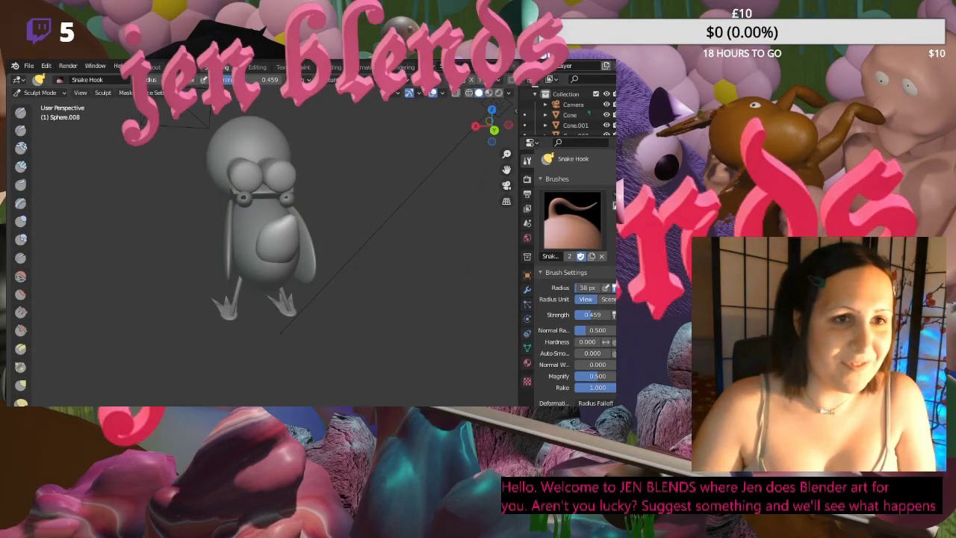
pyautogui.moveTo(270, 222); pyautogui.dragTo(262, 196)
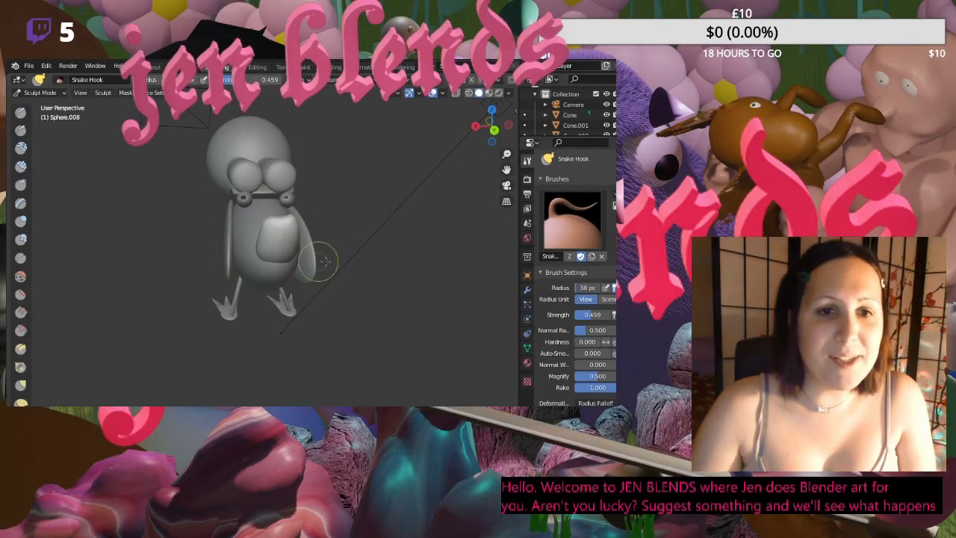
# - Inspect the sculpted tail from several angles and return to the Layout workspace
pyautogui.moveTo(325, 262); pyautogui.dragTo(392, 240, button='middle')
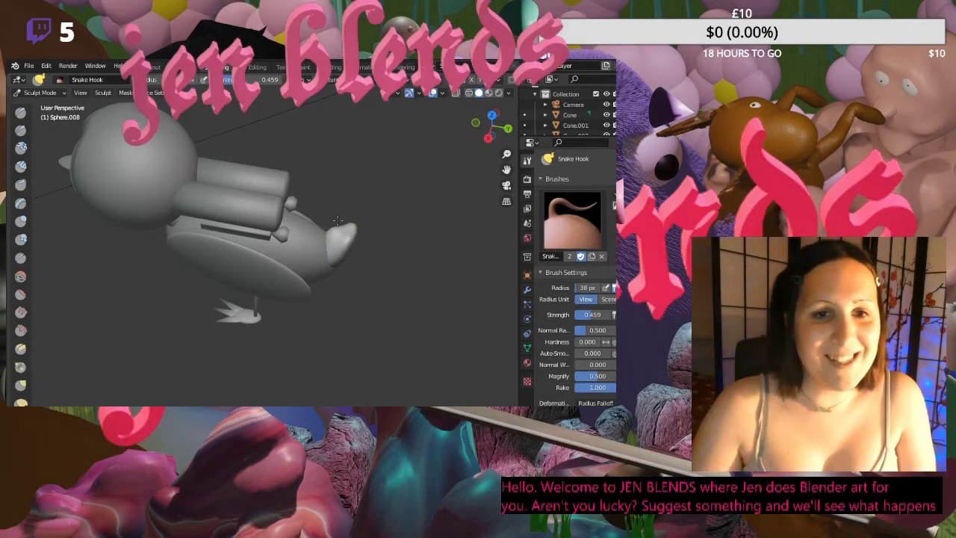
pyautogui.moveTo(358, 252); pyautogui.dragTo(336, 159, button='middle')
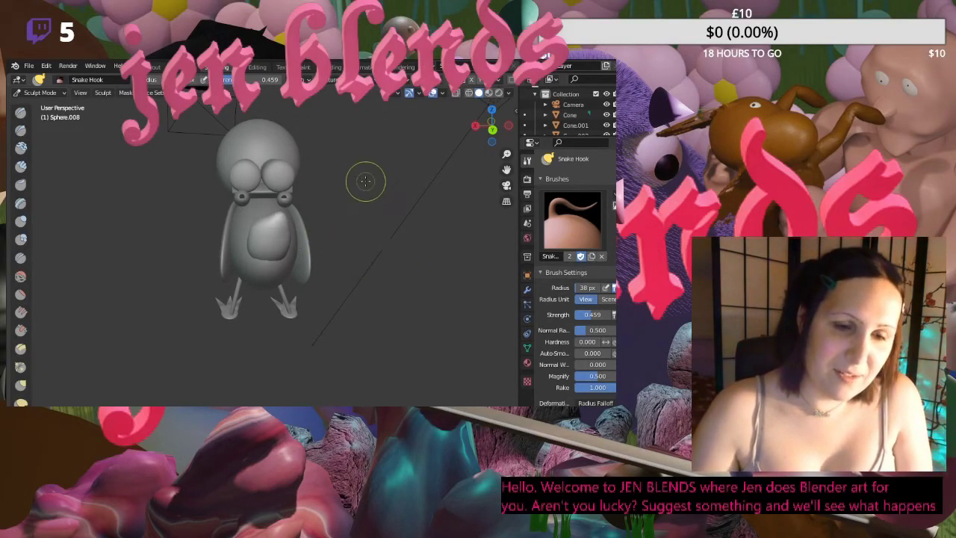
pyautogui.moveTo(366, 181); pyautogui.dragTo(431, 151, button='middle')
pyautogui.moveTo(253, 177)
pyautogui.mouseDown(button='middle')
pyautogui.moveTo(361, 206)
pyautogui.moveTo(476, 321)
pyautogui.mouseUp(button='middle')
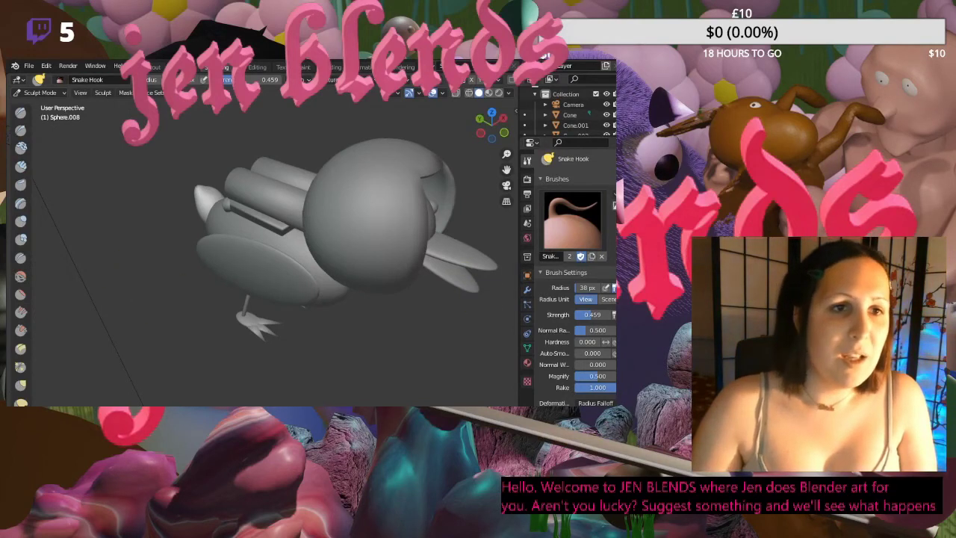
pyautogui.click(153, 66)
# - Sculpt a sphere on the bird, pulling its lower tip downward, then return to Layout
pyautogui.click(150, 211)
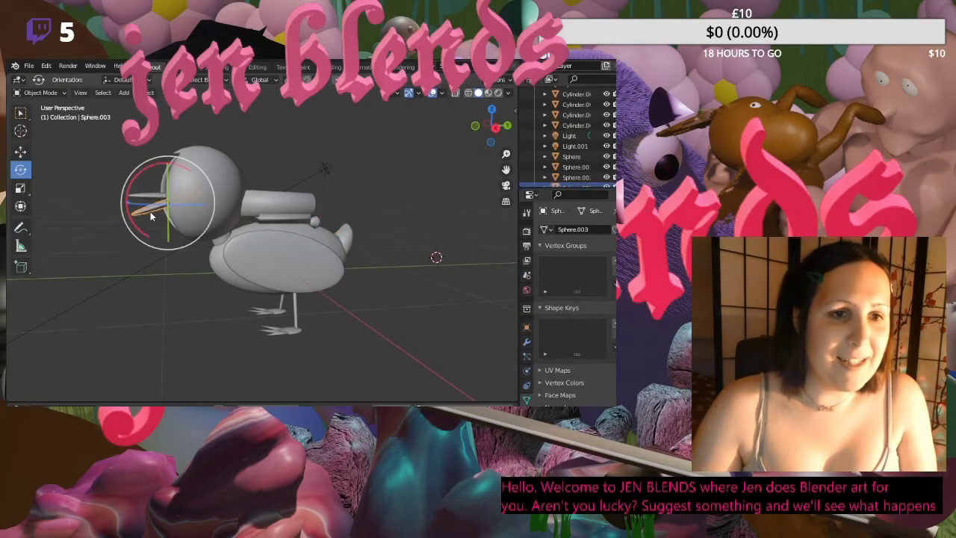
pyautogui.click(224, 68)
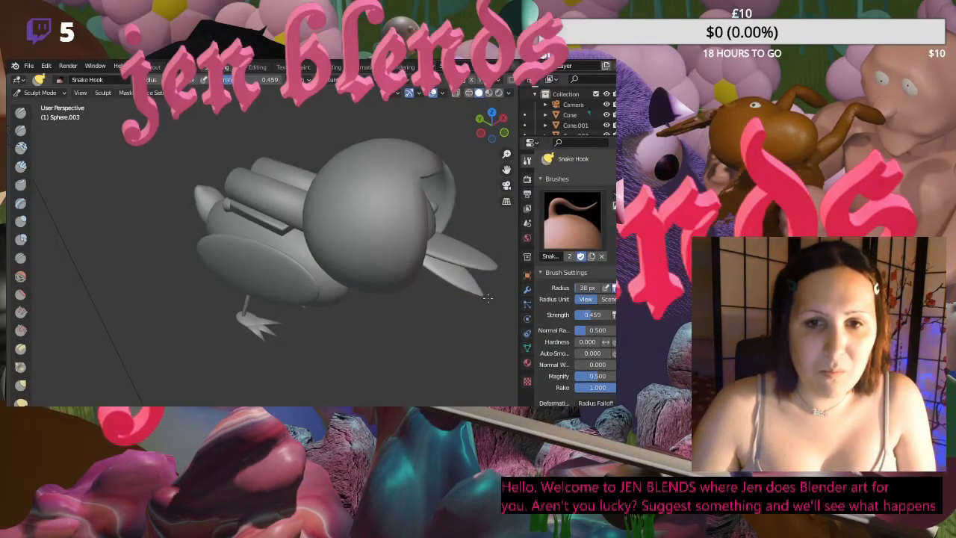
pyautogui.moveTo(437, 329); pyautogui.dragTo(350, 307, button='middle')
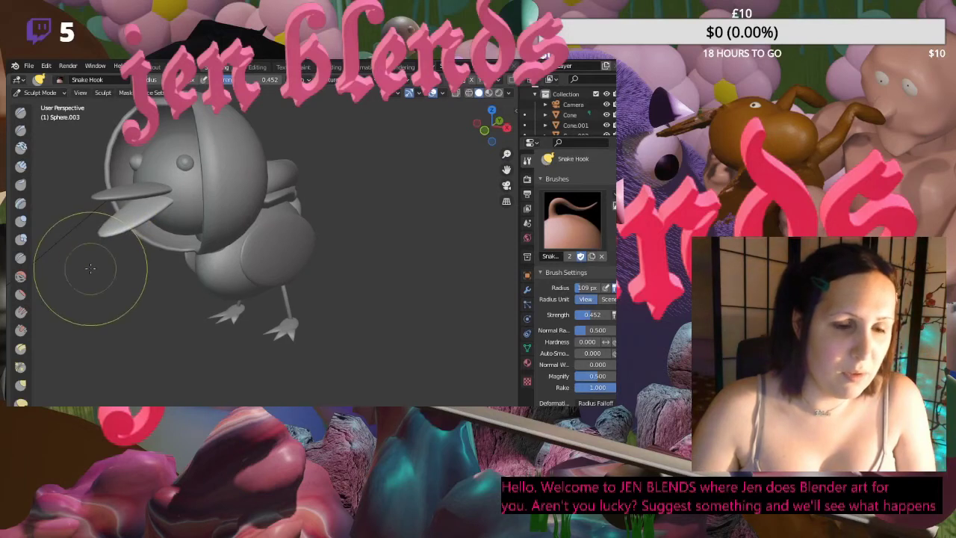
pyautogui.moveTo(85, 257); pyautogui.dragTo(166, 273, button='middle')
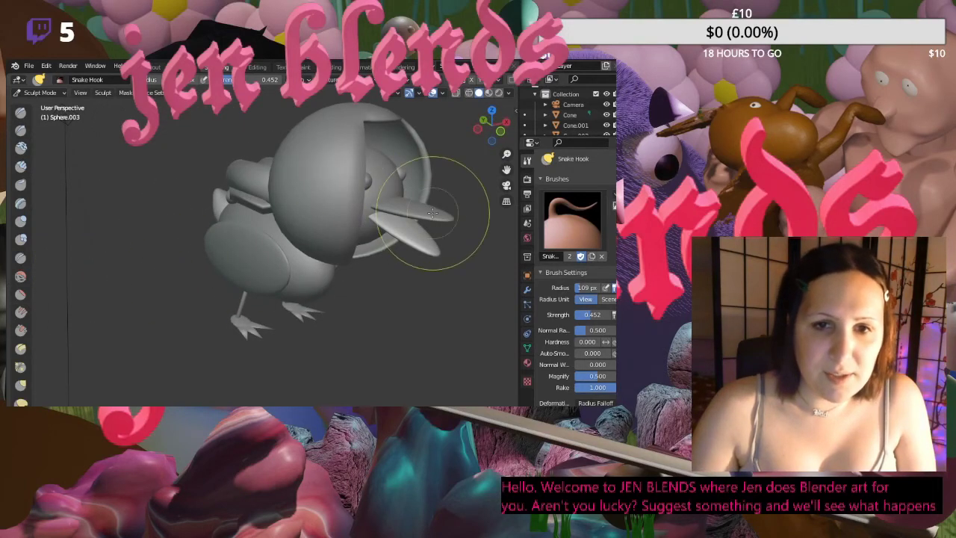
pyautogui.moveTo(444, 238); pyautogui.dragTo(386, 269, button='middle')
pyautogui.moveTo(432, 220); pyautogui.dragTo(482, 198, button='middle')
pyautogui.moveTo(491, 193); pyautogui.dragTo(486, 202)
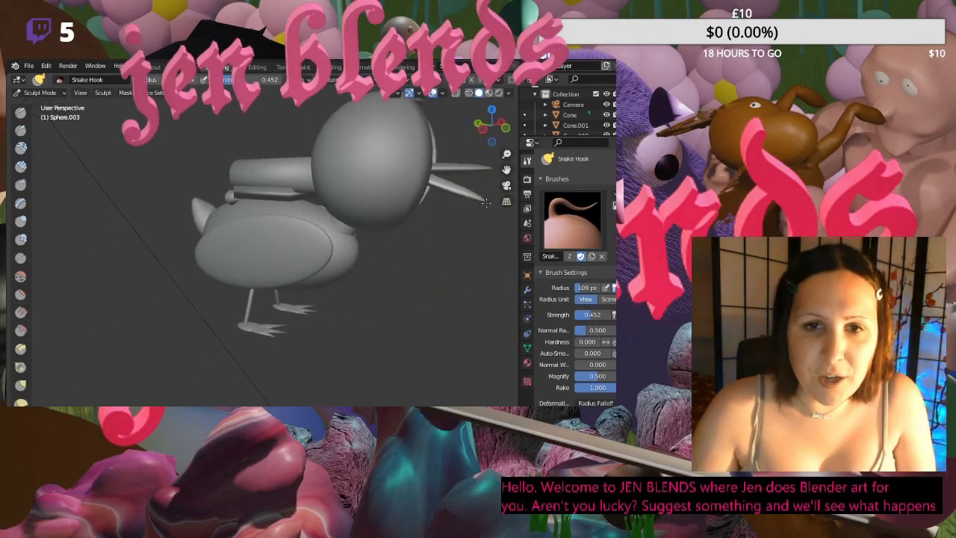
pyautogui.moveTo(470, 229); pyautogui.dragTo(406, 238, button='middle')
pyautogui.click(159, 69)
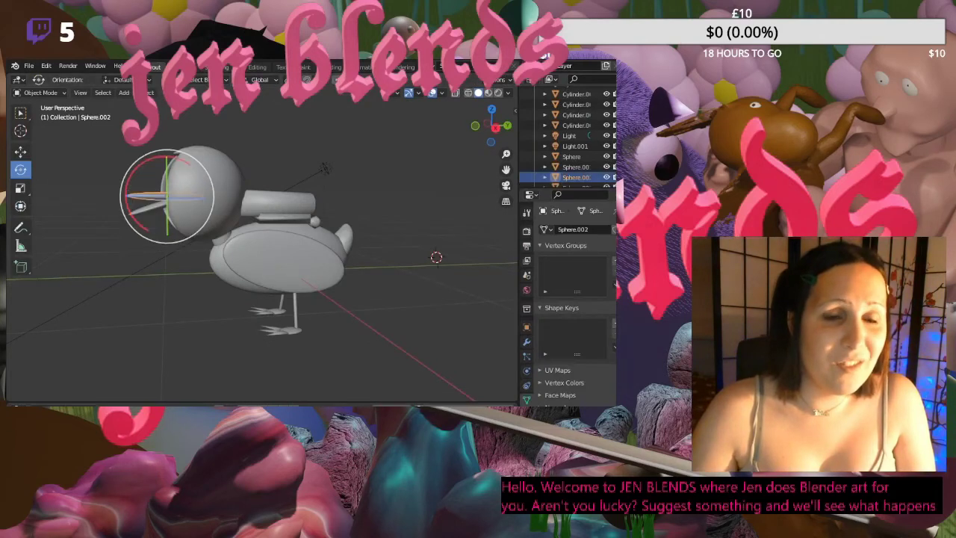
# - Back in Sculpting, select the tail sphere Sphere.008 and reshape its bulge
pyautogui.click(223, 67)
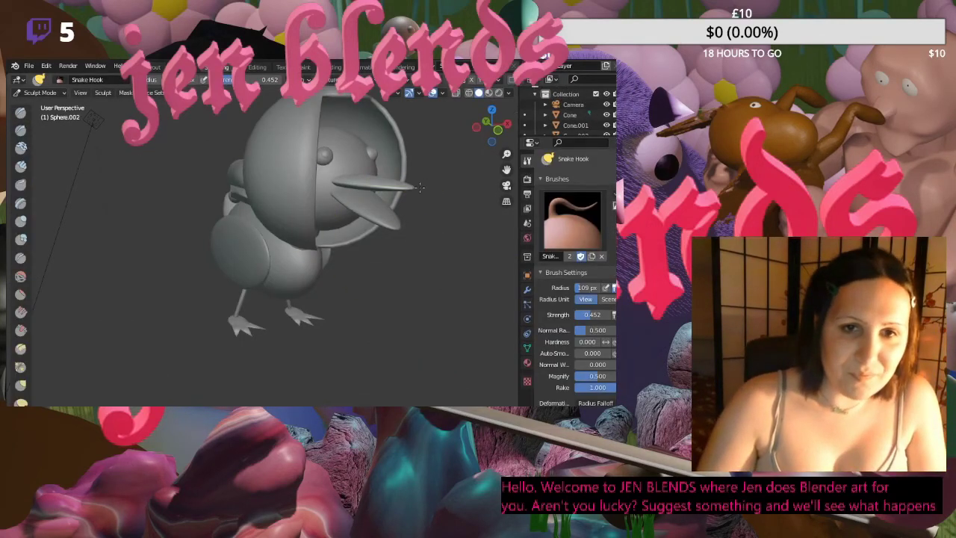
pyautogui.moveTo(459, 265); pyautogui.dragTo(418, 292, button='middle')
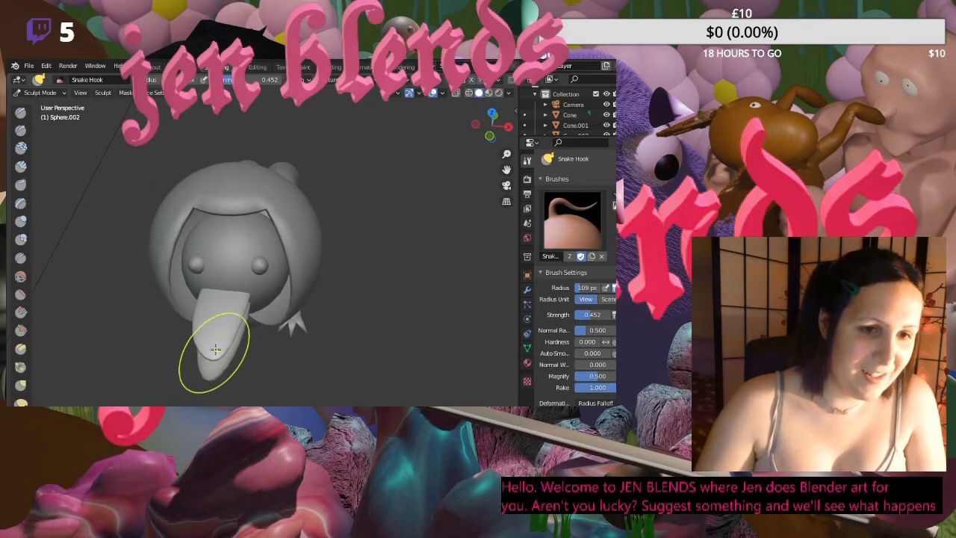
pyautogui.moveTo(348, 314); pyautogui.dragTo(360, 285, button='middle')
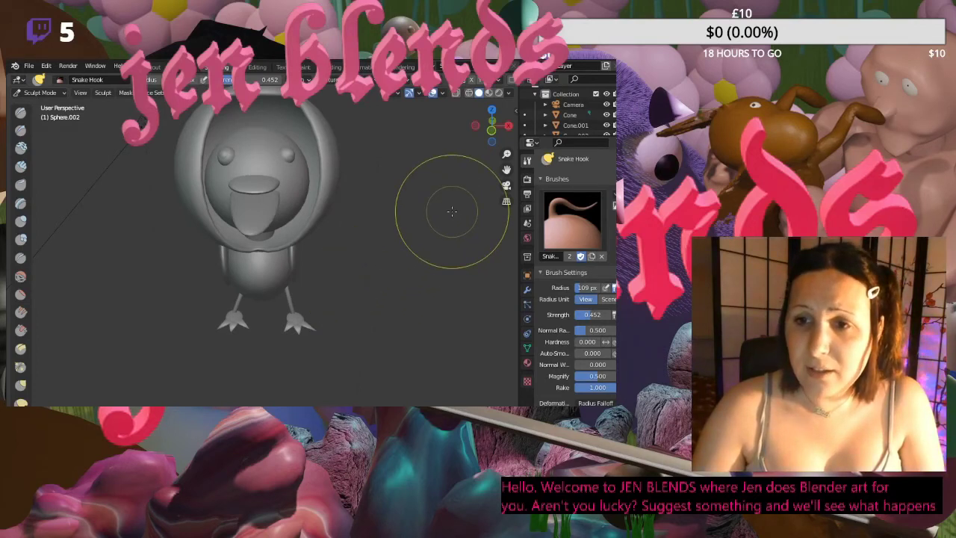
pyautogui.moveTo(452, 212)
pyautogui.mouseDown(button='middle')
pyautogui.moveTo(347, 260)
pyautogui.moveTo(212, 192)
pyautogui.moveTo(252, 189)
pyautogui.mouseUp(button='middle')
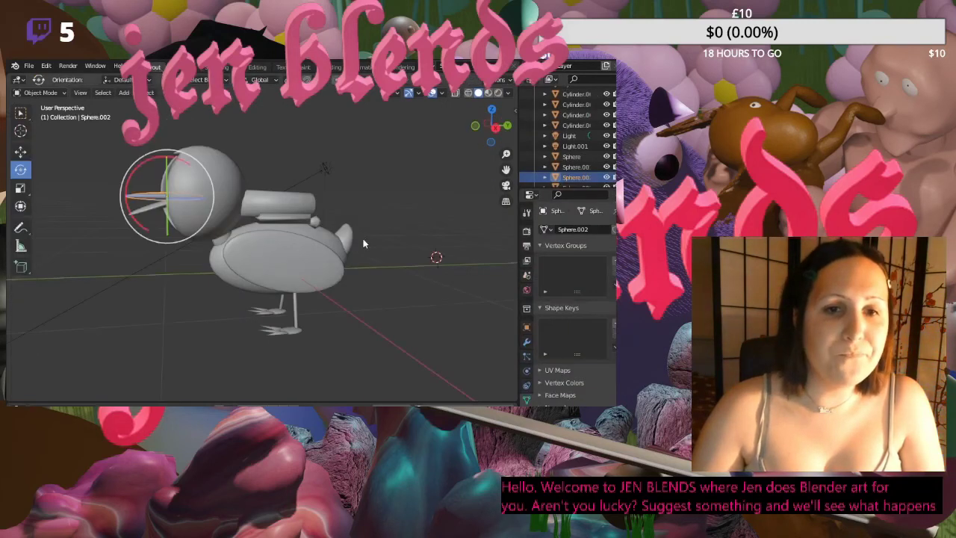
pyautogui.click(345, 239)
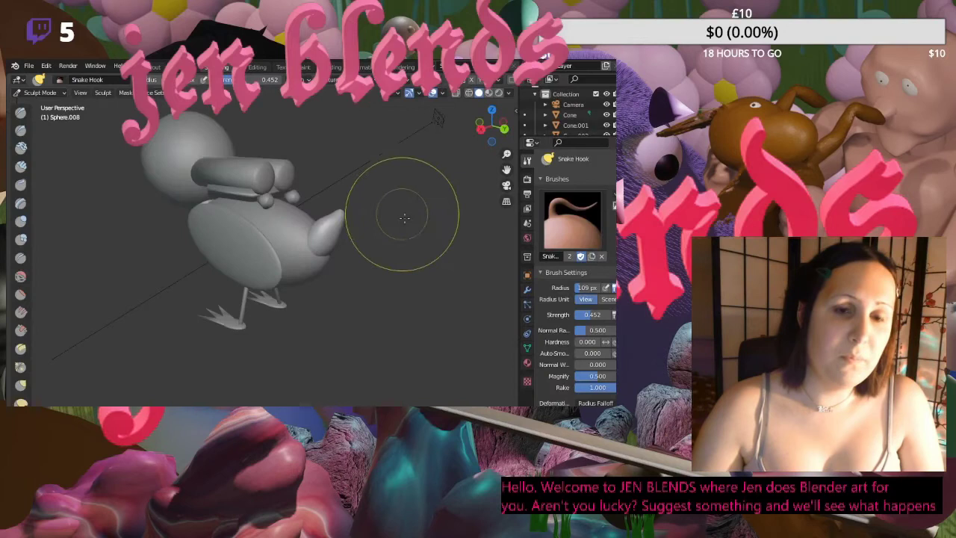
pyautogui.moveTo(395, 224); pyautogui.dragTo(301, 222, button='middle')
pyautogui.moveTo(301, 222); pyautogui.dragTo(276, 233)
pyautogui.moveTo(351, 224); pyautogui.dragTo(403, 246, button='middle')
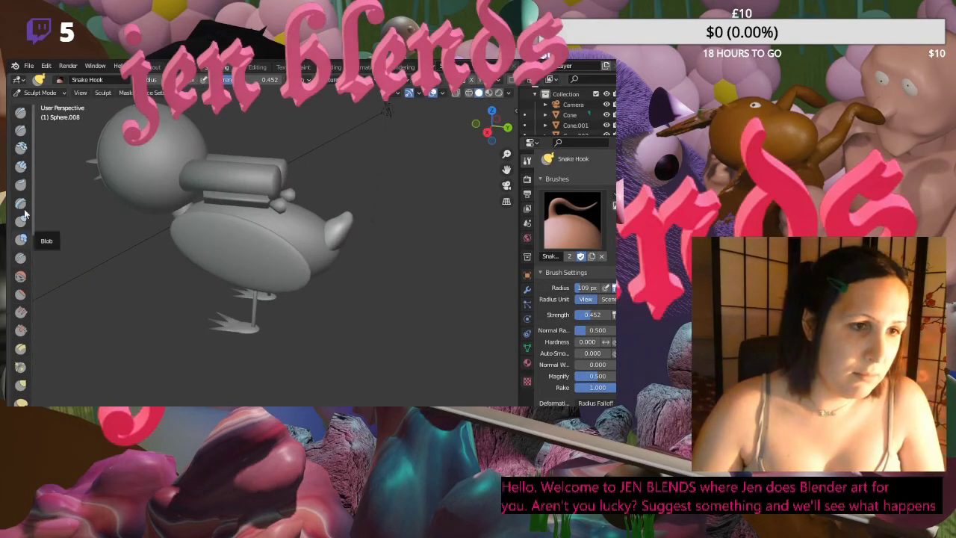
# - Smooth the tail surface, then stretch its pointed tip with Elastic Deform
pyautogui.click(20, 275)
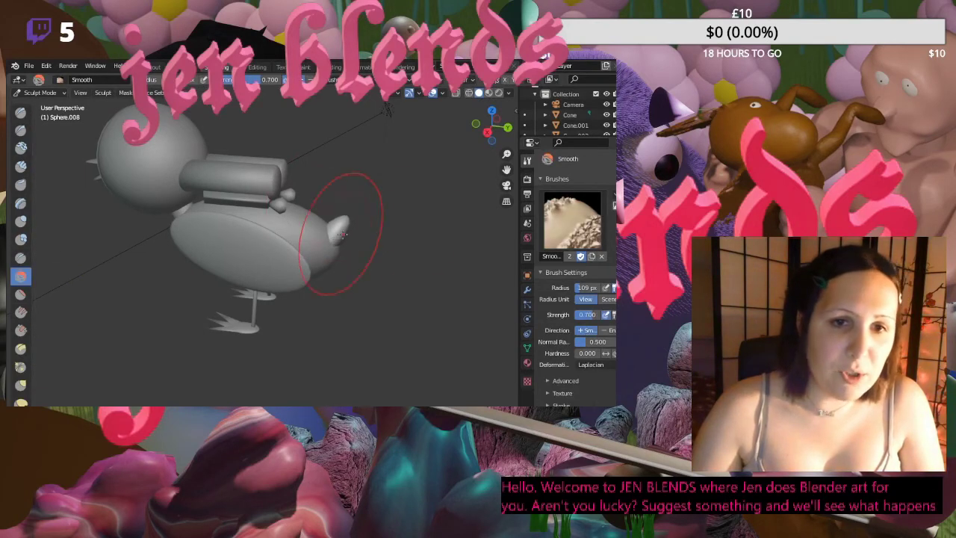
pyautogui.moveTo(341, 223)
pyautogui.mouseDown(button='middle')
pyautogui.moveTo(316, 233)
pyautogui.moveTo(504, 212)
pyautogui.moveTo(418, 224)
pyautogui.mouseUp(button='middle')
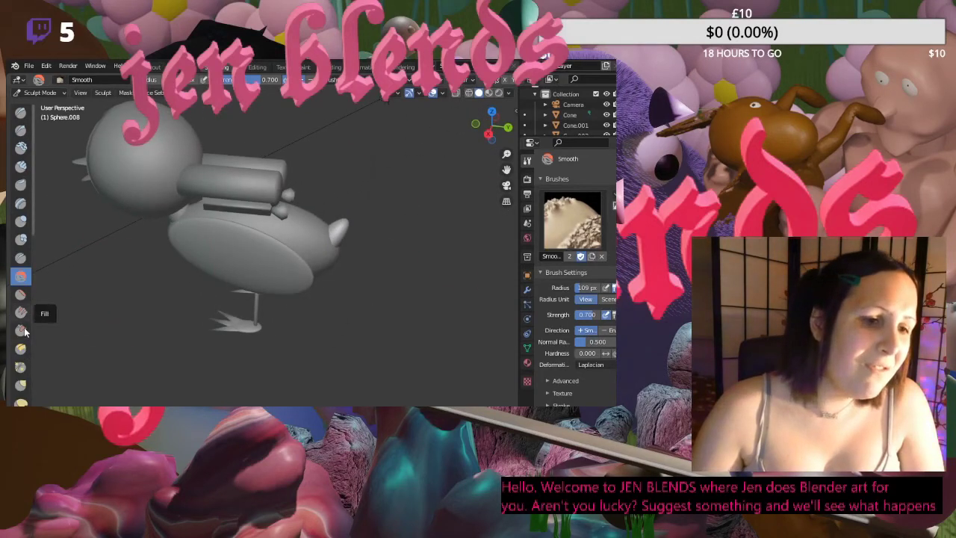
pyautogui.click(20, 401)
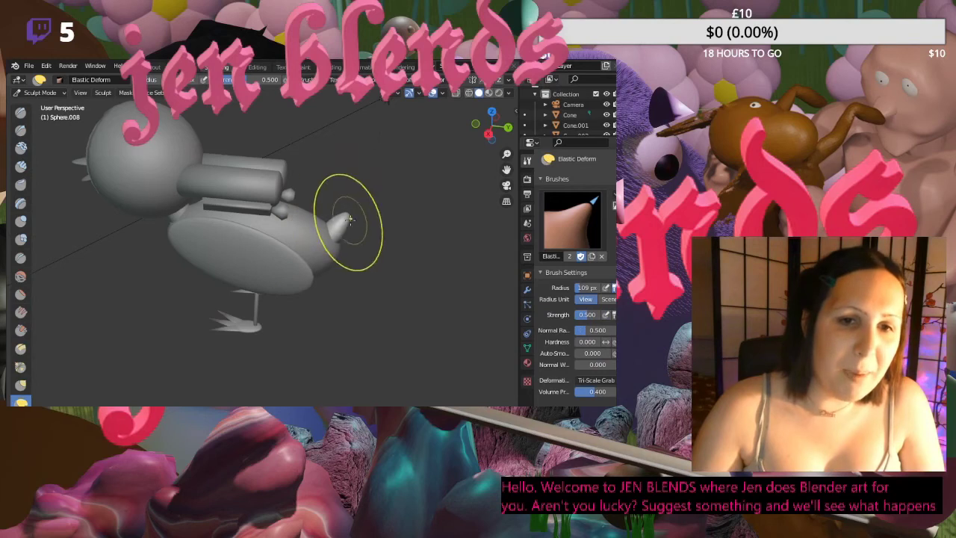
pyautogui.moveTo(341, 224)
pyautogui.mouseDown()
pyautogui.moveTo(342, 247)
pyautogui.moveTo(355, 202)
pyautogui.moveTo(349, 232)
pyautogui.mouseUp()
pyautogui.moveTo(346, 207); pyautogui.dragTo(273, 228, button='middle')
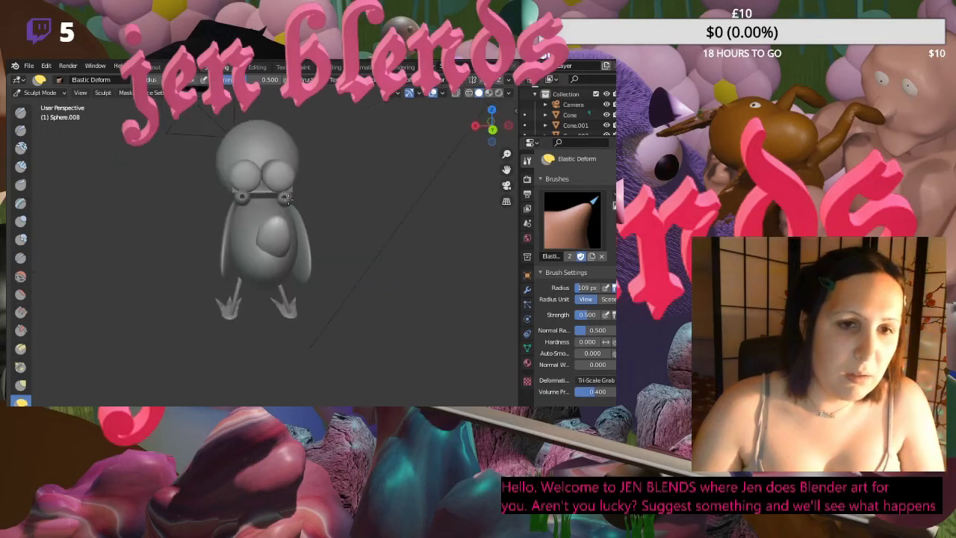
pyautogui.moveTo(192, 214)
pyautogui.mouseDown(button='middle')
pyautogui.moveTo(381, 314)
pyautogui.moveTo(441, 278)
pyautogui.mouseUp(button='middle')
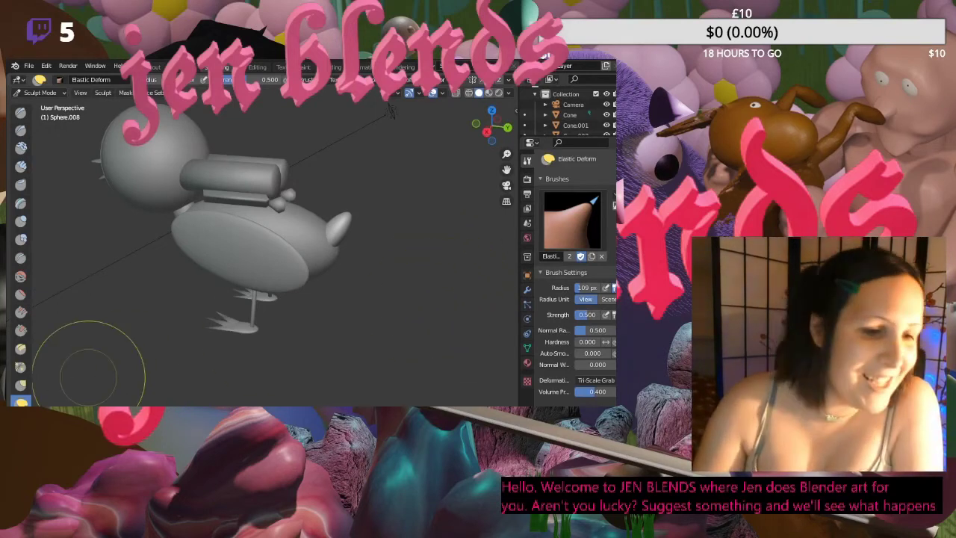
# - Switch back to Snake Hook and raise its brush strength to 0.541
pyautogui.click(21, 401)
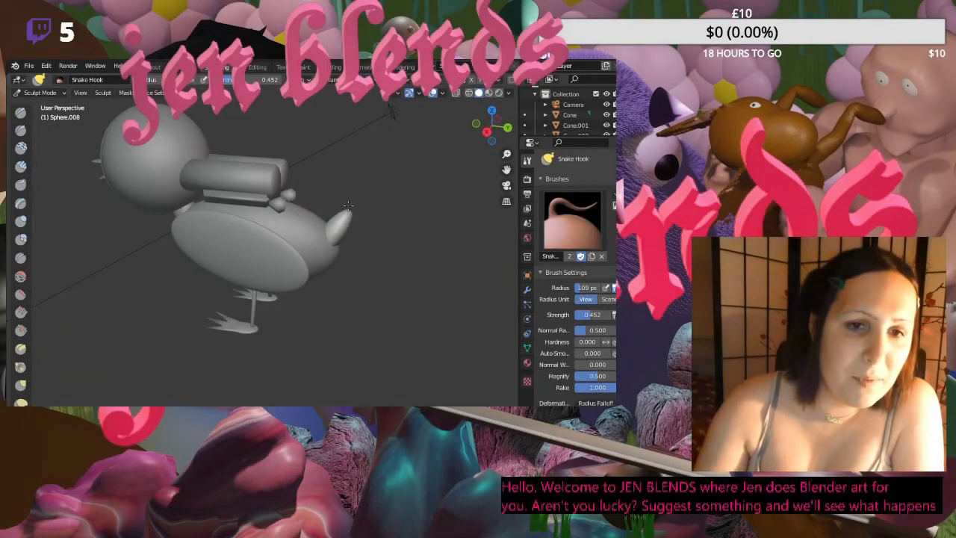
pyautogui.moveTo(378, 219); pyautogui.dragTo(289, 192, button='middle')
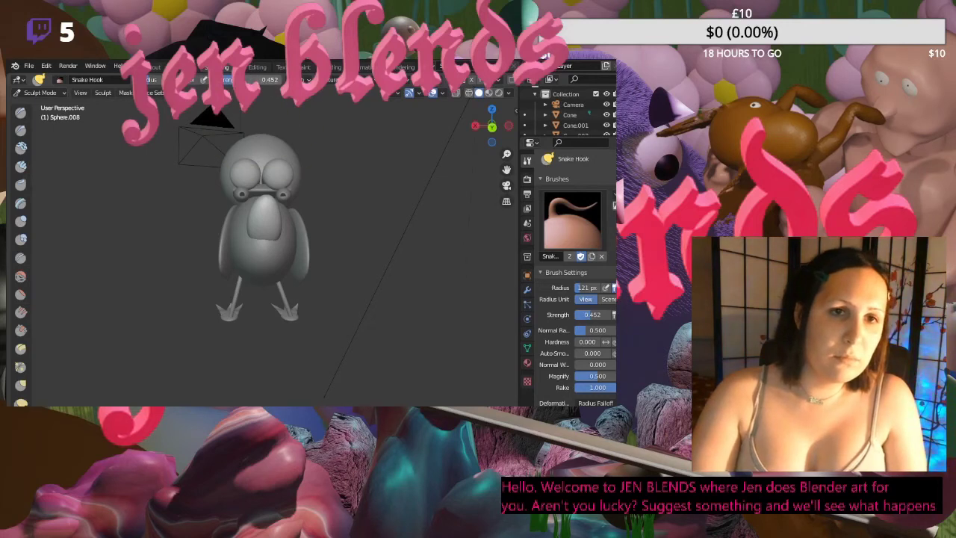
pyautogui.hotkey('shift', 'f')
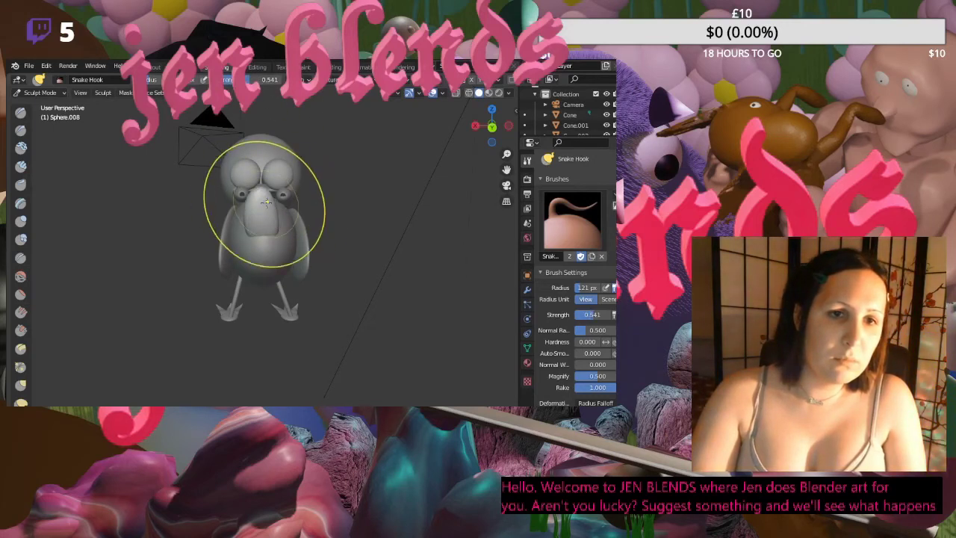
pyautogui.click(276, 222)
pyautogui.moveTo(276, 222)
pyautogui.mouseDown(button='middle')
pyautogui.moveTo(495, 285)
pyautogui.moveTo(257, 171)
pyautogui.moveTo(480, 234)
pyautogui.mouseUp(button='middle')
pyautogui.moveTo(208, 221); pyautogui.dragTo(388, 153, button='middle')
pyautogui.scroll(-4, 426, 139)
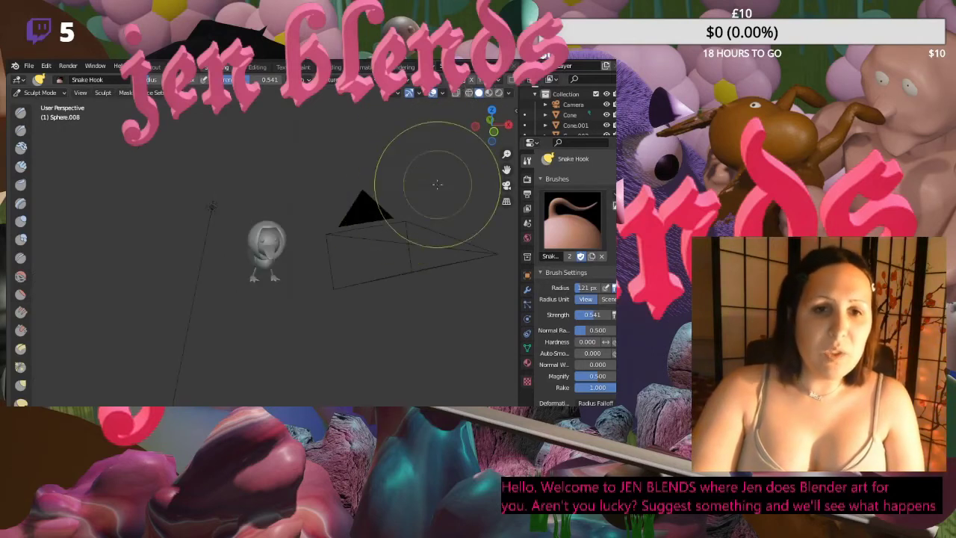
# - Switch to camera view, box-select the bird's parts, then deselect them
pyautogui.click(507, 184)
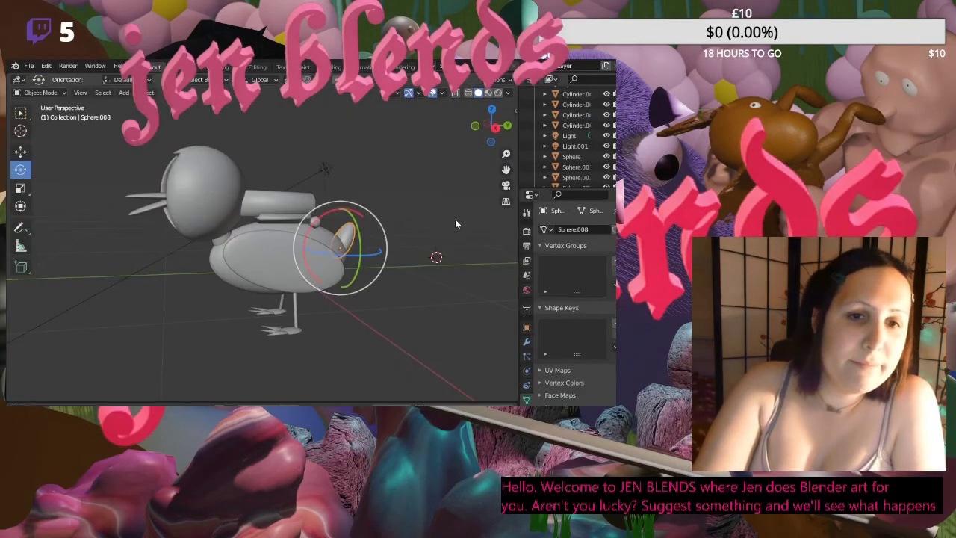
pyautogui.click(507, 186)
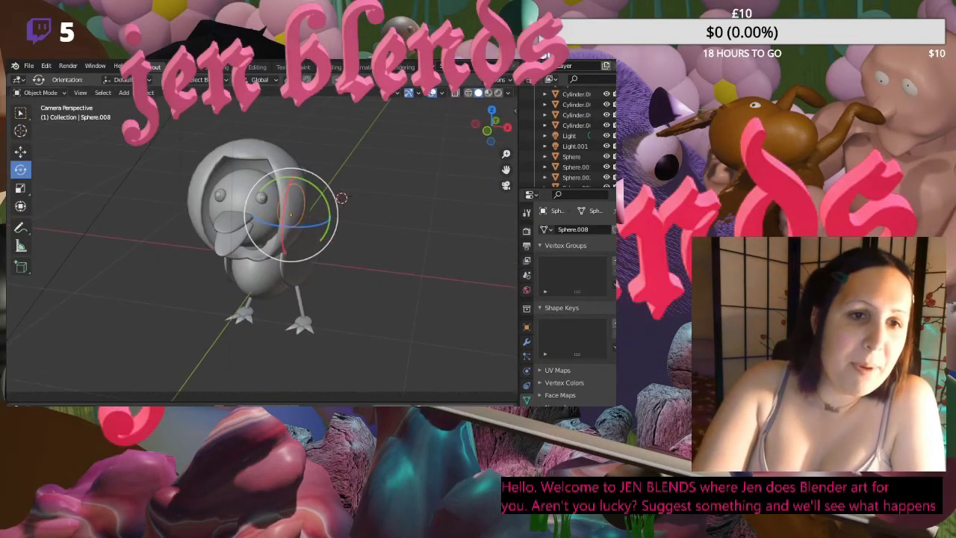
pyautogui.moveTo(141, 133); pyautogui.dragTo(426, 364)
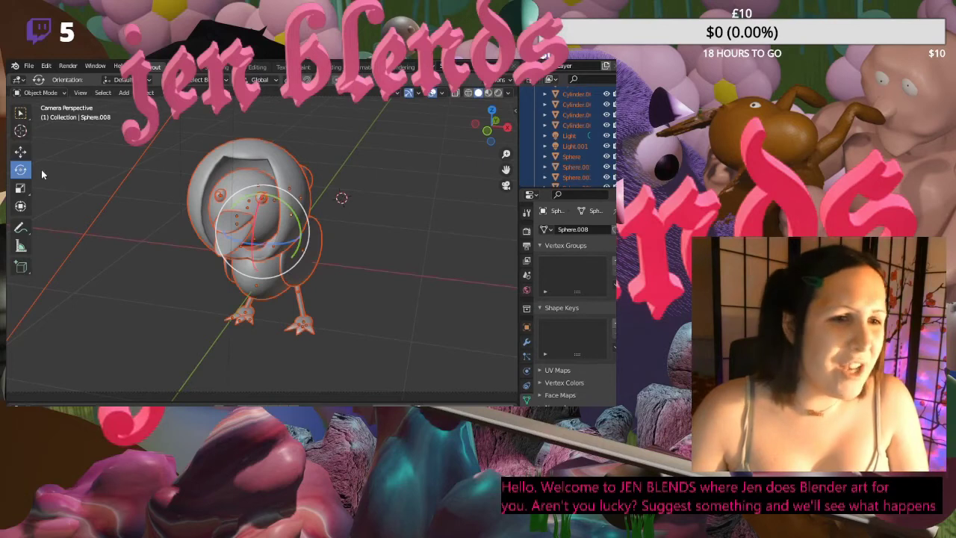
pyautogui.hotkey('alt', 'a')
pyautogui.rightClick(284, 174)
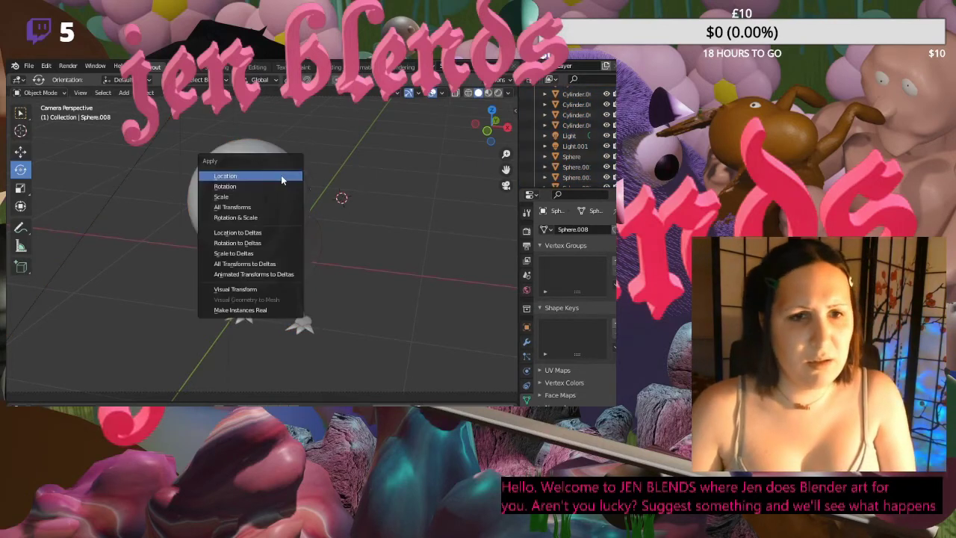
pyautogui.click(322, 180)
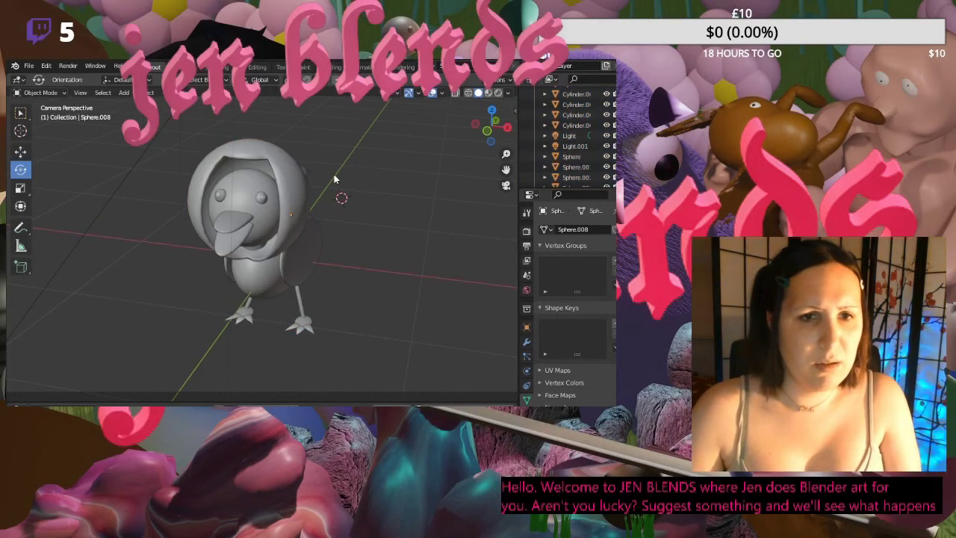
# - With X-ray on, box-select all bird parts and rotate them -12.22° around Z
pyautogui.click(453, 94)
pyautogui.moveTo(140, 119); pyautogui.dragTo(424, 328)
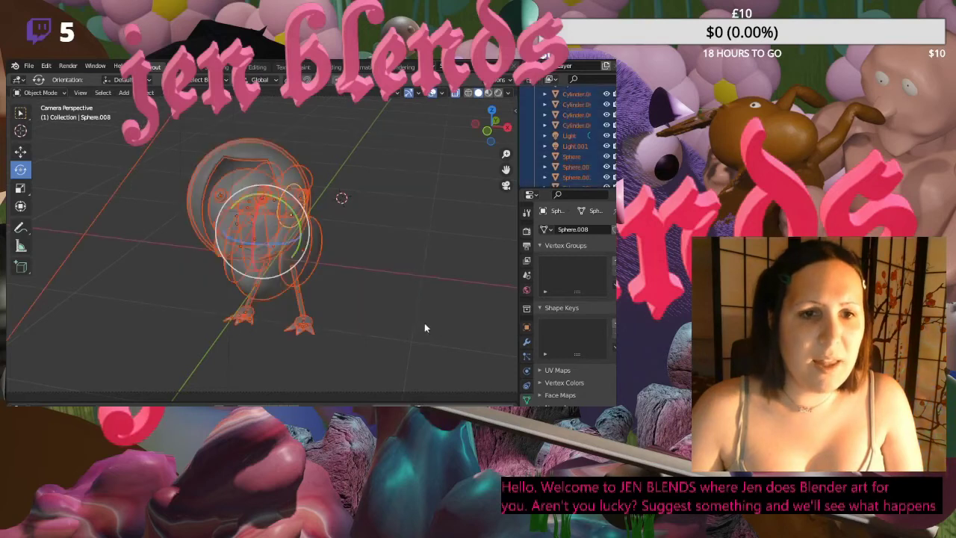
pyautogui.click(154, 138)
pyautogui.moveTo(126, 118); pyautogui.dragTo(454, 384)
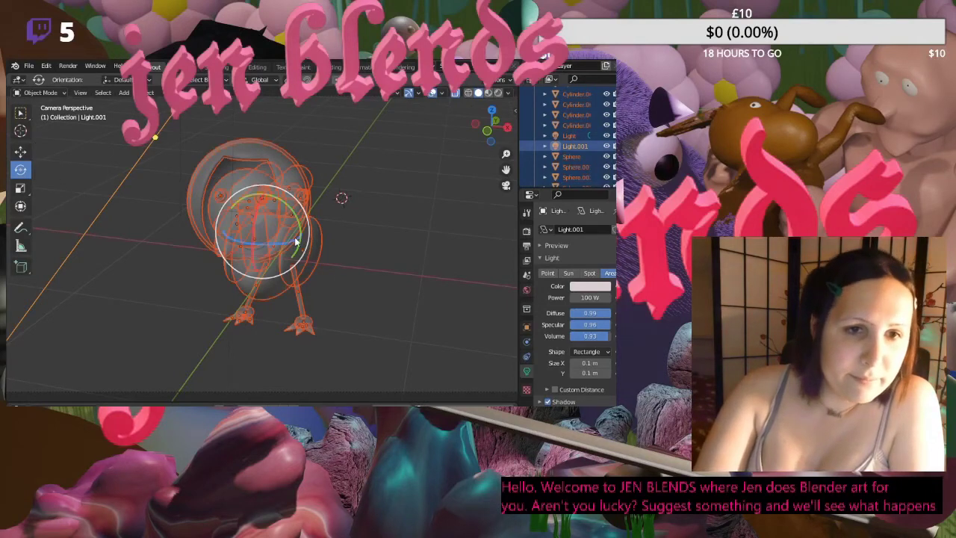
pyautogui.moveTo(295, 243); pyautogui.dragTo(275, 239)
pyautogui.click(413, 163)
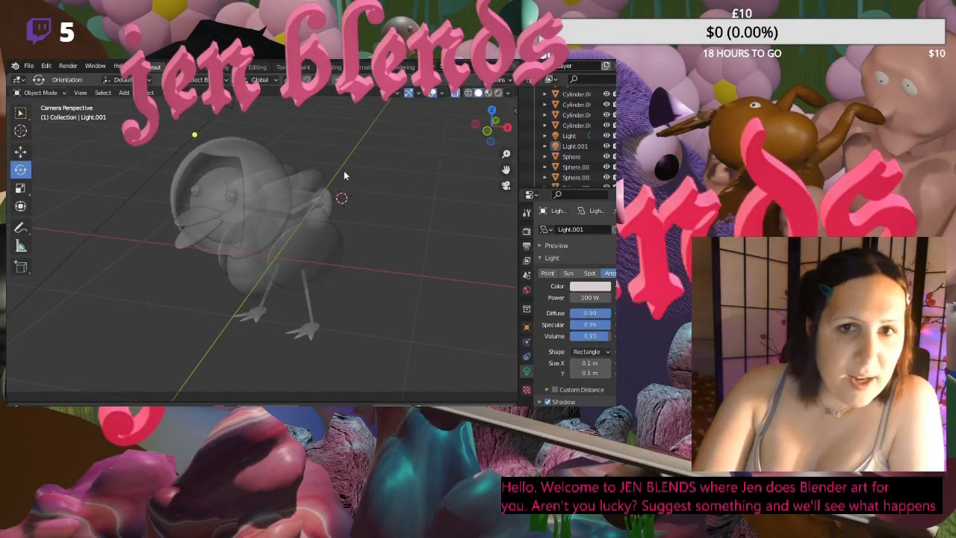
# - Turn X-ray off, return to camera view and select the bird's right foot
pyautogui.click(456, 93)
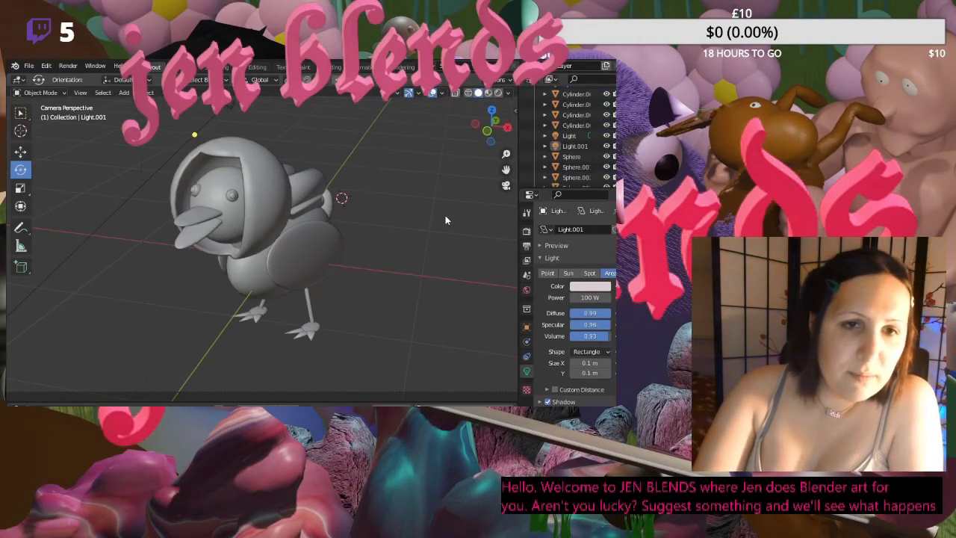
pyautogui.moveTo(436, 198)
pyautogui.mouseDown(button='middle')
pyautogui.moveTo(313, 198)
pyautogui.moveTo(277, 181)
pyautogui.moveTo(379, 191)
pyautogui.moveTo(433, 167)
pyautogui.moveTo(443, 181)
pyautogui.mouseUp(button='middle')
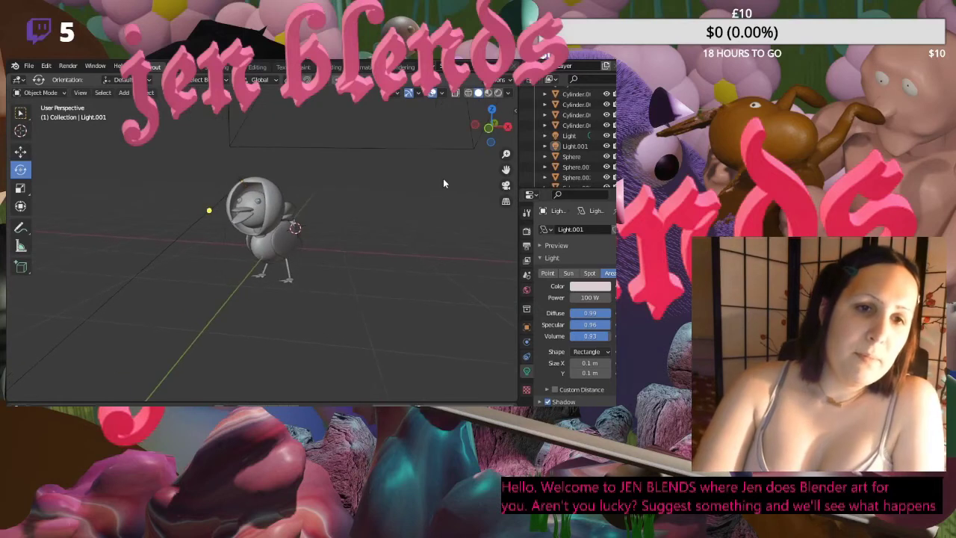
pyautogui.click(505, 186)
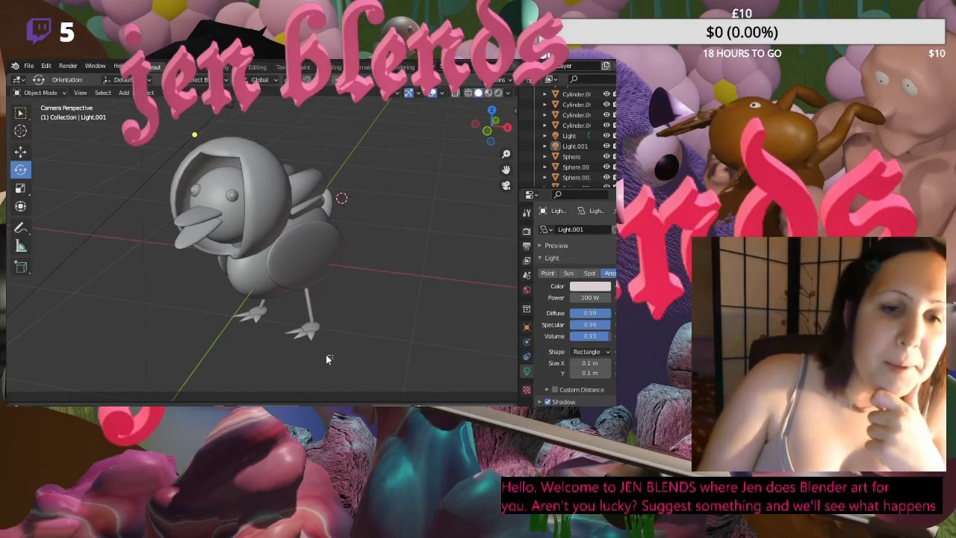
pyautogui.moveTo(331, 358); pyautogui.dragTo(281, 327)
# - Select the right foot's Sphere.006 and Cone.002 pieces and join them into one object
pyautogui.rightClick(312, 314)
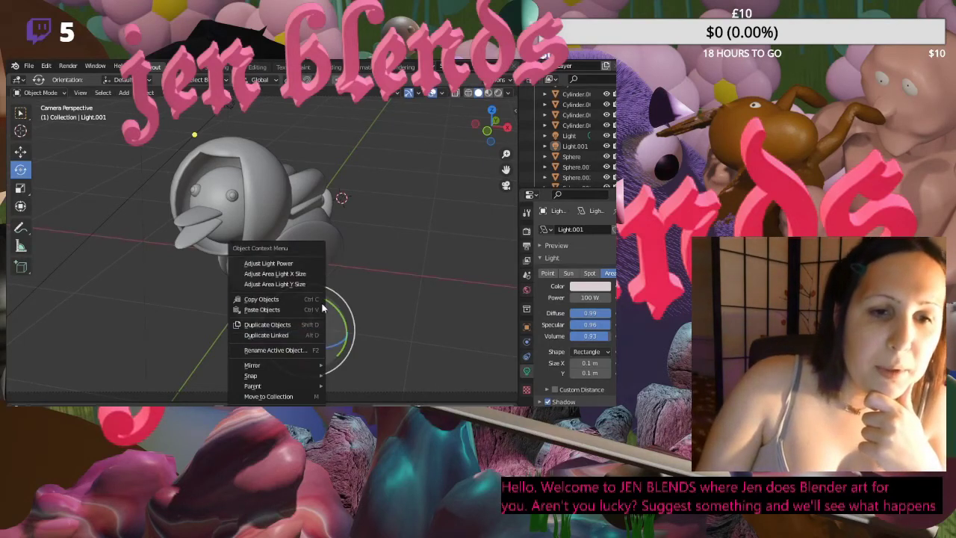
pyautogui.click(375, 302)
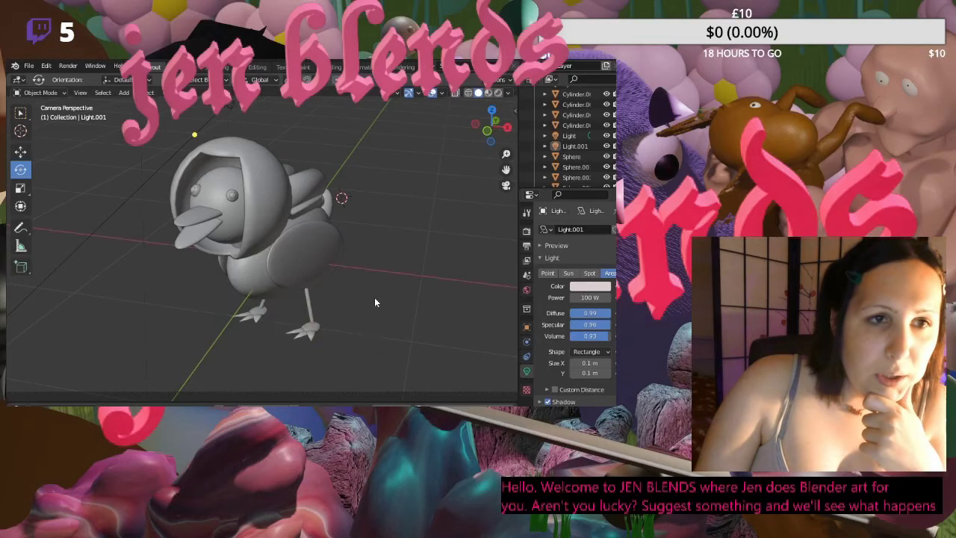
pyautogui.moveTo(278, 315); pyautogui.dragTo(306, 329)
pyautogui.rightClick(307, 329)
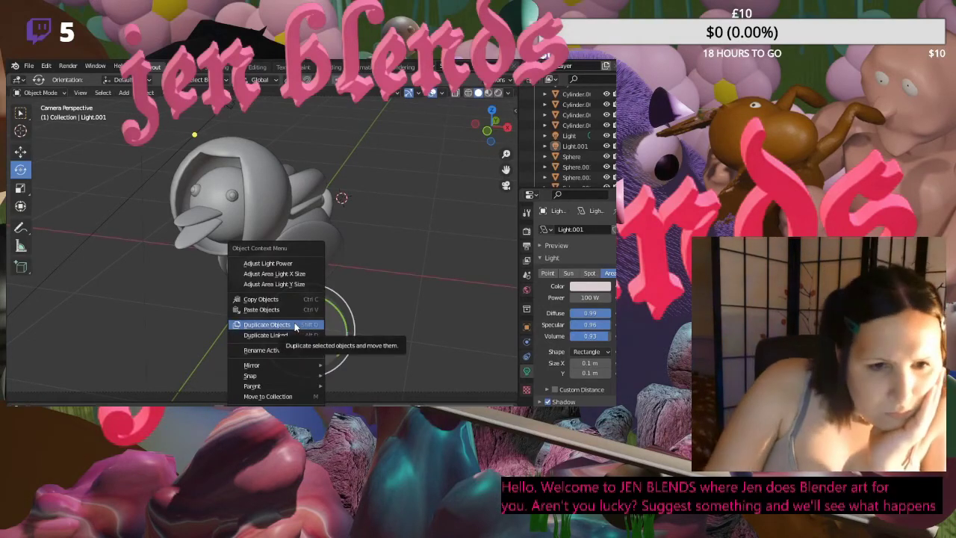
pyautogui.press('Escape')
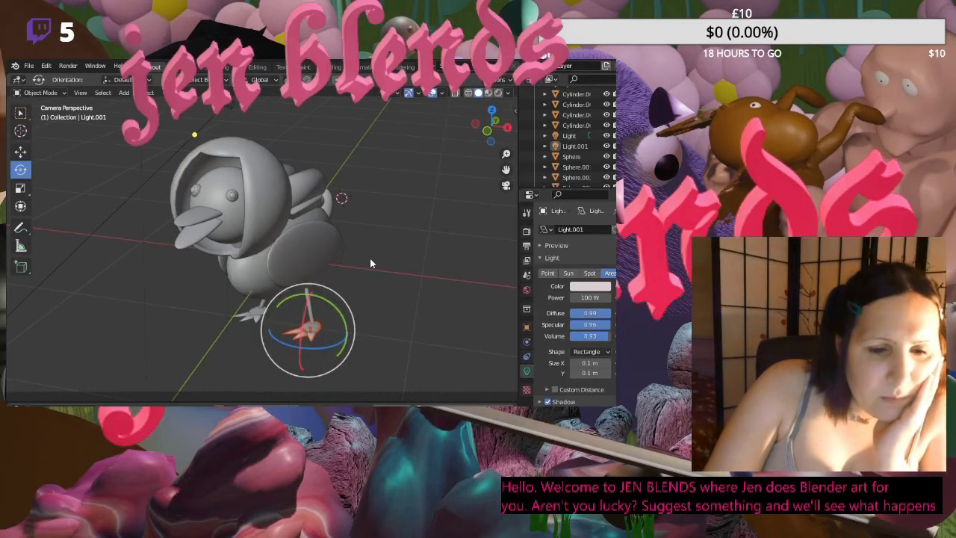
pyautogui.click(307, 323)
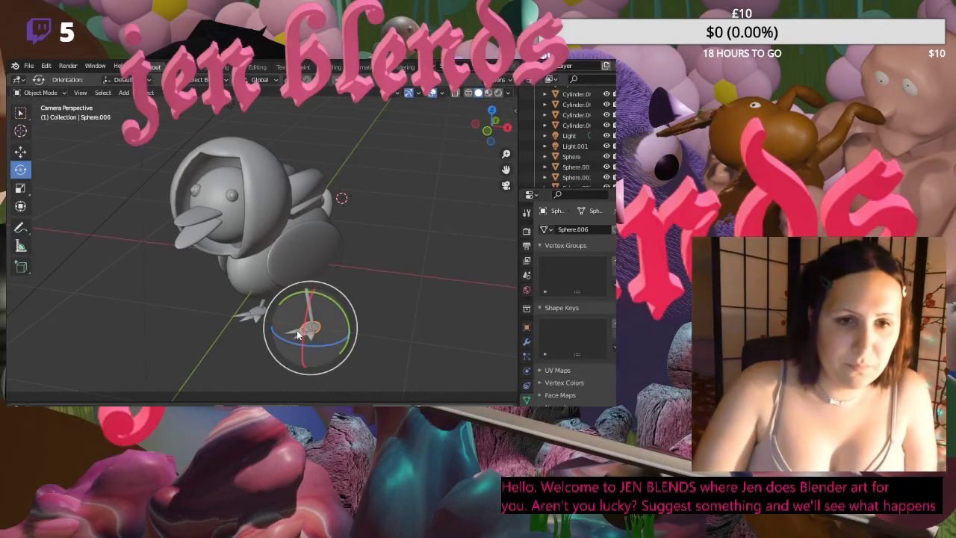
pyautogui.click(297, 330)
pyautogui.click(310, 328)
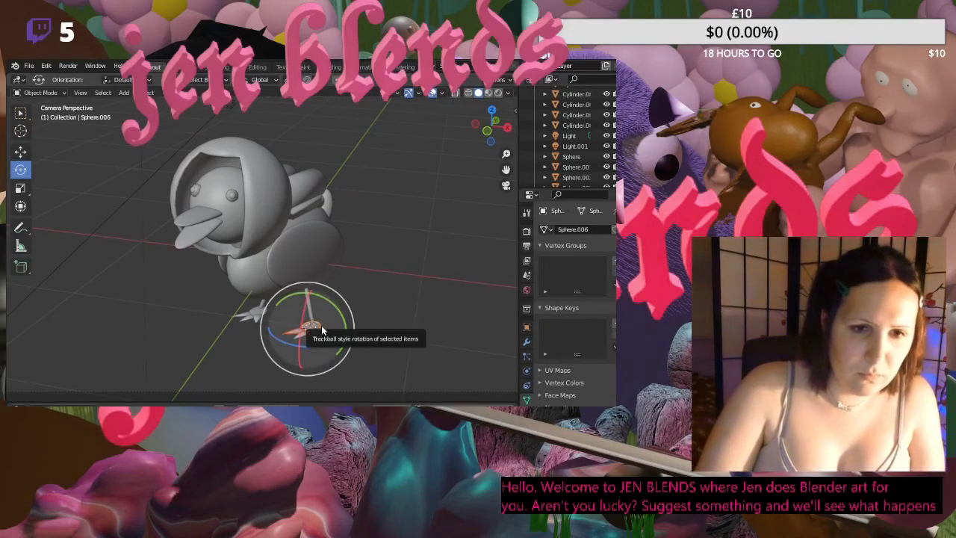
pyautogui.rightClick(317, 331)
pyautogui.click(293, 264)
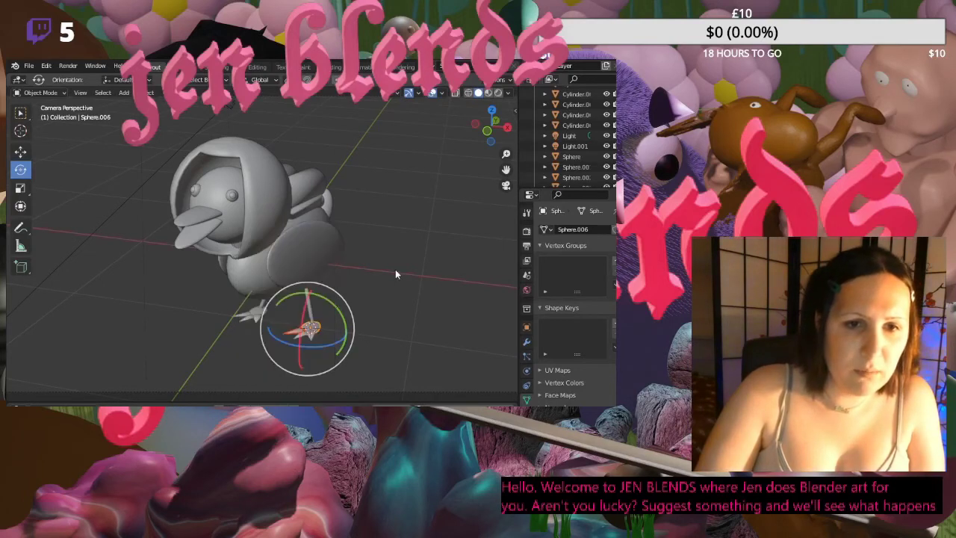
# - Join the remaining Cone.001 piece into the right foot object
pyautogui.click(315, 329)
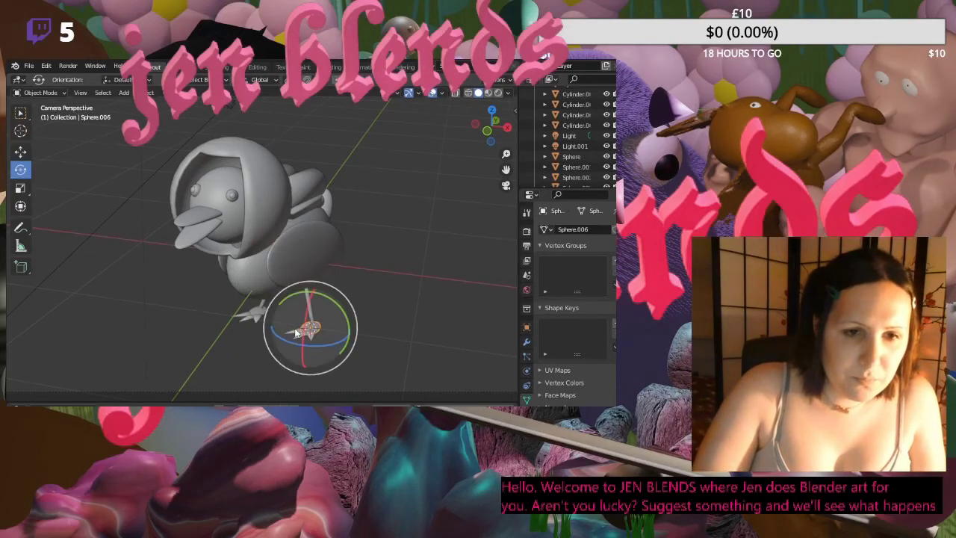
pyautogui.keyDown('shift'); pyautogui.click(300, 337); pyautogui.keyUp('shift')
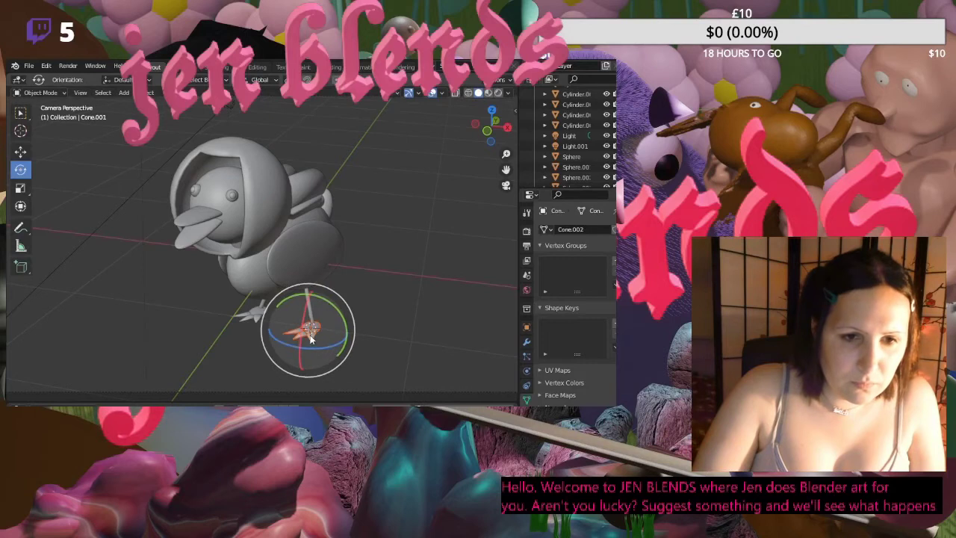
pyautogui.rightClick(314, 334)
pyautogui.click(295, 266)
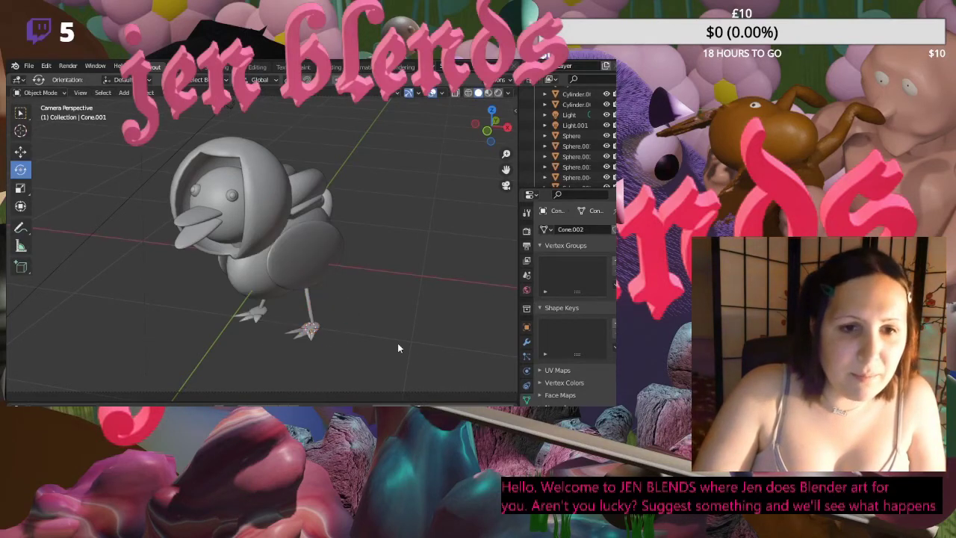
# - Join the two left foot pieces into one object and check both feet from the front
pyautogui.click(262, 314)
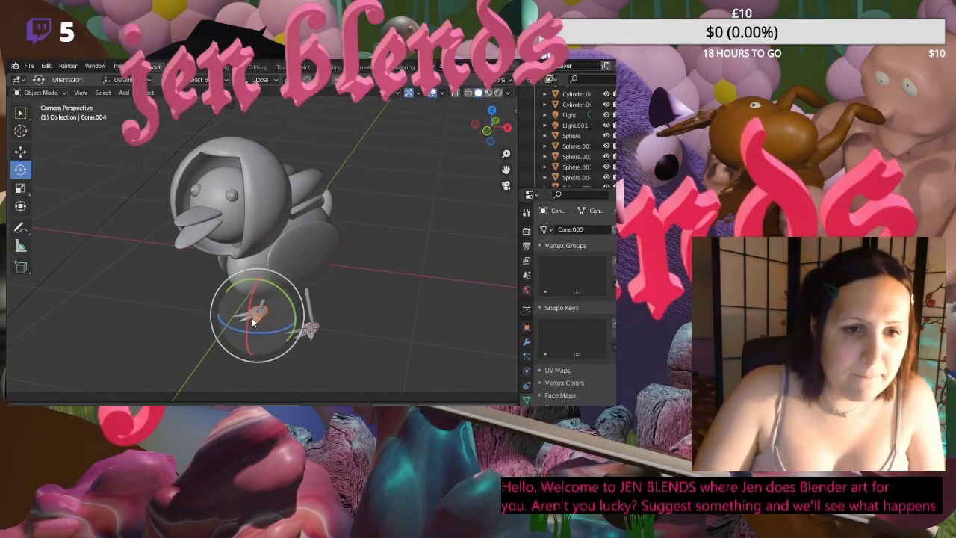
pyautogui.click(252, 318)
pyautogui.rightClick(246, 317)
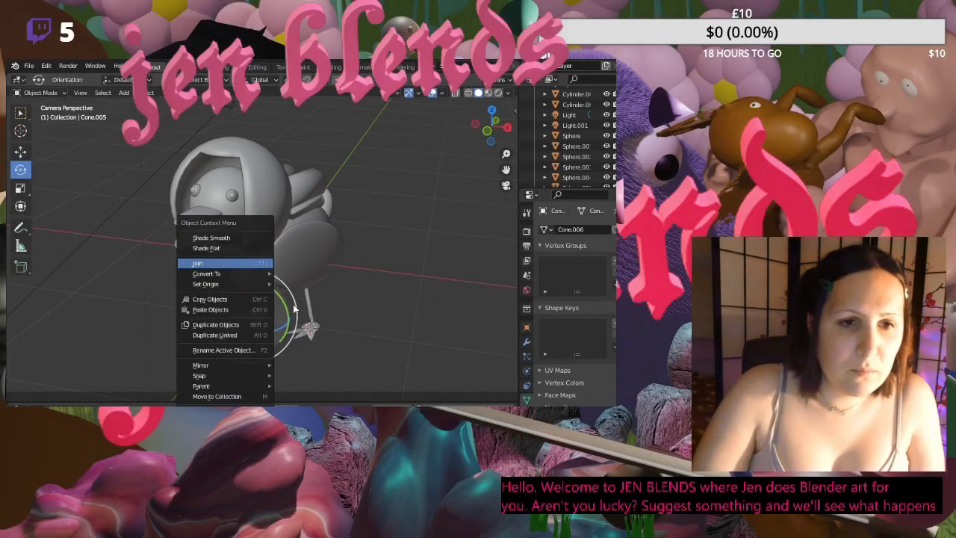
pyautogui.click(217, 262)
pyautogui.moveTo(385, 275); pyautogui.dragTo(351, 259, button='middle')
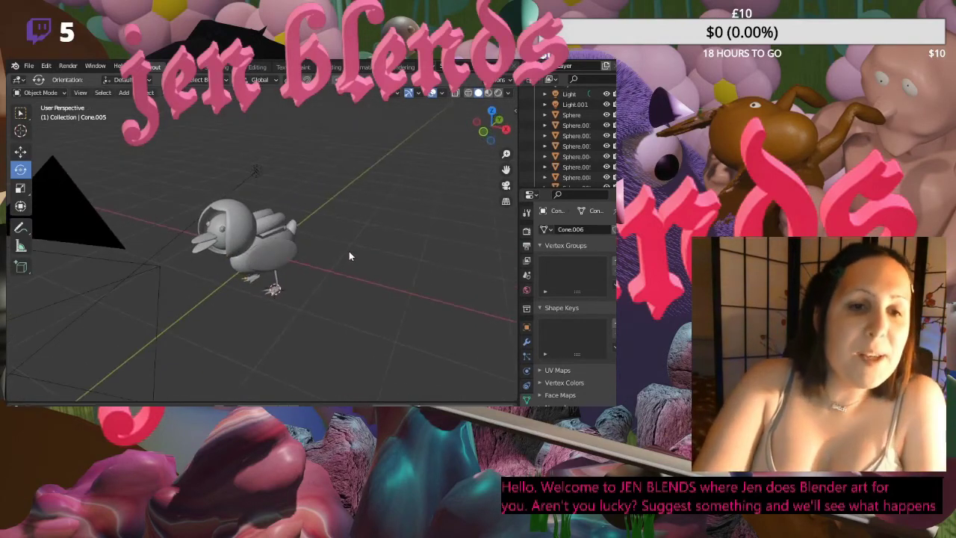
pyautogui.scroll(3, 350, 258)
pyautogui.moveTo(234, 283); pyautogui.dragTo(257, 281, button='middle')
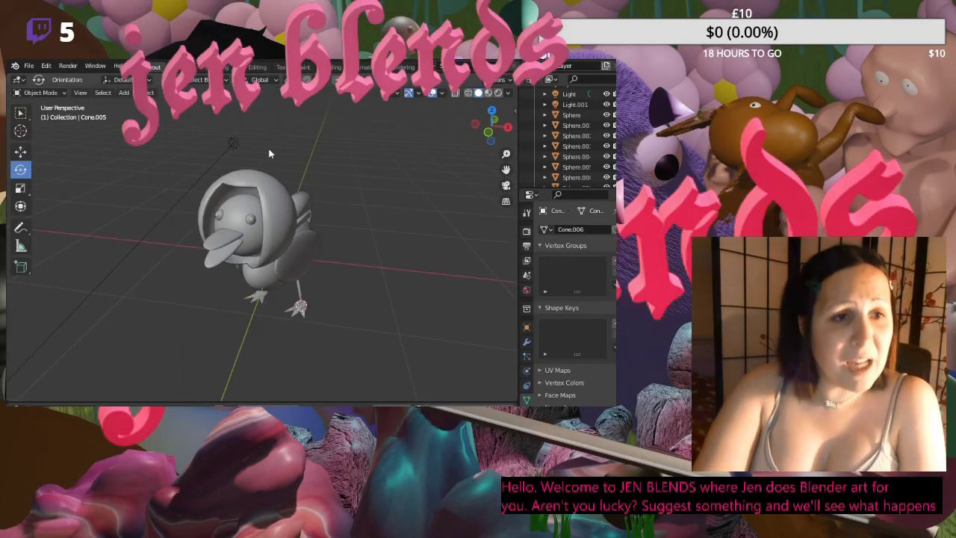
pyautogui.scroll(2, 278, 145)
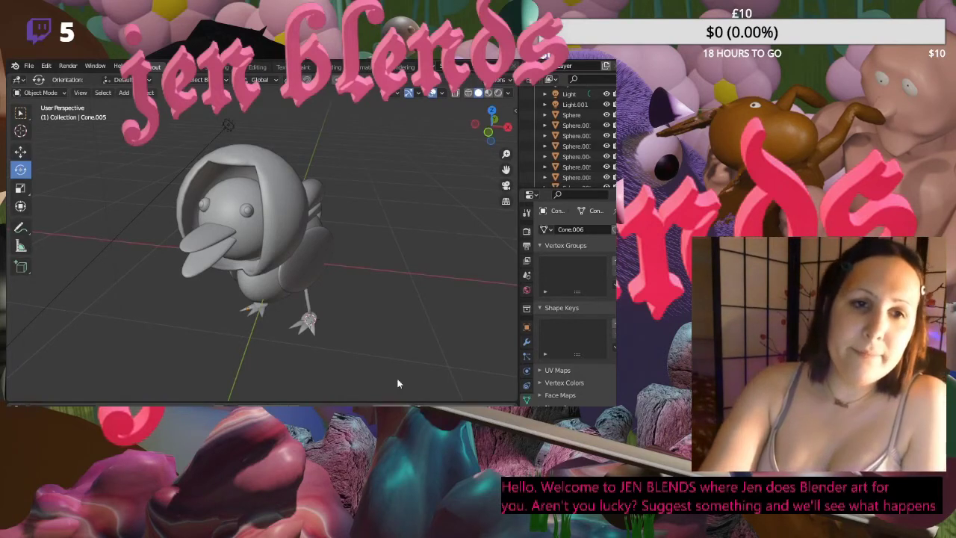
# - Give the first pupil sphere a new black material and preview it with rendered lighting
pyautogui.click(249, 216)
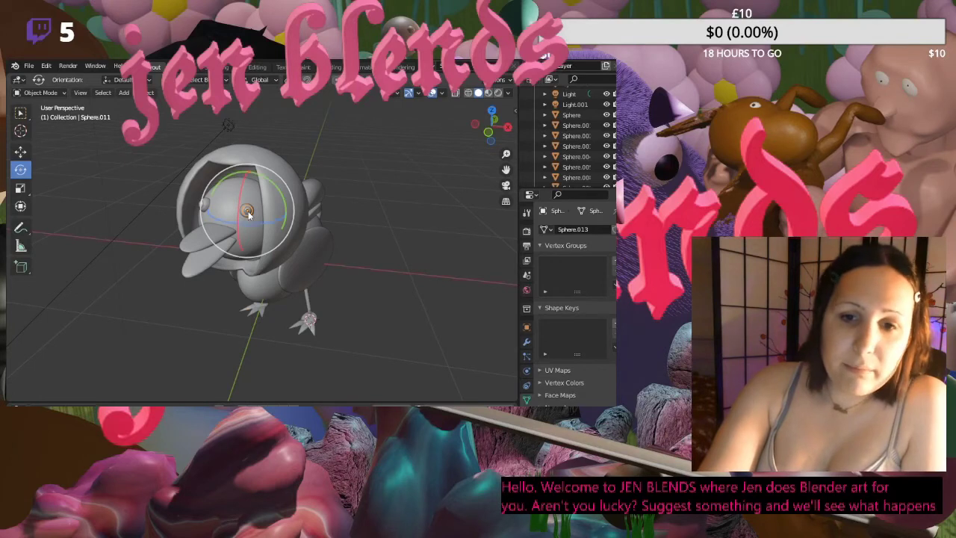
pyautogui.click(527, 403)
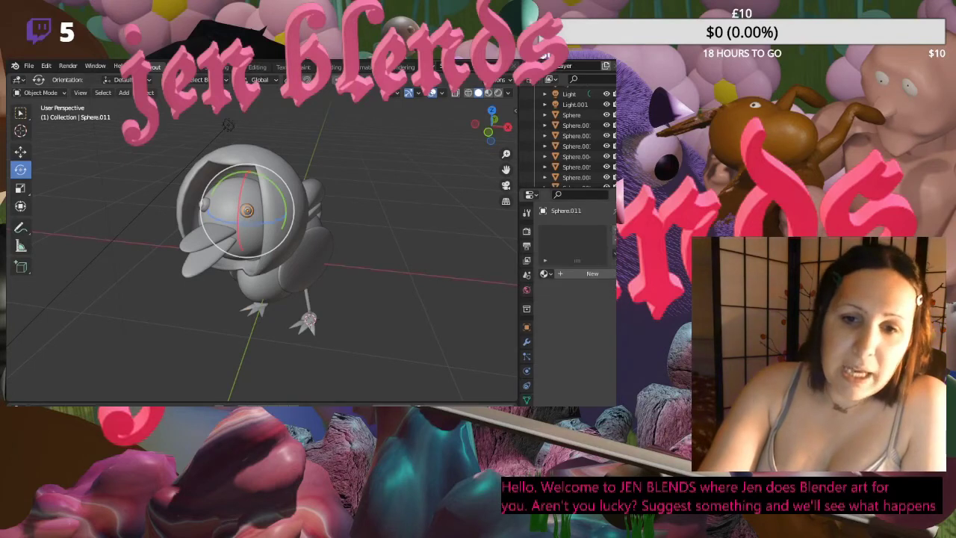
pyautogui.click(582, 274)
pyautogui.click(590, 381)
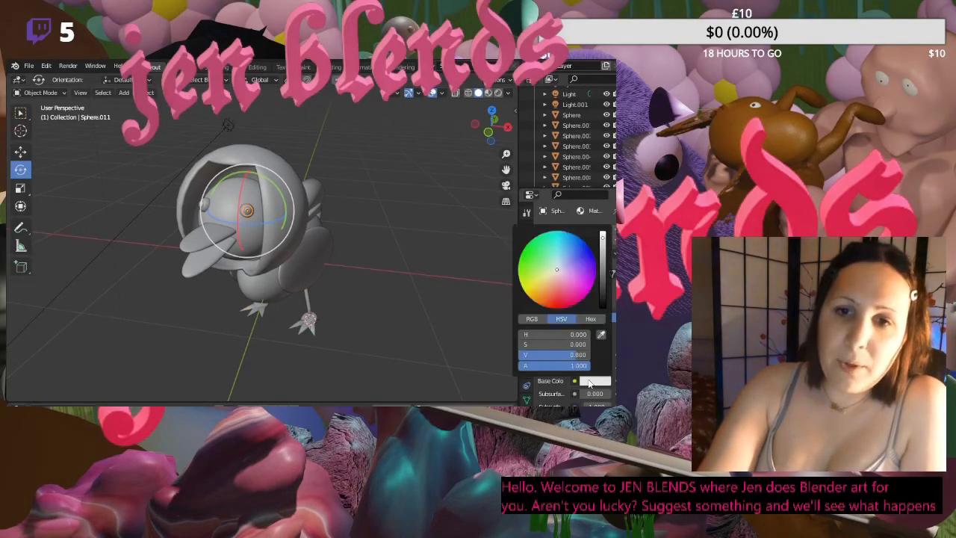
pyautogui.moveTo(603, 240); pyautogui.dragTo(603, 307)
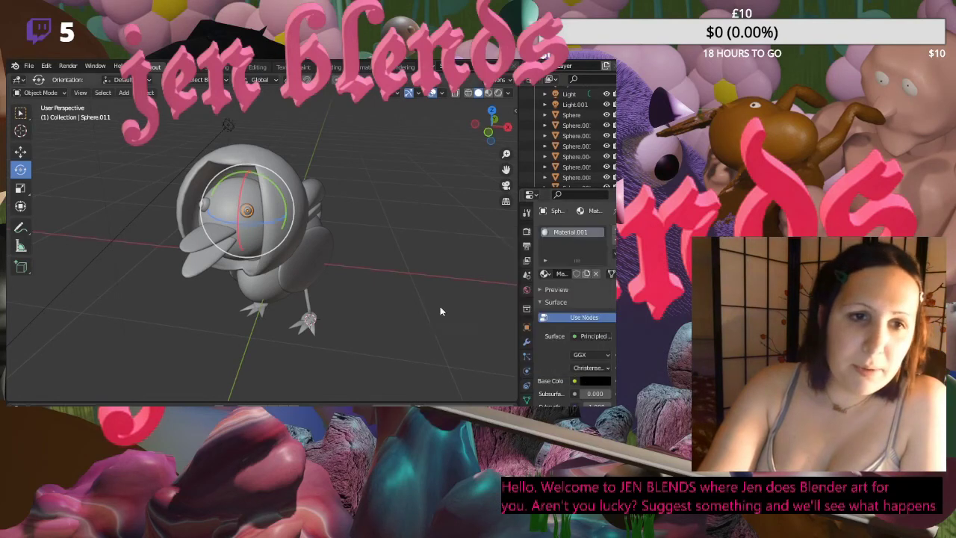
pyautogui.click(499, 93)
# - Give the second pupil sphere its own new black material
pyautogui.click(200, 208)
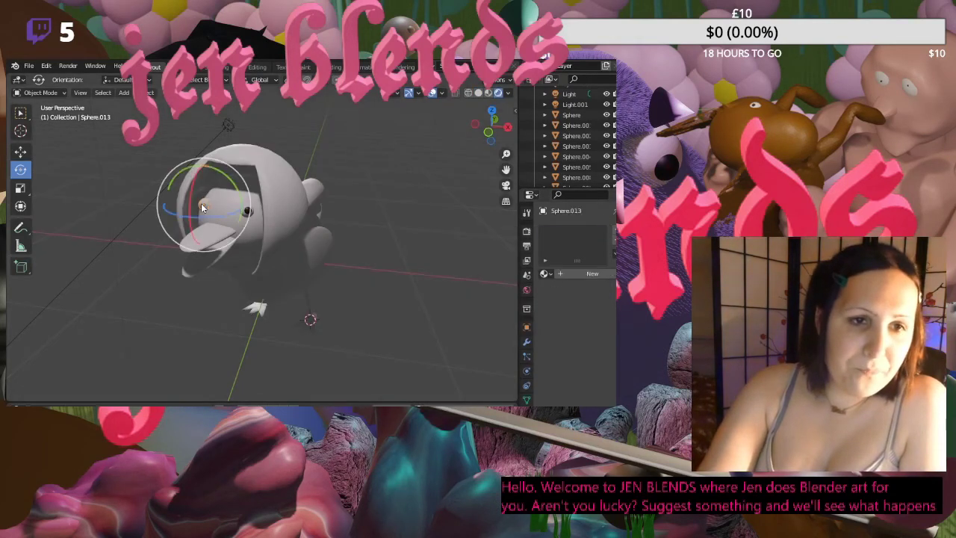
pyautogui.click(202, 217)
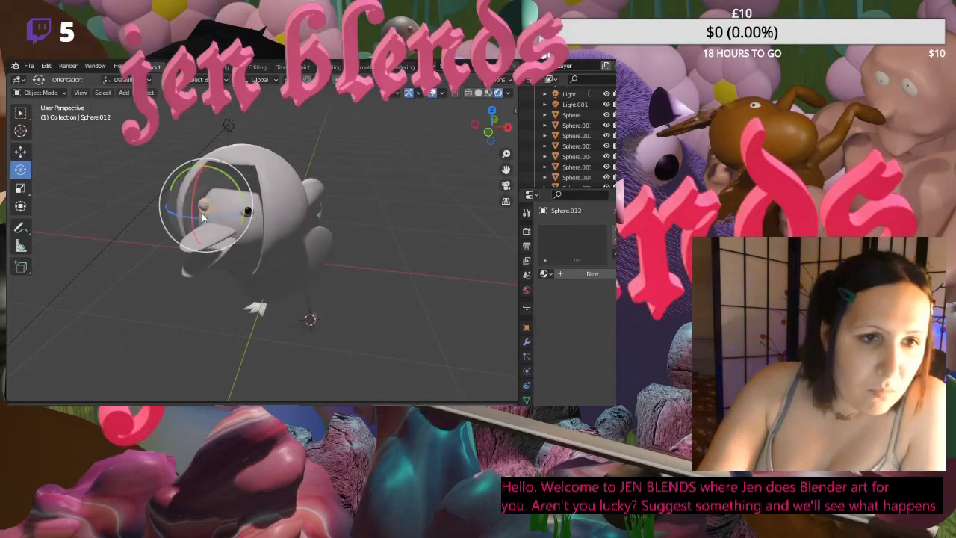
pyautogui.click(203, 208)
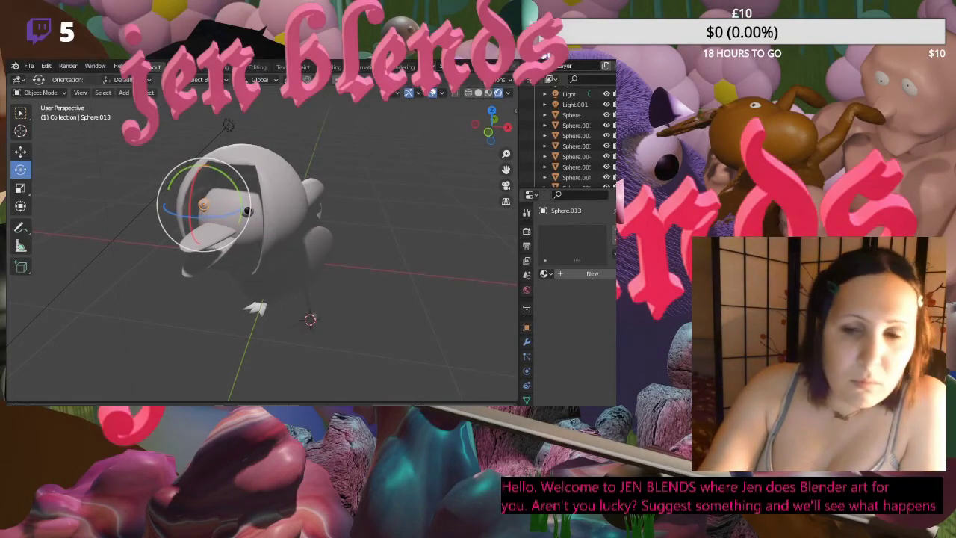
pyautogui.click(586, 272)
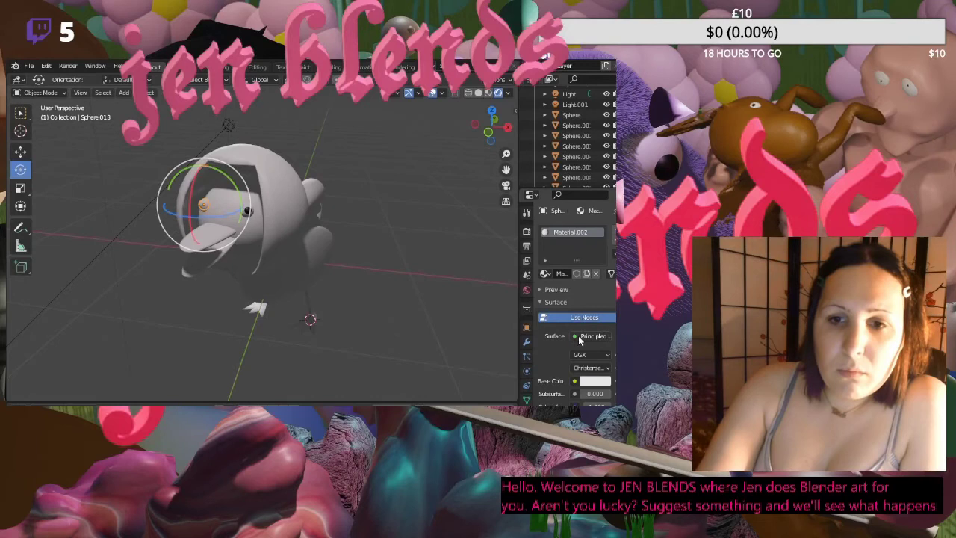
pyautogui.click(595, 380)
pyautogui.moveTo(603, 239); pyautogui.dragTo(603, 308)
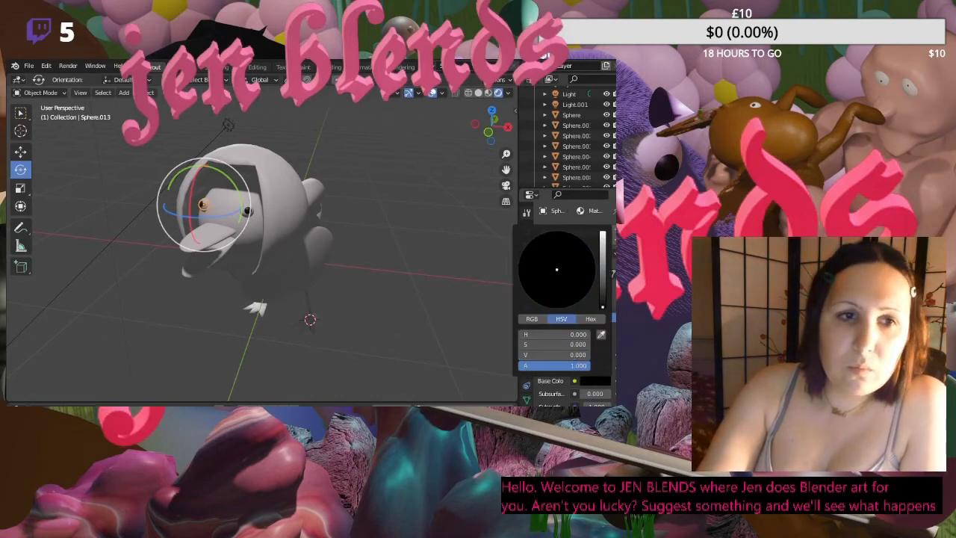
pyautogui.click(250, 252)
# - Give the right eyeball sphere a new white material
pyautogui.click(242, 219)
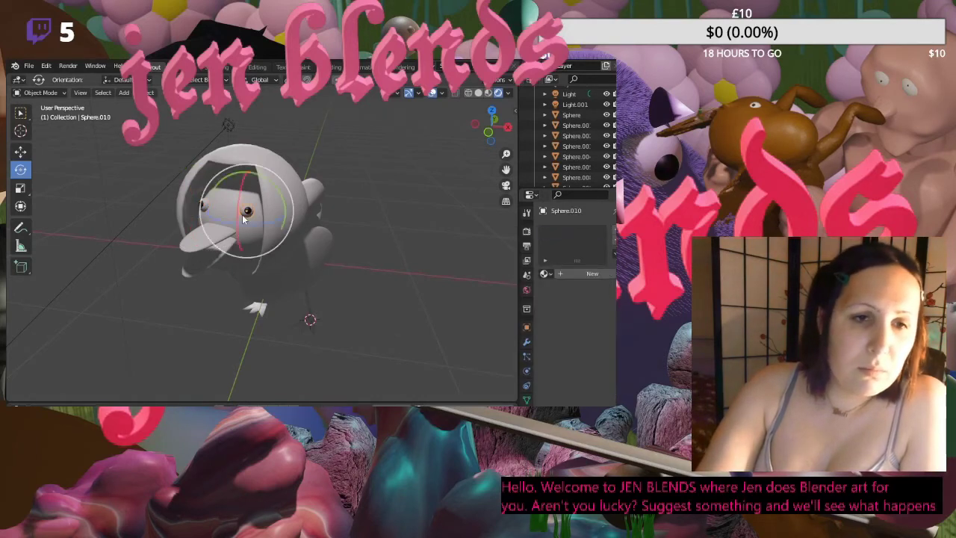
pyautogui.click(591, 273)
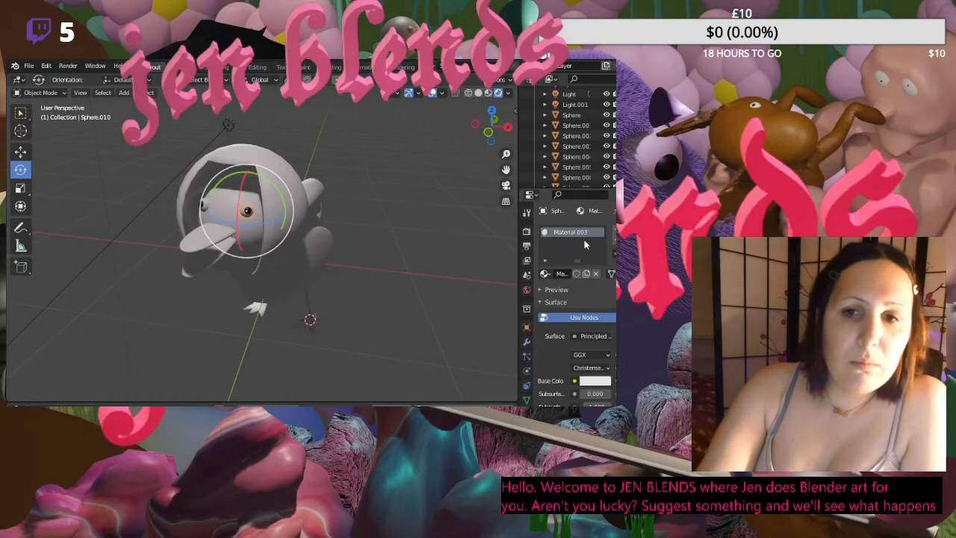
pyautogui.click(598, 382)
pyautogui.moveTo(606, 245); pyautogui.dragTo(603, 233)
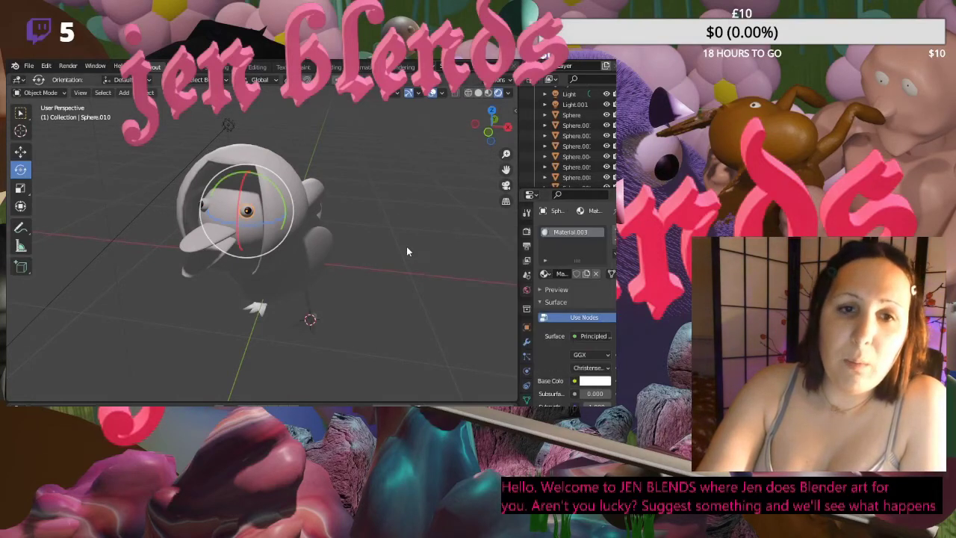
pyautogui.click(208, 206)
# - Give the left eyeball sphere a new white material, then view the bird from the front
pyautogui.click(203, 205)
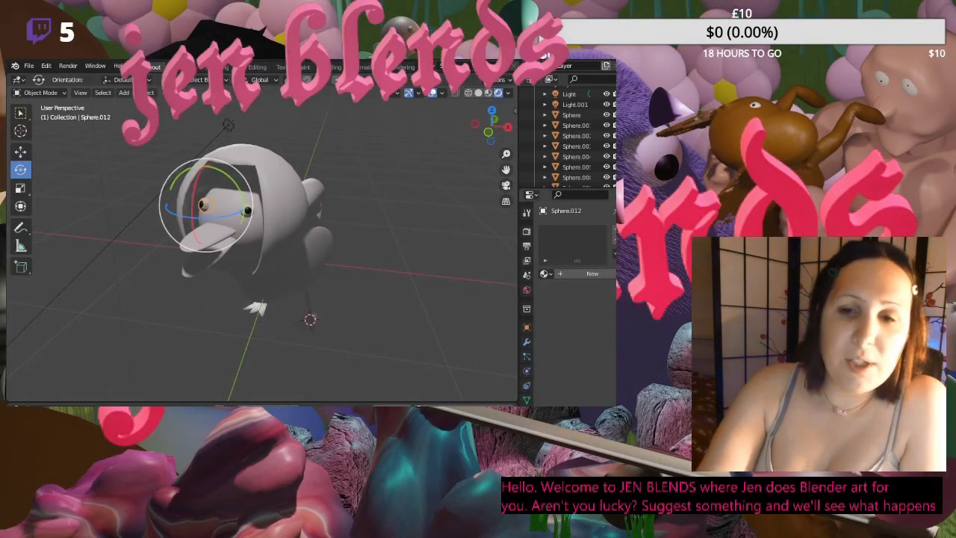
pyautogui.click(574, 274)
pyautogui.click(588, 383)
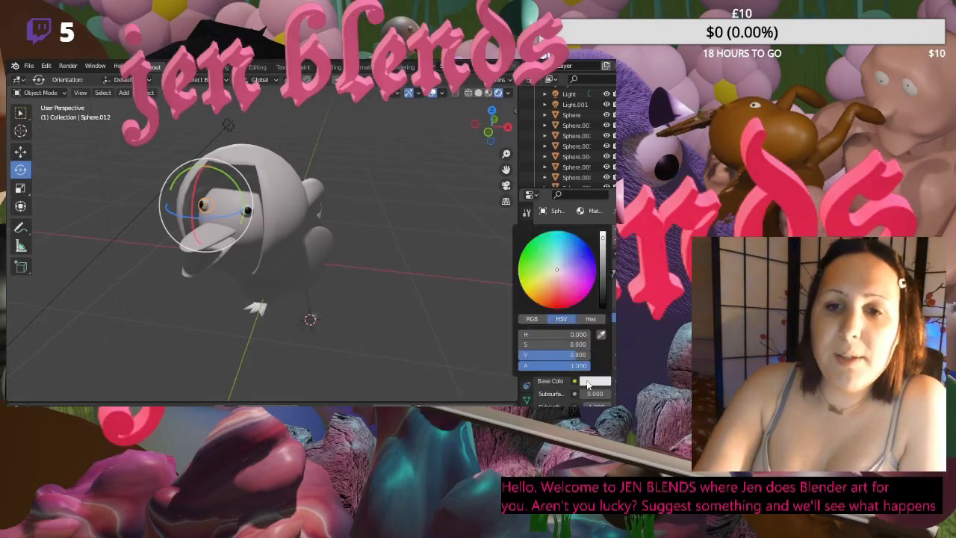
pyautogui.moveTo(603, 245); pyautogui.dragTo(604, 234)
pyautogui.click(255, 239)
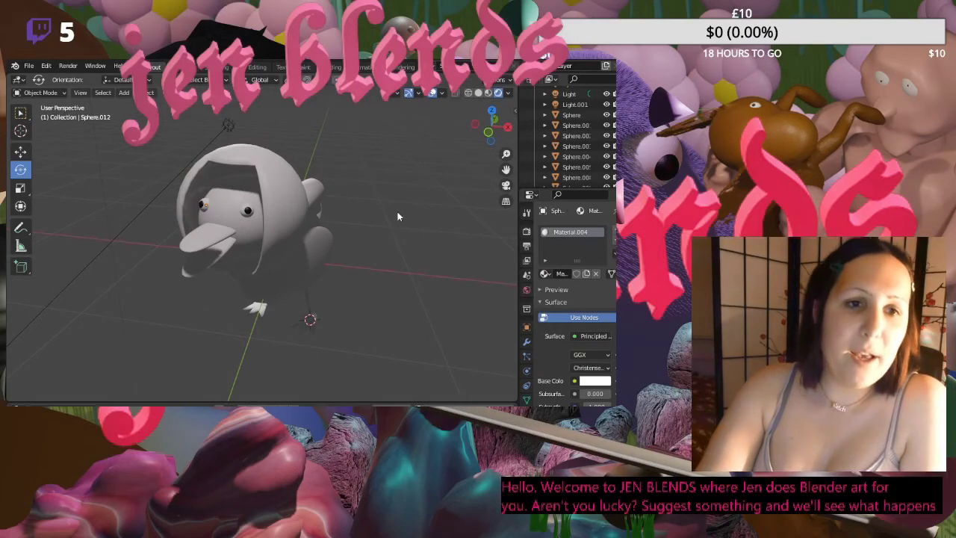
pyautogui.moveTo(166, 330); pyautogui.dragTo(235, 236, button='middle')
pyautogui.scroll(-5, 323, 247)
# - Move the area light Light.001 along X and Y to sit in front of the bird
pyautogui.click(228, 201)
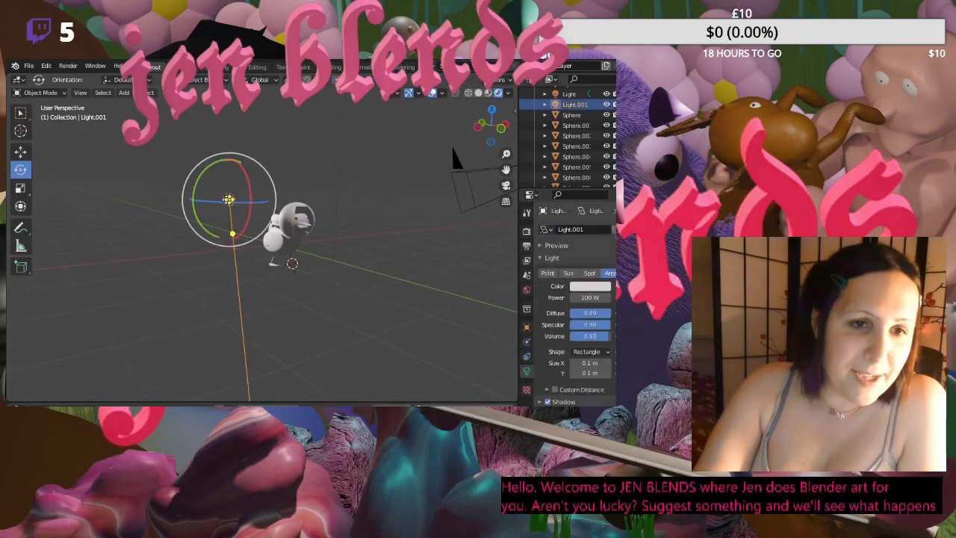
pyautogui.click(506, 185)
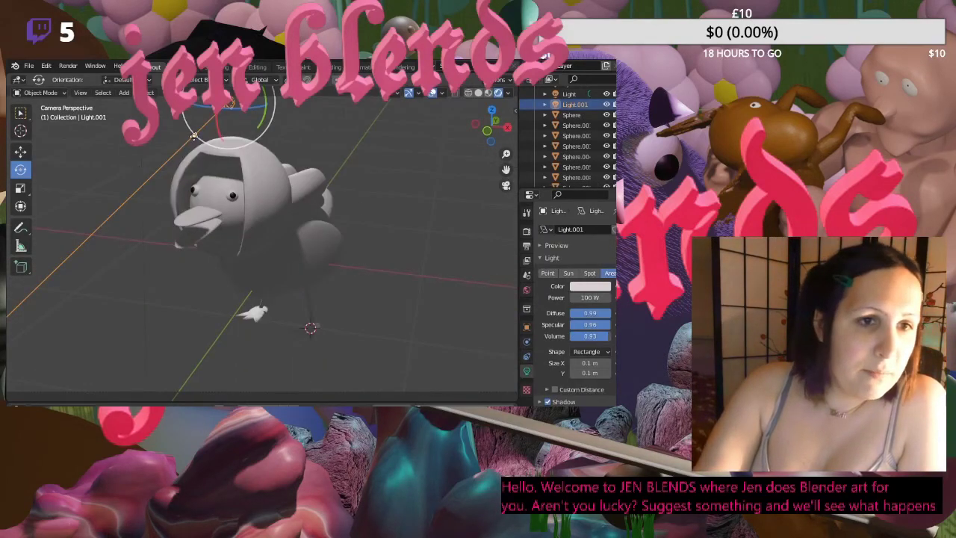
pyautogui.scroll(-2, 330, 184)
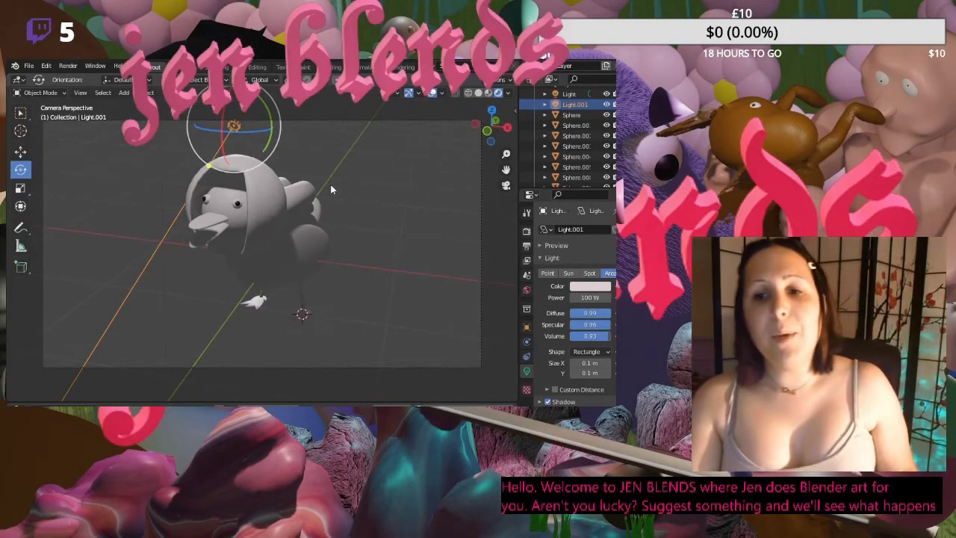
pyautogui.scroll(-1, 344, 177)
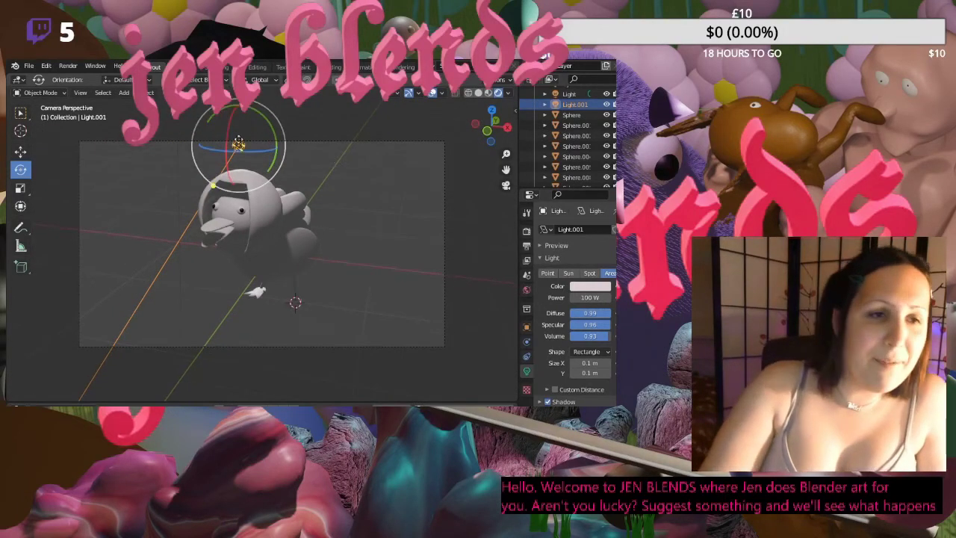
pyautogui.hotkey('shift', 'space')
pyautogui.press('g')
pyautogui.moveTo(275, 148); pyautogui.dragTo(288, 159)
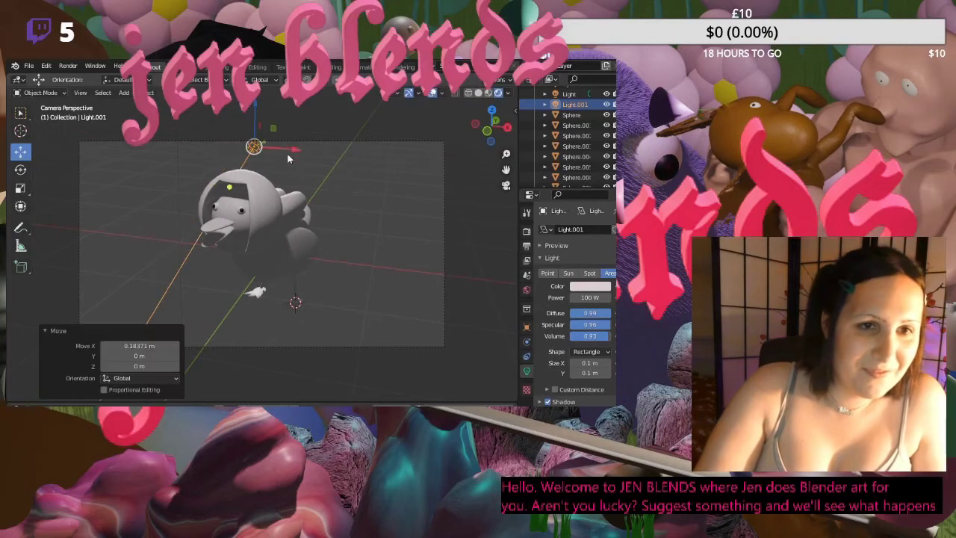
pyautogui.moveTo(369, 196); pyautogui.dragTo(329, 184, button='middle')
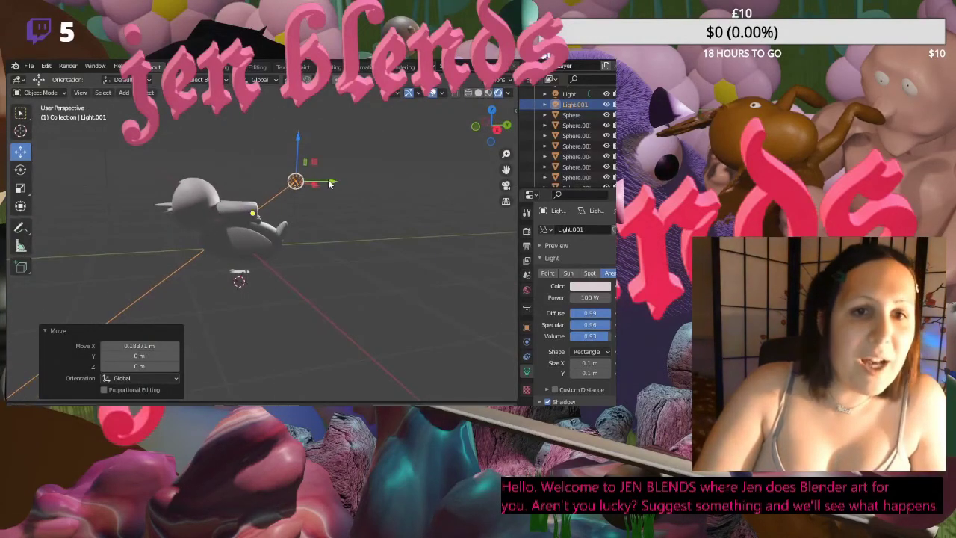
pyautogui.moveTo(329, 185); pyautogui.dragTo(144, 160)
pyautogui.moveTo(144, 160); pyautogui.dragTo(259, 203, button='middle')
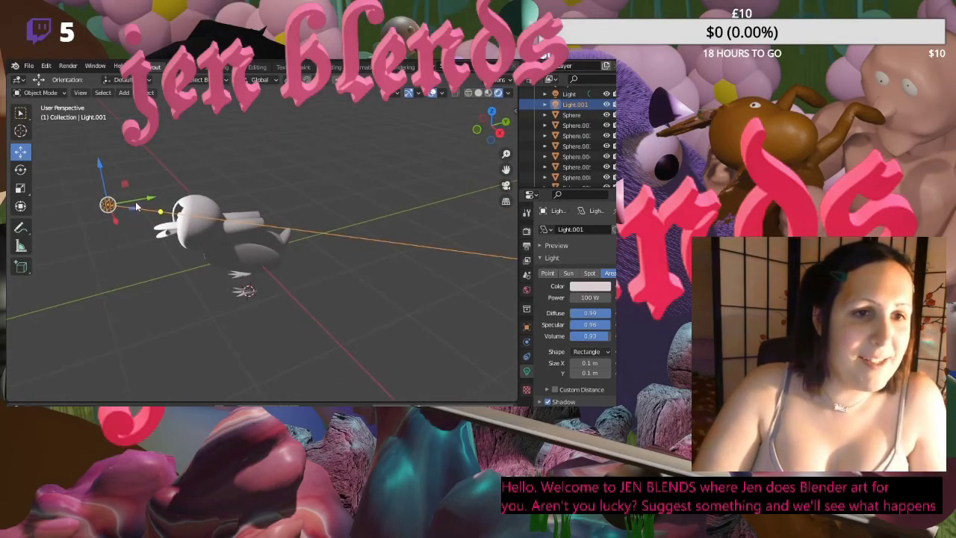
pyautogui.moveTo(138, 203); pyautogui.dragTo(117, 204)
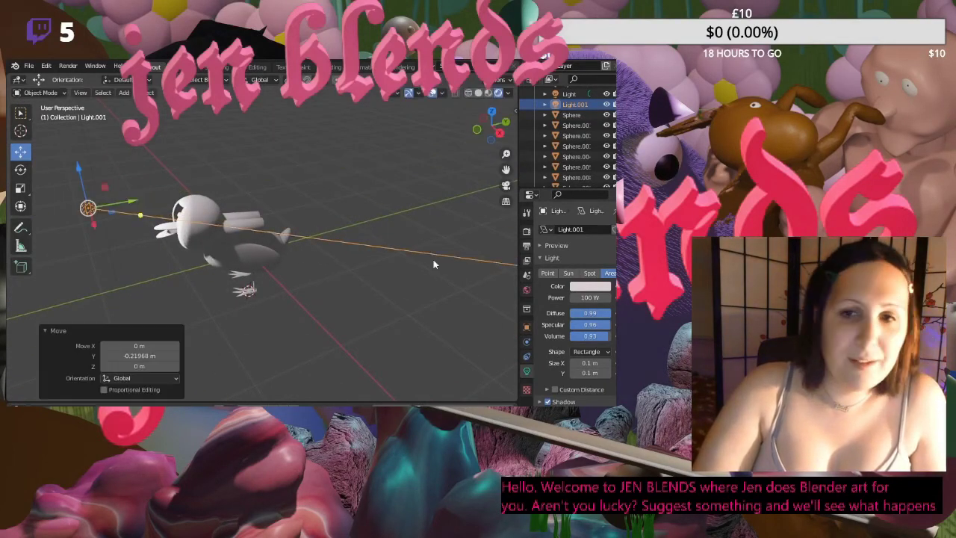
# - Set Light.001's power to 20 W and give it a blue colour
pyautogui.click(597, 297)
pyautogui.write('20')
pyautogui.press('Return')
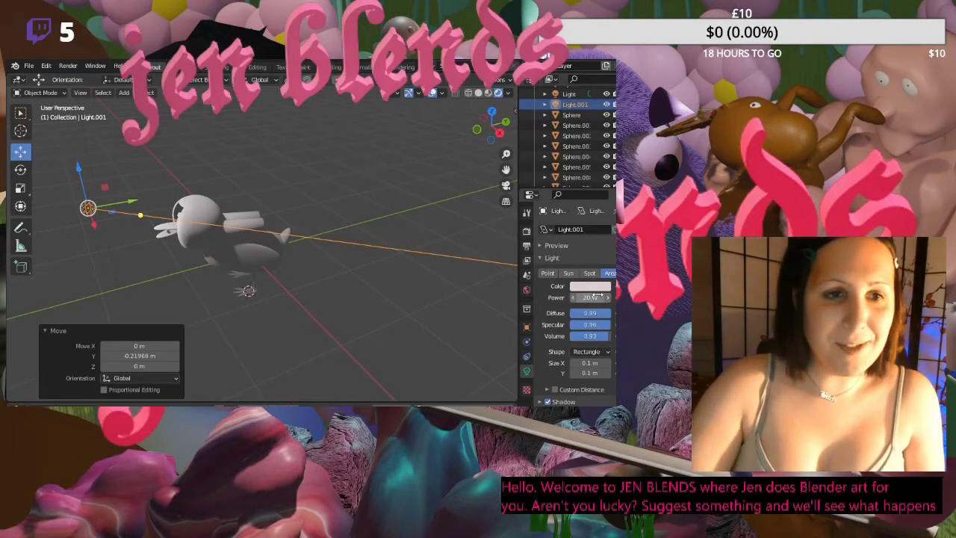
pyautogui.click(506, 185)
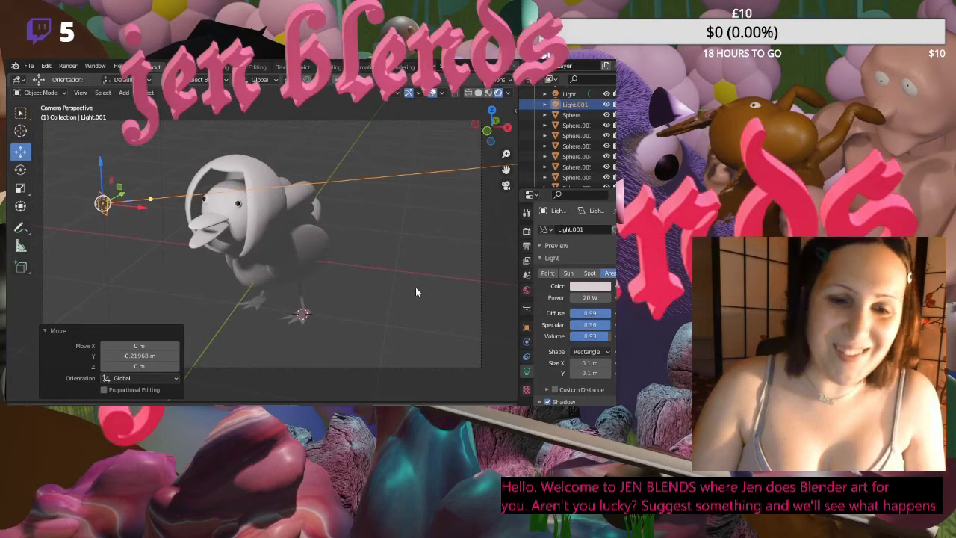
pyautogui.click(590, 286)
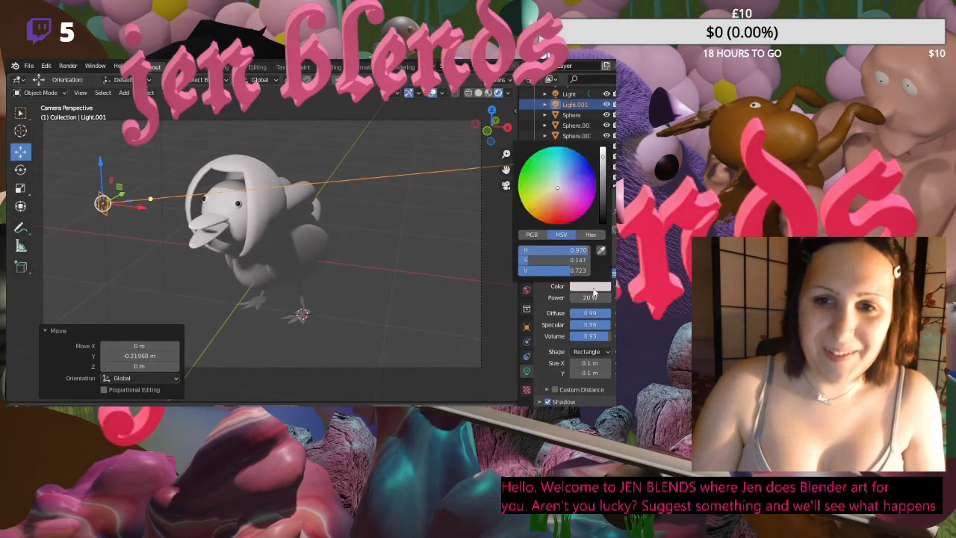
pyautogui.moveTo(562, 194); pyautogui.dragTo(570, 170)
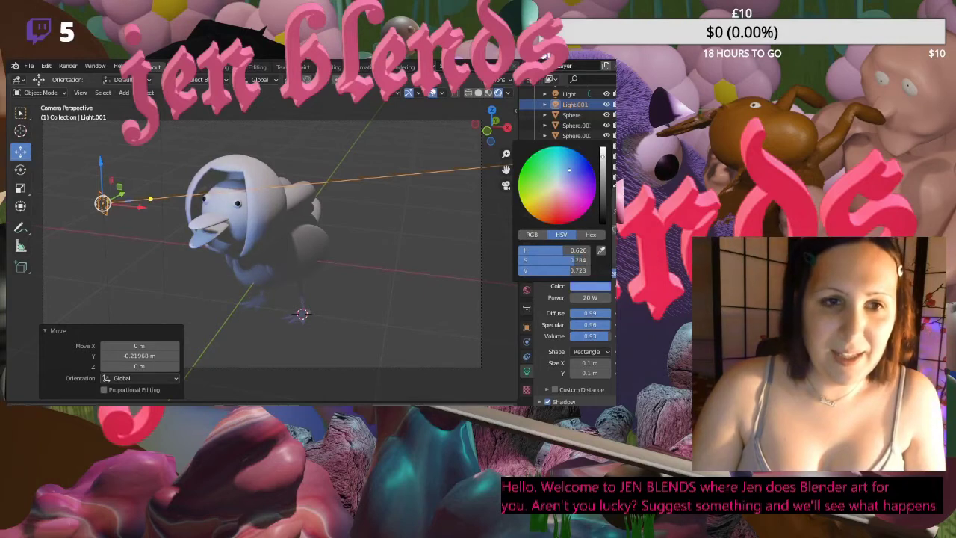
pyautogui.click(376, 136)
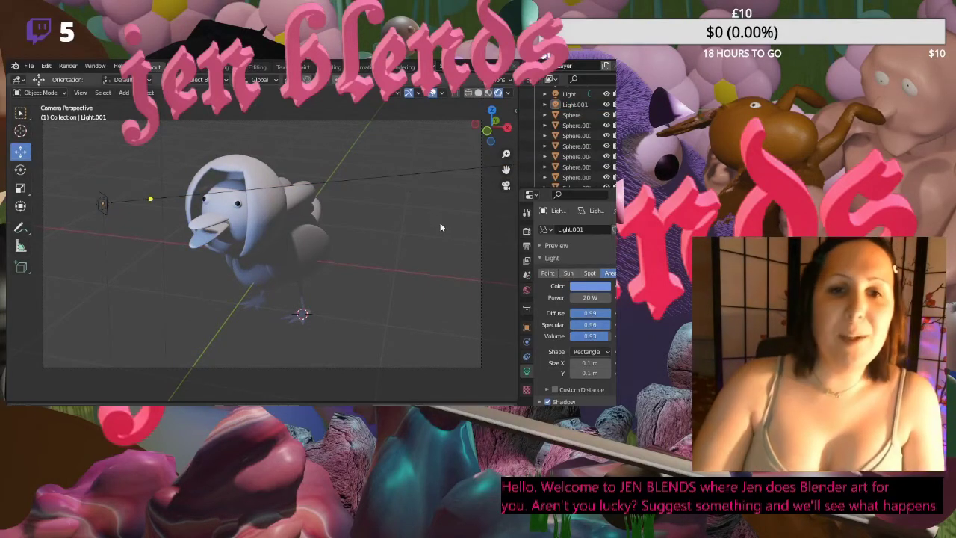
# - Leave the camera view and select the main lamp, Light
pyautogui.scroll(-2, 435, 203)
pyautogui.scroll(-5, 400, 250)
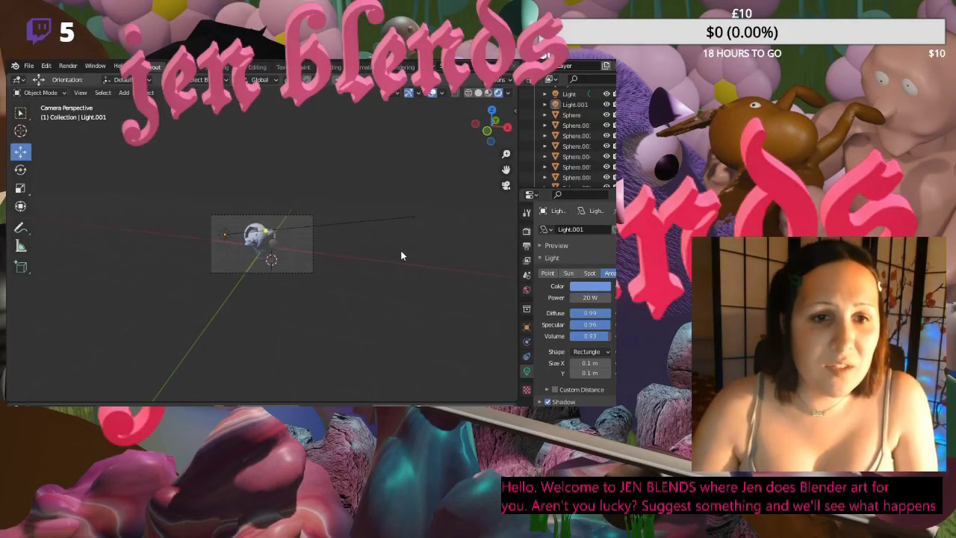
pyautogui.click(504, 184)
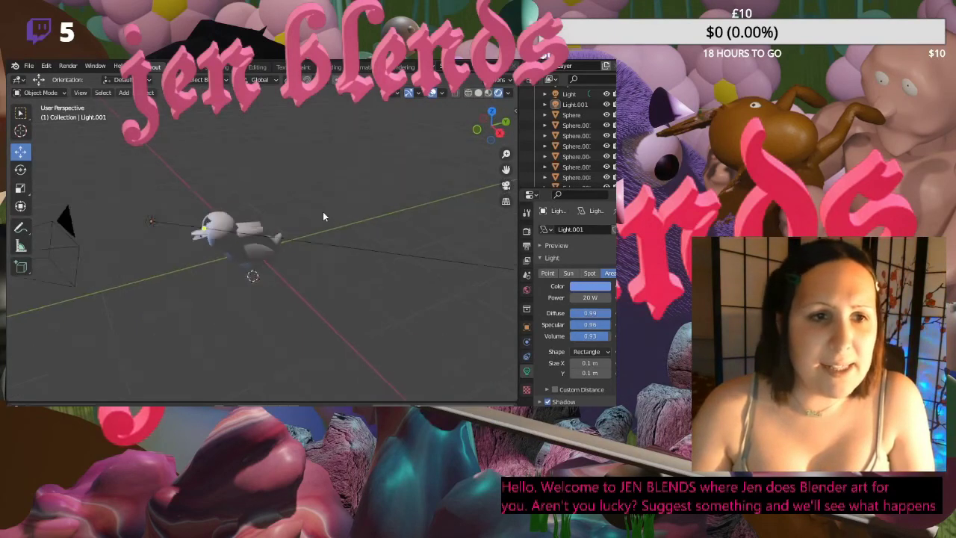
pyautogui.click(203, 160)
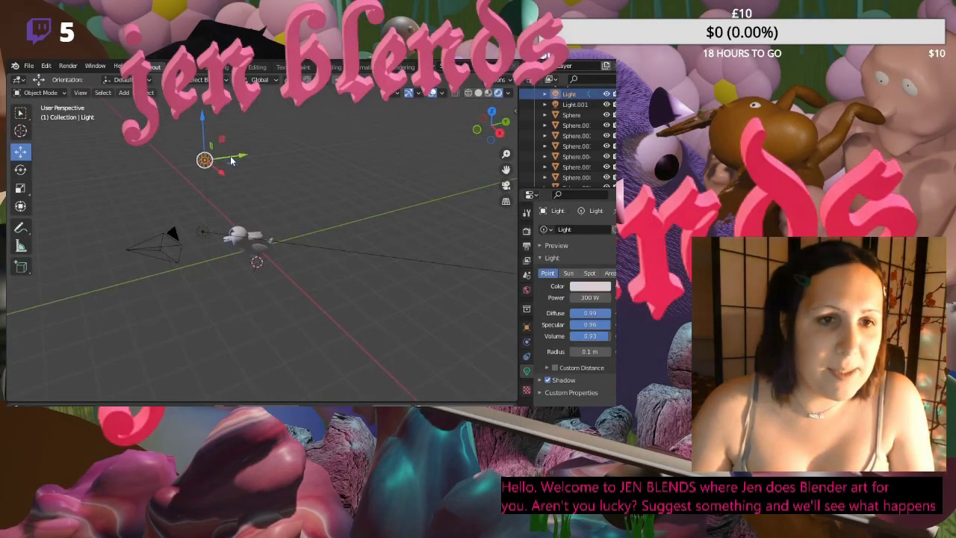
# - Move the main lamp along Y and X, turn it into an Area light, and color it pink
pyautogui.moveTo(228, 159); pyautogui.dragTo(305, 162)
pyautogui.moveTo(316, 202); pyautogui.dragTo(293, 196)
pyautogui.click(610, 273)
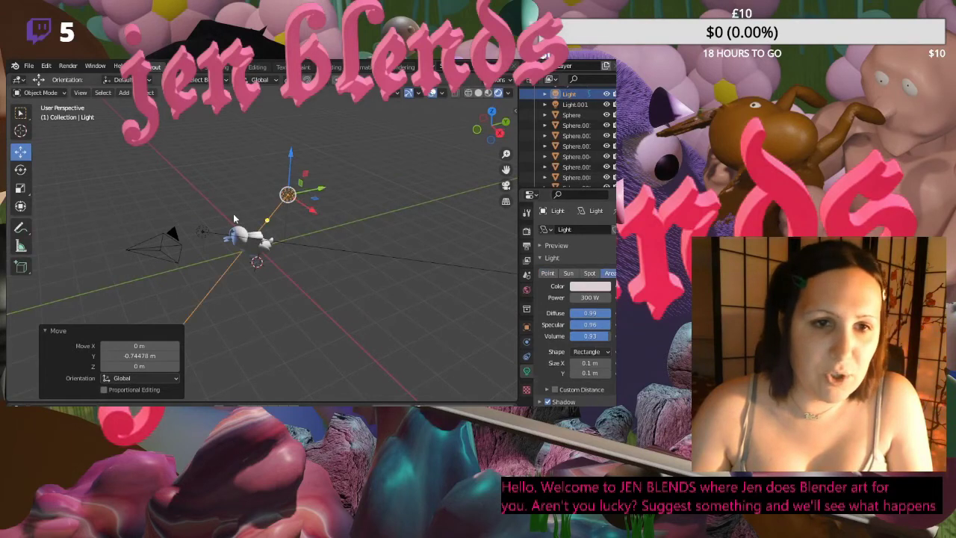
pyautogui.click(590, 286)
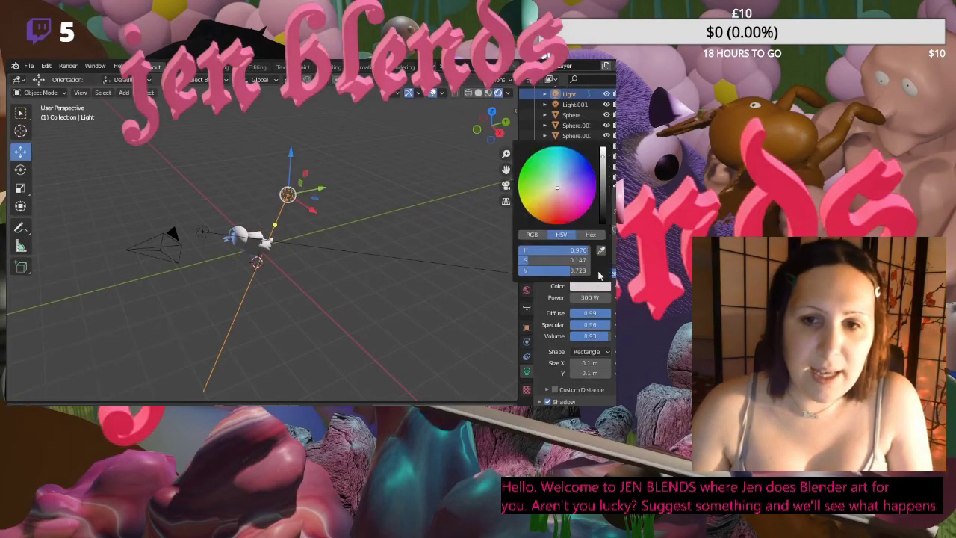
pyautogui.click(567, 196)
pyautogui.moveTo(566, 196); pyautogui.dragTo(567, 202)
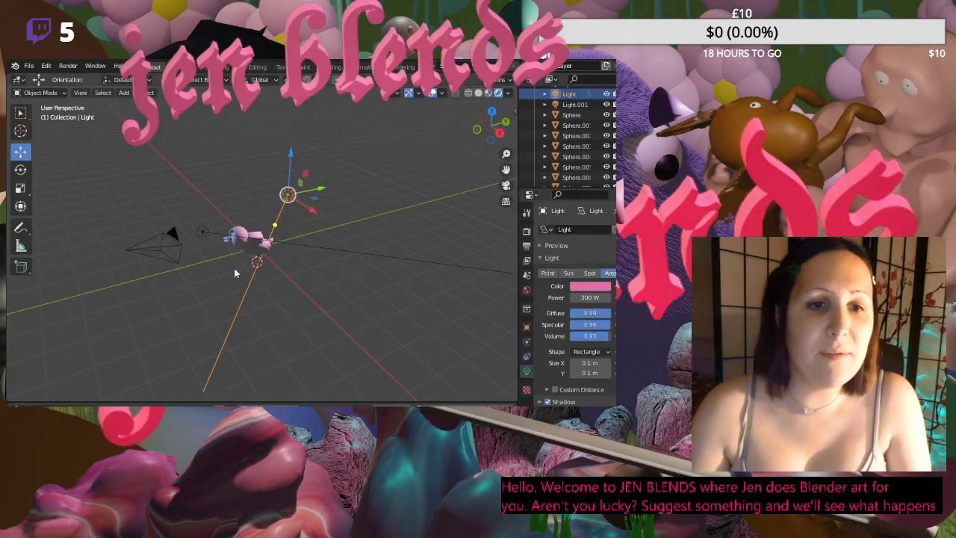
# - Raise Light.001's power to 40 W and check the lighting through the camera
pyautogui.click(199, 233)
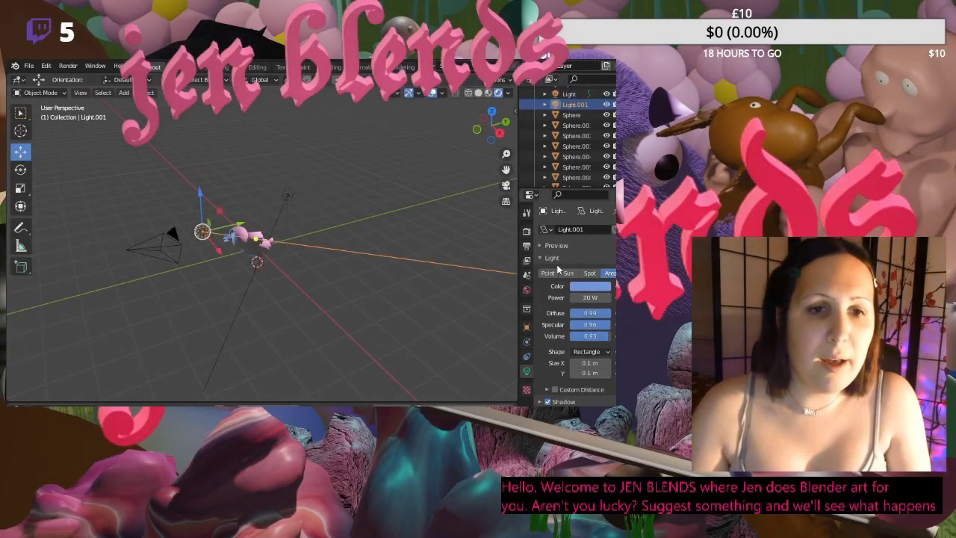
pyautogui.click(596, 297)
pyautogui.write('40')
pyautogui.press('Return')
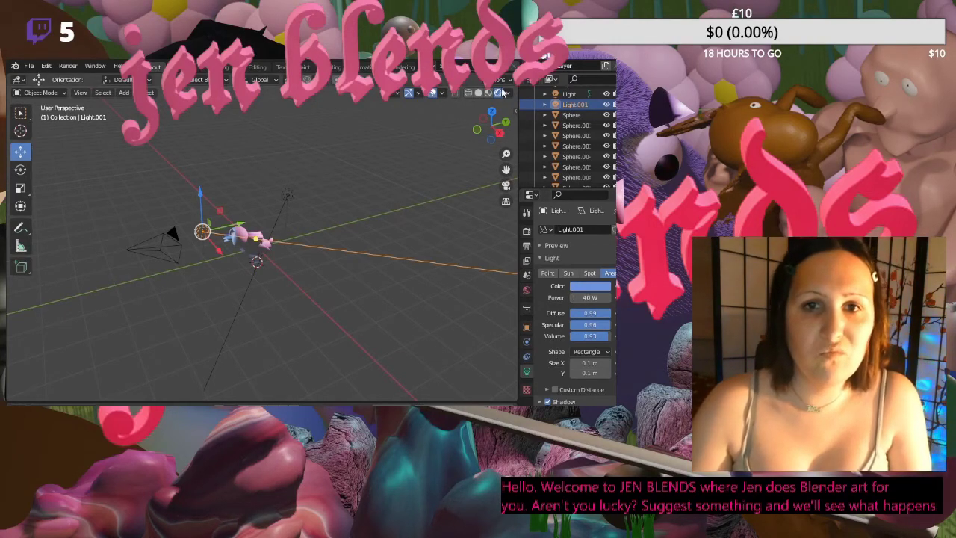
pyautogui.click(506, 184)
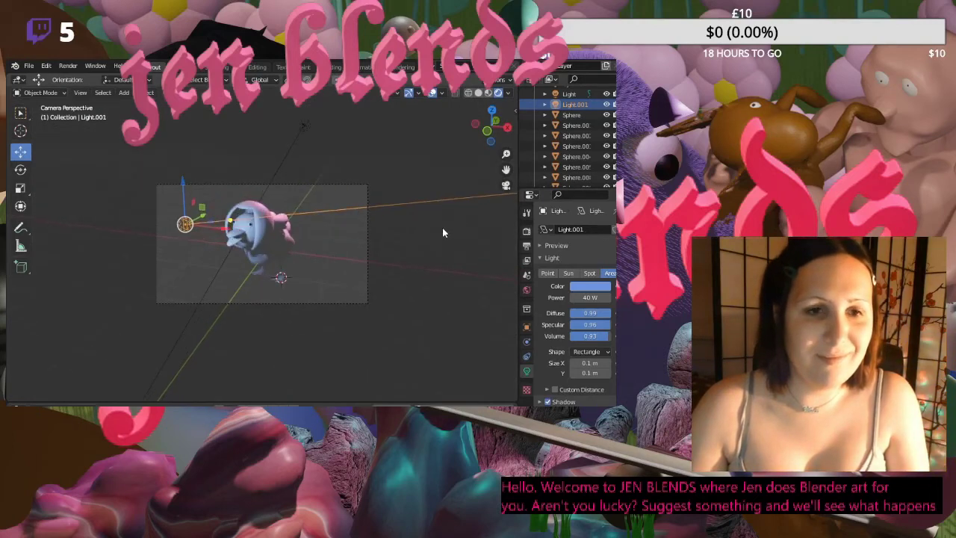
pyautogui.scroll(4, 442, 233)
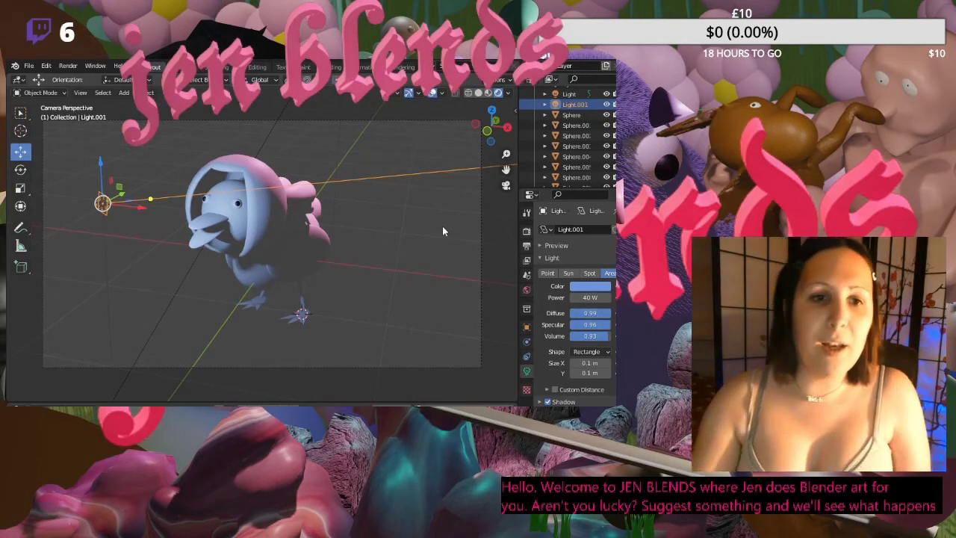
pyautogui.moveTo(351, 208); pyautogui.dragTo(329, 209, button='middle')
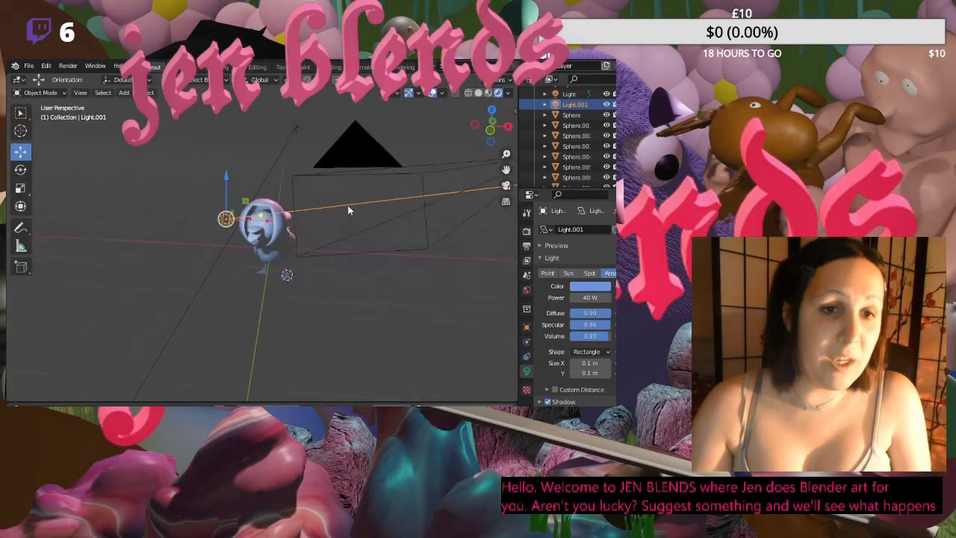
pyautogui.scroll(3, 312, 214)
# - Give the inner head sphere Sphere.001 a new green material
pyautogui.click(284, 197)
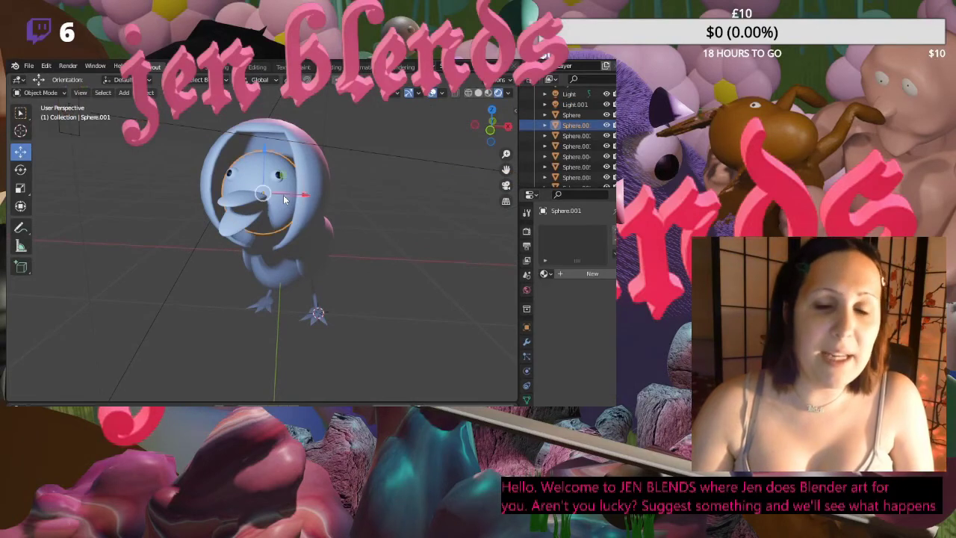
pyautogui.click(609, 275)
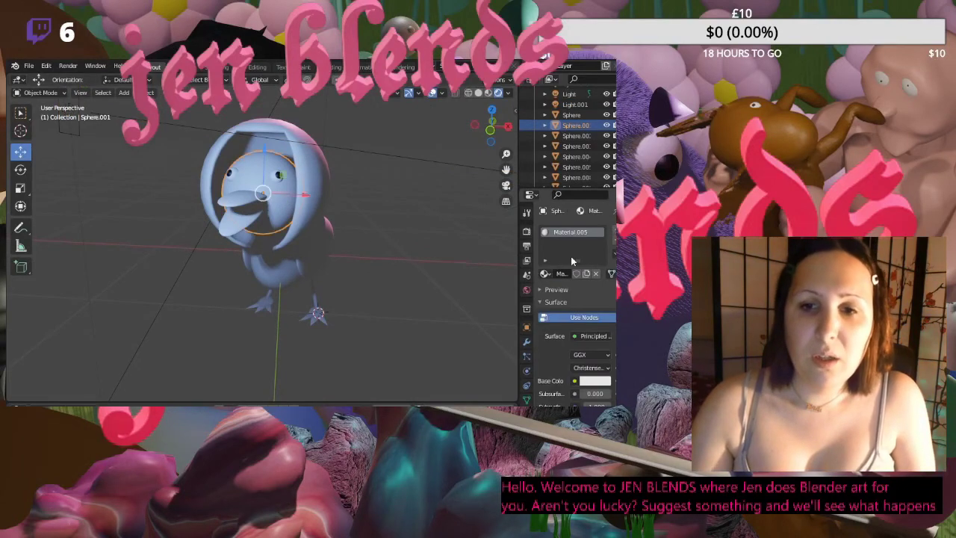
pyautogui.click(595, 383)
pyautogui.moveTo(558, 272)
pyautogui.mouseDown()
pyautogui.moveTo(535, 263)
pyautogui.moveTo(544, 247)
pyautogui.mouseUp()
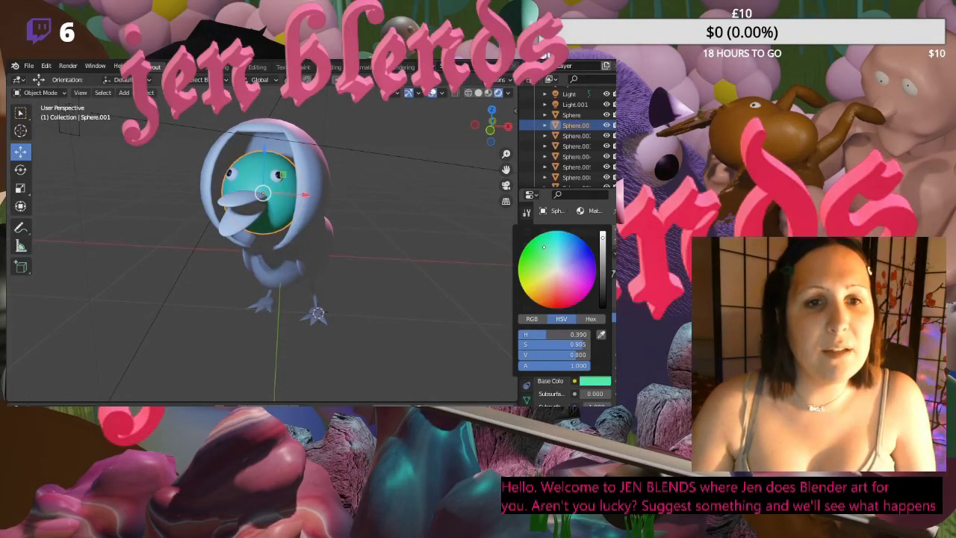
pyautogui.click(450, 235)
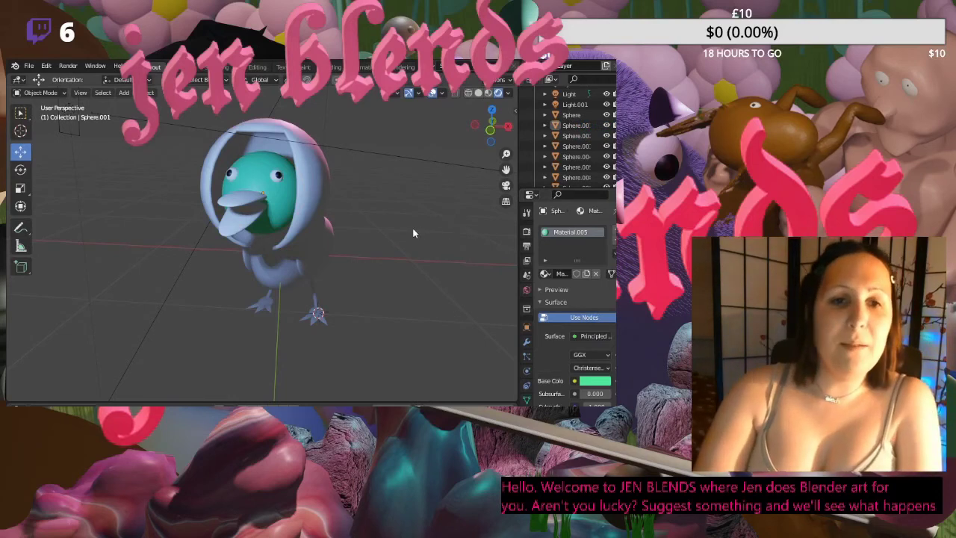
pyautogui.moveTo(418, 230)
pyautogui.mouseDown(button='middle')
pyautogui.moveTo(435, 250)
pyautogui.moveTo(478, 231)
pyautogui.moveTo(464, 238)
pyautogui.moveTo(414, 210)
pyautogui.moveTo(423, 214)
pyautogui.mouseUp(button='middle')
# - Give the neck cylinder a new white material, Material.006
pyautogui.click(299, 198)
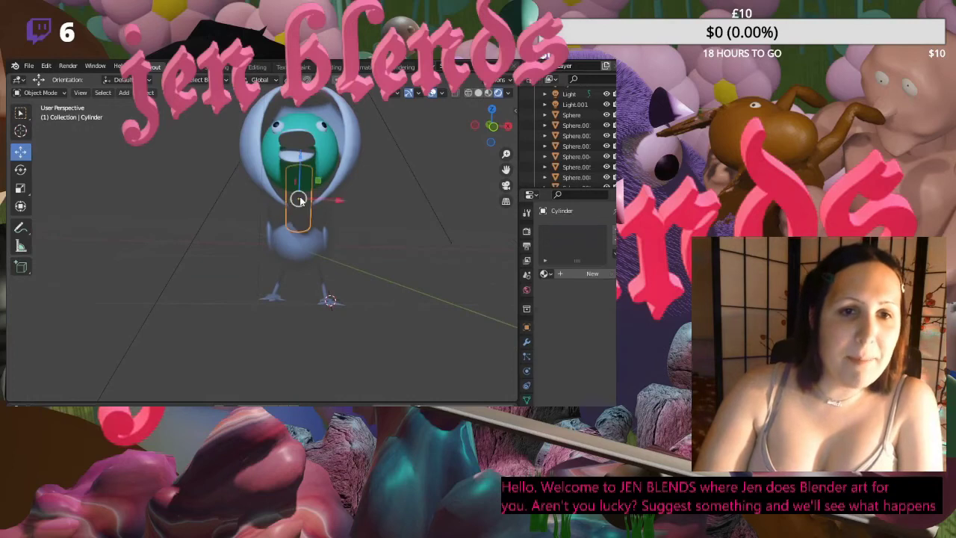
pyautogui.click(573, 275)
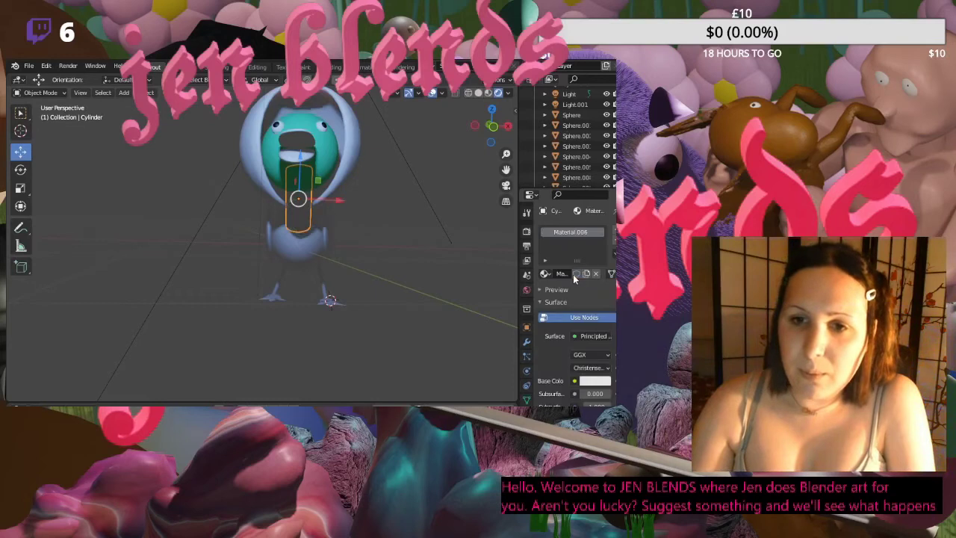
pyautogui.click(598, 381)
pyautogui.click(603, 241)
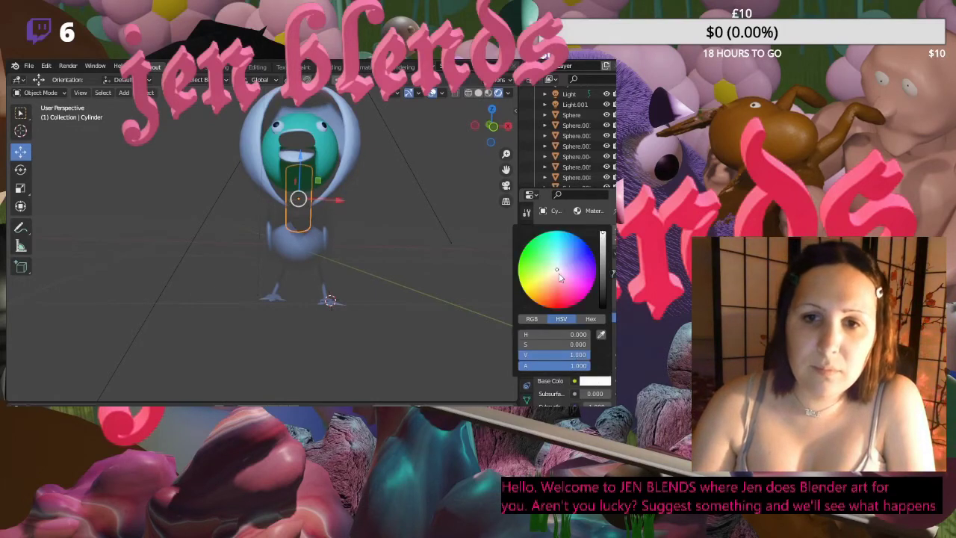
pyautogui.moveTo(557, 274)
pyautogui.mouseDown()
pyautogui.moveTo(553, 257)
pyautogui.moveTo(555, 272)
pyautogui.mouseUp()
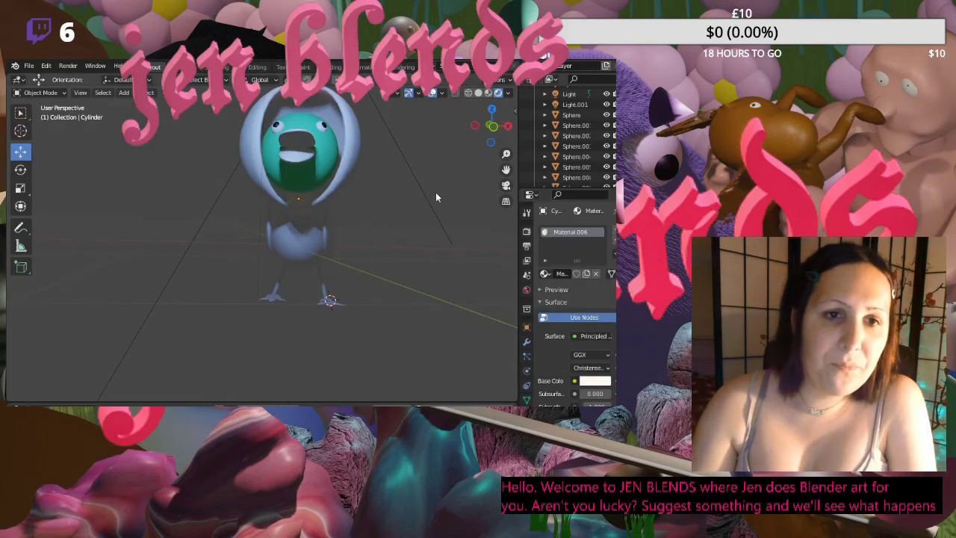
pyautogui.moveTo(435, 192); pyautogui.dragTo(387, 210, button='middle')
pyautogui.moveTo(426, 286); pyautogui.dragTo(418, 231, button='middle')
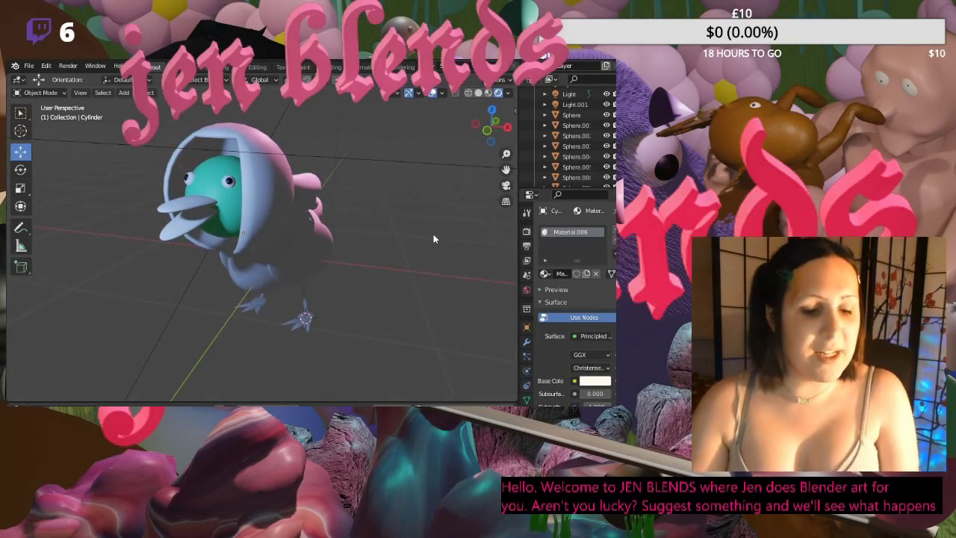
pyautogui.scroll(-5, 379, 206)
pyautogui.scroll(-3, 380, 206)
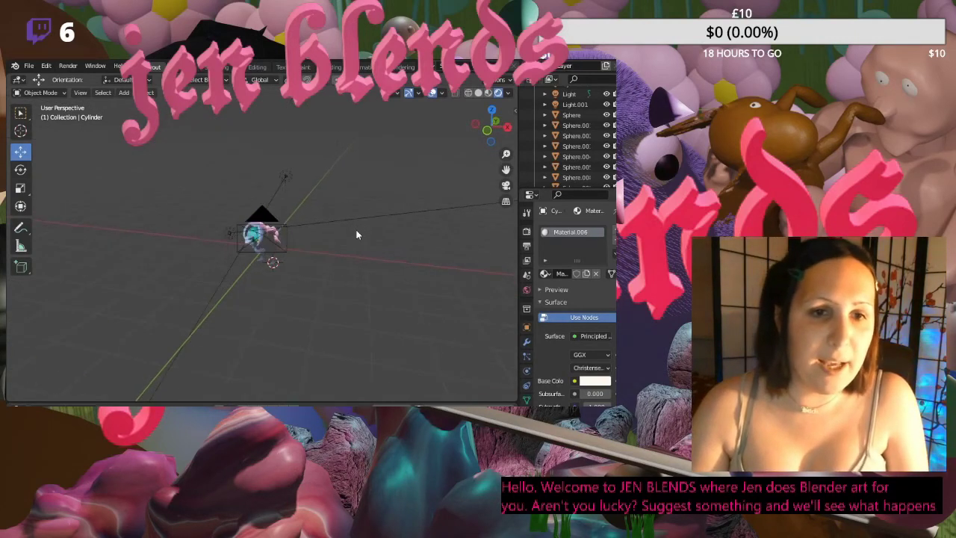
# - Orbit to a side view of the bird and select the white helmet sphere
pyautogui.hotkey('shift', 'a')
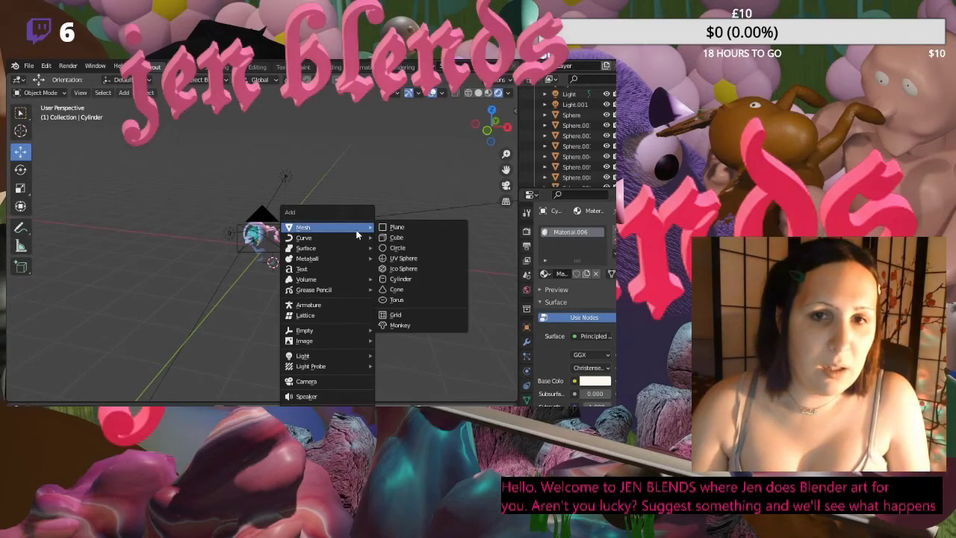
pyautogui.press('Escape')
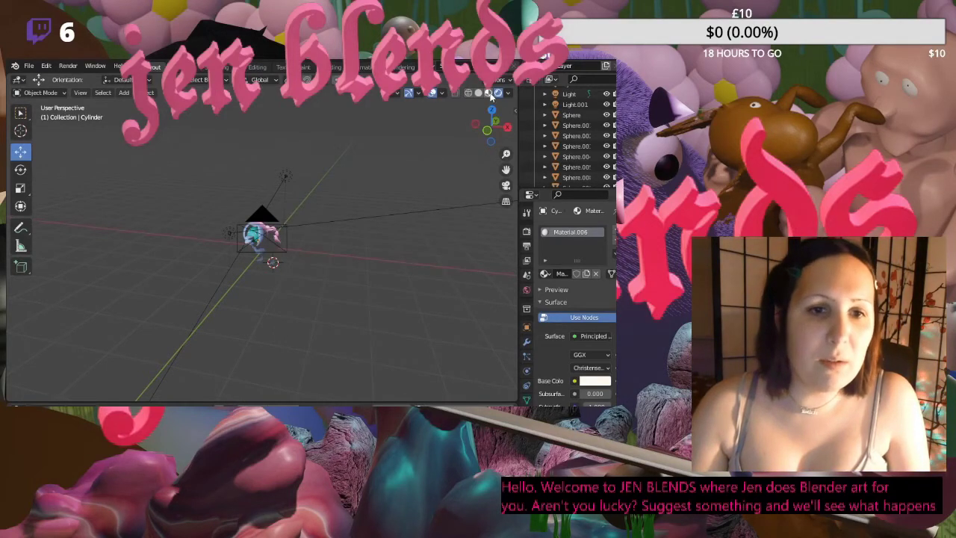
pyautogui.scroll(7, 357, 255)
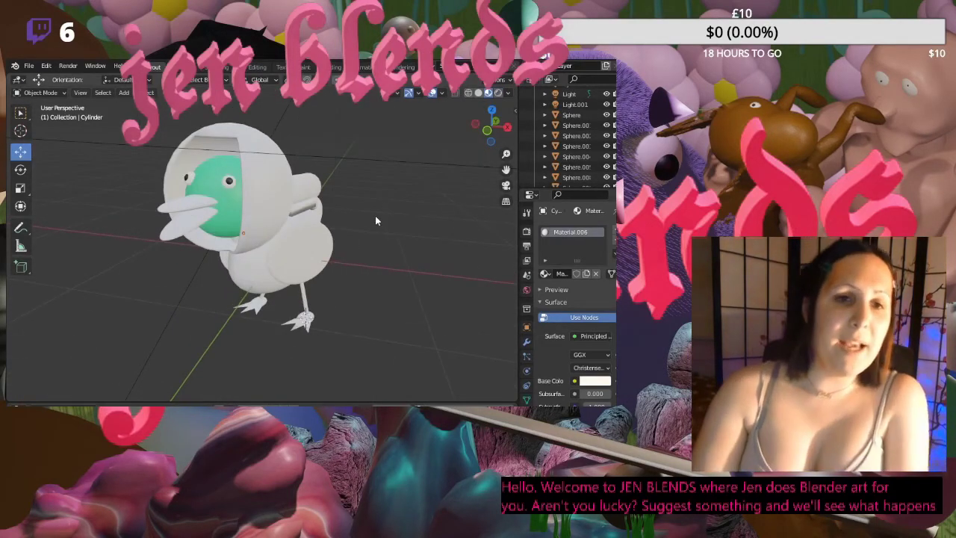
pyautogui.moveTo(304, 243); pyautogui.dragTo(324, 246, button='middle')
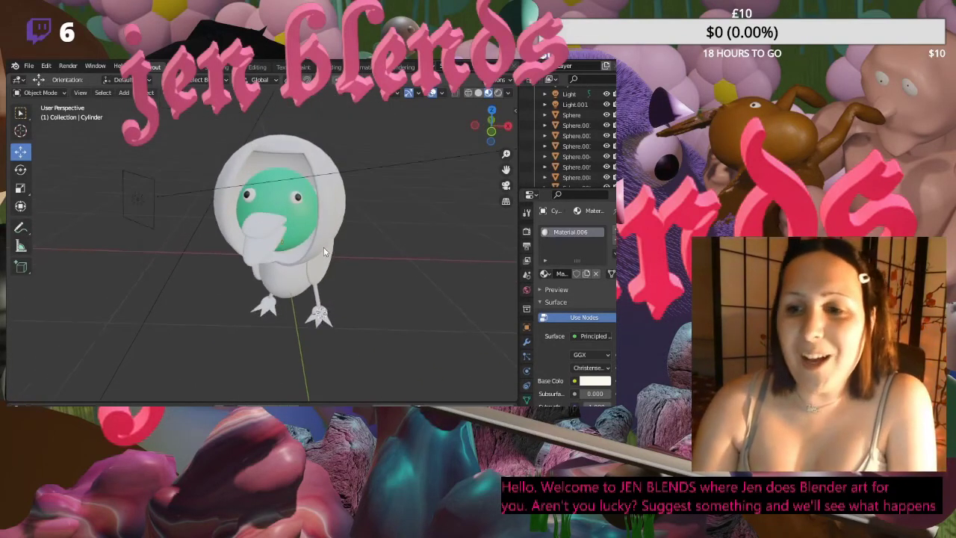
pyautogui.moveTo(416, 216); pyautogui.dragTo(302, 178, button='middle')
pyautogui.click(302, 178)
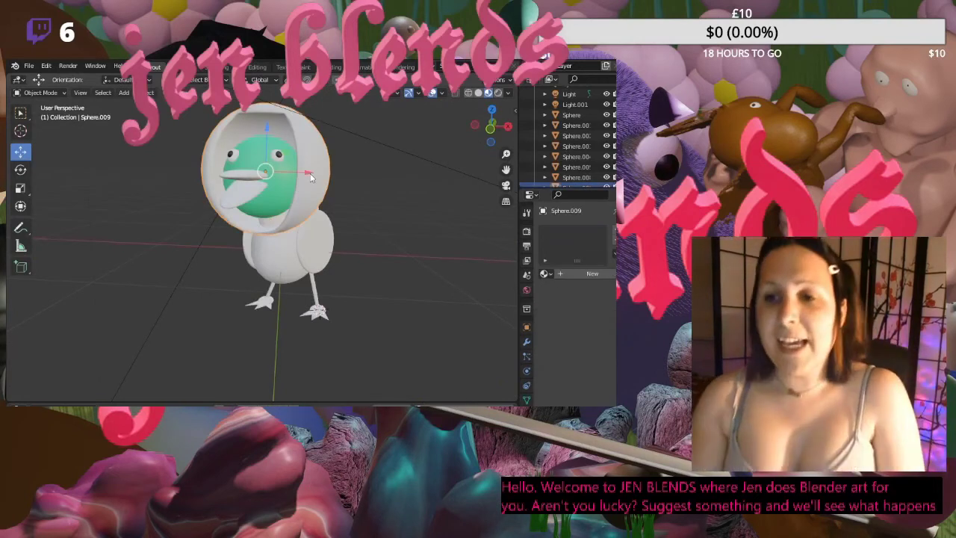
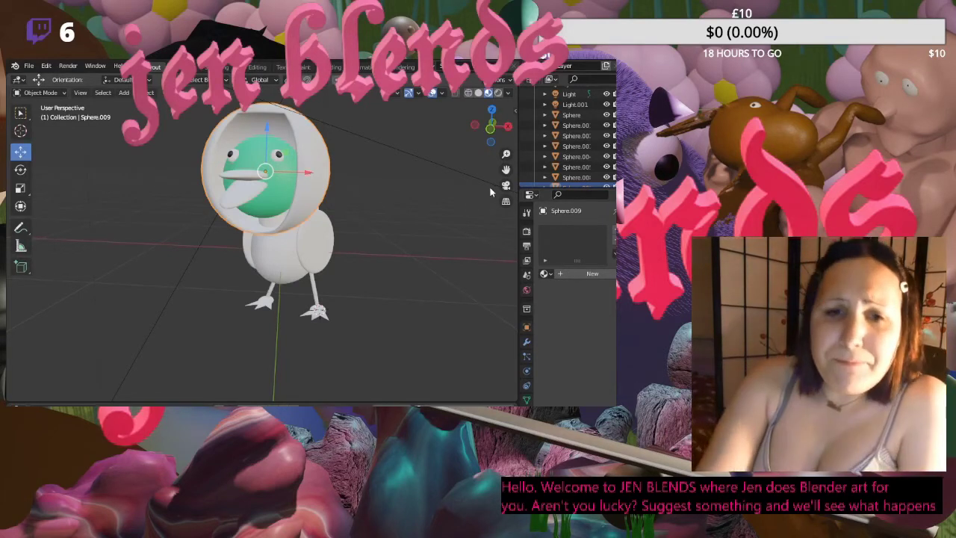
# - Select the upper beak, Sphere.002, and give it a new material
pyautogui.moveTo(457, 201); pyautogui.dragTo(437, 224, button='middle')
pyautogui.click(252, 256)
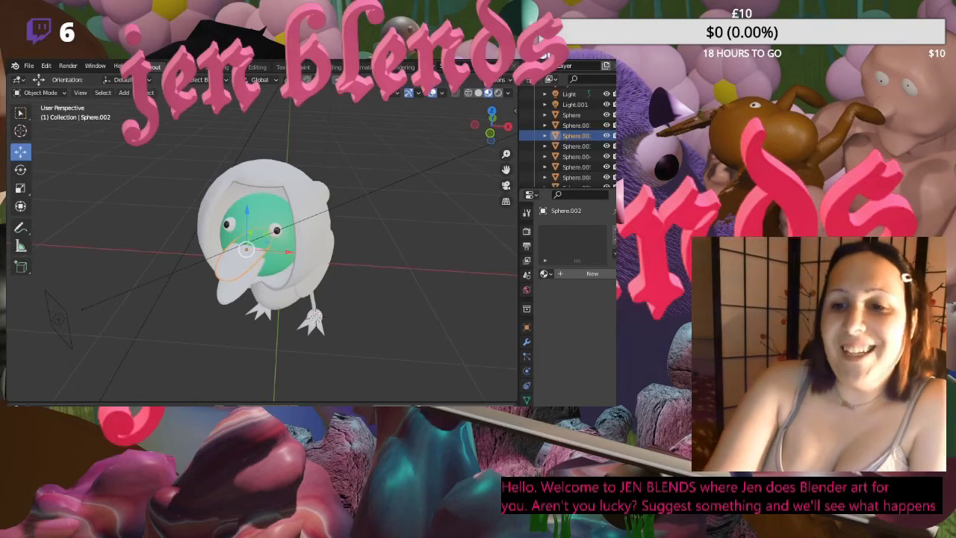
pyautogui.click(602, 275)
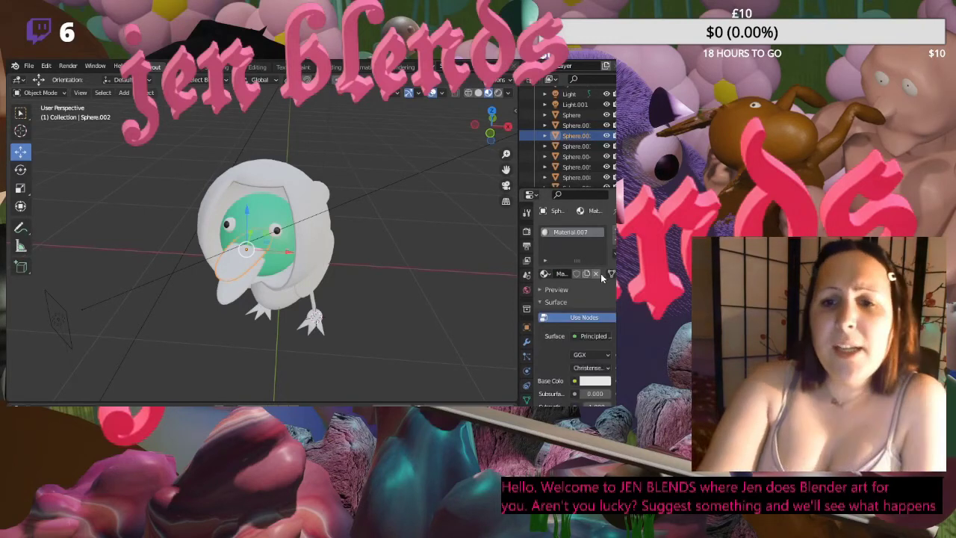
# - Tune the beak's base colour on the HSV wheel to a warm yellow-orange, about H 0.093
pyautogui.click(594, 380)
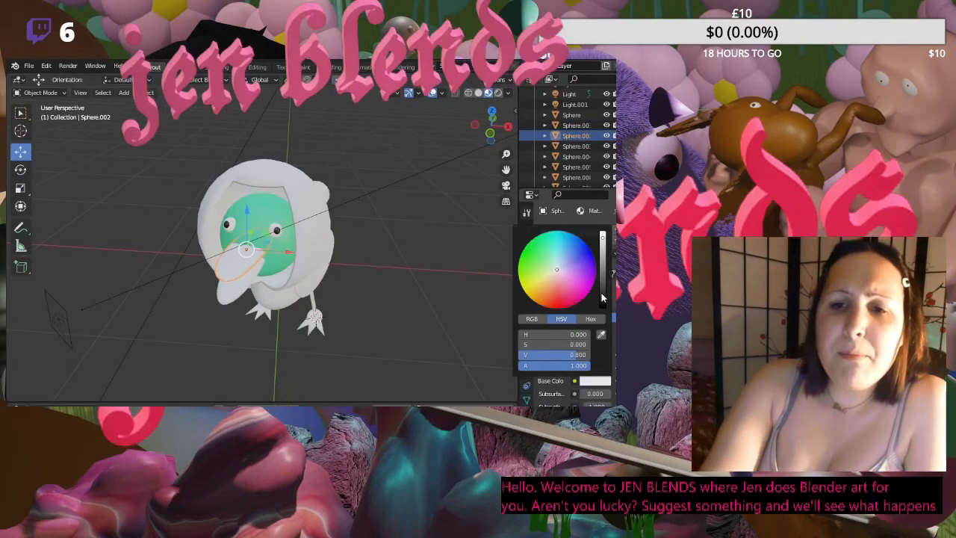
pyautogui.click(554, 272)
pyautogui.moveTo(553, 272); pyautogui.dragTo(525, 285)
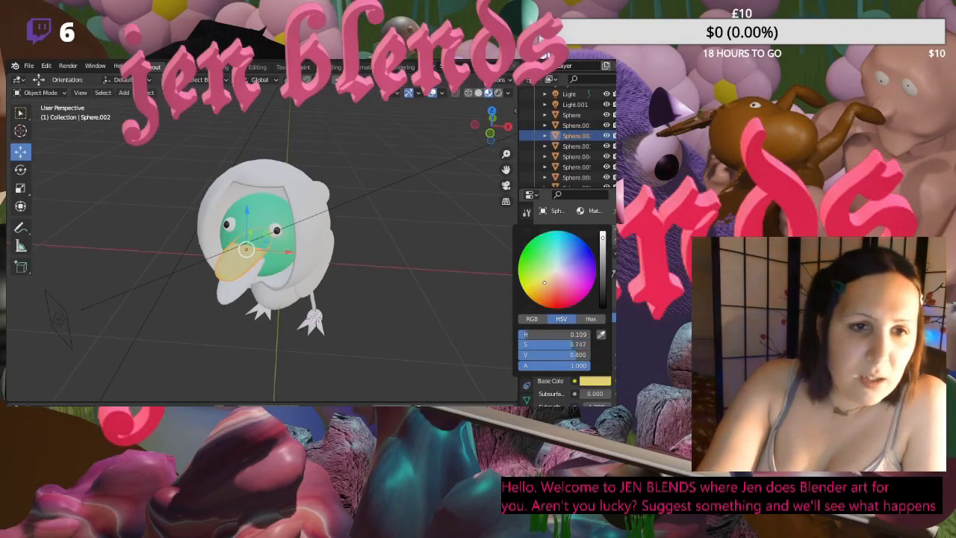
pyautogui.moveTo(544, 282)
pyautogui.mouseDown()
pyautogui.moveTo(533, 275)
pyautogui.moveTo(543, 283)
pyautogui.mouseUp()
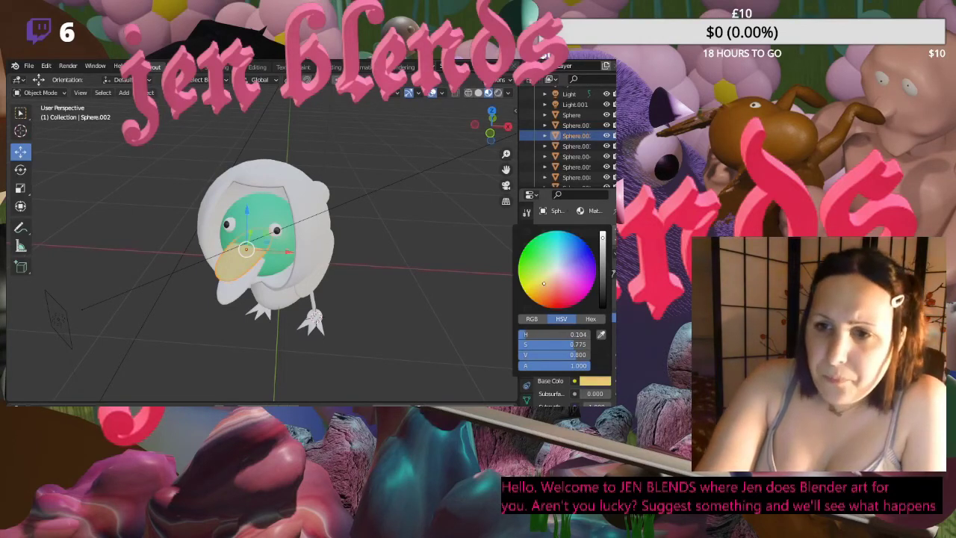
pyautogui.moveTo(542, 283); pyautogui.dragTo(538, 277)
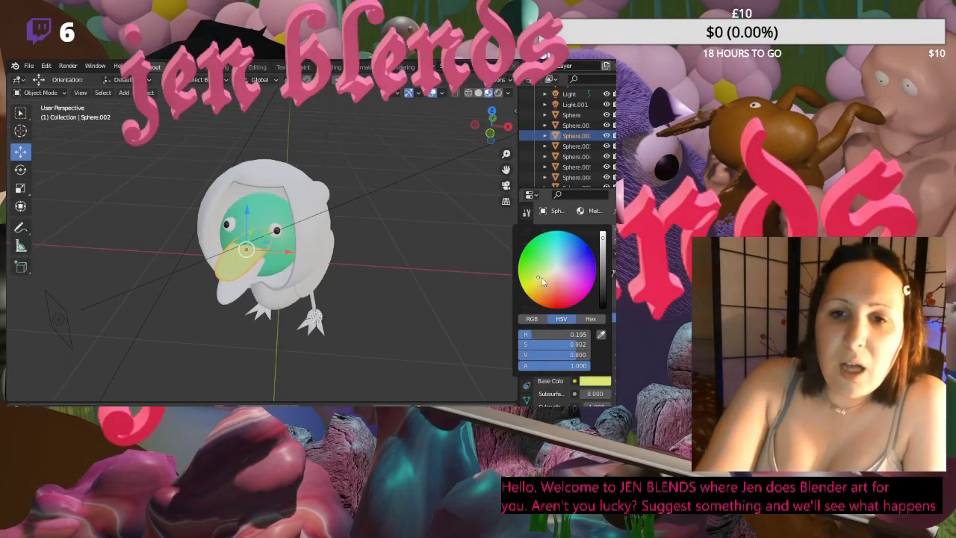
pyautogui.moveTo(540, 276); pyautogui.dragTo(551, 285)
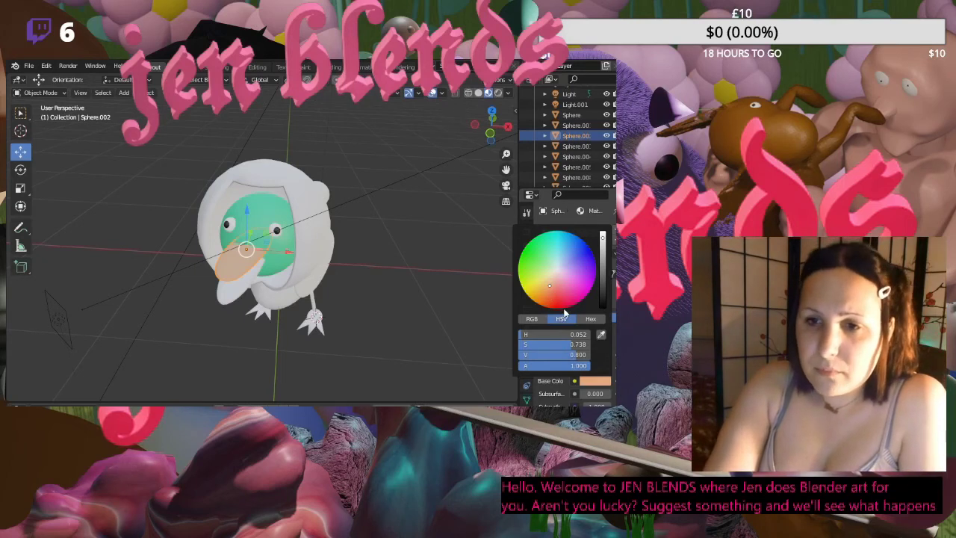
pyautogui.moveTo(550, 290); pyautogui.dragTo(541, 292)
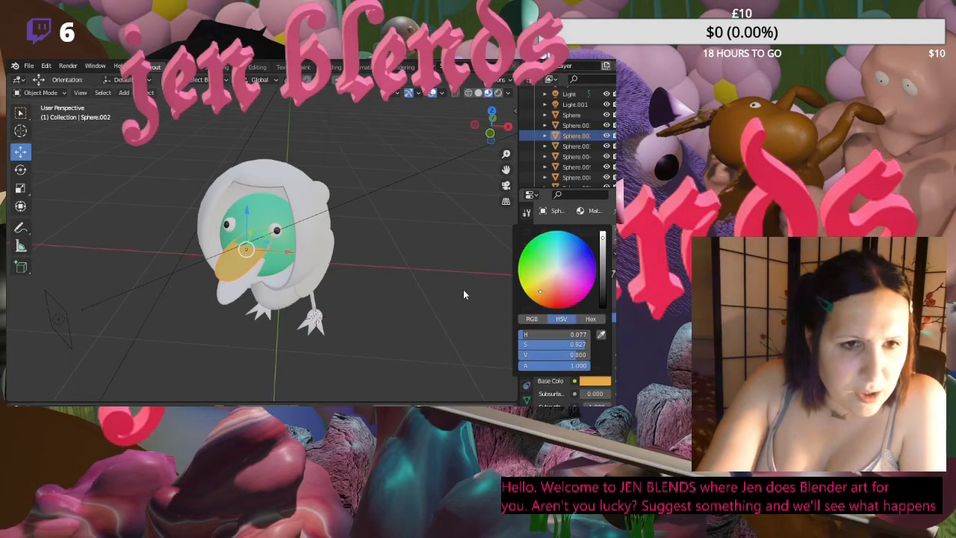
pyautogui.click(591, 381)
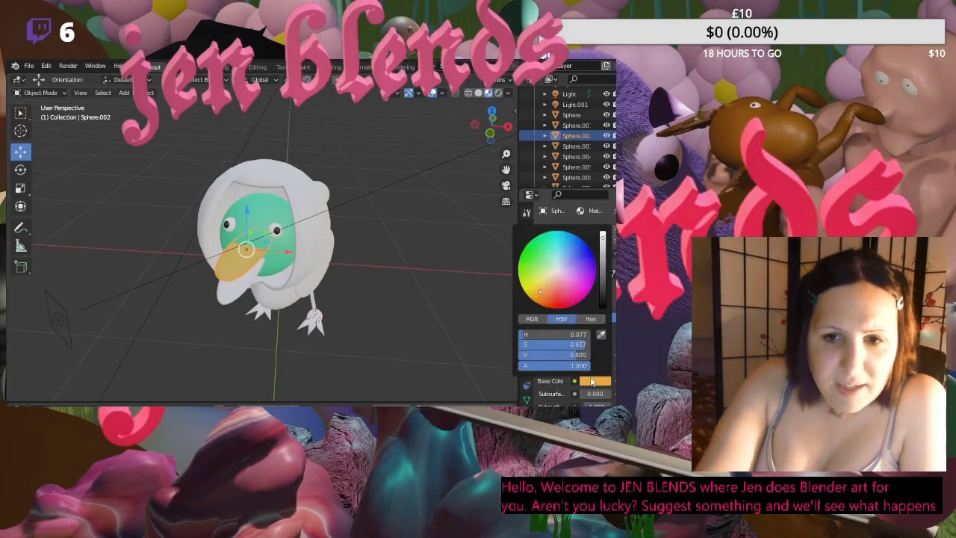
pyautogui.moveTo(542, 291)
pyautogui.mouseDown()
pyautogui.moveTo(531, 285)
pyautogui.moveTo(545, 304)
pyautogui.moveTo(535, 292)
pyautogui.mouseUp()
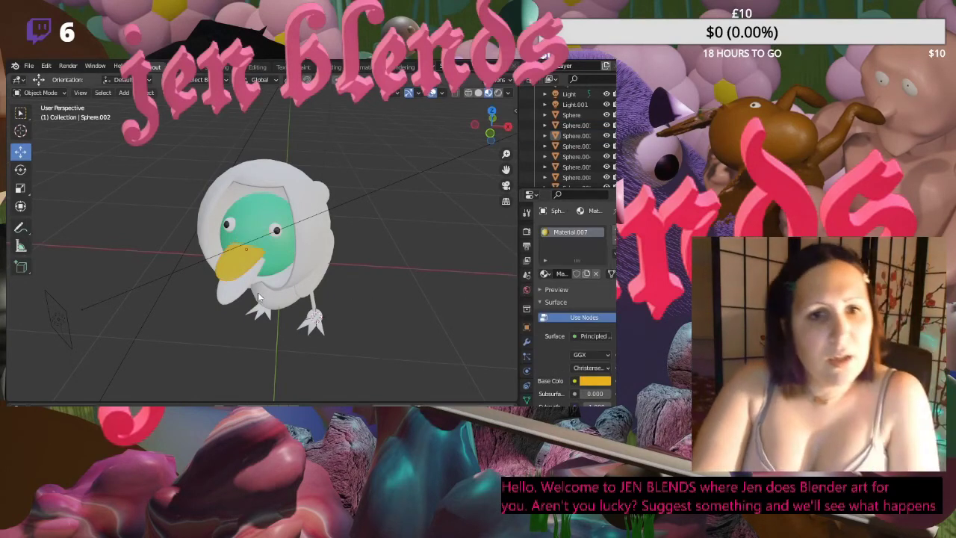
# - Show the upper beak's base colour as a hex value to read it
pyautogui.click(236, 261)
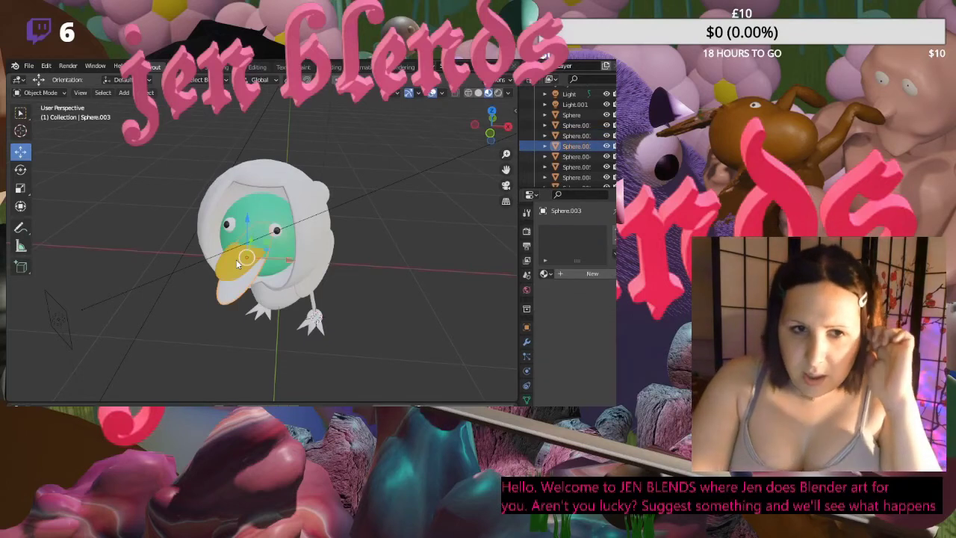
pyautogui.click(241, 260)
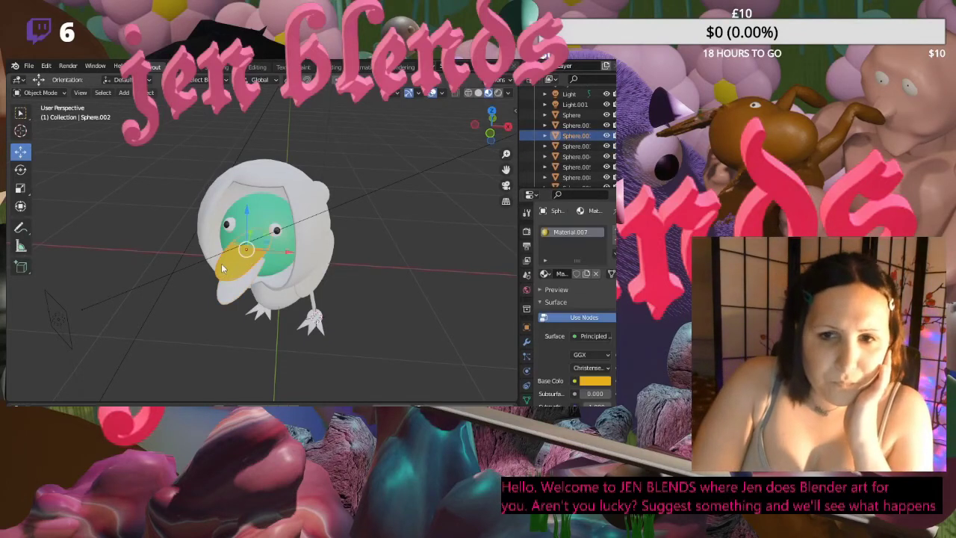
pyautogui.click(594, 381)
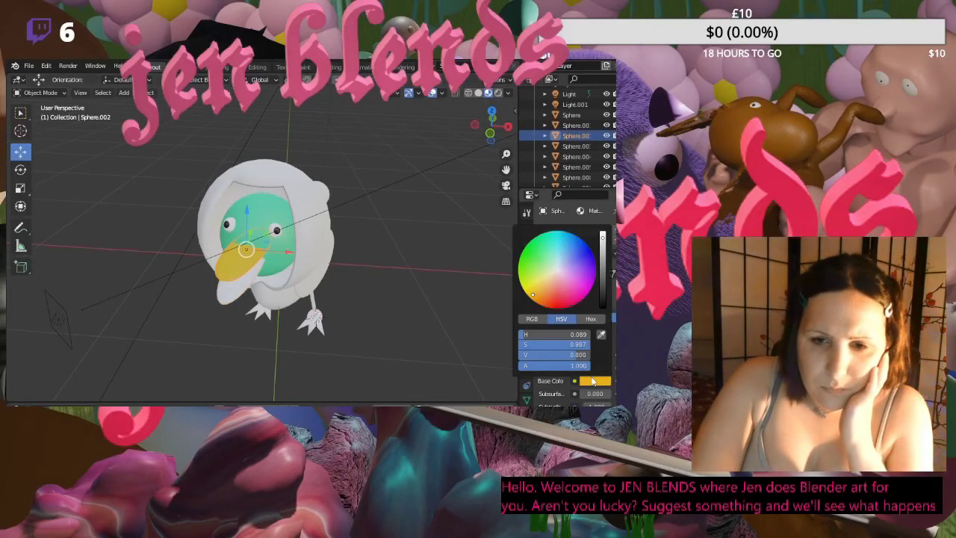
pyautogui.click(590, 318)
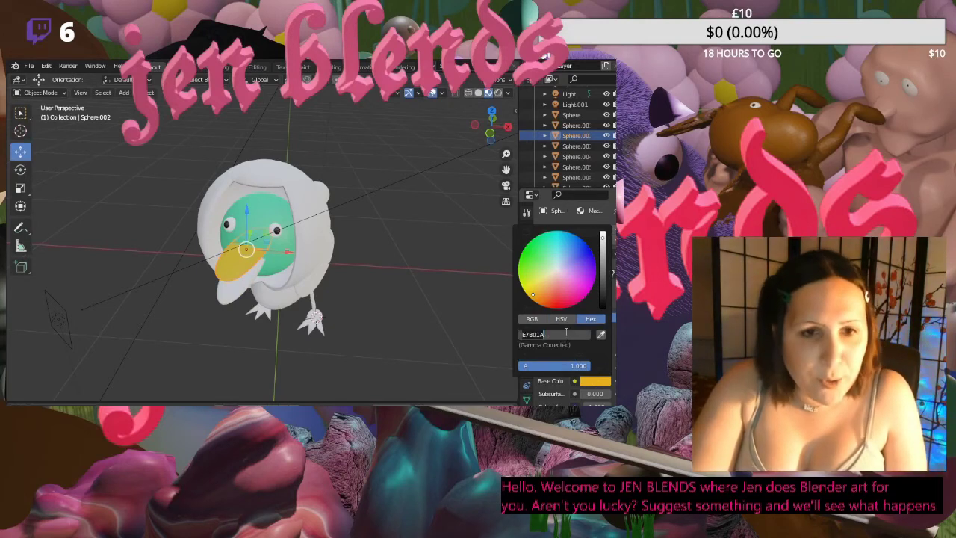
# - Give the lower beak, Sphere.003, a new material with hex colour E7B01A, then select the helmet sphere
pyautogui.click(229, 291)
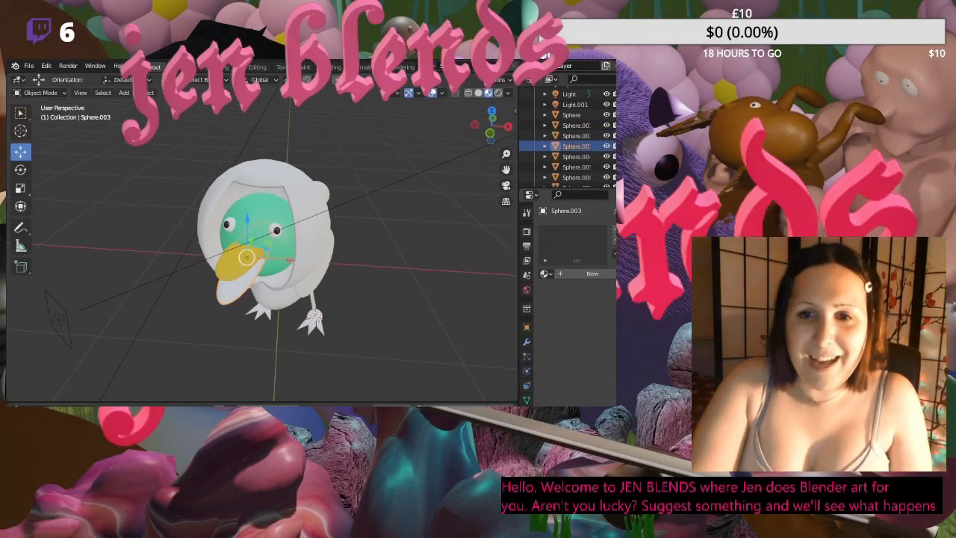
pyautogui.click(586, 275)
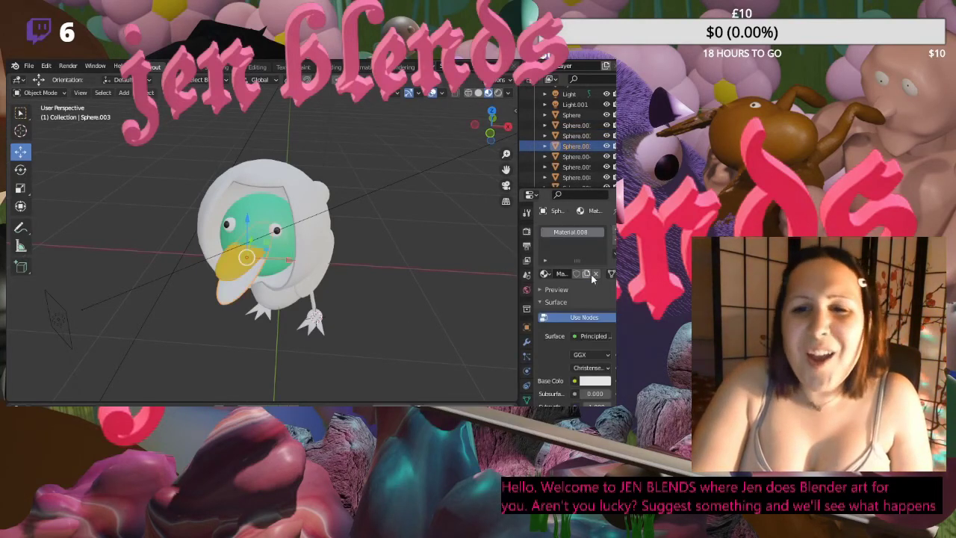
pyautogui.click(595, 381)
pyautogui.click(553, 335)
pyautogui.write('E7B01A')
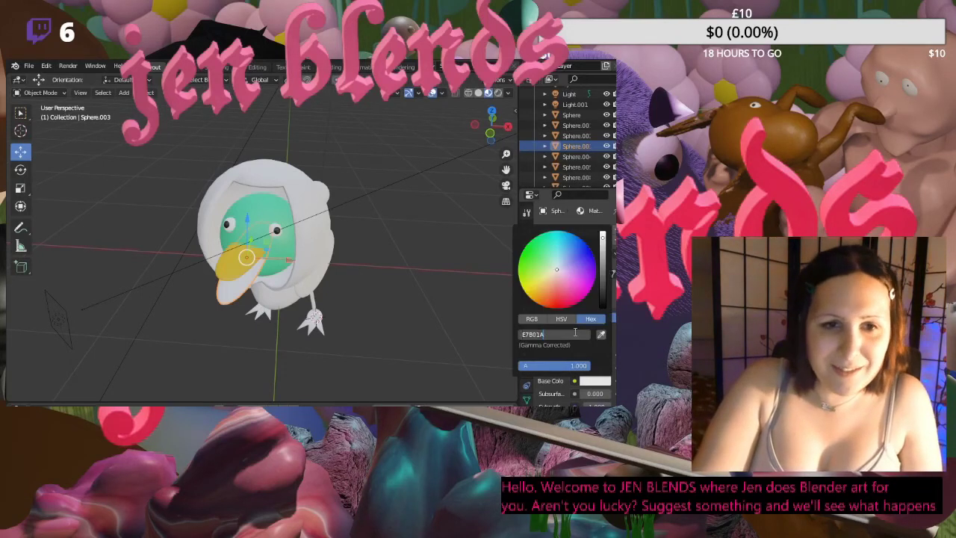
pyautogui.press('Return')
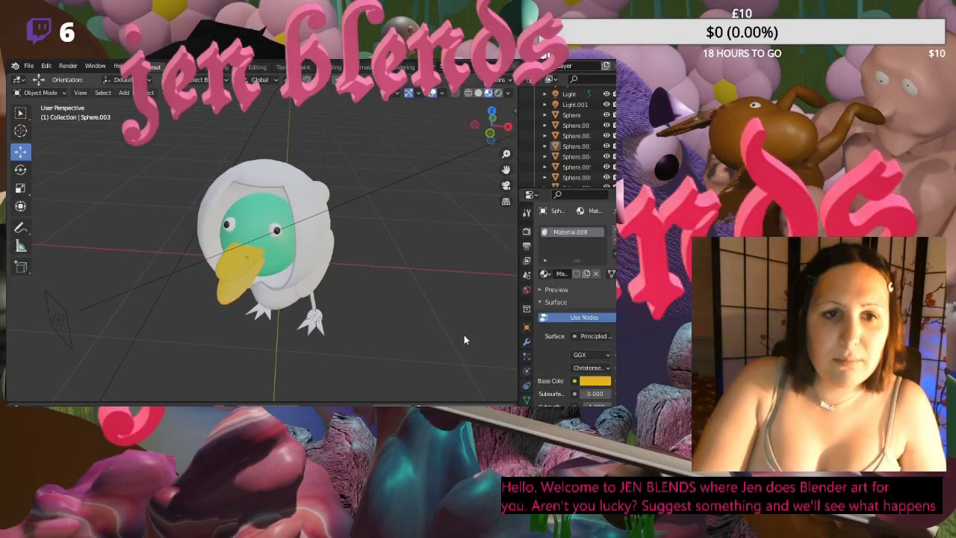
pyautogui.moveTo(406, 279)
pyautogui.mouseDown(button='middle')
pyautogui.moveTo(440, 239)
pyautogui.moveTo(423, 261)
pyautogui.moveTo(392, 257)
pyautogui.moveTo(410, 264)
pyautogui.mouseUp(button='middle')
pyautogui.click(329, 187)
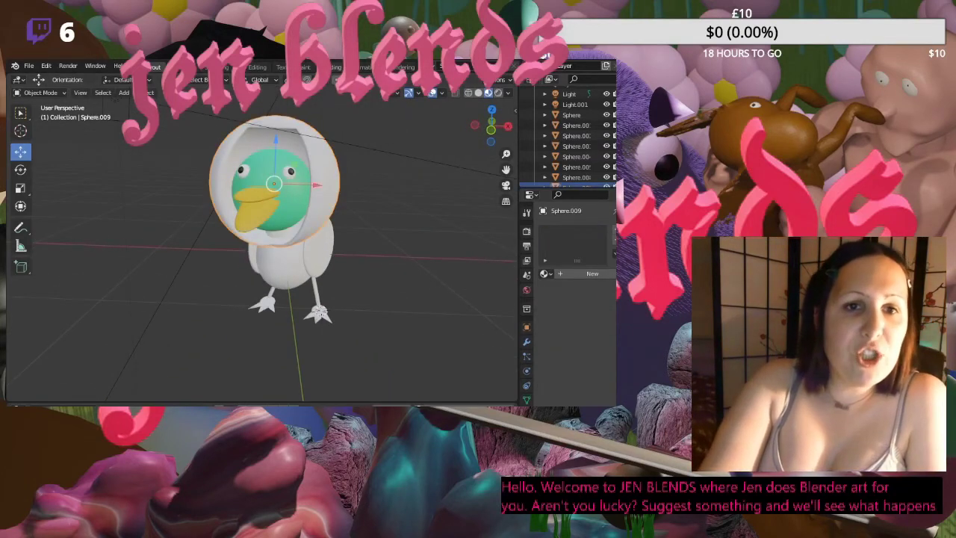
# - Switch to the Shading workspace and view the duck zoomed in through the scene camera
pyautogui.click(333, 67)
pyautogui.scroll(5, 307, 198)
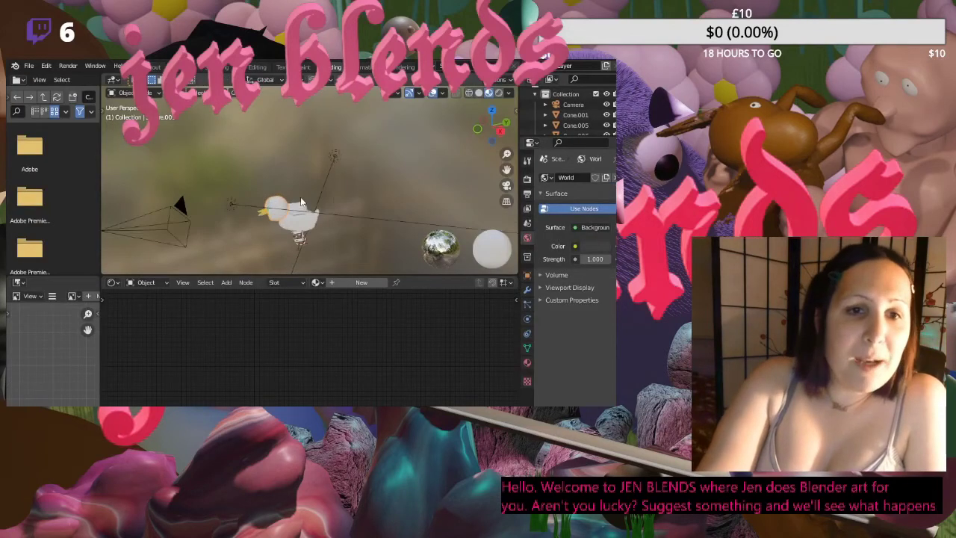
pyautogui.moveTo(307, 197); pyautogui.dragTo(351, 192, button='middle')
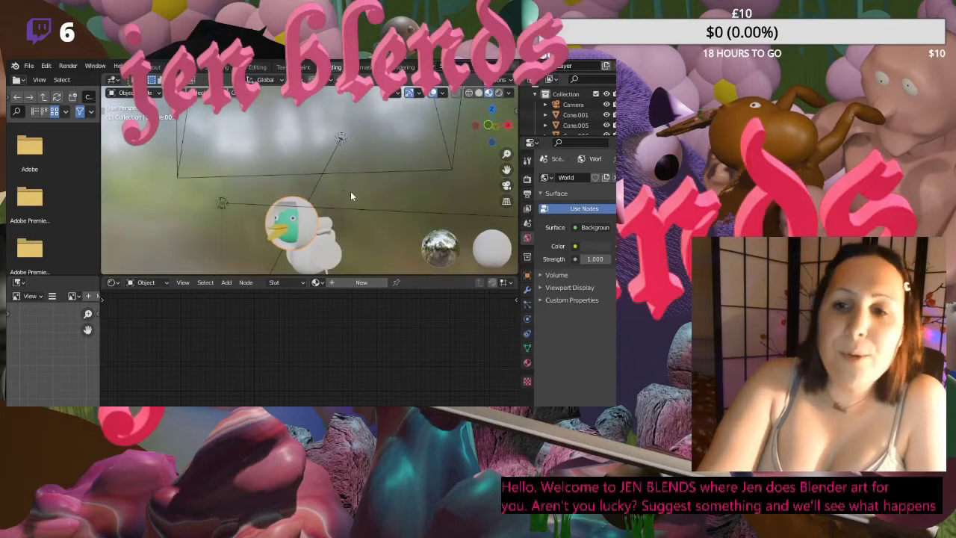
pyautogui.scroll(3, 368, 174)
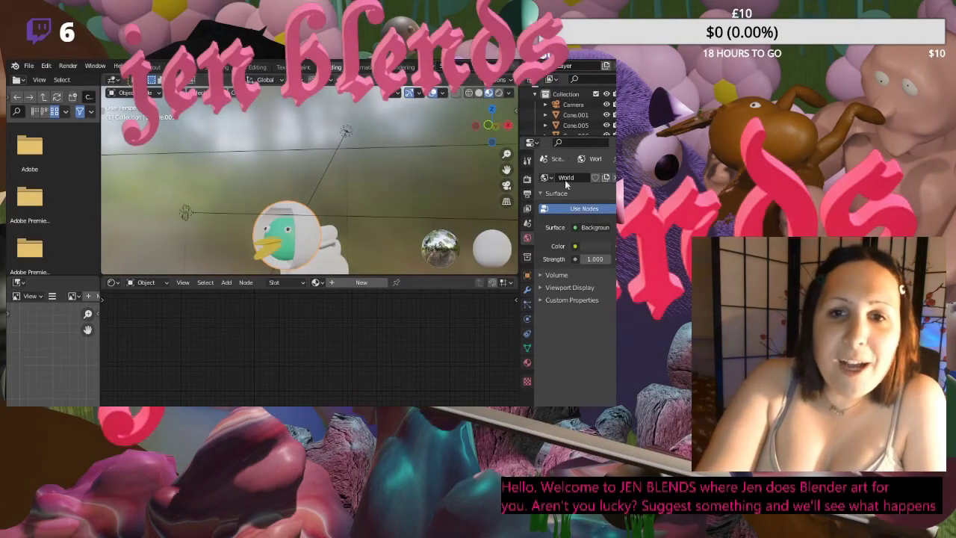
pyautogui.click(507, 187)
pyautogui.scroll(2, 362, 194)
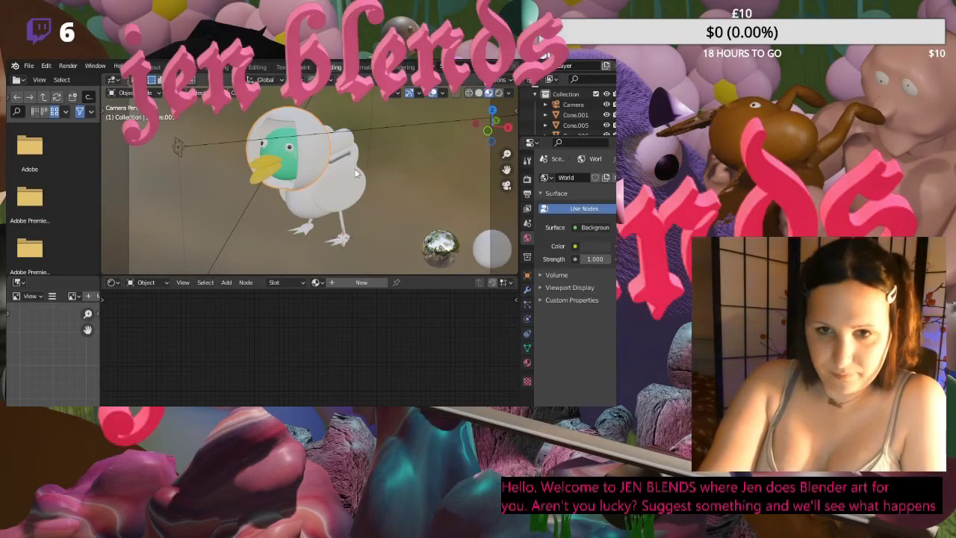
# - Change the world surface to Add Shader, then unlink the World datablock from the scene
pyautogui.click(590, 227)
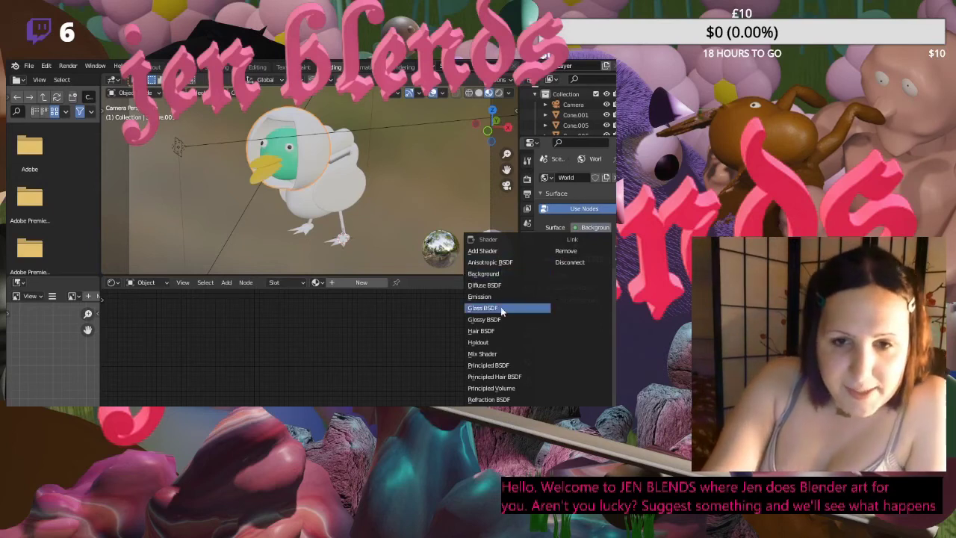
pyautogui.click(499, 250)
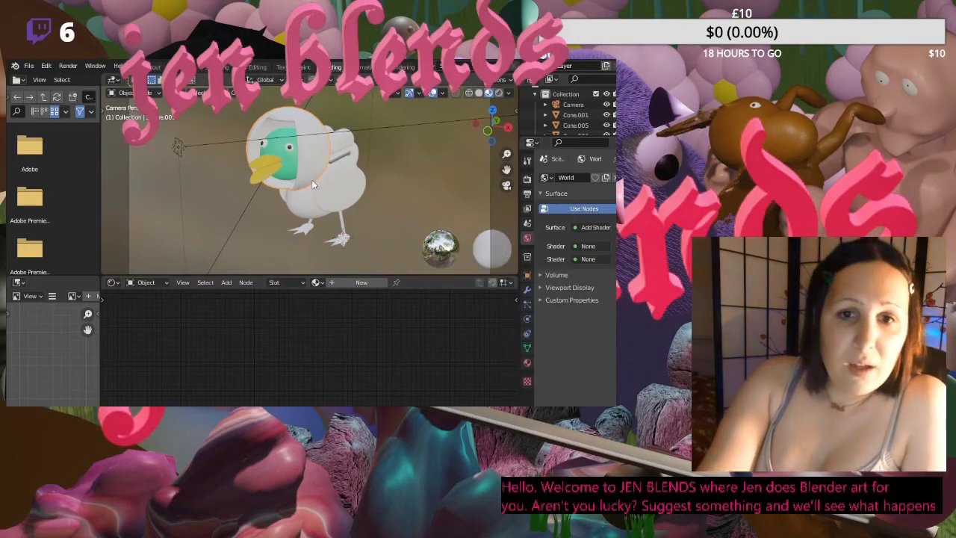
pyautogui.click(588, 228)
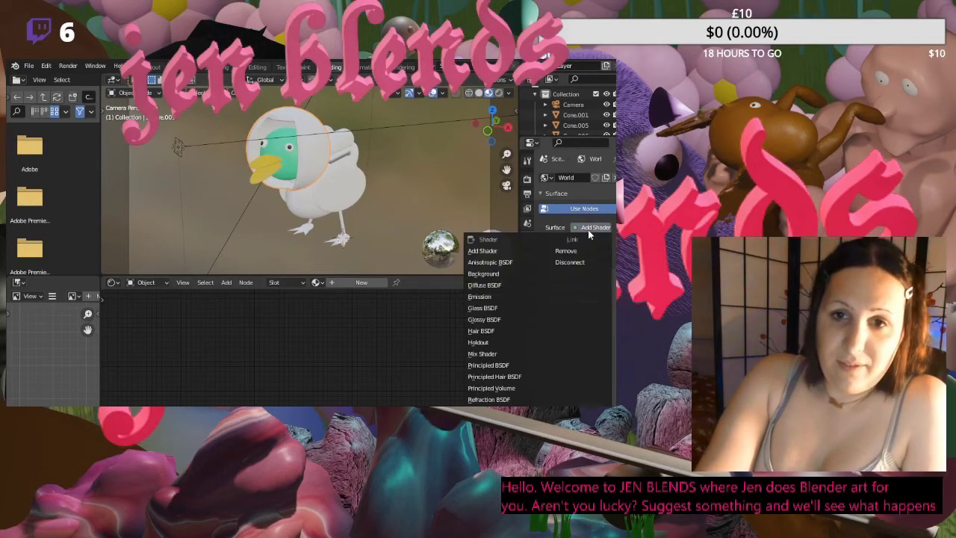
pyautogui.press('Escape')
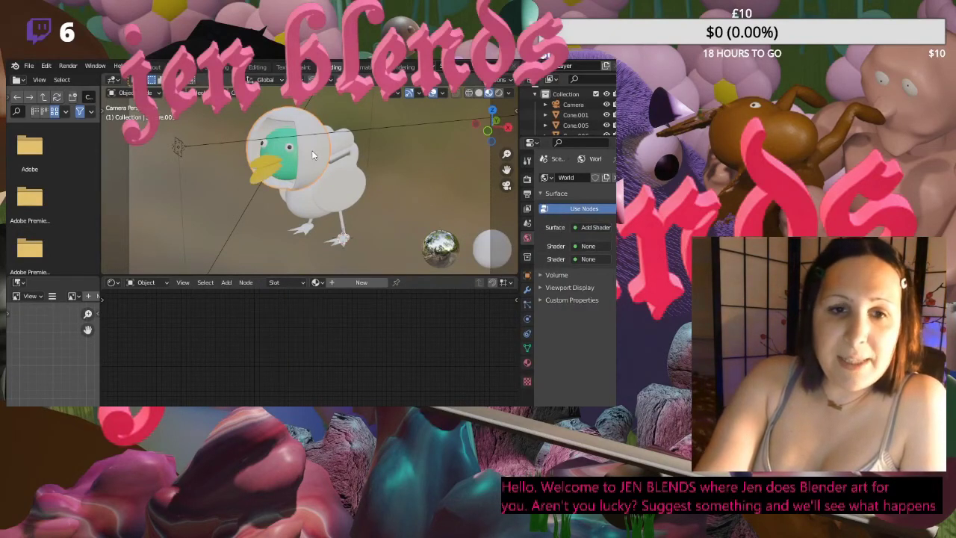
pyautogui.click(606, 177)
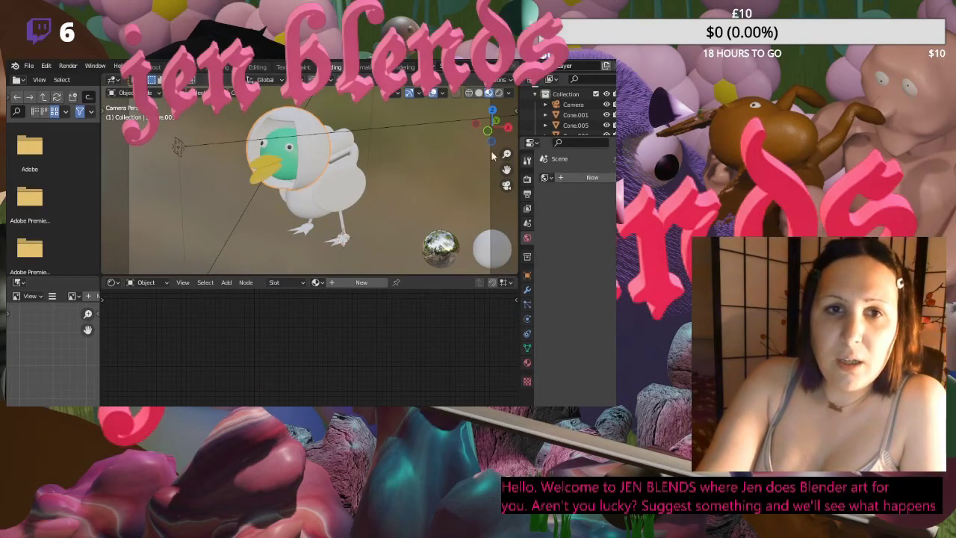
# - Select the duck body and inspect its shader nodes, deleting and then restoring them
pyautogui.click(310, 156)
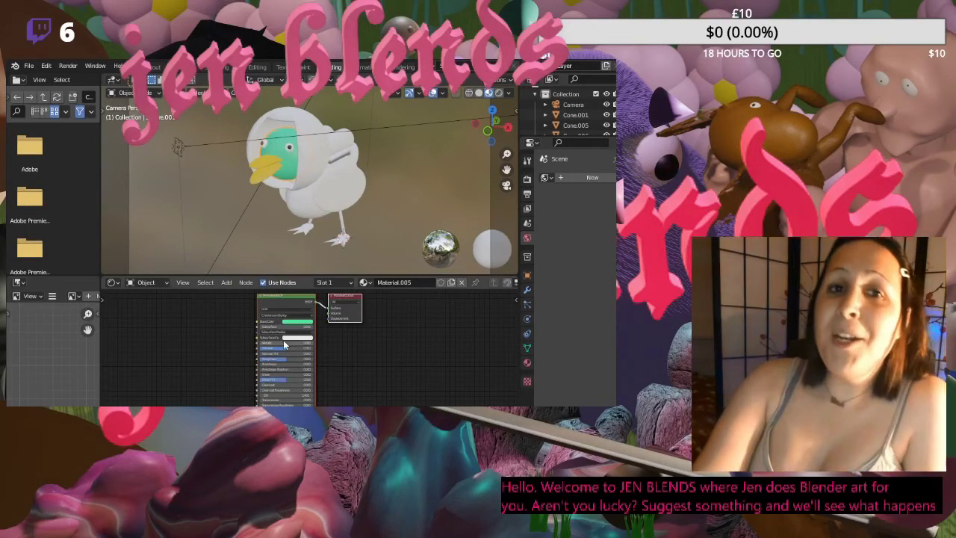
pyautogui.scroll(3, 299, 377)
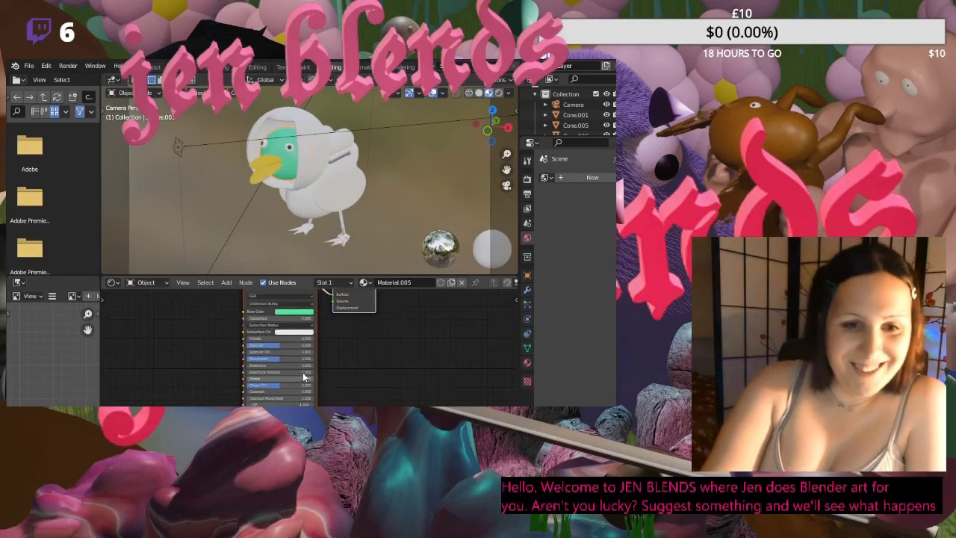
pyautogui.scroll(-1, 292, 340)
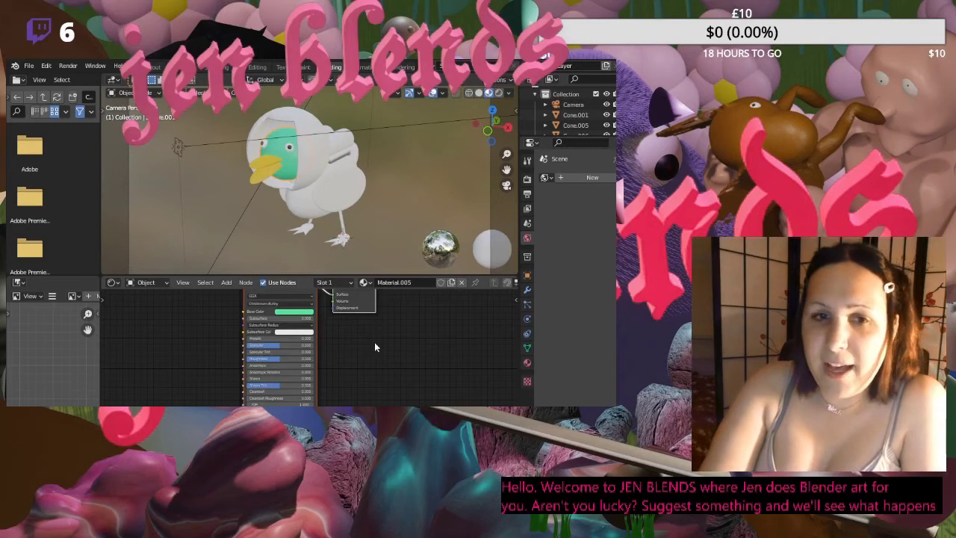
pyautogui.press('Home')
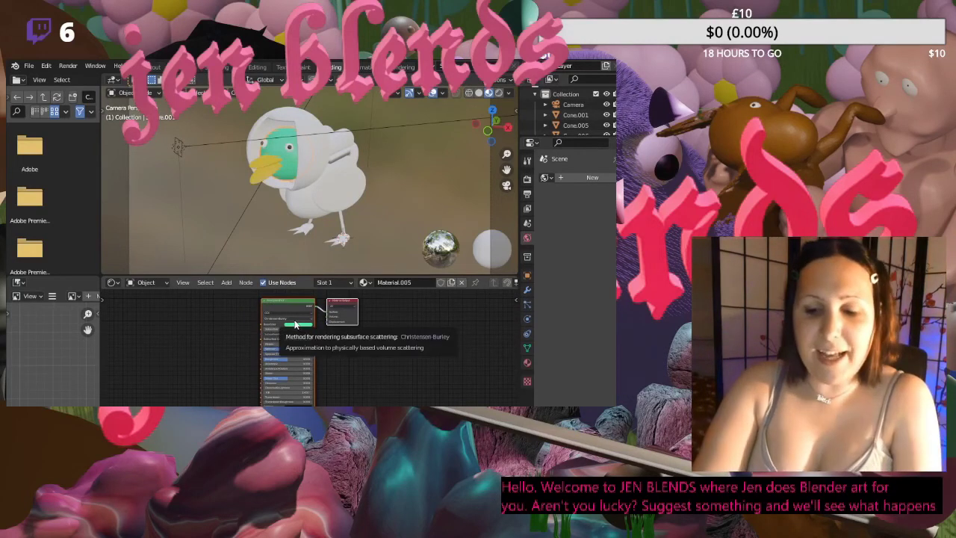
pyautogui.press('x')
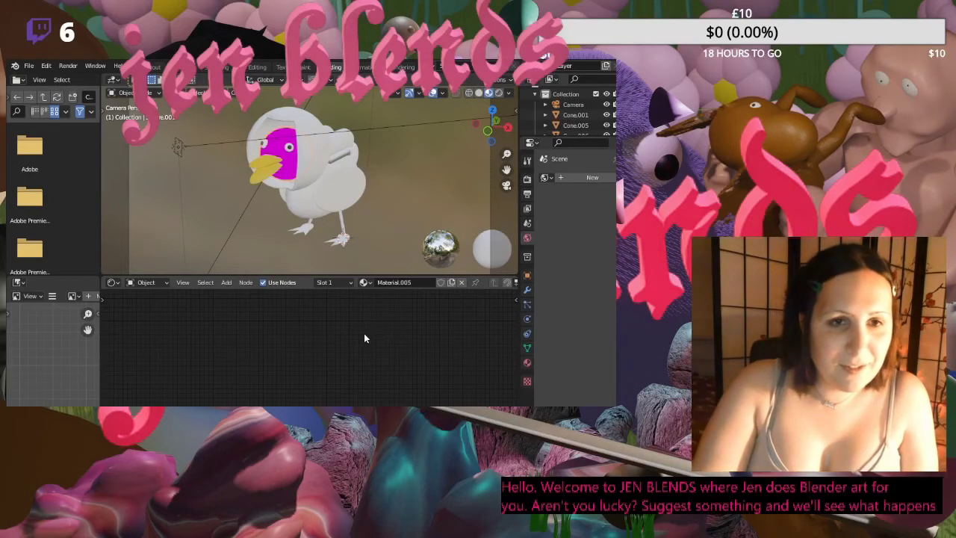
pyautogui.hotkey('ctrl', 'z')
pyautogui.click(415, 364)
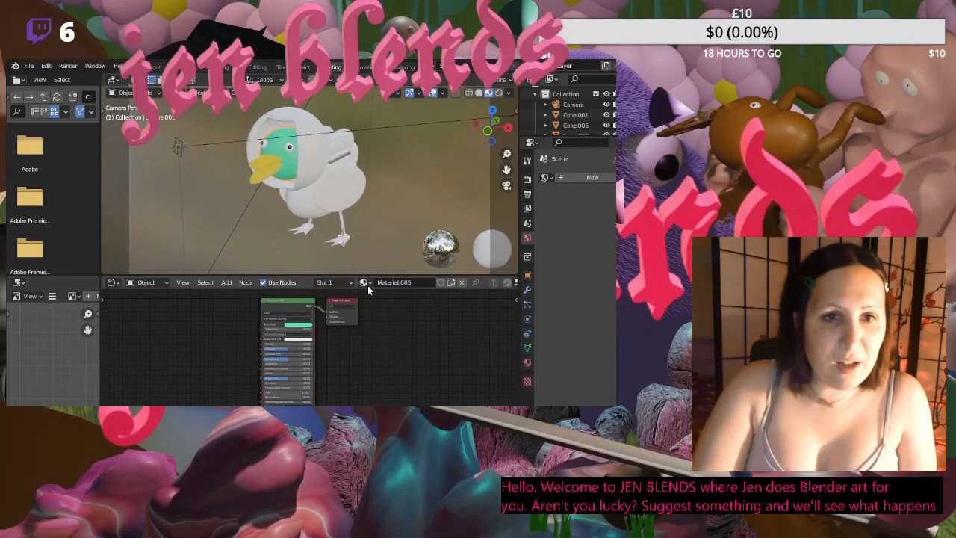
# - Select the helmet sphere, Sphere.009, and show its empty material settings
pyautogui.click(285, 178)
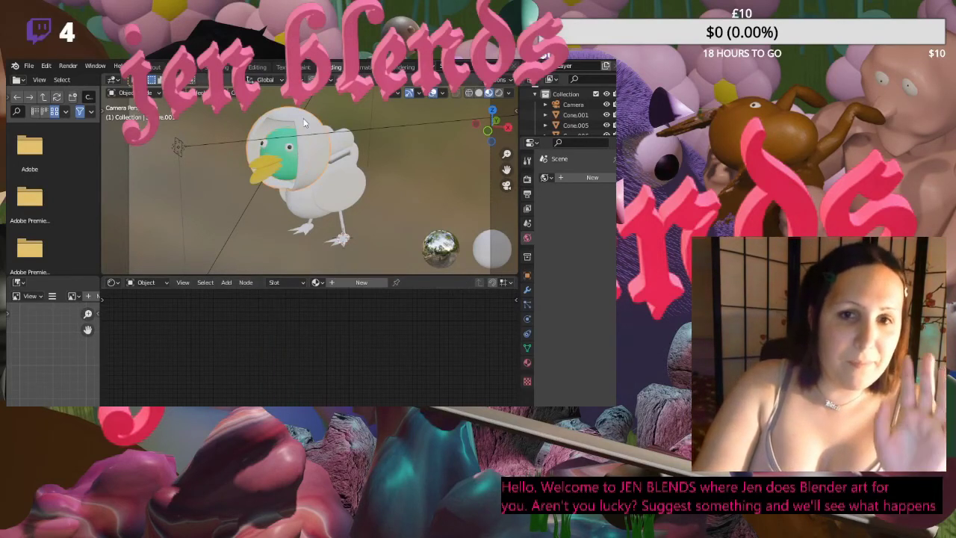
pyautogui.click(286, 175)
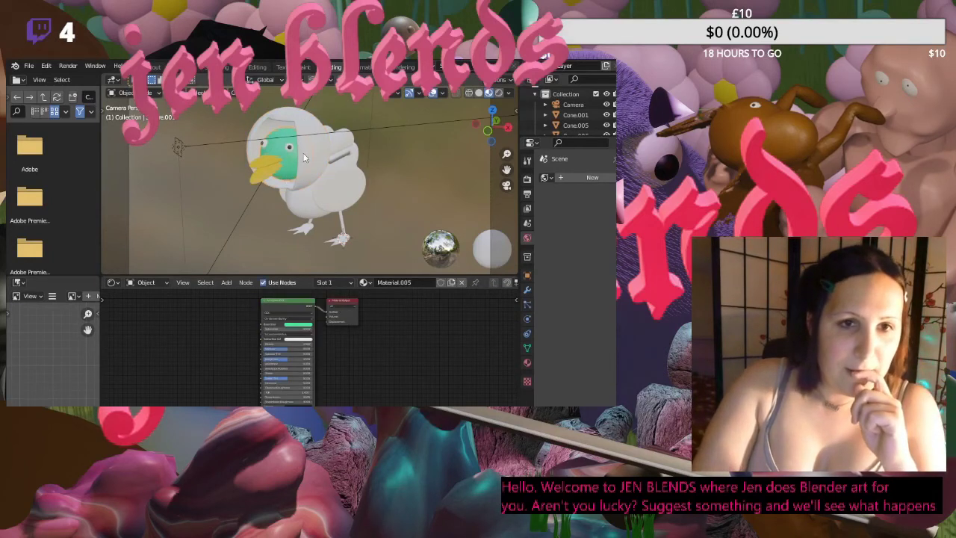
pyautogui.click(324, 140)
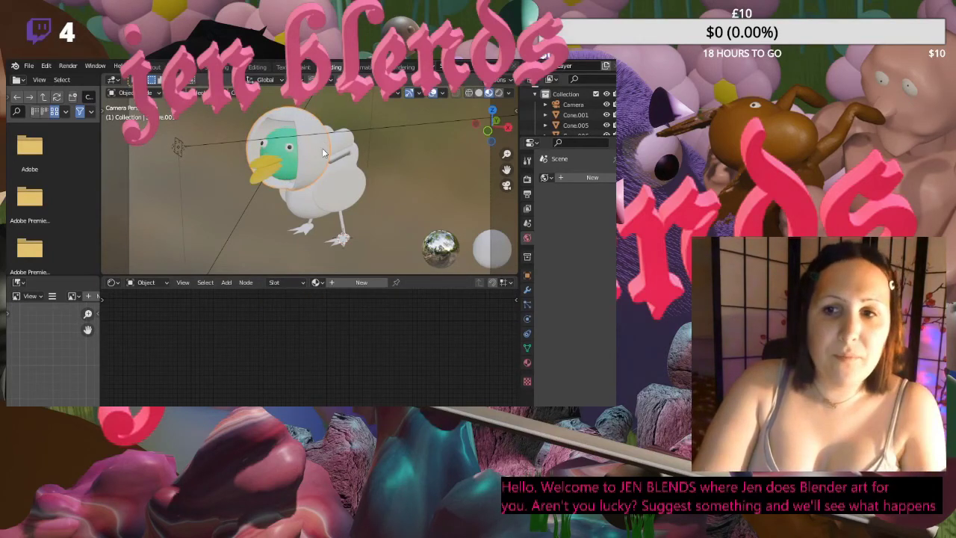
pyautogui.click(322, 148)
pyautogui.click(313, 169)
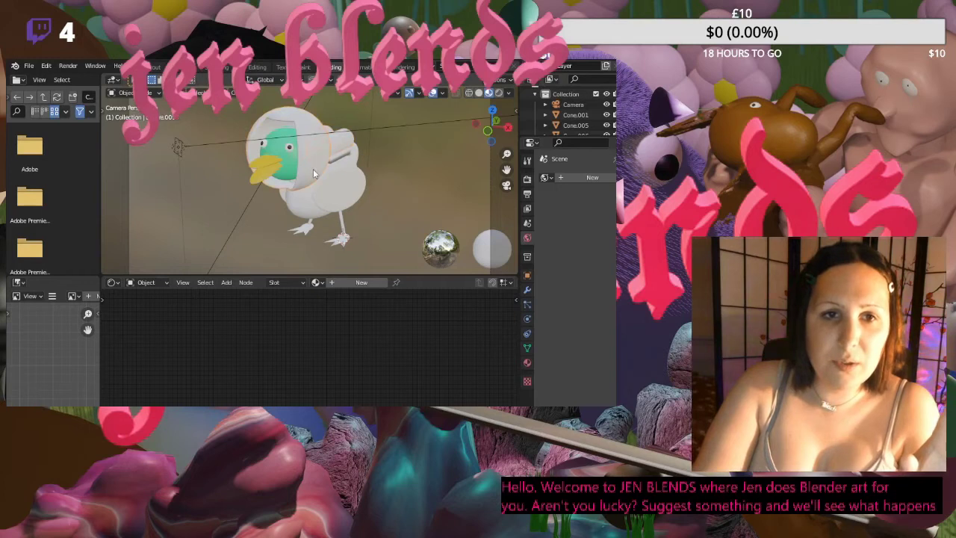
pyautogui.click(311, 172)
pyautogui.click(310, 153)
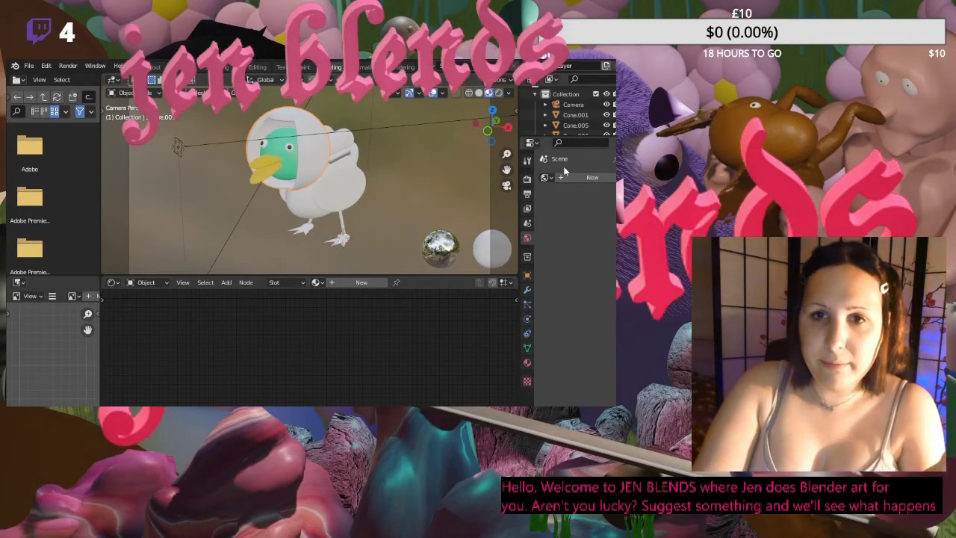
pyautogui.click(527, 362)
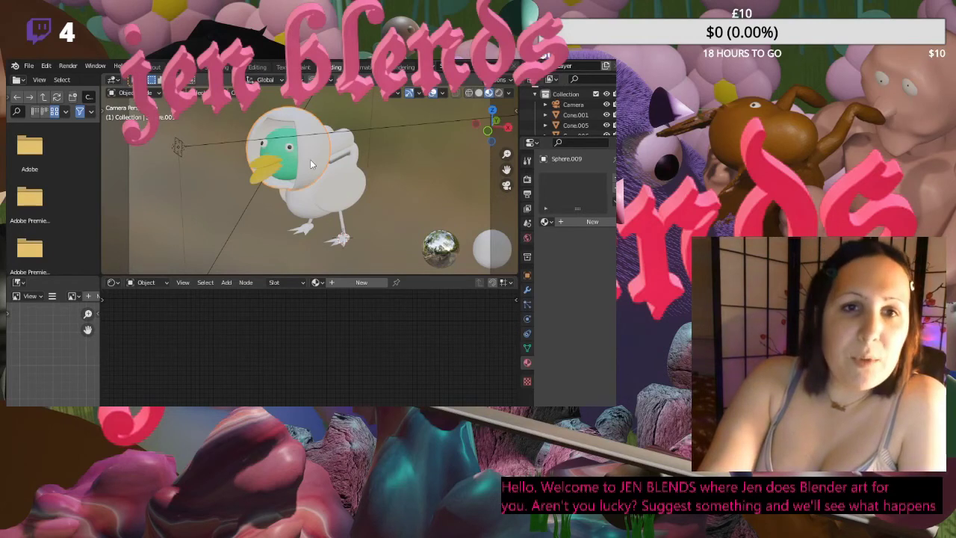
# - Add Material.009 to the helmet and try a black base colour, then undo it
pyautogui.scroll(1, 310, 161)
pyautogui.scroll(-1, 310, 161)
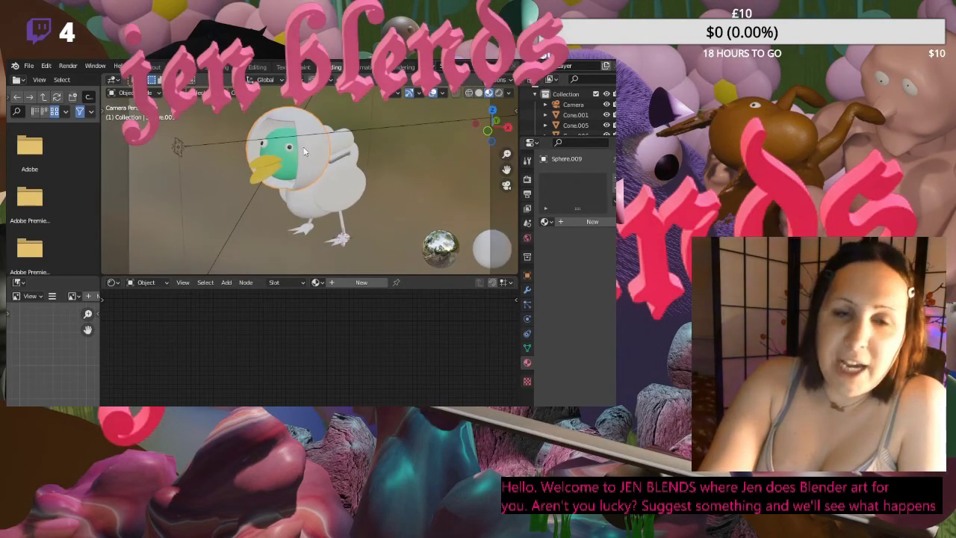
pyautogui.click(587, 223)
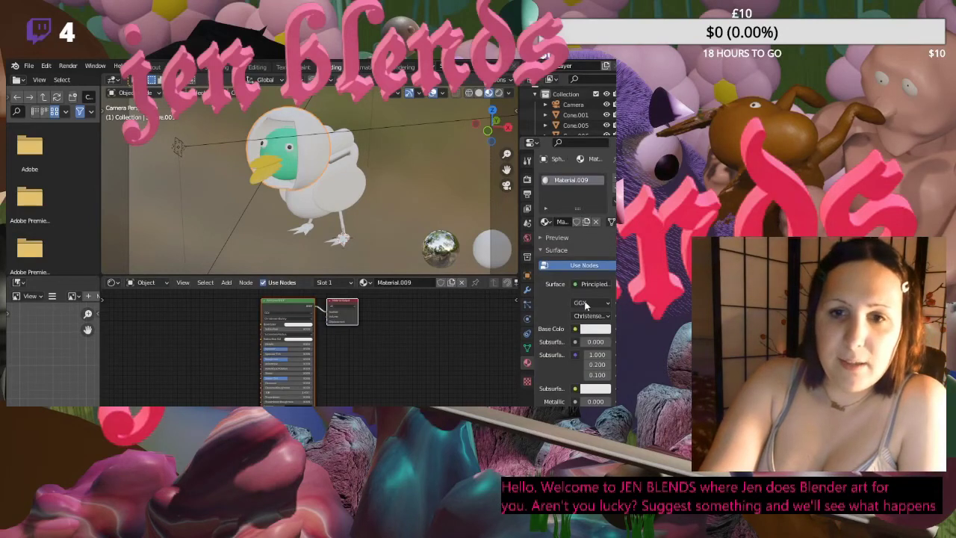
pyautogui.click(590, 328)
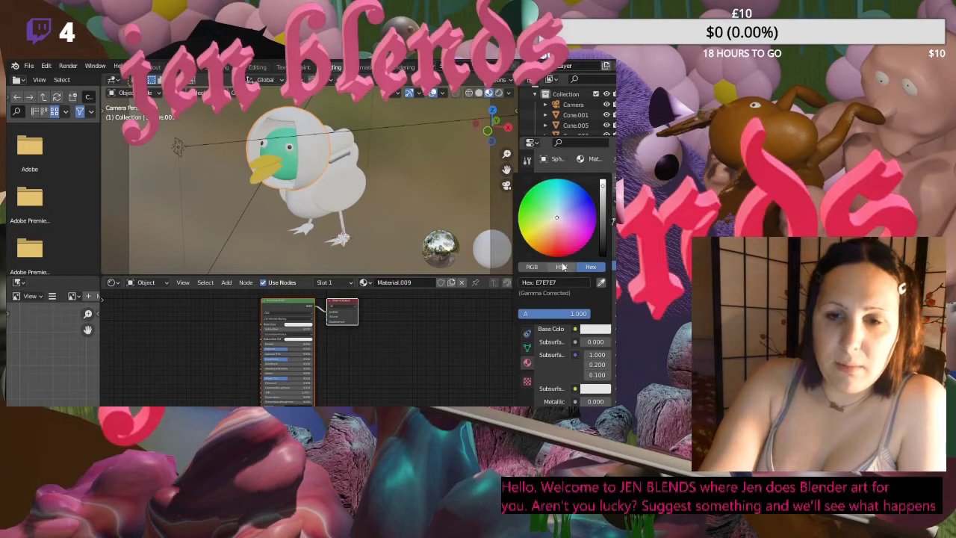
pyautogui.moveTo(603, 198); pyautogui.dragTo(603, 256)
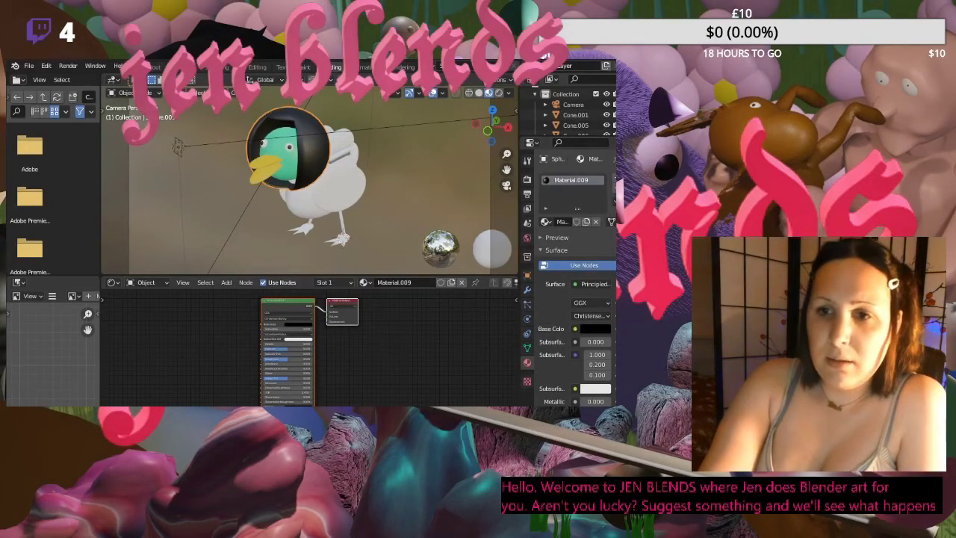
pyautogui.moveTo(329, 195); pyautogui.dragTo(302, 196, button='middle')
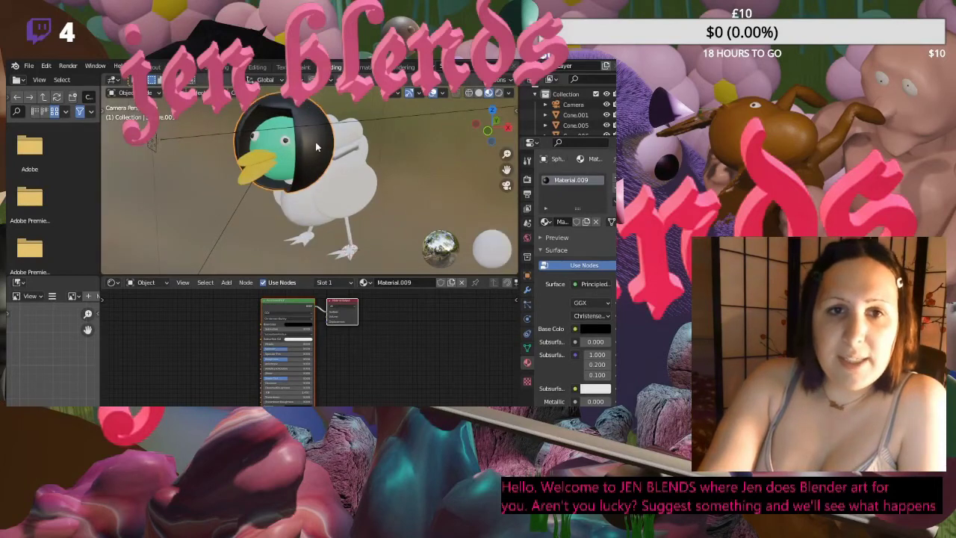
pyautogui.click(451, 173)
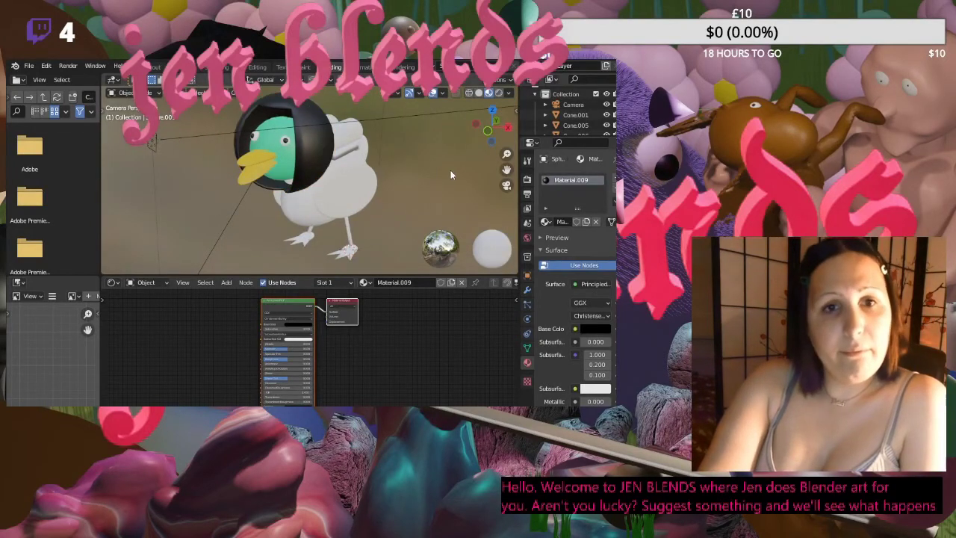
pyautogui.click(312, 156)
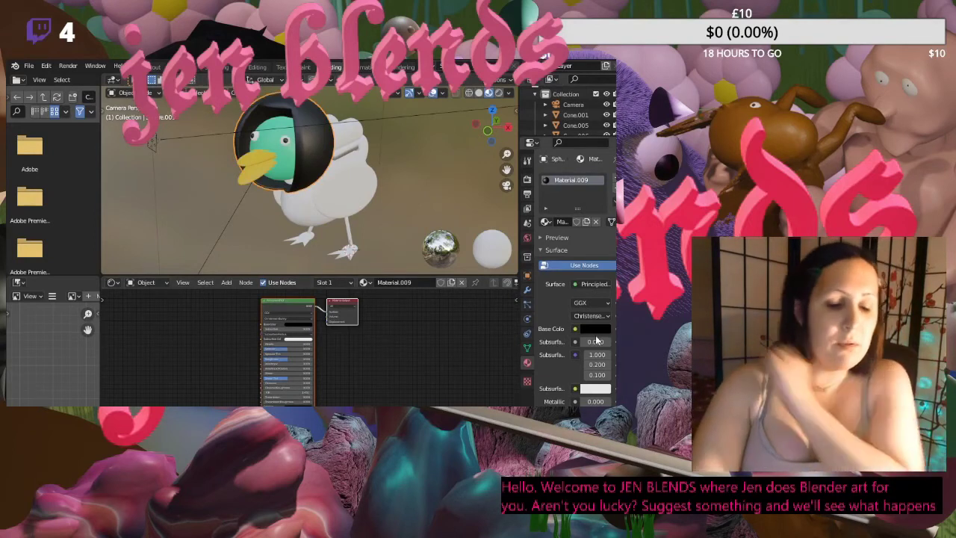
pyautogui.hotkey('ctrl', 'z')
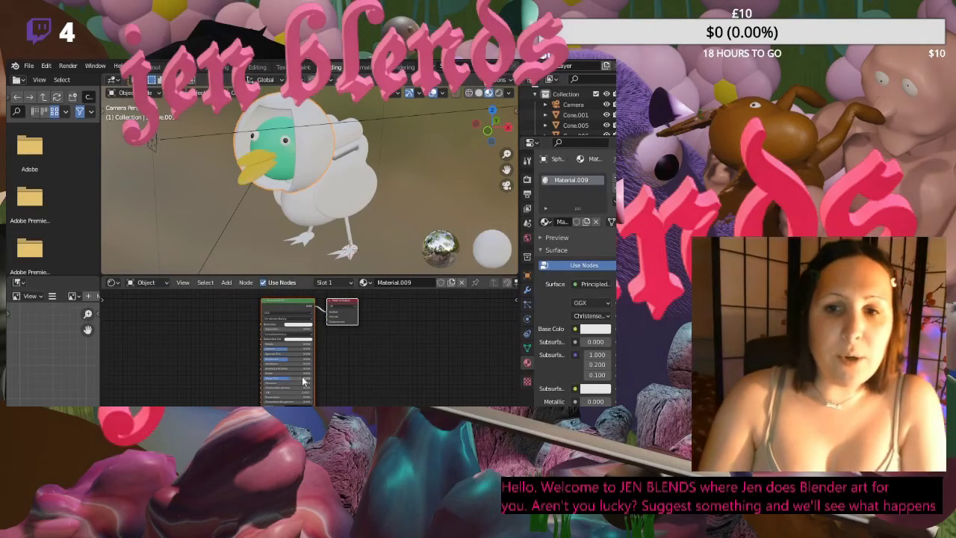
# - Set the helmet's base colour to black on the Principled BSDF node
pyautogui.scroll(1, 283, 357)
pyautogui.scroll(2, 283, 356)
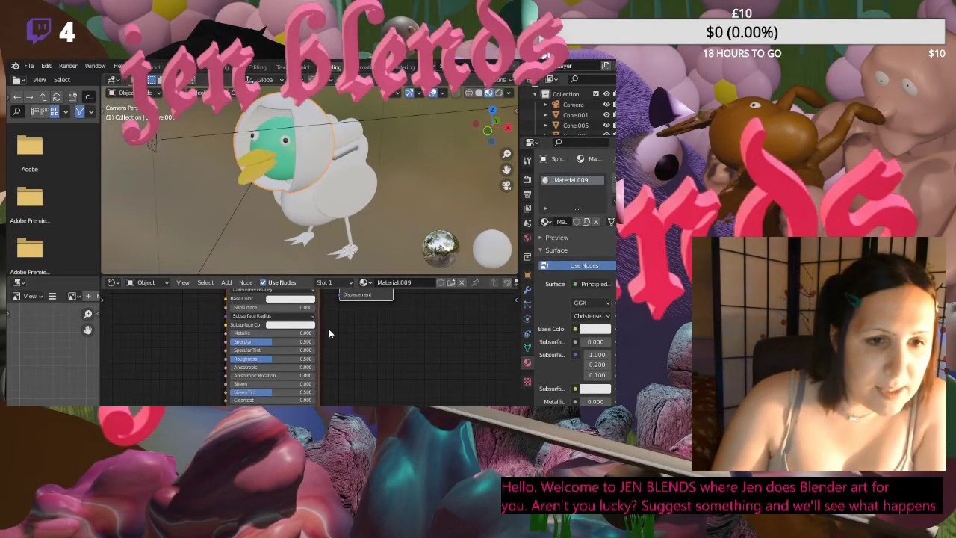
pyautogui.moveTo(328, 327)
pyautogui.mouseDown(button='middle')
pyautogui.moveTo(335, 369)
pyautogui.moveTo(334, 341)
pyautogui.mouseUp(button='middle')
pyautogui.moveTo(344, 373)
pyautogui.mouseDown(button='middle')
pyautogui.moveTo(347, 288)
pyautogui.moveTo(348, 382)
pyautogui.mouseUp(button='middle')
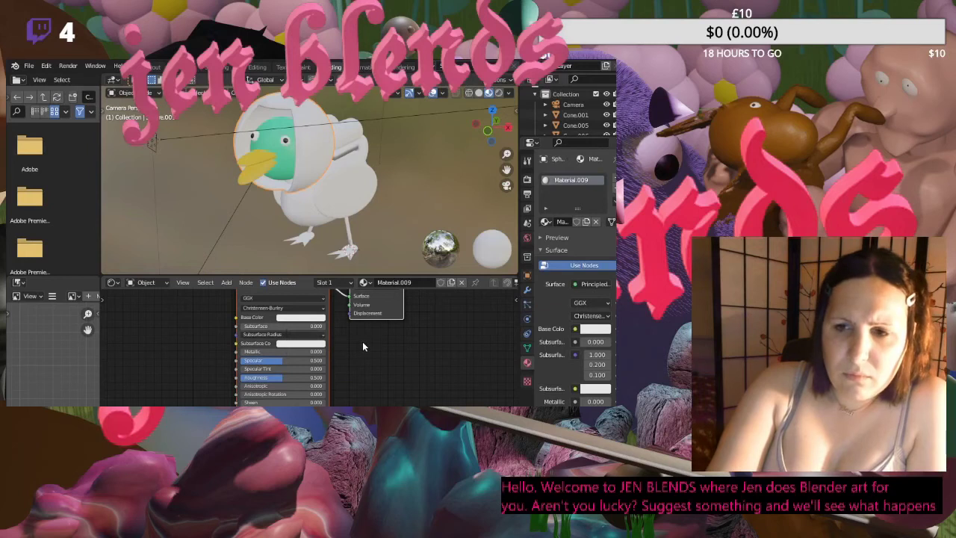
pyautogui.moveTo(373, 344); pyautogui.dragTo(388, 404, button='middle')
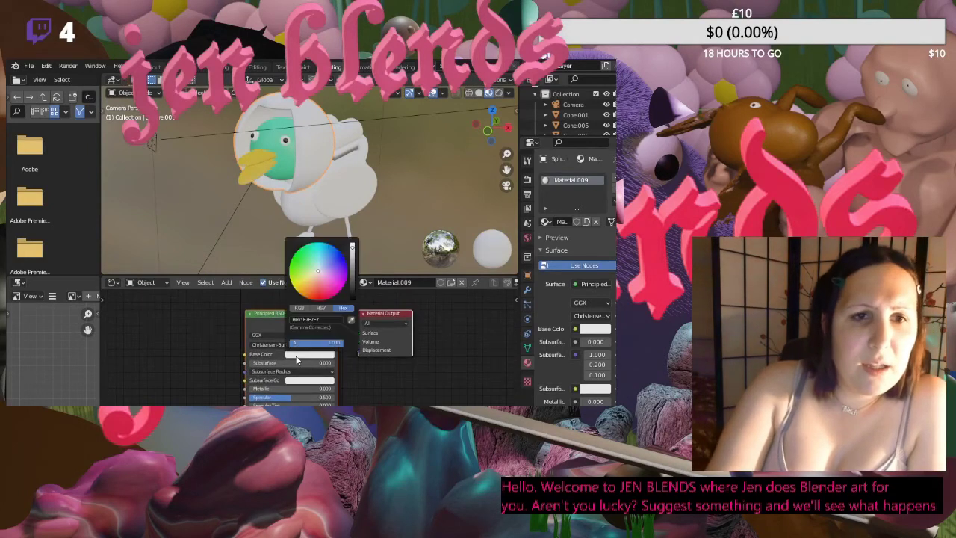
pyautogui.click(310, 354)
pyautogui.moveTo(352, 250); pyautogui.dragTo(353, 299)
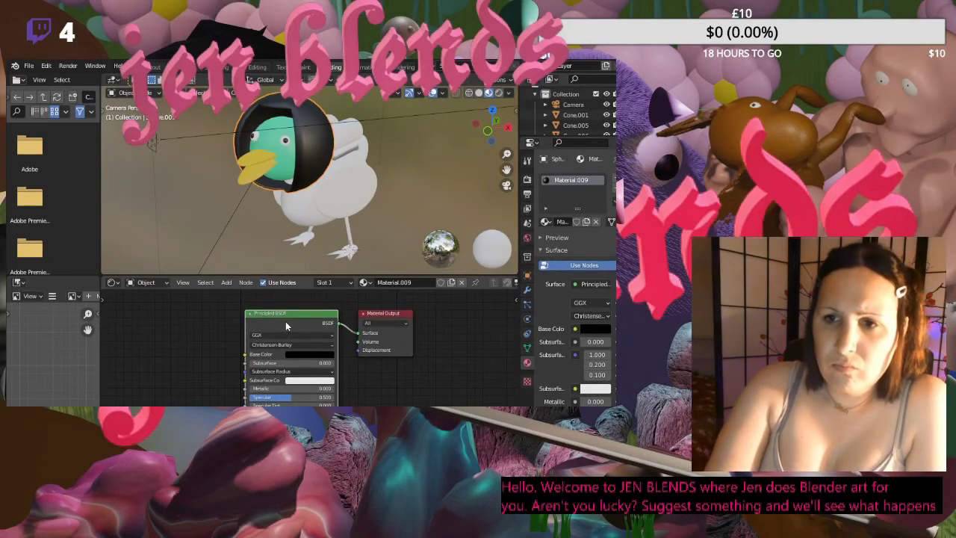
# - Raise the helmet material's Metallic to about 0.959
pyautogui.keyDown('shift'); pyautogui.scroll(-5, 311, 351); pyautogui.keyUp('shift')
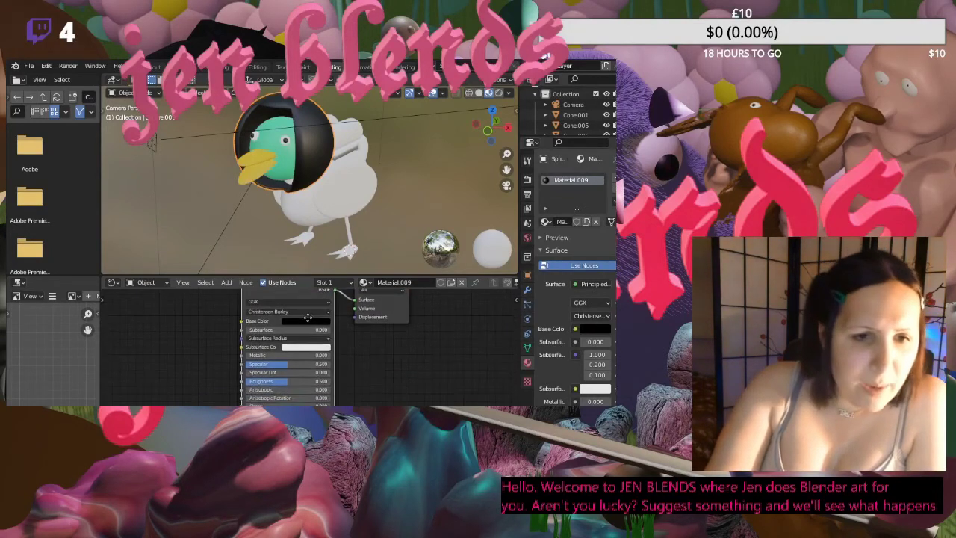
pyautogui.keyDown('shift'); pyautogui.scroll(-2, 315, 341); pyautogui.keyUp('shift')
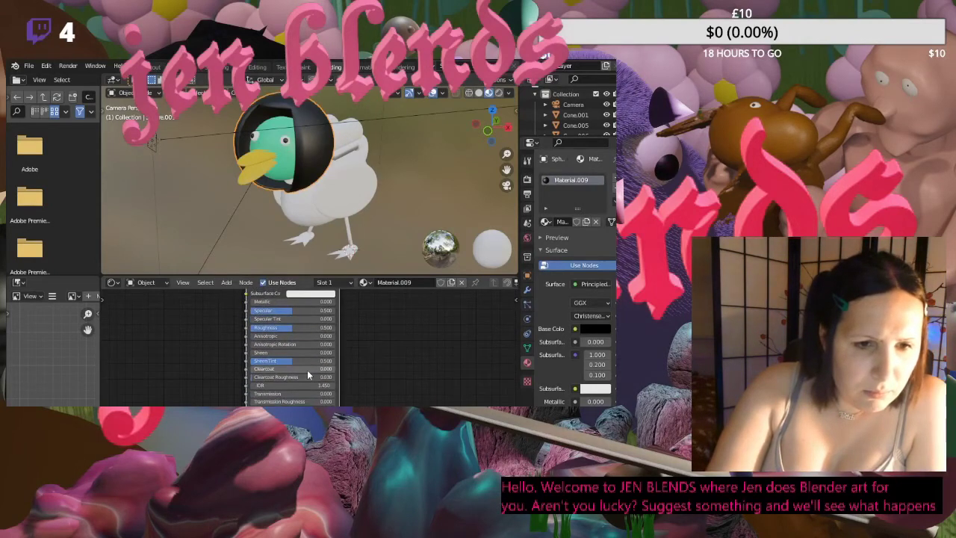
pyautogui.keyDown('shift'); pyautogui.scroll(2, 305, 371); pyautogui.keyUp('shift')
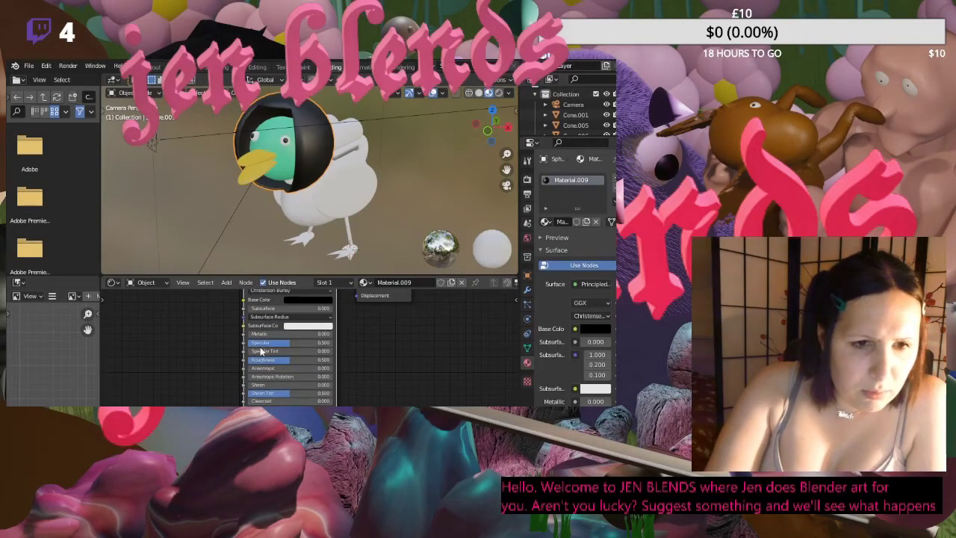
pyautogui.moveTo(295, 334); pyautogui.dragTo(333, 334)
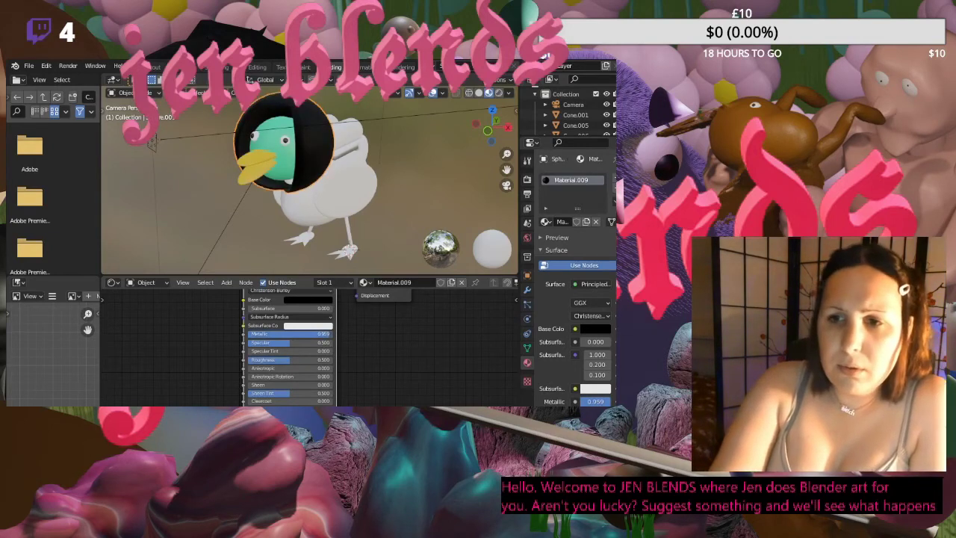
# - Preview the duck in Rendered shading from a free front view, then return to Material Preview
pyautogui.click(501, 93)
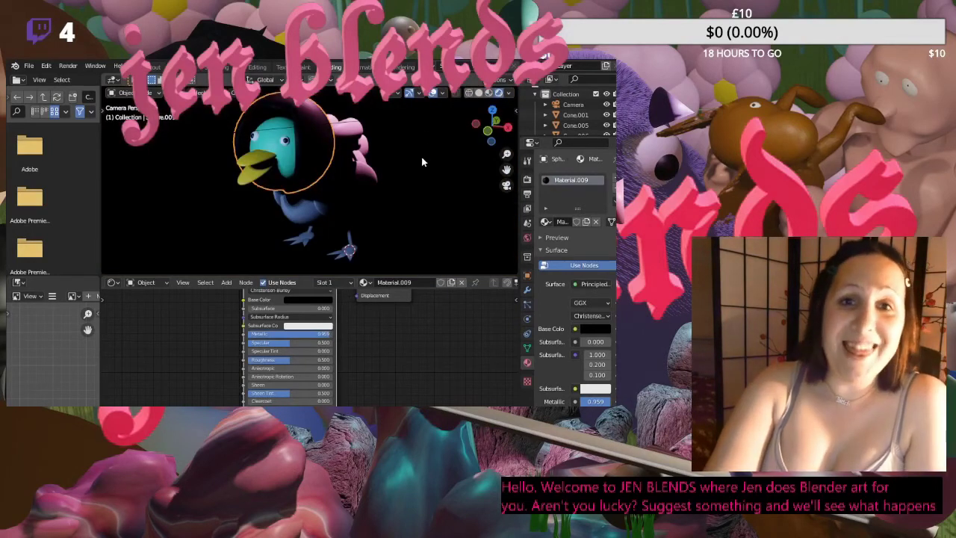
pyautogui.press('KP_0')
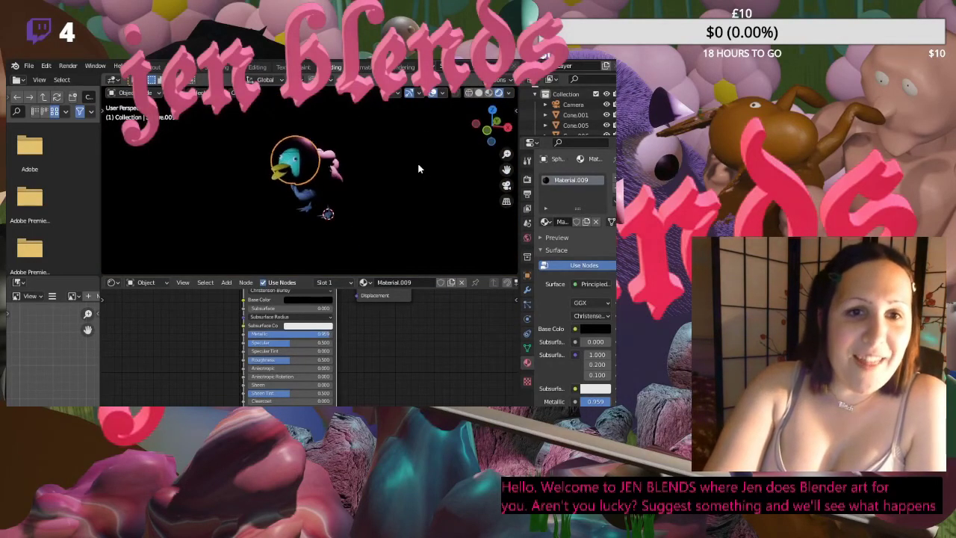
pyautogui.scroll(3, 360, 162)
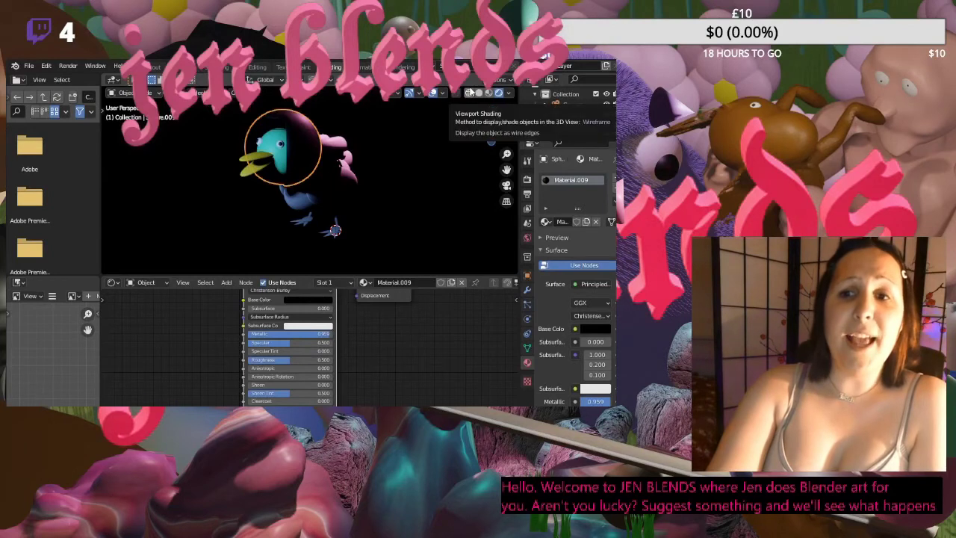
pyautogui.scroll(2, 427, 139)
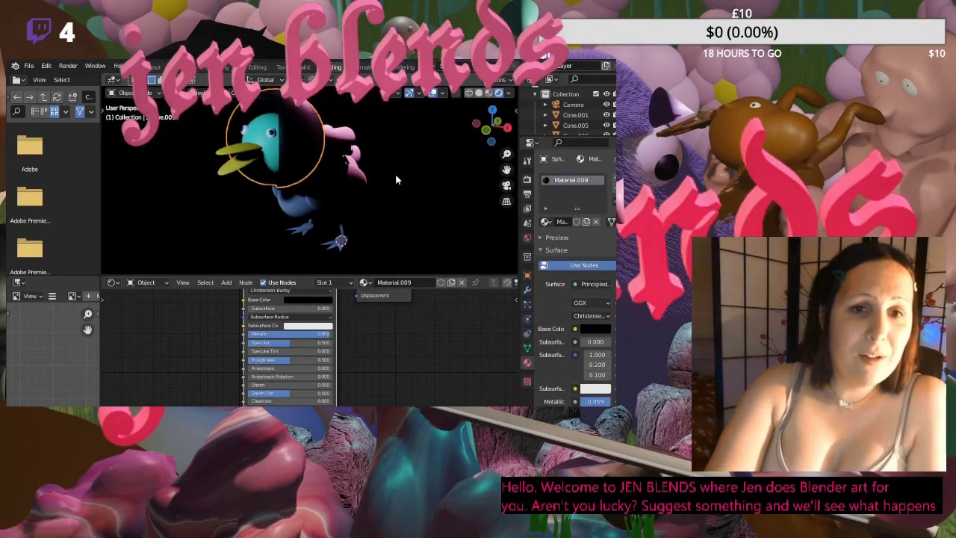
pyautogui.moveTo(397, 174); pyautogui.dragTo(410, 190, button='middle')
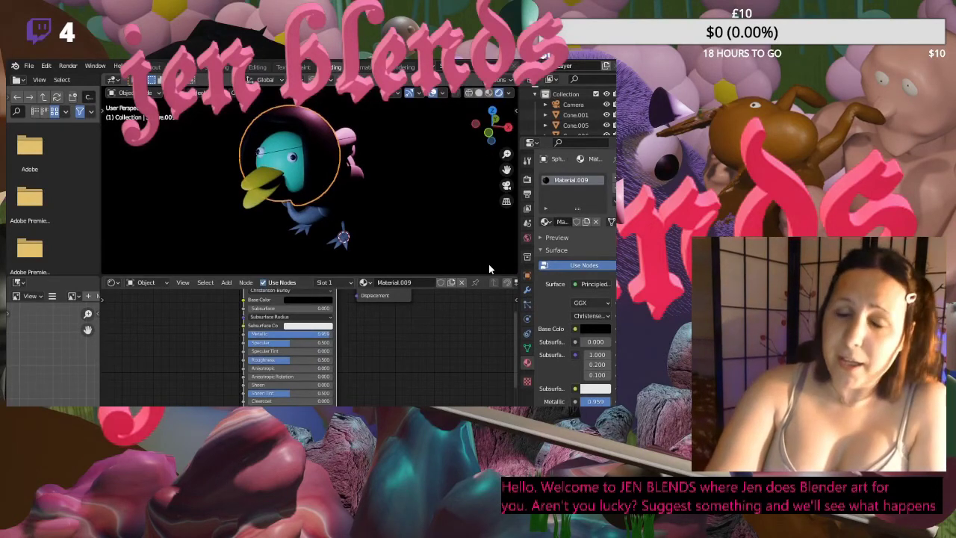
pyautogui.moveTo(447, 191); pyautogui.dragTo(428, 196, button='middle')
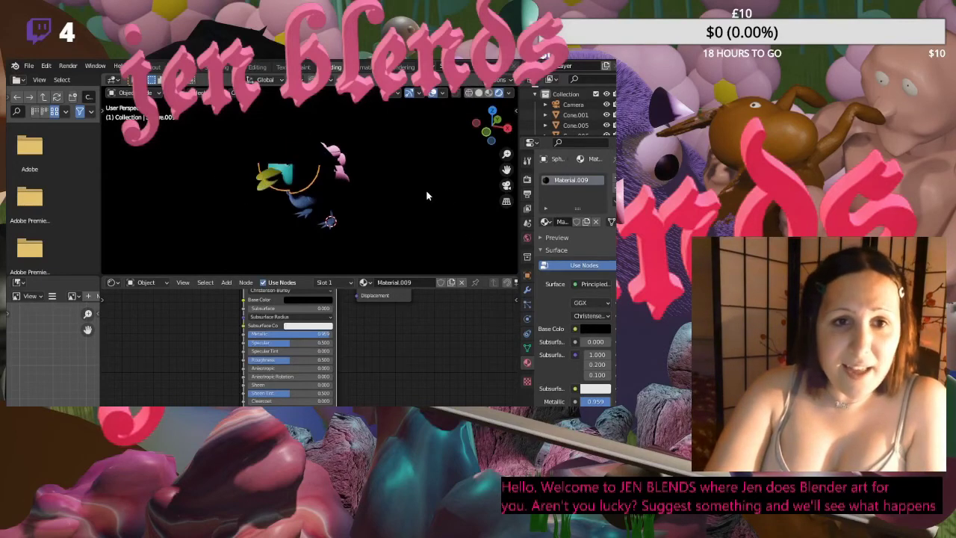
pyautogui.click(489, 92)
pyautogui.scroll(3, 391, 183)
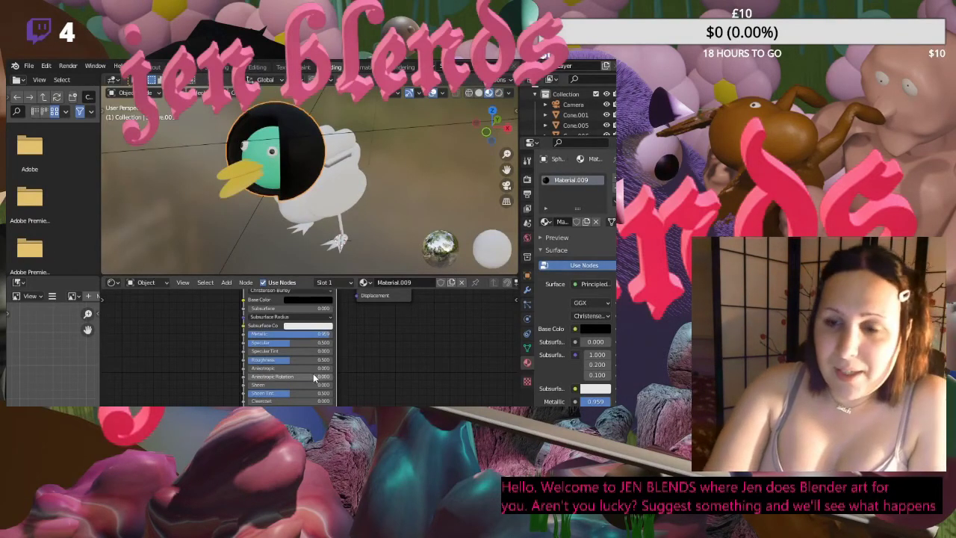
# - Set the helmet's Roughness to 0 and compare it in Rendered, Solid and Material Preview shading
pyautogui.moveTo(287, 357); pyautogui.dragTo(247, 358)
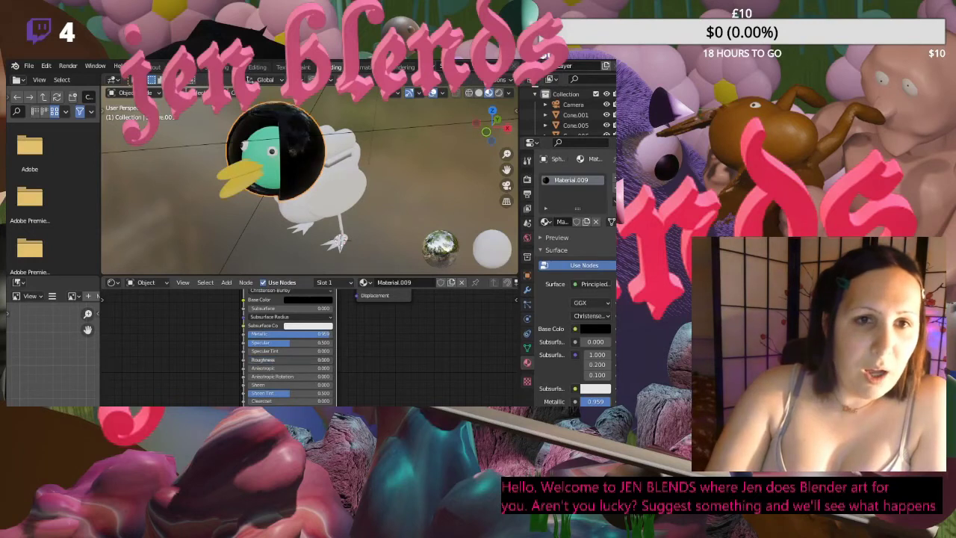
pyautogui.moveTo(363, 197)
pyautogui.mouseDown(button='middle')
pyautogui.moveTo(394, 197)
pyautogui.moveTo(360, 202)
pyautogui.moveTo(348, 223)
pyautogui.moveTo(353, 243)
pyautogui.moveTo(366, 211)
pyautogui.mouseUp(button='middle')
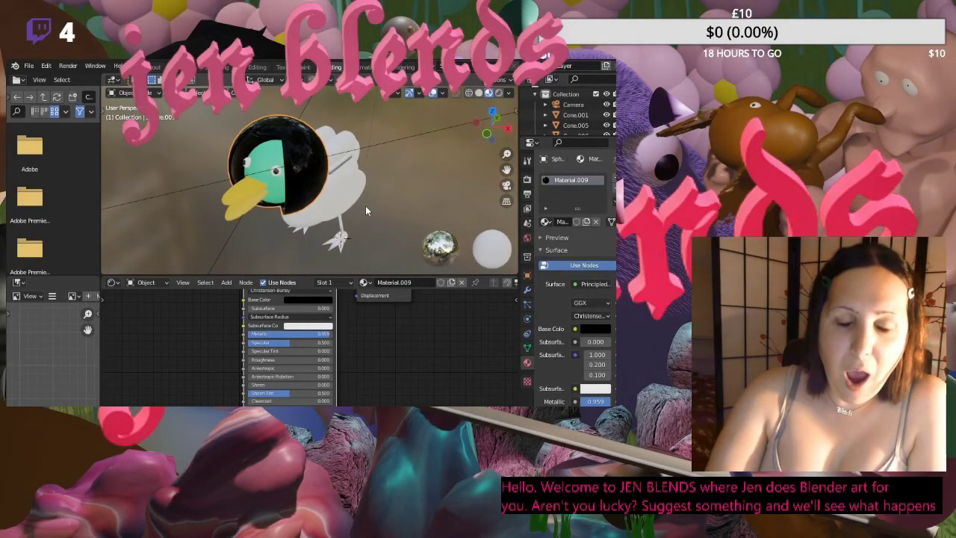
pyautogui.moveTo(365, 206); pyautogui.dragTo(387, 190, button='middle')
pyautogui.scroll(3, 372, 186)
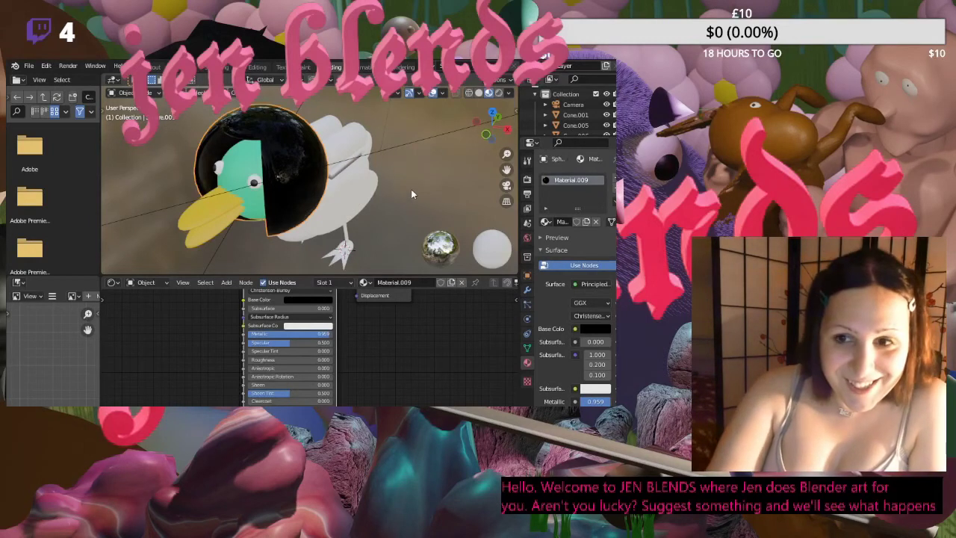
pyautogui.click(499, 93)
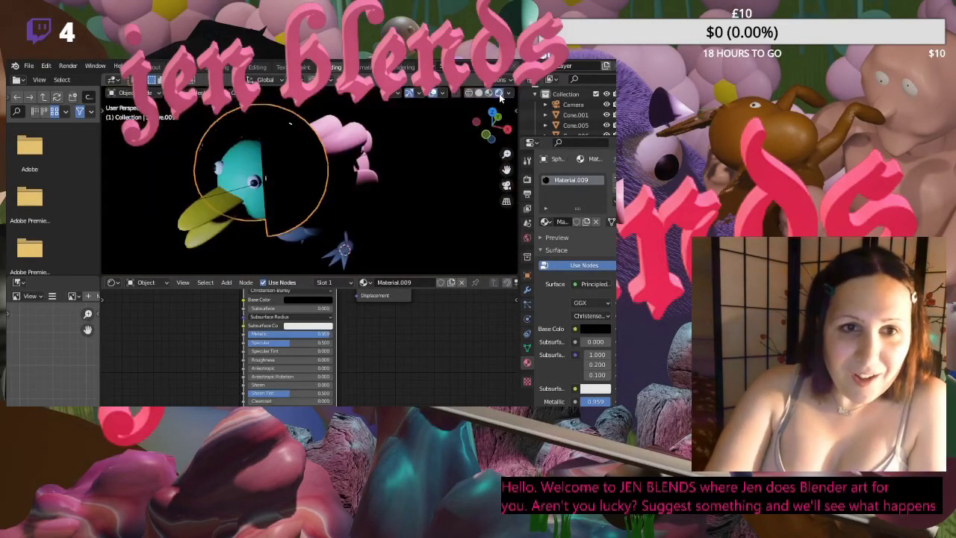
pyautogui.scroll(-2, 448, 132)
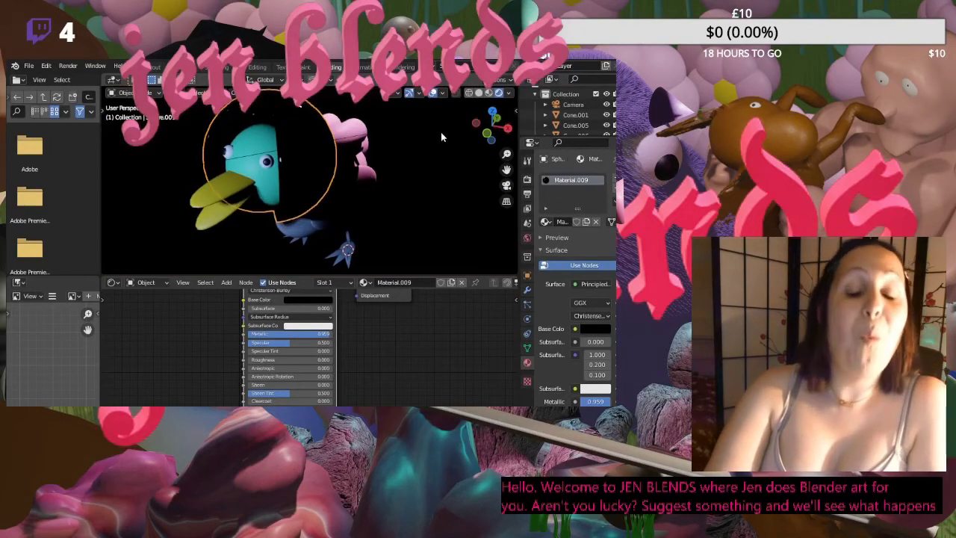
pyautogui.scroll(-2, 441, 132)
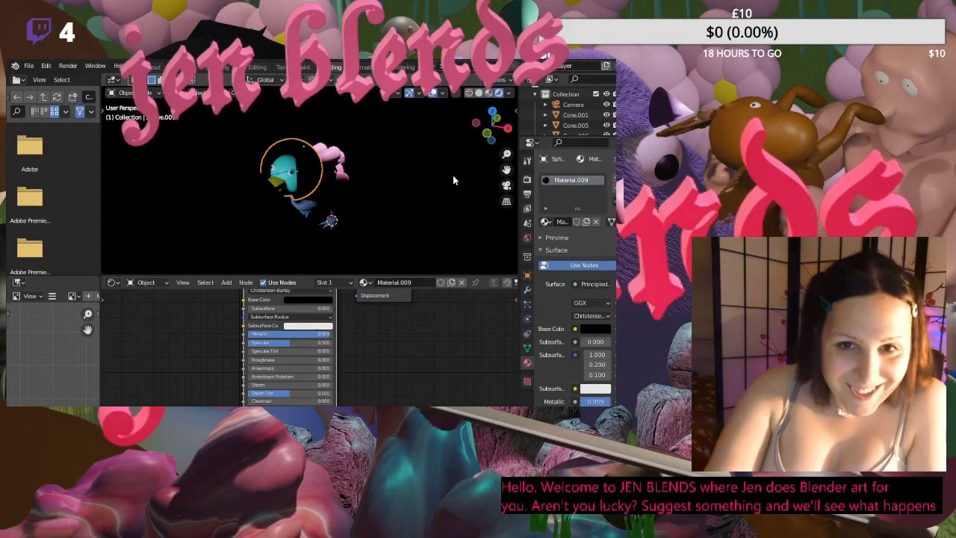
pyautogui.click(477, 96)
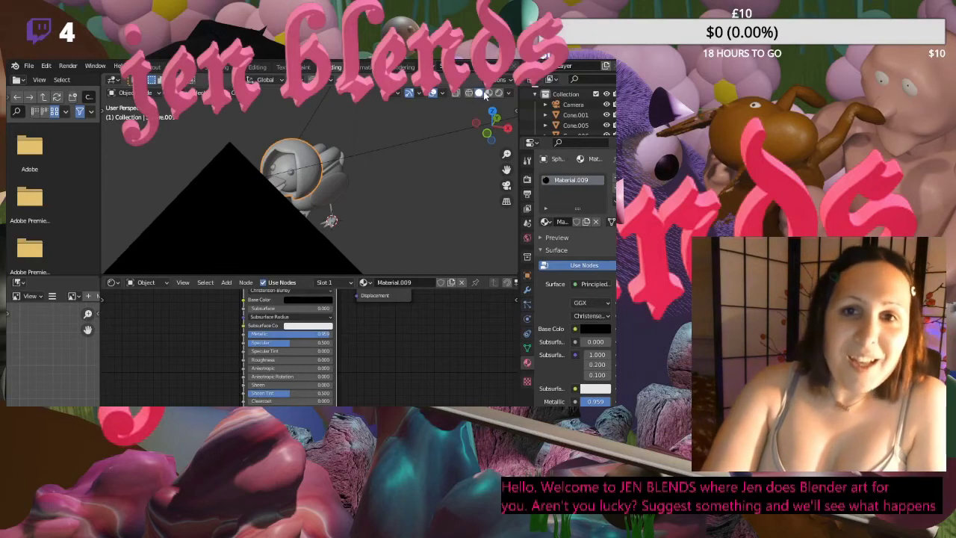
pyautogui.click(488, 92)
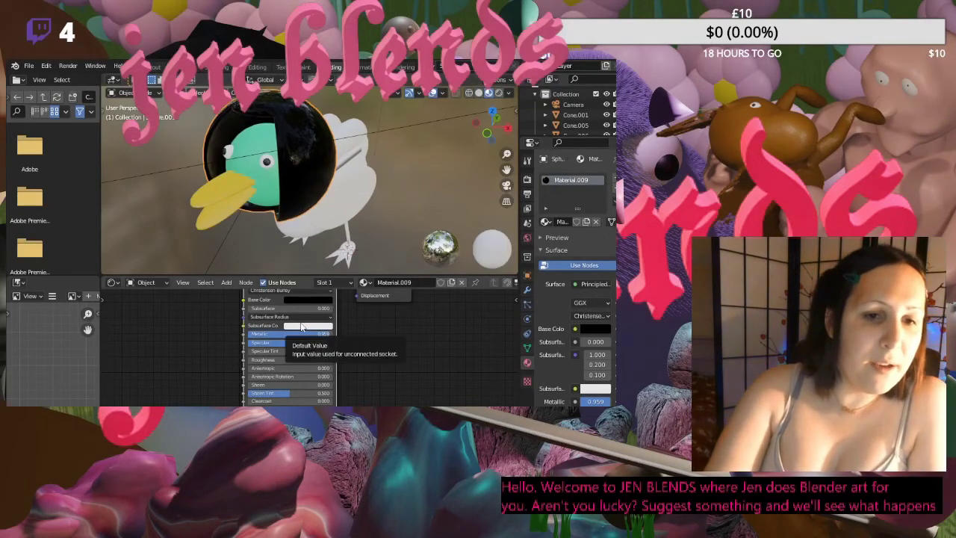
pyautogui.click(309, 300)
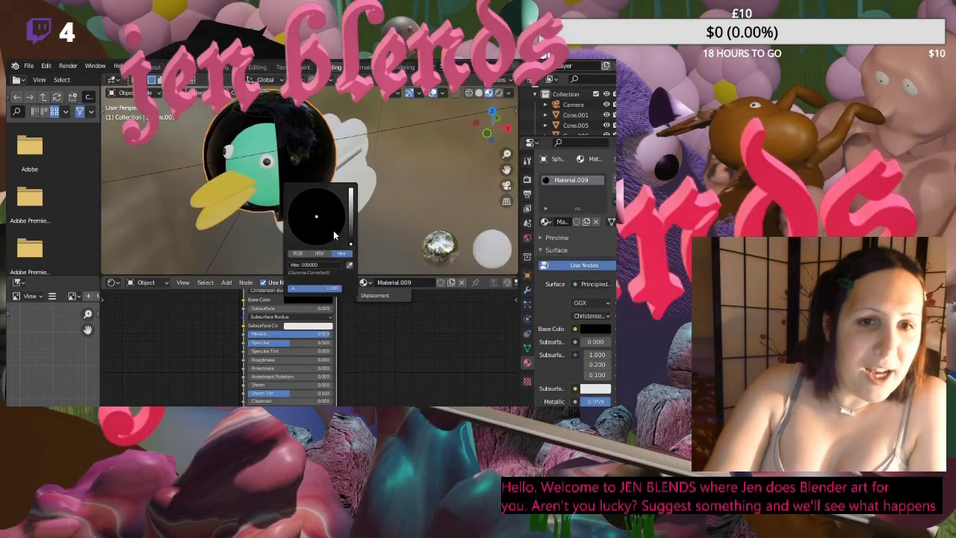
# - Try light grey, then deep orange, as the helmet's base colour, checking it in Rendered view
pyautogui.moveTo(351, 249); pyautogui.dragTo(351, 211)
pyautogui.click(315, 225)
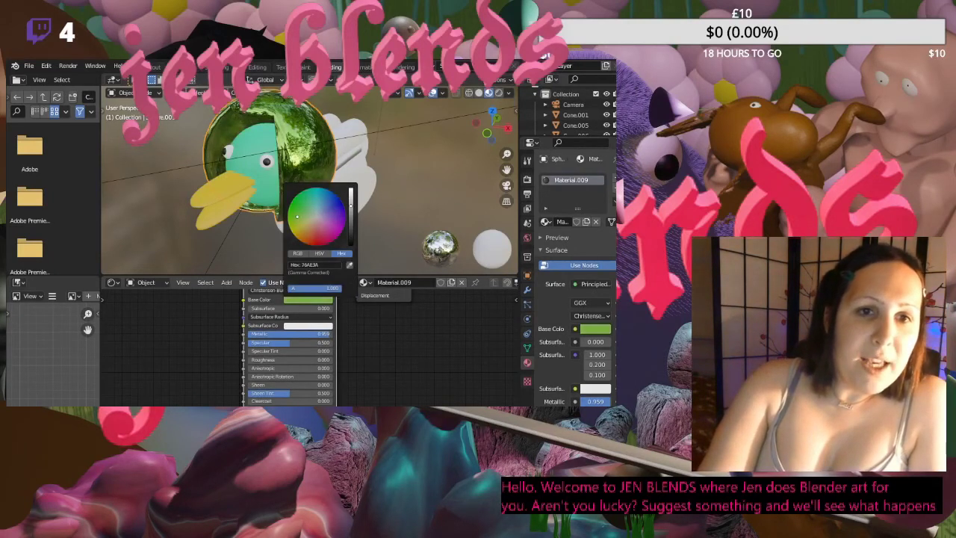
pyautogui.moveTo(314, 225)
pyautogui.mouseDown()
pyautogui.moveTo(302, 236)
pyautogui.moveTo(325, 239)
pyautogui.mouseUp()
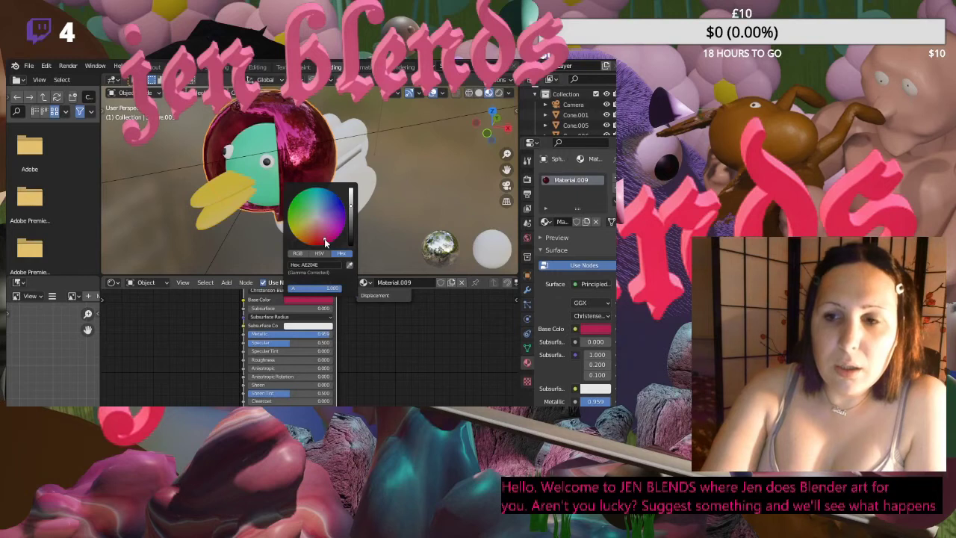
pyautogui.click(499, 93)
pyautogui.moveTo(371, 153)
pyautogui.mouseDown(button='middle')
pyautogui.moveTo(375, 180)
pyautogui.moveTo(415, 187)
pyautogui.moveTo(383, 179)
pyautogui.mouseUp(button='middle')
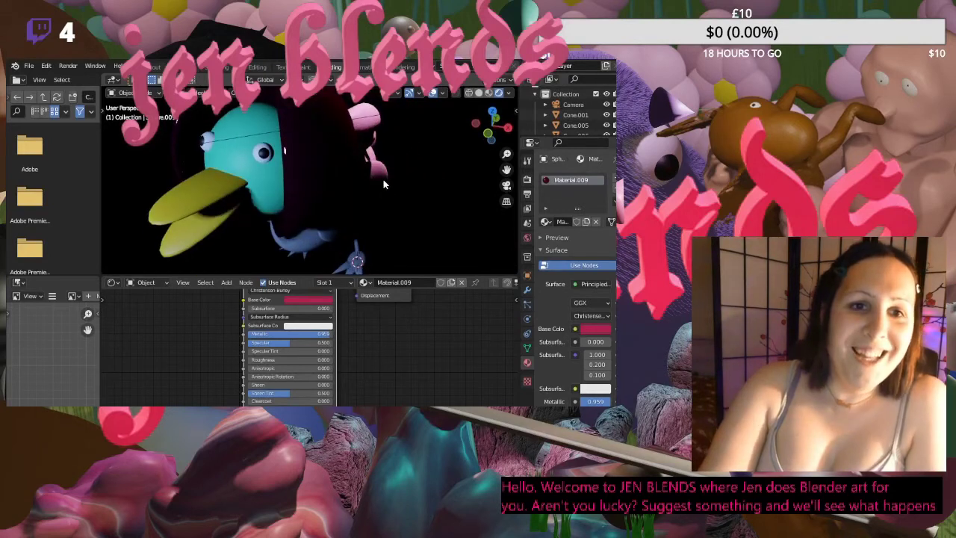
pyautogui.scroll(-5, 388, 153)
pyautogui.click(479, 92)
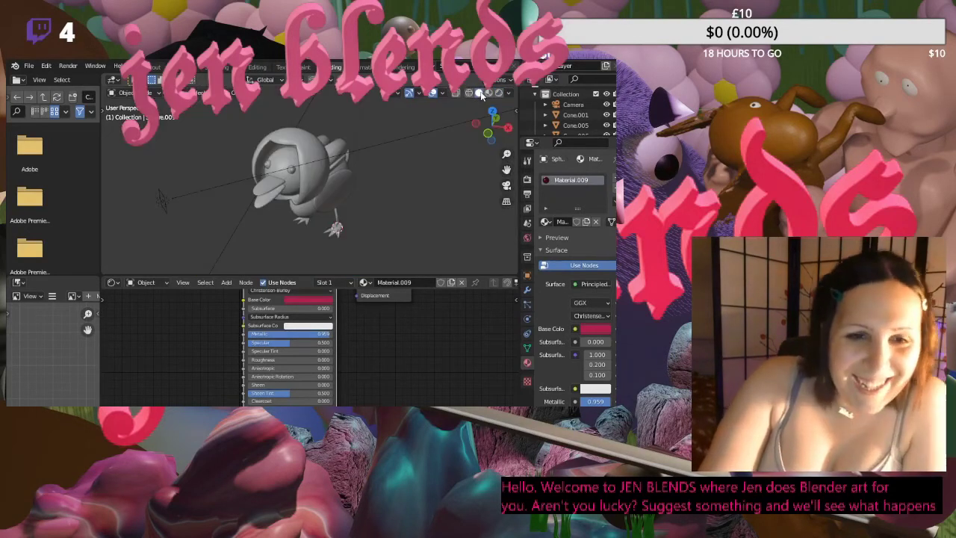
pyautogui.click(489, 94)
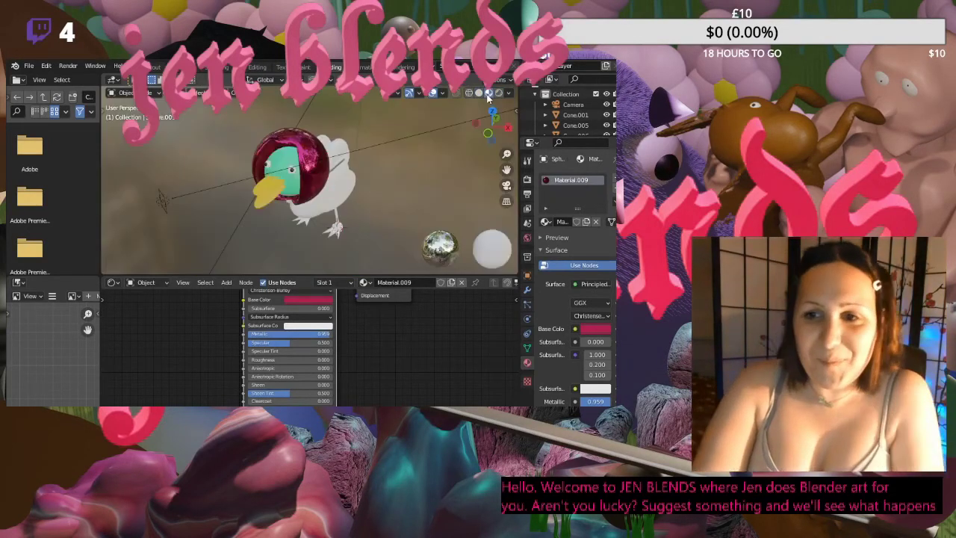
pyautogui.scroll(4, 363, 163)
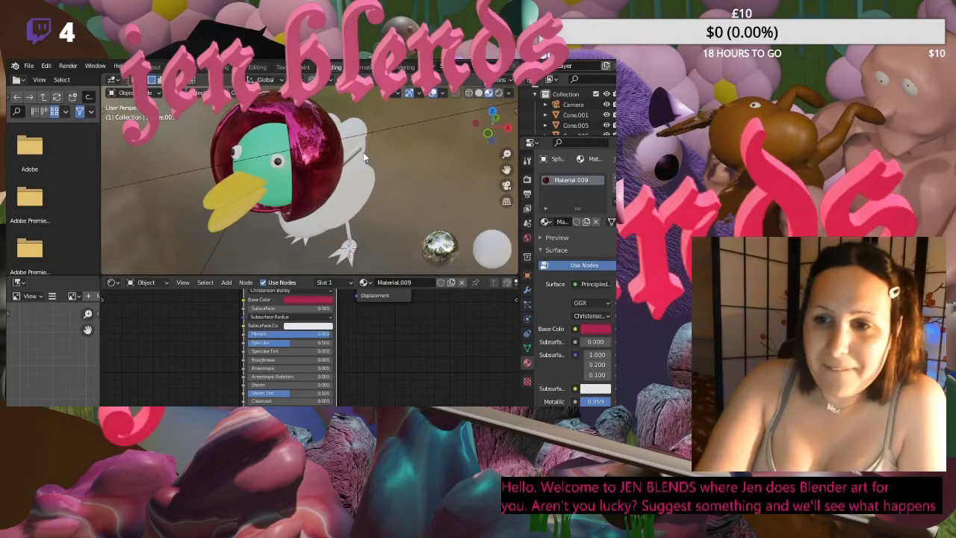
# - Change the helmet to neutral grey chrome, check the render, then try red
pyautogui.click(290, 300)
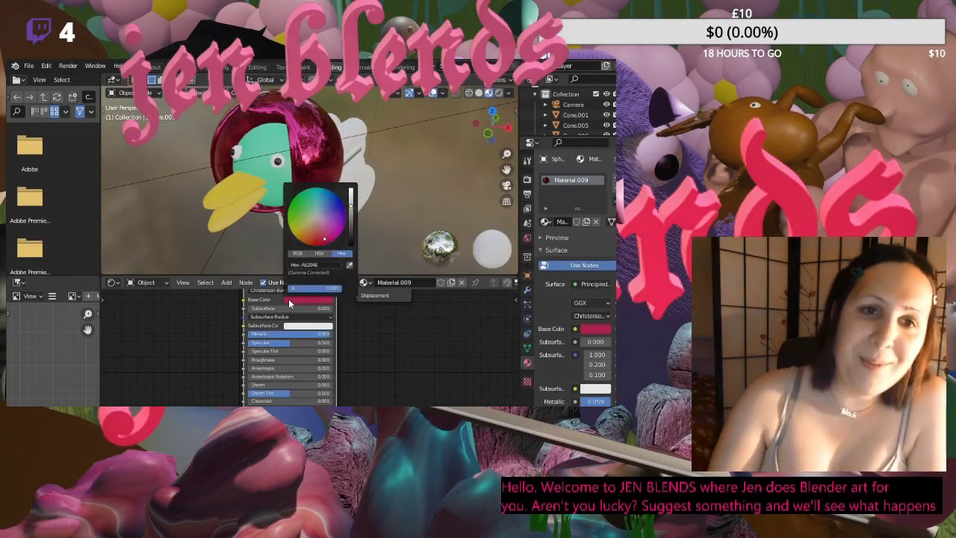
pyautogui.moveTo(320, 245); pyautogui.dragTo(315, 216)
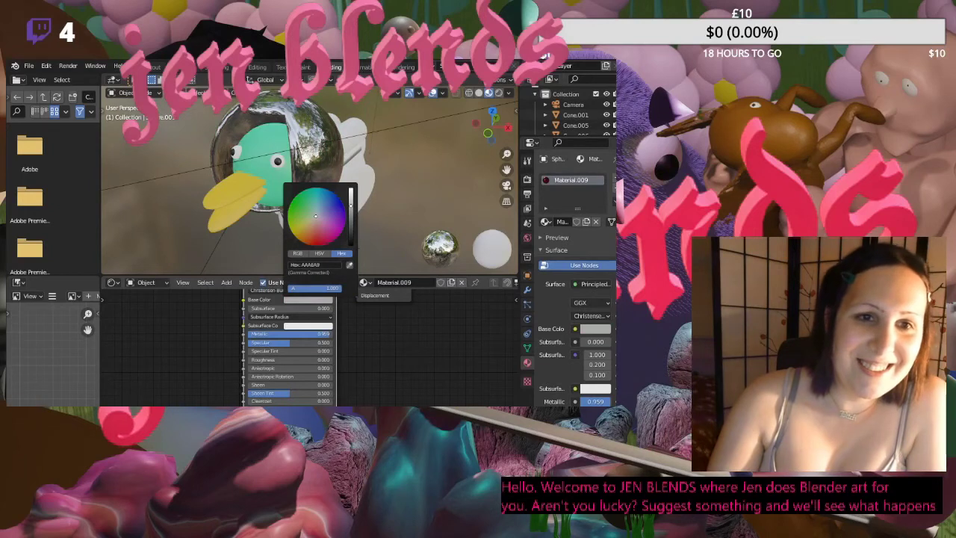
pyautogui.click(499, 93)
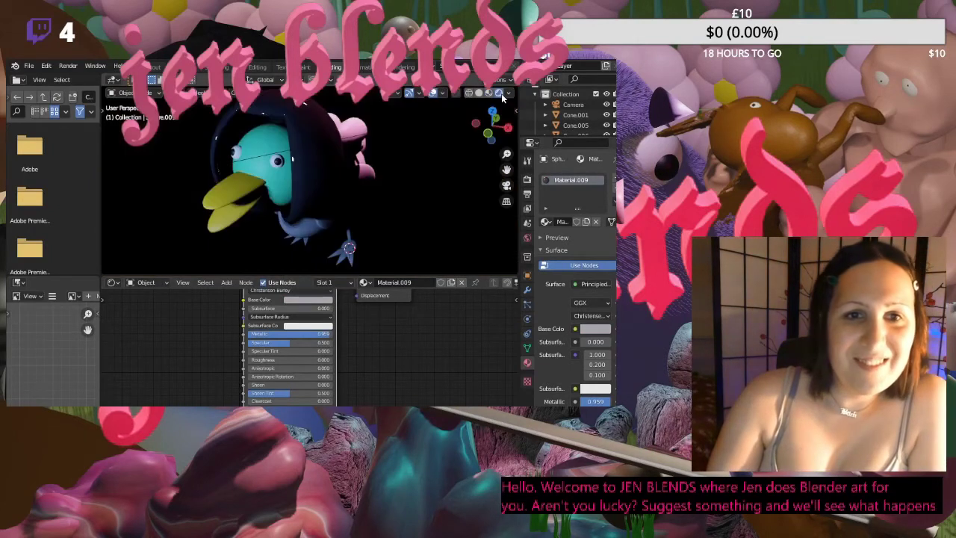
pyautogui.moveTo(340, 159); pyautogui.dragTo(374, 222, button='middle')
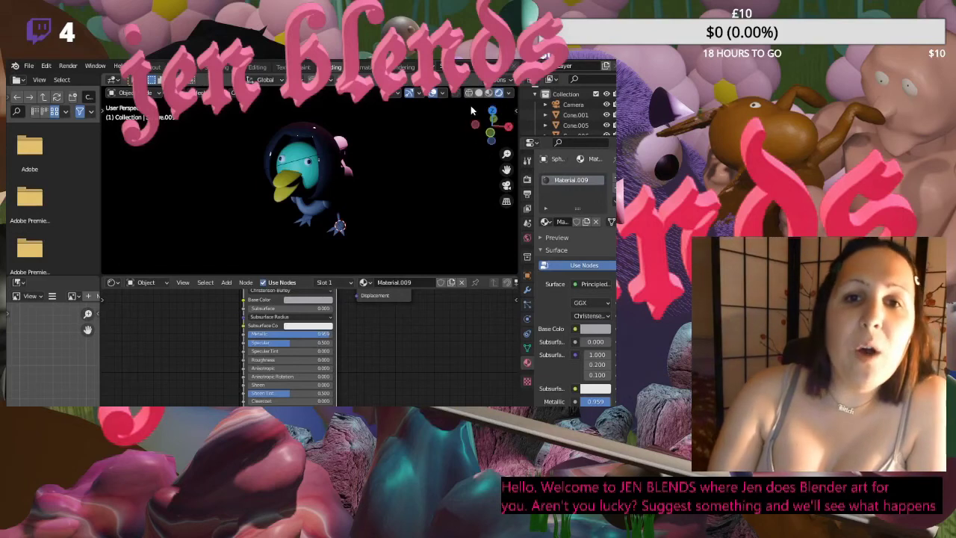
pyautogui.click(488, 92)
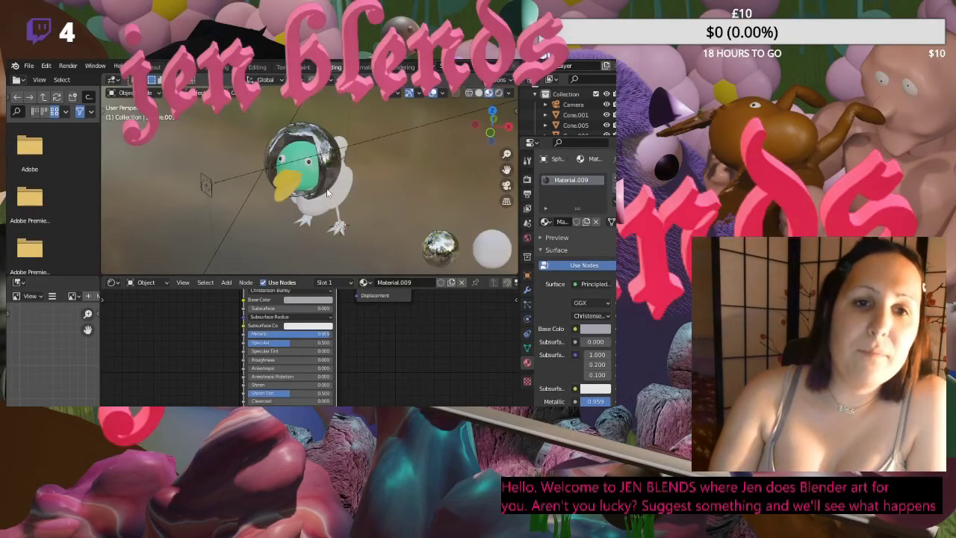
pyautogui.moveTo(359, 173); pyautogui.dragTo(381, 205, button='middle')
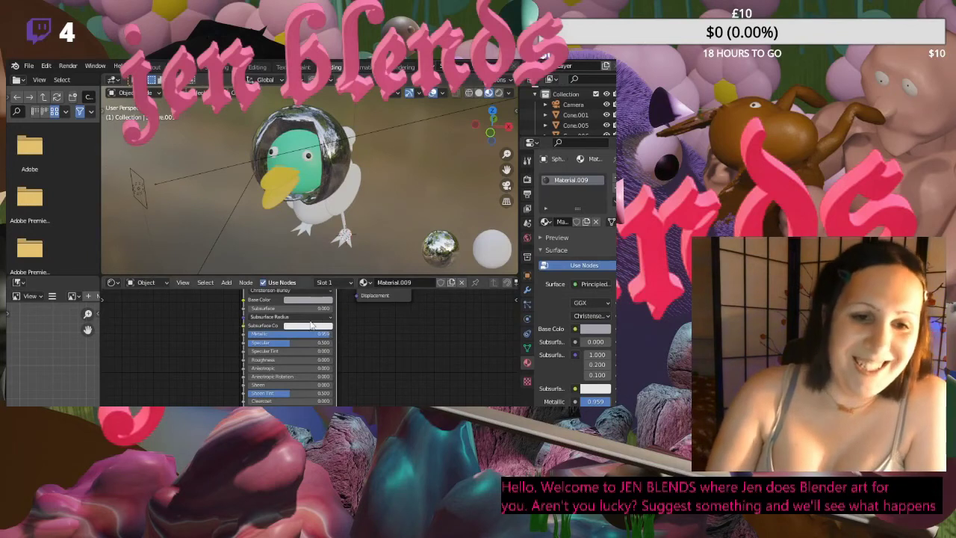
pyautogui.click(317, 301)
pyautogui.moveTo(323, 215)
pyautogui.mouseDown()
pyautogui.moveTo(315, 244)
pyautogui.moveTo(290, 217)
pyautogui.moveTo(300, 196)
pyautogui.moveTo(335, 198)
pyautogui.moveTo(318, 217)
pyautogui.moveTo(327, 224)
pyautogui.moveTo(352, 213)
pyautogui.moveTo(351, 224)
pyautogui.moveTo(311, 213)
pyautogui.mouseUp()
# - Shift the helmet's base colour to dark green, then lighten it to a soft green
pyautogui.click(297, 215)
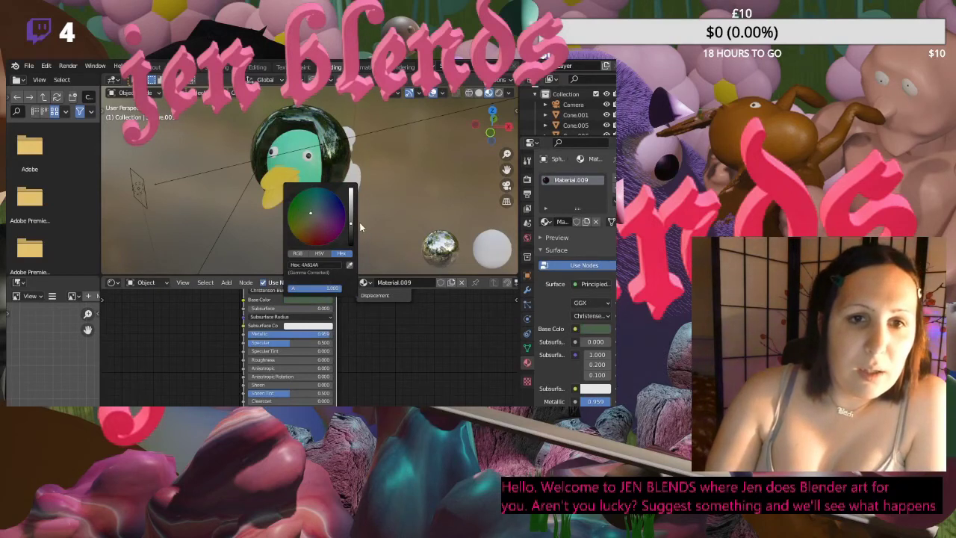
pyautogui.moveTo(353, 225); pyautogui.dragTo(351, 213)
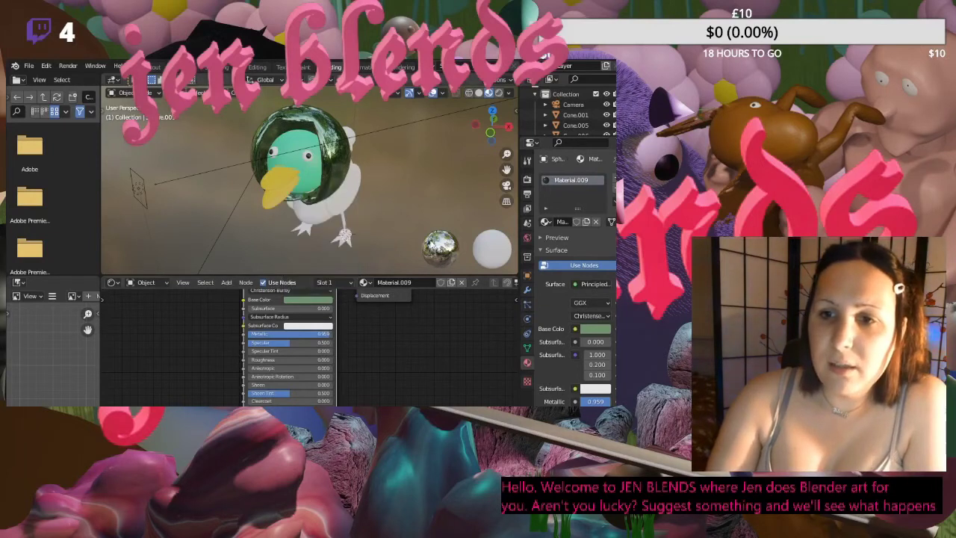
pyautogui.moveTo(333, 188); pyautogui.dragTo(401, 191, button='middle')
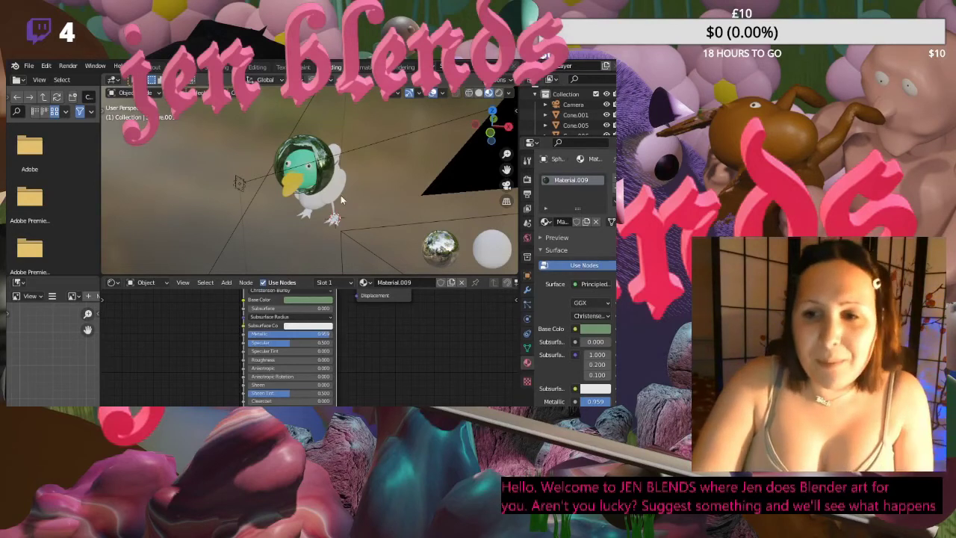
# - Adjust the helmet's base colour through brown to a deeper orange and view the duck in Rendered shading
pyautogui.click(302, 300)
pyautogui.click(311, 226)
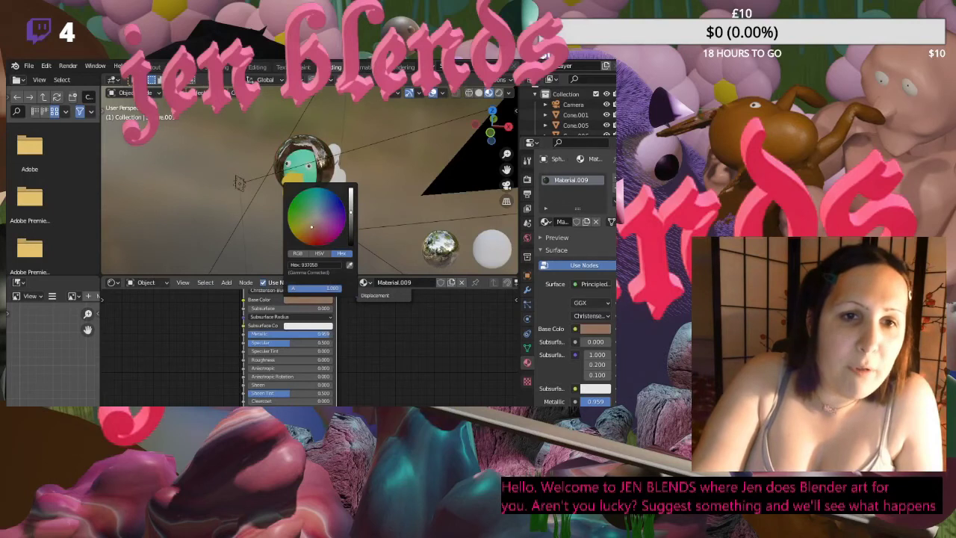
pyautogui.click(306, 234)
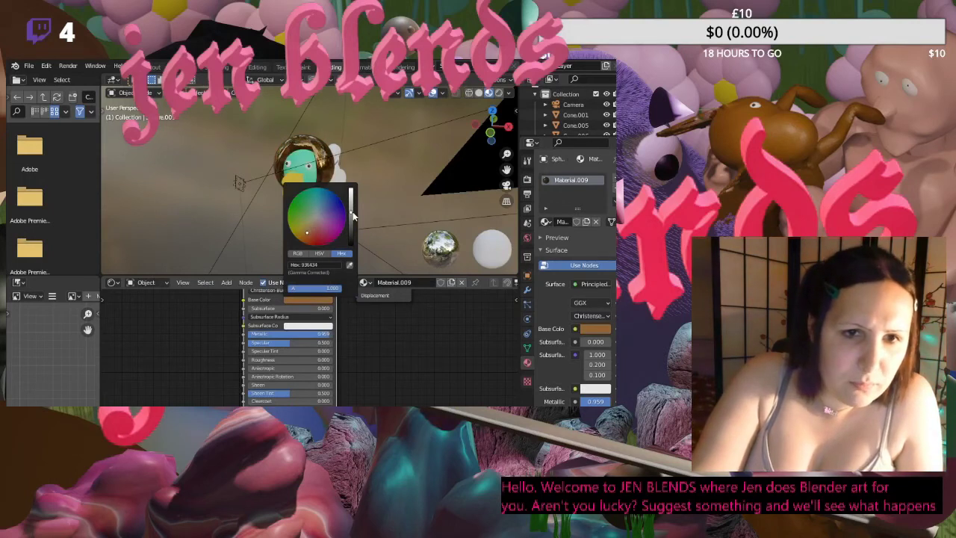
pyautogui.moveTo(354, 216); pyautogui.dragTo(351, 192)
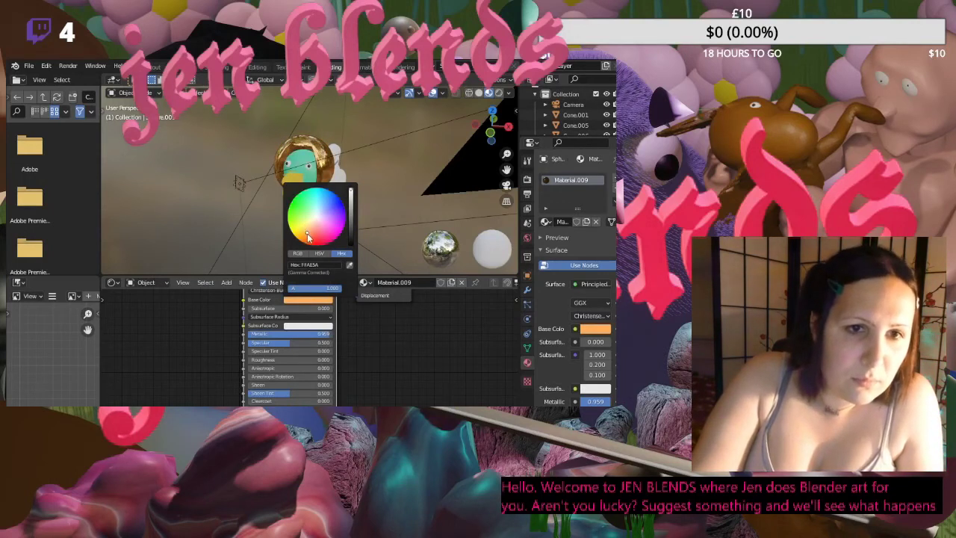
pyautogui.moveTo(307, 236); pyautogui.dragTo(303, 240)
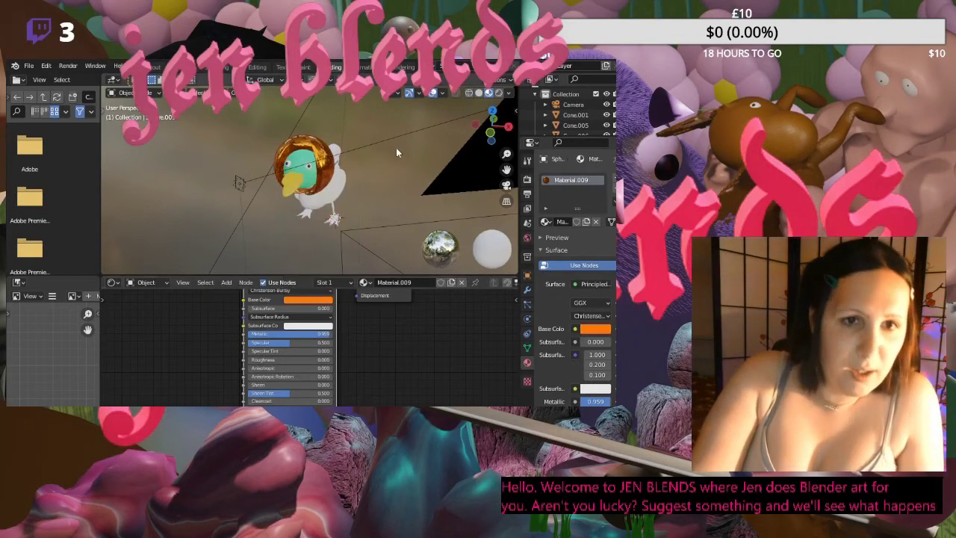
pyautogui.scroll(5, 388, 160)
pyautogui.moveTo(400, 190); pyautogui.dragTo(465, 170, button='middle')
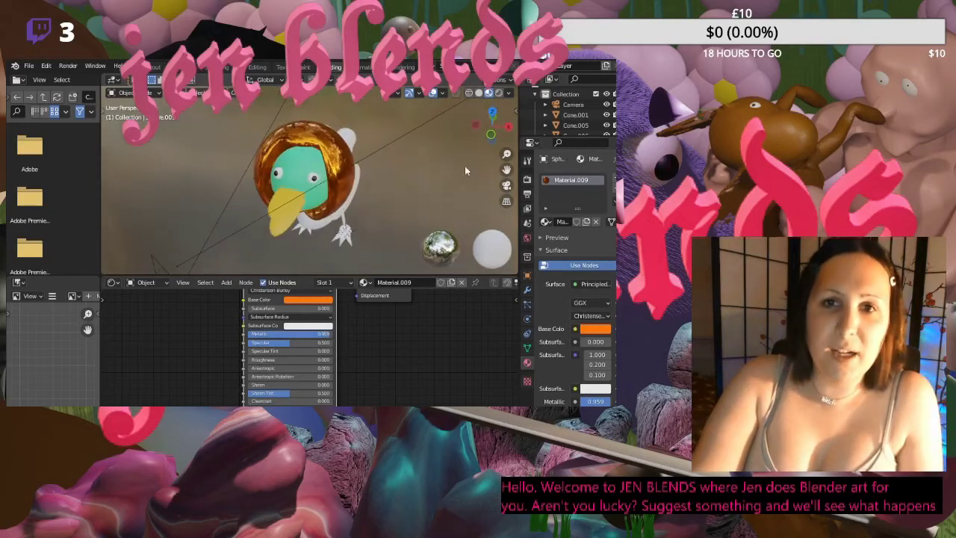
pyautogui.click(499, 92)
pyautogui.moveTo(422, 115)
pyautogui.mouseDown(button='middle')
pyautogui.moveTo(398, 168)
pyautogui.moveTo(376, 161)
pyautogui.moveTo(429, 180)
pyautogui.moveTo(459, 170)
pyautogui.moveTo(399, 179)
pyautogui.moveTo(384, 169)
pyautogui.moveTo(397, 176)
pyautogui.moveTo(402, 160)
pyautogui.moveTo(409, 174)
pyautogui.mouseUp(button='middle')
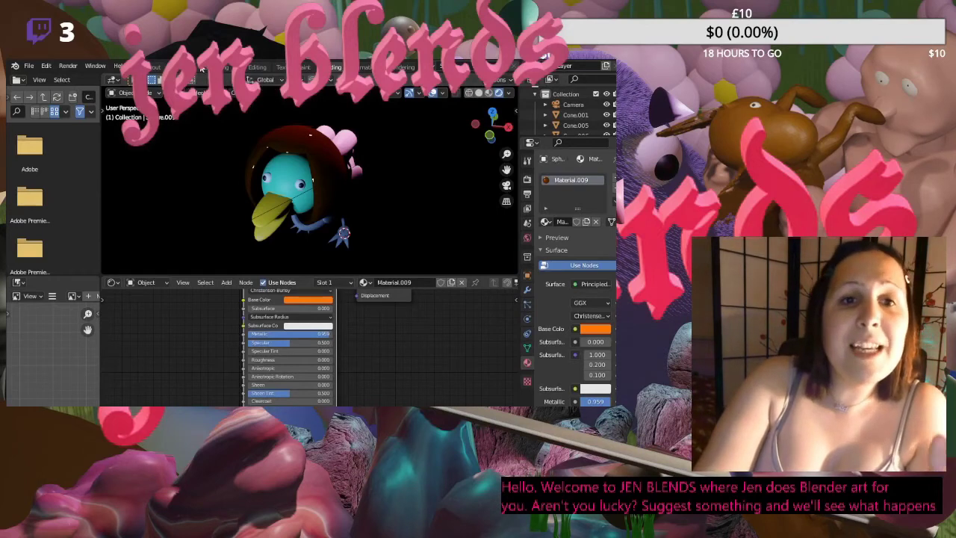
# - Give the pink cylinder on the duck's back a new material with roughness 0
pyautogui.moveTo(415, 161); pyautogui.dragTo(366, 163, button='middle')
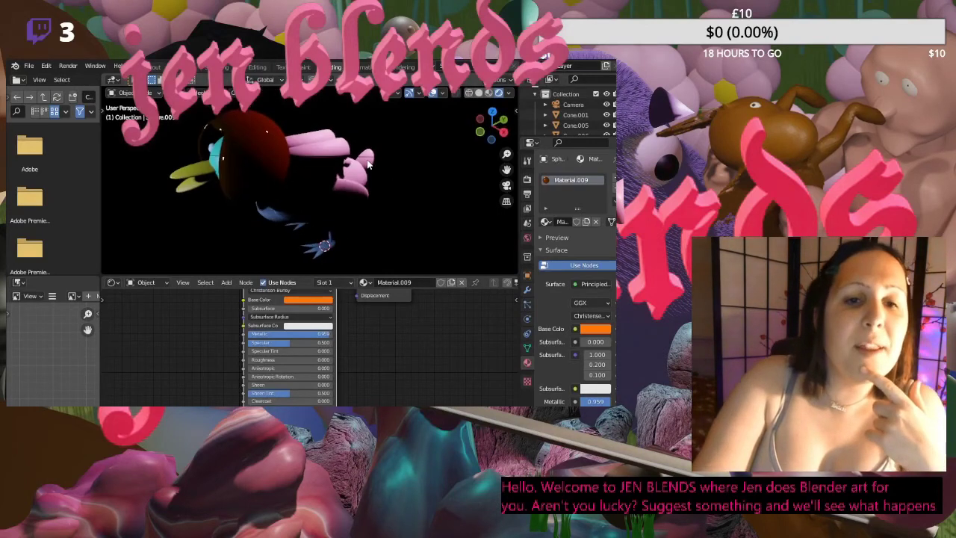
pyautogui.click(315, 143)
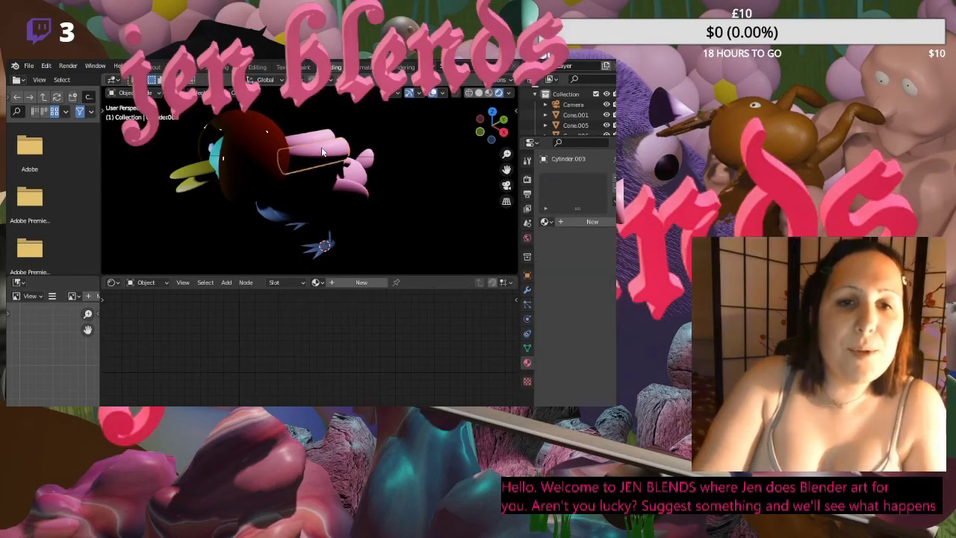
pyautogui.click(592, 221)
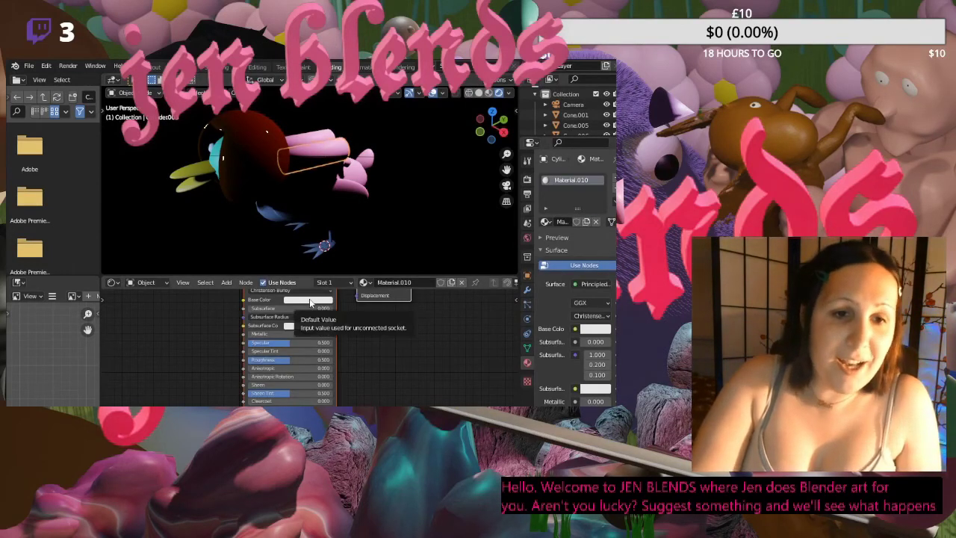
pyautogui.moveTo(292, 359)
pyautogui.mouseDown()
pyautogui.moveTo(254, 359)
pyautogui.moveTo(275, 333)
pyautogui.moveTo(335, 334)
pyautogui.mouseUp()
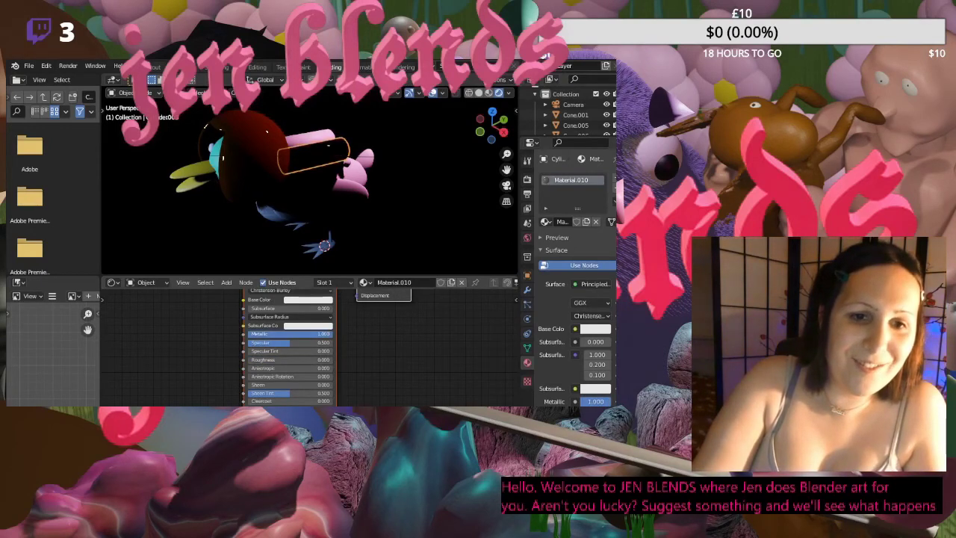
# - In material preview, set the cylinder's base colour to a muted slate blue-grey (around 507075)
pyautogui.moveTo(448, 213); pyautogui.dragTo(413, 246, button='middle')
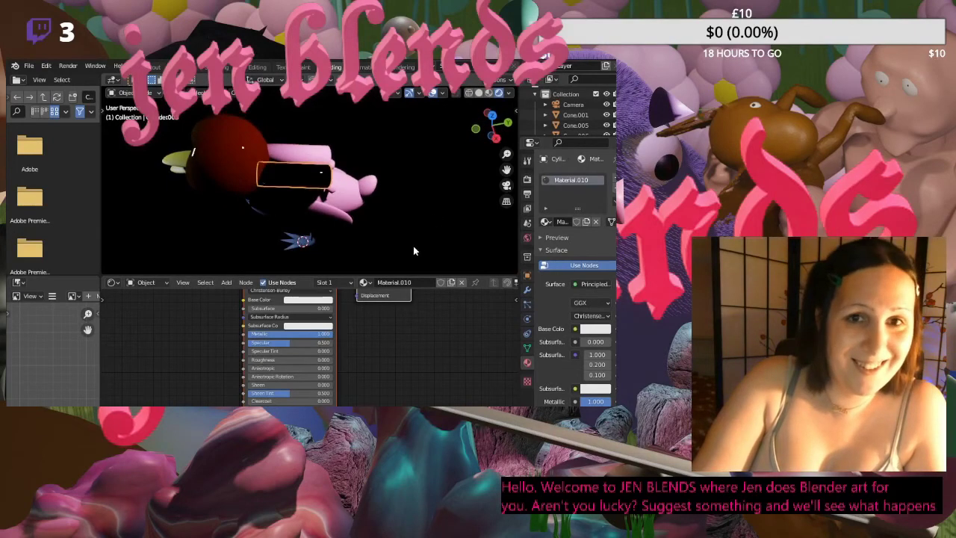
pyautogui.click(489, 92)
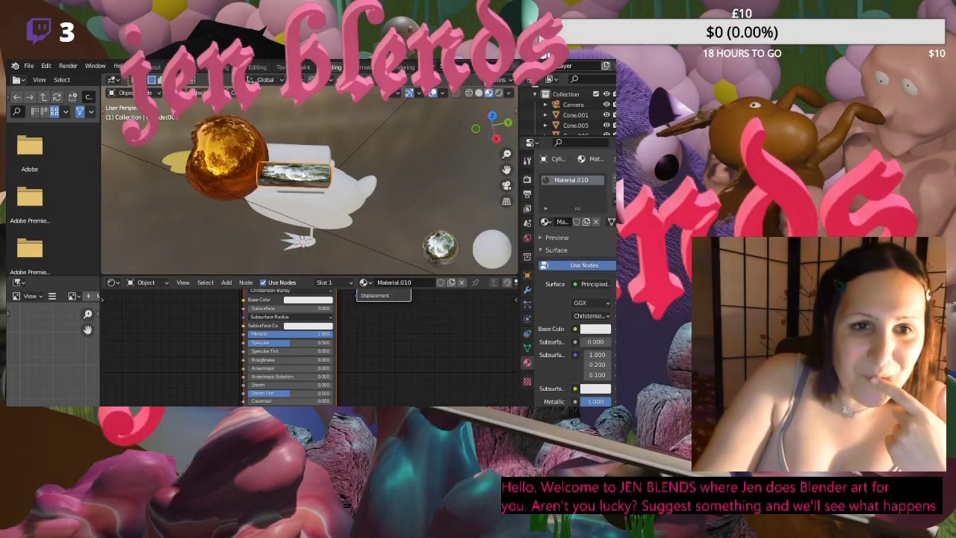
pyautogui.click(309, 300)
pyautogui.moveTo(350, 197); pyautogui.dragTo(351, 226)
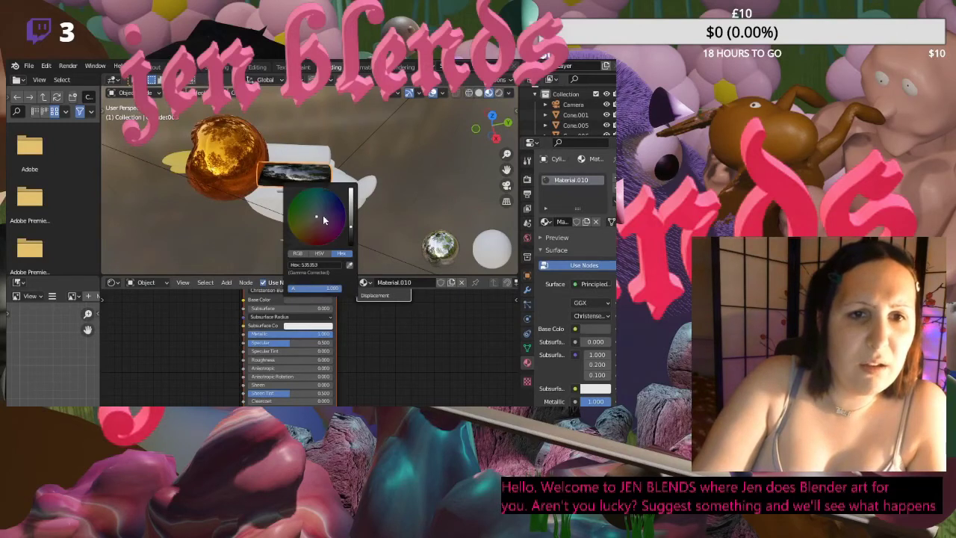
pyautogui.click(309, 208)
pyautogui.click(318, 203)
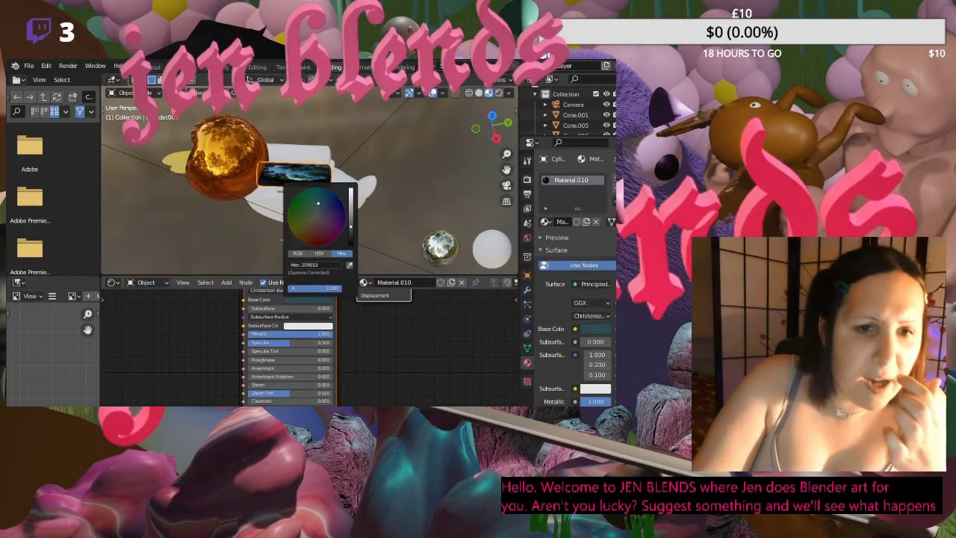
pyautogui.moveTo(350, 229); pyautogui.dragTo(350, 211)
pyautogui.click(316, 215)
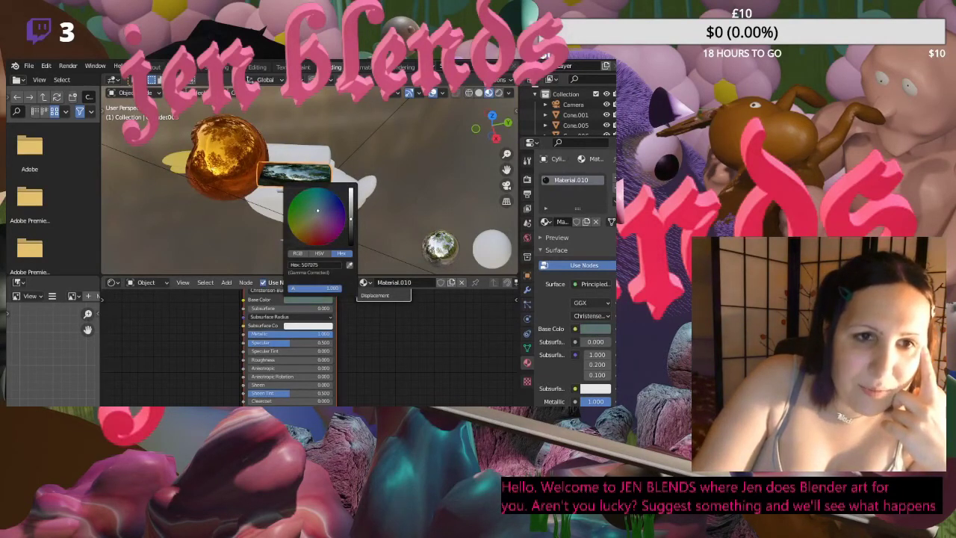
pyautogui.click(317, 299)
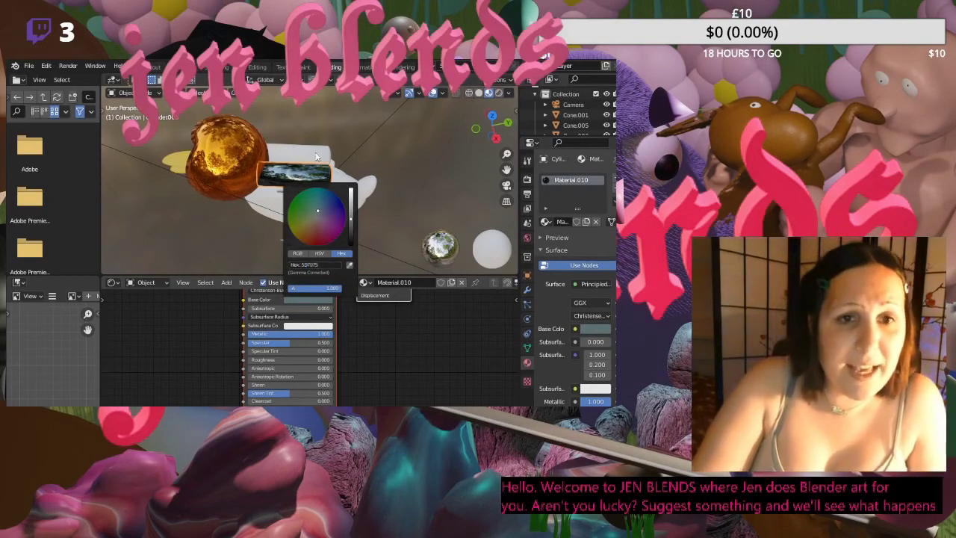
# - Replace the jetpack material with a new grey 666666 one at roughness 0.115, then select the light
pyautogui.click(596, 221)
pyautogui.click(571, 222)
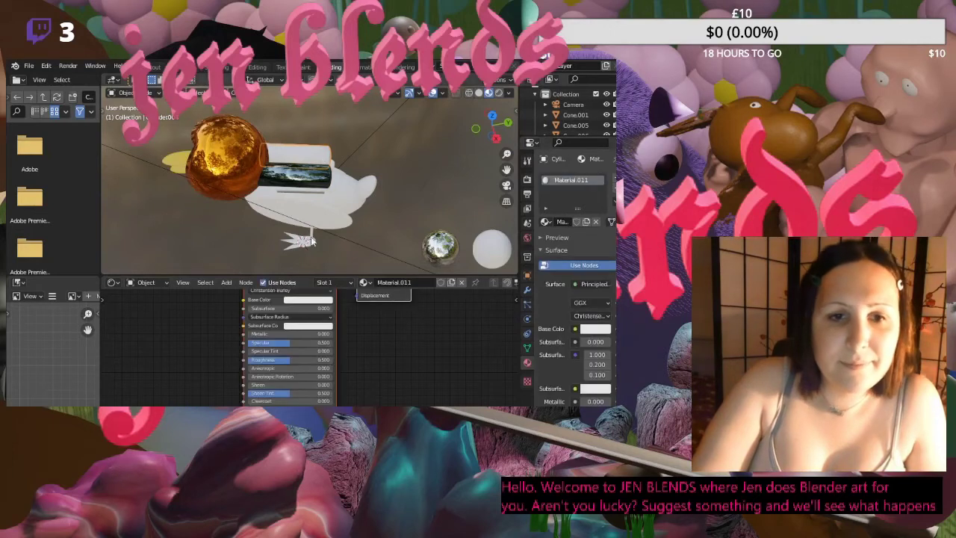
pyautogui.click(307, 300)
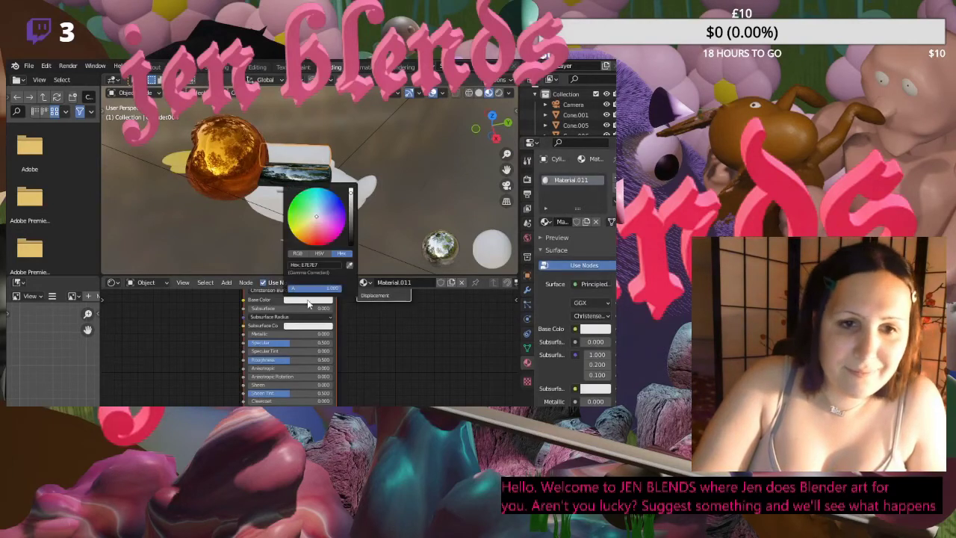
pyautogui.click(328, 265)
pyautogui.write('666666')
pyautogui.press('Return')
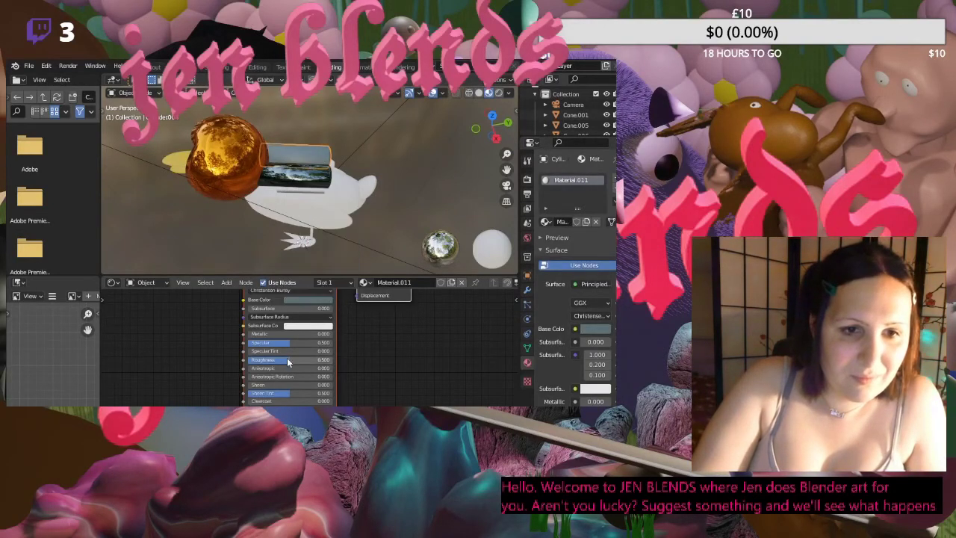
pyautogui.moveTo(288, 362); pyautogui.dragTo(333, 333)
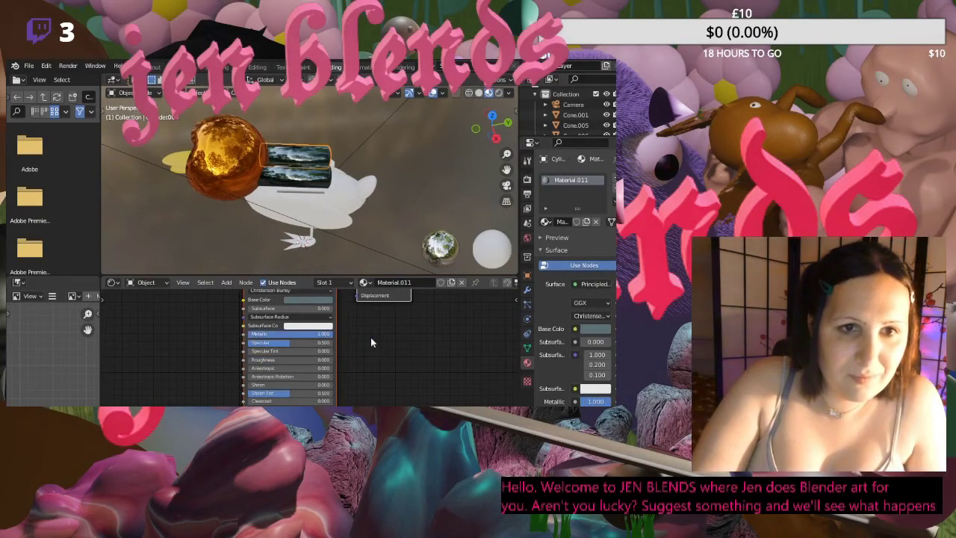
pyautogui.click(426, 177)
pyautogui.moveTo(426, 177); pyautogui.dragTo(375, 168, button='middle')
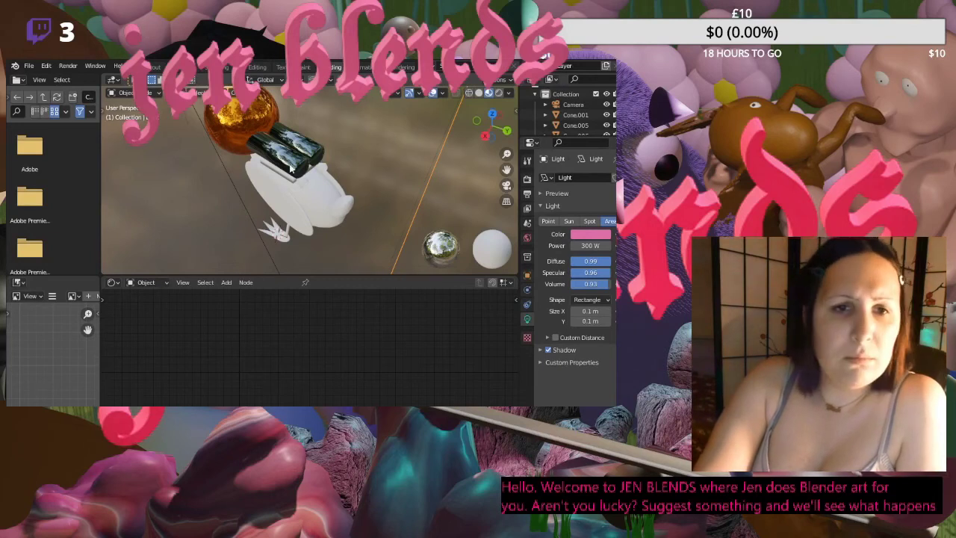
# - Give Cone.006 a new material with a pale blue base colour
pyautogui.click(312, 185)
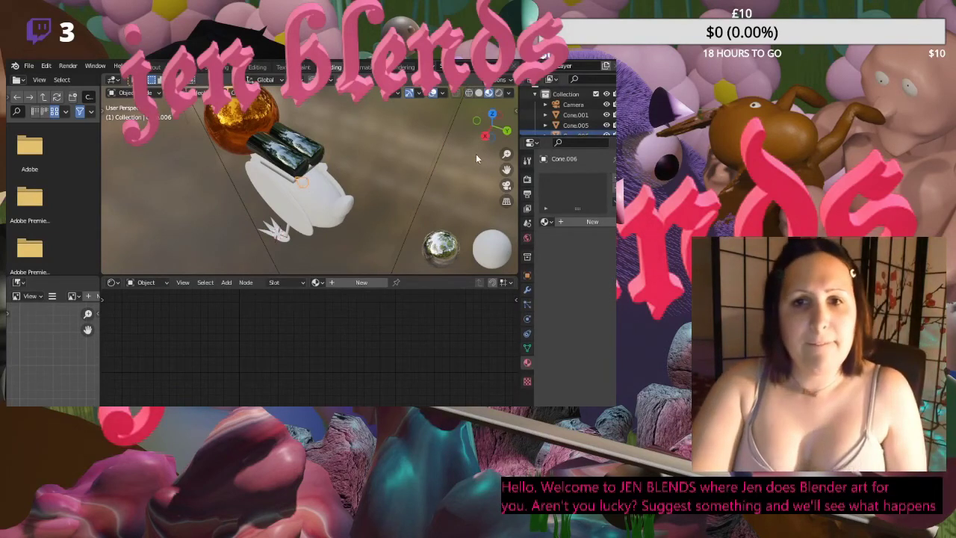
pyautogui.click(591, 222)
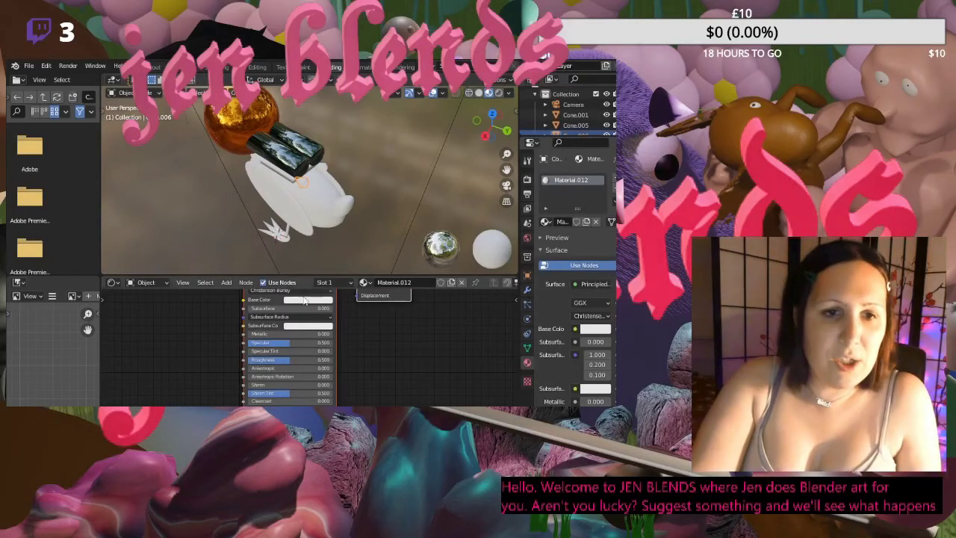
pyautogui.click(305, 300)
pyautogui.click(327, 219)
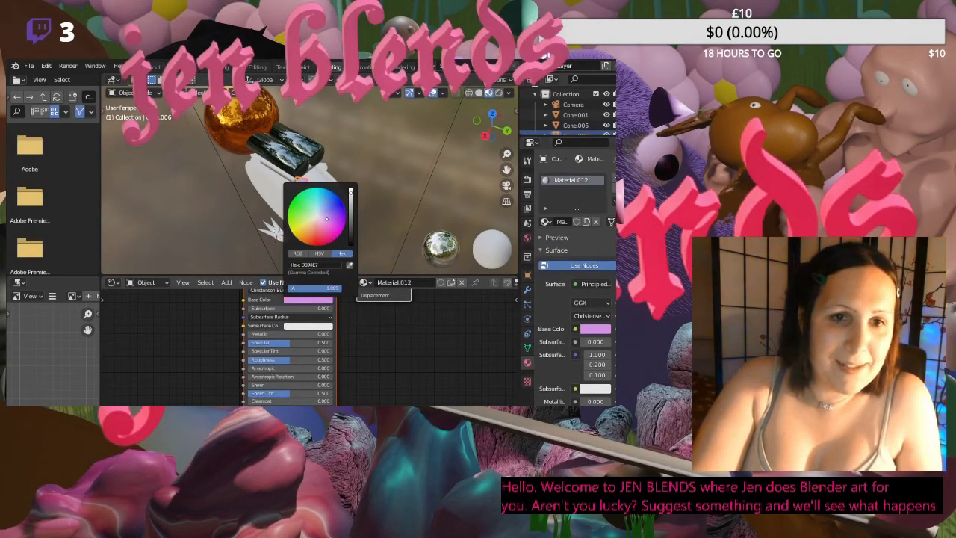
pyautogui.moveTo(326, 219)
pyautogui.mouseDown()
pyautogui.moveTo(316, 211)
pyautogui.moveTo(352, 212)
pyautogui.mouseUp()
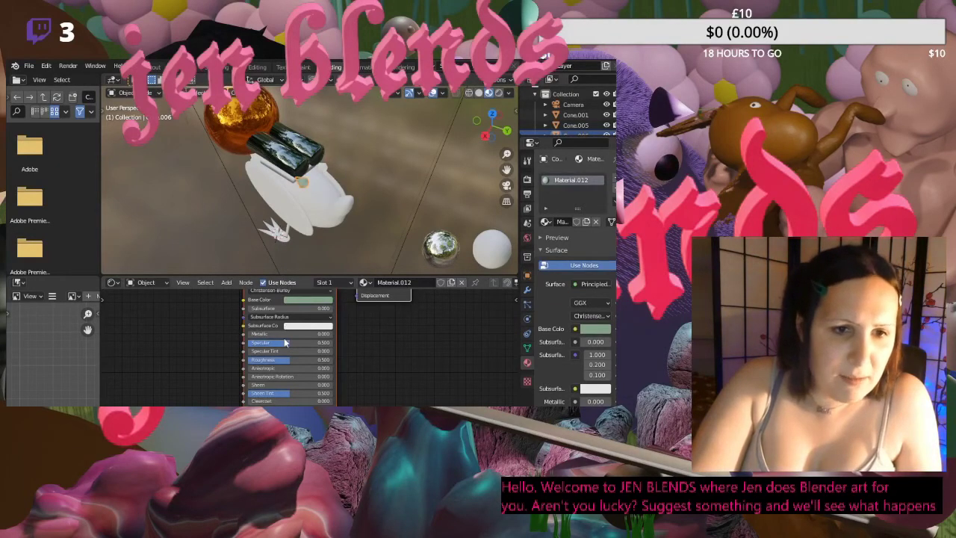
# - Make Cone.006's material metallic 1 and roughness 0, keep colour B2A288, then select Cone.007
pyautogui.moveTo(284, 334); pyautogui.dragTo(336, 334)
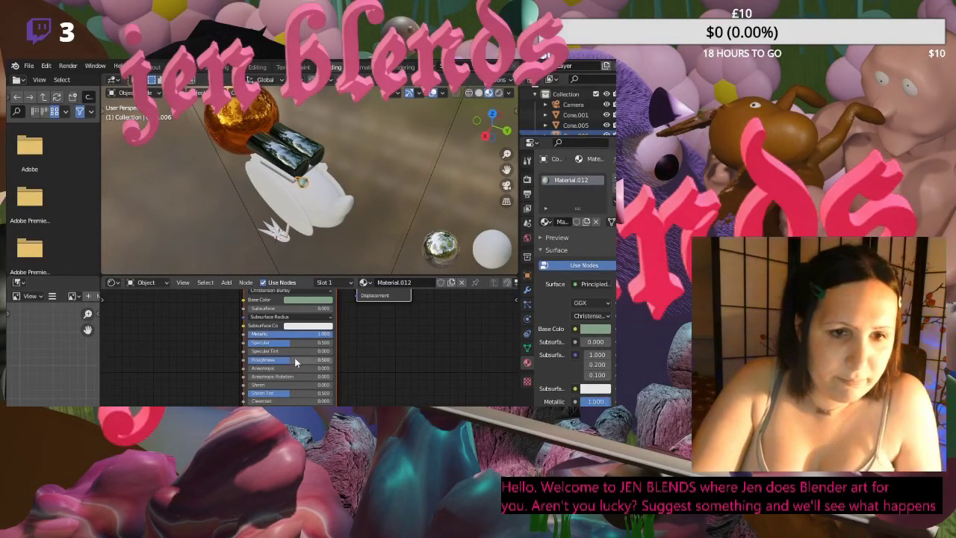
pyautogui.moveTo(296, 363); pyautogui.dragTo(250, 363)
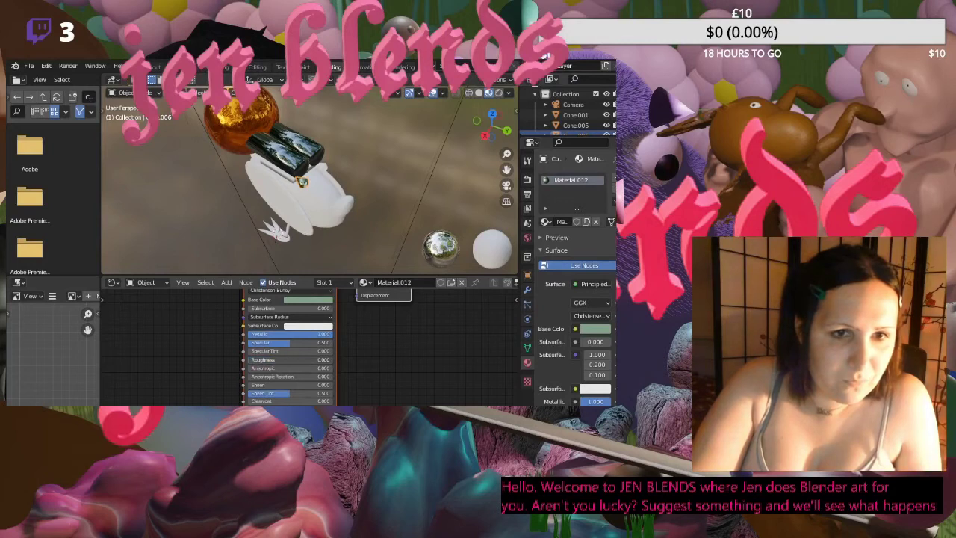
pyautogui.click(309, 299)
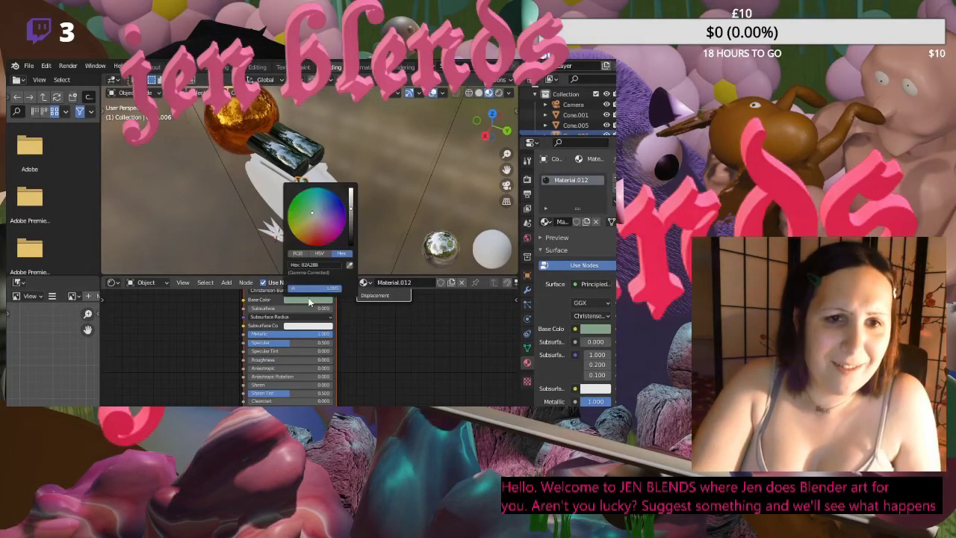
pyautogui.click(331, 265)
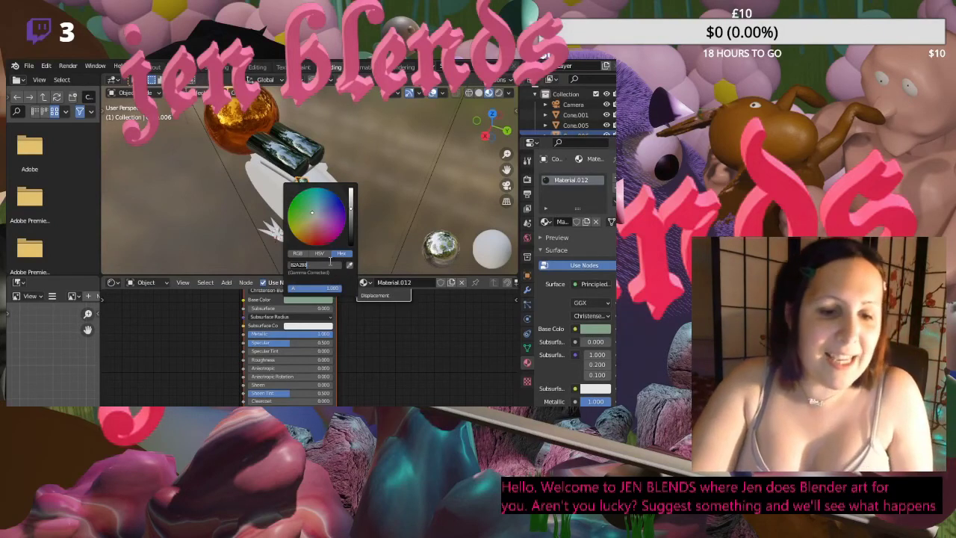
pyautogui.press('Return')
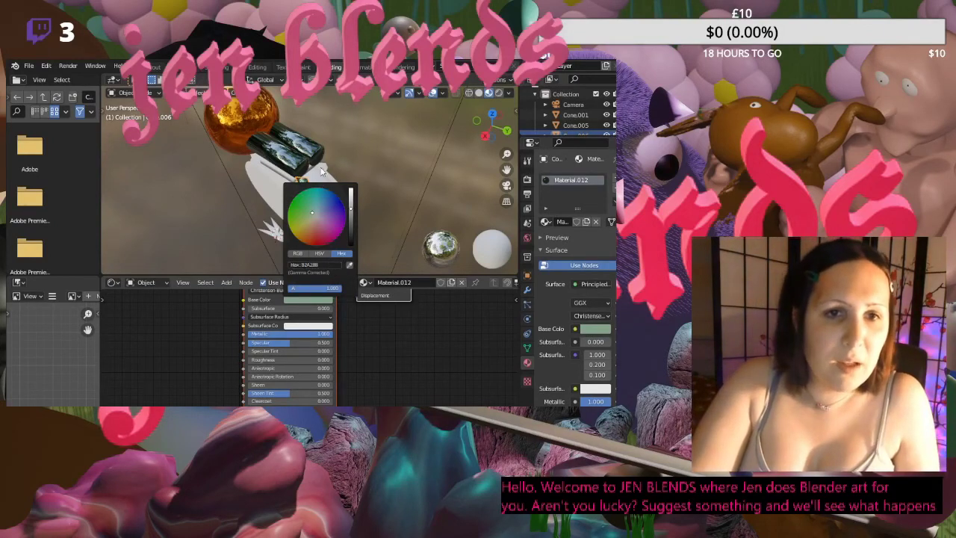
pyautogui.click(323, 167)
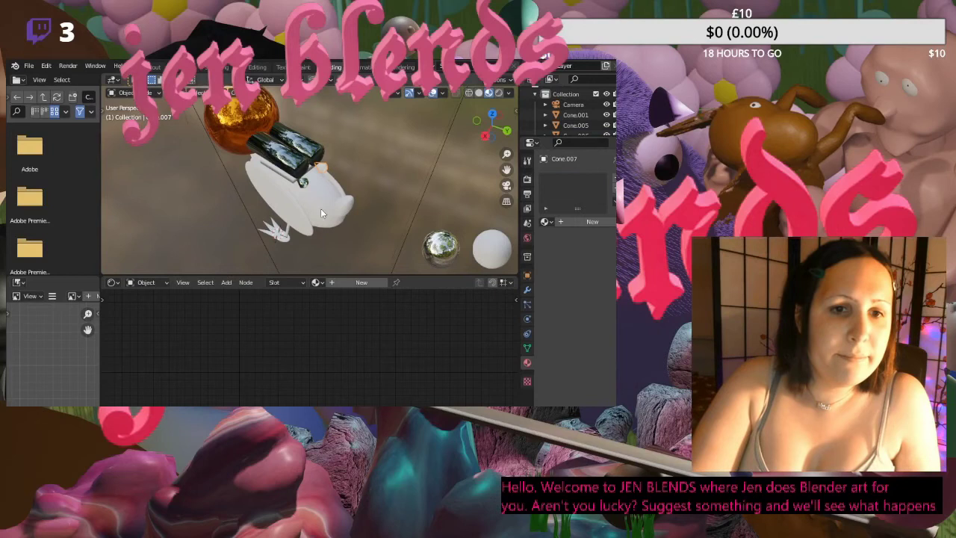
# - Give Cone.007 a new 82A2B8 material, metallic about 0.95, roughness 0.464, then select the body sphere
pyautogui.click(362, 282)
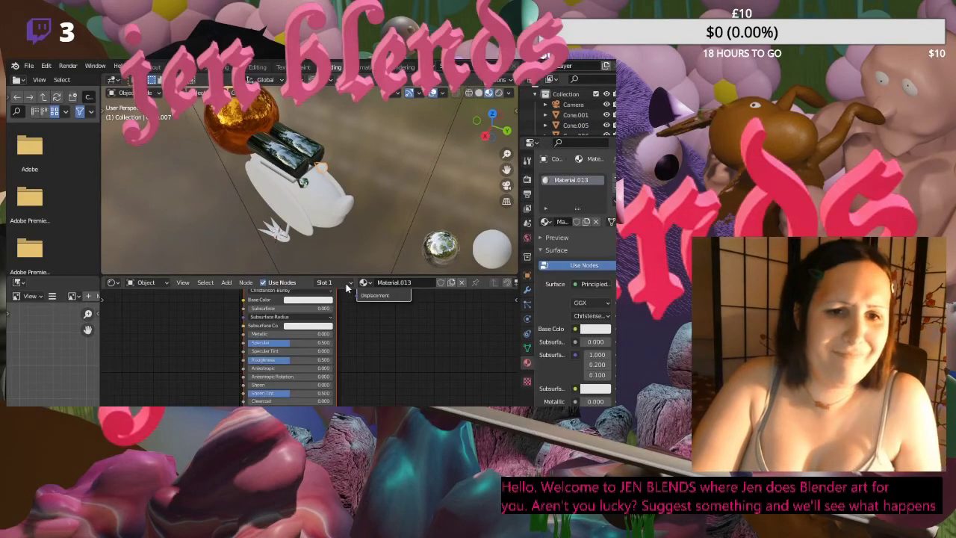
pyautogui.click(298, 301)
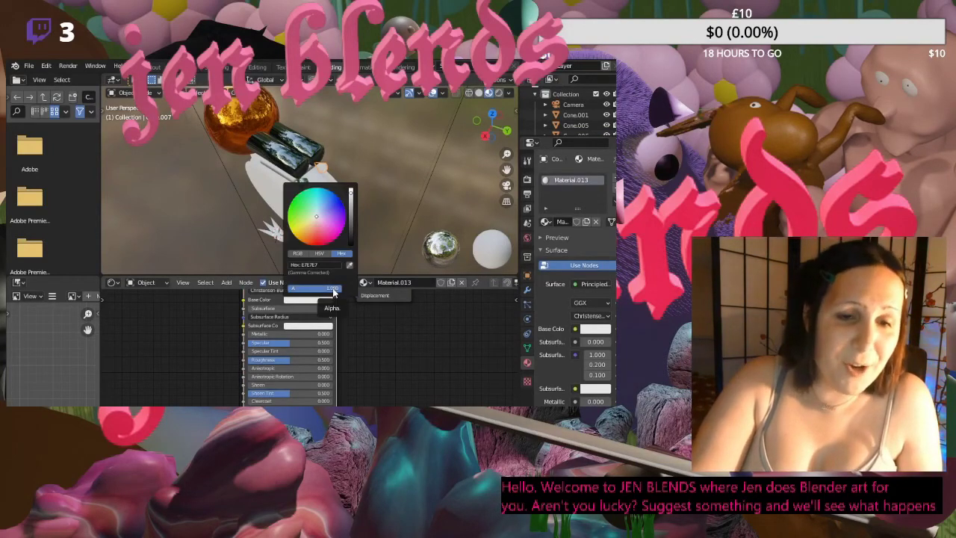
pyautogui.click(328, 266)
pyautogui.write('82A2B8')
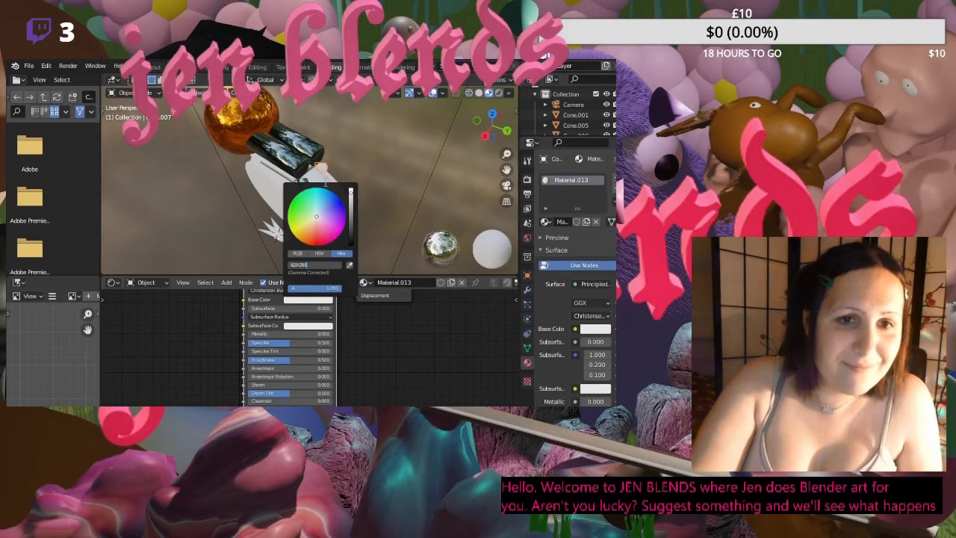
pyautogui.press('Return')
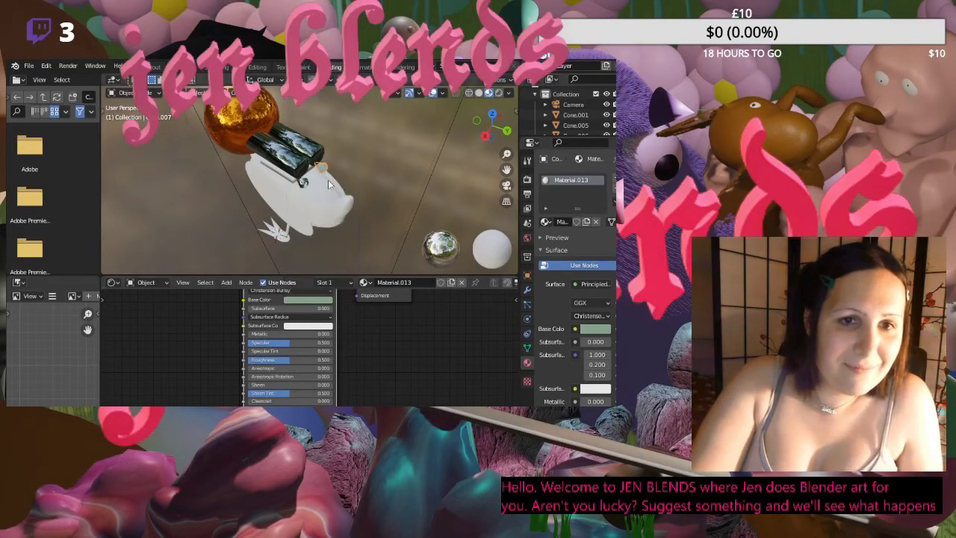
pyautogui.moveTo(262, 333); pyautogui.dragTo(329, 334)
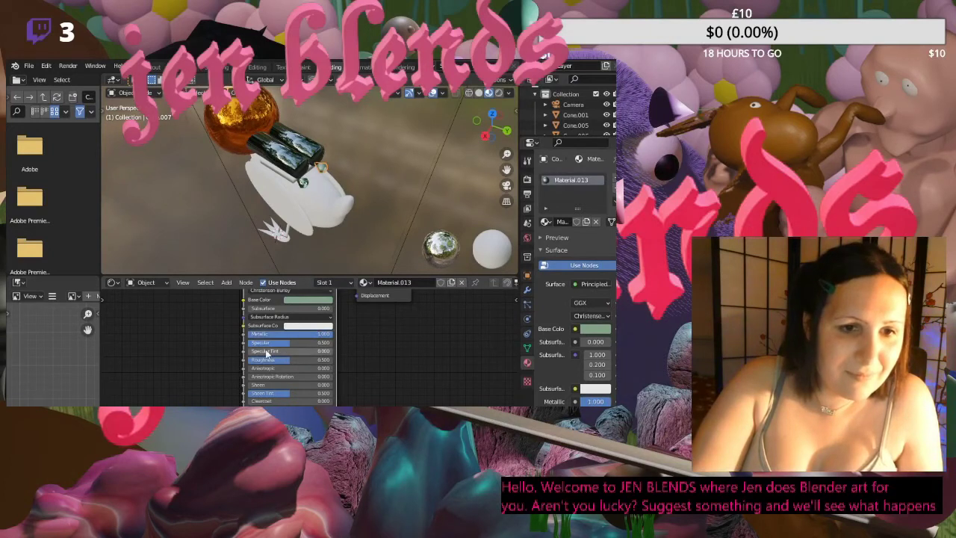
pyautogui.moveTo(280, 359); pyautogui.dragTo(283, 360)
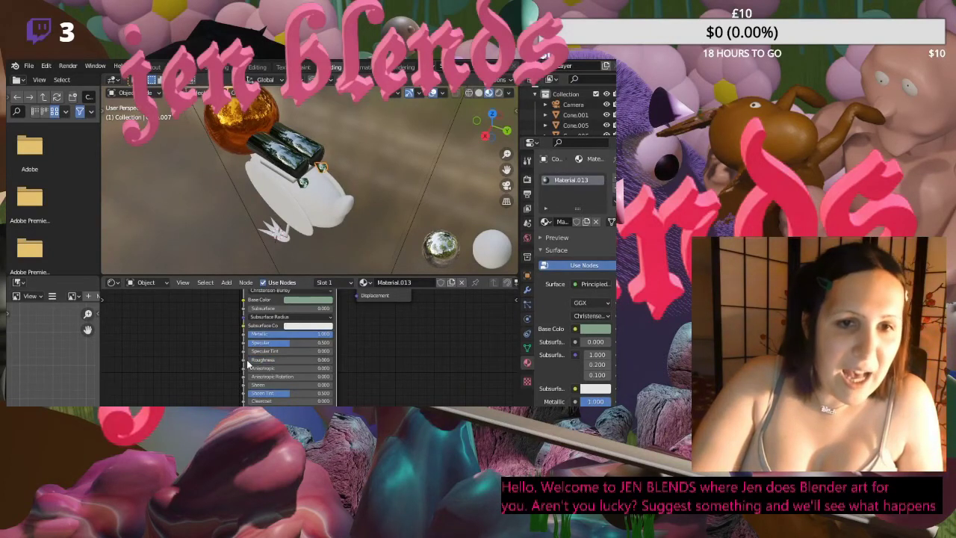
pyautogui.click(330, 229)
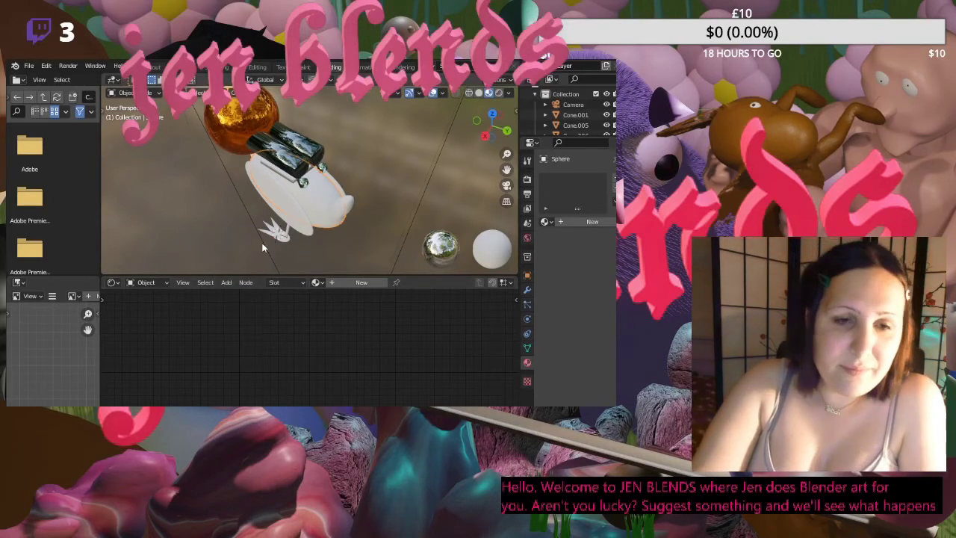
# - Switch the viewport to rendered shading and orbit and zoom around the duck to inspect it
pyautogui.moveTo(351, 217); pyautogui.dragTo(472, 184, button='middle')
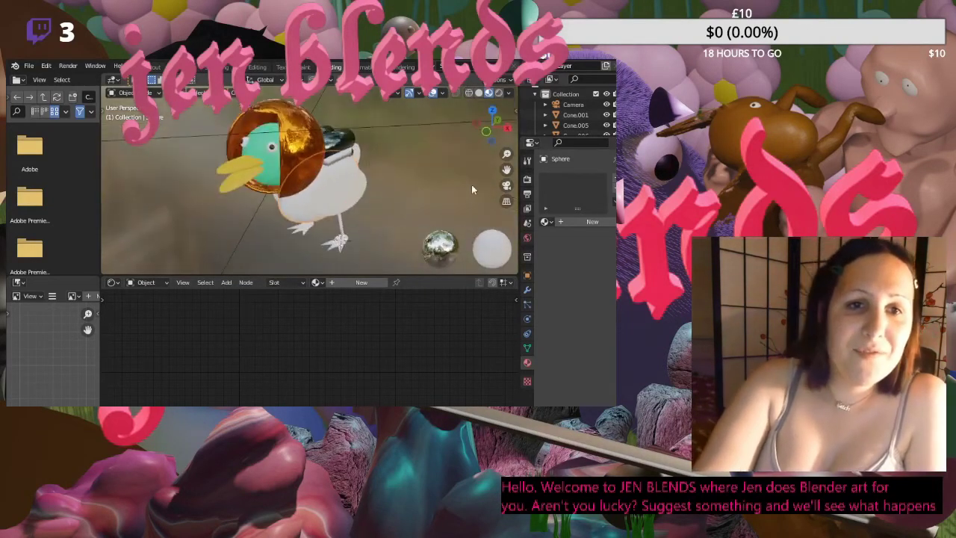
pyautogui.click(498, 91)
pyautogui.moveTo(431, 171)
pyautogui.mouseDown(button='middle')
pyautogui.moveTo(364, 192)
pyautogui.moveTo(340, 169)
pyautogui.moveTo(463, 172)
pyautogui.moveTo(455, 168)
pyautogui.mouseUp(button='middle')
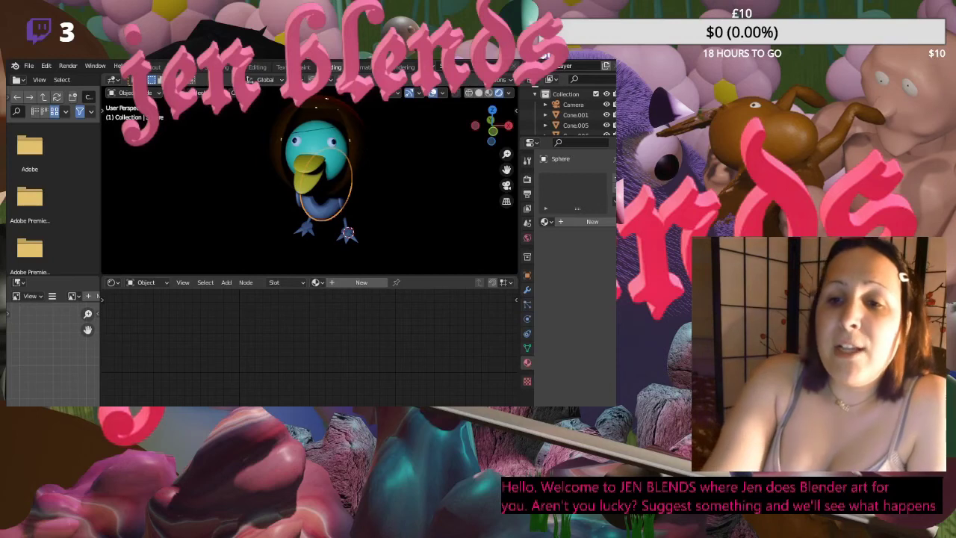
pyautogui.scroll(-2, 318, 172)
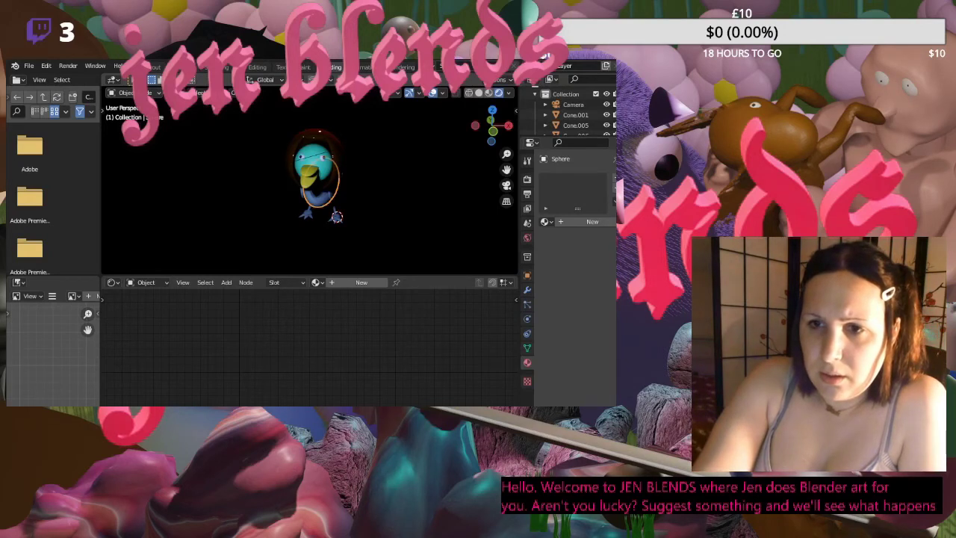
pyautogui.scroll(-3, 396, 215)
pyautogui.moveTo(374, 209)
pyautogui.mouseDown(button='middle')
pyautogui.moveTo(396, 215)
pyautogui.moveTo(375, 198)
pyautogui.mouseUp(button='middle')
pyautogui.scroll(-5, 374, 193)
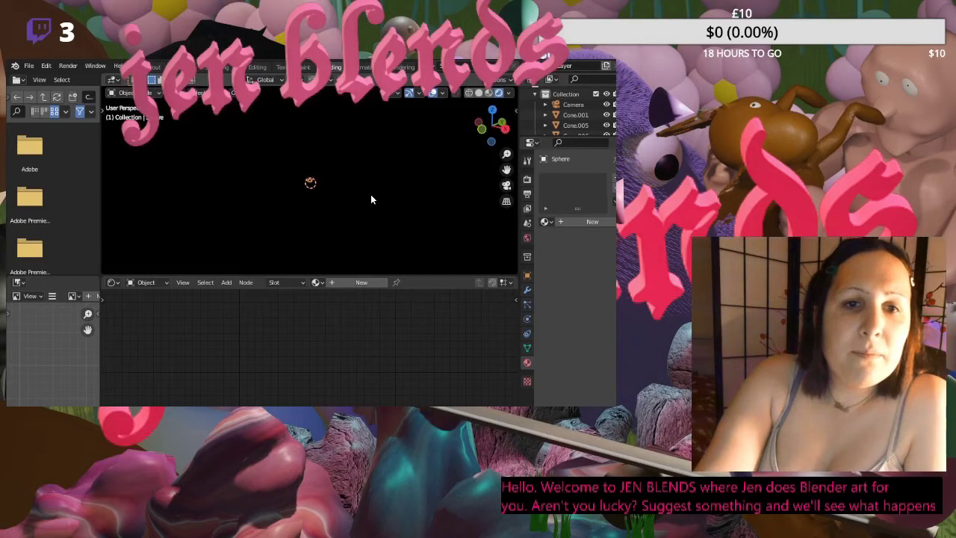
pyautogui.scroll(5, 370, 193)
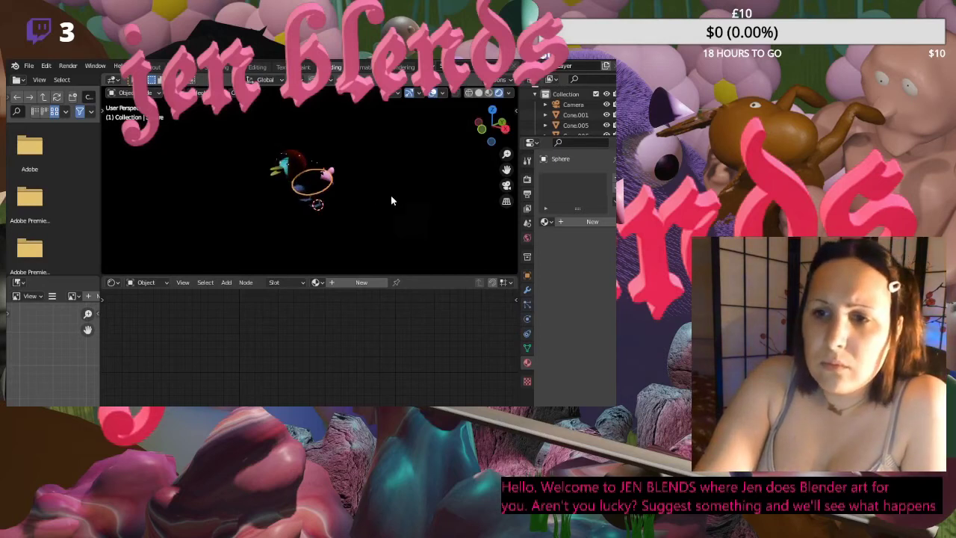
pyautogui.moveTo(393, 190); pyautogui.dragTo(406, 187, button='middle')
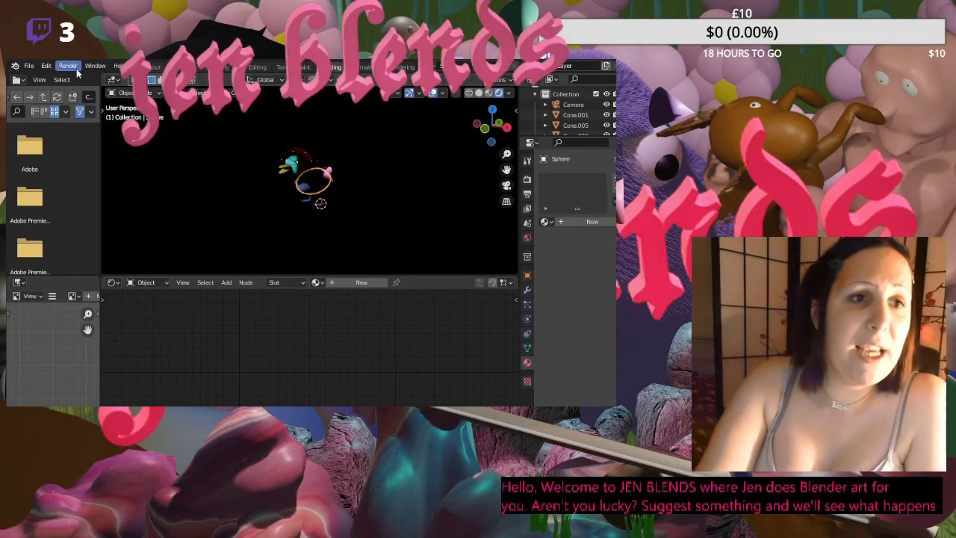
# - Return the viewport from rendered shading to Material Preview with the HDRI background
pyautogui.click(46, 67)
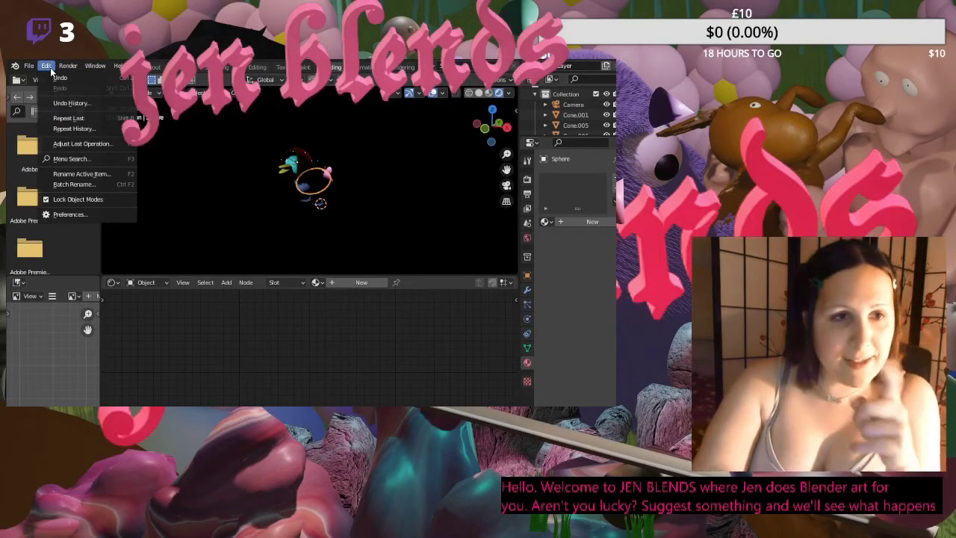
pyautogui.click(58, 214)
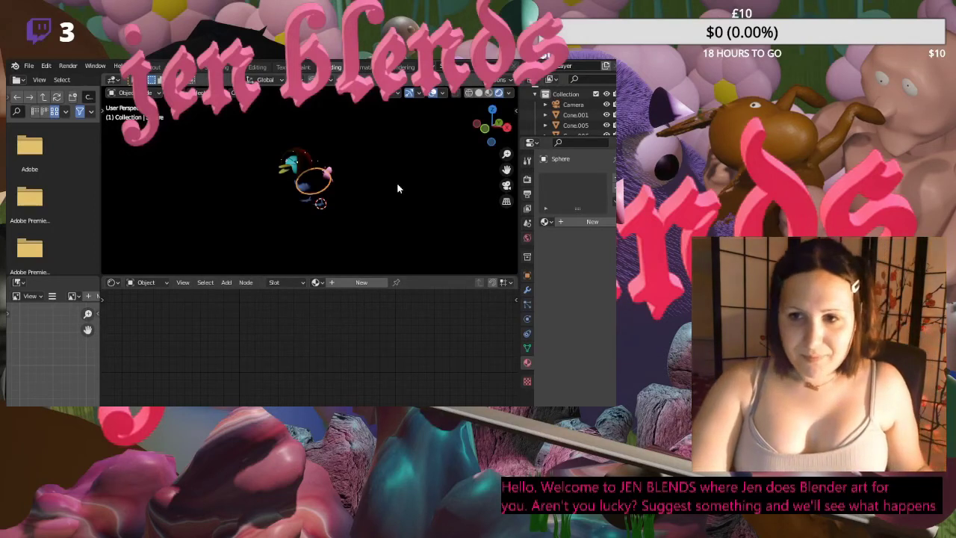
pyautogui.scroll(3, 364, 160)
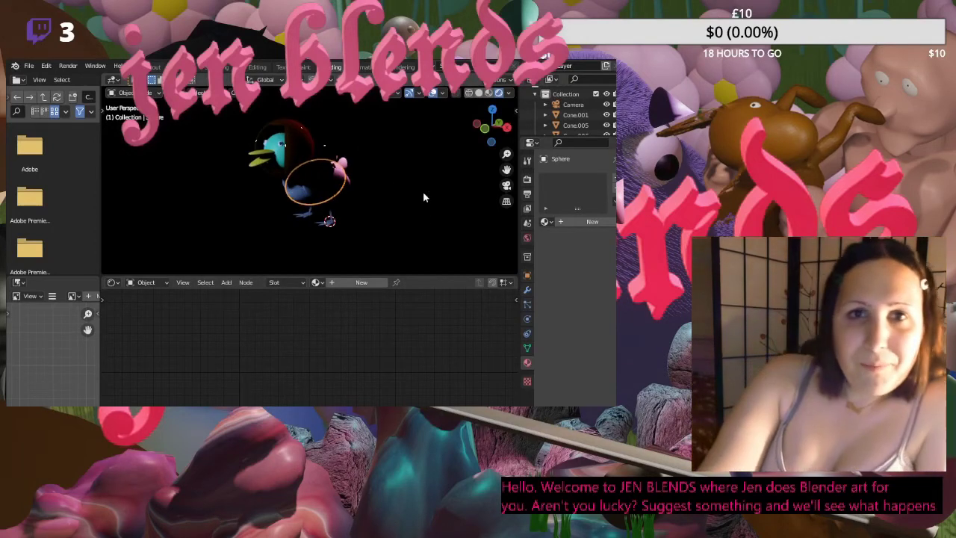
pyautogui.moveTo(373, 205); pyautogui.dragTo(419, 193, button='middle')
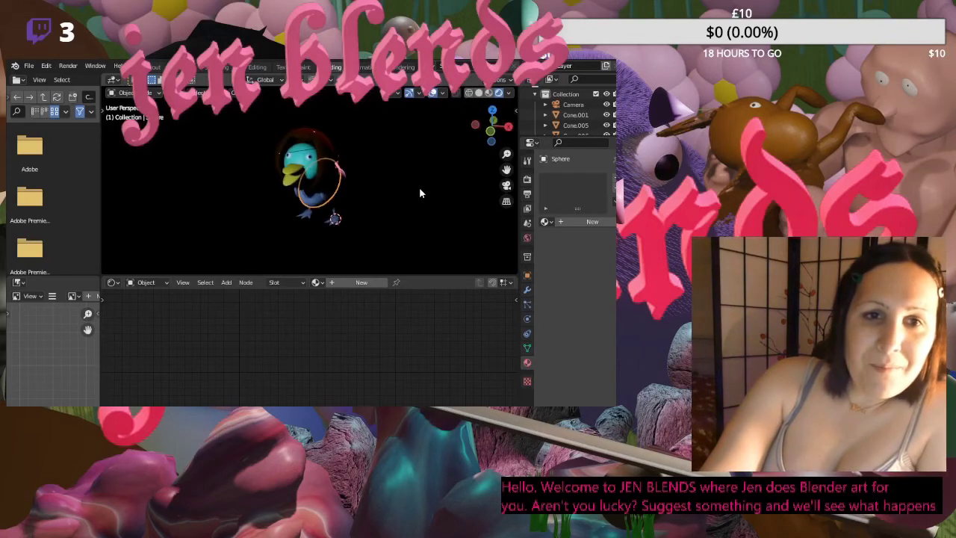
pyautogui.click(478, 92)
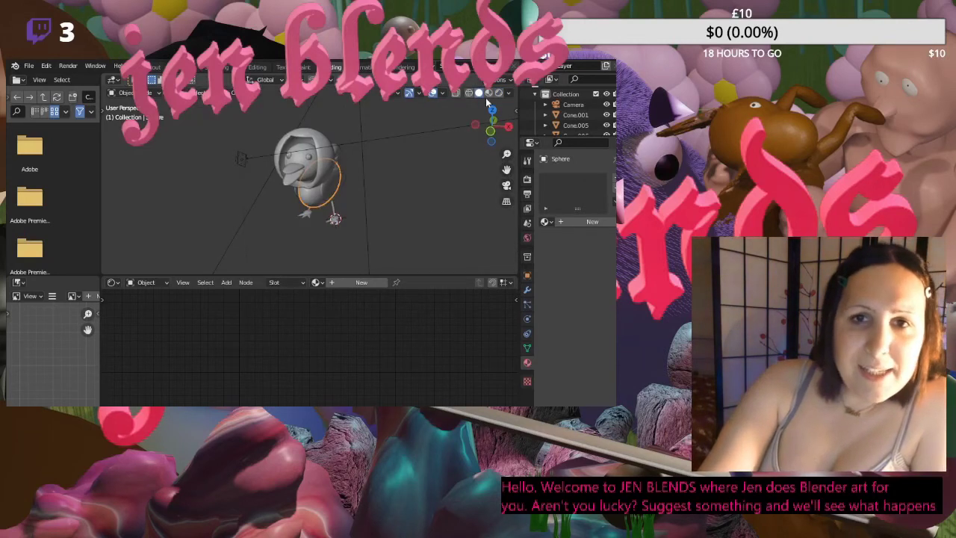
pyautogui.click(487, 93)
# - Select the ring object Sphere.004 around the duck's body
pyautogui.scroll(6, 345, 172)
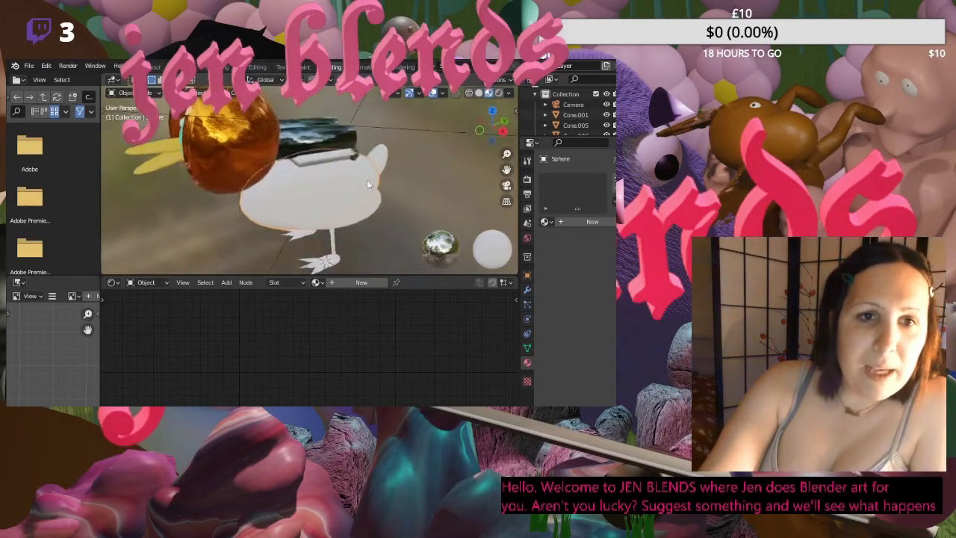
pyautogui.scroll(-4, 359, 174)
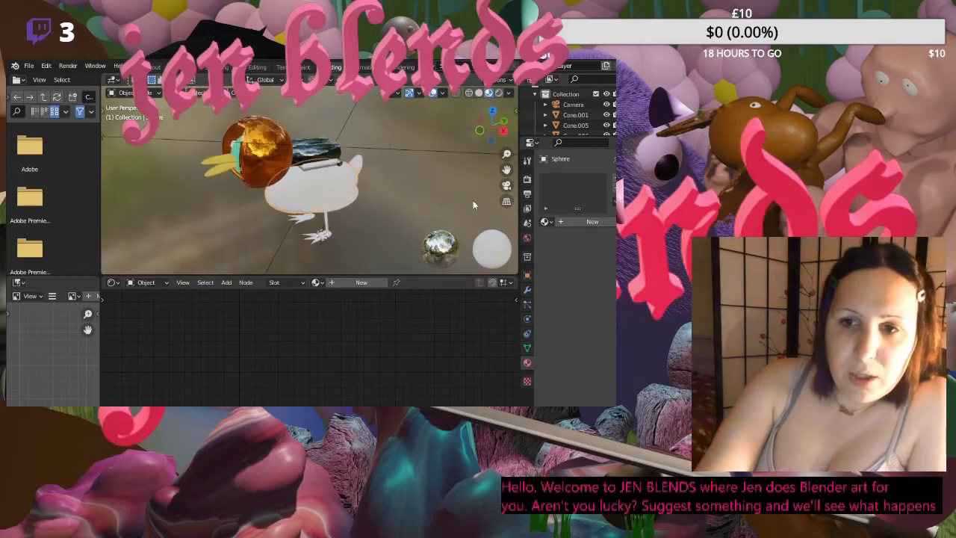
pyautogui.click(293, 198)
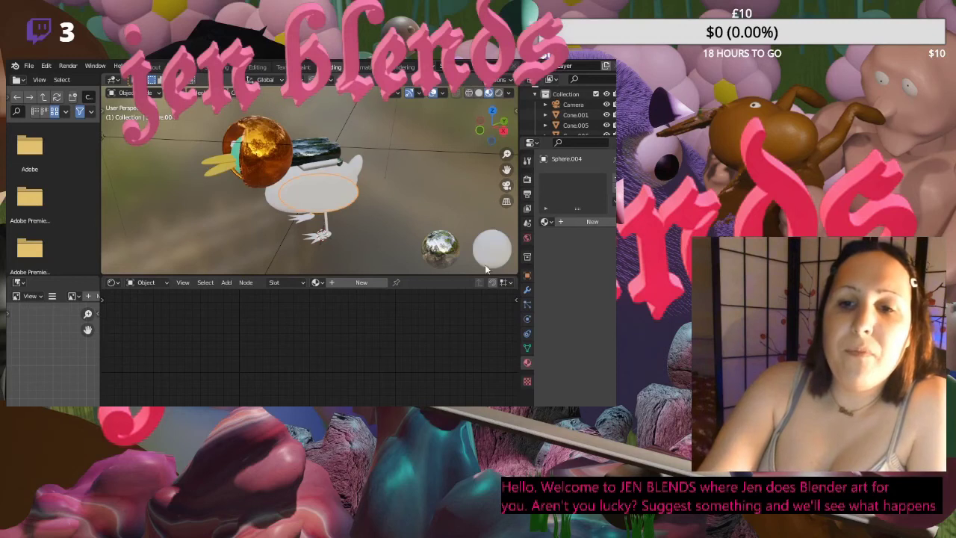
# - Create Material.014 for the ring, deselect everything, and bring up the Object menu
pyautogui.click(577, 222)
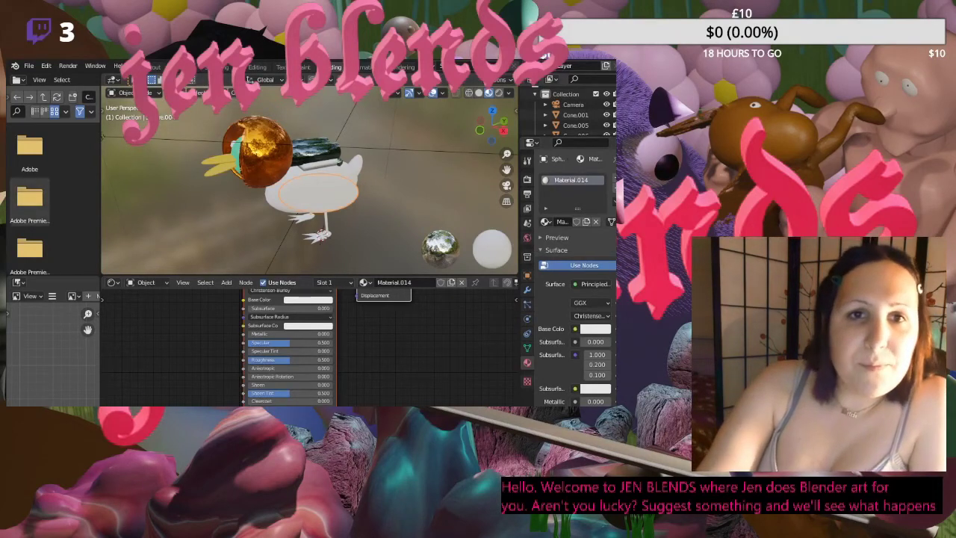
pyautogui.click(423, 199)
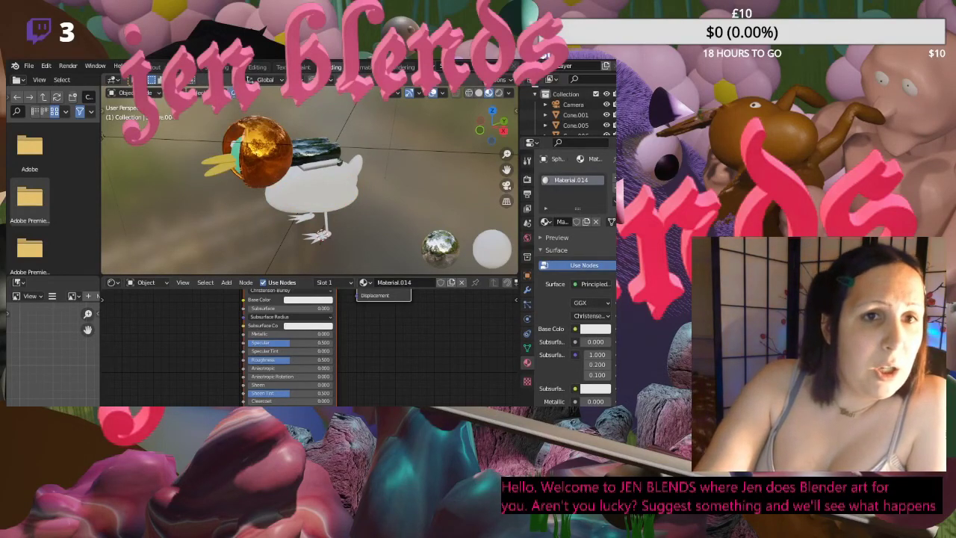
pyautogui.click(231, 93)
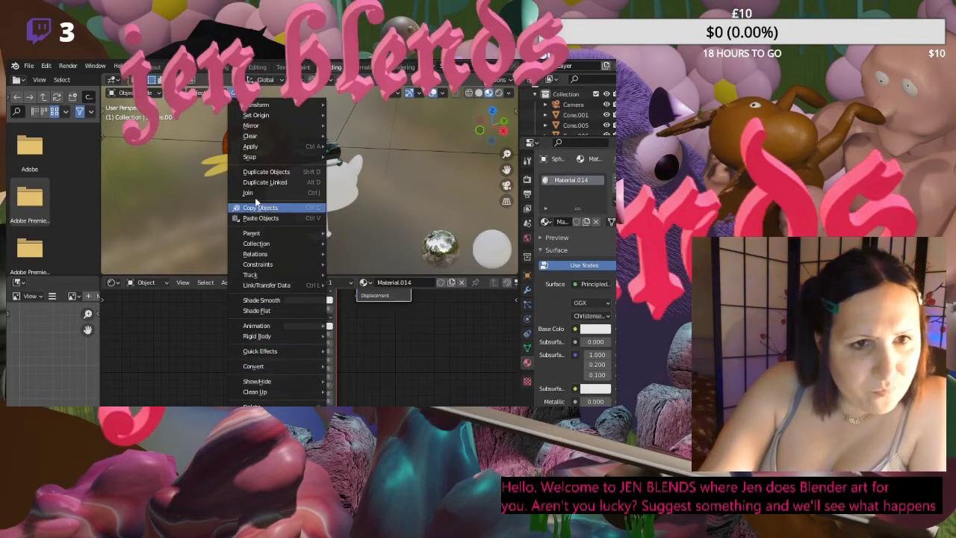
pyautogui.moveTo(251, 105)
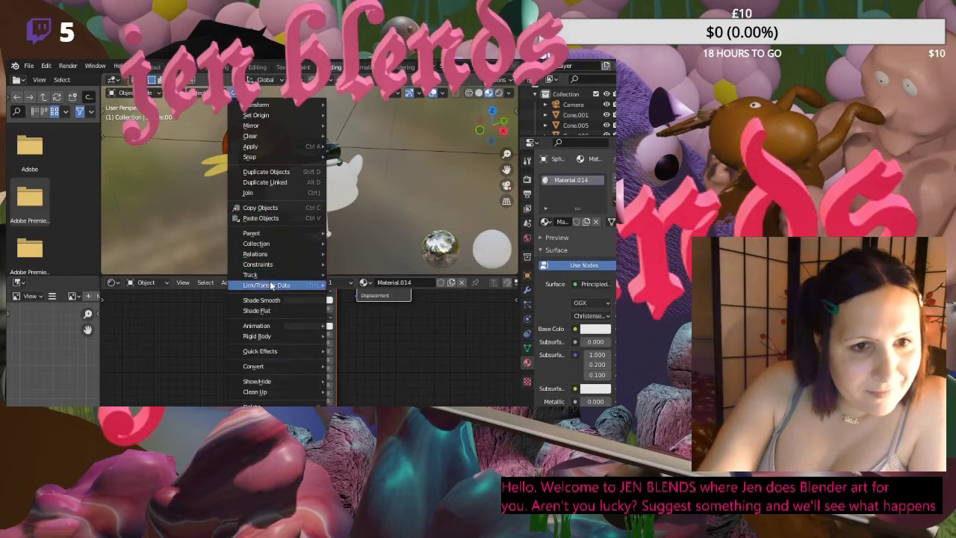
pyautogui.moveTo(267, 357)
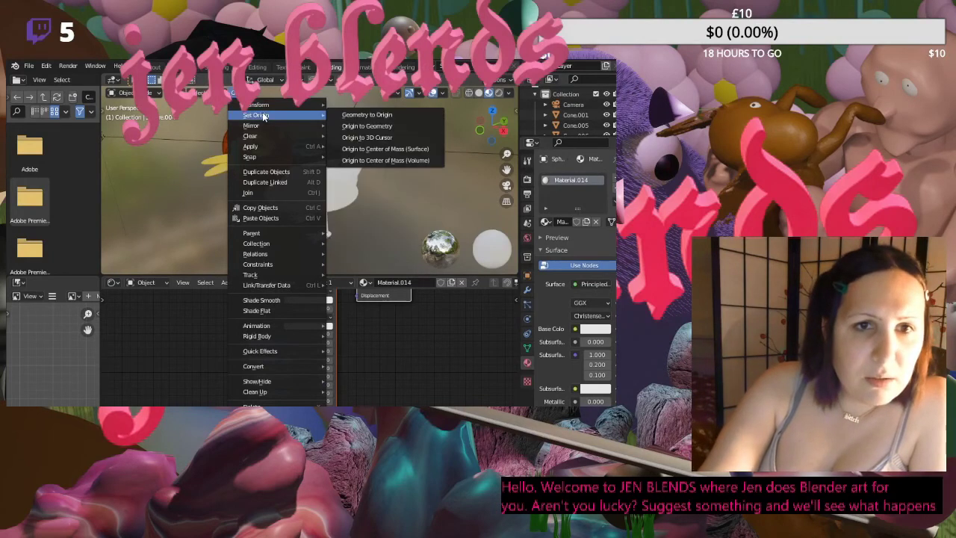
pyautogui.moveTo(264, 126)
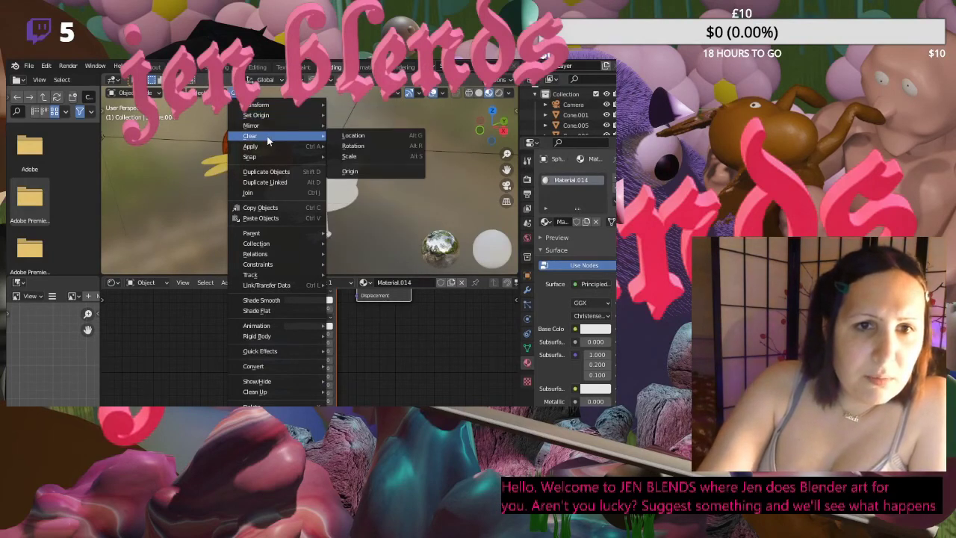
pyautogui.moveTo(267, 148)
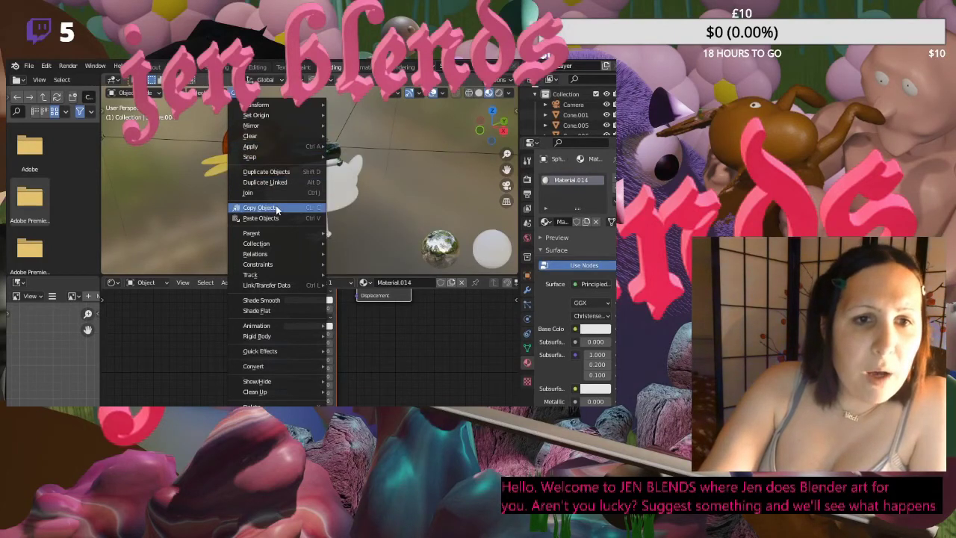
pyautogui.moveTo(284, 238)
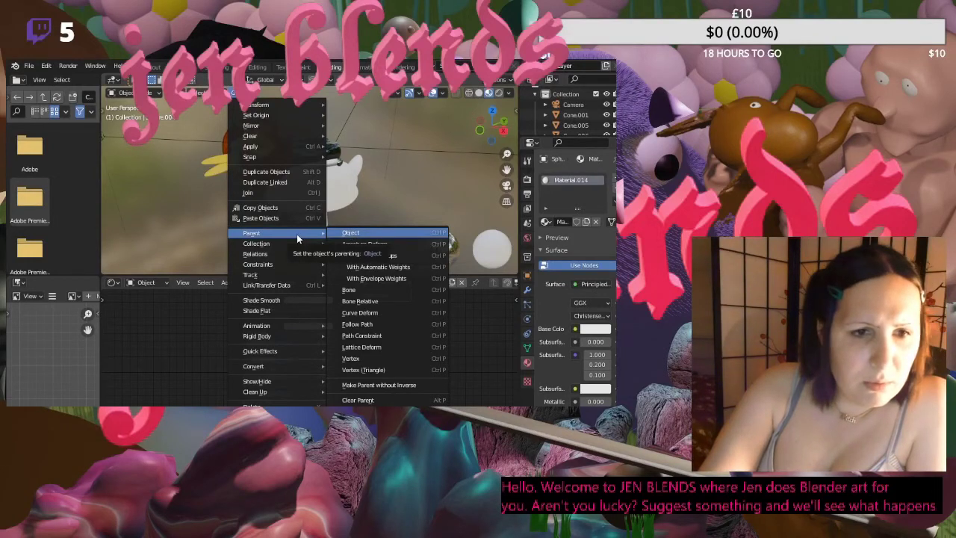
pyautogui.moveTo(275, 257)
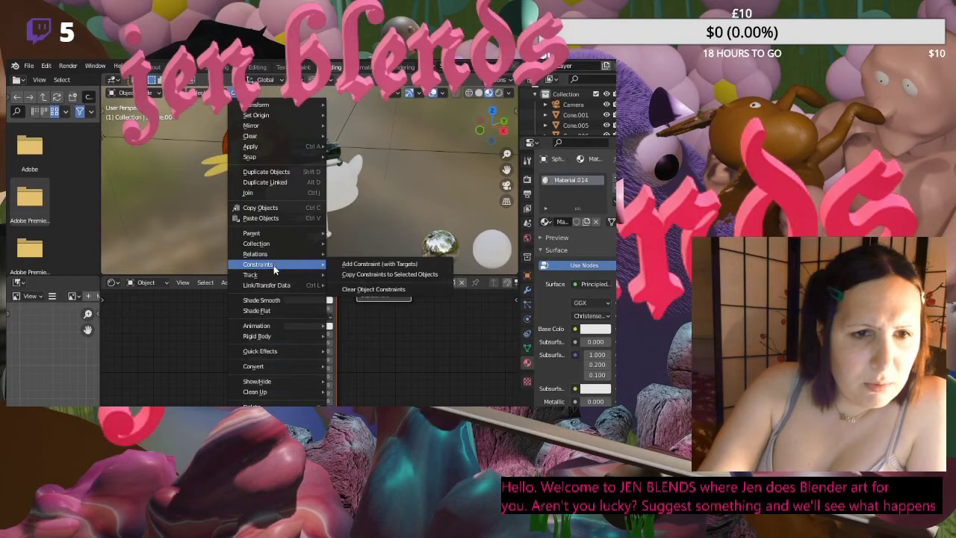
pyautogui.moveTo(271, 329)
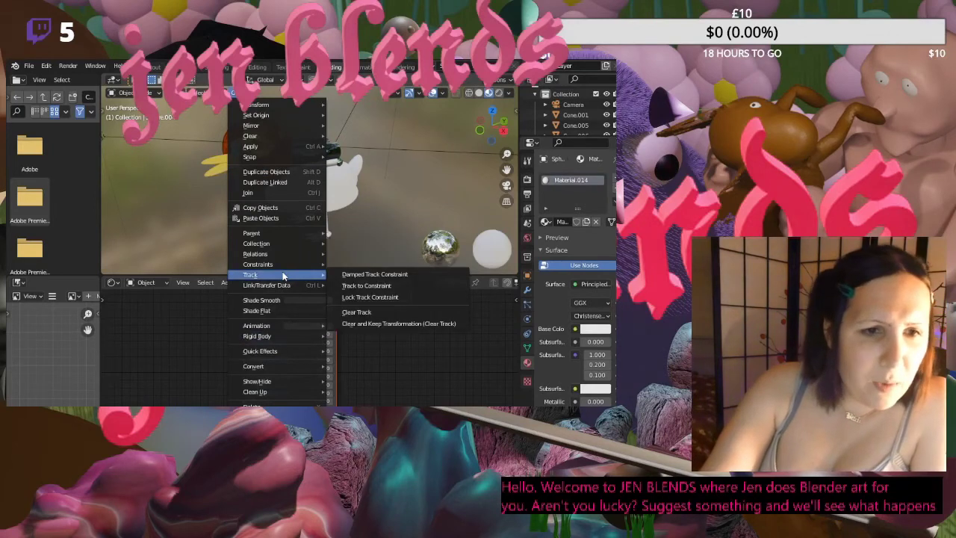
# - Switch the Shader Editor to World and create the new world World.001
pyautogui.press('Escape')
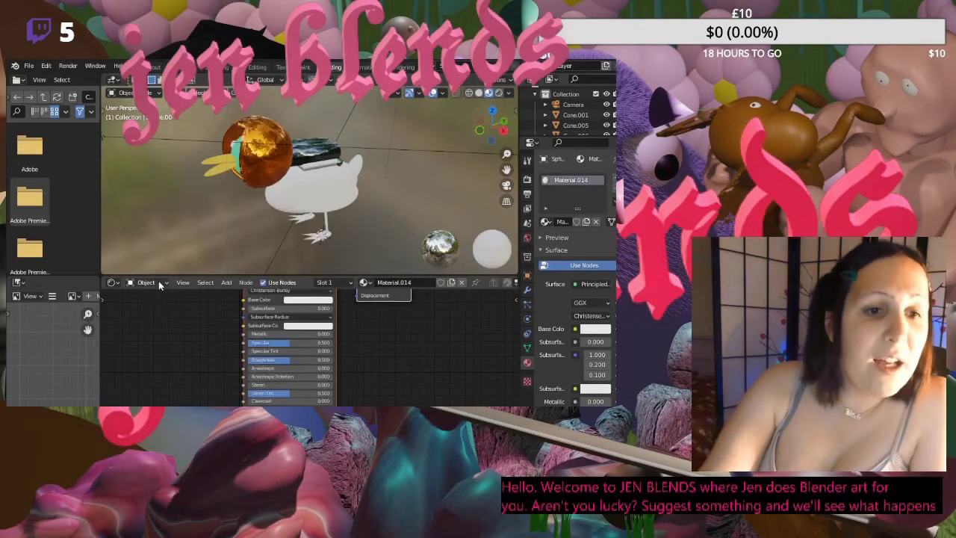
pyautogui.click(158, 282)
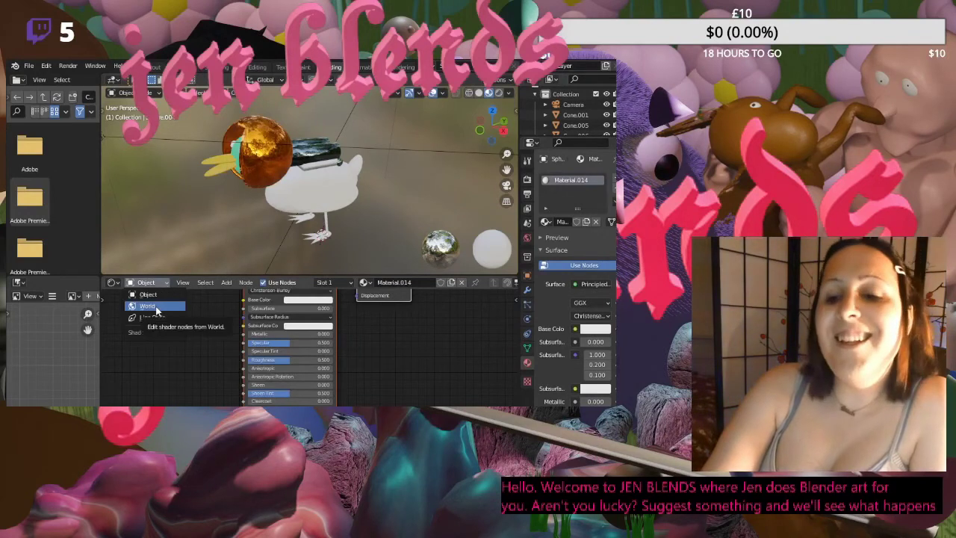
pyautogui.click(153, 306)
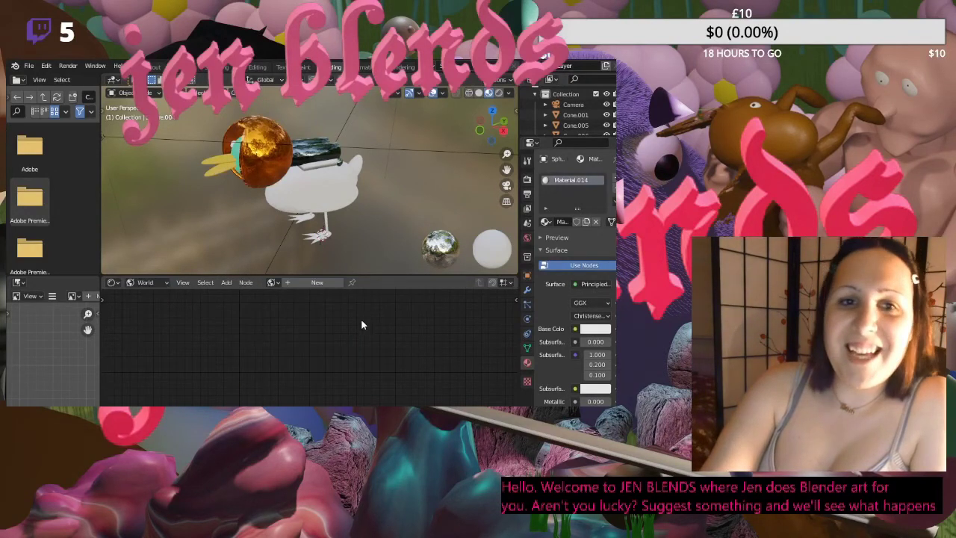
pyautogui.click(315, 283)
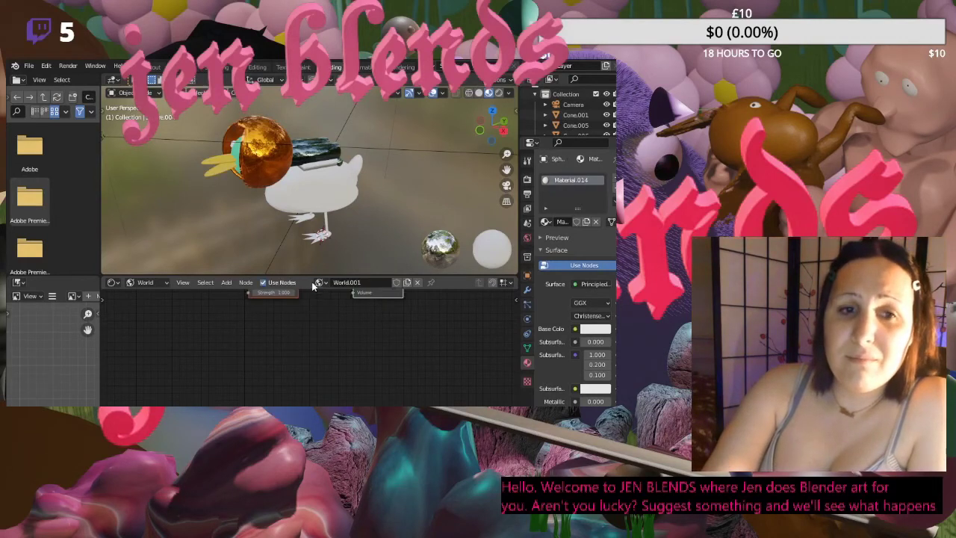
# - Frame and rearrange the Background and World Output nodes of World.001
pyautogui.press('Home')
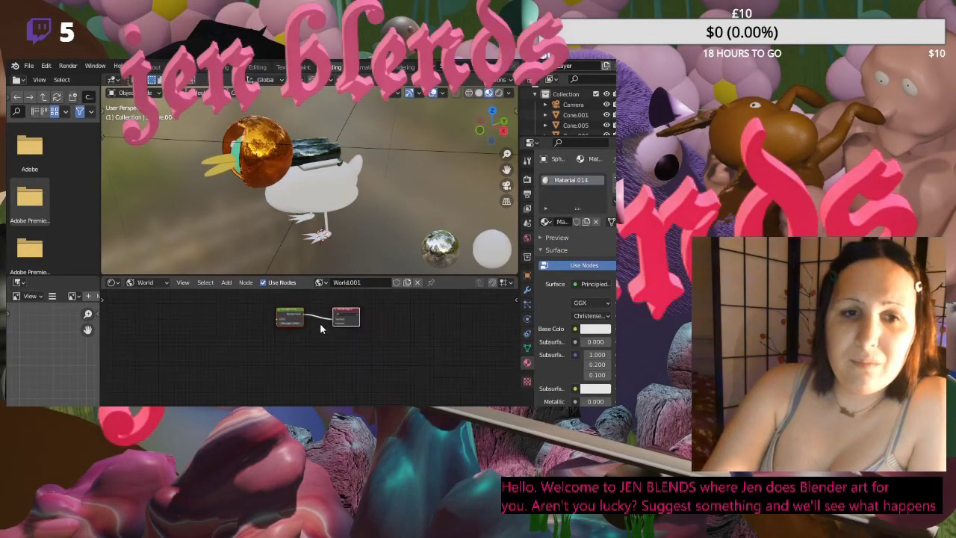
pyautogui.scroll(1, 320, 323)
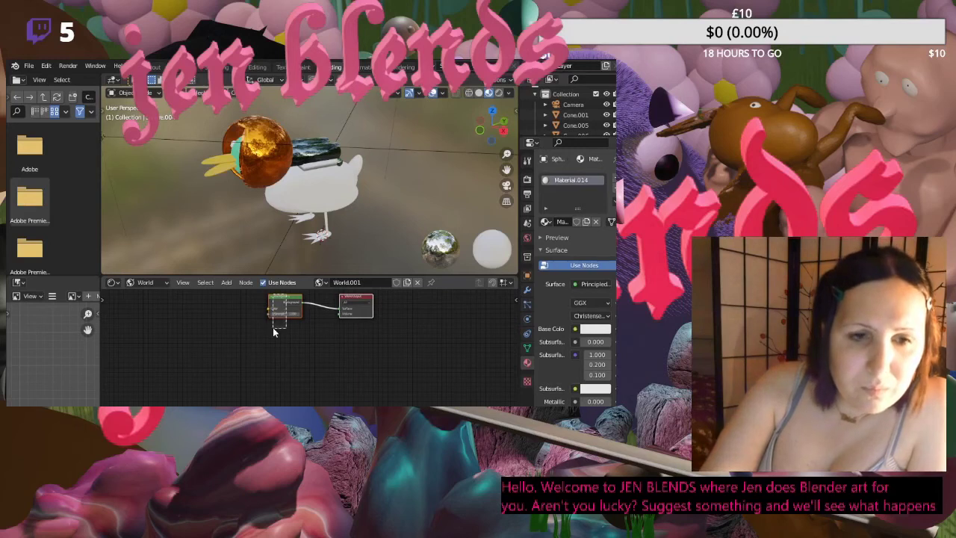
pyautogui.moveTo(274, 332); pyautogui.dragTo(274, 333)
pyautogui.moveTo(284, 300); pyautogui.dragTo(272, 333)
pyautogui.moveTo(355, 296); pyautogui.dragTo(357, 338)
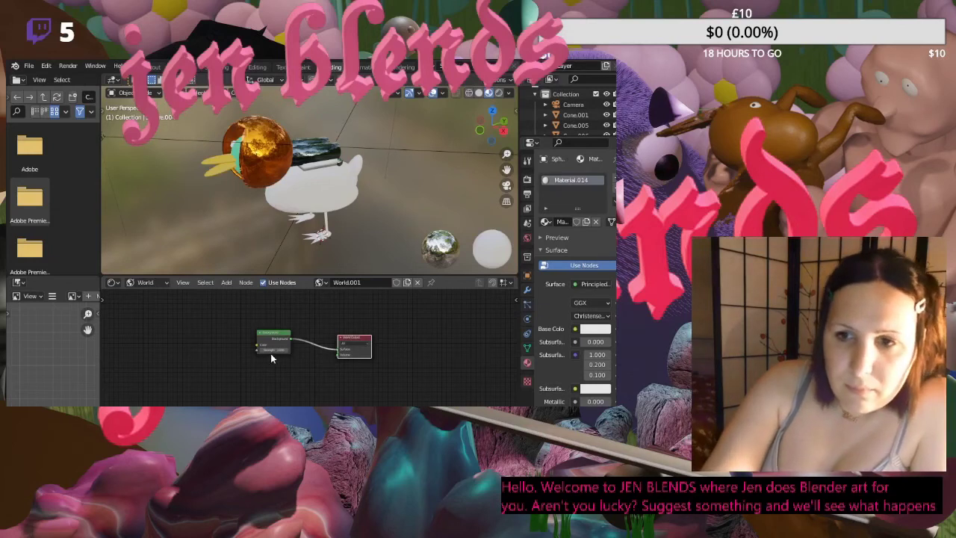
pyautogui.click(304, 369)
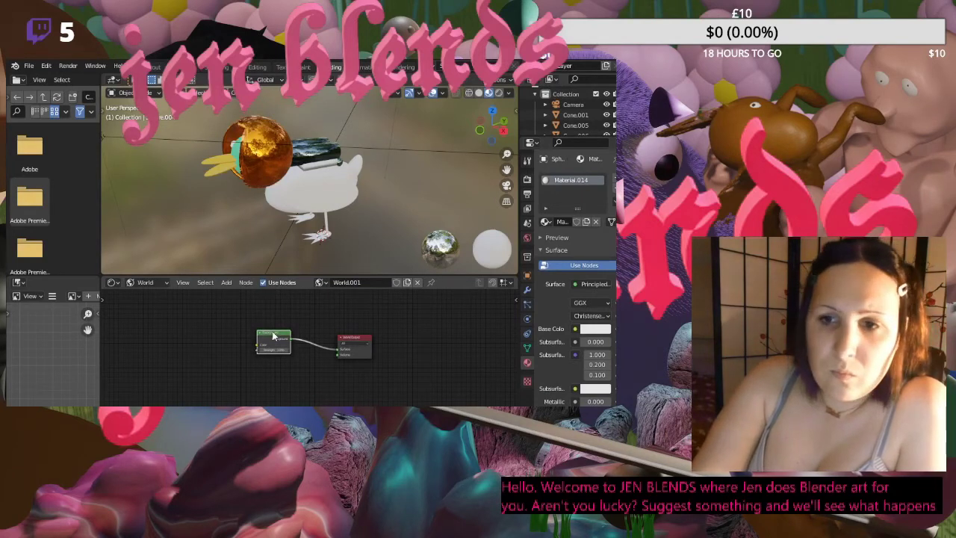
pyautogui.scroll(3, 301, 366)
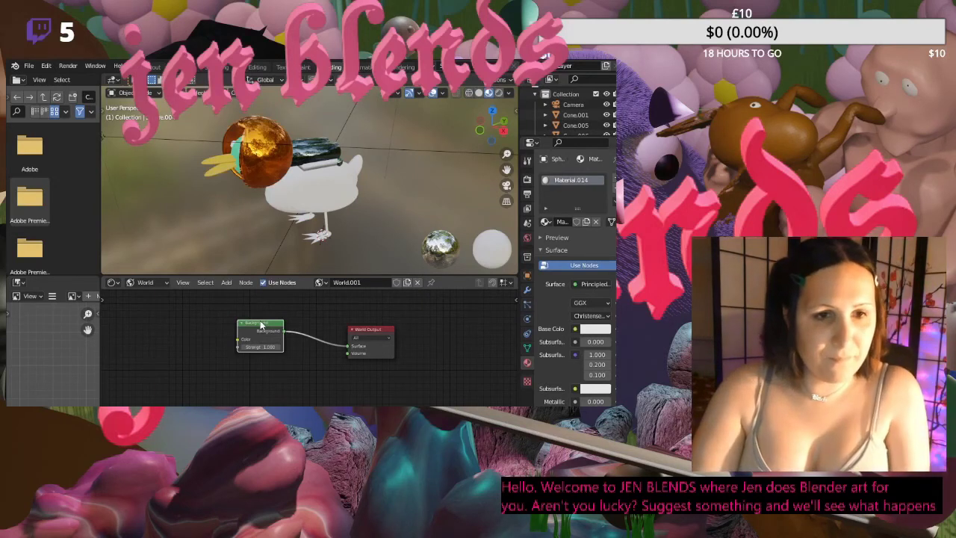
# - Chain Environment Texture, Mapping and Texture Coordinate into Background with Ctrl+T and load the star-sky HDR
pyautogui.hotkey('ctrl', 't')
pyautogui.moveTo(198, 387); pyautogui.dragTo(322, 396, button='middle')
pyautogui.moveTo(360, 331); pyautogui.dragTo(333, 334)
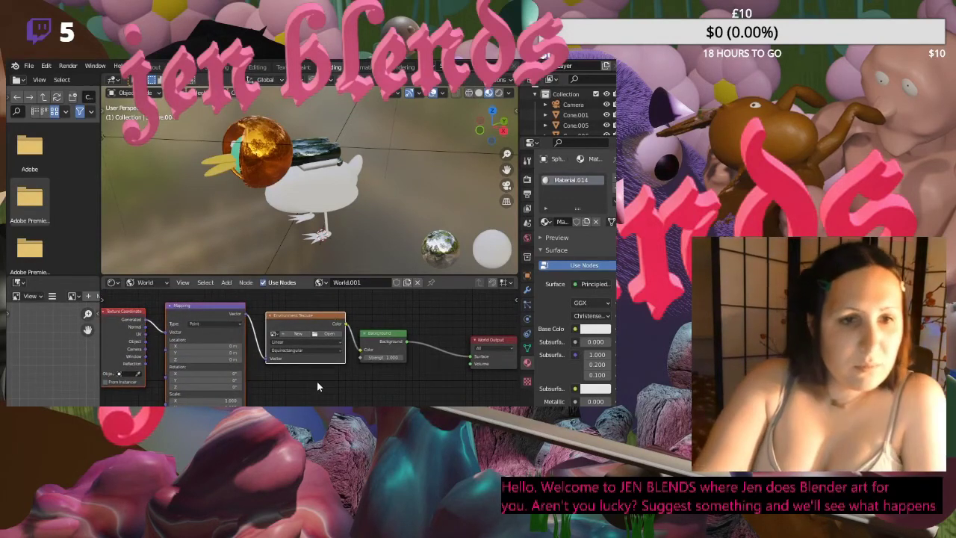
pyautogui.moveTo(285, 385); pyautogui.dragTo(307, 381, button='middle')
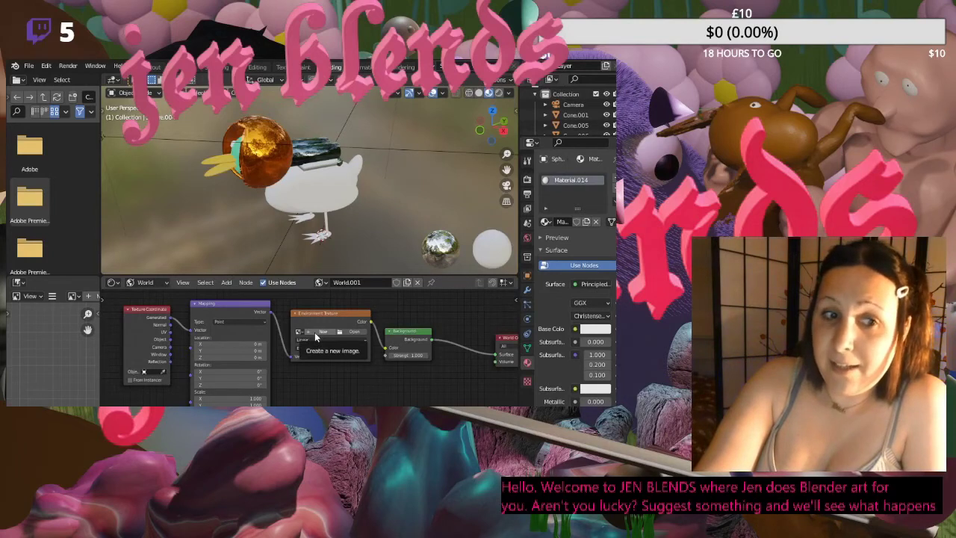
pyautogui.click(315, 333)
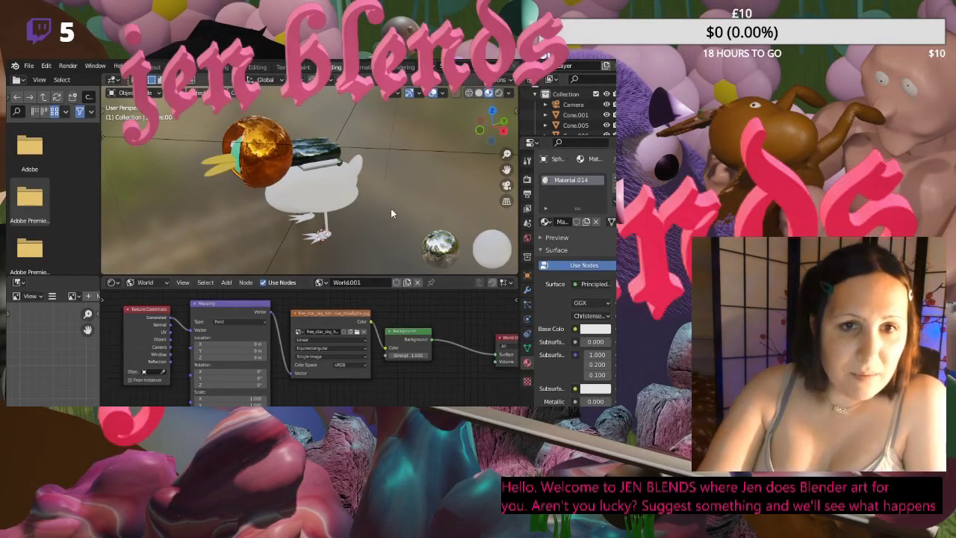
pyautogui.scroll(-5, 391, 209)
pyautogui.click(500, 92)
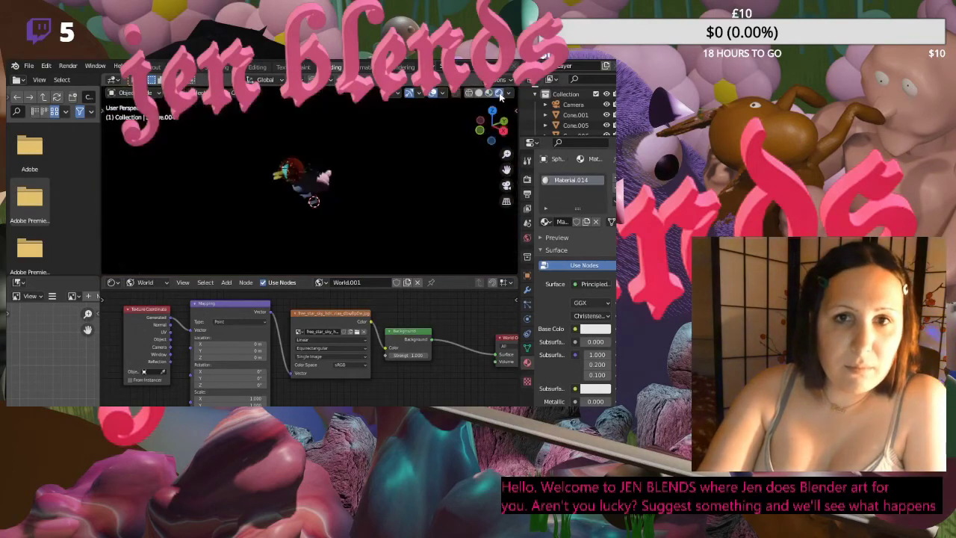
pyautogui.moveTo(386, 223); pyautogui.dragTo(398, 187, button='middle')
pyautogui.scroll(4, 398, 187)
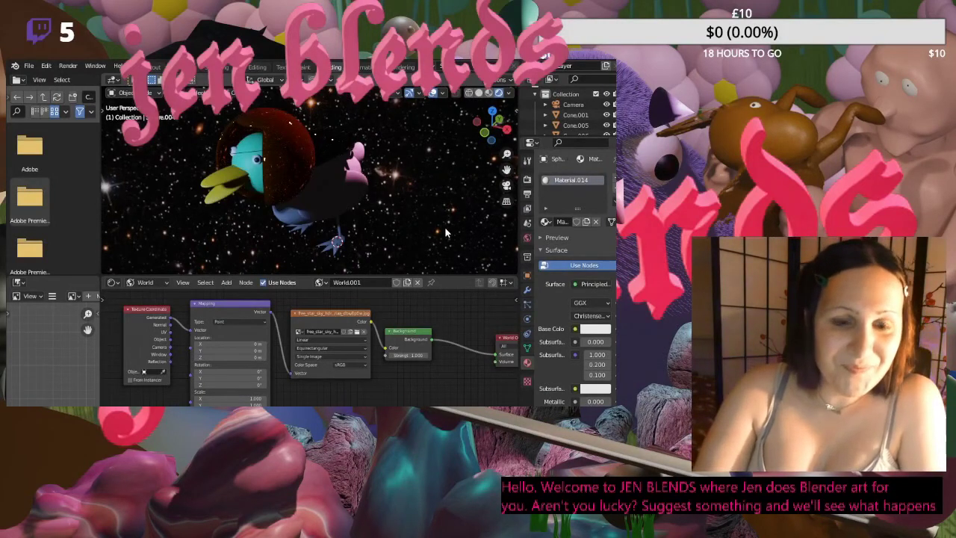
pyautogui.scroll(-7, 444, 227)
pyautogui.scroll(1, 399, 202)
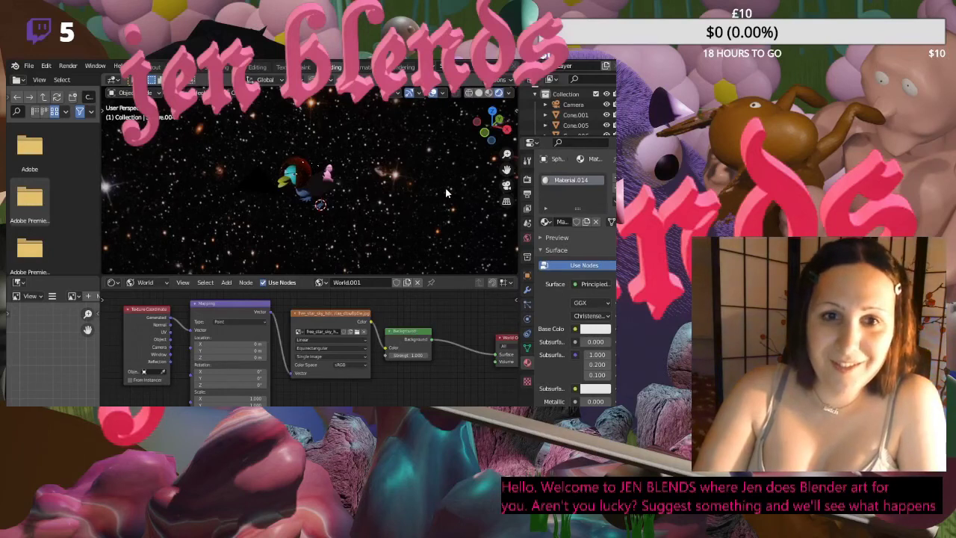
pyautogui.moveTo(445, 189); pyautogui.dragTo(392, 180, button='middle')
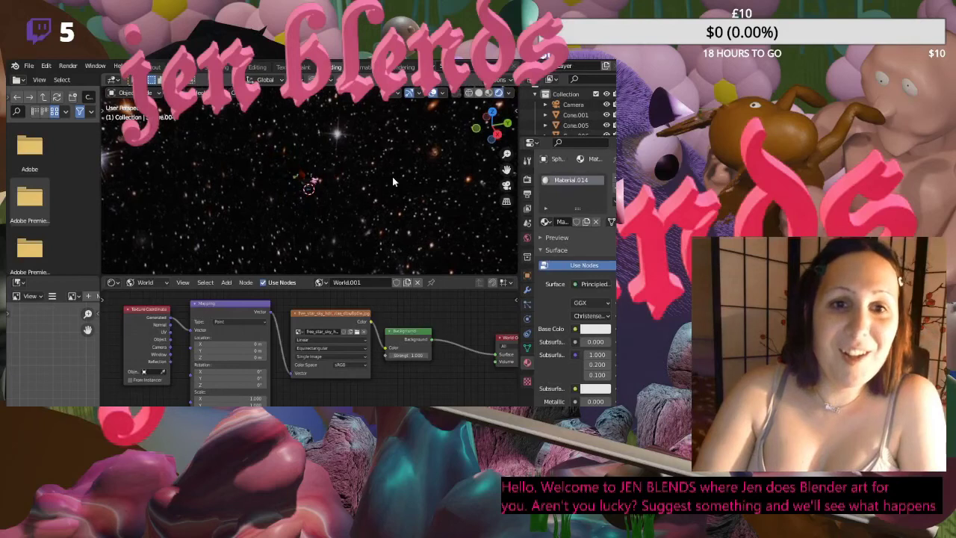
pyautogui.press('space')
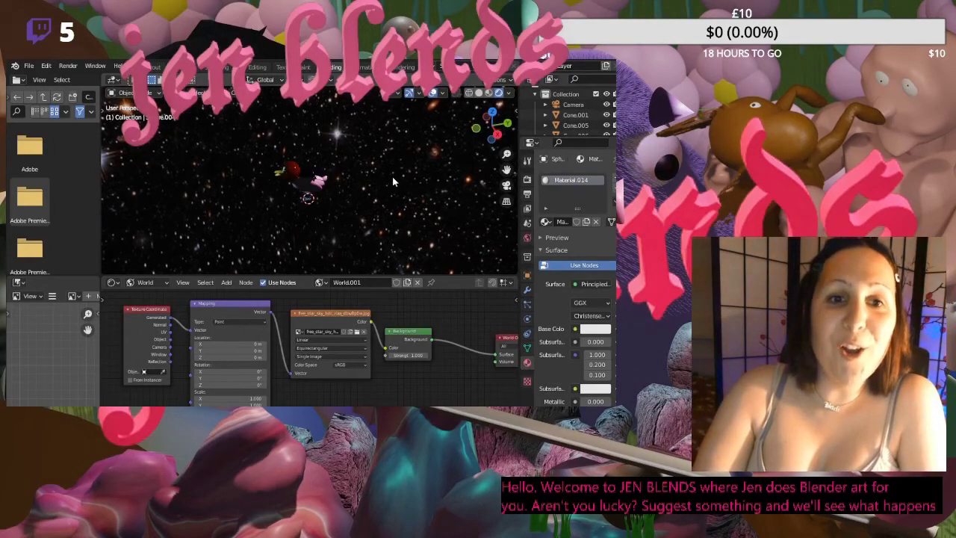
pyautogui.moveTo(387, 177); pyautogui.dragTo(427, 166, button='middle')
pyautogui.scroll(4, 418, 185)
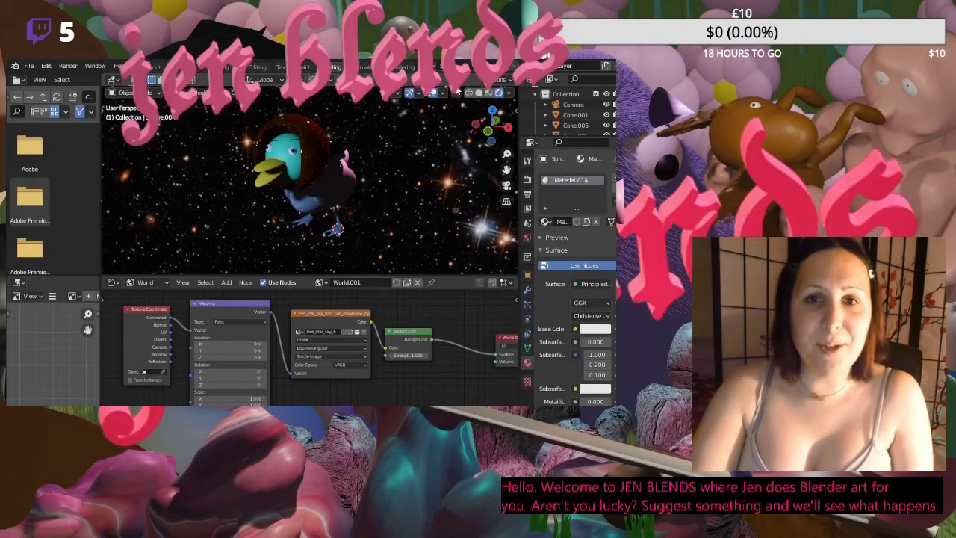
pyautogui.click(479, 93)
# - Back in material preview, orbit to a side view and select the cube on the duck's back
pyautogui.click(489, 93)
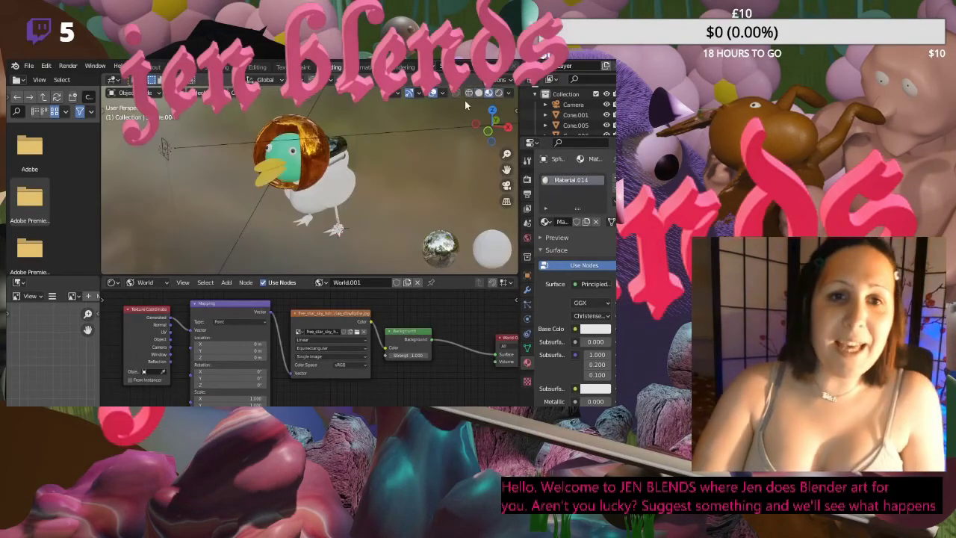
pyautogui.scroll(2, 392, 177)
pyautogui.scroll(-2, 445, 157)
pyautogui.moveTo(445, 158); pyautogui.dragTo(381, 167, button='middle')
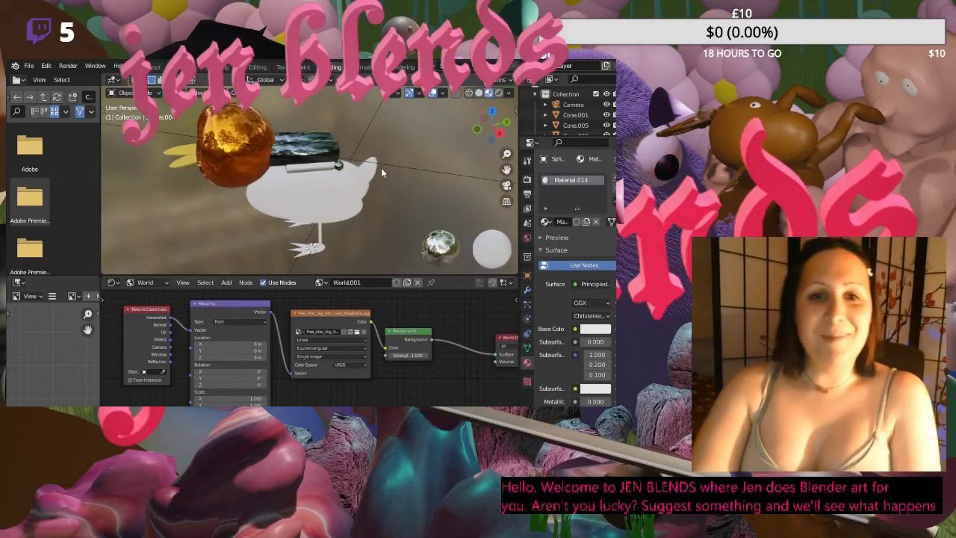
pyautogui.click(319, 170)
pyautogui.click(319, 170)
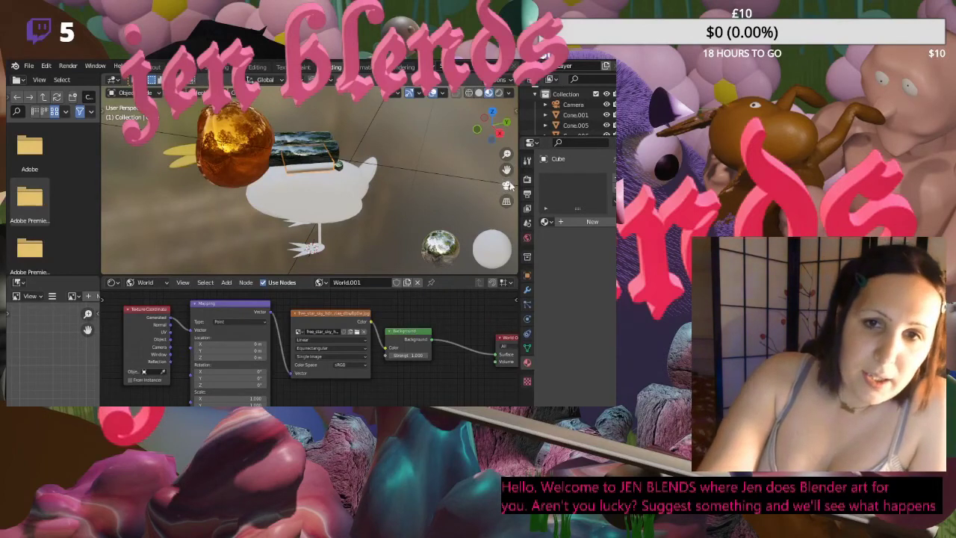
# - Add a new material to the back cube and give it a dark yellow-green base colour
pyautogui.click(598, 222)
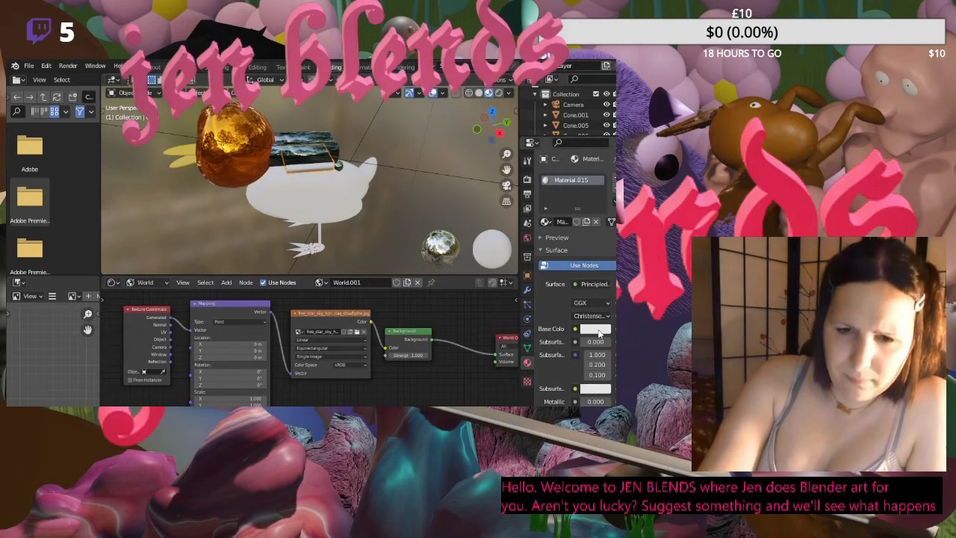
pyautogui.click(599, 330)
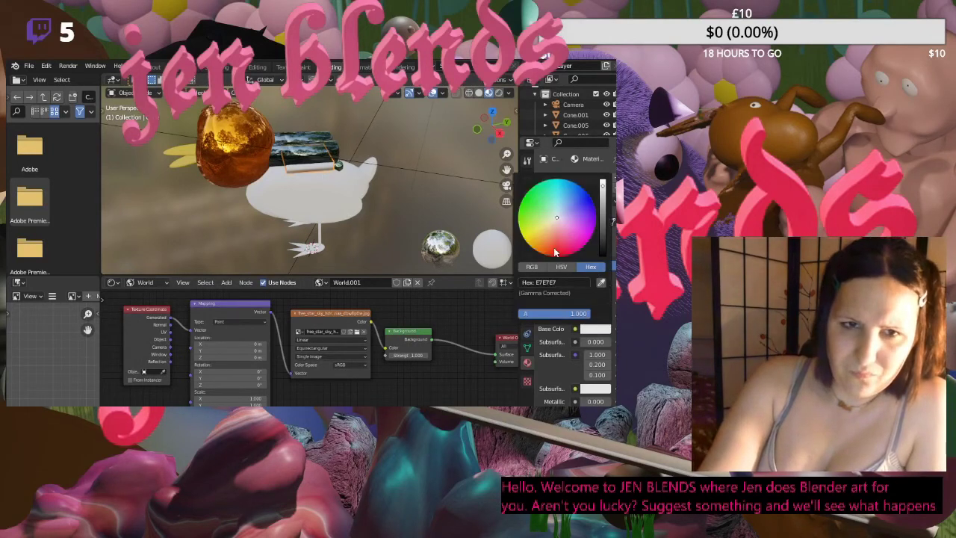
pyautogui.click(196, 67)
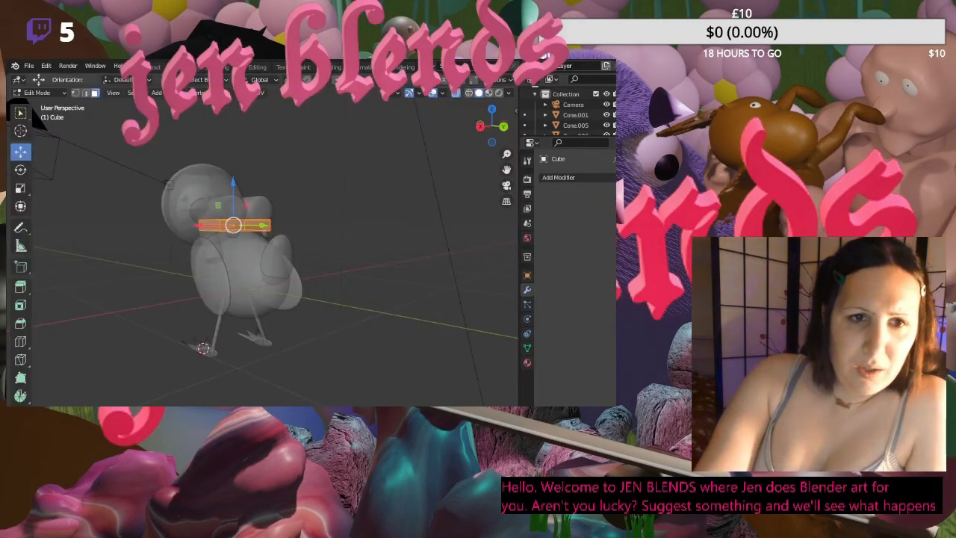
pyautogui.click(153, 67)
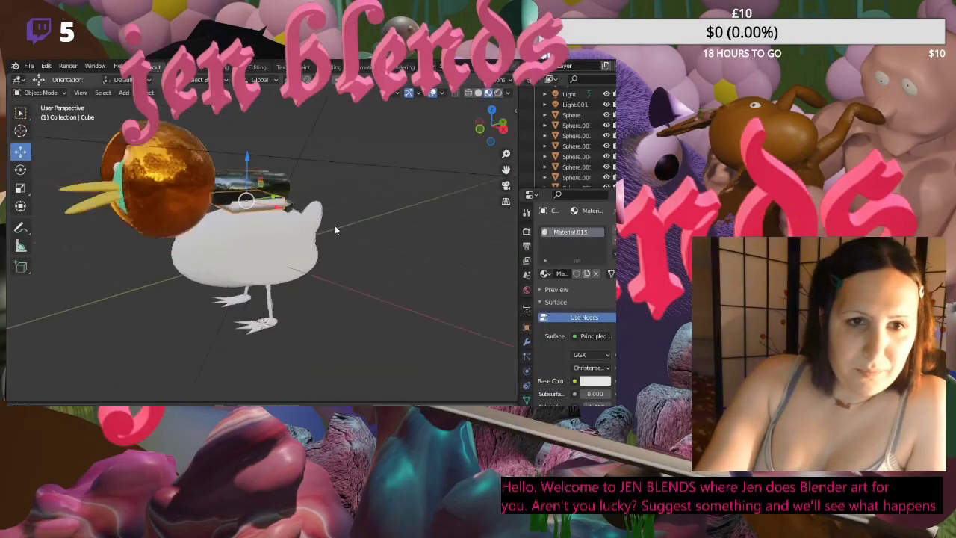
pyautogui.moveTo(334, 229); pyautogui.dragTo(311, 221, button='middle')
pyautogui.click(587, 384)
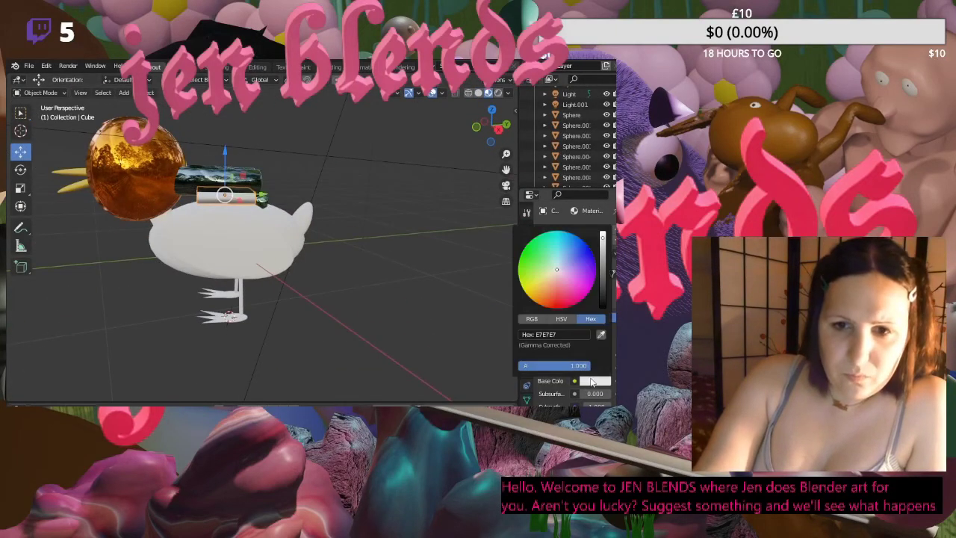
pyautogui.moveTo(556, 278)
pyautogui.mouseDown()
pyautogui.moveTo(563, 291)
pyautogui.moveTo(531, 277)
pyautogui.mouseUp()
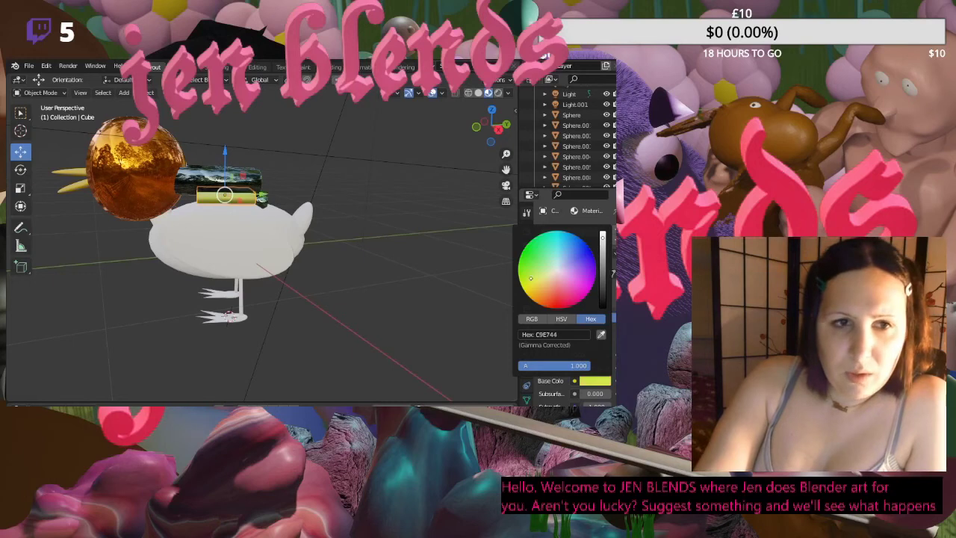
pyautogui.moveTo(603, 247); pyautogui.dragTo(547, 285)
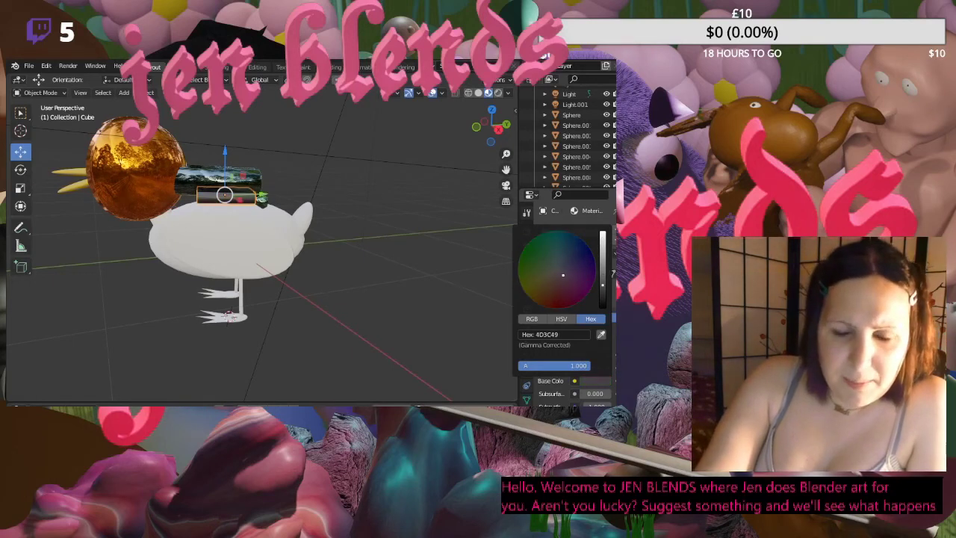
# - Refine the cube's base colour from light olive to brown-orange, hex AA6836
pyautogui.click(278, 162)
pyautogui.moveTo(278, 162); pyautogui.dragTo(307, 194, button='middle')
pyautogui.click(209, 191)
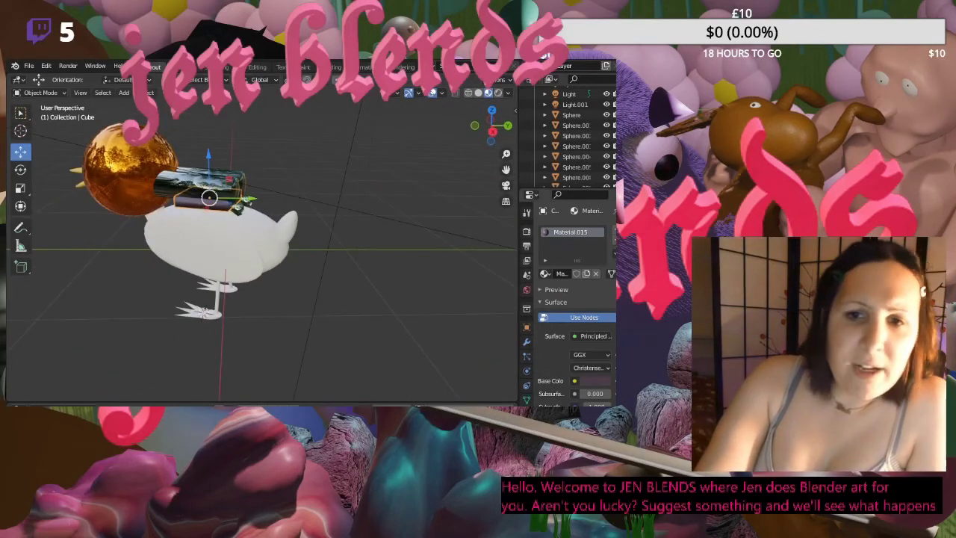
pyautogui.click(589, 384)
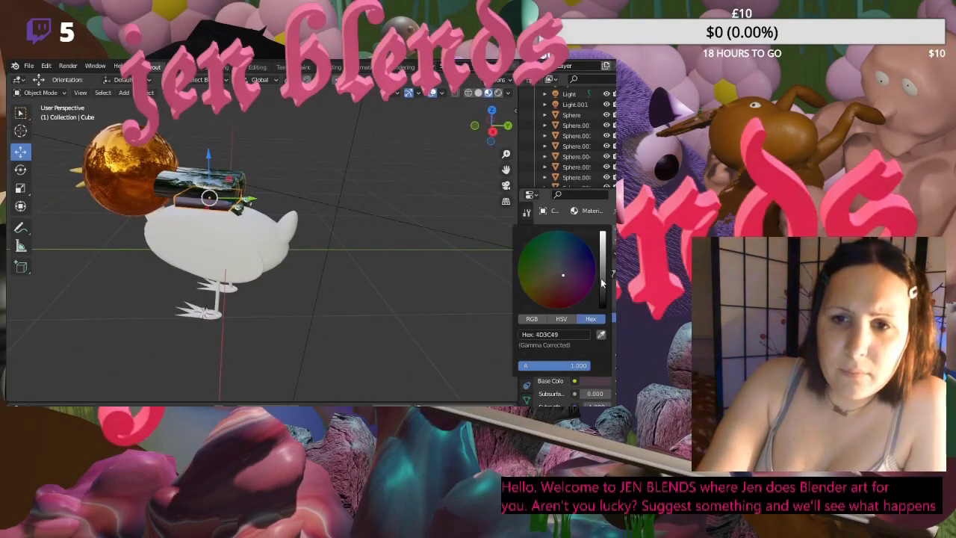
pyautogui.moveTo(602, 284); pyautogui.dragTo(602, 261)
pyautogui.click(543, 277)
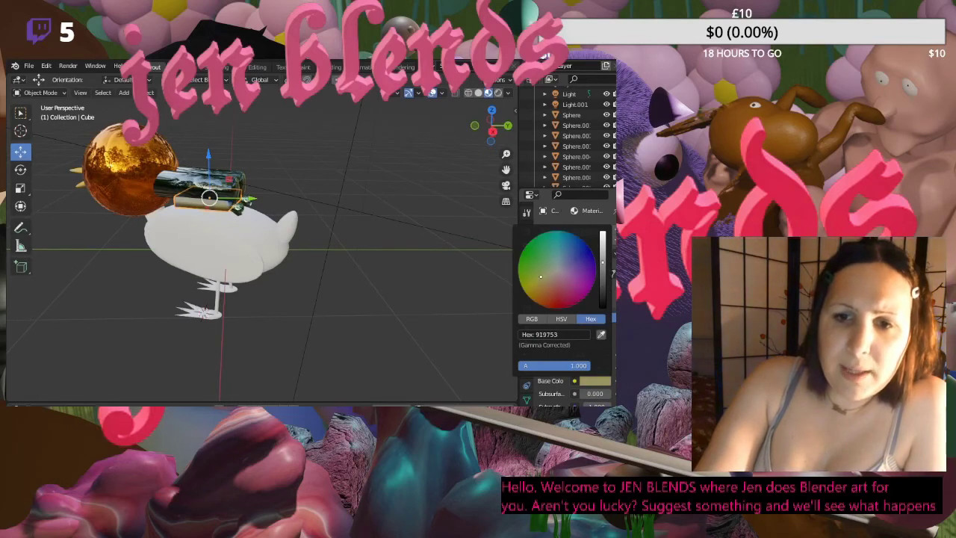
pyautogui.click(548, 294)
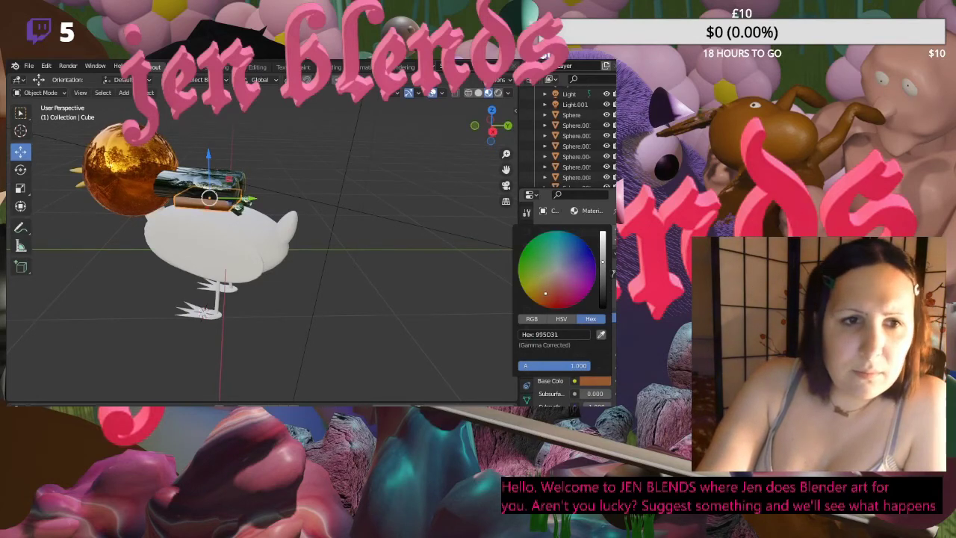
pyautogui.moveTo(602, 262); pyautogui.dragTo(602, 275)
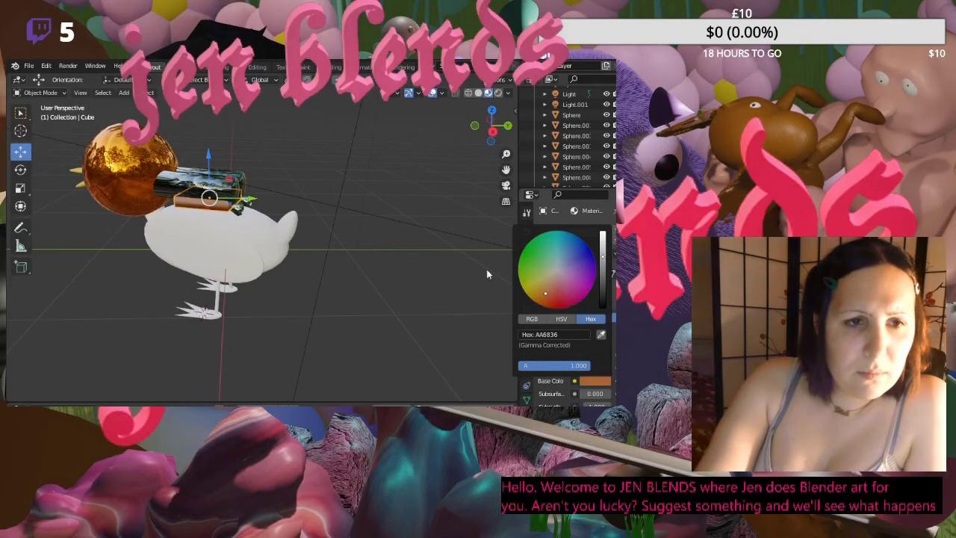
pyautogui.moveTo(487, 274); pyautogui.dragTo(405, 228, button='middle')
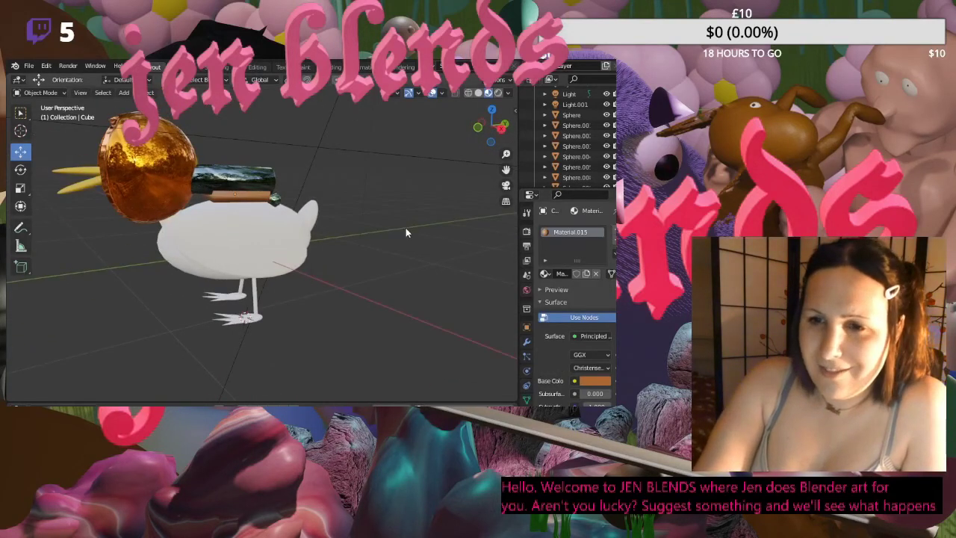
# - Colour the side patch Sphere.004 a saturated dark green and check its hex value
pyautogui.click(250, 223)
pyautogui.moveTo(195, 258); pyautogui.dragTo(366, 266, button='middle')
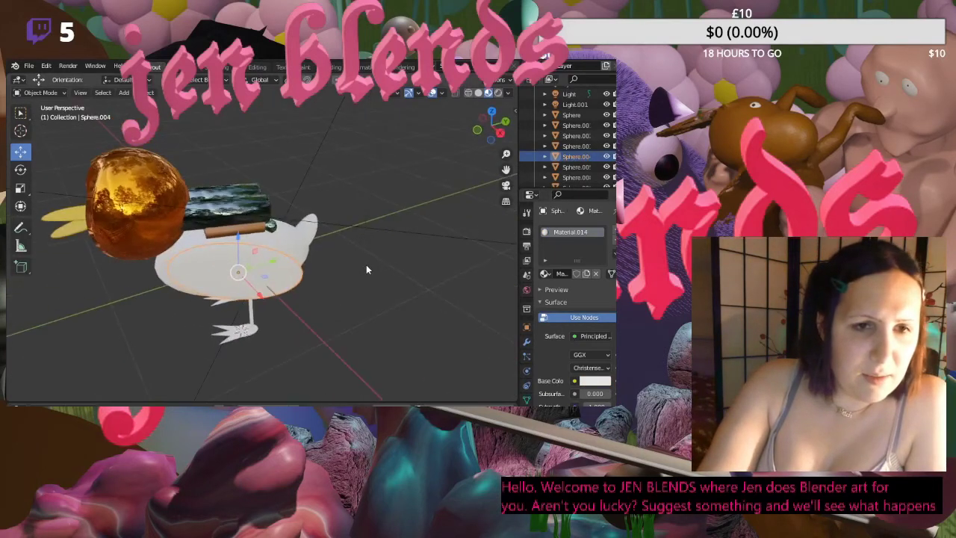
pyautogui.moveTo(224, 282); pyautogui.dragTo(213, 260, button='middle')
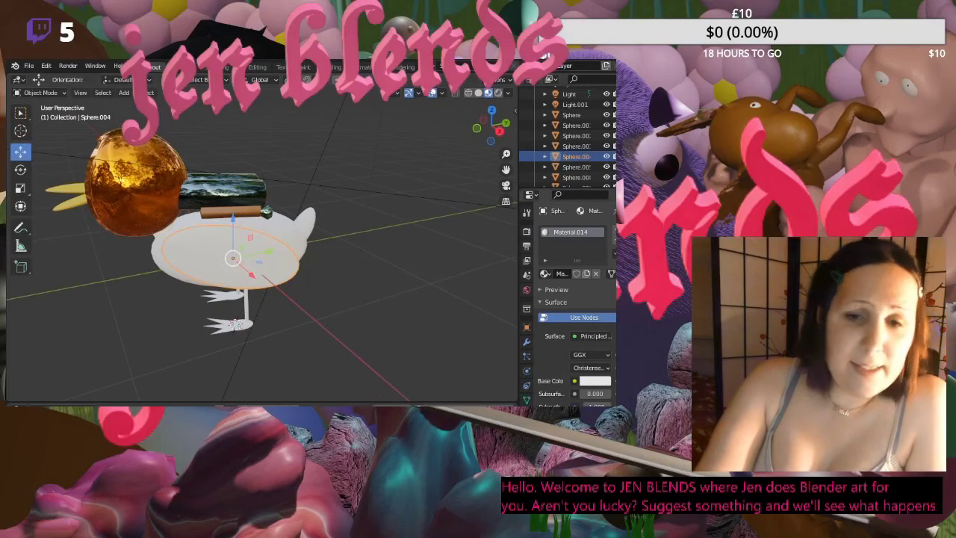
pyautogui.click(602, 383)
pyautogui.moveTo(555, 267); pyautogui.dragTo(535, 257)
pyautogui.moveTo(603, 241); pyautogui.dragTo(602, 267)
pyautogui.moveTo(546, 256); pyautogui.dragTo(532, 259)
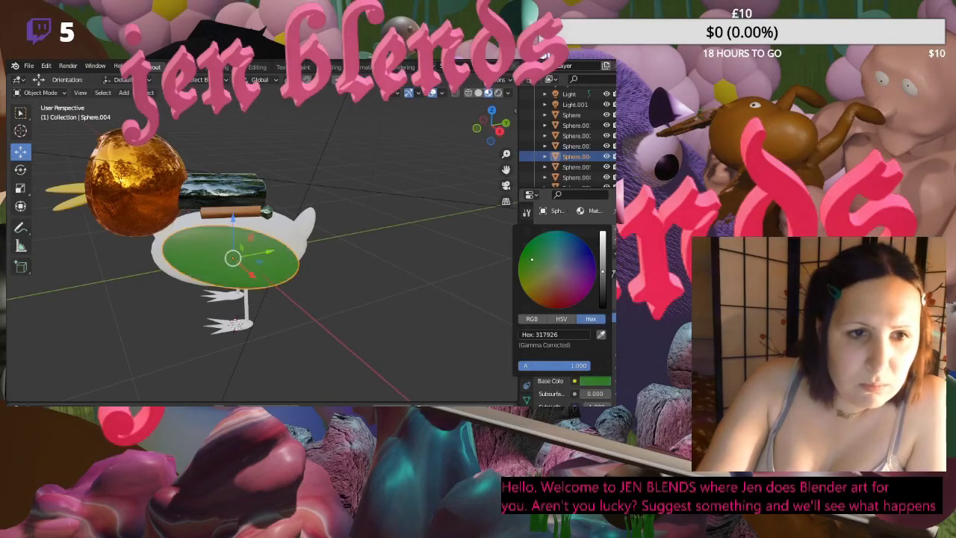
pyautogui.moveTo(299, 254); pyautogui.dragTo(336, 253, button='middle')
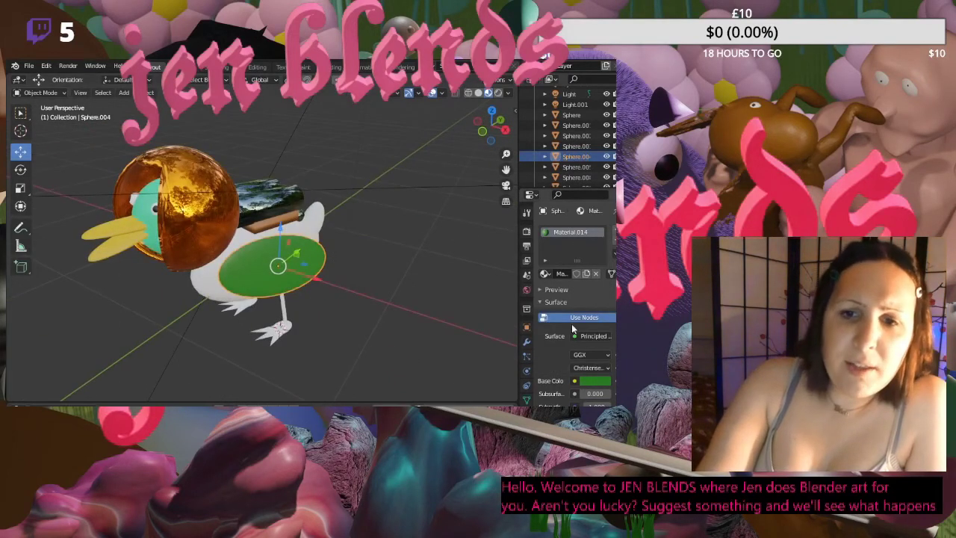
pyautogui.click(211, 345)
pyautogui.moveTo(211, 345); pyautogui.dragTo(178, 301, button='middle')
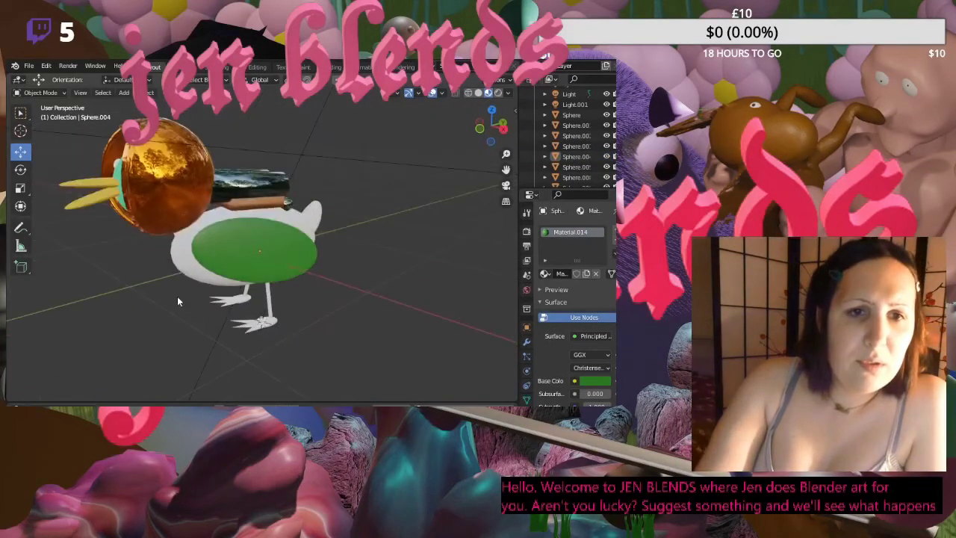
pyautogui.click(238, 261)
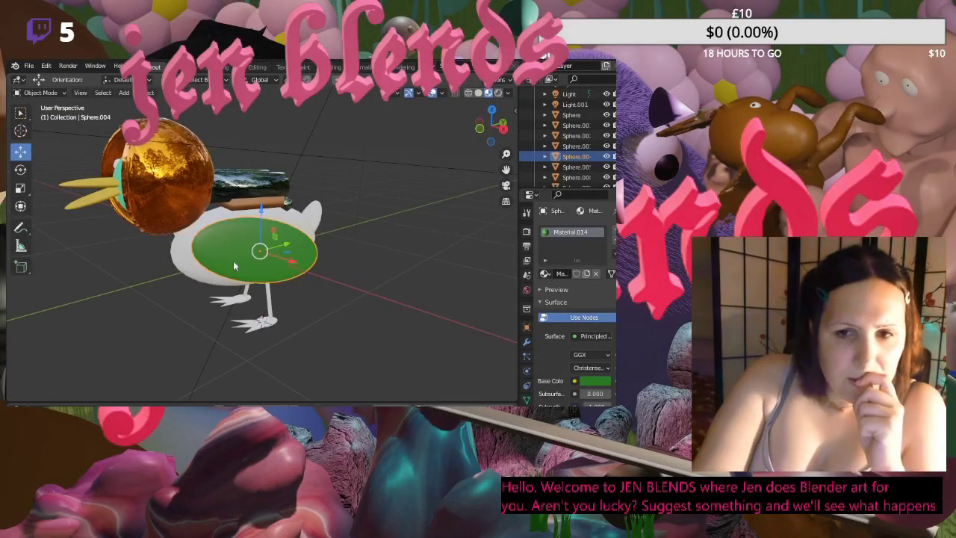
pyautogui.click(591, 384)
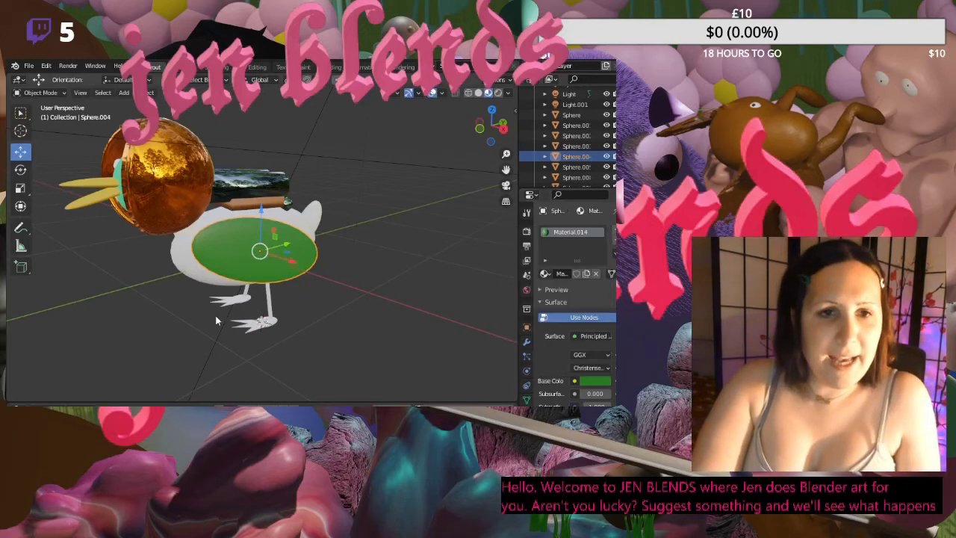
# - Give the other side patch, Sphere.005, a new material with base colour hex 2E9B2E
pyautogui.moveTo(215, 322); pyautogui.dragTo(323, 274, button='middle')
pyautogui.click(316, 253)
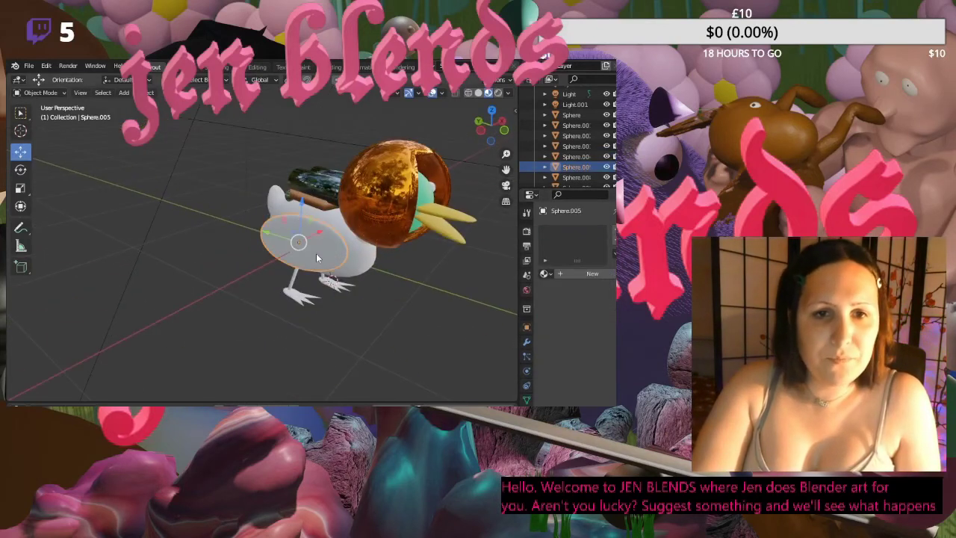
pyautogui.click(592, 274)
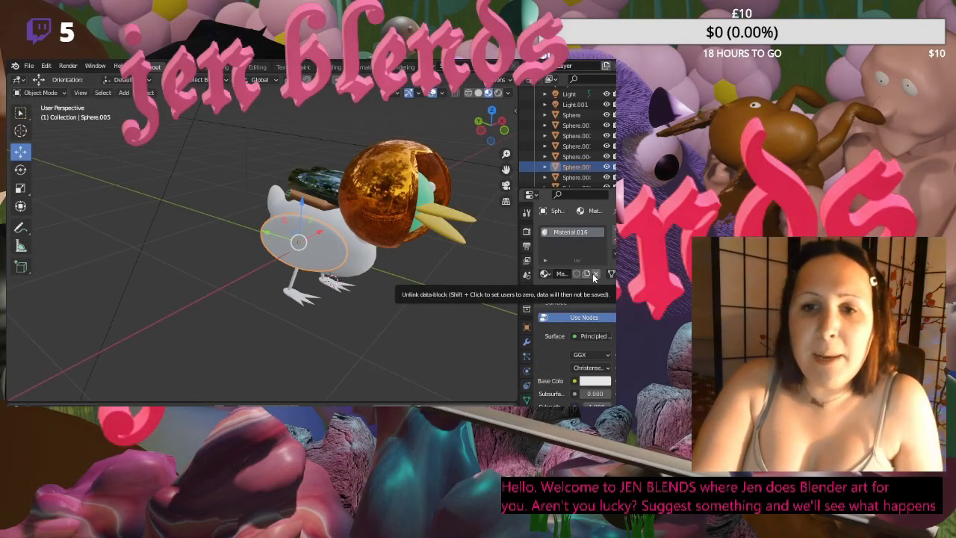
pyautogui.click(598, 381)
pyautogui.click(578, 333)
pyautogui.write('2E9B2E')
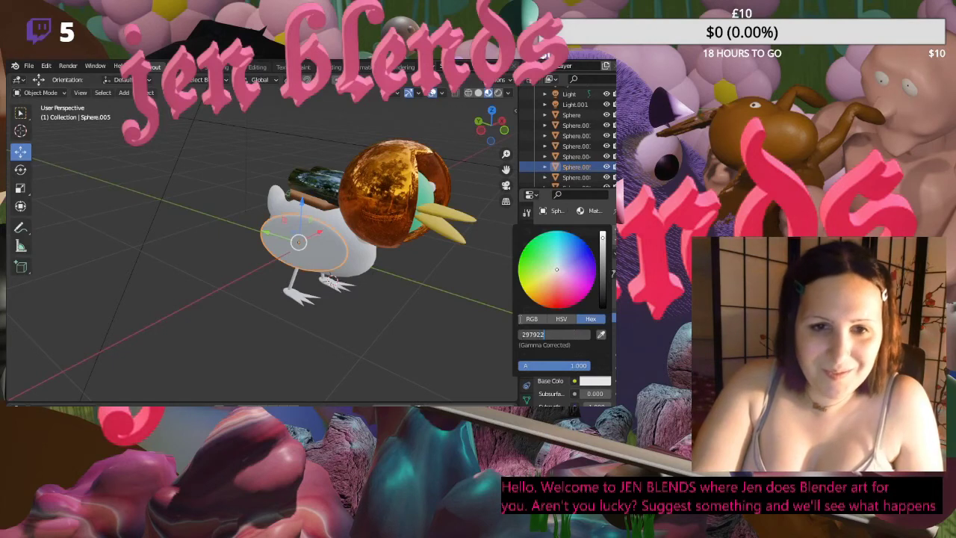
pyautogui.press('Return')
pyautogui.click(471, 308)
pyautogui.moveTo(475, 292); pyautogui.dragTo(326, 289, button='middle')
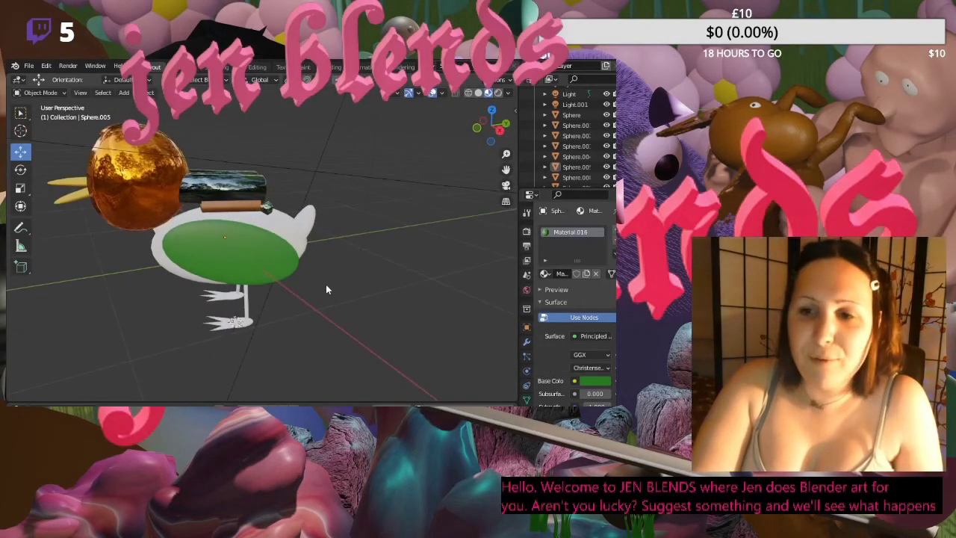
pyautogui.click(283, 227)
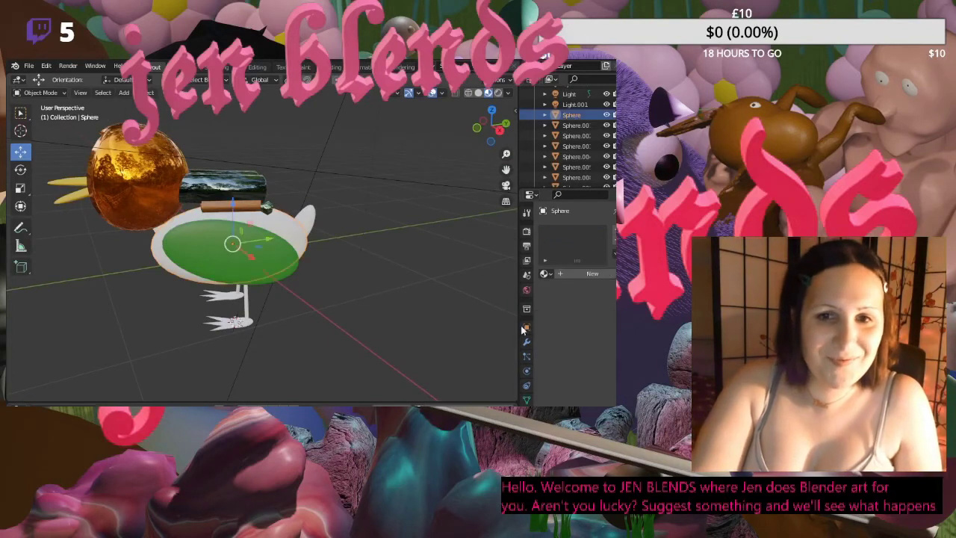
# - Give one leg a new material with an orange base colour and copy its hex value
pyautogui.click(247, 305)
pyautogui.click(579, 273)
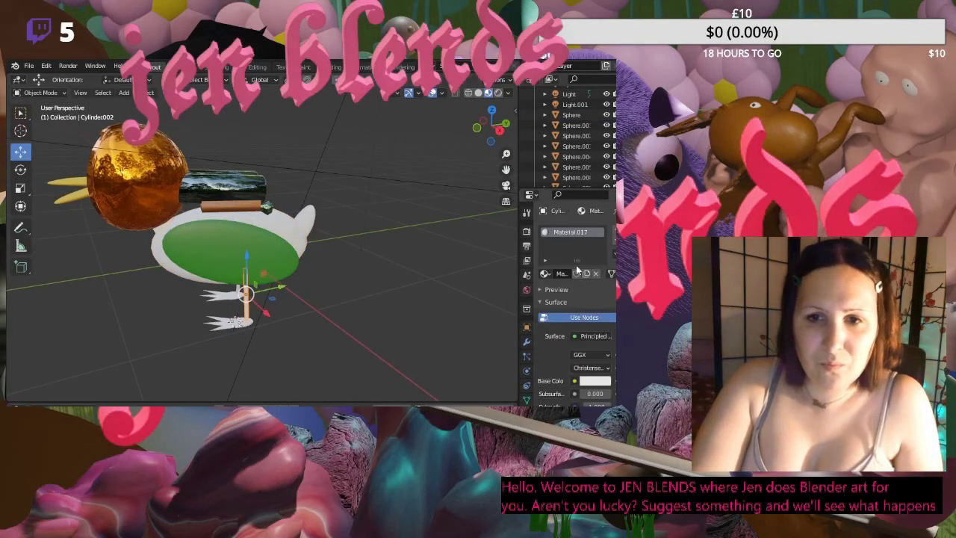
pyautogui.click(596, 380)
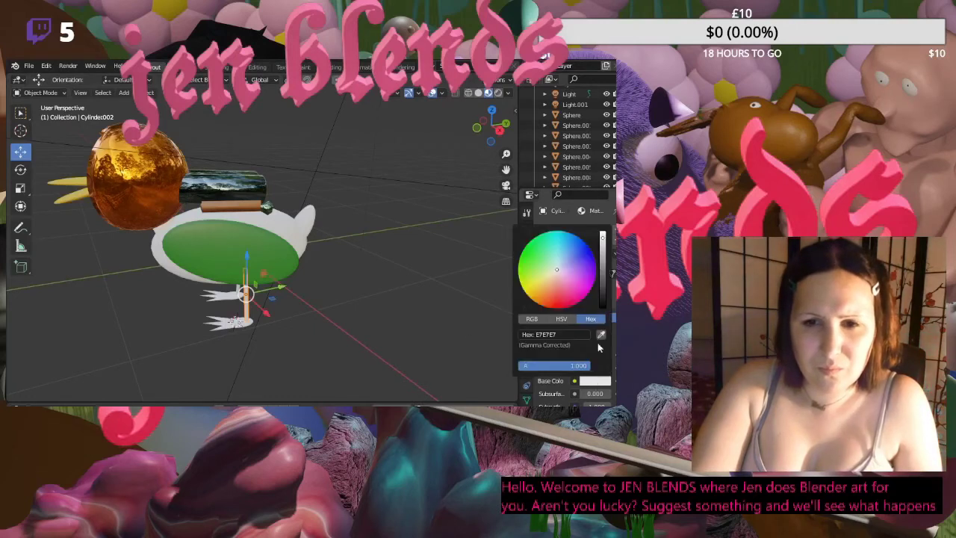
pyautogui.moveTo(556, 274); pyautogui.dragTo(551, 298)
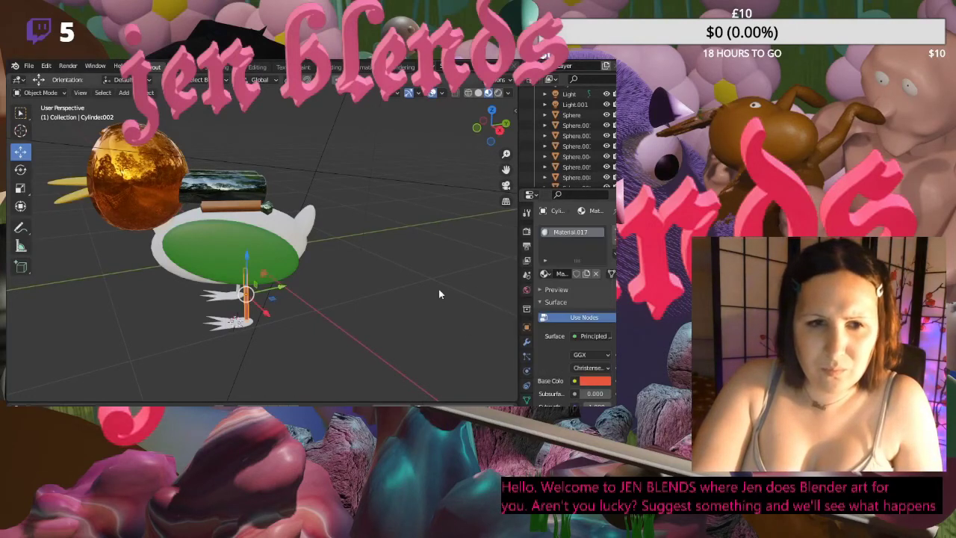
pyautogui.moveTo(361, 316); pyautogui.dragTo(416, 308, button='middle')
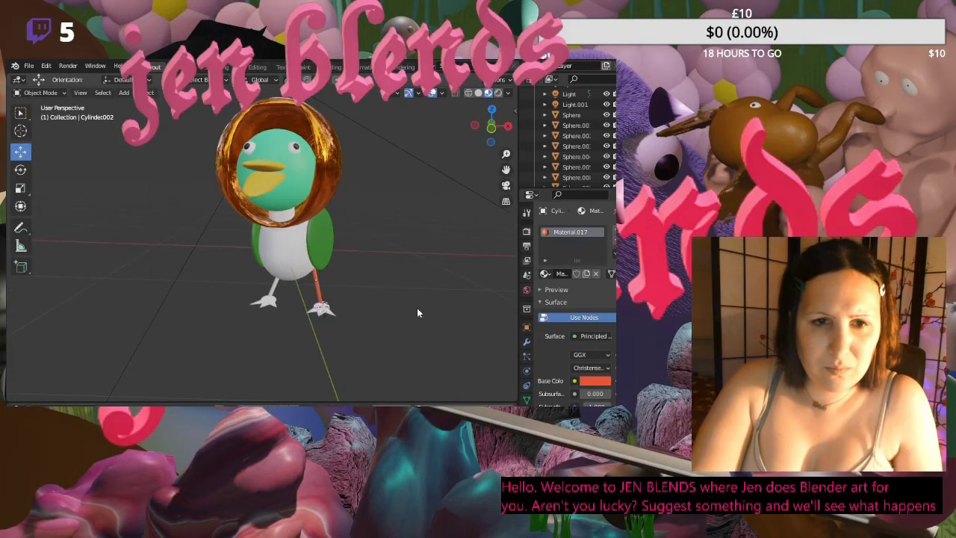
pyautogui.click(276, 291)
pyautogui.click(310, 279)
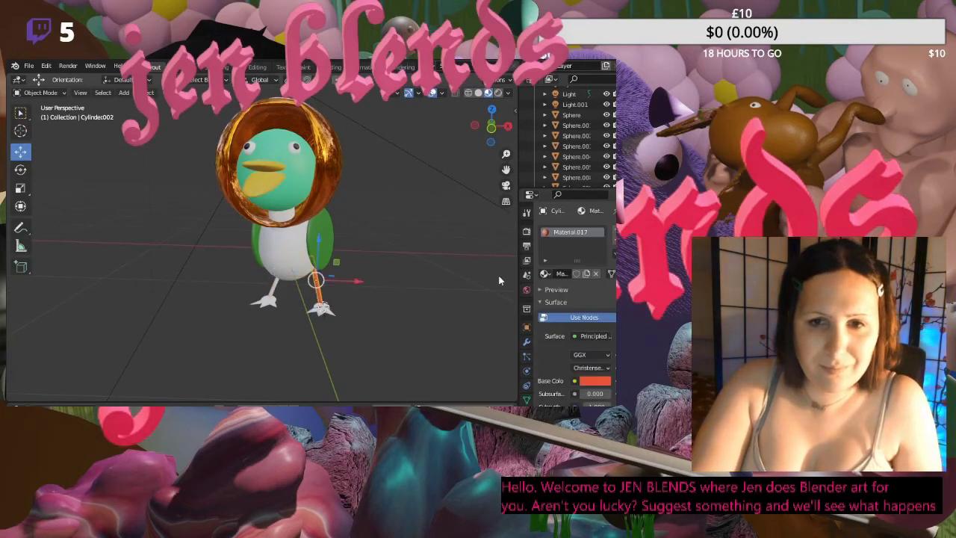
pyautogui.click(593, 382)
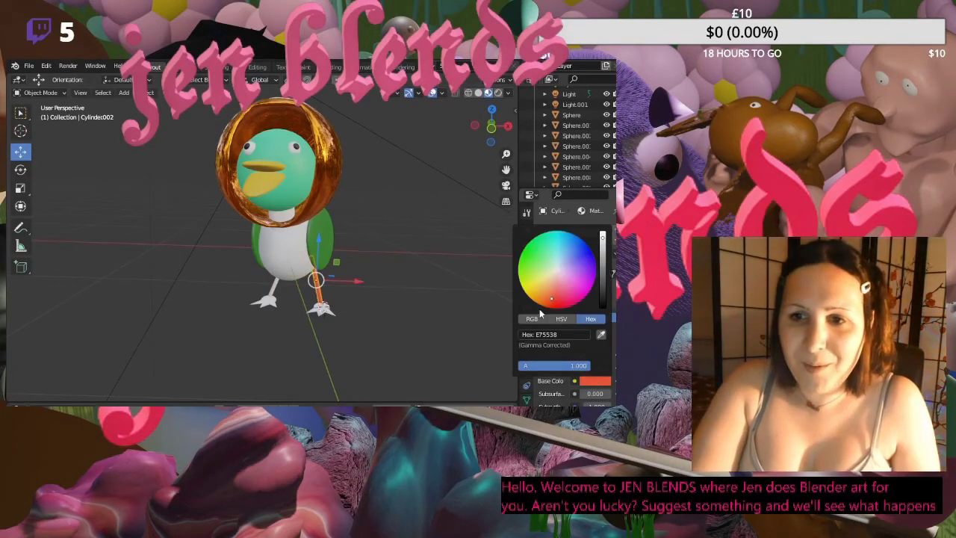
pyautogui.click(594, 381)
pyautogui.click(575, 334)
pyautogui.hotkey('ctrl', 'c')
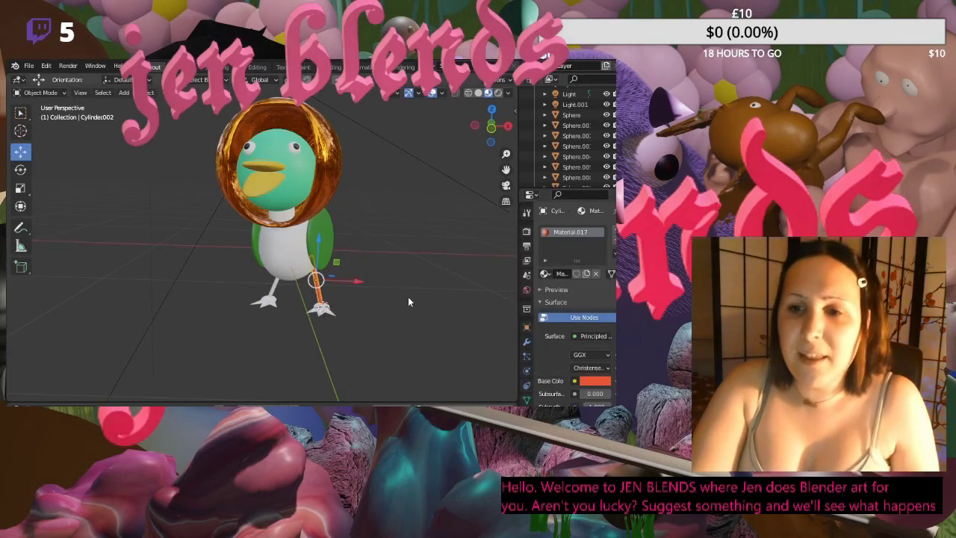
# - Give the other leg a new material and paste the orange hex into it and one foot
pyautogui.moveTo(407, 296); pyautogui.dragTo(489, 292, button='middle')
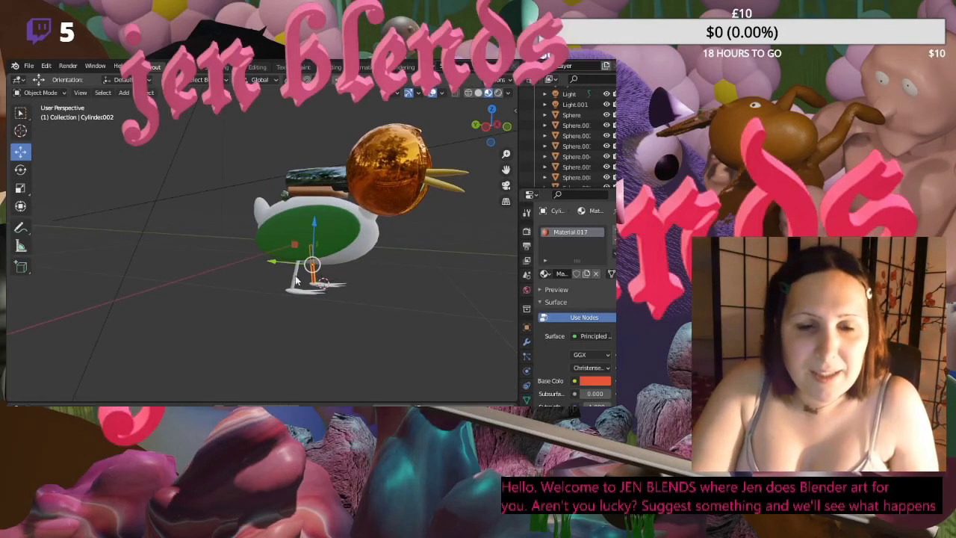
pyautogui.click(297, 280)
pyautogui.click(590, 273)
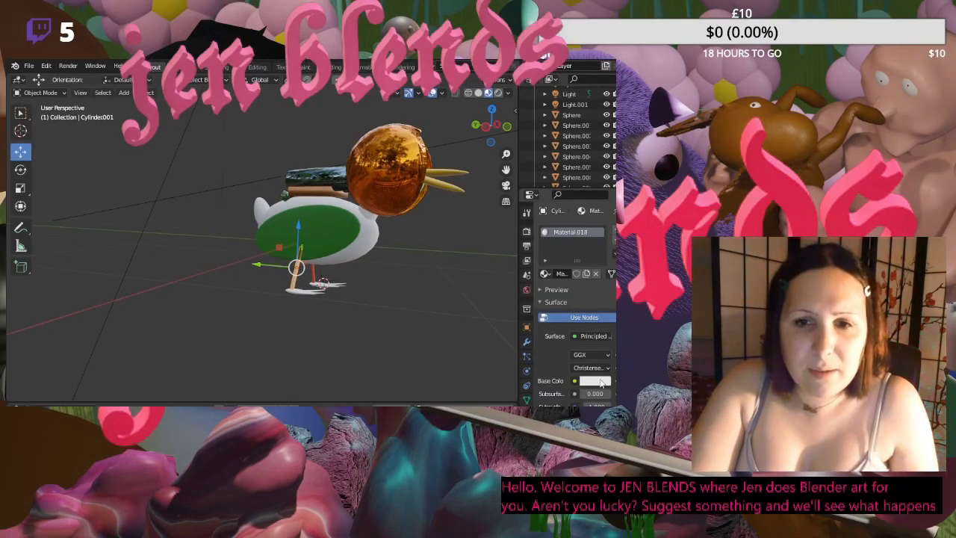
pyautogui.click(601, 382)
pyautogui.hotkey('ctrl', 'a')
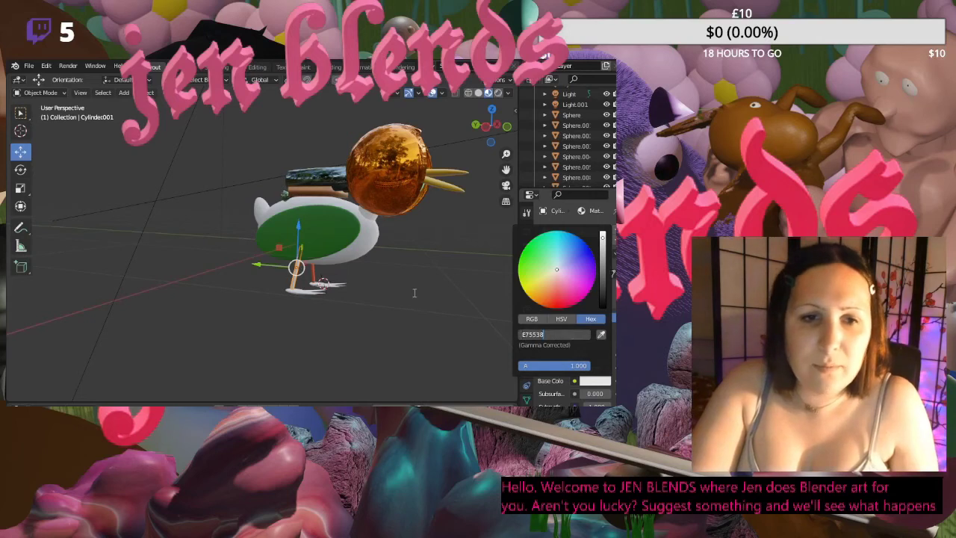
pyautogui.hotkey('ctrl', 'v')
pyautogui.press('Return')
pyautogui.moveTo(387, 320); pyautogui.dragTo(377, 328, button='middle')
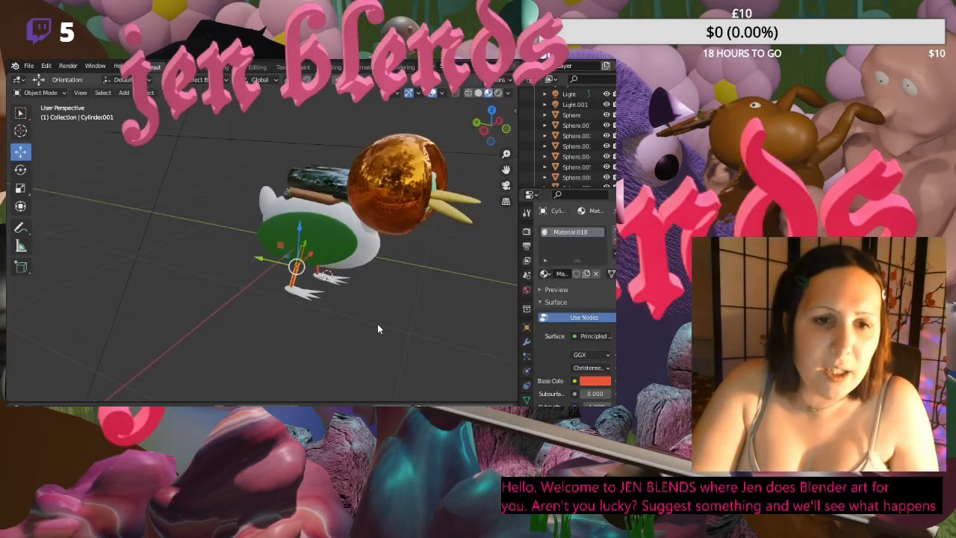
pyautogui.click(293, 293)
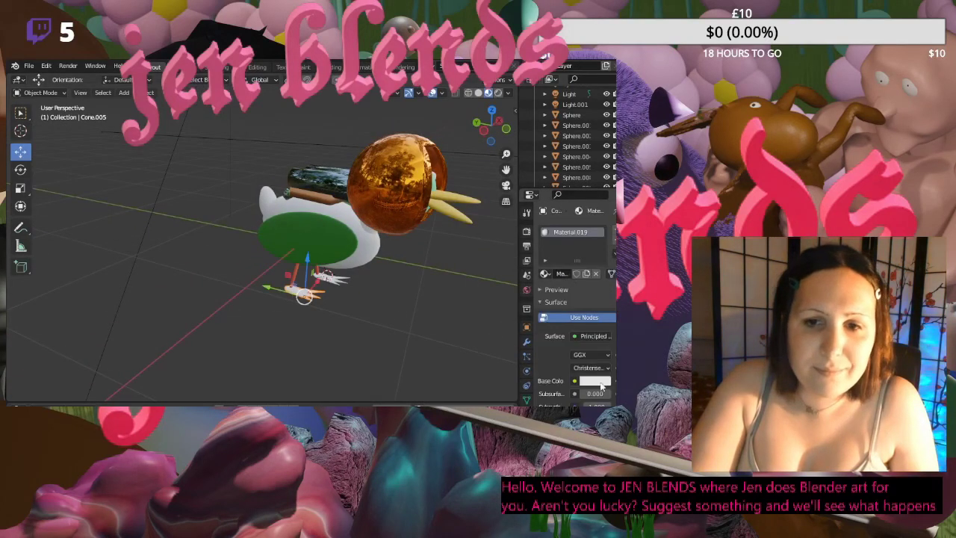
pyautogui.click(601, 382)
pyautogui.hotkey('ctrl', 'a')
pyautogui.hotkey('ctrl', 'v')
pyautogui.press('Return')
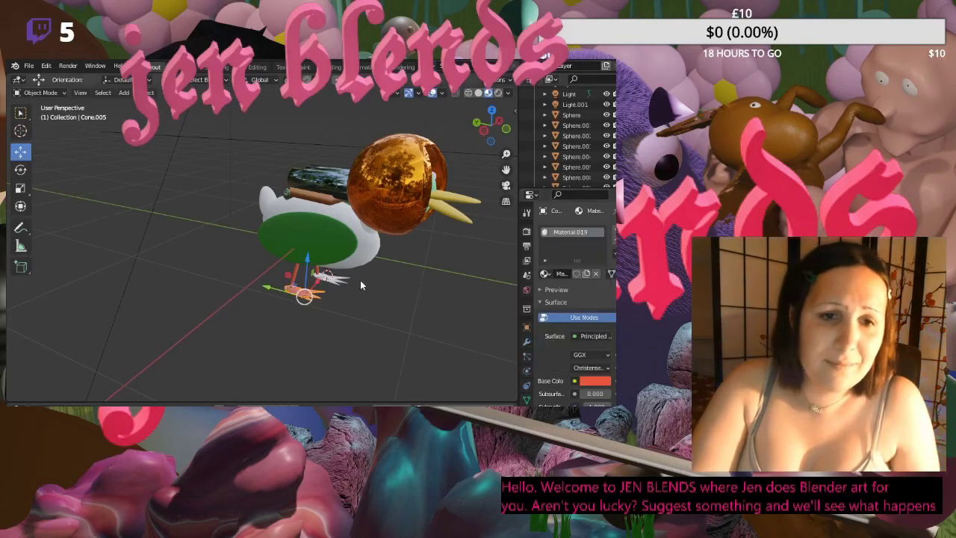
# - Create a new material for the other foot, Cone.001, with the orange hex E75538
pyautogui.click(335, 280)
pyautogui.click(587, 274)
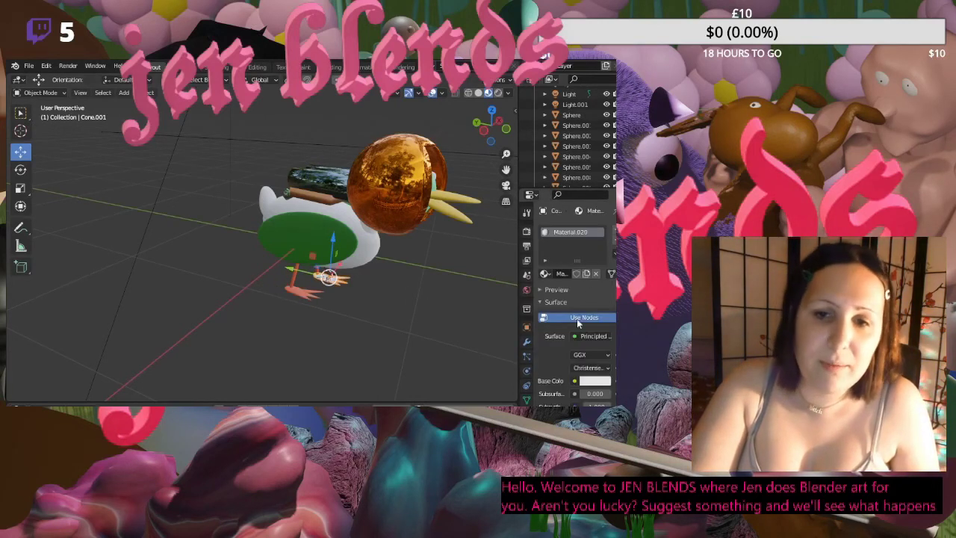
pyautogui.click(599, 381)
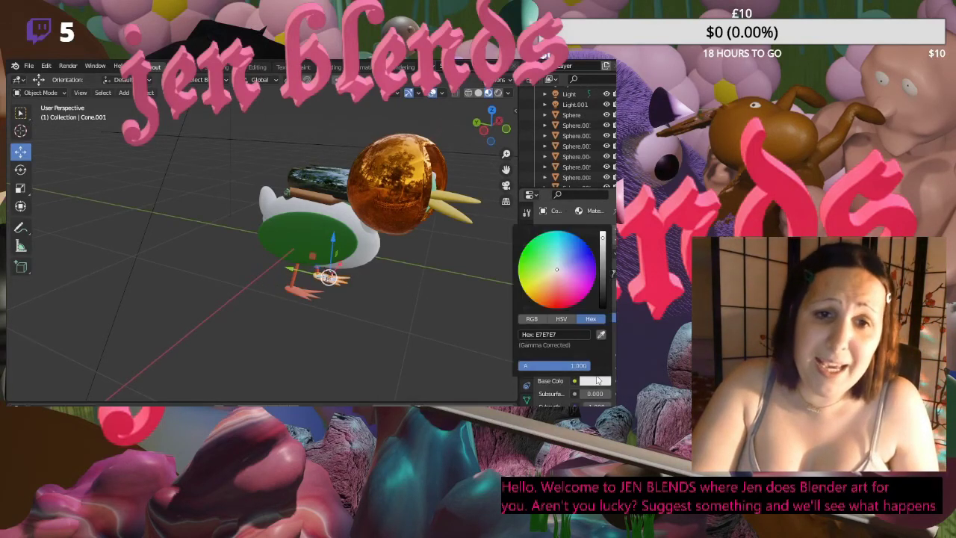
pyautogui.click(566, 335)
pyautogui.hotkey('ctrl', 'v')
pyautogui.press('Return')
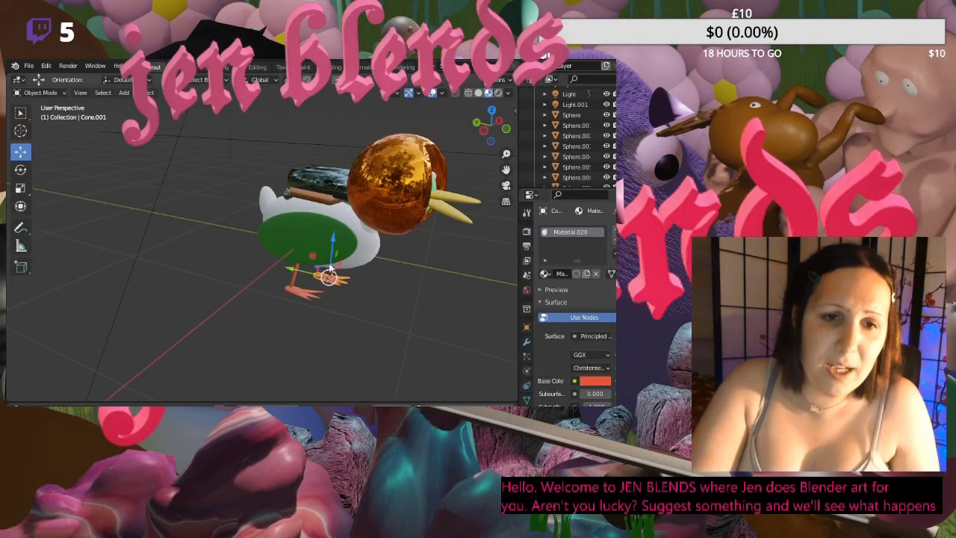
# - Darken the leg piece's orange and shift its hue toward orange-red
pyautogui.moveTo(332, 269); pyautogui.dragTo(386, 312, button='middle')
pyautogui.click(315, 322)
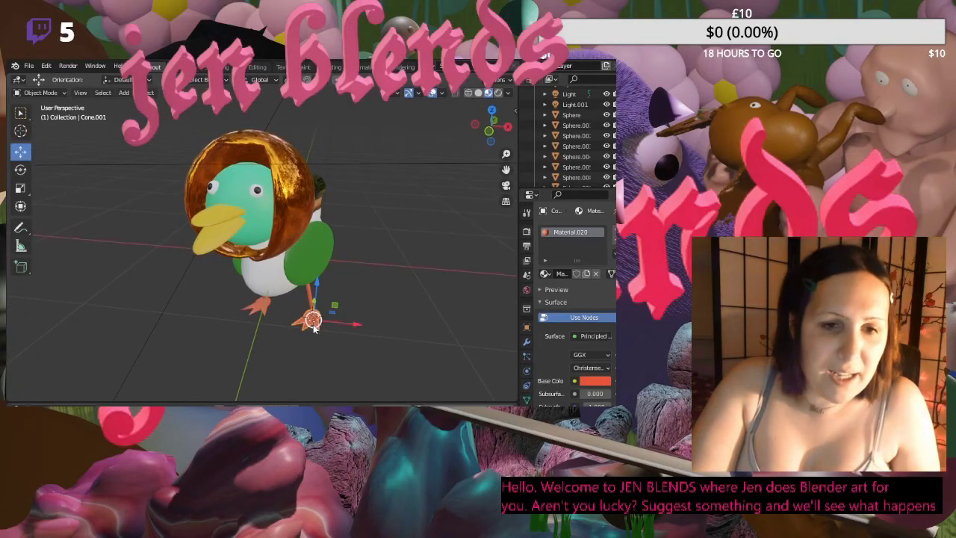
pyautogui.click(595, 383)
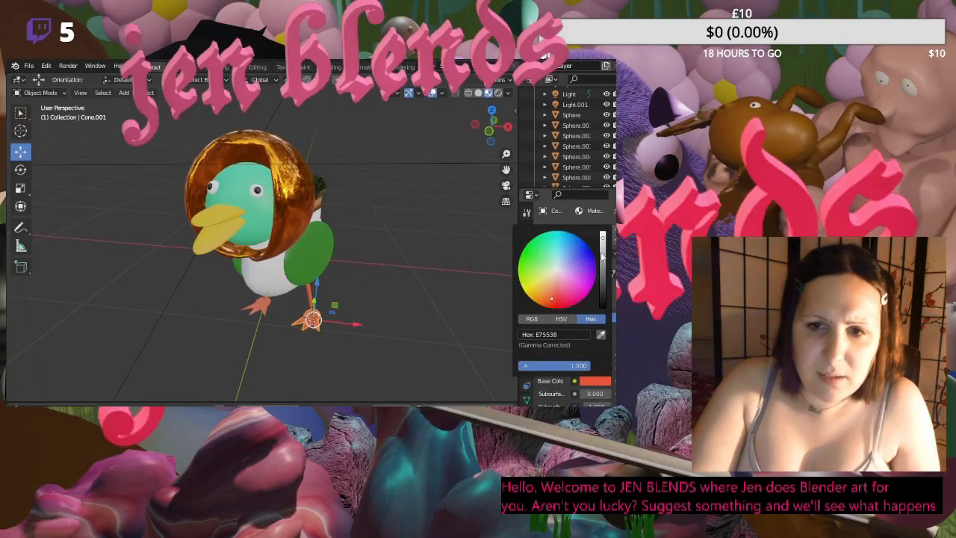
pyautogui.moveTo(604, 238)
pyautogui.mouseDown()
pyautogui.moveTo(603, 259)
pyautogui.moveTo(603, 248)
pyautogui.mouseUp()
pyautogui.moveTo(550, 290)
pyautogui.mouseDown()
pyautogui.moveTo(550, 273)
pyautogui.moveTo(547, 292)
pyautogui.mouseUp()
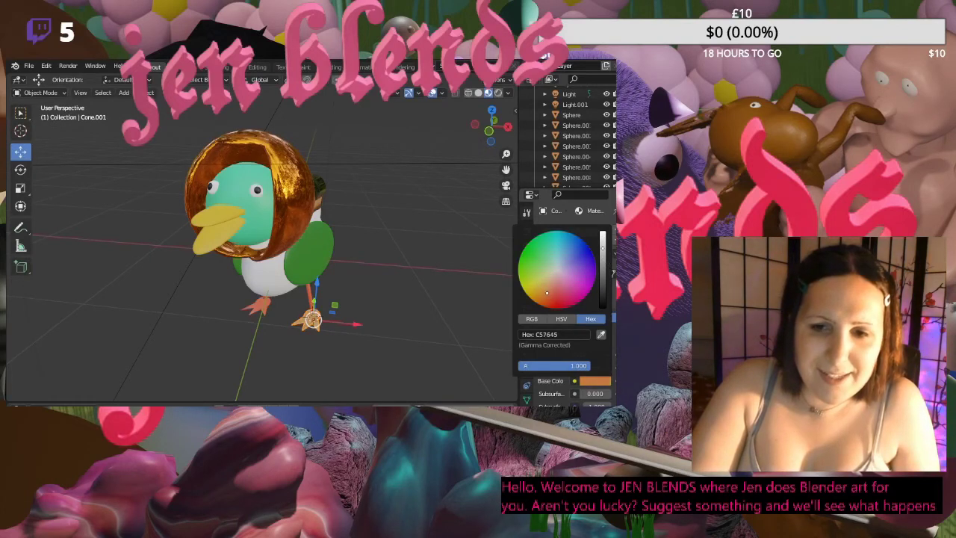
pyautogui.moveTo(454, 278); pyautogui.dragTo(290, 299, button='middle')
# - Change the duck's body sphere base colour to dark red-brown, hex 6B2D1C
pyautogui.click(284, 234)
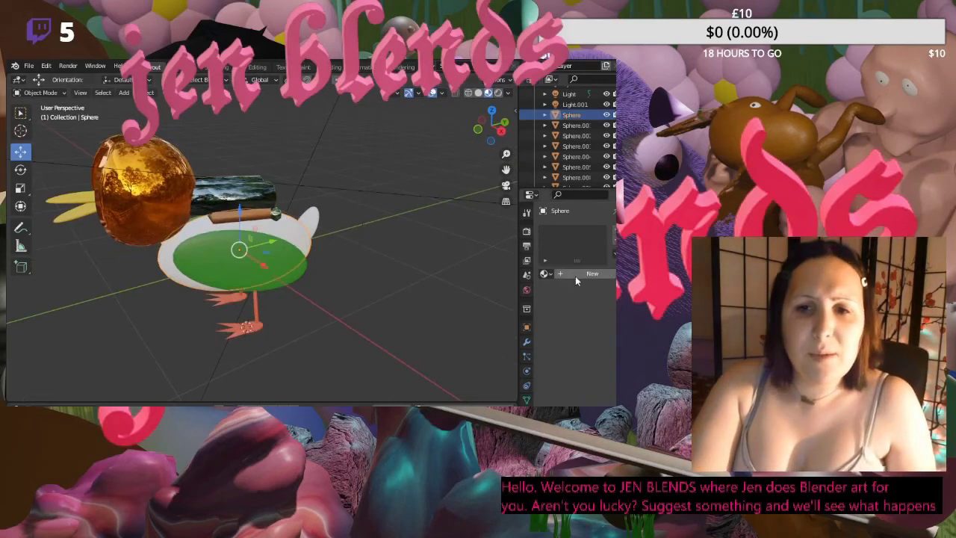
pyautogui.click(595, 384)
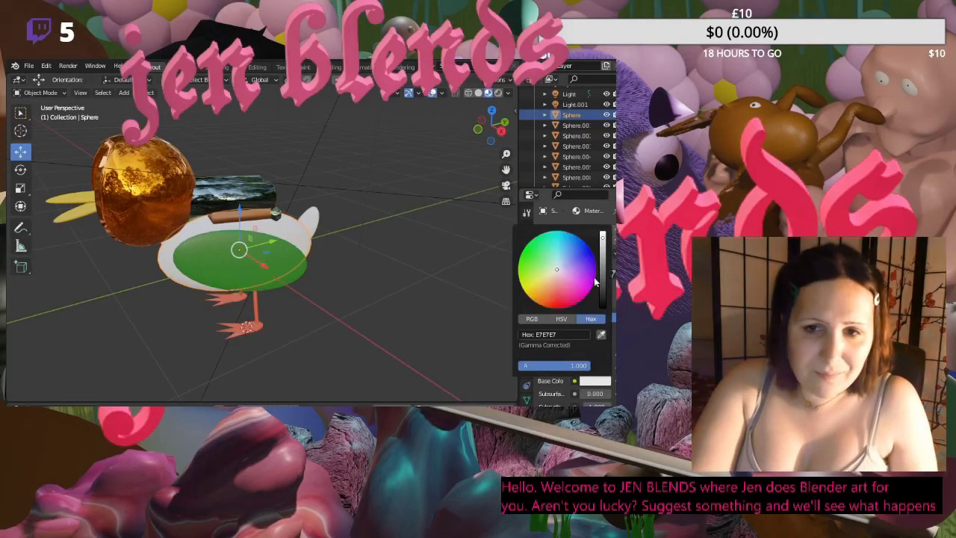
pyautogui.keyDown('ctrl'); pyautogui.scroll(-6, 558, 274); pyautogui.keyUp('ctrl')
pyautogui.moveTo(558, 274)
pyautogui.mouseDown()
pyautogui.moveTo(532, 282)
pyautogui.moveTo(564, 298)
pyautogui.mouseUp()
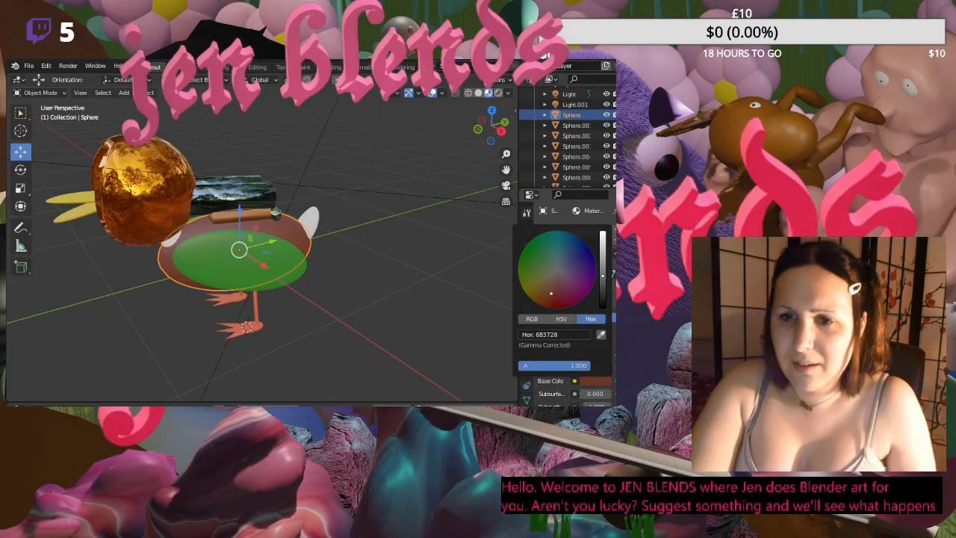
pyautogui.click(411, 265)
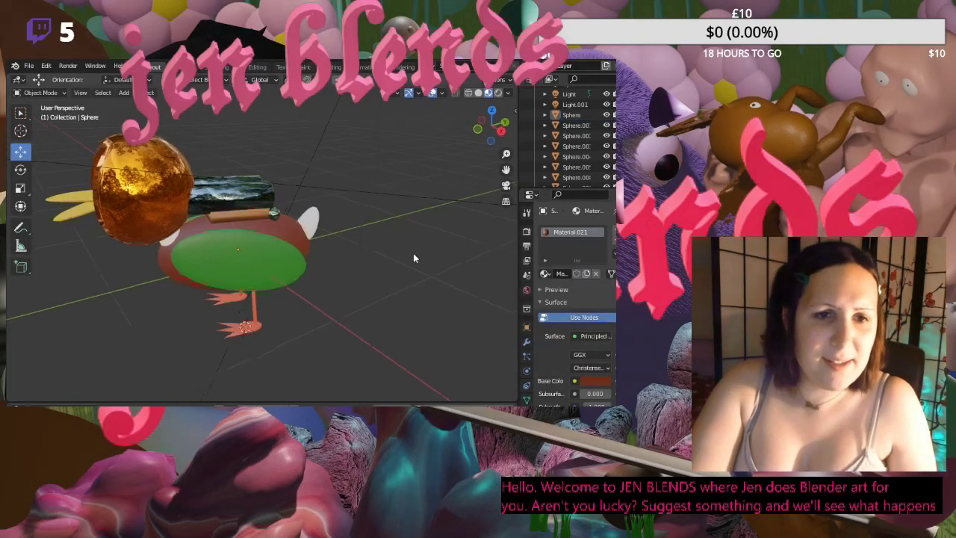
pyautogui.moveTo(413, 253)
pyautogui.mouseDown(button='middle')
pyautogui.moveTo(181, 201)
pyautogui.moveTo(300, 297)
pyautogui.moveTo(487, 198)
pyautogui.moveTo(420, 239)
pyautogui.mouseUp(button='middle')
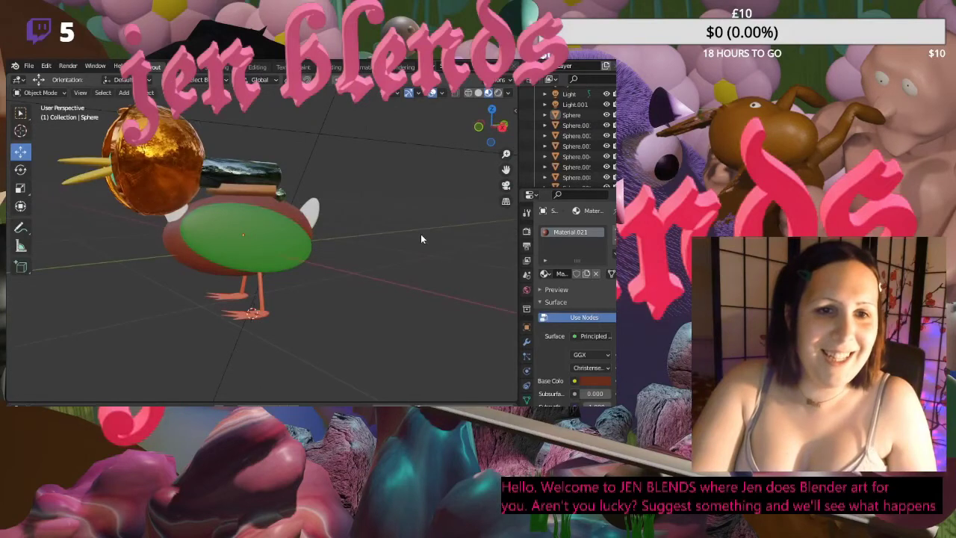
pyautogui.click(300, 221)
pyautogui.click(600, 382)
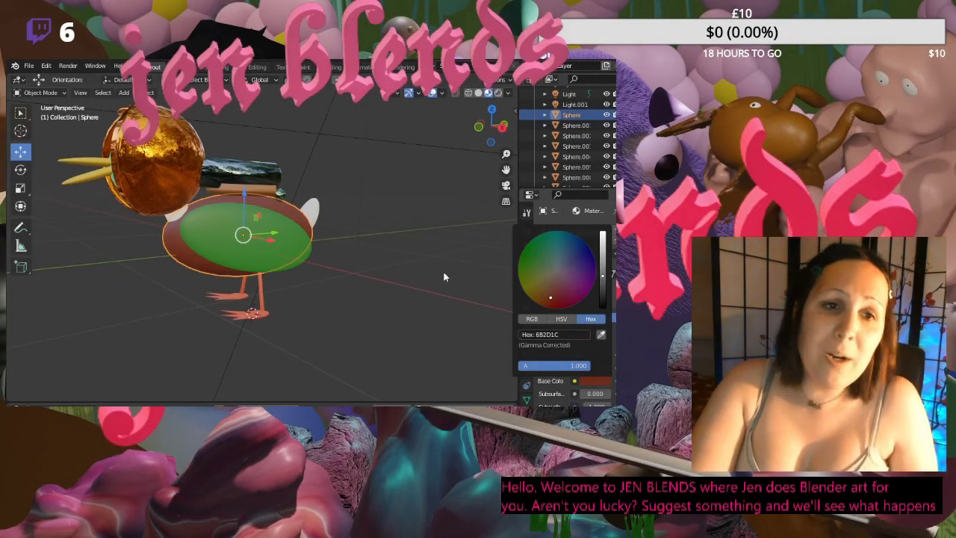
# - Give the tail piece Sphere.008 a new material with the same 6B2D1C brown
pyautogui.click(316, 213)
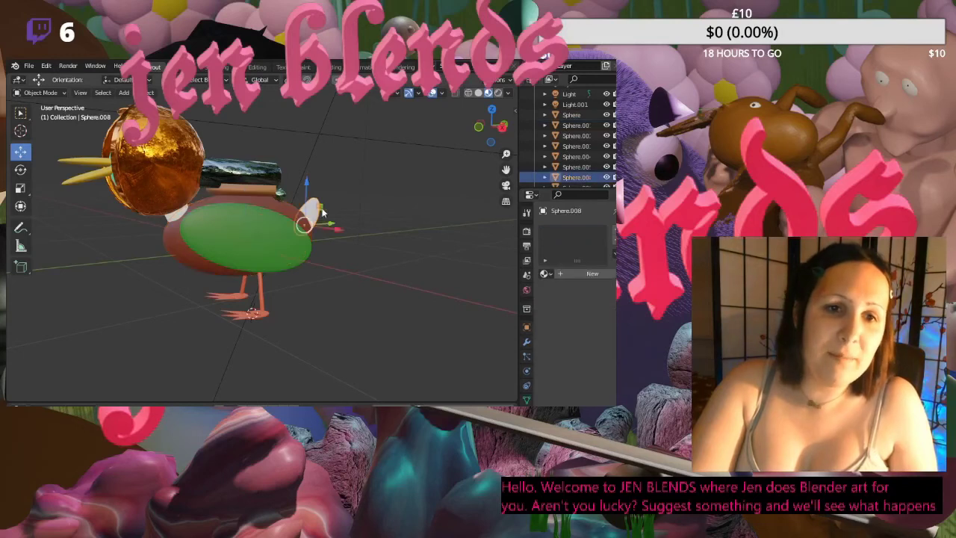
pyautogui.click(574, 274)
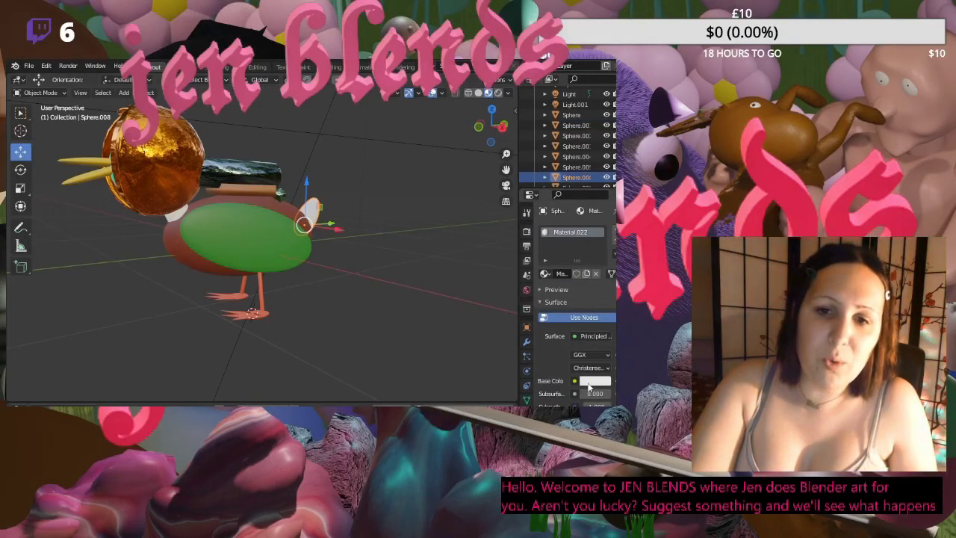
pyautogui.click(592, 381)
pyautogui.click(573, 337)
pyautogui.hotkey('ctrl', 'v')
pyautogui.press('Return')
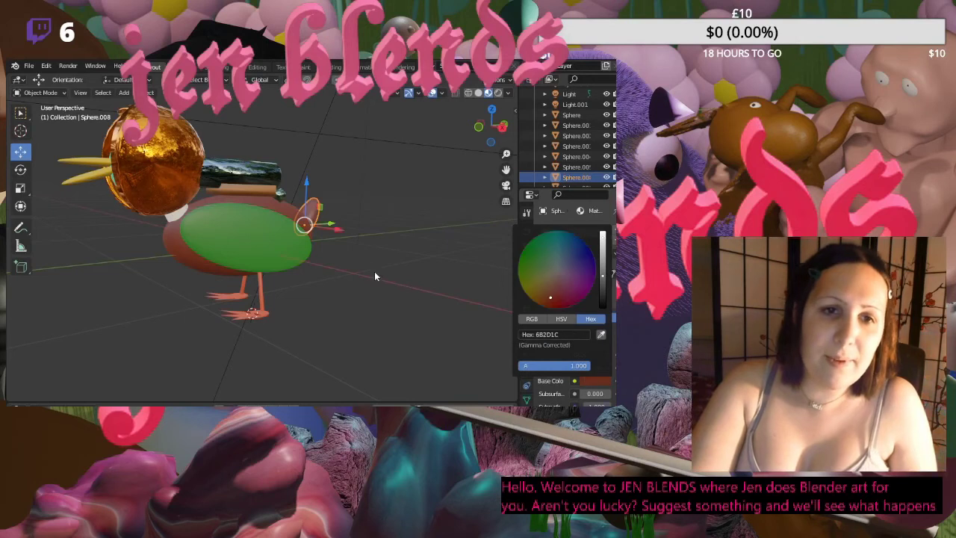
pyautogui.moveTo(358, 272); pyautogui.dragTo(426, 255, button='middle')
# - Preview the duck in Rendered shading and inspect the ring in the Shading workspace
pyautogui.click(498, 93)
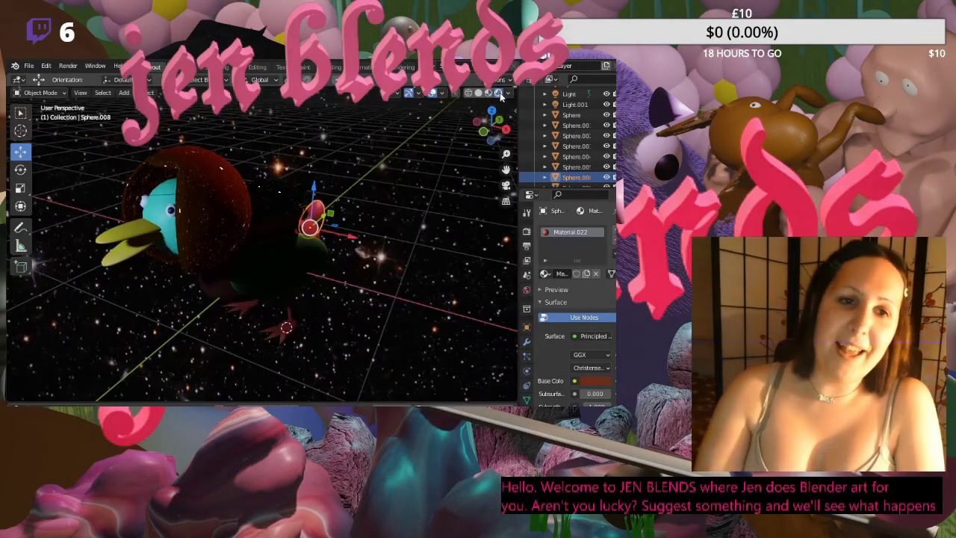
pyautogui.moveTo(365, 255)
pyautogui.mouseDown(button='middle')
pyautogui.moveTo(247, 257)
pyautogui.moveTo(258, 255)
pyautogui.mouseUp(button='middle')
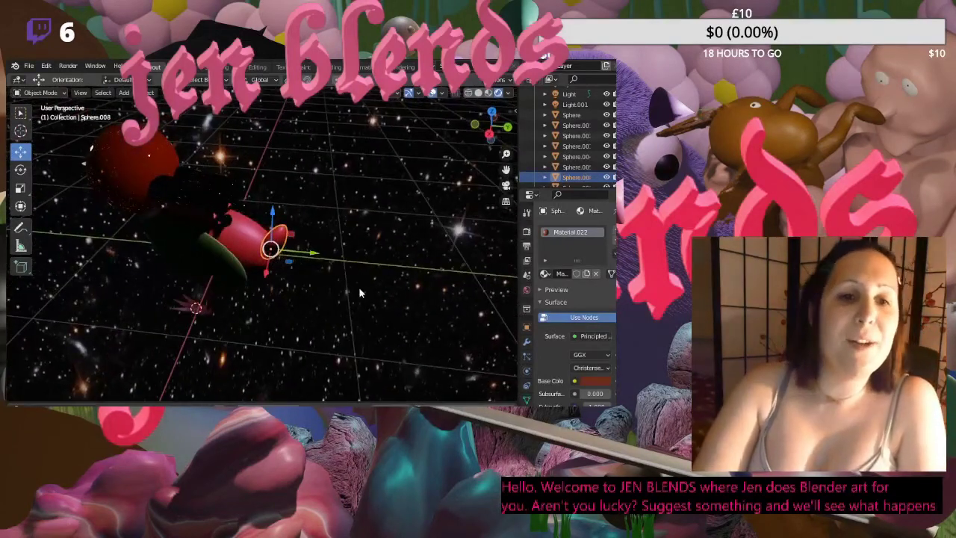
pyautogui.moveTo(443, 228); pyautogui.dragTo(295, 259, button='middle')
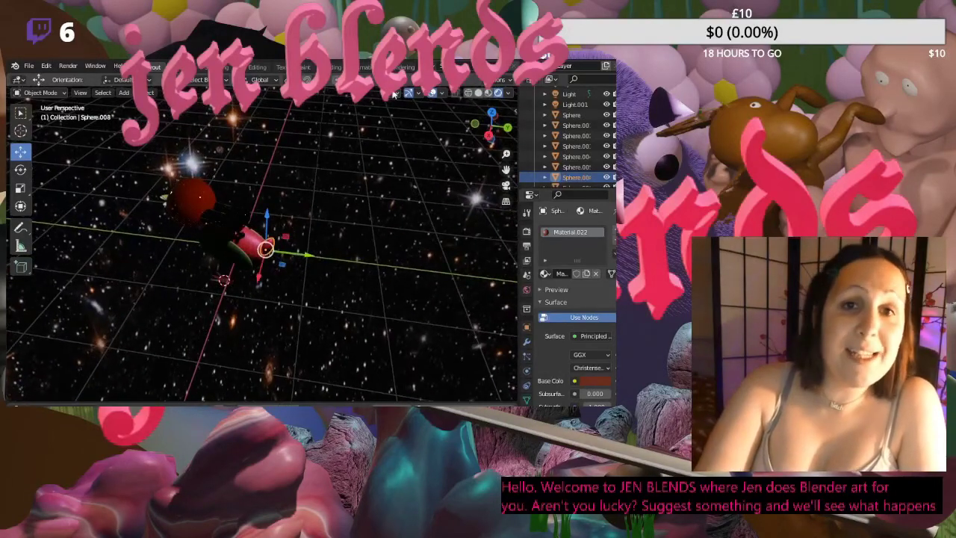
pyautogui.click(334, 67)
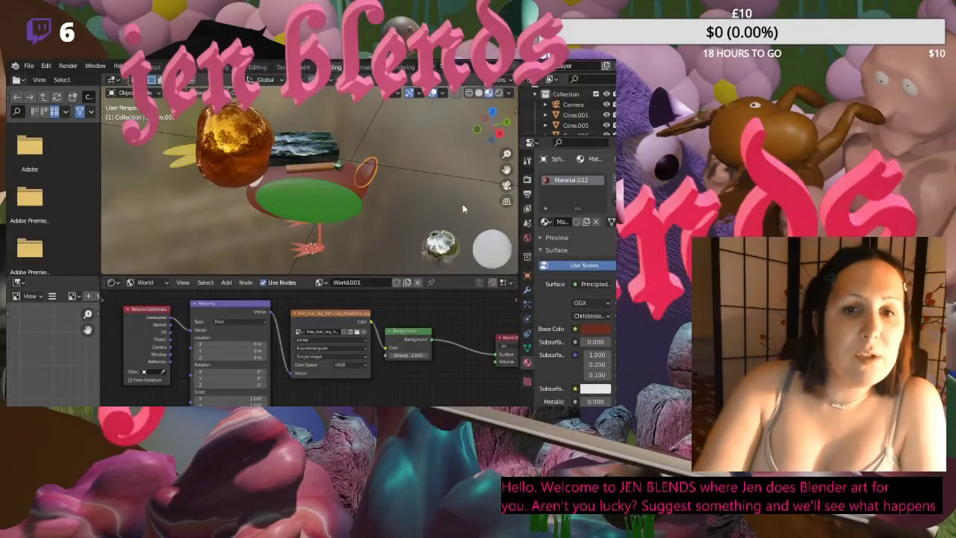
pyautogui.click(498, 93)
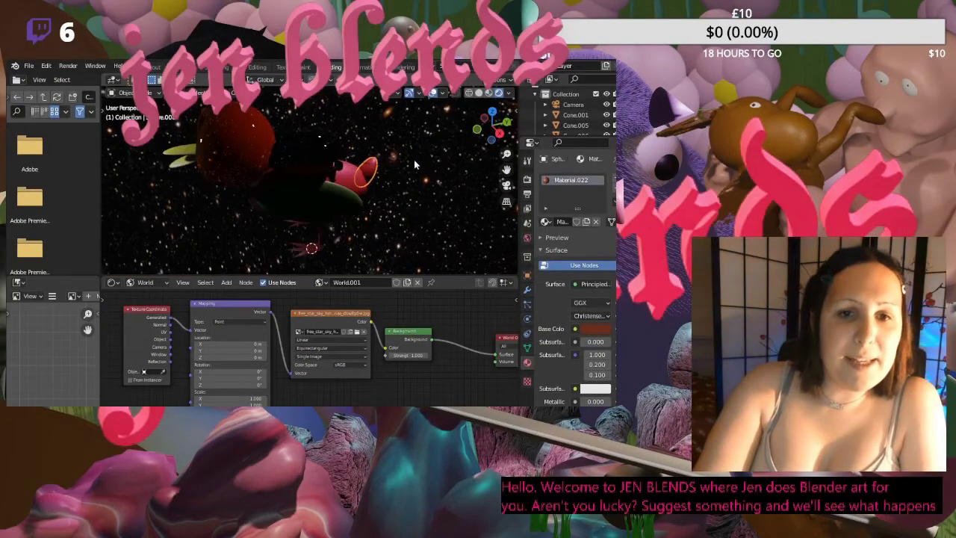
pyautogui.click(344, 188)
pyautogui.scroll(-4, 393, 192)
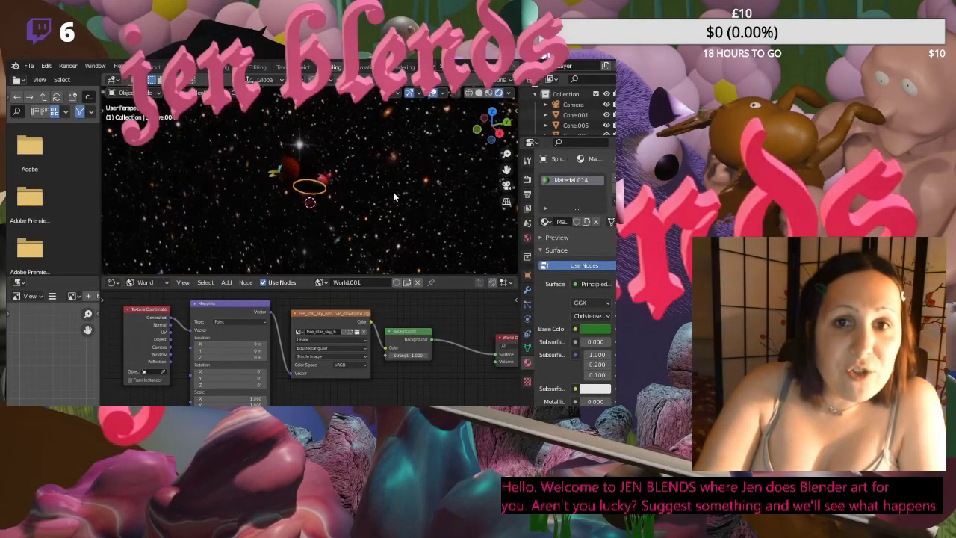
pyautogui.moveTo(393, 182); pyautogui.dragTo(409, 158, button='middle')
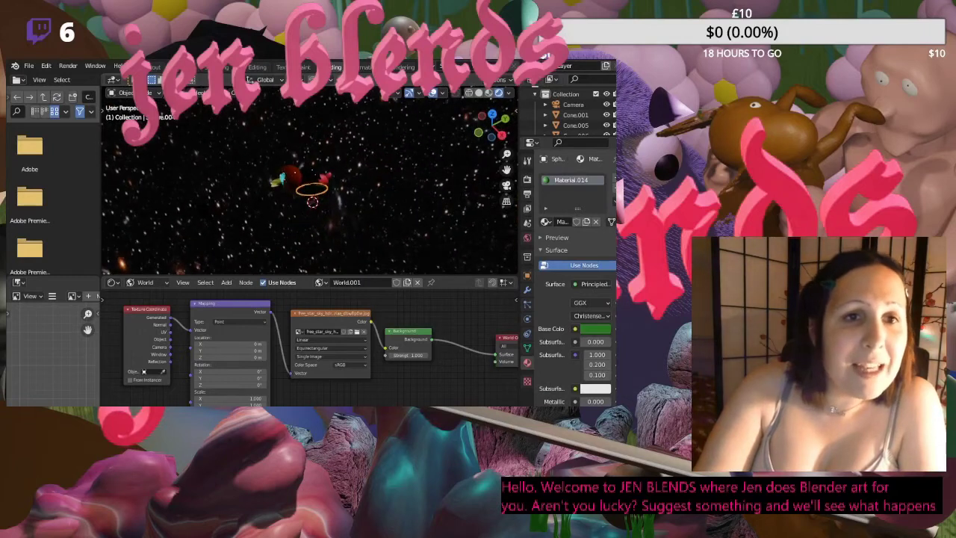
# - Return to Layout and view the duck through the scene camera, zoomed out
pyautogui.click(224, 67)
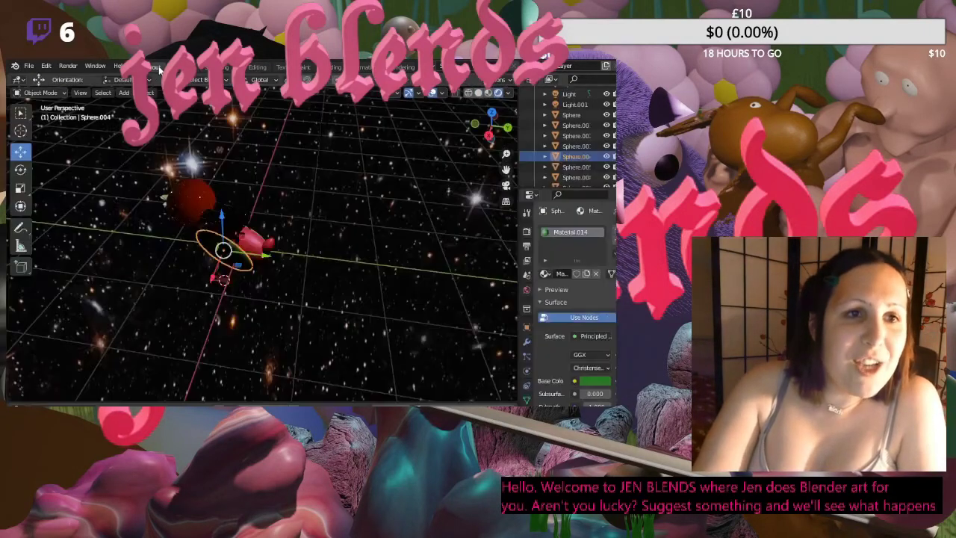
pyautogui.click(159, 67)
pyautogui.press('KP_0')
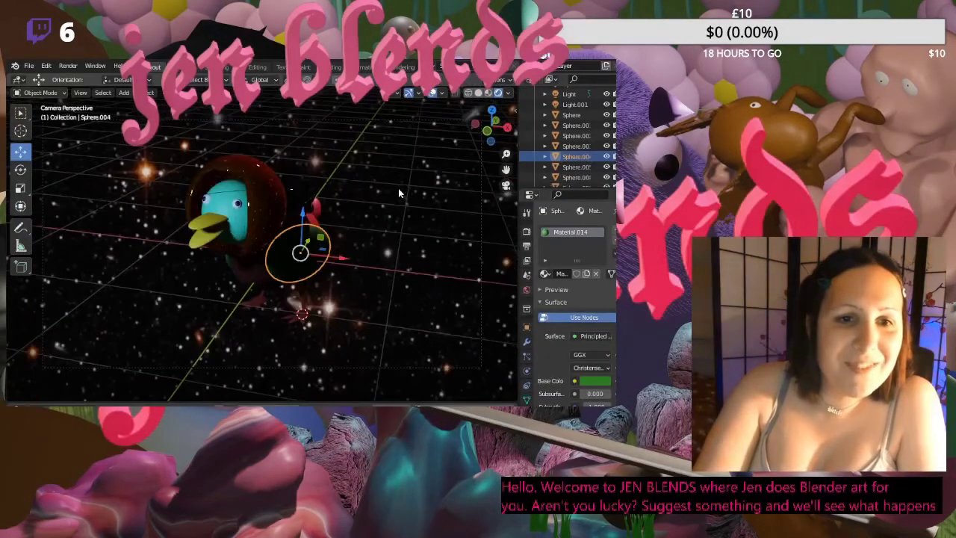
pyautogui.scroll(-2, 329, 257)
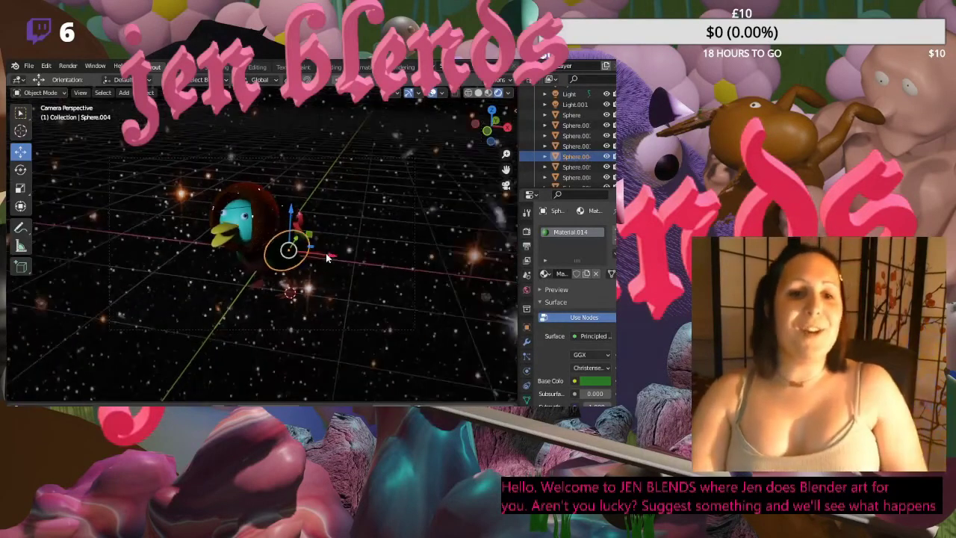
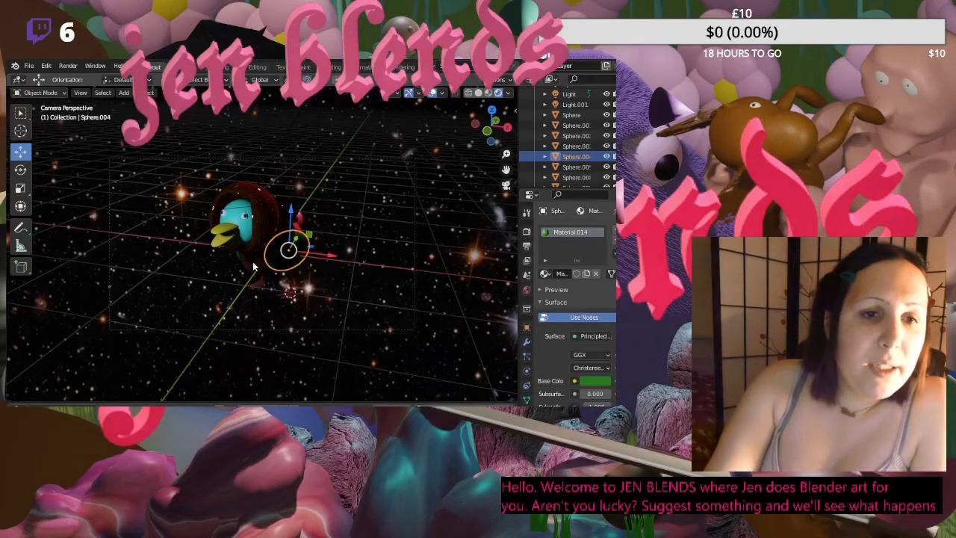
# - Change the area light 'Light' from pink to a pale tint
pyautogui.scroll(1, 404, 271)
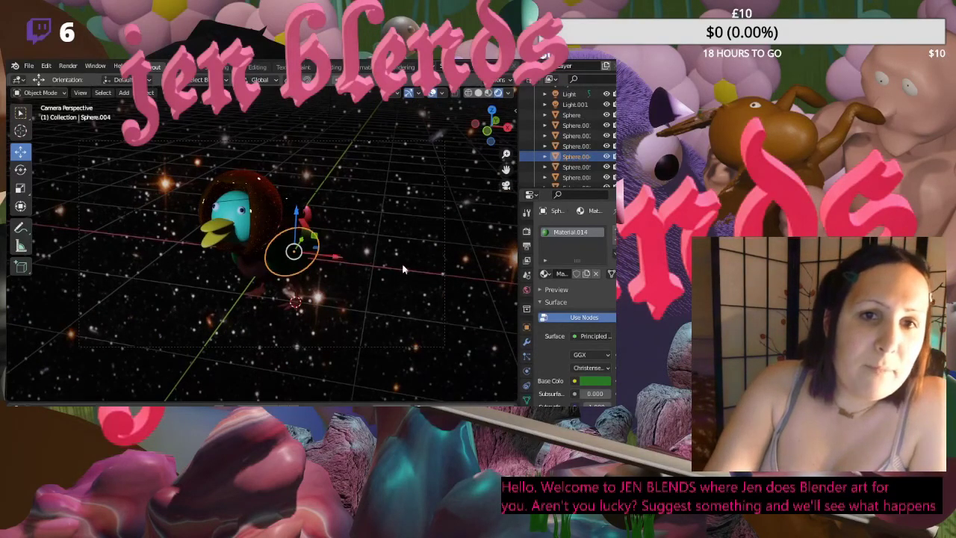
pyautogui.scroll(-3, 403, 271)
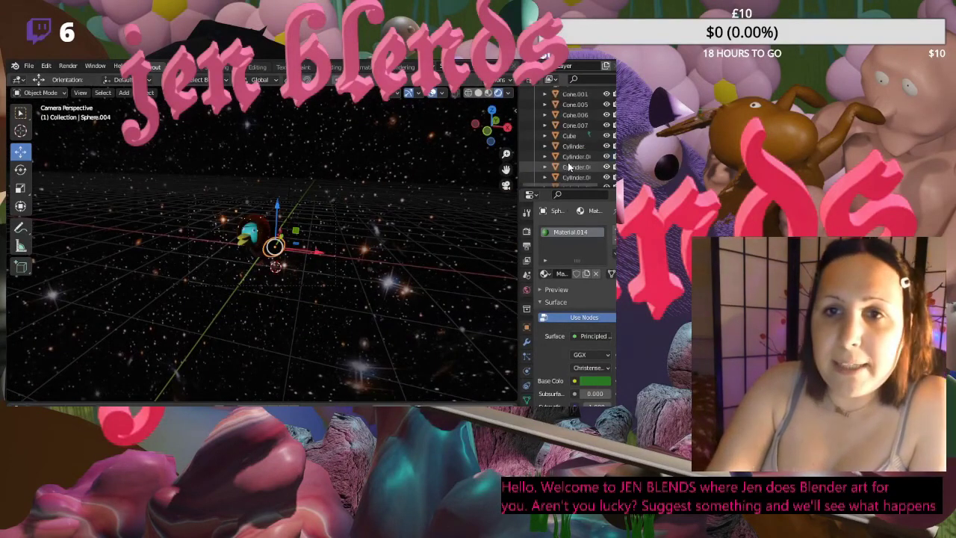
pyautogui.scroll(5, 575, 153)
pyautogui.scroll(-2, 584, 153)
pyautogui.click(584, 157)
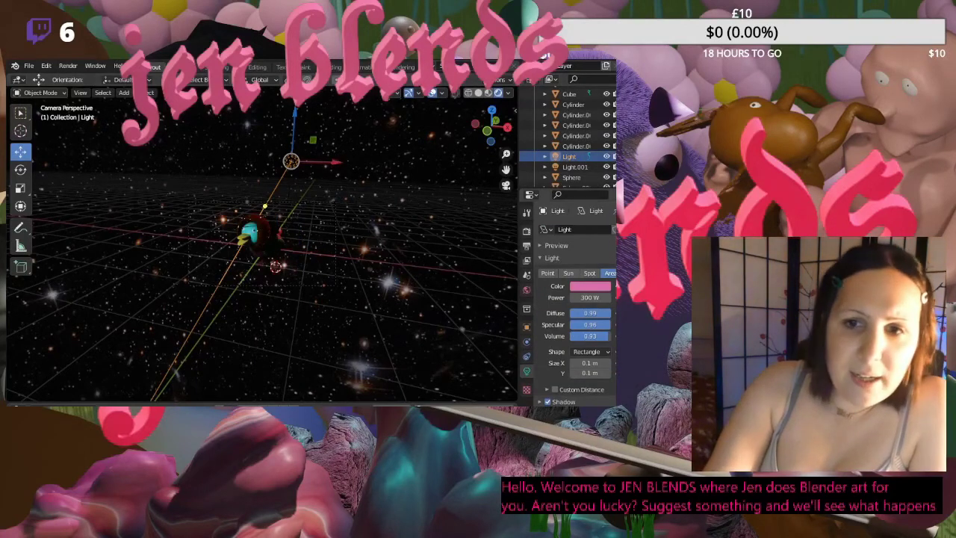
pyautogui.click(594, 287)
pyautogui.click(551, 181)
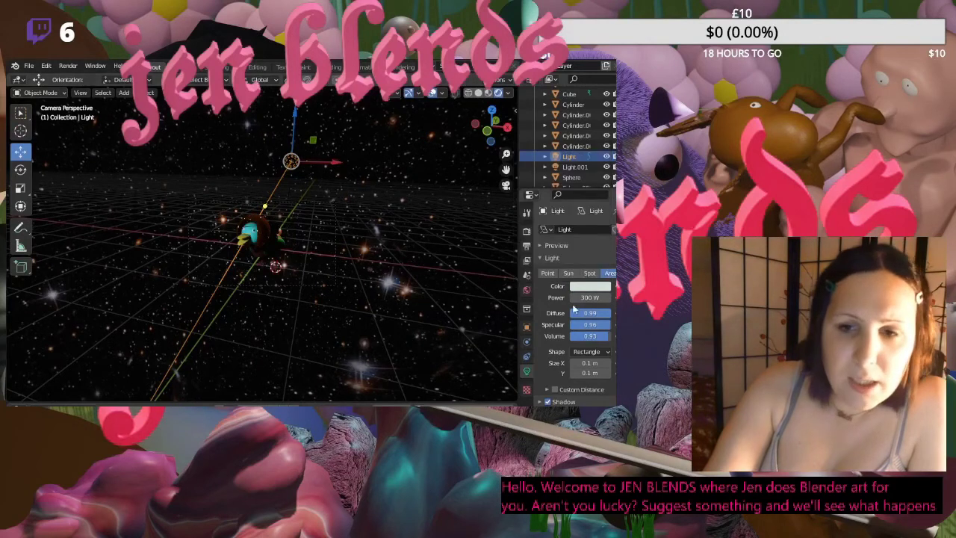
# - Make Light.001 nearly white instead of blue, then orbit around the duck to check
pyautogui.hotkey('ctrl', 'z')
pyautogui.hotkey('ctrl', 'z')
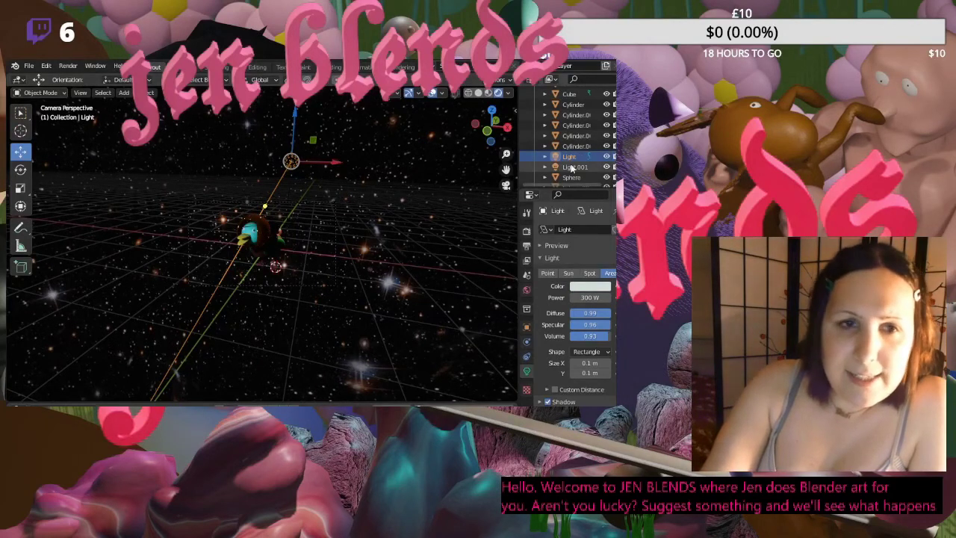
pyautogui.click(607, 287)
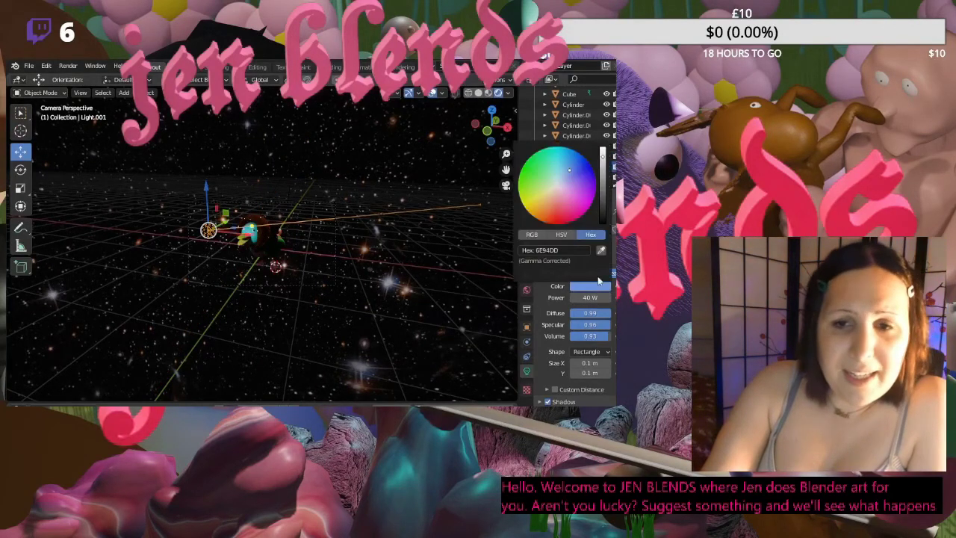
pyautogui.moveTo(572, 180); pyautogui.dragTo(555, 186)
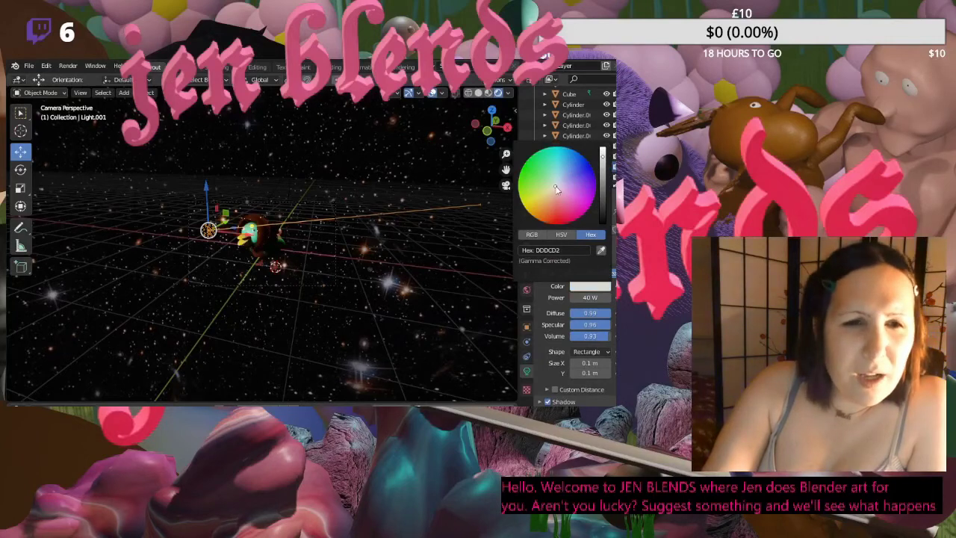
pyautogui.scroll(5, 387, 259)
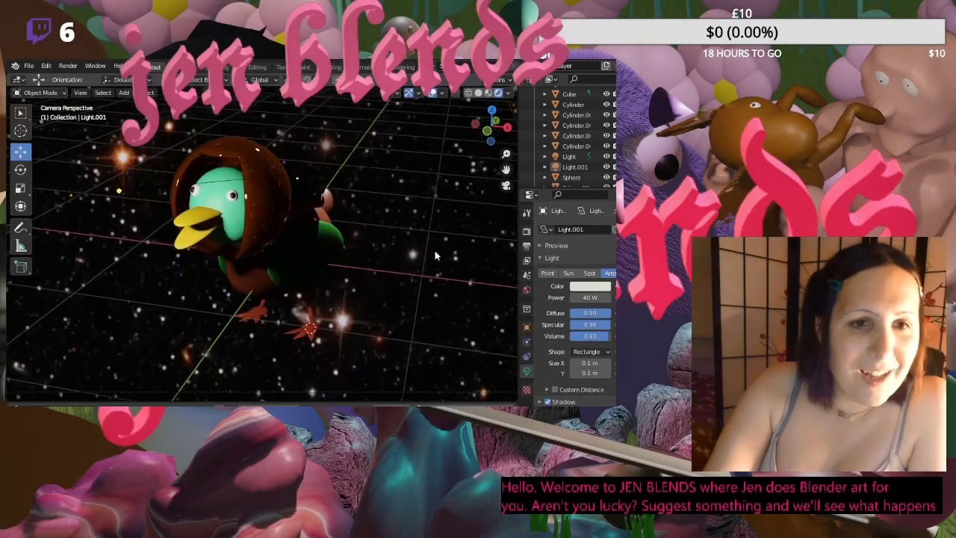
pyautogui.moveTo(435, 250); pyautogui.dragTo(408, 226, button='middle')
pyautogui.scroll(5, 408, 226)
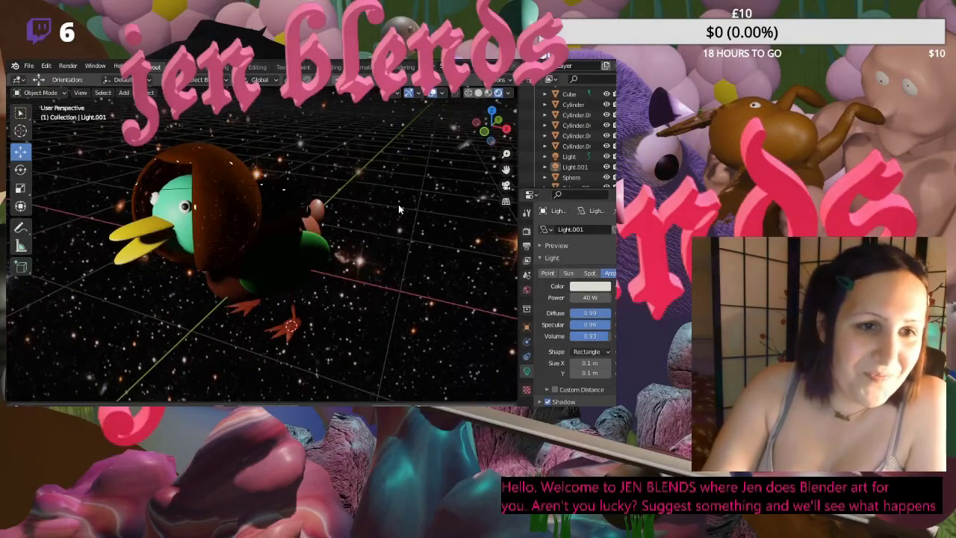
pyautogui.scroll(-5, 424, 203)
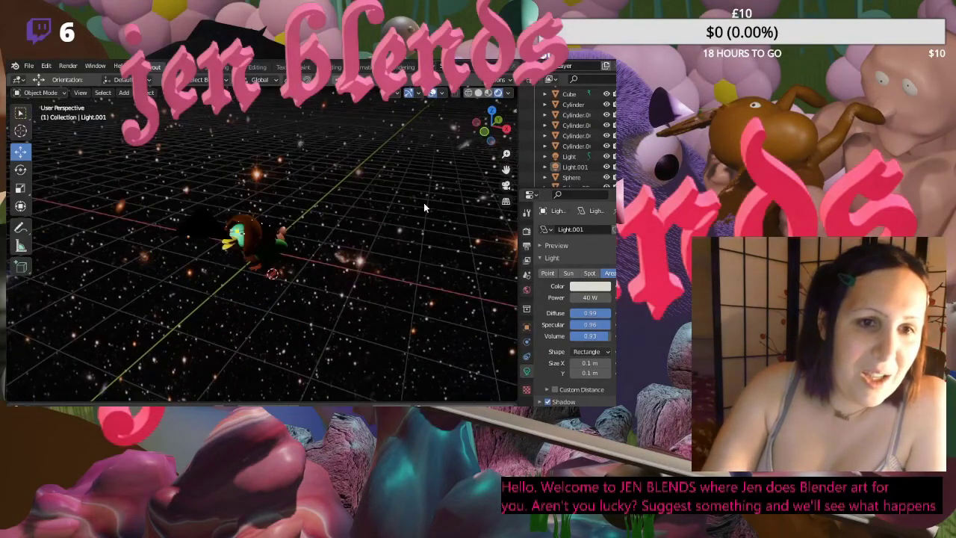
pyautogui.moveTo(424, 202); pyautogui.dragTo(296, 233, button='middle')
pyautogui.scroll(3, 271, 207)
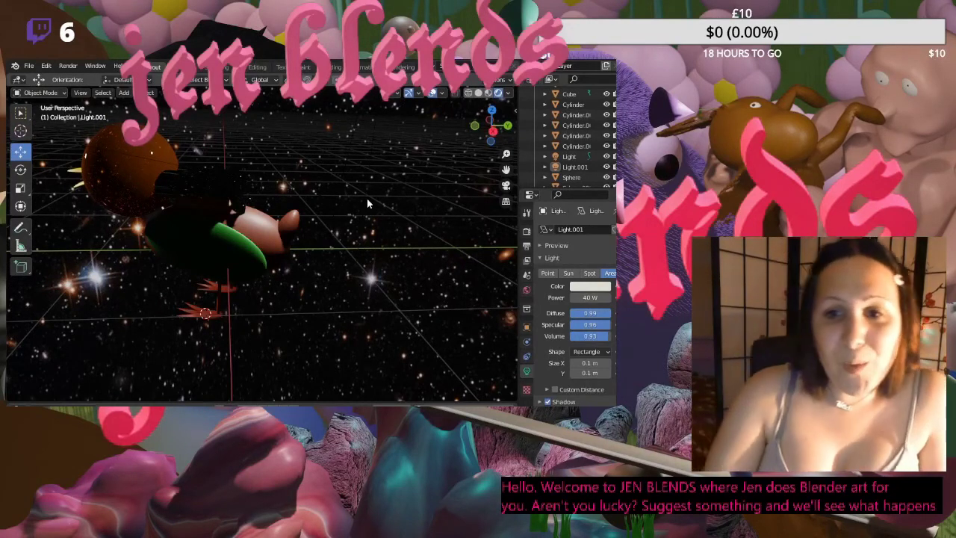
pyautogui.hotkey('ctrl', 'z')
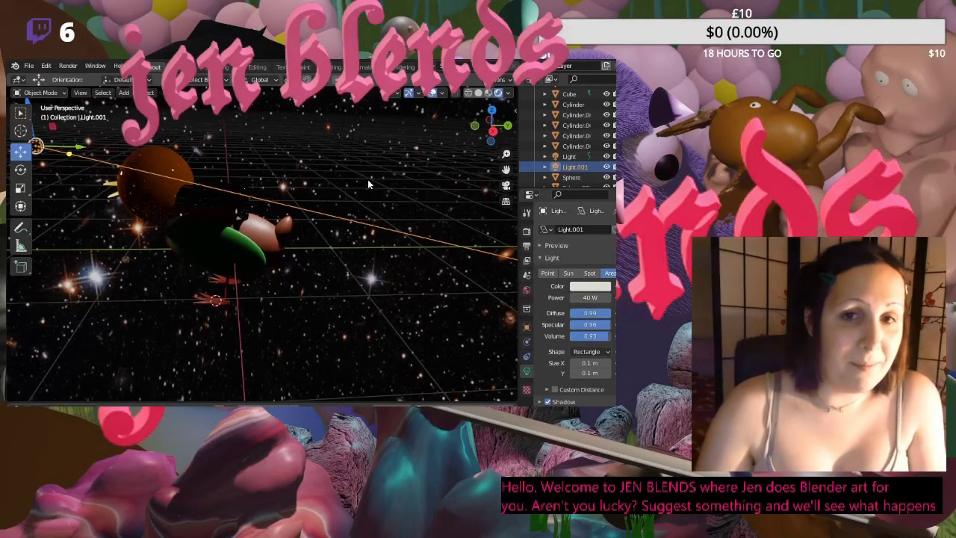
# - Switch the viewport to Material Preview shading and add a point light
pyautogui.click(477, 93)
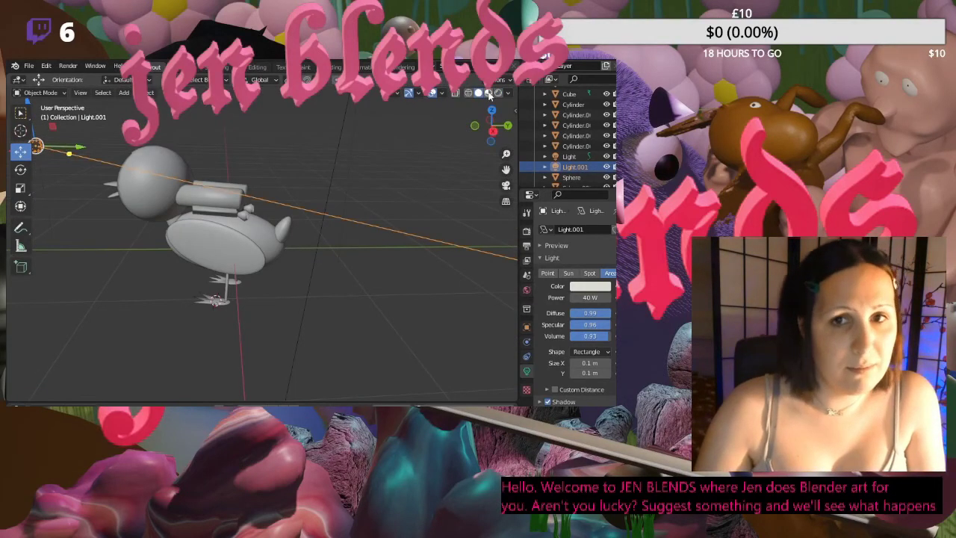
pyautogui.click(489, 93)
pyautogui.moveTo(434, 136); pyautogui.dragTo(334, 209, button='middle')
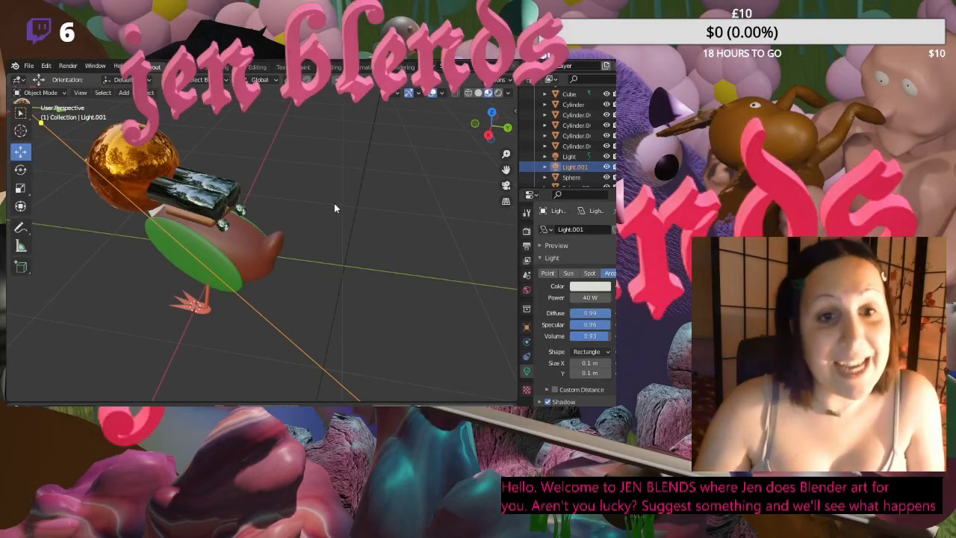
pyautogui.hotkey('shift', 'a')
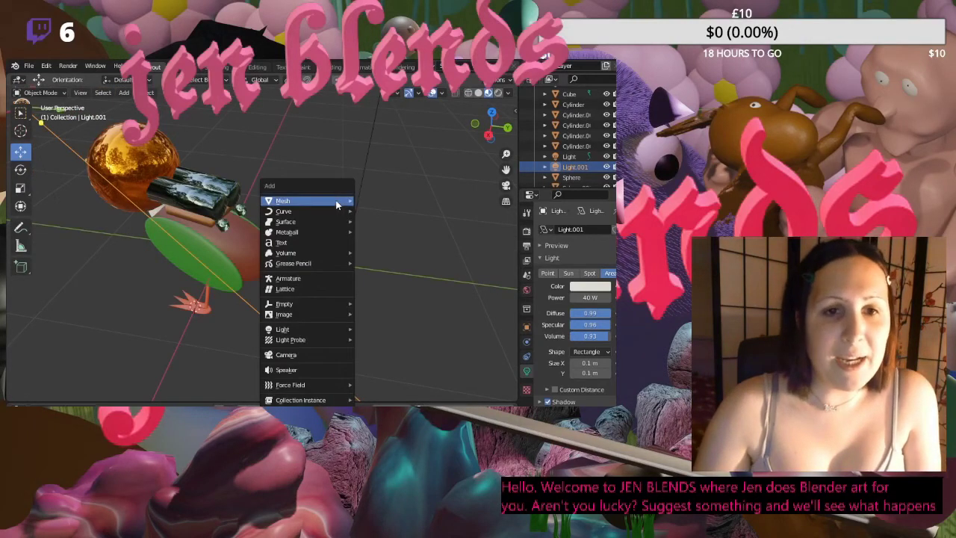
pyautogui.moveTo(323, 314)
pyautogui.moveTo(322, 263)
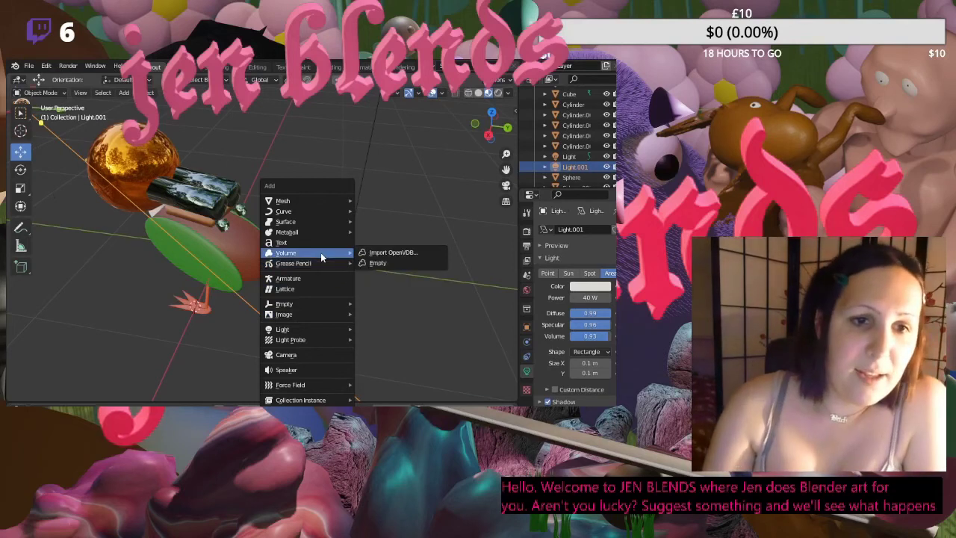
pyautogui.moveTo(297, 330)
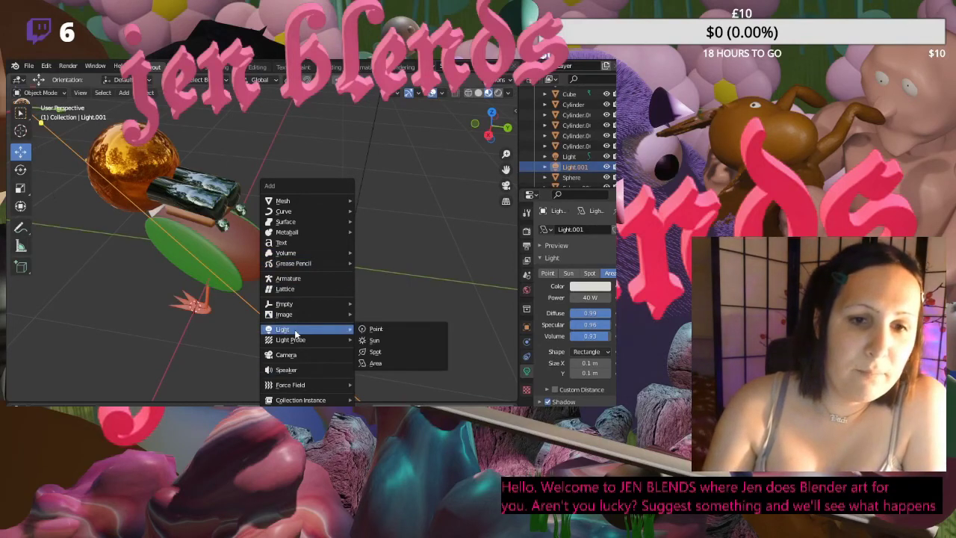
pyautogui.click(389, 329)
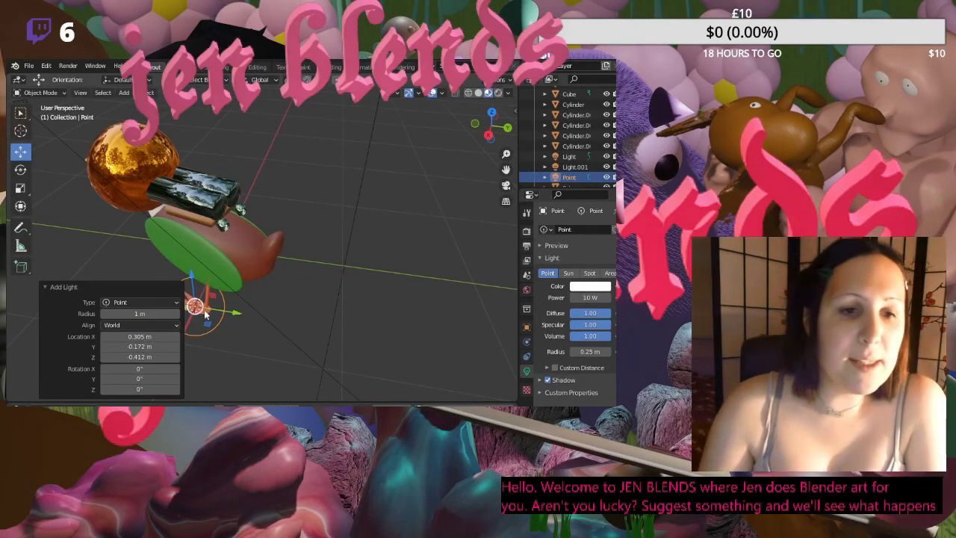
# - Move the point light up in front of the helmet, beside the duck's goggled eyes
pyautogui.moveTo(228, 311); pyautogui.dragTo(257, 206)
pyautogui.moveTo(290, 236); pyautogui.dragTo(248, 212)
pyautogui.moveTo(305, 220); pyautogui.dragTo(243, 196, button='middle')
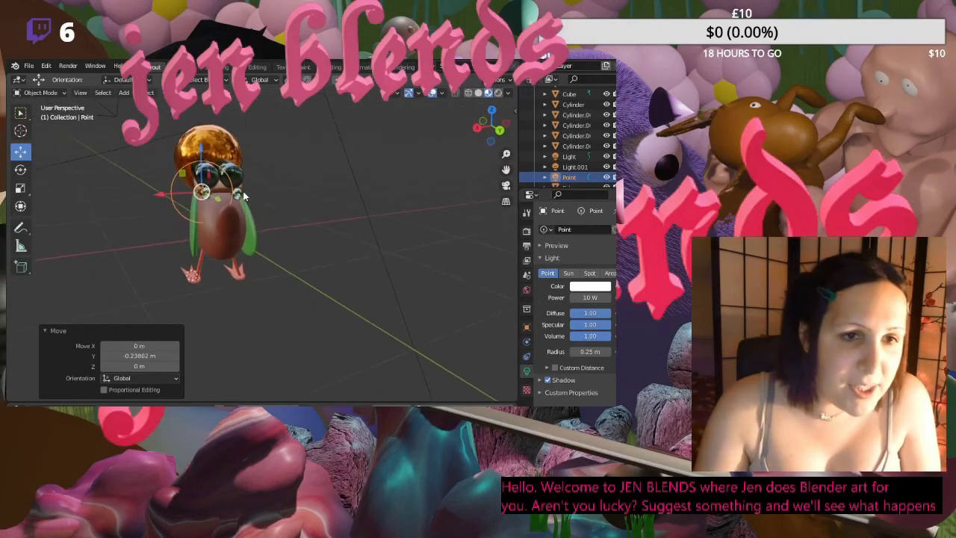
pyautogui.scroll(3, 229, 215)
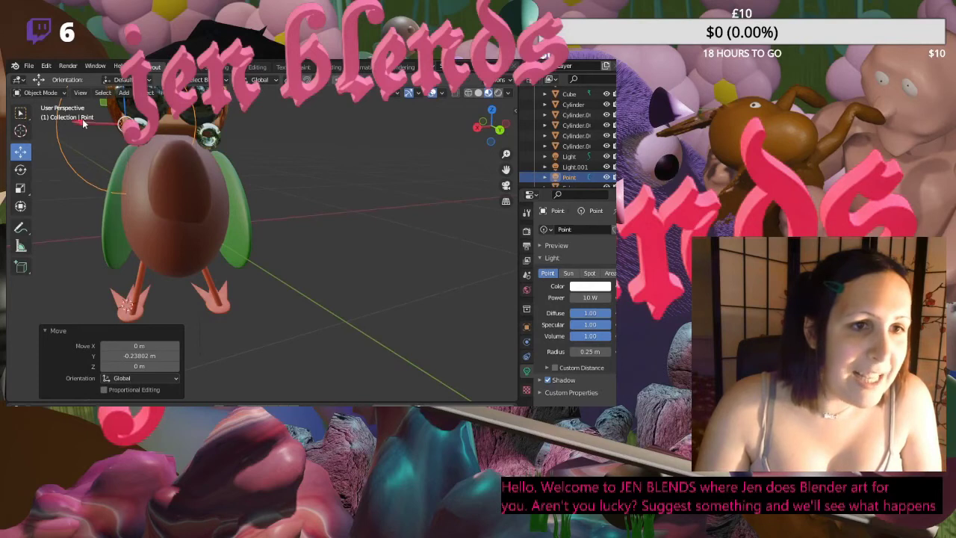
pyautogui.moveTo(83, 124); pyautogui.dragTo(77, 124)
pyautogui.scroll(-2, 205, 129)
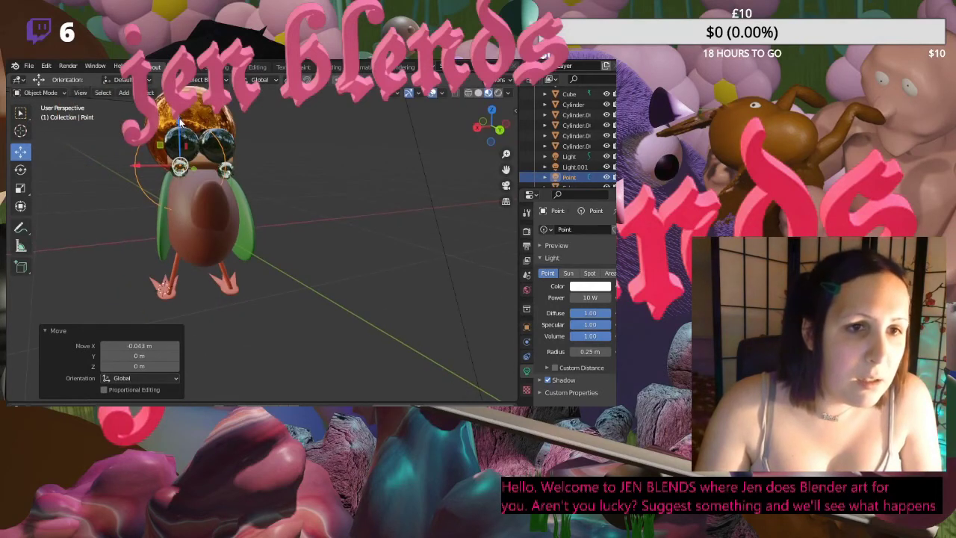
pyautogui.moveTo(179, 122); pyautogui.dragTo(179, 125)
pyautogui.moveTo(181, 129); pyautogui.dragTo(316, 206, button='middle')
pyautogui.scroll(3, 239, 209)
pyautogui.moveTo(302, 178); pyautogui.dragTo(290, 180)
pyautogui.moveTo(290, 180); pyautogui.dragTo(314, 194, button='middle')
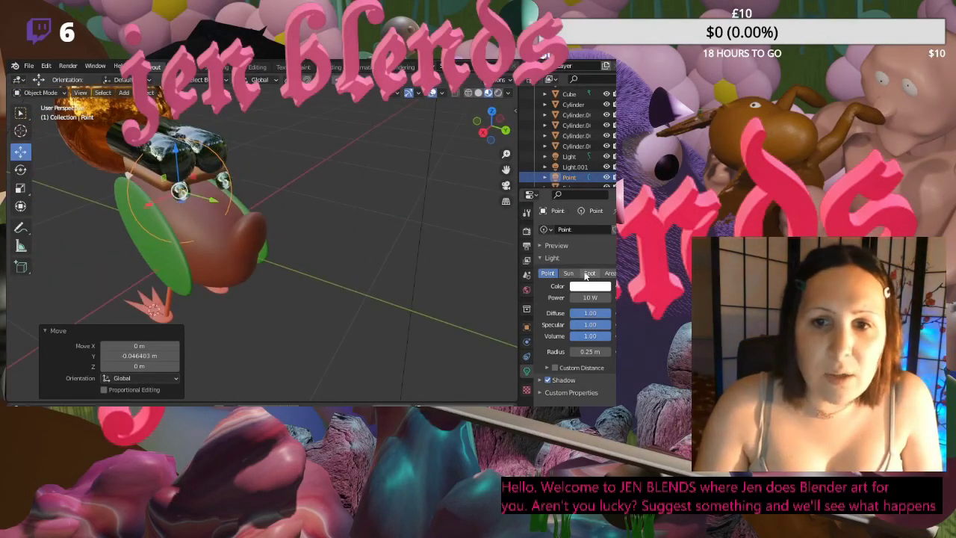
# - Change the point light to a spot and rotate it to point down-left
pyautogui.click(589, 273)
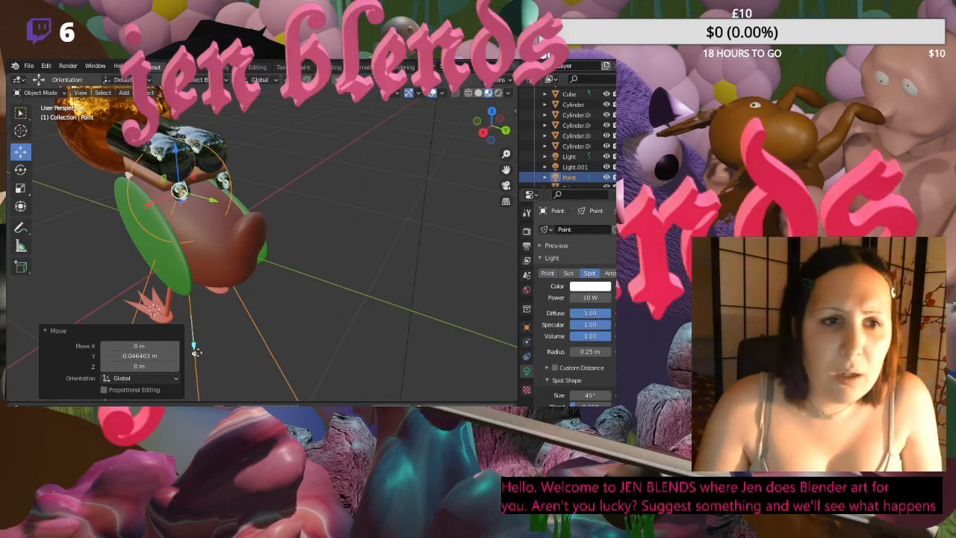
pyautogui.moveTo(195, 353); pyautogui.dragTo(286, 238)
pyautogui.moveTo(286, 238); pyautogui.dragTo(190, 214, button='middle')
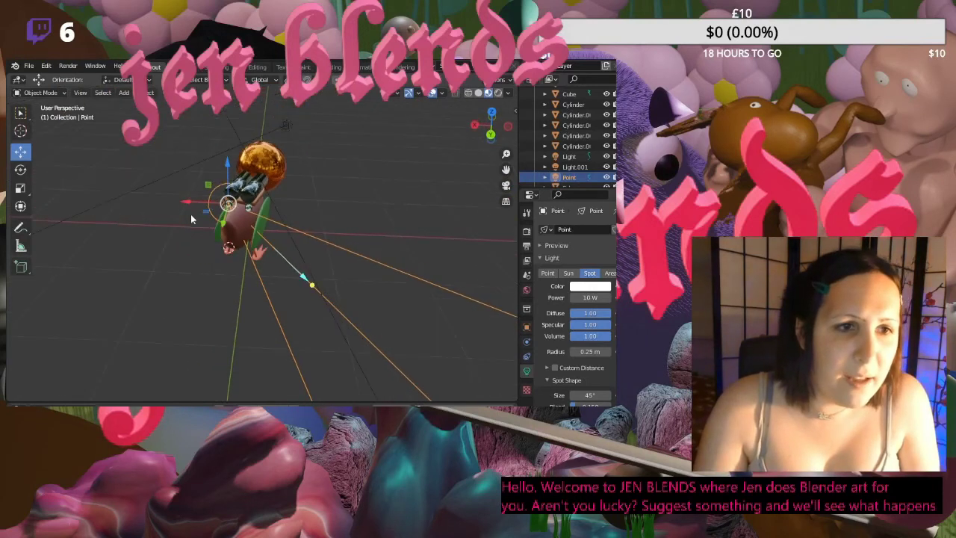
pyautogui.click(21, 170)
pyautogui.moveTo(254, 217); pyautogui.dragTo(156, 202)
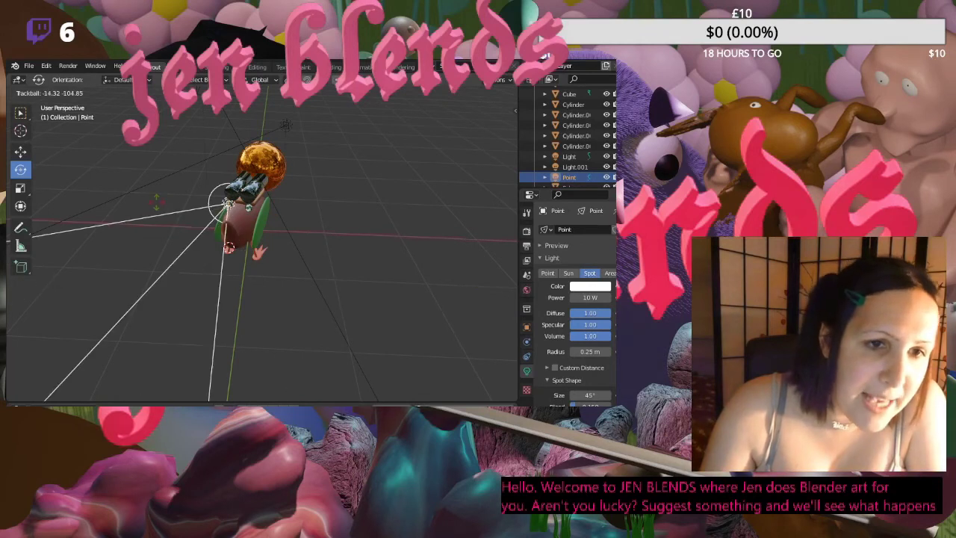
pyautogui.moveTo(224, 217); pyautogui.dragTo(306, 201, button='middle')
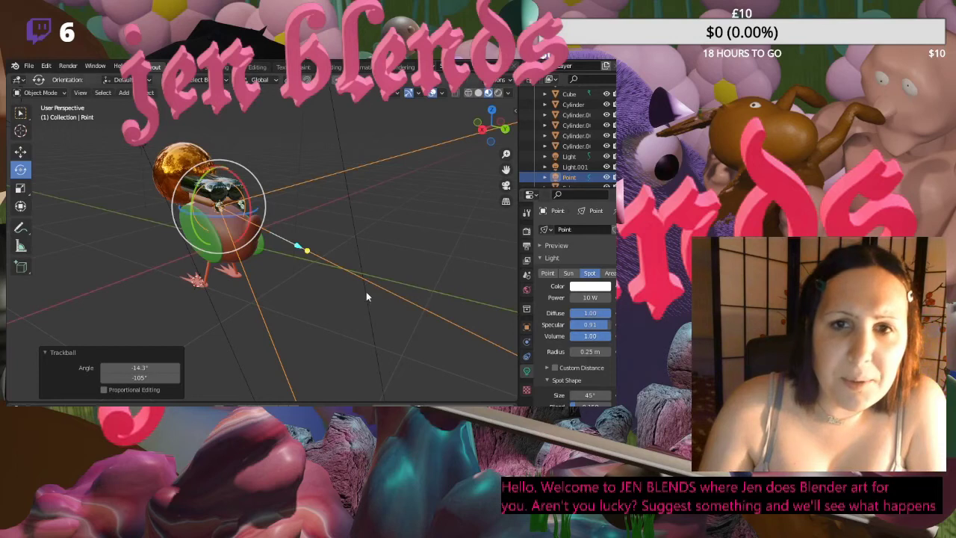
# - Set the spotlight radius to 0.06 m, re-aim its beam, and preview rendered lighting
pyautogui.moveTo(589, 351); pyautogui.dragTo(598, 351)
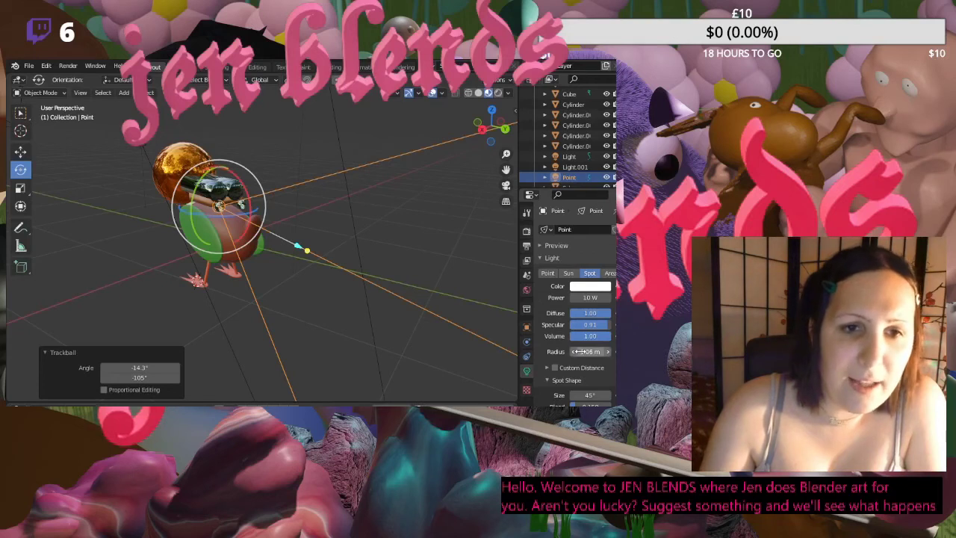
pyautogui.moveTo(309, 251); pyautogui.dragTo(463, 277)
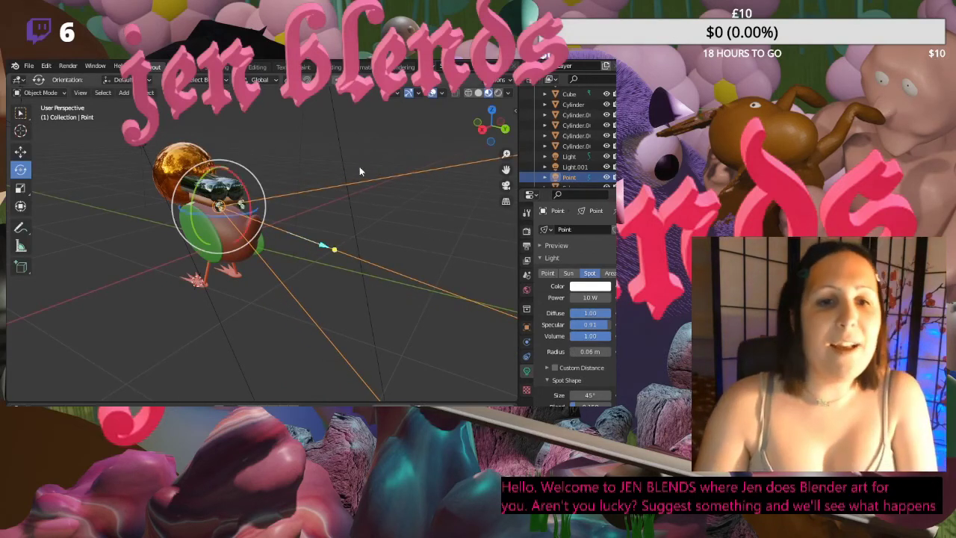
pyautogui.click(321, 159)
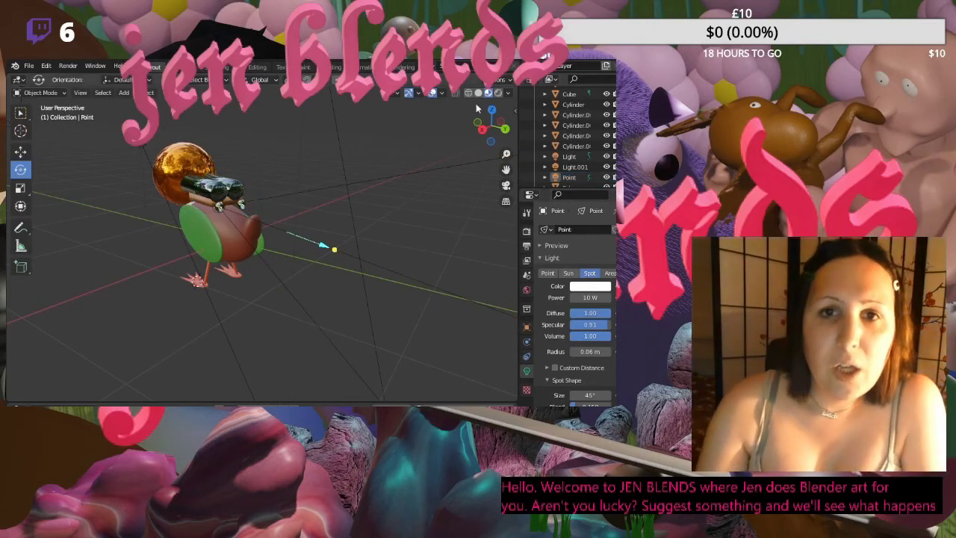
pyautogui.click(497, 93)
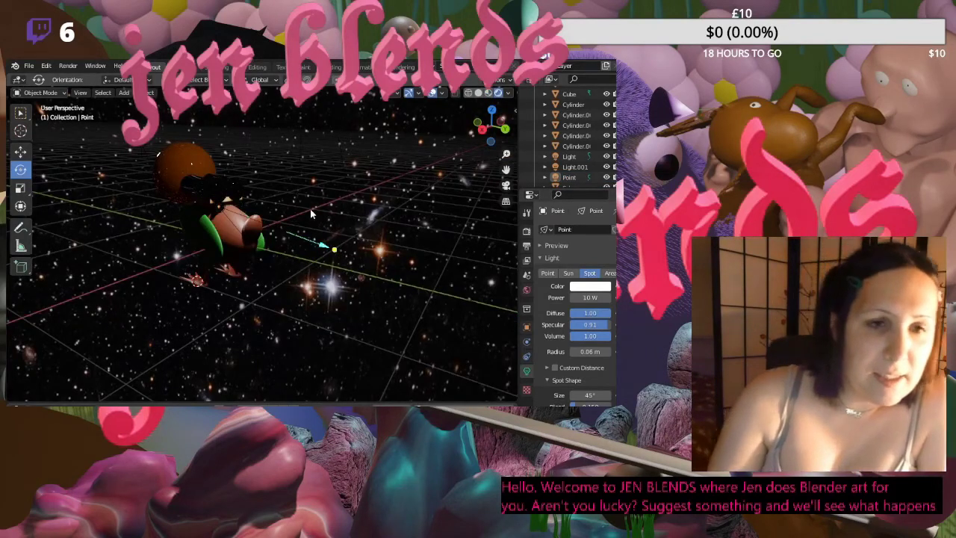
# - Change the Point light's colour to a dull red
pyautogui.moveTo(338, 166); pyautogui.dragTo(355, 215, button='middle')
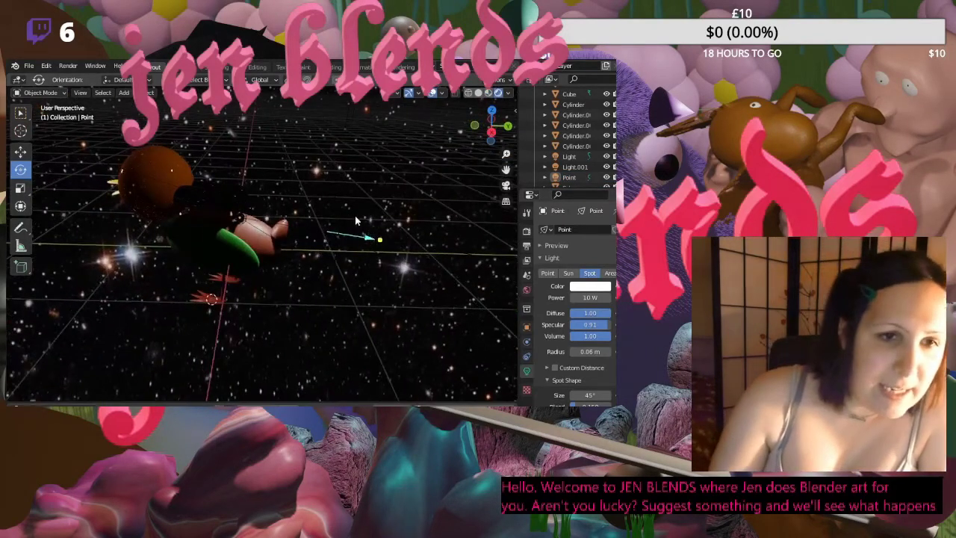
pyautogui.click(590, 286)
pyautogui.moveTo(555, 186); pyautogui.dragTo(557, 210)
pyautogui.moveTo(601, 157); pyautogui.dragTo(602, 164)
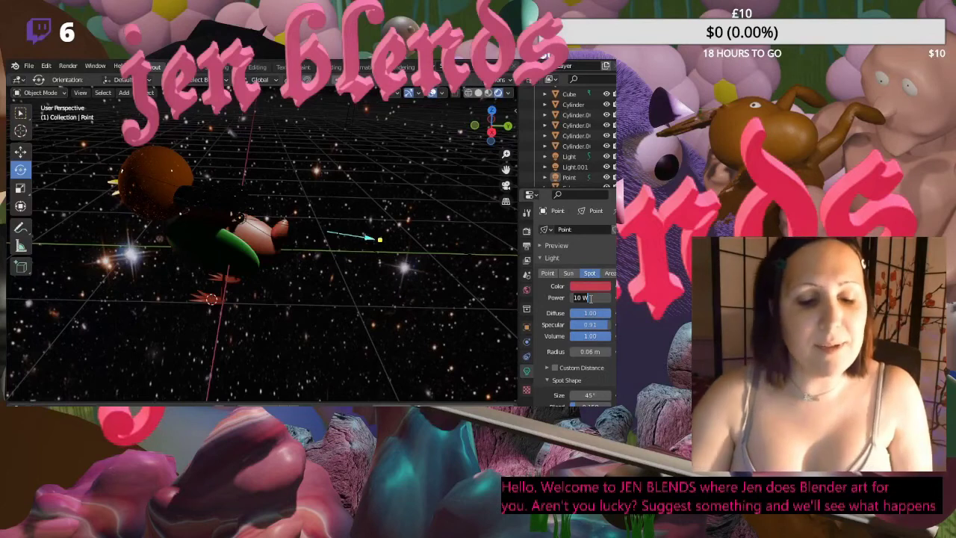
# - Keep the lamp as a Point light with 2000 W power and 0.74 diffuse
pyautogui.press('Return')
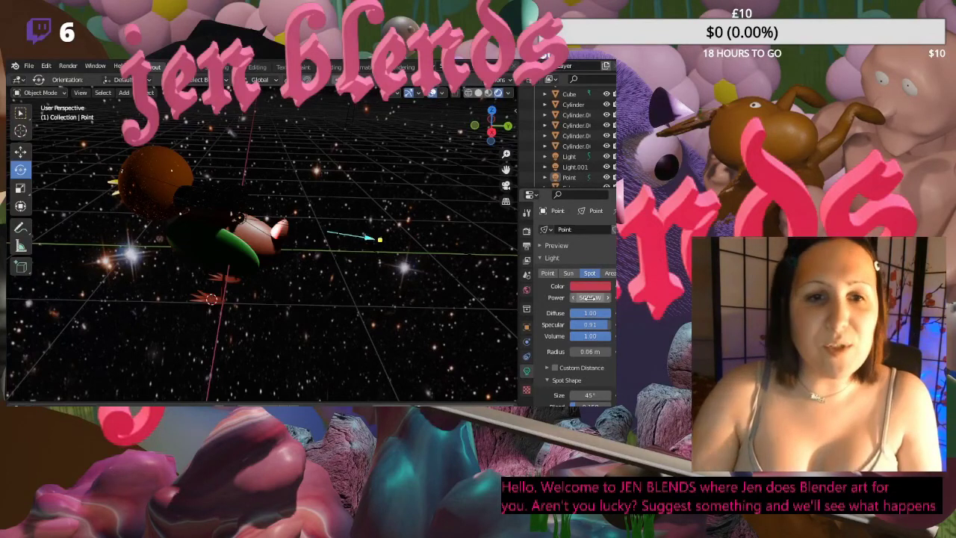
pyautogui.moveTo(395, 276); pyautogui.dragTo(325, 265, button='middle')
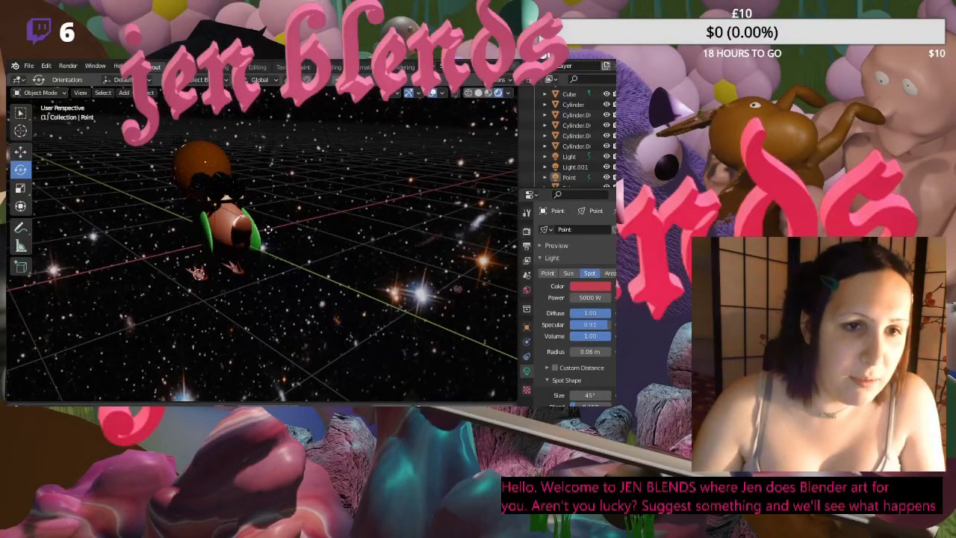
pyautogui.click(570, 274)
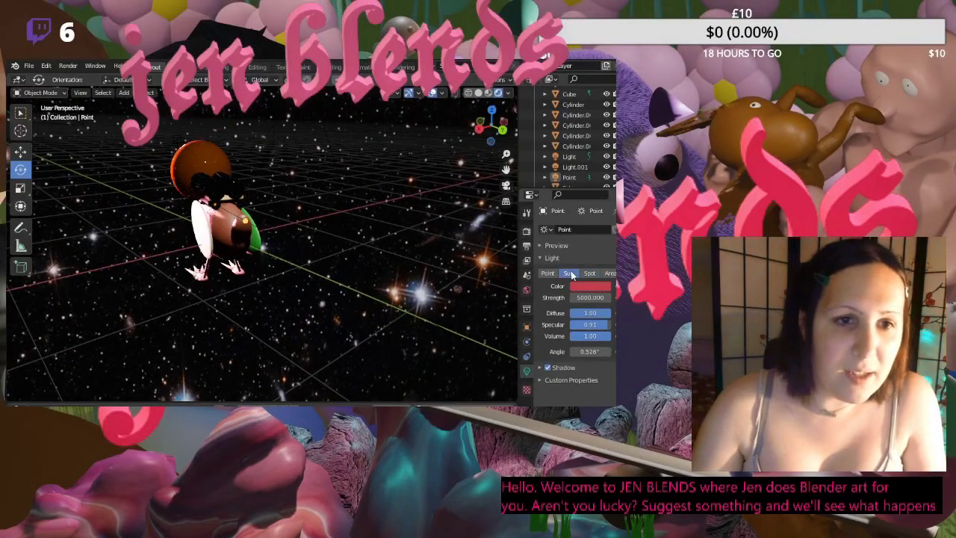
pyautogui.click(547, 273)
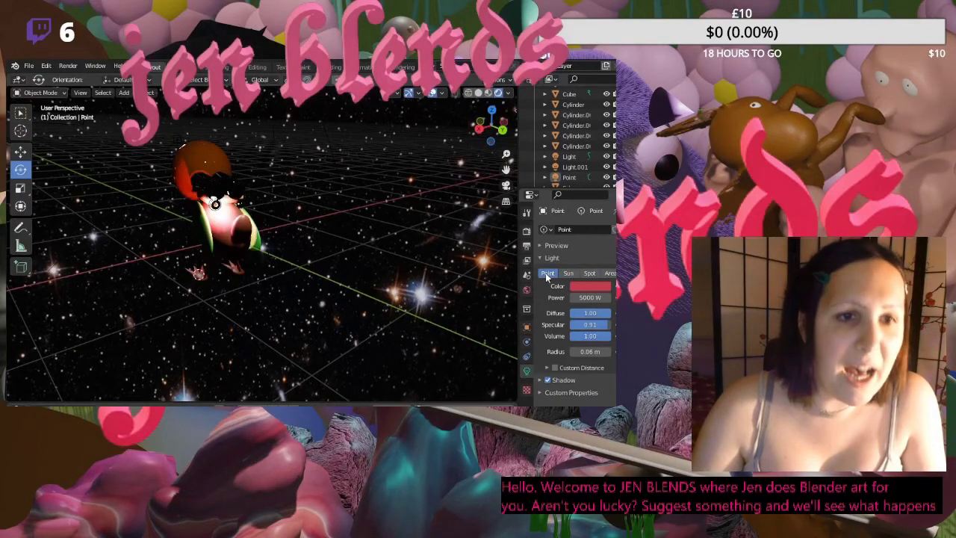
pyautogui.moveTo(323, 243)
pyautogui.mouseDown(button='middle')
pyautogui.moveTo(358, 223)
pyautogui.moveTo(483, 227)
pyautogui.moveTo(368, 251)
pyautogui.moveTo(325, 244)
pyautogui.moveTo(330, 237)
pyautogui.mouseUp(button='middle')
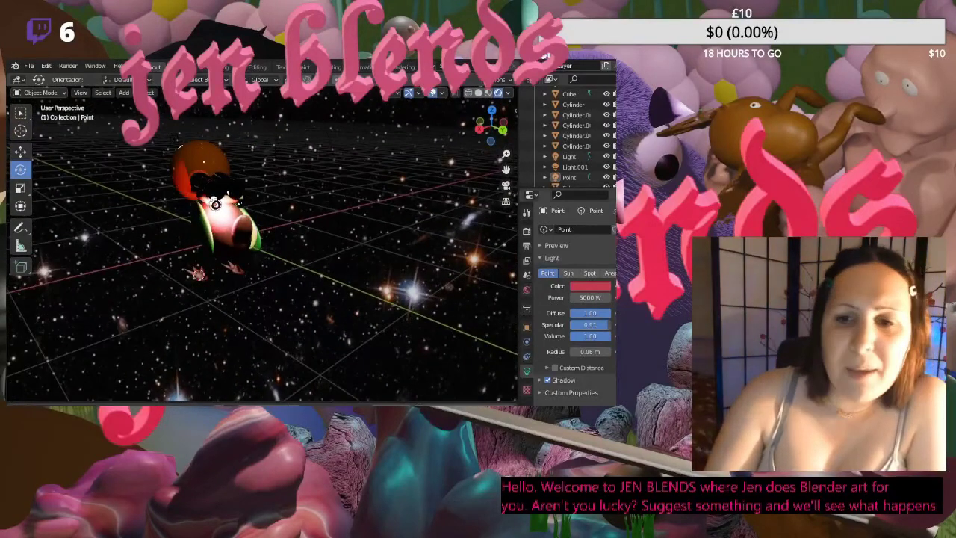
pyautogui.click(589, 299)
pyautogui.write('20')
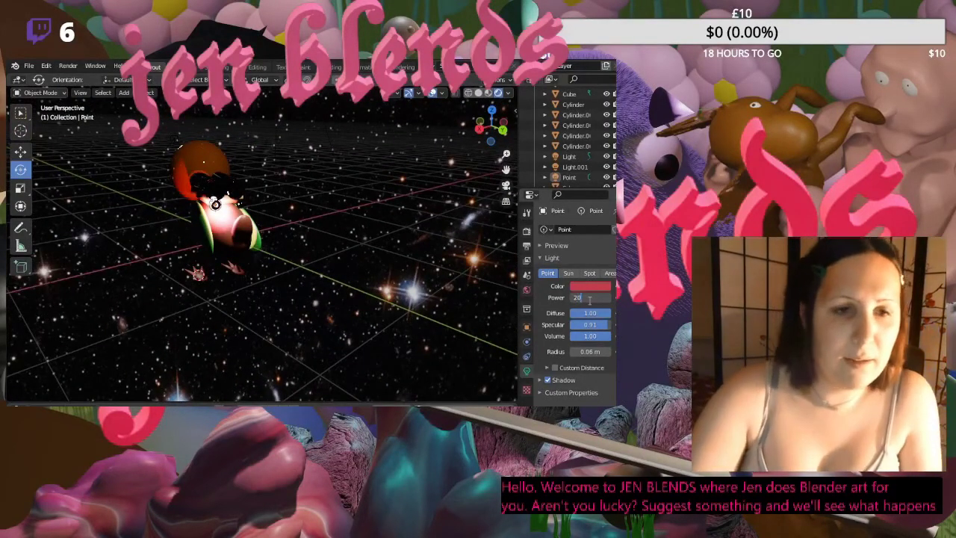
pyautogui.press('Return')
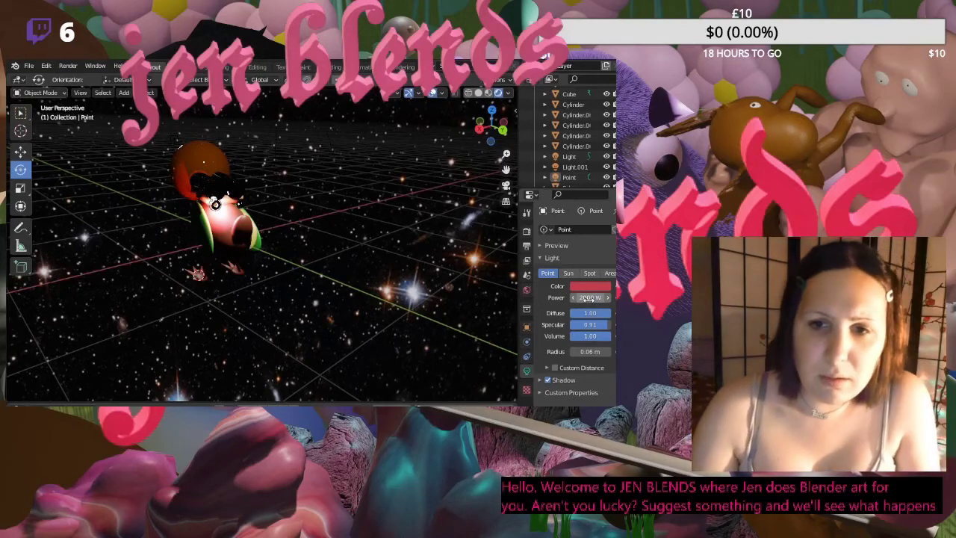
pyautogui.moveTo(592, 313)
pyautogui.mouseDown()
pyautogui.moveTo(575, 313)
pyautogui.moveTo(584, 313)
pyautogui.mouseUp()
pyautogui.scroll(3, 299, 224)
pyautogui.moveTo(299, 224); pyautogui.dragTo(355, 238, button='middle')
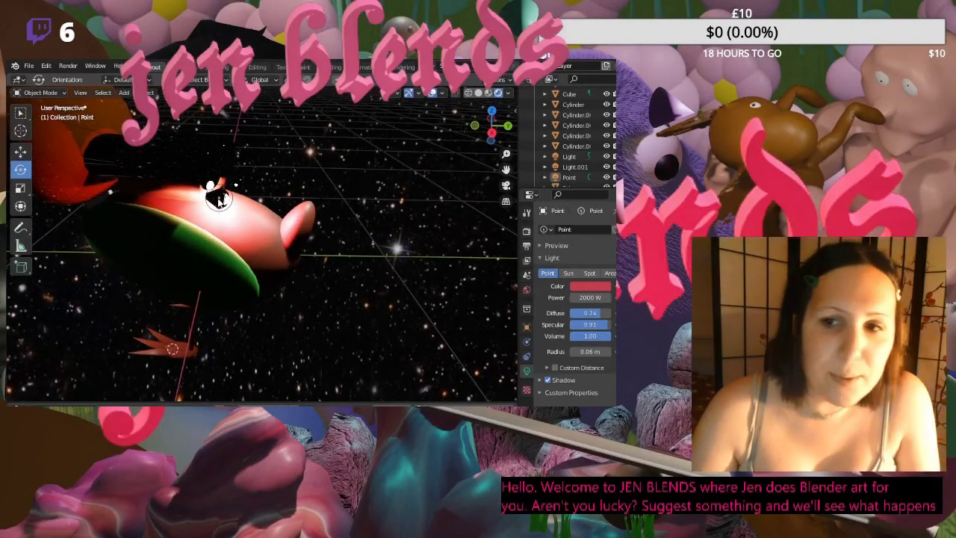
# - Move the duck's eye piece Cone.006 0.08 m along Y
pyautogui.click(219, 200)
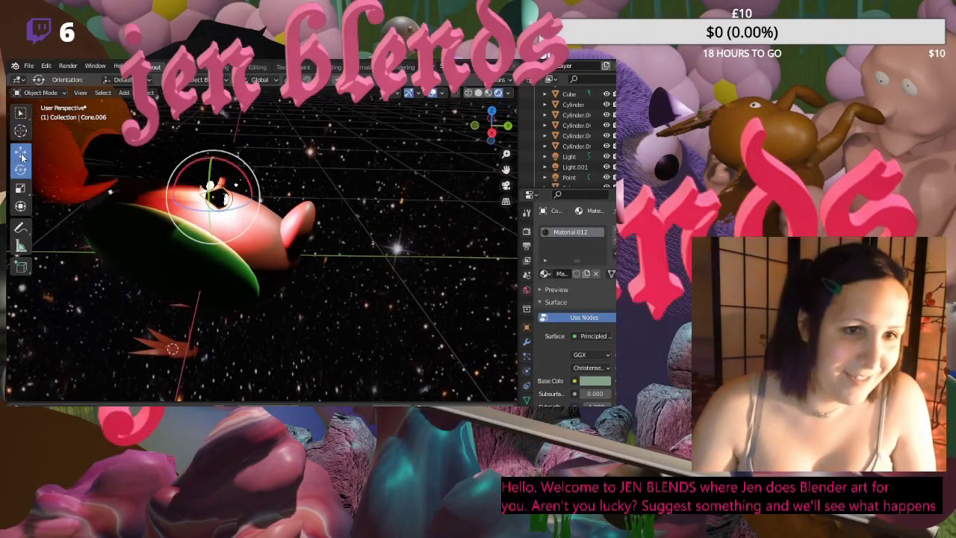
pyautogui.click(20, 152)
pyautogui.moveTo(258, 201); pyautogui.dragTo(273, 202)
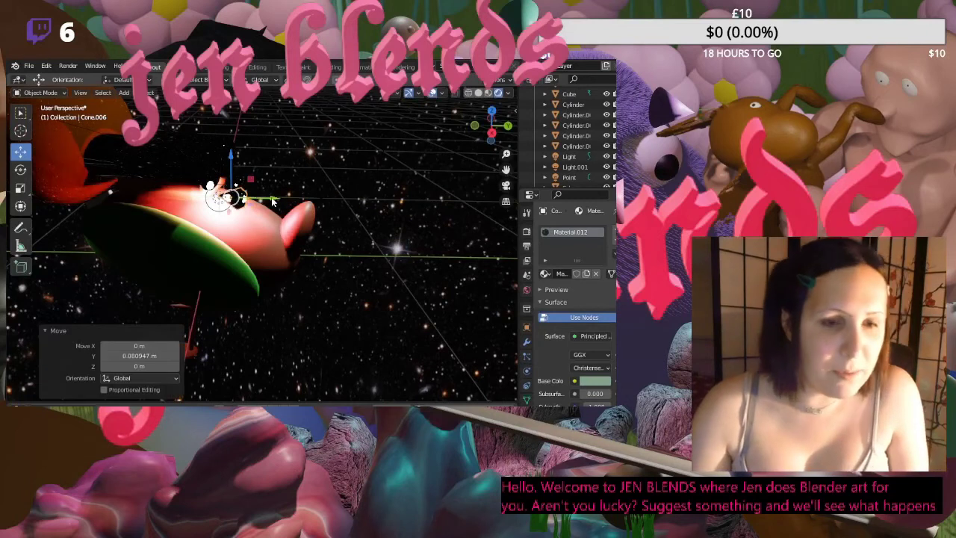
pyautogui.click(582, 167)
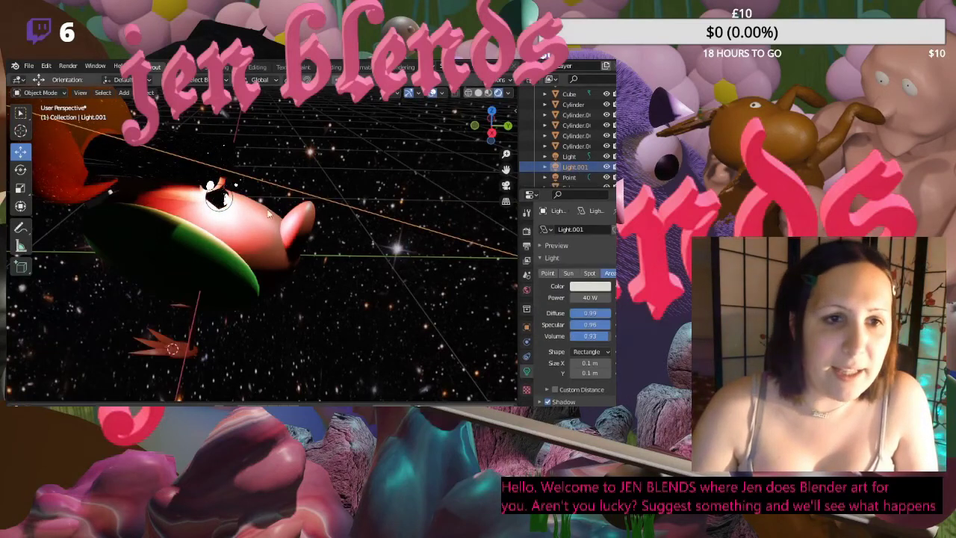
# - Select the red Point lamp and nudge it slightly along Y and down along Z
pyautogui.click(218, 199)
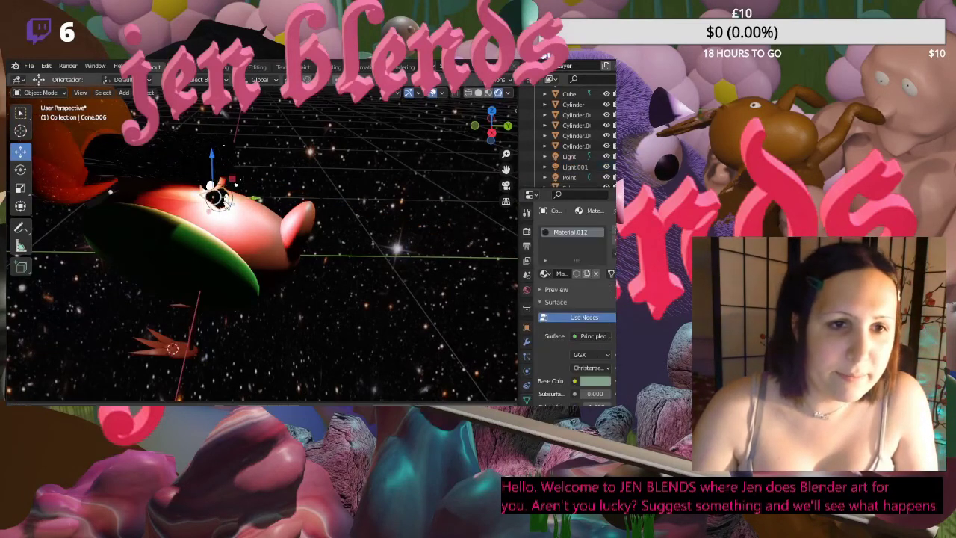
pyautogui.click(220, 199)
pyautogui.click(221, 200)
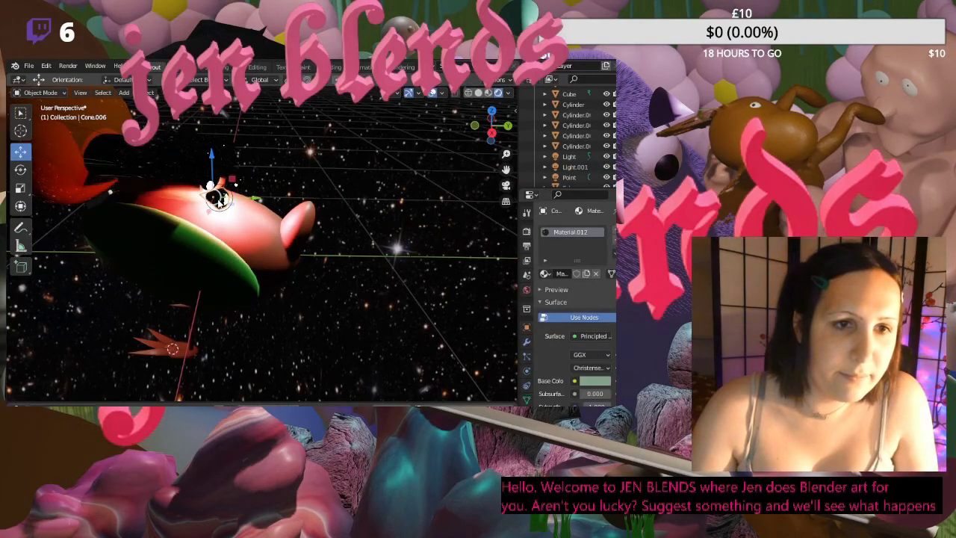
pyautogui.click(258, 203)
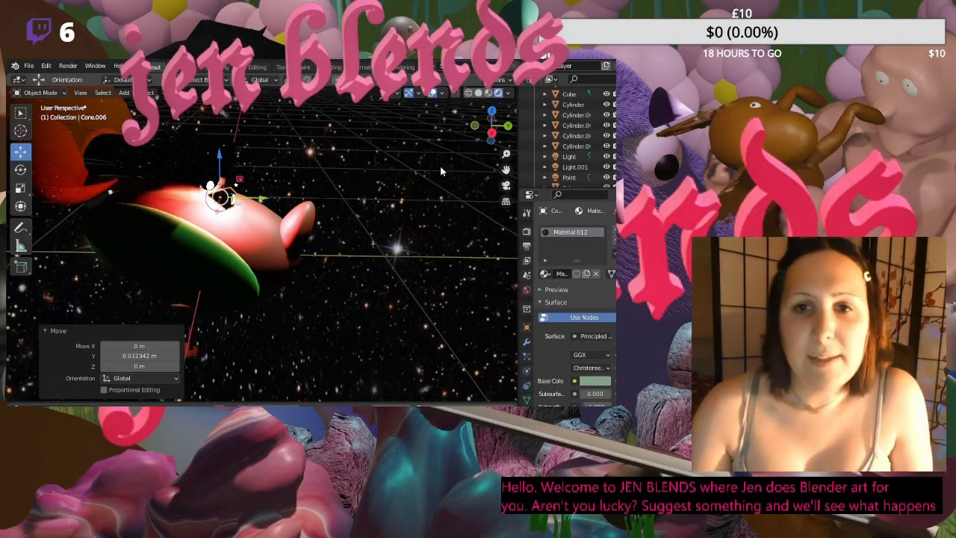
pyautogui.click(579, 168)
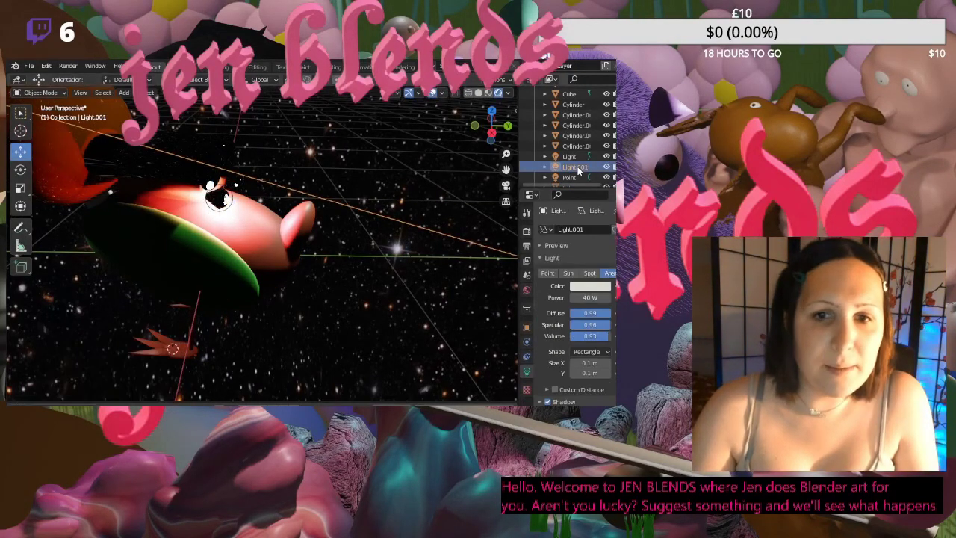
pyautogui.scroll(-3, 359, 292)
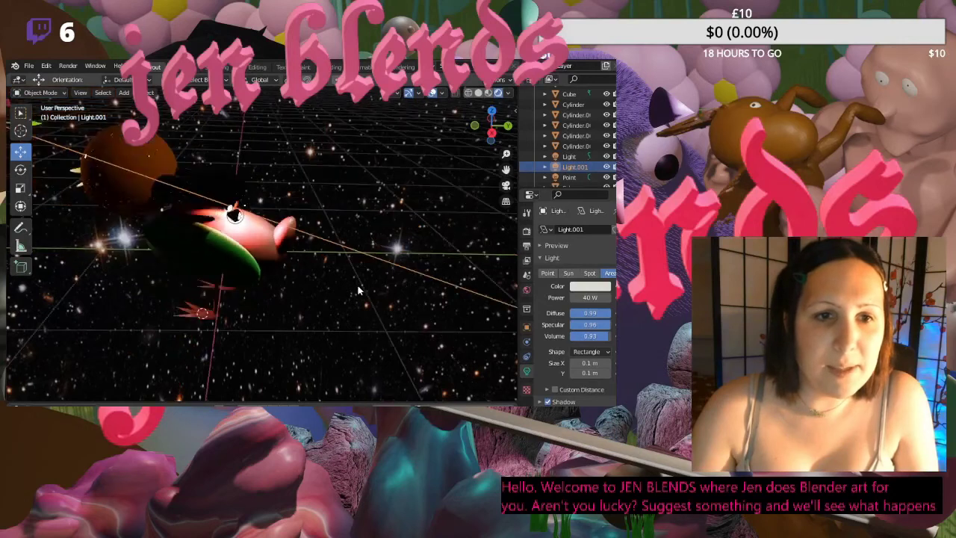
pyautogui.click(579, 156)
pyautogui.click(572, 177)
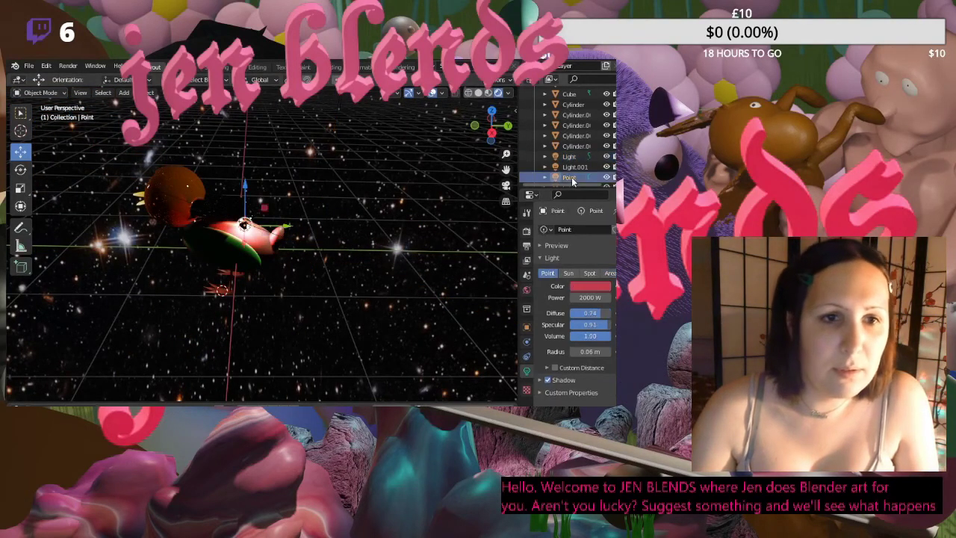
pyautogui.moveTo(288, 225); pyautogui.dragTo(273, 203)
pyautogui.scroll(2, 334, 229)
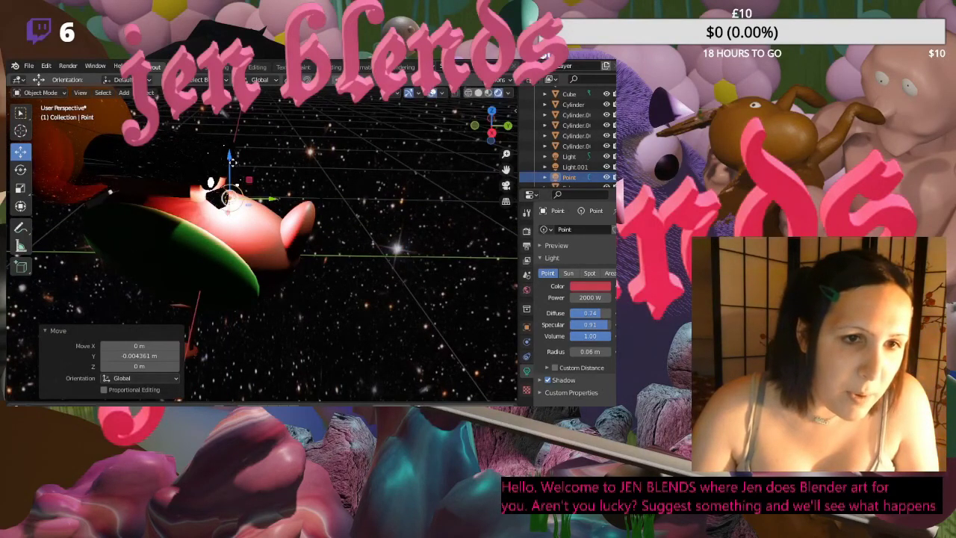
pyautogui.moveTo(231, 158); pyautogui.dragTo(231, 161)
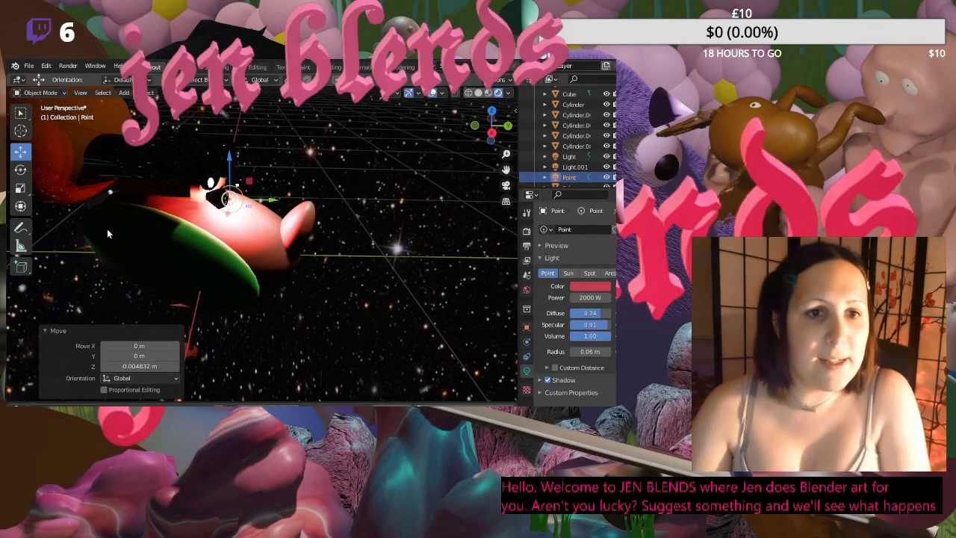
# - Make the lamp a square 0.06 m area light, shifted -0.03675 m along Y
pyautogui.click(589, 273)
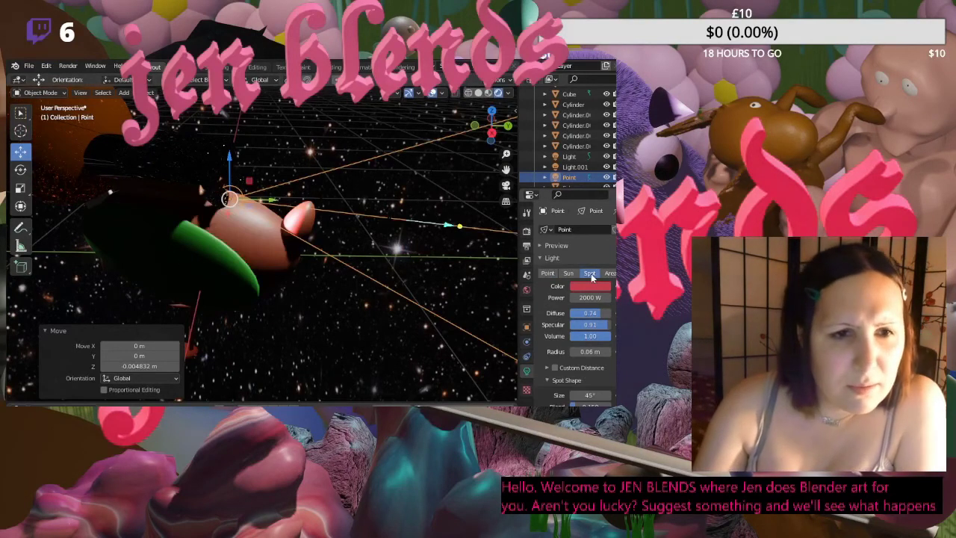
pyautogui.click(570, 273)
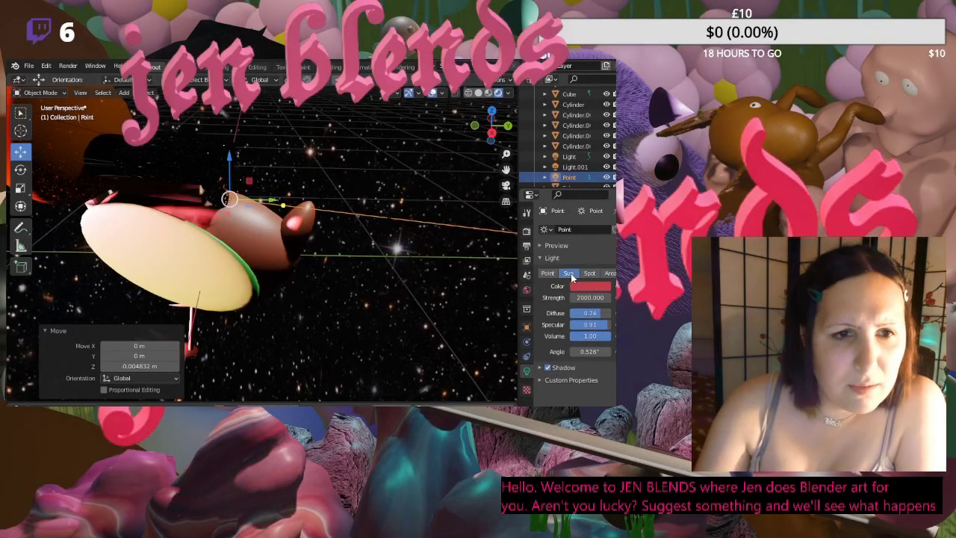
pyautogui.click(609, 274)
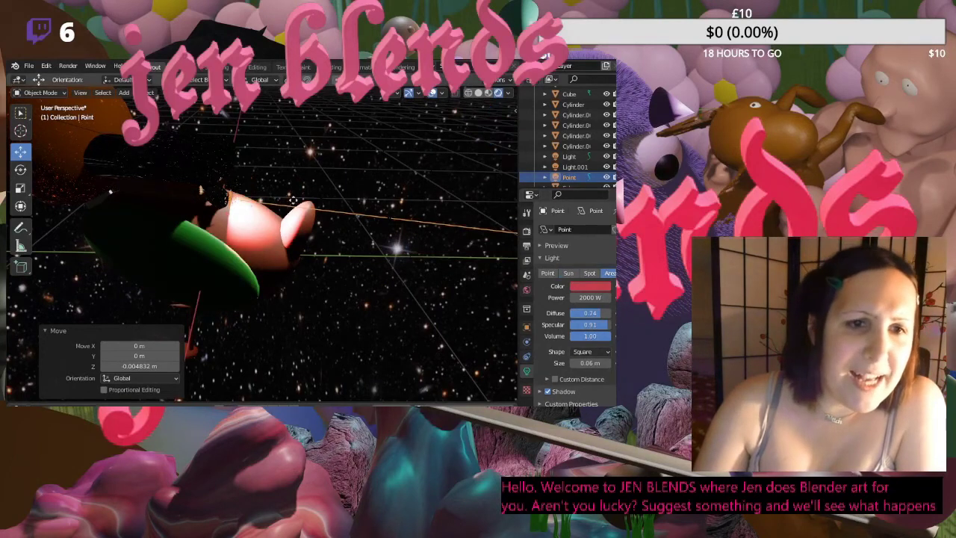
pyautogui.press('r')
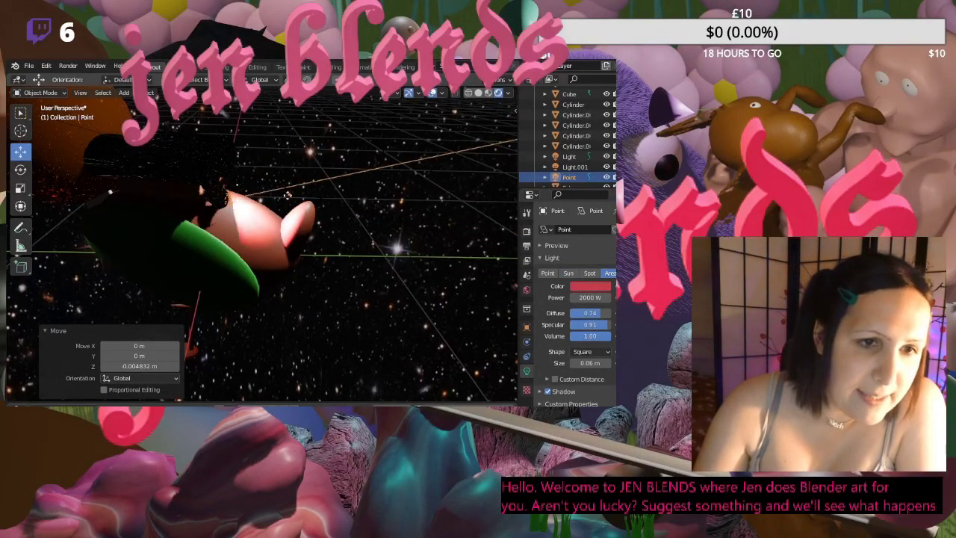
pyautogui.rightClick(280, 202)
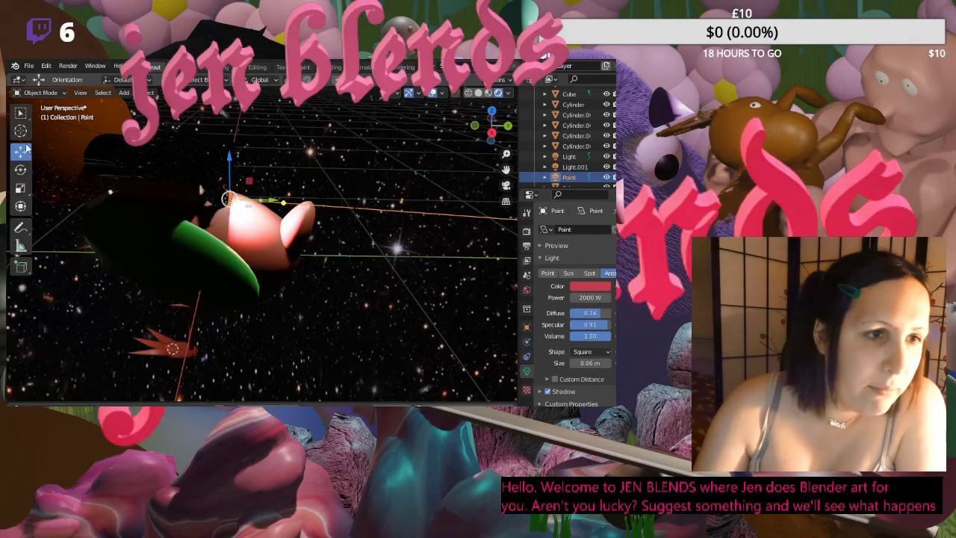
pyautogui.moveTo(272, 200); pyautogui.dragTo(266, 201)
pyautogui.moveTo(345, 173)
pyautogui.mouseDown(button='middle')
pyautogui.moveTo(215, 188)
pyautogui.moveTo(219, 199)
pyautogui.moveTo(356, 174)
pyautogui.mouseUp(button='middle')
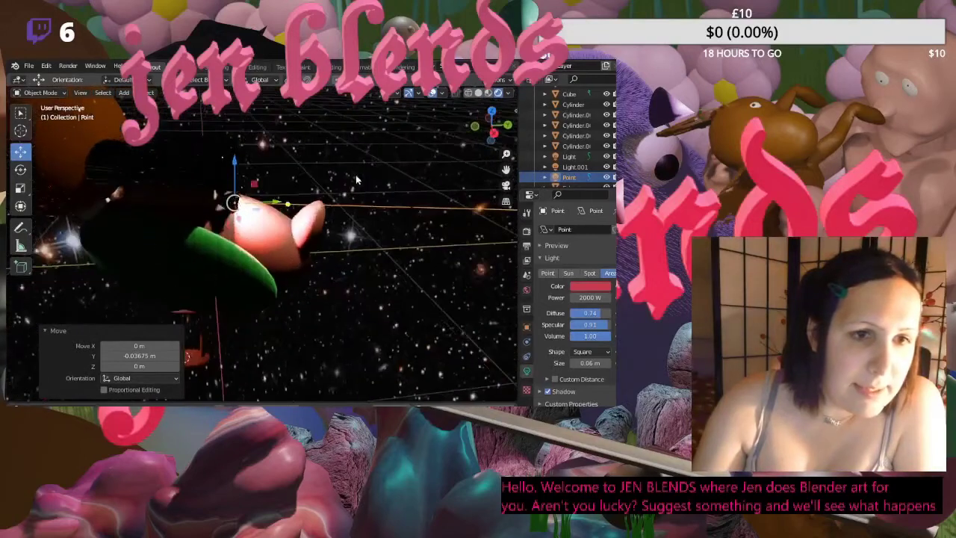
# - Fade the light colour to beige and swing the area light up toward the duck
pyautogui.click(590, 286)
pyautogui.moveTo(560, 216)
pyautogui.mouseDown()
pyautogui.moveTo(554, 189)
pyautogui.moveTo(552, 205)
pyautogui.mouseUp()
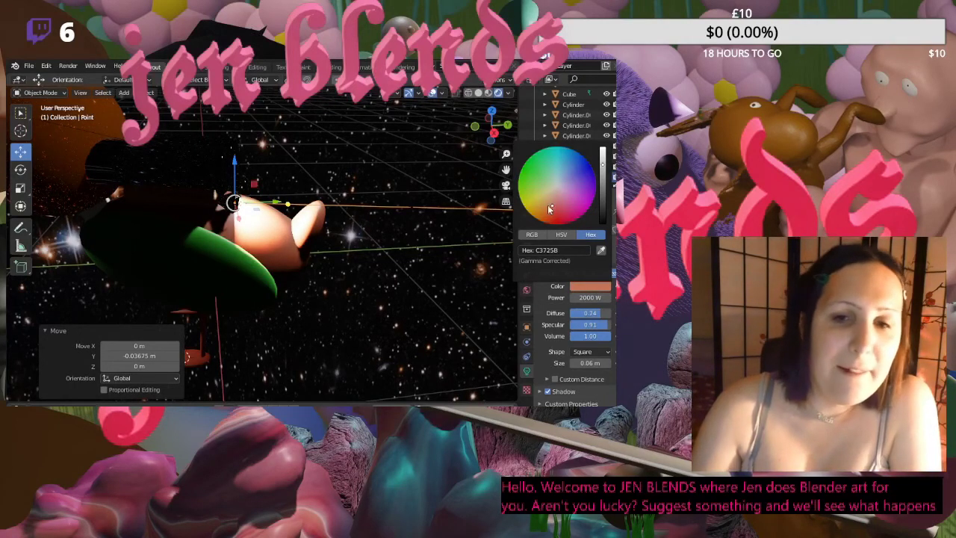
pyautogui.click(336, 228)
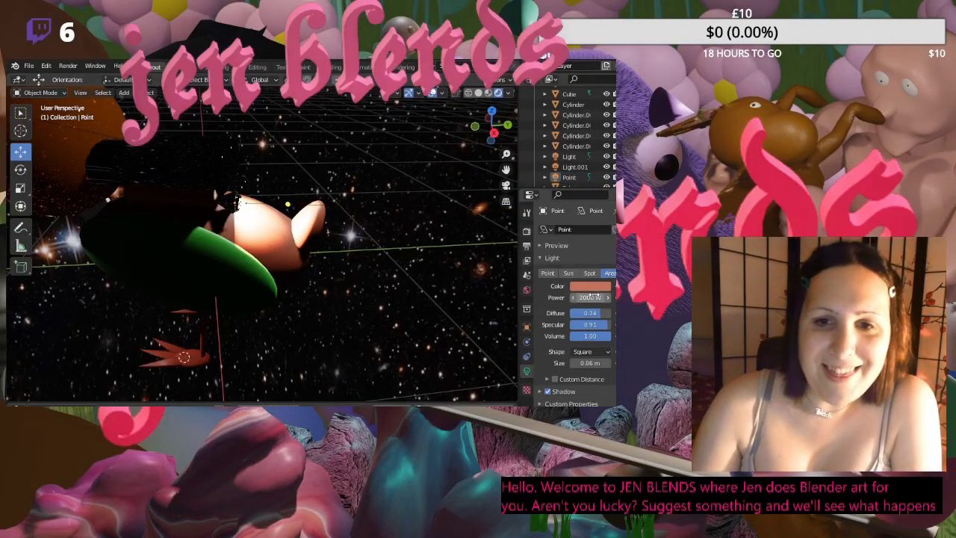
pyautogui.click(234, 203)
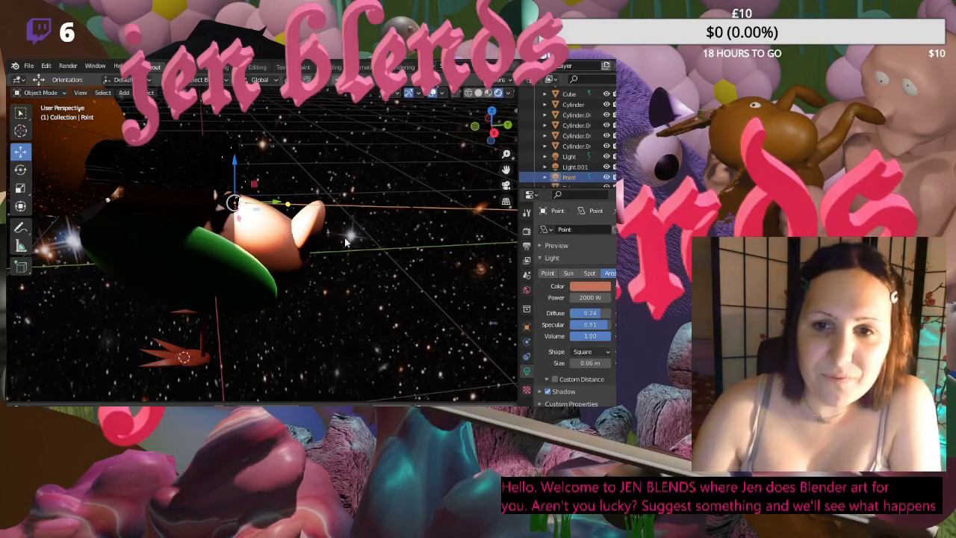
pyautogui.moveTo(289, 203); pyautogui.dragTo(390, 187)
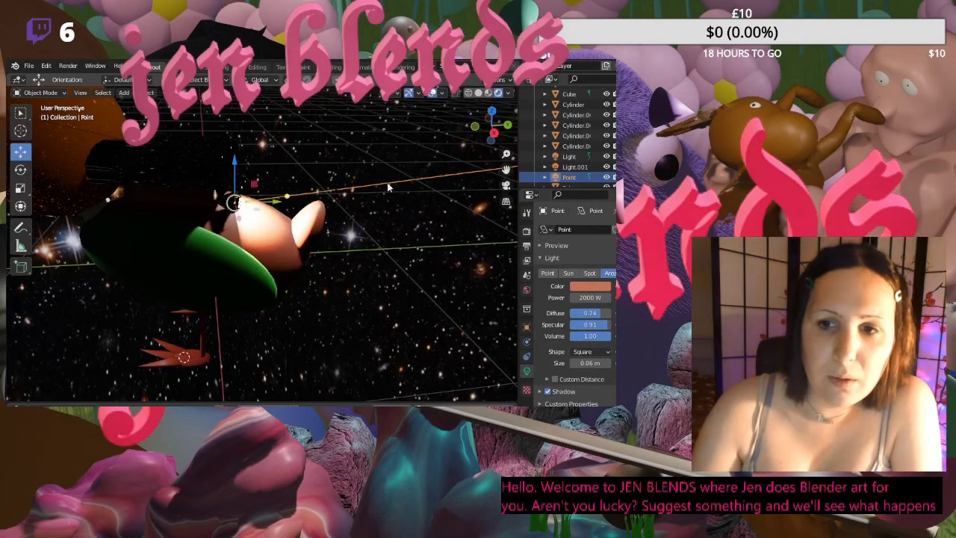
pyautogui.moveTo(384, 257); pyautogui.dragTo(452, 219, button='middle')
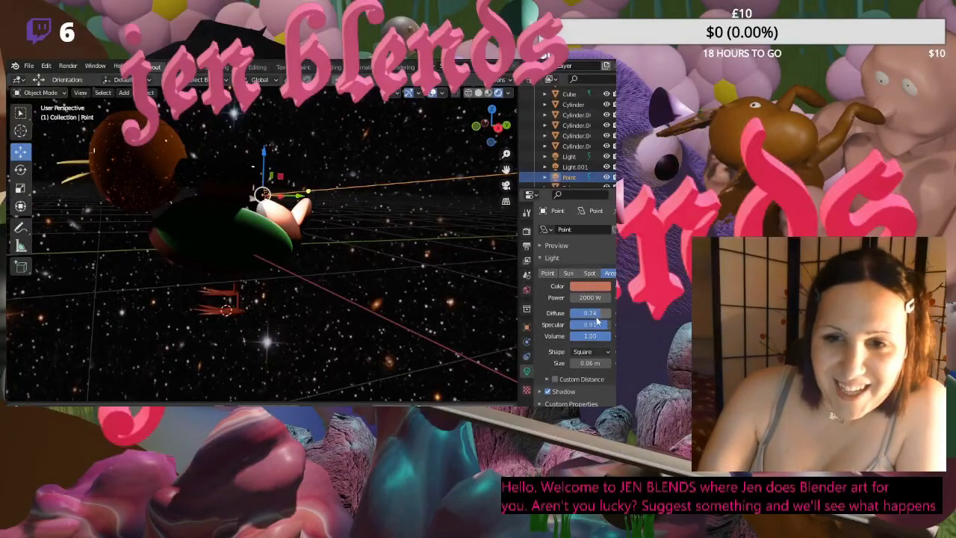
# - Set the area light's diffuse to 0.70, specular to 0.58, and size to 0.19 m
pyautogui.moveTo(590, 313)
pyautogui.mouseDown()
pyautogui.moveTo(572, 313)
pyautogui.moveTo(608, 313)
pyautogui.mouseUp()
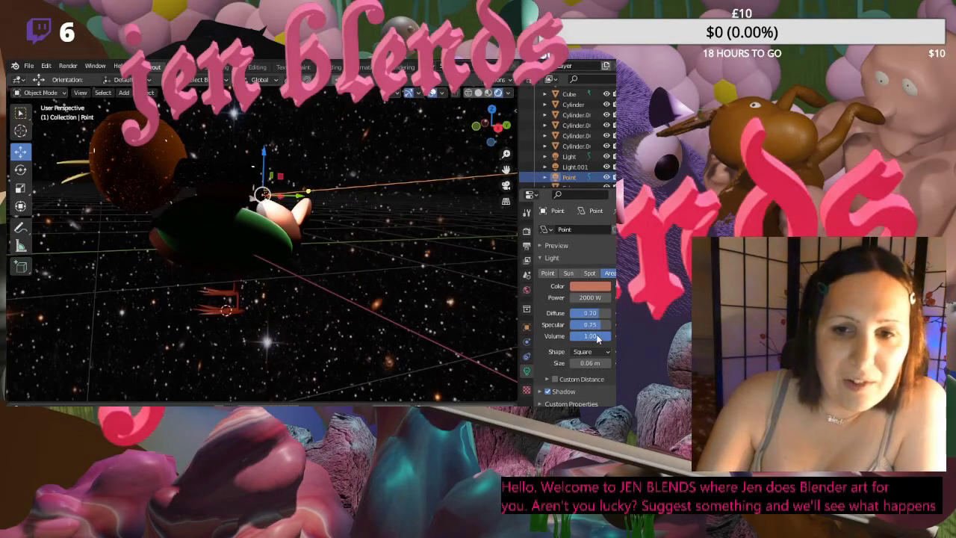
pyautogui.moveTo(447, 240); pyautogui.dragTo(398, 264, button='middle')
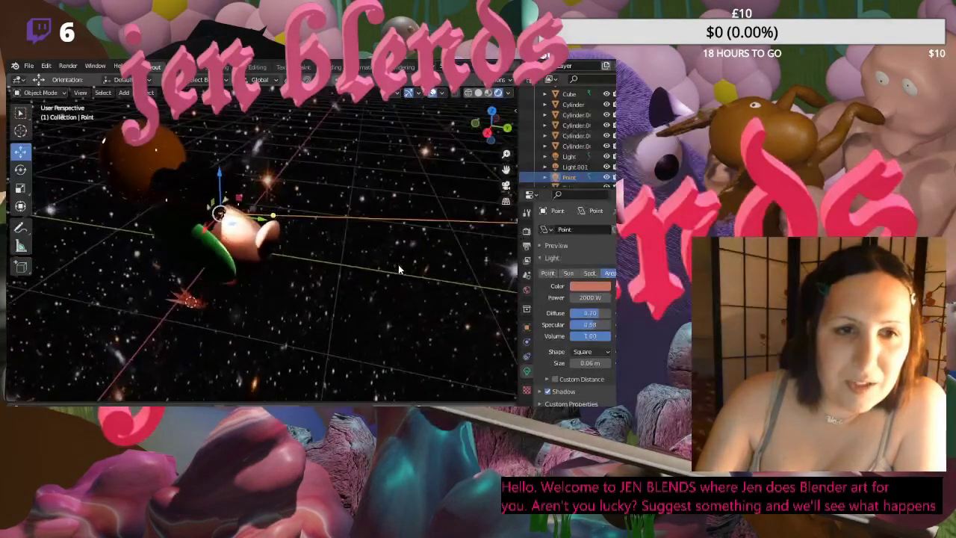
pyautogui.moveTo(609, 336); pyautogui.dragTo(571, 336)
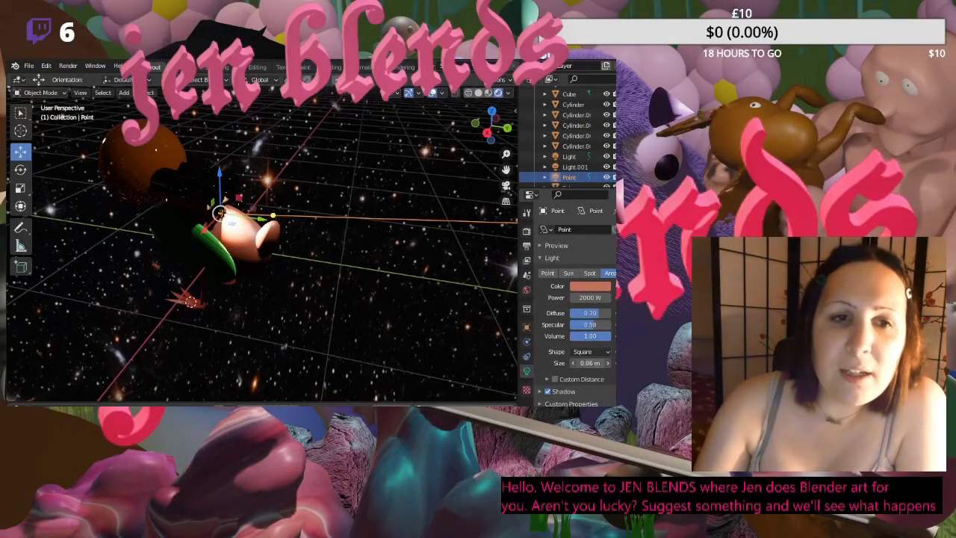
pyautogui.moveTo(590, 363); pyautogui.dragTo(562, 363)
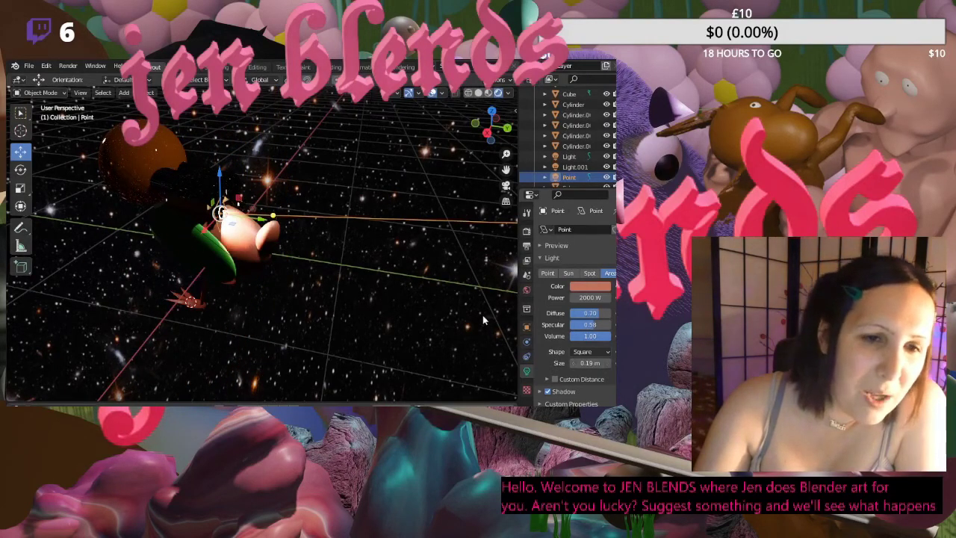
pyautogui.press('r')
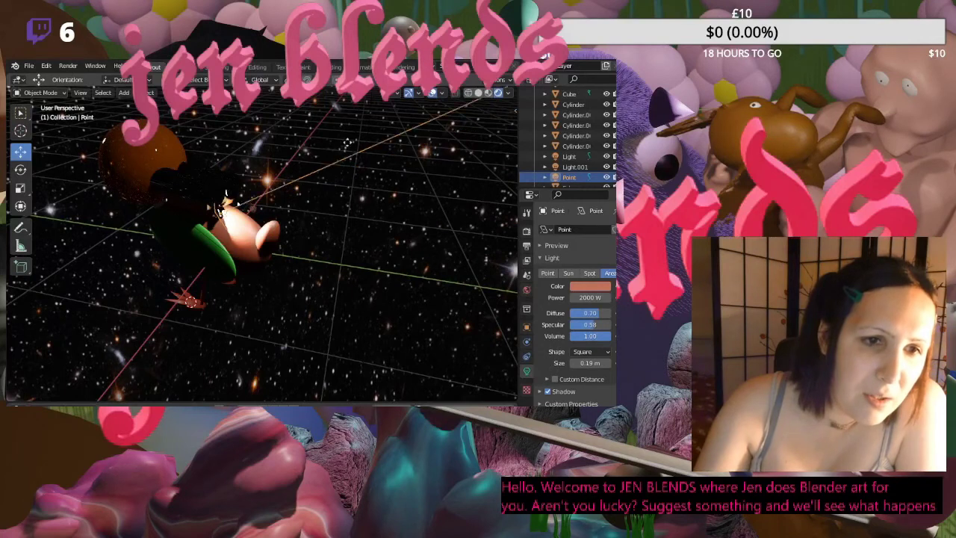
# - Rotate the area light about 75 degrees to aim it at the duck
pyautogui.click(291, 367)
pyautogui.scroll(4, 317, 170)
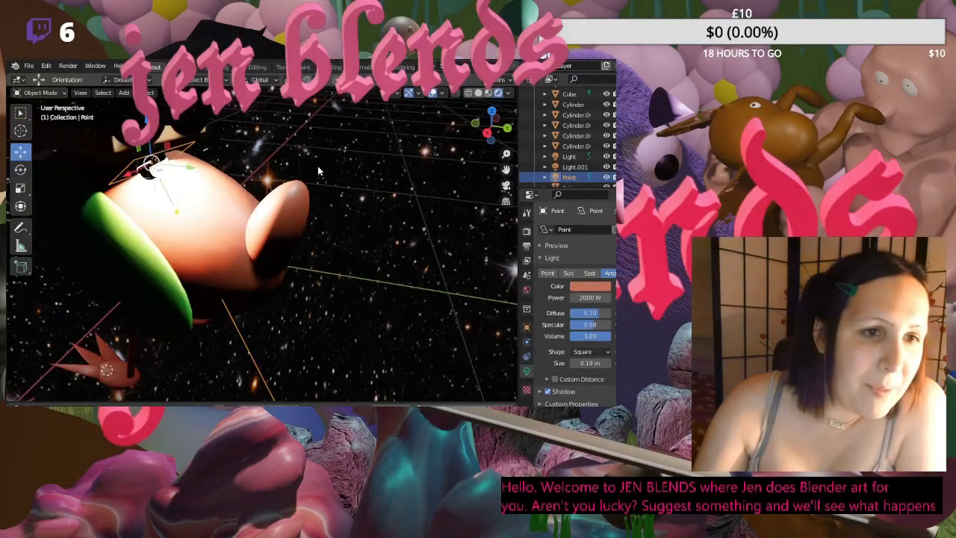
pyautogui.press('r')
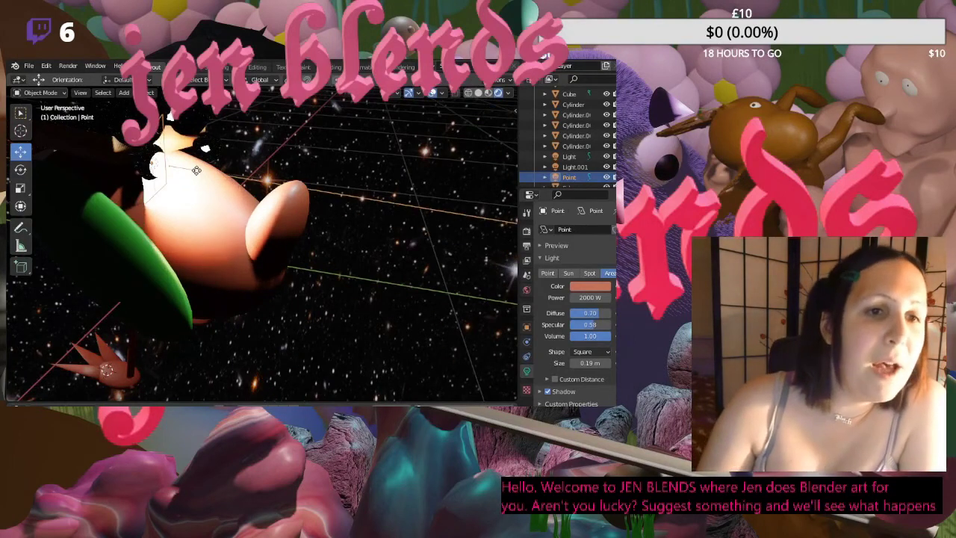
pyautogui.click(196, 170)
pyautogui.moveTo(298, 154); pyautogui.dragTo(157, 173, button='middle')
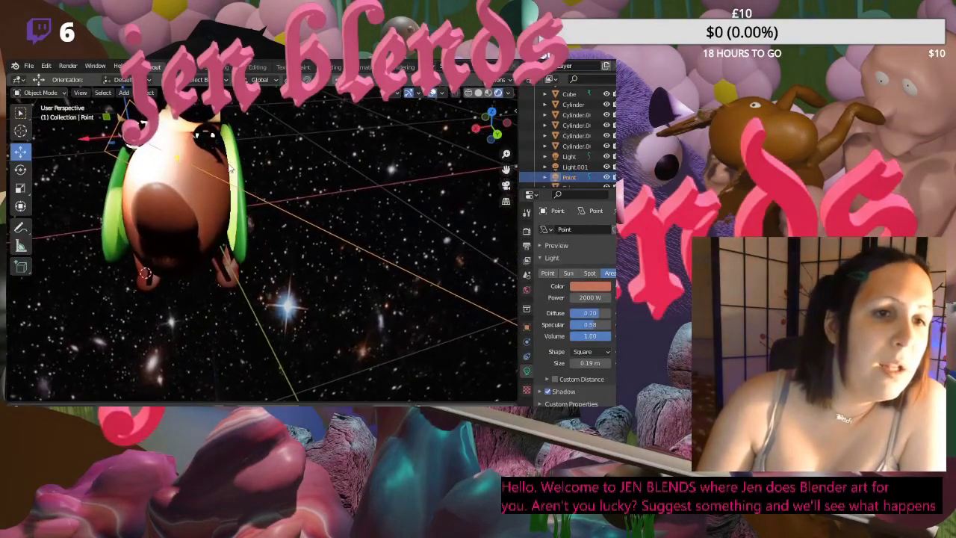
pyautogui.click(21, 170)
pyautogui.moveTo(153, 134); pyautogui.dragTo(133, 139)
pyautogui.moveTo(278, 159); pyautogui.dragTo(181, 139, button='middle')
pyautogui.click(89, 254)
pyautogui.moveTo(89, 254); pyautogui.dragTo(249, 238, button='middle')
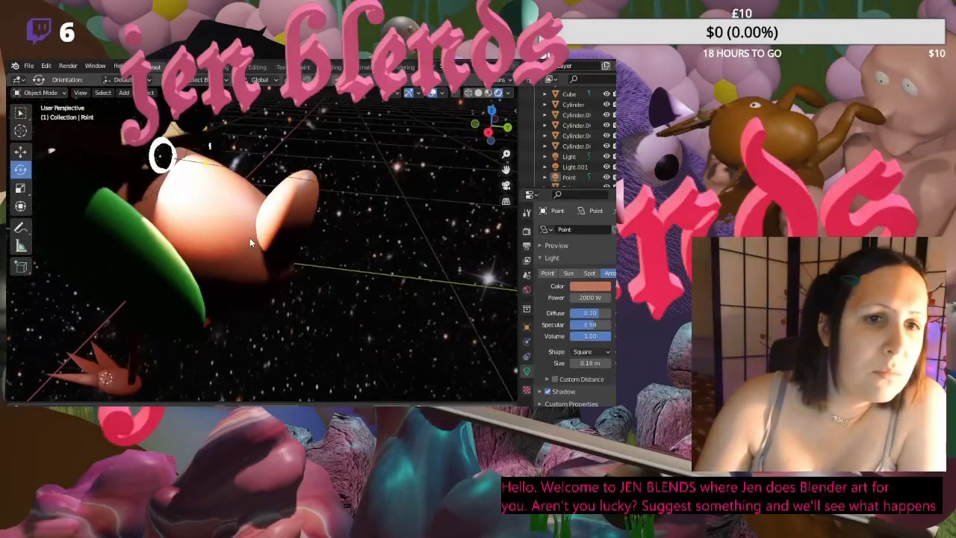
# - Turn the area light pink (C35468) and set its power to 15000 W
pyautogui.click(598, 286)
pyautogui.moveTo(559, 207)
pyautogui.mouseDown()
pyautogui.moveTo(549, 210)
pyautogui.moveTo(561, 207)
pyautogui.mouseUp()
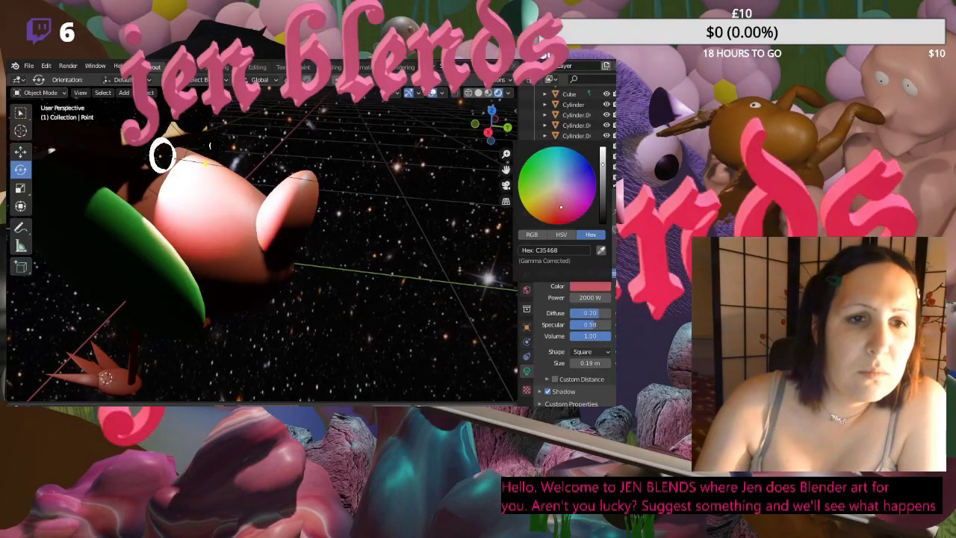
pyautogui.click(506, 185)
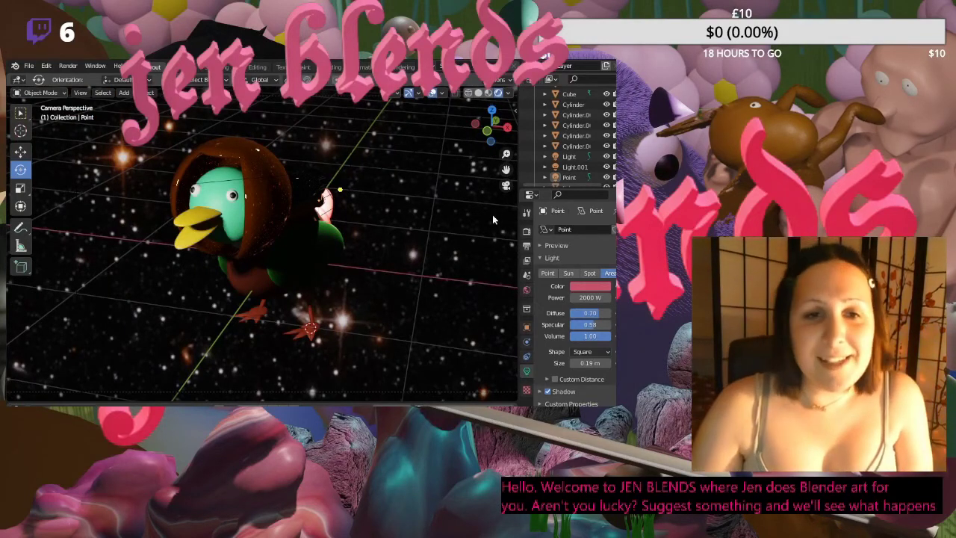
pyautogui.click(599, 287)
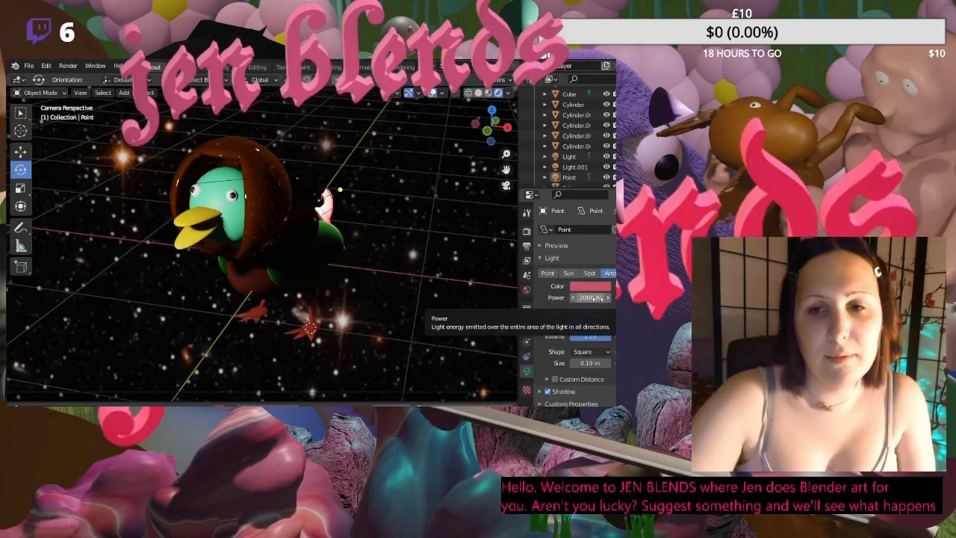
pyautogui.click(594, 297)
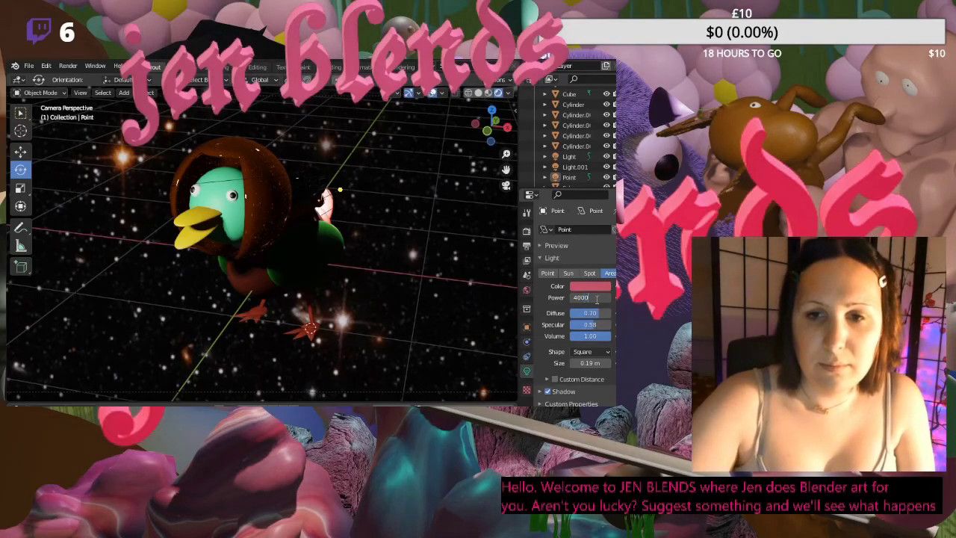
pyautogui.write('40000')
pyautogui.press('Return')
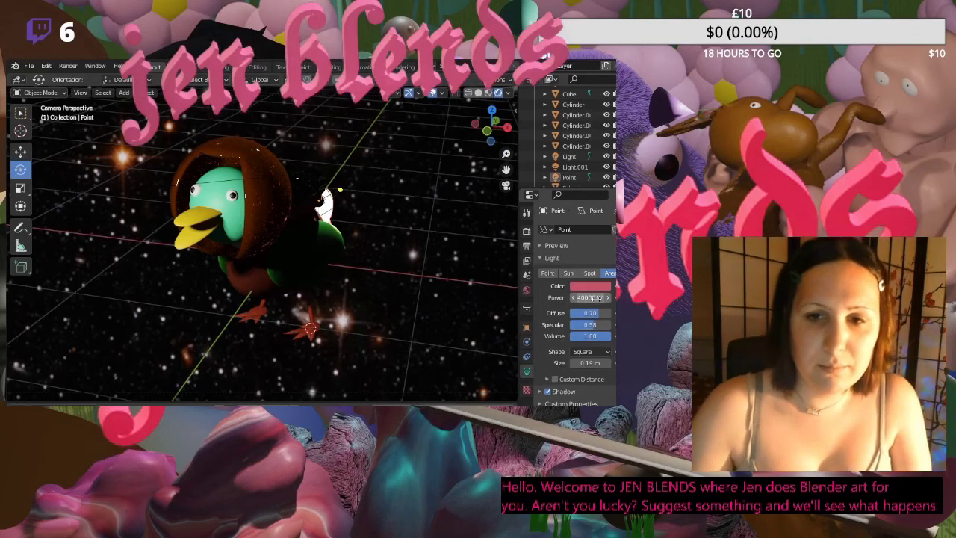
pyautogui.click(597, 297)
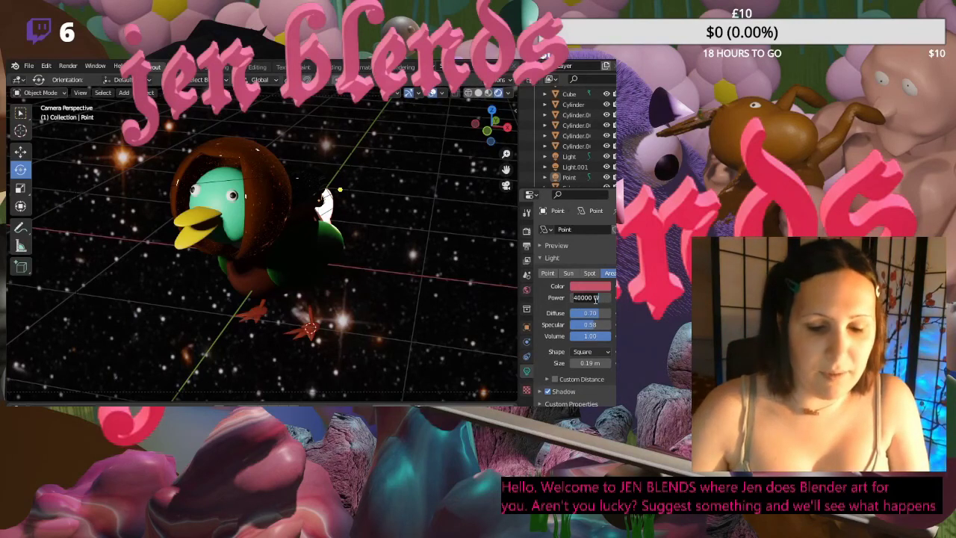
pyautogui.press('Return')
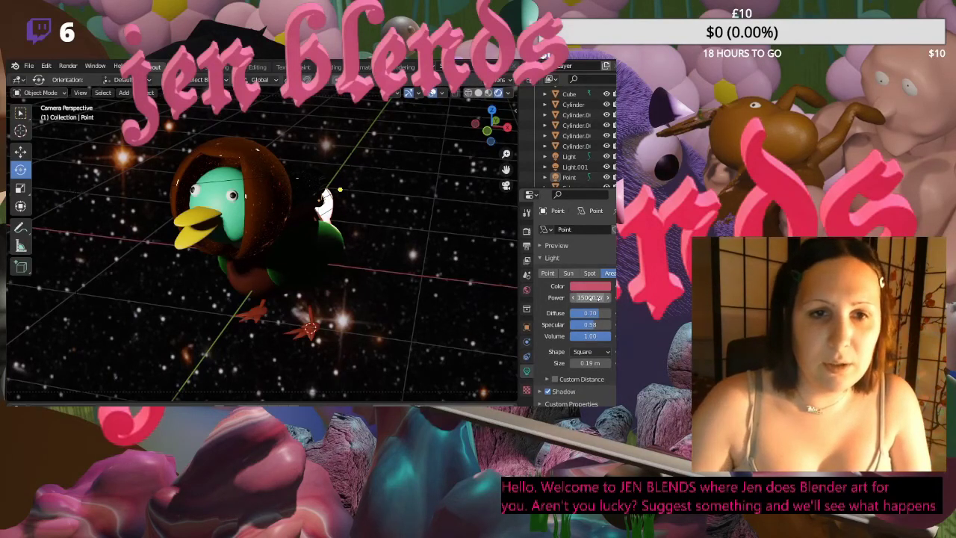
pyautogui.moveTo(445, 205); pyautogui.dragTo(309, 220, button='middle')
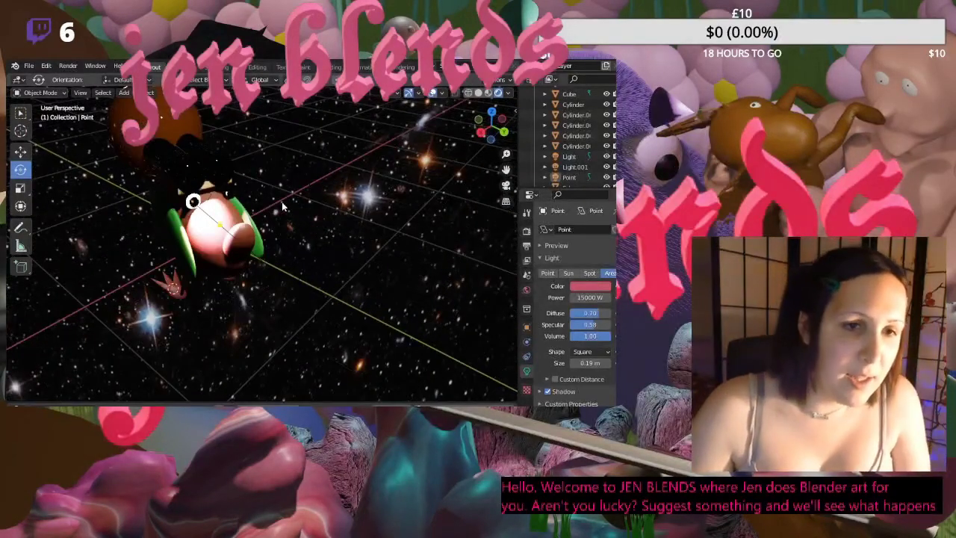
pyautogui.moveTo(354, 193); pyautogui.dragTo(319, 184, button='middle')
# - Duplicate the Point light as Point.001 and shift it -0.046 m along Y
pyautogui.click(569, 177)
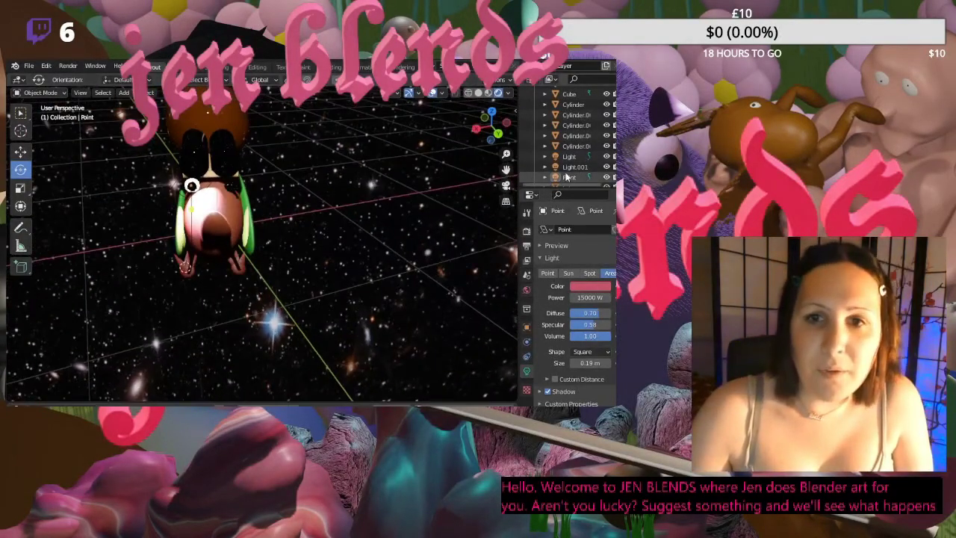
pyautogui.hotkey('shift', 'd')
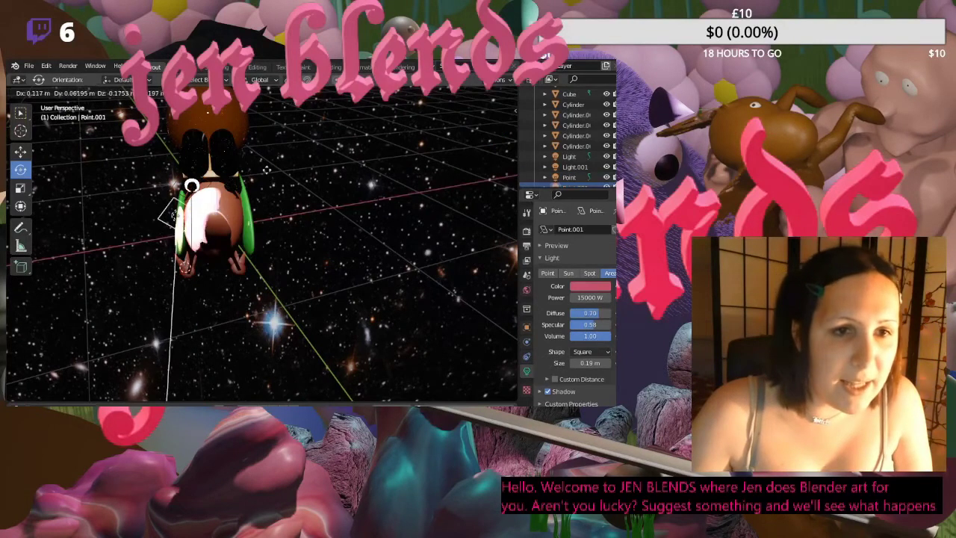
pyautogui.click(315, 141)
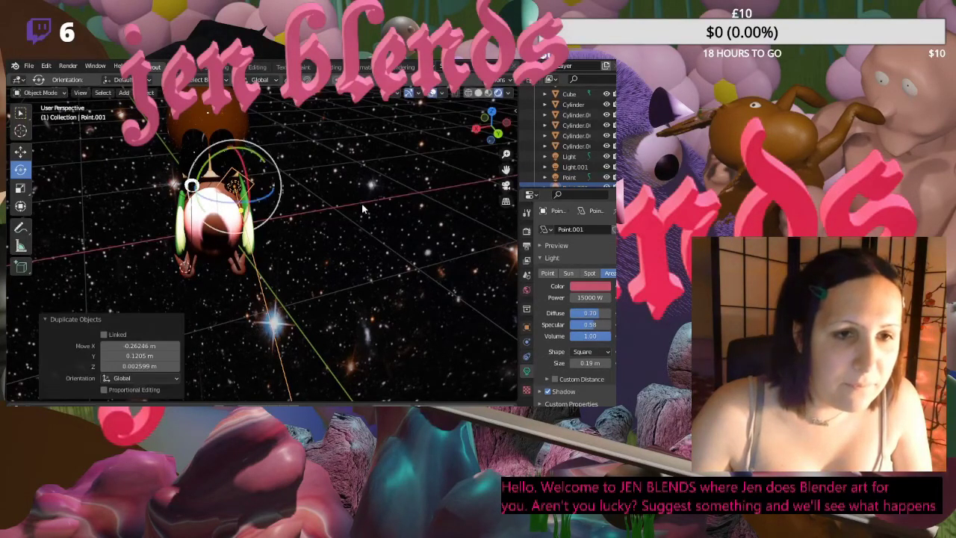
pyautogui.scroll(3, 388, 154)
pyautogui.moveTo(387, 154); pyautogui.dragTo(314, 135, button='middle')
pyautogui.hotkey('shift', 'space')
pyautogui.press('g')
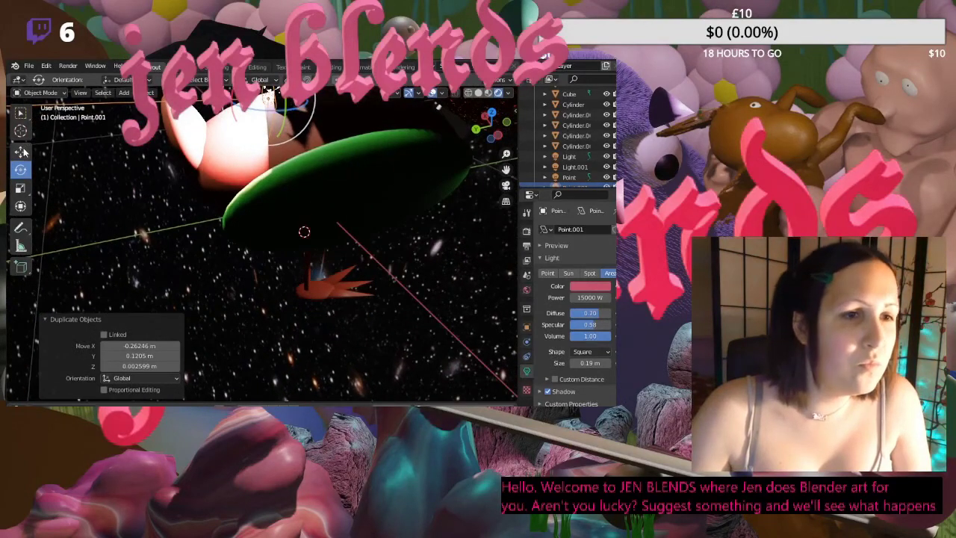
pyautogui.moveTo(239, 104); pyautogui.dragTo(254, 101)
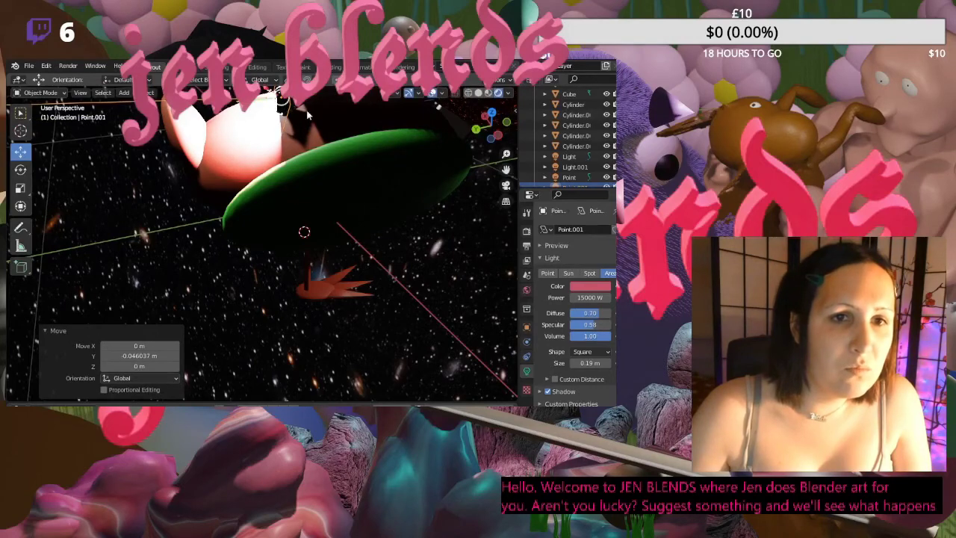
pyautogui.click(364, 196)
pyautogui.moveTo(365, 196); pyautogui.dragTo(460, 292, button='middle')
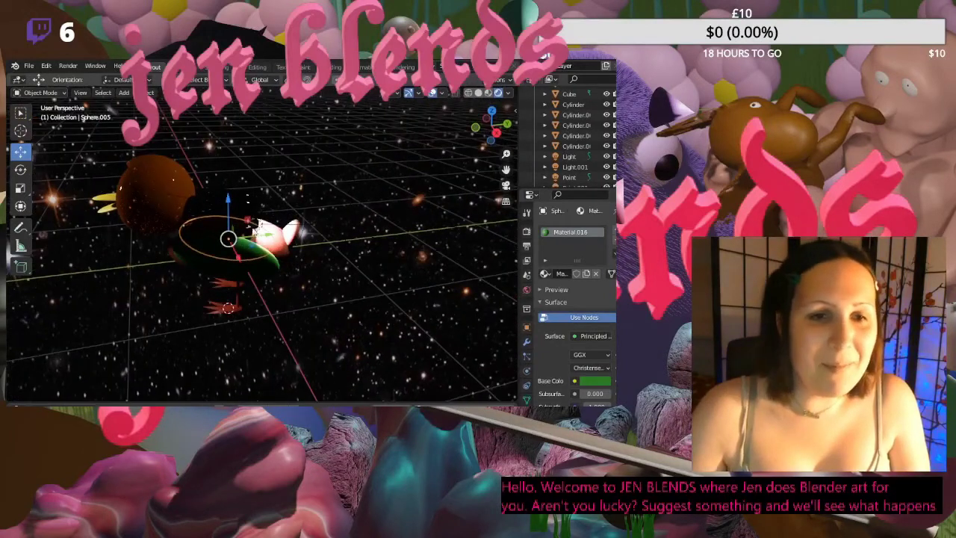
pyautogui.moveTo(364, 243); pyautogui.dragTo(304, 244, button='middle')
# - Select the pink area light Point and keep its power at 5000 W
pyautogui.click(244, 209)
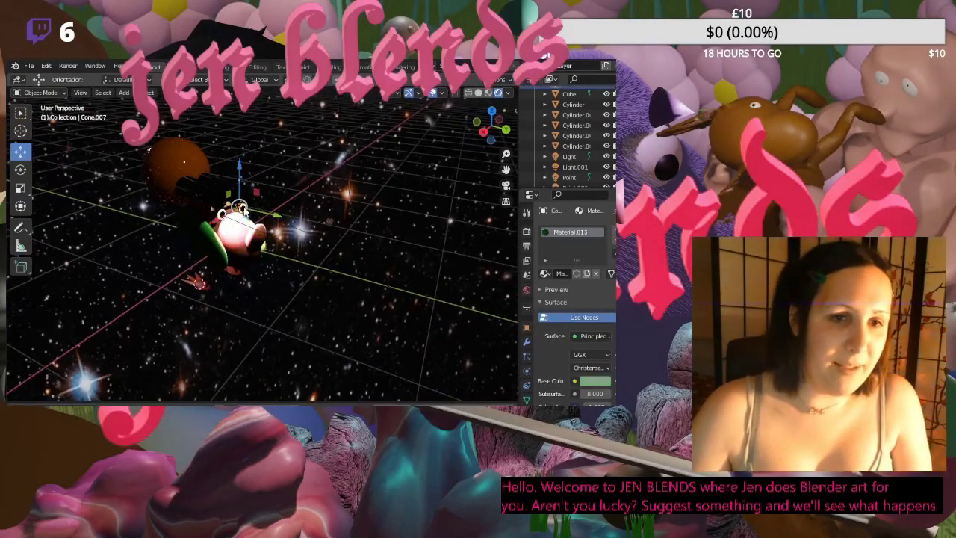
pyautogui.click(222, 217)
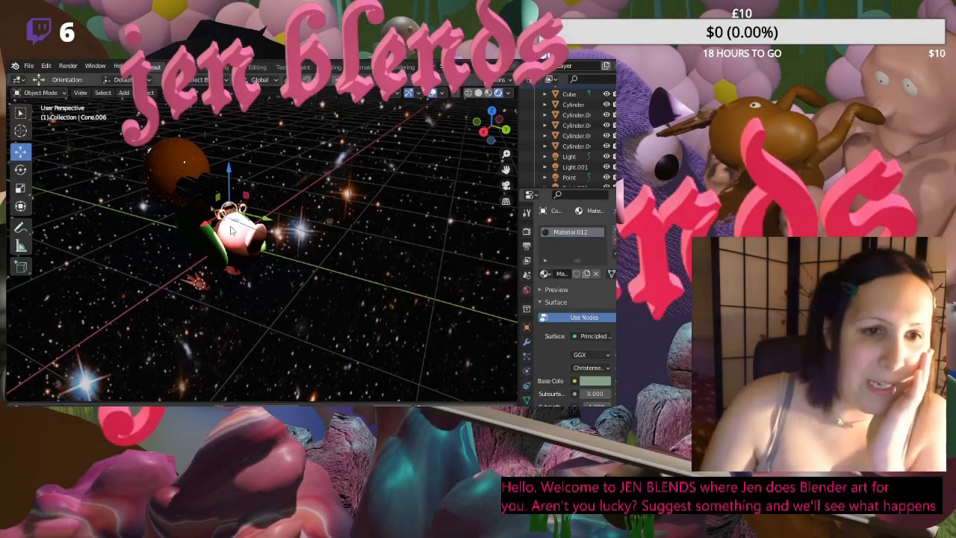
pyautogui.click(393, 284)
pyautogui.click(570, 177)
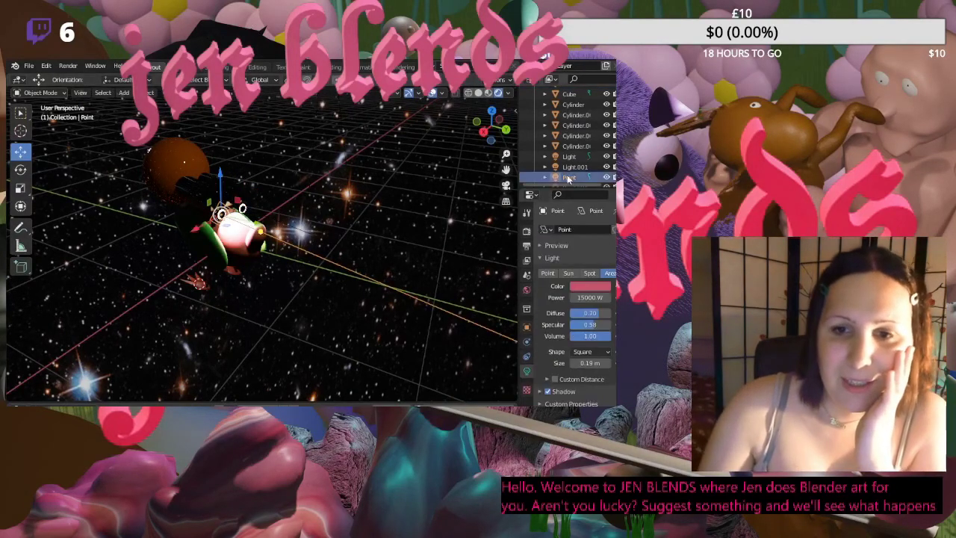
pyautogui.click(598, 297)
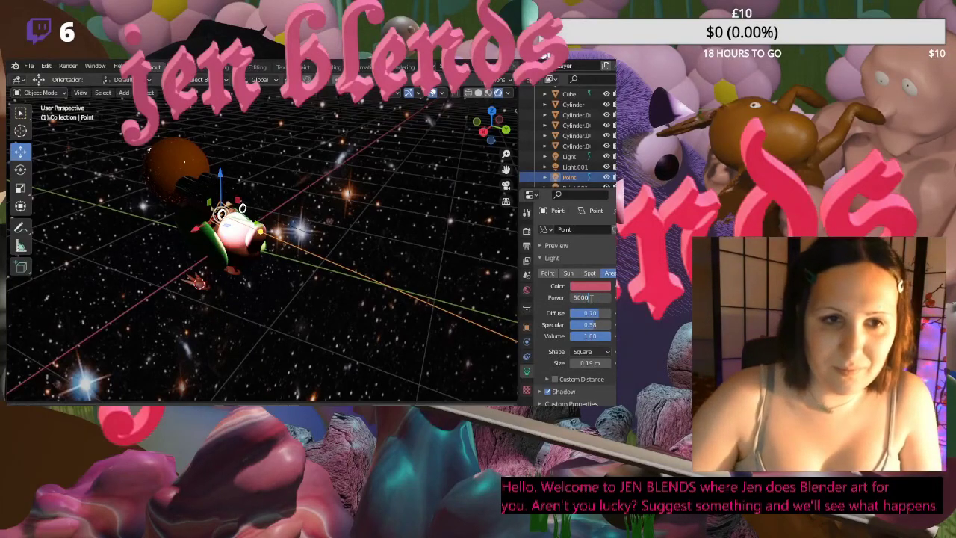
pyautogui.press('Return')
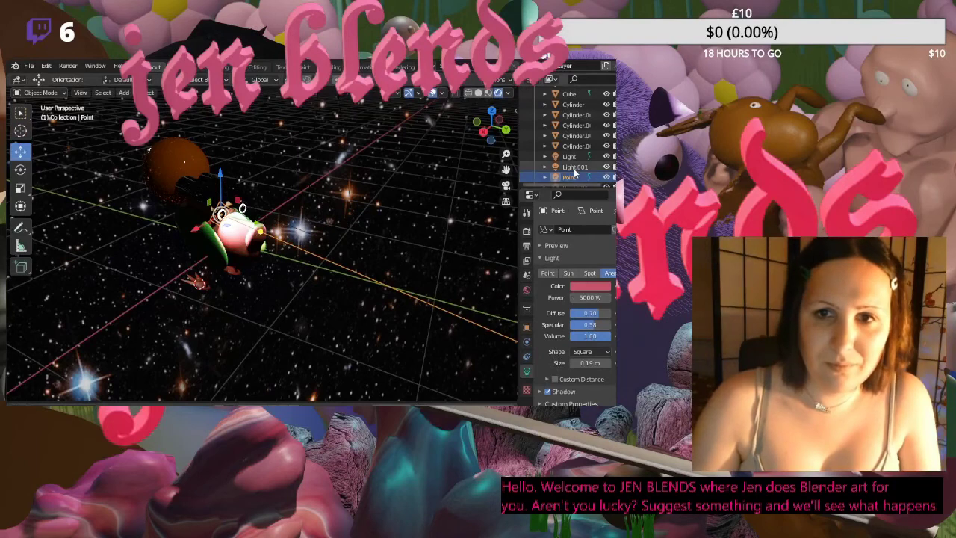
# - Duplicate the pink light and enter 50 as the copy's power
pyautogui.hotkey('shift', 'd')
pyautogui.click(599, 298)
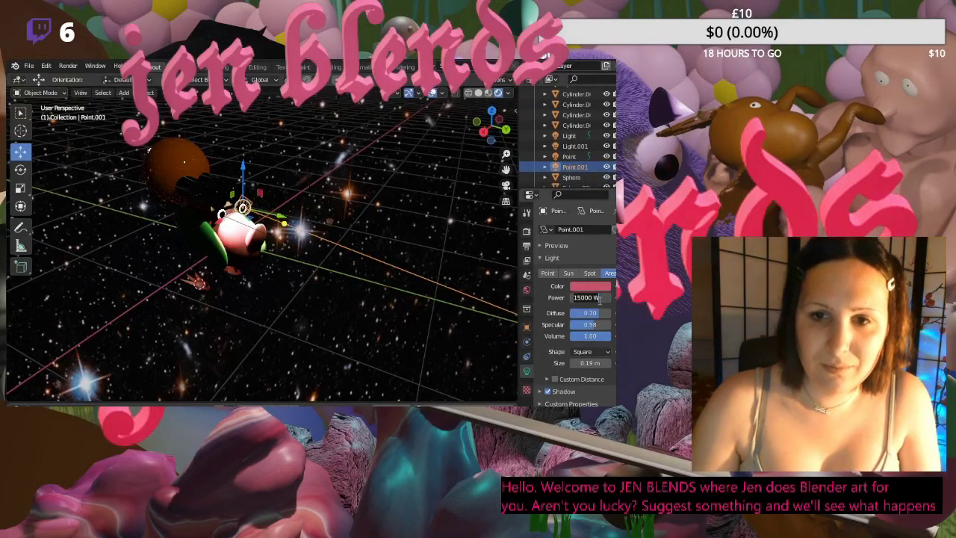
pyautogui.write('50')
pyautogui.press('Return')
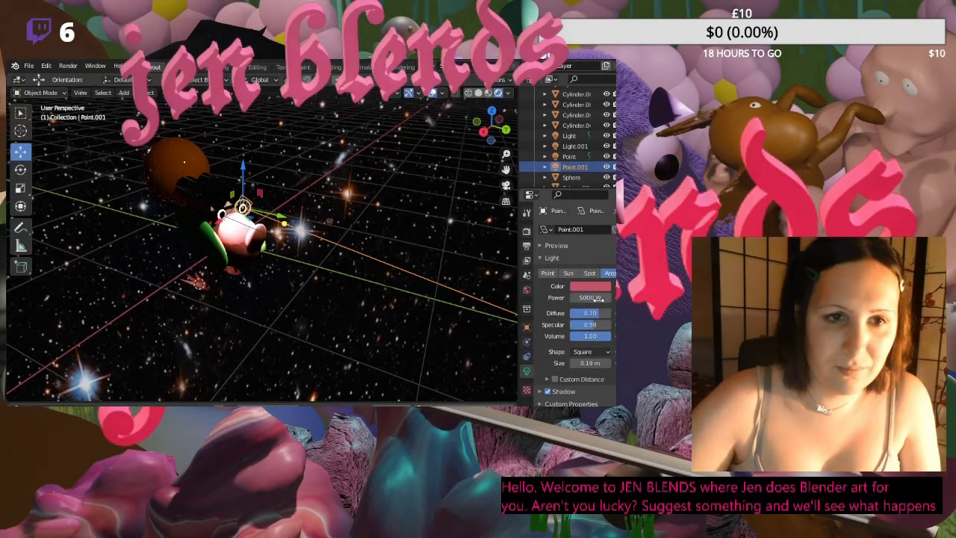
# - Try the pink Point light as spot, sun and point types, then return it to area
pyautogui.click(290, 238)
pyautogui.scroll(3, 290, 238)
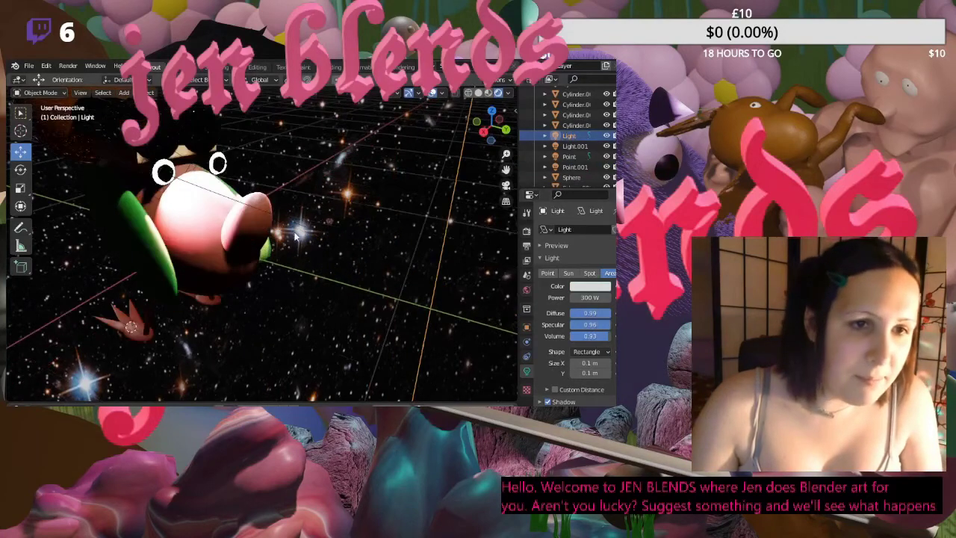
pyautogui.moveTo(291, 238); pyautogui.dragTo(333, 208, button='middle')
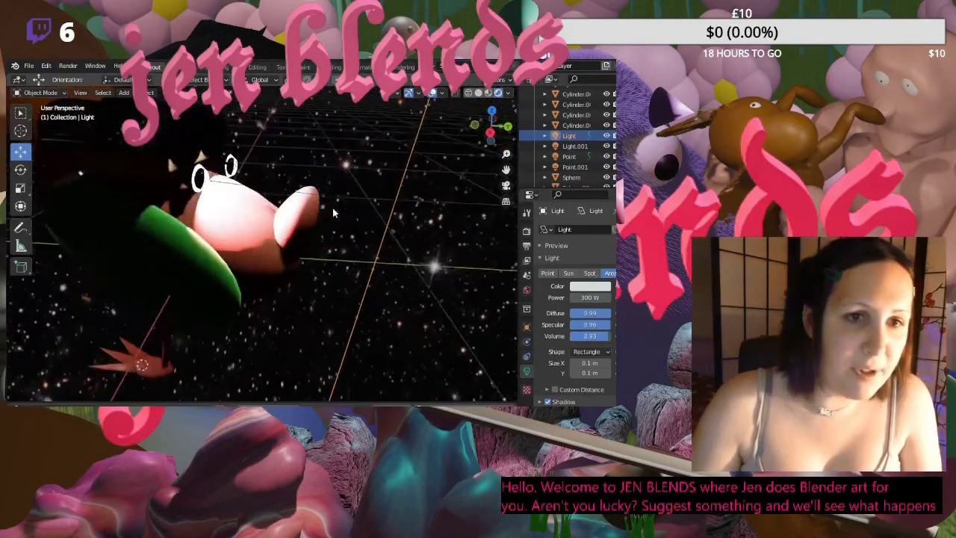
pyautogui.click(574, 157)
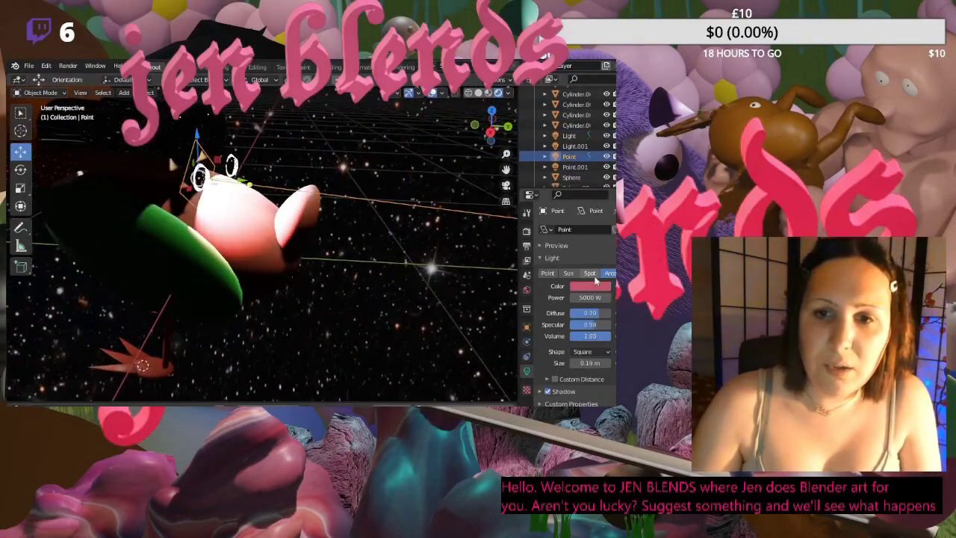
pyautogui.click(591, 274)
pyautogui.click(568, 274)
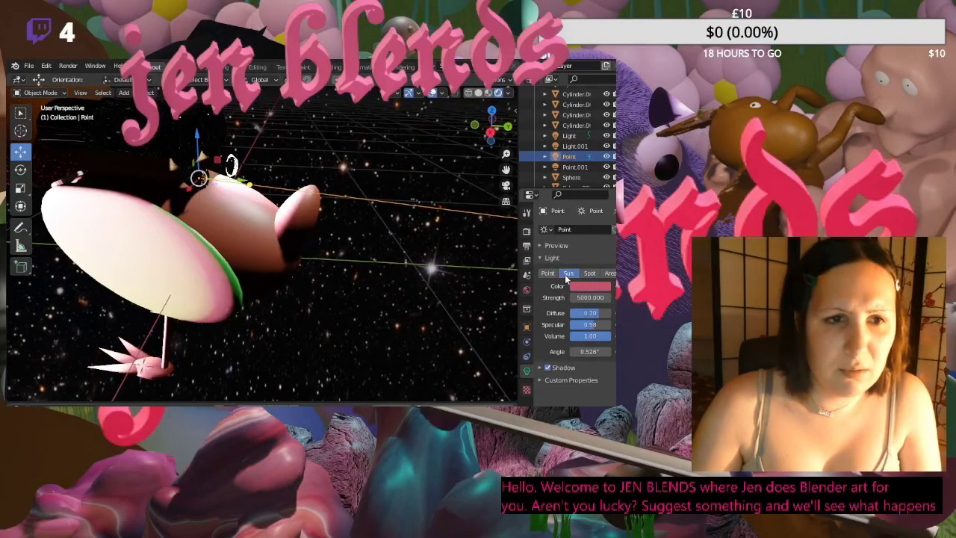
pyautogui.click(549, 273)
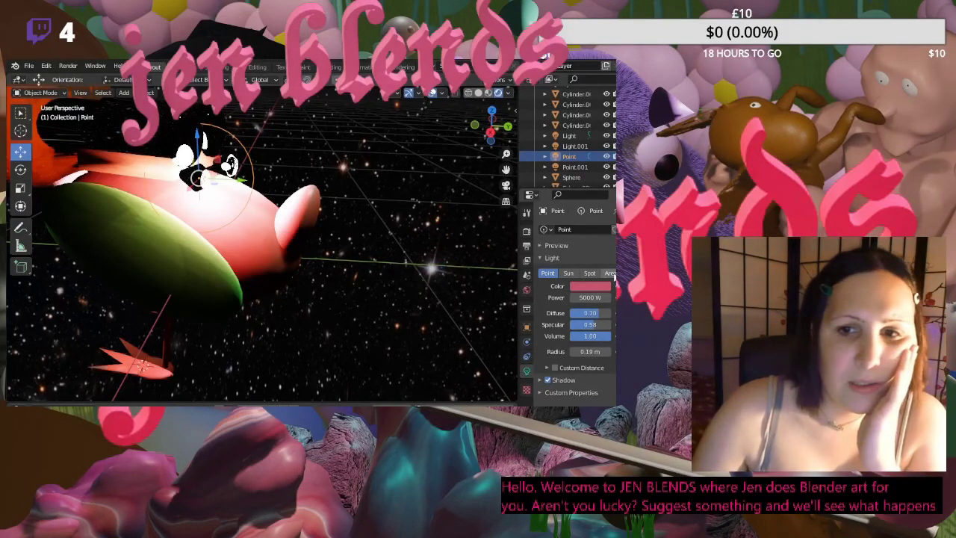
pyautogui.click(609, 274)
# - Set the power of both pink lights, Point and Point.001, to 1000 W
pyautogui.click(586, 298)
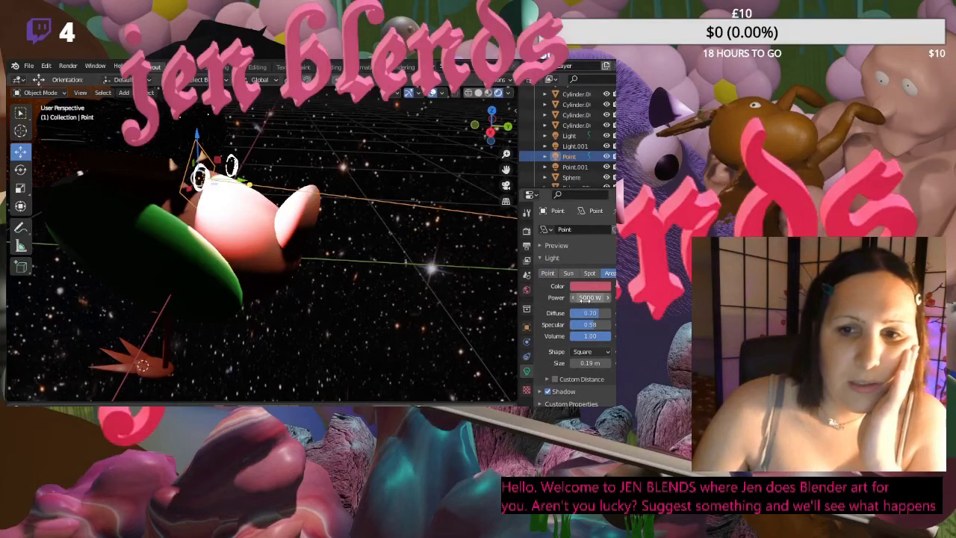
pyautogui.write('100')
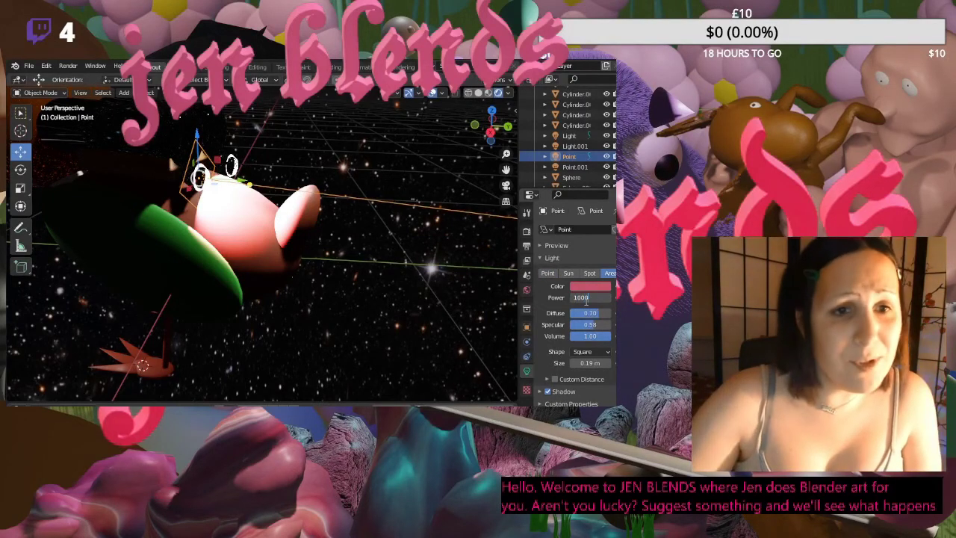
pyautogui.write('0')
pyautogui.press('Return')
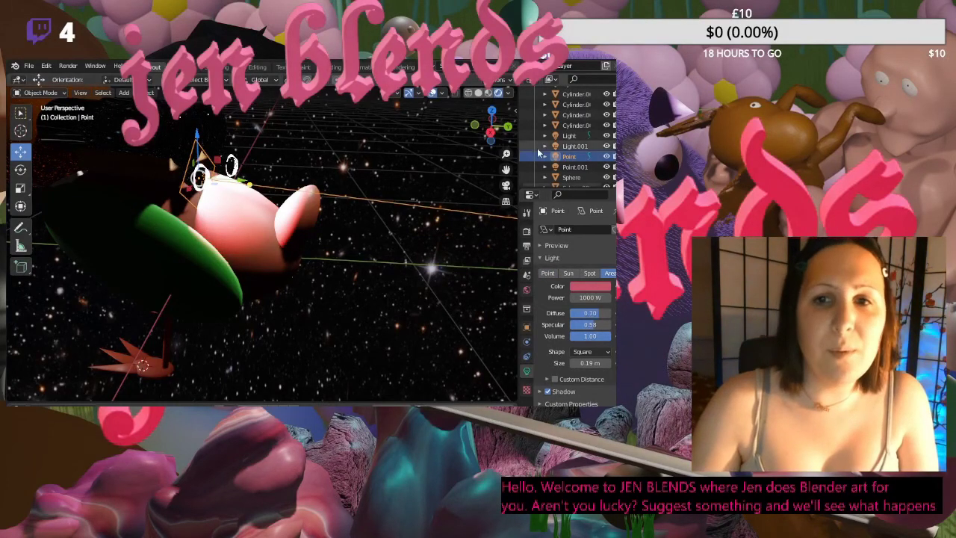
pyautogui.click(575, 167)
pyautogui.click(589, 297)
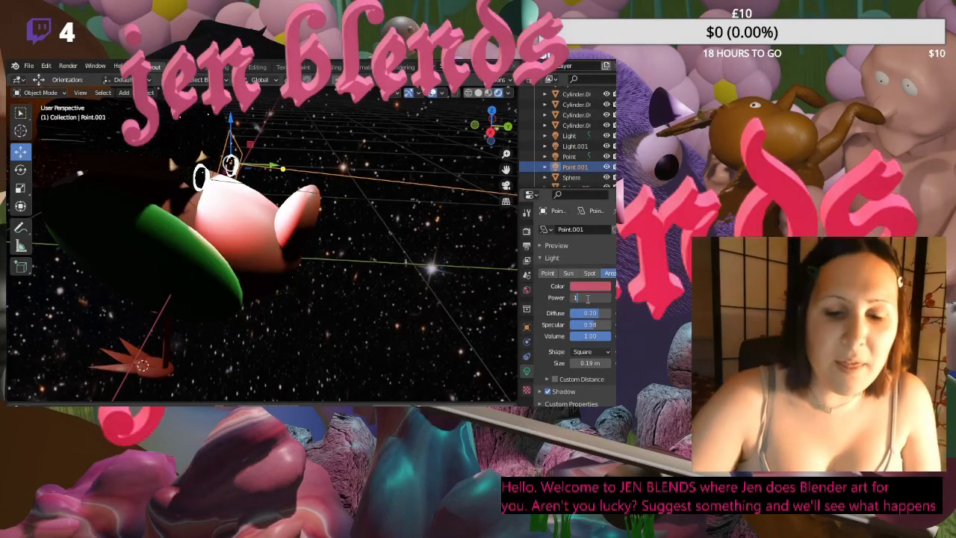
pyautogui.write('1000')
pyautogui.press('Return')
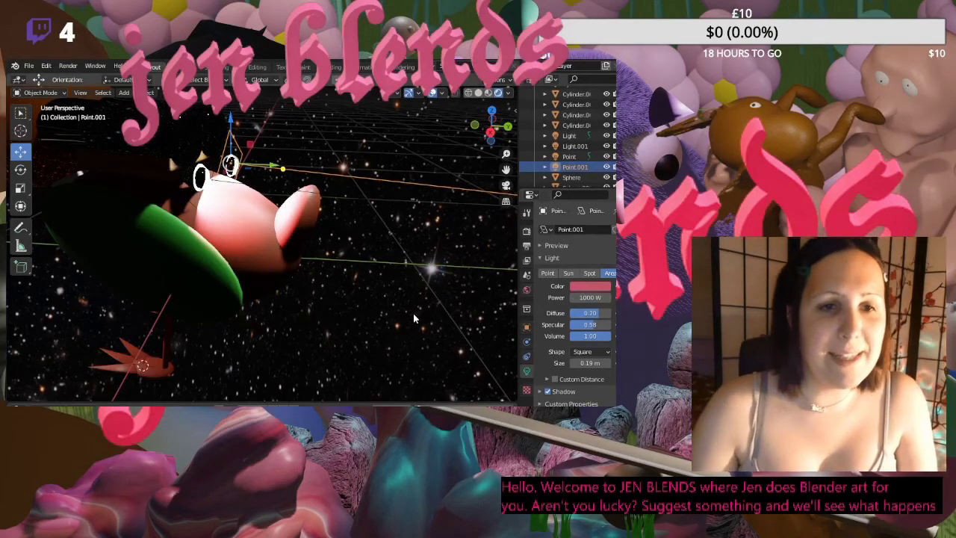
pyautogui.click(413, 313)
pyautogui.moveTo(414, 313); pyautogui.dragTo(292, 241, button='middle')
# - Orbit and zoom around the duck, then view it through the scene camera
pyautogui.moveTo(214, 196); pyautogui.dragTo(234, 226, button='middle')
pyautogui.scroll(-10, 234, 226)
pyautogui.moveTo(329, 220); pyautogui.dragTo(307, 217, button='middle')
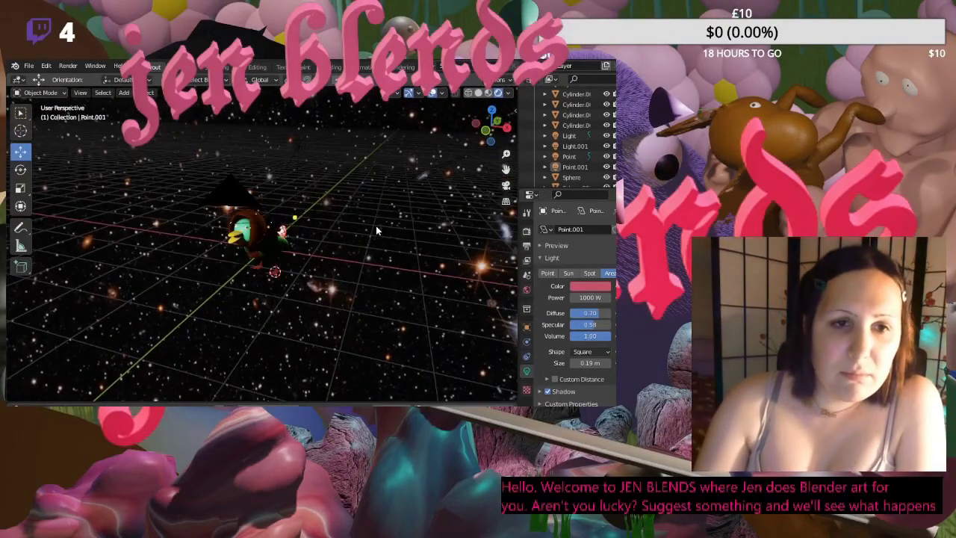
pyautogui.scroll(4, 377, 231)
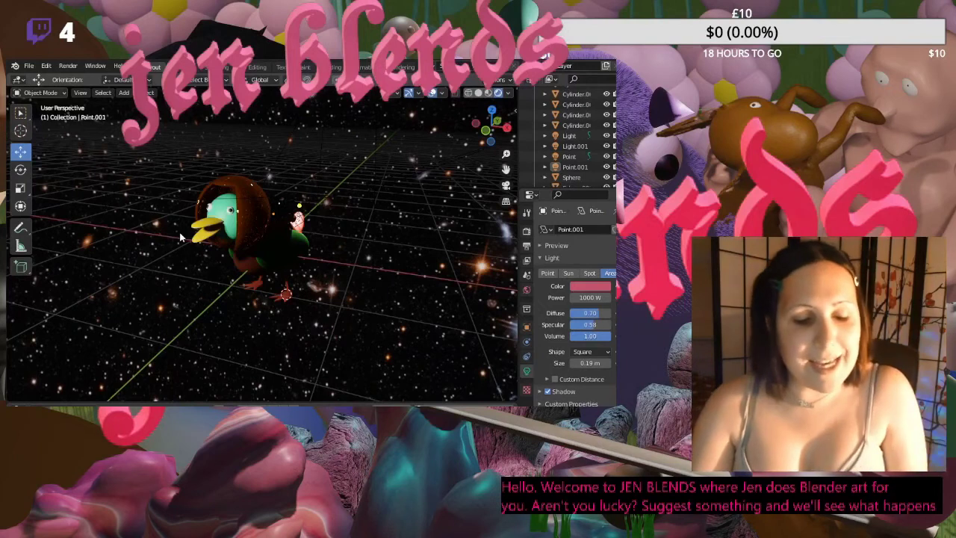
pyautogui.click(506, 184)
pyautogui.scroll(-3, 370, 193)
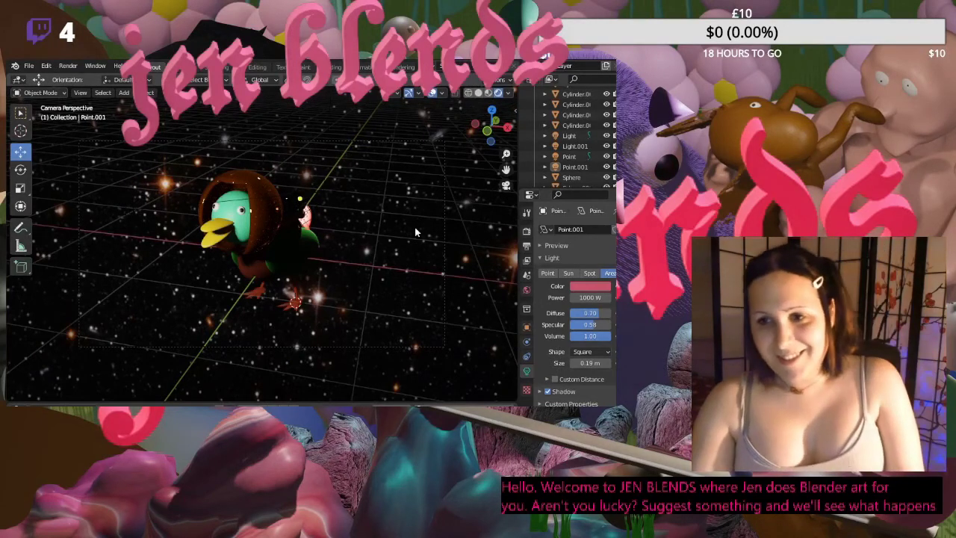
pyautogui.scroll(-3, 348, 196)
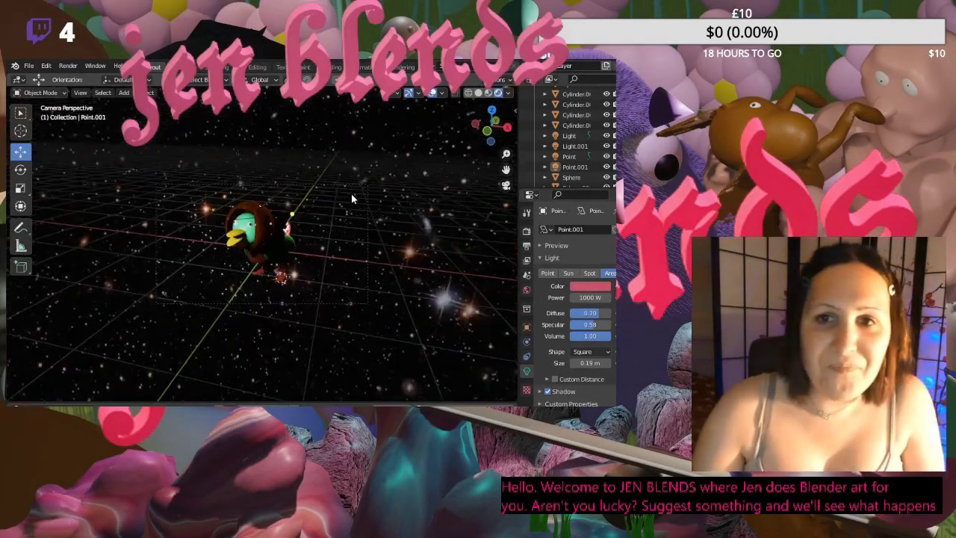
# - Move the white Light along the Y axis and lower it along Z
pyautogui.click(566, 135)
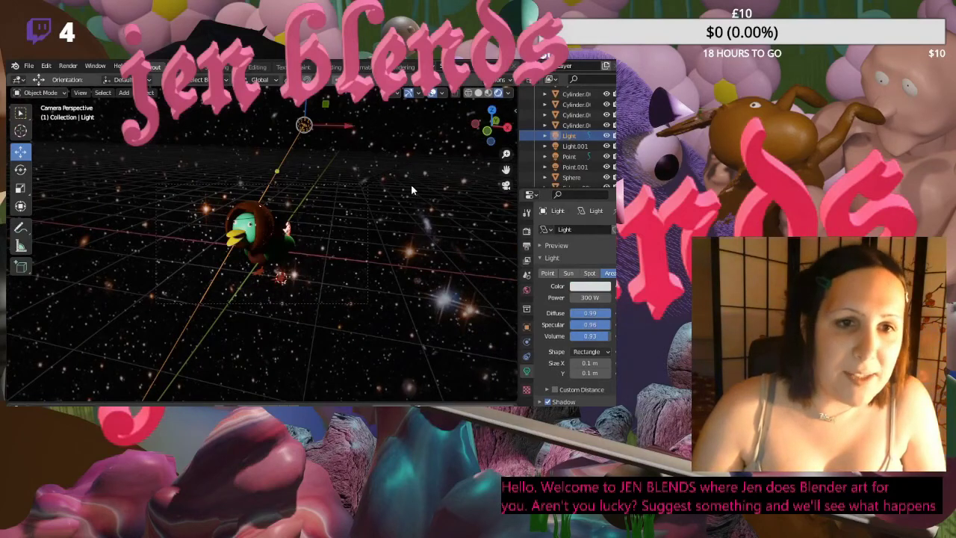
pyautogui.moveTo(384, 156); pyautogui.dragTo(313, 182, button='middle')
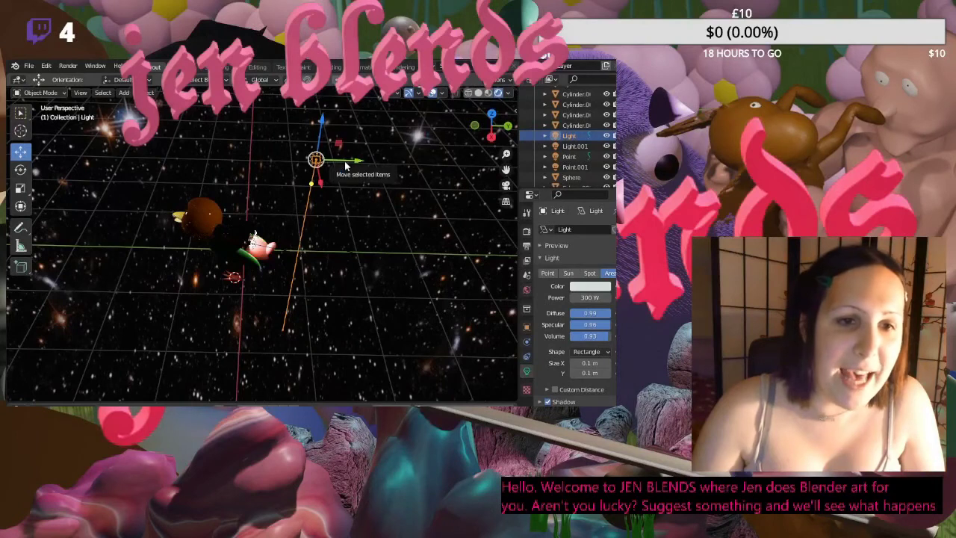
pyautogui.moveTo(336, 169); pyautogui.dragTo(229, 157)
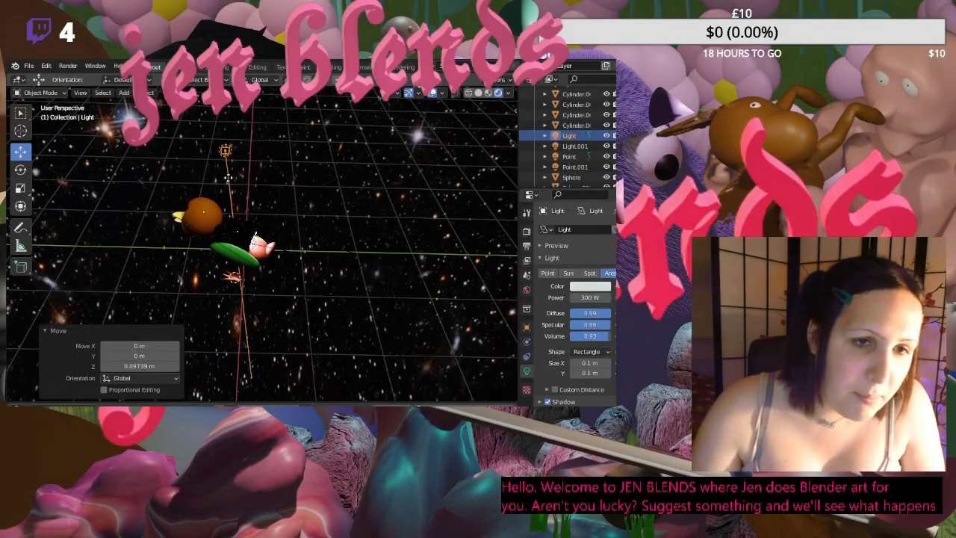
pyautogui.moveTo(231, 173); pyautogui.dragTo(269, 176, button='middle')
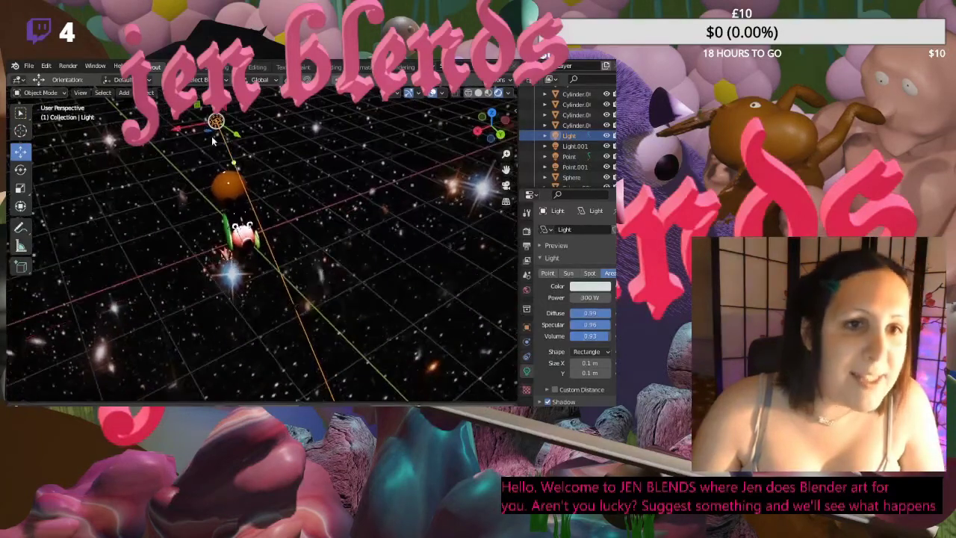
pyautogui.moveTo(216, 120)
pyautogui.mouseDown()
pyautogui.moveTo(172, 124)
pyautogui.moveTo(210, 136)
pyautogui.mouseUp()
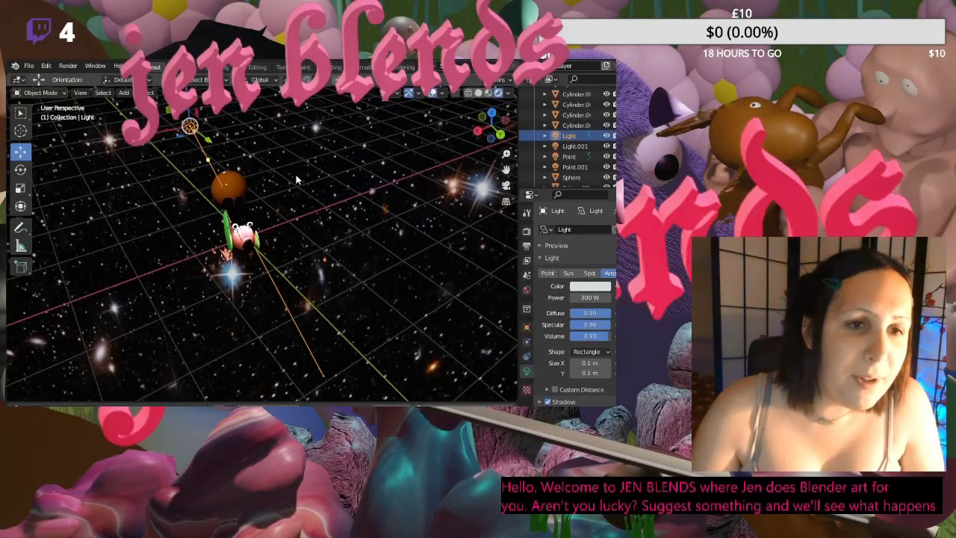
pyautogui.moveTo(268, 176); pyautogui.dragTo(295, 179, button='middle')
pyautogui.moveTo(223, 142); pyautogui.dragTo(222, 158)
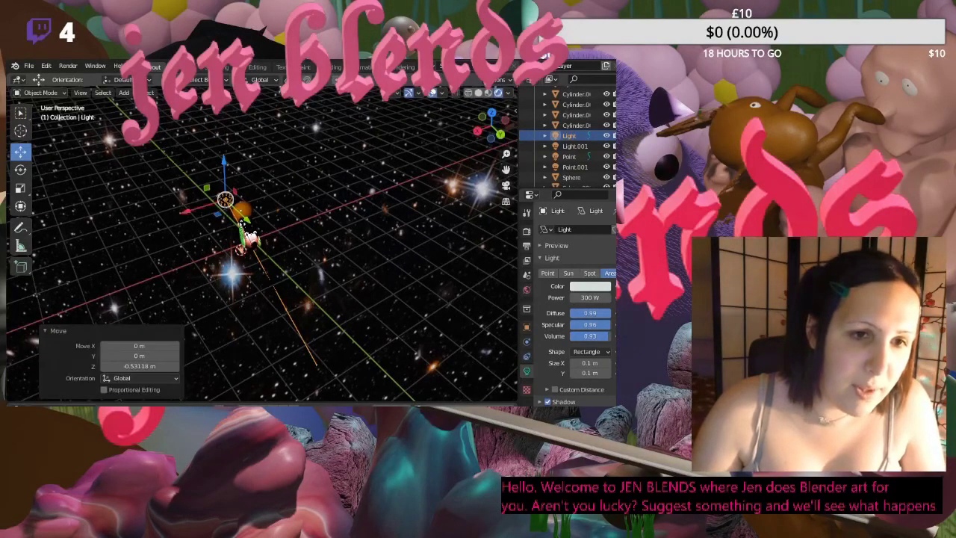
pyautogui.click(213, 192)
# - Nudge the white Light along Y toward the duck and view through the camera
pyautogui.moveTo(130, 254); pyautogui.dragTo(224, 243, button='middle')
pyautogui.moveTo(272, 208); pyautogui.dragTo(282, 209)
pyautogui.click(254, 233)
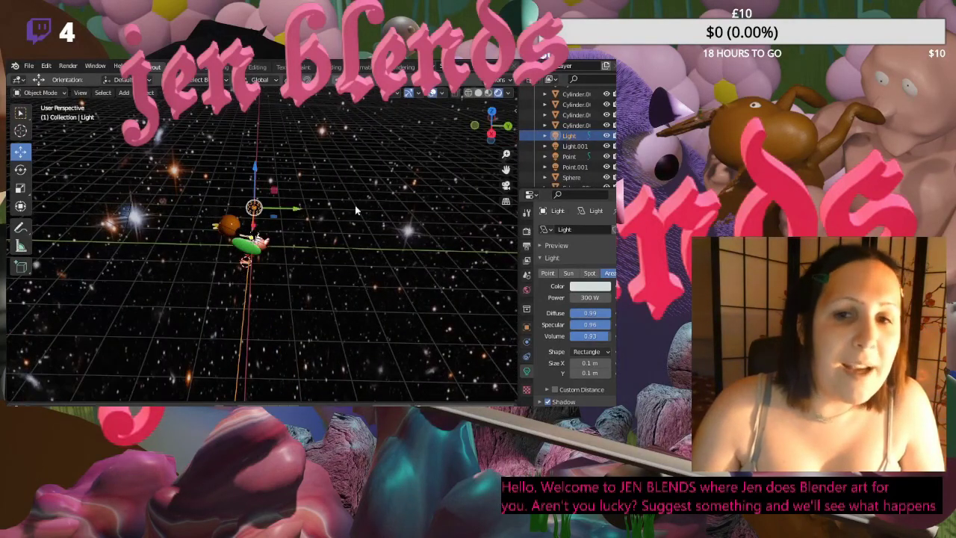
pyautogui.press('KP_0')
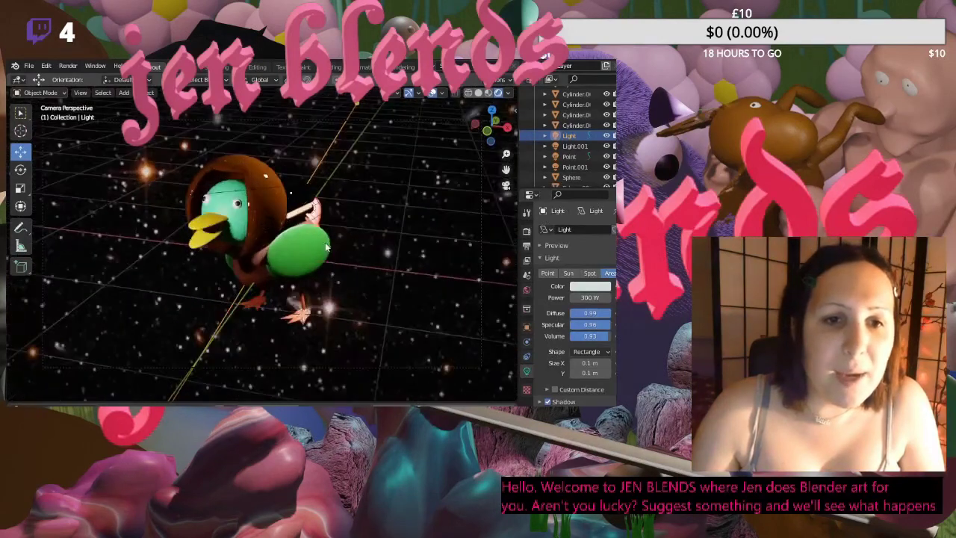
# - Tint the white Light's colour purple-blue
pyautogui.click(592, 287)
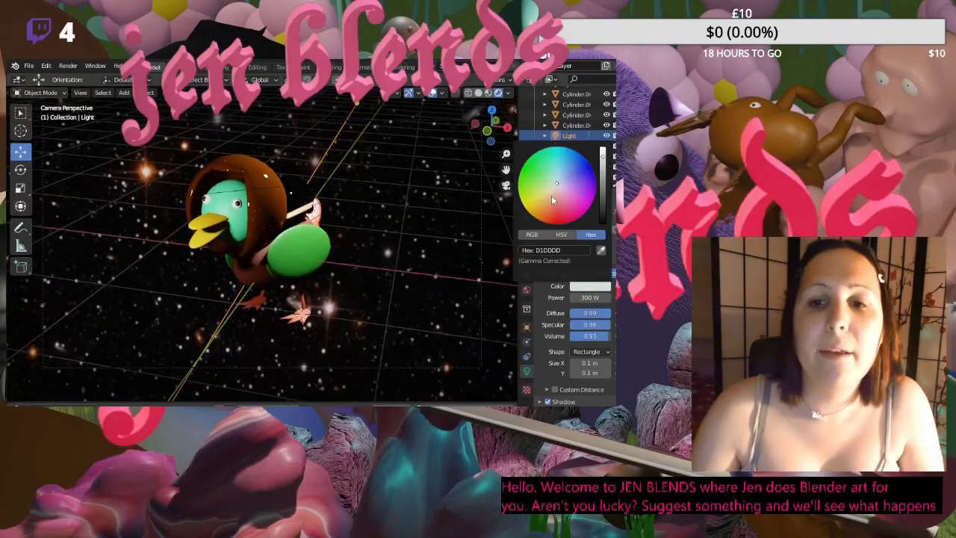
pyautogui.click(534, 197)
pyautogui.moveTo(534, 198)
pyautogui.mouseDown()
pyautogui.moveTo(577, 192)
pyautogui.moveTo(573, 175)
pyautogui.mouseUp()
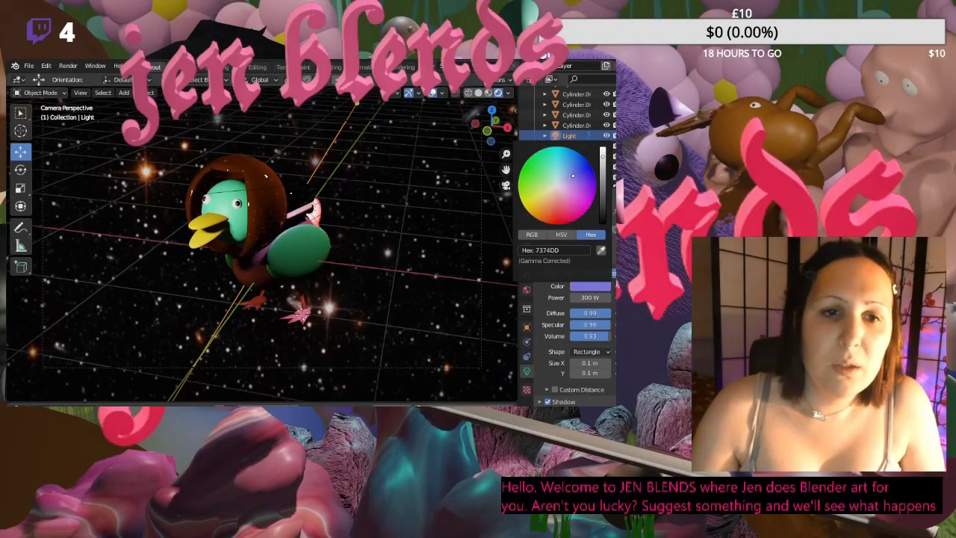
pyautogui.click(416, 217)
# - Try the Light as sun, spot and area types, settling on a Point light
pyautogui.click(569, 274)
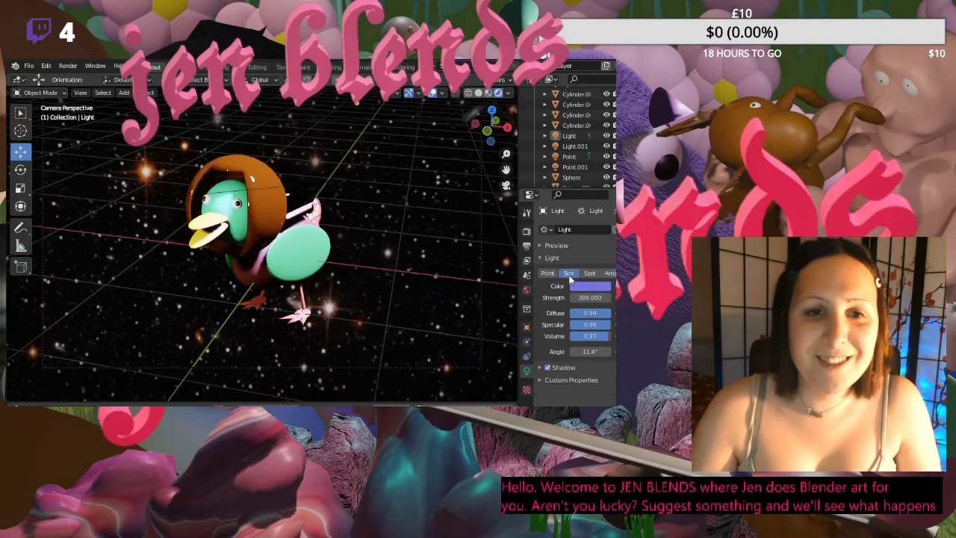
pyautogui.click(549, 274)
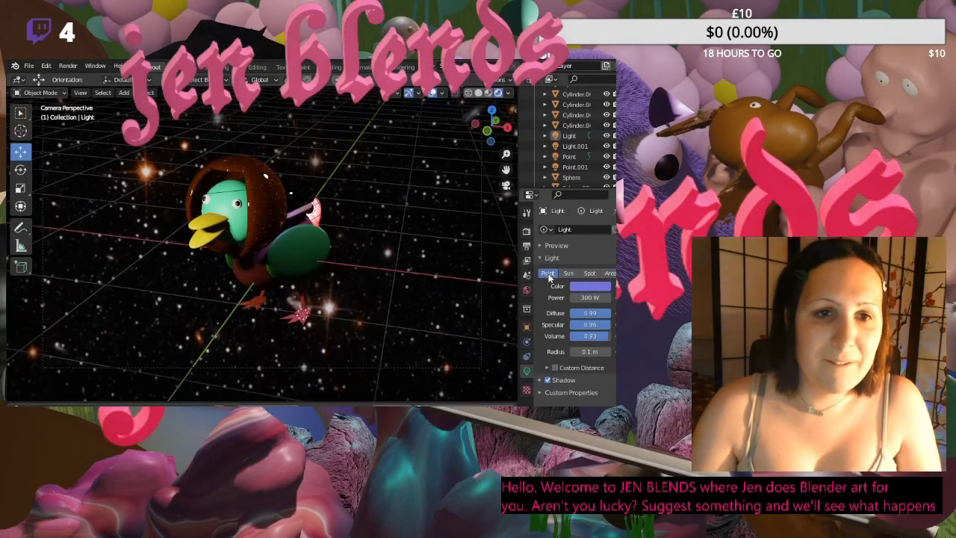
pyautogui.click(589, 274)
pyautogui.click(610, 274)
pyautogui.click(547, 274)
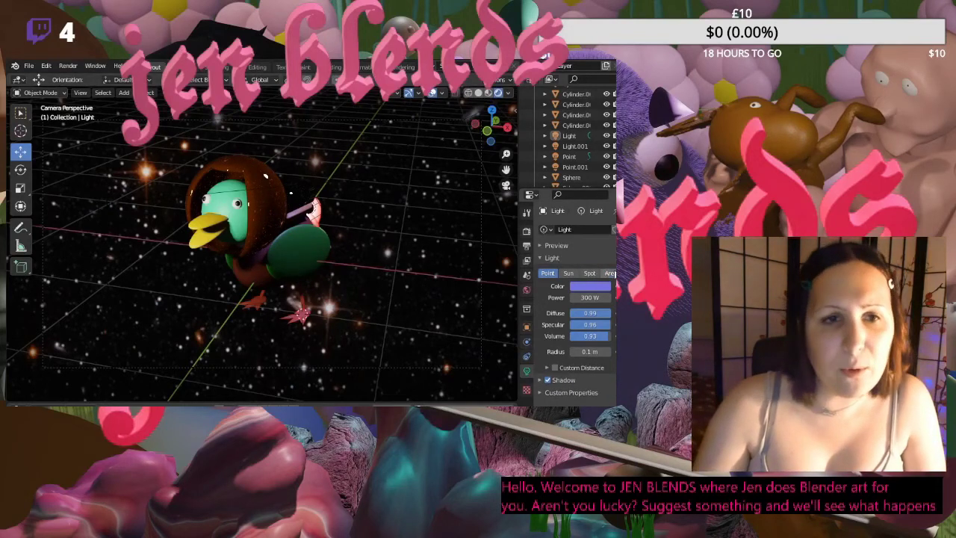
pyautogui.click(610, 273)
pyautogui.click(548, 273)
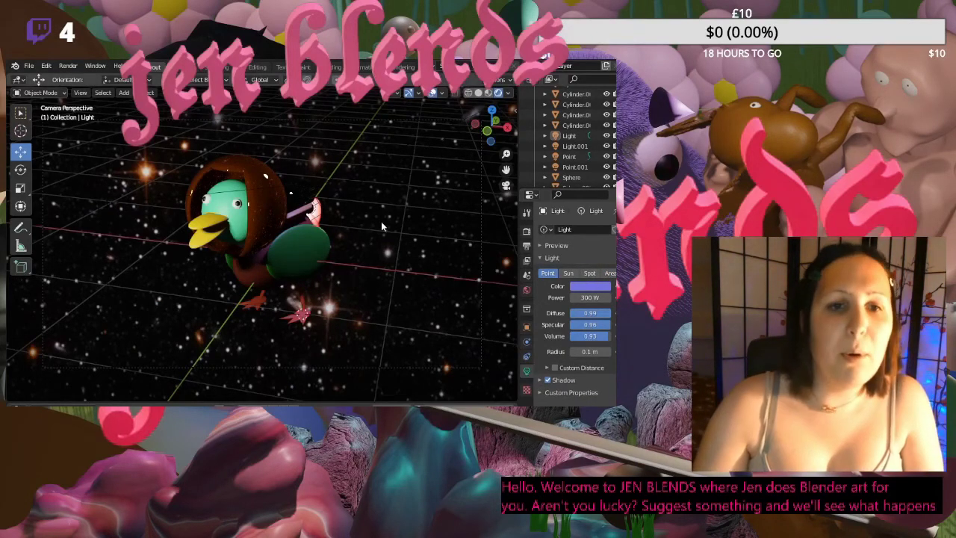
pyautogui.scroll(2, 441, 194)
pyautogui.scroll(-6, 441, 194)
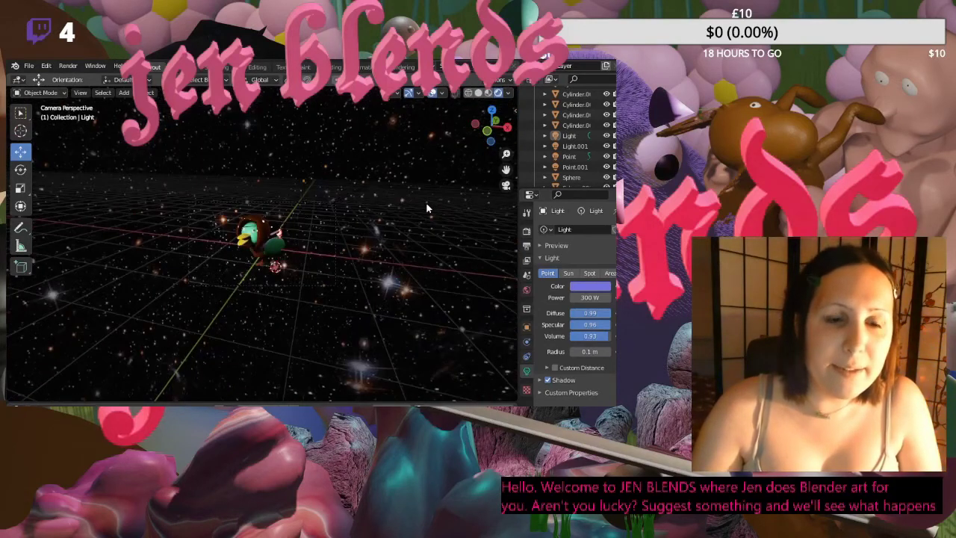
pyautogui.scroll(2, 423, 209)
# - Lower the Light about 0.32 m along Z, then select the duck's cylinder piece for shading
pyautogui.click(571, 136)
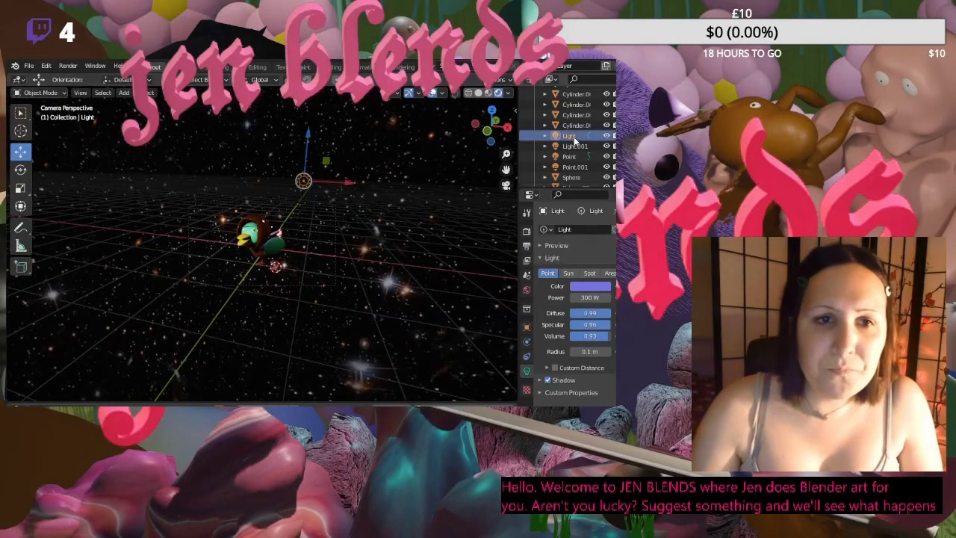
pyautogui.moveTo(307, 153); pyautogui.dragTo(305, 170)
pyautogui.scroll(5, 267, 221)
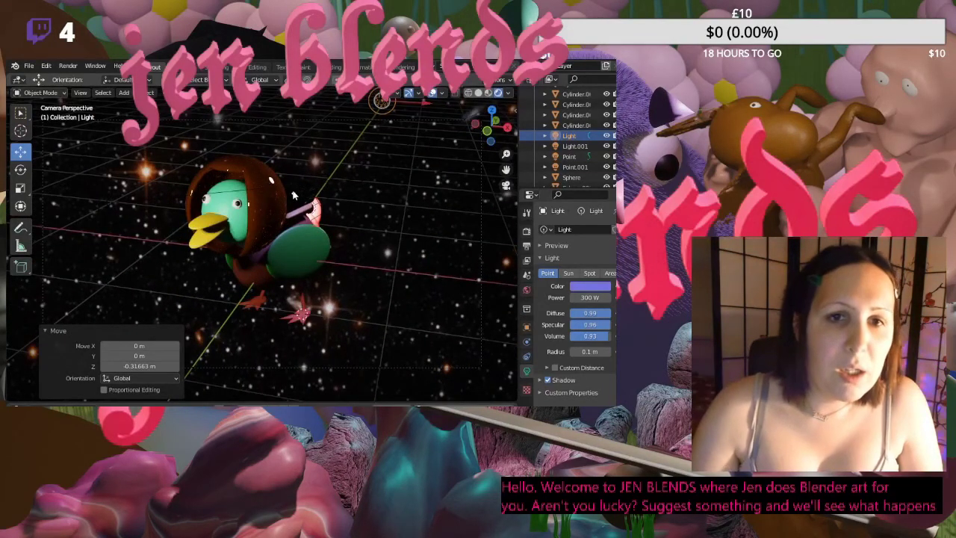
pyautogui.click(348, 209)
pyautogui.moveTo(347, 209); pyautogui.dragTo(245, 244, button='middle')
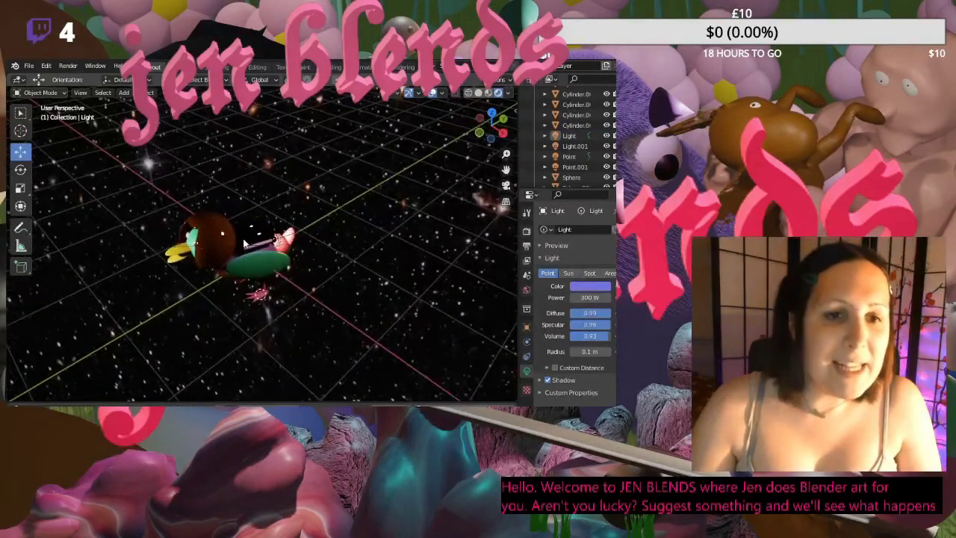
pyautogui.click(250, 239)
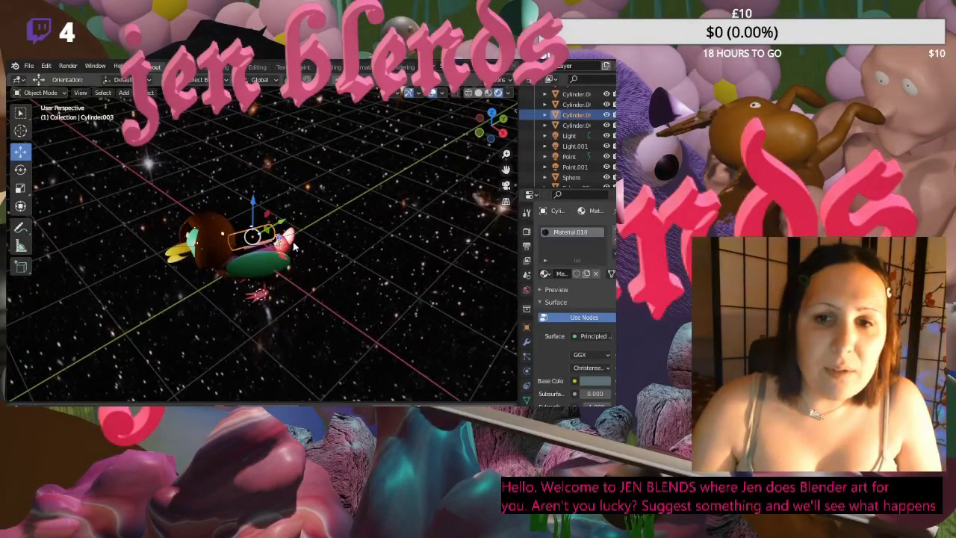
pyautogui.click(331, 71)
pyautogui.scroll(5, 312, 224)
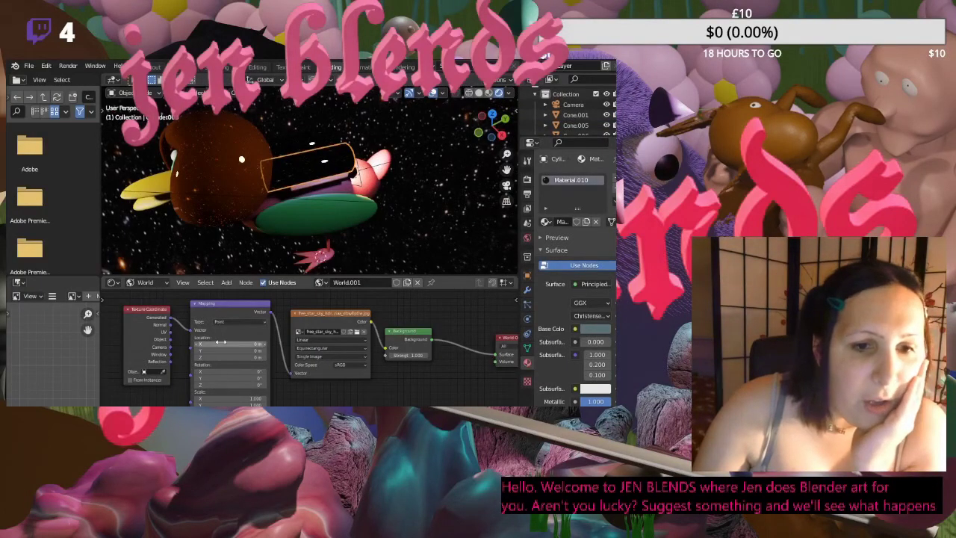
pyautogui.click(312, 181)
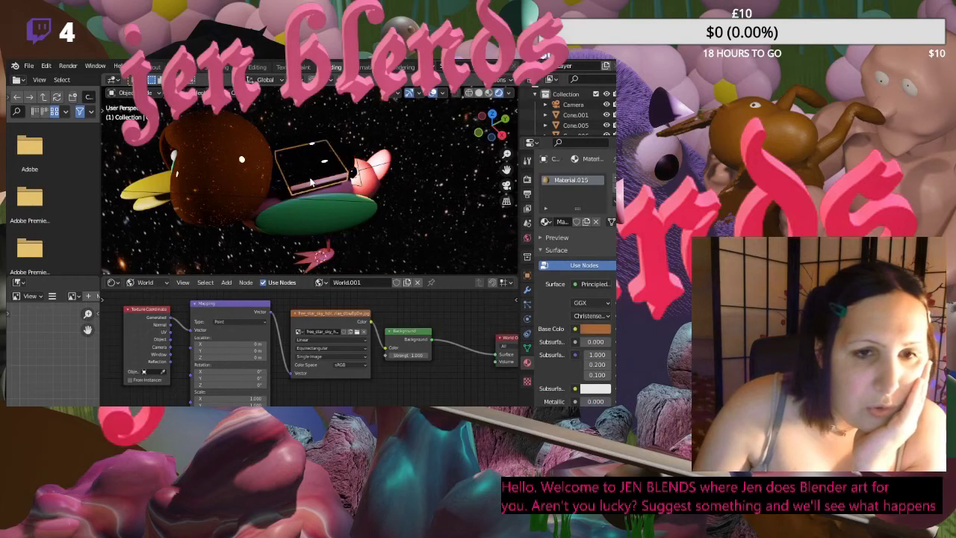
pyautogui.click(348, 169)
pyautogui.click(353, 169)
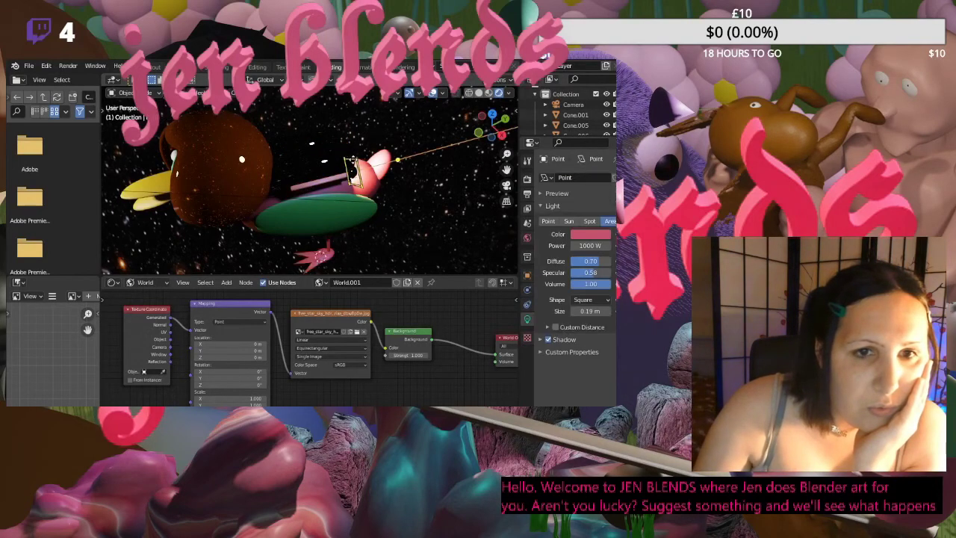
pyautogui.click(333, 154)
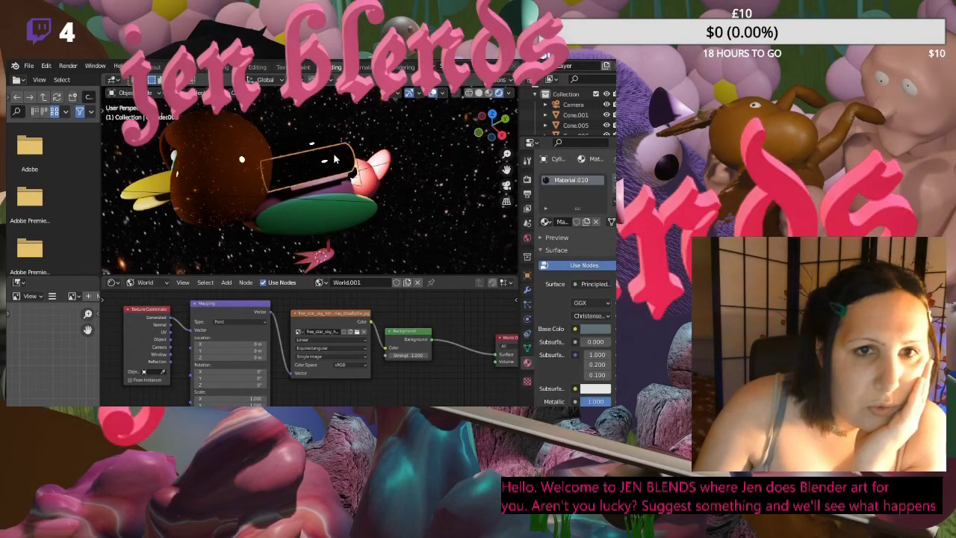
pyautogui.click(159, 69)
pyautogui.hotkey('alt', 'a')
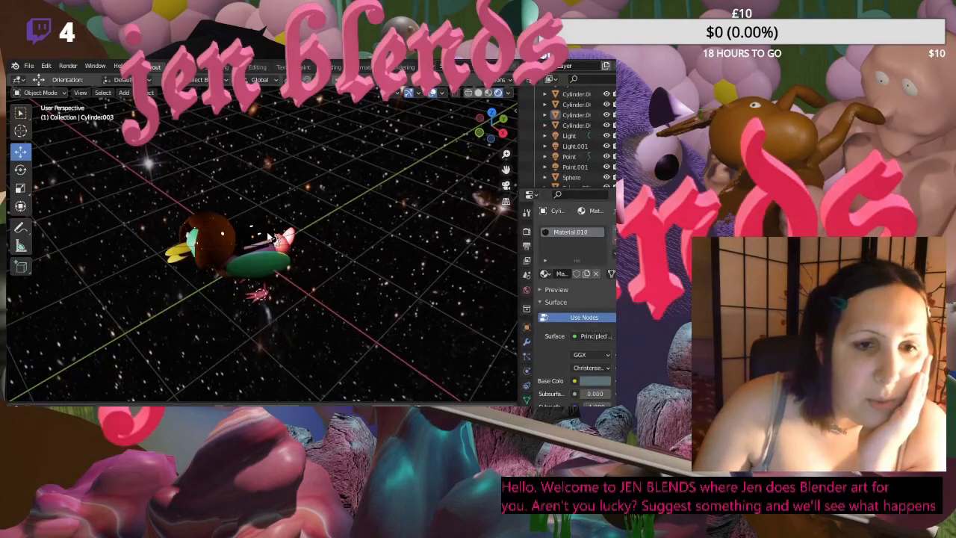
pyautogui.click(269, 237)
pyautogui.click(334, 67)
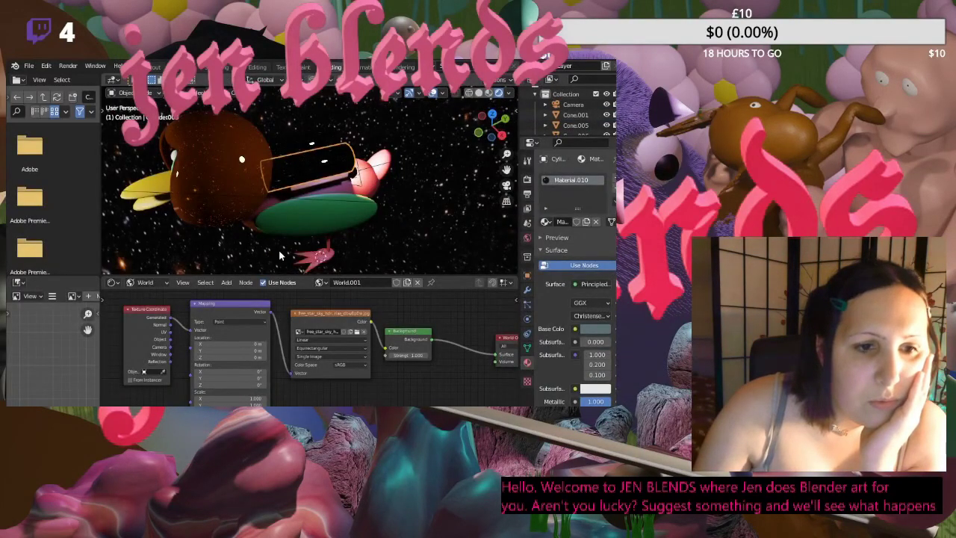
pyautogui.scroll(-2, 280, 258)
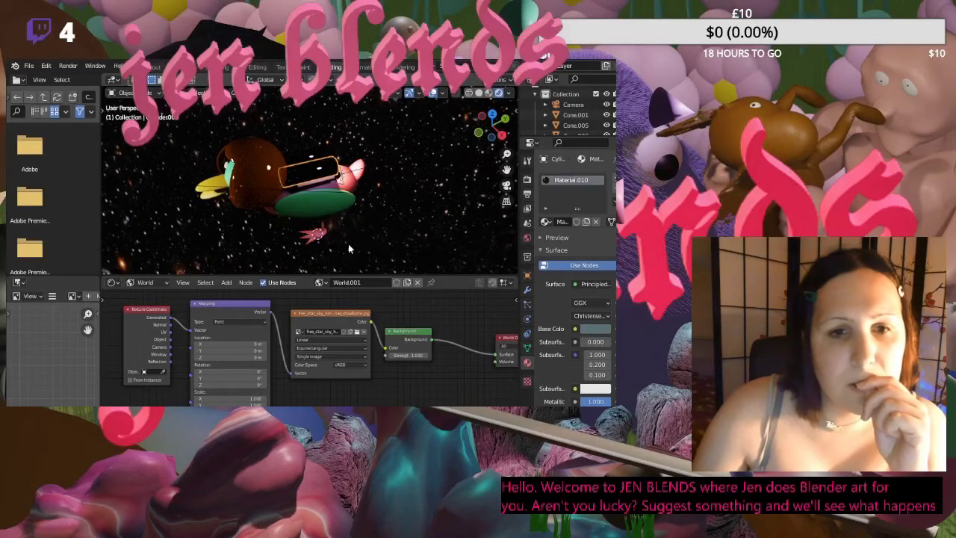
# - Show the cylinder's Object material nodes and set Material.010's base colour to light teal
pyautogui.click(158, 283)
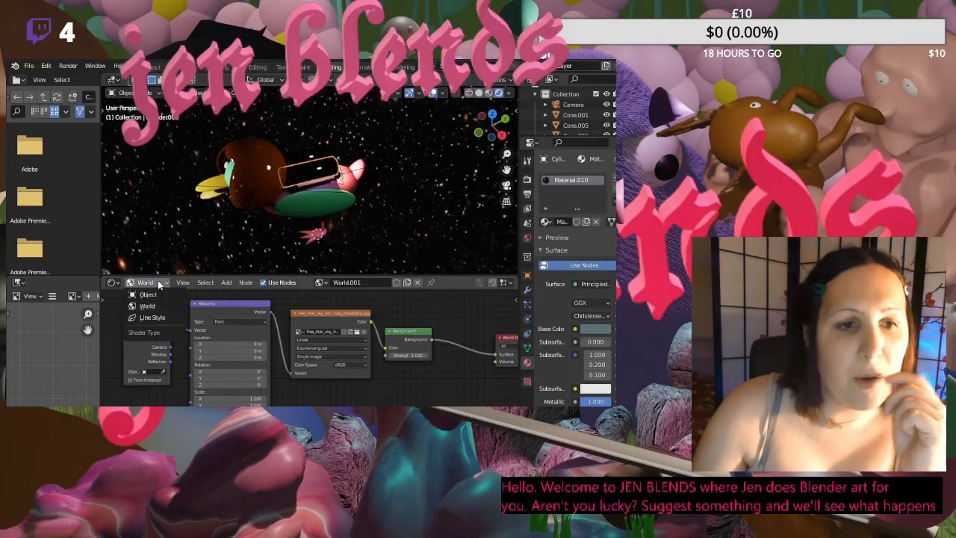
pyautogui.click(148, 294)
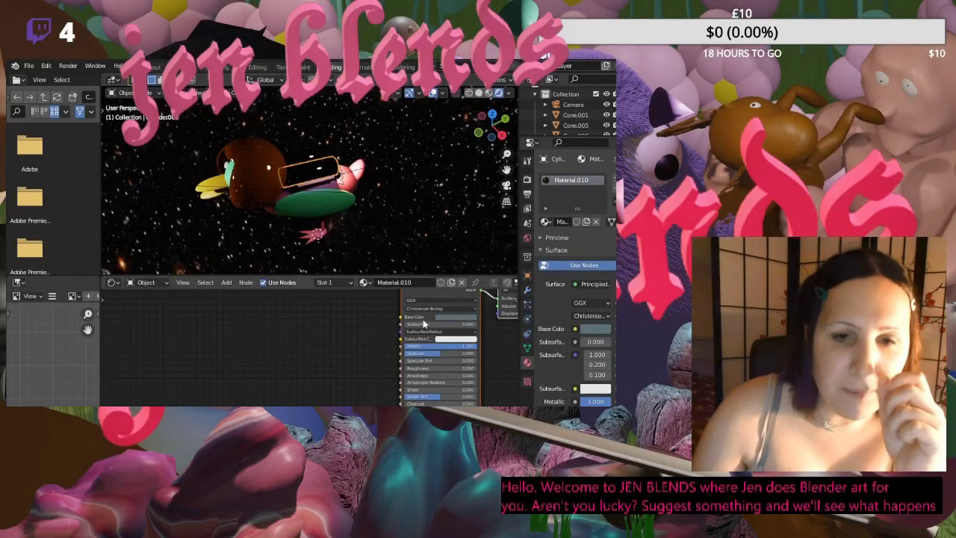
pyautogui.click(450, 320)
pyautogui.moveTo(490, 254)
pyautogui.mouseDown()
pyautogui.moveTo(493, 224)
pyautogui.moveTo(493, 270)
pyautogui.moveTo(493, 232)
pyautogui.moveTo(451, 241)
pyautogui.moveTo(460, 240)
pyautogui.mouseUp()
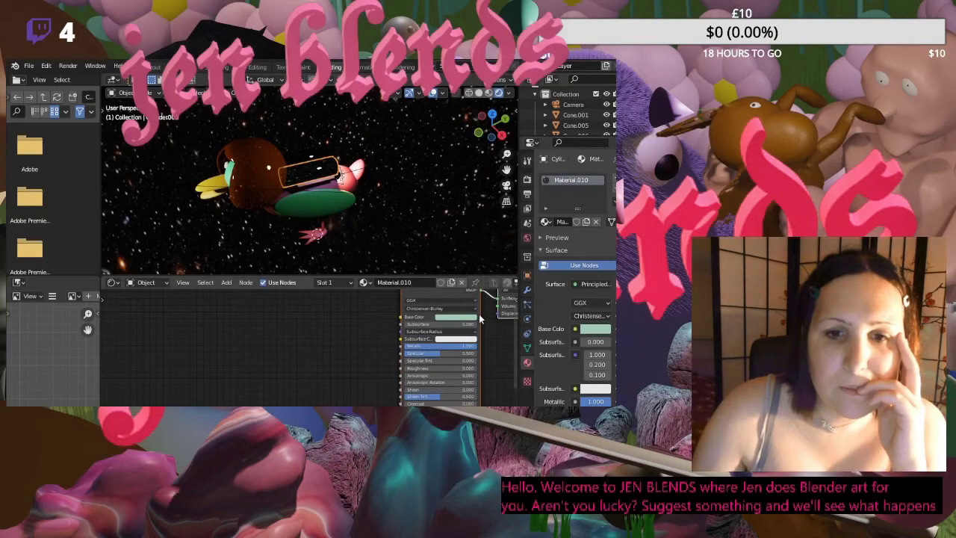
pyautogui.click(471, 317)
pyautogui.click(472, 287)
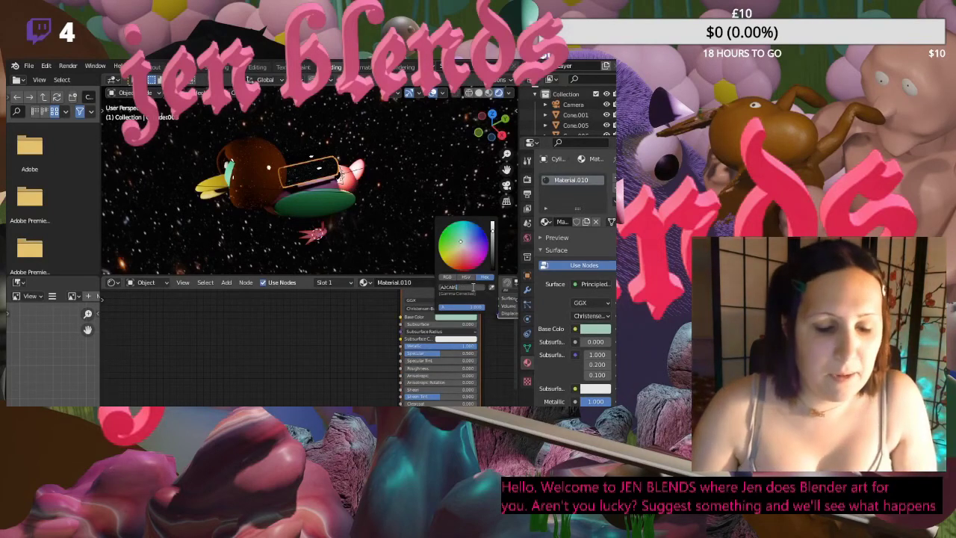
pyautogui.press('Return')
# - Give the other cylinder's Material.011 the same light teal base colour and view through the camera
pyautogui.moveTo(390, 192); pyautogui.dragTo(306, 175, button='middle')
pyautogui.click(306, 176)
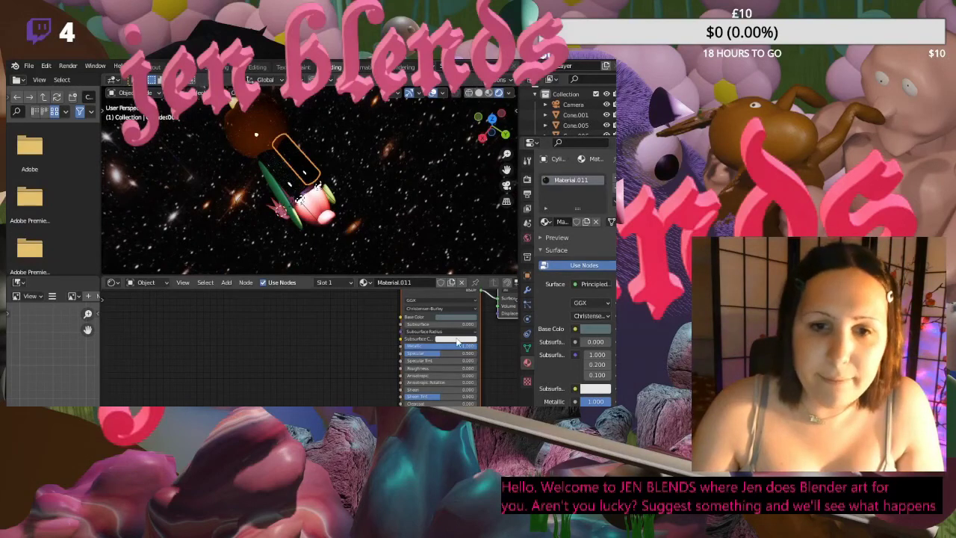
pyautogui.click(446, 317)
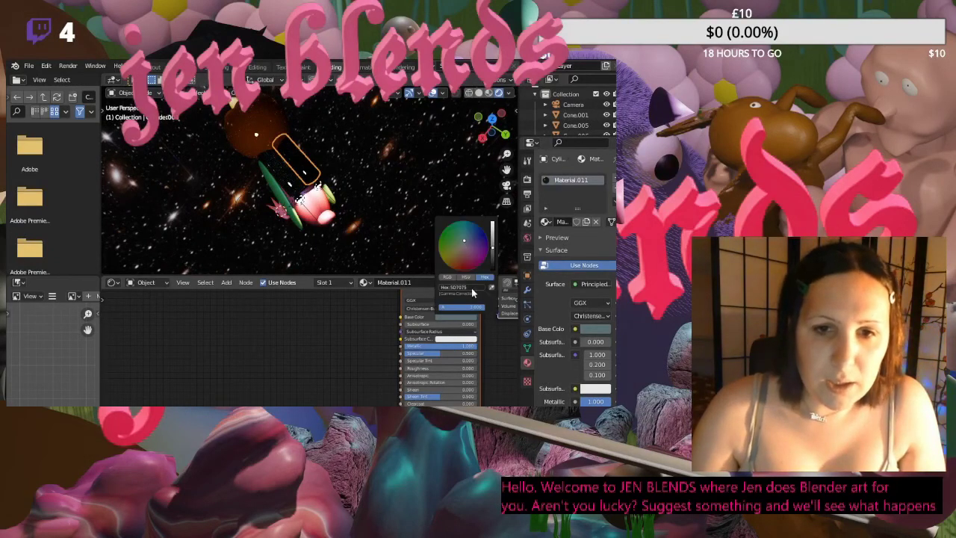
pyautogui.click(472, 287)
pyautogui.press('Return')
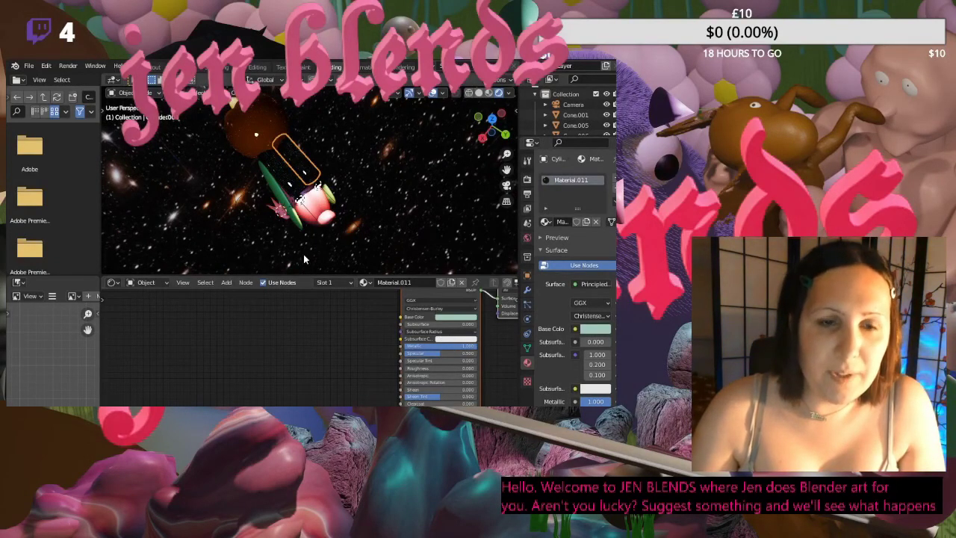
pyautogui.click(506, 185)
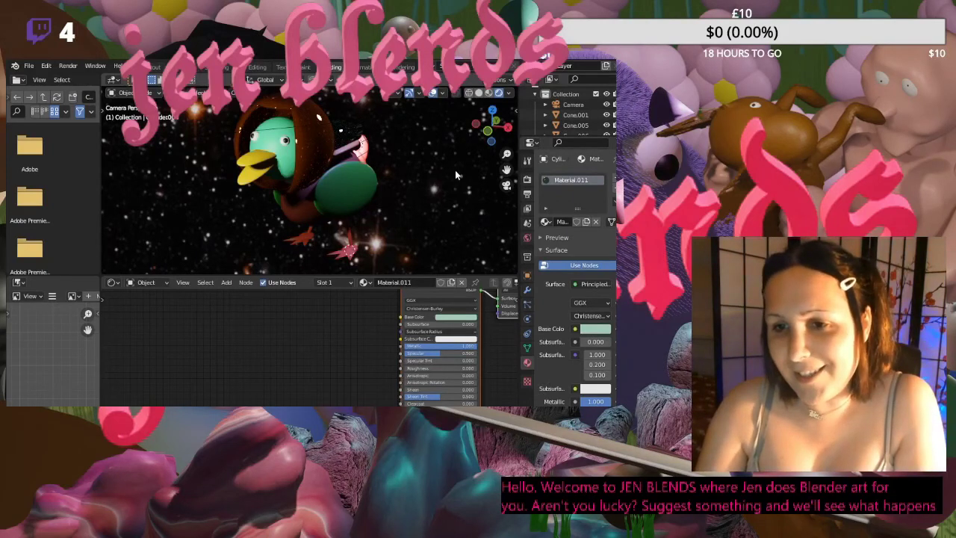
# - Switch between camera and free views to check the duck's framing, then return to Layout
pyautogui.press('Right')
pyautogui.moveTo(434, 189); pyautogui.dragTo(316, 196, button='middle')
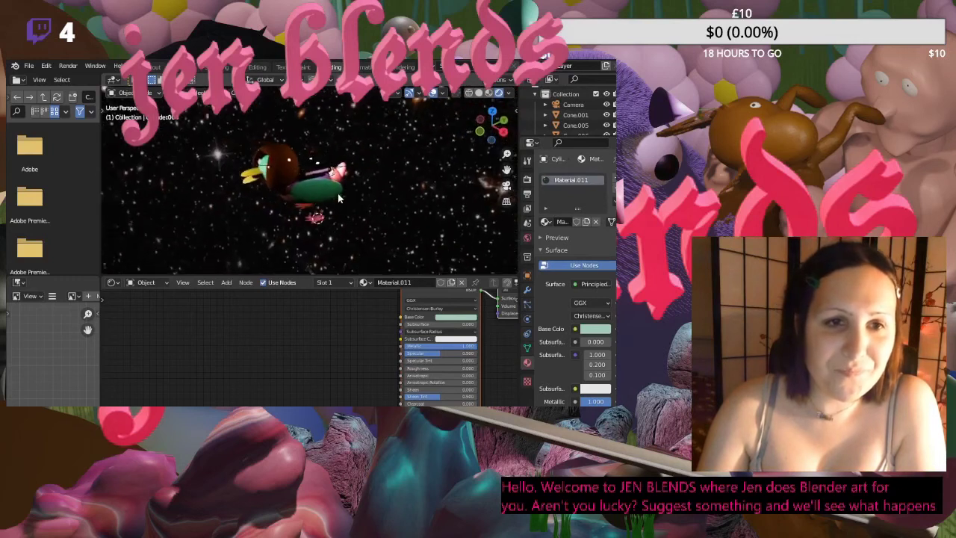
pyautogui.press('KP_0')
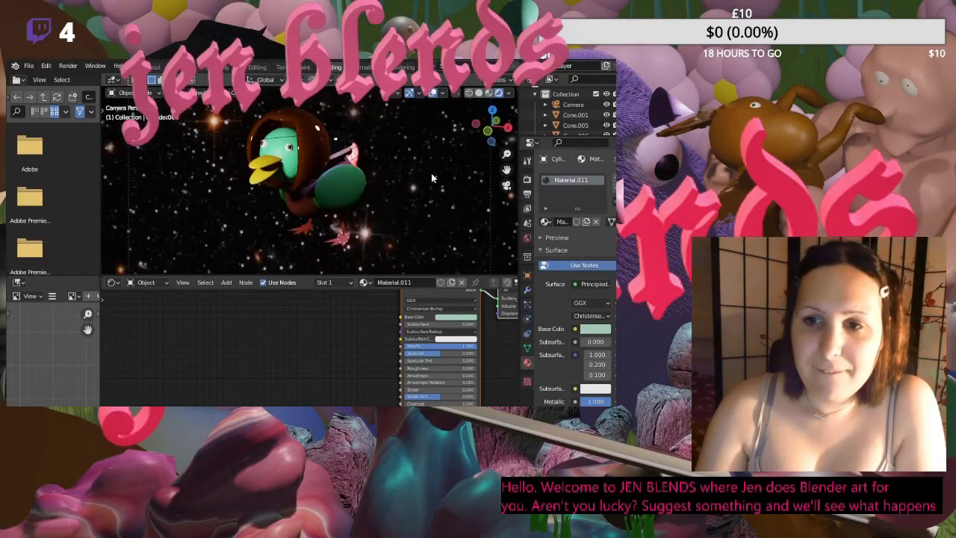
pyautogui.scroll(2, 431, 178)
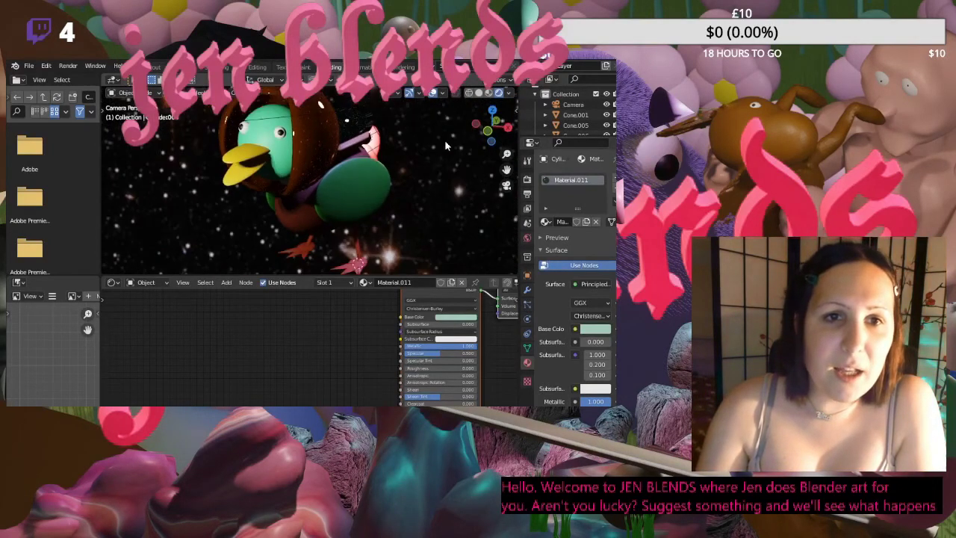
pyautogui.press('KP_0')
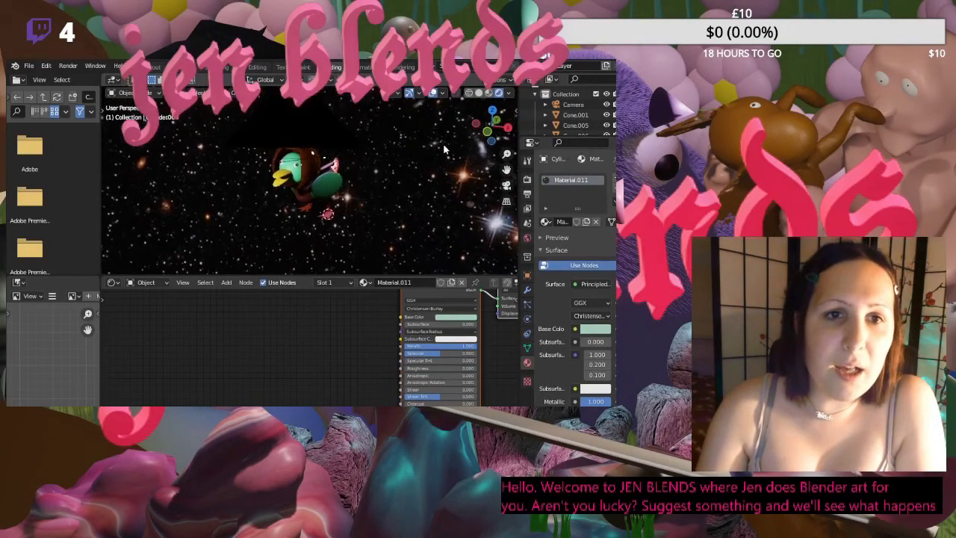
pyautogui.scroll(4, 411, 153)
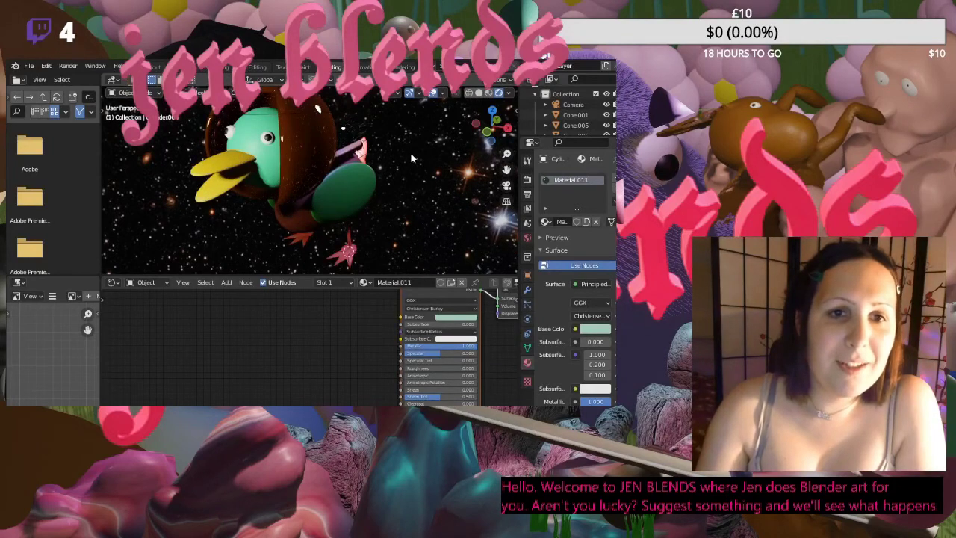
pyautogui.scroll(-4, 411, 161)
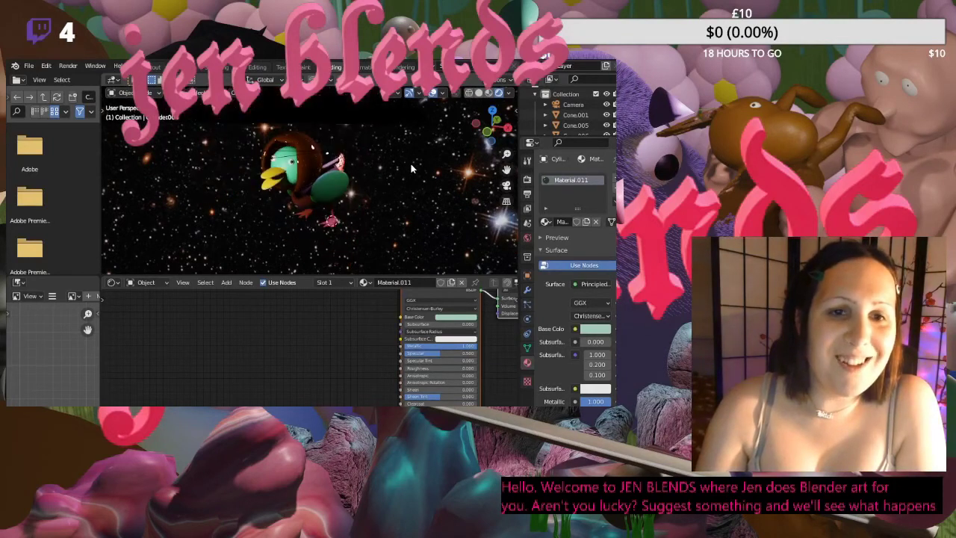
pyautogui.click(507, 185)
pyautogui.scroll(-2, 415, 166)
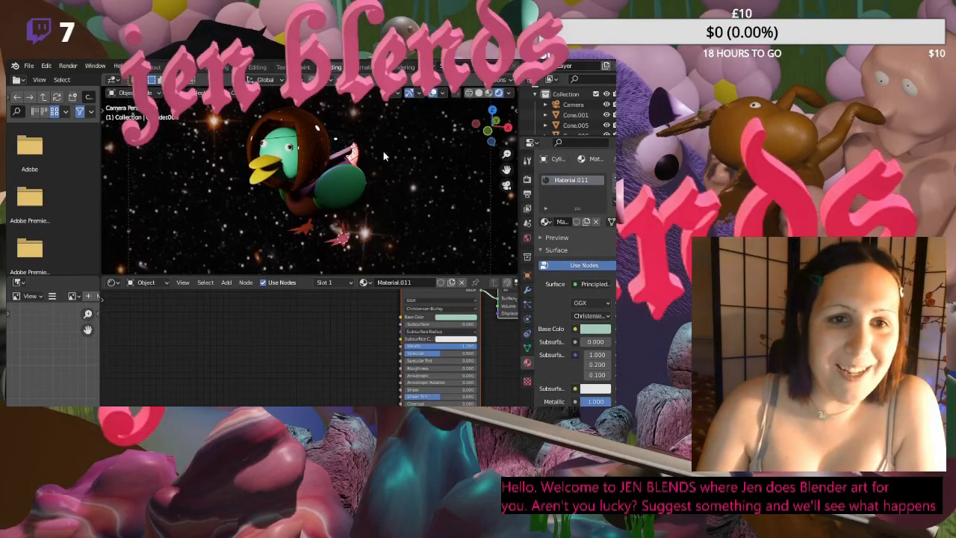
pyautogui.scroll(-1, 383, 150)
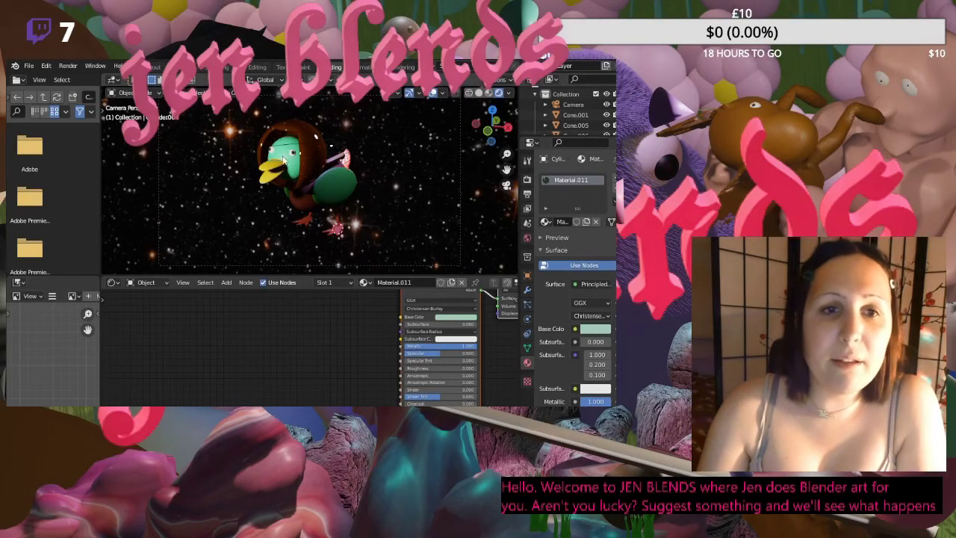
pyautogui.click(149, 66)
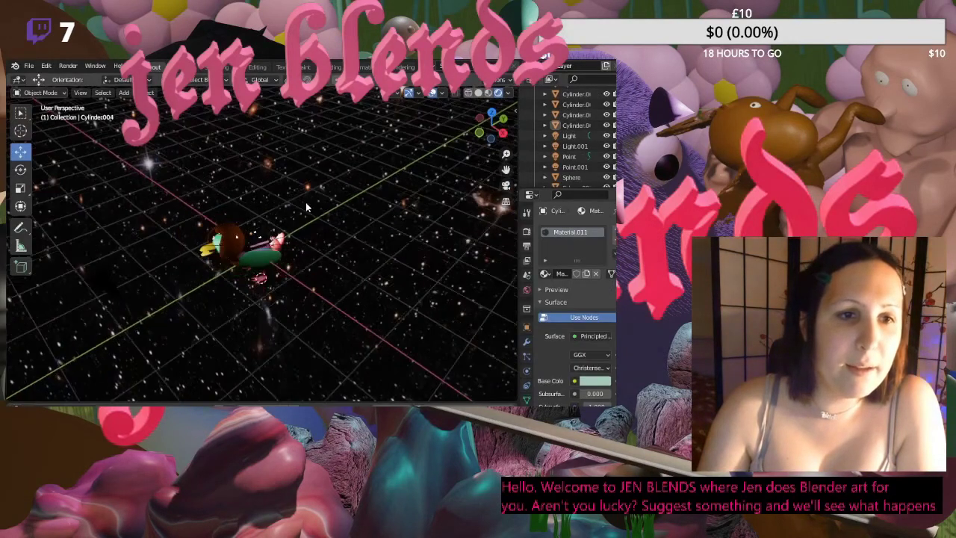
# - Raise Light.001 vertically and rotate it to aim at the duck
pyautogui.scroll(-1, 306, 207)
pyautogui.click(580, 138)
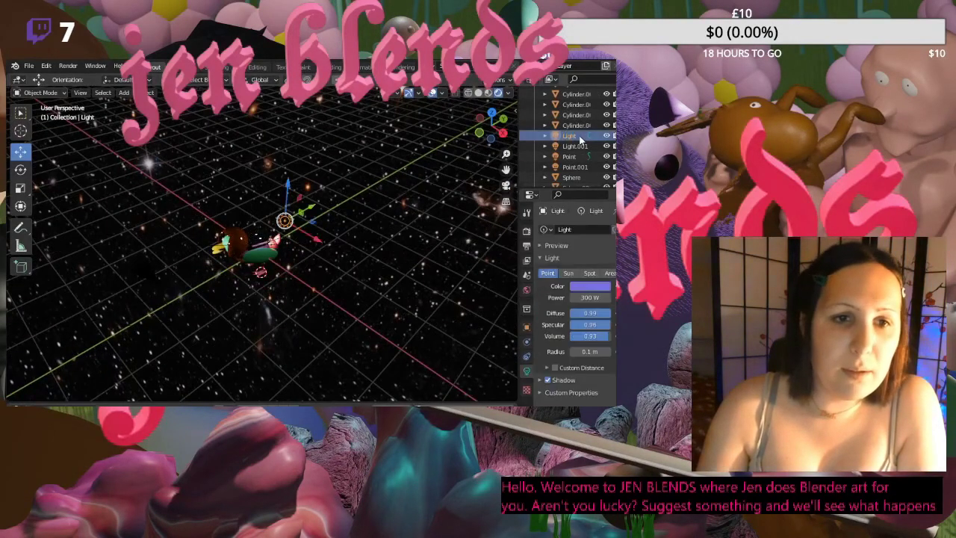
pyautogui.click(571, 147)
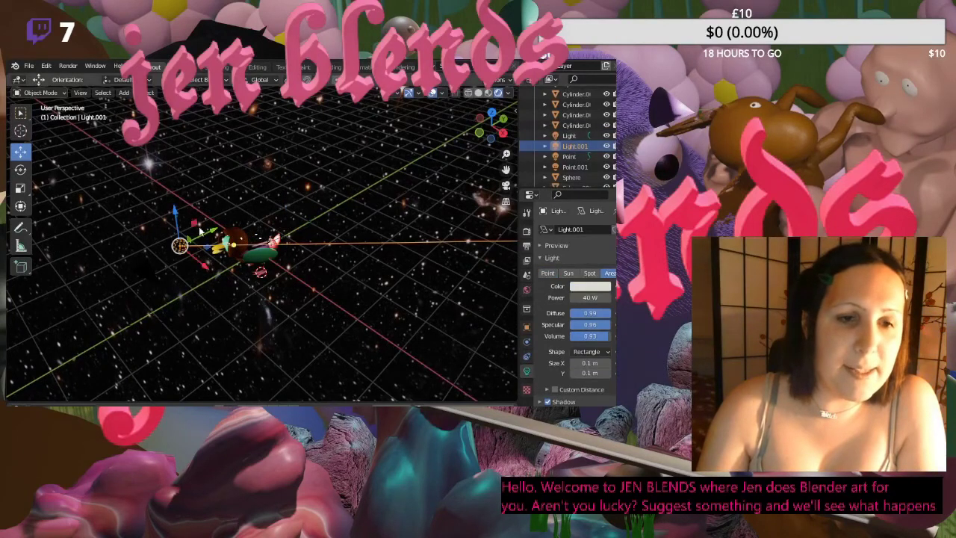
pyautogui.scroll(3, 249, 254)
pyautogui.scroll(-1, 249, 254)
pyautogui.press('g')
pyautogui.press('z')
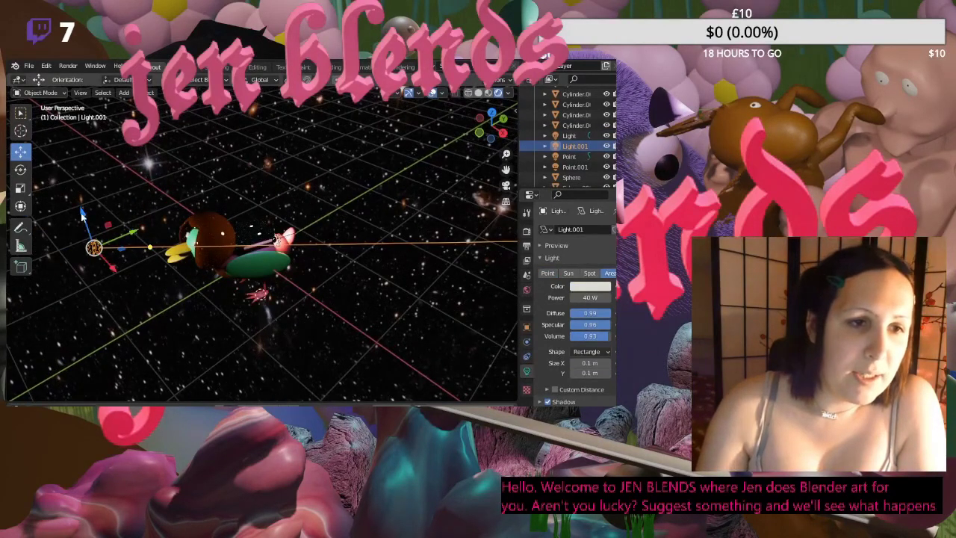
pyautogui.click(94, 170)
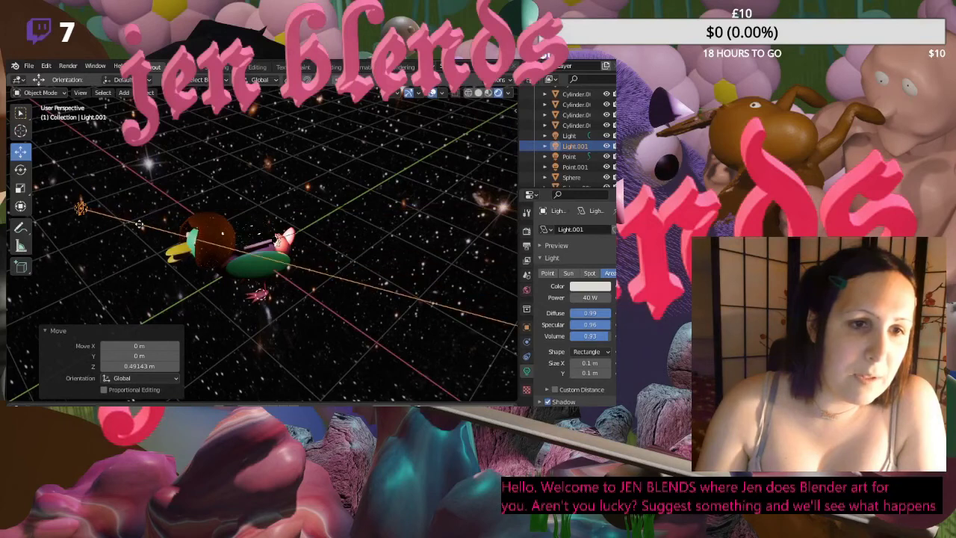
pyautogui.click(506, 185)
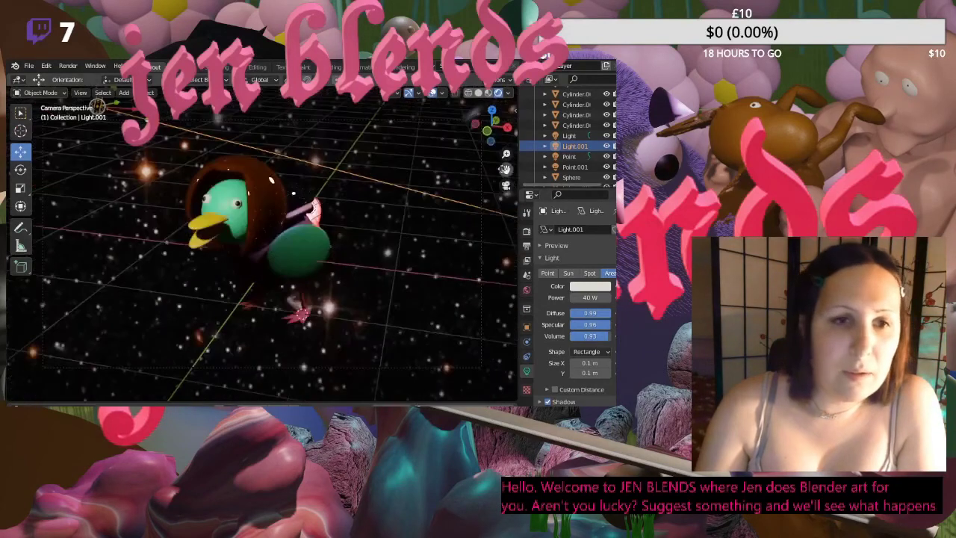
pyautogui.press('r')
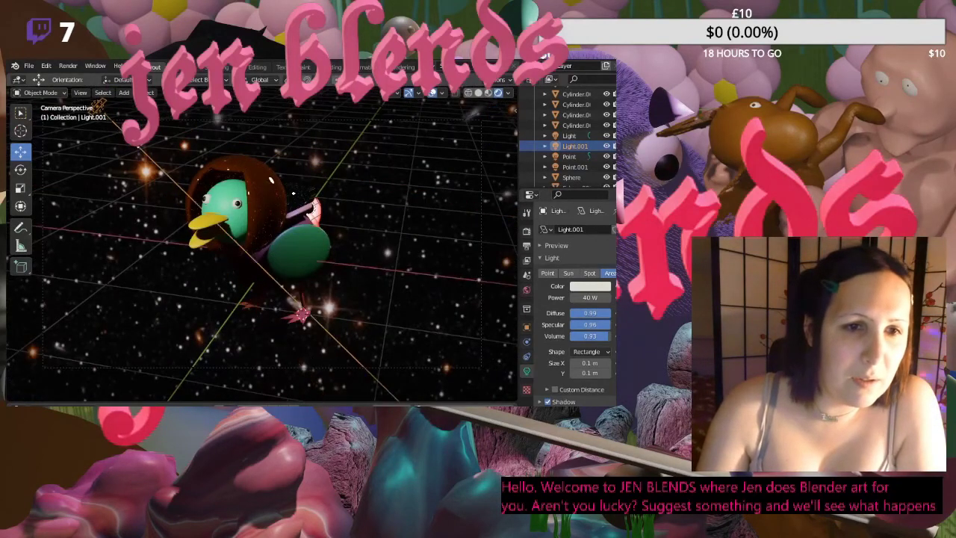
pyautogui.press('Return')
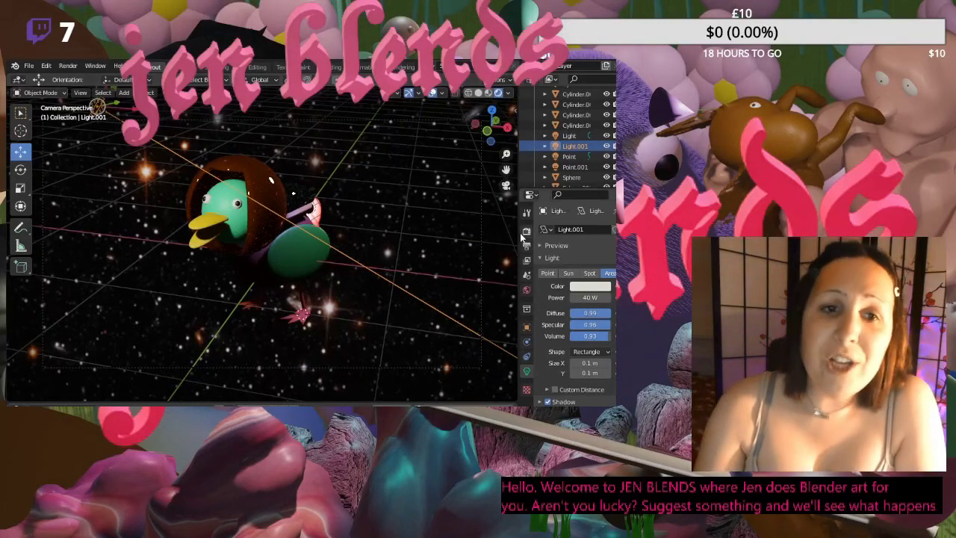
# - Change Light.001's colour to pink, hex FF35BF
pyautogui.click(590, 287)
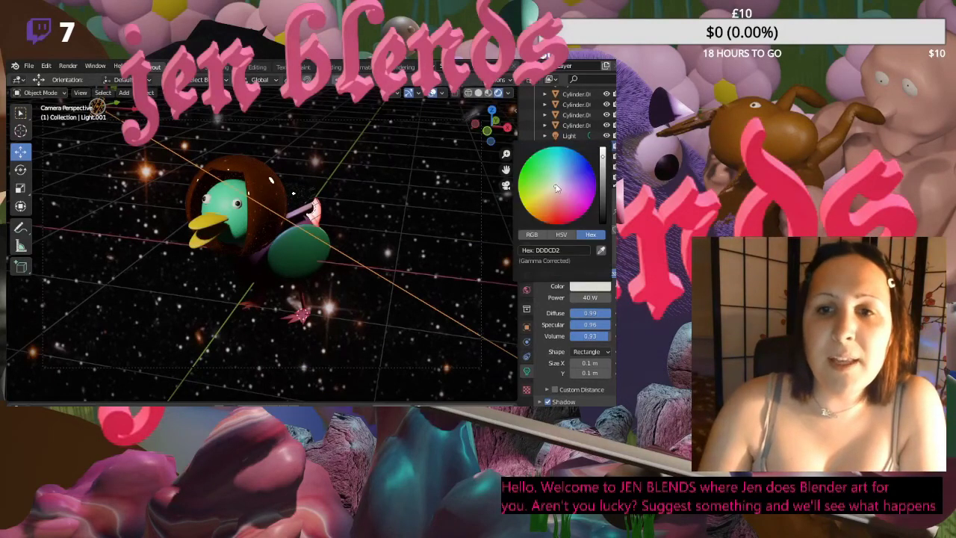
pyautogui.moveTo(557, 188)
pyautogui.mouseDown()
pyautogui.moveTo(576, 177)
pyautogui.moveTo(566, 160)
pyautogui.moveTo(576, 180)
pyautogui.mouseUp()
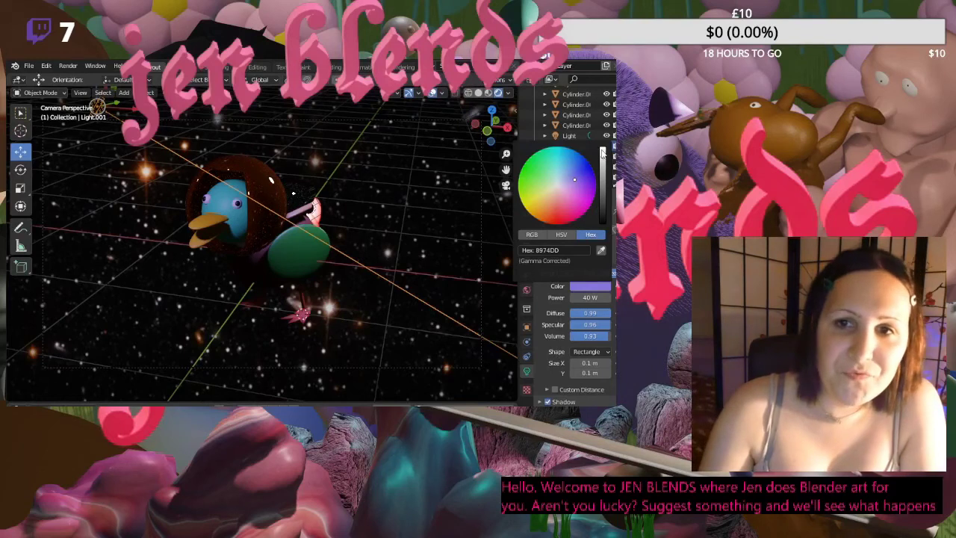
pyautogui.scroll(2, 575, 180)
pyautogui.scroll(-3, 576, 180)
pyautogui.scroll(3, 575, 180)
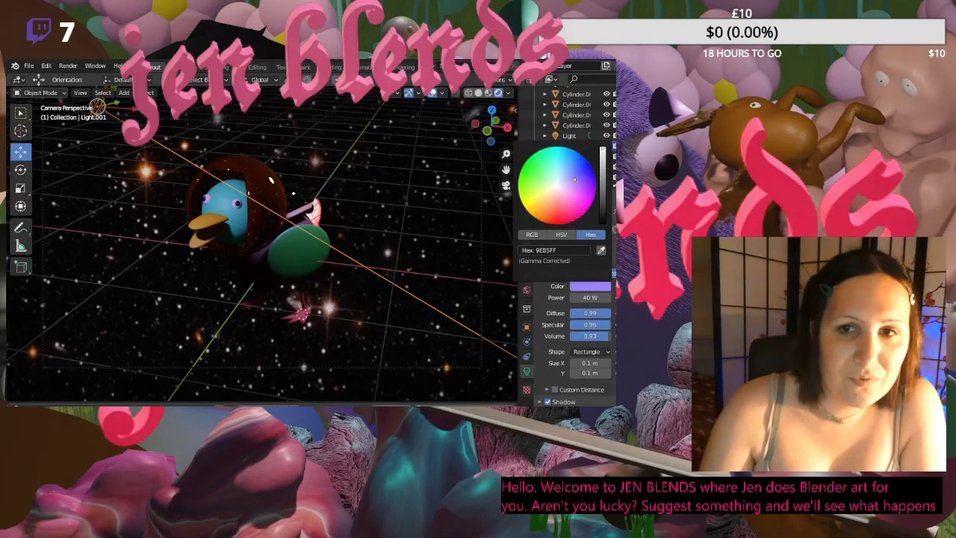
pyautogui.moveTo(580, 175); pyautogui.dragTo(577, 209)
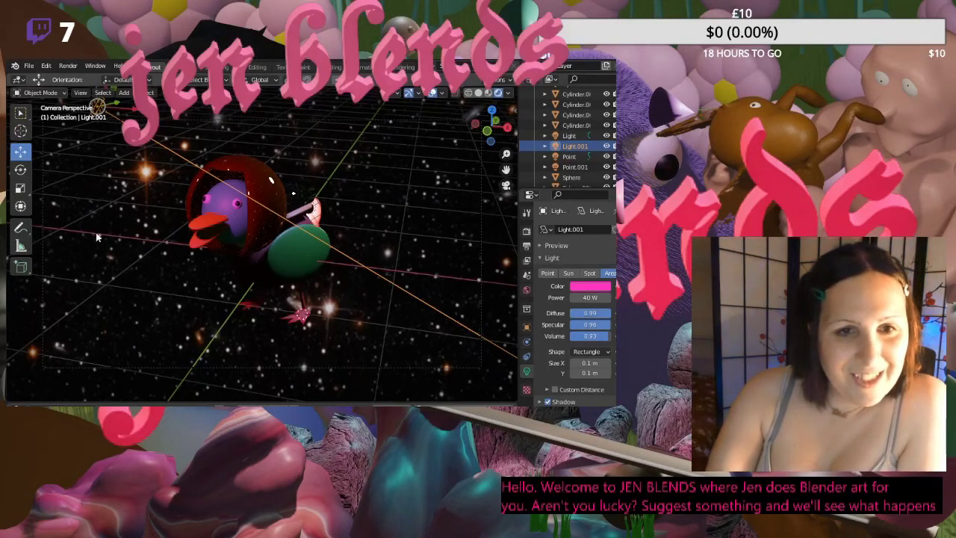
# - Box-select the duck and lights, clear the selection, and switch to solid shading
pyautogui.moveTo(166, 125); pyautogui.dragTo(417, 363)
pyautogui.click(500, 281)
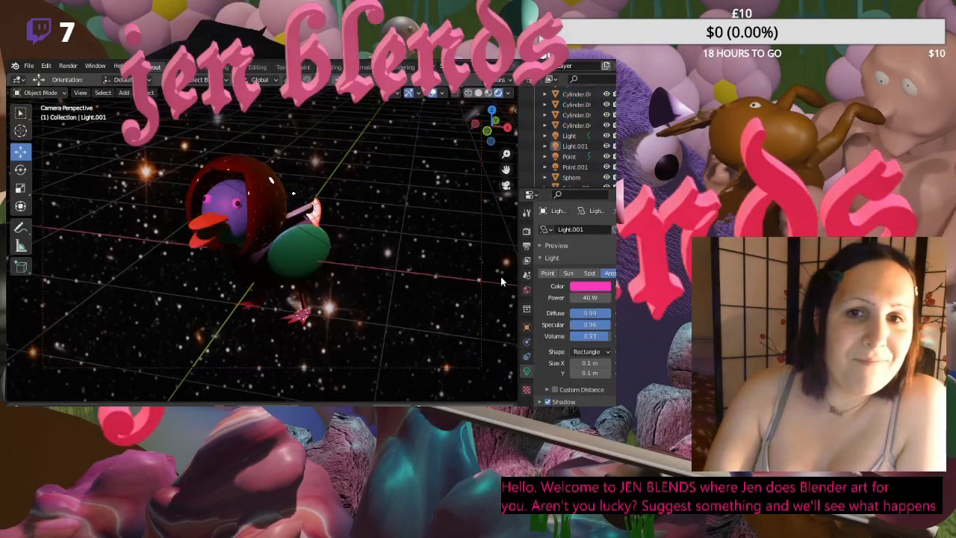
pyautogui.click(478, 93)
# - Orbit around the duck and try selecting its parts and the area light Light.001
pyautogui.scroll(-4, 345, 198)
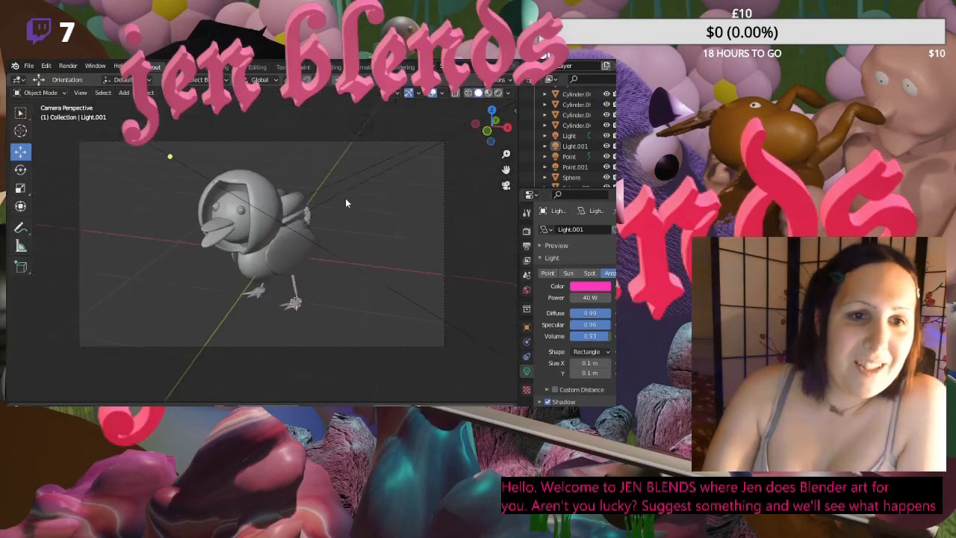
pyautogui.scroll(1, 381, 208)
pyautogui.moveTo(420, 213); pyautogui.dragTo(381, 216, button='middle')
pyautogui.moveTo(134, 157); pyautogui.dragTo(146, 177)
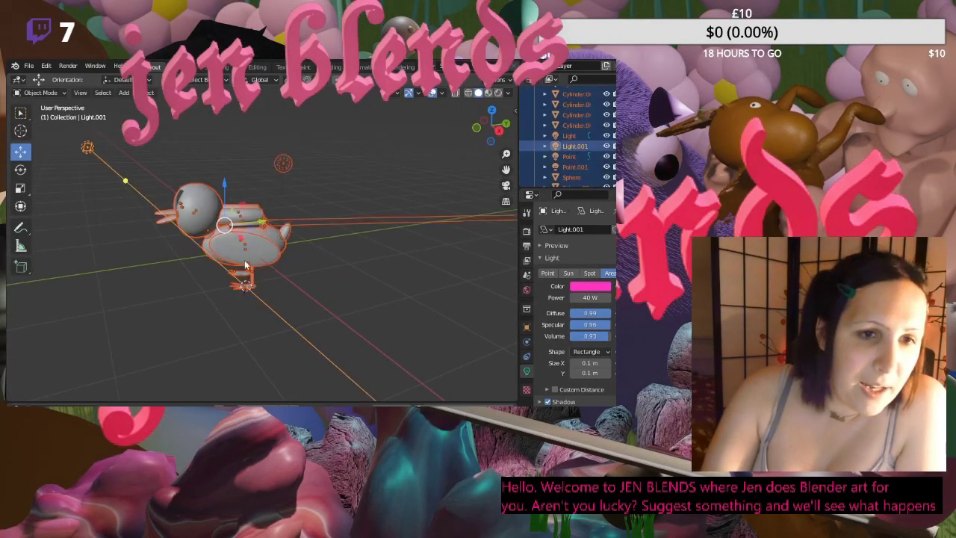
pyautogui.click(286, 277)
pyautogui.click(192, 200)
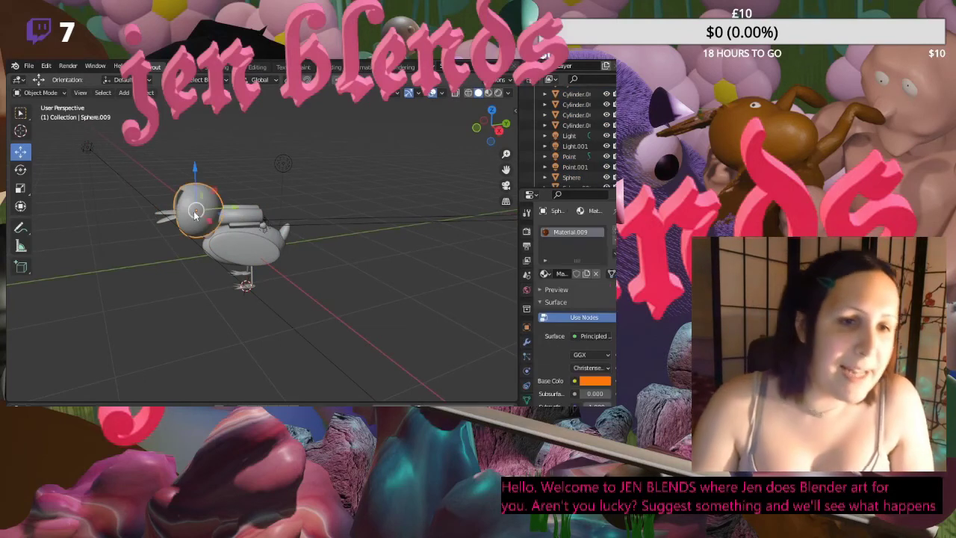
pyautogui.moveTo(152, 169); pyautogui.dragTo(264, 300)
pyautogui.keyDown('shift'); pyautogui.click(288, 234); pyautogui.keyUp('shift')
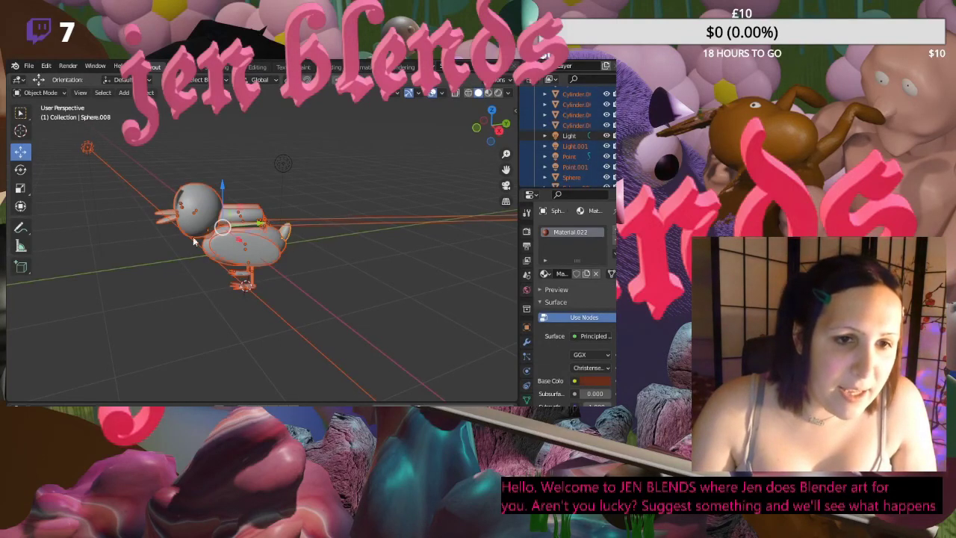
pyautogui.click(87, 149)
pyautogui.click(146, 243)
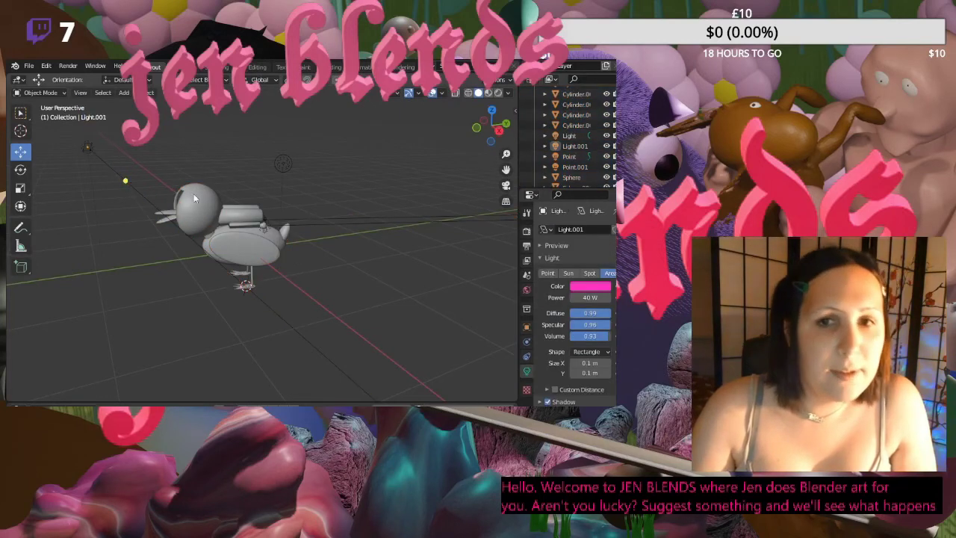
# - With the duck upright in view, select Light.001 and rotate it with R to point left
pyautogui.moveTo(395, 197); pyautogui.dragTo(265, 221, button='middle')
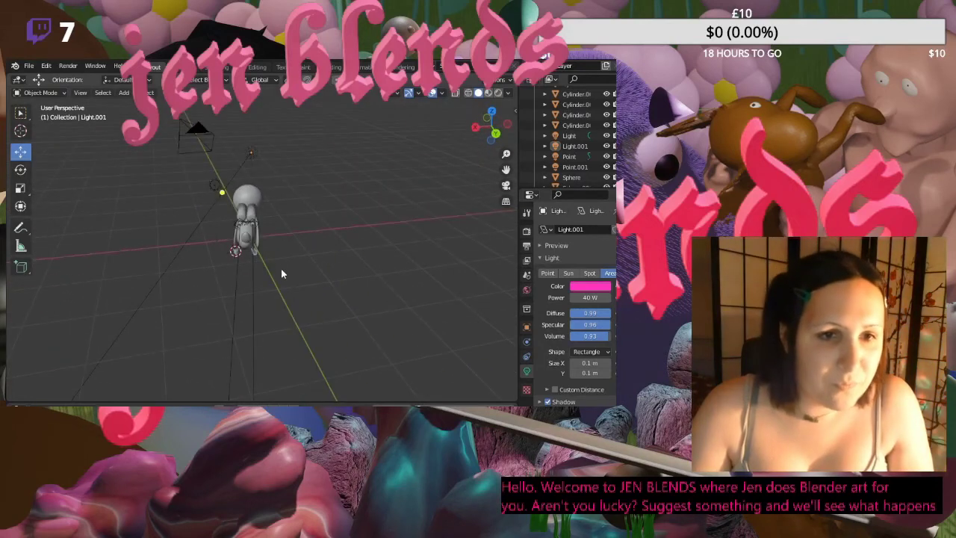
pyautogui.moveTo(281, 268); pyautogui.dragTo(233, 183)
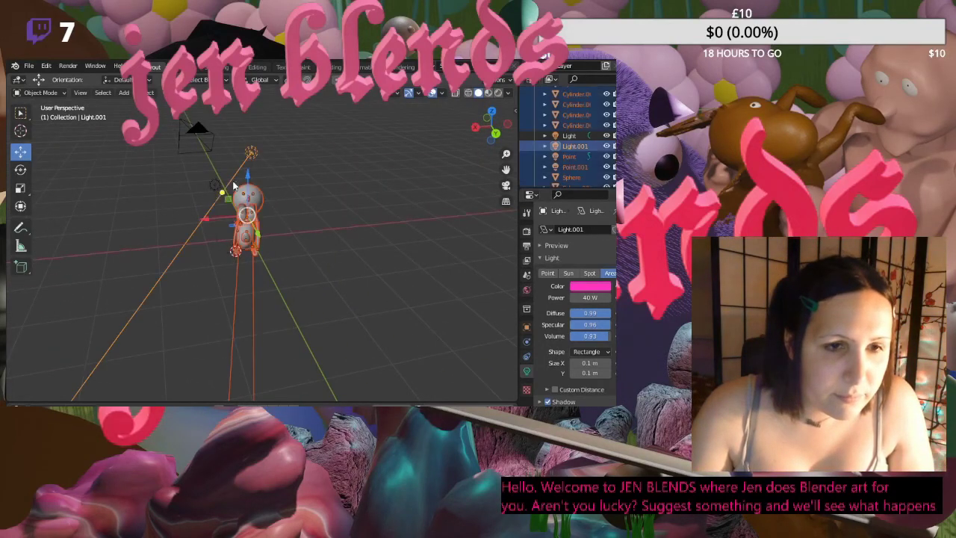
pyautogui.click(293, 233)
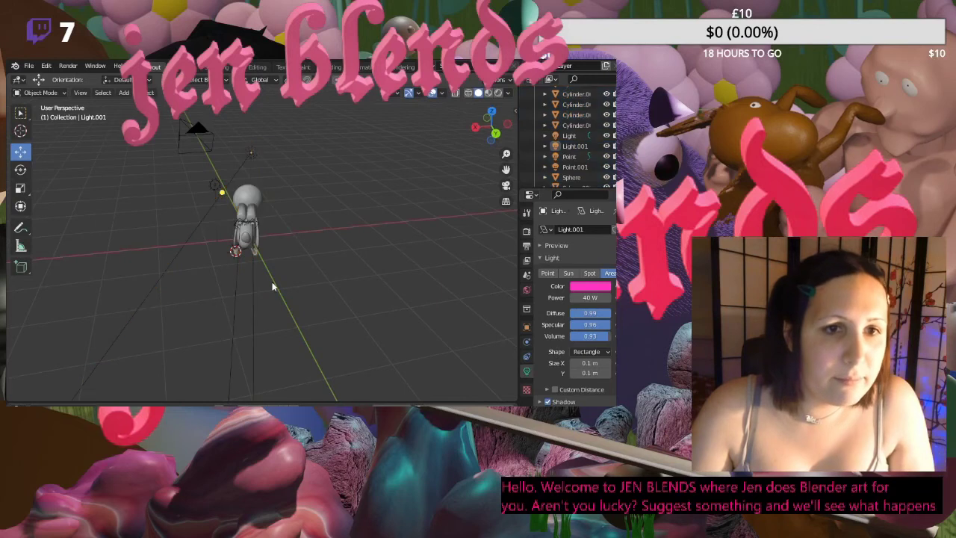
pyautogui.moveTo(272, 282); pyautogui.dragTo(238, 191)
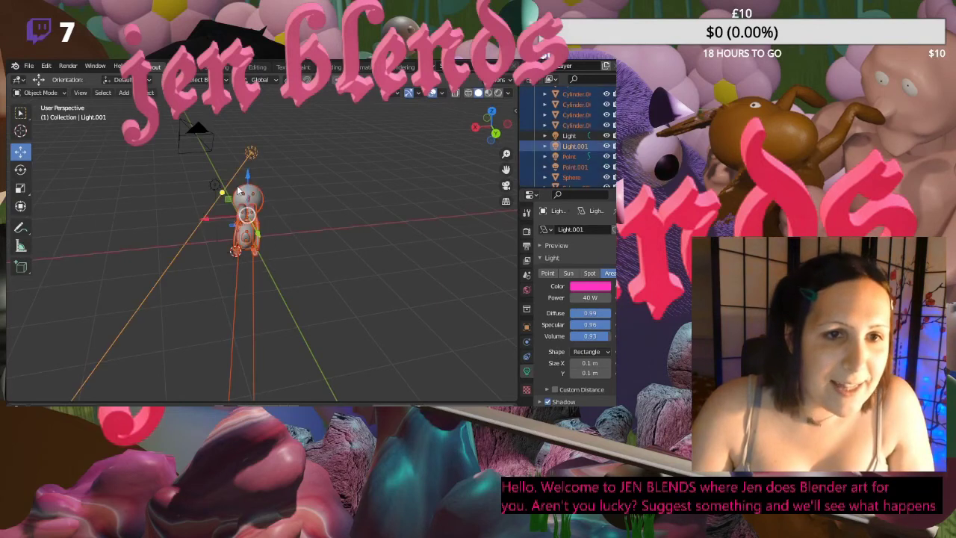
pyautogui.click(280, 196)
pyautogui.moveTo(271, 266); pyautogui.dragTo(240, 185)
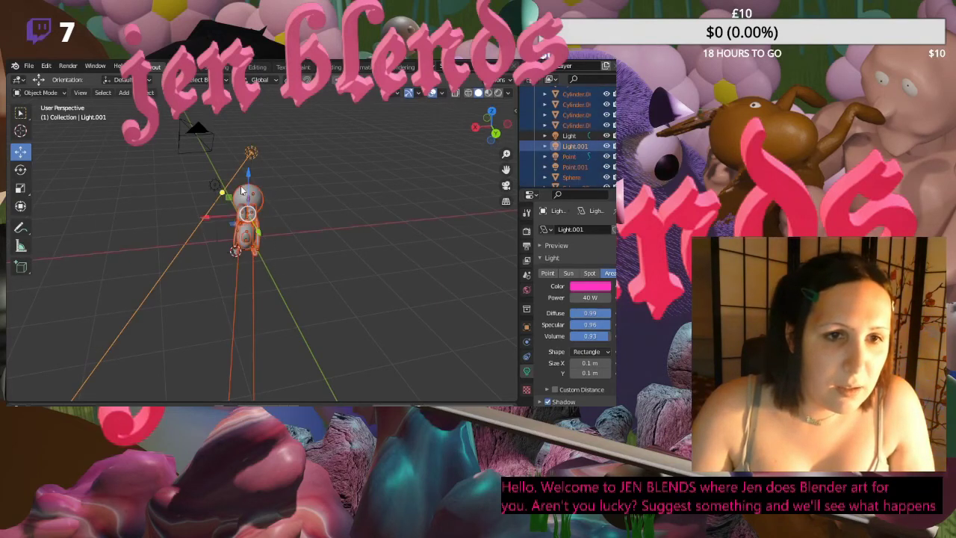
pyautogui.click(292, 192)
pyautogui.click(265, 153)
pyautogui.moveTo(374, 219); pyautogui.dragTo(292, 203, button='middle')
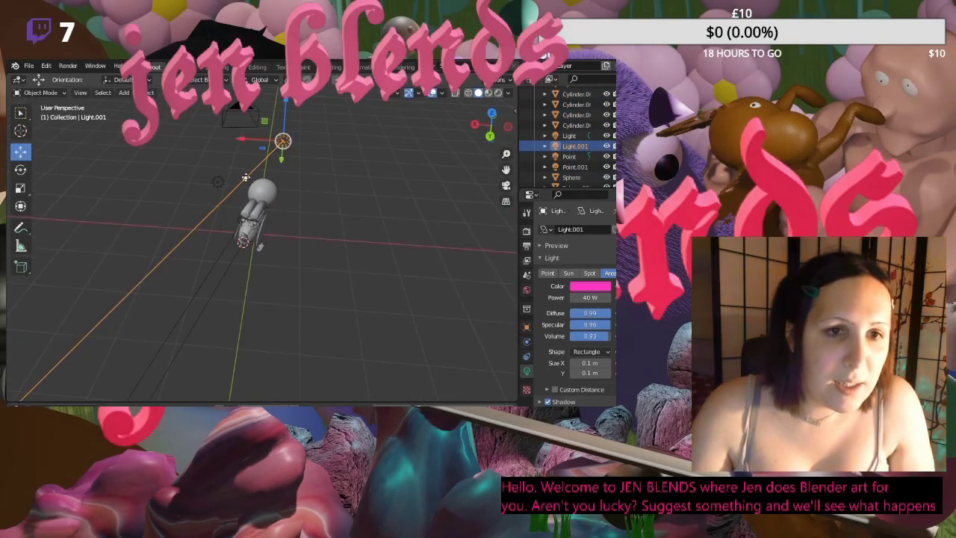
pyautogui.press('r')
pyautogui.click(329, 252)
# - Box-select the duck and look through the scene camera
pyautogui.moveTo(288, 270); pyautogui.dragTo(221, 184)
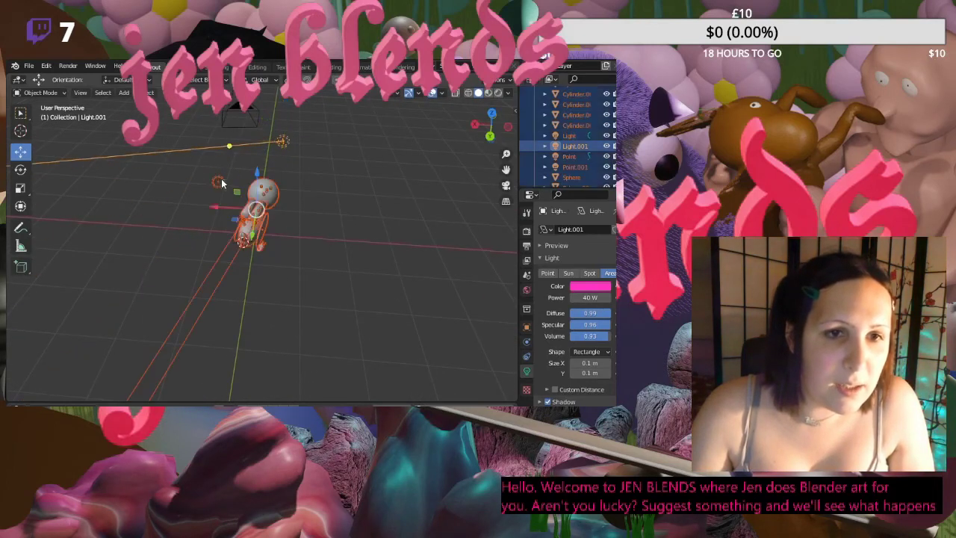
pyautogui.click(341, 205)
pyautogui.moveTo(271, 254); pyautogui.dragTo(224, 181)
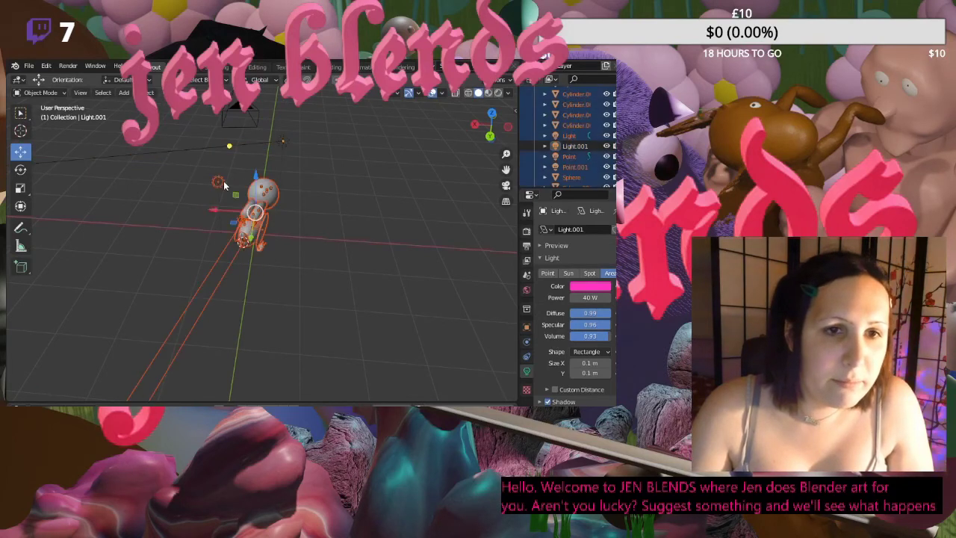
pyautogui.moveTo(317, 234); pyautogui.dragTo(399, 248, button='middle')
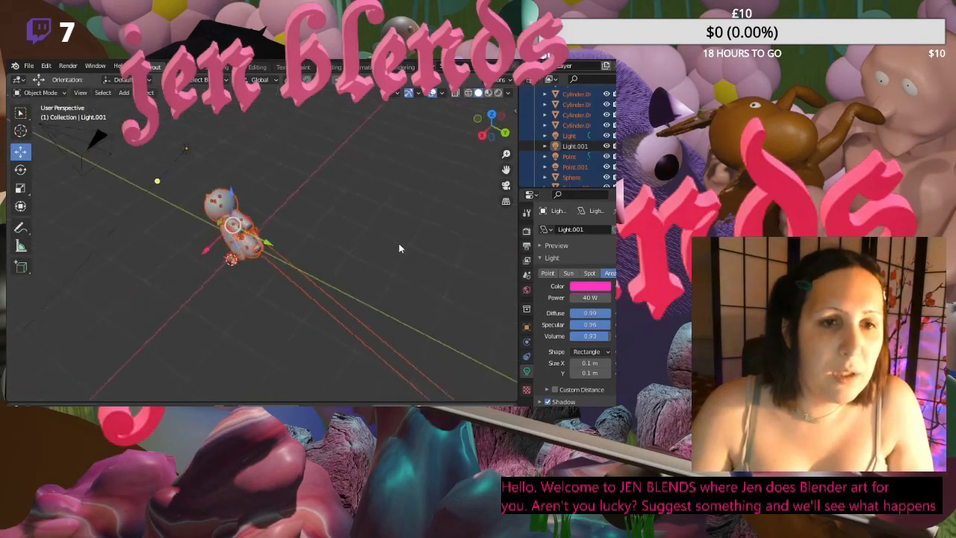
pyautogui.click(507, 185)
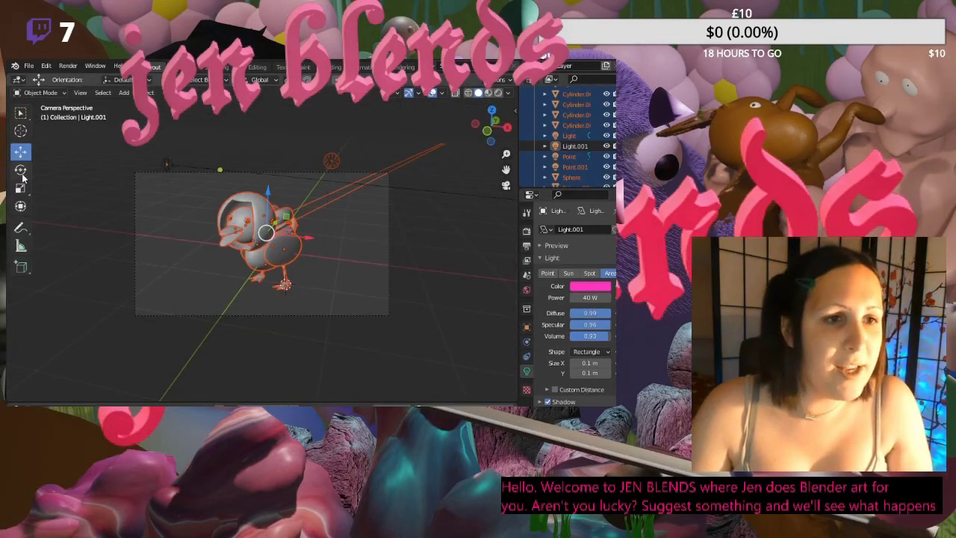
# - Rotate the duck about Z, then -9.44° about the global Y axis
pyautogui.hotkey('shift', 'space')
pyautogui.press('r')
pyautogui.moveTo(314, 239); pyautogui.dragTo(306, 262)
pyautogui.moveTo(304, 224); pyautogui.dragTo(292, 200)
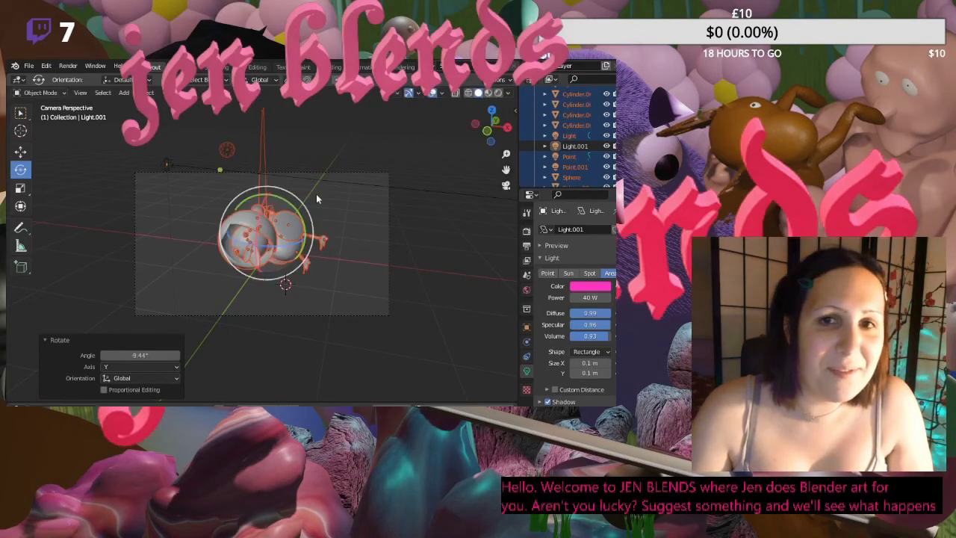
# - Preview the rendered look, then deselect every object with Alt+A and zoom the camera view out
pyautogui.click(498, 95)
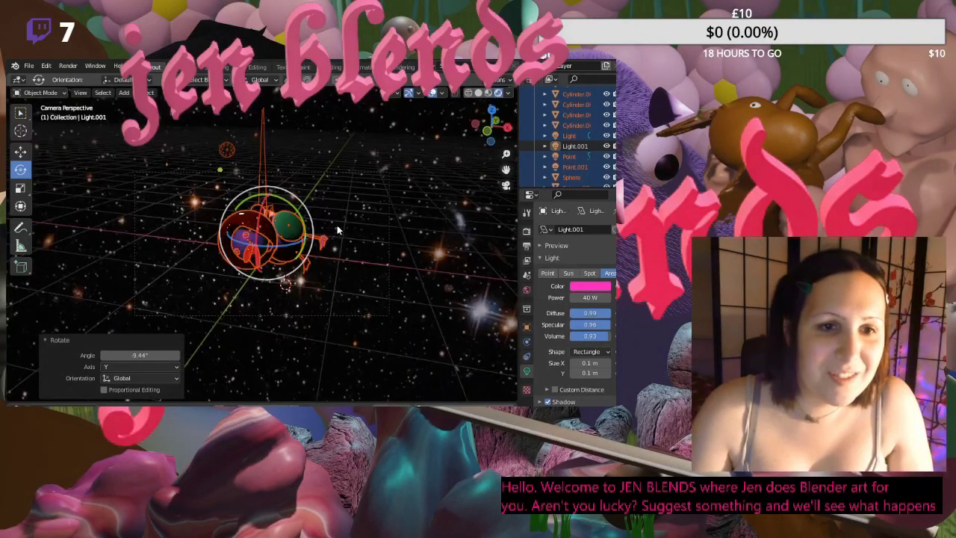
pyautogui.scroll(2, 337, 224)
pyautogui.click(426, 168)
pyautogui.moveTo(426, 169); pyautogui.dragTo(463, 200, button='middle')
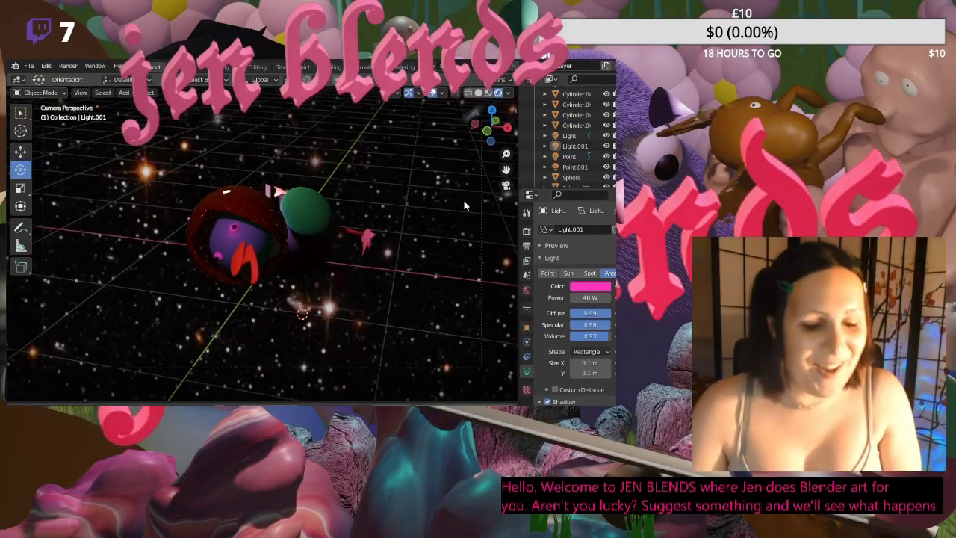
pyautogui.press('a')
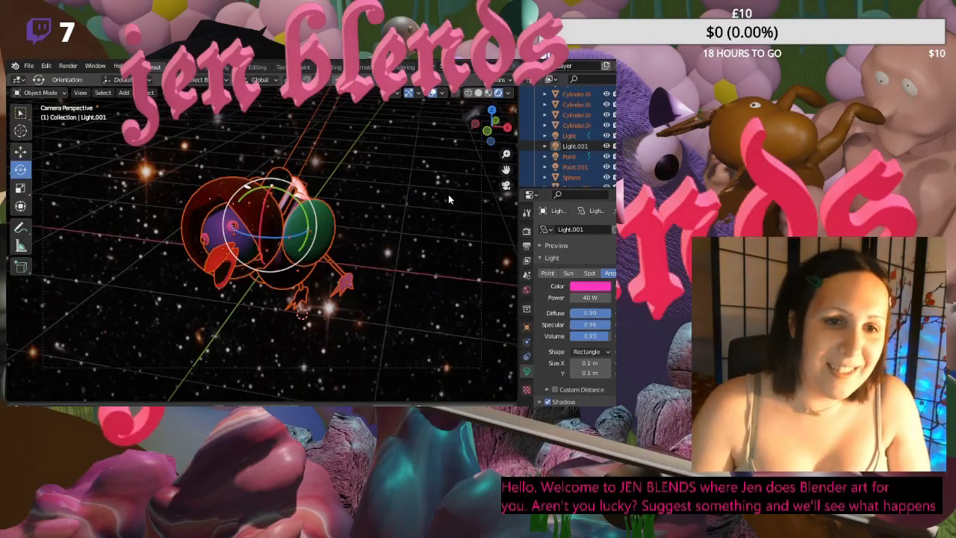
pyautogui.hotkey('alt', 'r')
pyautogui.hotkey('alt', 'a')
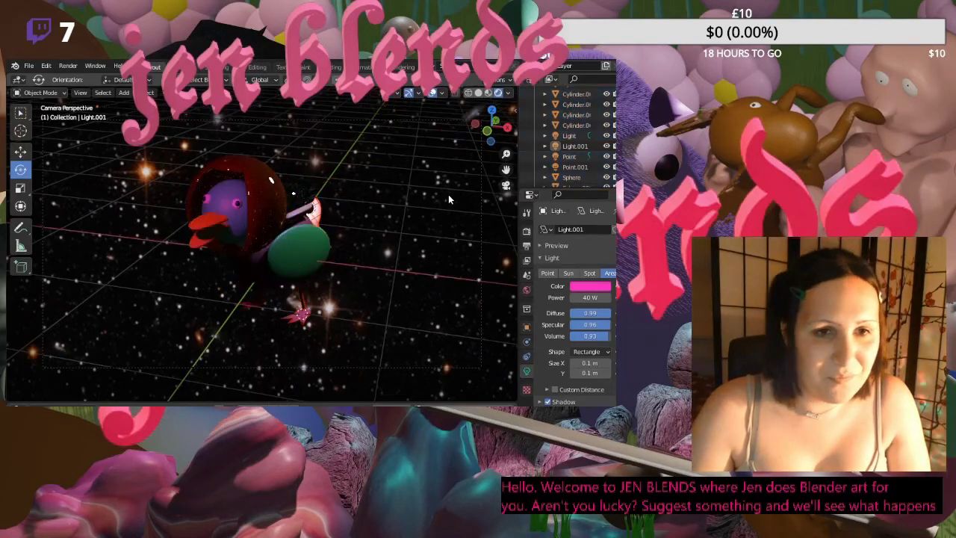
pyautogui.scroll(2, 380, 225)
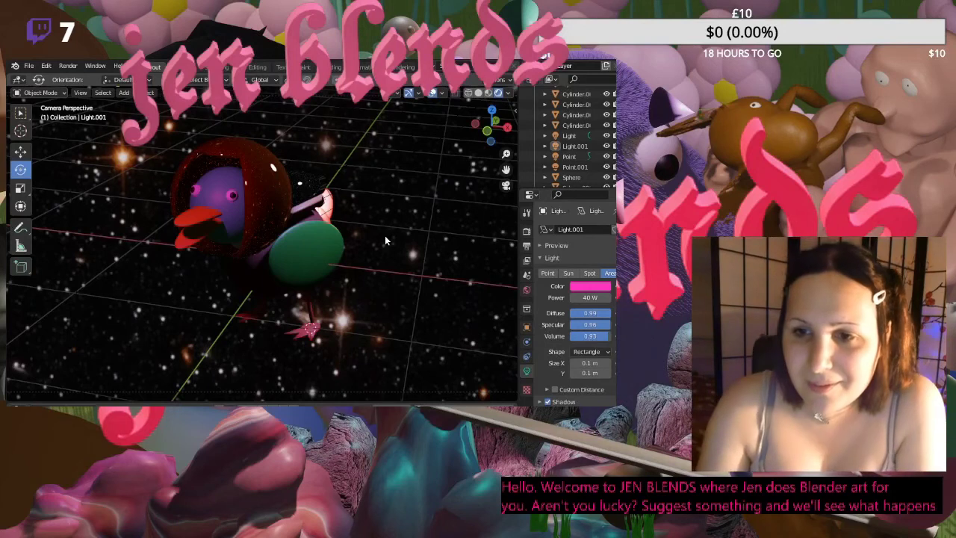
pyautogui.scroll(-3, 407, 221)
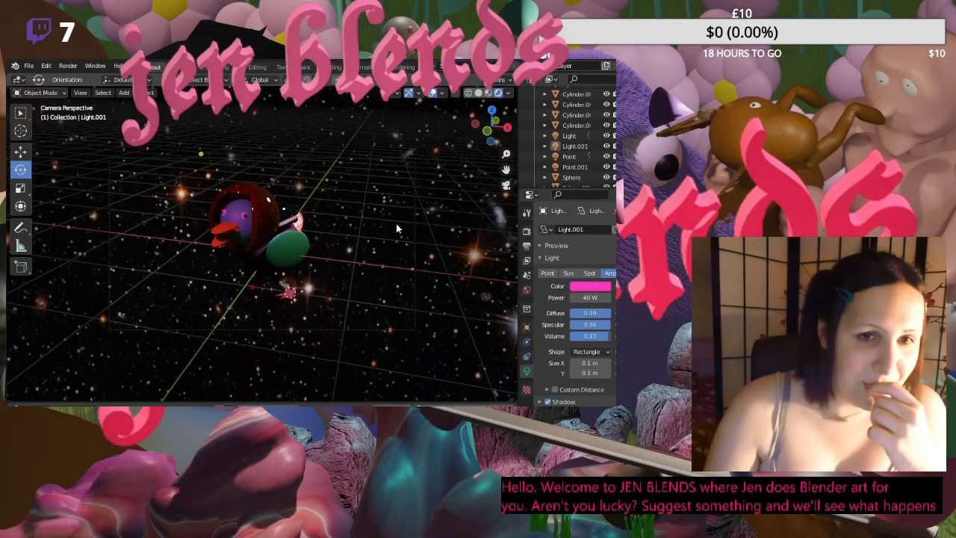
pyautogui.scroll(-6, 398, 230)
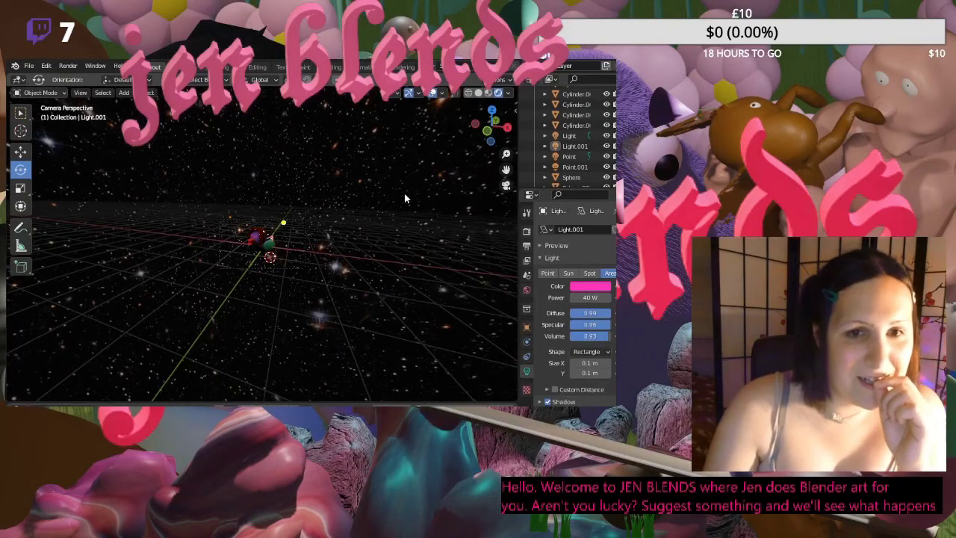
# - Switch to the Shading workspace and view the rendered duck through the scene camera, zoomed in
pyautogui.click(335, 67)
pyautogui.scroll(-4, 361, 195)
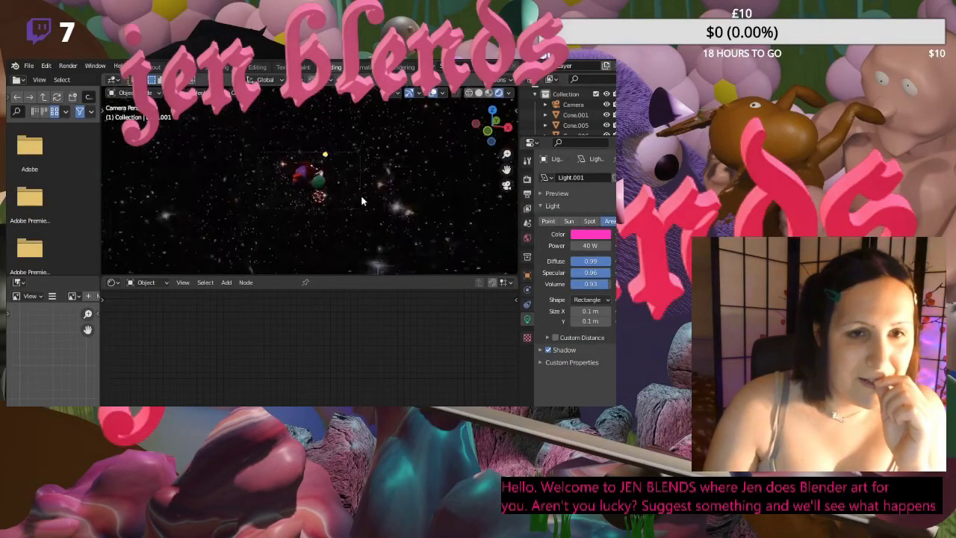
pyautogui.scroll(5, 414, 200)
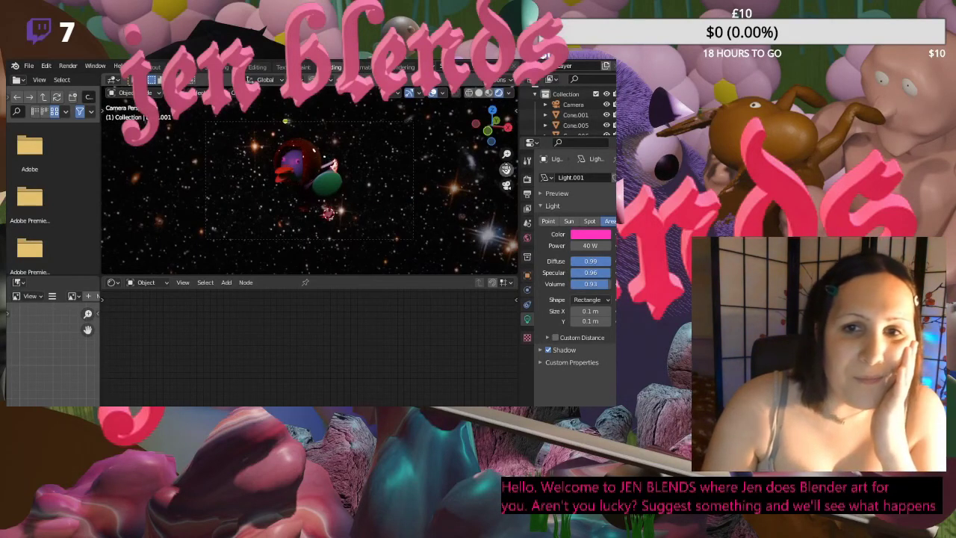
pyautogui.click(506, 185)
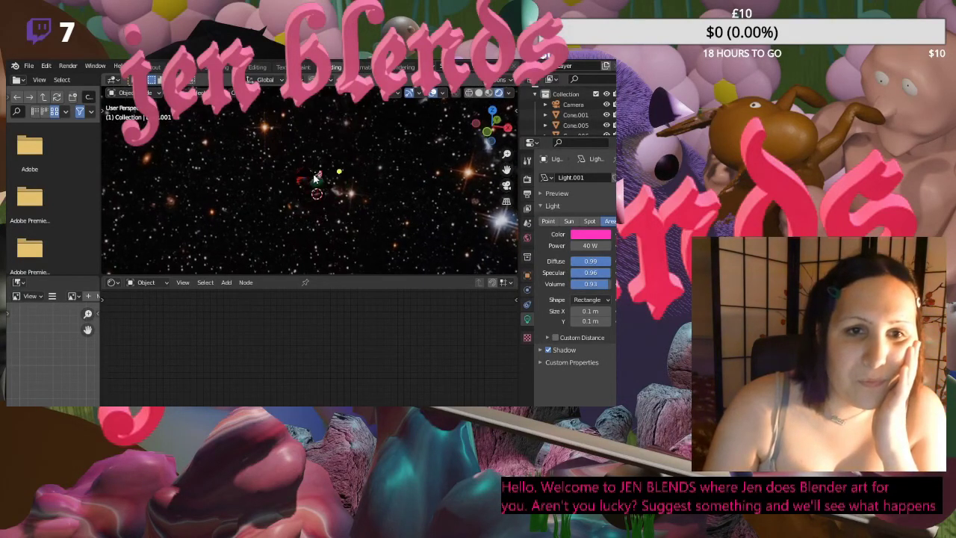
pyautogui.click(506, 184)
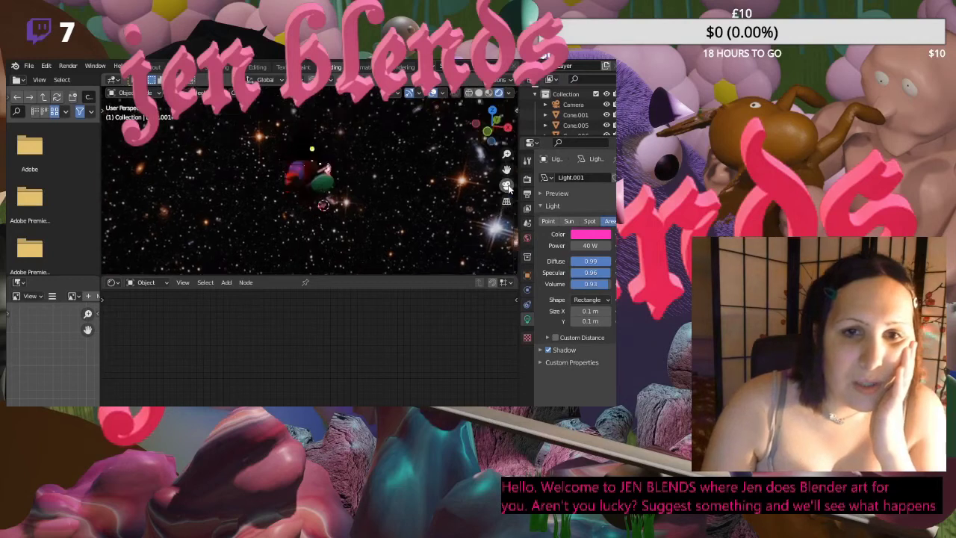
pyautogui.scroll(1, 322, 211)
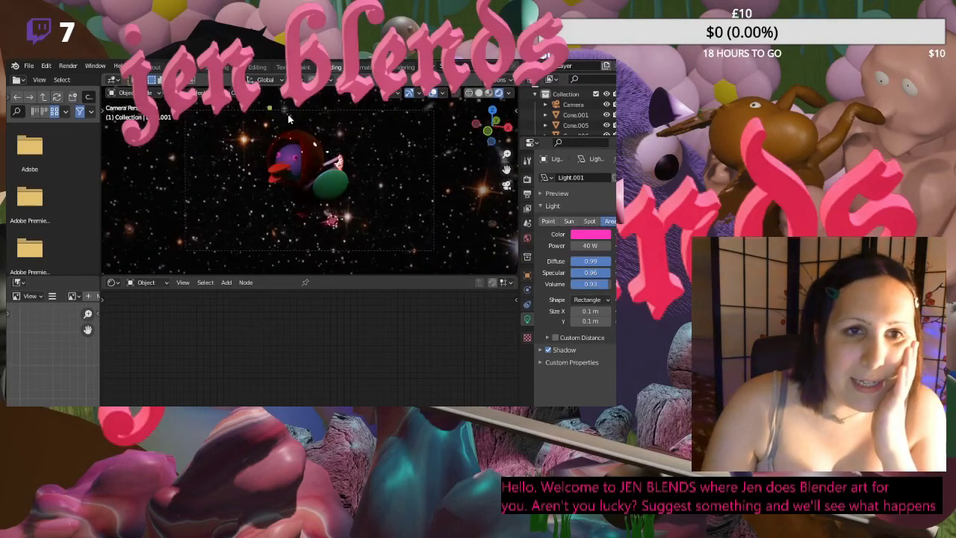
pyautogui.scroll(1, 348, 182)
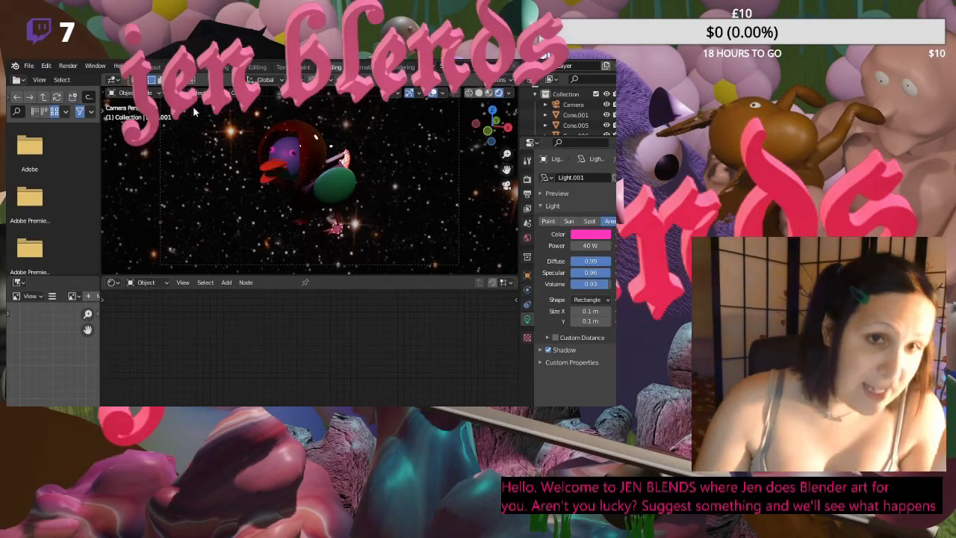
# - Open the Render menu, then orbit out of camera view and select the scene camera
pyautogui.click(68, 66)
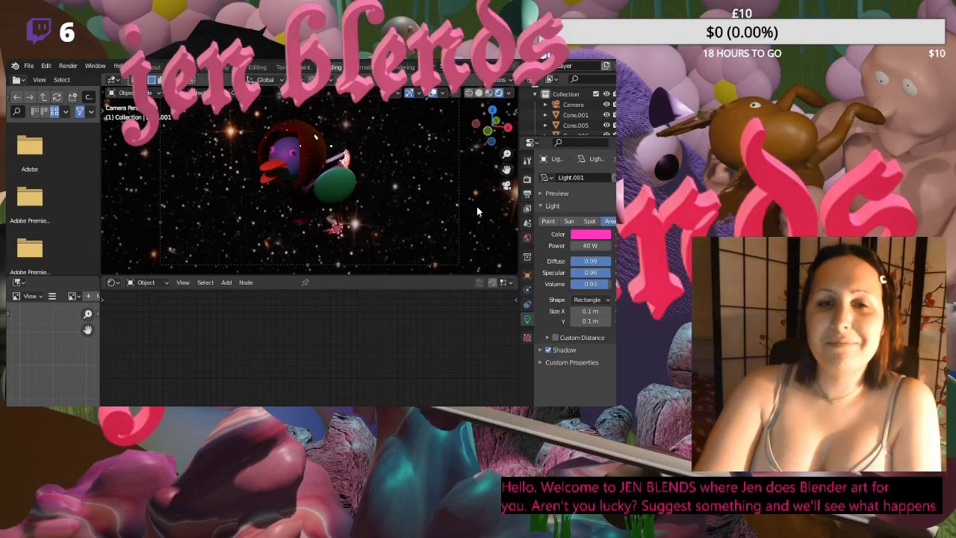
pyautogui.scroll(-2, 419, 177)
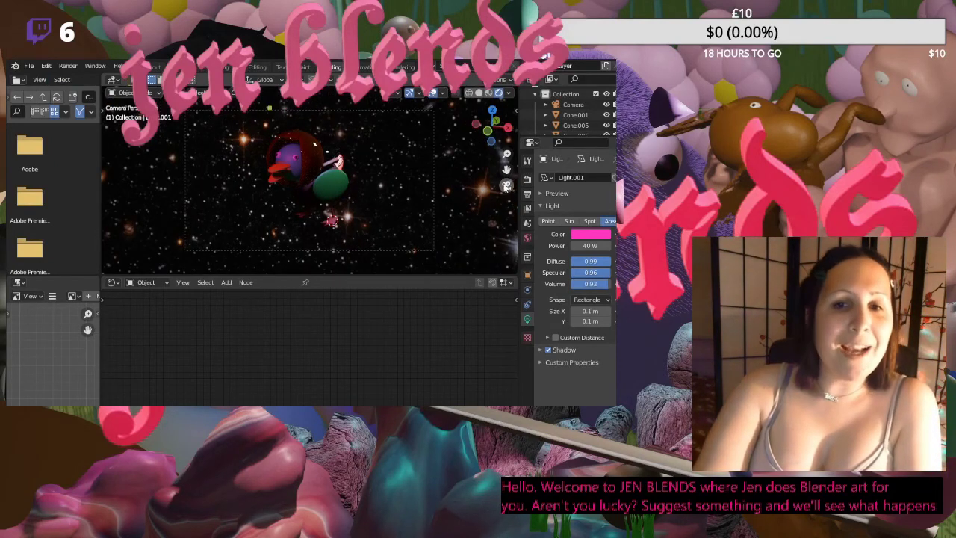
pyautogui.moveTo(432, 185); pyautogui.dragTo(337, 195, button='middle')
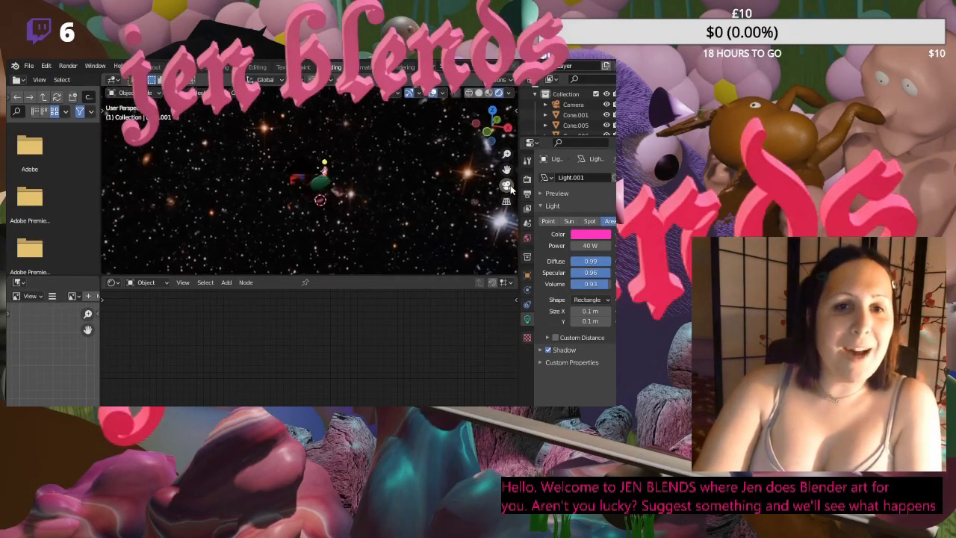
pyautogui.click(321, 197)
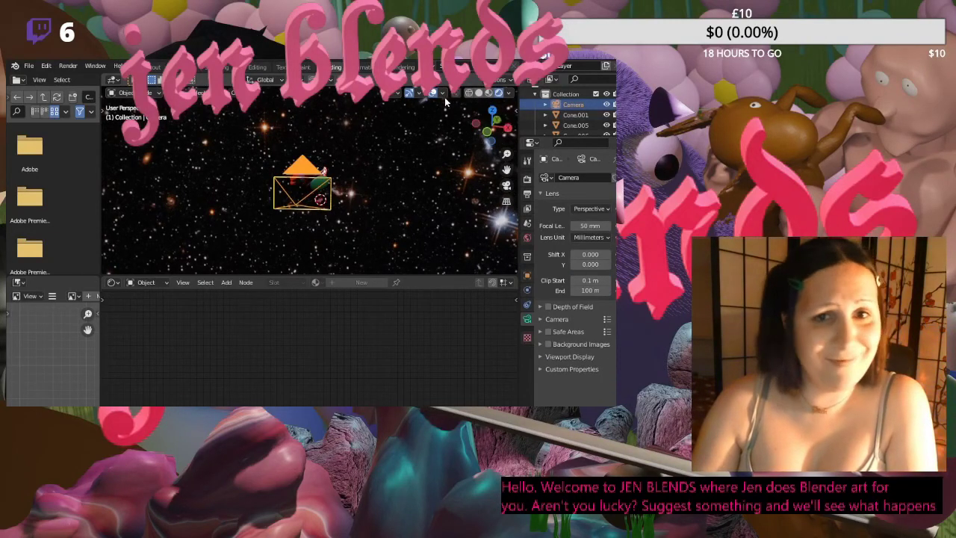
# - From the right and front views, move the camera about 5.5 m back and 4.159 m along X
pyautogui.click(509, 128)
pyautogui.scroll(-1, 298, 145)
pyautogui.scroll(-2, 220, 161)
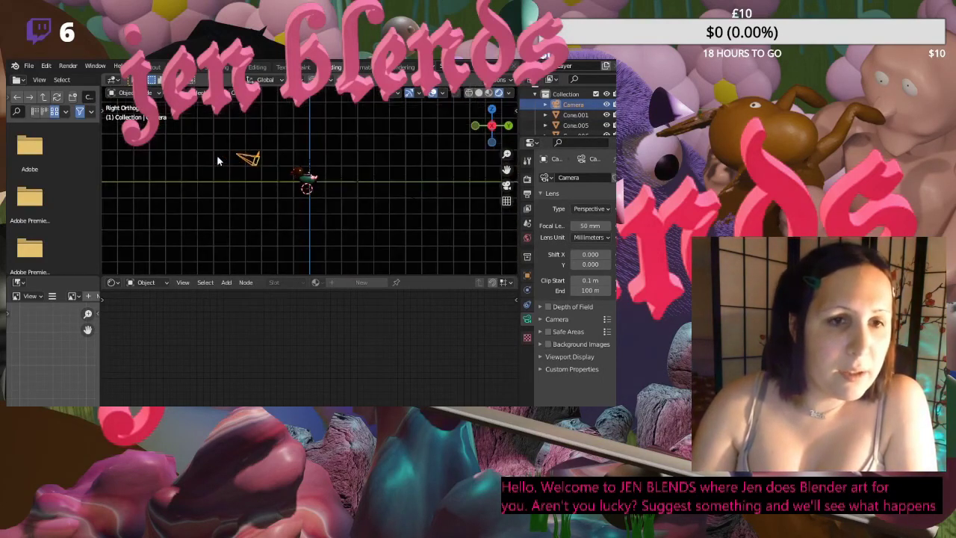
pyautogui.click(157, 69)
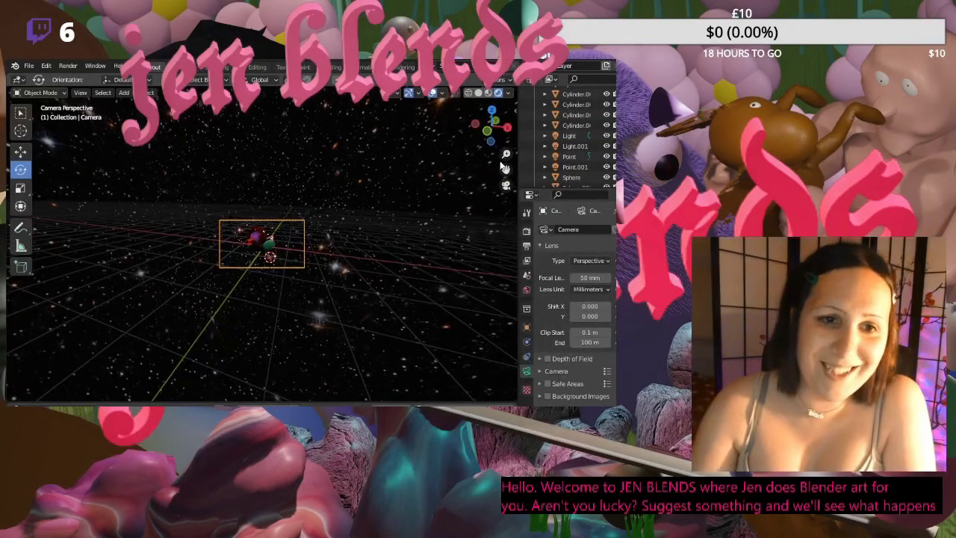
pyautogui.click(508, 127)
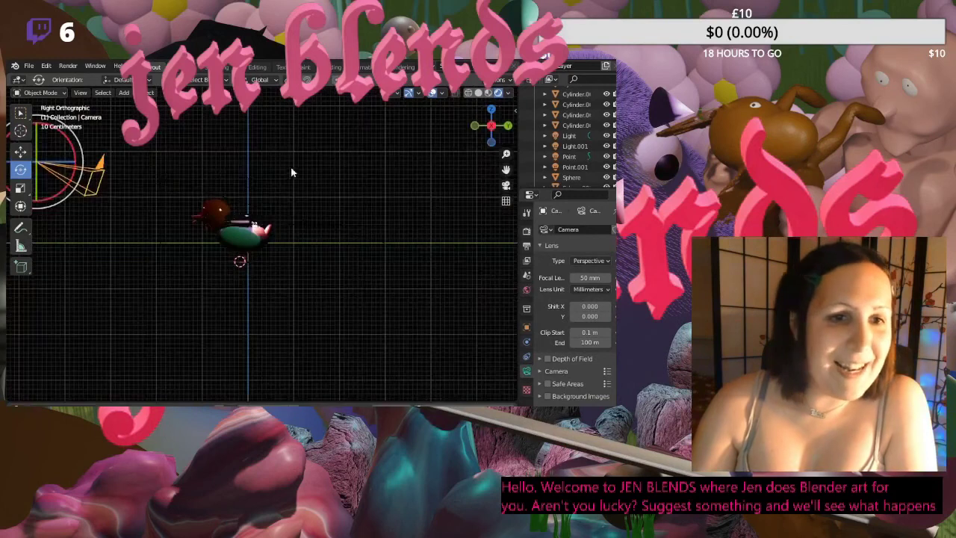
pyautogui.scroll(-5, 290, 171)
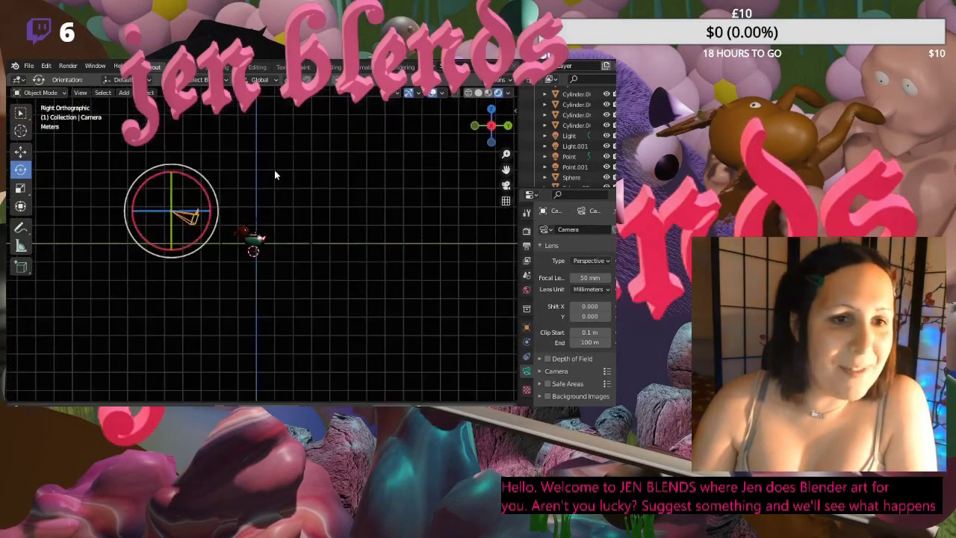
pyautogui.click(21, 152)
pyautogui.moveTo(208, 212); pyautogui.dragTo(107, 213)
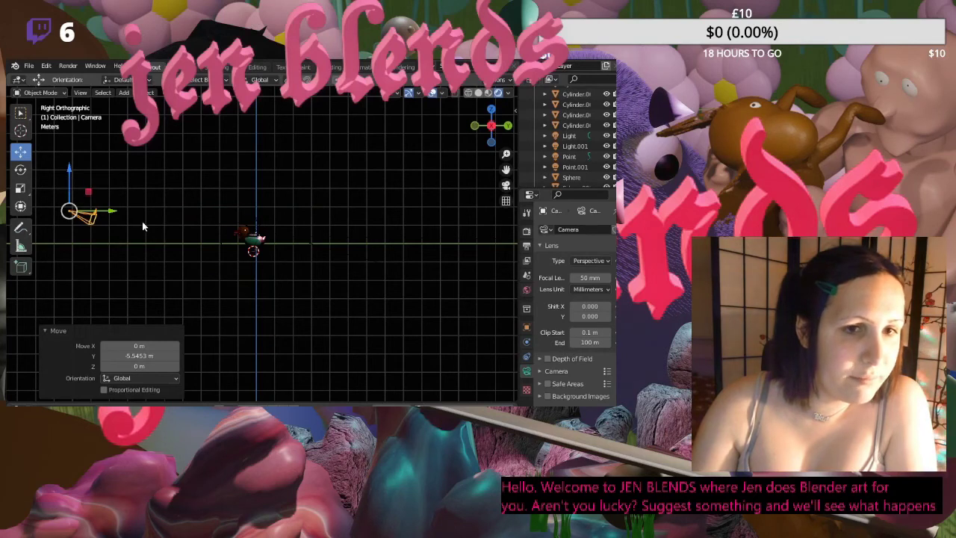
pyautogui.click(474, 125)
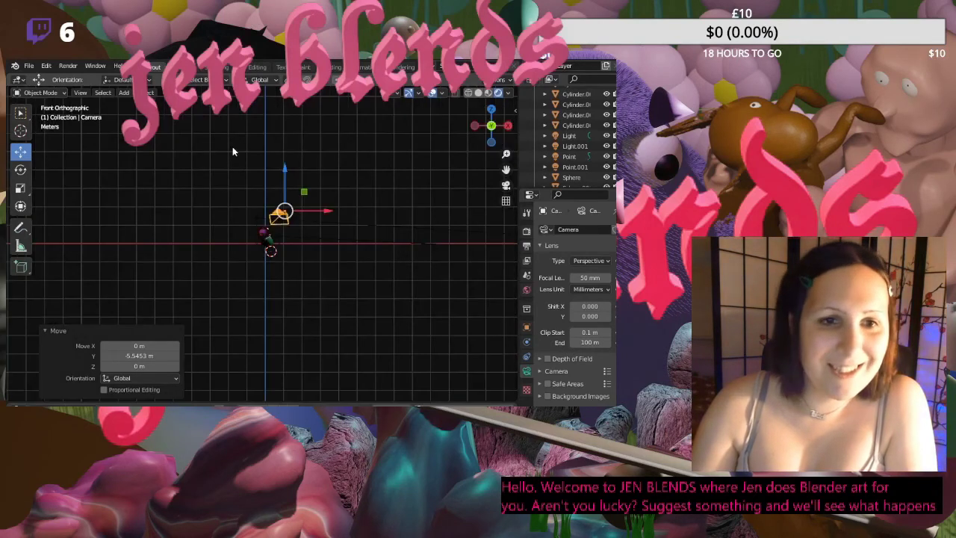
pyautogui.moveTo(328, 211); pyautogui.dragTo(406, 211)
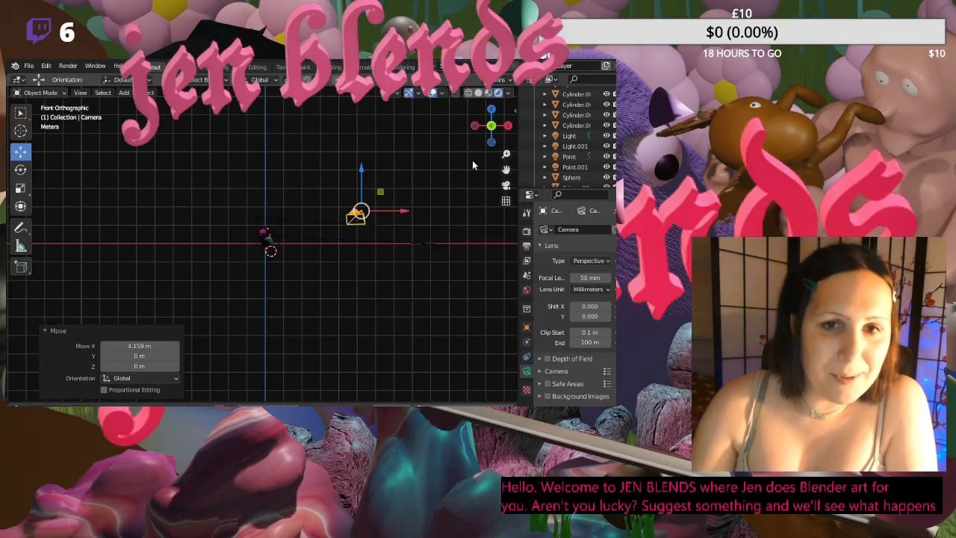
pyautogui.click(508, 125)
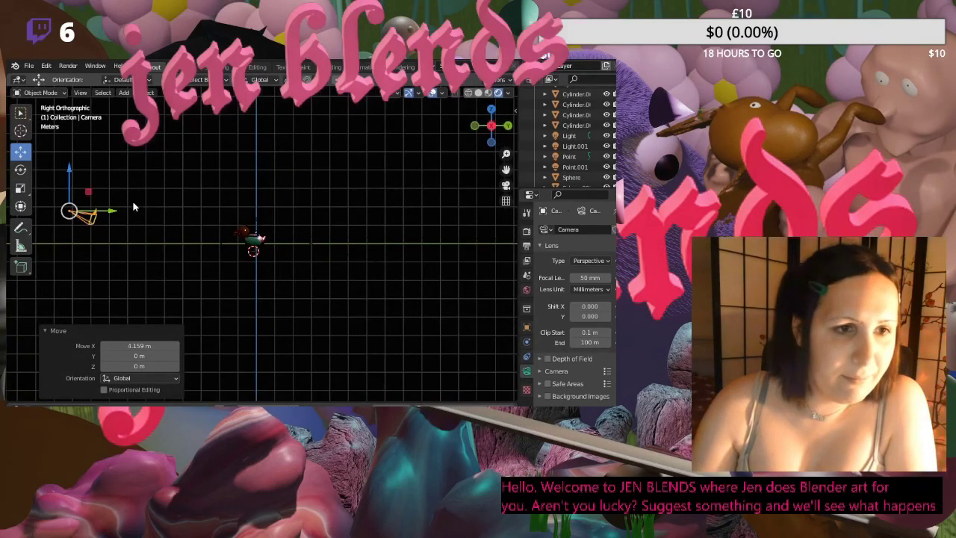
pyautogui.moveTo(111, 212); pyautogui.dragTo(237, 217)
# - Lower the camera about 1.1 m and tilt it 11.9° on Y toward the duck
pyautogui.click(20, 170)
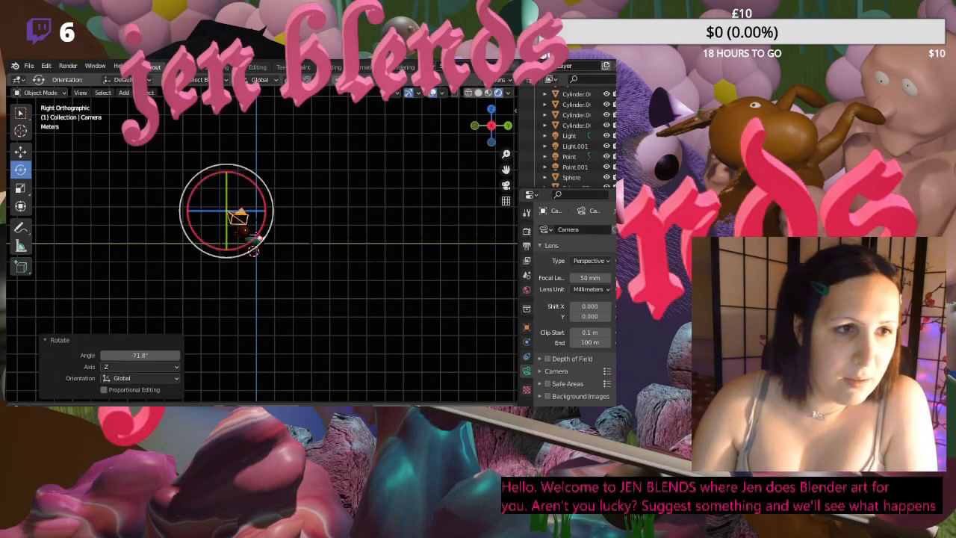
pyautogui.click(20, 152)
pyautogui.moveTo(228, 172); pyautogui.dragTo(224, 202)
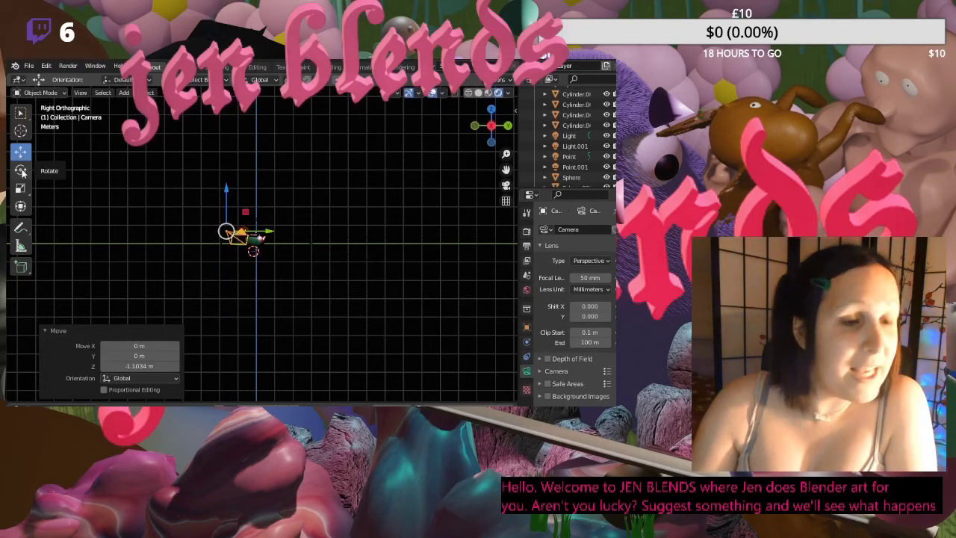
pyautogui.click(21, 170)
pyautogui.moveTo(229, 184); pyautogui.dragTo(224, 185)
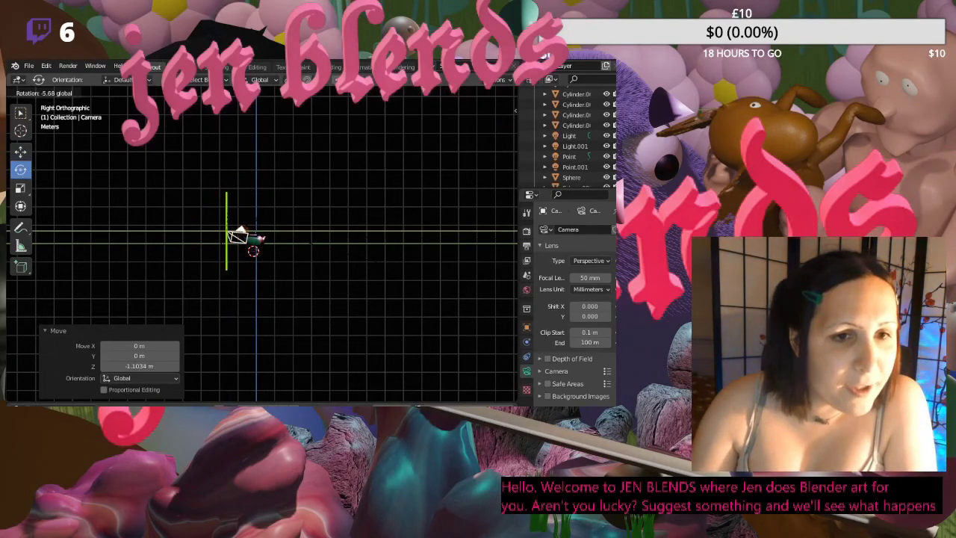
pyautogui.press('Return')
pyautogui.click(506, 184)
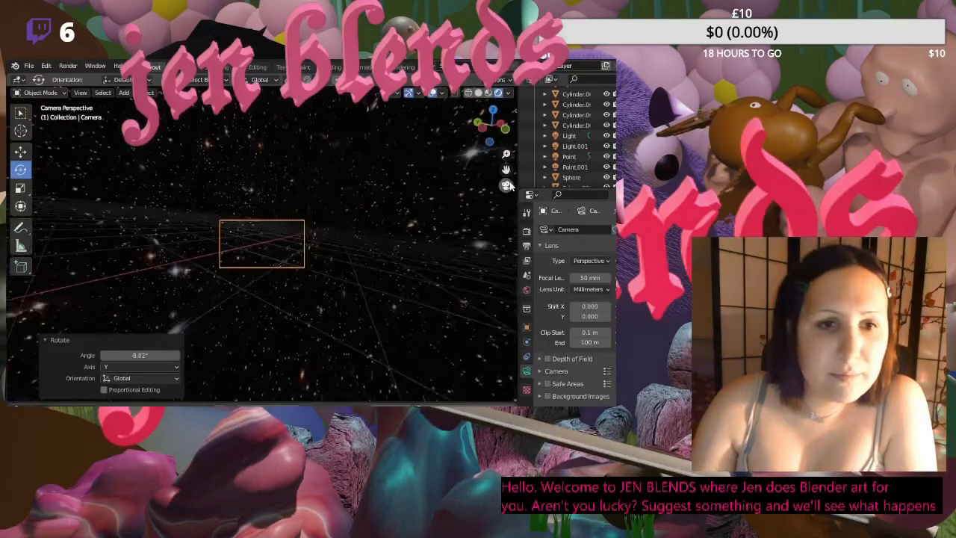
pyautogui.click(507, 185)
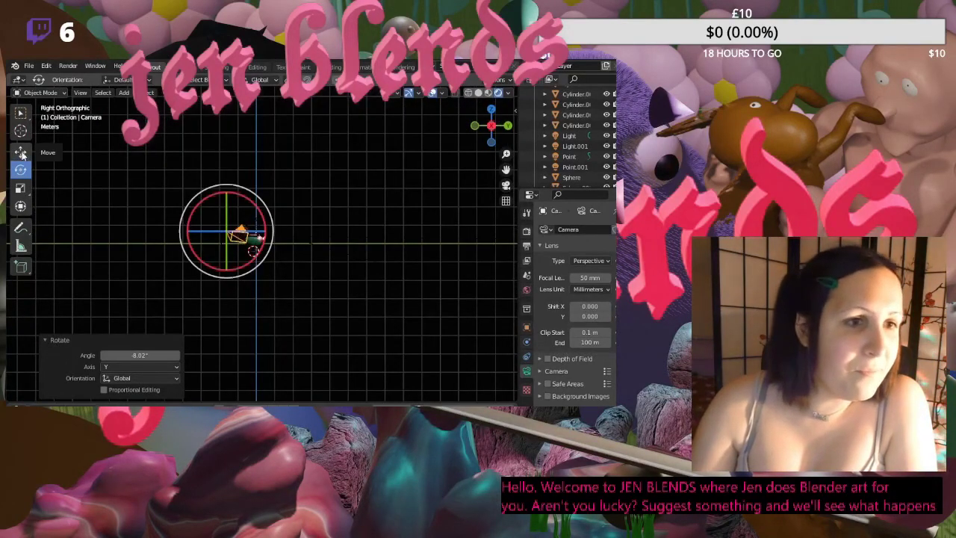
# - Turn the camera around to face the duck and check the framing through it
pyautogui.click(21, 152)
pyautogui.click(21, 170)
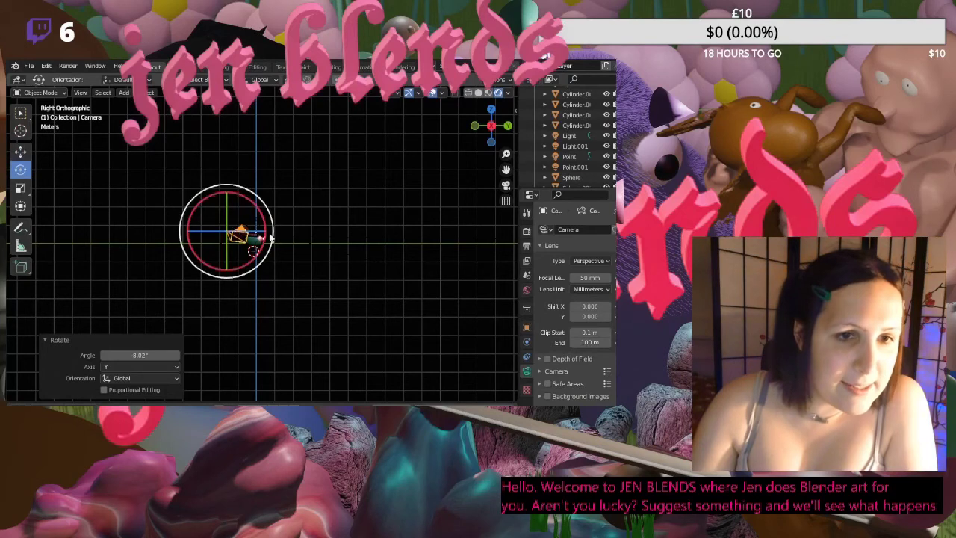
pyautogui.moveTo(261, 217); pyautogui.dragTo(245, 235)
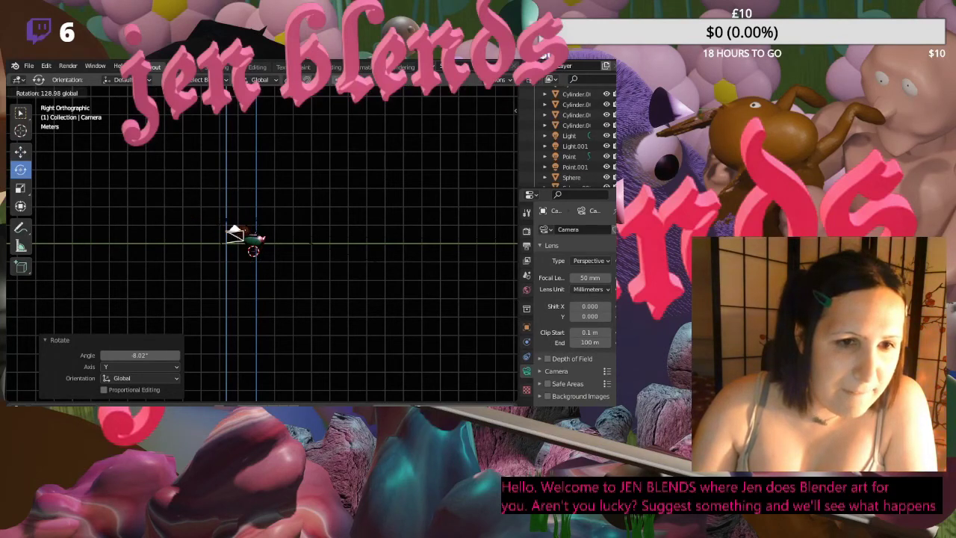
pyautogui.click(506, 186)
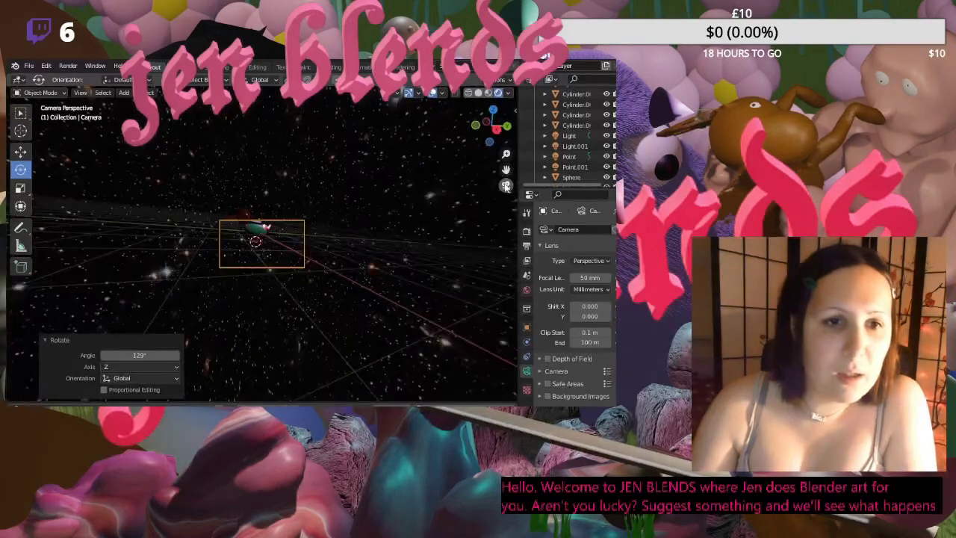
pyautogui.scroll(6, 287, 222)
pyautogui.scroll(2, 336, 199)
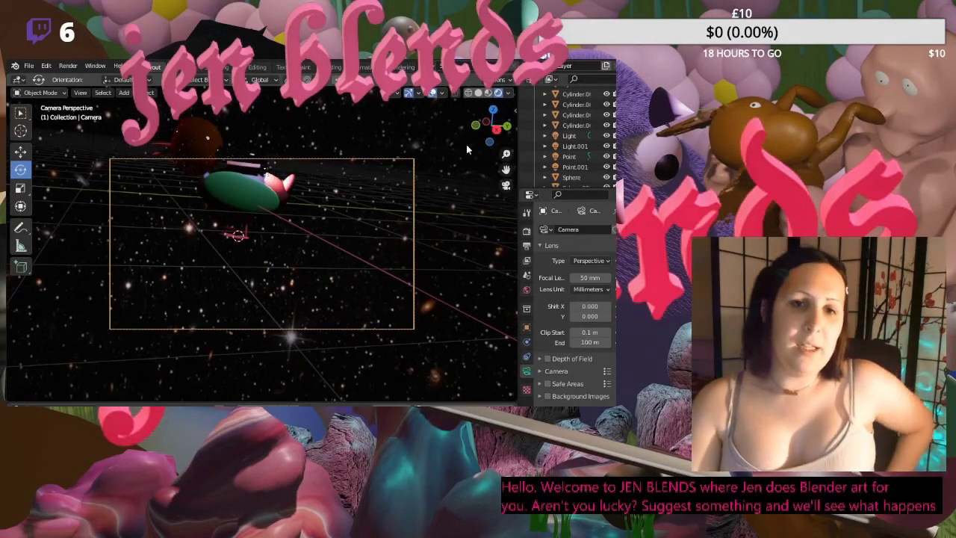
pyautogui.click(507, 186)
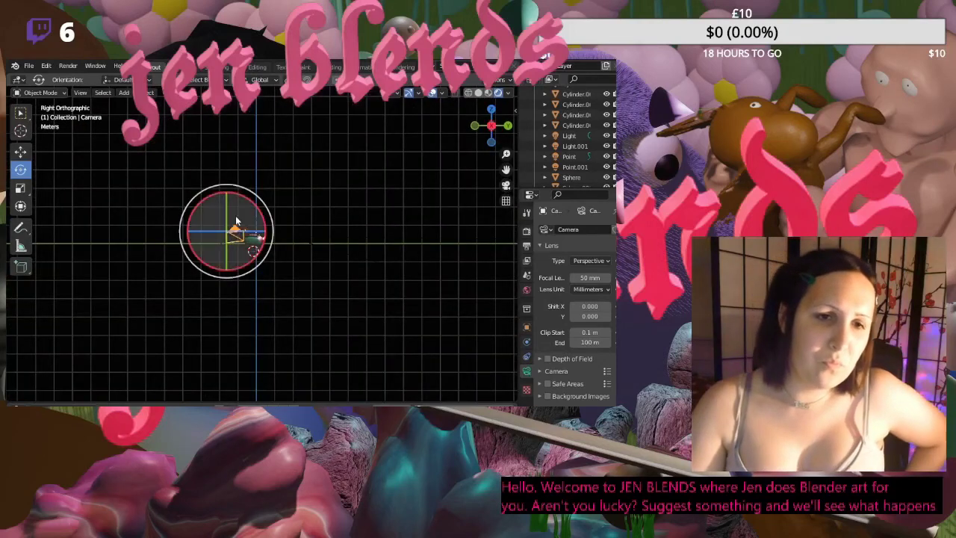
# - In back view, slide the camera to the left and lower it
pyautogui.click(508, 125)
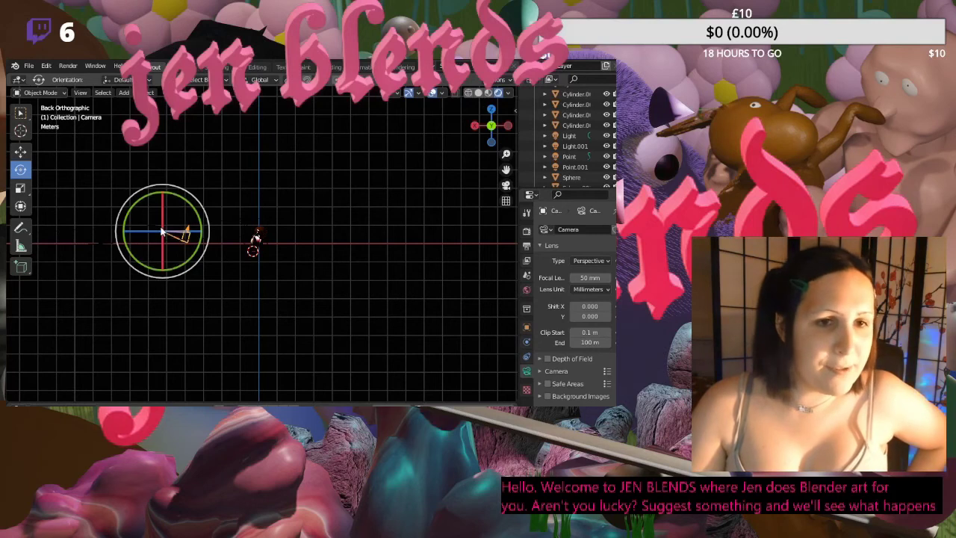
pyautogui.hotkey('shift', 'space')
pyautogui.press('g')
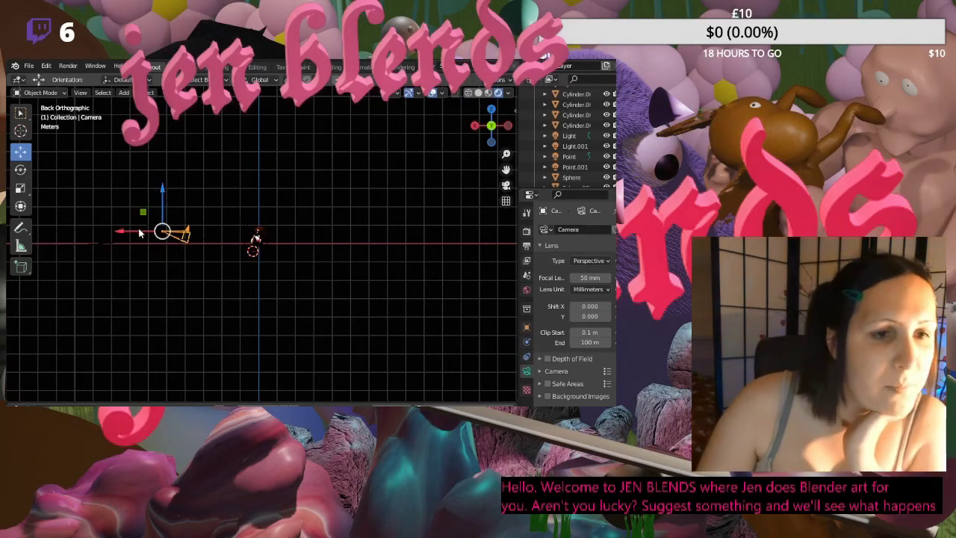
pyautogui.moveTo(177, 232); pyautogui.dragTo(73, 233)
pyautogui.scroll(-4, 215, 258)
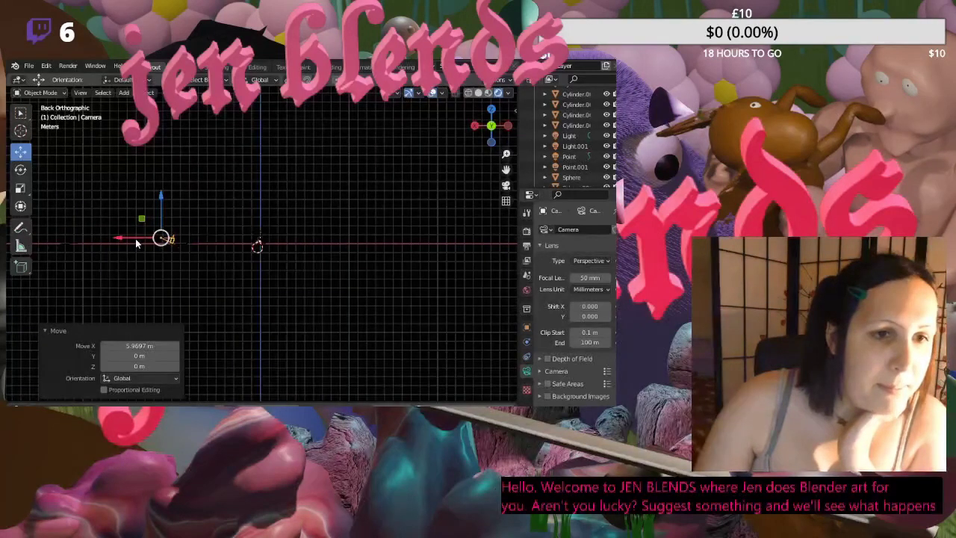
pyautogui.moveTo(137, 243); pyautogui.dragTo(127, 241)
pyautogui.moveTo(150, 197); pyautogui.dragTo(167, 214)
pyautogui.click(21, 169)
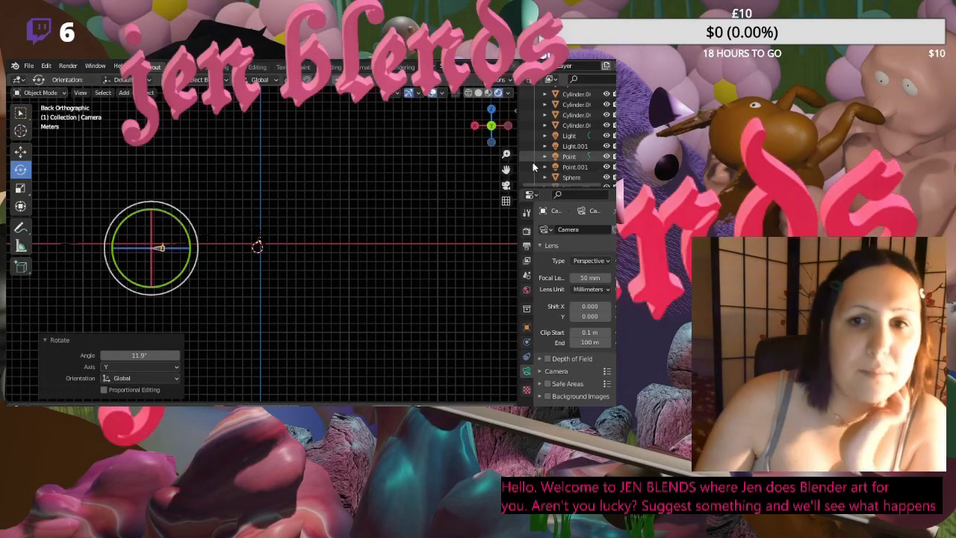
pyautogui.click(506, 185)
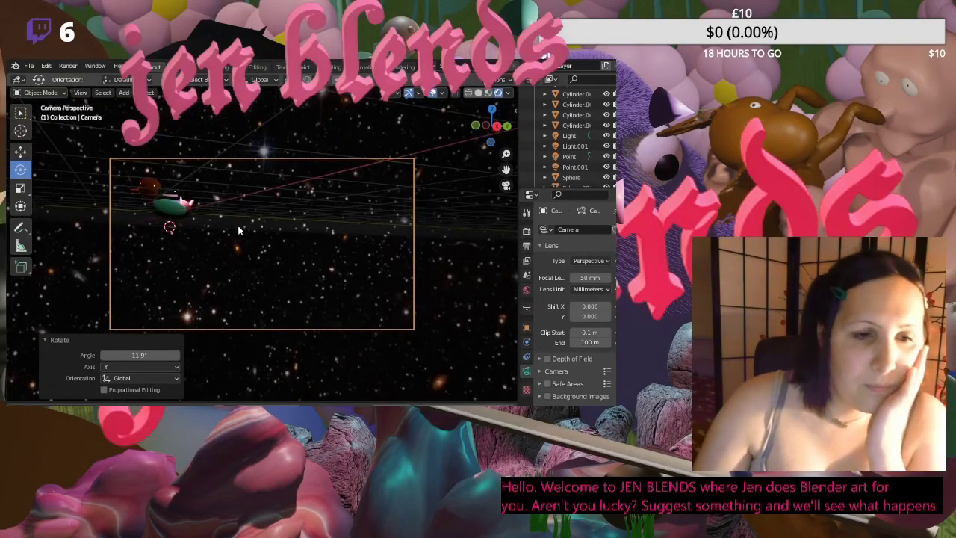
# - Reselect the camera and grab-move it -2.3139 m on X and 1.0941 m on Y
pyautogui.click(268, 207)
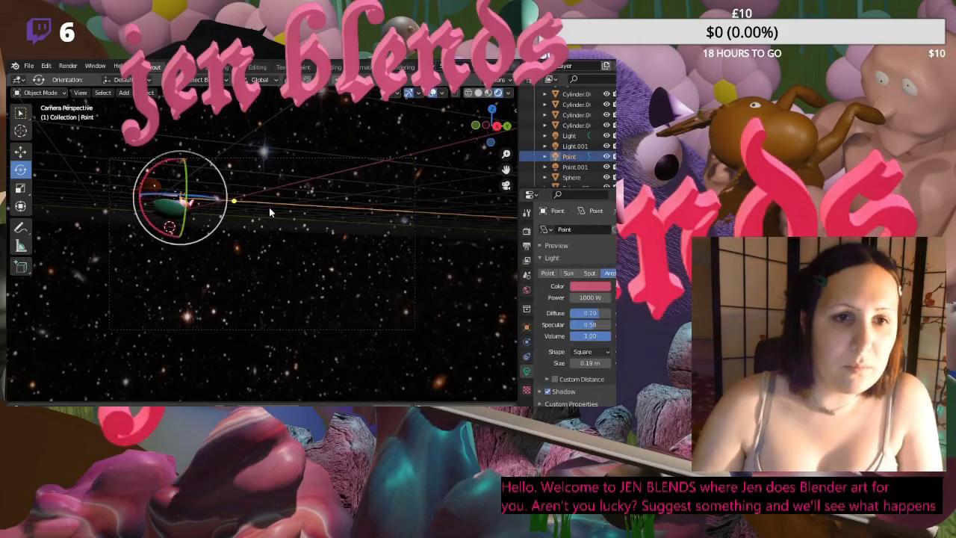
pyautogui.click(269, 281)
pyautogui.click(249, 327)
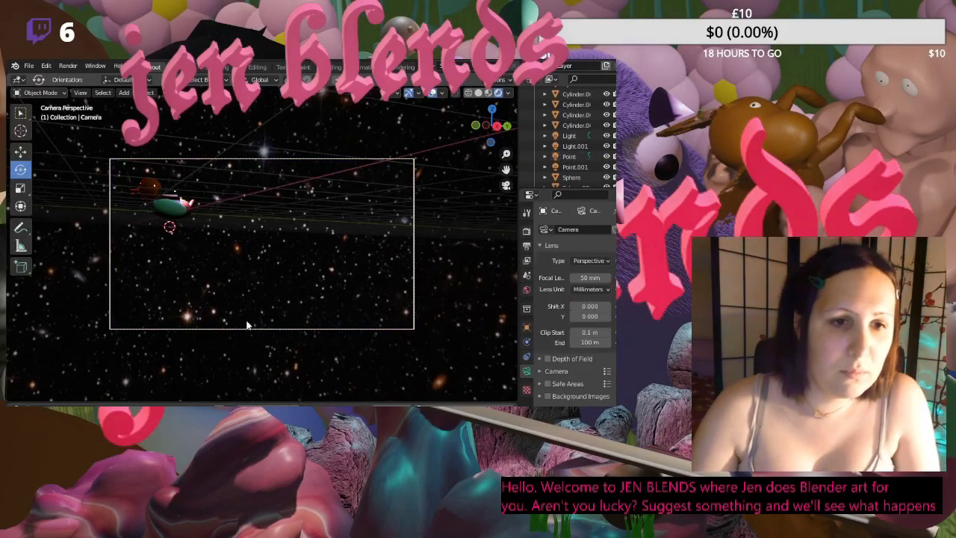
pyautogui.press('g')
pyautogui.click(104, 239)
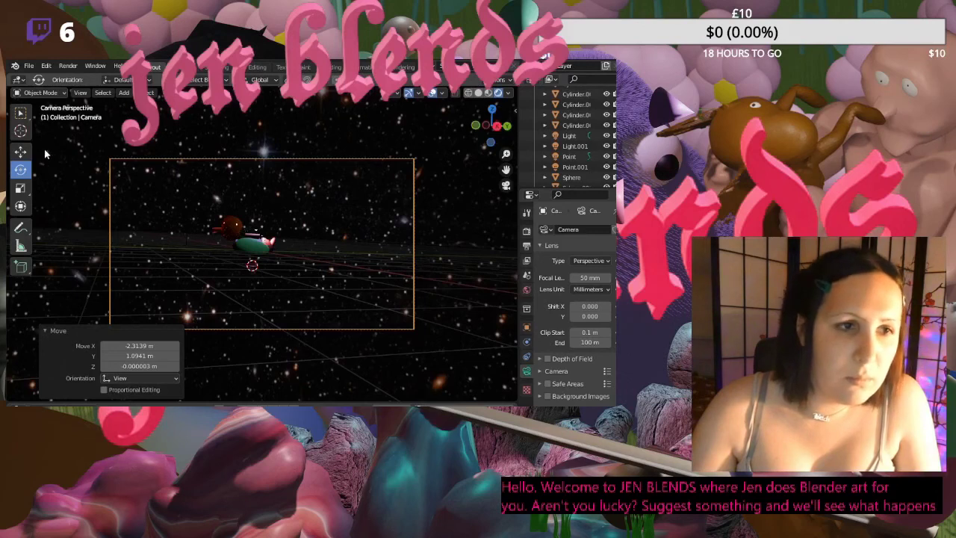
pyautogui.click(21, 153)
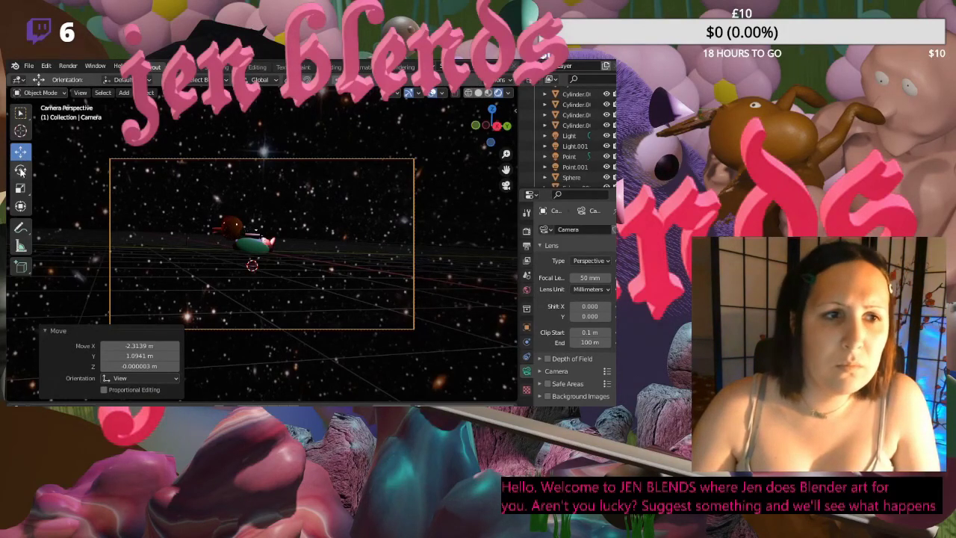
pyautogui.click(21, 170)
pyautogui.scroll(-5, 409, 186)
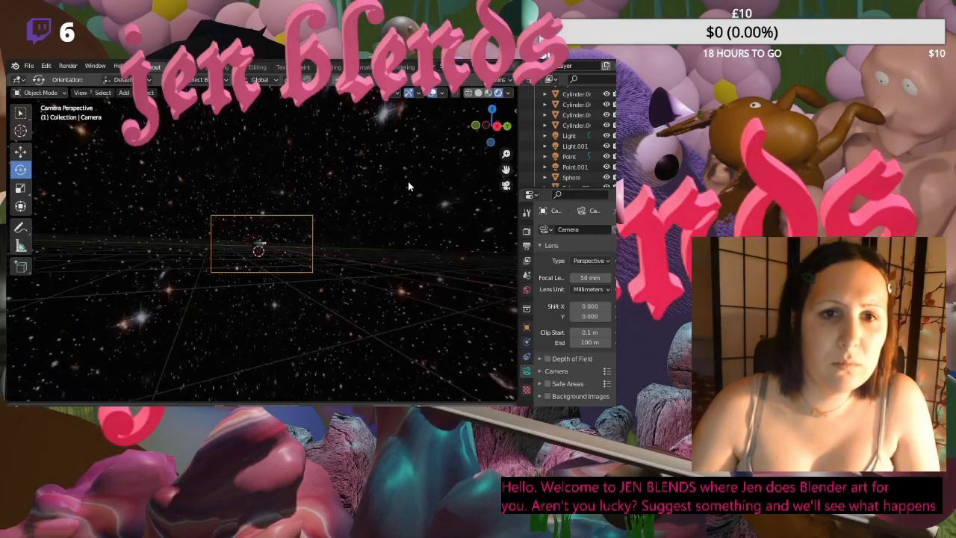
pyautogui.scroll(-1, 402, 185)
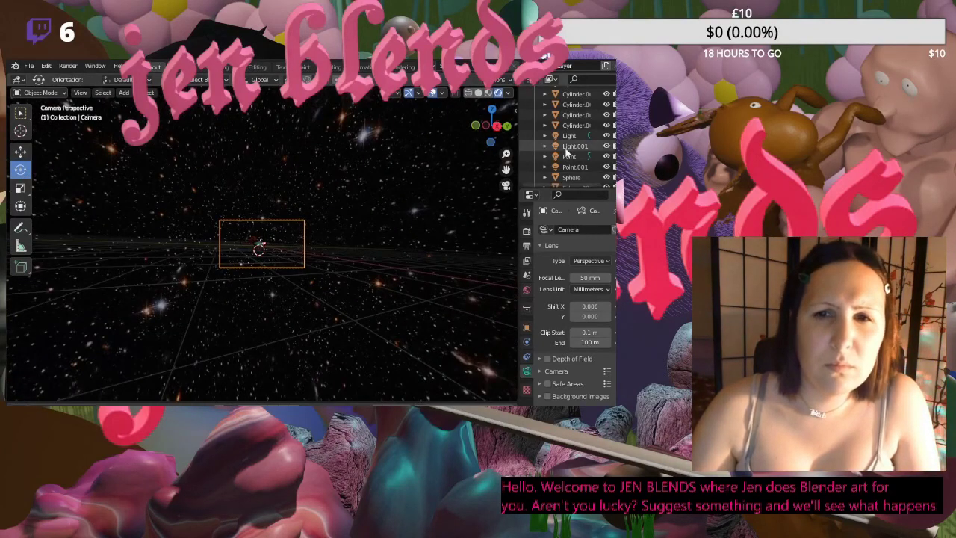
pyautogui.scroll(5, 565, 152)
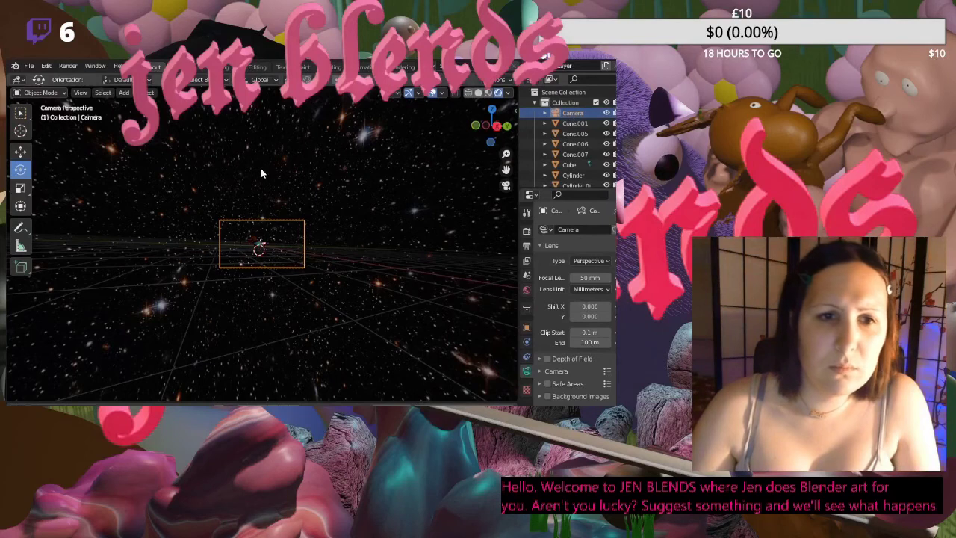
pyautogui.click(245, 254)
pyautogui.press('ctrl+KP_1')
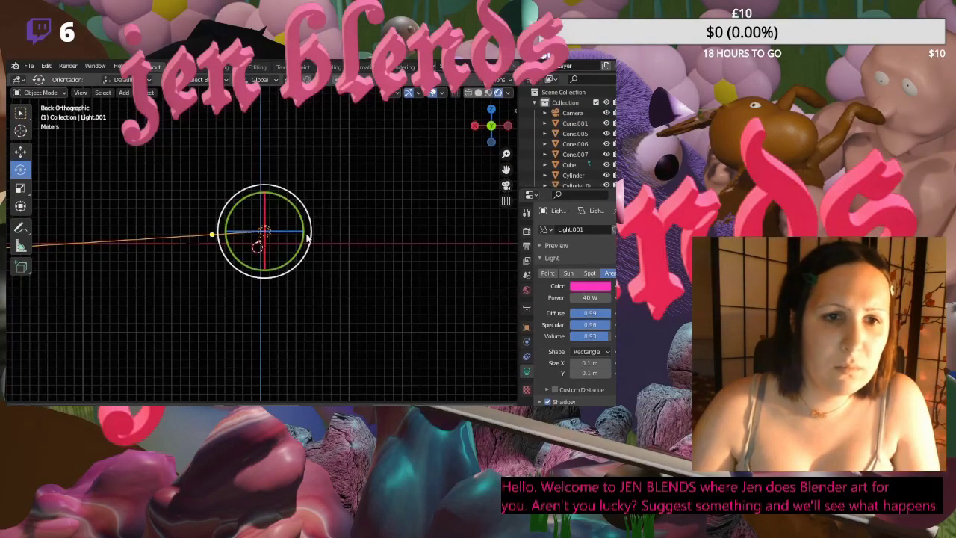
pyautogui.click(506, 184)
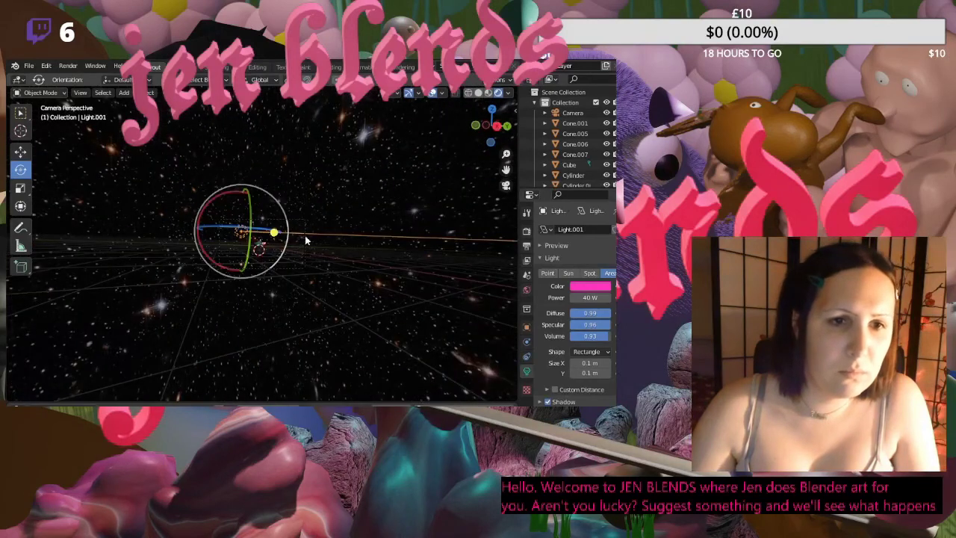
pyautogui.click(280, 299)
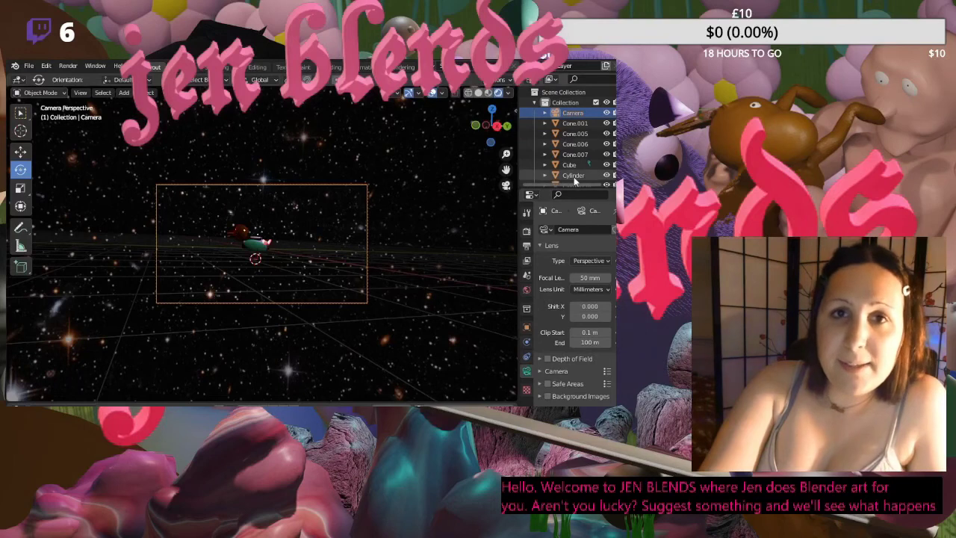
pyautogui.scroll(-3, 572, 178)
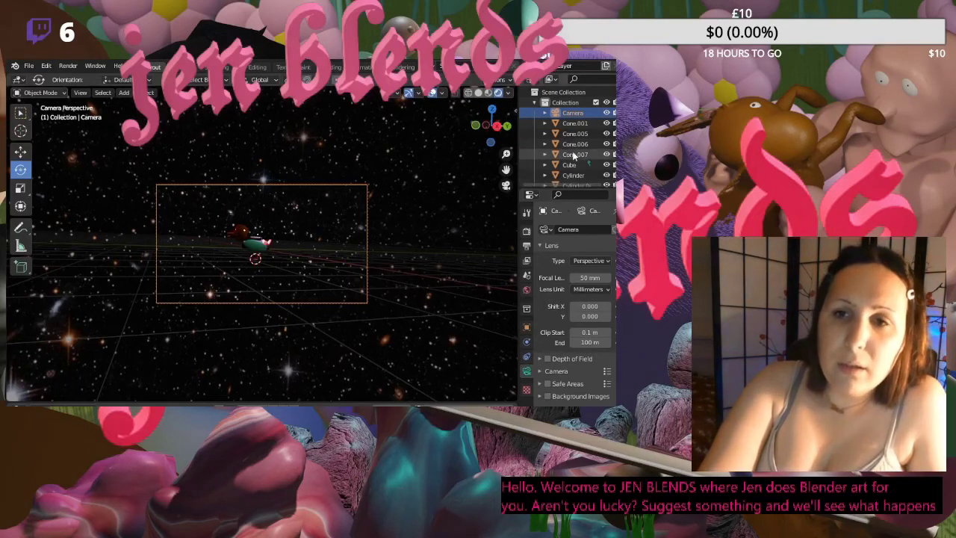
pyautogui.scroll(-6, 588, 160)
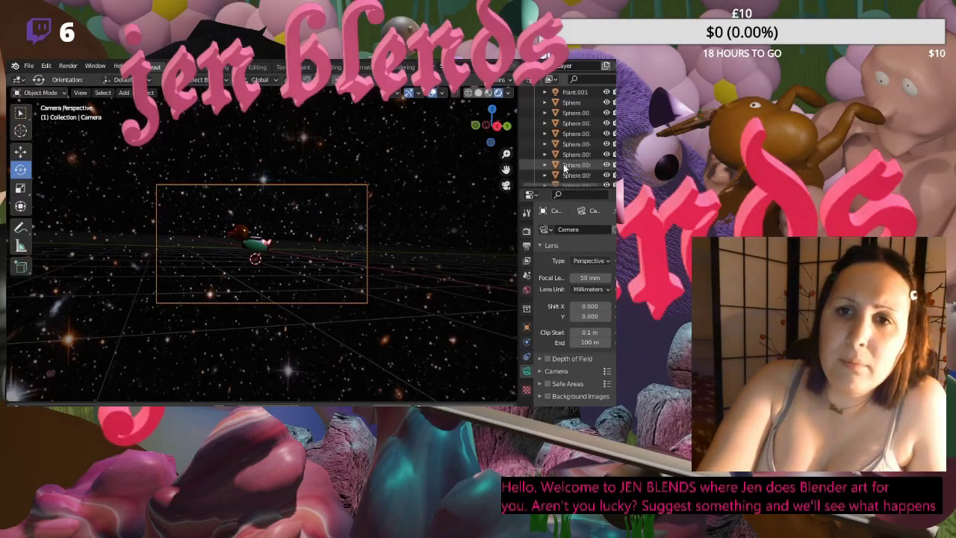
pyautogui.scroll(9, 582, 134)
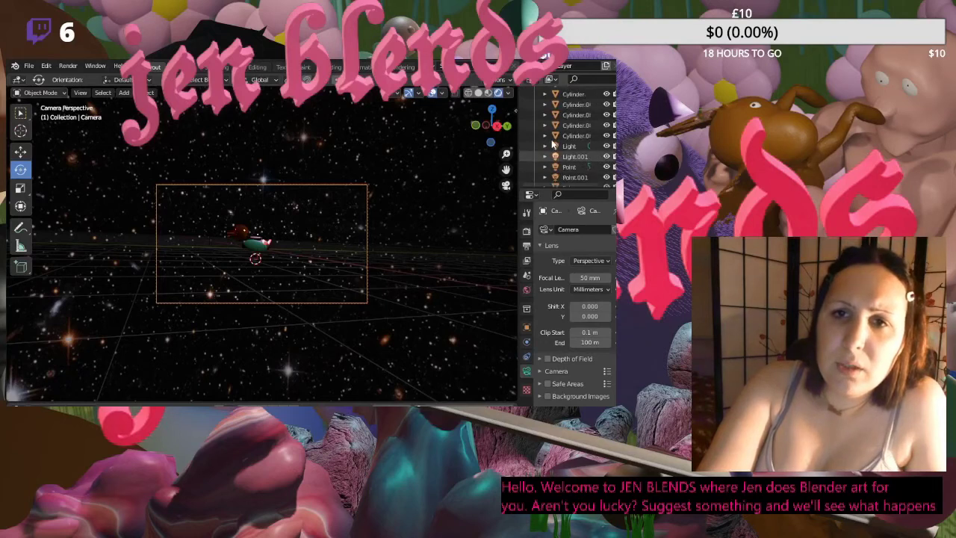
# - In back view, rotate the camera -111° about the X axis
pyautogui.click(510, 186)
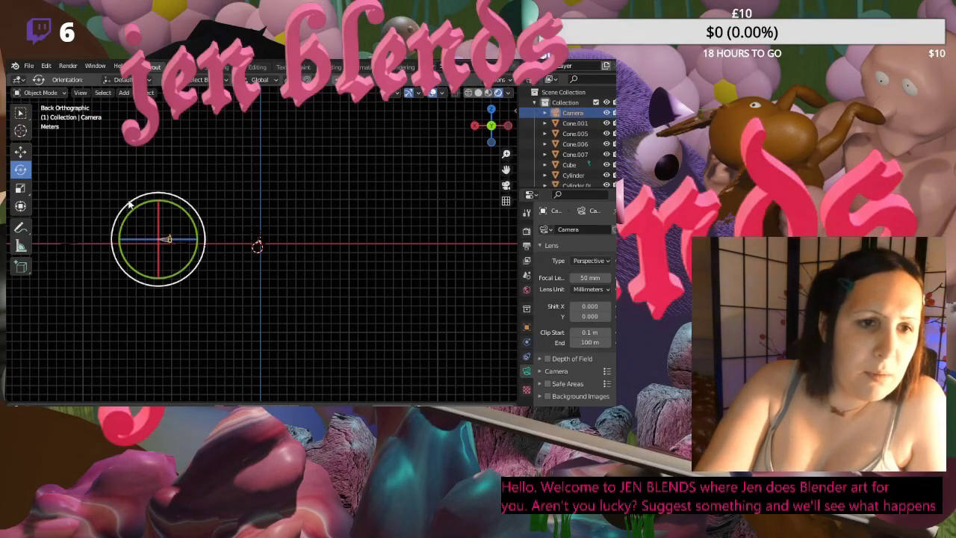
pyautogui.moveTo(131, 204); pyautogui.dragTo(133, 207)
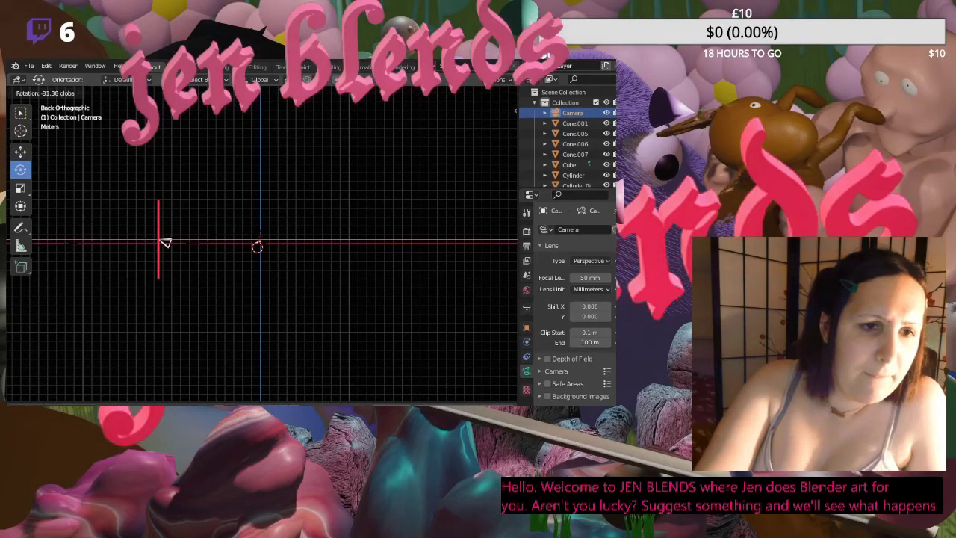
pyautogui.click(166, 243)
pyautogui.press('KP_0')
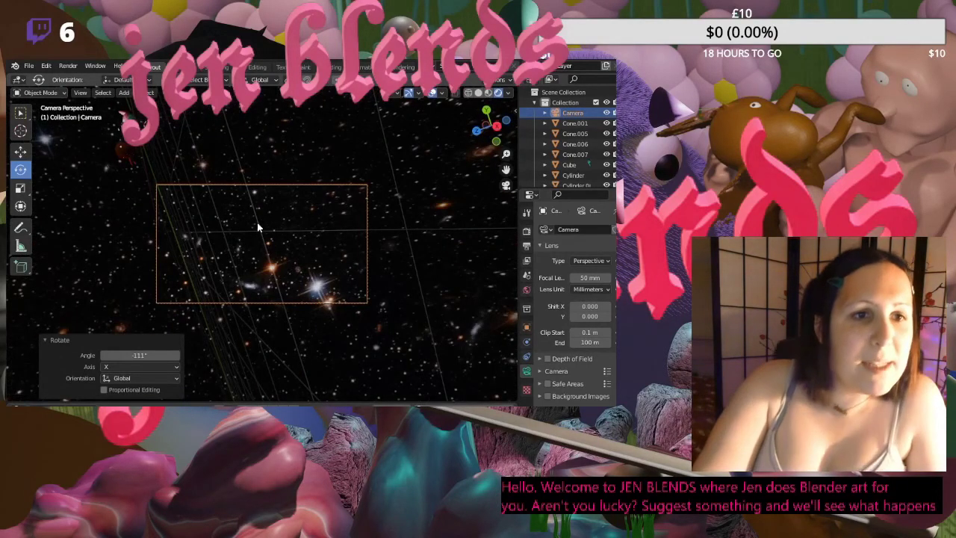
pyautogui.click(506, 186)
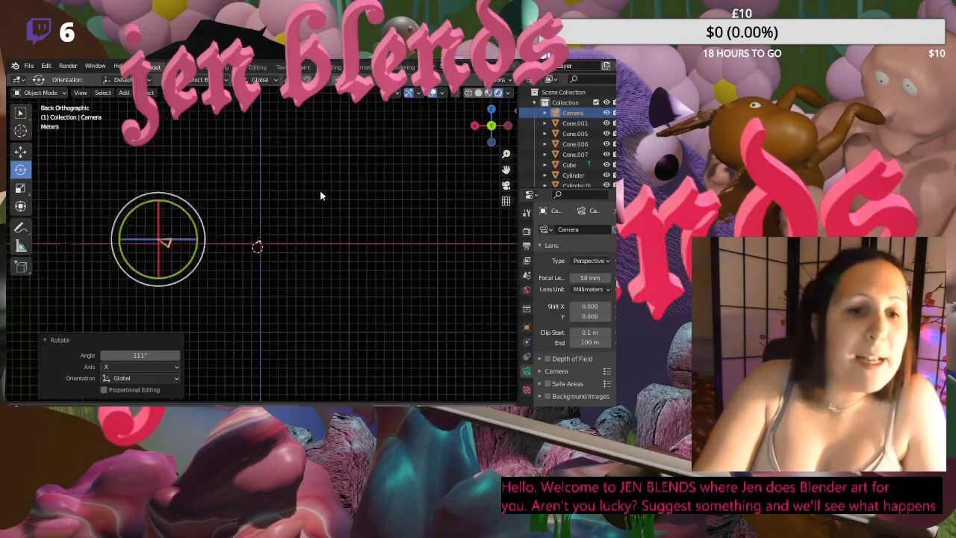
# - In left view, tilt the camera and move it 4.224 m on Y, then shift it to frame the duck
pyautogui.click(508, 125)
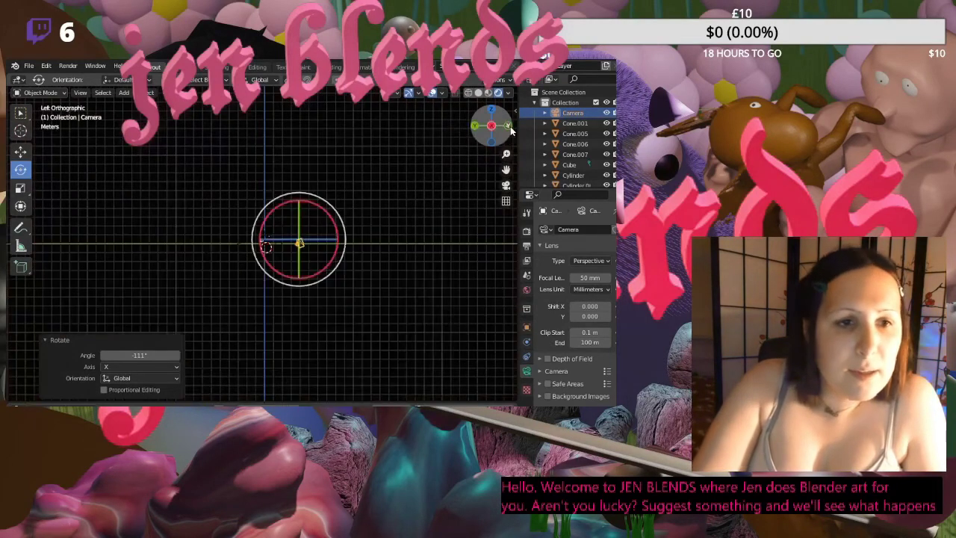
pyautogui.moveTo(302, 203); pyautogui.dragTo(231, 240)
pyautogui.click(20, 152)
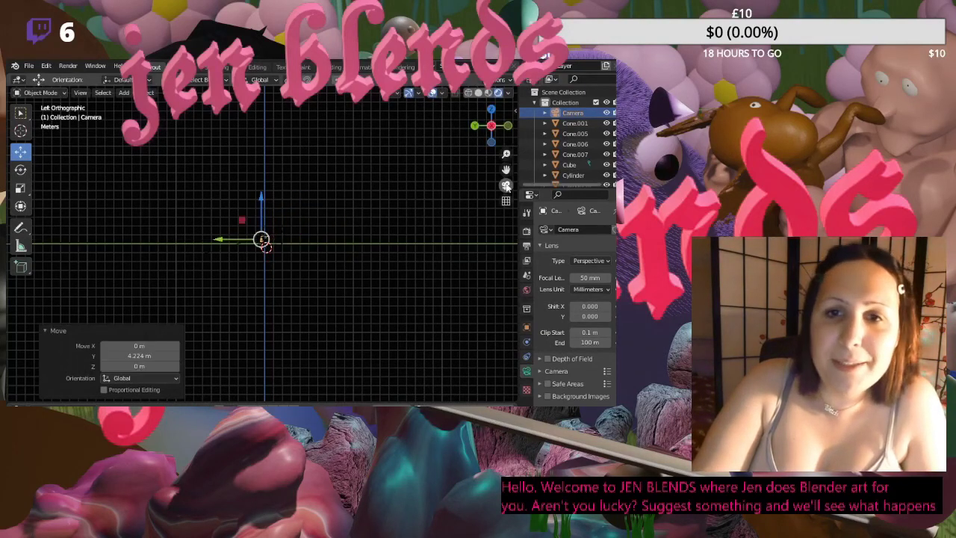
pyautogui.click(507, 186)
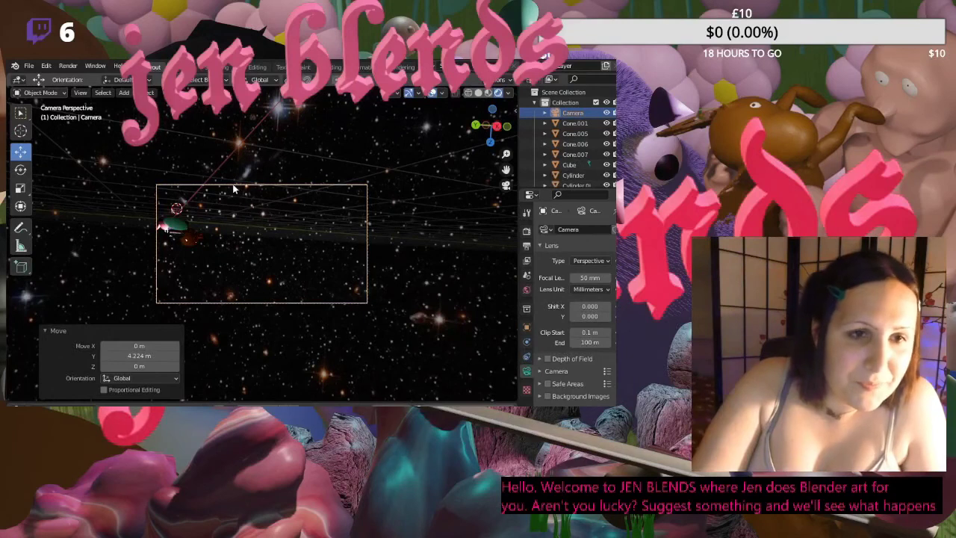
pyautogui.moveTo(233, 189); pyautogui.dragTo(98, 185)
pyautogui.scroll(4, 257, 203)
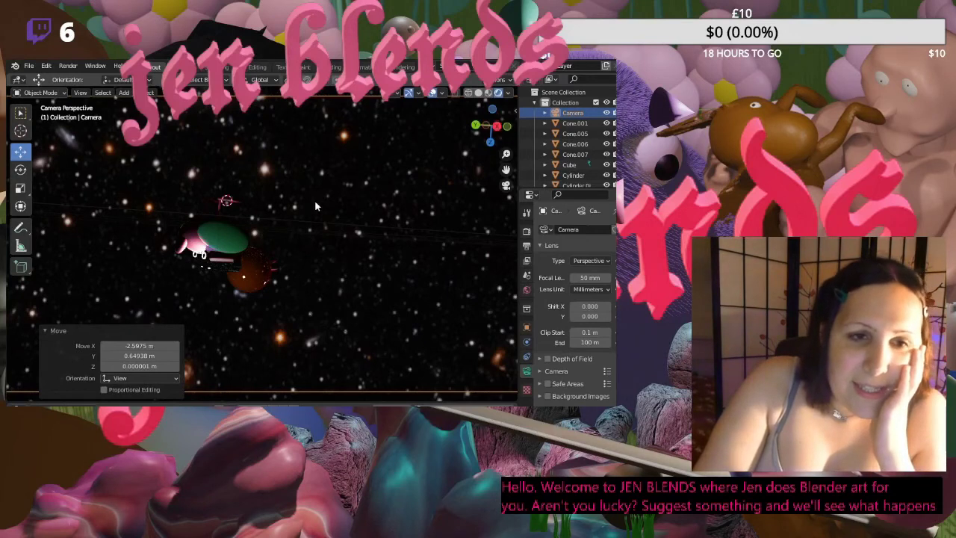
pyautogui.scroll(-3, 329, 202)
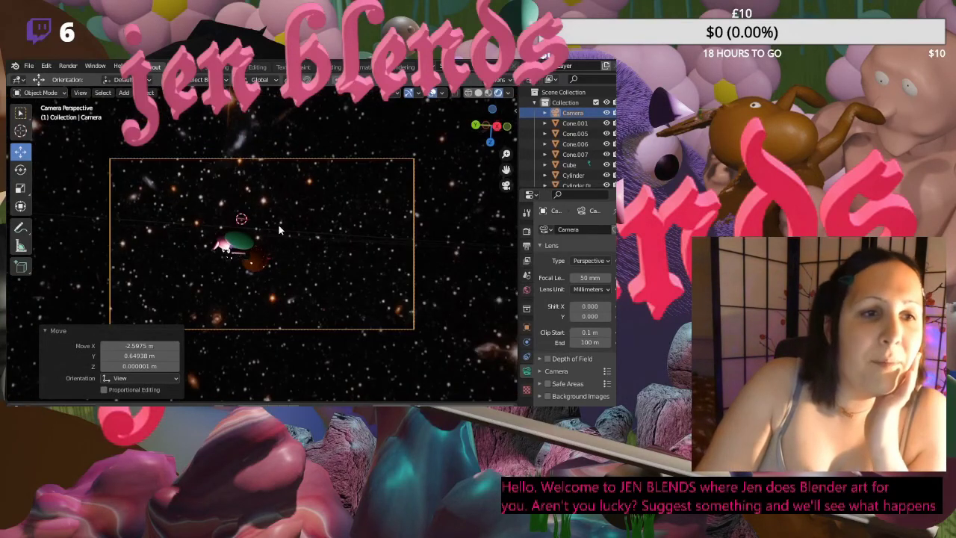
pyautogui.press('ctrl+KP_3')
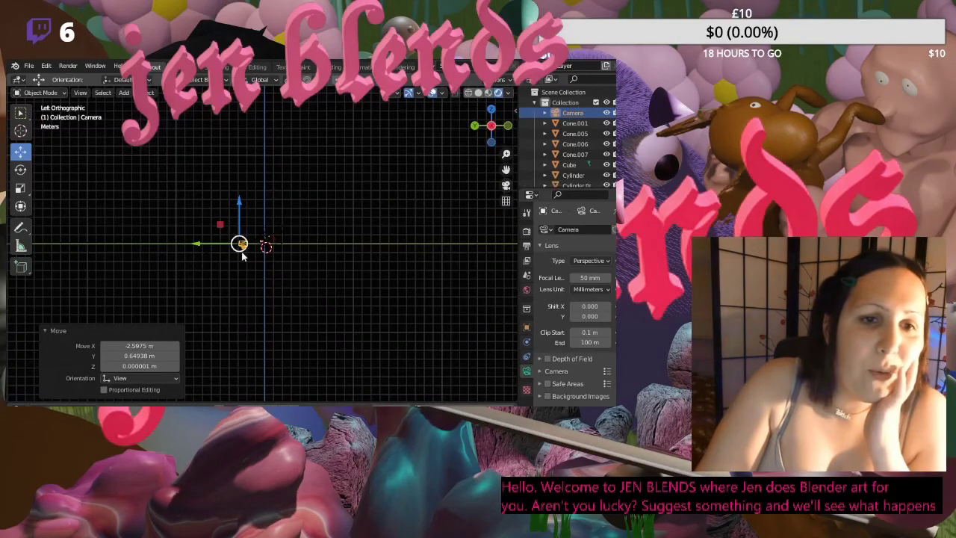
# - Move the camera 5.5985 m along X, 3.5578 m along Y and 0.4094 m up beside the duck
pyautogui.scroll(3, 257, 234)
pyautogui.moveTo(248, 276); pyautogui.dragTo(150, 182, button='middle')
pyautogui.moveTo(240, 218); pyautogui.dragTo(125, 262, button='middle')
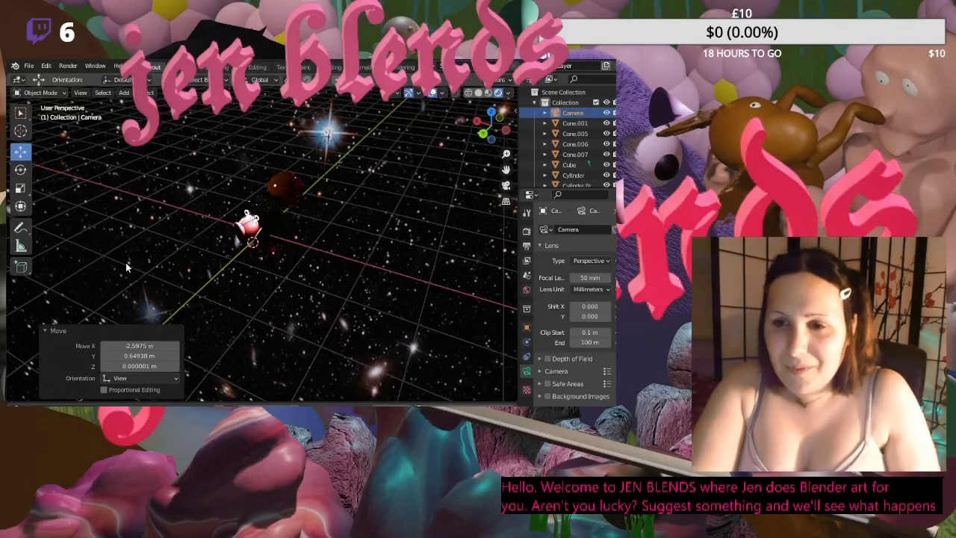
pyautogui.moveTo(127, 269); pyautogui.dragTo(109, 215, button='middle')
pyautogui.moveTo(63, 228); pyautogui.dragTo(224, 218)
pyautogui.moveTo(224, 218); pyautogui.dragTo(135, 196, button='middle')
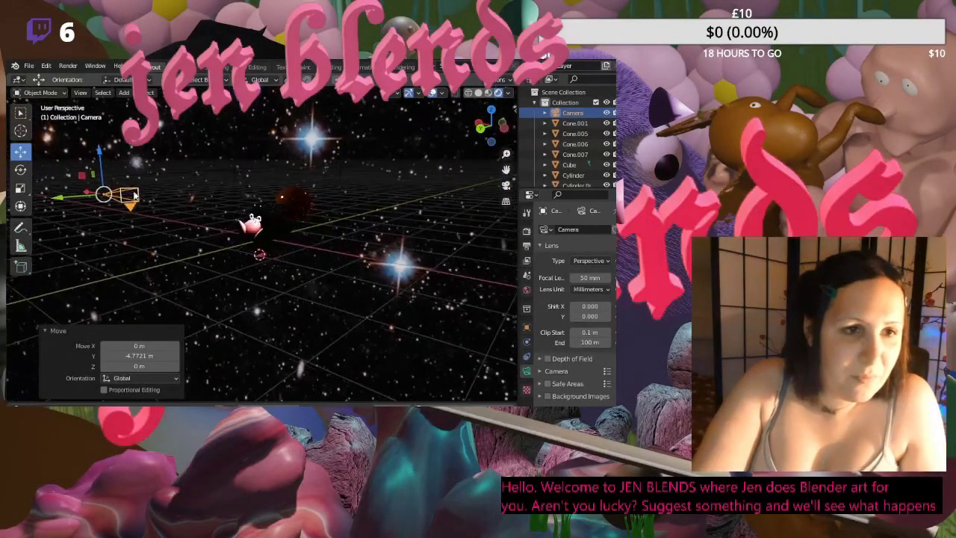
pyautogui.moveTo(79, 196); pyautogui.dragTo(190, 215)
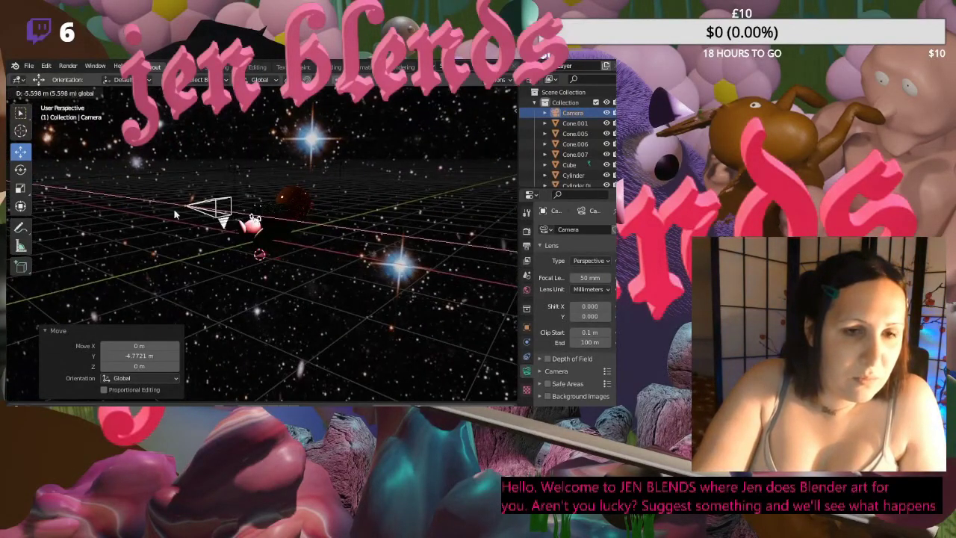
pyautogui.moveTo(190, 216); pyautogui.dragTo(68, 290, button='middle')
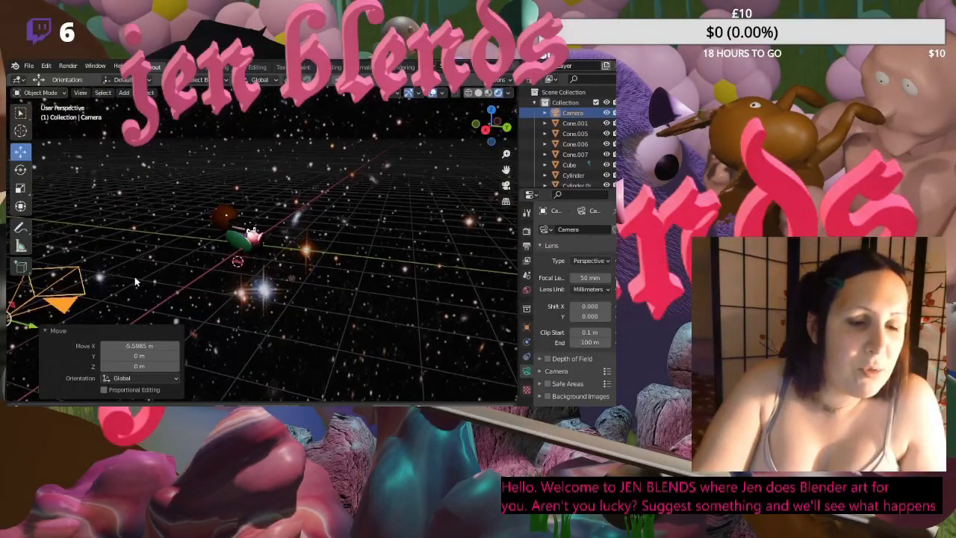
pyautogui.moveTo(27, 329); pyautogui.dragTo(212, 329)
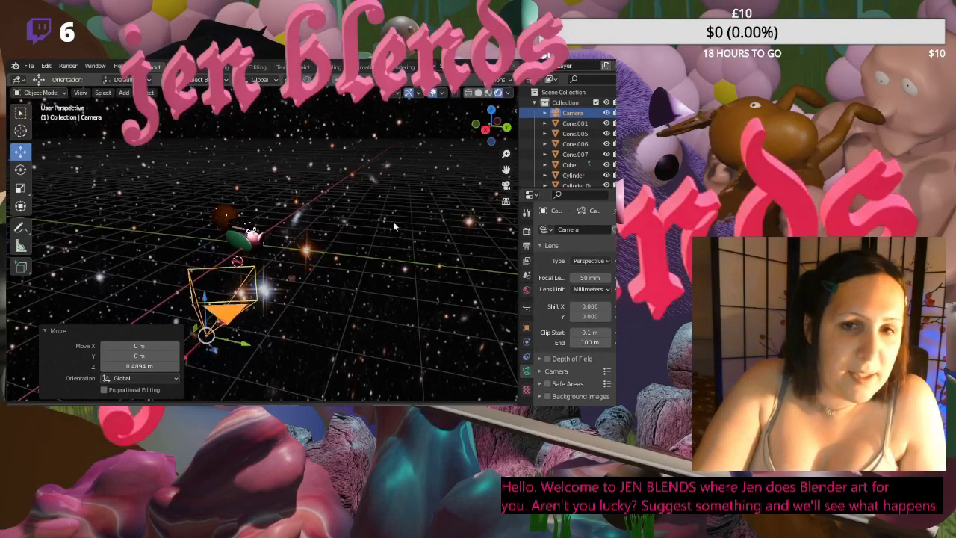
pyautogui.press('KP_Decimal')
pyautogui.moveTo(403, 209); pyautogui.dragTo(504, 190, button='middle')
pyautogui.click(506, 186)
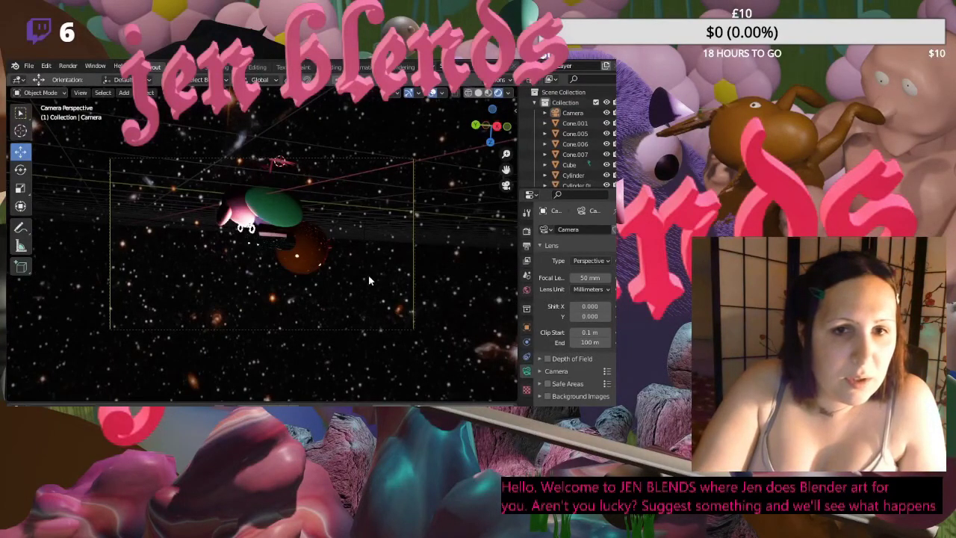
pyautogui.click(506, 186)
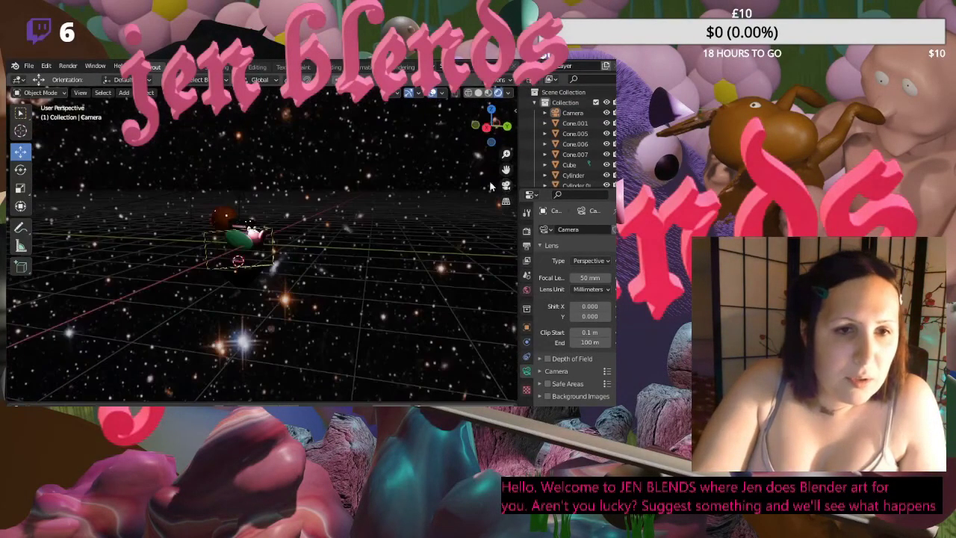
# - Turn the camera -39.4° about Z so it faces the duck
pyautogui.moveTo(297, 262); pyautogui.dragTo(340, 256, button='middle')
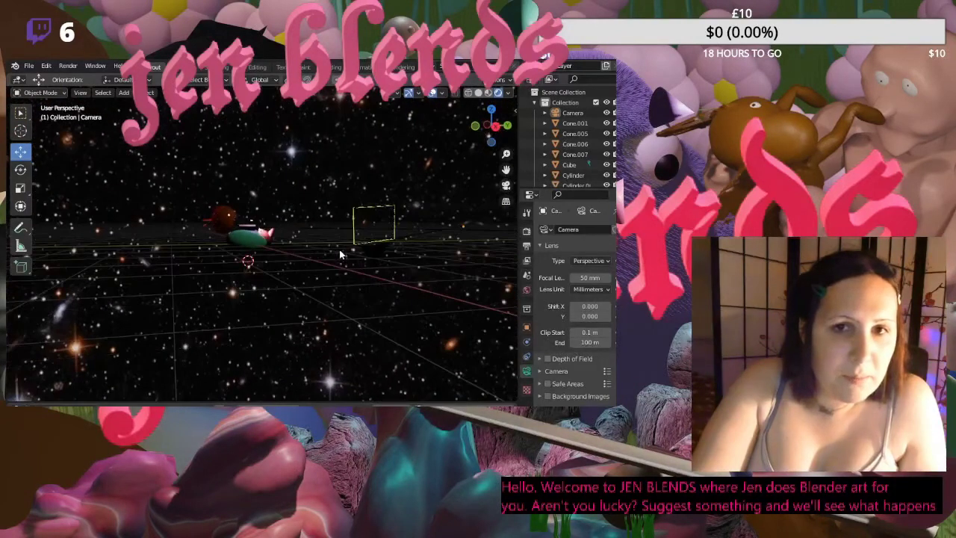
pyautogui.click(22, 170)
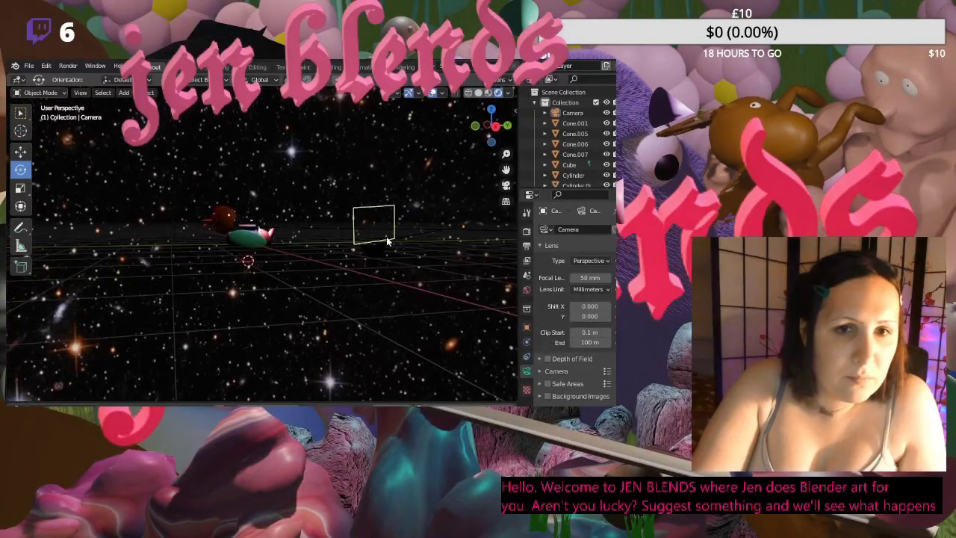
pyautogui.click(506, 187)
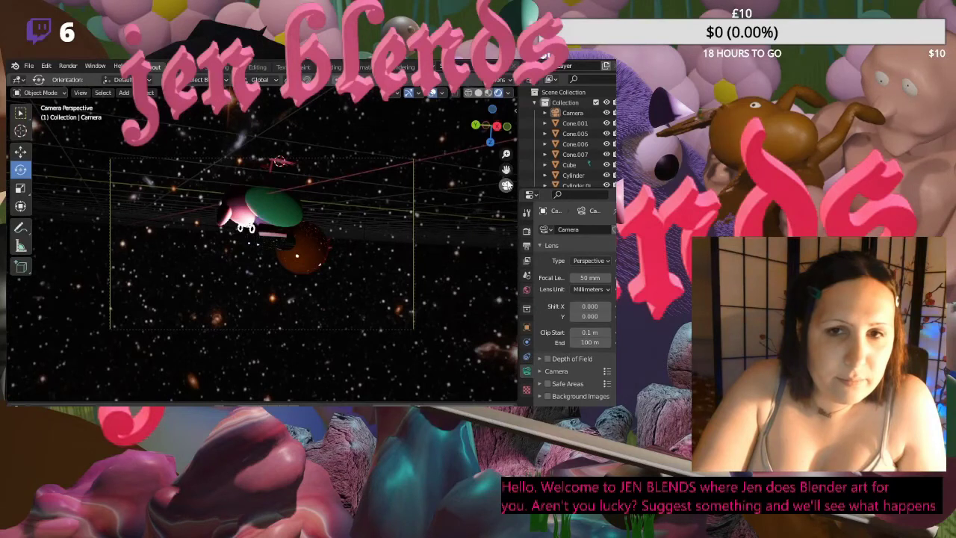
pyautogui.click(507, 186)
pyautogui.click(397, 217)
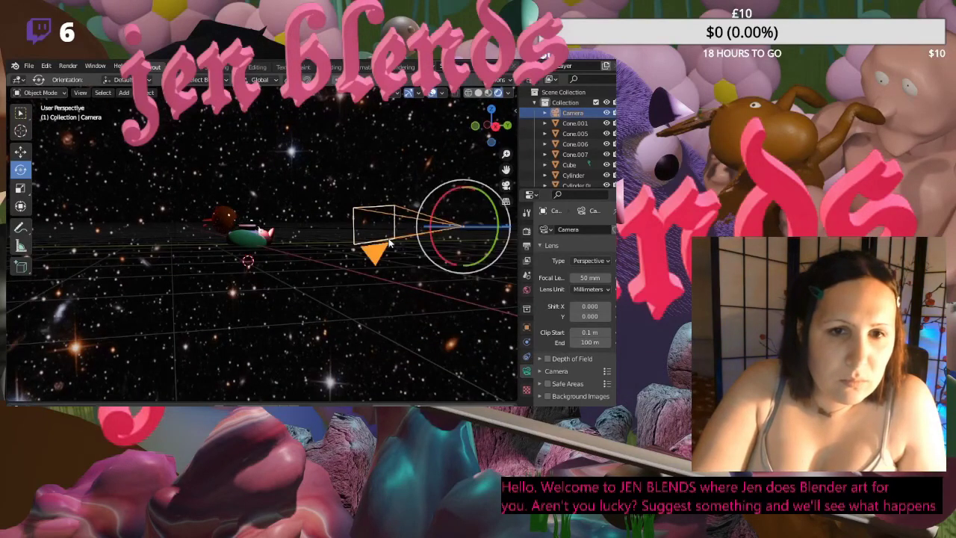
pyautogui.moveTo(471, 193); pyautogui.dragTo(461, 161)
# - Raise the camera about 0.60 m, then lower it slightly
pyautogui.click(20, 151)
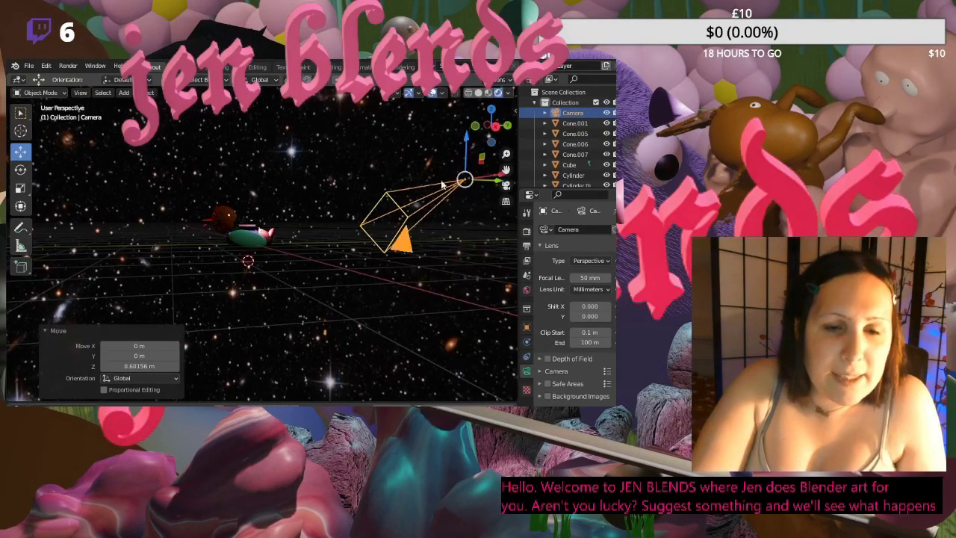
pyautogui.moveTo(449, 171); pyautogui.dragTo(233, 196, button='middle')
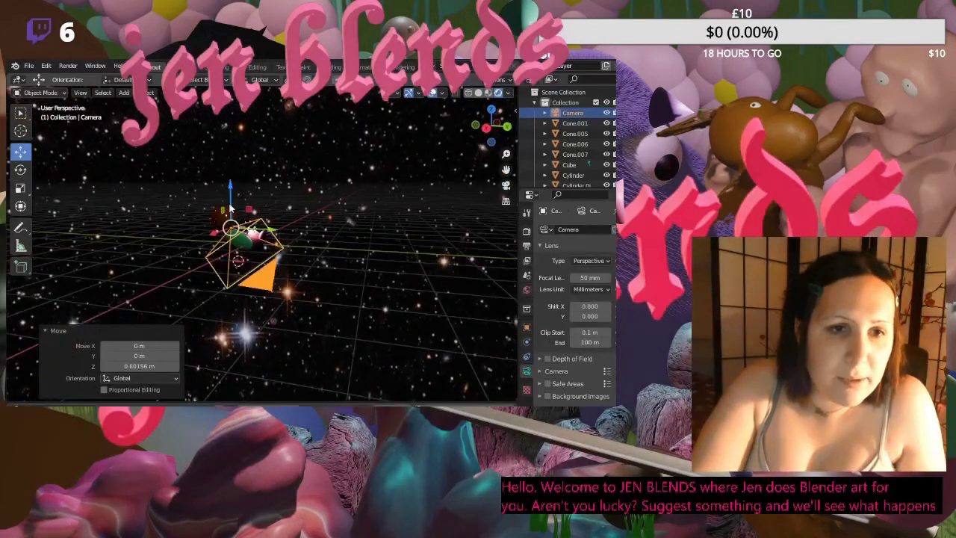
pyautogui.moveTo(231, 195); pyautogui.dragTo(247, 219)
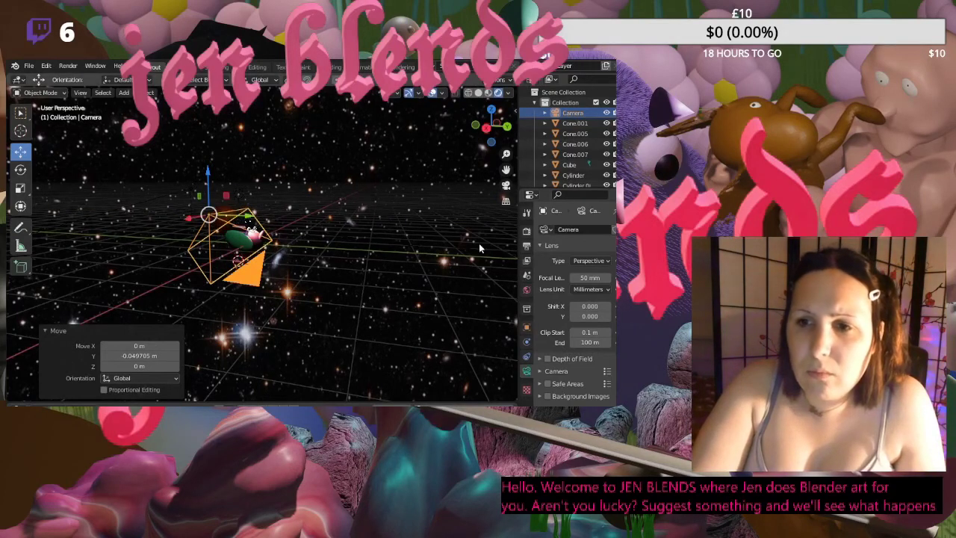
# - In camera view, move the camera freely and then along its local Z axis
pyautogui.click(507, 192)
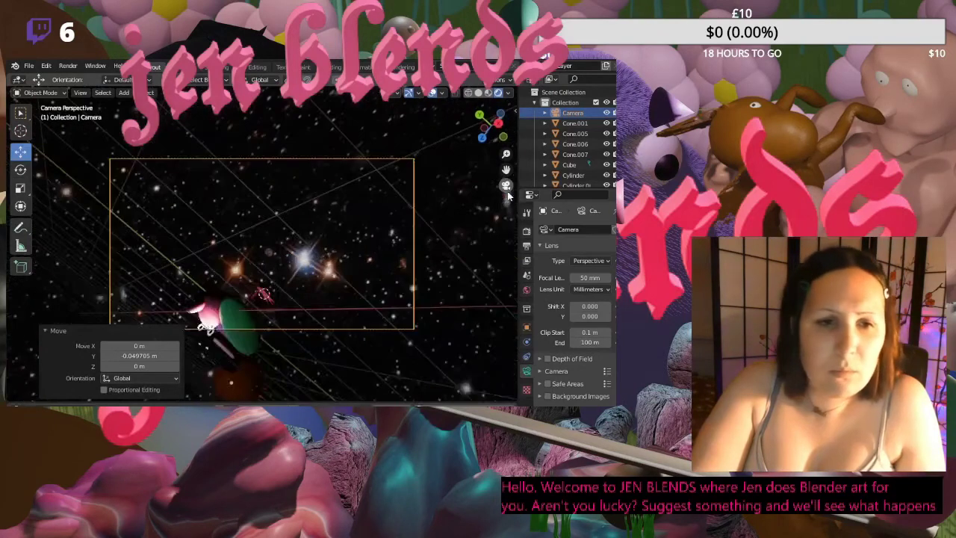
pyautogui.press('g')
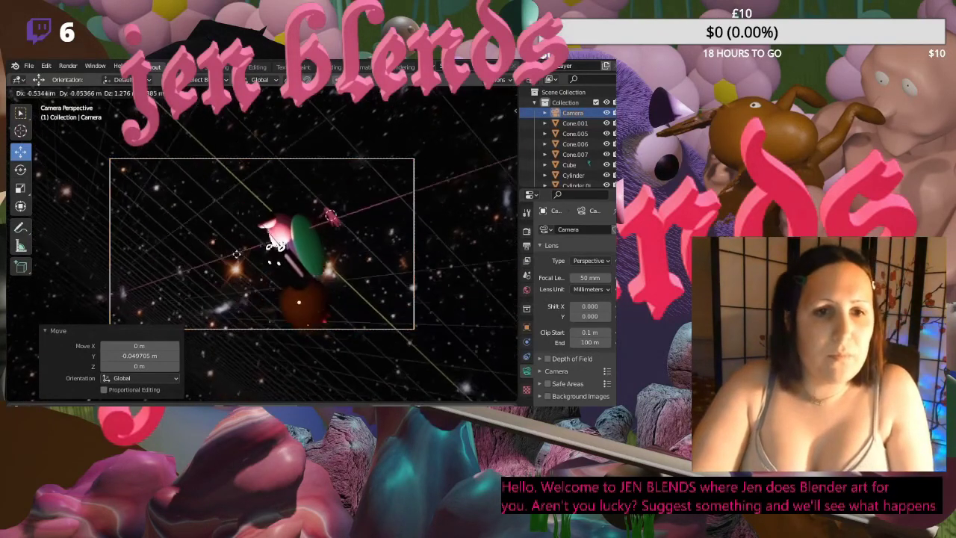
pyautogui.click(266, 260)
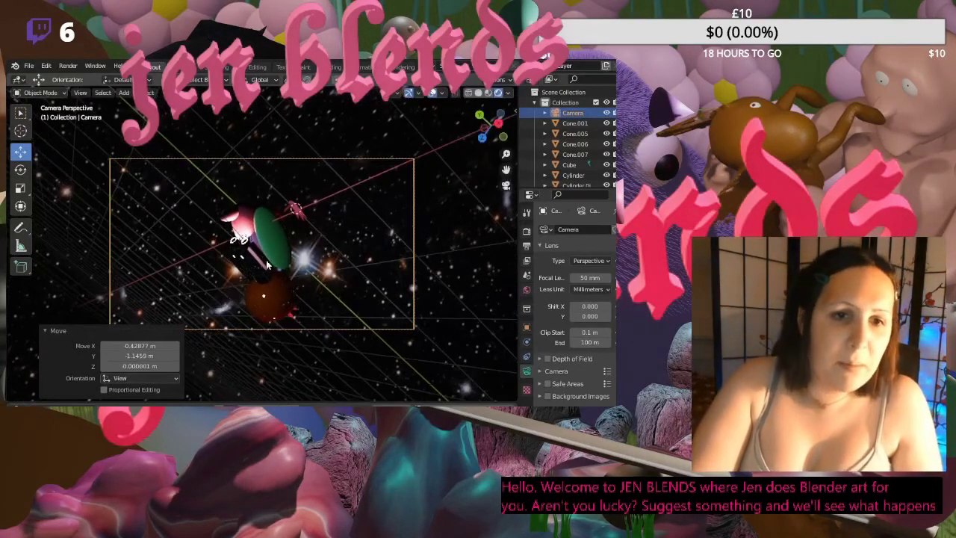
pyautogui.press('g')
pyautogui.press('z')
pyautogui.press('z')
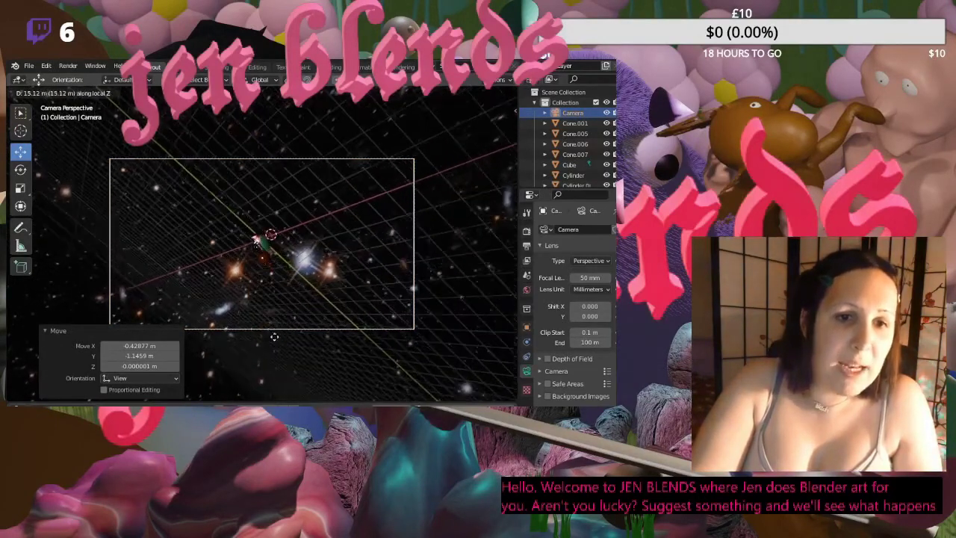
pyautogui.click(308, 238)
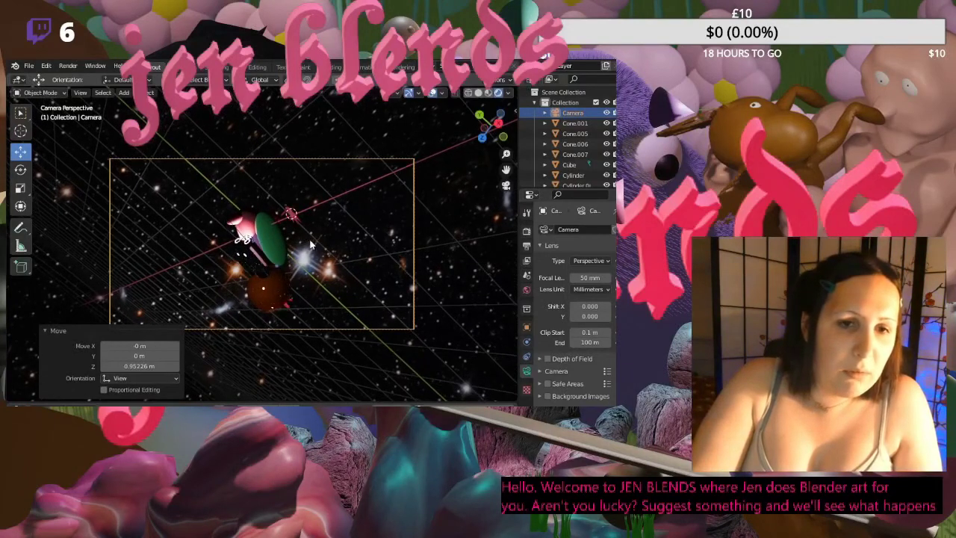
# - Scale the camera to 1.312
pyautogui.rightClick(314, 235)
pyautogui.press('Escape')
pyautogui.rightClick(297, 230)
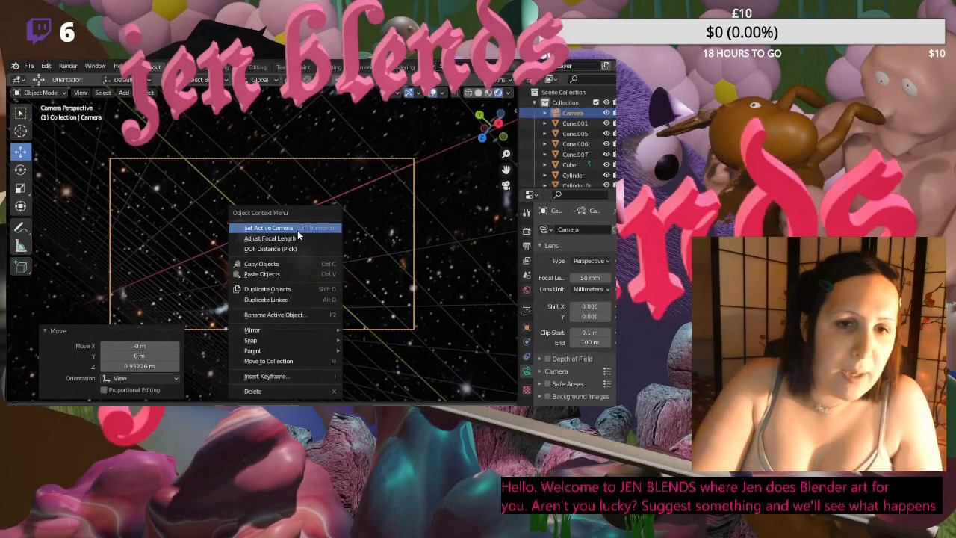
pyautogui.press('Escape')
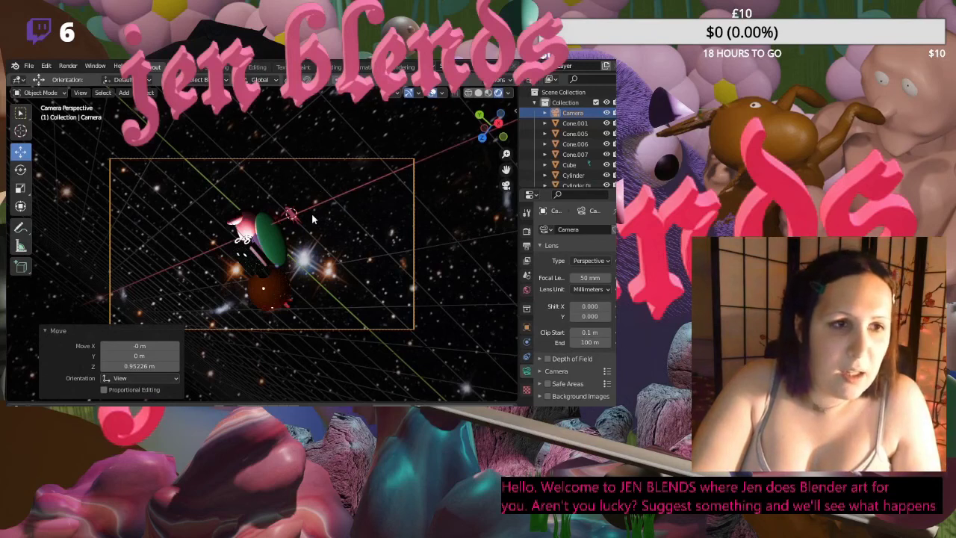
pyautogui.press('s')
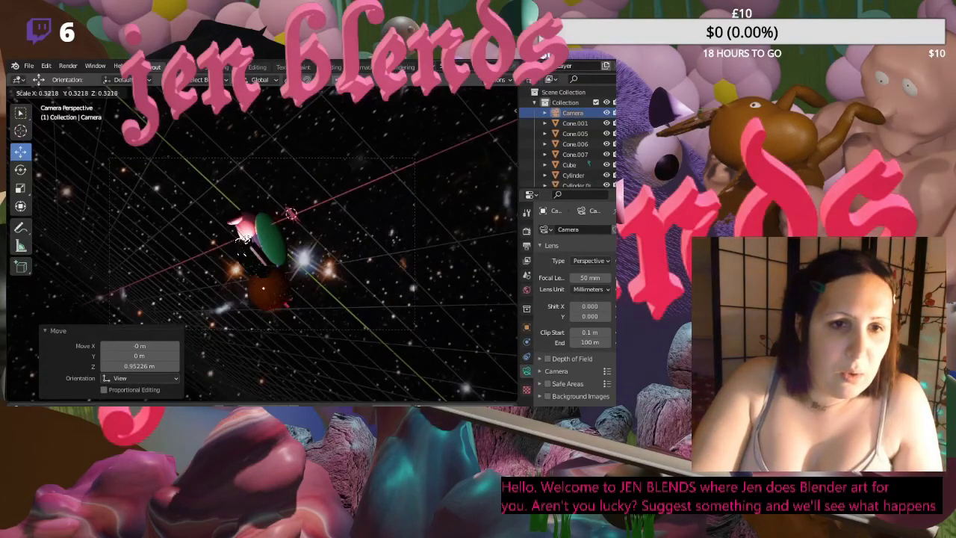
pyautogui.click(234, 297)
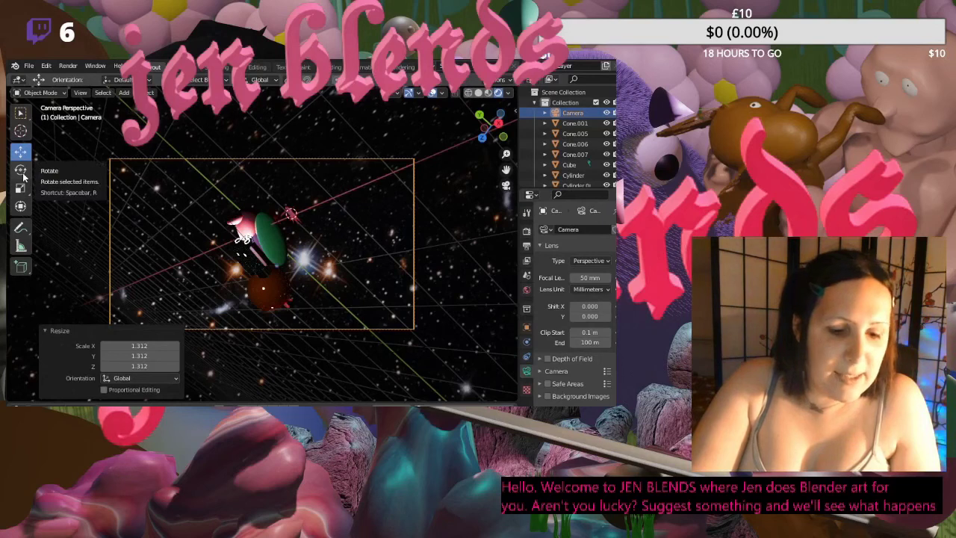
# - Rotate the camera 3.26° and recheck the framing through the camera view
pyautogui.press('r')
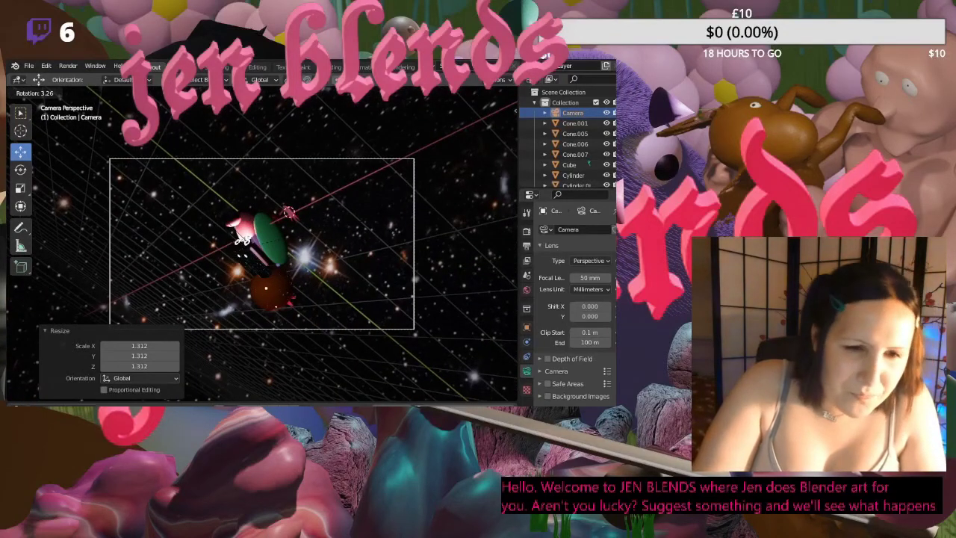
pyautogui.click(399, 228)
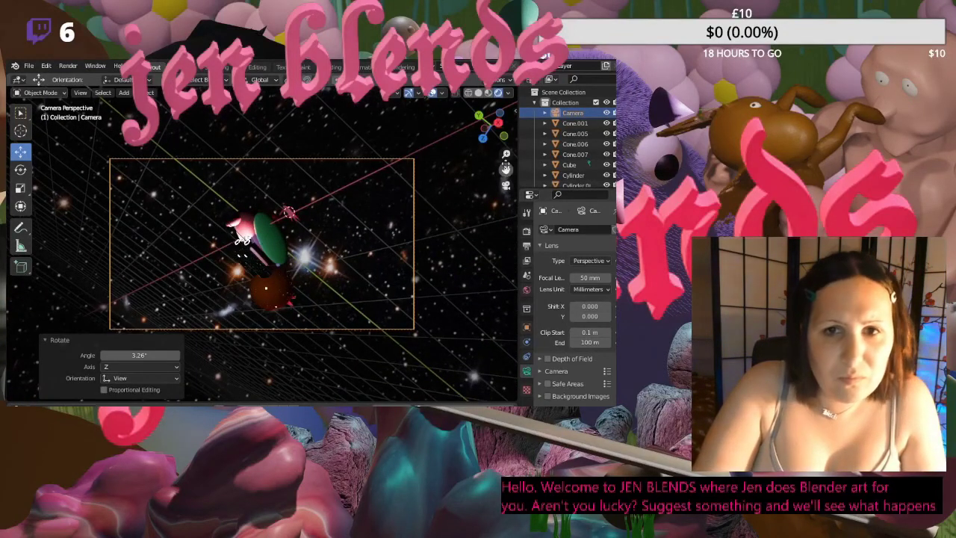
pyautogui.moveTo(506, 170)
pyautogui.mouseDown()
pyautogui.moveTo(522, 170)
pyautogui.moveTo(478, 169)
pyautogui.moveTo(522, 169)
pyautogui.mouseUp()
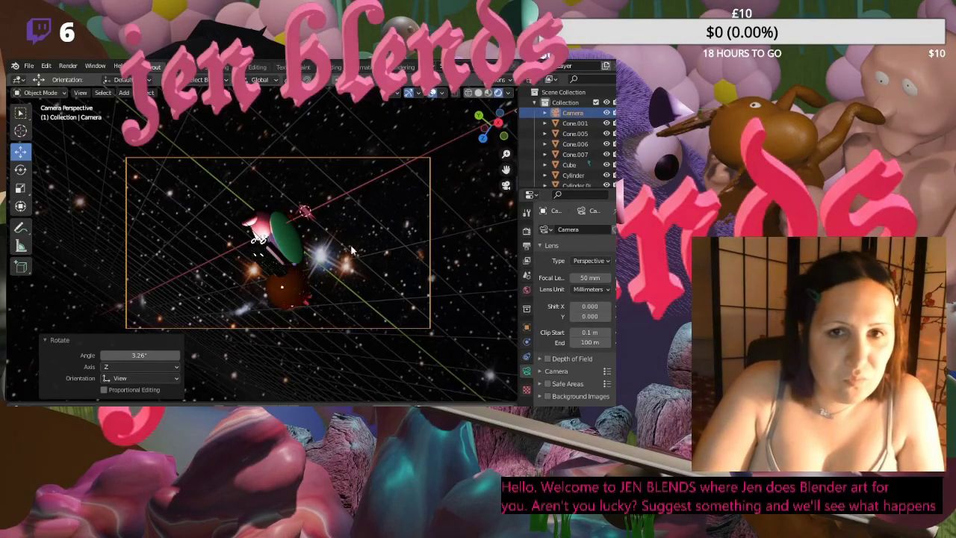
pyautogui.moveTo(330, 256); pyautogui.dragTo(359, 233, button='middle')
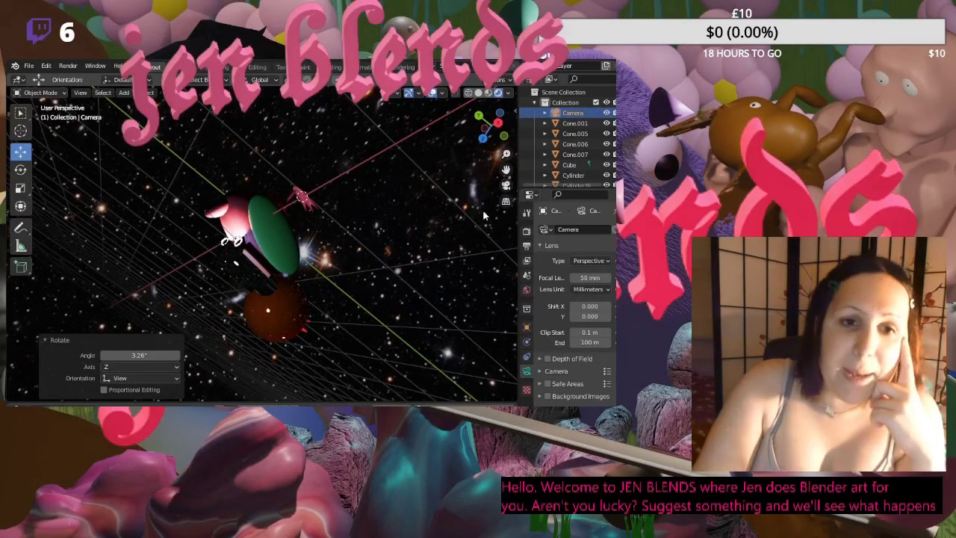
pyautogui.click(506, 185)
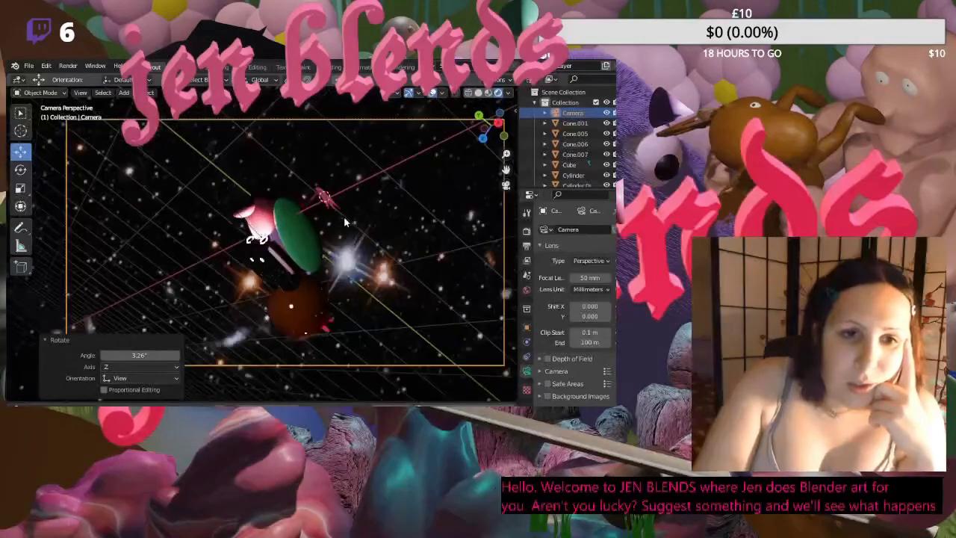
pyautogui.click(405, 179)
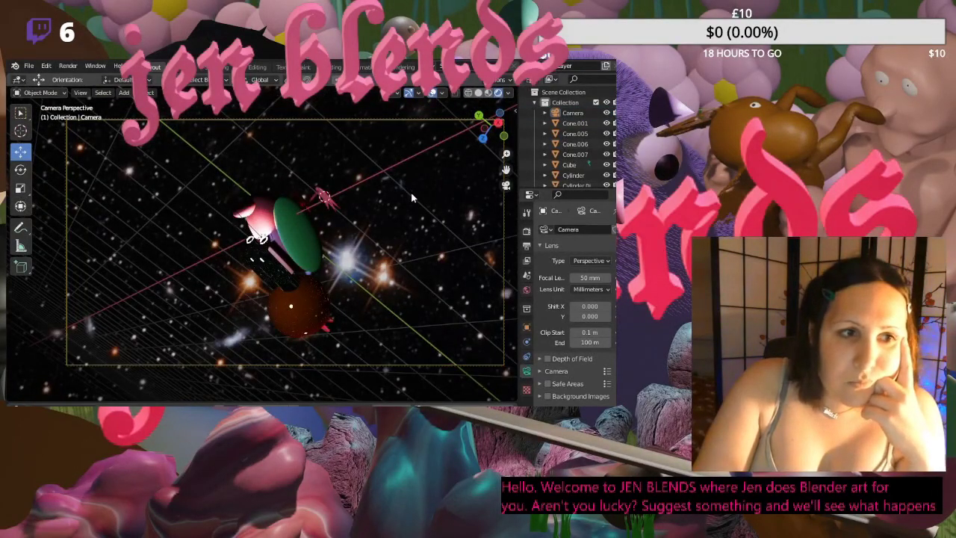
pyautogui.scroll(-2, 411, 192)
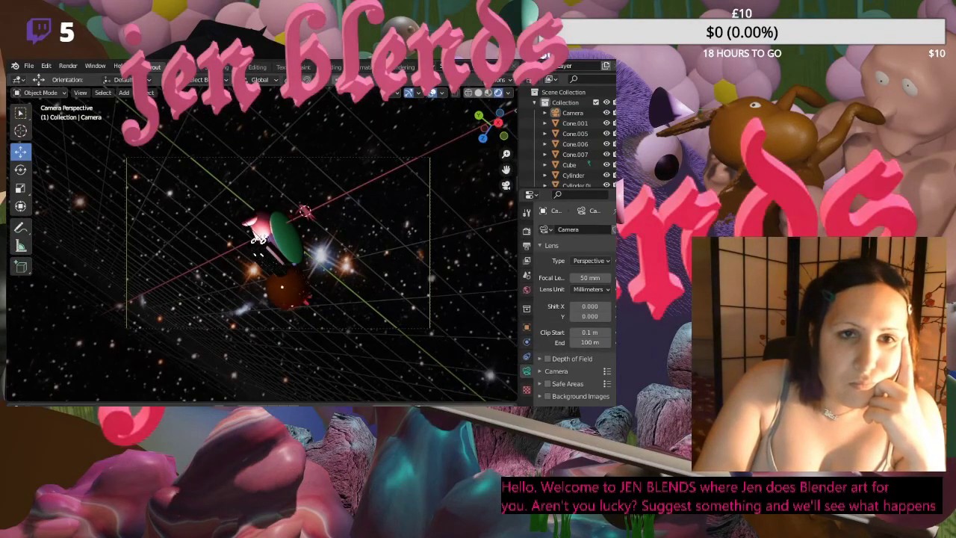
# - In the Shading workspace, view through the camera, inspect the dark sphere's material, then return to Layout
pyautogui.click(339, 66)
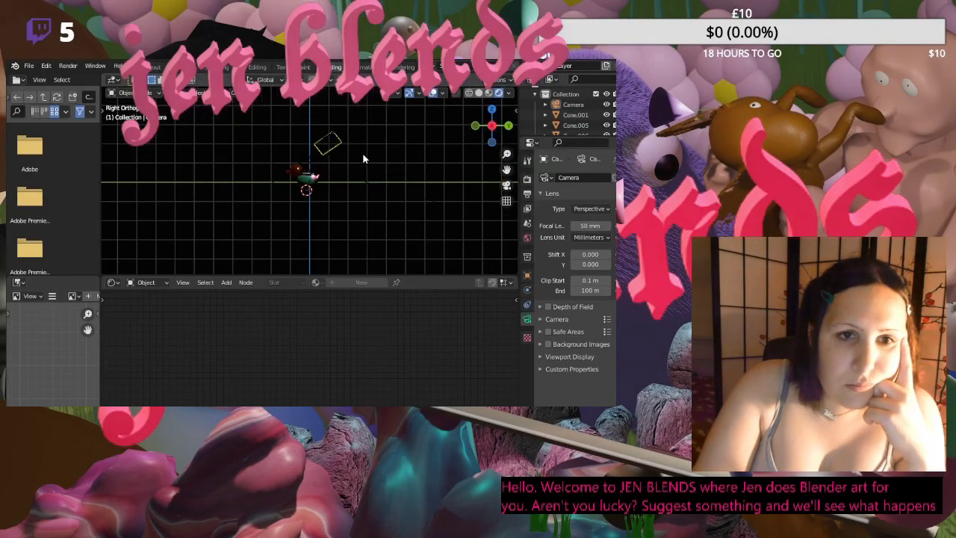
pyautogui.click(508, 186)
pyautogui.scroll(3, 397, 174)
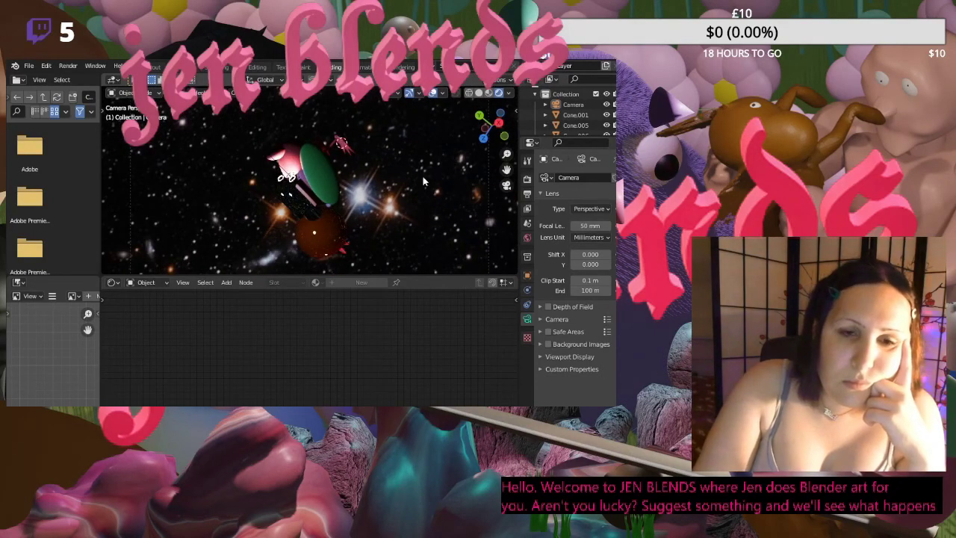
pyautogui.click(334, 244)
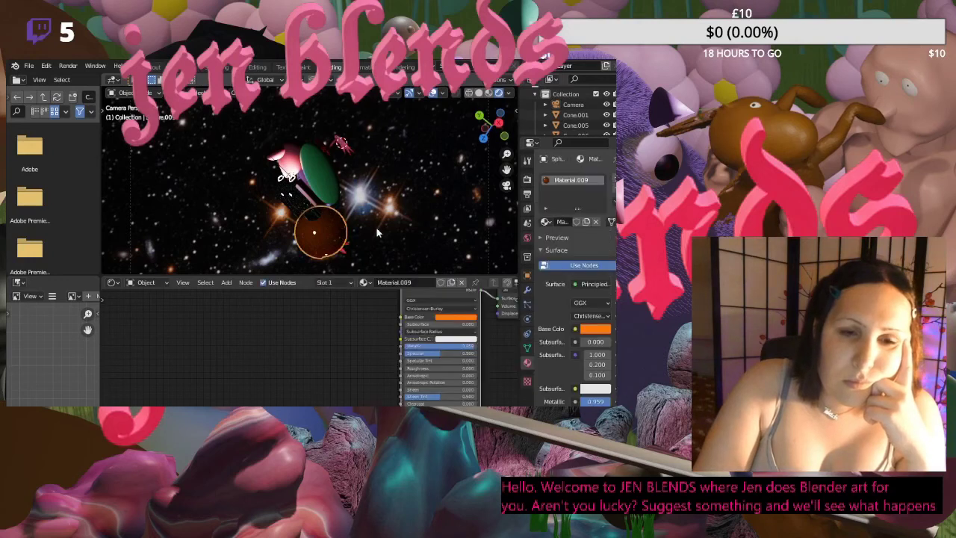
pyautogui.moveTo(228, 121); pyautogui.dragTo(408, 261)
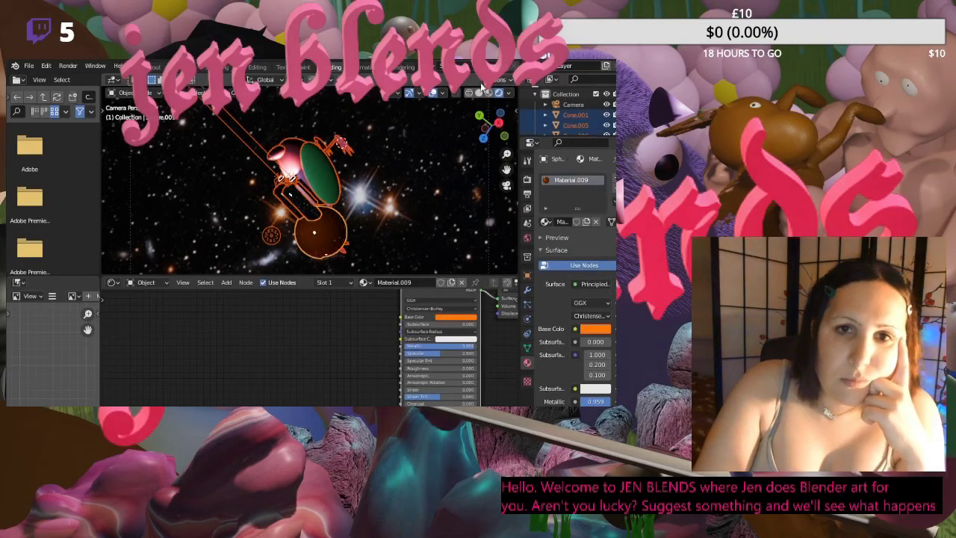
pyautogui.click(416, 129)
pyautogui.click(155, 67)
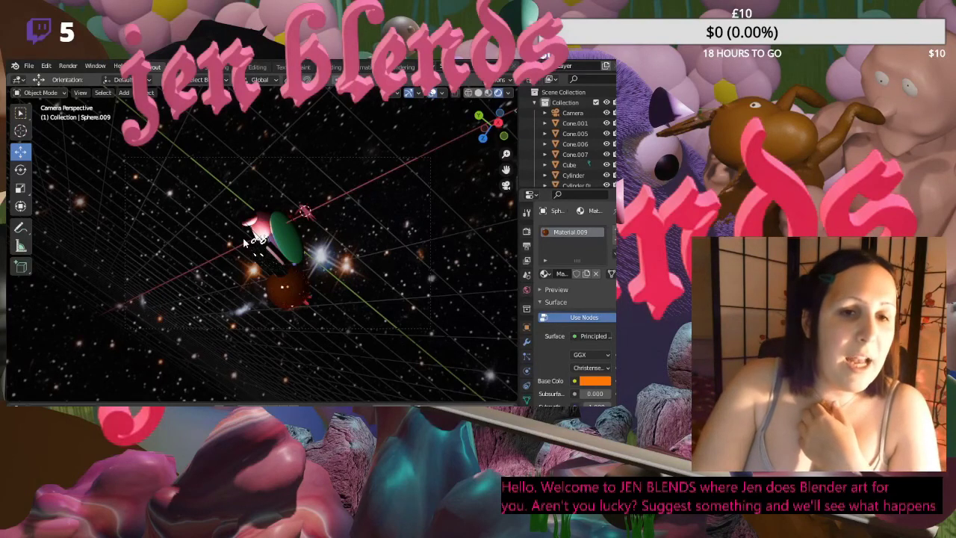
pyautogui.moveTo(244, 241); pyautogui.dragTo(200, 241, button='middle')
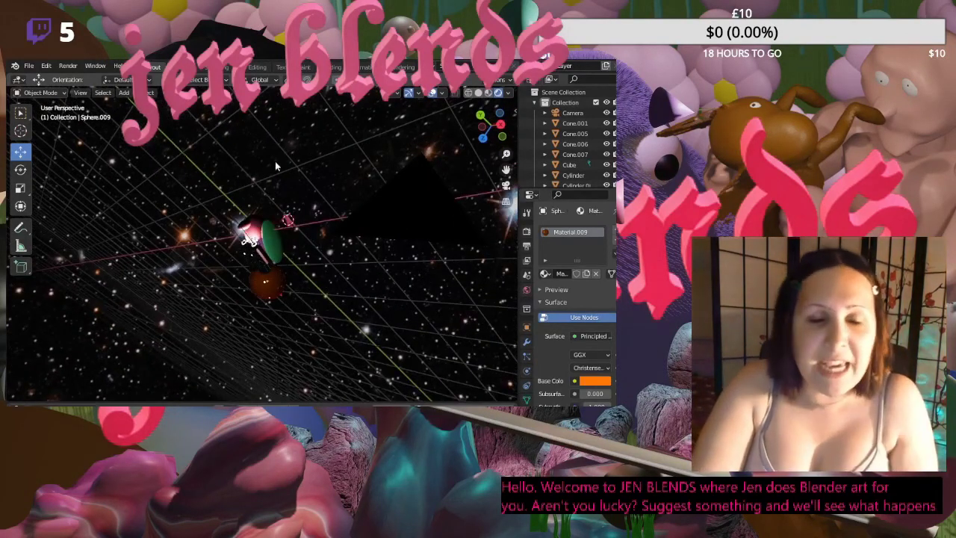
pyautogui.moveTo(306, 295)
pyautogui.mouseDown(button='middle')
pyautogui.moveTo(313, 305)
pyautogui.moveTo(294, 294)
pyautogui.moveTo(321, 304)
pyautogui.mouseUp(button='middle')
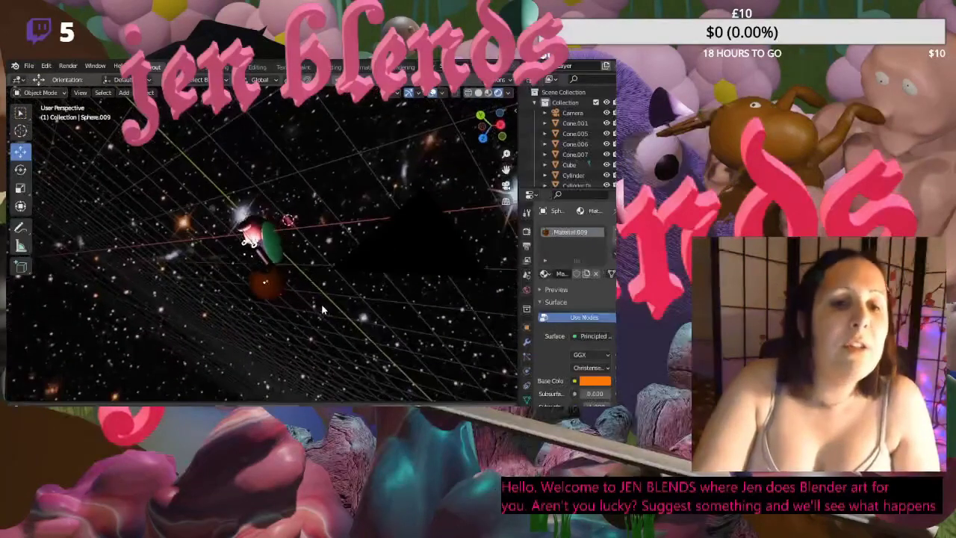
pyautogui.click(508, 185)
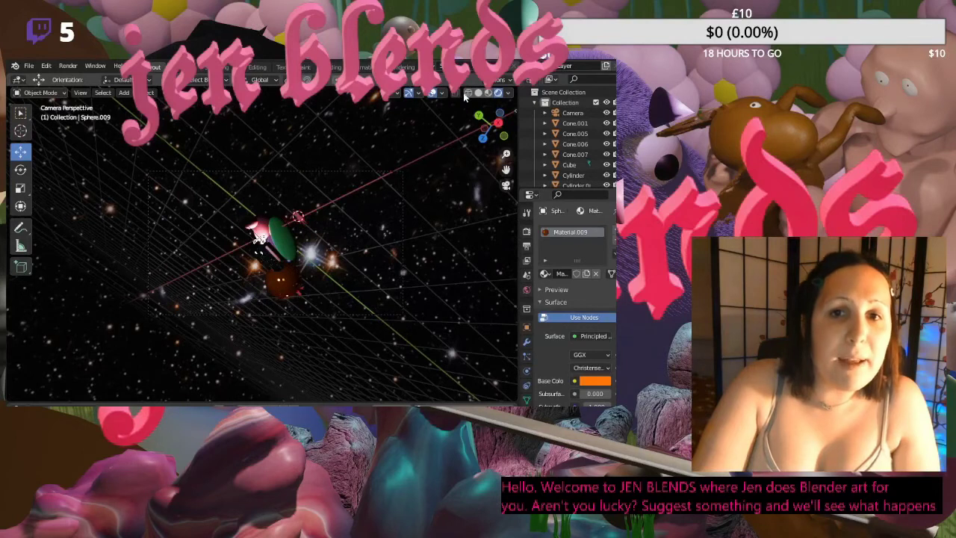
pyautogui.click(478, 93)
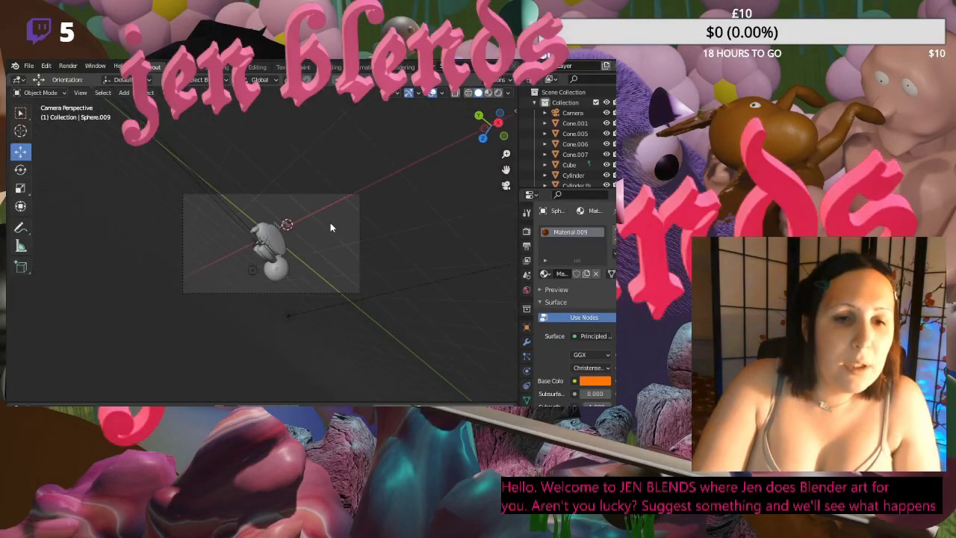
pyautogui.moveTo(331, 223); pyautogui.dragTo(151, 242, button='middle')
pyautogui.click(506, 185)
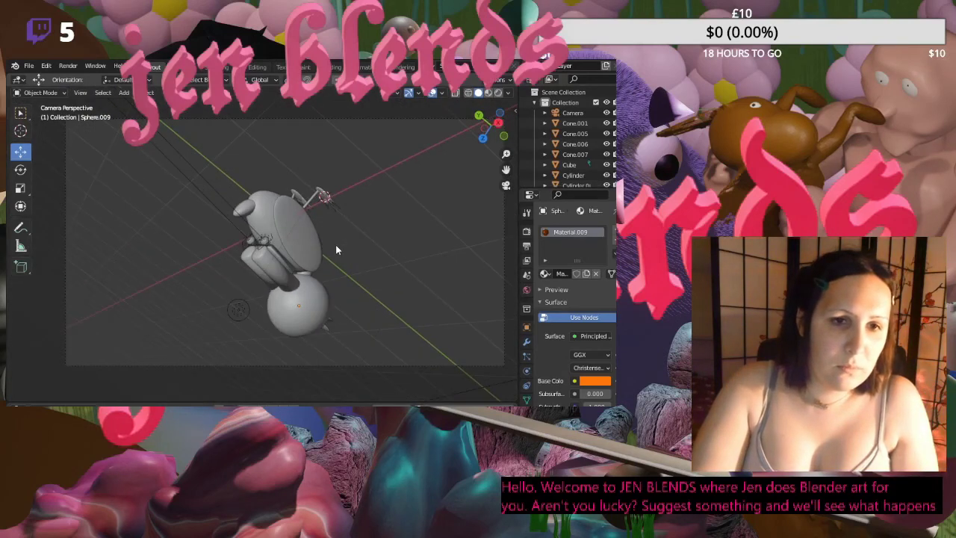
pyautogui.scroll(2, 335, 244)
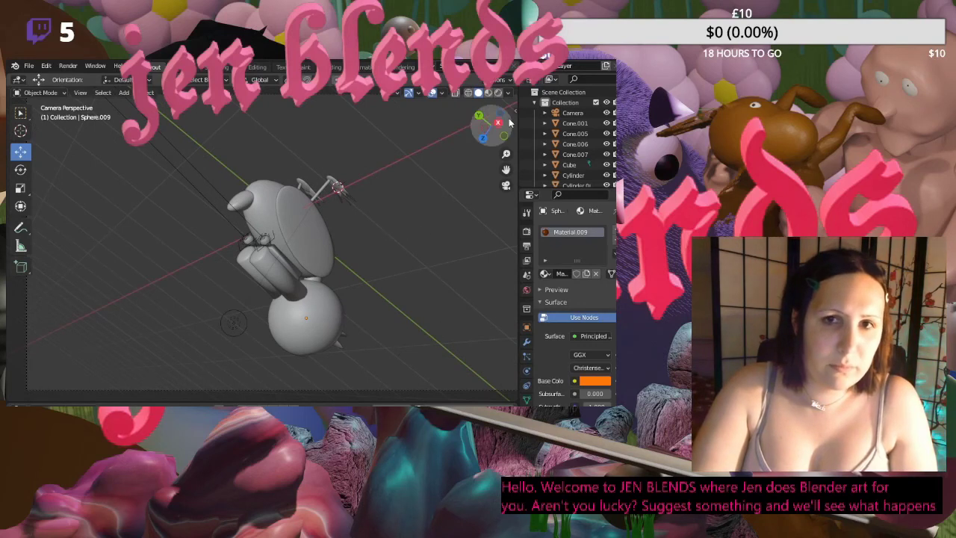
pyautogui.click(488, 93)
pyautogui.moveTo(423, 123)
pyautogui.mouseDown(button='middle')
pyautogui.moveTo(412, 231)
pyautogui.moveTo(281, 200)
pyautogui.mouseUp(button='middle')
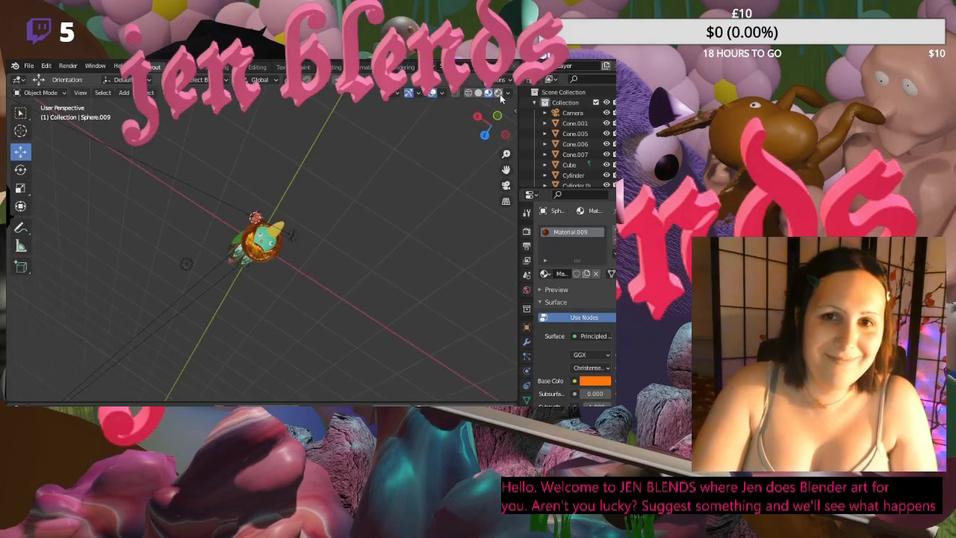
pyautogui.click(499, 93)
pyautogui.moveTo(257, 283); pyautogui.dragTo(444, 237, button='middle')
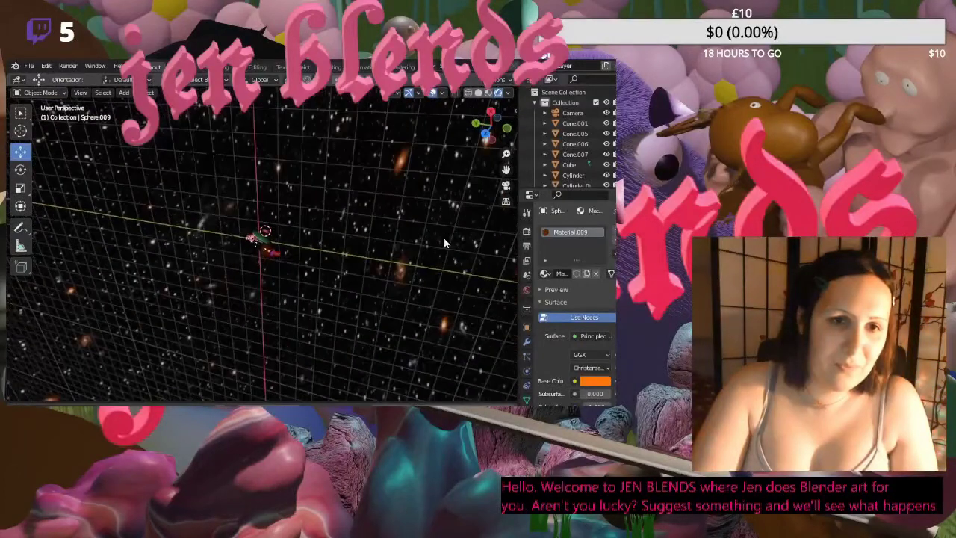
pyautogui.scroll(5, 444, 237)
pyautogui.moveTo(352, 249); pyautogui.dragTo(344, 229, button='middle')
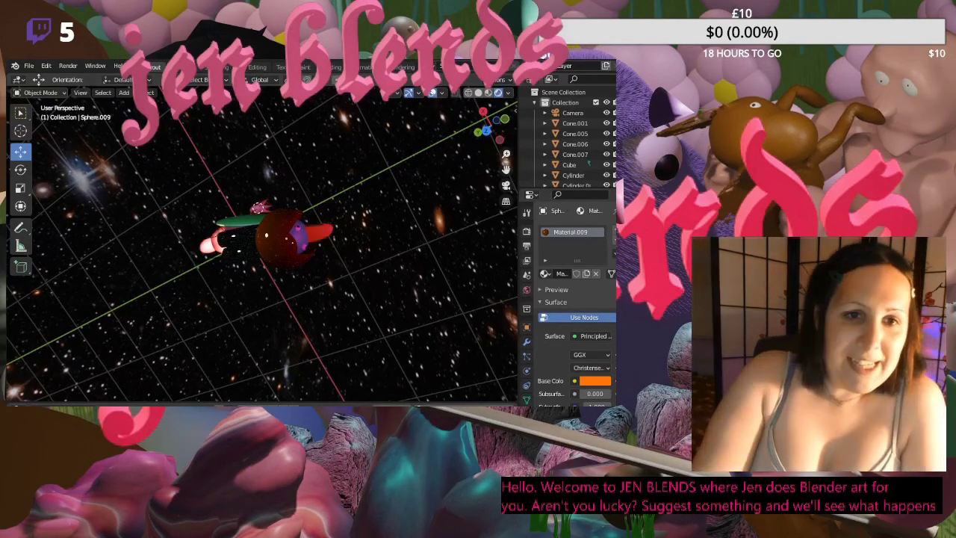
pyautogui.moveTo(292, 239); pyautogui.dragTo(292, 174, button='middle')
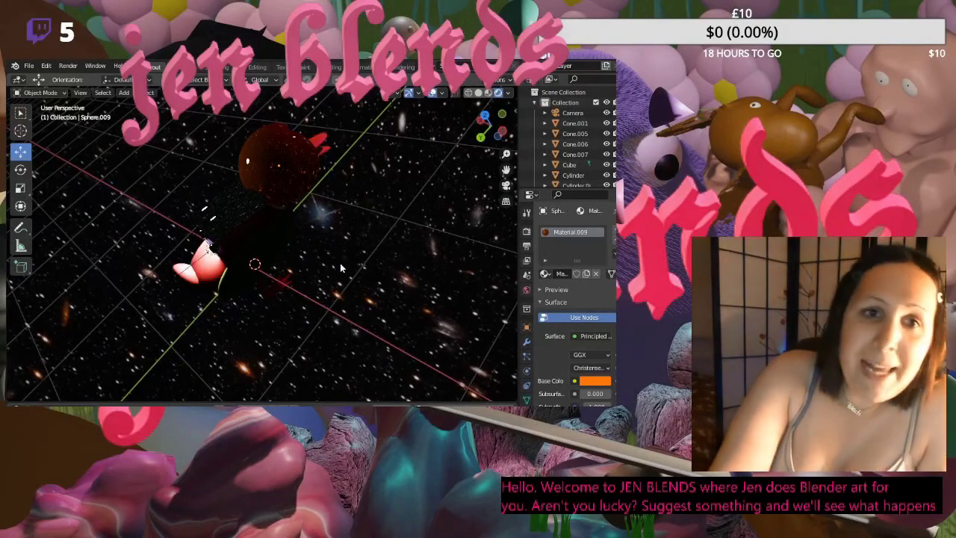
pyautogui.moveTo(340, 263); pyautogui.dragTo(241, 218, button='middle')
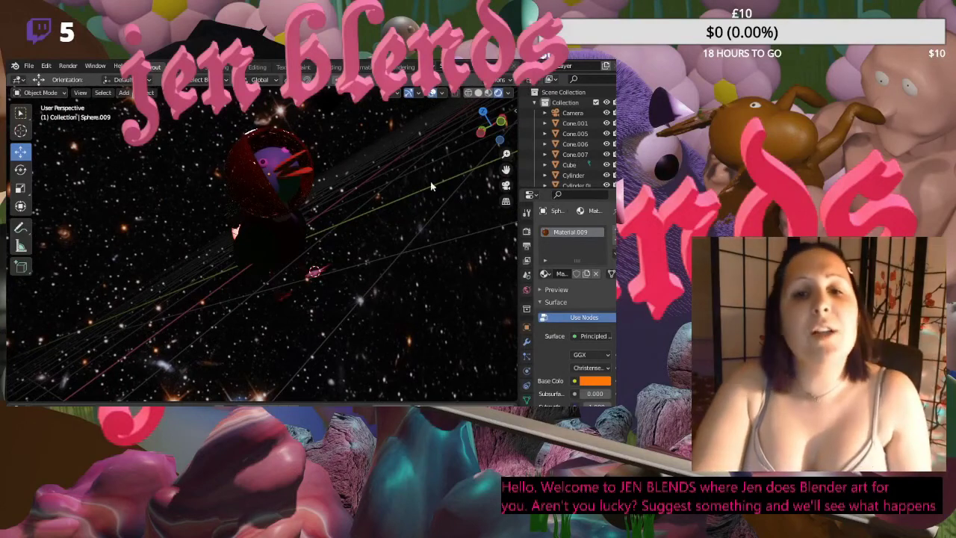
pyautogui.click(506, 186)
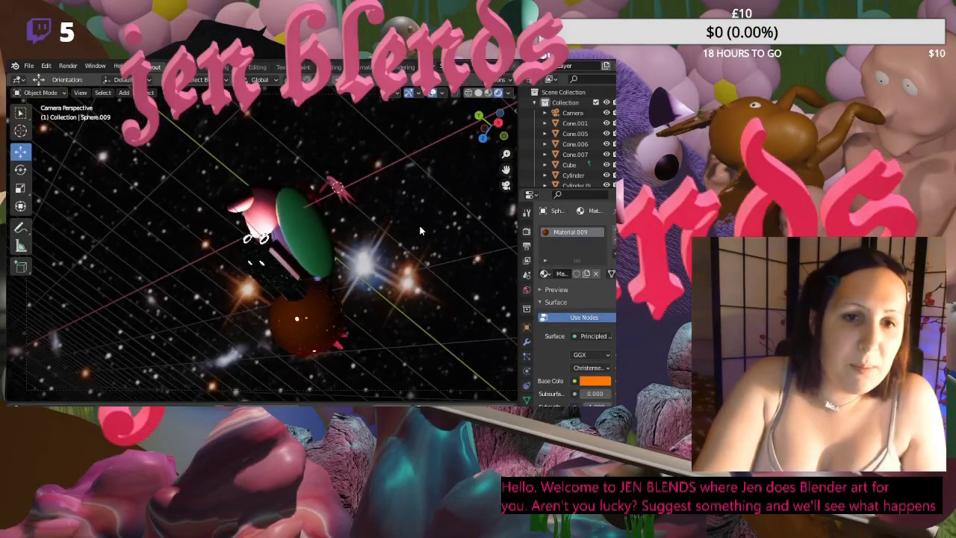
pyautogui.scroll(-4, 383, 214)
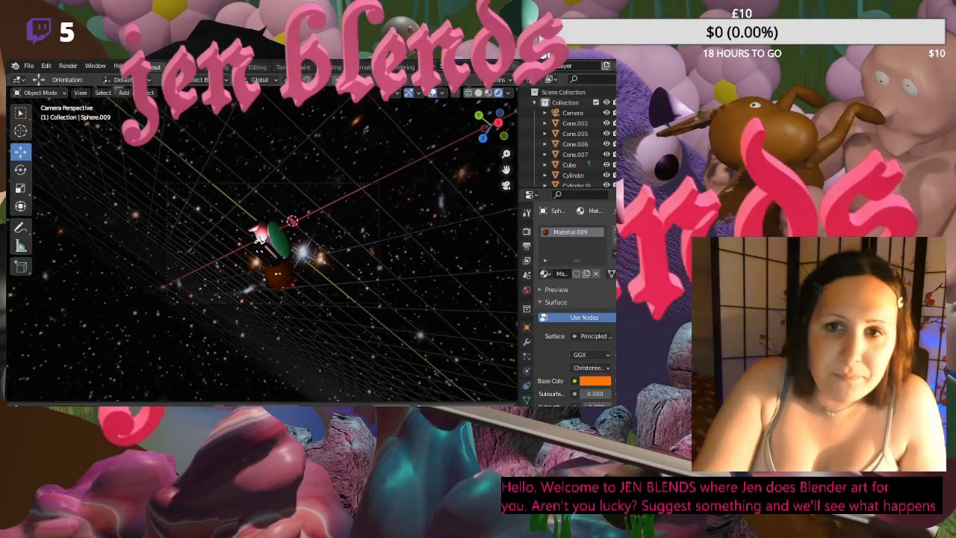
pyautogui.scroll(-5, 581, 145)
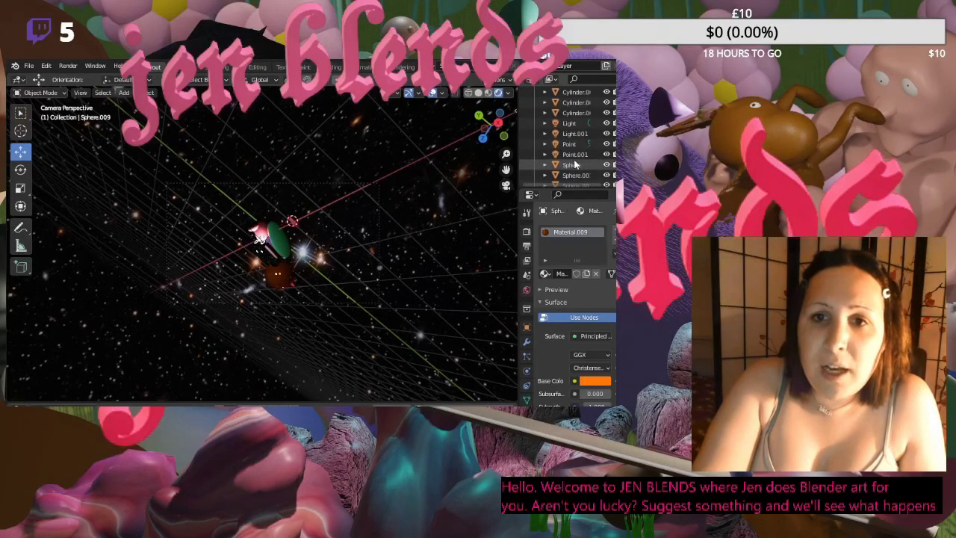
# - Raise the blue point Light along Z and shift the pink Light.001 along X and Z near the duck
pyautogui.click(570, 122)
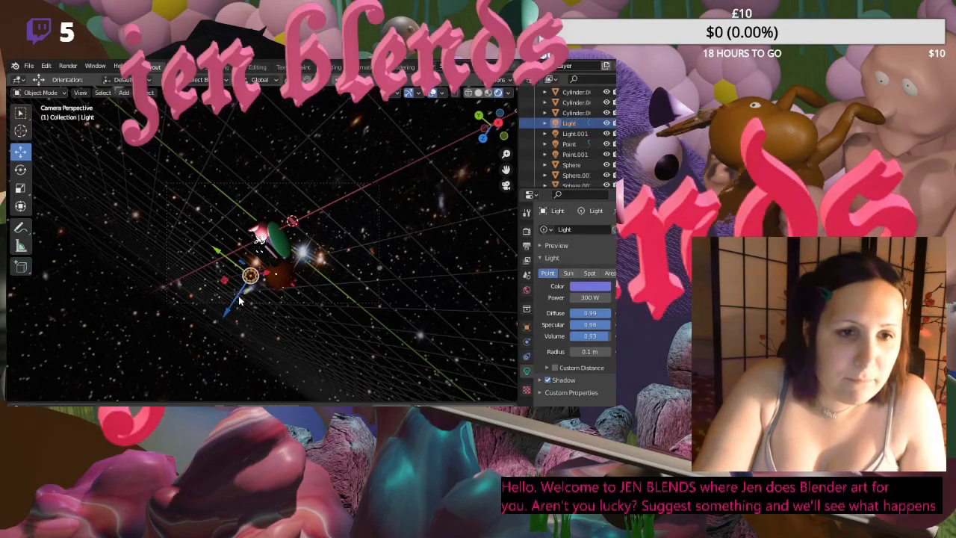
pyautogui.moveTo(239, 300); pyautogui.dragTo(331, 169)
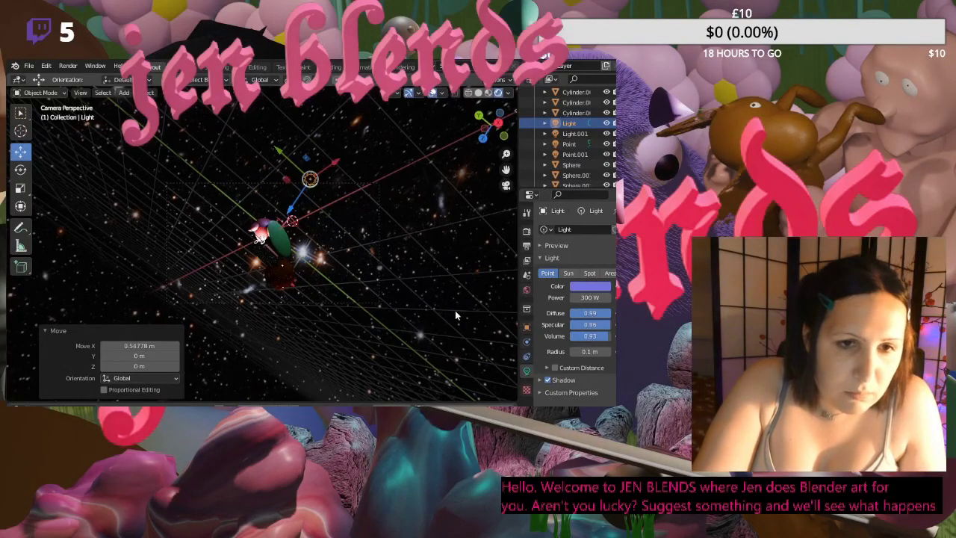
pyautogui.click(575, 133)
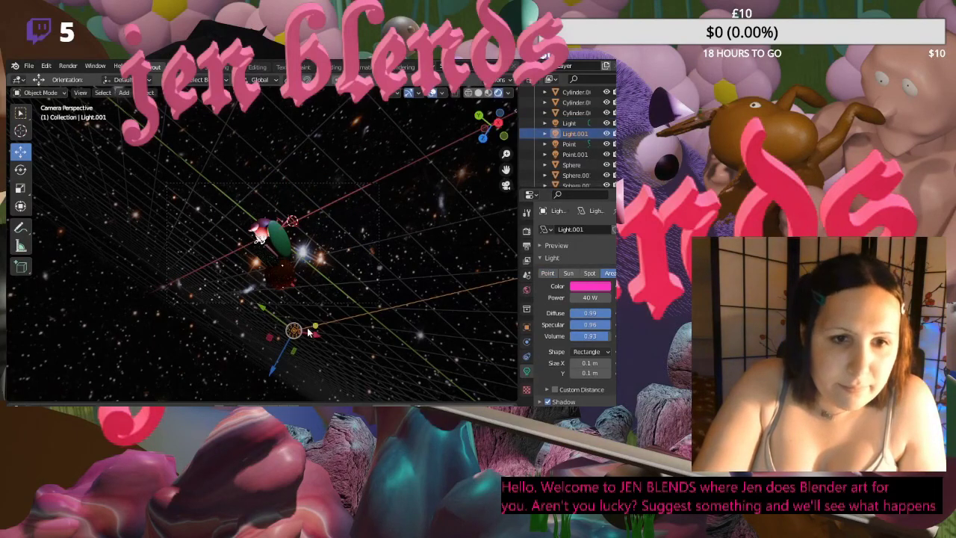
pyautogui.moveTo(320, 334); pyautogui.dragTo(254, 296)
pyautogui.moveTo(209, 351); pyautogui.dragTo(270, 259)
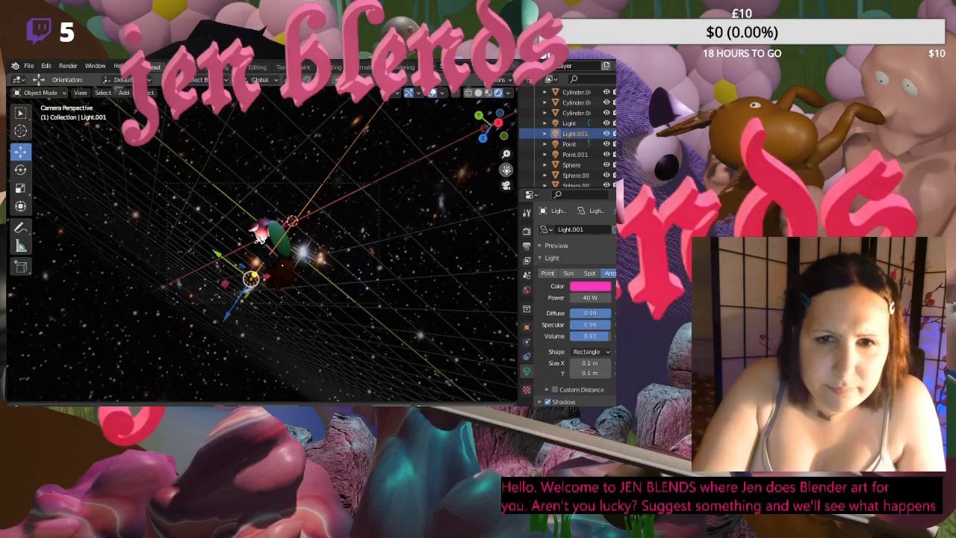
pyautogui.scroll(4, 311, 222)
pyautogui.scroll(-1, 396, 290)
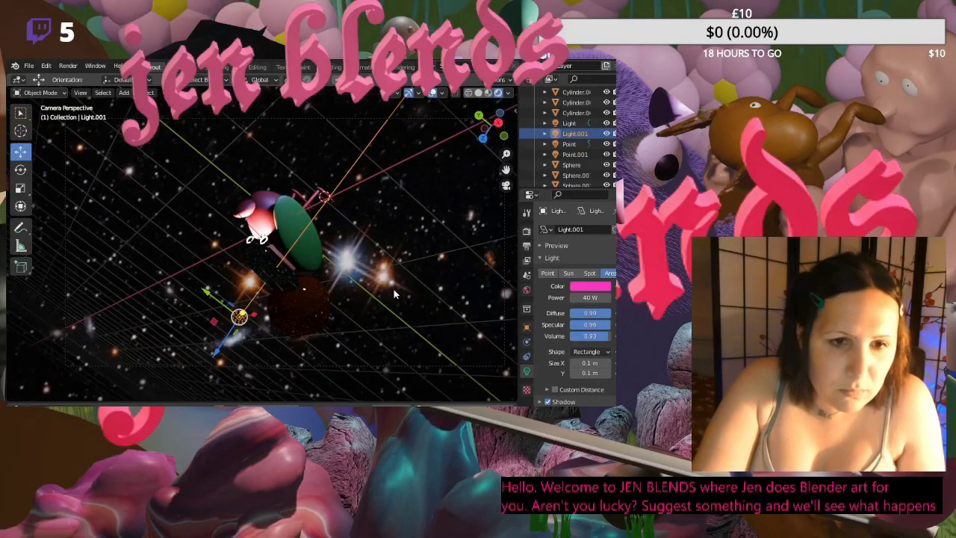
pyautogui.click(308, 152)
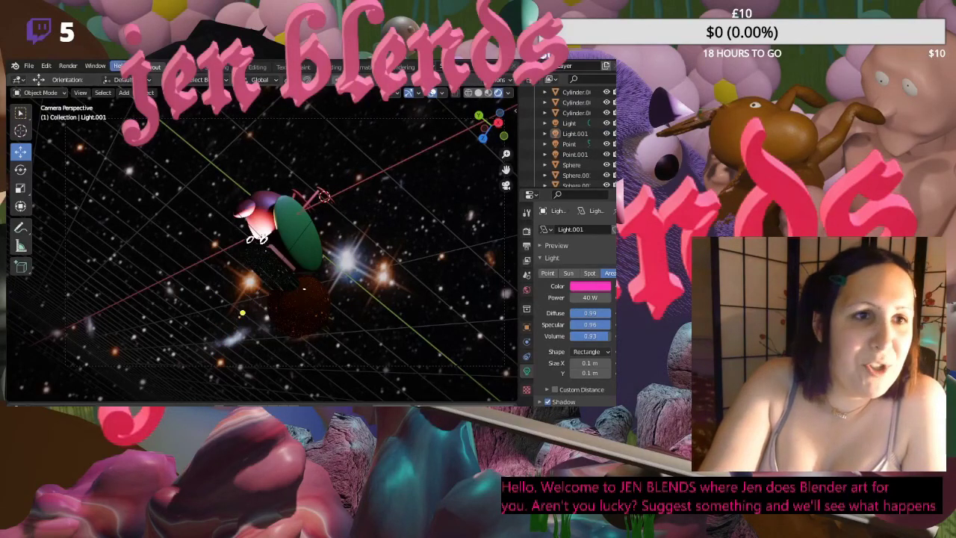
pyautogui.click(68, 70)
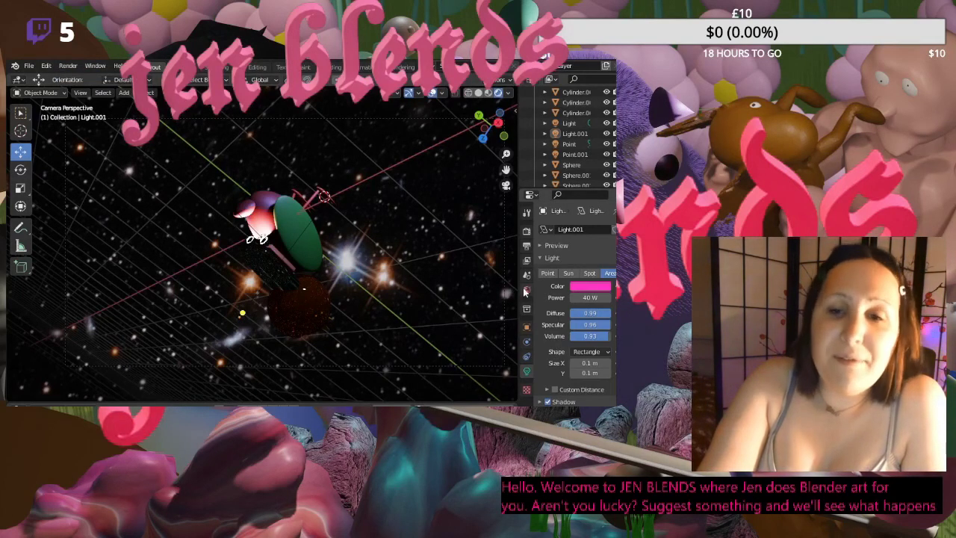
# - Tick Transparent under Film in the Render properties, then open the Render menu
pyautogui.click(527, 232)
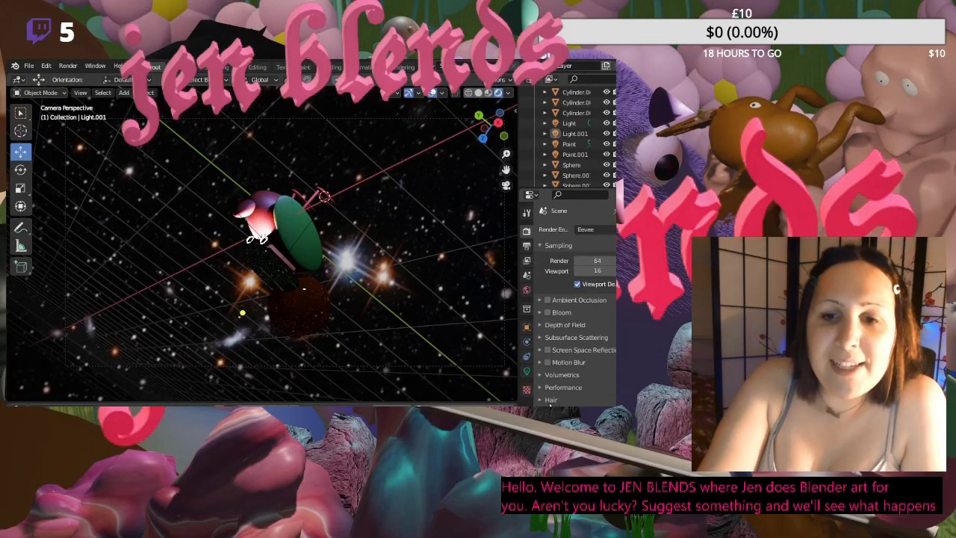
pyautogui.scroll(-2, 548, 398)
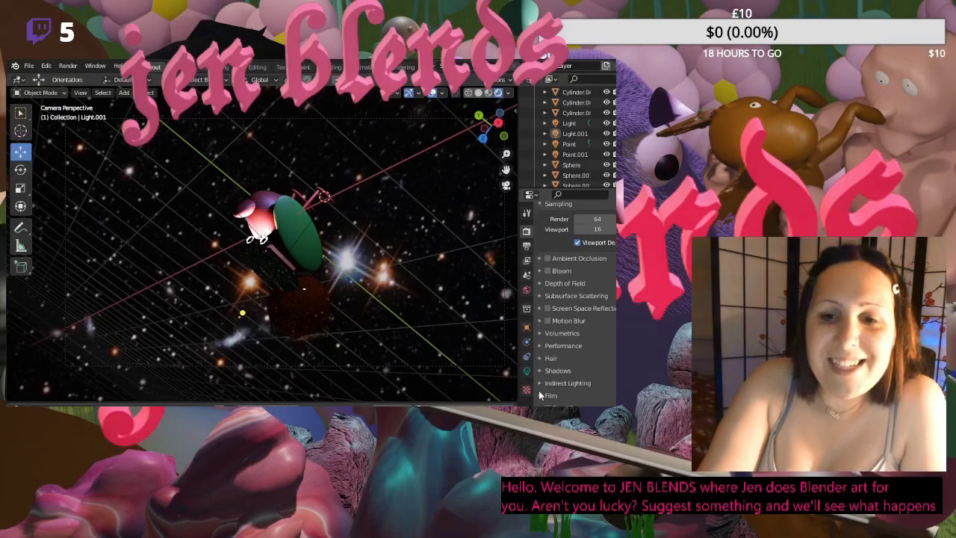
pyautogui.click(556, 395)
pyautogui.scroll(-3, 583, 386)
pyautogui.click(573, 360)
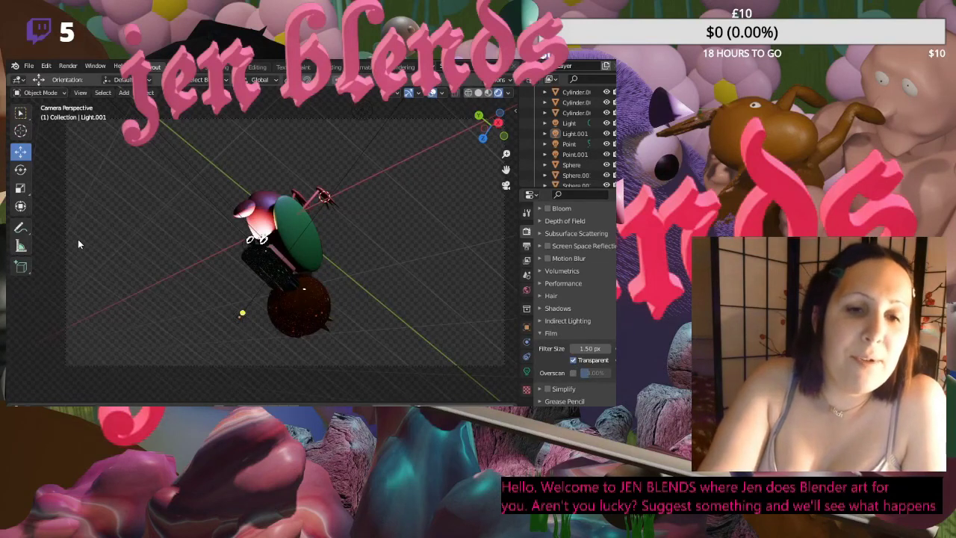
pyautogui.click(77, 68)
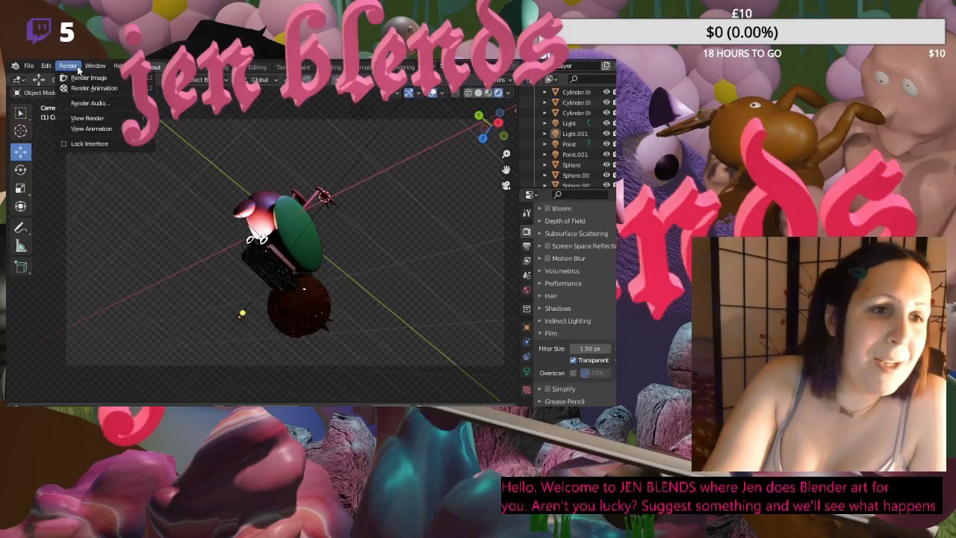
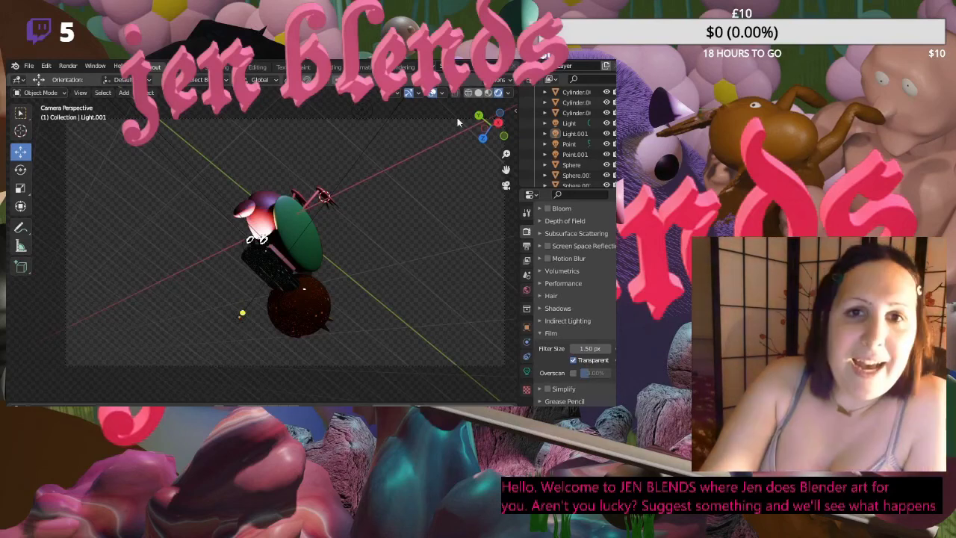
# - Move the camera −2.1458 m along X and lower it, away from the creature
pyautogui.click(509, 185)
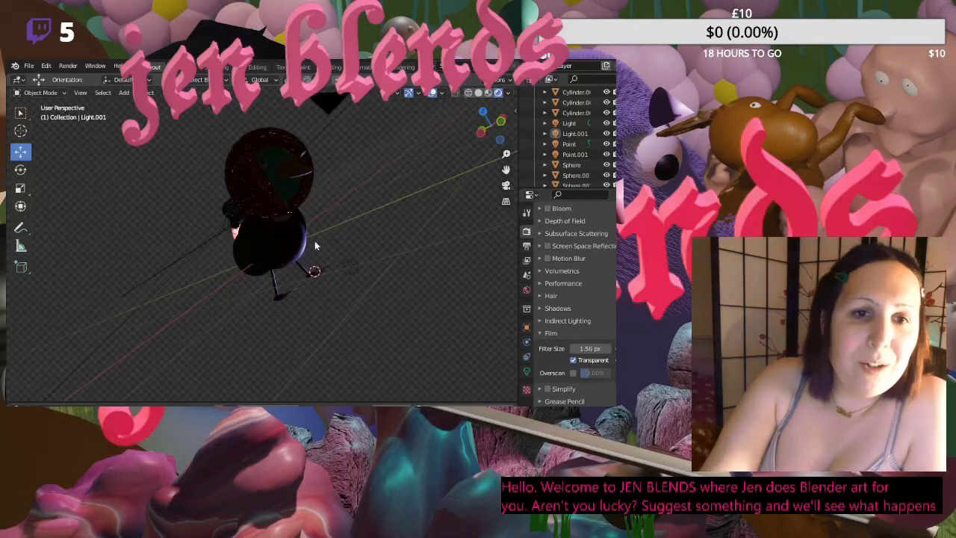
pyautogui.scroll(-4, 351, 227)
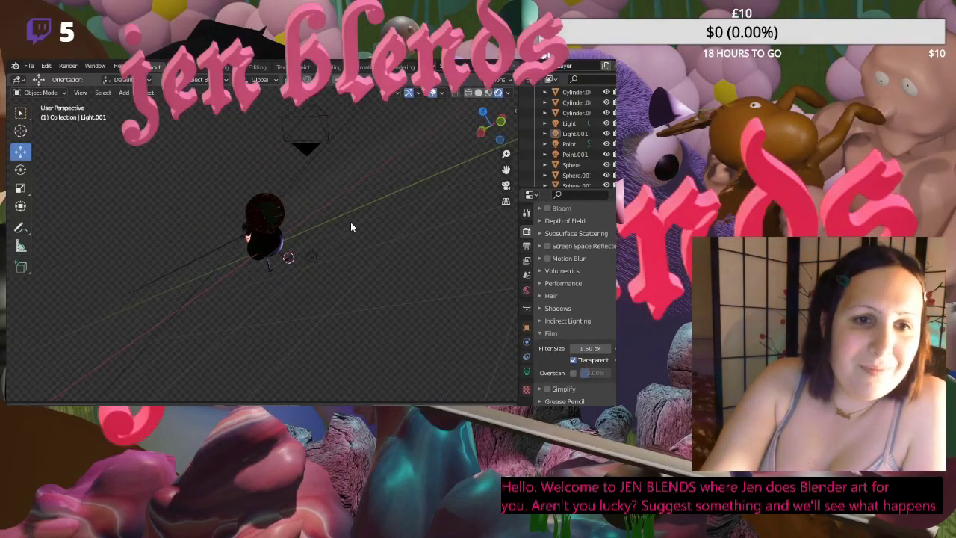
pyautogui.click(327, 133)
pyautogui.moveTo(331, 102); pyautogui.dragTo(217, 142)
pyautogui.moveTo(212, 109); pyautogui.dragTo(266, 293)
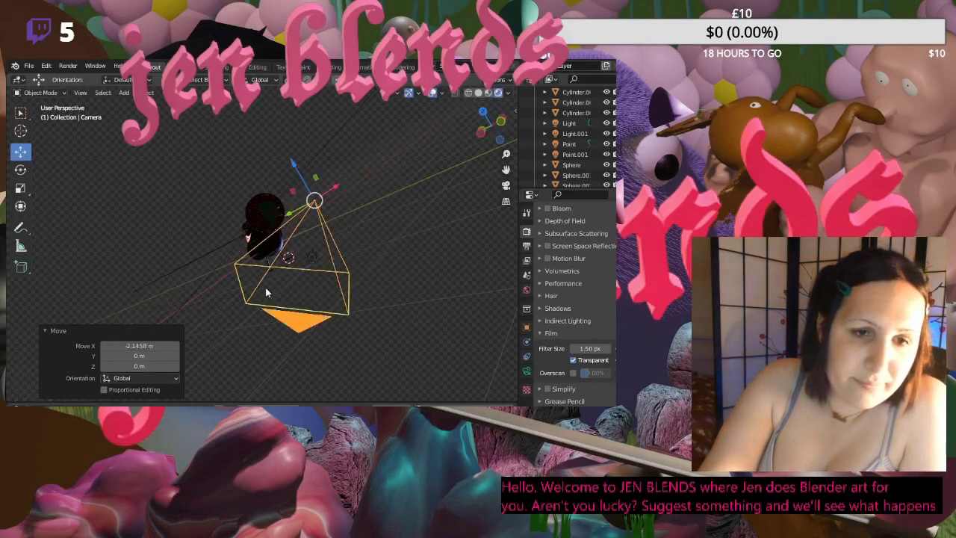
# - Rotate the camera 239° about Z, shift it −1.9548 m along Y, and view through it
pyautogui.click(20, 170)
pyautogui.moveTo(345, 192); pyautogui.dragTo(321, 311)
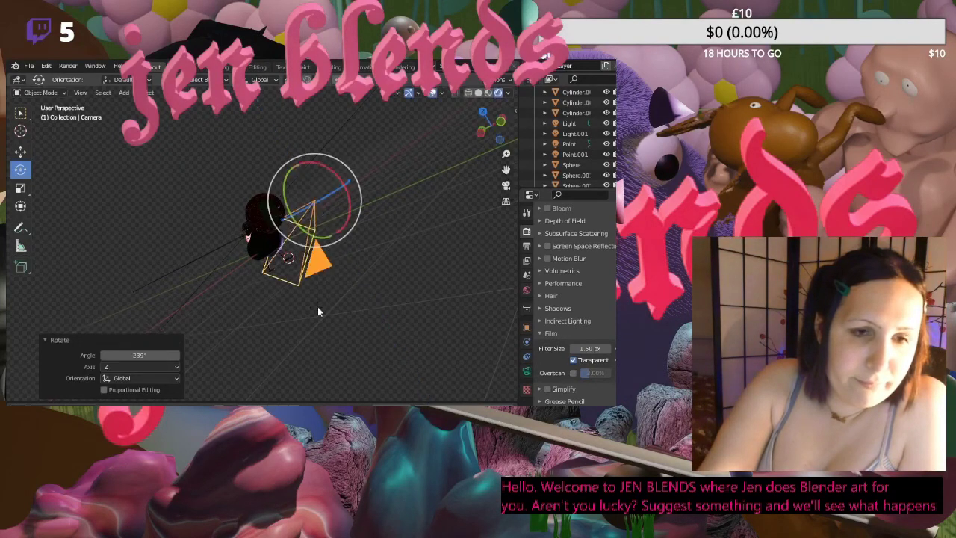
pyautogui.click(21, 151)
pyautogui.moveTo(332, 190); pyautogui.dragTo(452, 134)
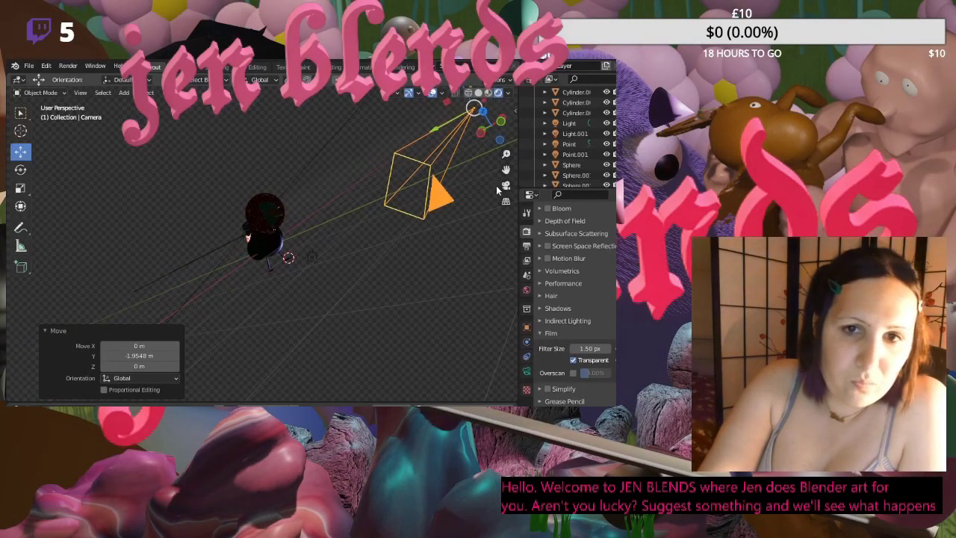
pyautogui.press('KP_0')
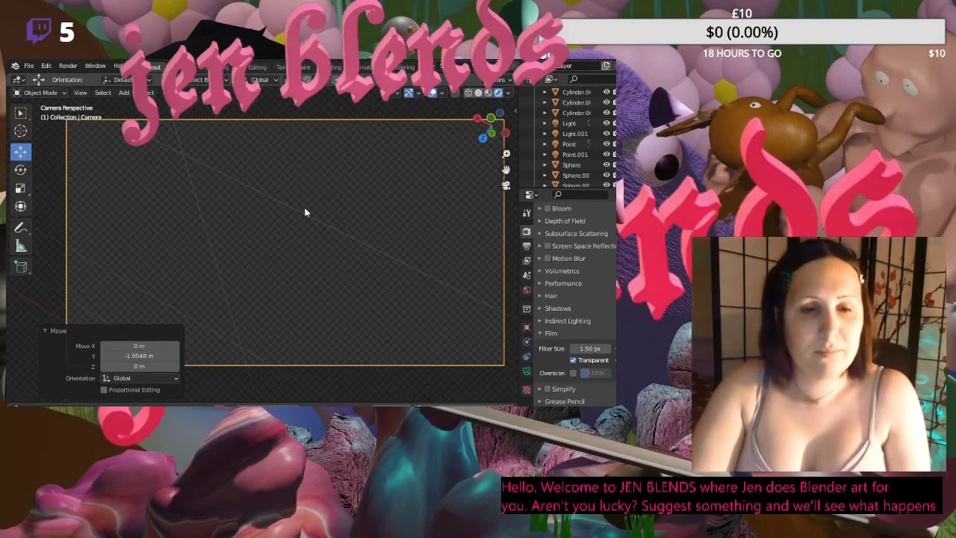
# - Reposition the camera with repeated G moves while looking through it to find the creature
pyautogui.press('g')
pyautogui.click(279, 162)
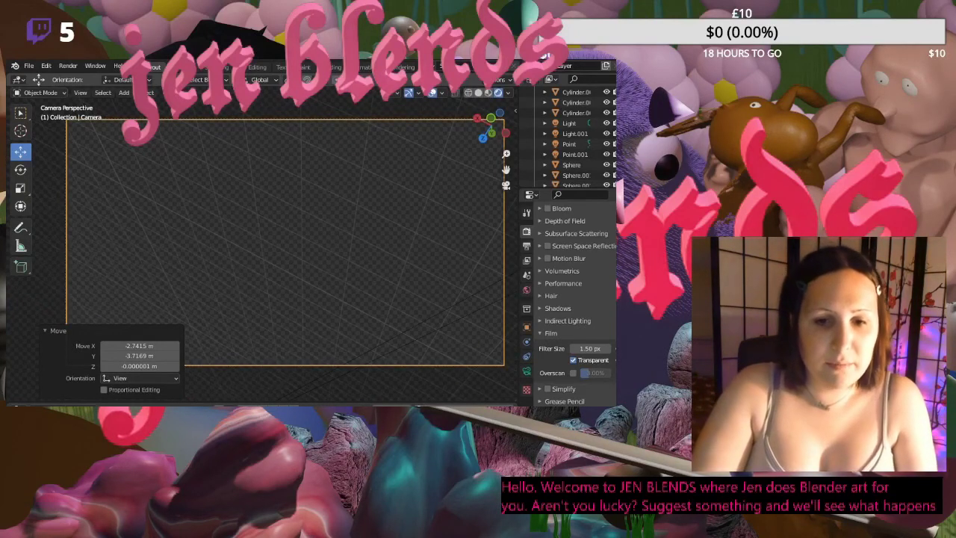
pyautogui.press('g')
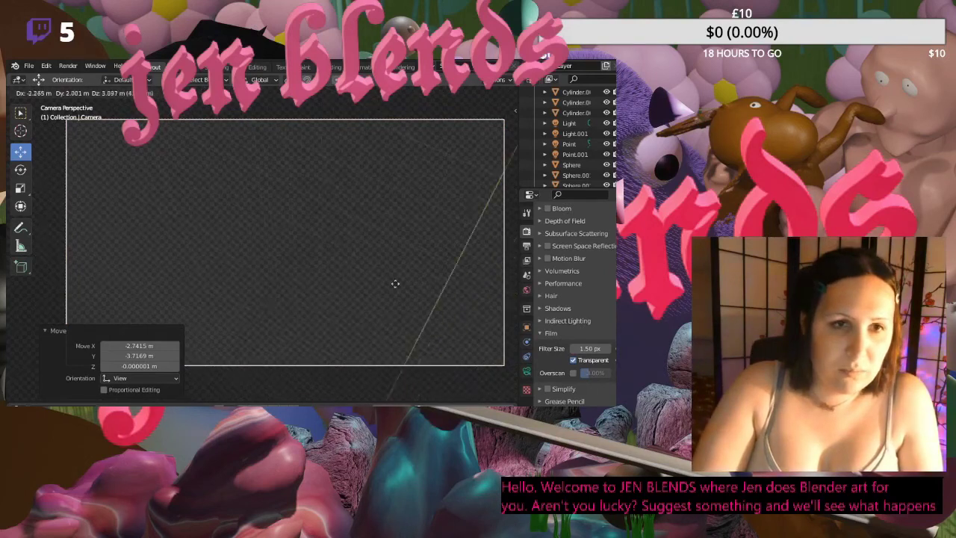
pyautogui.click(281, 248)
pyautogui.scroll(-5, 280, 248)
pyautogui.scroll(-2, 280, 255)
pyautogui.press('g')
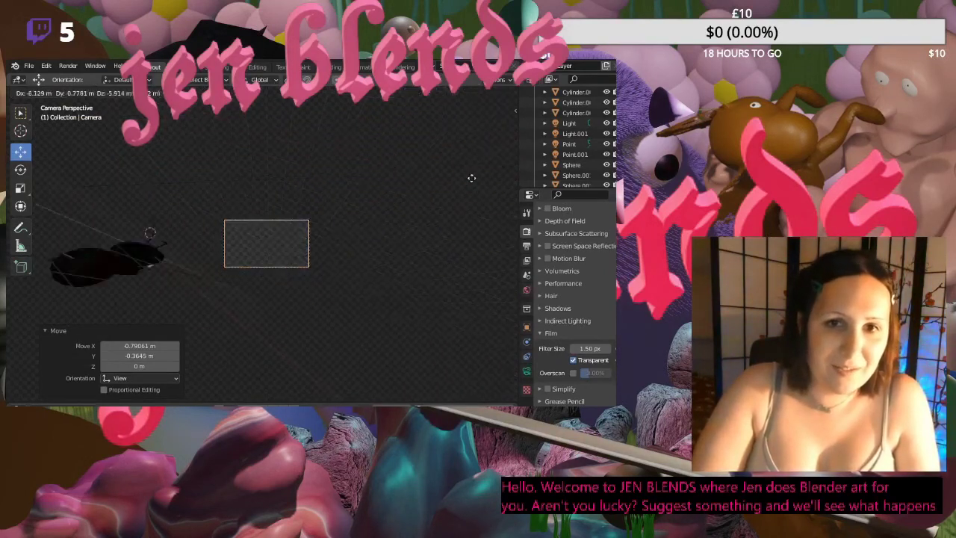
pyautogui.click(373, 207)
pyautogui.scroll(2, 286, 239)
pyautogui.scroll(3, 286, 239)
pyautogui.press('g')
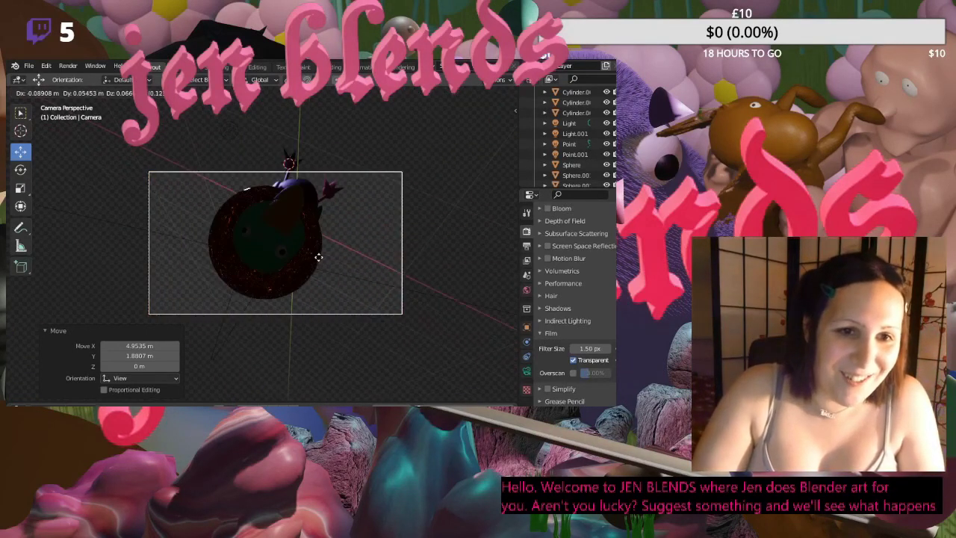
pyautogui.click(319, 256)
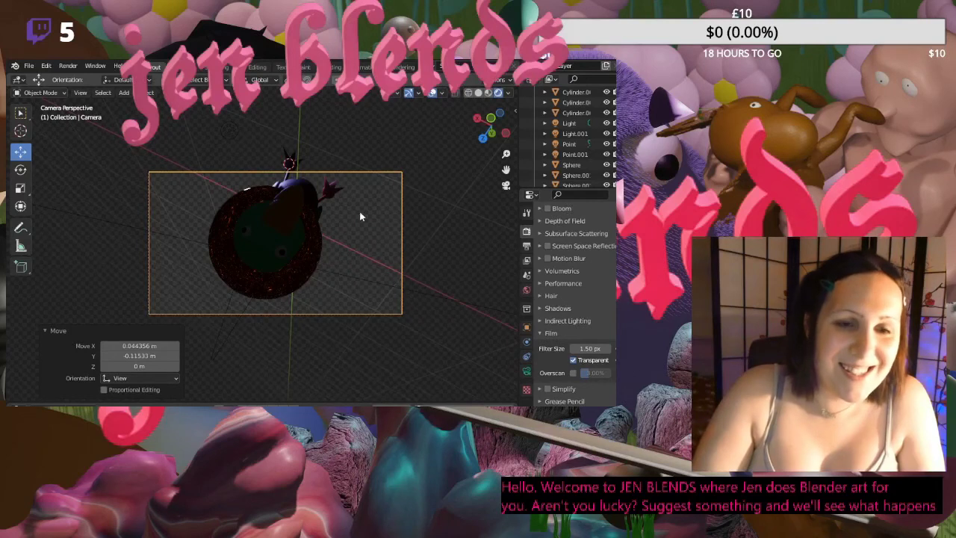
# - Check from Left Orthographic, pull the camera back along Y, then centre the creature in frame
pyautogui.scroll(-1, 338, 222)
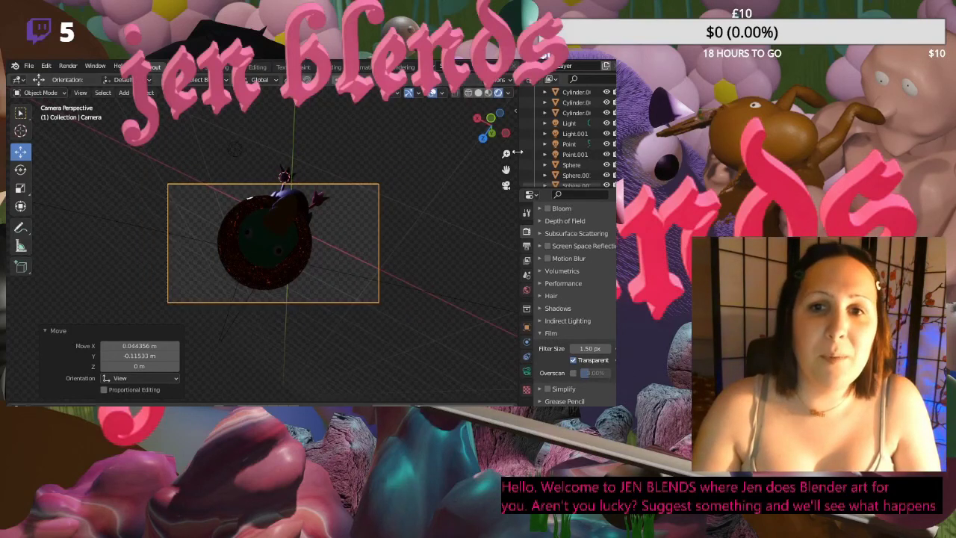
pyautogui.click(505, 132)
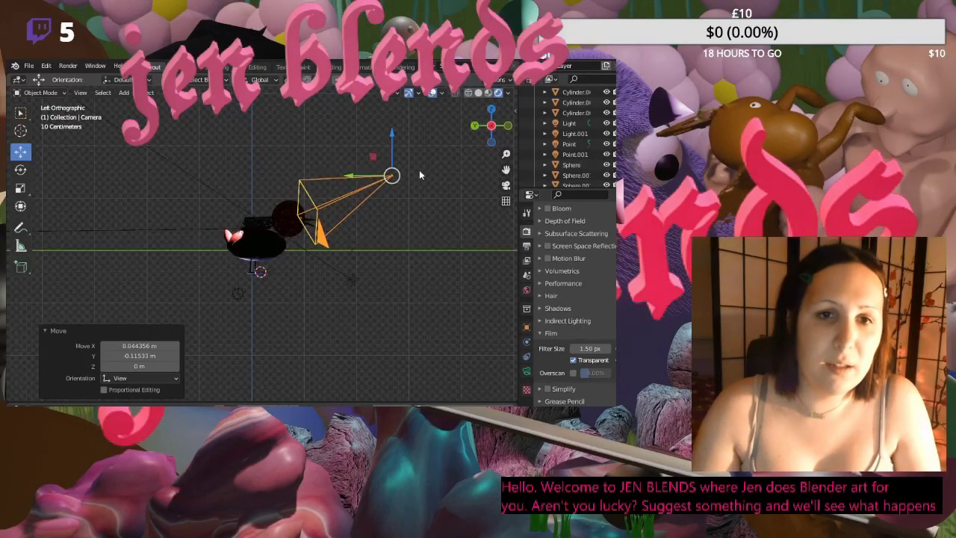
pyautogui.moveTo(373, 180); pyautogui.dragTo(478, 150)
pyautogui.press('KP_0')
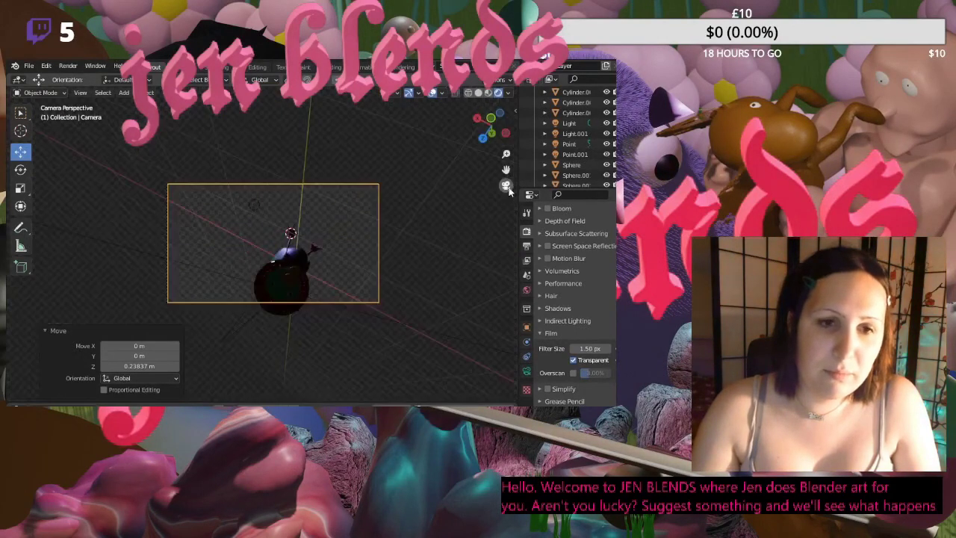
pyautogui.press('g')
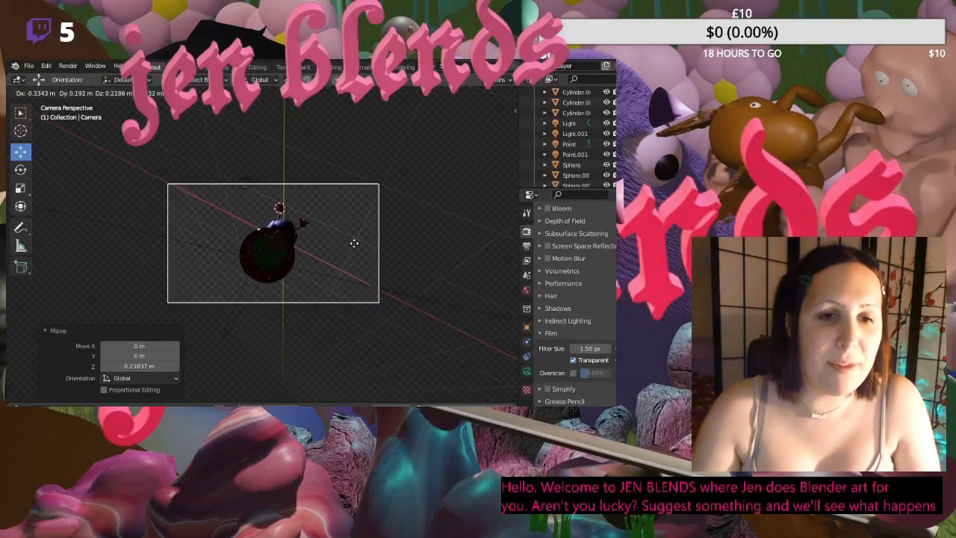
pyautogui.click(355, 248)
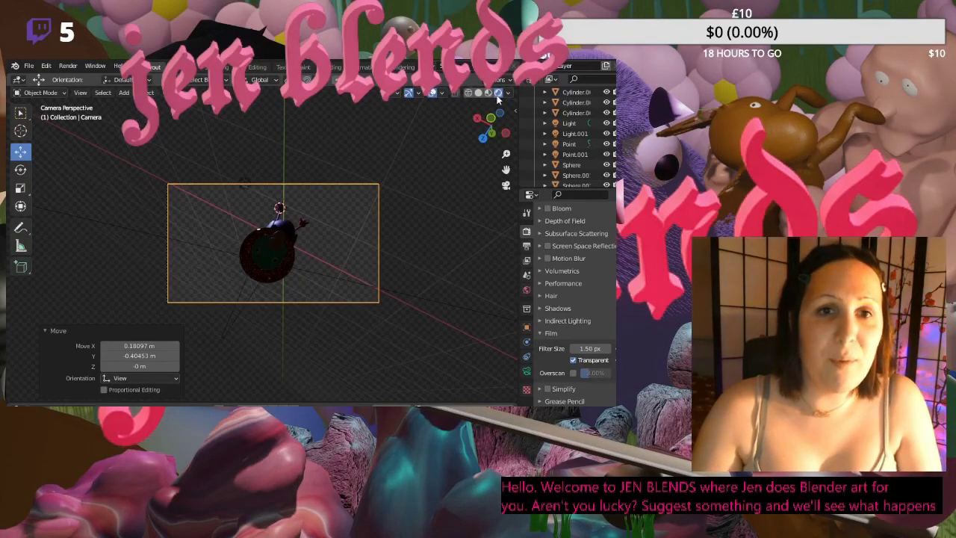
# - Untick Film Transparent to show the starfield, then move the Point light −1.7246 m along X
pyautogui.click(573, 362)
pyautogui.scroll(3, 481, 266)
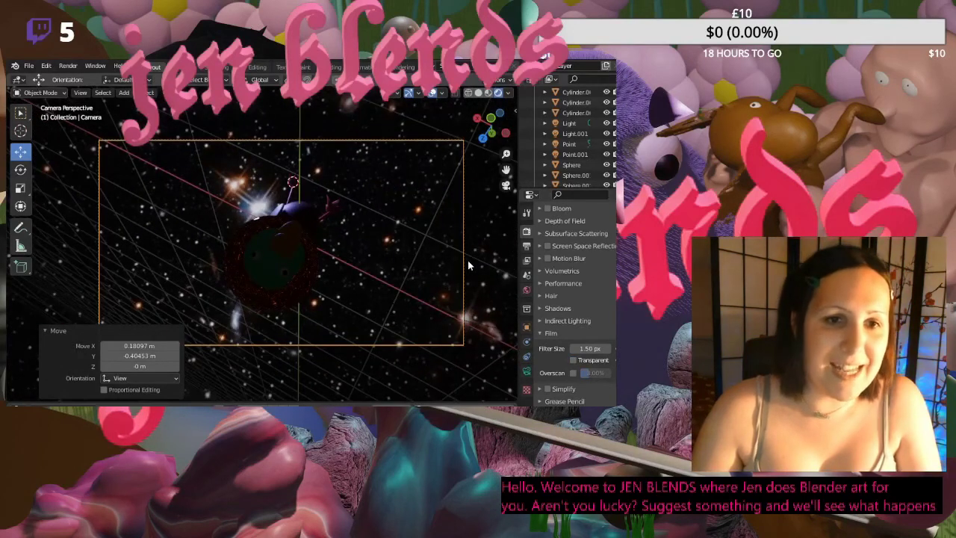
pyautogui.click(574, 144)
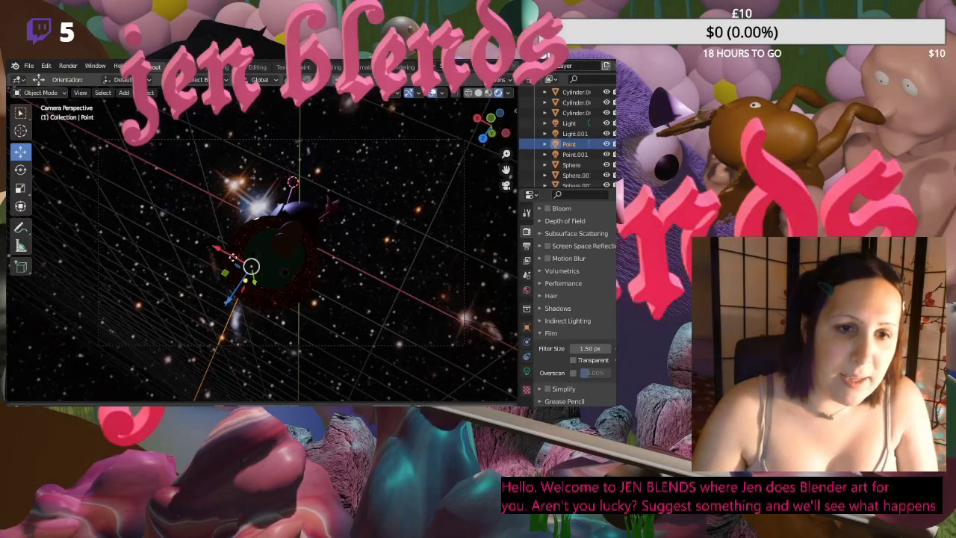
pyautogui.press('g')
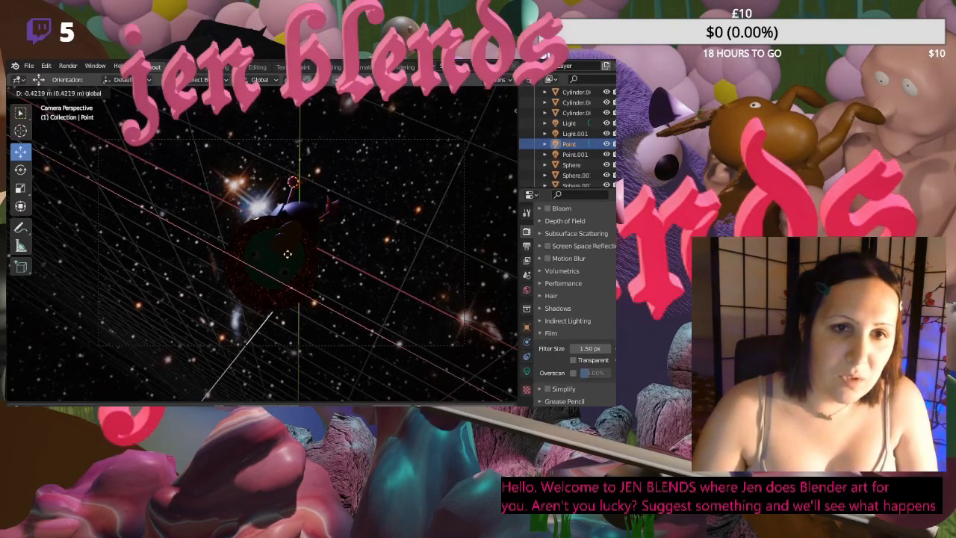
pyautogui.click(271, 372)
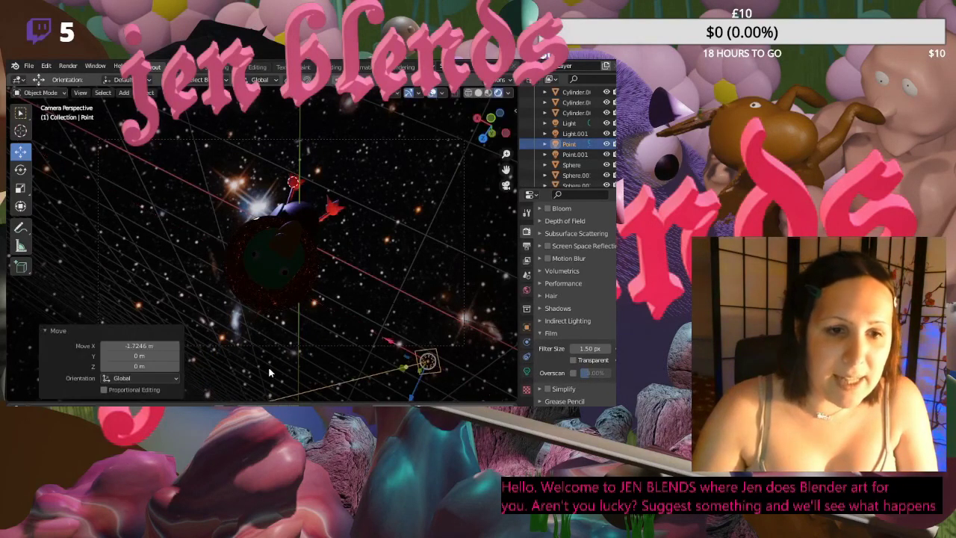
# - Nudge the Point light slightly in X and Z and rotate it
pyautogui.press('g')
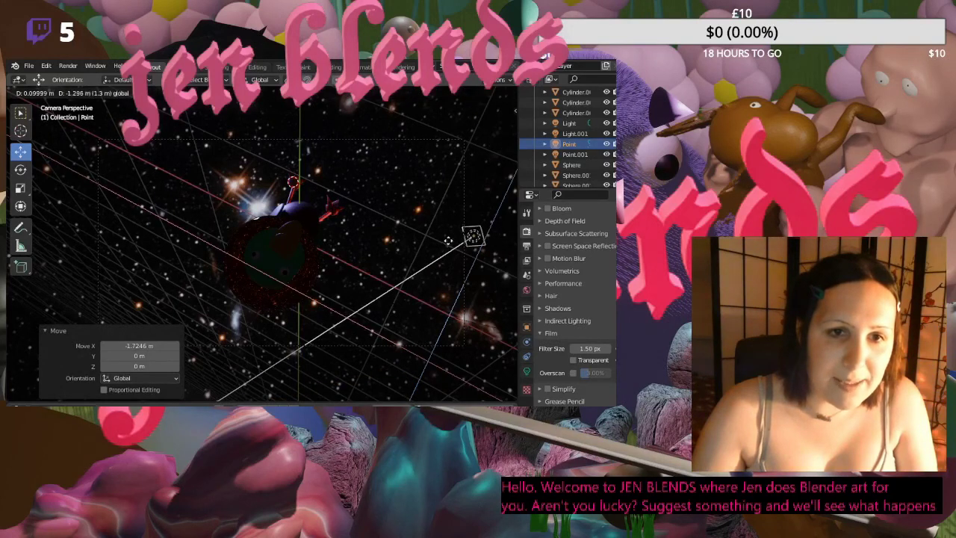
pyautogui.click(390, 402)
pyautogui.press('r')
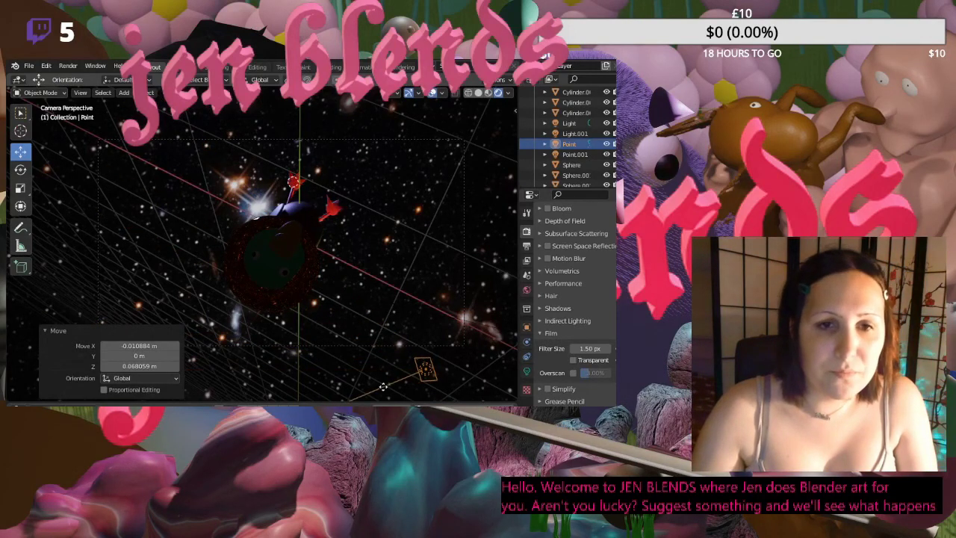
pyautogui.click(383, 381)
# - Move Light.001 by 4.7723 m in X, −0.71913 m in Y and 1.5462 m in Z
pyautogui.scroll(-5, 391, 252)
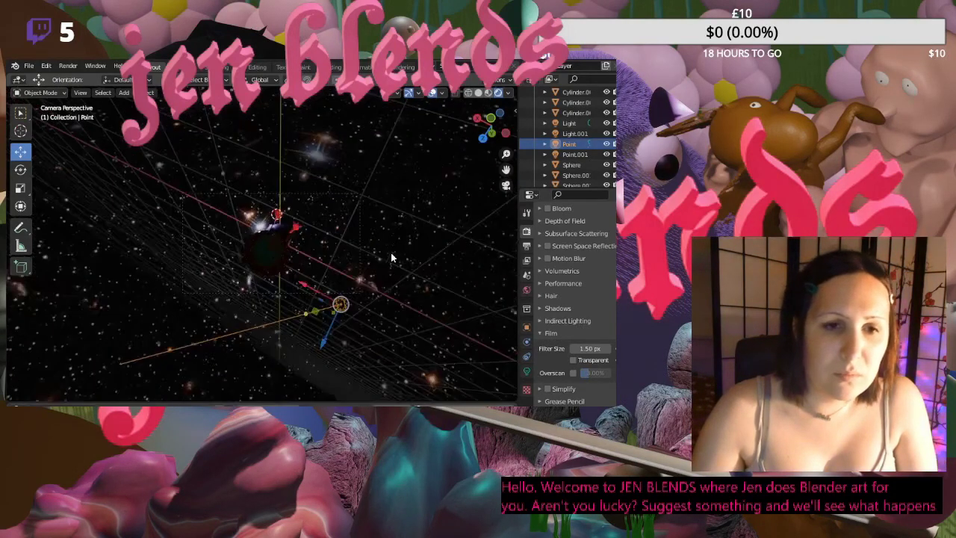
pyautogui.click(562, 133)
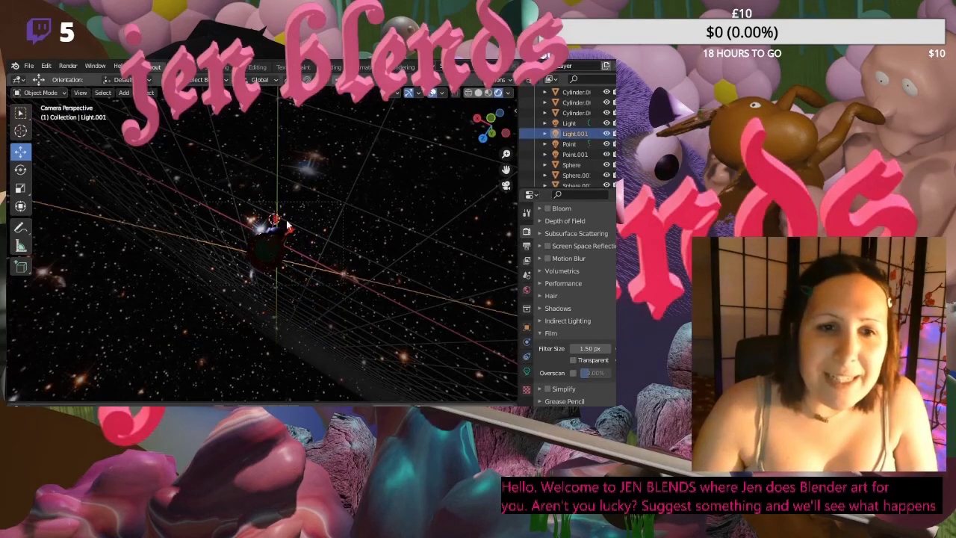
pyautogui.moveTo(179, 241); pyautogui.dragTo(152, 249, button='middle')
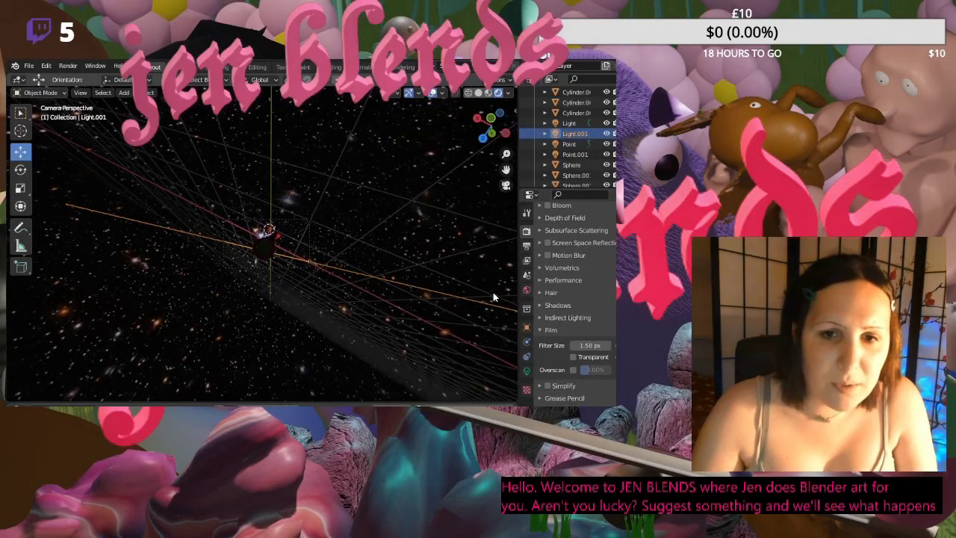
pyautogui.click(299, 281)
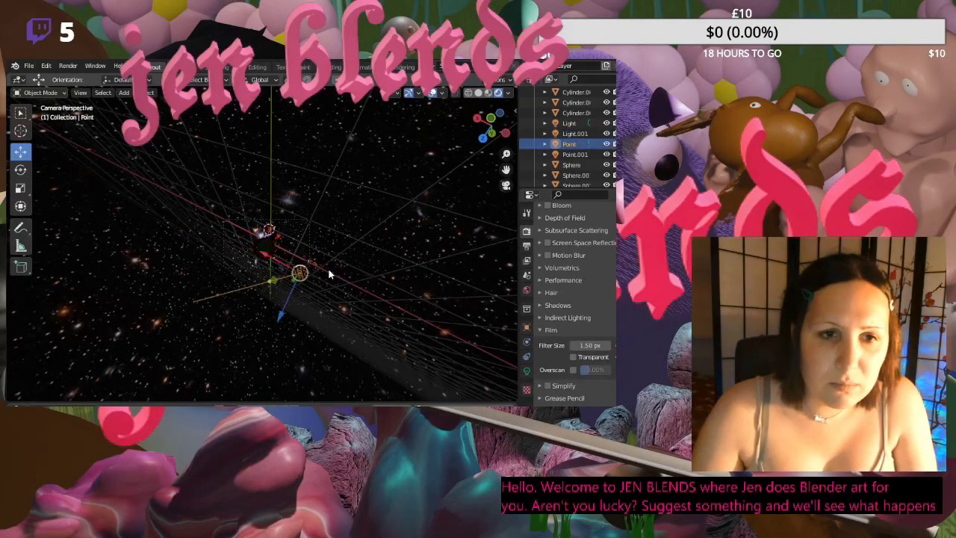
pyautogui.click(574, 133)
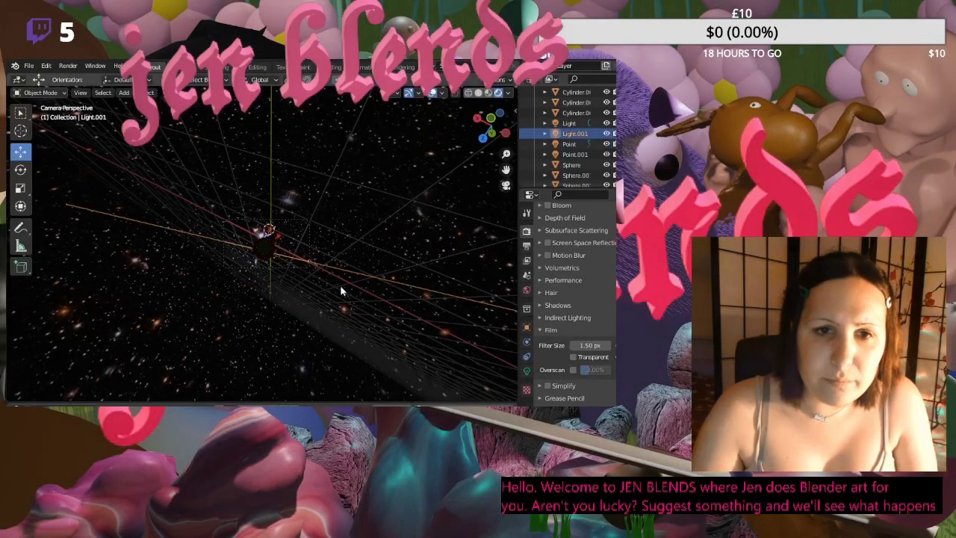
pyautogui.press('g')
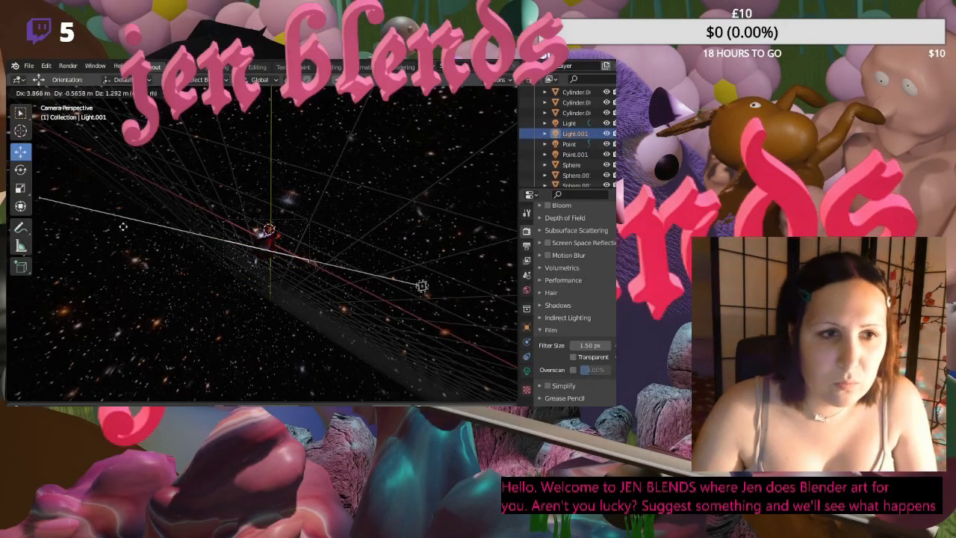
pyautogui.click(58, 207)
# - Check the brighter purple and red lighting through the camera and open the Render menu
pyautogui.click(506, 186)
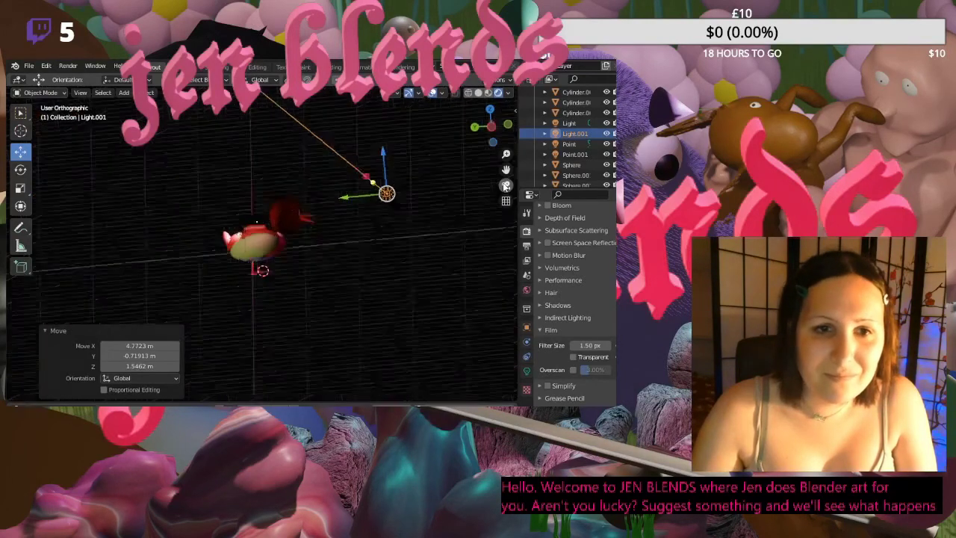
pyautogui.click(506, 185)
pyautogui.scroll(1, 405, 196)
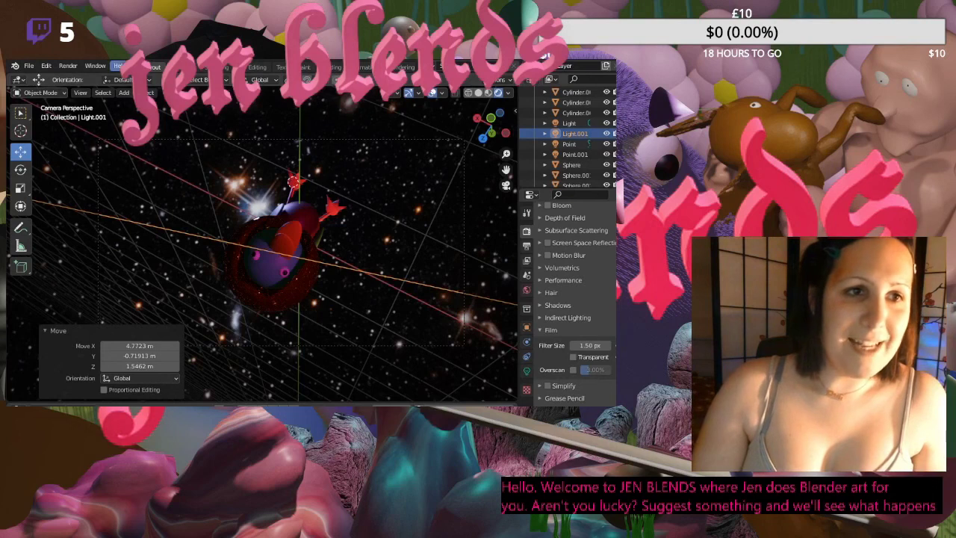
pyautogui.click(68, 66)
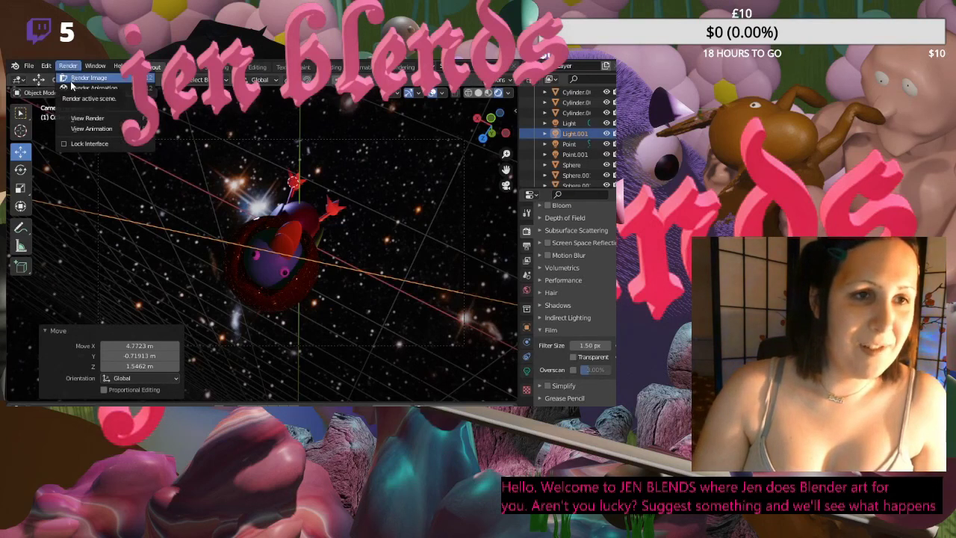